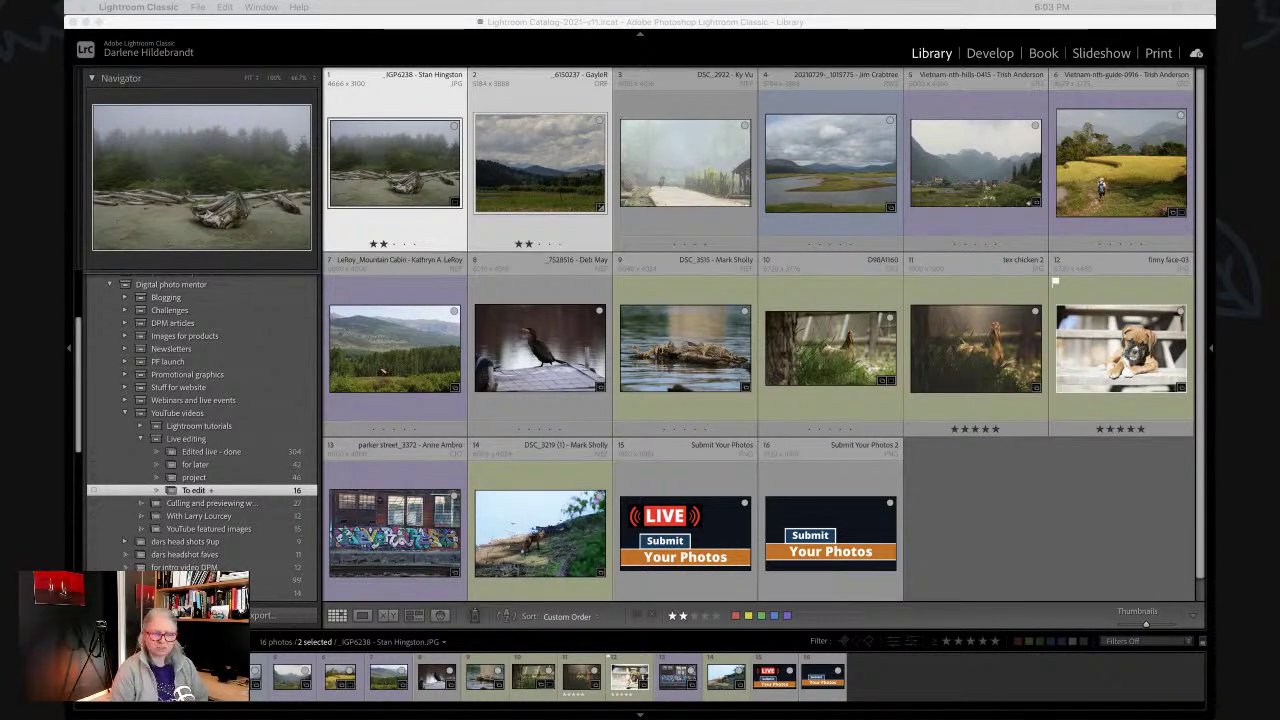
Remove the two "Submit Your Photos" graphics from the To edit collection.
{"action": "left_click", "coordinate": [929, 520]}
{"action": "left_click", "coordinate": [850, 486]}
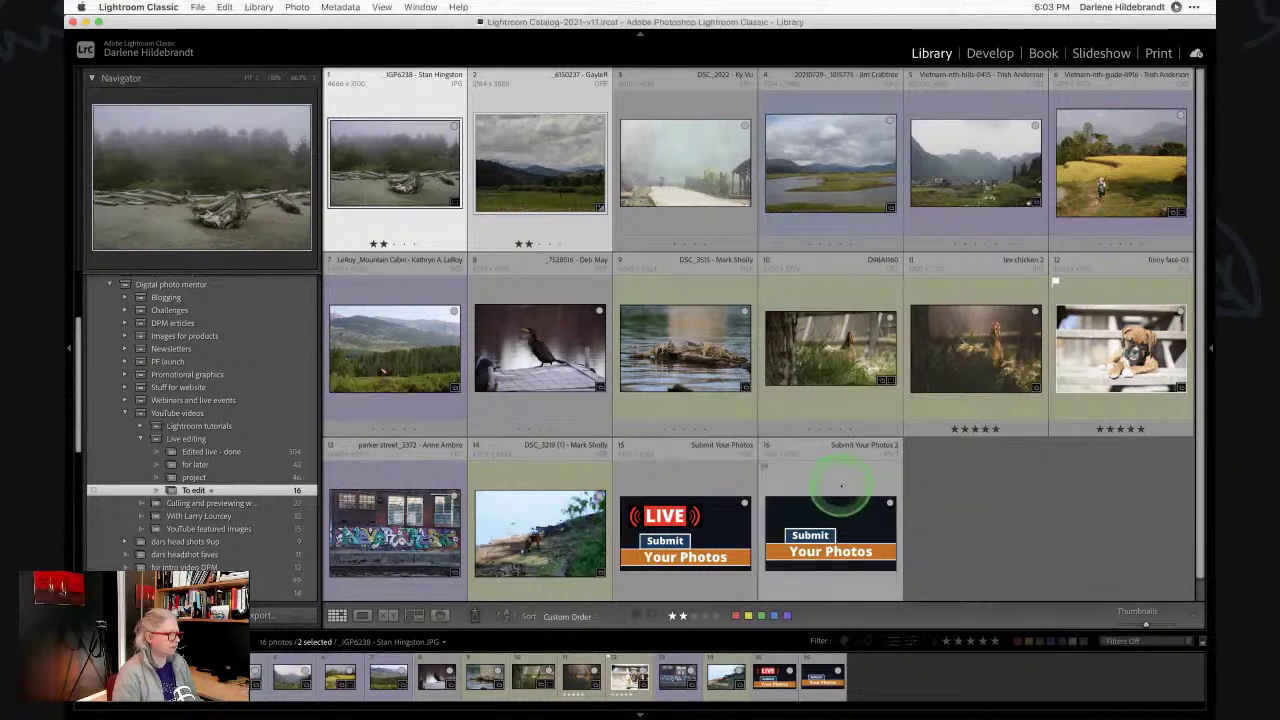
{"action": "left_click", "coordinate": [689, 468], "text": "super"}
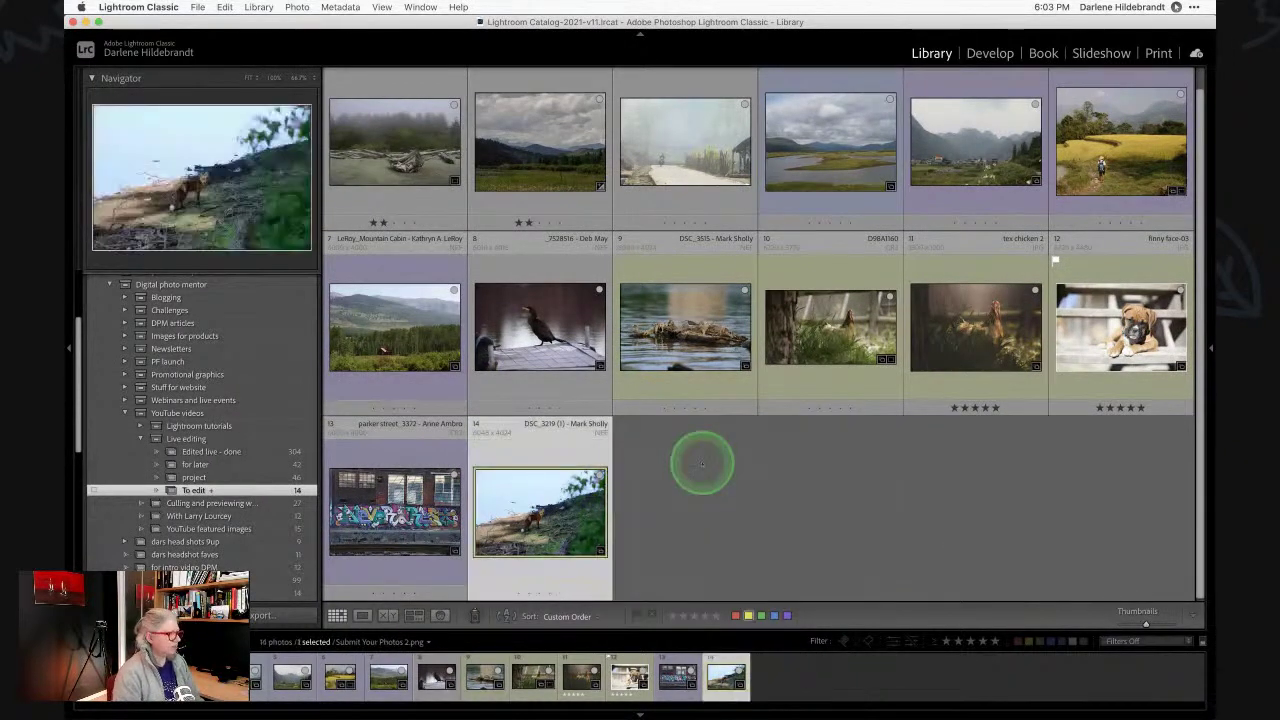
{"action": "key", "text": "Delete"}
{"action": "left_click", "coordinate": [702, 465]}
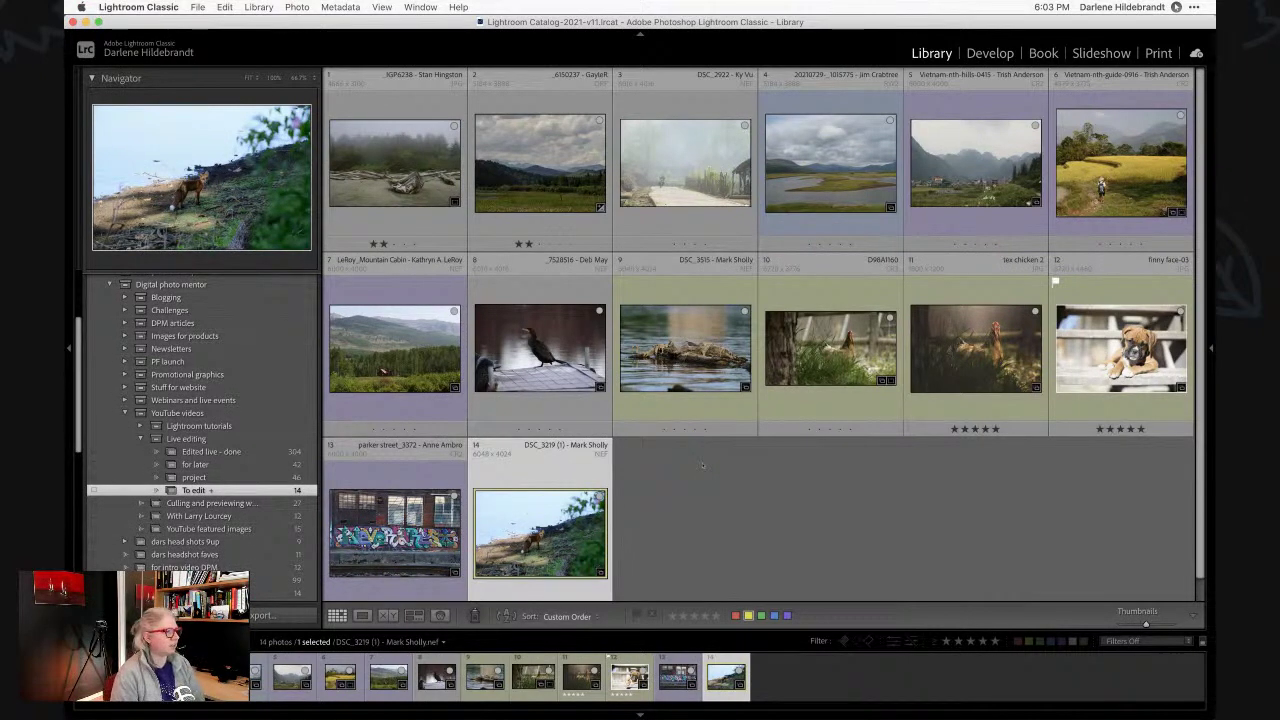
{"action": "left_click", "coordinate": [702, 465]}
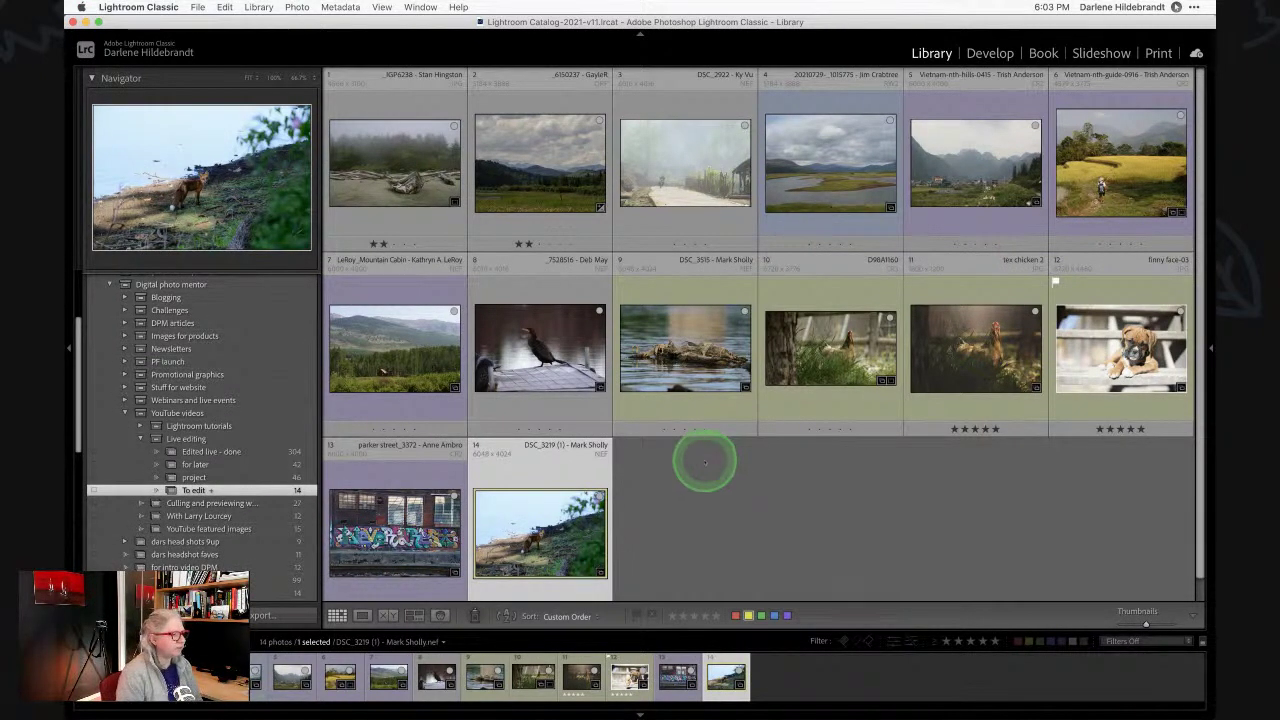
Enlarge the foggy driftwood beach photo without the toolbar and open it in the Develop module.
{"action": "left_click", "coordinate": [429, 225]}
{"action": "left_click", "coordinate": [368, 176]}
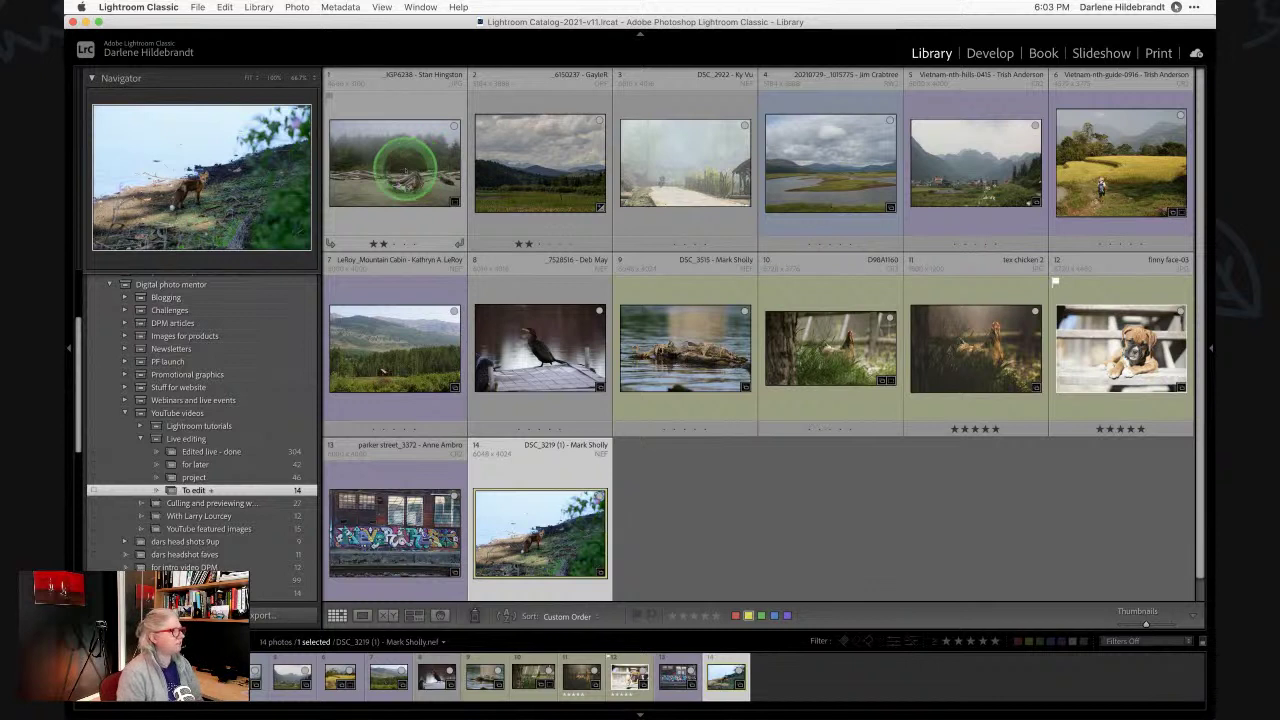
{"action": "mouse_move", "coordinate": [406, 162]}
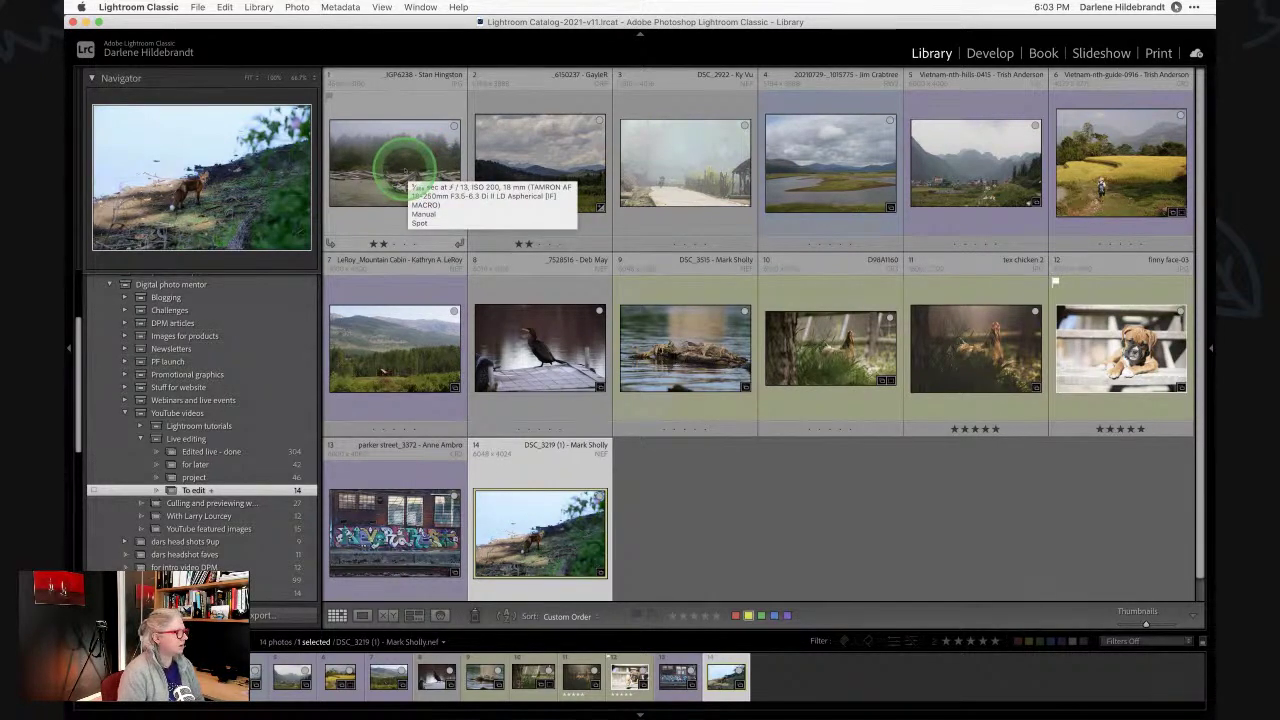
{"action": "double_click", "coordinate": [386, 172]}
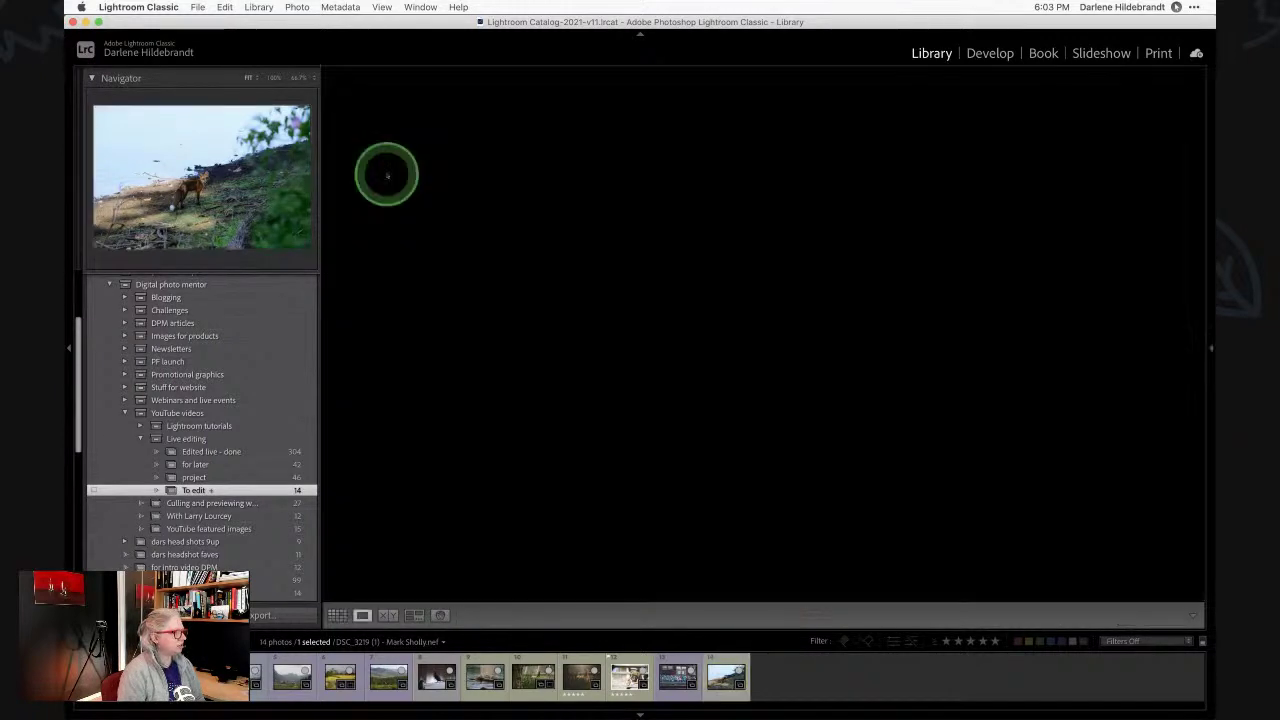
{"action": "key", "text": "t"}
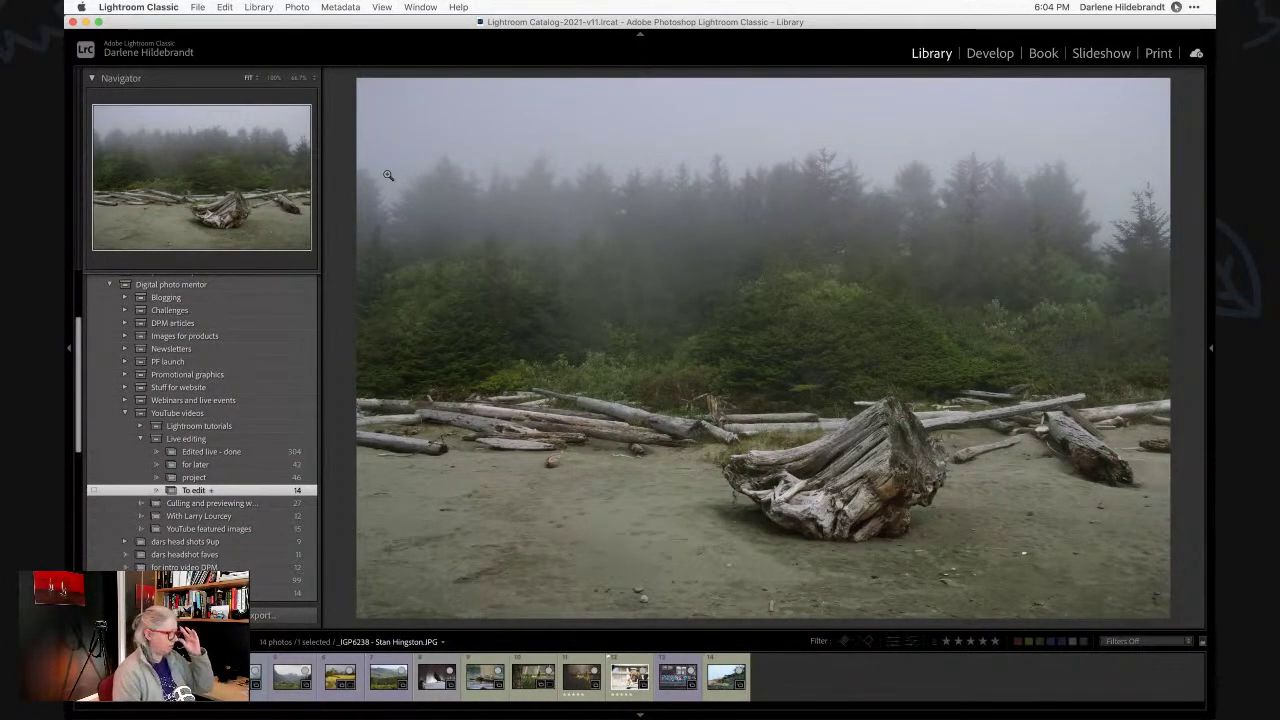
{"action": "mouse_move", "coordinate": [388, 176]}
{"action": "left_mouse_down"}
{"action": "mouse_move", "coordinate": [351, 213]}
{"action": "mouse_move", "coordinate": [342, 195]}
{"action": "left_mouse_up"}
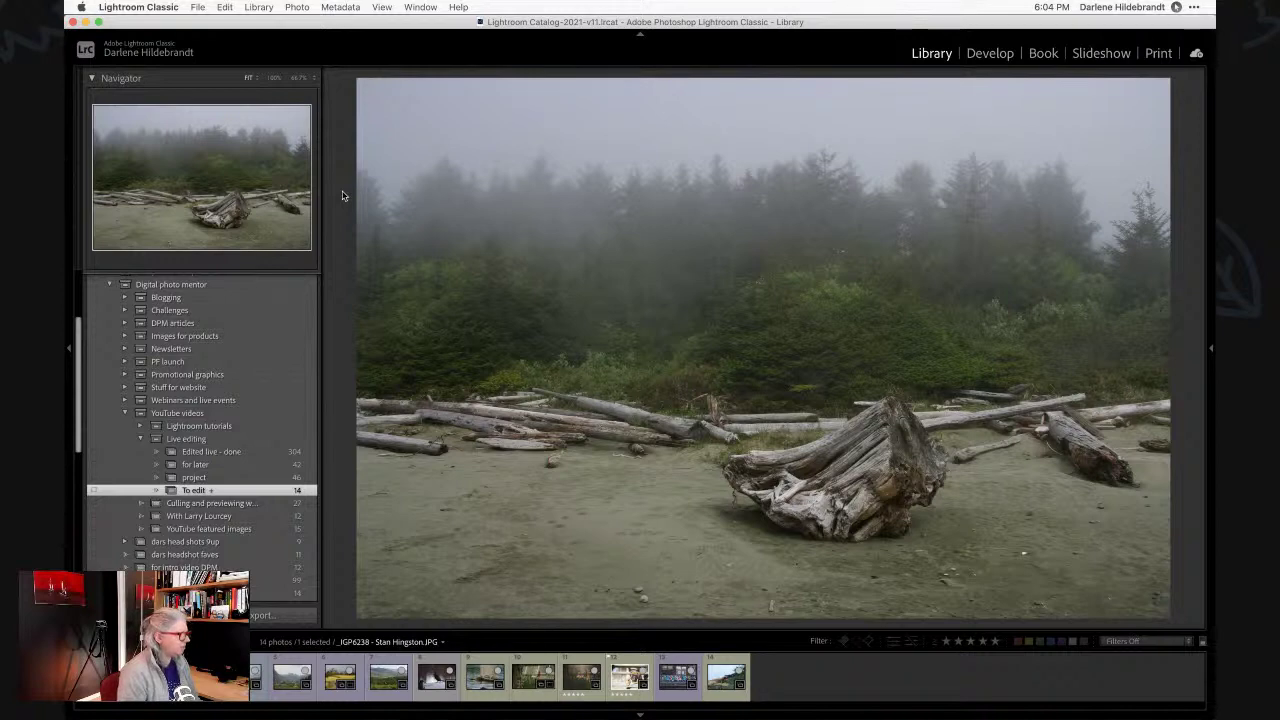
{"action": "key", "text": "d"}
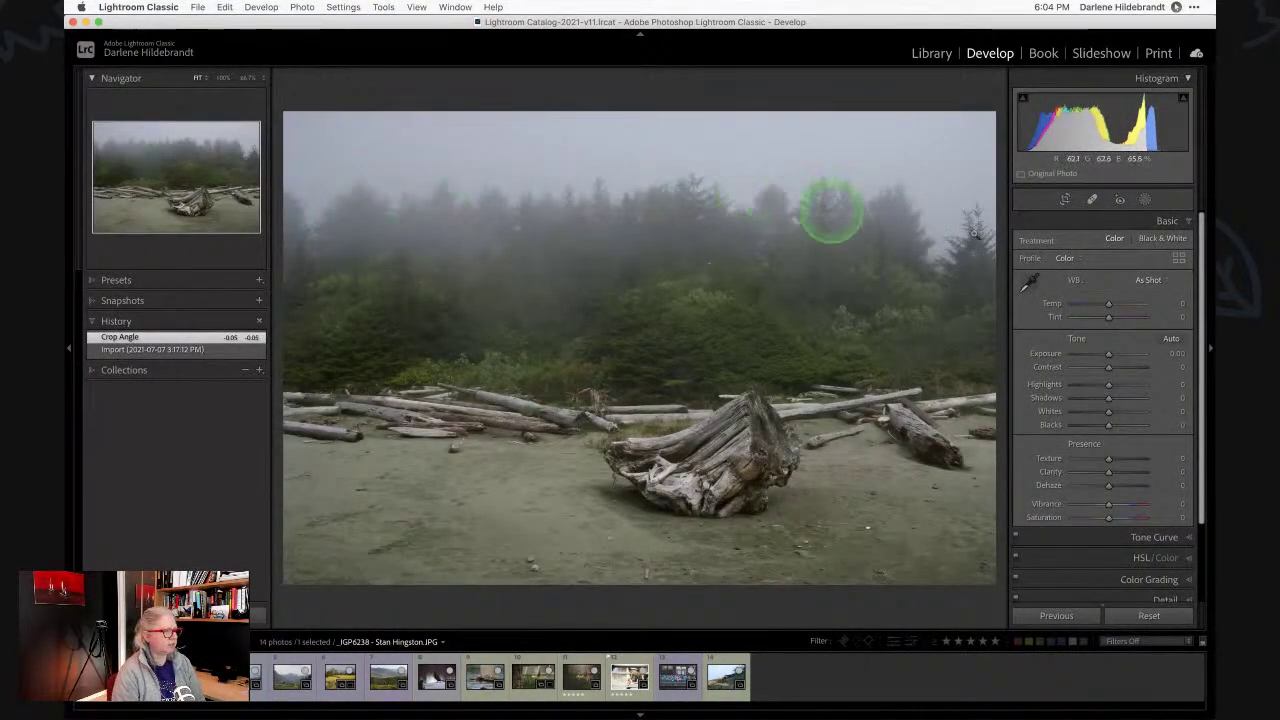
{"action": "left_click", "coordinate": [1148, 281]}
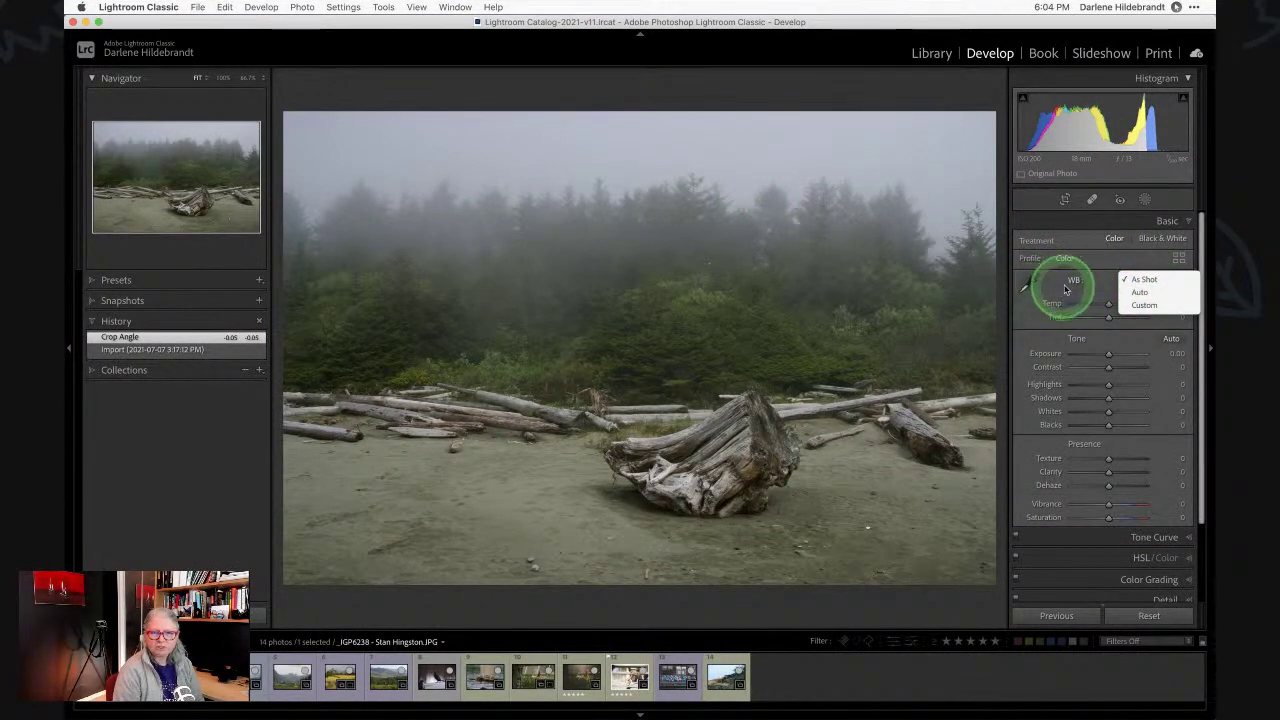
{"action": "left_click", "coordinate": [1066, 289]}
{"action": "left_click", "coordinate": [1064, 289]}
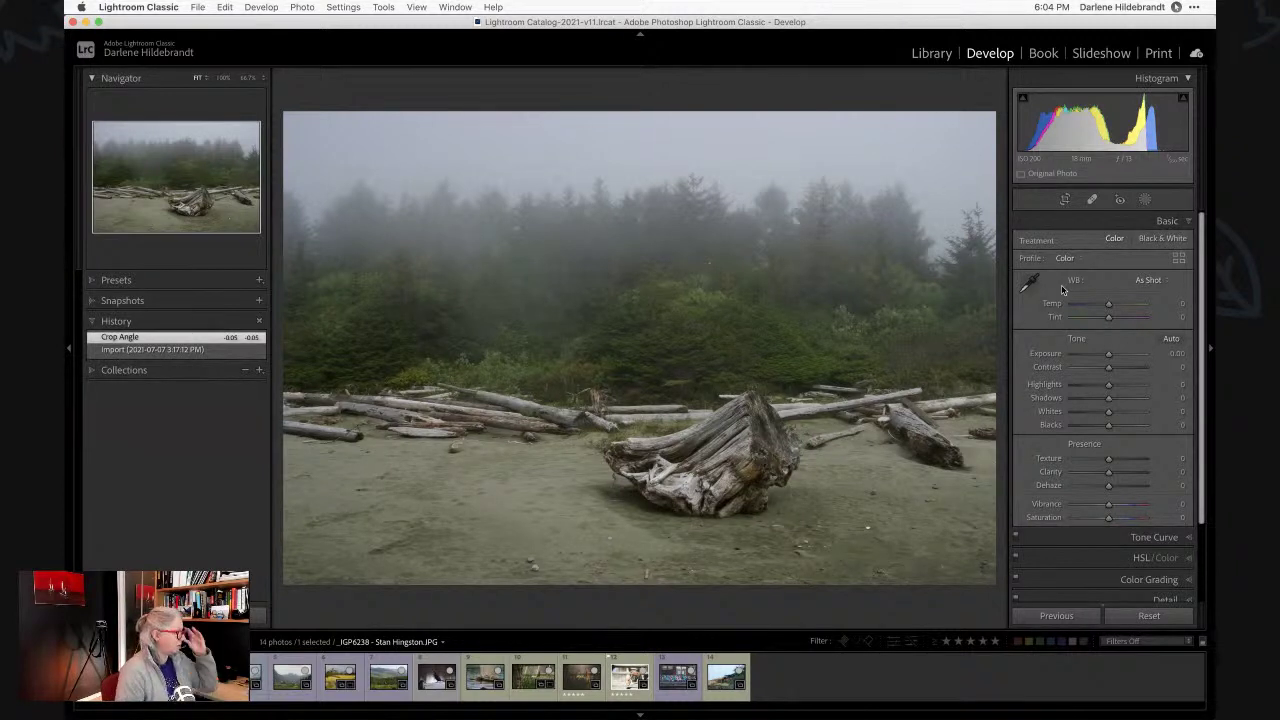
Expand the develop presets and set the beach photo's Whites to +54, checking the brightest areas for clipping.
{"action": "left_click", "coordinate": [118, 282]}
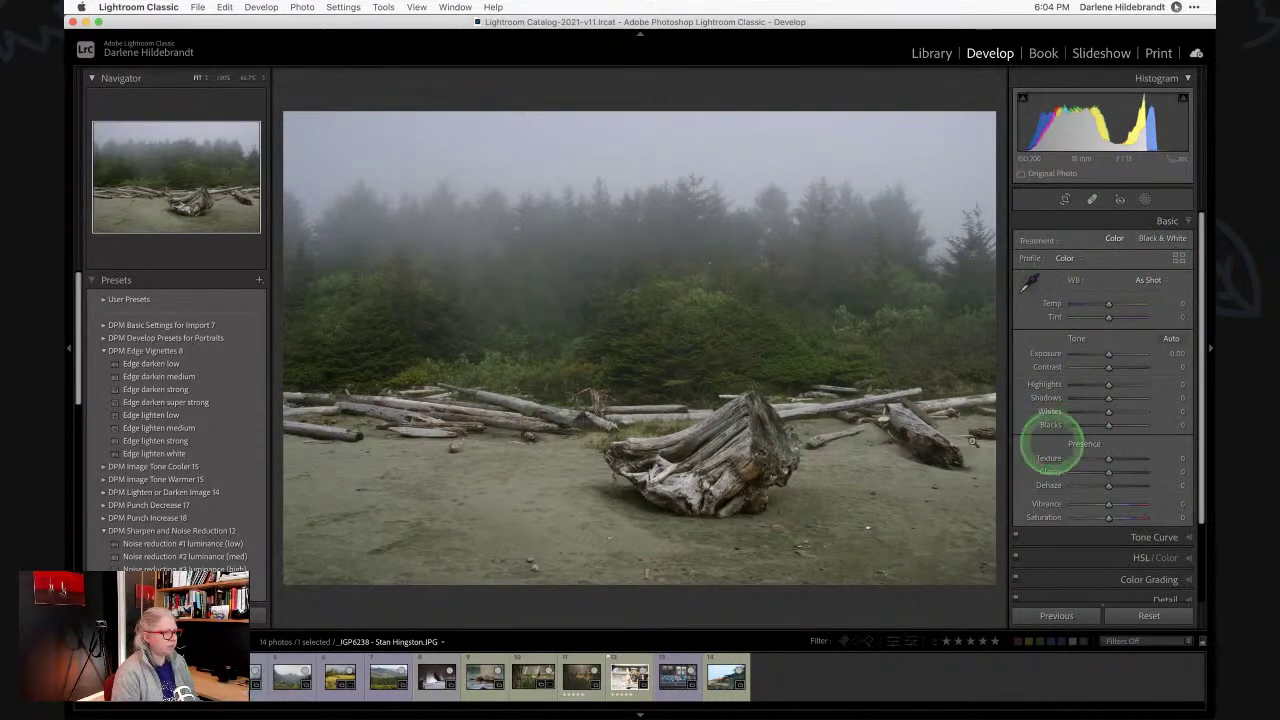
{"action": "double_click", "coordinate": [1048, 413], "text": "shift"}
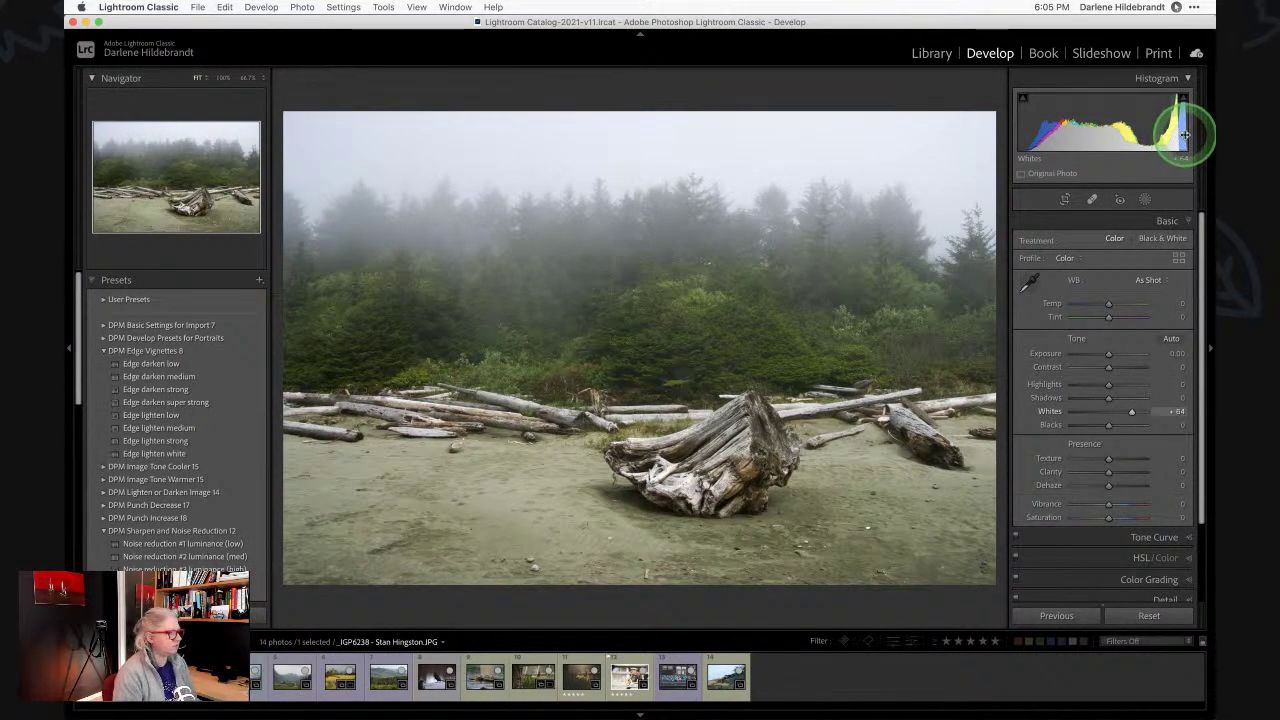
{"action": "left_click", "coordinate": [1132, 413], "text": "alt"}
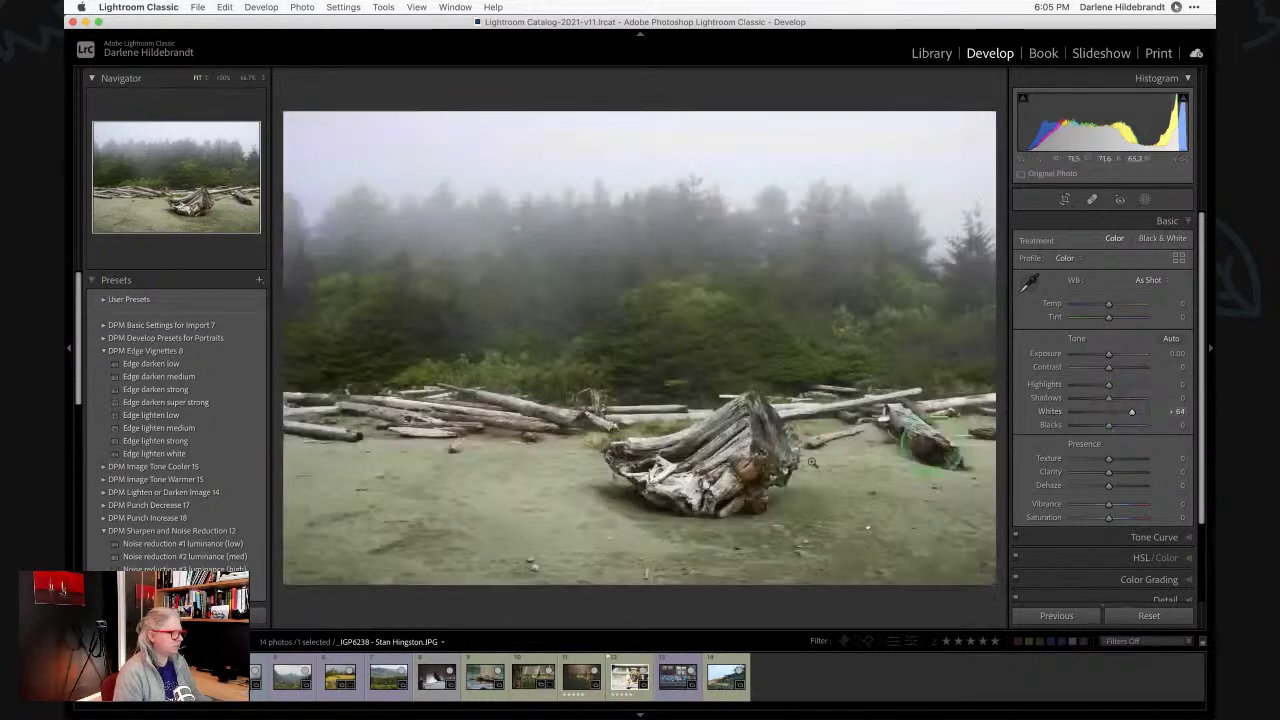
{"action": "left_click_drag", "start_coordinate": [1130, 413], "coordinate": [1128, 413]}
{"action": "left_click", "coordinate": [866, 533]}
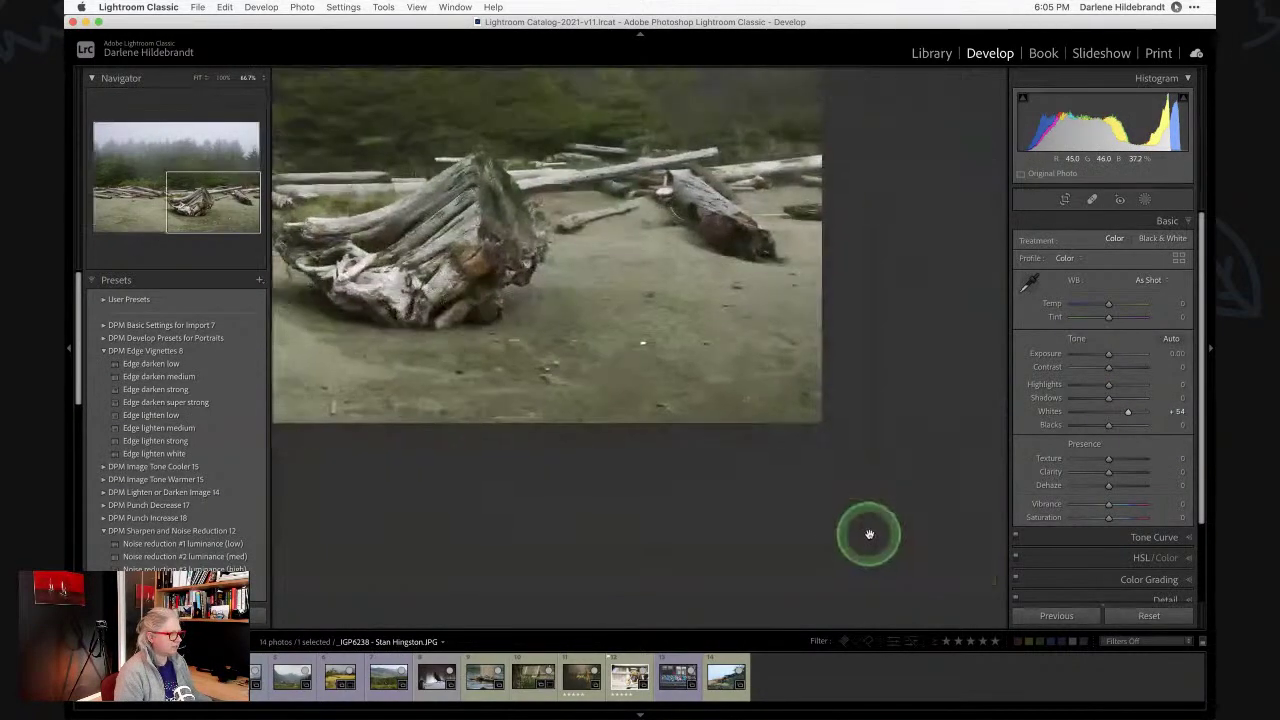
{"action": "left_click", "coordinate": [606, 358]}
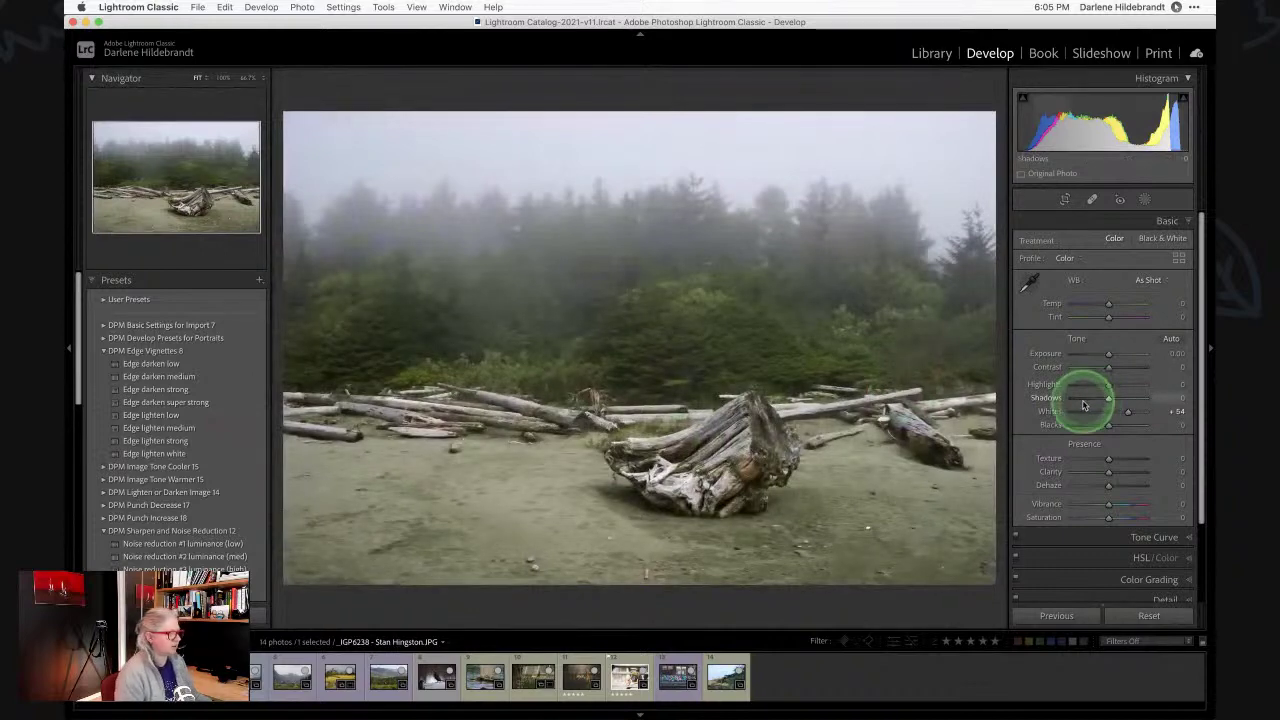
{"action": "left_click", "coordinate": [223, 82]}
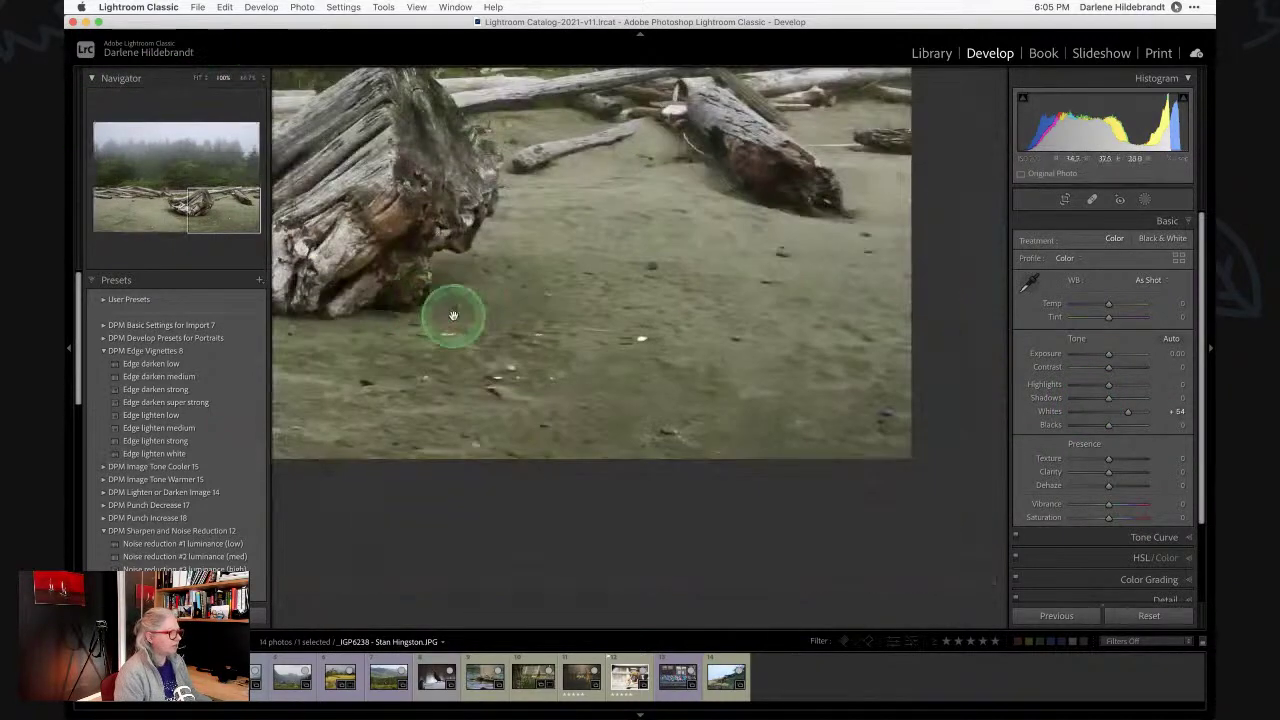
{"action": "left_click", "coordinate": [454, 316]}
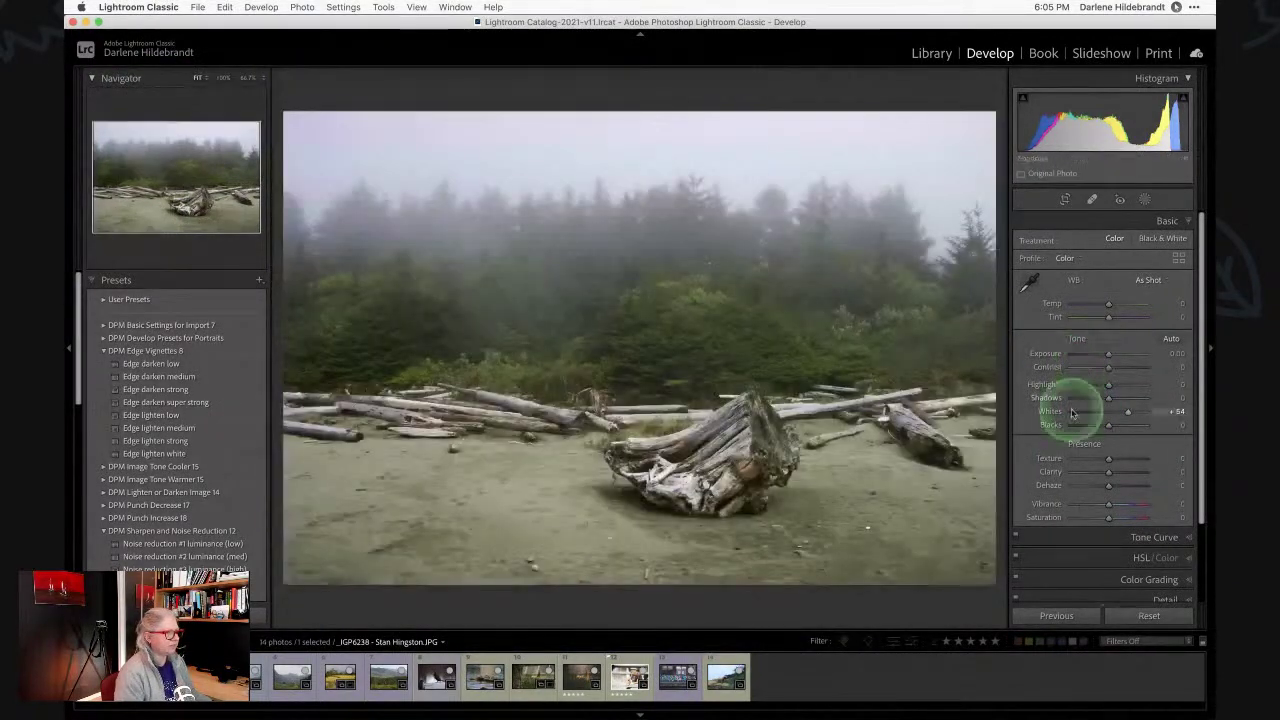
Set the photo's Blacks to -50 and compare the result with the unedited version.
{"action": "key", "text": "alt"}
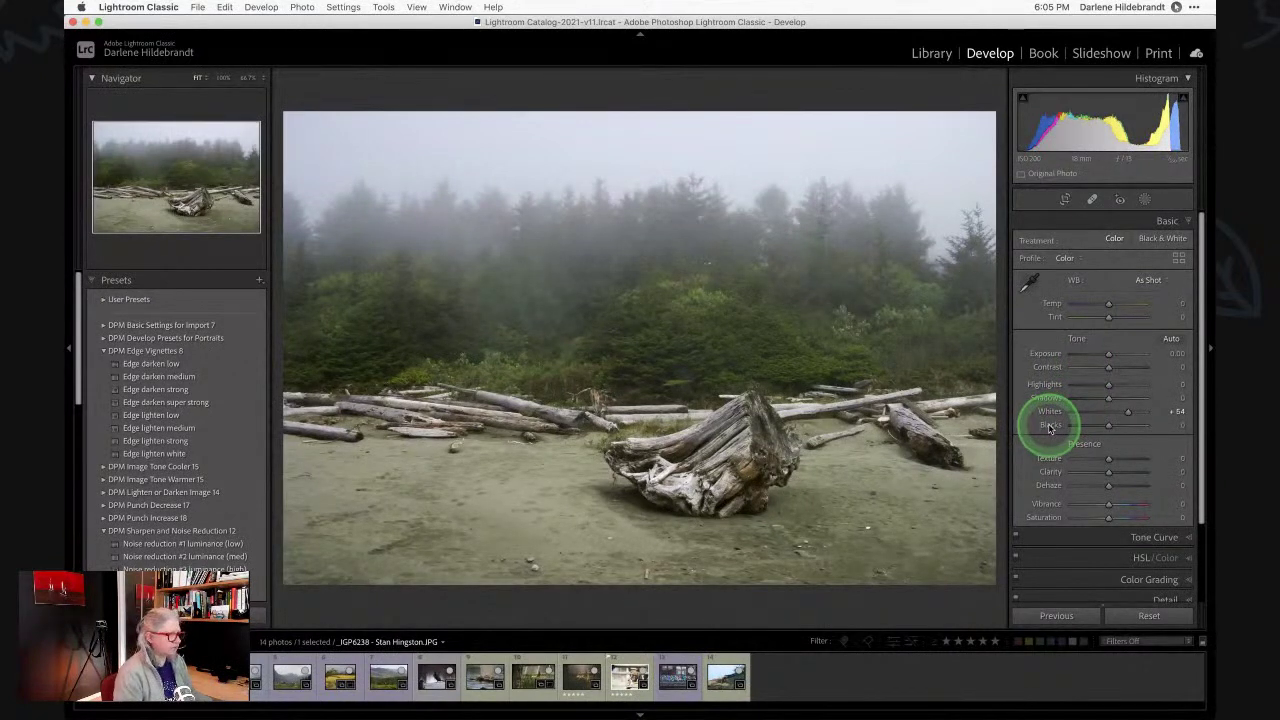
{"action": "left_click_drag", "start_coordinate": [1050, 428], "coordinate": [1085, 426]}
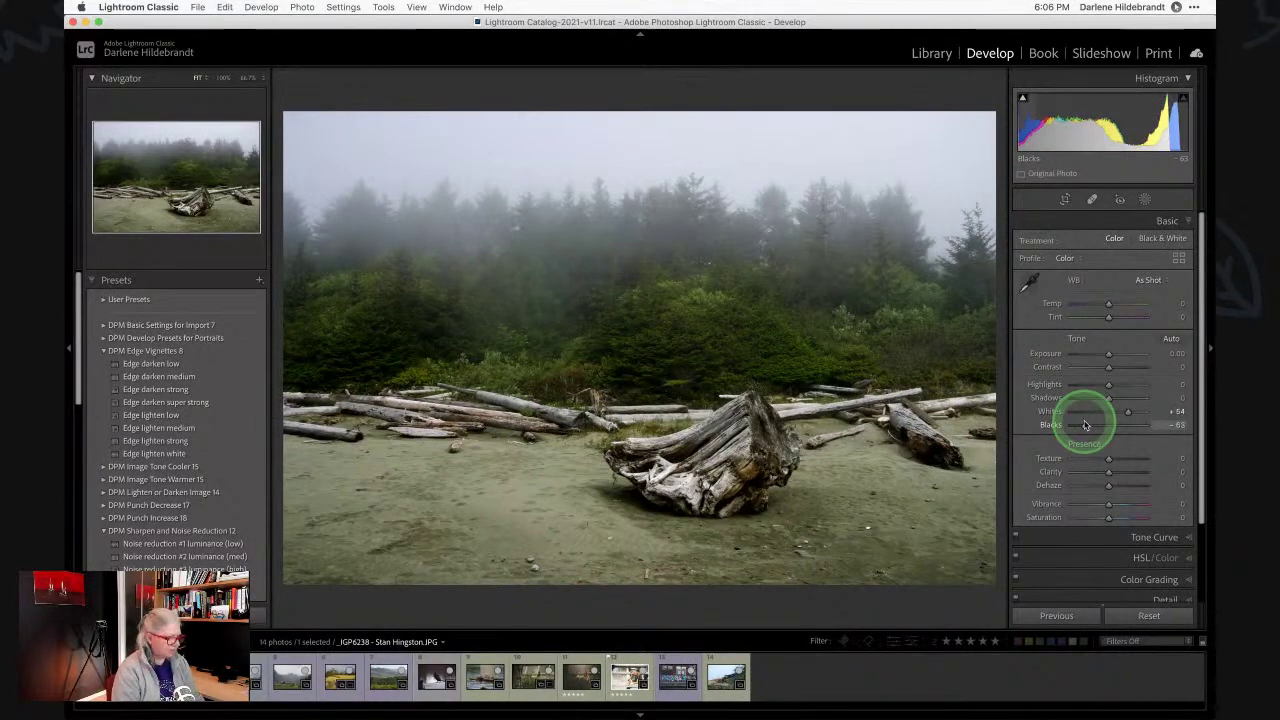
{"action": "key", "text": "backslash"}
{"action": "key", "text": "backslash"}
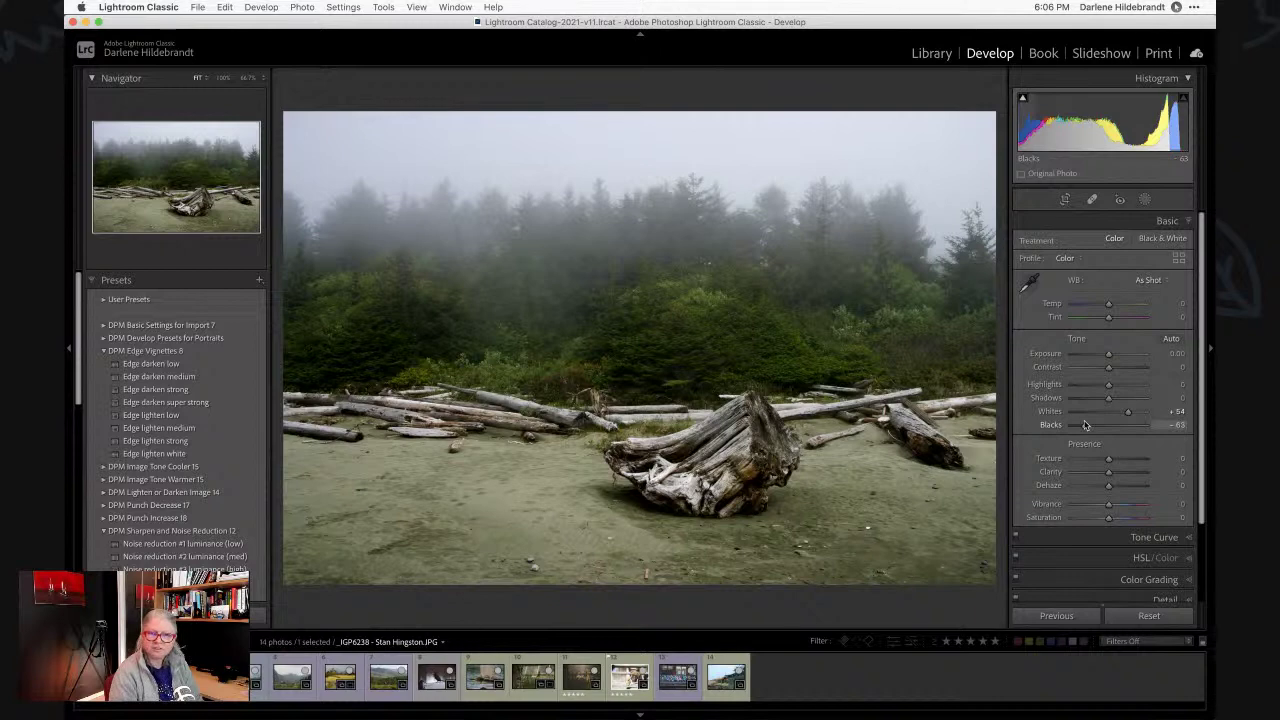
{"action": "key", "text": "backslash"}
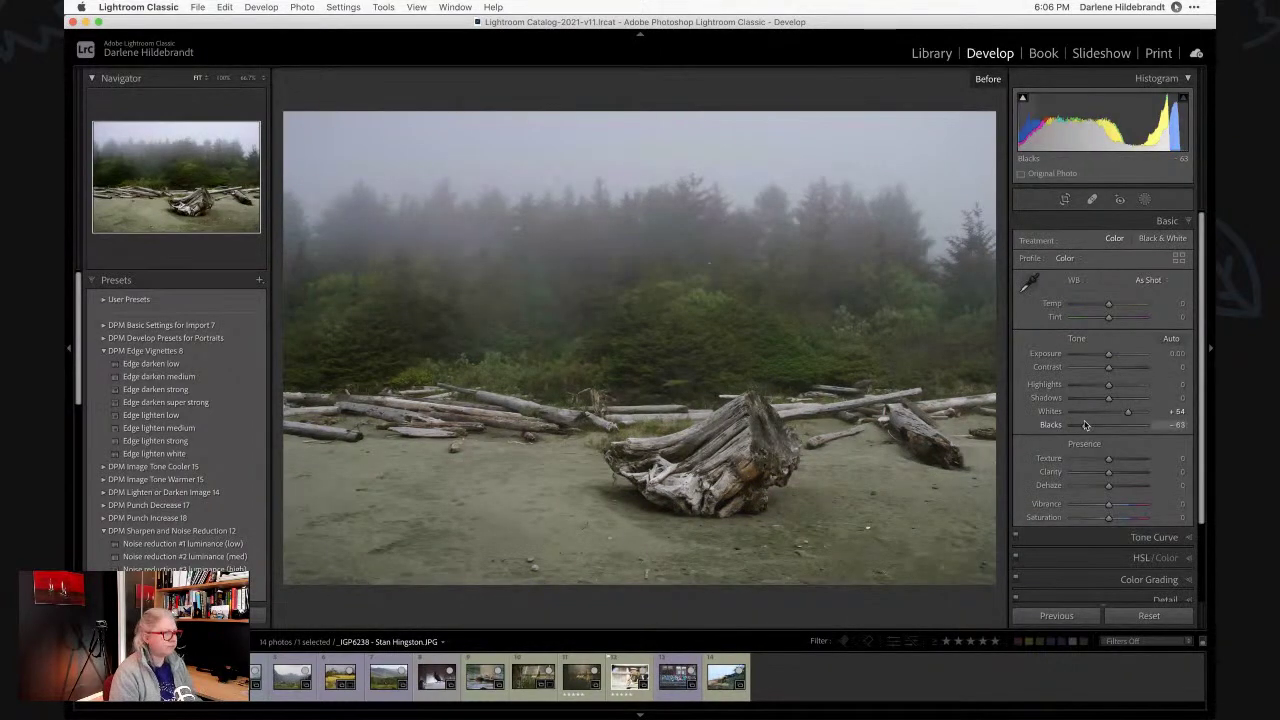
{"action": "left_click_drag", "start_coordinate": [1085, 425], "coordinate": [1086, 423]}
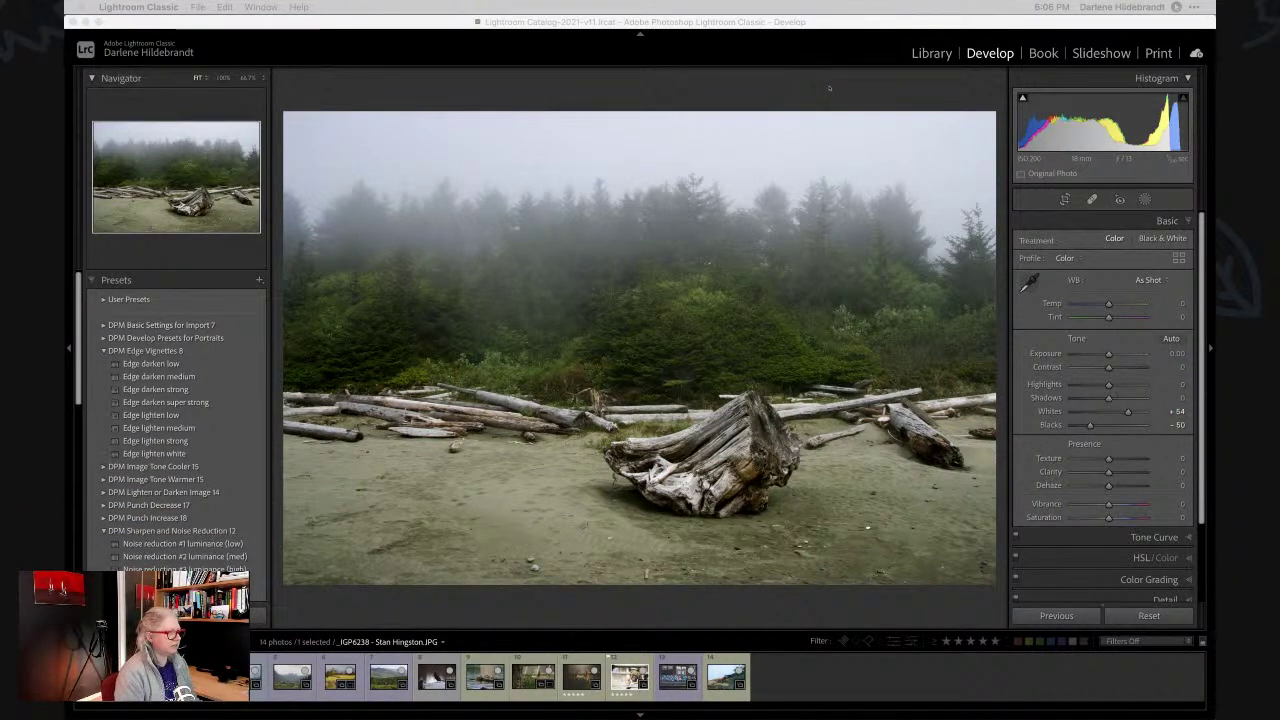
Preview the Artistic profiles, apply Artistic 05 at amount 100, and show the unedited version for comparison.
{"action": "left_click", "coordinate": [829, 88]}
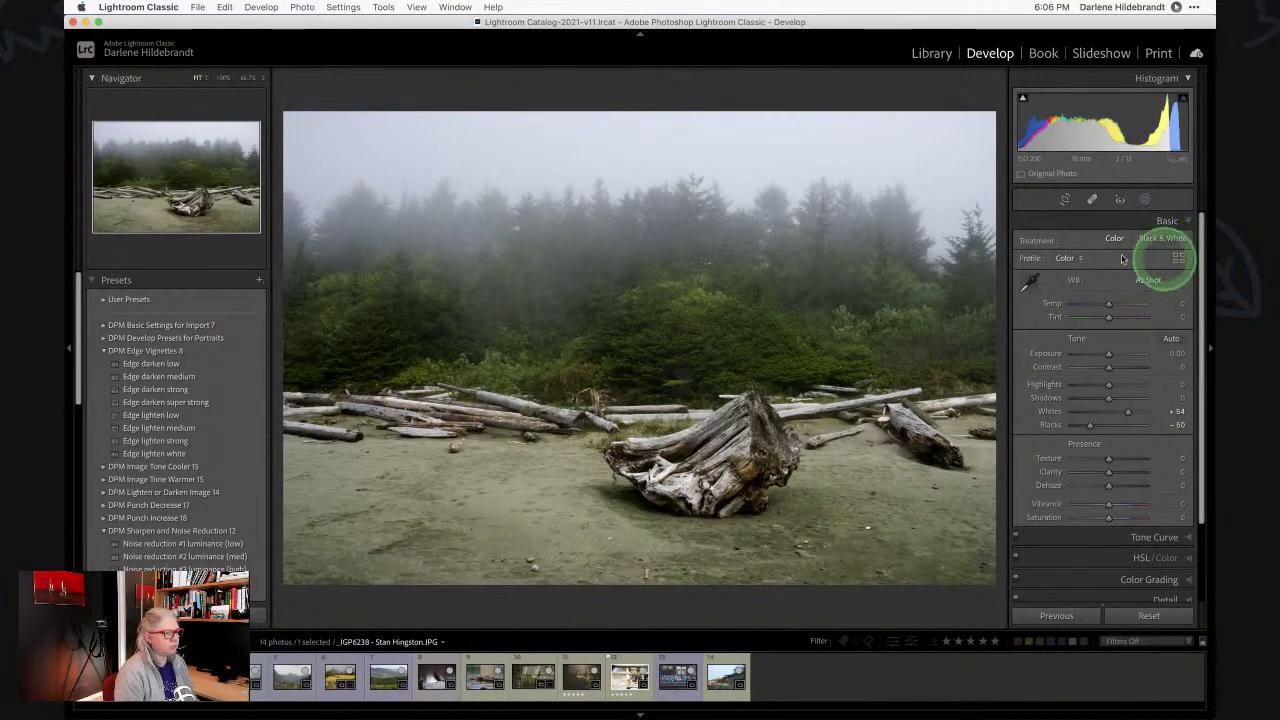
{"action": "left_click", "coordinate": [1066, 260]}
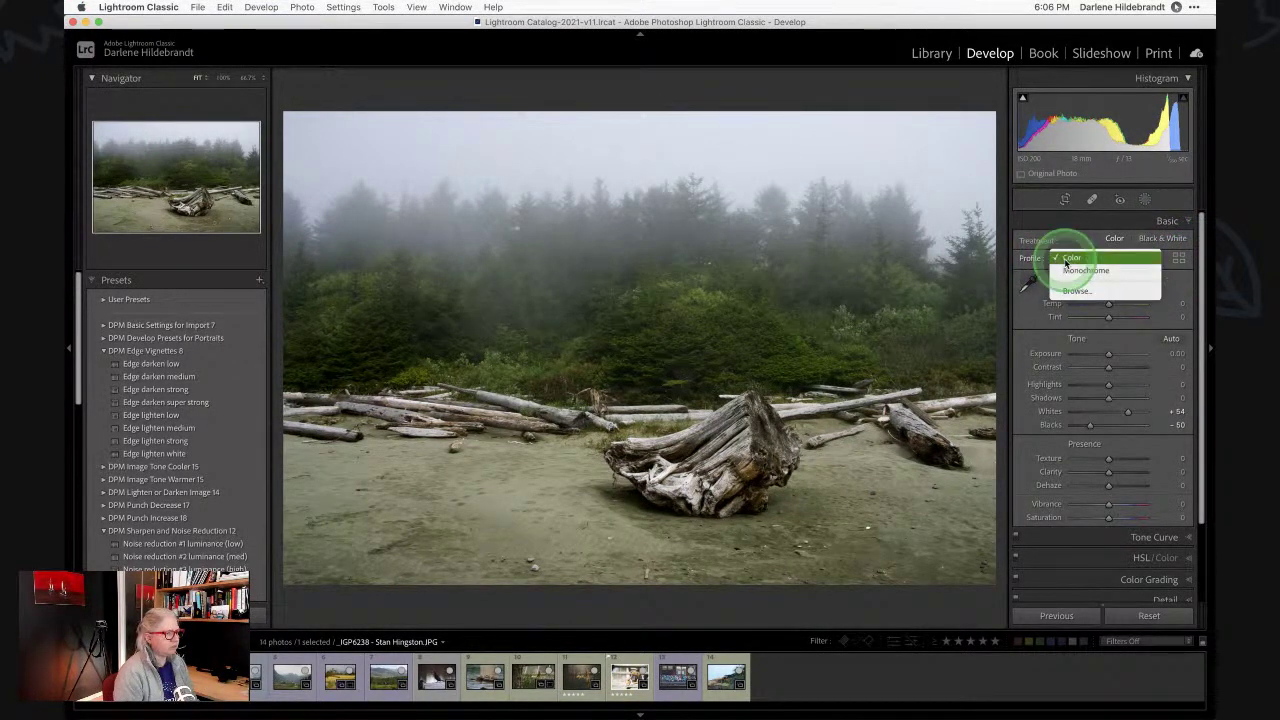
{"action": "left_click", "coordinate": [1067, 260]}
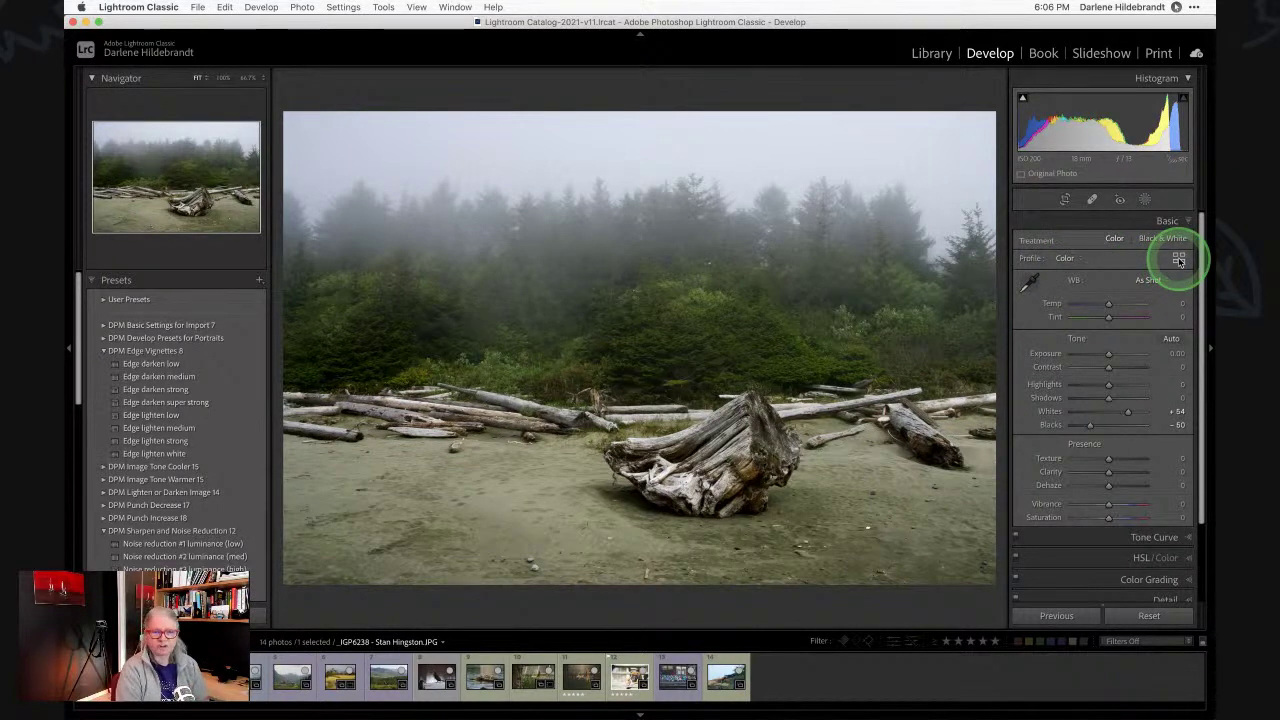
{"action": "left_click", "coordinate": [1179, 259]}
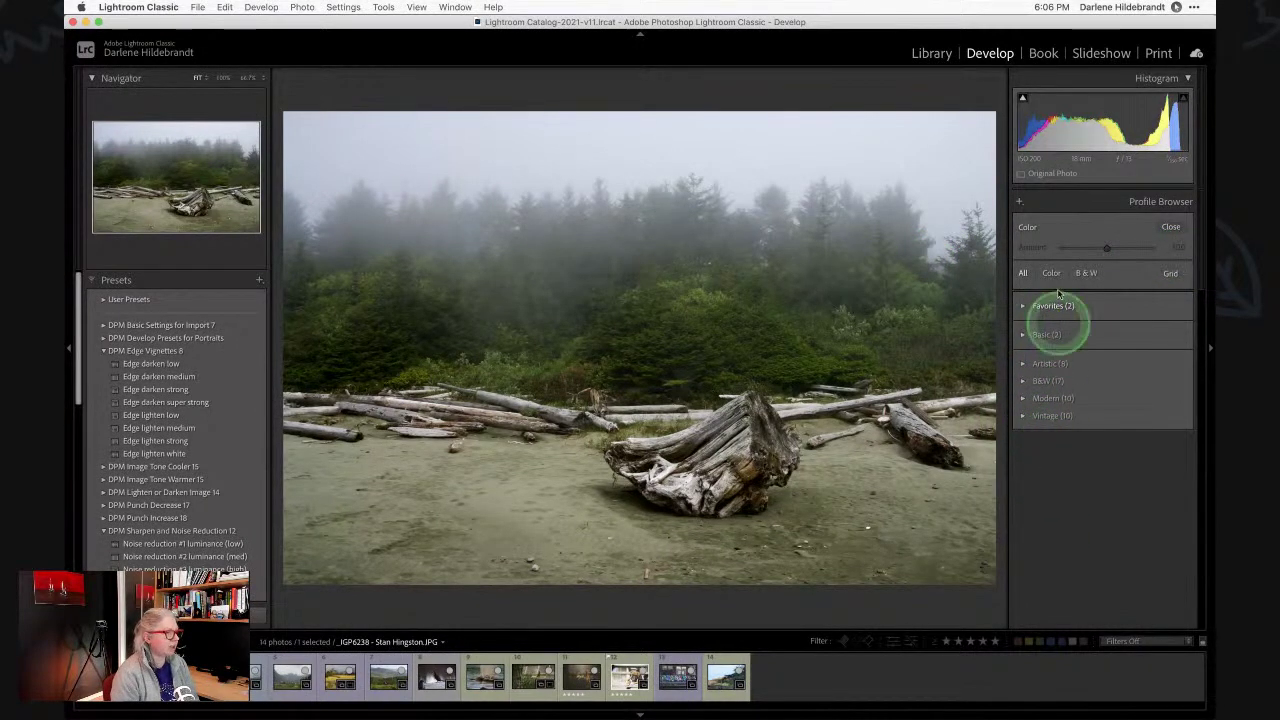
{"action": "left_click", "coordinate": [1068, 457]}
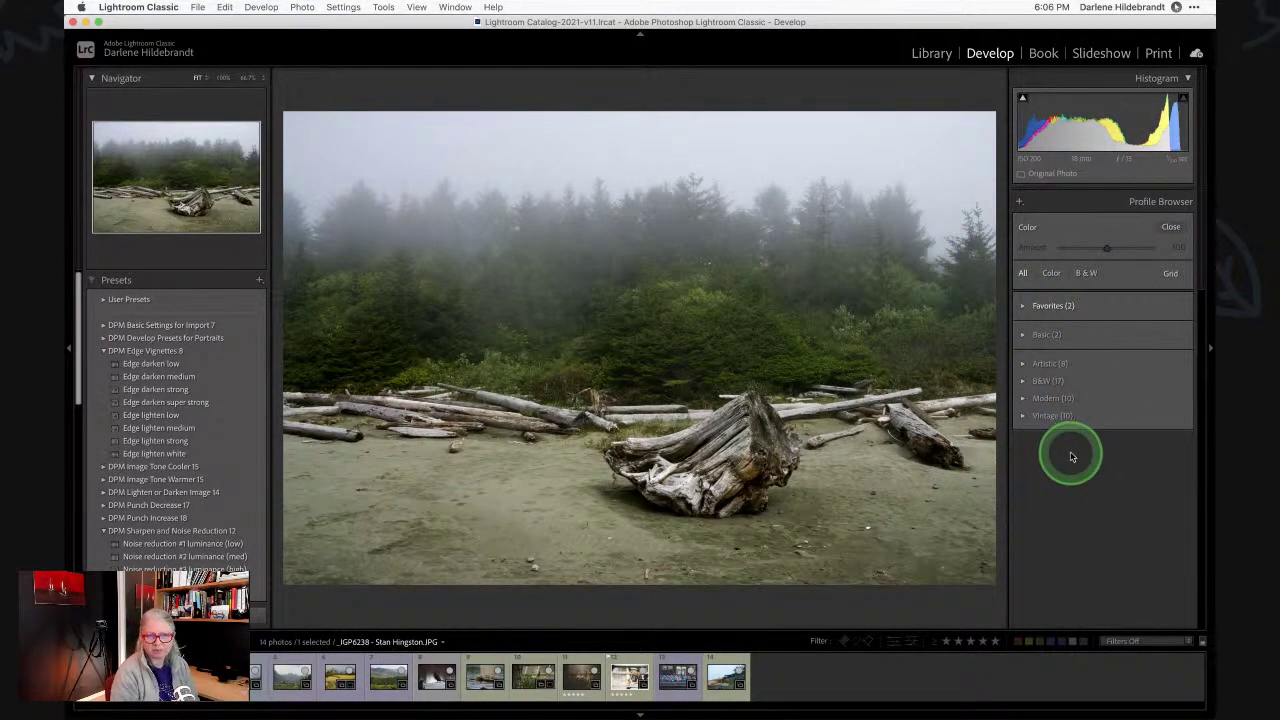
{"action": "left_click", "coordinate": [1021, 336]}
{"action": "left_click", "coordinate": [1021, 334]}
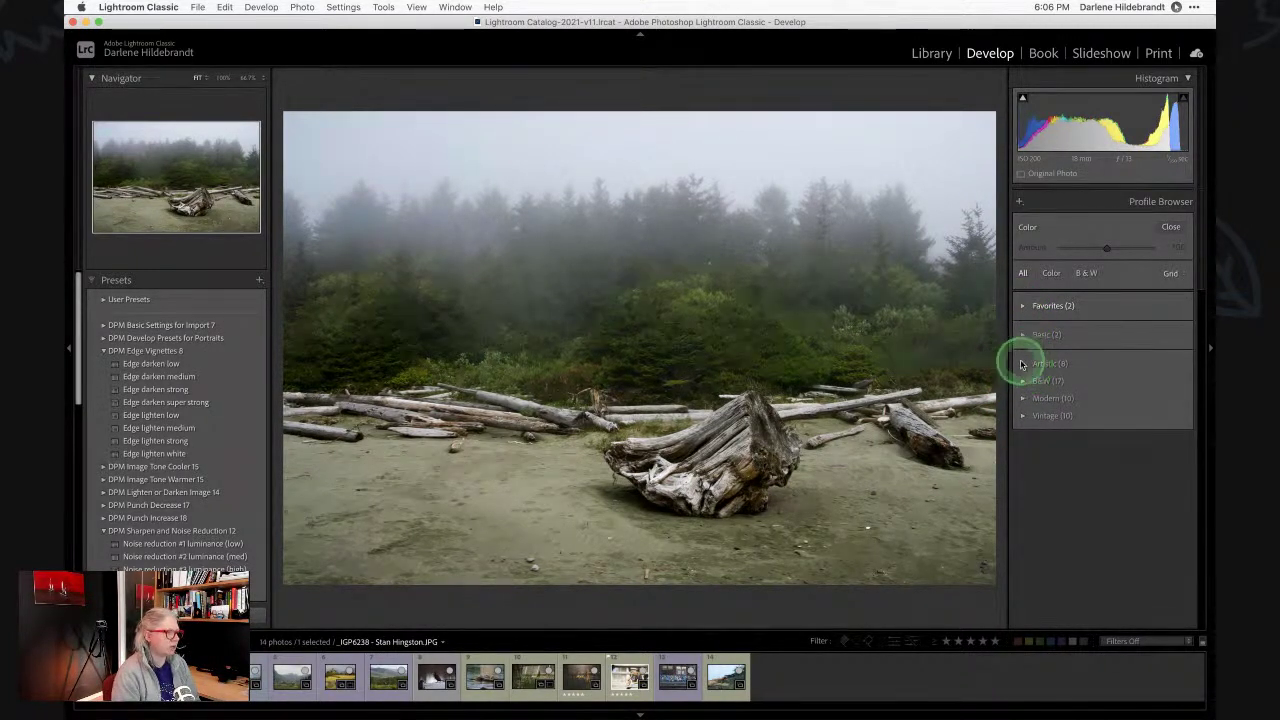
{"action": "left_click", "coordinate": [1022, 364]}
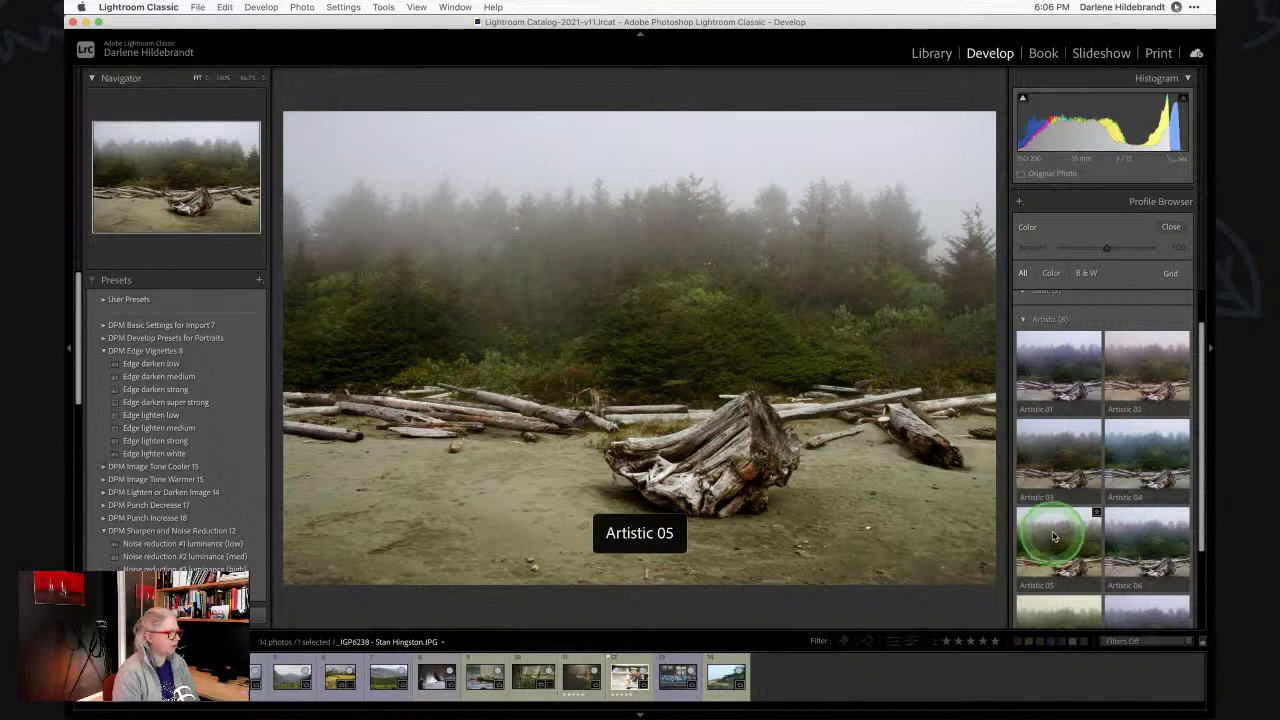
{"action": "scroll", "coordinate": [1053, 537], "scroll_direction": "down", "scroll_amount": 2}
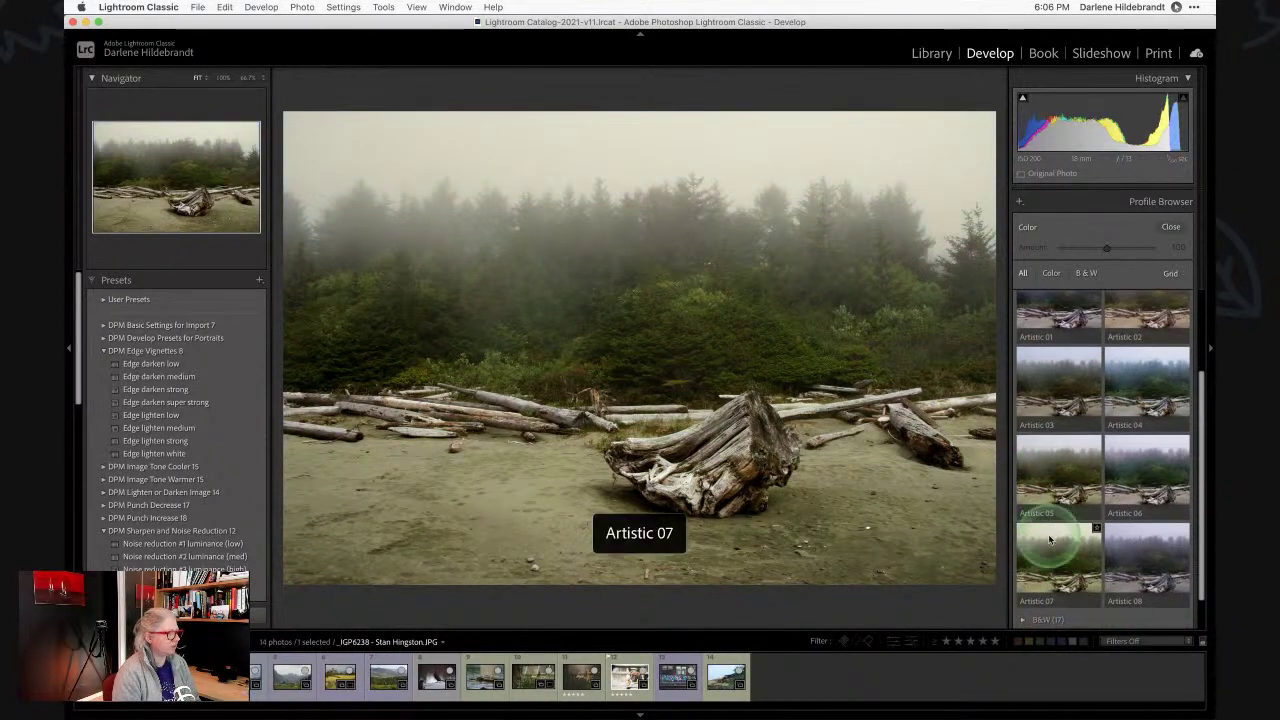
{"action": "scroll", "coordinate": [1060, 537], "scroll_direction": "up", "scroll_amount": 1}
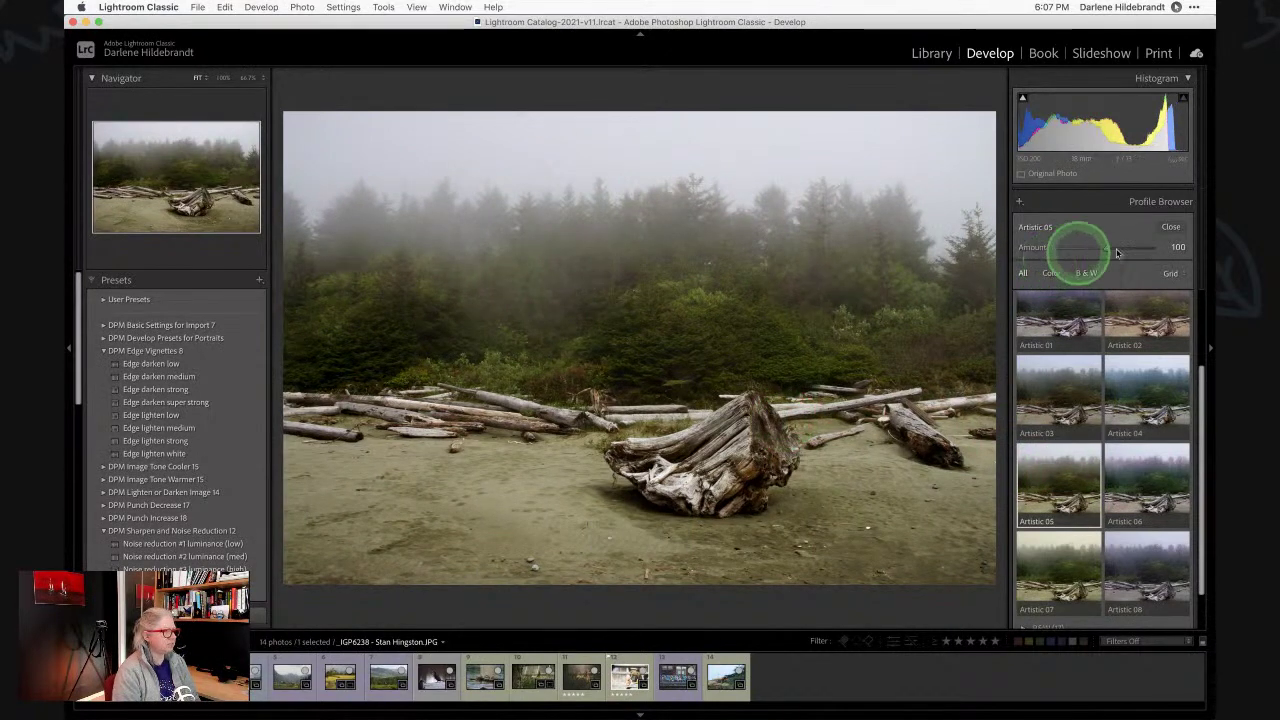
{"action": "left_click", "coordinate": [1169, 227]}
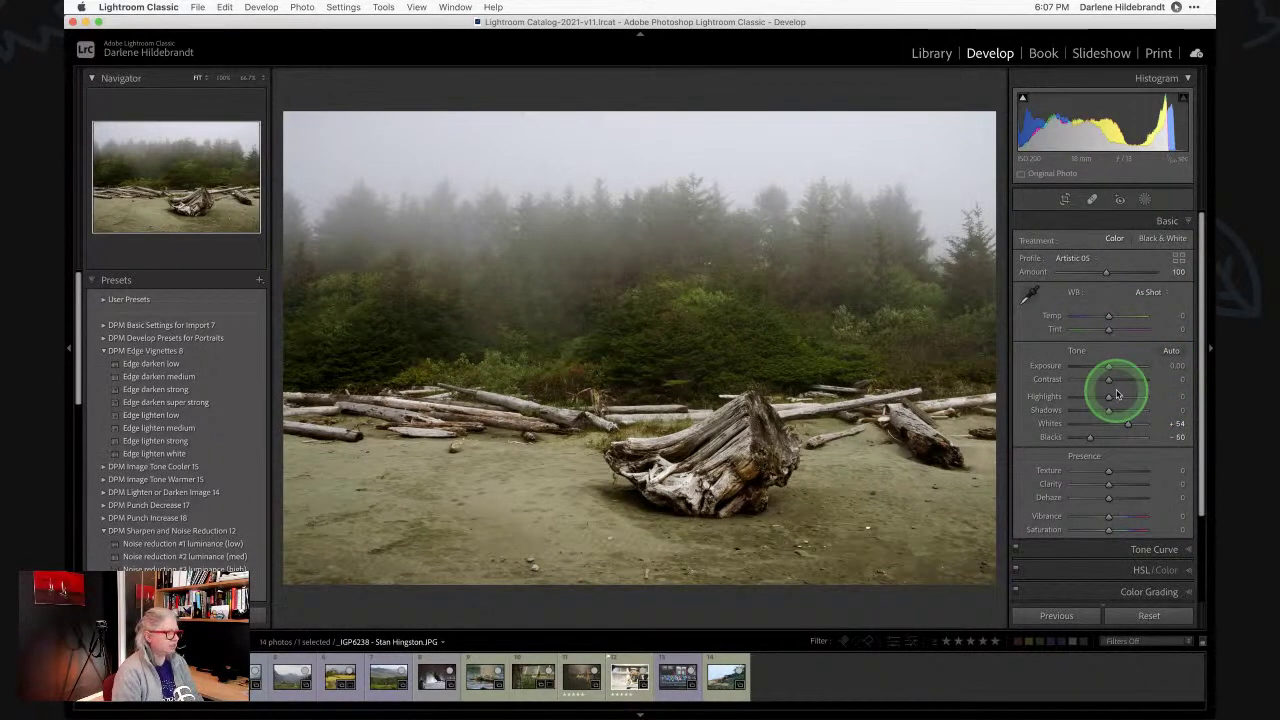
{"action": "key", "text": "backslash"}
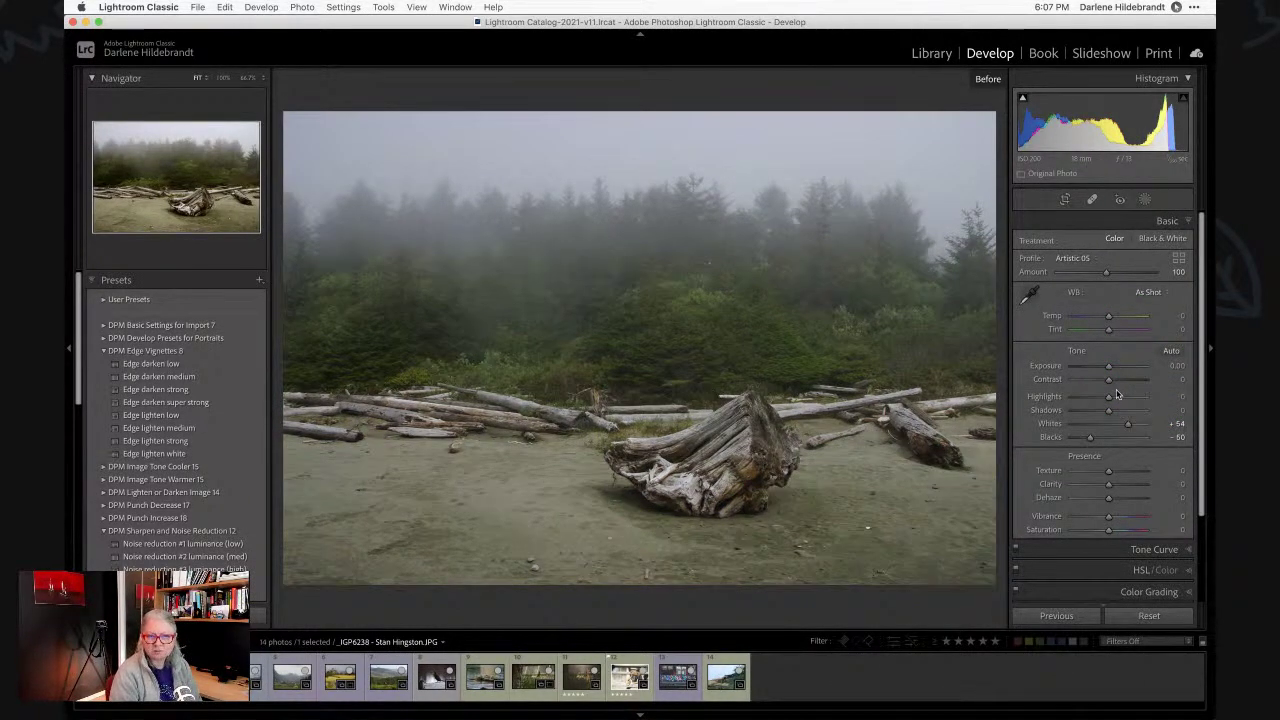
Compare the edited beach photo with its unedited version, ending on the edited view.
{"action": "key", "text": "backslash"}
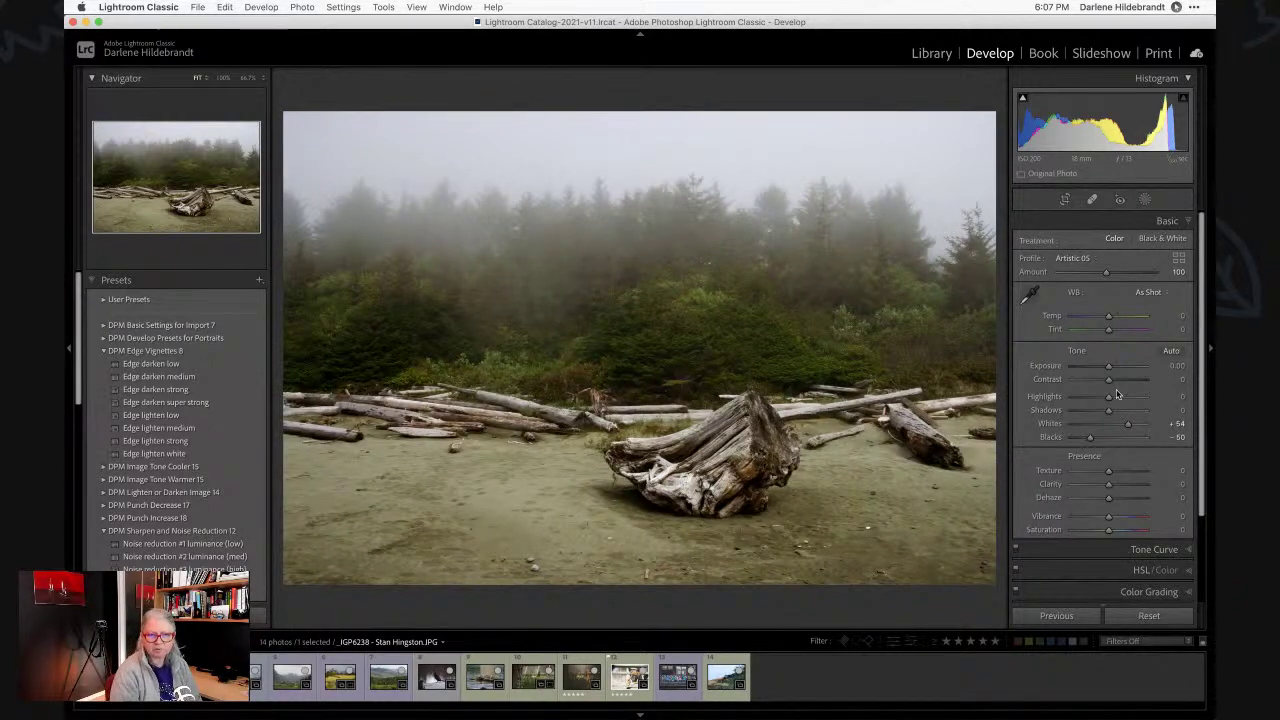
{"action": "key", "text": "backslash"}
{"action": "key", "text": "backslash"}
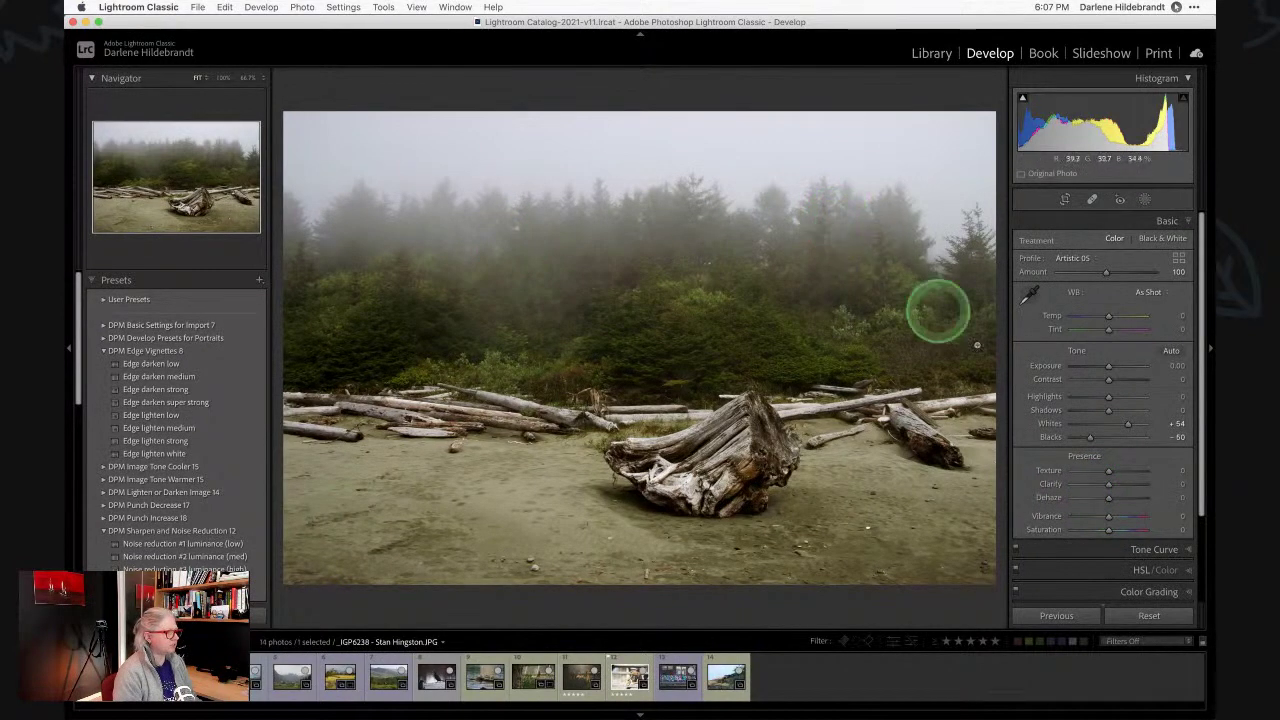
Push Dehaze to +98 and examine the sky at 100% zoom across its full width for dust spots.
{"action": "left_click_drag", "start_coordinate": [1108, 488], "coordinate": [1146, 497]}
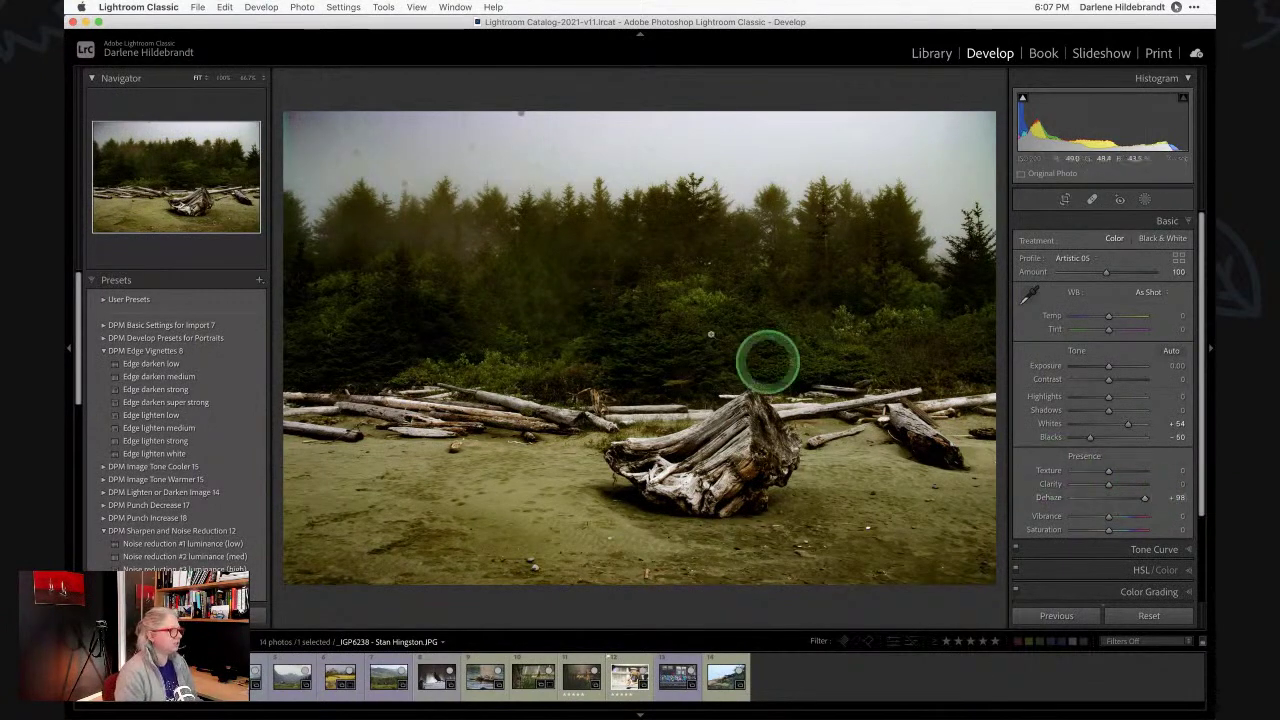
{"action": "left_click_drag", "start_coordinate": [341, 169], "coordinate": [700, 394]}
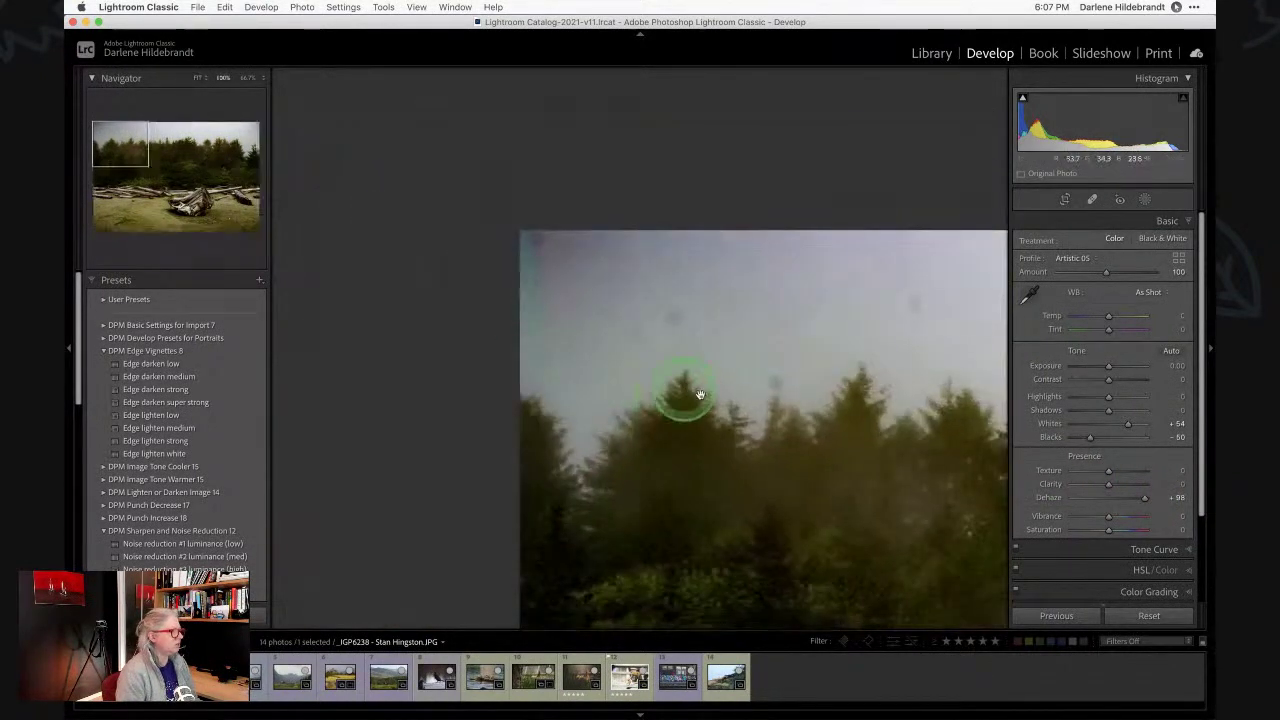
{"action": "left_click_drag", "start_coordinate": [791, 382], "coordinate": [617, 265]}
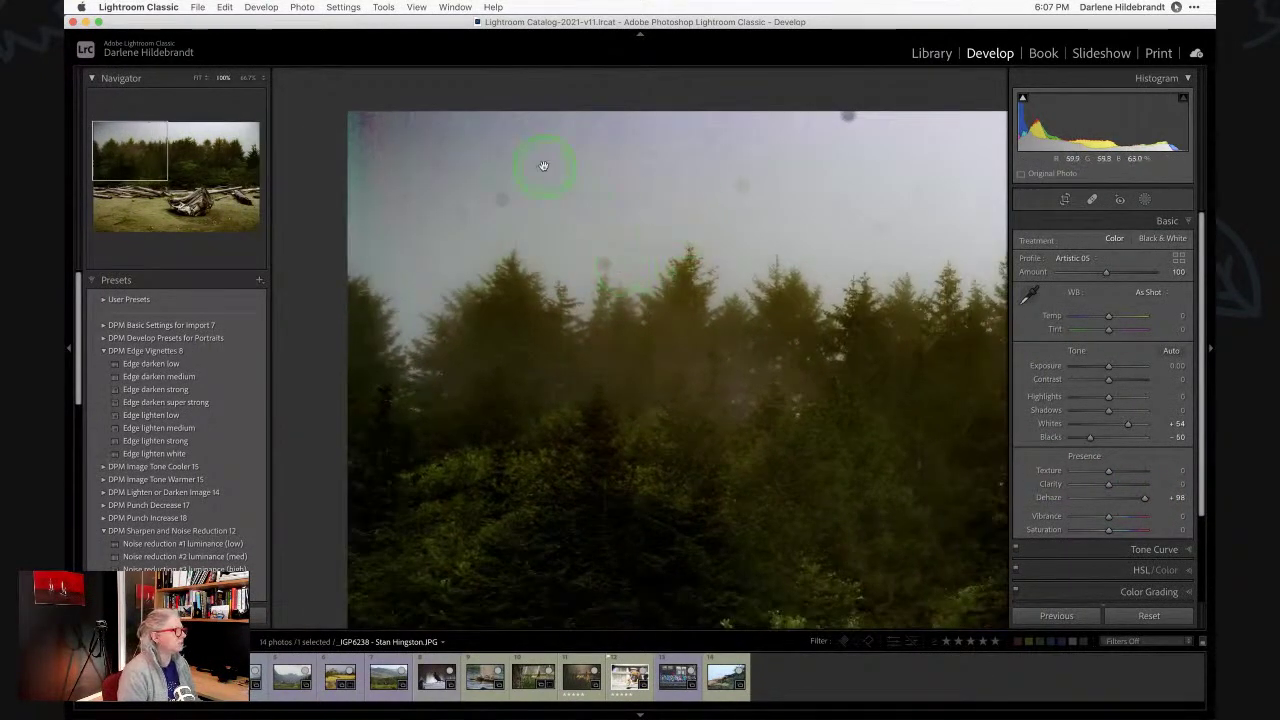
{"action": "left_click_drag", "start_coordinate": [767, 243], "coordinate": [466, 209]}
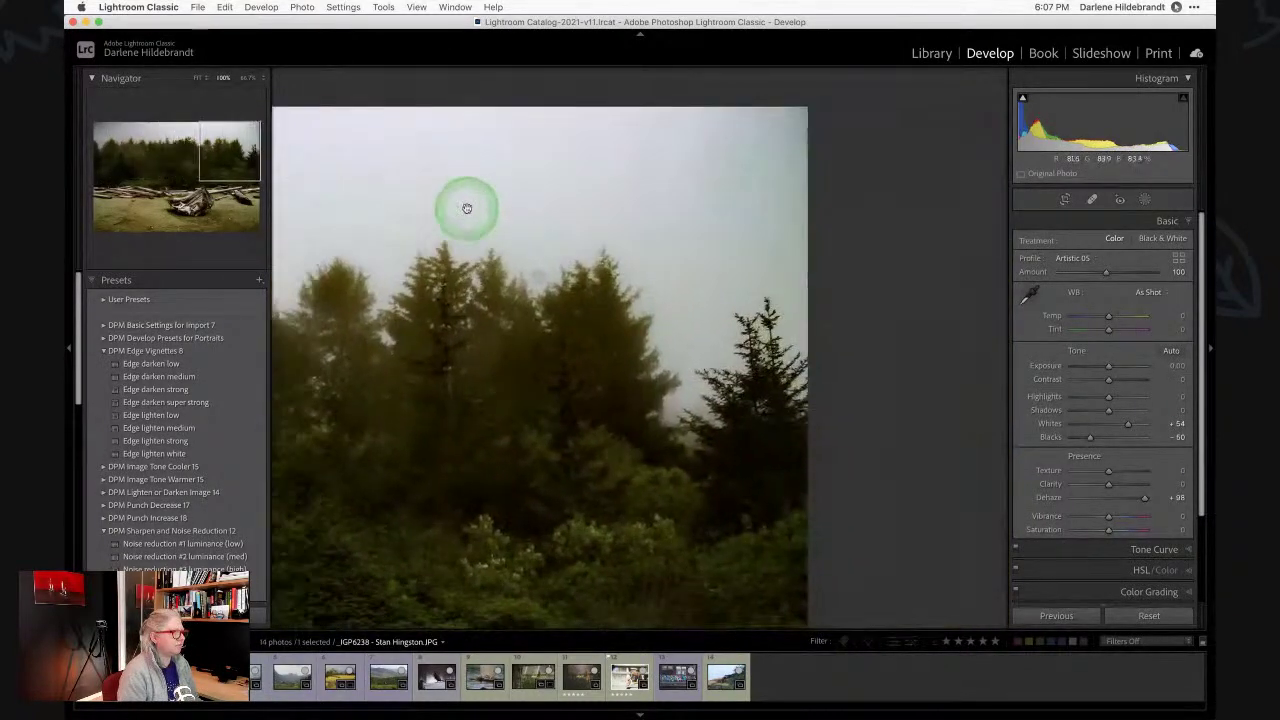
{"action": "left_click_drag", "start_coordinate": [374, 251], "coordinate": [614, 274]}
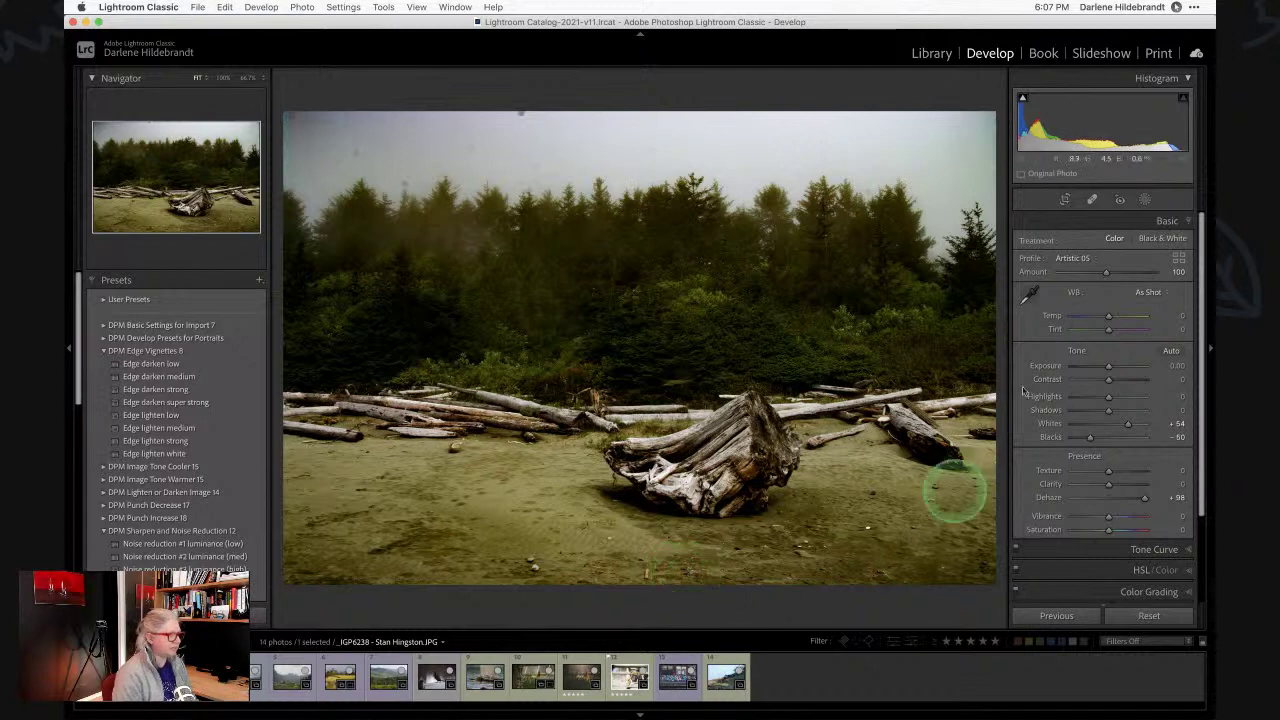
Set the photo's Dehaze to +23, Highlights to -52 and Exposure to +0.05.
{"action": "left_click_drag", "start_coordinate": [1144, 497], "coordinate": [1117, 497]}
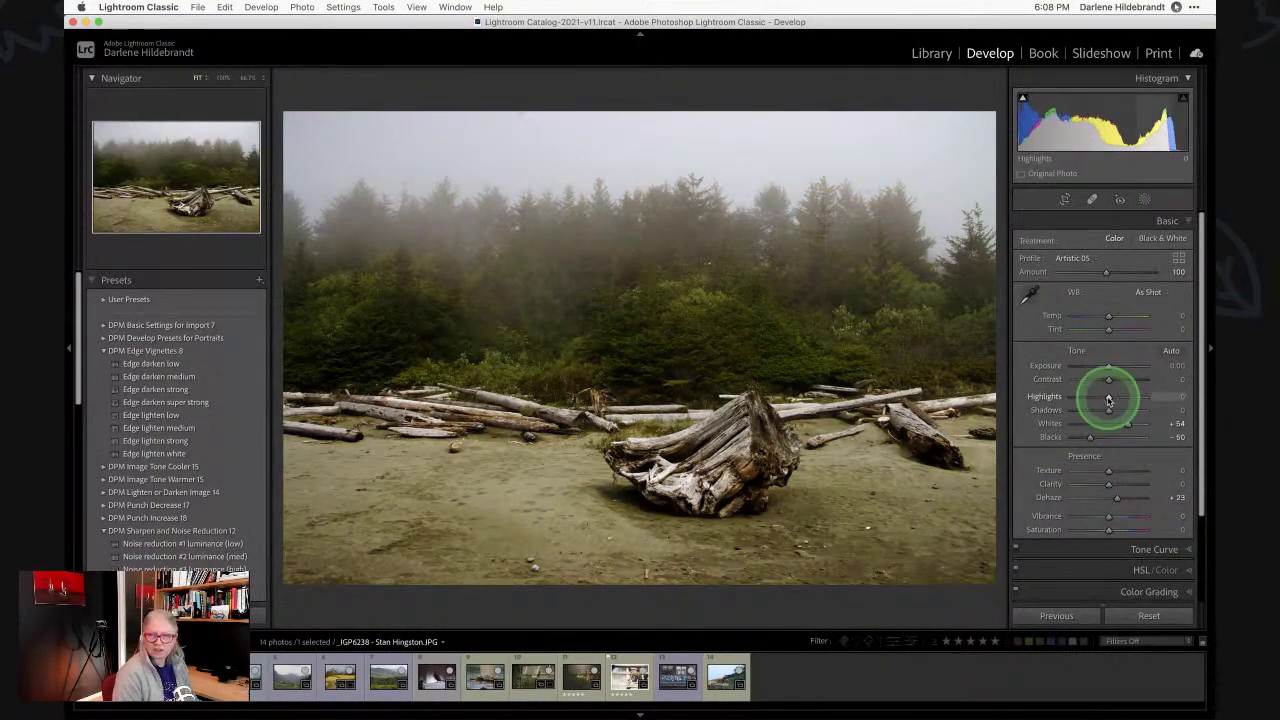
{"action": "left_click_drag", "start_coordinate": [1108, 399], "coordinate": [1108, 368]}
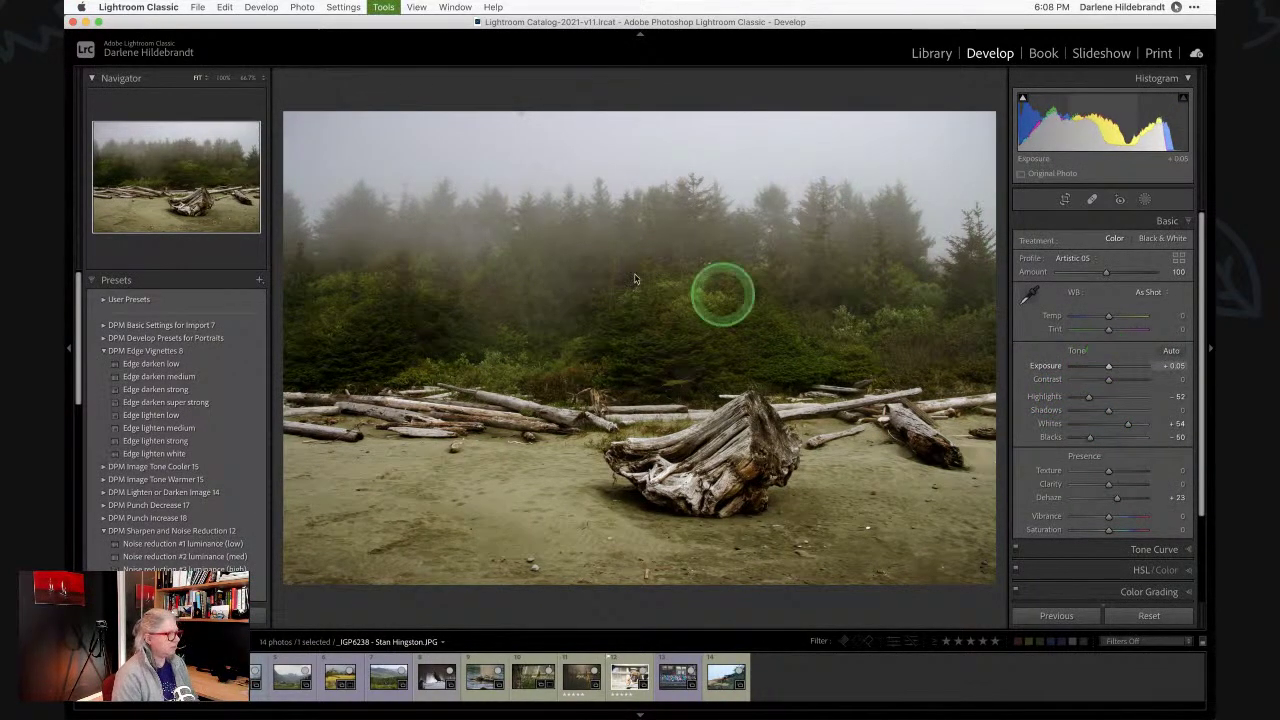
Add a linear gradient mask over the sky and treetops, with Highlights at -45 and Exposure at -0.27.
{"action": "key", "text": "m"}
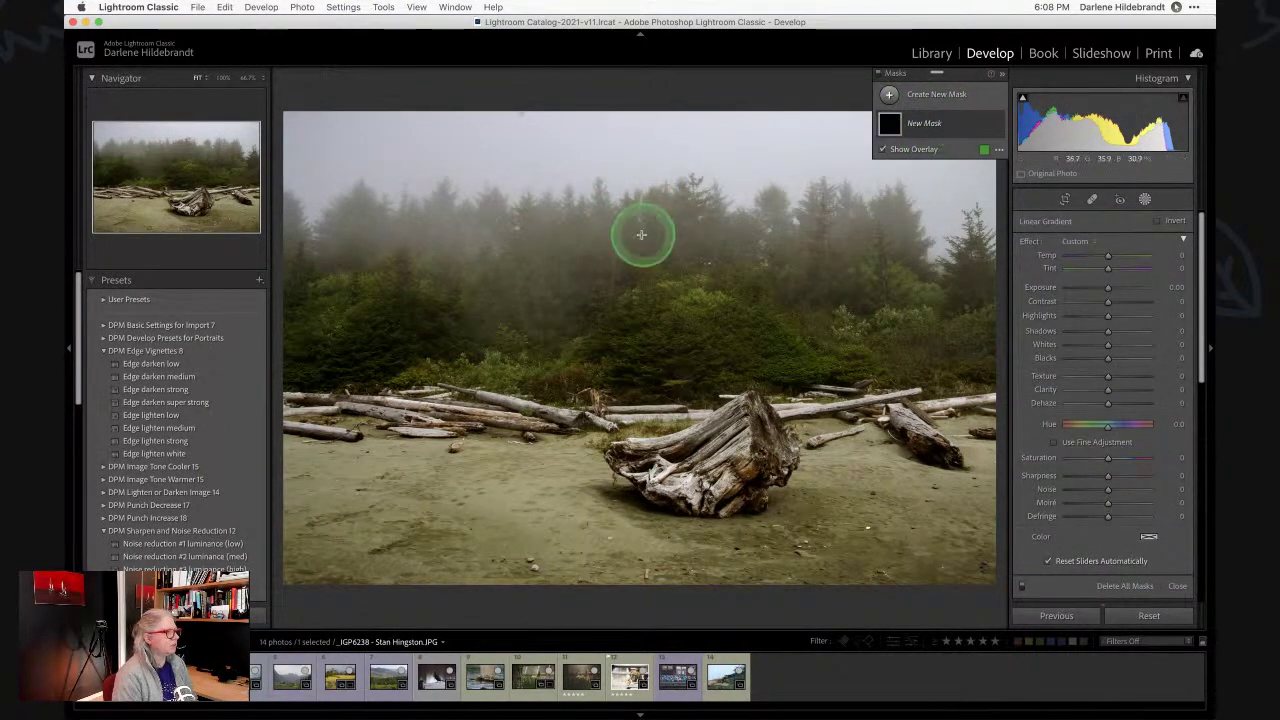
{"action": "left_click_drag", "start_coordinate": [629, 190], "coordinate": [630, 302]}
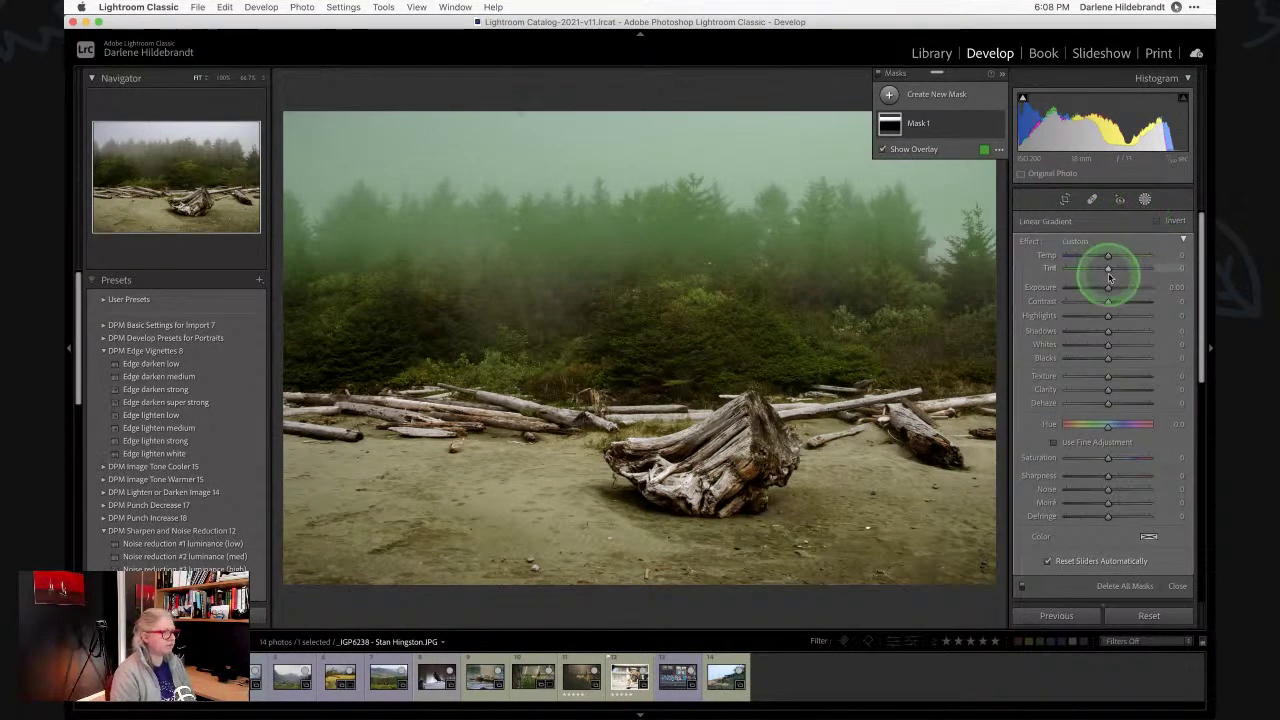
{"action": "left_click", "coordinate": [1090, 317]}
{"action": "left_click", "coordinate": [1104, 288]}
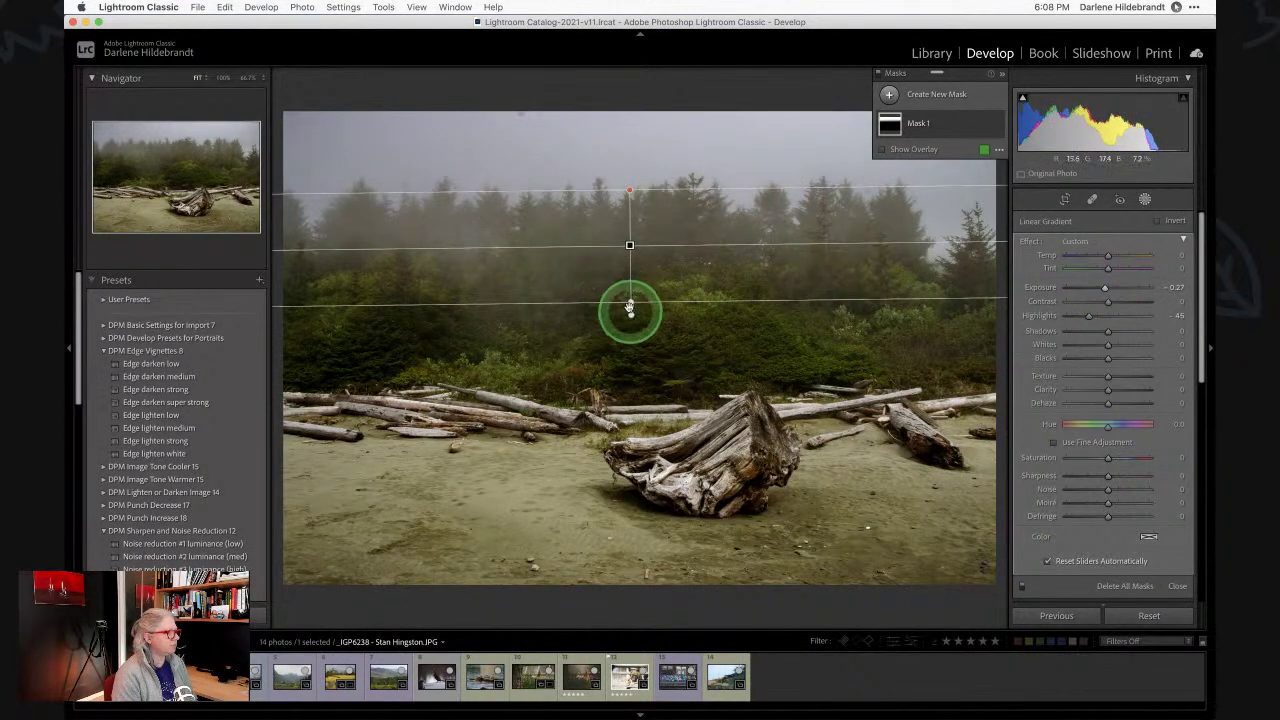
Extend the sky gradient's fade farther down the trees, level its angle and shift the whole gradient slightly upward.
{"action": "left_click_drag", "start_coordinate": [627, 306], "coordinate": [623, 331]}
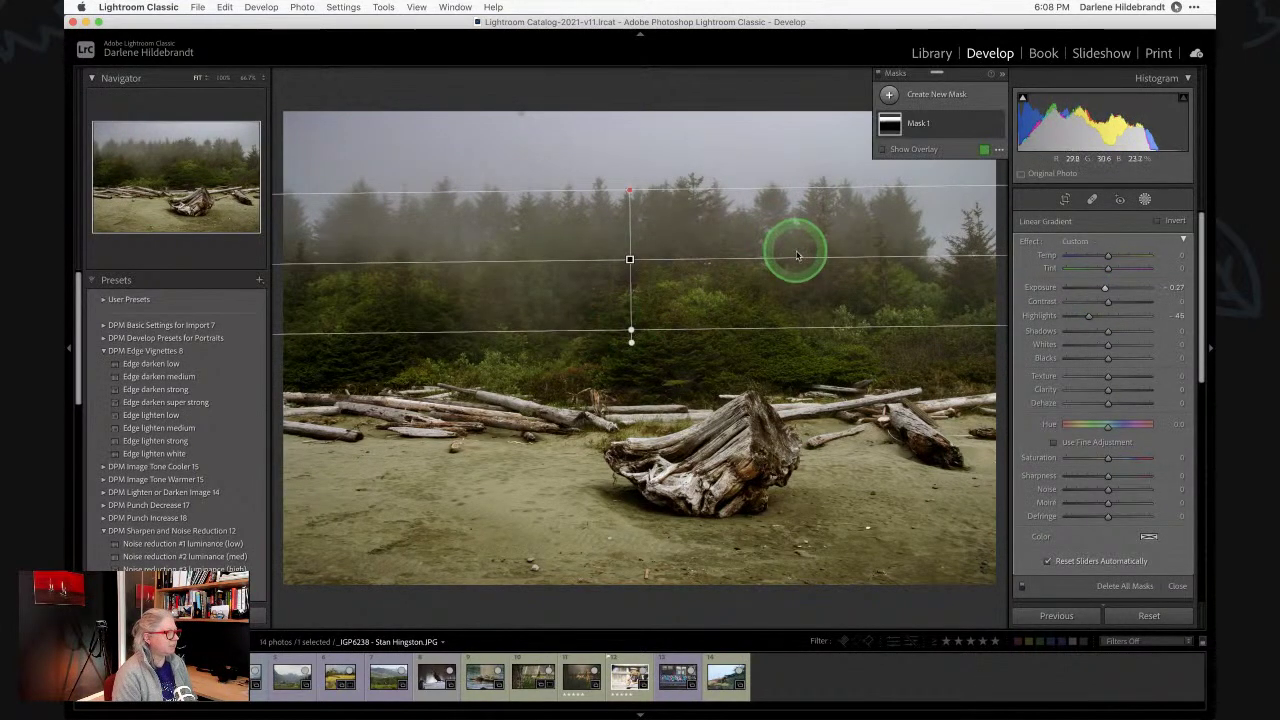
{"action": "left_click_drag", "start_coordinate": [797, 254], "coordinate": [797, 259]}
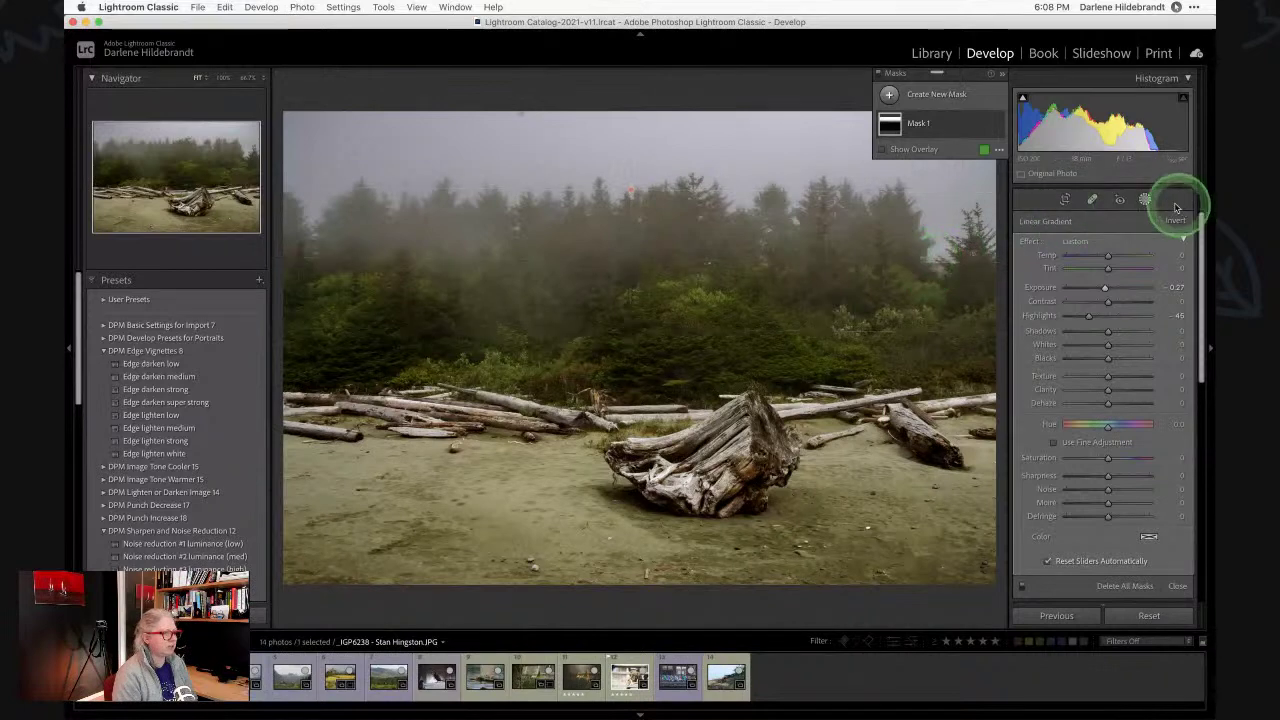
{"action": "left_click_drag", "start_coordinate": [629, 259], "coordinate": [604, 242]}
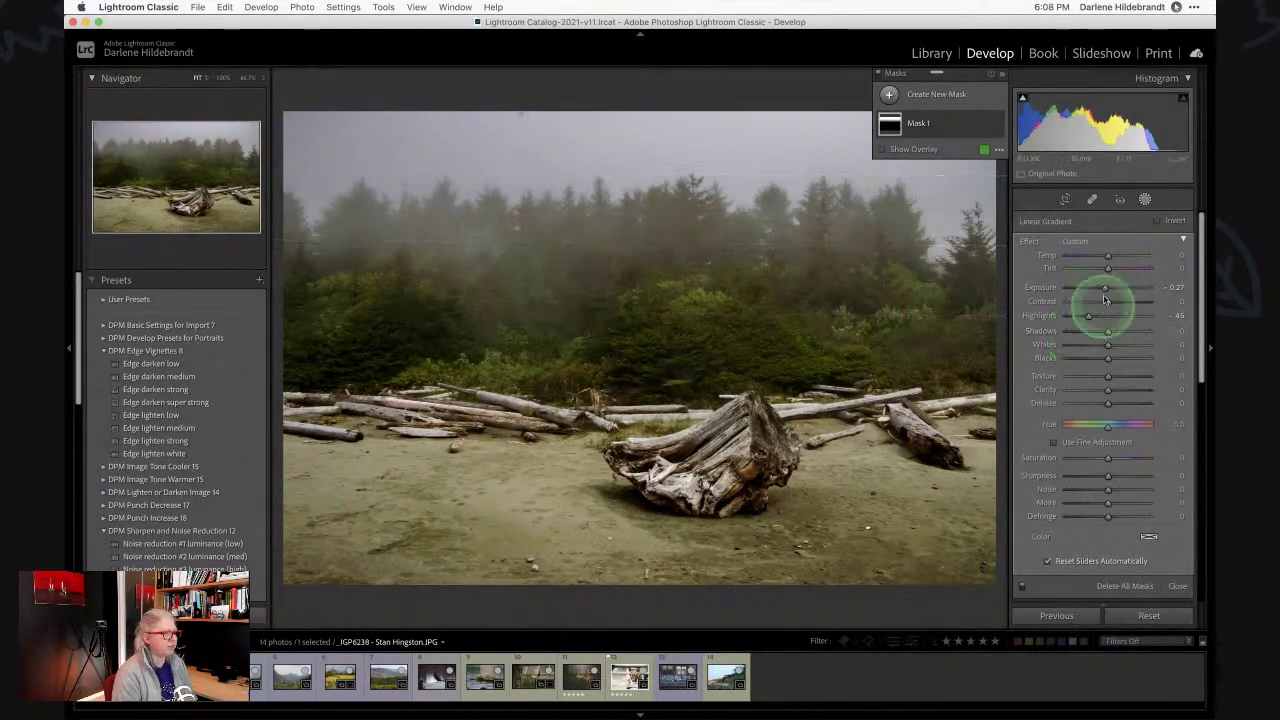
Set the sky gradient's Exposure to -4.00 to reveal its coverage, and stretch its fade from the treetops to just above the logs.
{"action": "left_click_drag", "start_coordinate": [1104, 287], "coordinate": [1048, 287]}
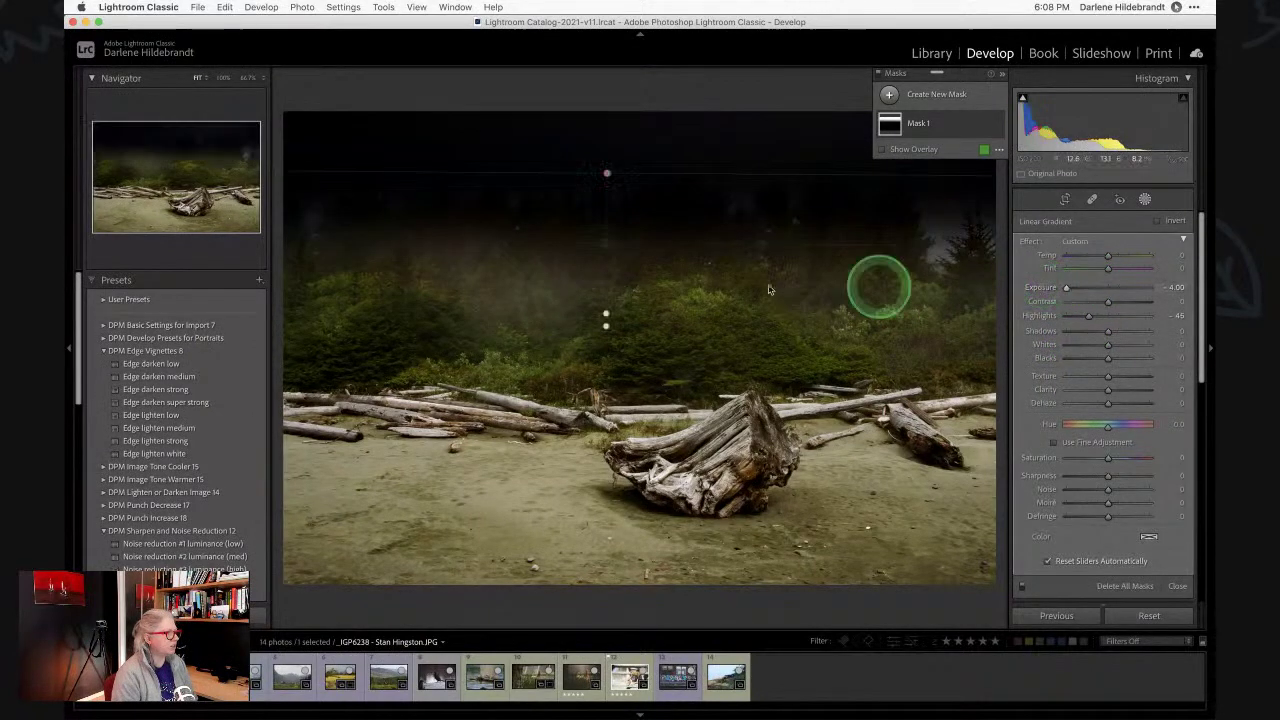
{"action": "left_click_drag", "start_coordinate": [606, 244], "coordinate": [606, 374]}
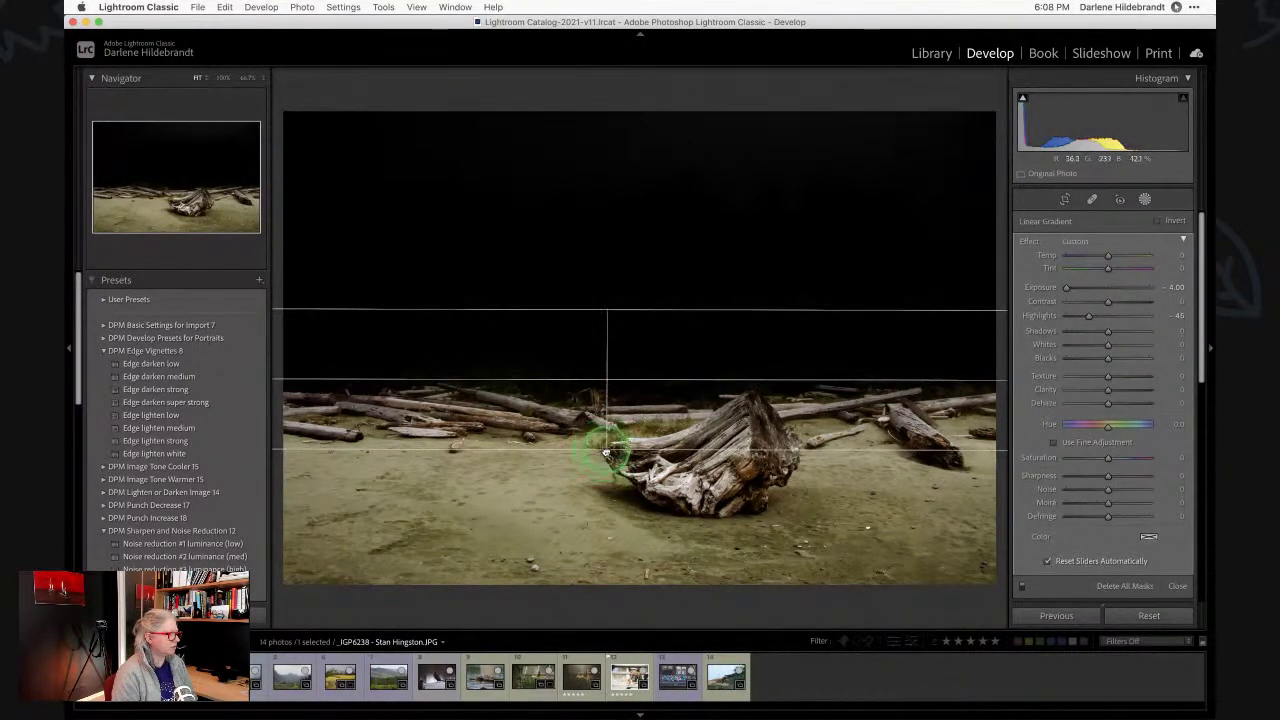
{"action": "left_click_drag", "start_coordinate": [606, 453], "coordinate": [606, 560]}
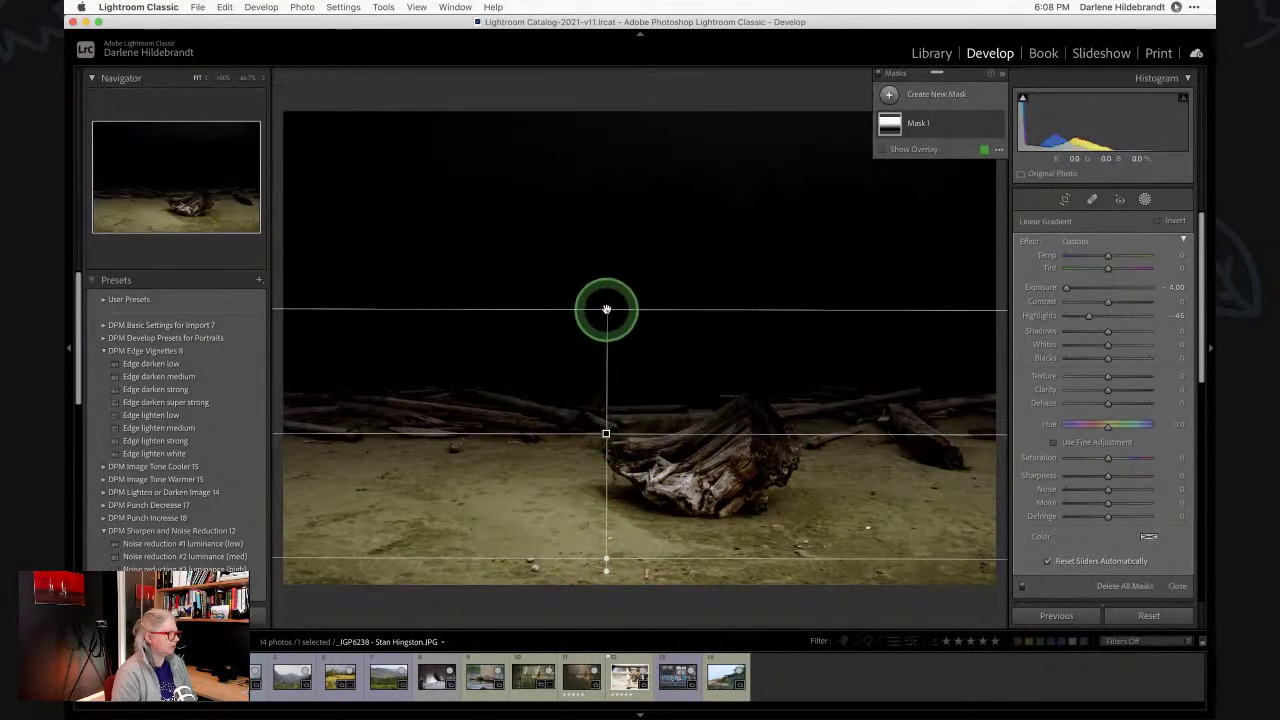
{"action": "left_click_drag", "start_coordinate": [606, 310], "coordinate": [603, 143]}
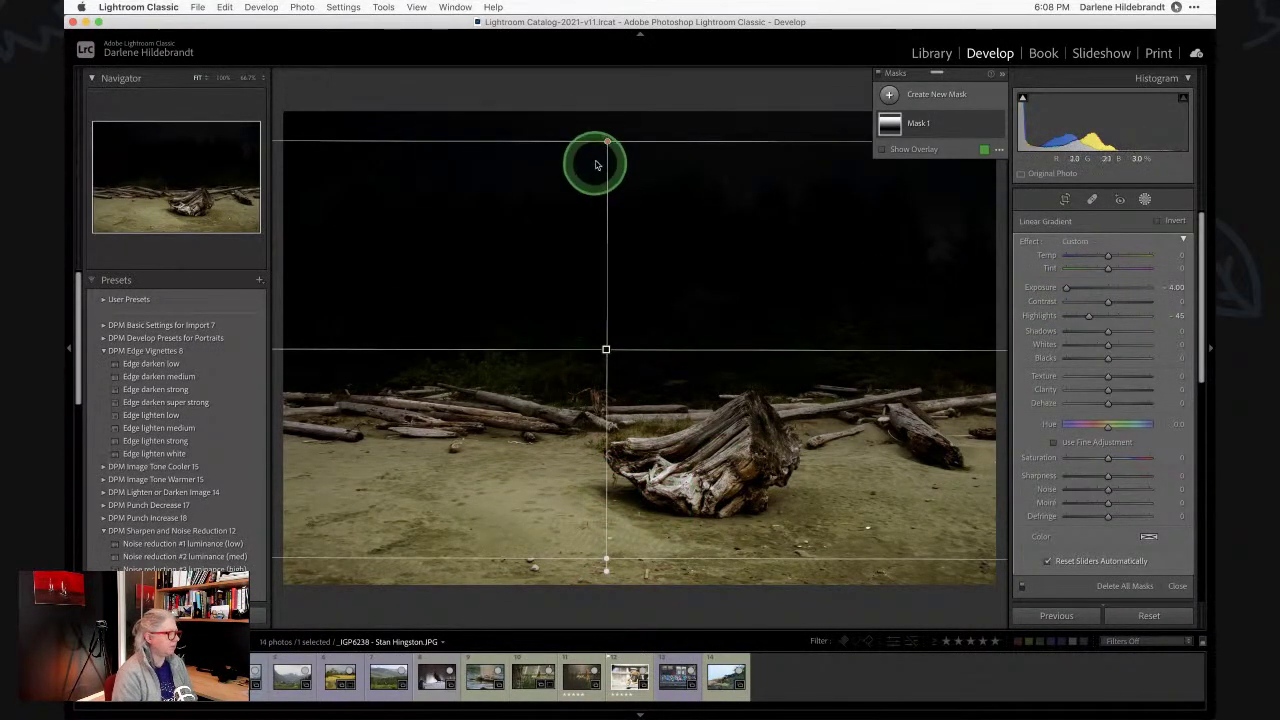
{"action": "left_click_drag", "start_coordinate": [606, 143], "coordinate": [617, 342]}
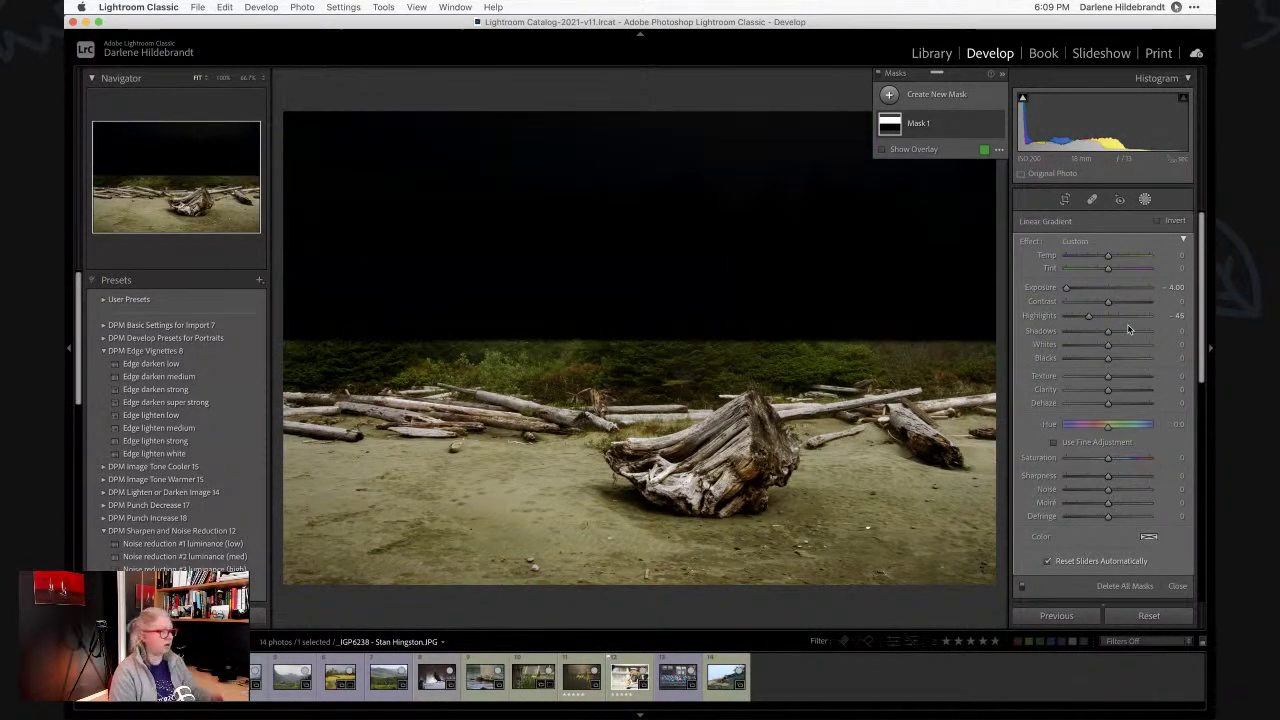
{"action": "left_click_drag", "start_coordinate": [614, 334], "coordinate": [617, 139]}
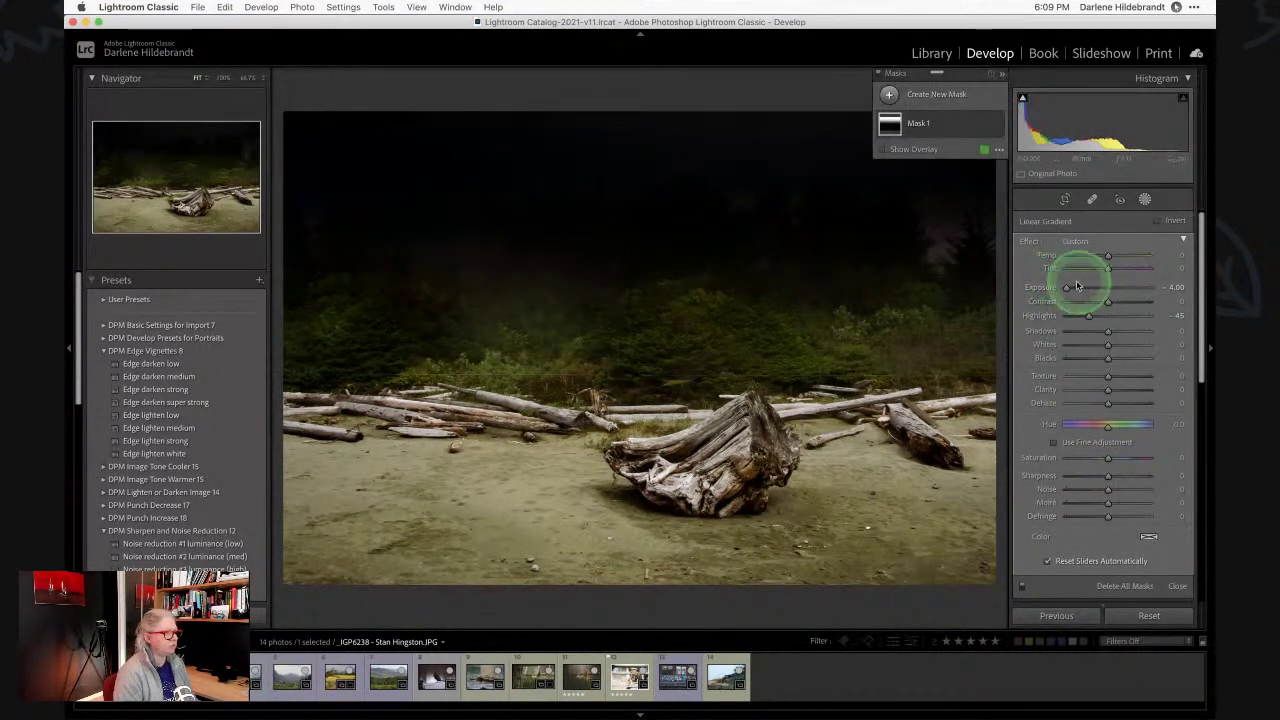
Try Exposure values of -0.26 and -1.37 and a Blacks value of -100 on the sky gradient.
{"action": "left_click_drag", "start_coordinate": [1077, 287], "coordinate": [1103, 289]}
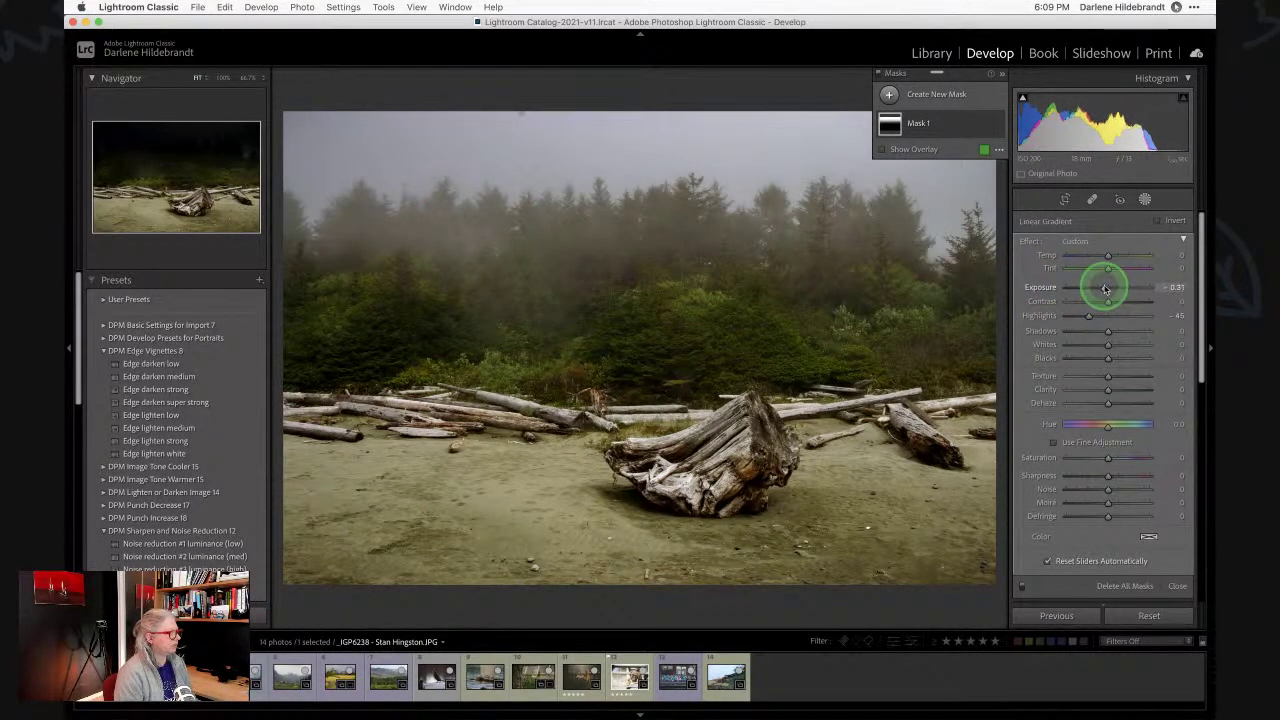
{"action": "left_click_drag", "start_coordinate": [1105, 289], "coordinate": [1106, 289]}
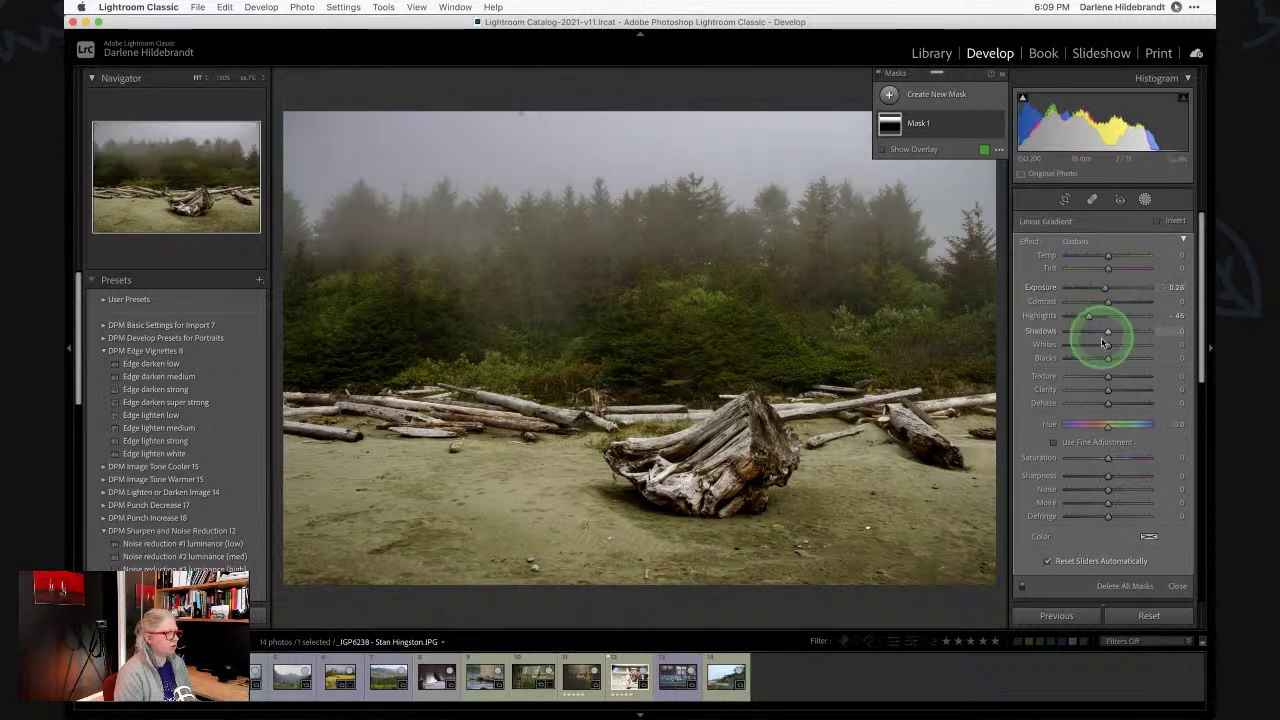
{"action": "left_click_drag", "start_coordinate": [1104, 360], "coordinate": [1049, 355]}
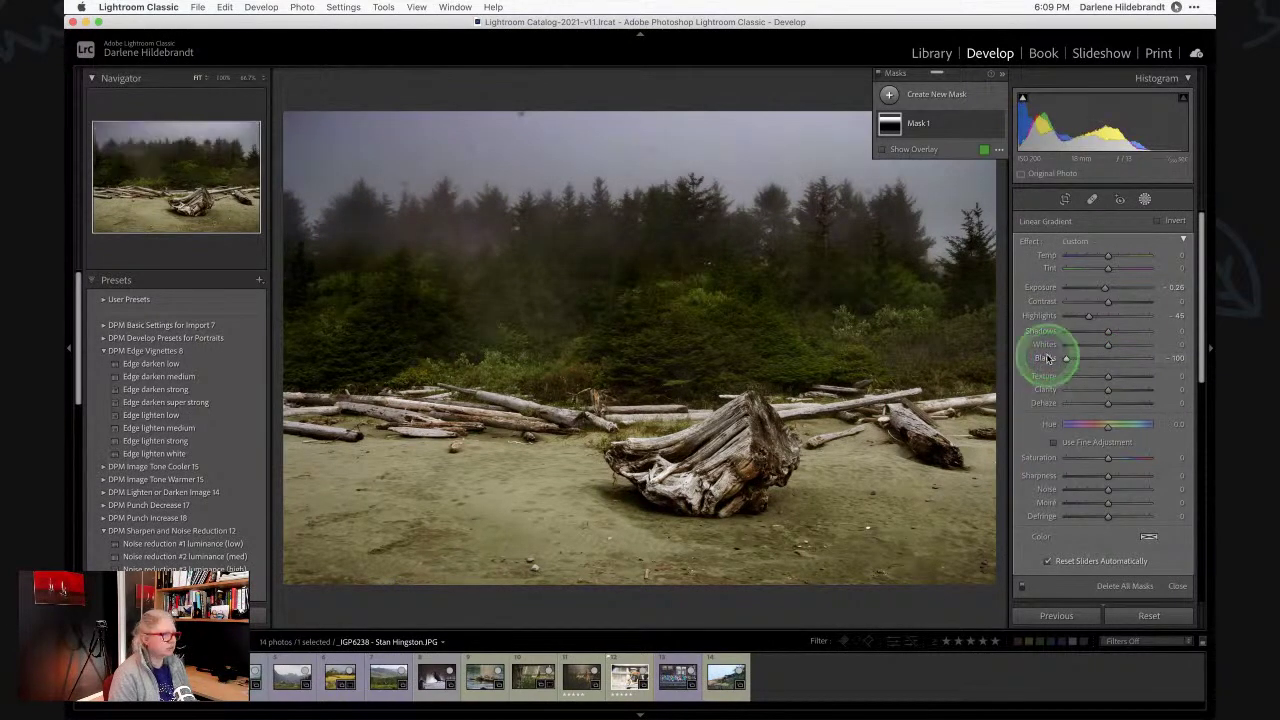
{"action": "double_click", "coordinate": [1065, 358]}
{"action": "left_click_drag", "start_coordinate": [1100, 286], "coordinate": [1095, 290]}
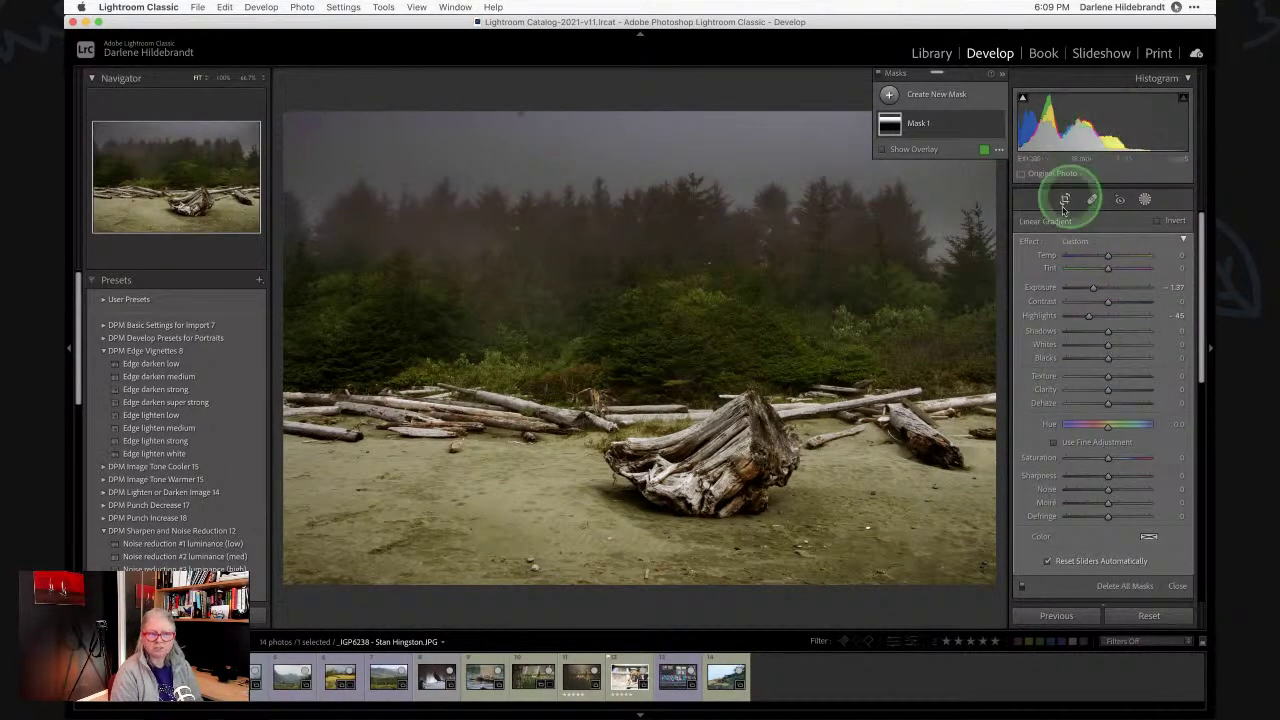
Reset the sky gradient's Exposure, set its Blacks to -75 and leave masking.
{"action": "double_click", "coordinate": [1044, 288]}
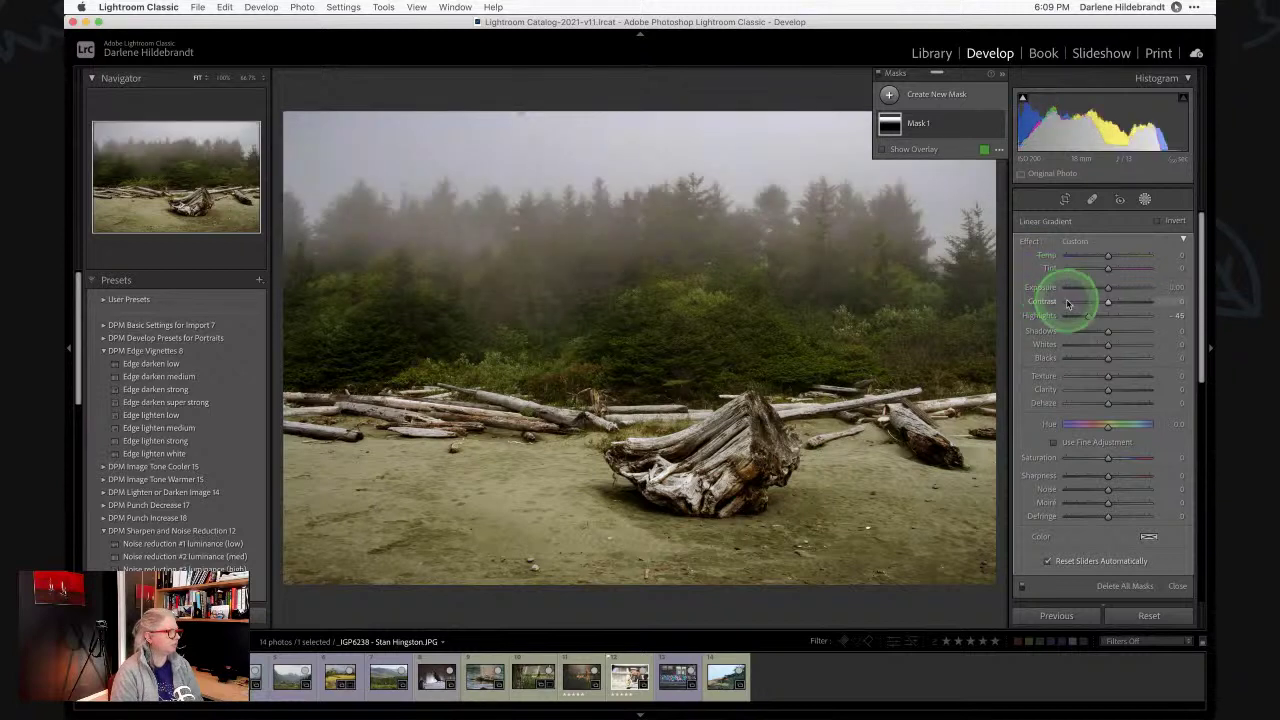
{"action": "left_click_drag", "start_coordinate": [1107, 362], "coordinate": [1083, 360]}
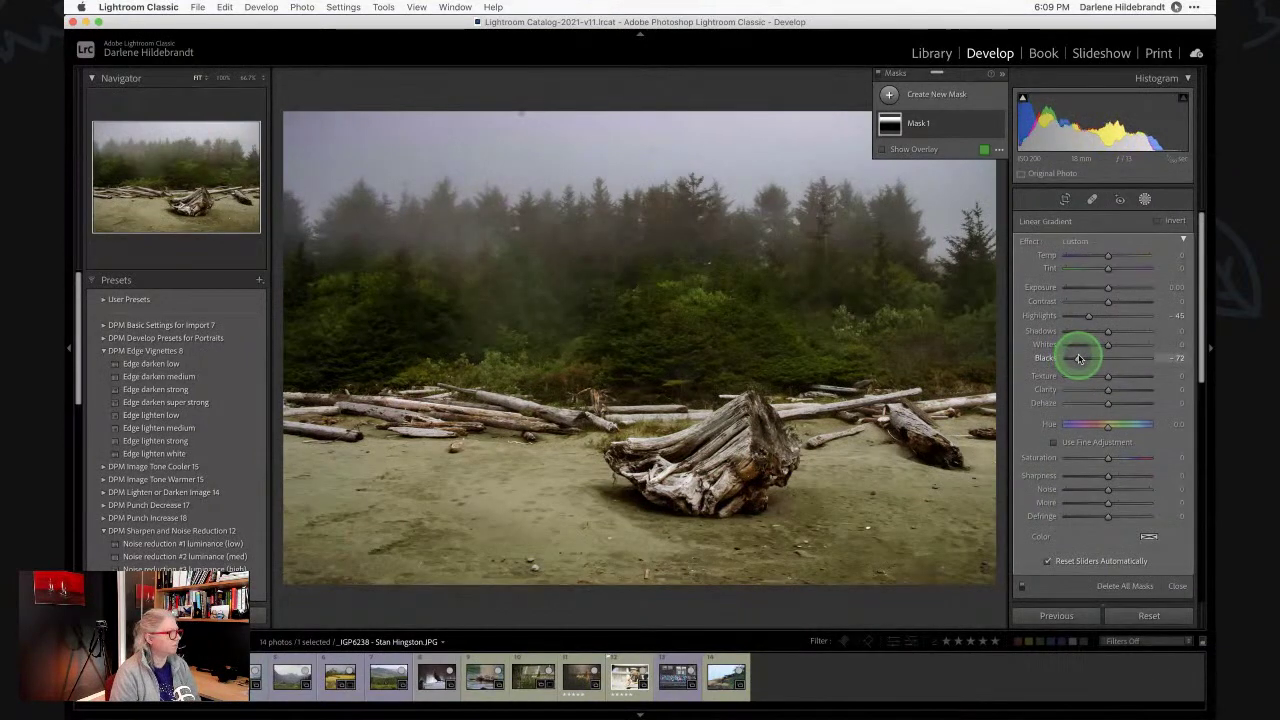
{"action": "left_click_drag", "start_coordinate": [1079, 358], "coordinate": [1077, 358]}
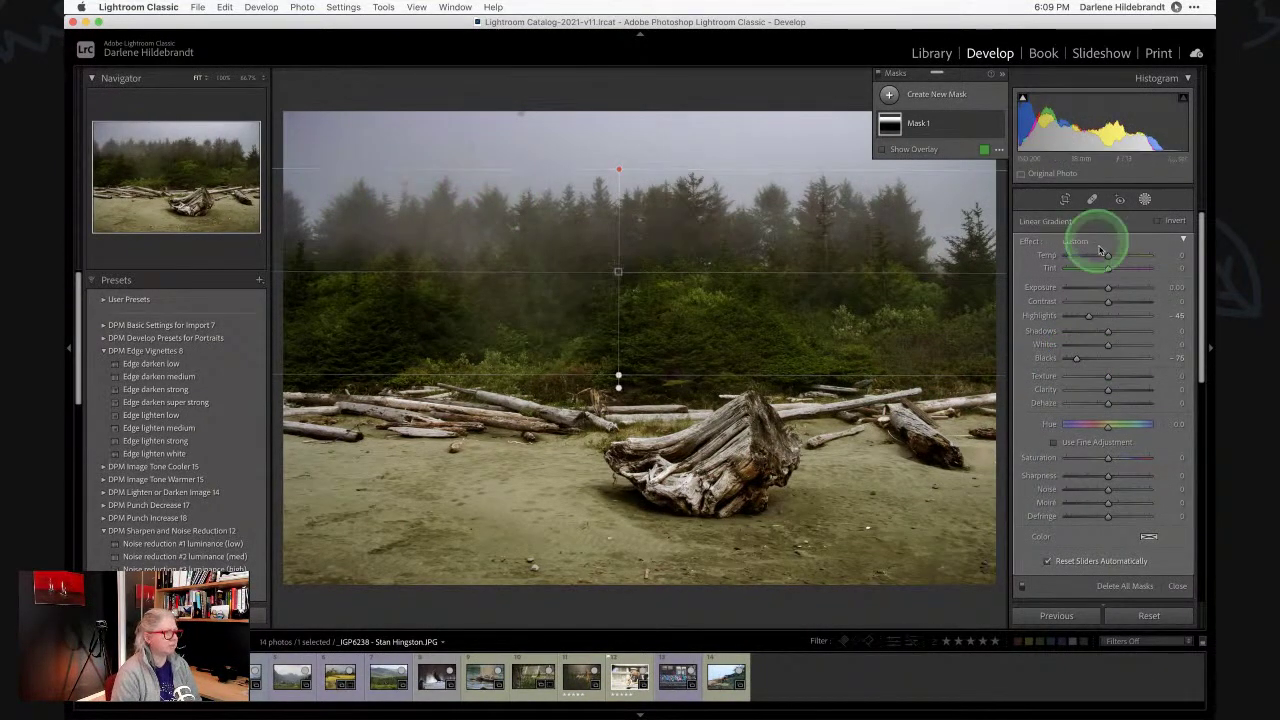
{"action": "left_click", "coordinate": [1145, 199]}
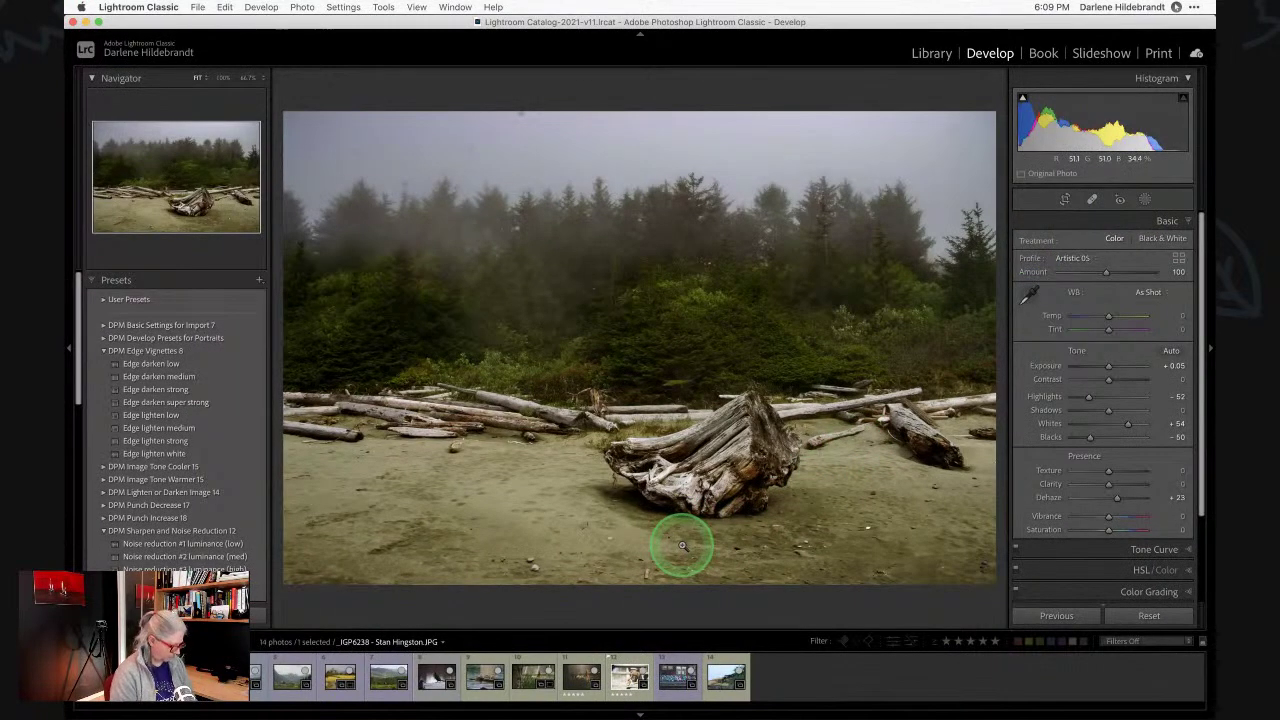
Add a linear gradient mask rising over the foreground sand, hide its overlay, set Exposure to -0.27 and fine-tune the gradient's placement.
{"action": "key", "text": "m"}
{"action": "left_click_drag", "start_coordinate": [639, 545], "coordinate": [636, 411]}
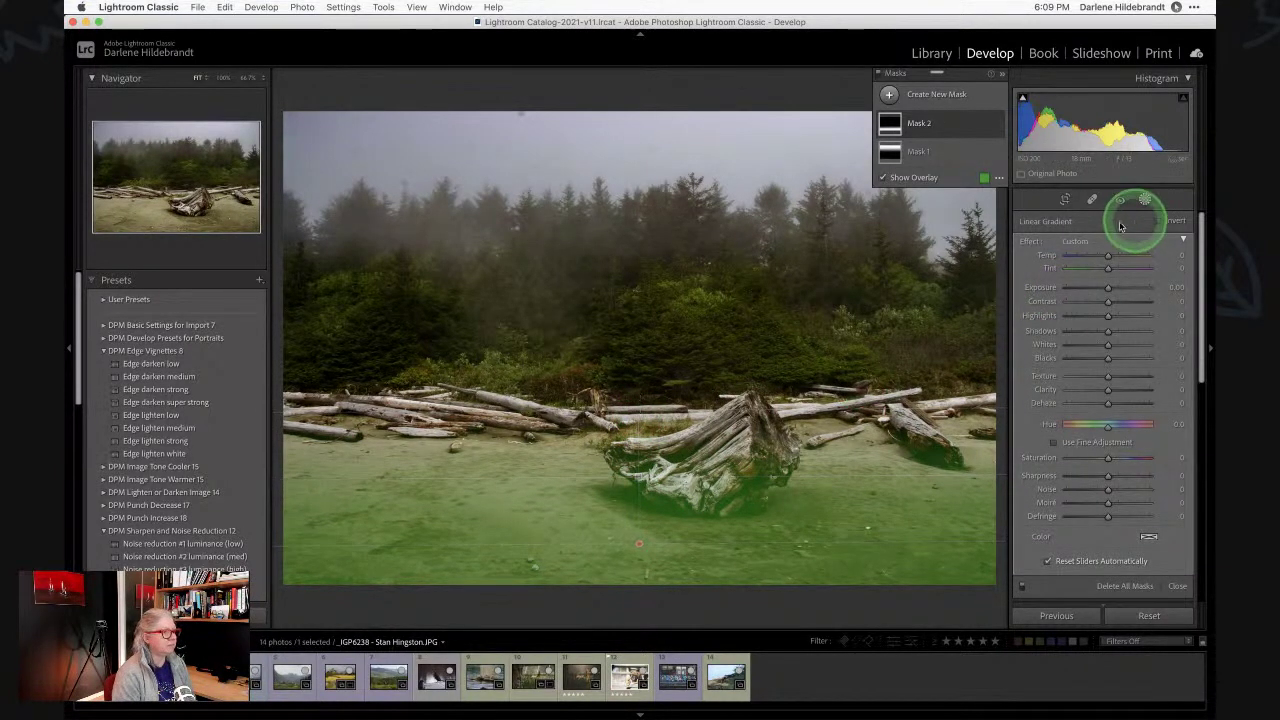
{"action": "key", "text": "o"}
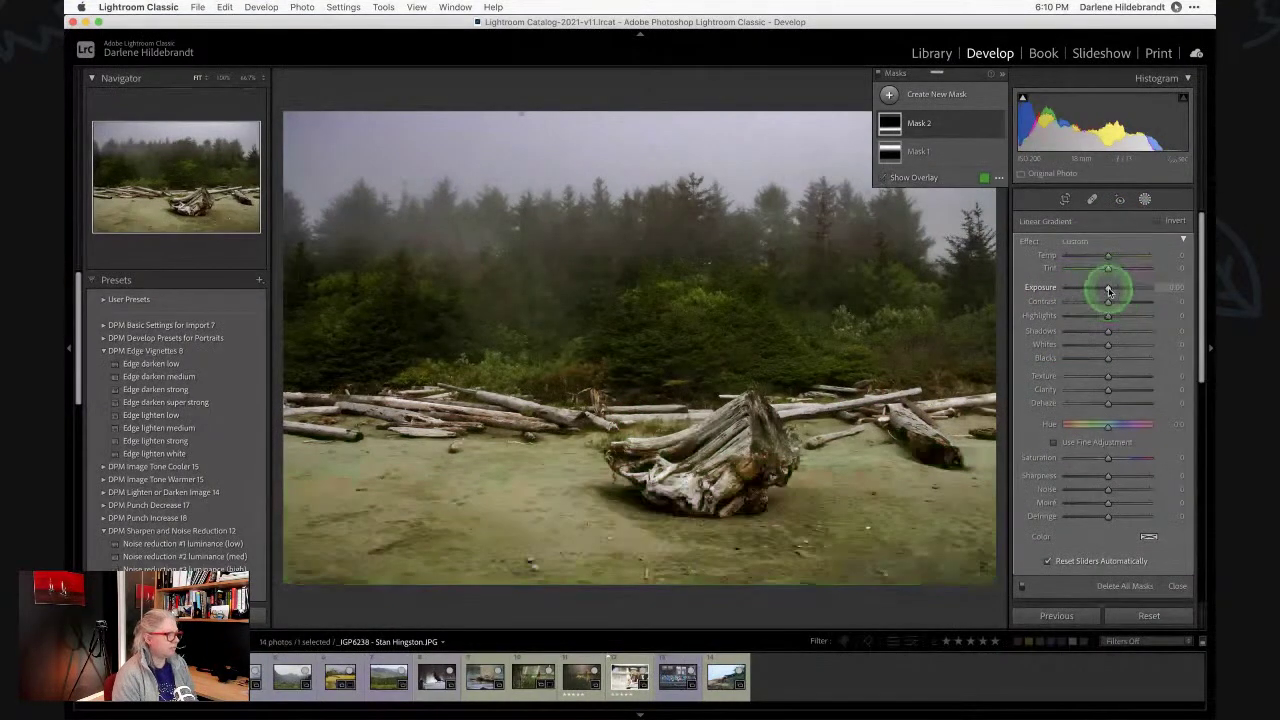
{"action": "left_click_drag", "start_coordinate": [1108, 290], "coordinate": [1105, 290]}
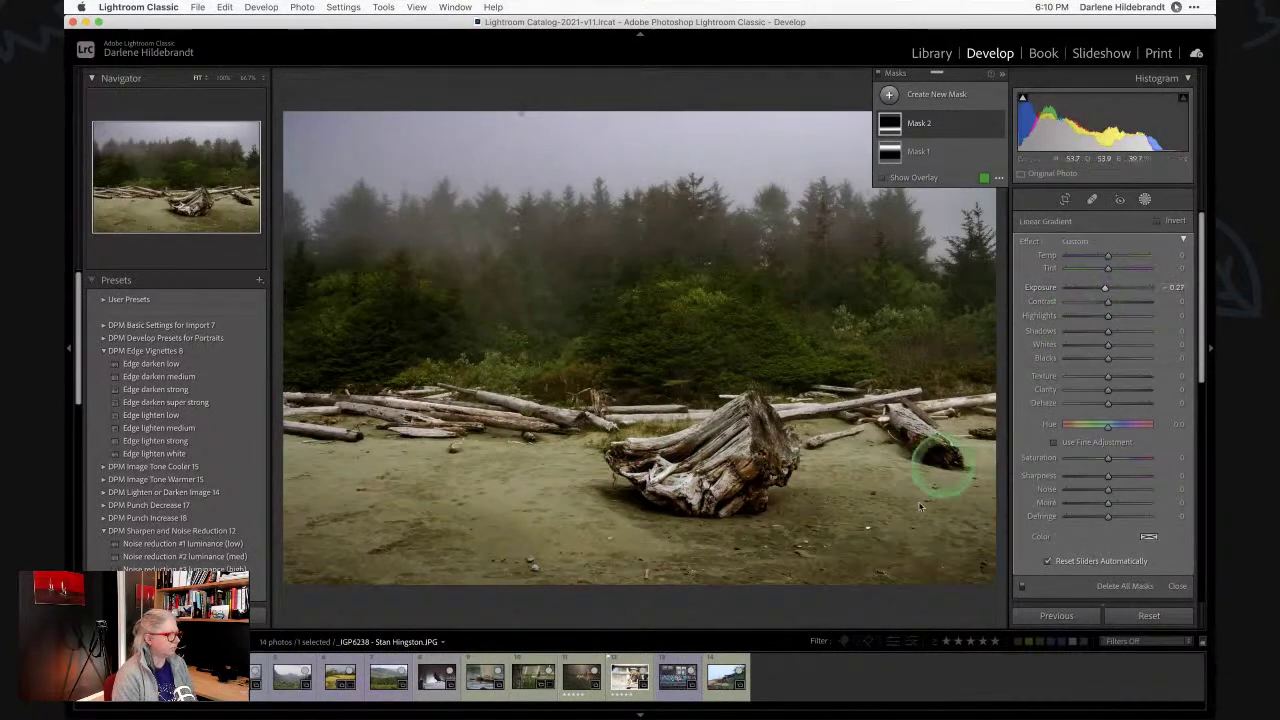
{"action": "left_click_drag", "start_coordinate": [909, 487], "coordinate": [908, 503]}
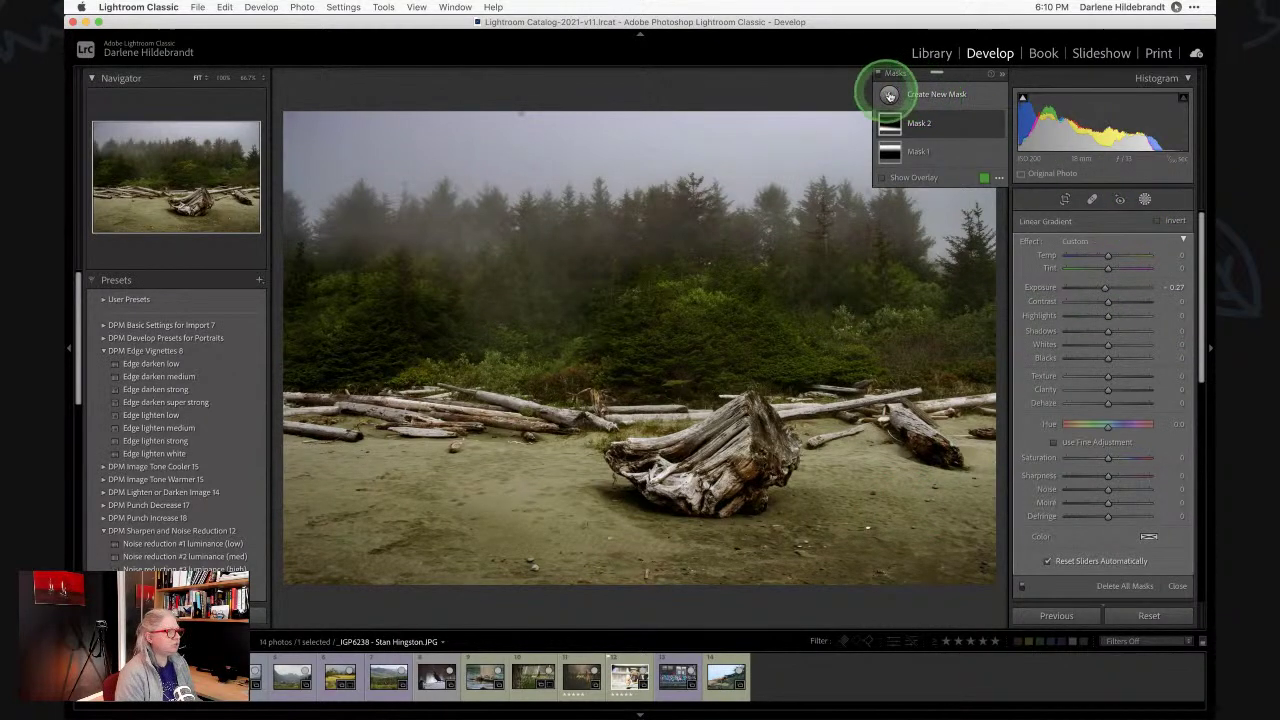
Add a Select Subject mask for the large driftwood stump and change the mask overlay colour to red.
{"action": "left_click", "coordinate": [889, 95]}
{"action": "left_click", "coordinate": [949, 121]}
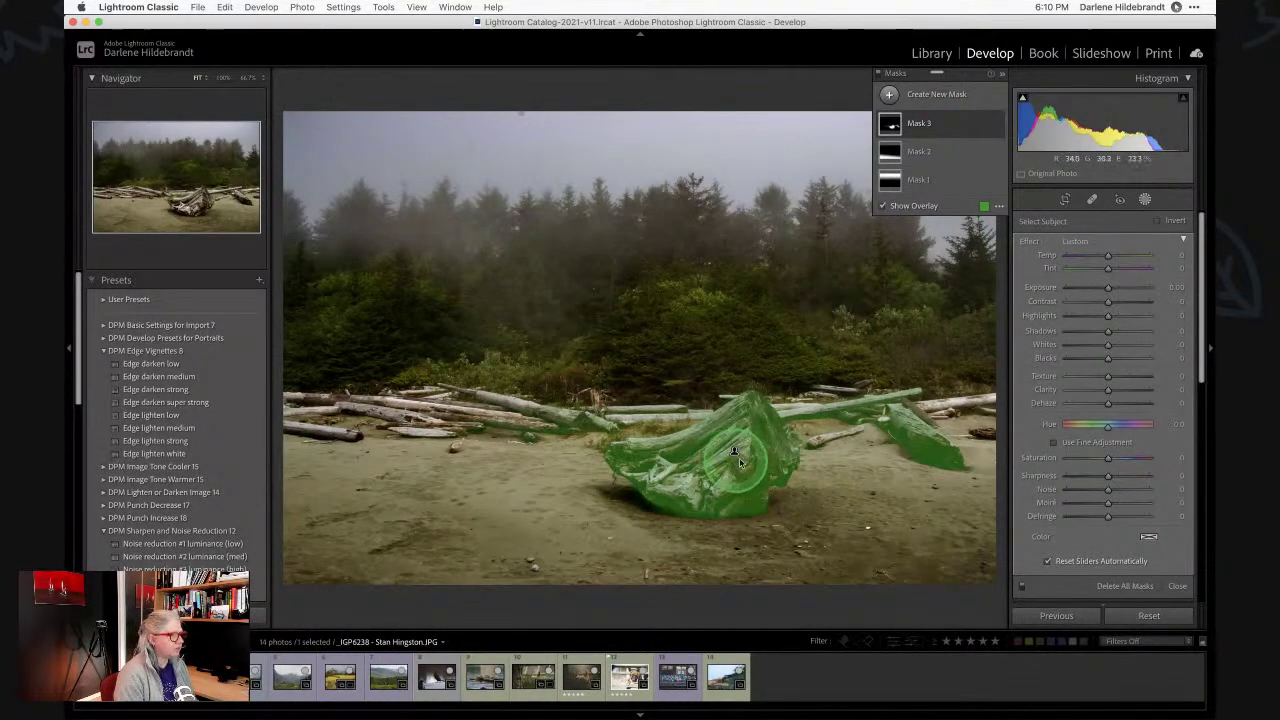
{"action": "left_click", "coordinate": [984, 206]}
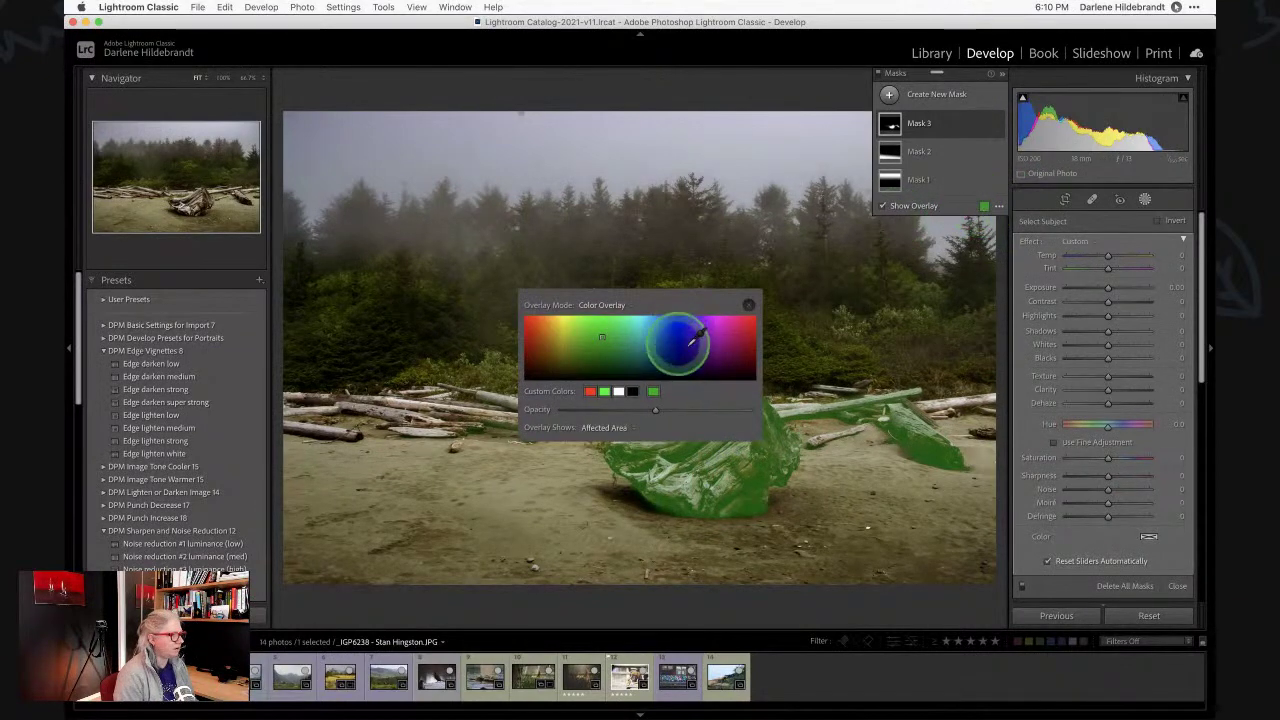
{"action": "left_click_drag", "start_coordinate": [674, 337], "coordinate": [538, 310]}
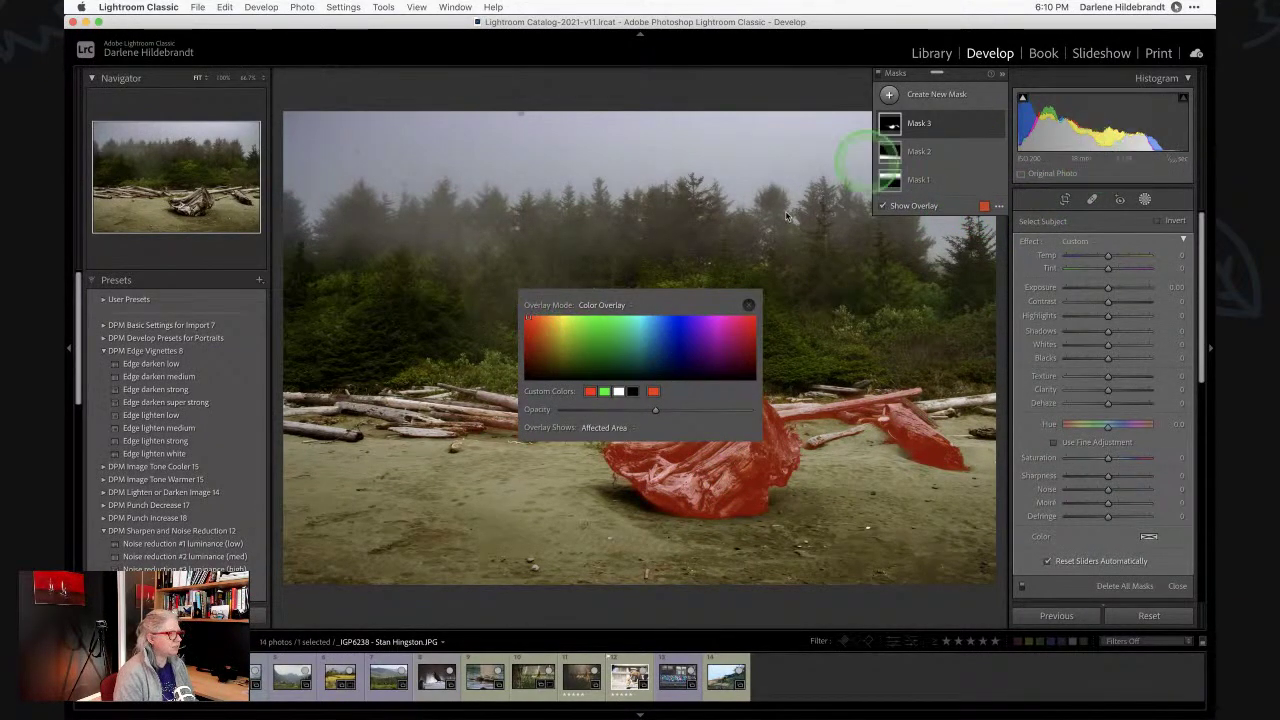
{"action": "left_click", "coordinate": [747, 307]}
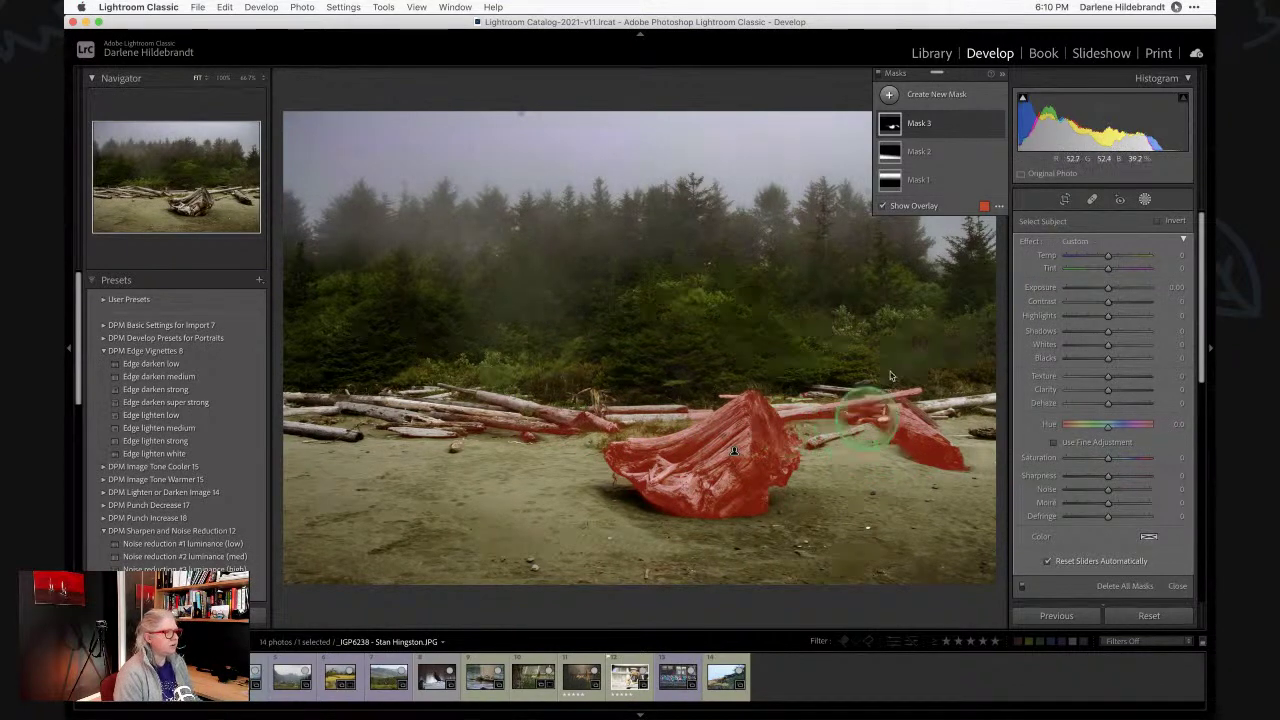
Subtract a linear gradient from the subject mask to exclude the logs on the right of the driftwood stump.
{"action": "left_click", "coordinate": [956, 131]}
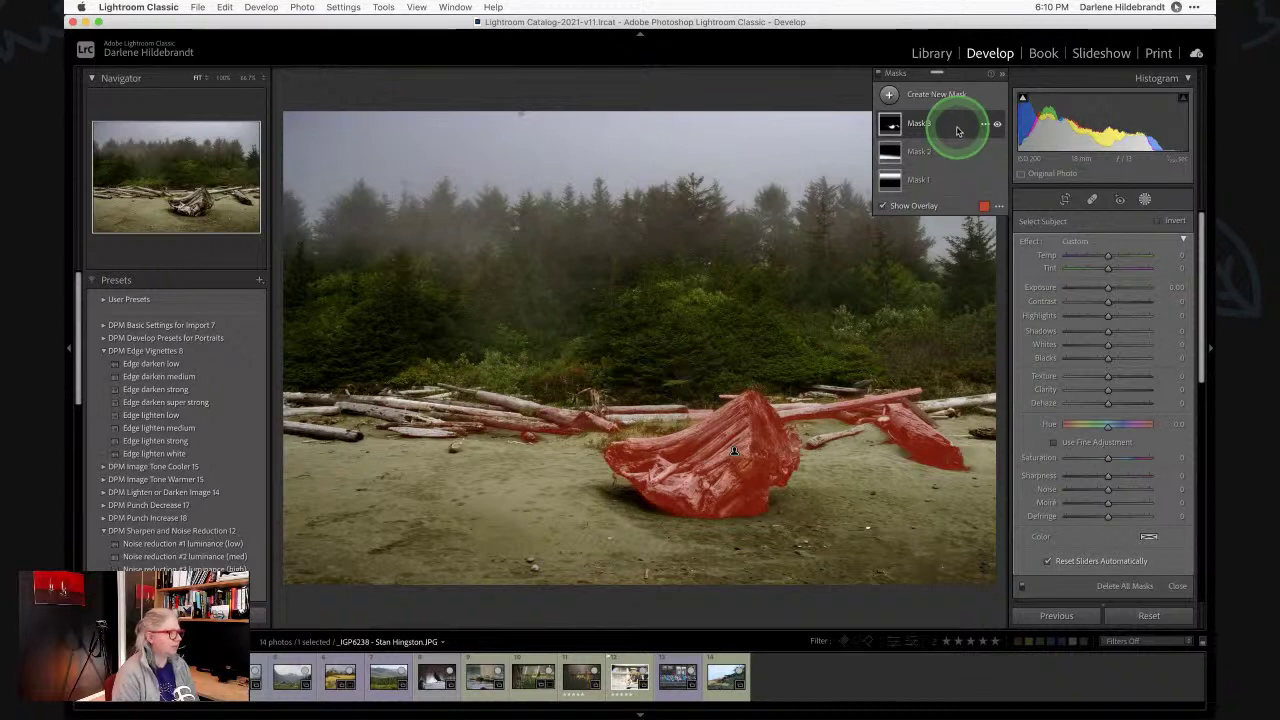
{"action": "left_click", "coordinate": [970, 165]}
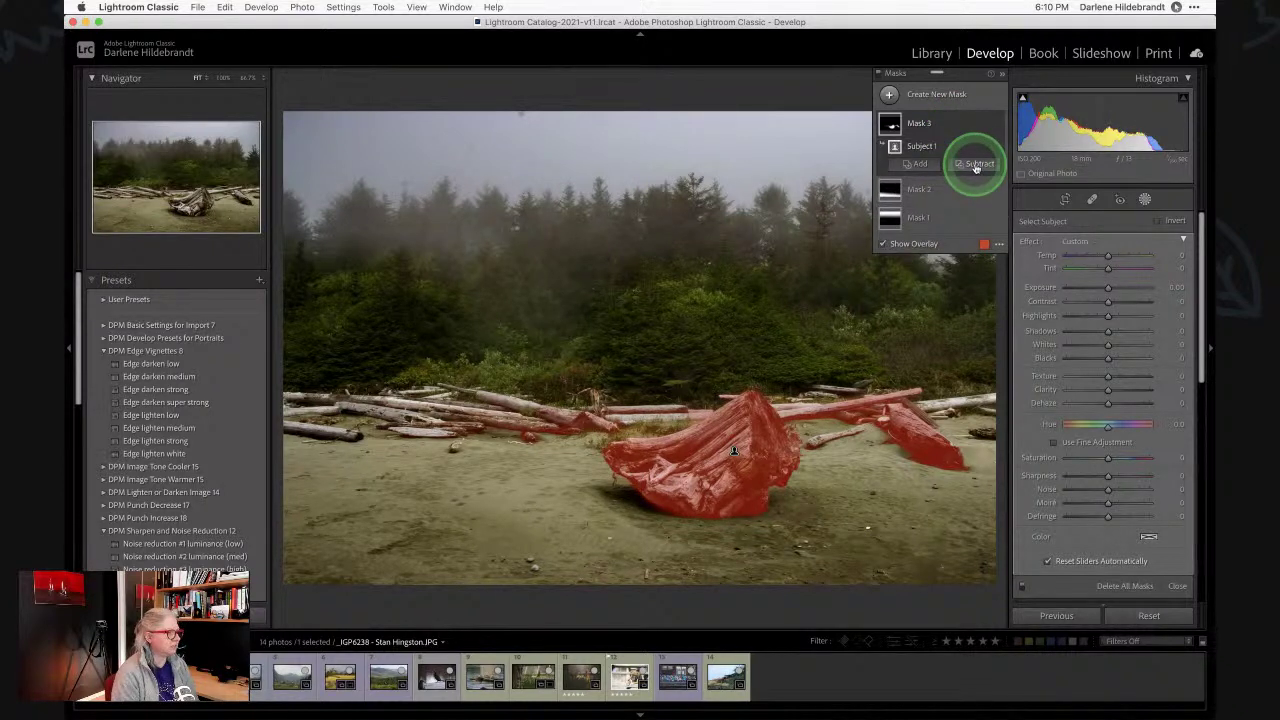
{"action": "left_click", "coordinate": [984, 241]}
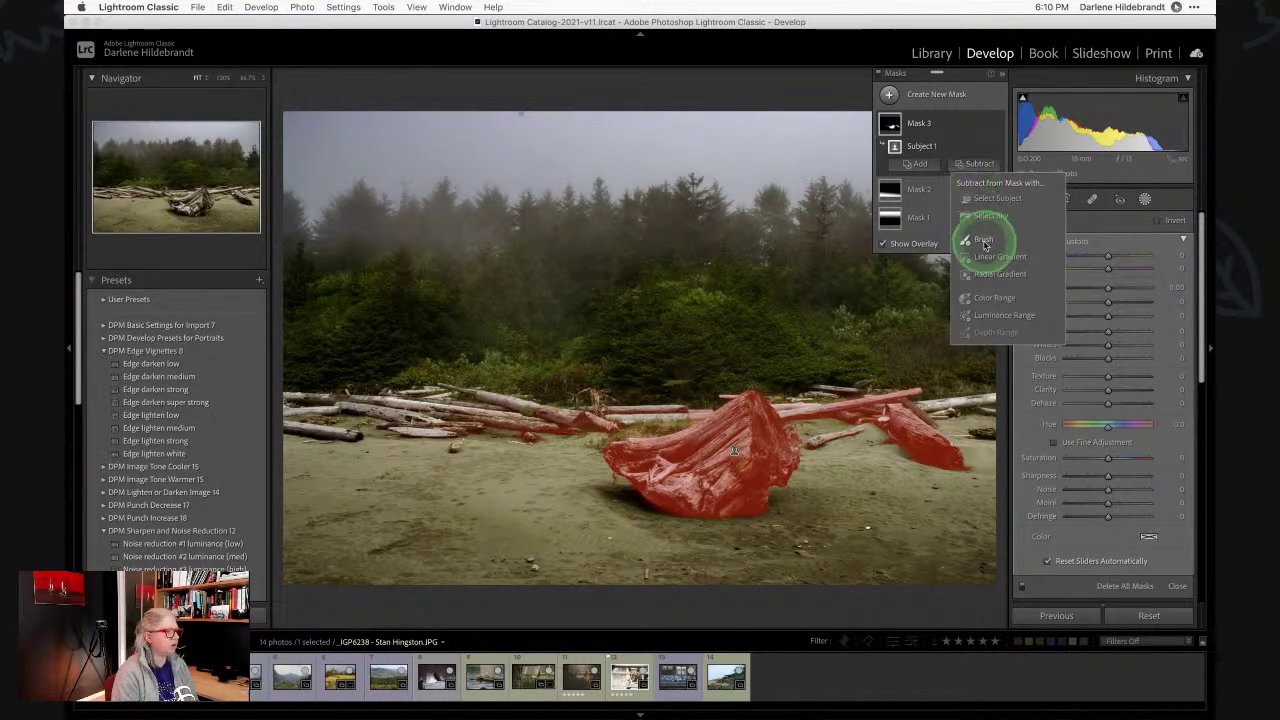
{"action": "left_click", "coordinate": [990, 257]}
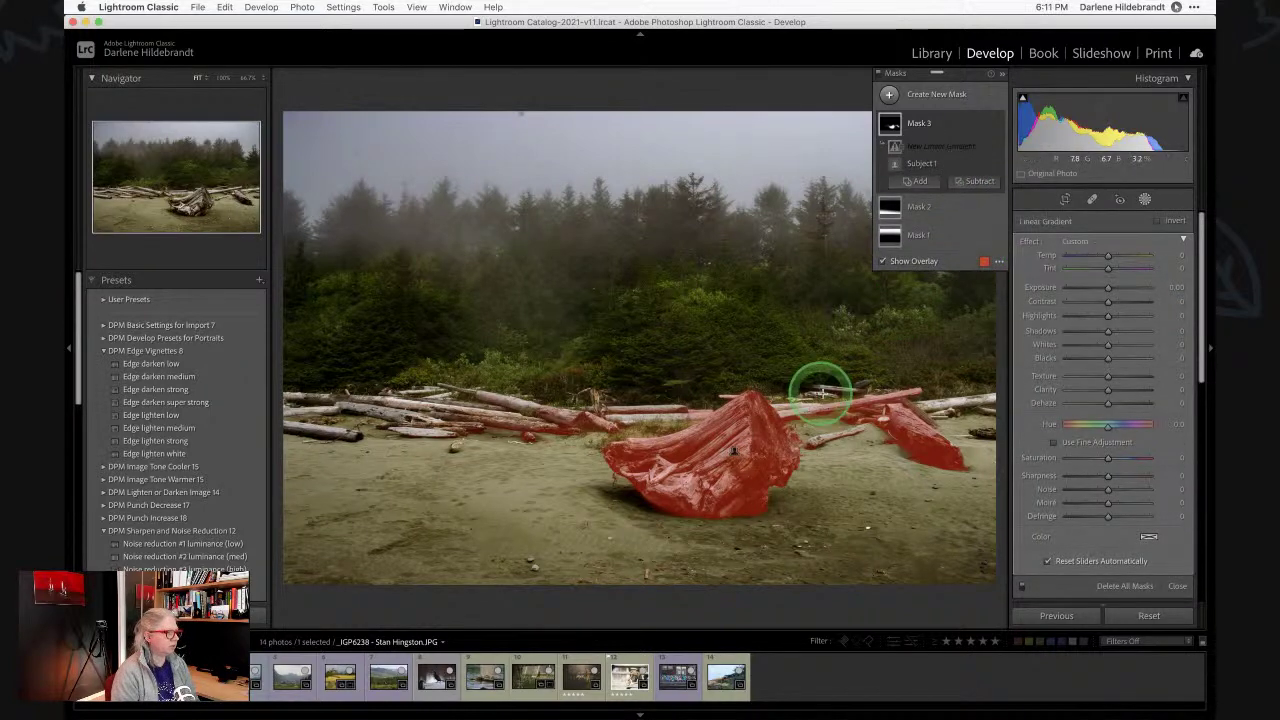
{"action": "left_click_drag", "start_coordinate": [878, 400], "coordinate": [755, 406]}
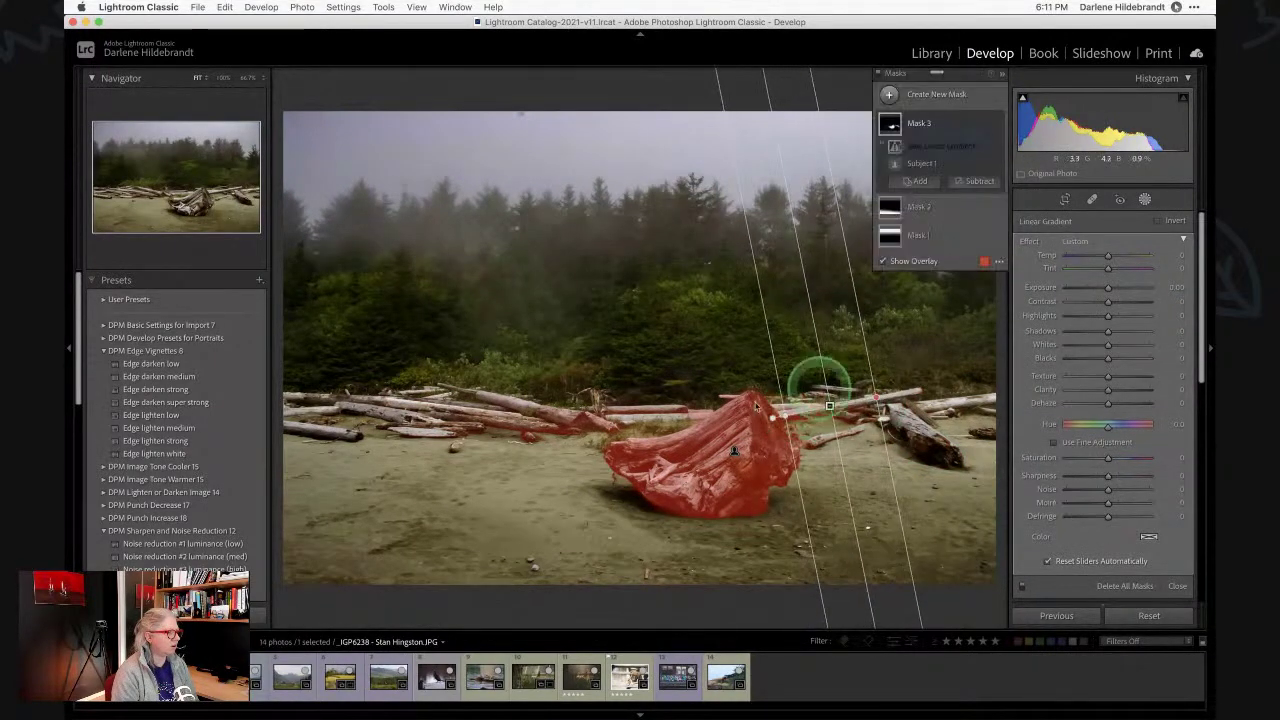
Subtract a second, slanted linear gradient from the subject mask to exclude the logs behind and left of the stump.
{"action": "left_click", "coordinate": [978, 181]}
{"action": "left_click", "coordinate": [618, 400]}
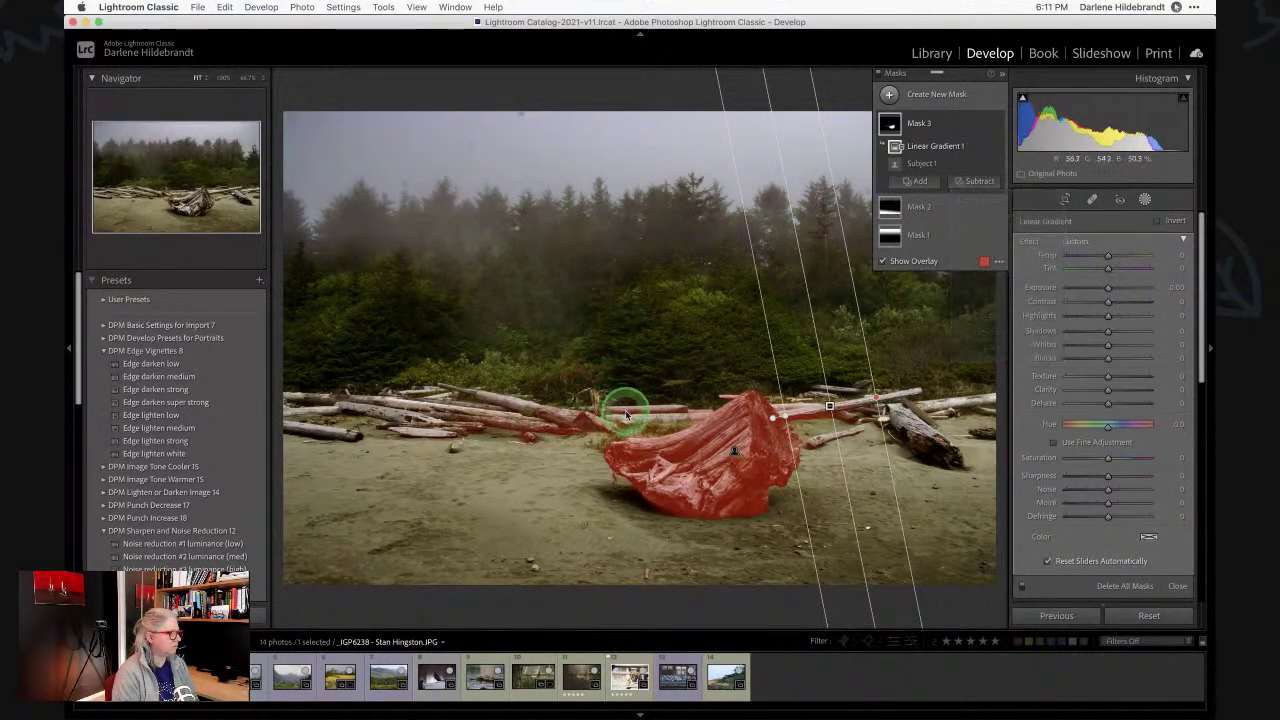
{"action": "left_click", "coordinate": [976, 181]}
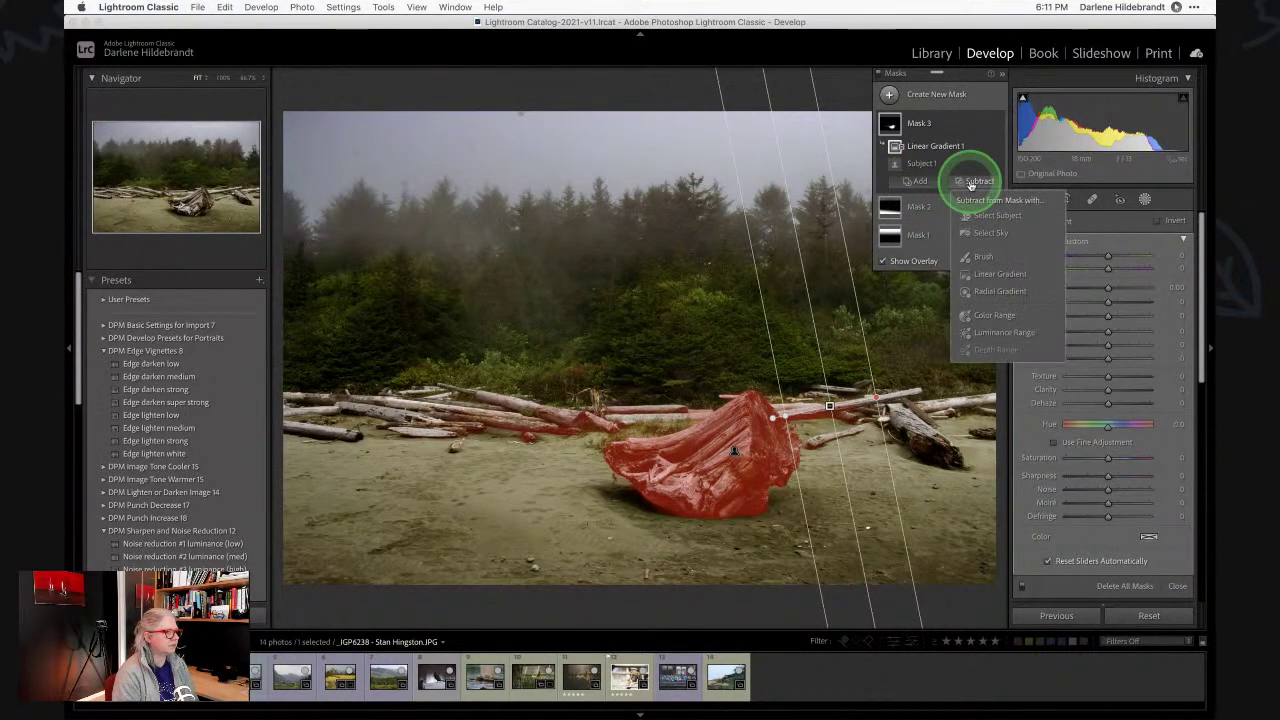
{"action": "left_click", "coordinate": [979, 273]}
{"action": "left_click_drag", "start_coordinate": [623, 386], "coordinate": [630, 453]}
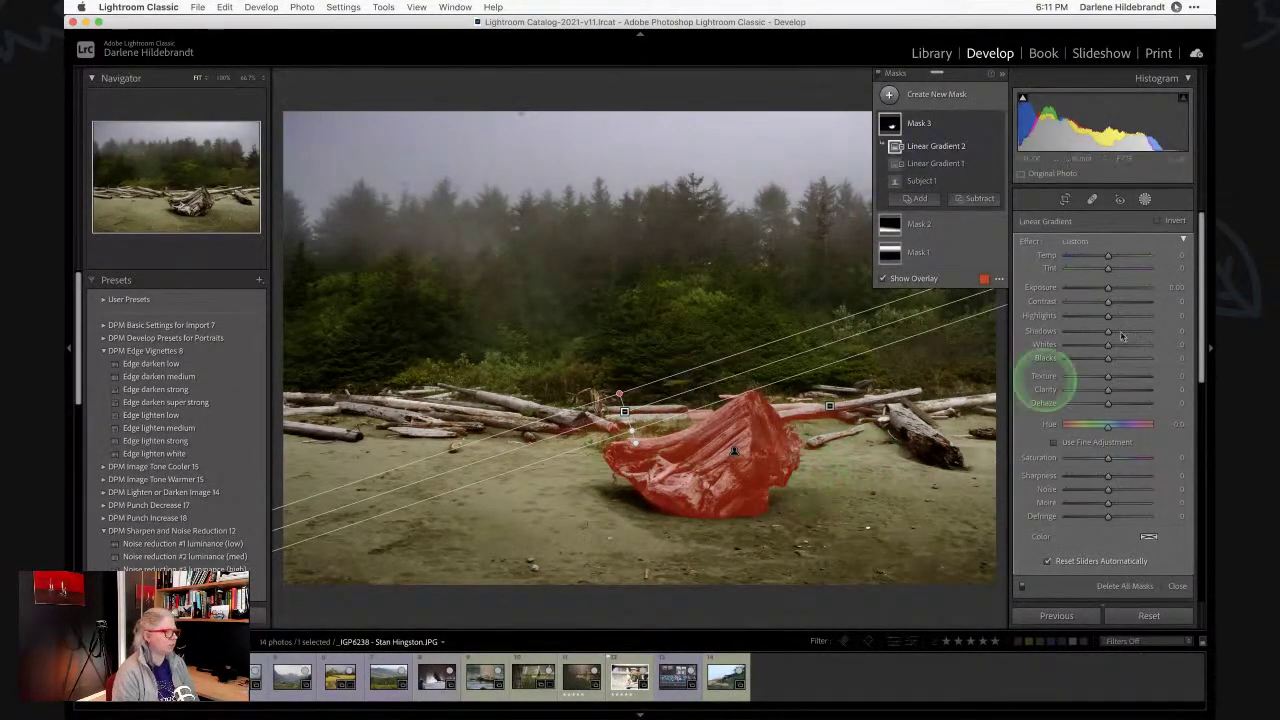
Set the stump mask's Exposure to 0.32, Clarity to 11 and Texture to 67.
{"action": "left_click_drag", "start_coordinate": [1107, 287], "coordinate": [1110, 289]}
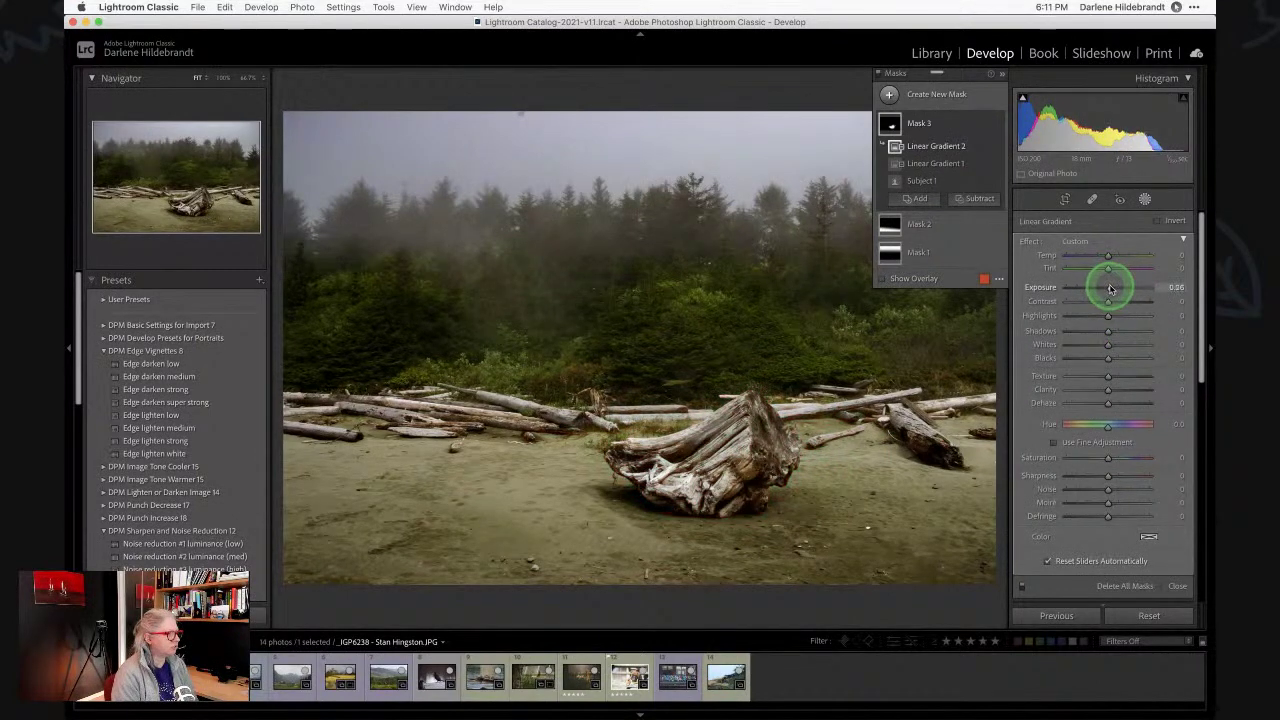
{"action": "left_click", "coordinate": [1110, 390]}
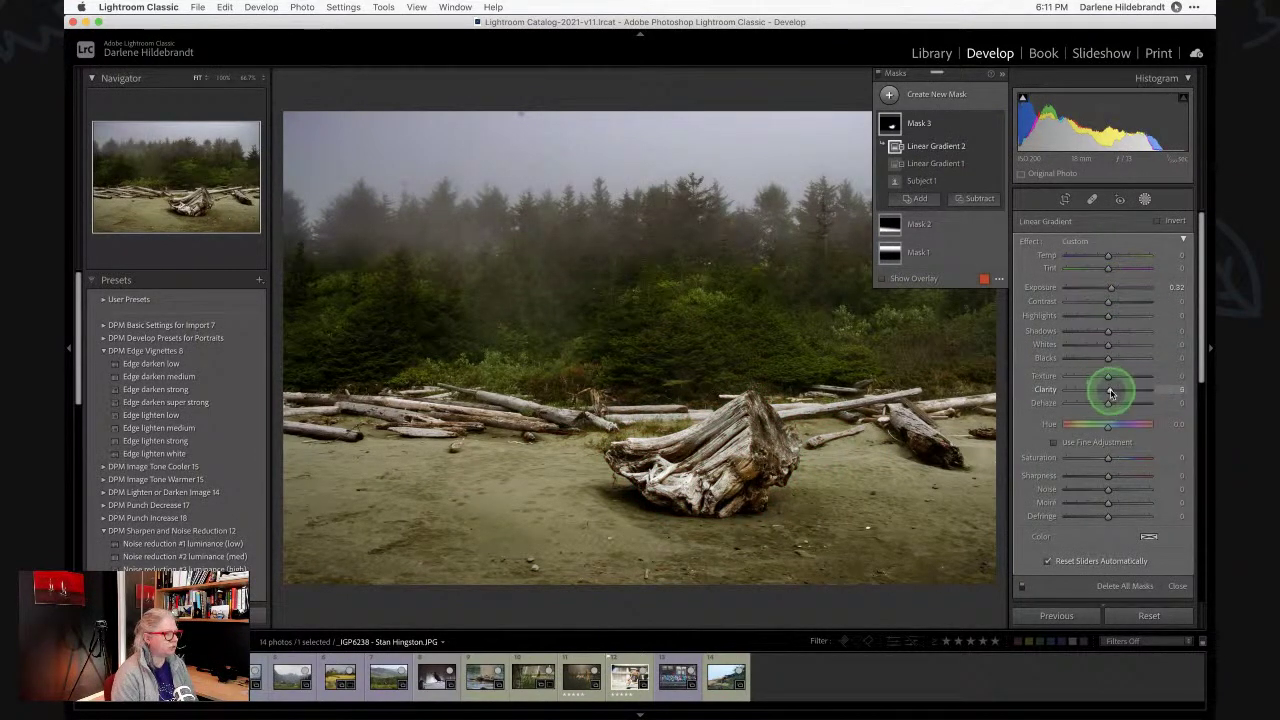
{"action": "left_click_drag", "start_coordinate": [1104, 375], "coordinate": [1135, 378]}
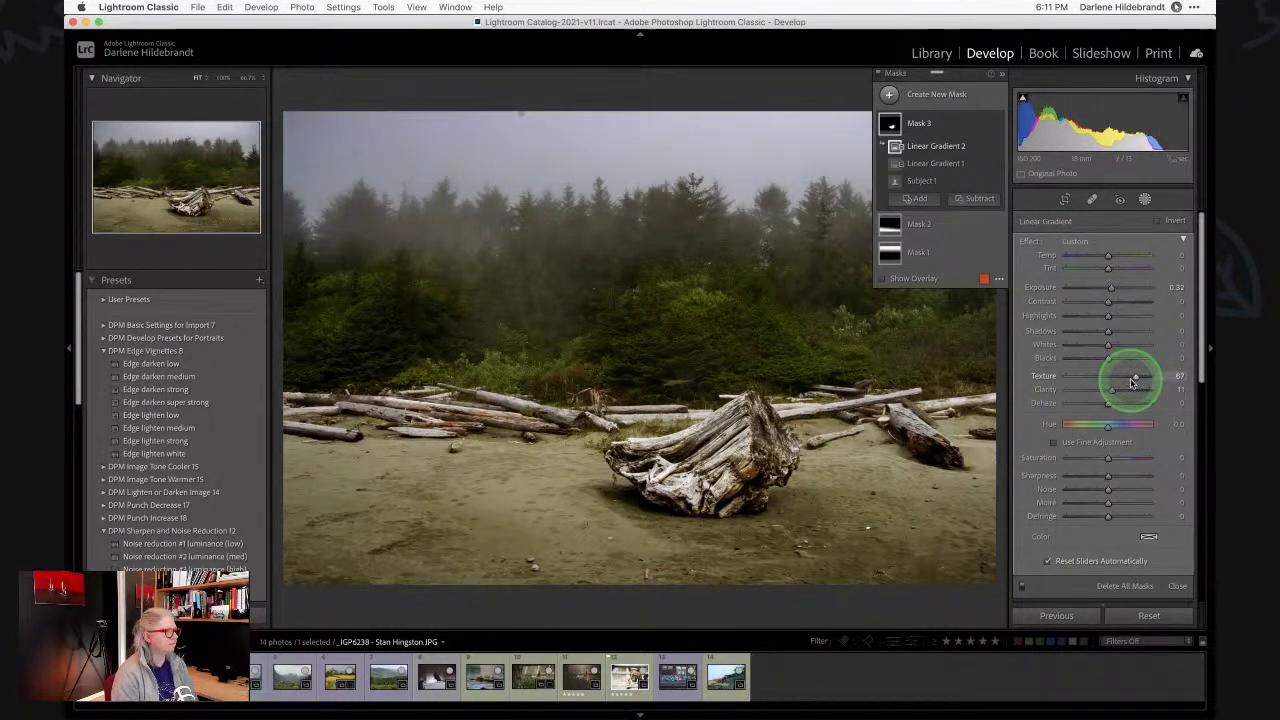
Toggle the visibility of the stump mask's subject and gradient components to check what each contributes.
{"action": "left_click", "coordinate": [994, 163]}
{"action": "left_click", "coordinate": [992, 180]}
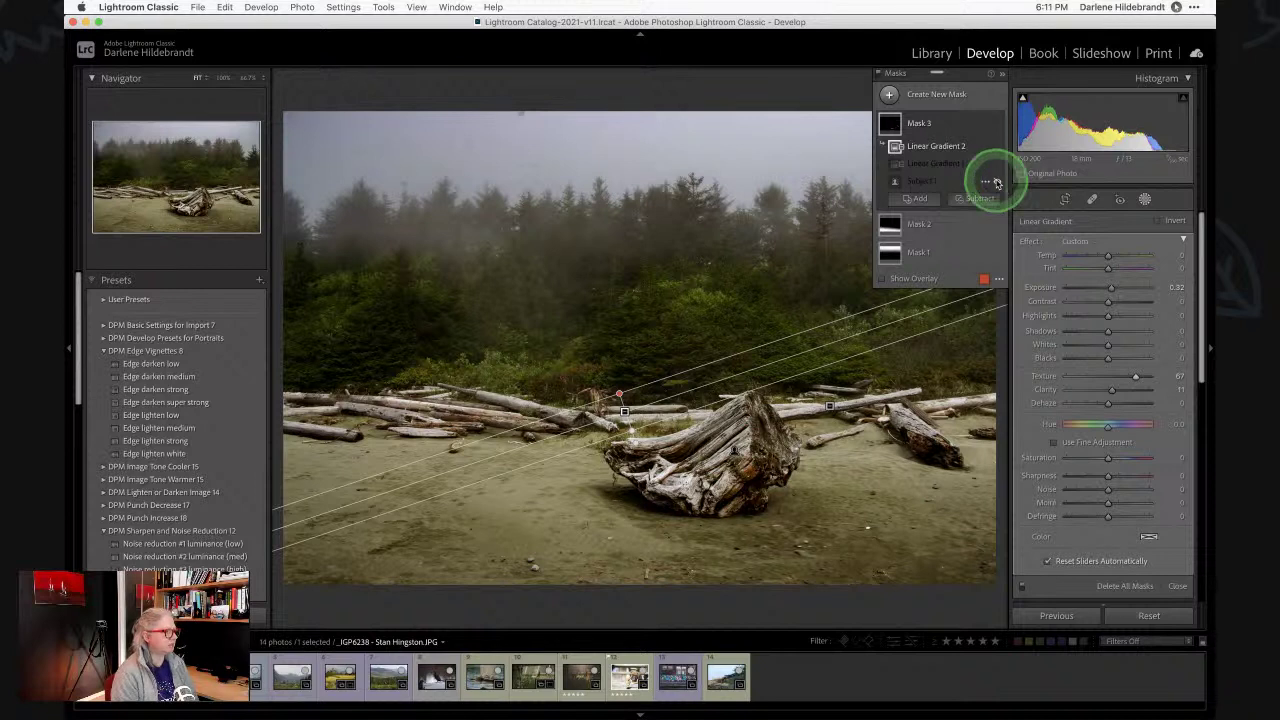
{"action": "left_click", "coordinate": [993, 172]}
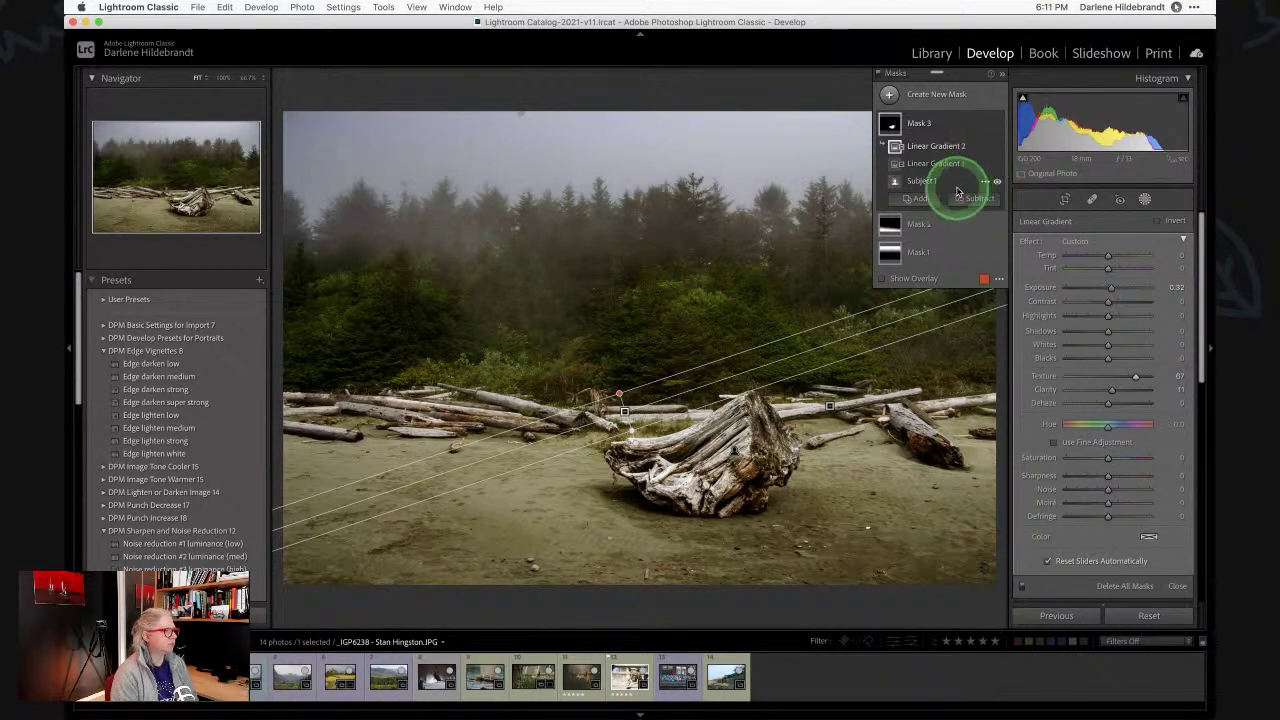
{"action": "left_click", "coordinate": [996, 165]}
{"action": "left_click", "coordinate": [997, 165]}
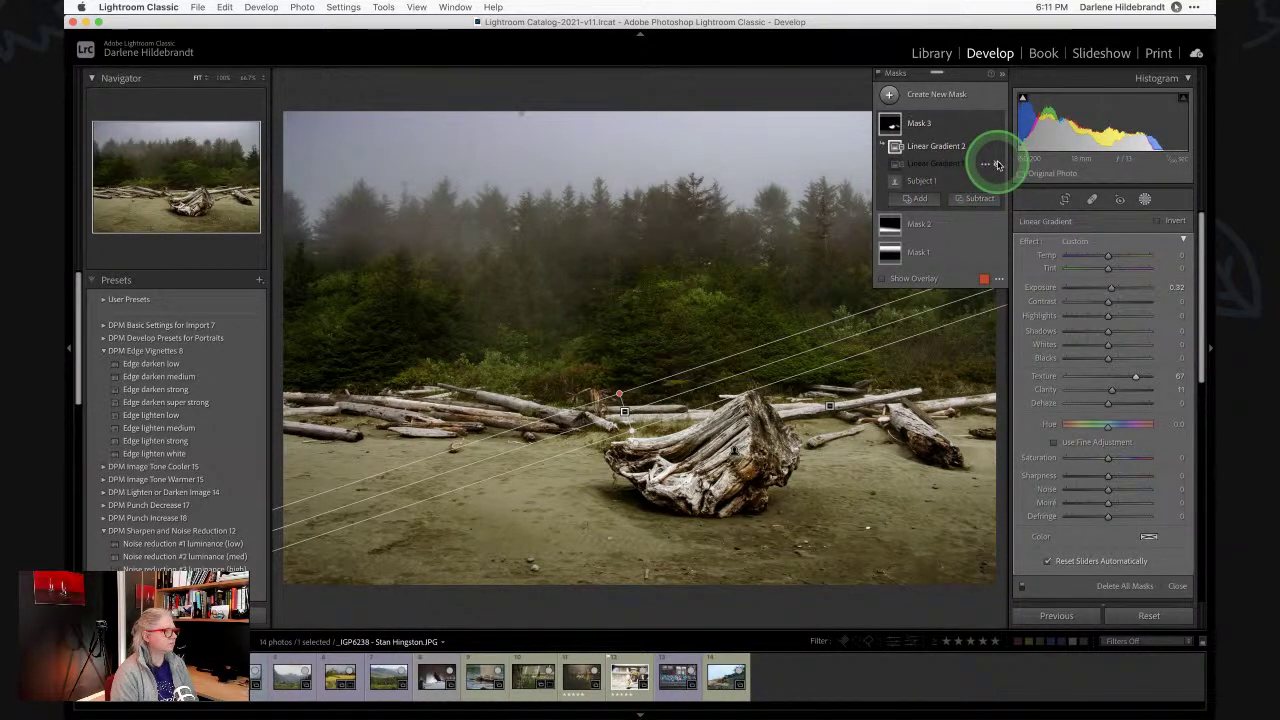
{"action": "left_click", "coordinate": [997, 148]}
{"action": "left_click", "coordinate": [996, 164]}
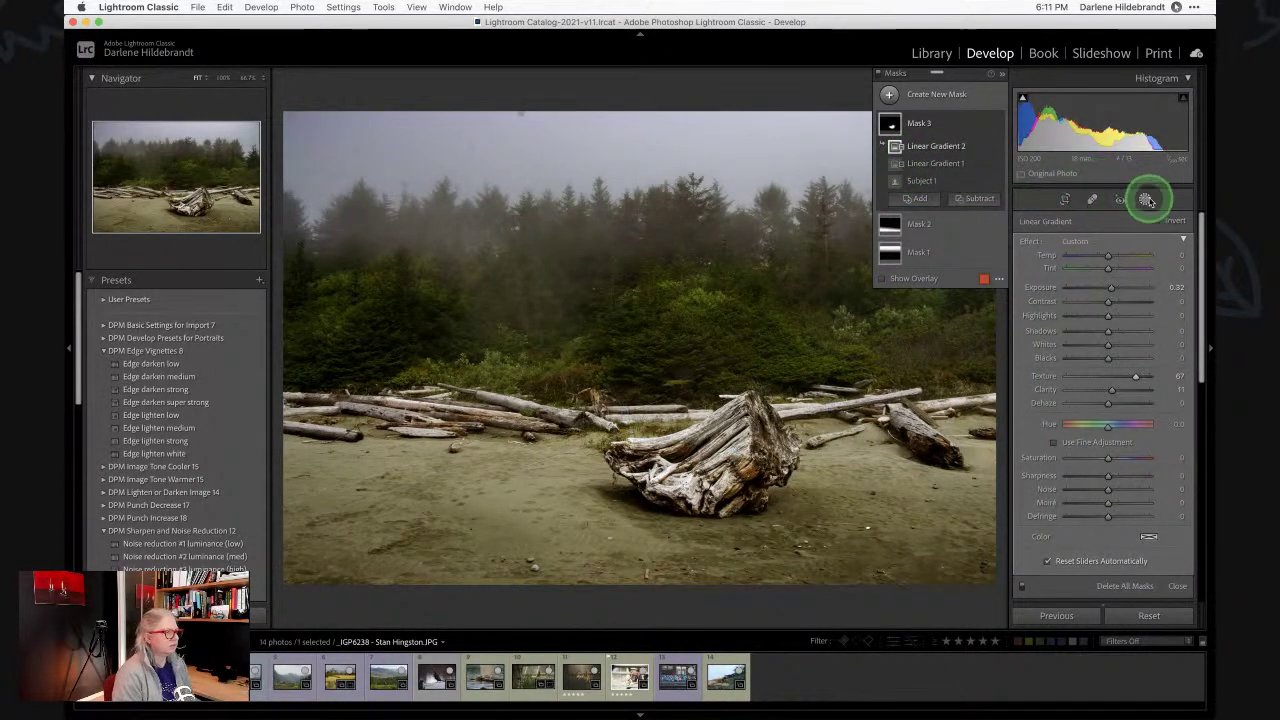
Leave masking, compare the photo with its before version and set Tint to +2.
{"action": "left_click", "coordinate": [1145, 199]}
{"action": "key", "text": "backslash"}
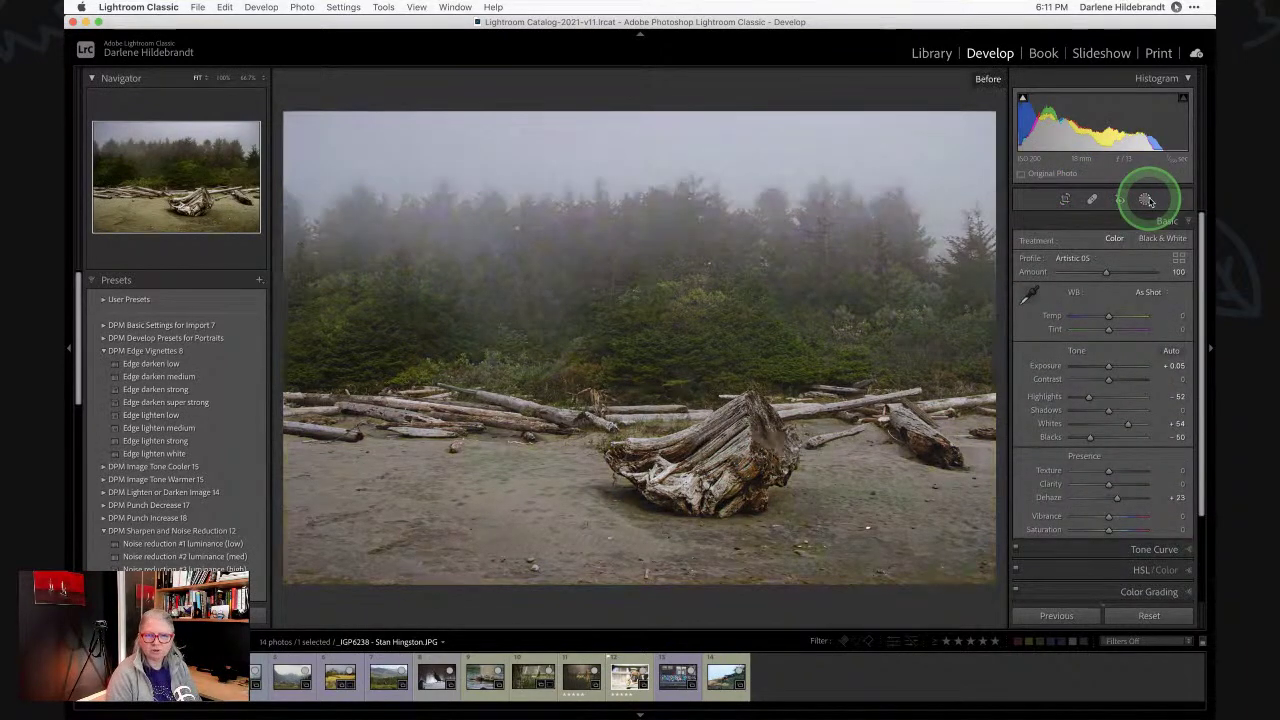
{"action": "key", "text": "backslash"}
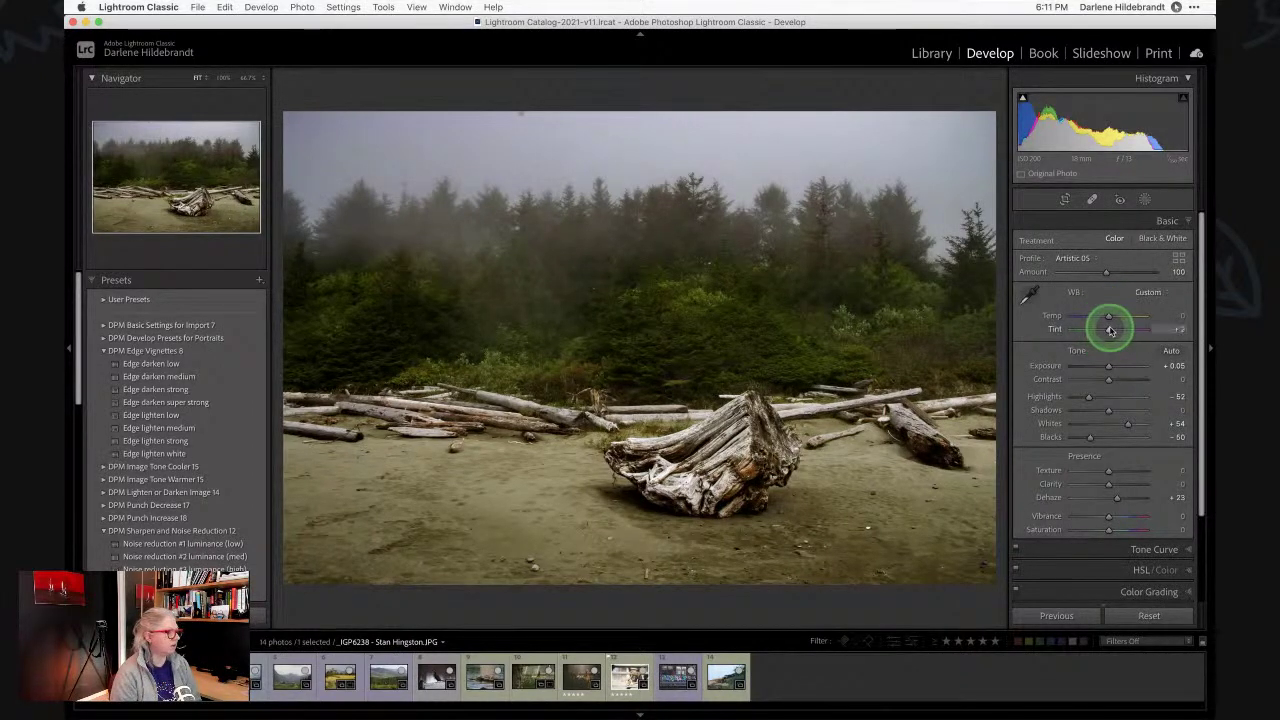
Use targeted HSL Luminance adjustment to set Orange to -11 and Yellow to -27, trying Green at -38 and +34.
{"action": "scroll", "coordinate": [1110, 335], "scroll_direction": "down", "scroll_amount": 3}
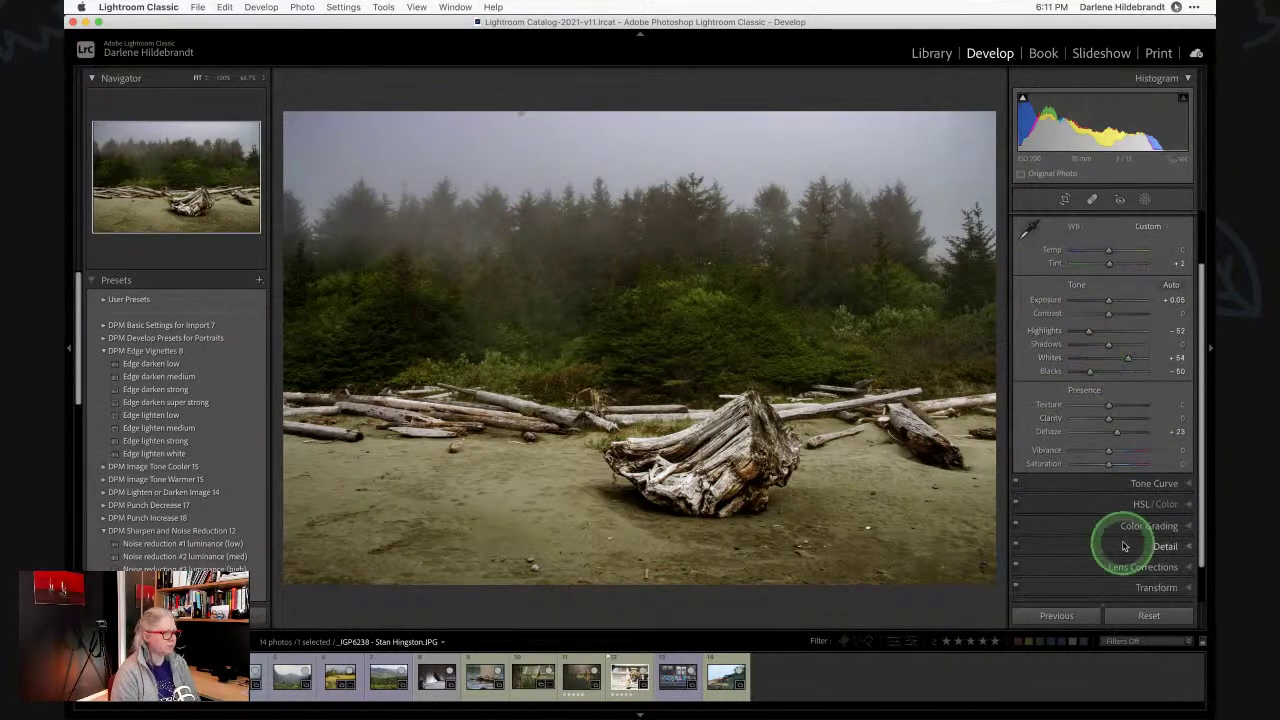
{"action": "left_click", "coordinate": [1118, 504]}
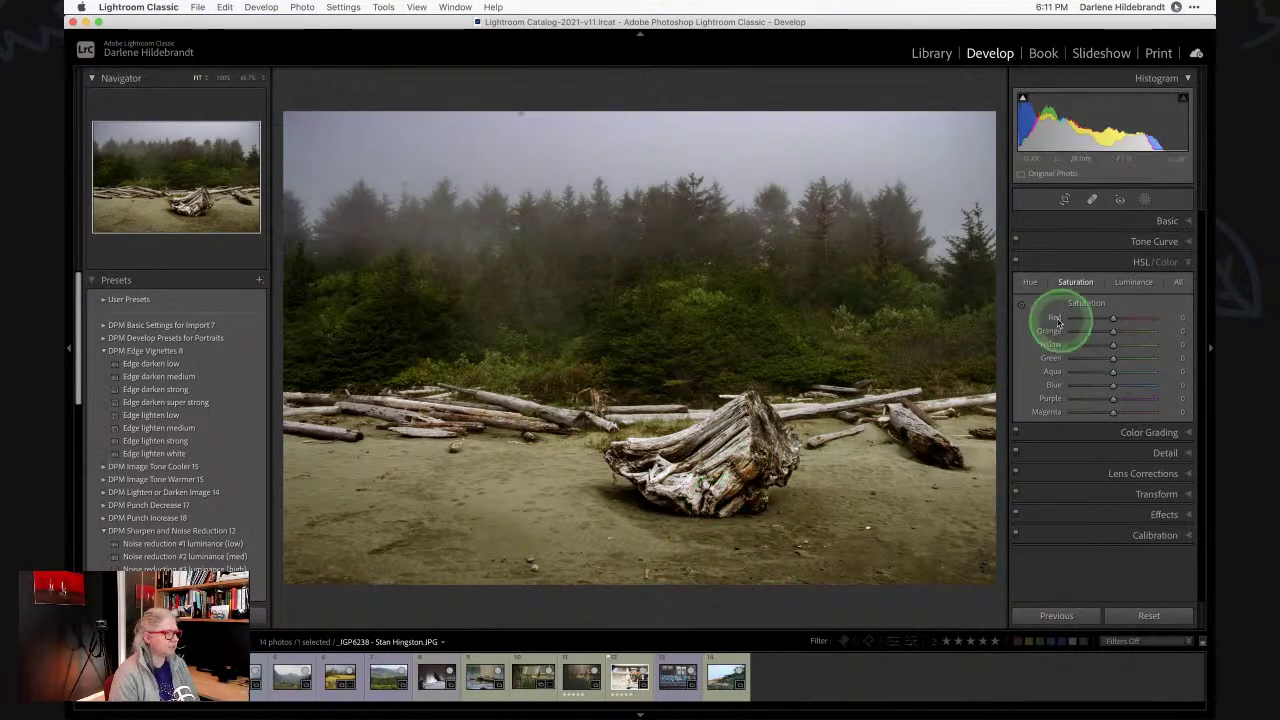
{"action": "left_click", "coordinate": [1133, 282]}
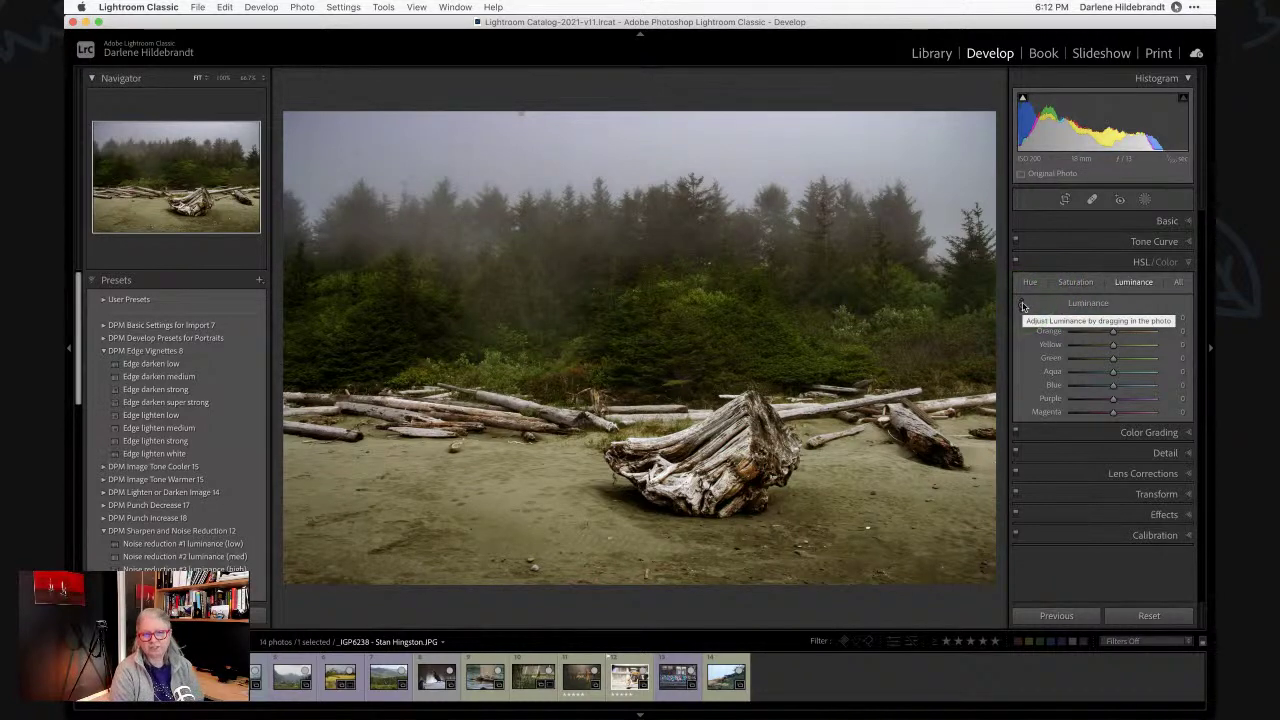
{"action": "left_click", "coordinate": [1022, 306]}
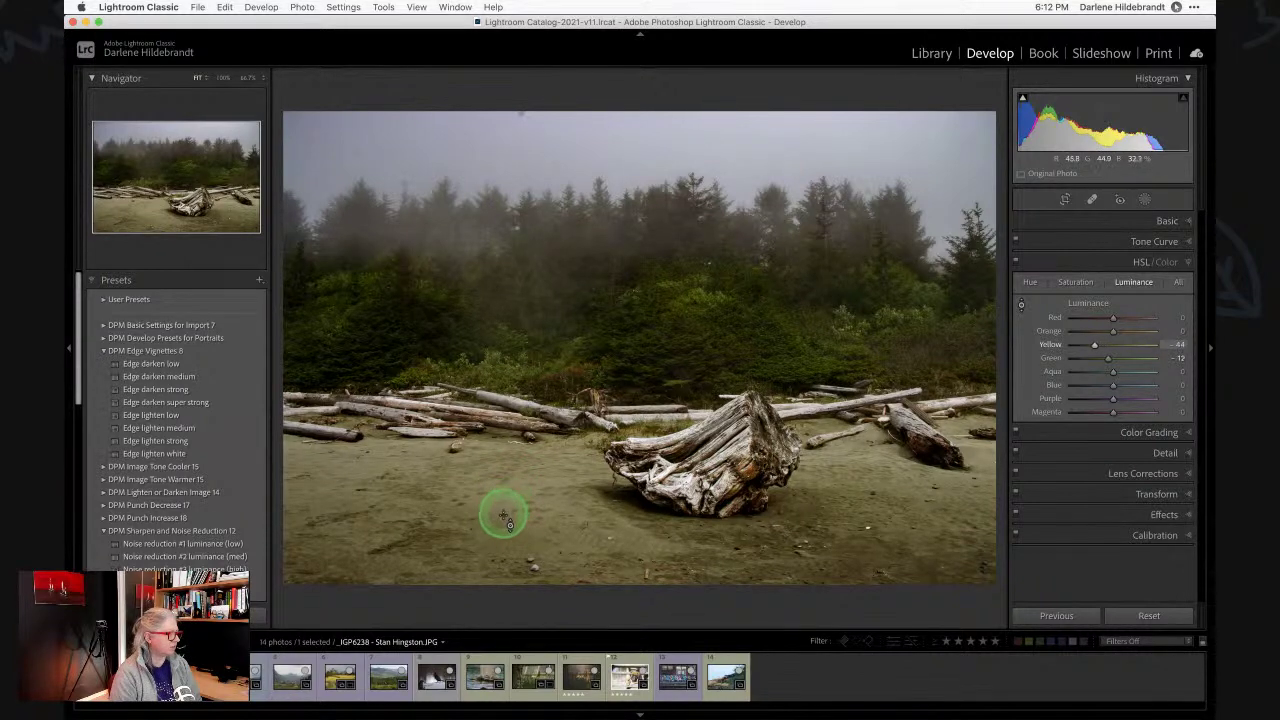
{"action": "left_click_drag", "start_coordinate": [504, 515], "coordinate": [479, 440]}
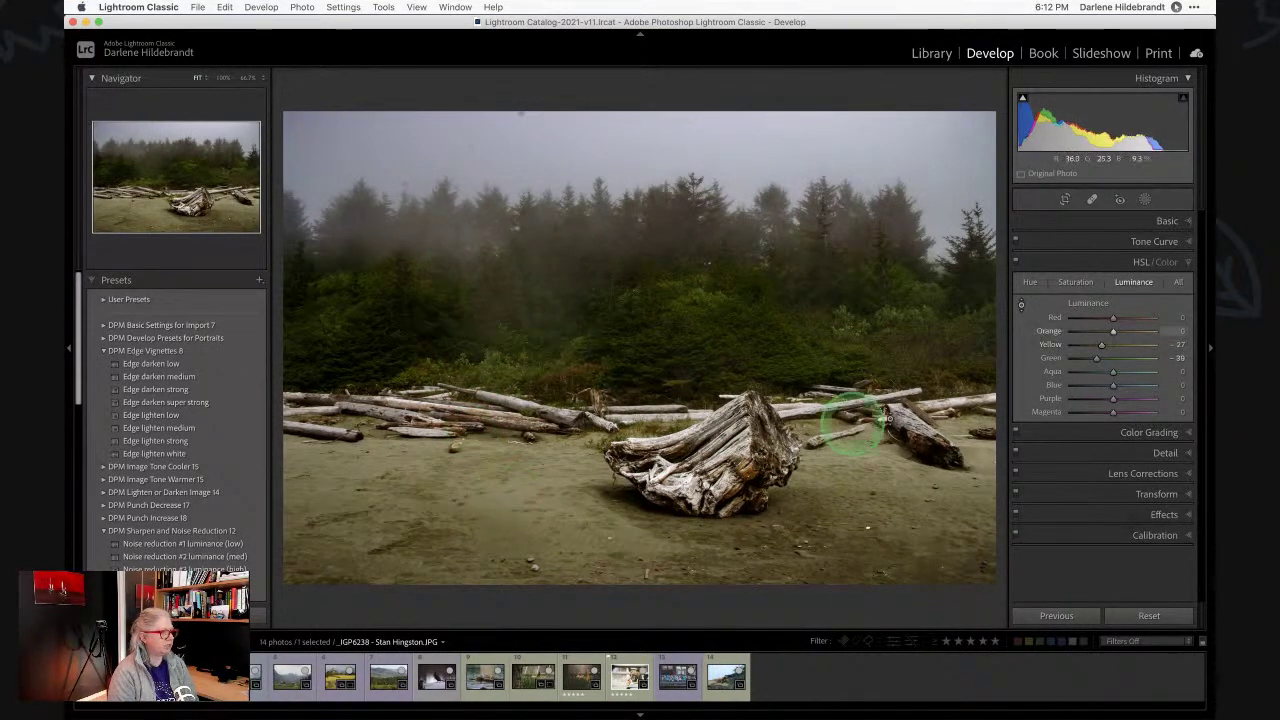
{"action": "mouse_move", "coordinate": [1101, 338]}
{"action": "left_mouse_down"}
{"action": "mouse_move", "coordinate": [1114, 334]}
{"action": "mouse_move", "coordinate": [1080, 331]}
{"action": "mouse_move", "coordinate": [1147, 331]}
{"action": "mouse_move", "coordinate": [1050, 330]}
{"action": "mouse_move", "coordinate": [1137, 329]}
{"action": "mouse_move", "coordinate": [1094, 337]}
{"action": "mouse_move", "coordinate": [1131, 343]}
{"action": "mouse_move", "coordinate": [1103, 343]}
{"action": "mouse_move", "coordinate": [1122, 344]}
{"action": "mouse_move", "coordinate": [1094, 360]}
{"action": "mouse_move", "coordinate": [1131, 357]}
{"action": "mouse_move", "coordinate": [1101, 345]}
{"action": "left_mouse_up"}
{"action": "left_click", "coordinate": [1131, 358]}
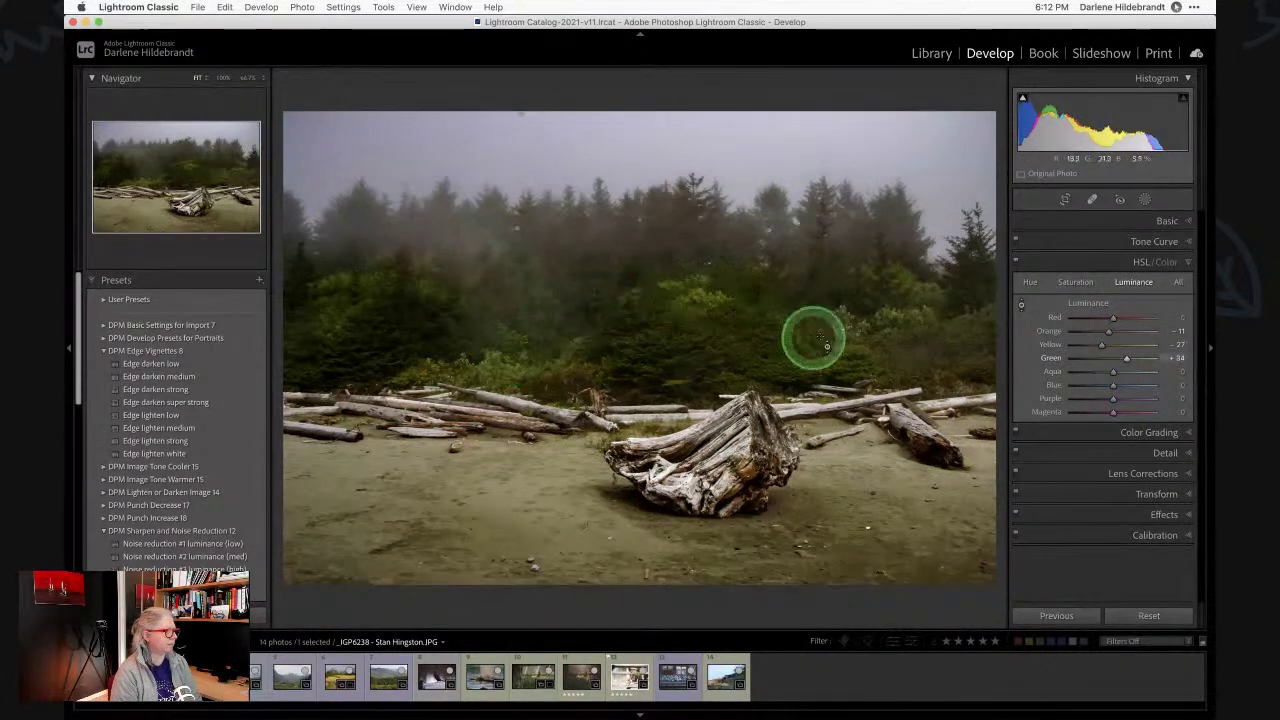
Shift the sky's HSL Hue with the targeted adjustment to Blue -20 and Aqua -3.
{"action": "left_click", "coordinate": [1030, 282]}
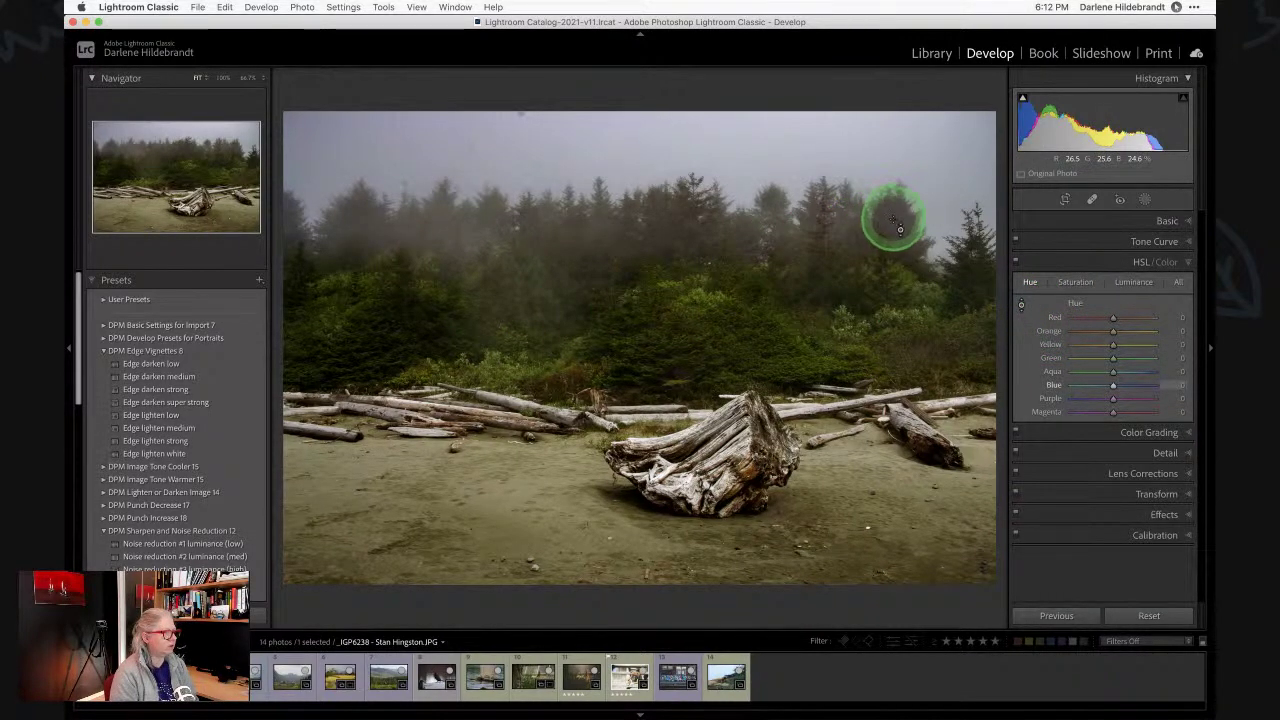
{"action": "left_click_drag", "start_coordinate": [894, 214], "coordinate": [898, 209]}
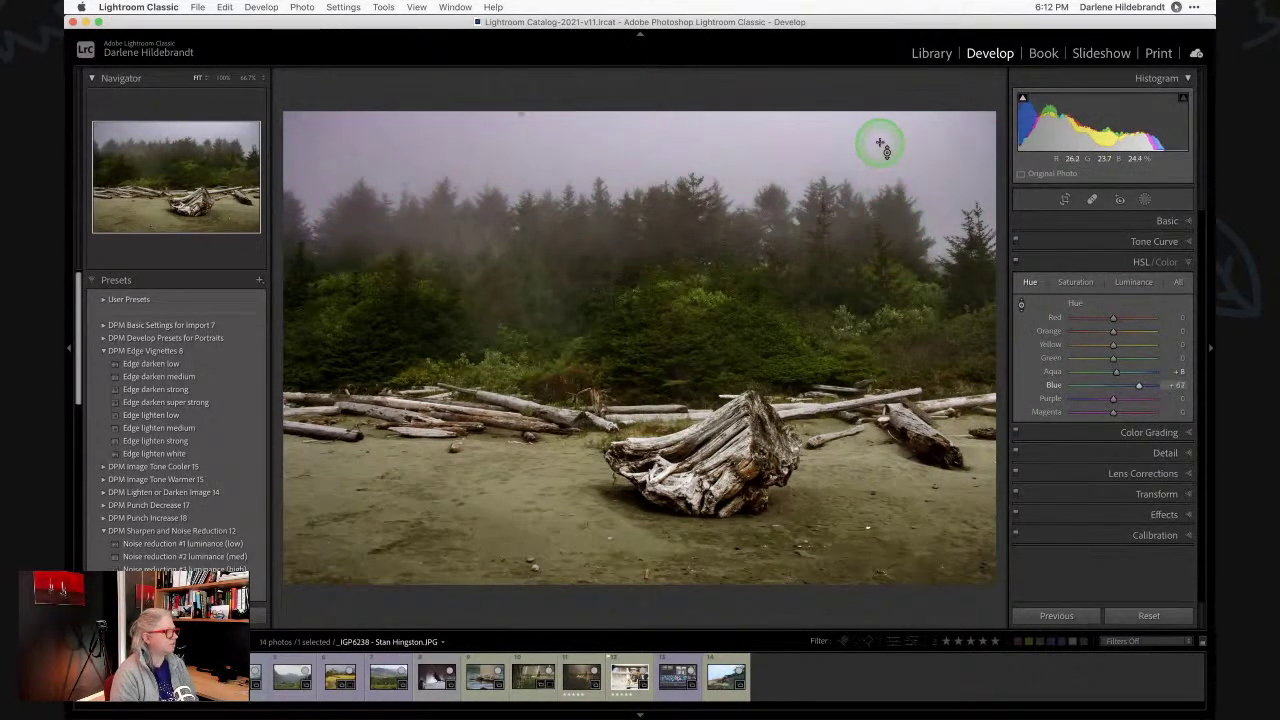
{"action": "left_click_drag", "start_coordinate": [880, 143], "coordinate": [877, 177]}
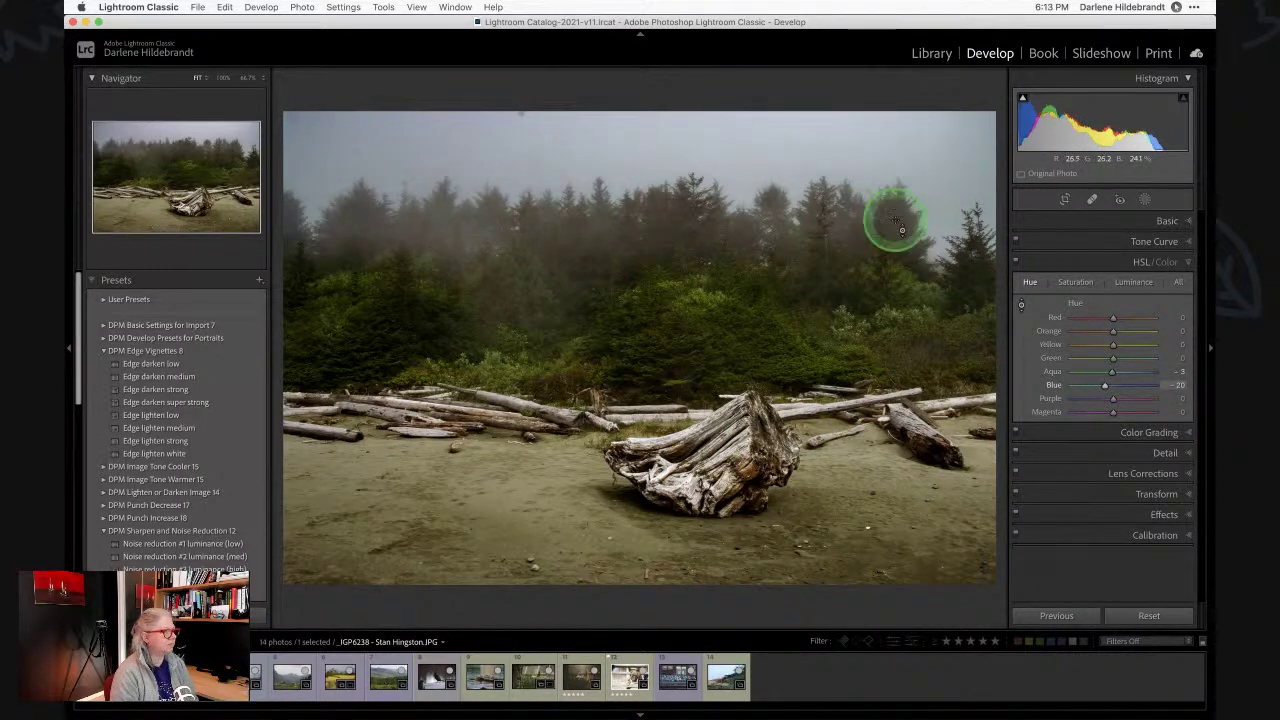
Compare the photo with and without the HSL adjustments, leave them enabled and return to the Library grid.
{"action": "left_click", "coordinate": [1016, 264]}
{"action": "left_click", "coordinate": [1016, 264]}
{"action": "left_click", "coordinate": [1016, 264]}
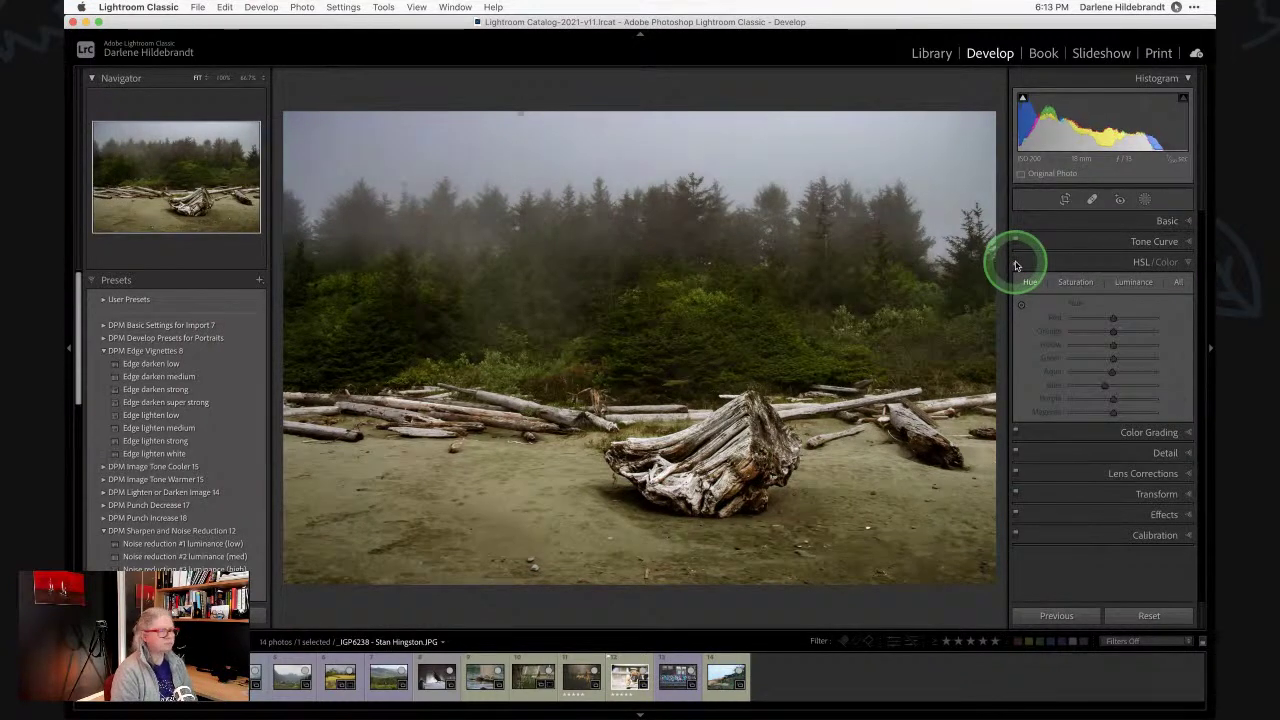
{"action": "left_click", "coordinate": [1015, 264]}
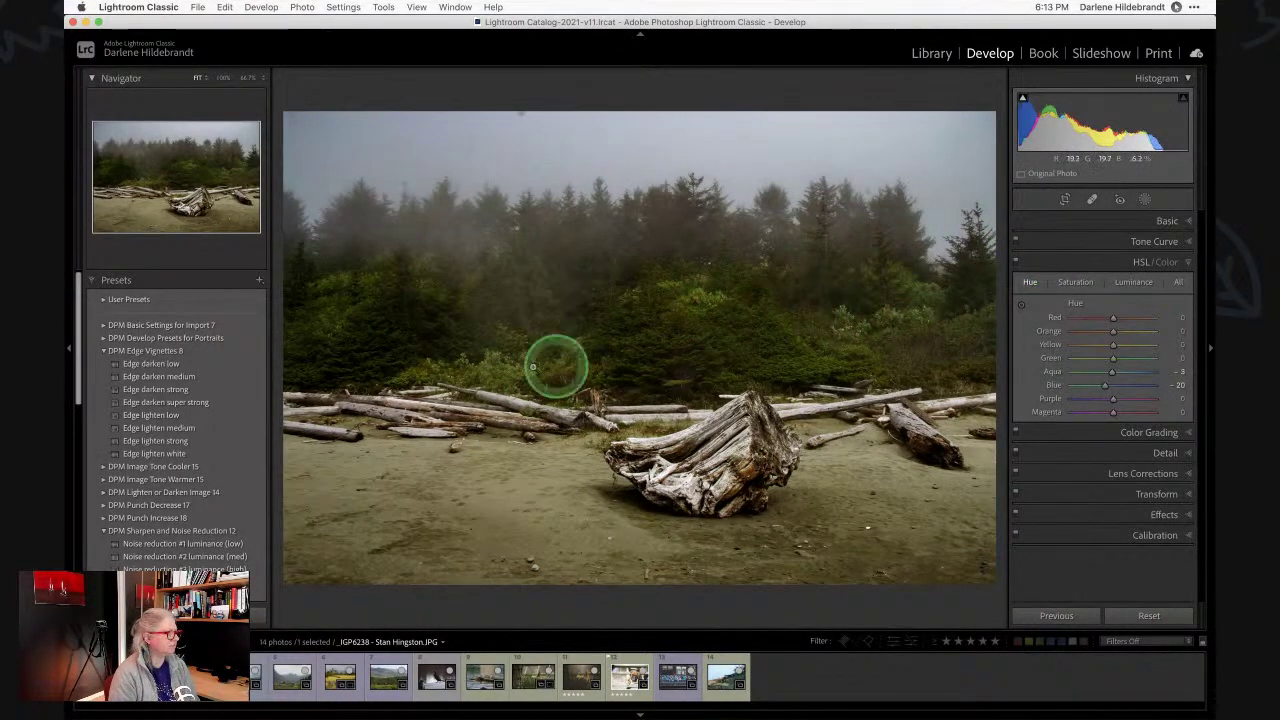
{"action": "left_click", "coordinate": [1016, 265]}
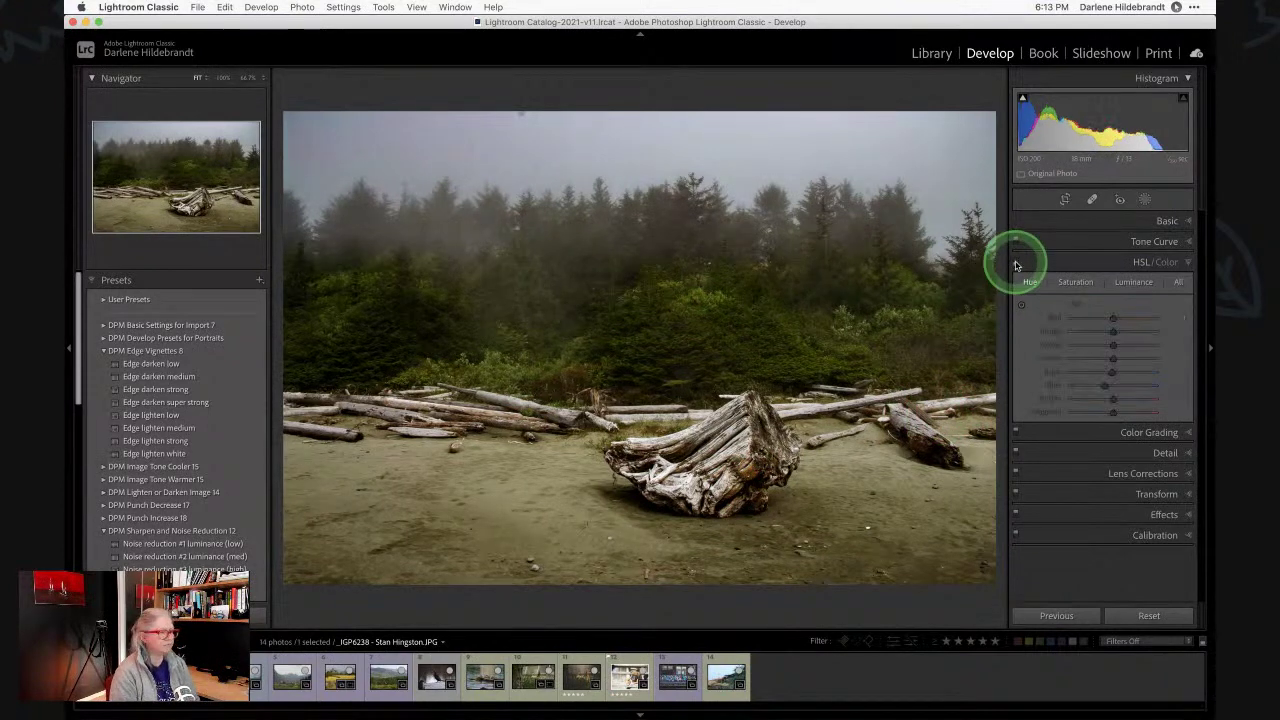
{"action": "left_click", "coordinate": [1015, 264]}
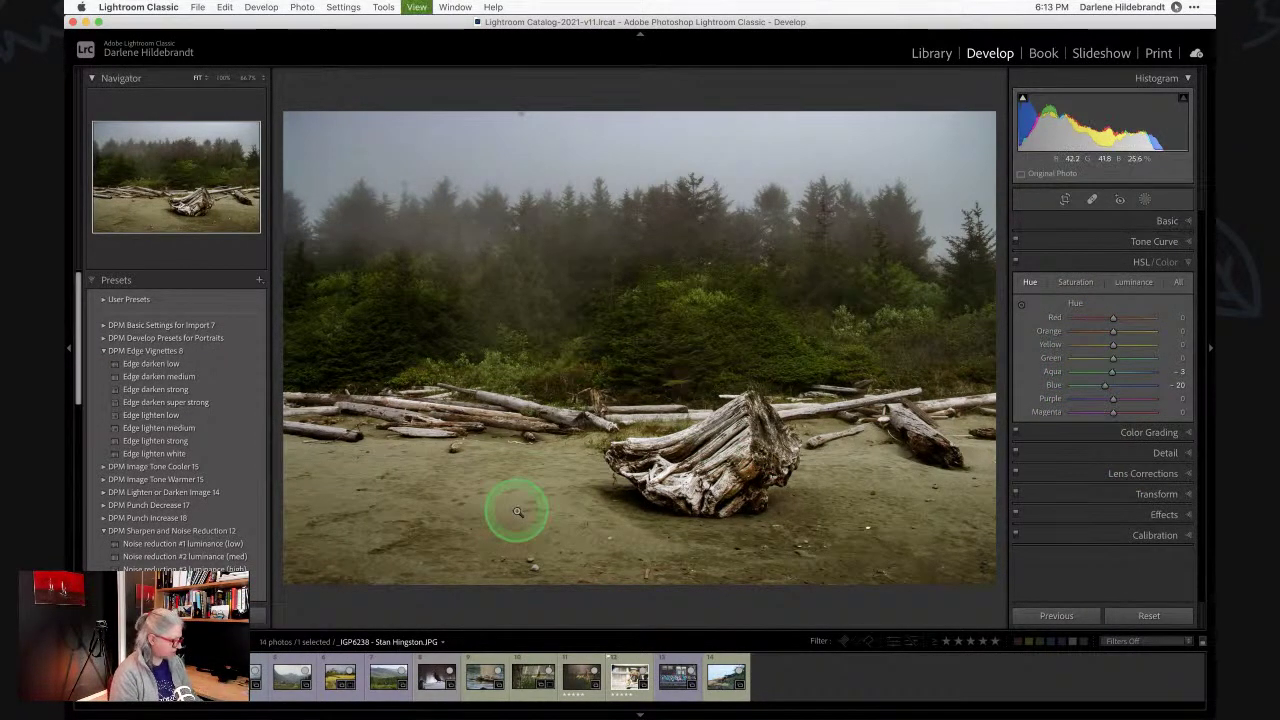
{"action": "key", "text": "g"}
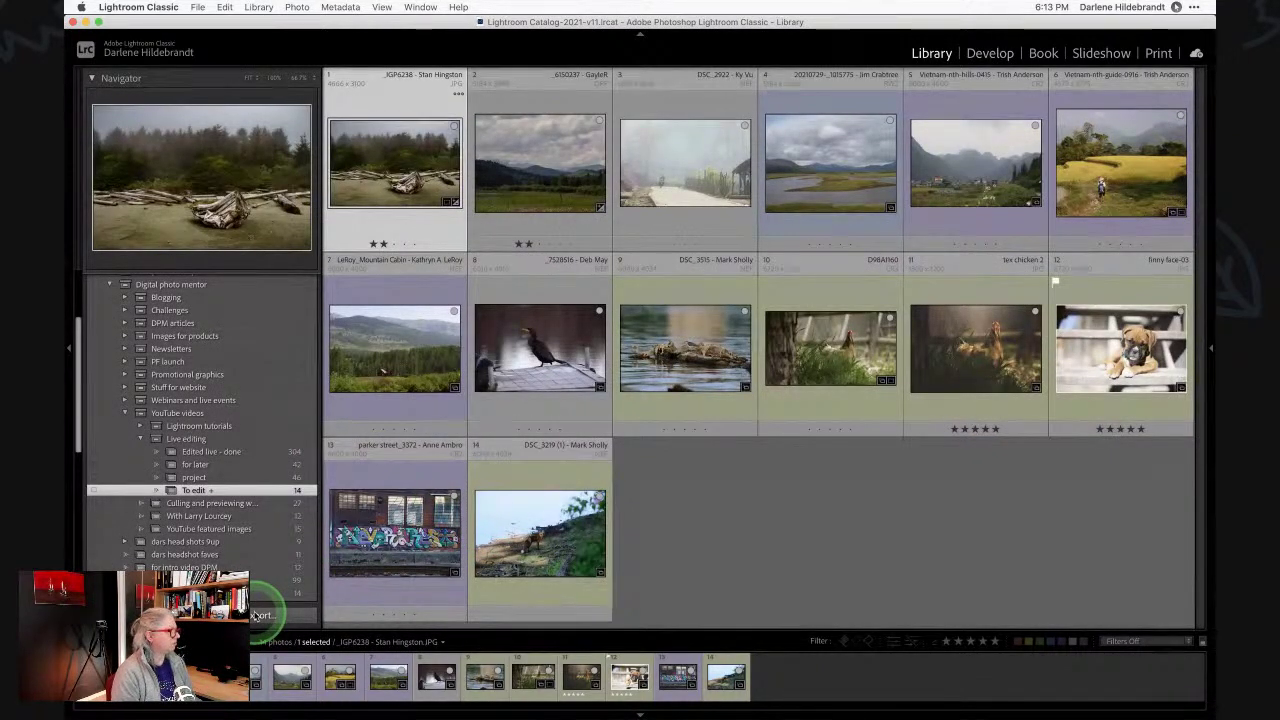
Export the selected driftwood photo using the Full size JPGs preset from Image resizing demo.
{"action": "left_click", "coordinate": [260, 615]}
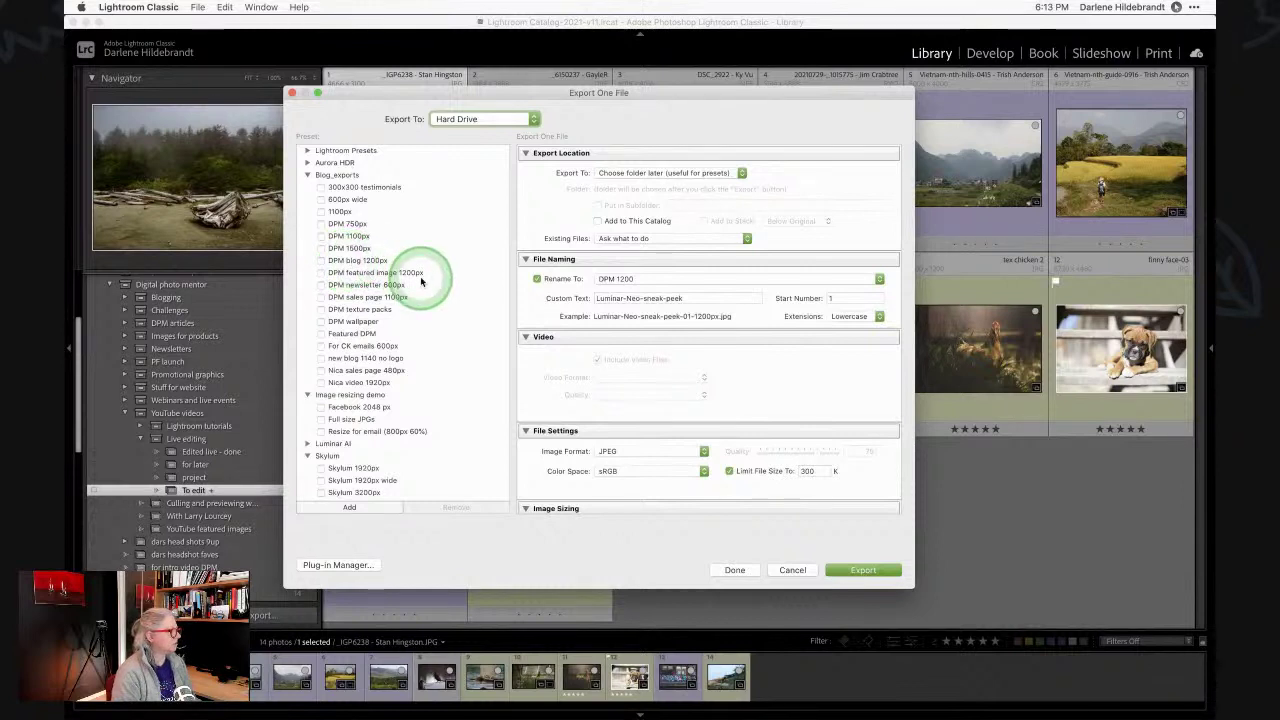
{"action": "scroll", "coordinate": [421, 281], "scroll_direction": "down", "scroll_amount": 4}
{"action": "scroll", "coordinate": [421, 281], "scroll_direction": "down", "scroll_amount": 2}
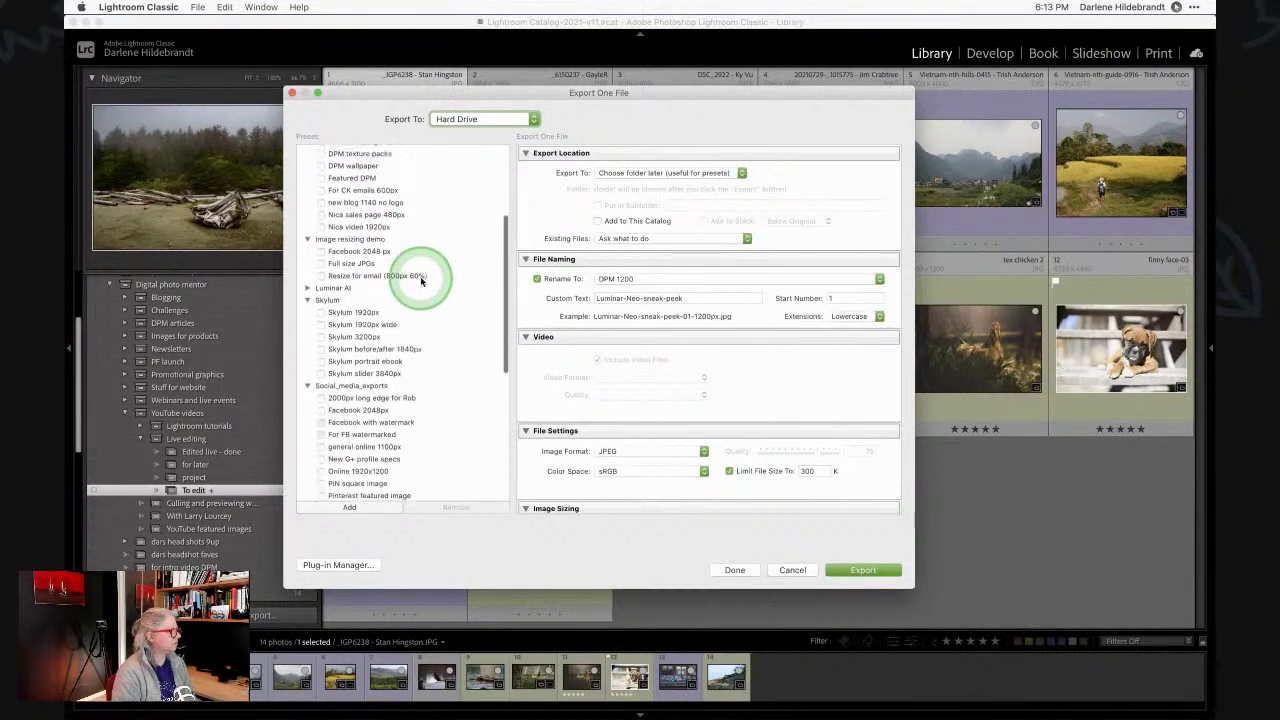
{"action": "left_click", "coordinate": [350, 266]}
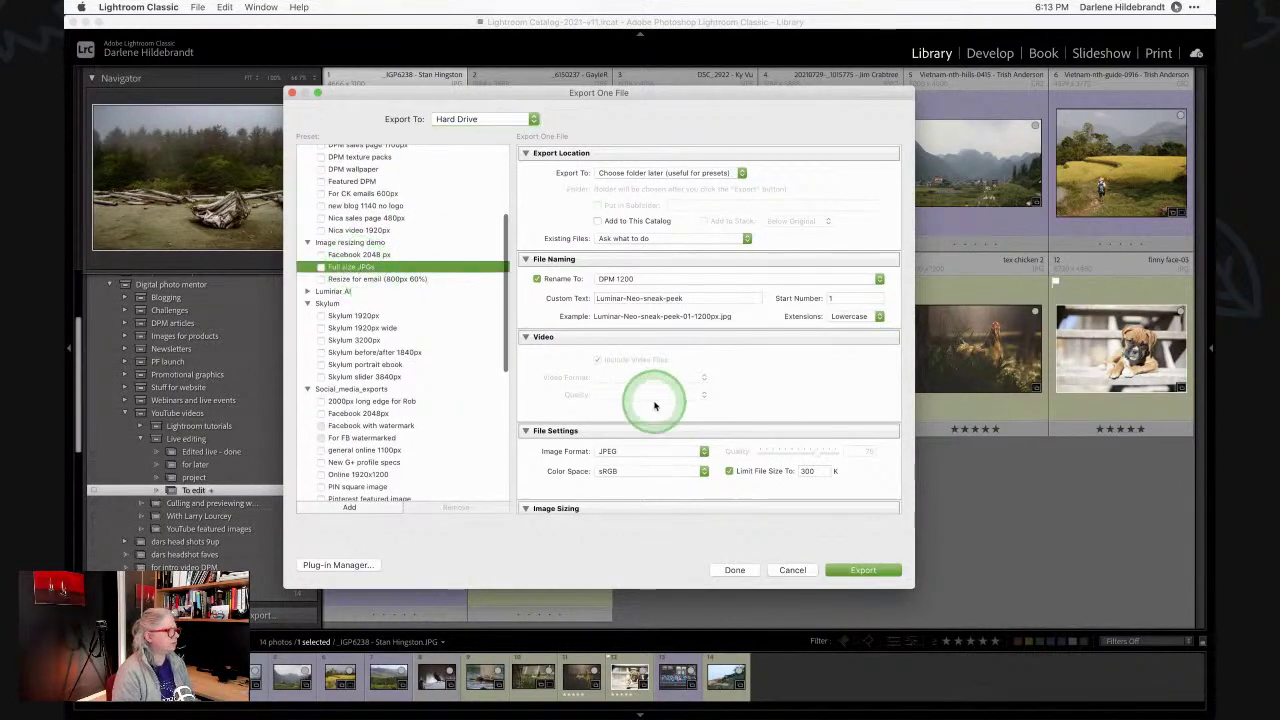
{"action": "left_click", "coordinate": [862, 570]}
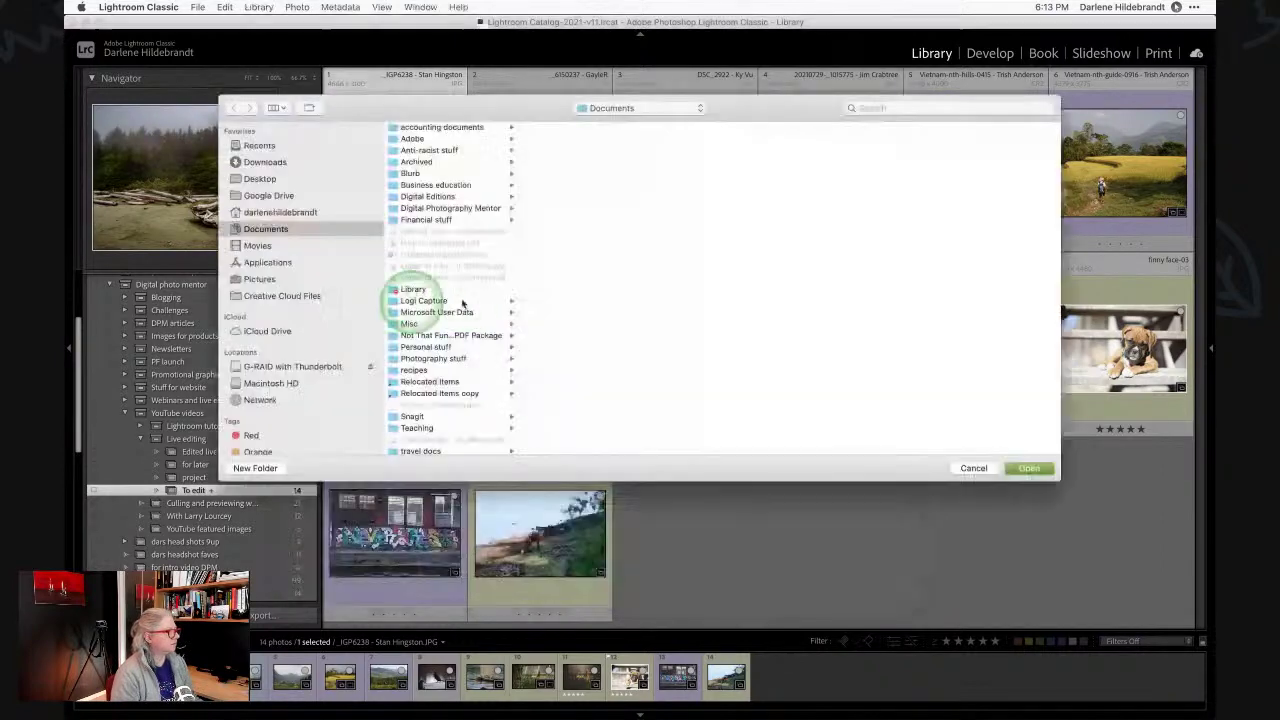
Choose G-RAID with Thunderbolt > Photos > DPM stuff > Video stuff > YouTube videos > Edit my image LIVE as the export folder.
{"action": "scroll", "coordinate": [350, 332], "scroll_direction": "down", "scroll_amount": 2}
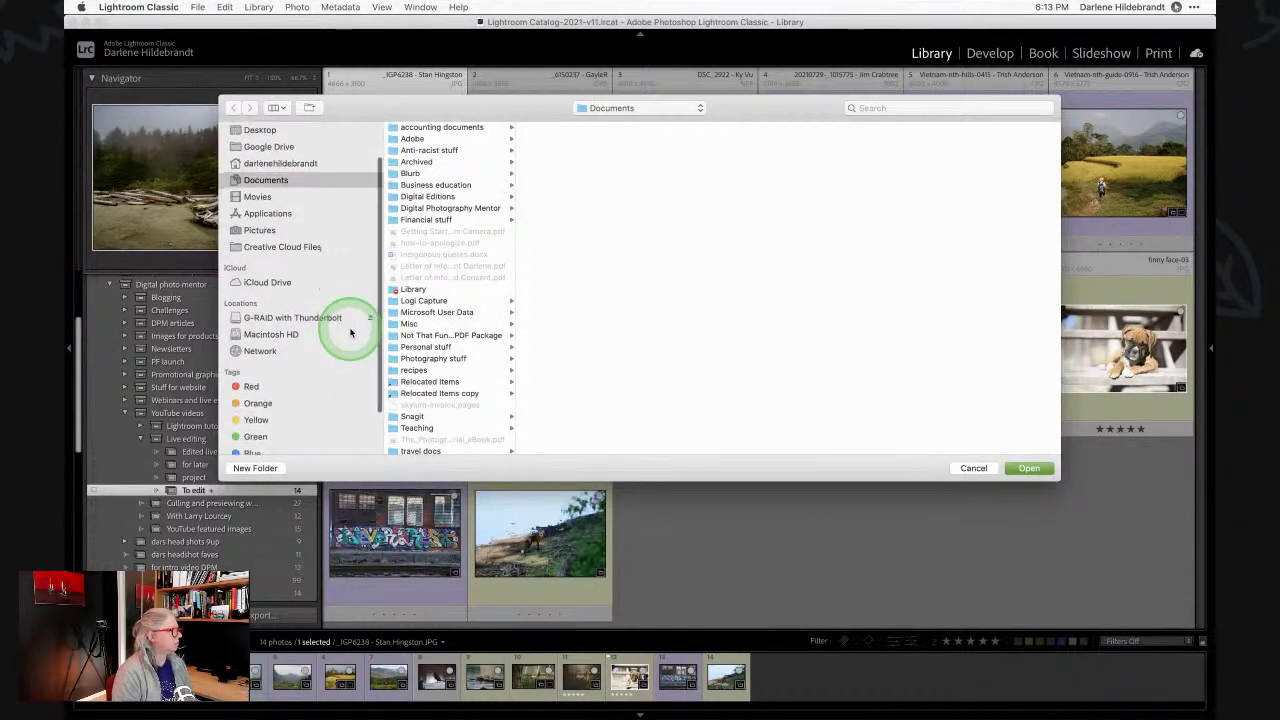
{"action": "left_click", "coordinate": [323, 317]}
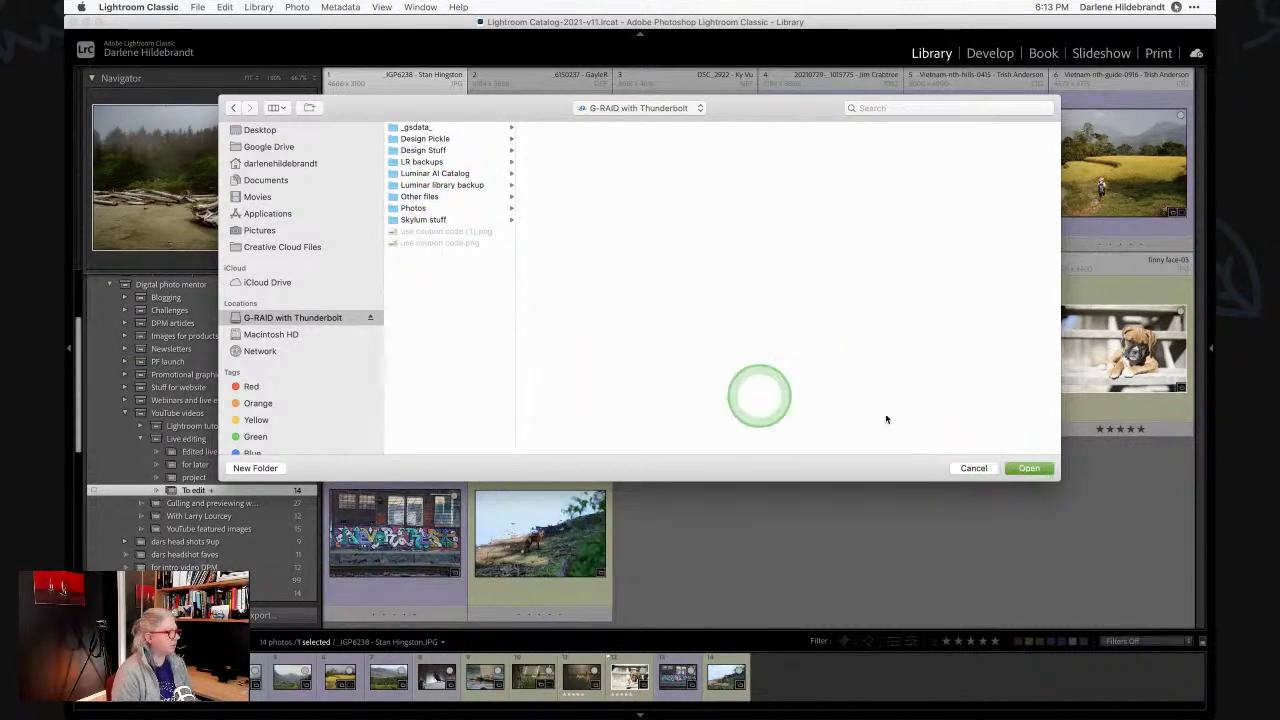
{"action": "left_click", "coordinate": [413, 208]}
{"action": "left_click", "coordinate": [560, 139]}
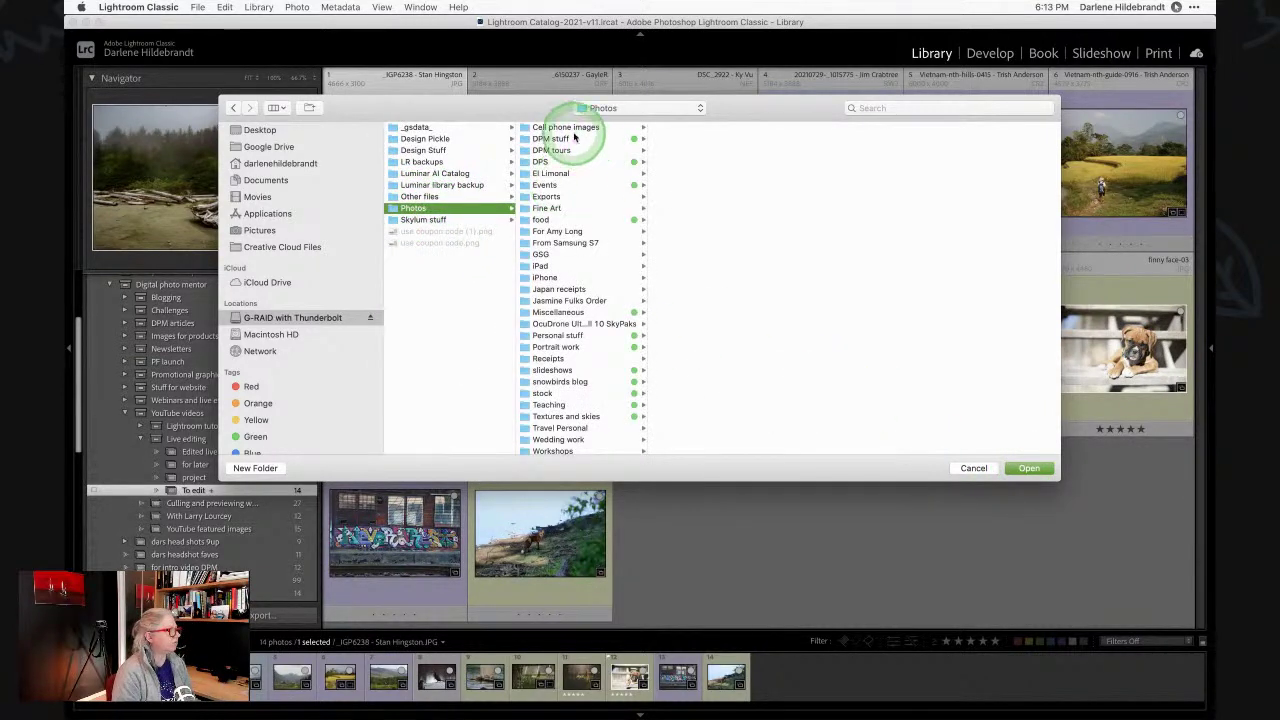
{"action": "left_click", "coordinate": [675, 372]}
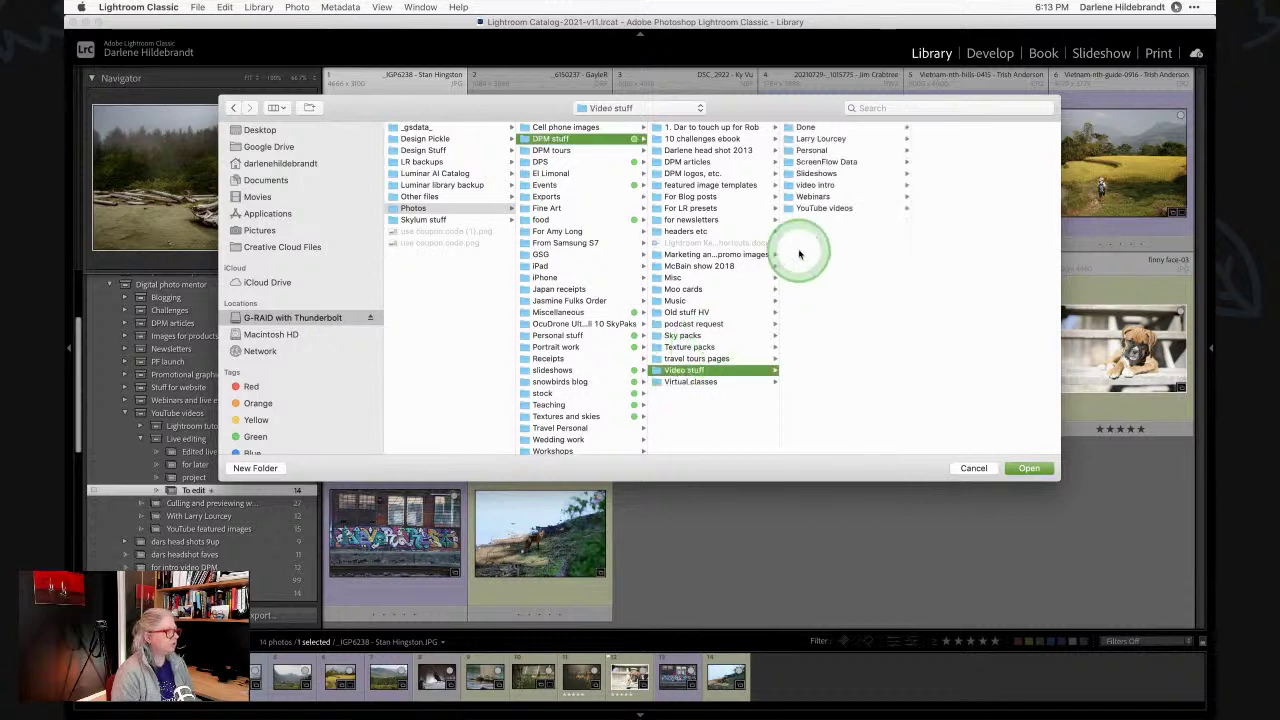
{"action": "left_click", "coordinate": [825, 208]}
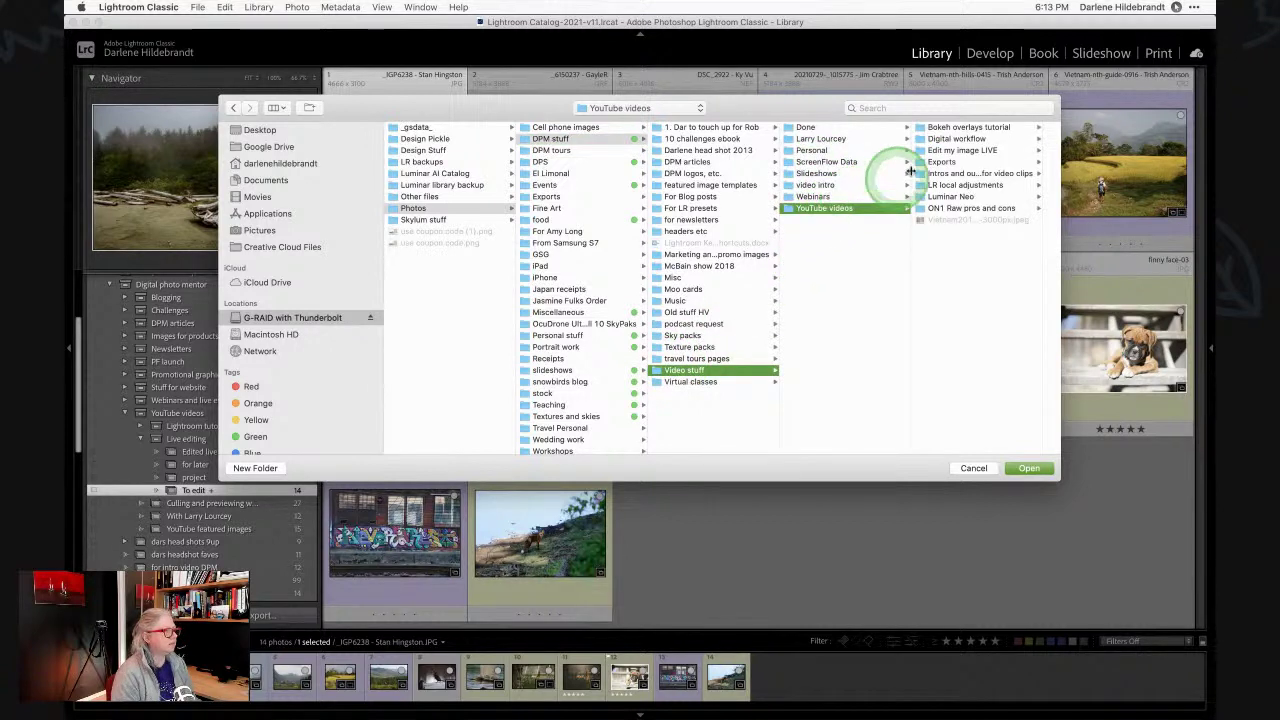
{"action": "left_click", "coordinate": [958, 150]}
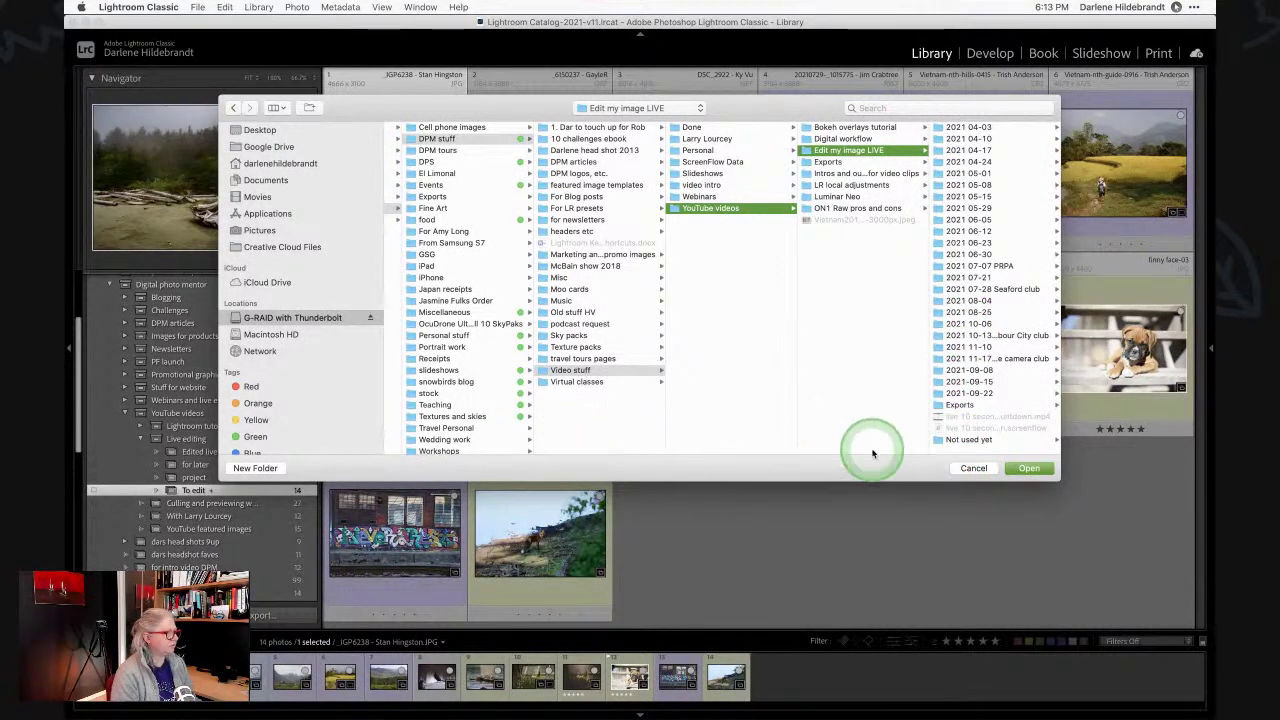
{"action": "left_click", "coordinate": [973, 467]}
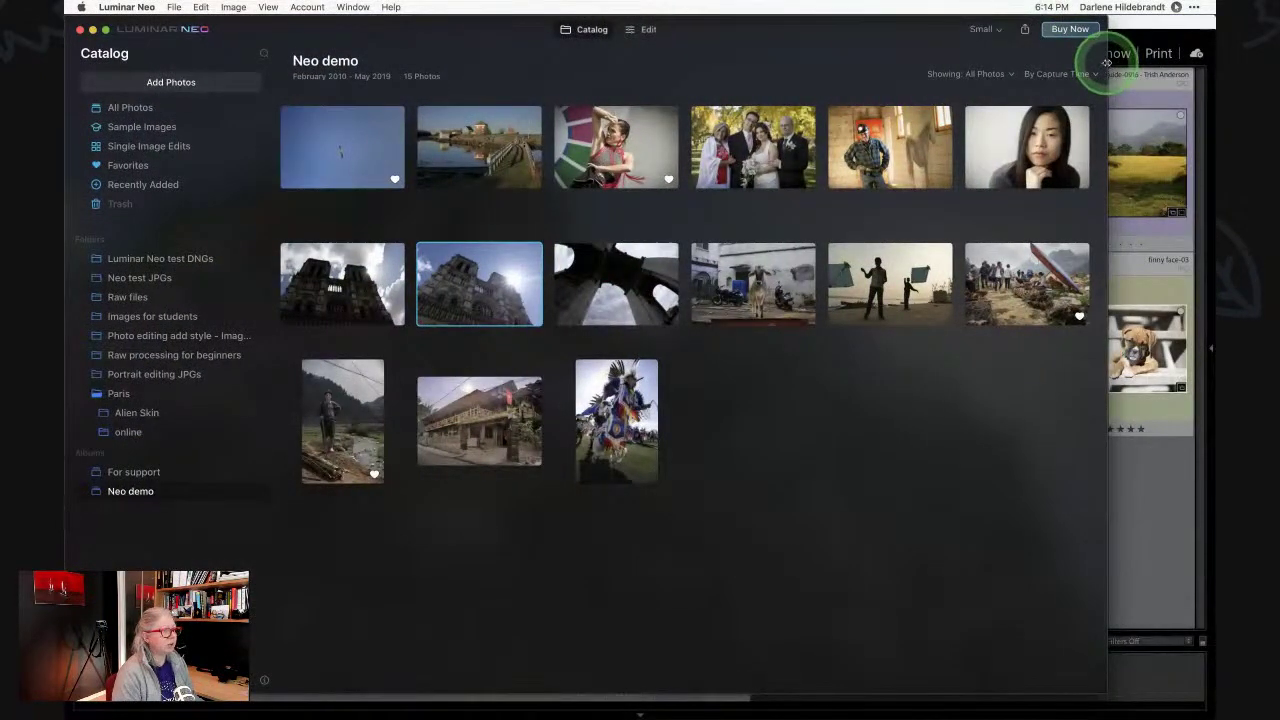
Switch to Luminar Neo, widen its window and add the exported full-size driftwood JPG from the Edit my image LIVE folder.
{"action": "left_click_drag", "start_coordinate": [1106, 62], "coordinate": [1212, 58]}
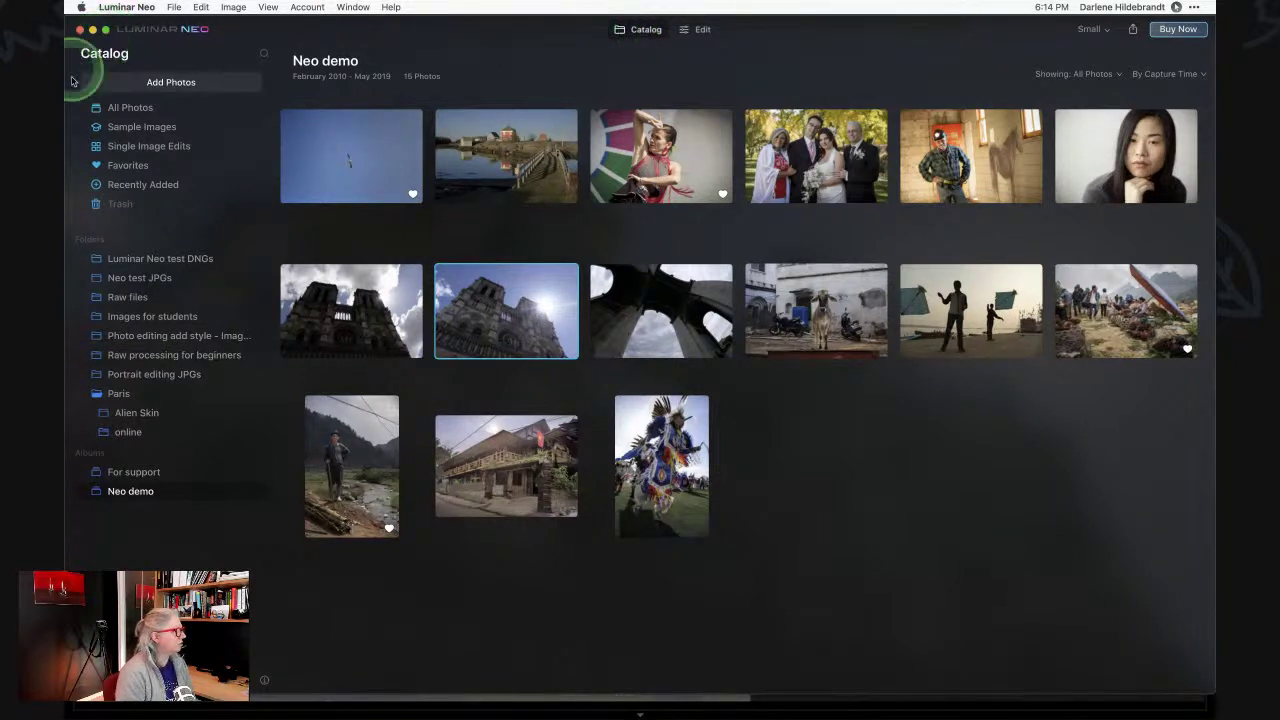
{"action": "left_click", "coordinate": [173, 82]}
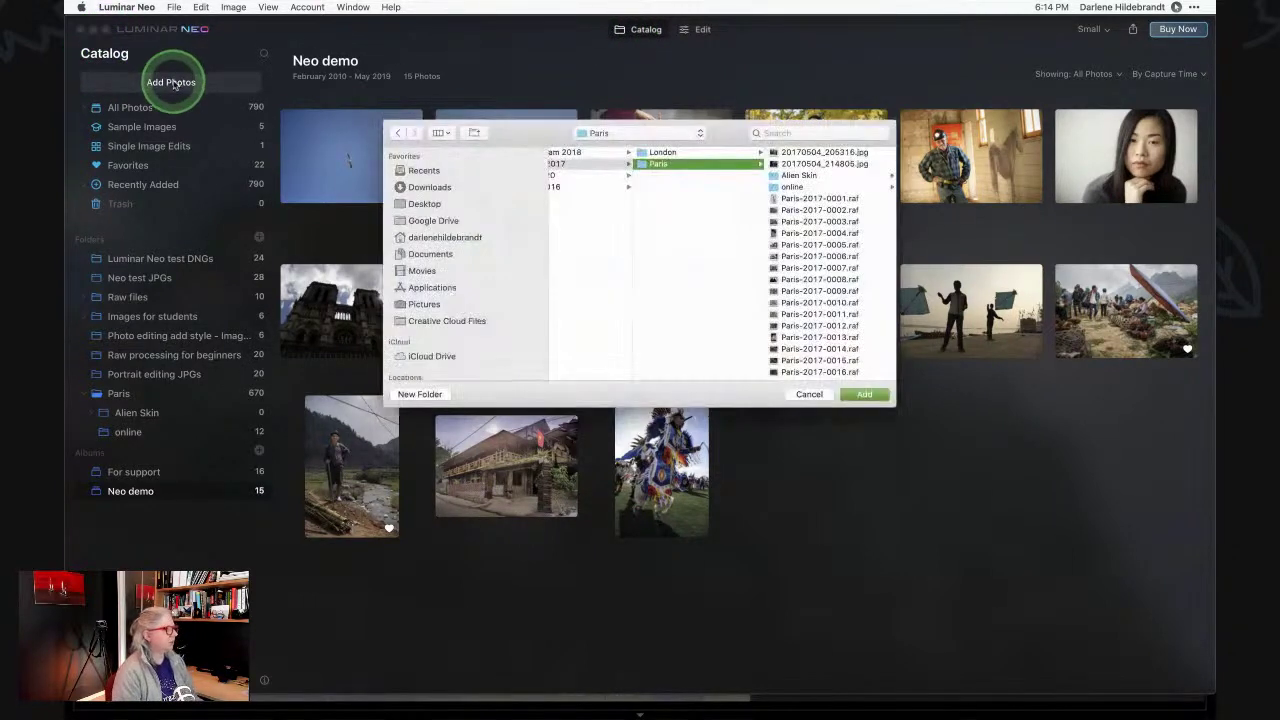
{"action": "scroll", "coordinate": [640, 285], "scroll_direction": "left", "scroll_amount": 5}
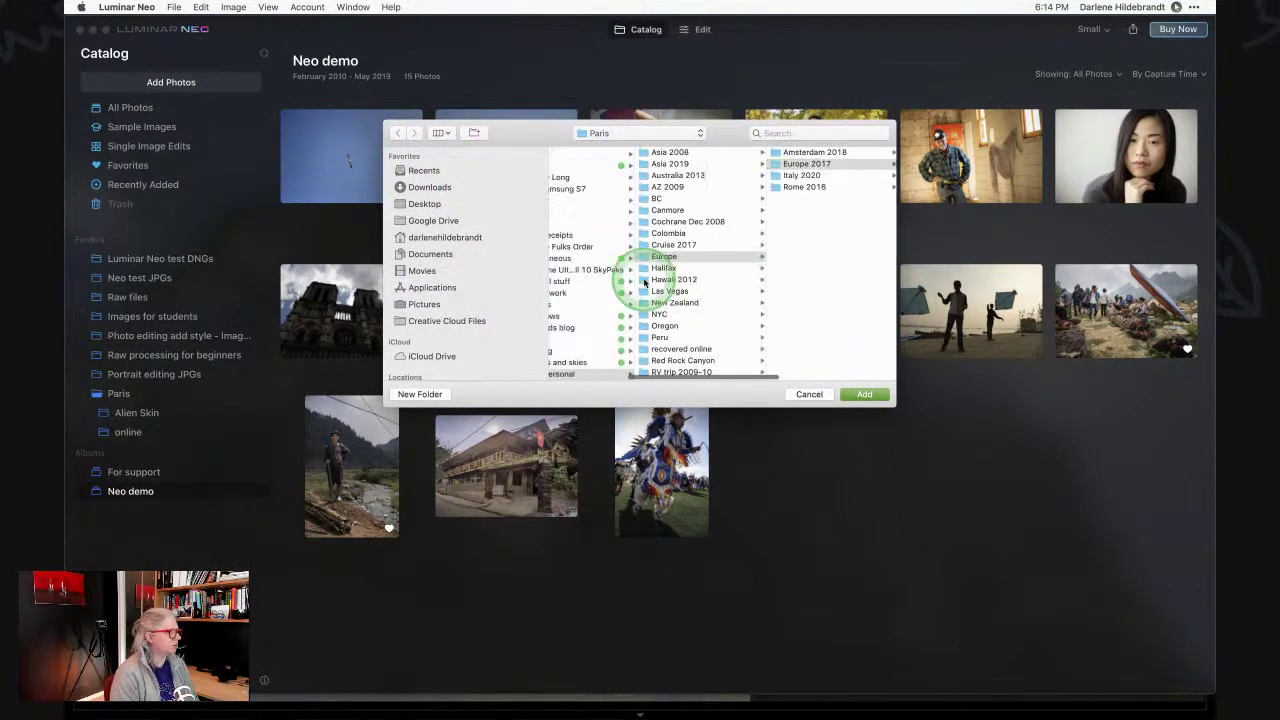
{"action": "left_click", "coordinate": [614, 133]}
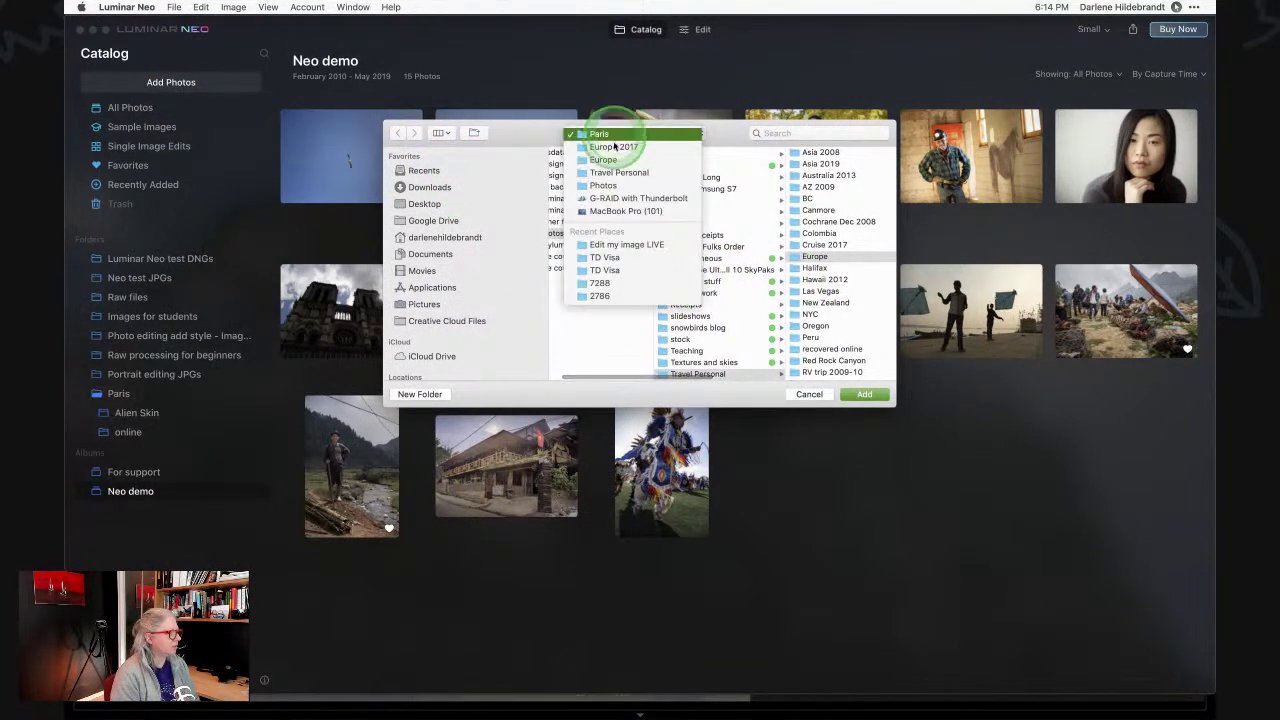
{"action": "left_click", "coordinate": [619, 245]}
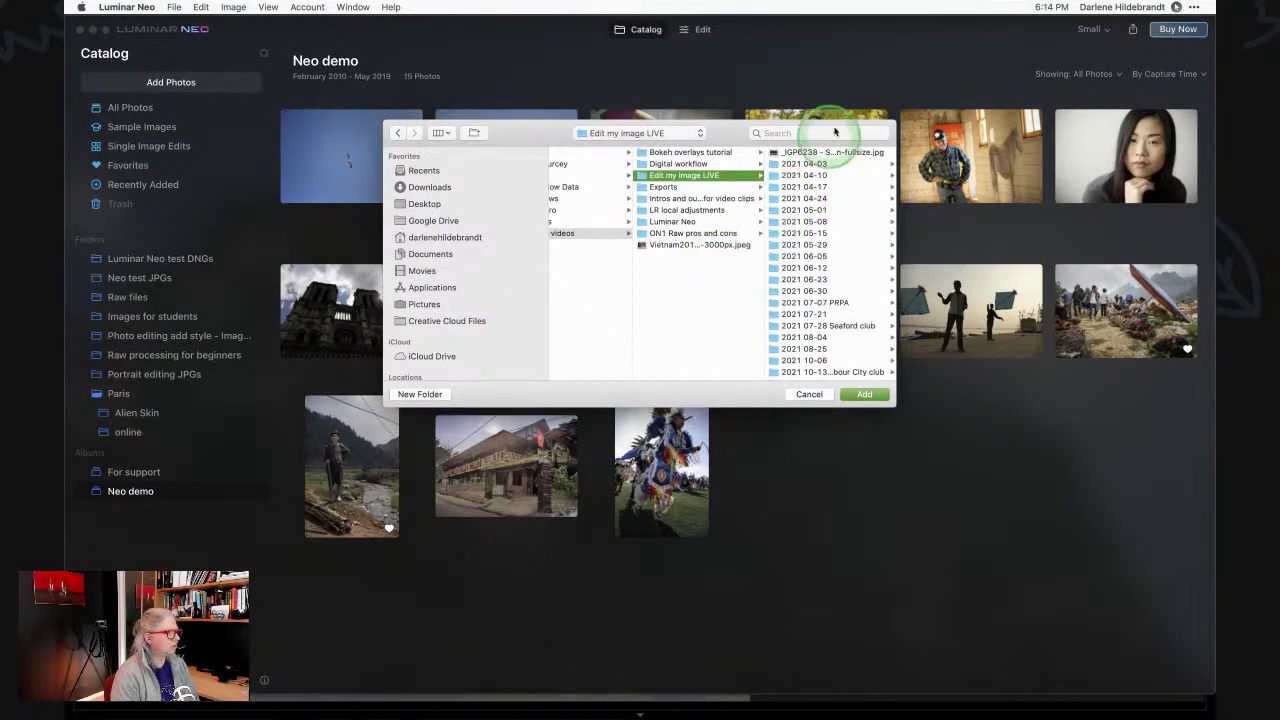
{"action": "left_click", "coordinate": [834, 155]}
{"action": "left_click", "coordinate": [862, 394]}
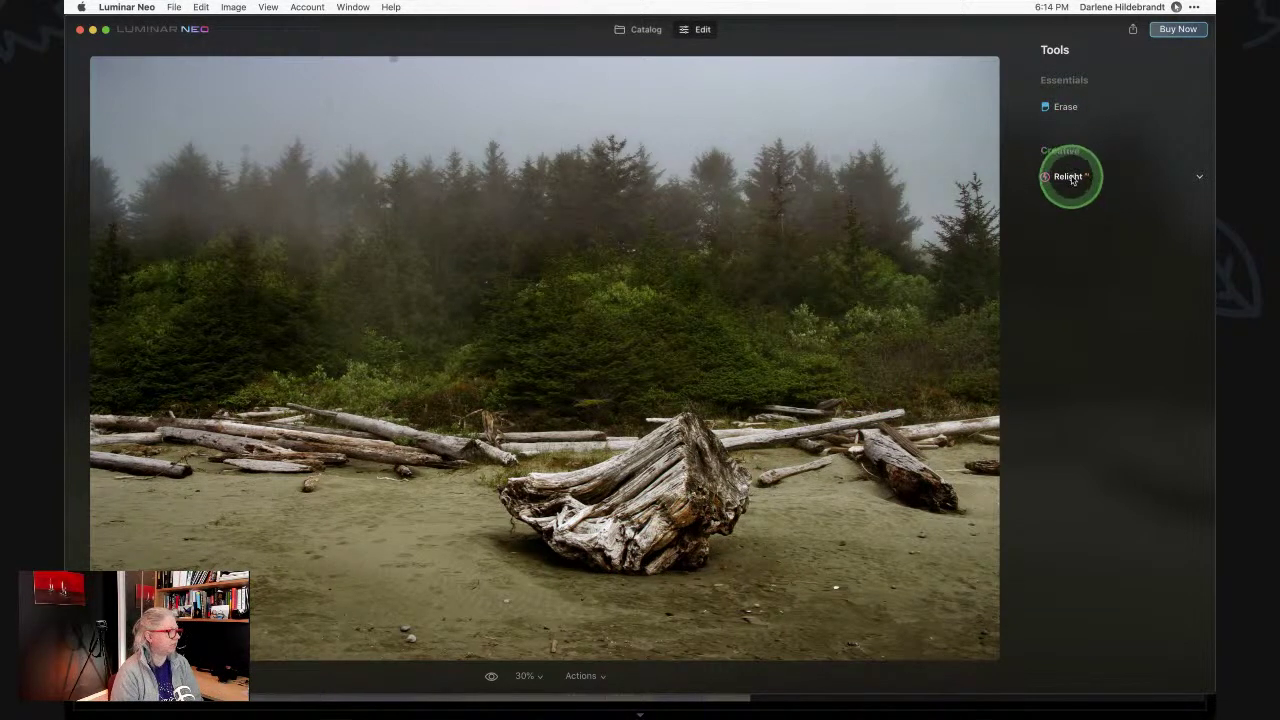
Inspect the driftwood photo's sky at 100% and remove its dust spots automatically with the Erase tool.
{"action": "left_click", "coordinate": [1066, 107]}
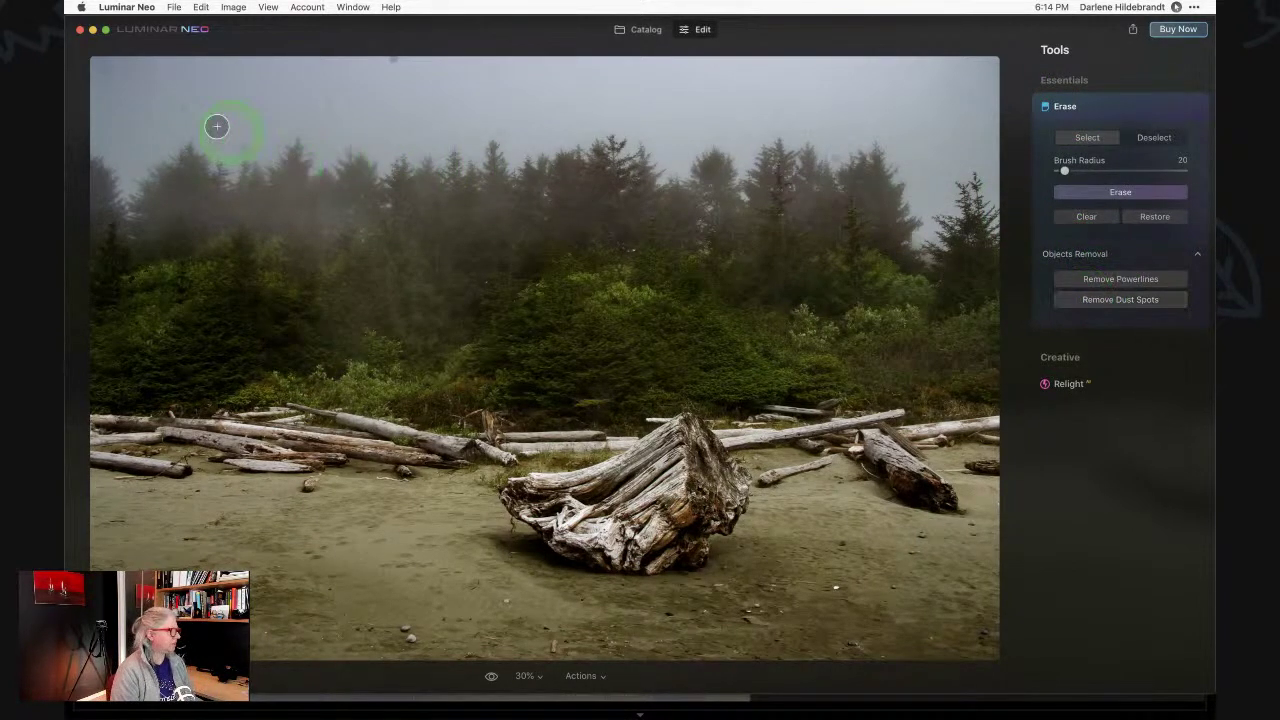
{"action": "key", "text": "super+1"}
{"action": "scroll", "coordinate": [250, 135], "scroll_direction": "up", "scroll_amount": 5}
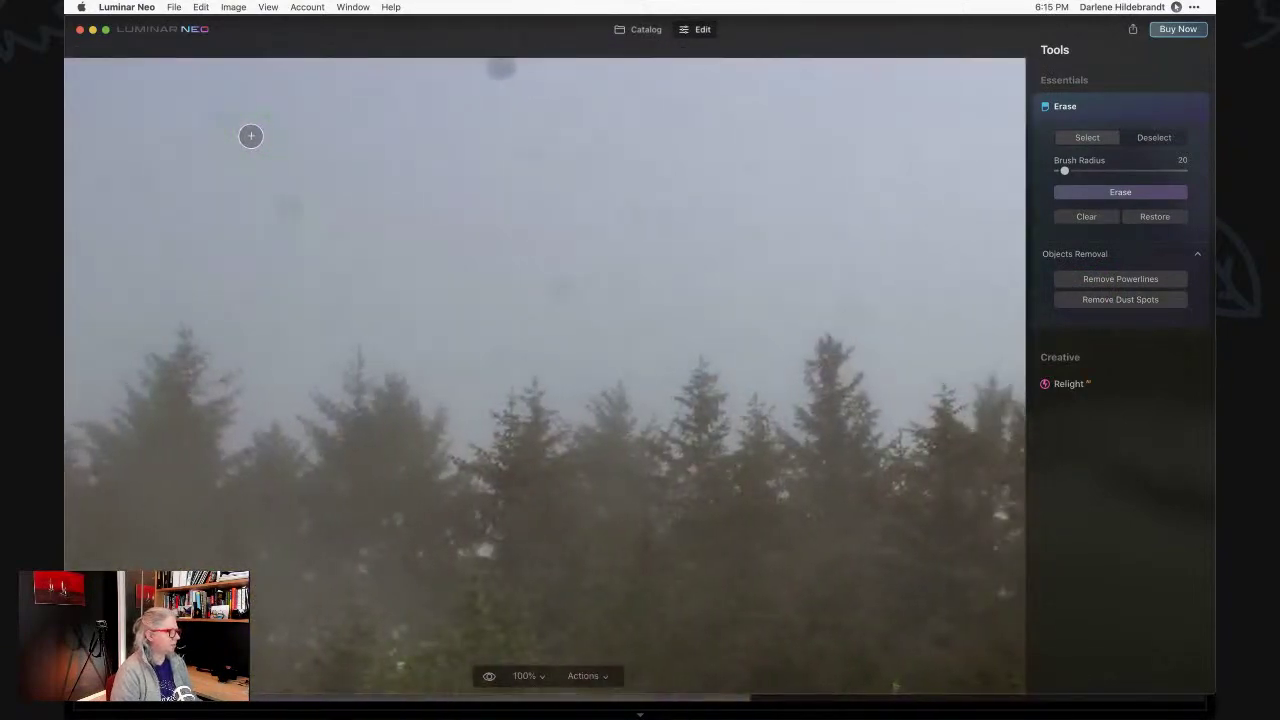
{"action": "key", "text": "super+0"}
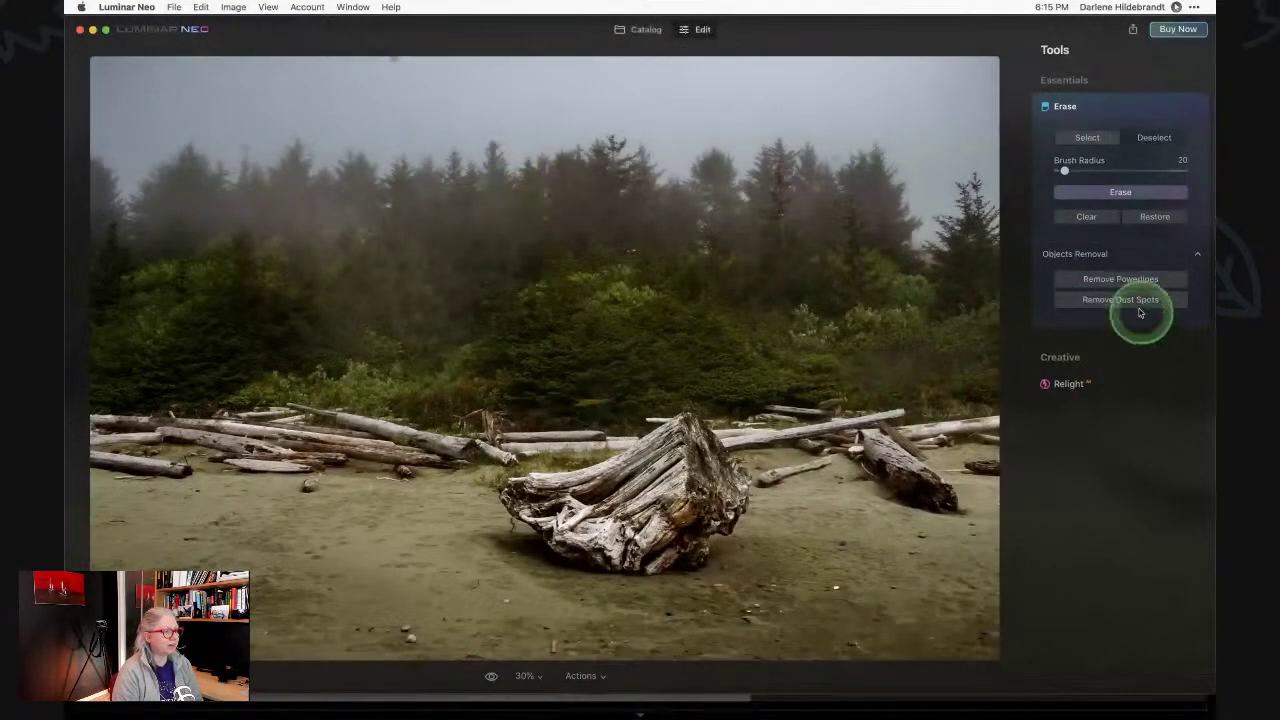
{"action": "left_click", "coordinate": [1118, 301]}
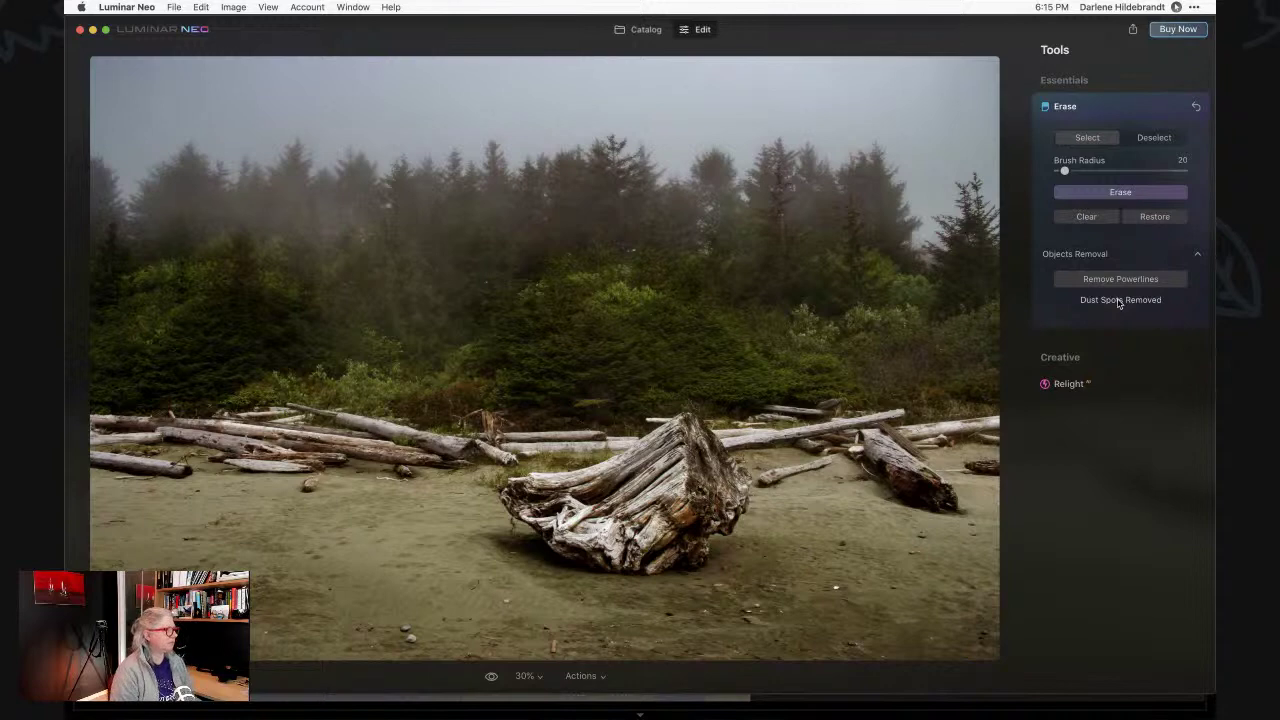
Examine the driftwood photo's sky at 100% for leftover dust spots and return to the full view.
{"action": "key", "text": "super+1"}
{"action": "scroll", "coordinate": [406, 266], "scroll_direction": "up", "scroll_amount": 5}
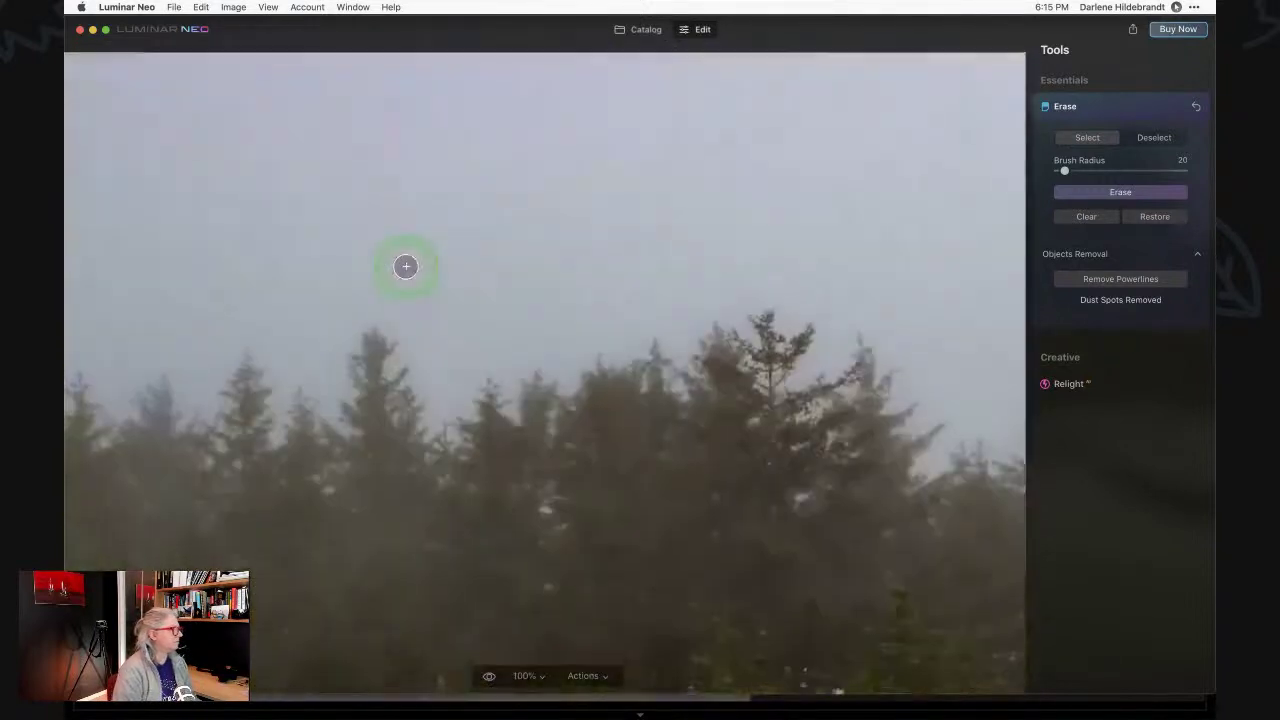
{"action": "scroll", "coordinate": [406, 266], "scroll_direction": "left", "scroll_amount": 3}
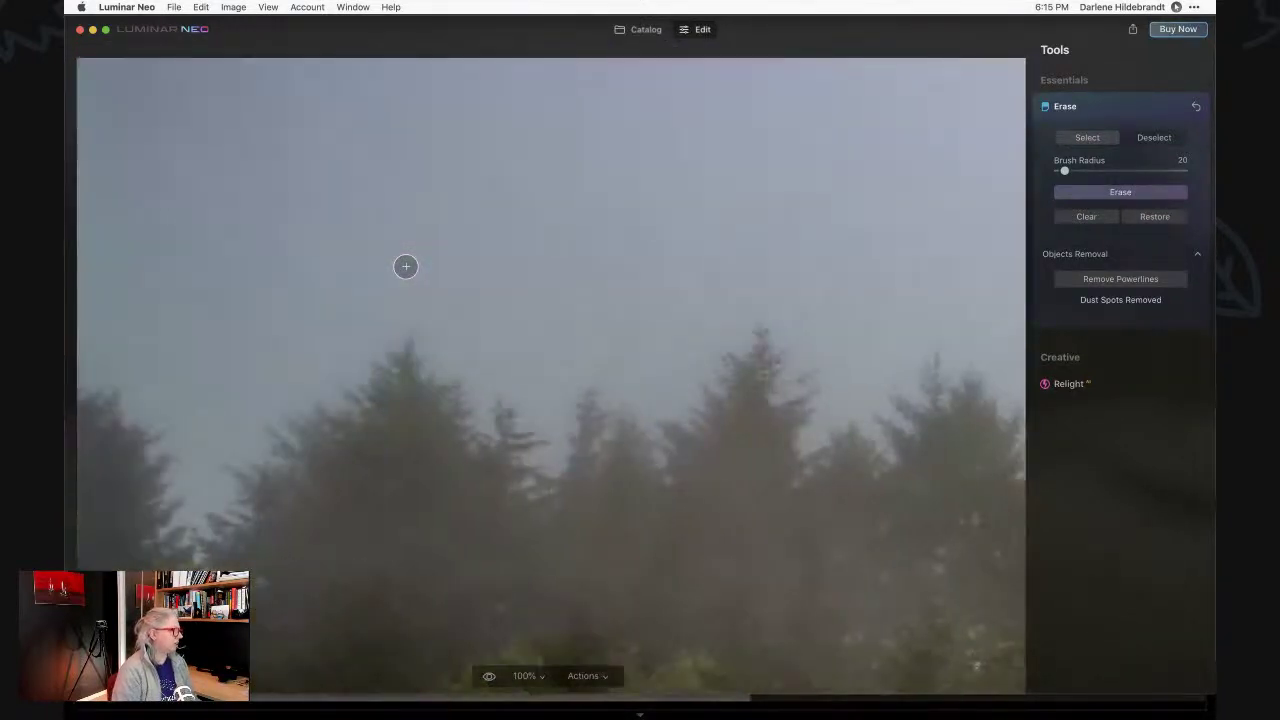
{"action": "scroll", "coordinate": [406, 266], "scroll_direction": "down", "scroll_amount": 8}
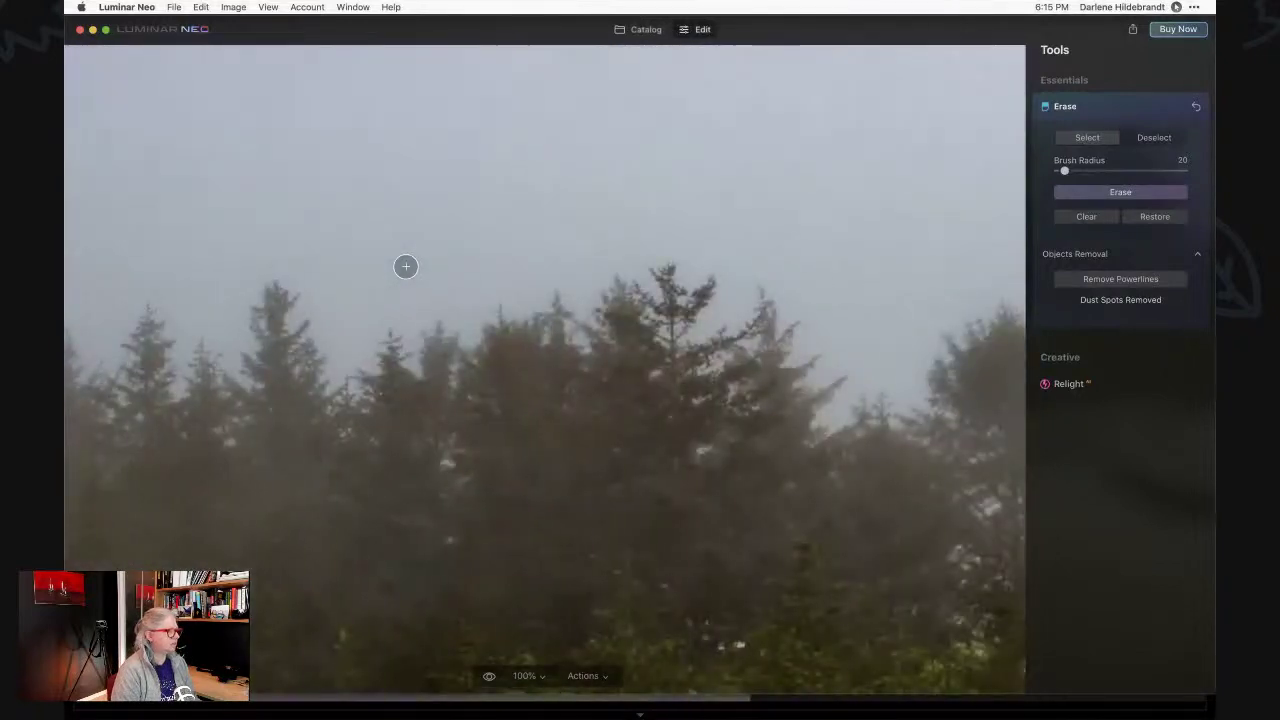
{"action": "key", "text": "super+0"}
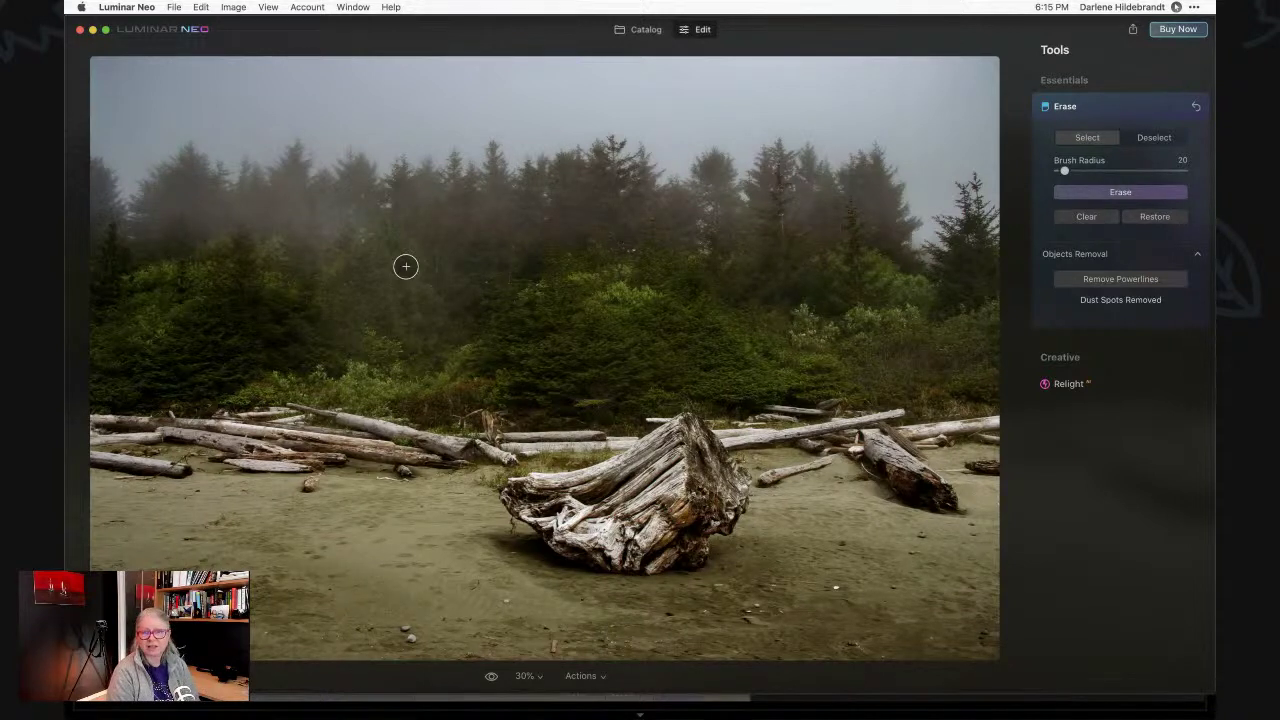
{"action": "left_click", "coordinate": [405, 266]}
Open the flying seagull photo from the Neo demo album for editing and remove its dust spots automatically with Erase.
{"action": "left_click", "coordinate": [640, 40]}
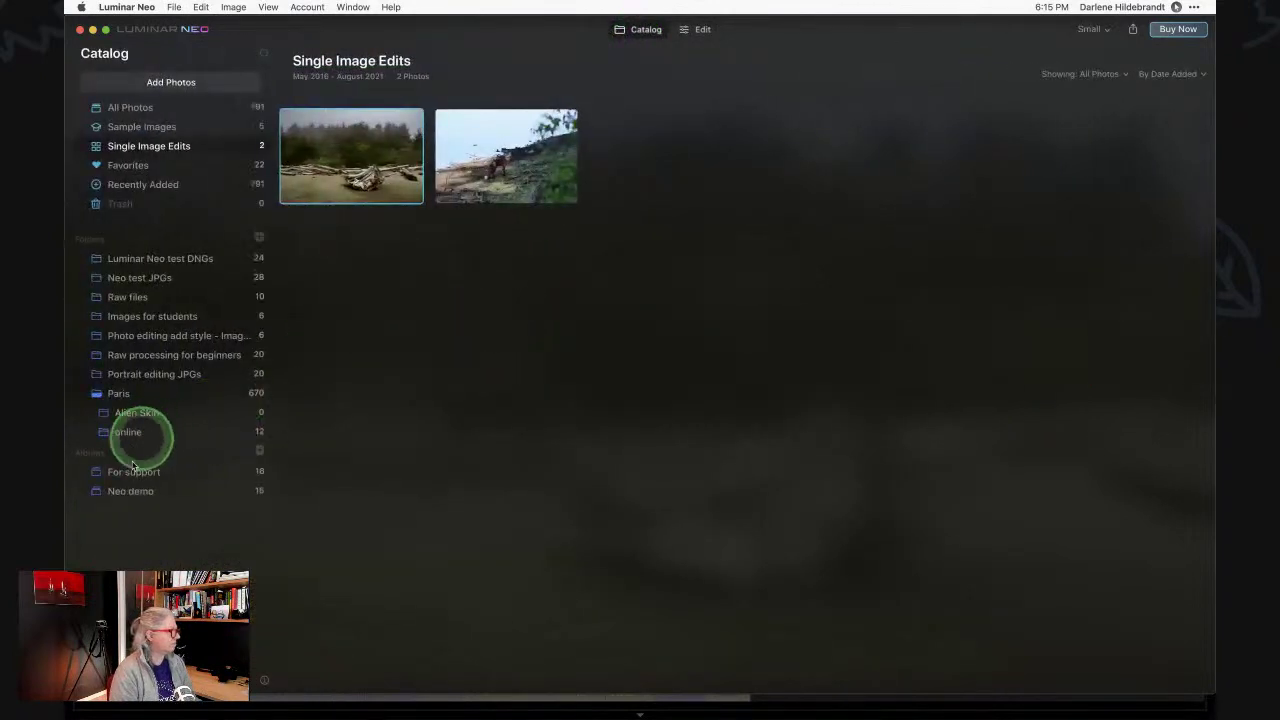
{"action": "left_click", "coordinate": [132, 492]}
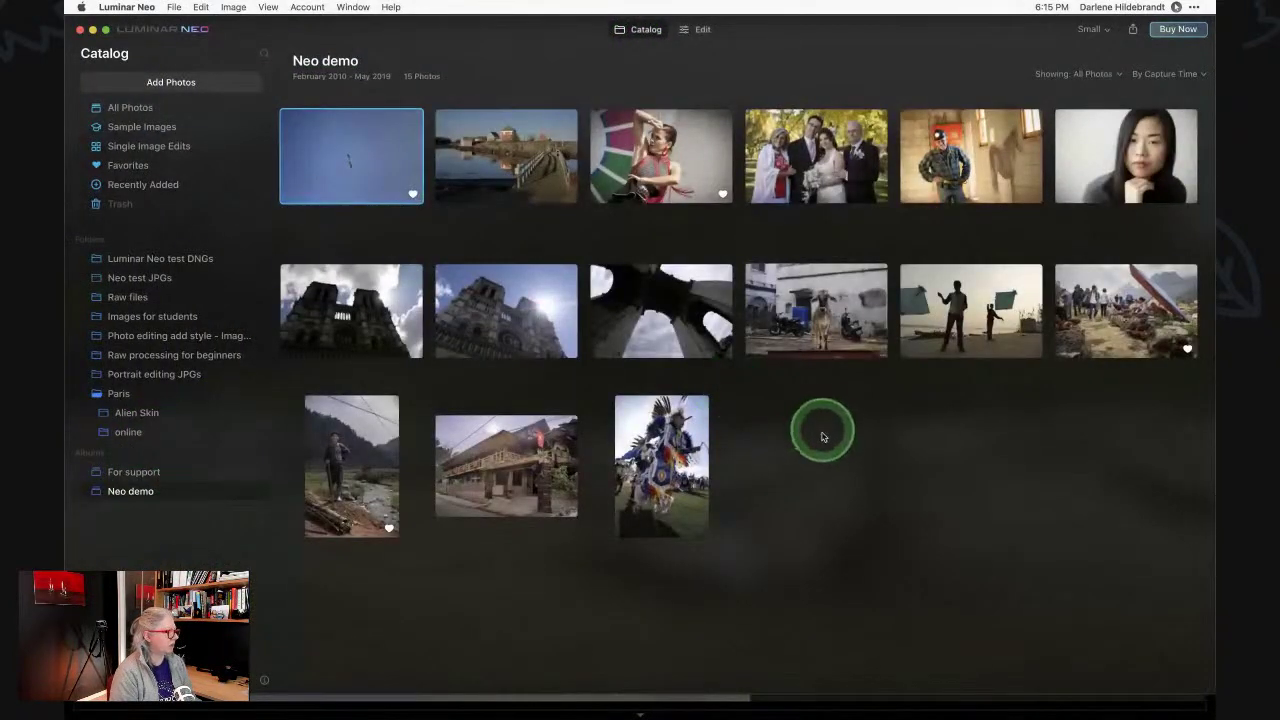
{"action": "left_click", "coordinate": [695, 30]}
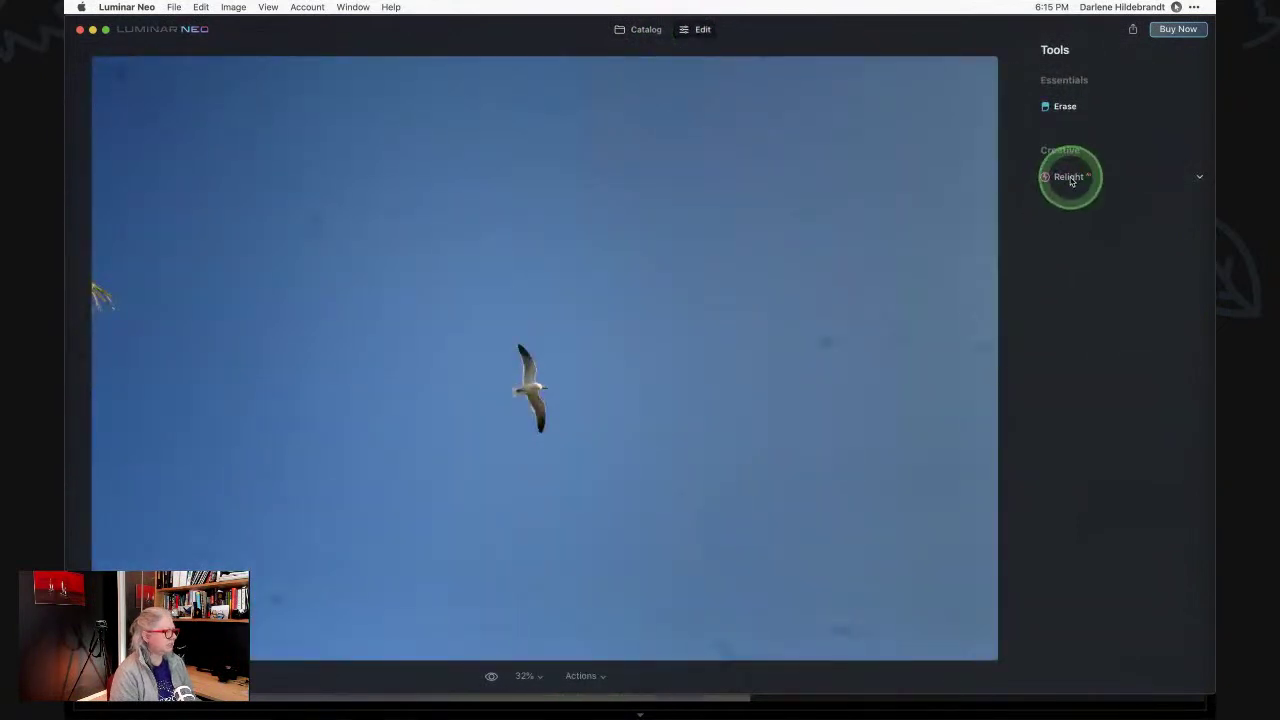
{"action": "left_click", "coordinate": [1066, 108]}
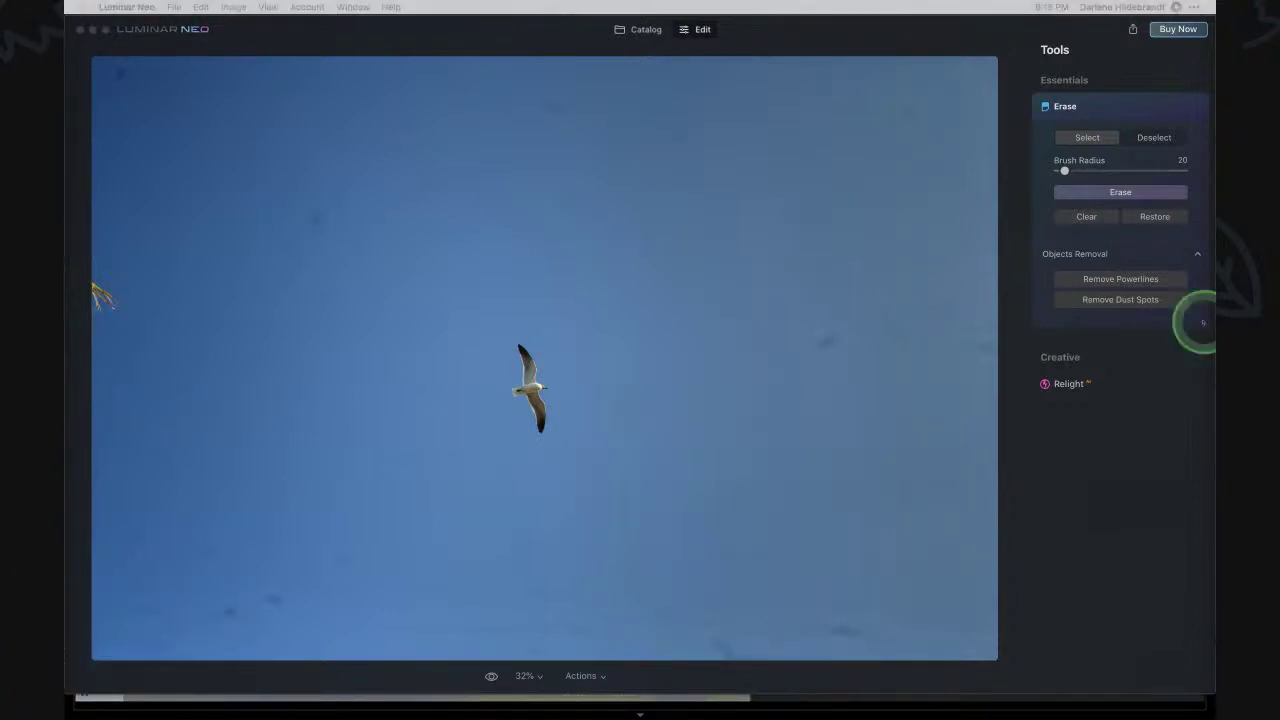
{"action": "left_click", "coordinate": [1121, 299]}
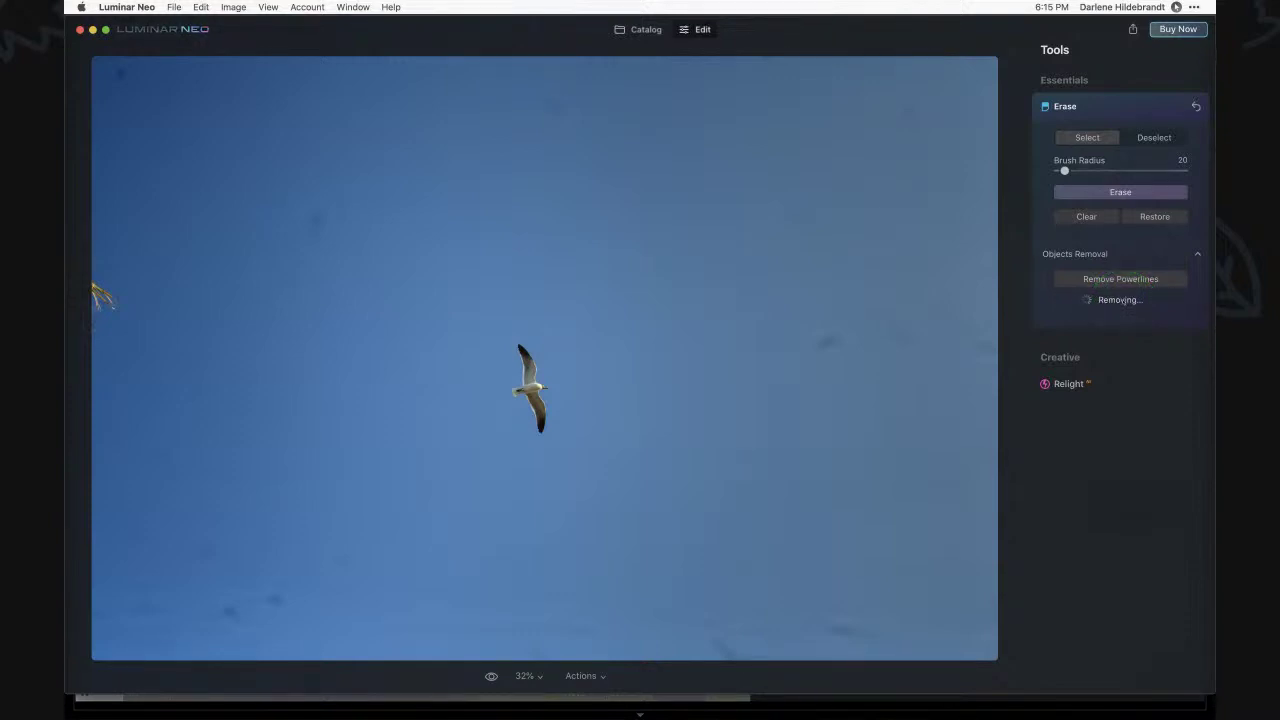
{"action": "left_click", "coordinate": [1121, 300]}
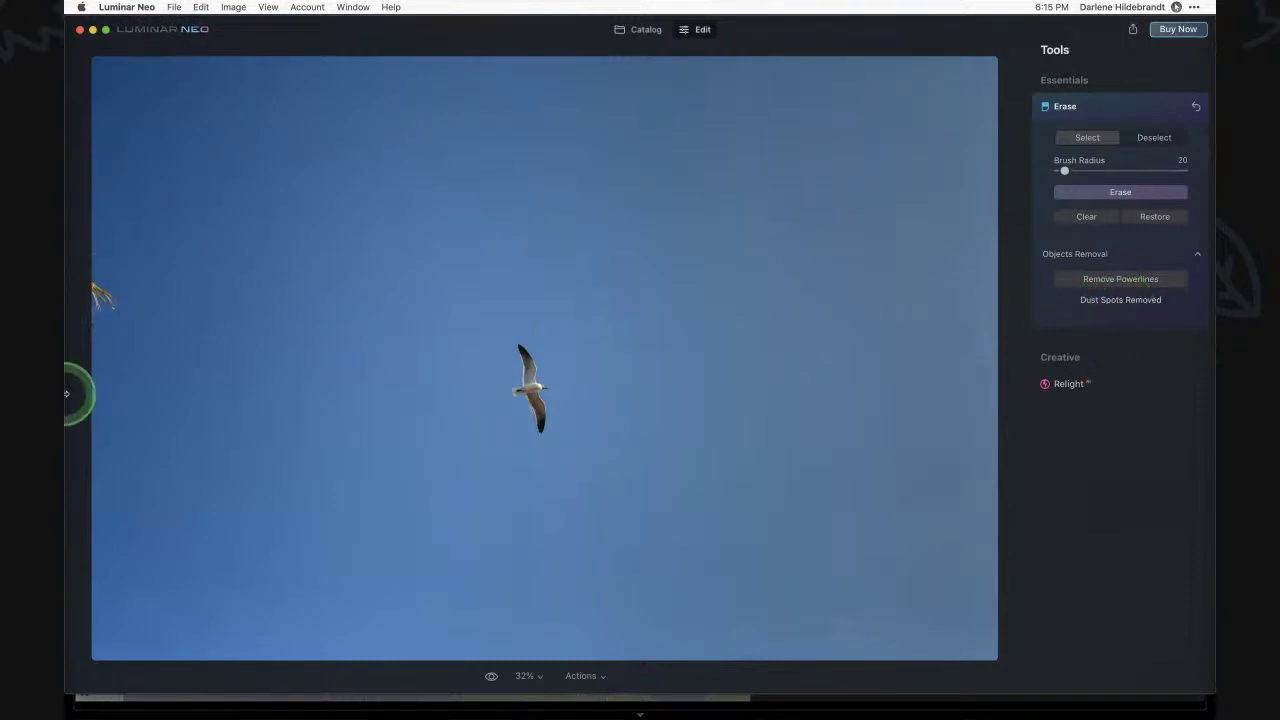
Examine the seagull photo's blue sky at 100% and in full view for leftover dust spots.
{"action": "left_click", "coordinate": [259, 525]}
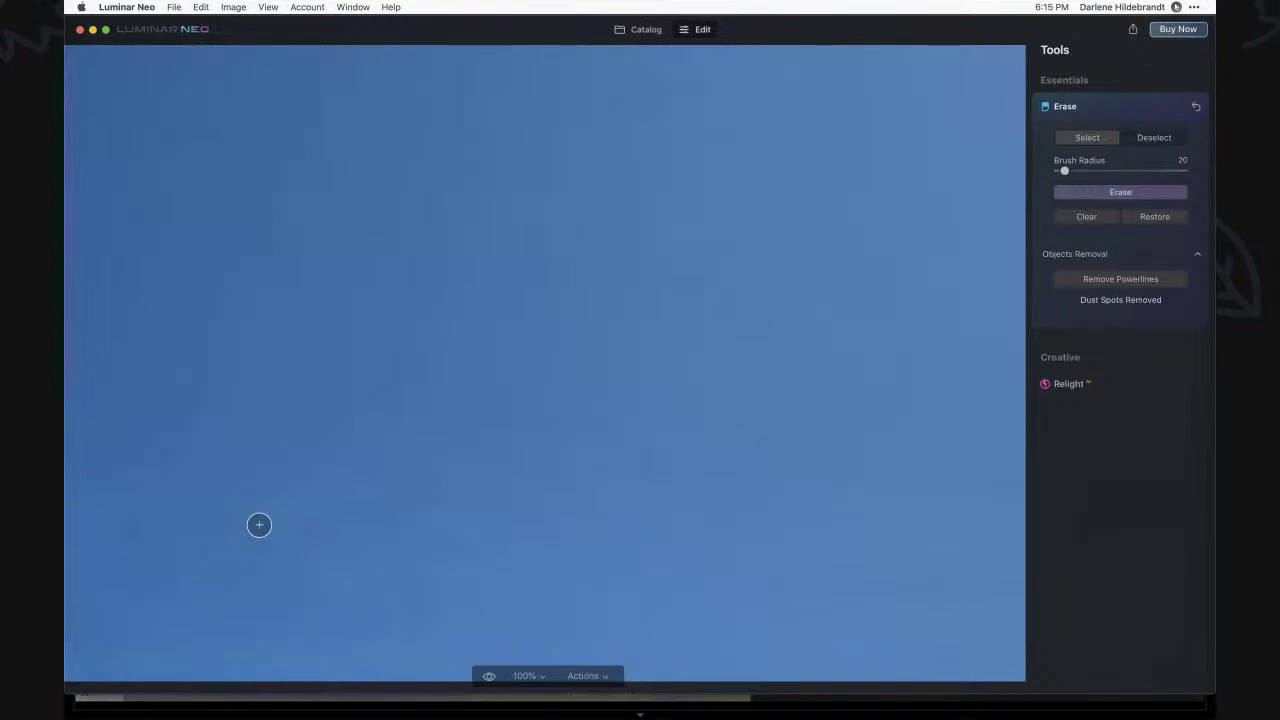
{"action": "mouse_move", "coordinate": [259, 525]}
{"action": "left_mouse_down"}
{"action": "mouse_move", "coordinate": [329, 517]}
{"action": "mouse_move", "coordinate": [197, 574]}
{"action": "mouse_move", "coordinate": [337, 517]}
{"action": "mouse_move", "coordinate": [239, 525]}
{"action": "mouse_move", "coordinate": [443, 451]}
{"action": "mouse_move", "coordinate": [266, 529]}
{"action": "left_mouse_up"}
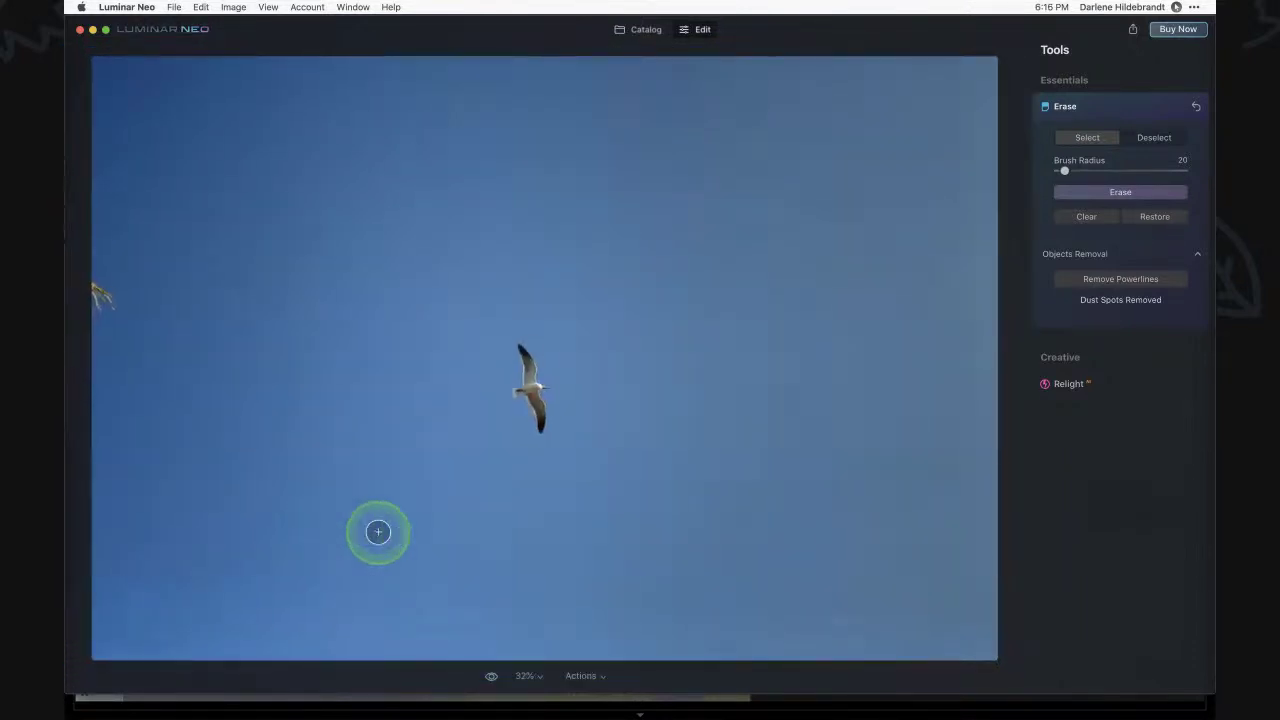
{"action": "mouse_move", "coordinate": [378, 532]}
{"action": "left_mouse_down"}
{"action": "mouse_move", "coordinate": [749, 577]}
{"action": "mouse_move", "coordinate": [854, 617]}
{"action": "mouse_move", "coordinate": [712, 602]}
{"action": "mouse_move", "coordinate": [831, 603]}
{"action": "left_mouse_up"}
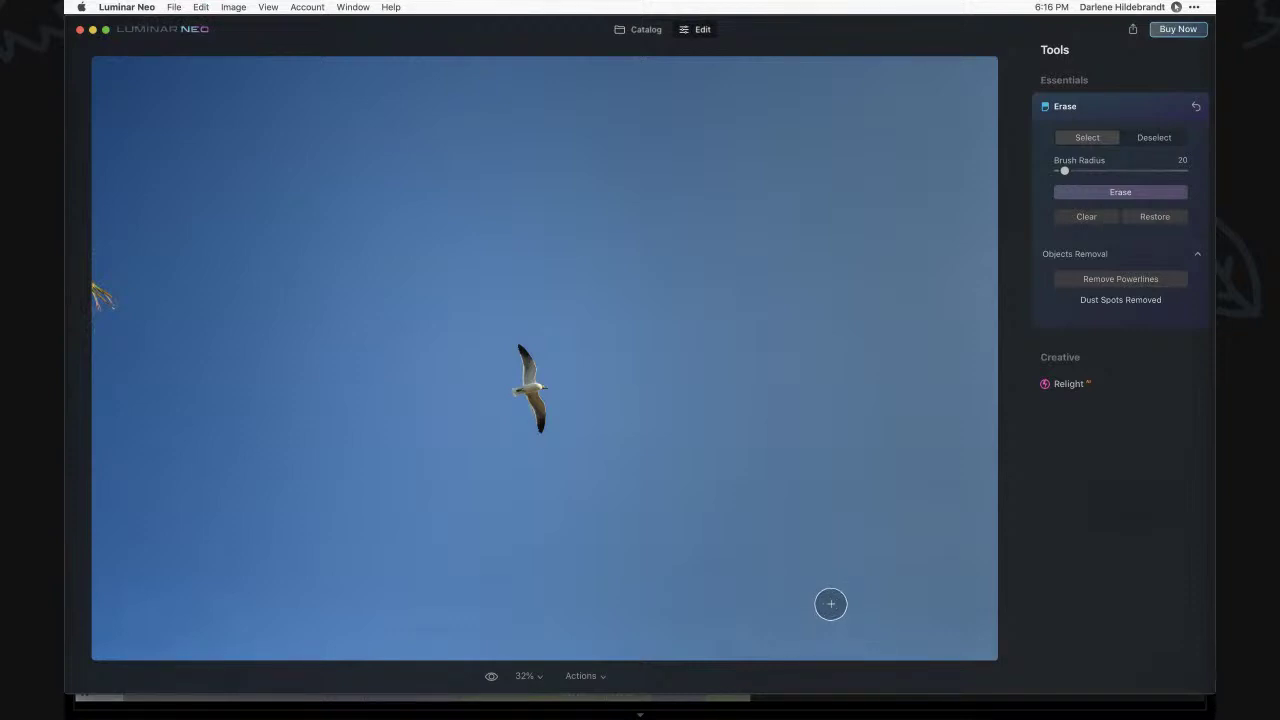
Set the Erase brush radius to 38.
{"action": "key", "text": "bracketright"}
{"action": "key", "text": "bracketright"}
{"action": "key", "text": "bracketright"}
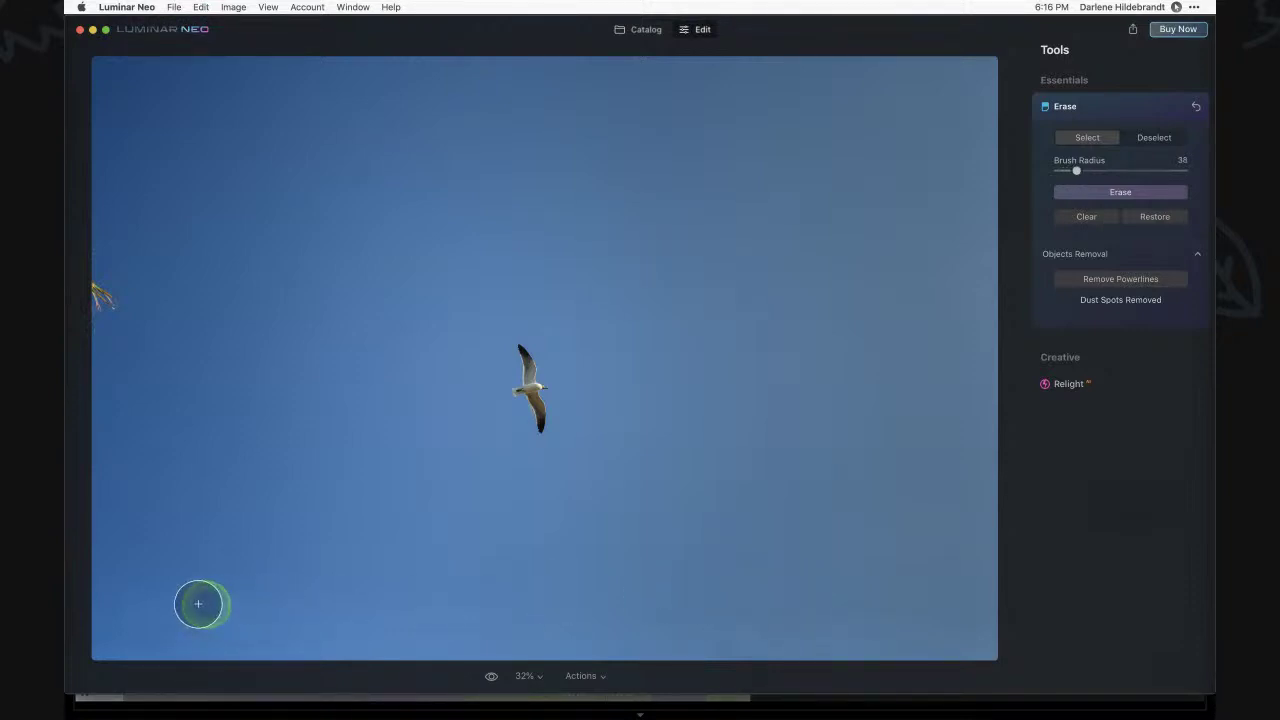
Brush over the leftover spot in the lower-left sky of the seagull photo and erase it.
{"action": "left_click_drag", "start_coordinate": [198, 604], "coordinate": [166, 603]}
{"action": "left_click", "coordinate": [1112, 194]}
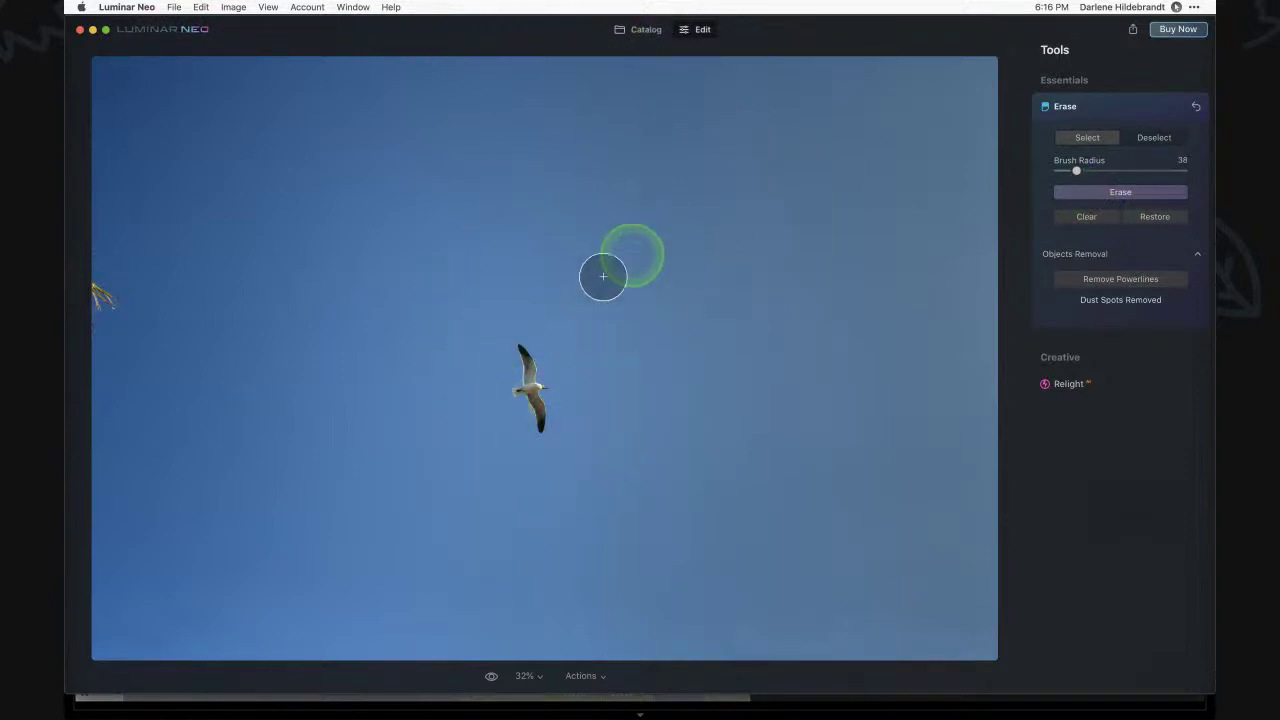
Open the wooden building photo with the red flag from the Neo demo album for editing.
{"action": "left_click", "coordinate": [636, 31]}
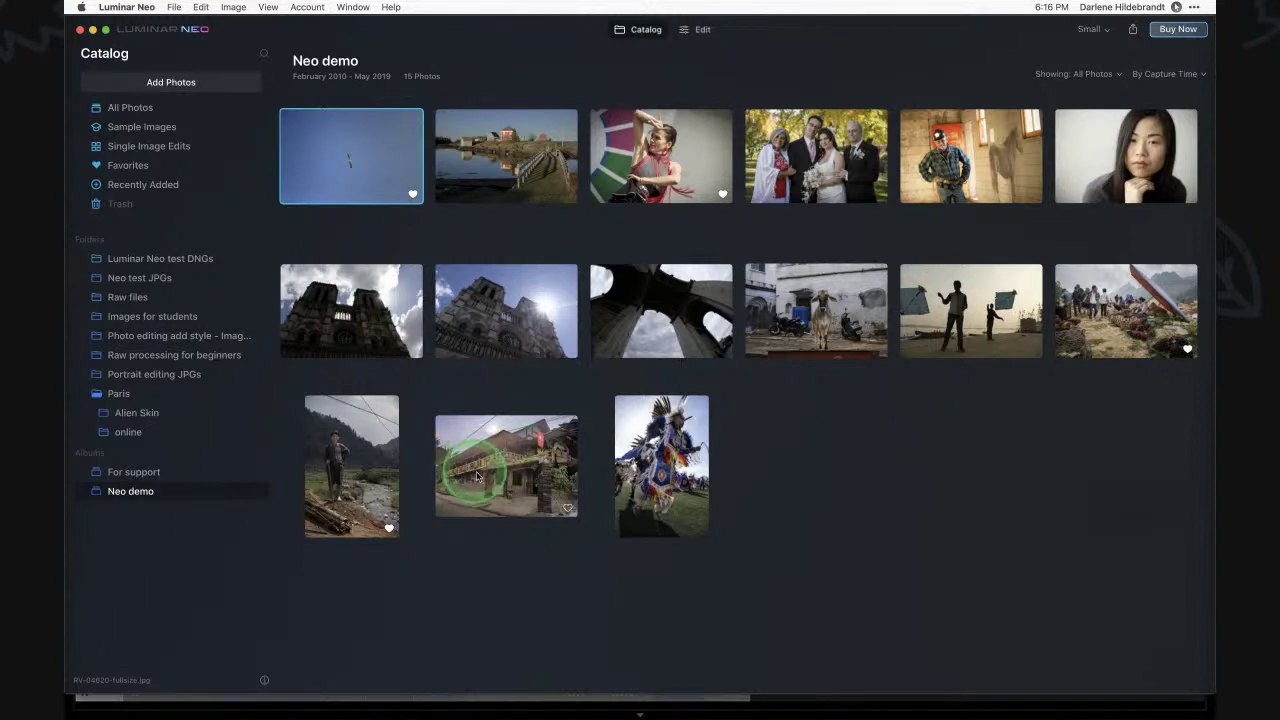
{"action": "left_click", "coordinate": [348, 470]}
{"action": "double_click", "coordinate": [348, 470]}
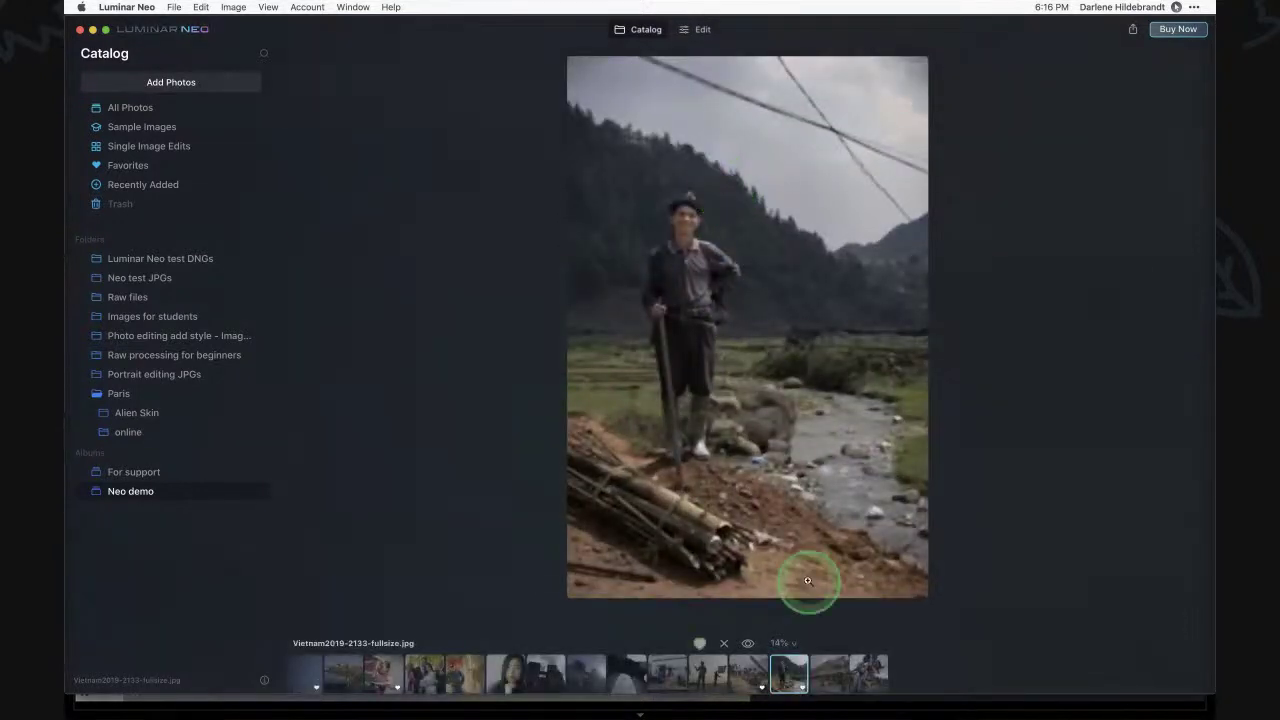
{"action": "left_click", "coordinate": [754, 669]}
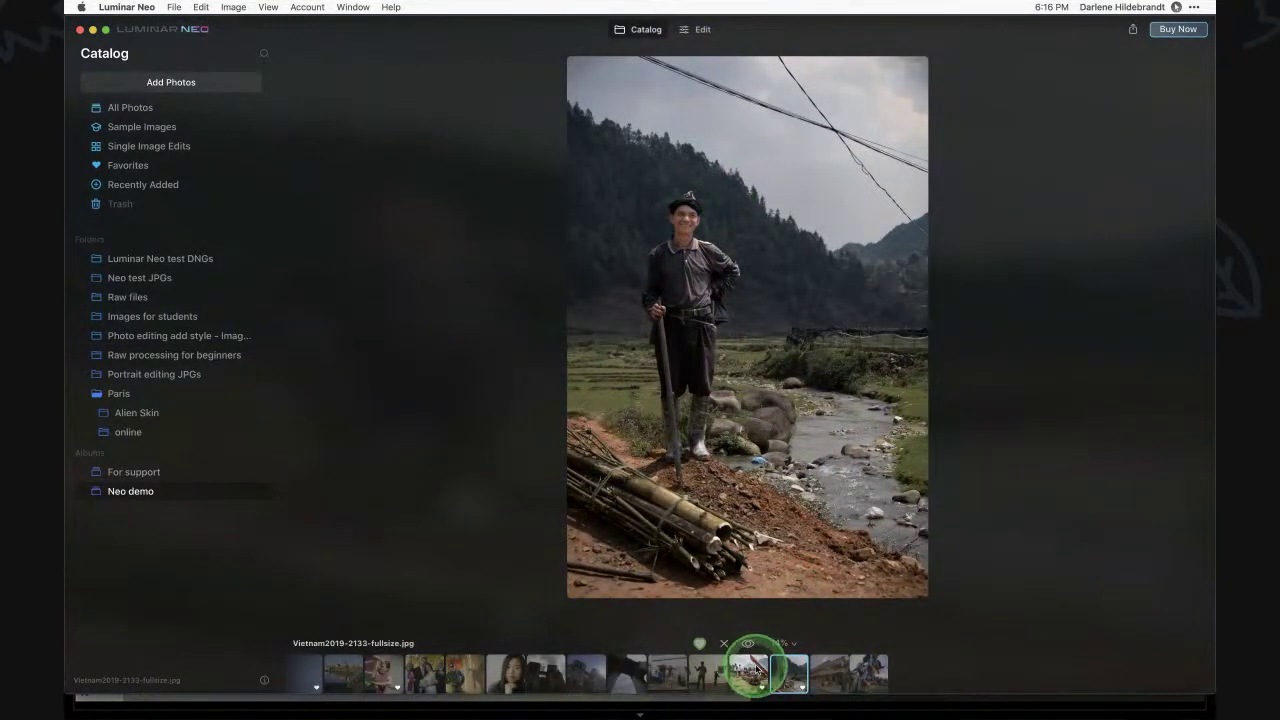
{"action": "left_click", "coordinate": [829, 672]}
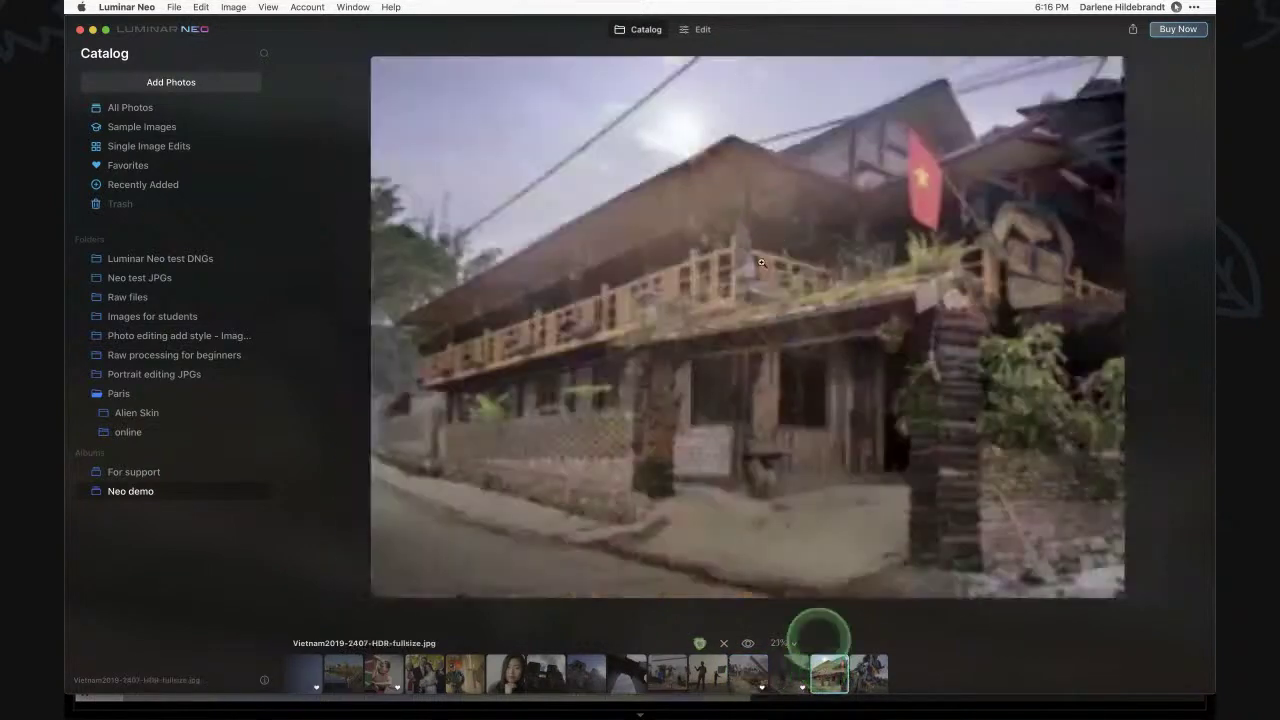
{"action": "left_click", "coordinate": [703, 31]}
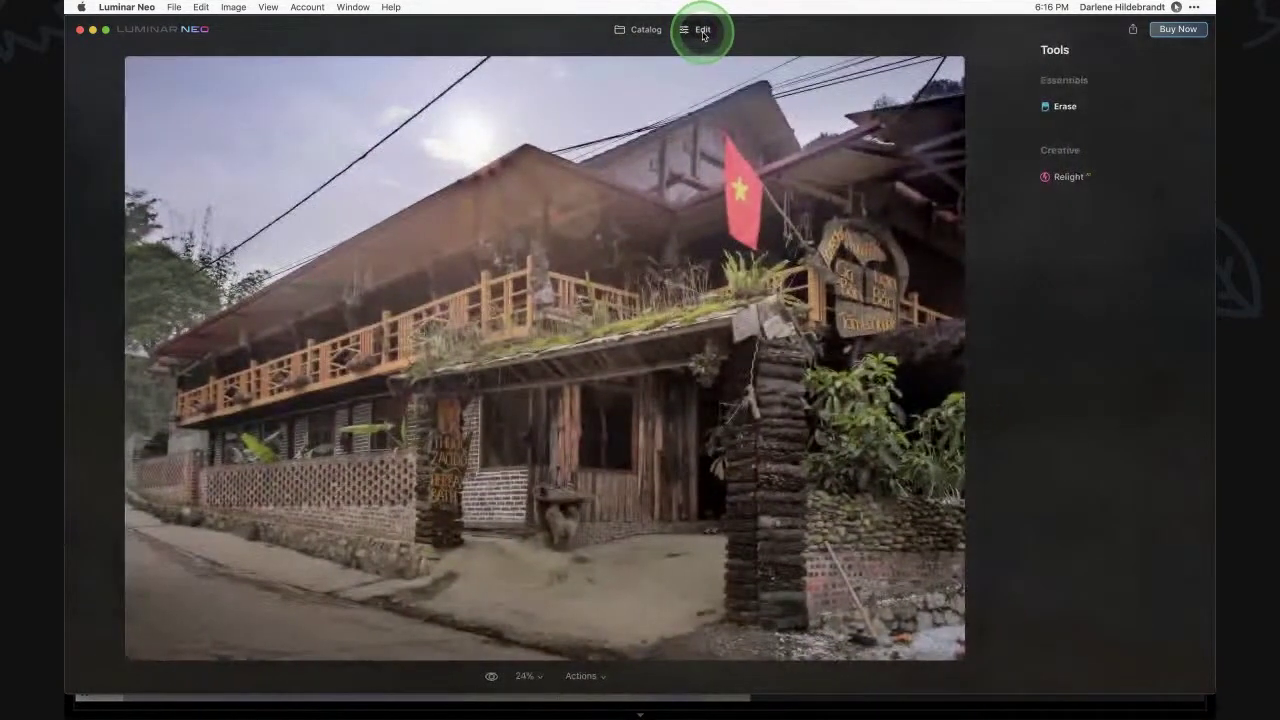
Remove the building photo's powerlines automatically with Erase and compare it with the original.
{"action": "left_click", "coordinate": [1068, 106]}
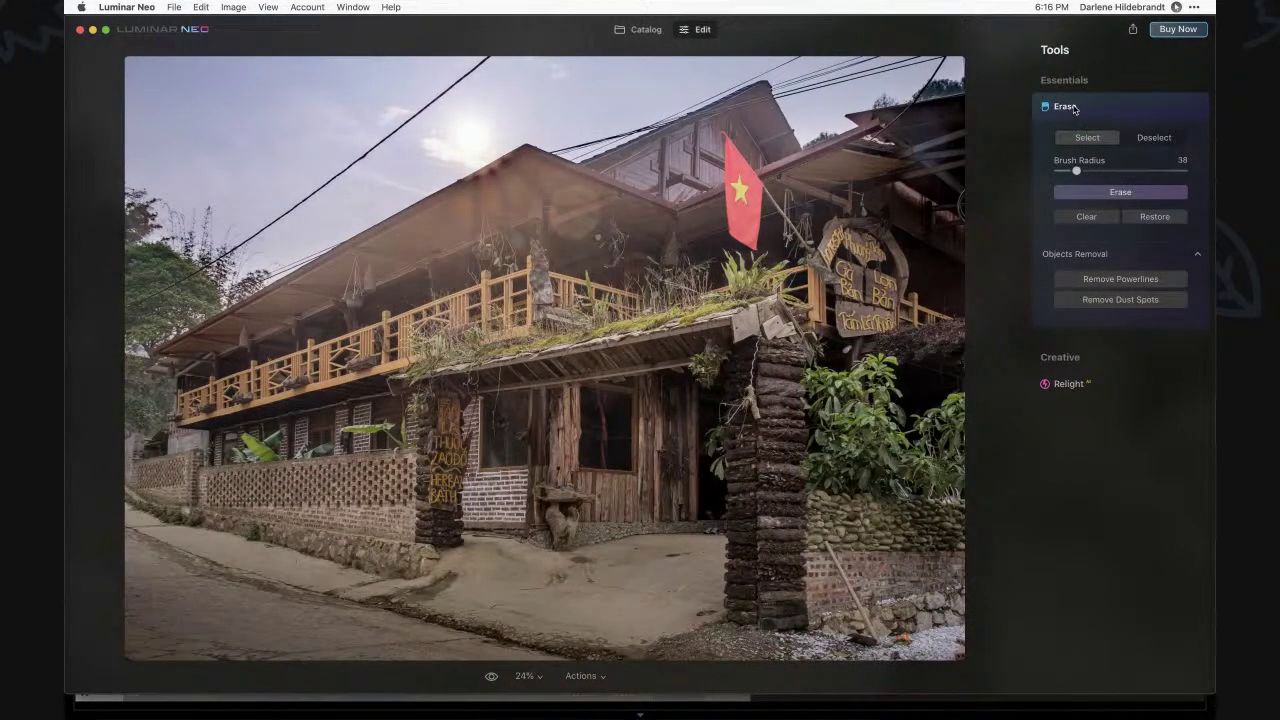
{"action": "left_click", "coordinate": [1078, 115]}
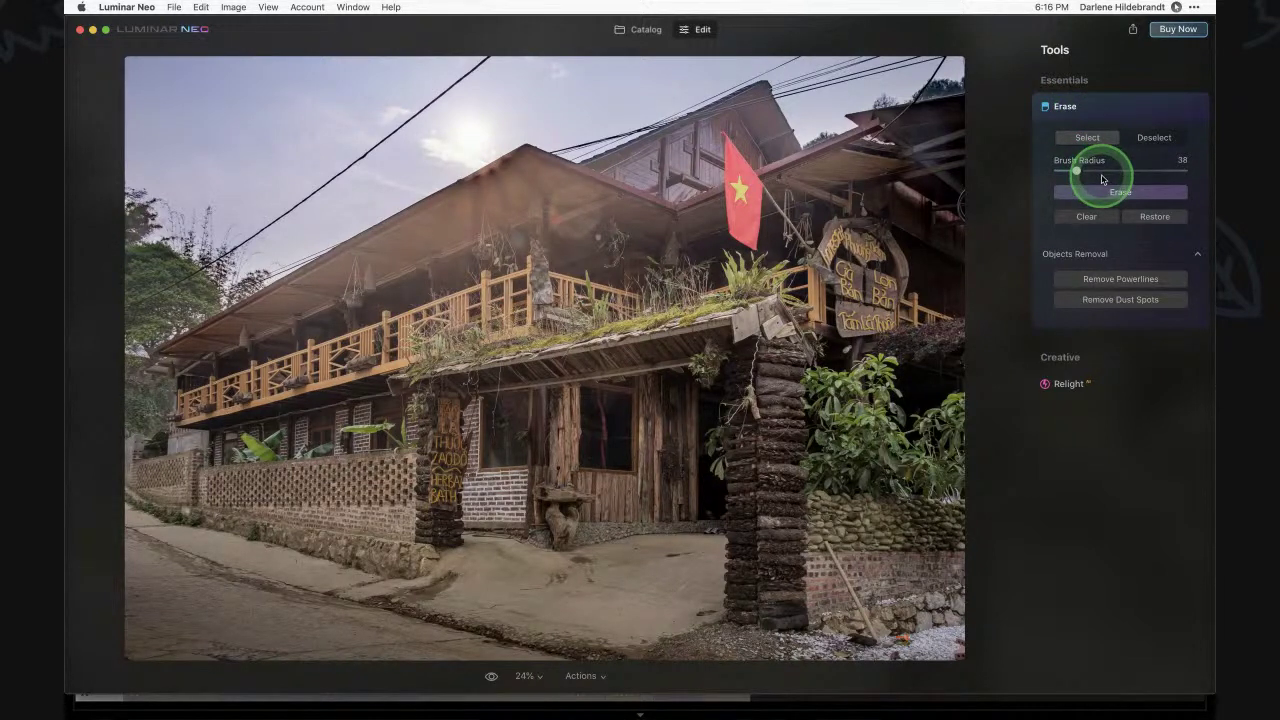
{"action": "left_click", "coordinate": [1113, 279]}
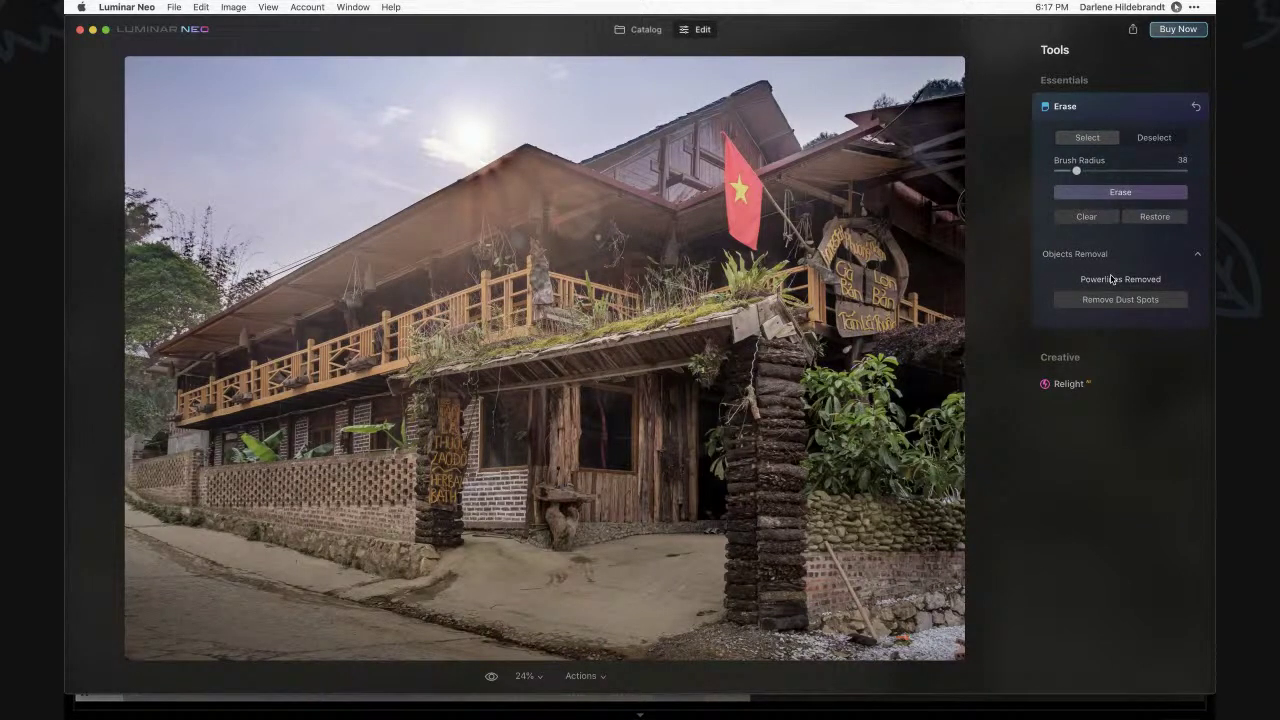
{"action": "key", "text": "backslash"}
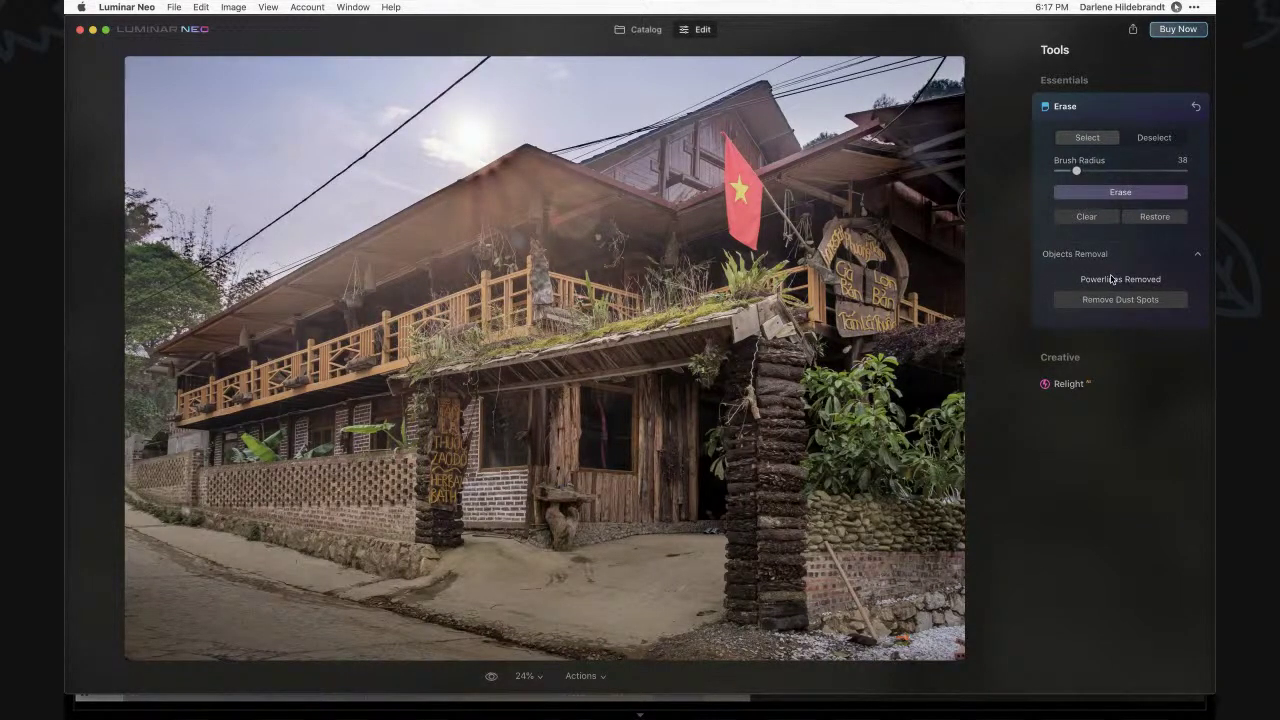
{"action": "key", "text": "backslash"}
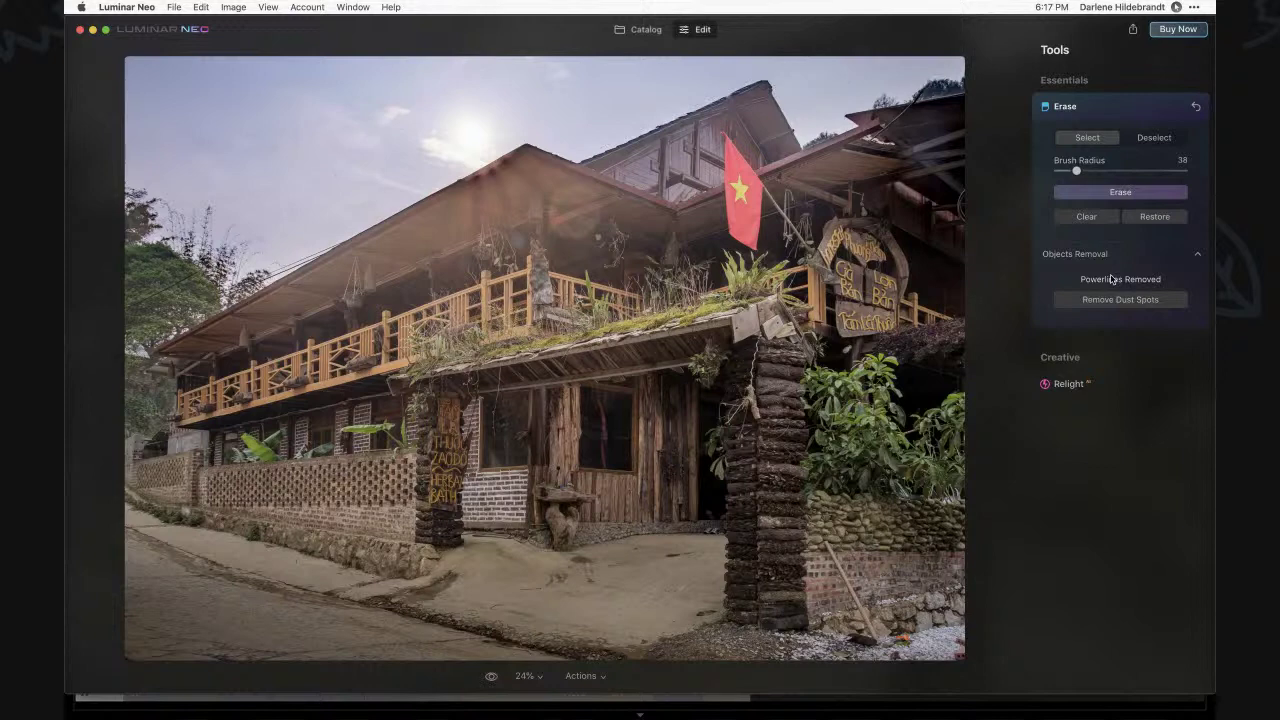
Erase the leftover wire against the sky above the right-hand roof, using a brush radius of 14 at 50% zoom.
{"action": "left_click", "coordinate": [524, 676]}
{"action": "left_click", "coordinate": [532, 598]}
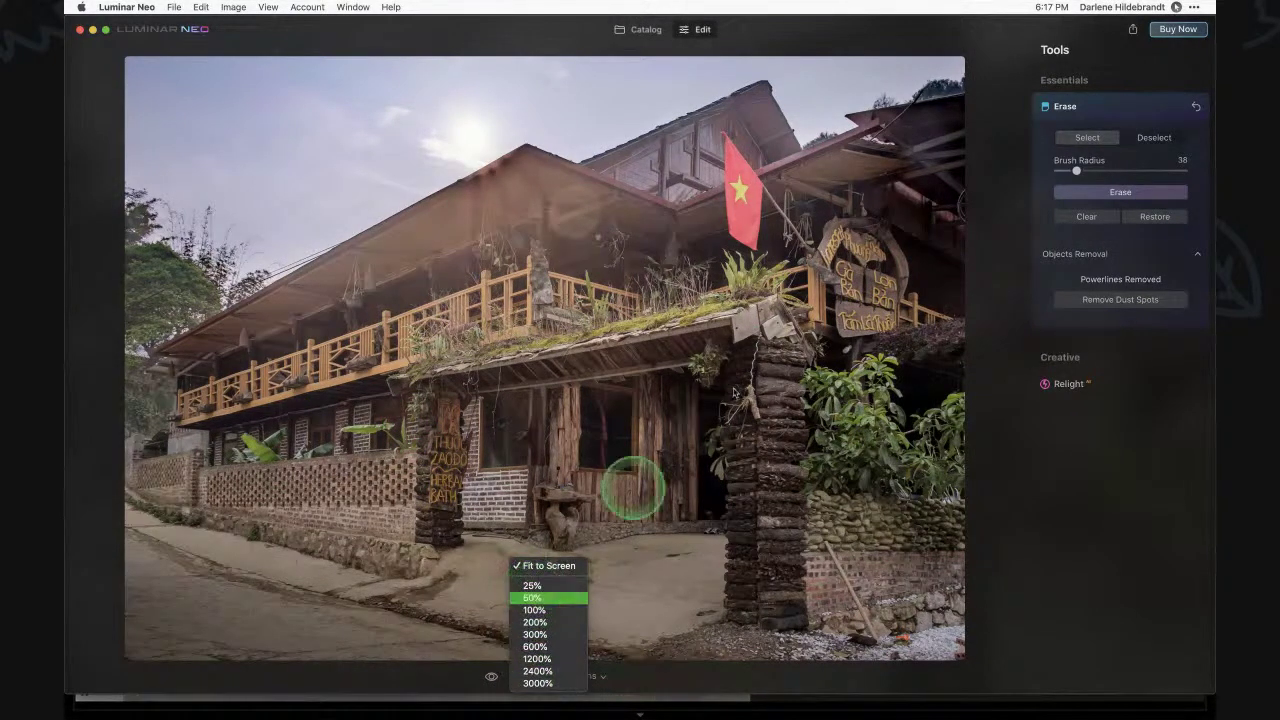
{"action": "scroll", "coordinate": [755, 343], "scroll_direction": "up", "scroll_amount": 5}
{"action": "scroll", "coordinate": [754, 337], "scroll_direction": "right", "scroll_amount": 6}
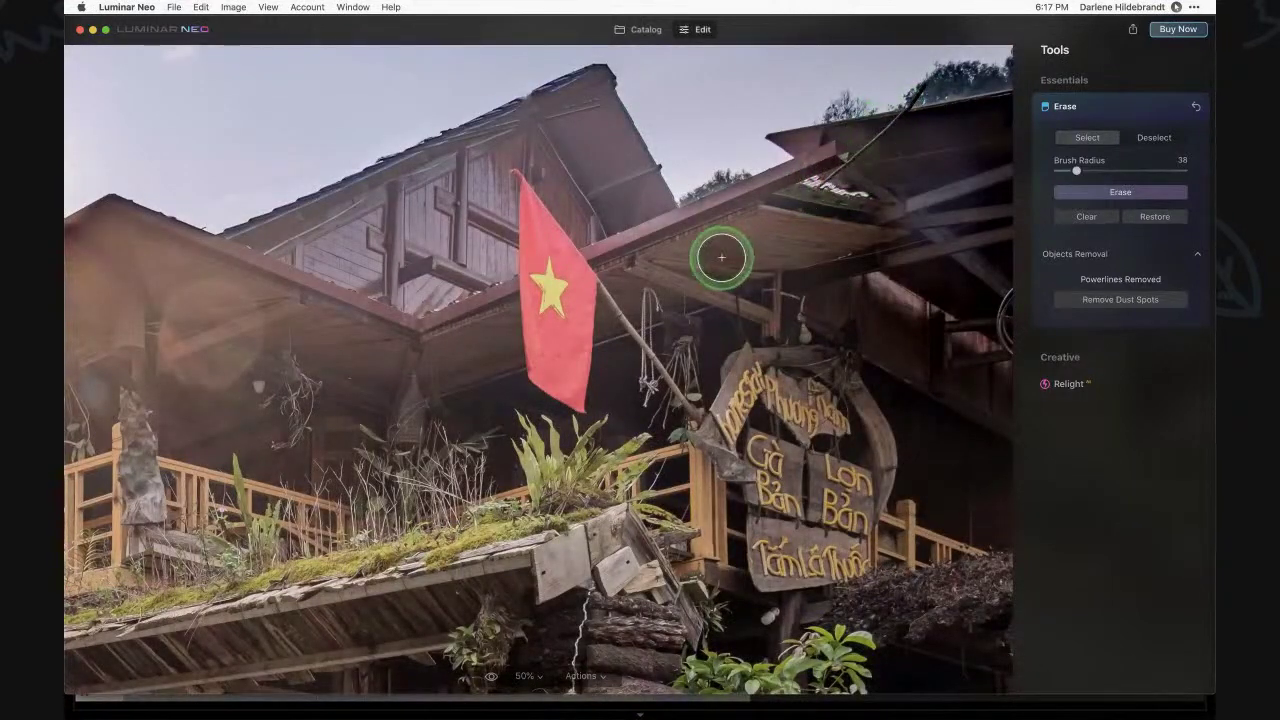
{"action": "key", "text": "bracketleft"}
{"action": "key", "text": "bracketleft"}
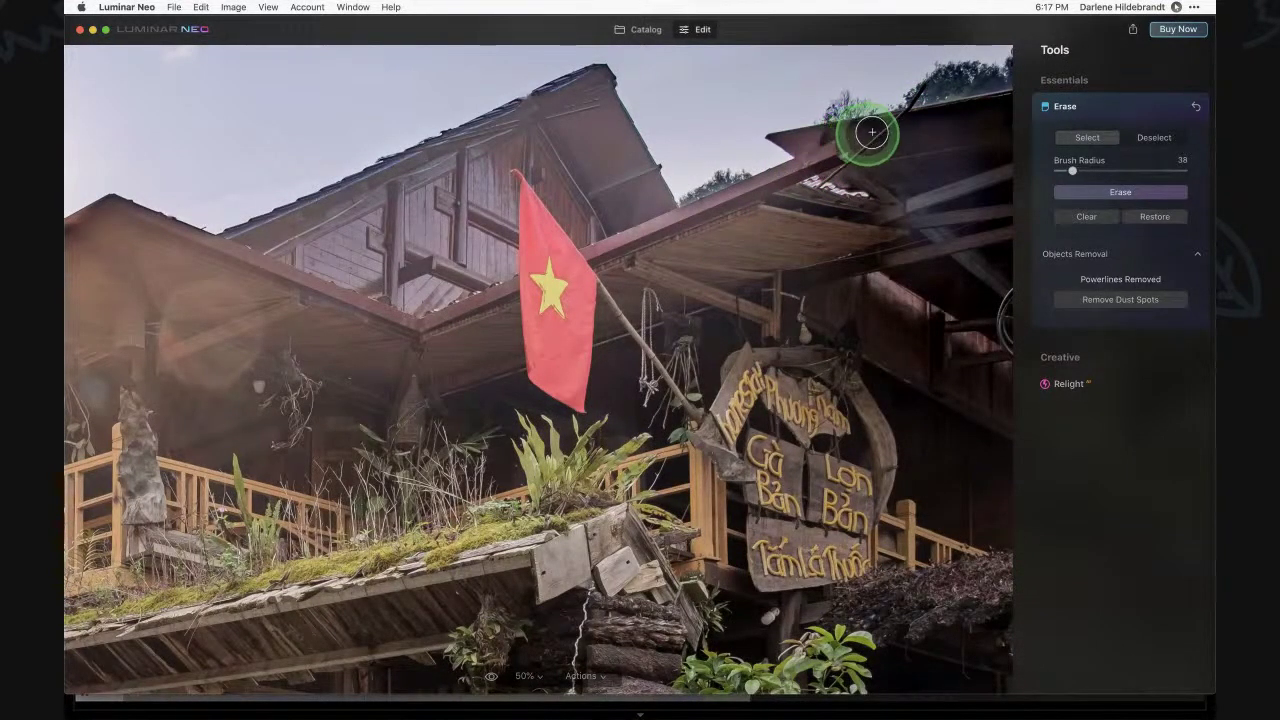
{"action": "key", "text": "bracketleft"}
{"action": "key", "text": "bracketleft"}
{"action": "key", "text": "bracketleft"}
{"action": "key", "text": "bracketleft"}
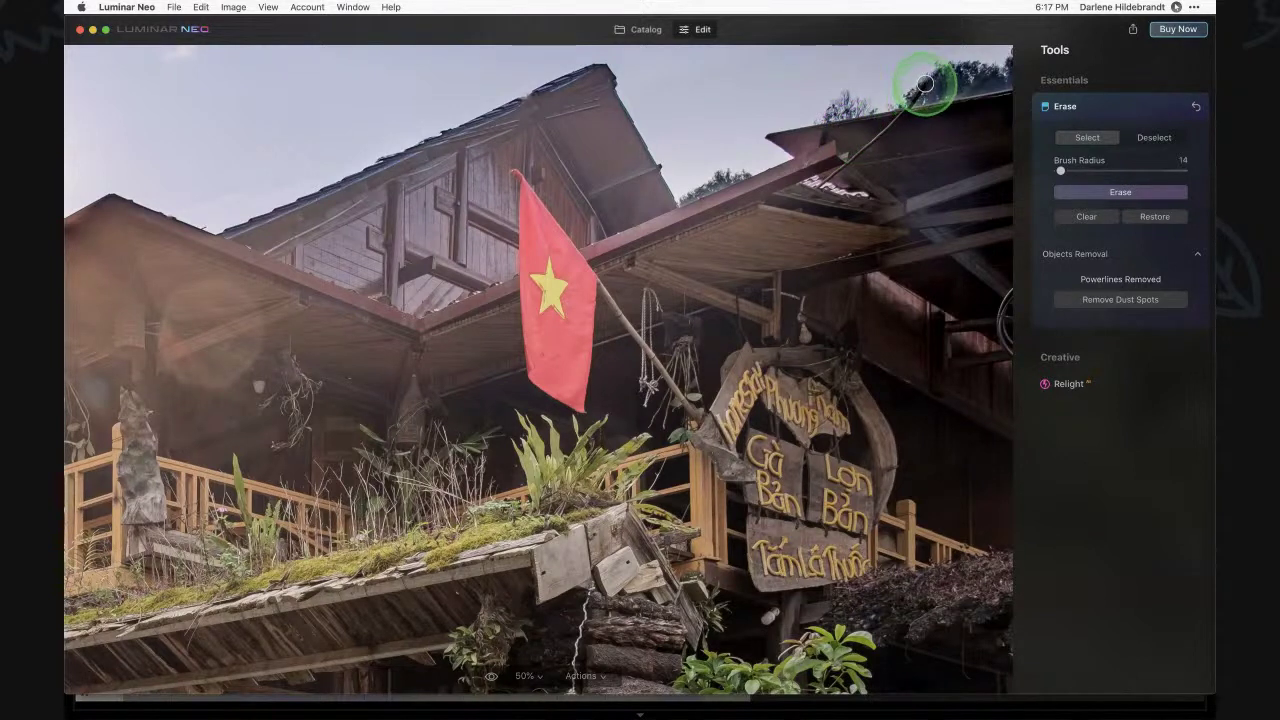
{"action": "left_click_drag", "start_coordinate": [928, 81], "coordinate": [902, 108]}
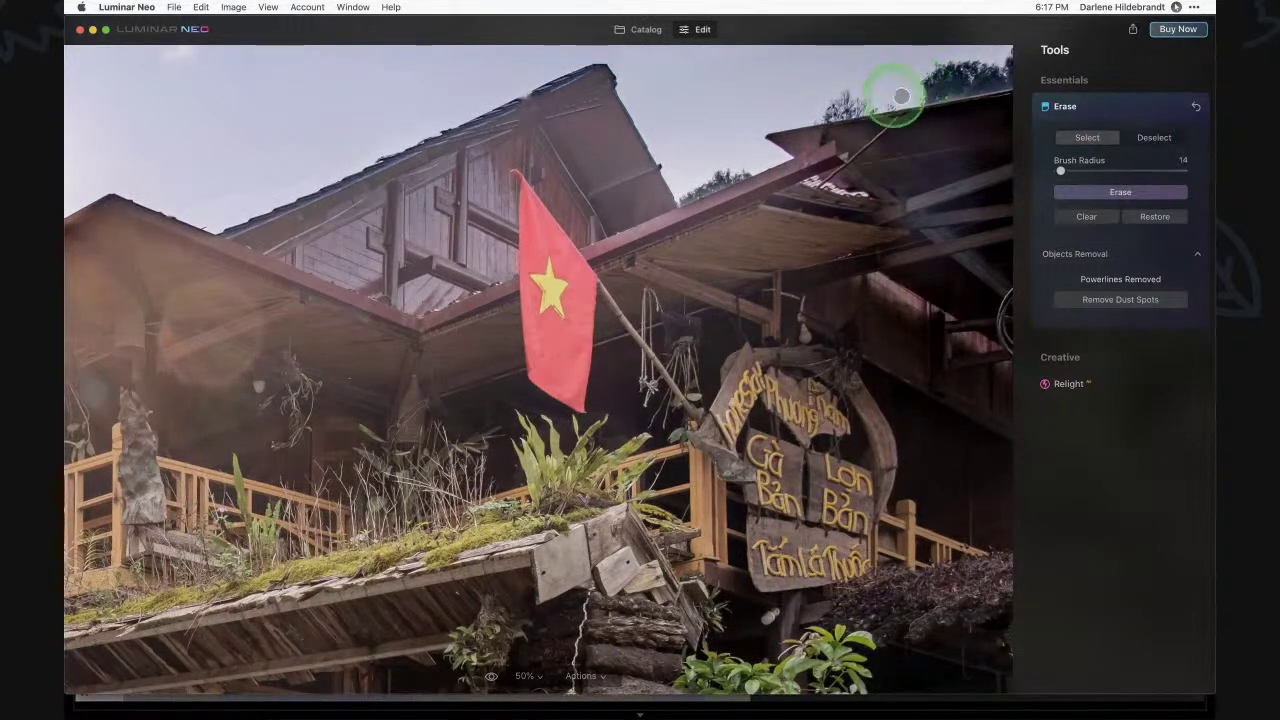
{"action": "left_click_drag", "start_coordinate": [918, 81], "coordinate": [905, 103]}
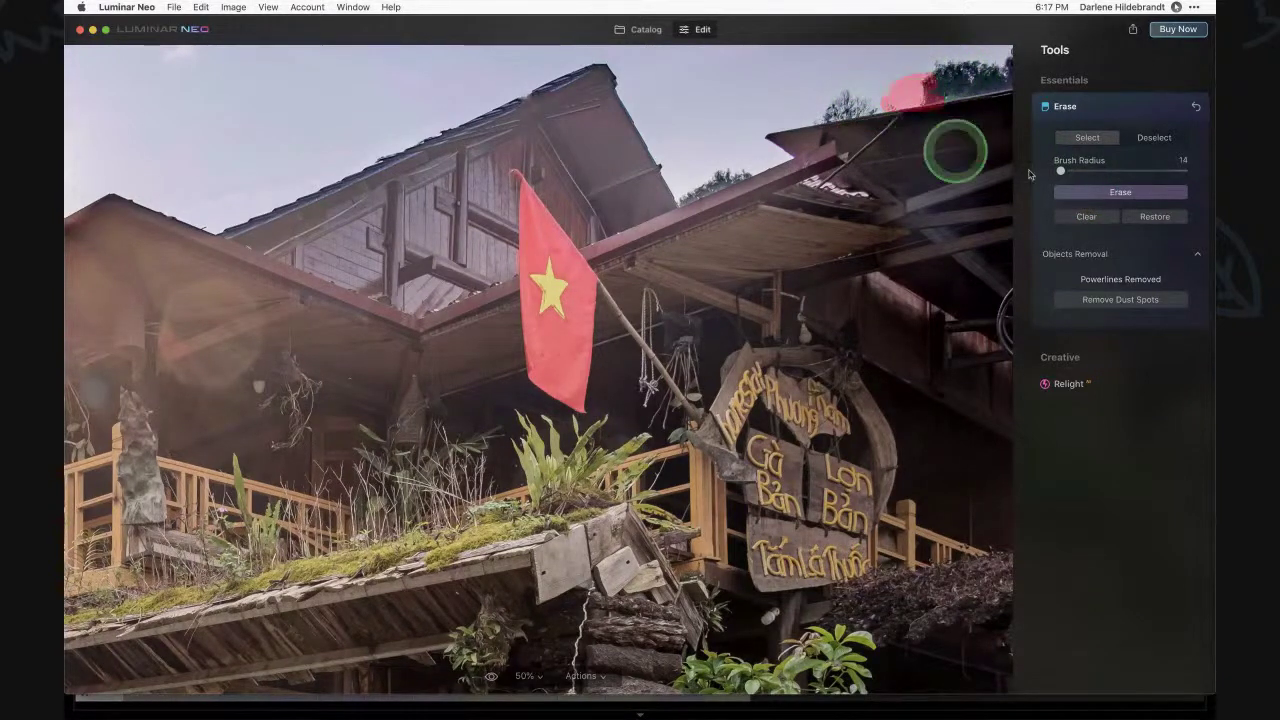
{"action": "left_click", "coordinate": [1099, 193]}
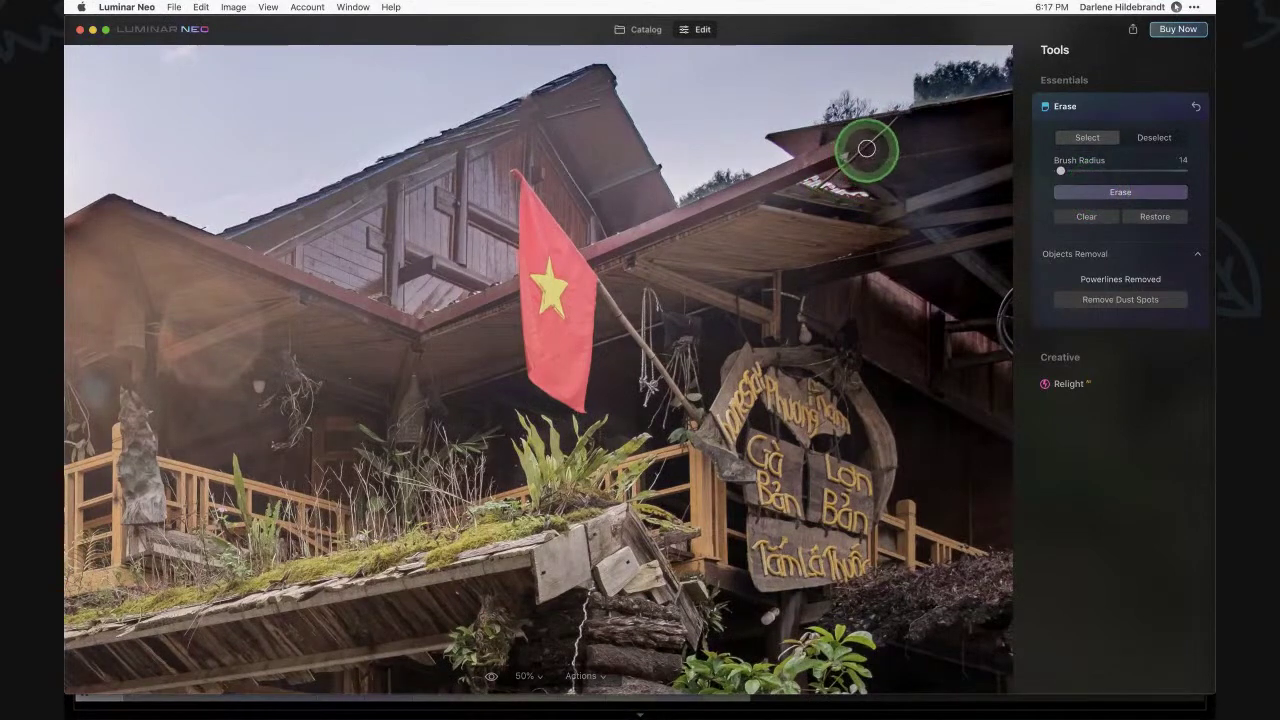
Erase the remaining piece of wire crossing the corner of the right-hand roof and return to the full view.
{"action": "left_click_drag", "start_coordinate": [895, 121], "coordinate": [820, 186]}
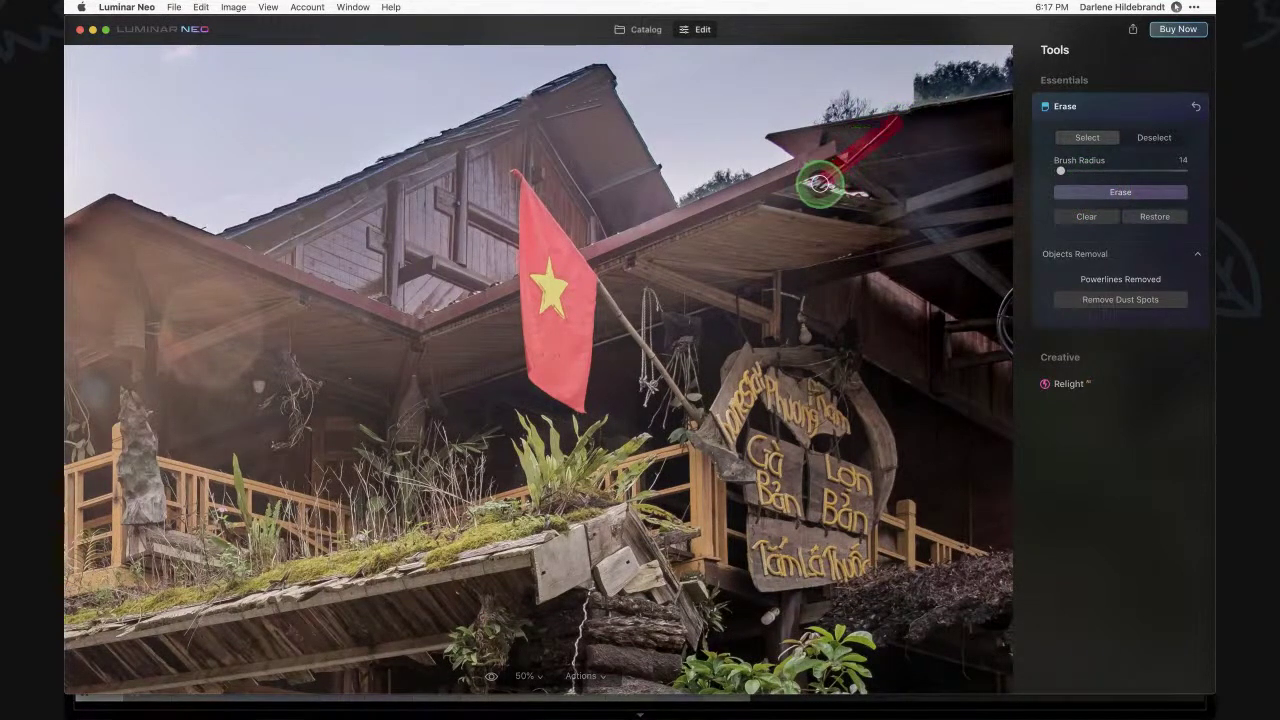
{"action": "left_click", "coordinate": [1089, 192]}
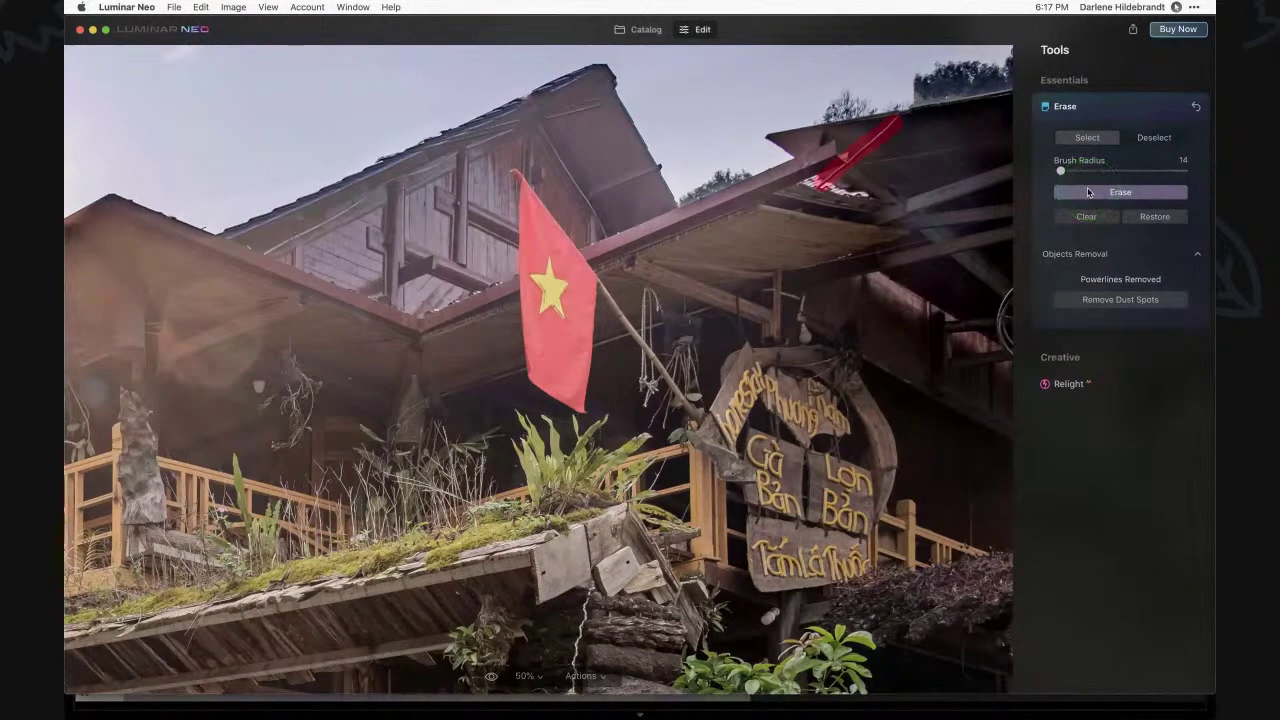
{"action": "left_click", "coordinate": [785, 211]}
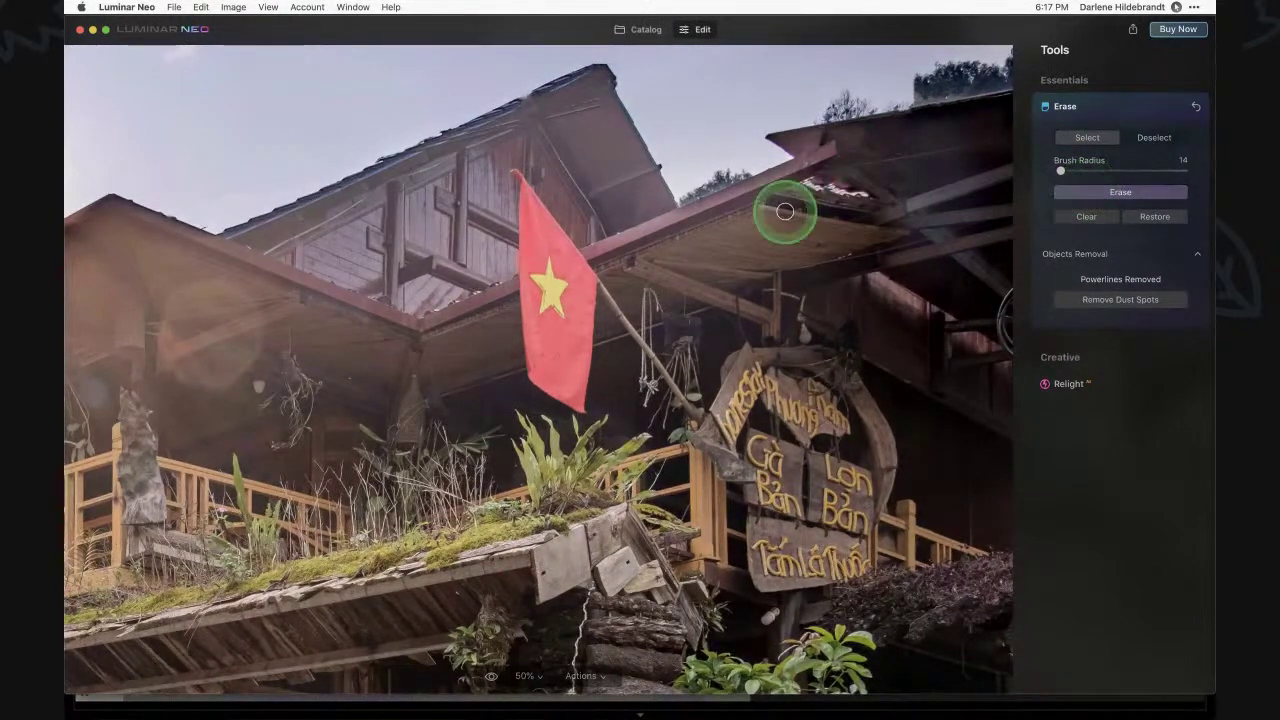
{"action": "key", "text": "super+0"}
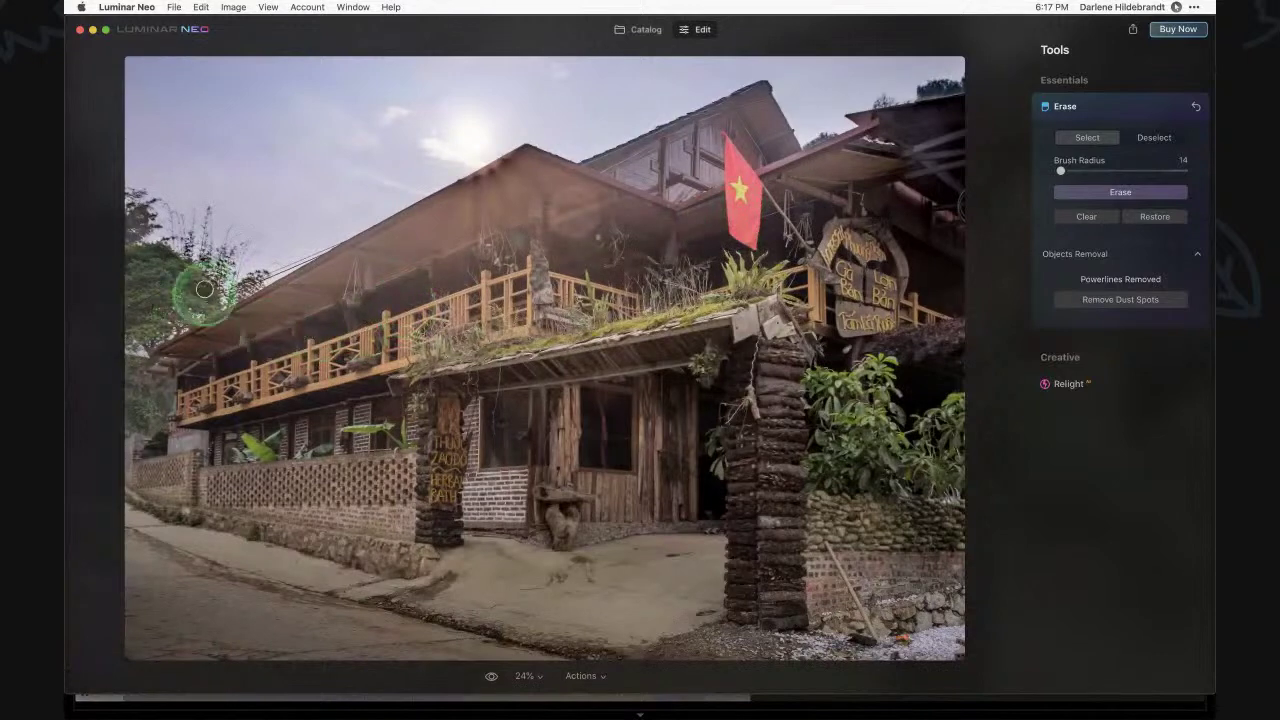
Erase the powerline remnant across the green tree at the photo's left edge, working at 50% zoom.
{"action": "left_click", "coordinate": [525, 676]}
{"action": "left_click", "coordinate": [540, 597]}
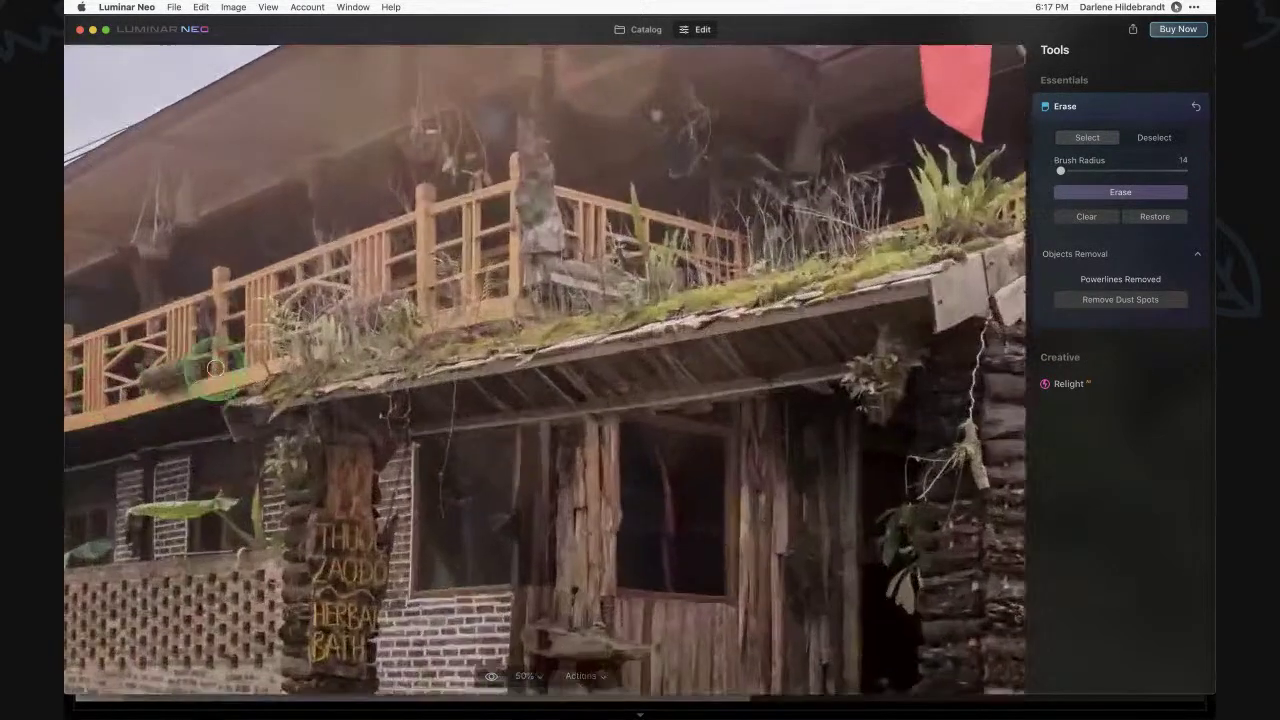
{"action": "scroll", "coordinate": [215, 368], "scroll_direction": "left", "scroll_amount": 5}
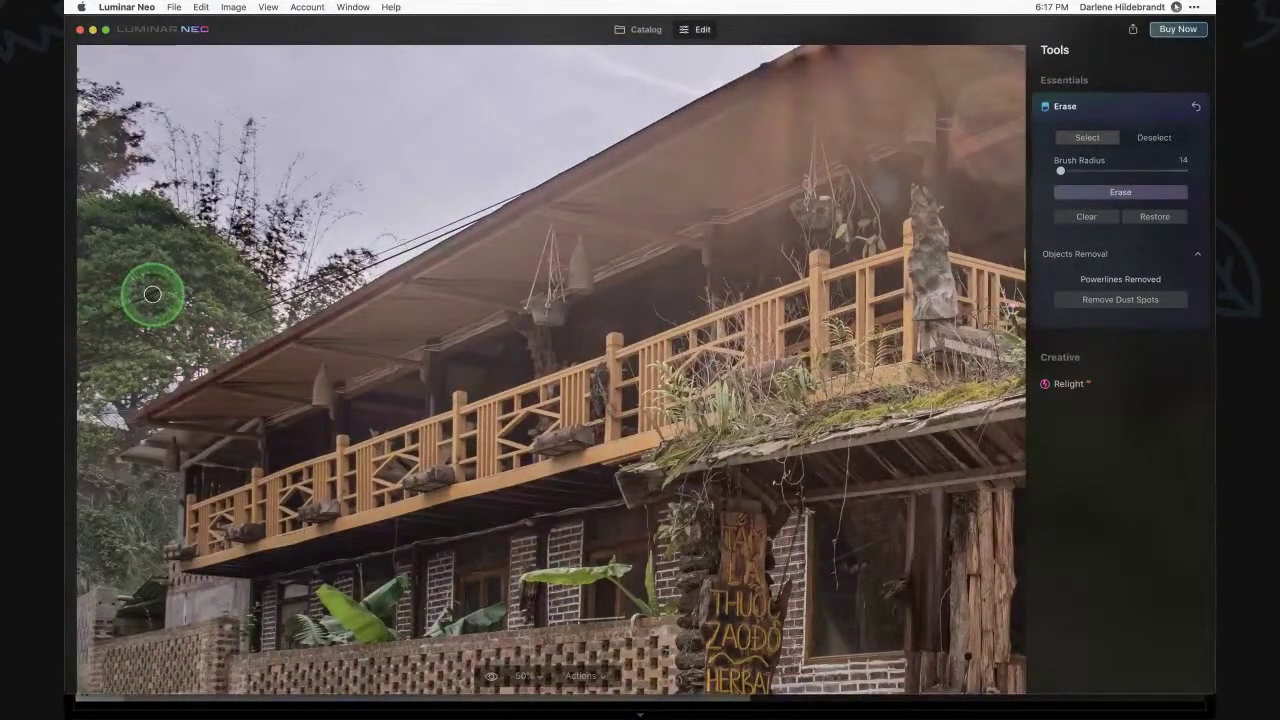
{"action": "left_click_drag", "start_coordinate": [152, 294], "coordinate": [80, 328]}
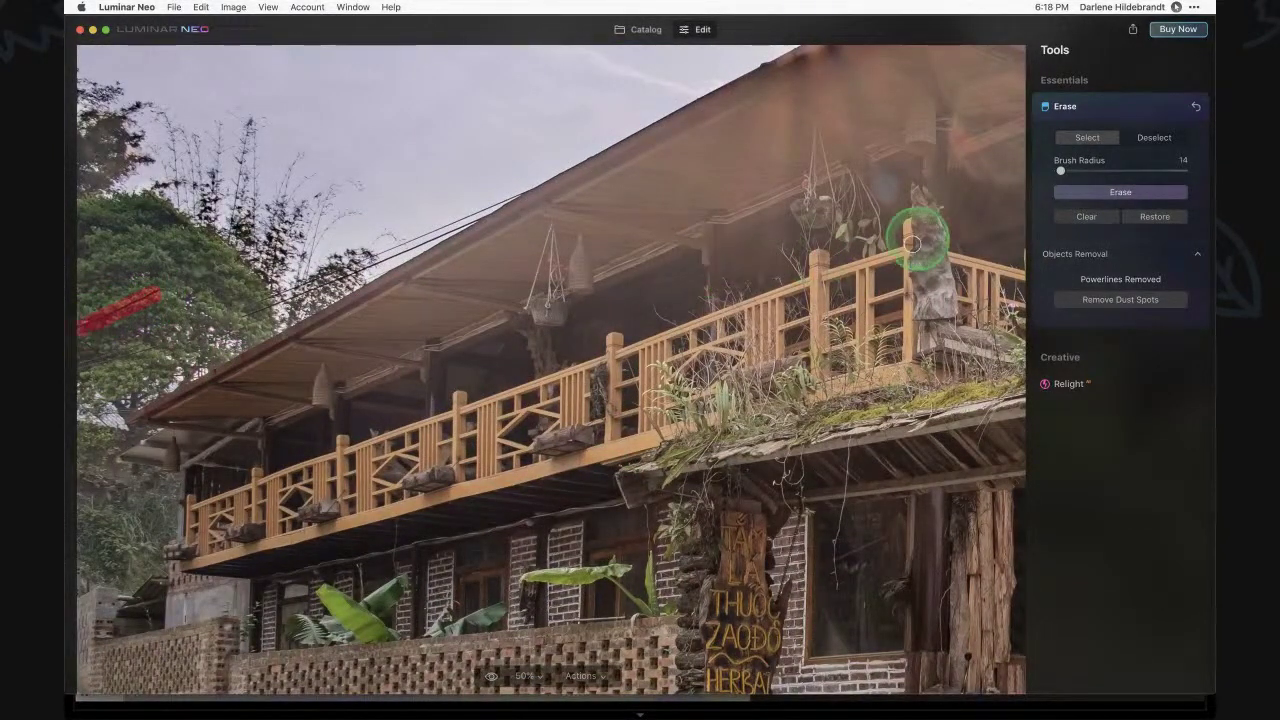
{"action": "left_click", "coordinate": [1118, 195]}
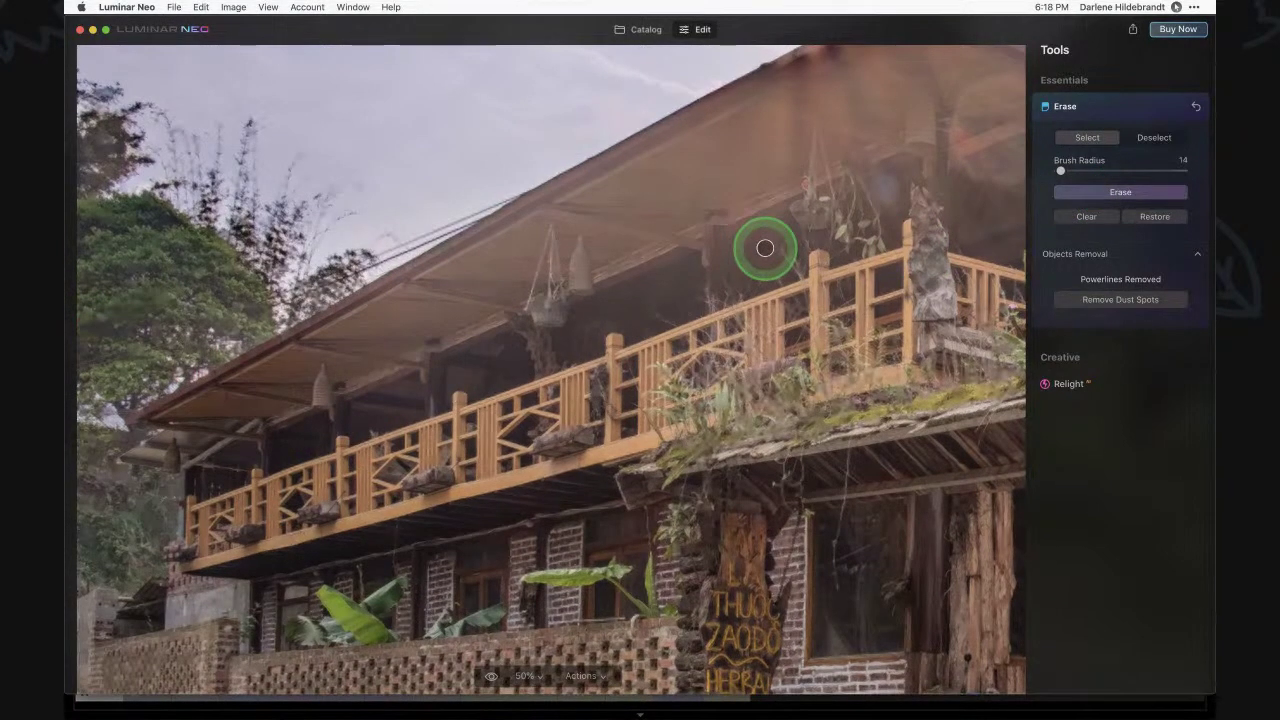
Compare the whole building photo before and after the powerline removal.
{"action": "key", "text": "super+0"}
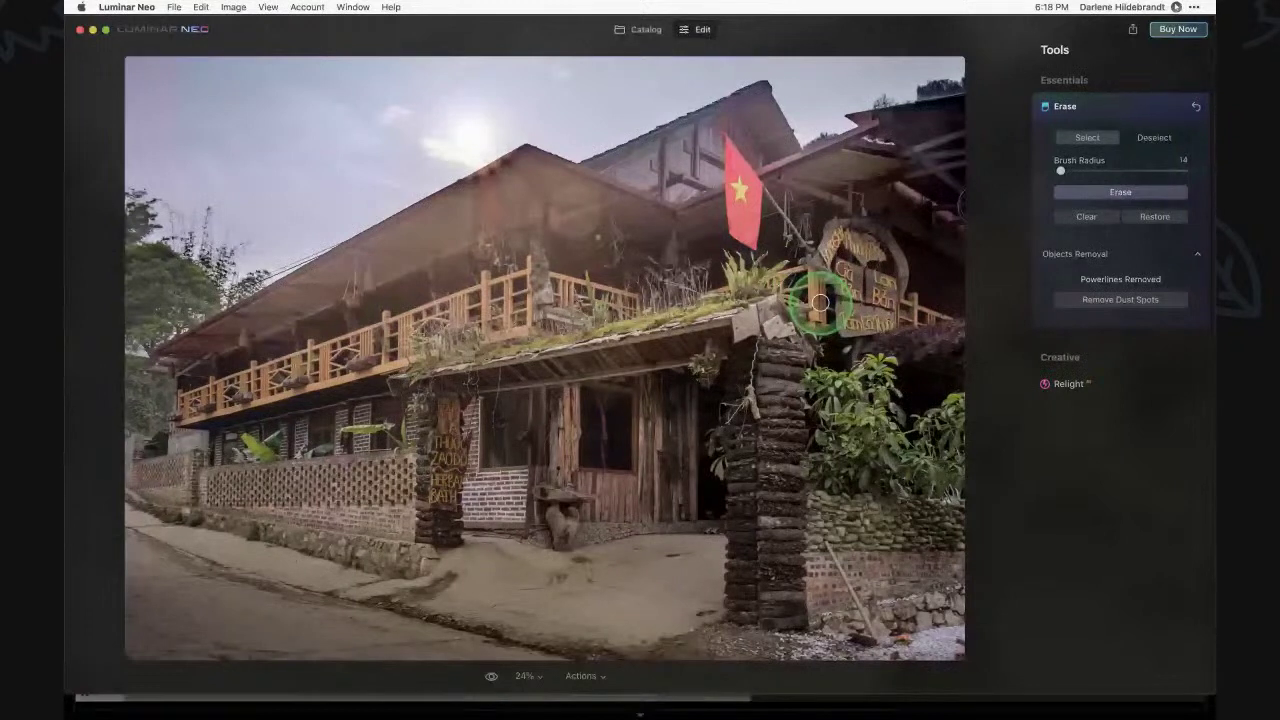
{"action": "key", "text": "backslash"}
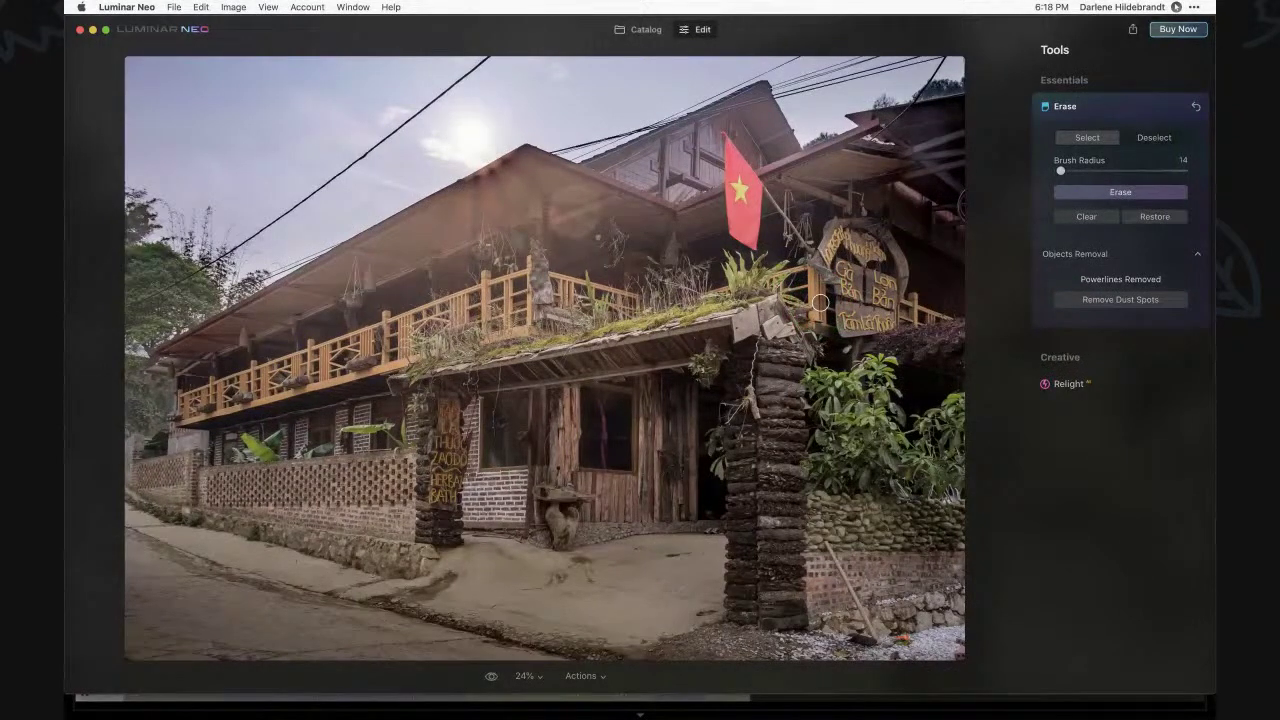
{"action": "key", "text": "backslash"}
{"action": "key", "text": "backslash"}
{"action": "key", "text": "backslash"}
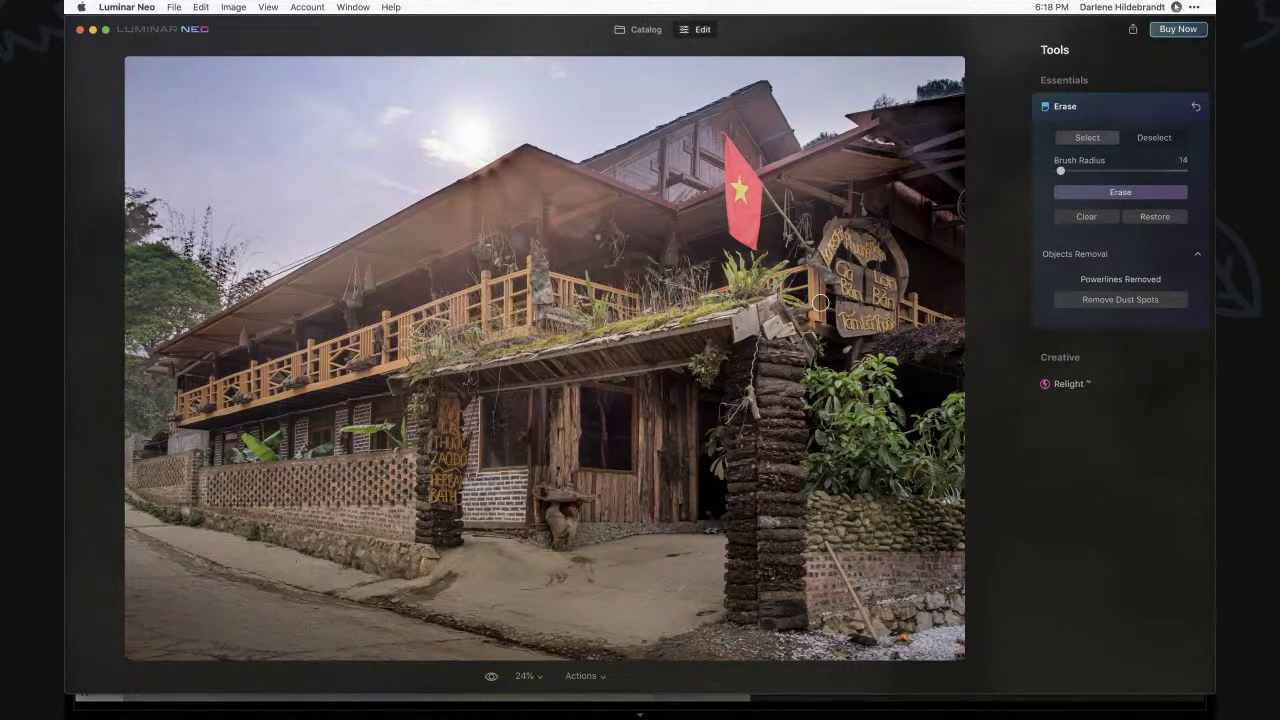
Open the photo of the man in the miner's helmet from the Neo demo album for editing.
{"action": "left_click", "coordinate": [646, 30]}
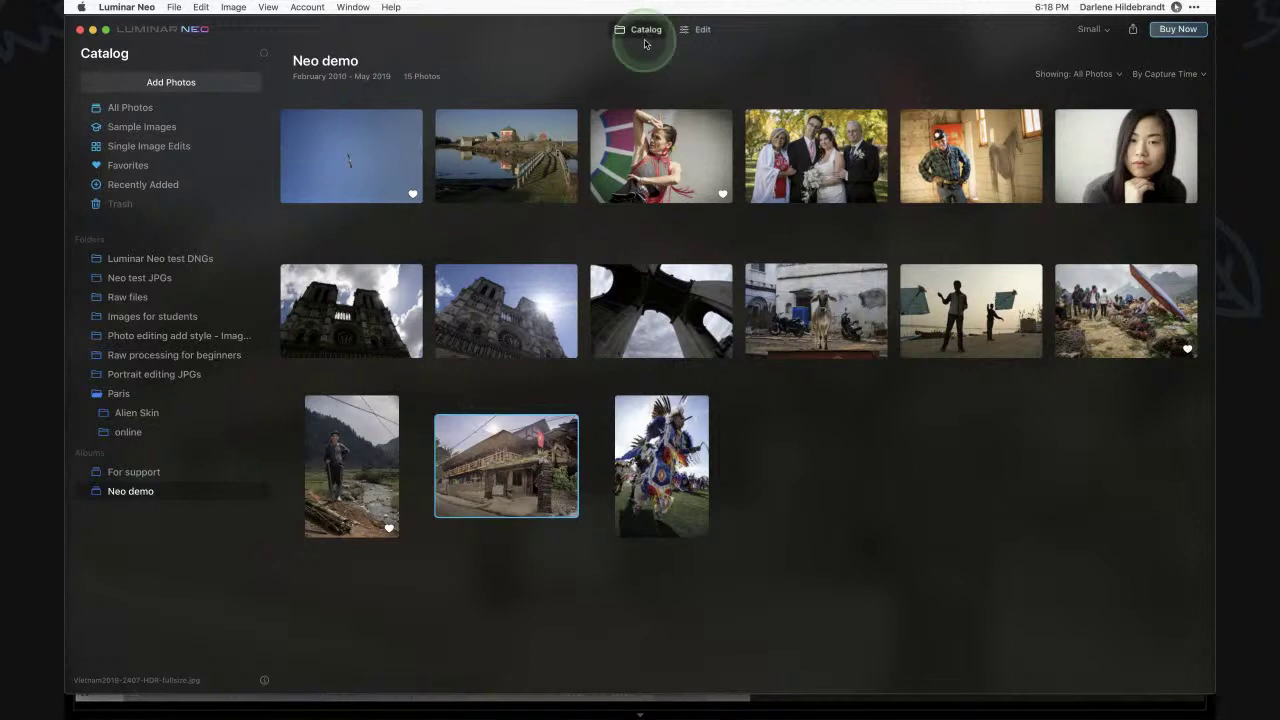
{"action": "left_click", "coordinate": [960, 175]}
{"action": "left_click", "coordinate": [698, 30]}
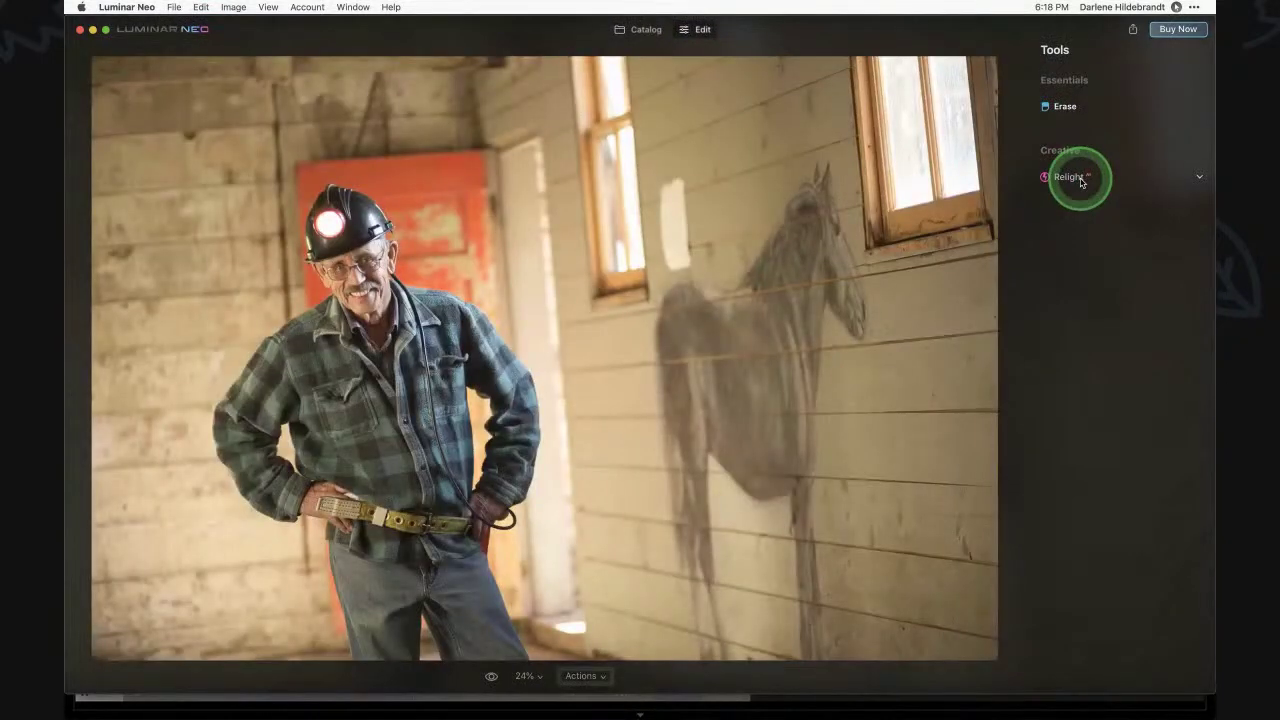
Relight the miner photo with Brightness Near at 100, Brightness Far at -100 and Depth at 16.
{"action": "left_click", "coordinate": [1080, 180]}
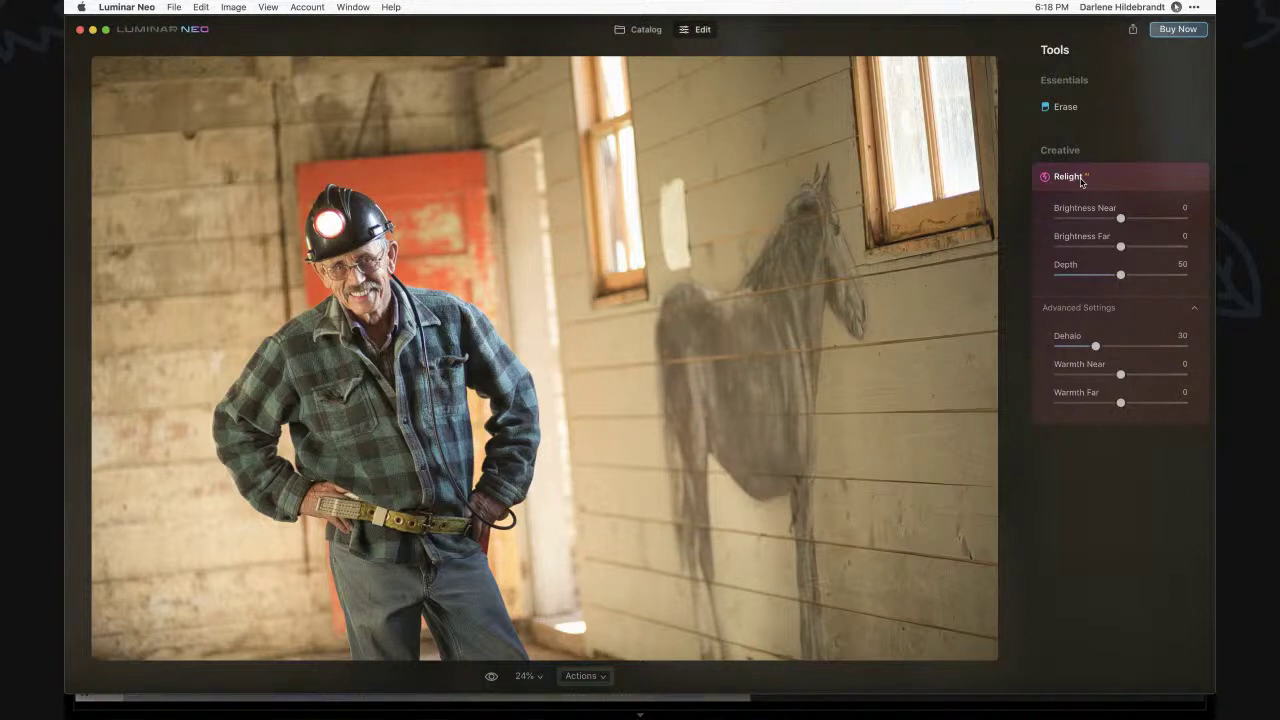
{"action": "left_click_drag", "start_coordinate": [1081, 182], "coordinate": [1077, 247]}
{"action": "left_click", "coordinate": [1121, 247]}
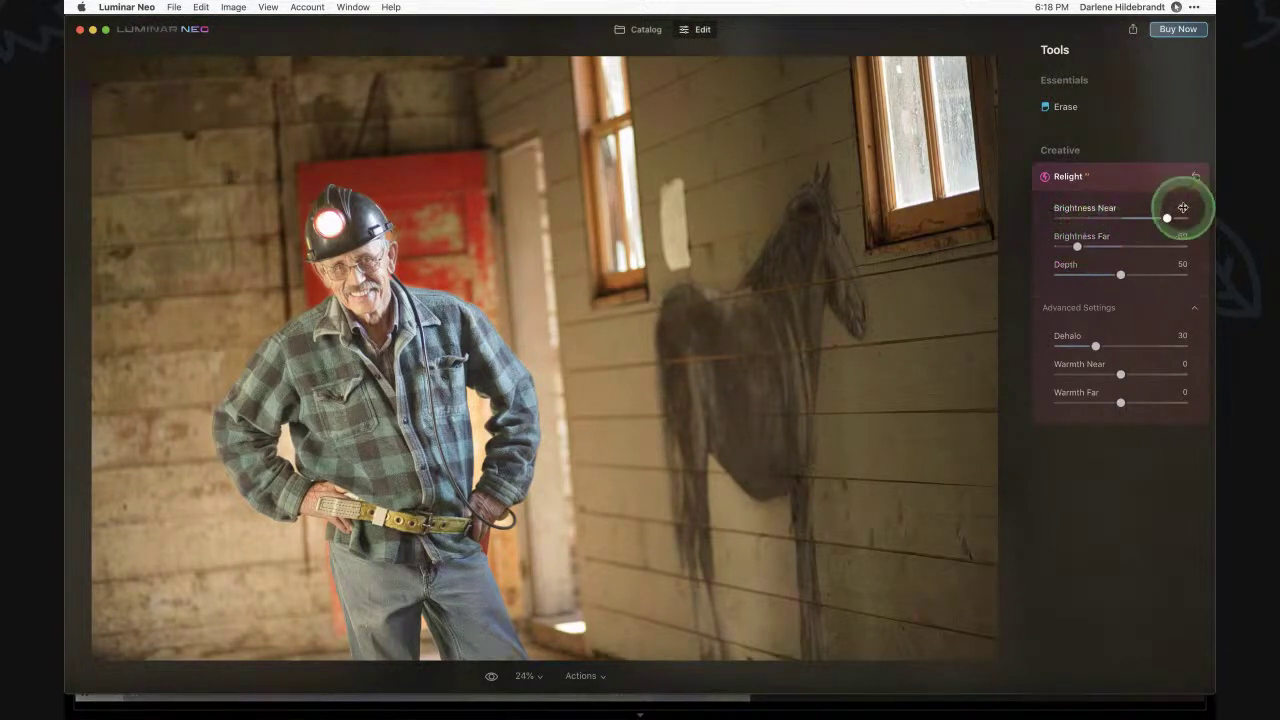
{"action": "left_click_drag", "start_coordinate": [1166, 218], "coordinate": [1185, 218]}
{"action": "left_click_drag", "start_coordinate": [1087, 248], "coordinate": [1014, 237]}
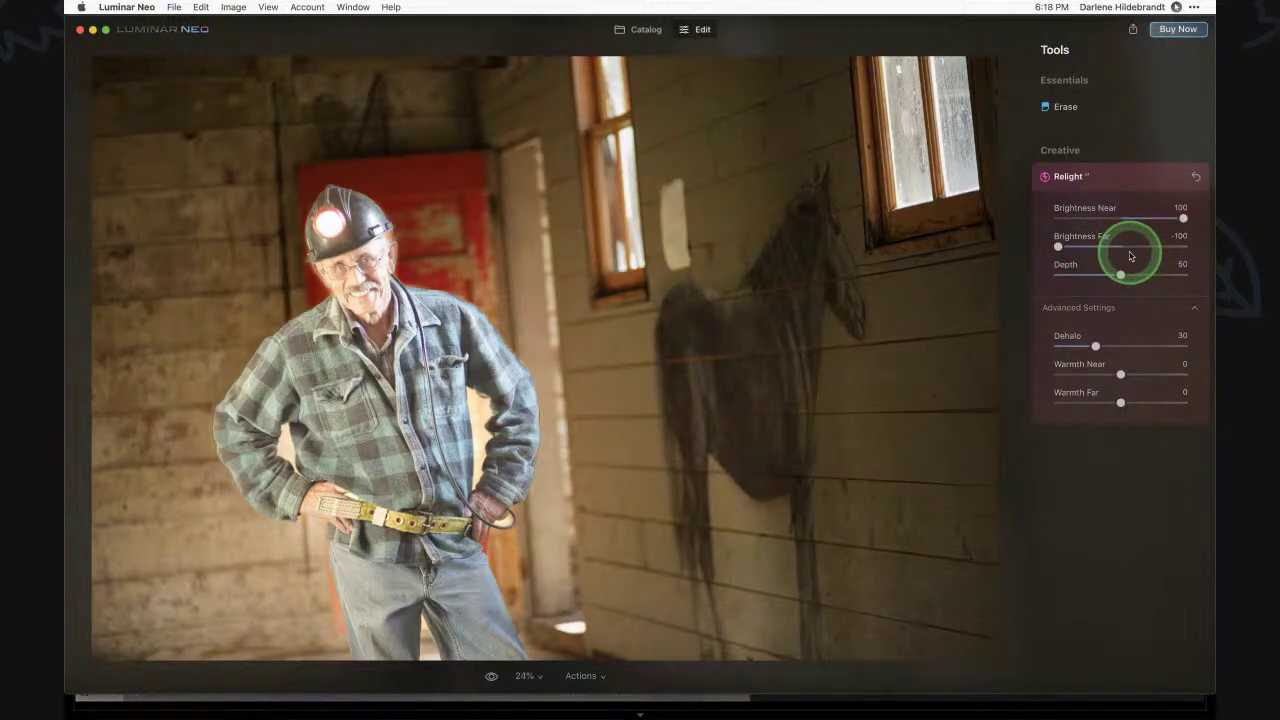
{"action": "left_click_drag", "start_coordinate": [1124, 273], "coordinate": [1076, 273]}
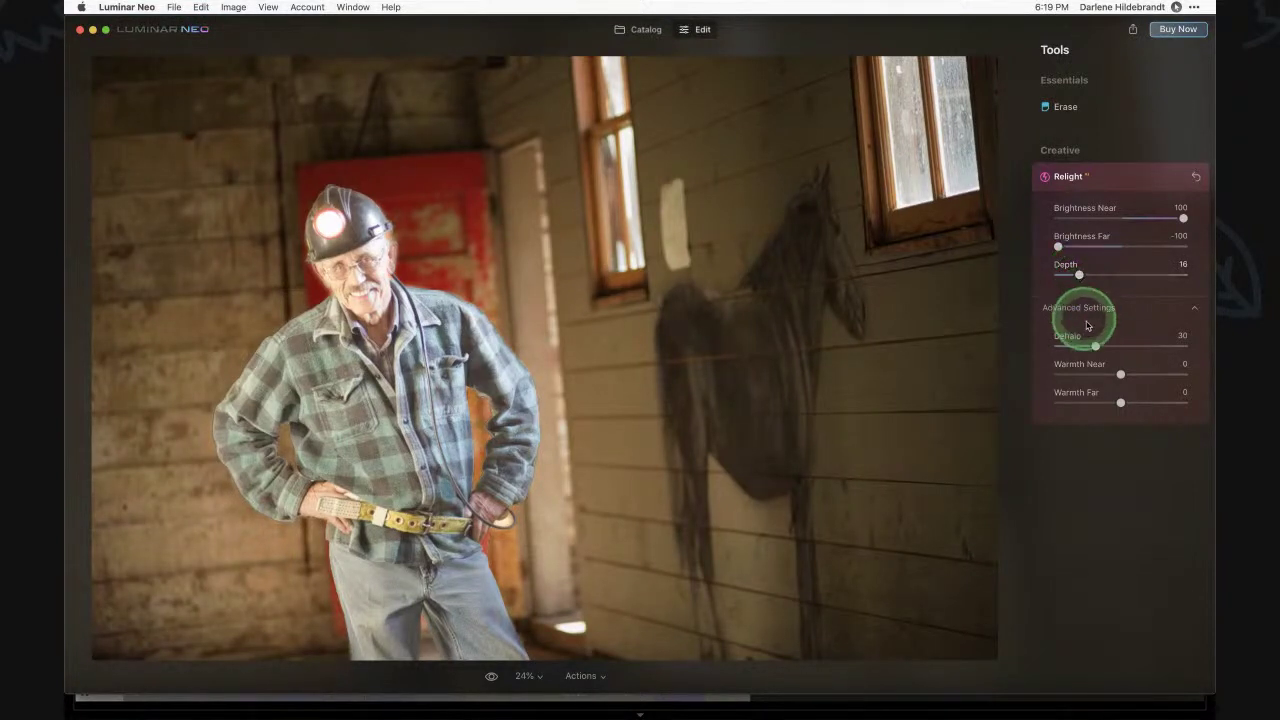
Refine the miner photo's Relight with Dehalo 71, Brightness Near 53, Brightness Far -56, Warmth Near 13 and Warmth Far -34.
{"action": "left_click_drag", "start_coordinate": [1094, 343], "coordinate": [1147, 346]}
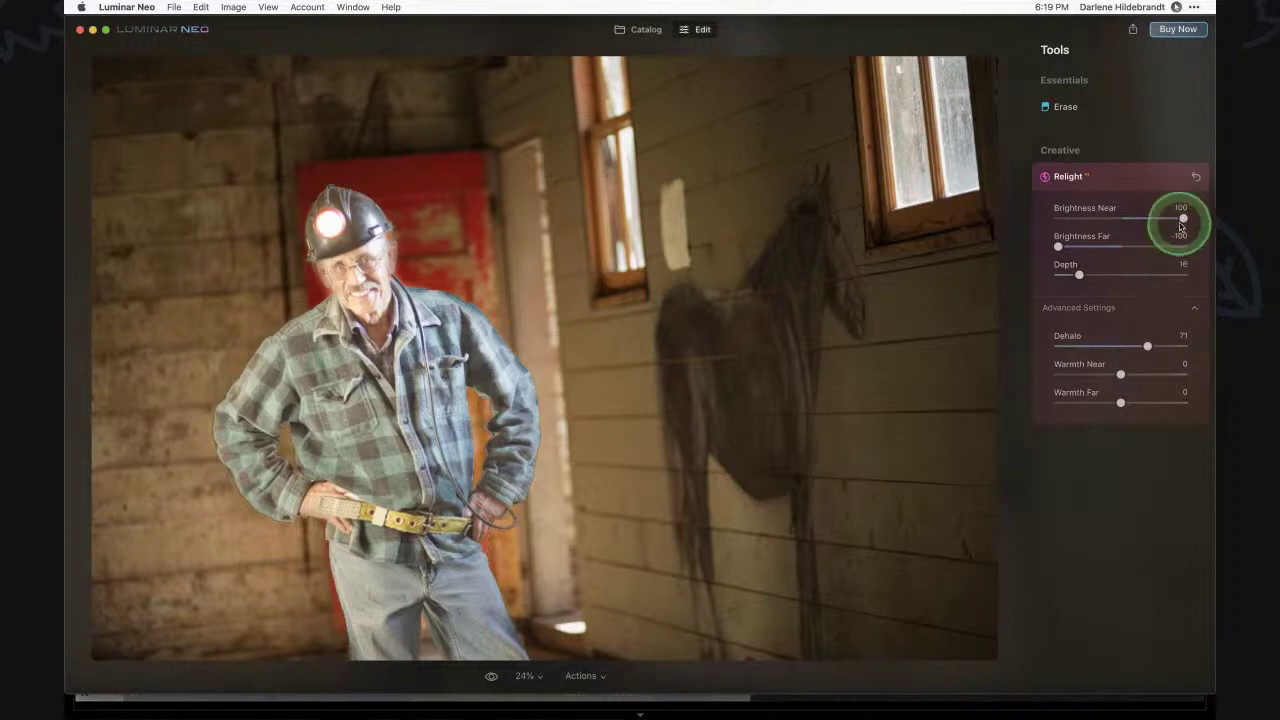
{"action": "mouse_move", "coordinate": [1180, 226]}
{"action": "left_mouse_down"}
{"action": "mouse_move", "coordinate": [1143, 215]}
{"action": "mouse_move", "coordinate": [1166, 217]}
{"action": "left_mouse_up"}
{"action": "left_click_drag", "start_coordinate": [1060, 247], "coordinate": [1086, 249]}
{"action": "left_click_drag", "start_coordinate": [1094, 374], "coordinate": [1137, 373]}
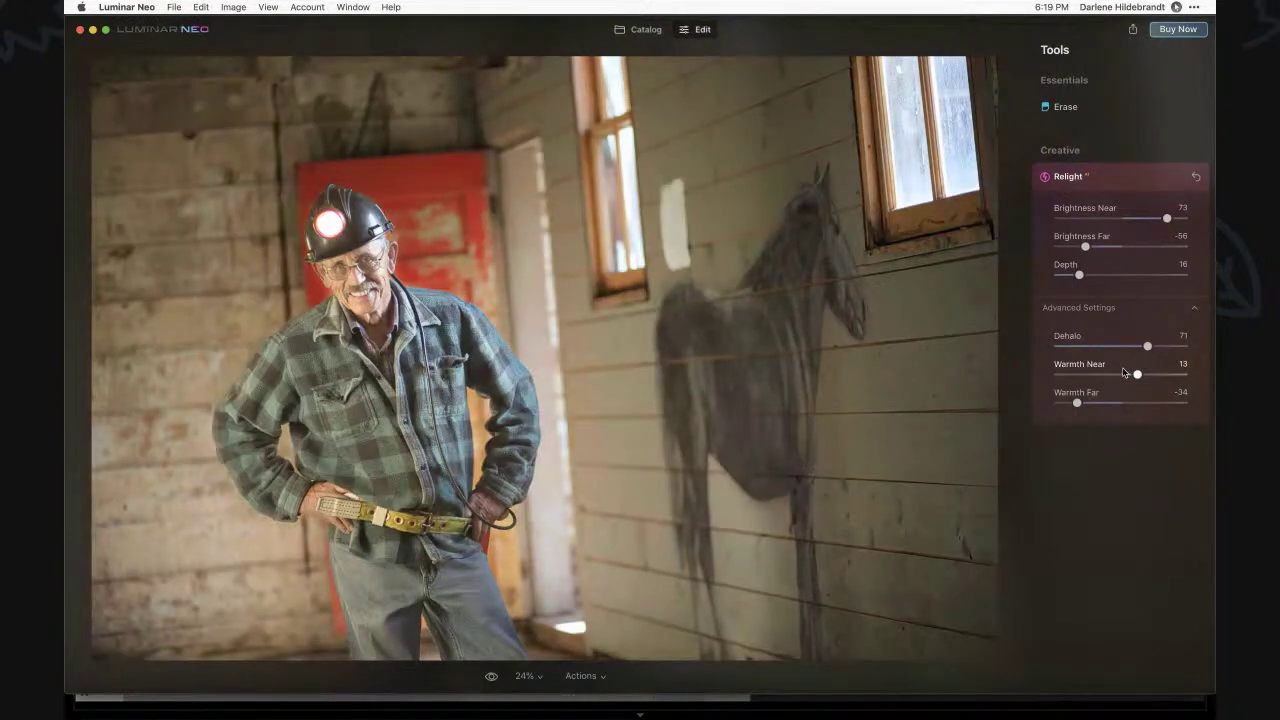
{"action": "left_click_drag", "start_coordinate": [1165, 216], "coordinate": [1154, 218]}
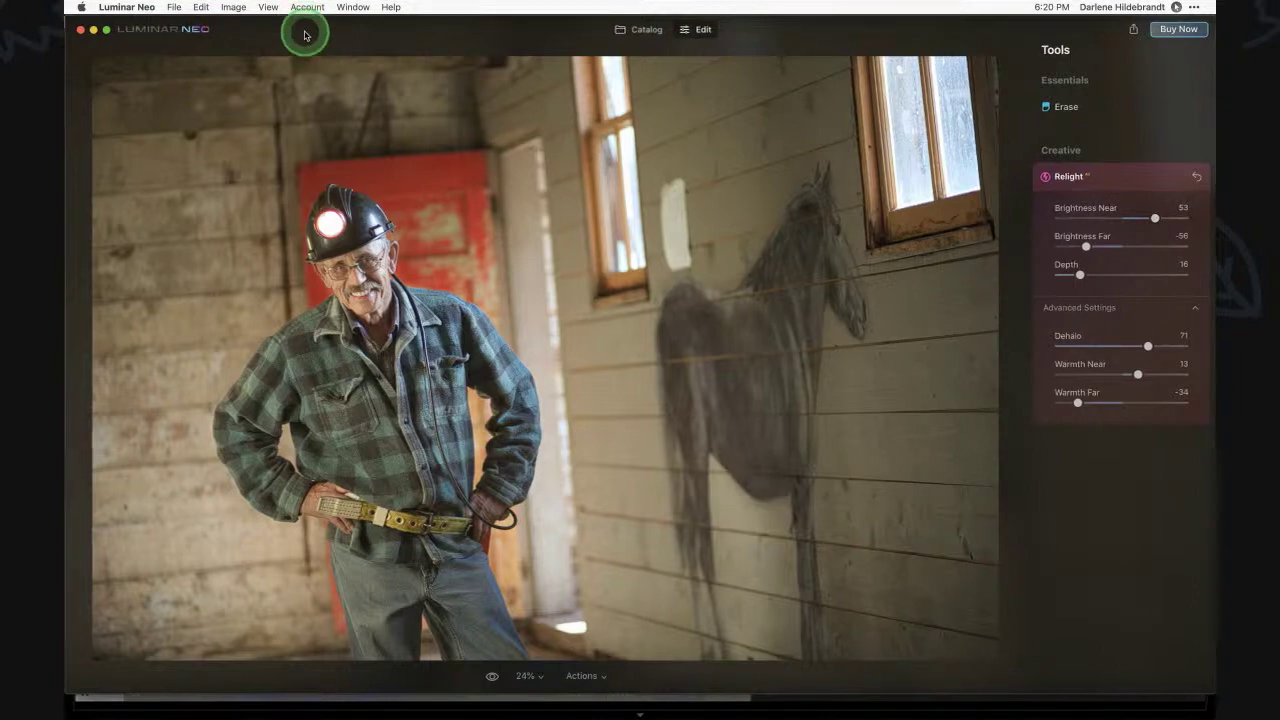
Switch to Lightroom Classic and open the Vietnam-nth-hills-0415 photo from the To edit collection in a full view.
{"action": "left_click_drag", "start_coordinate": [258, 31], "coordinate": [1270, 305]}
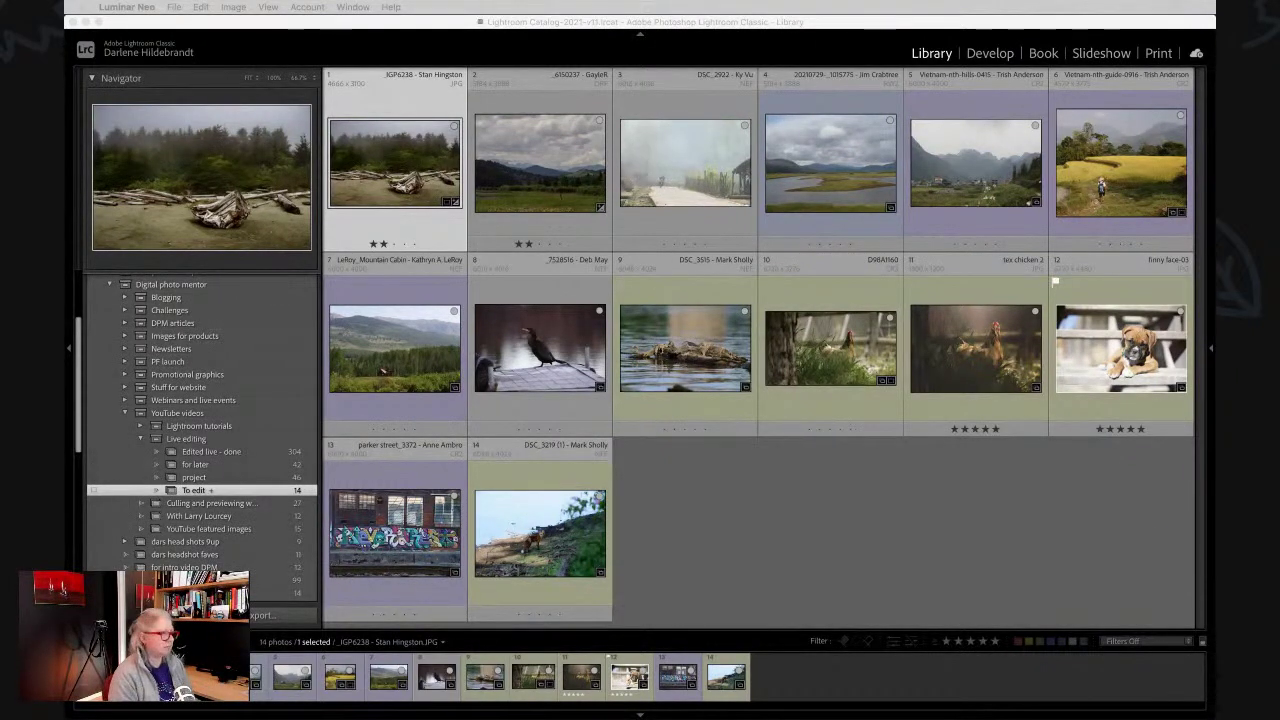
{"action": "left_click", "coordinate": [859, 508]}
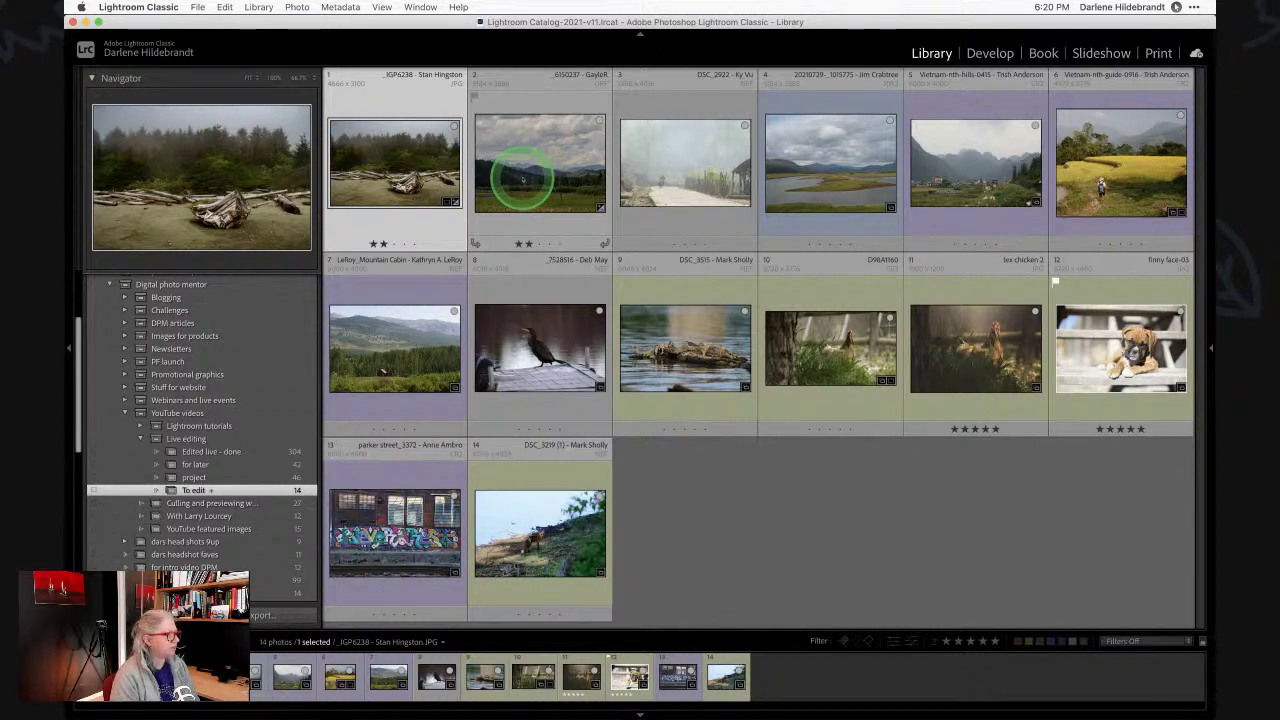
{"action": "mouse_move", "coordinate": [514, 178]}
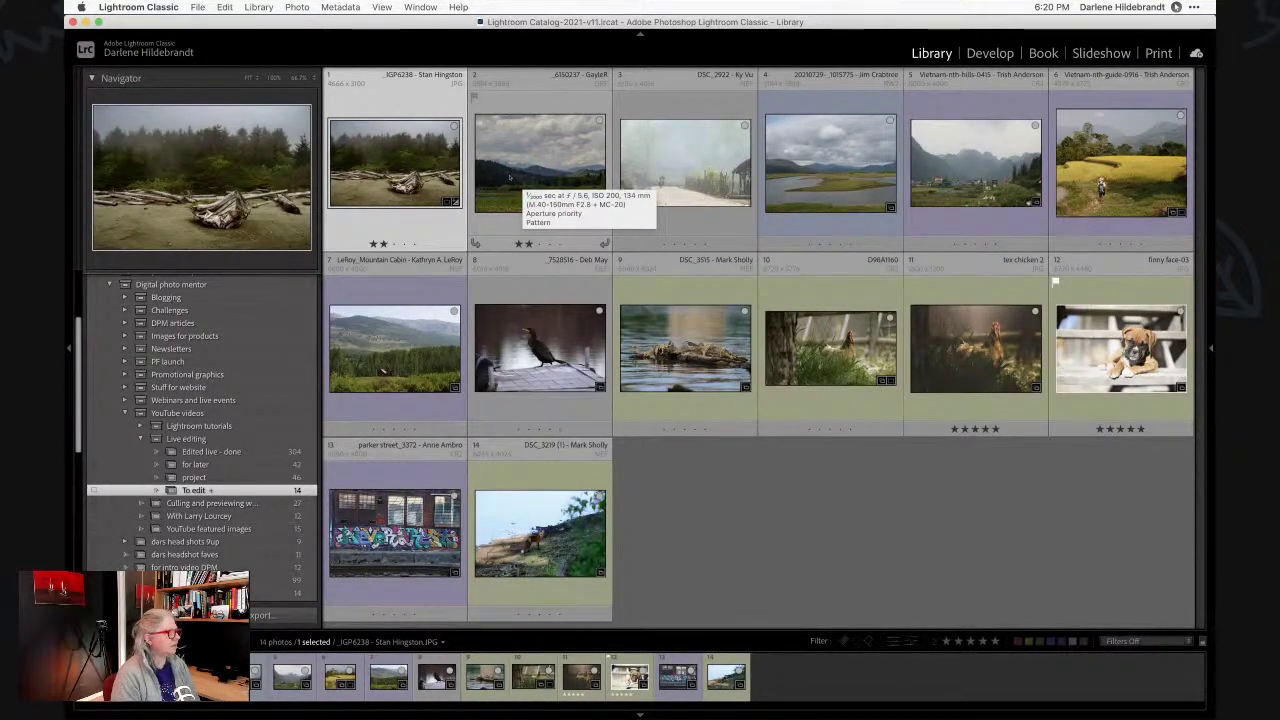
{"action": "double_click", "coordinate": [948, 192]}
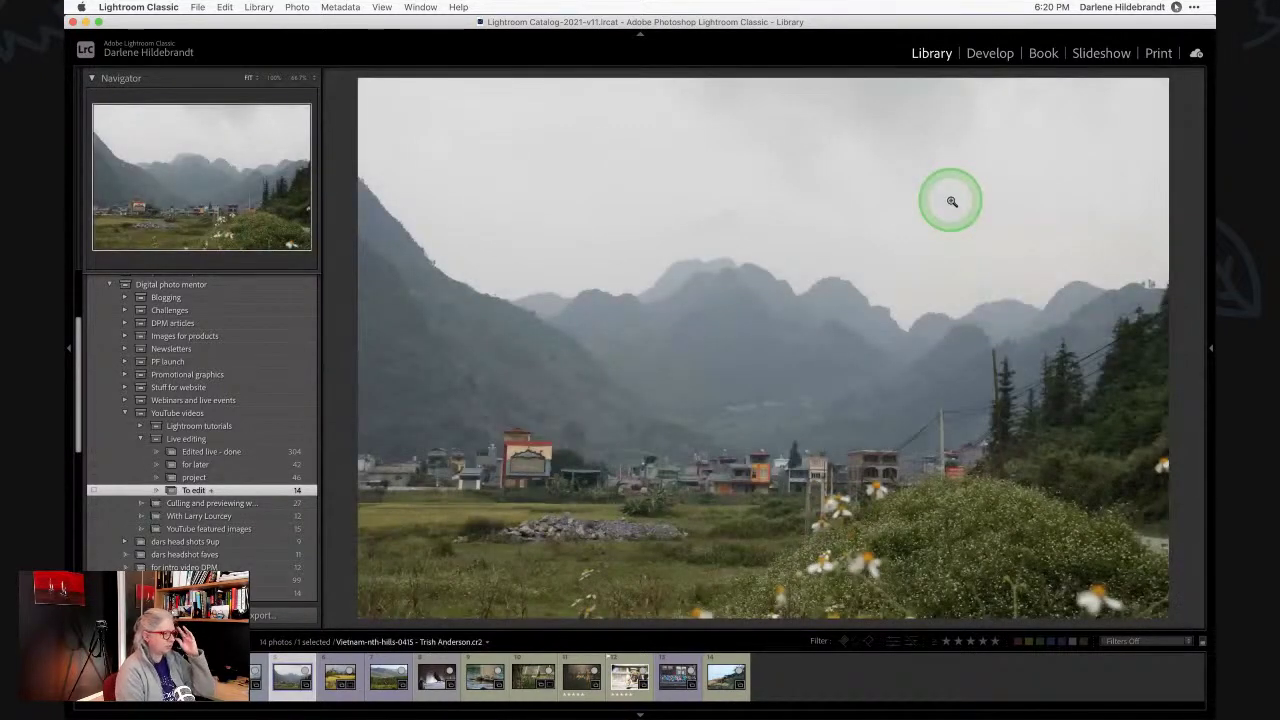
Compare the misty hills photo with the neighbouring photo of the walker beside the yellow rice field.
{"action": "key", "text": "Right"}
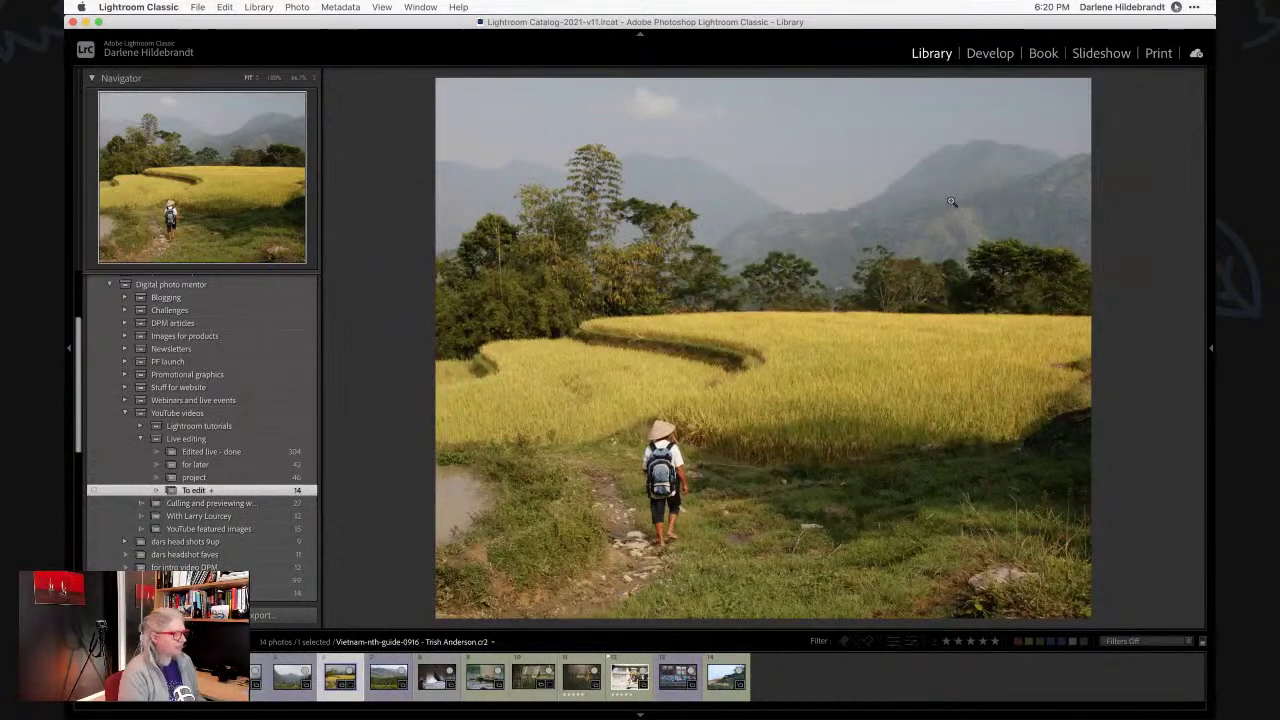
{"action": "key", "text": "Left"}
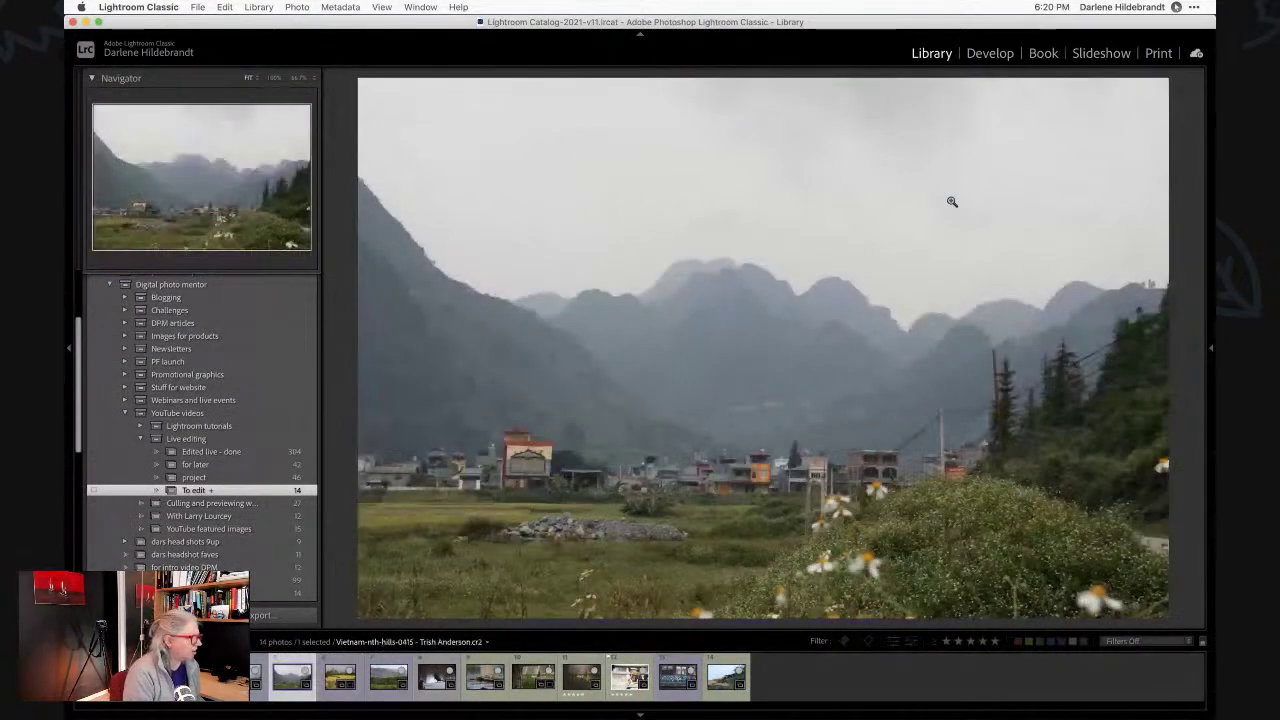
{"action": "key", "text": "Right"}
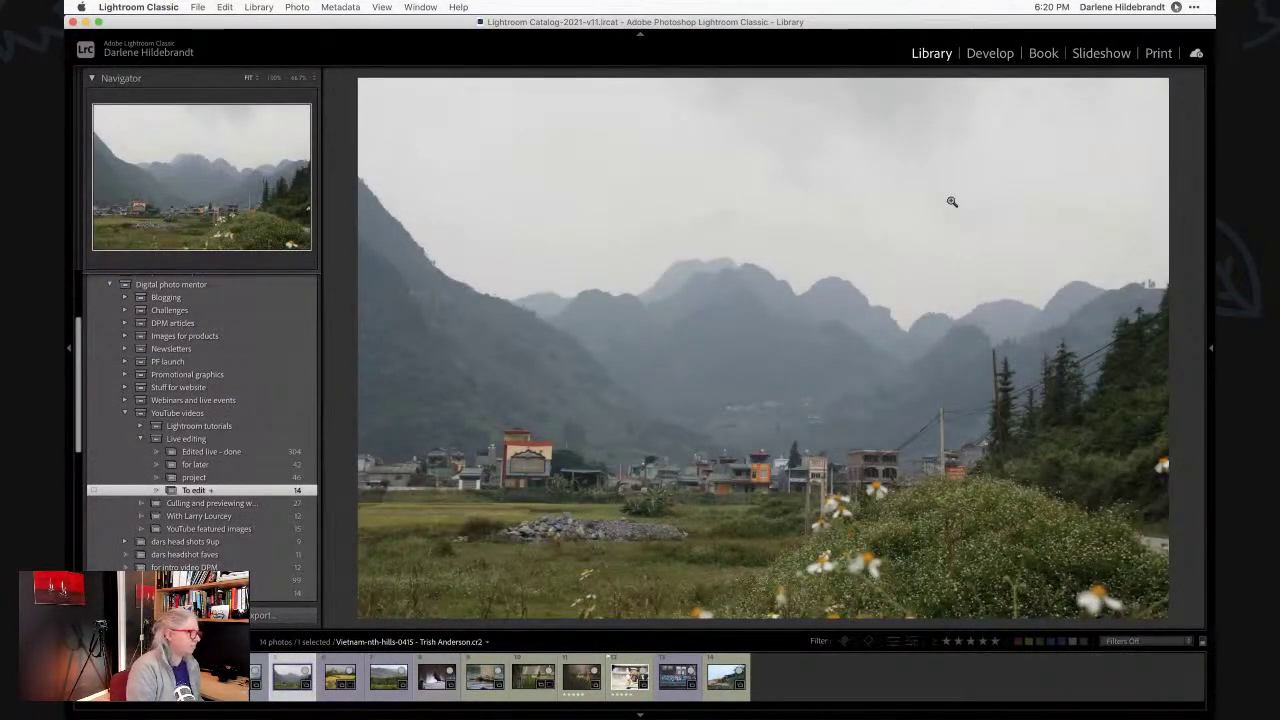
{"action": "key", "text": "Left"}
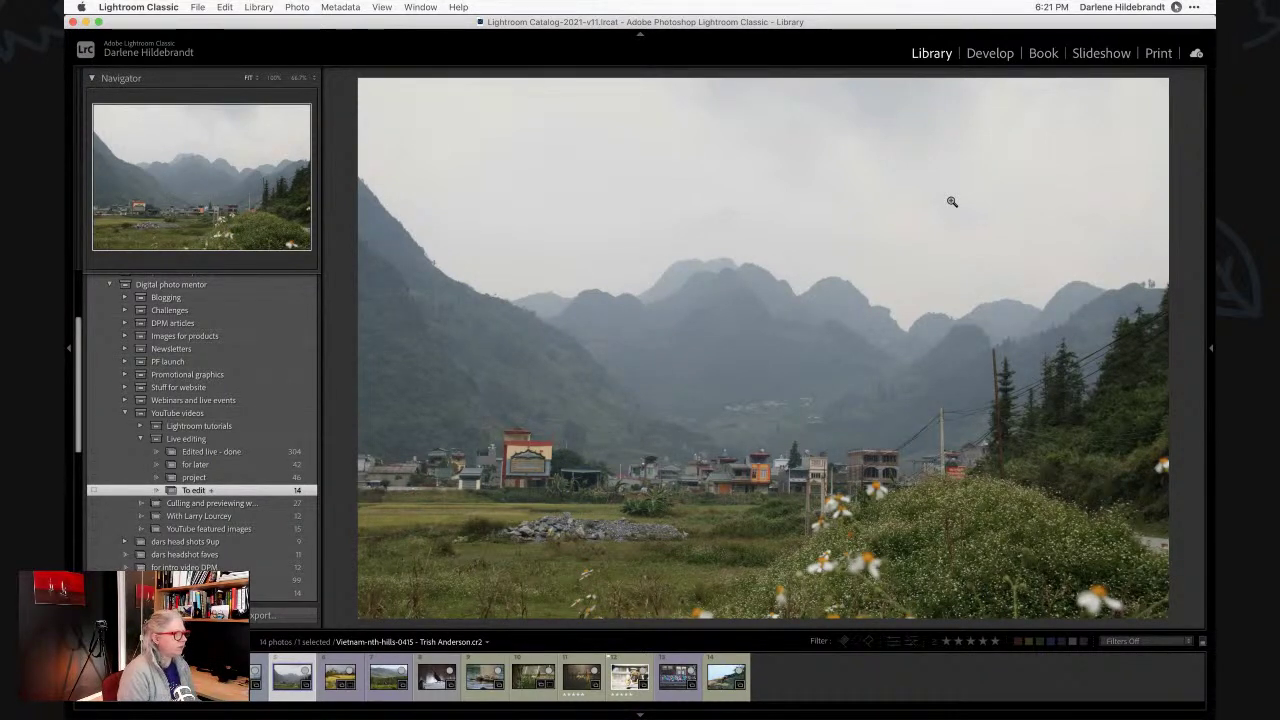
Open the hills photo in Develop, compare the Camera Landscape and Camera Portrait profiles, and apply Camera Landscape.
{"action": "key", "text": "d"}
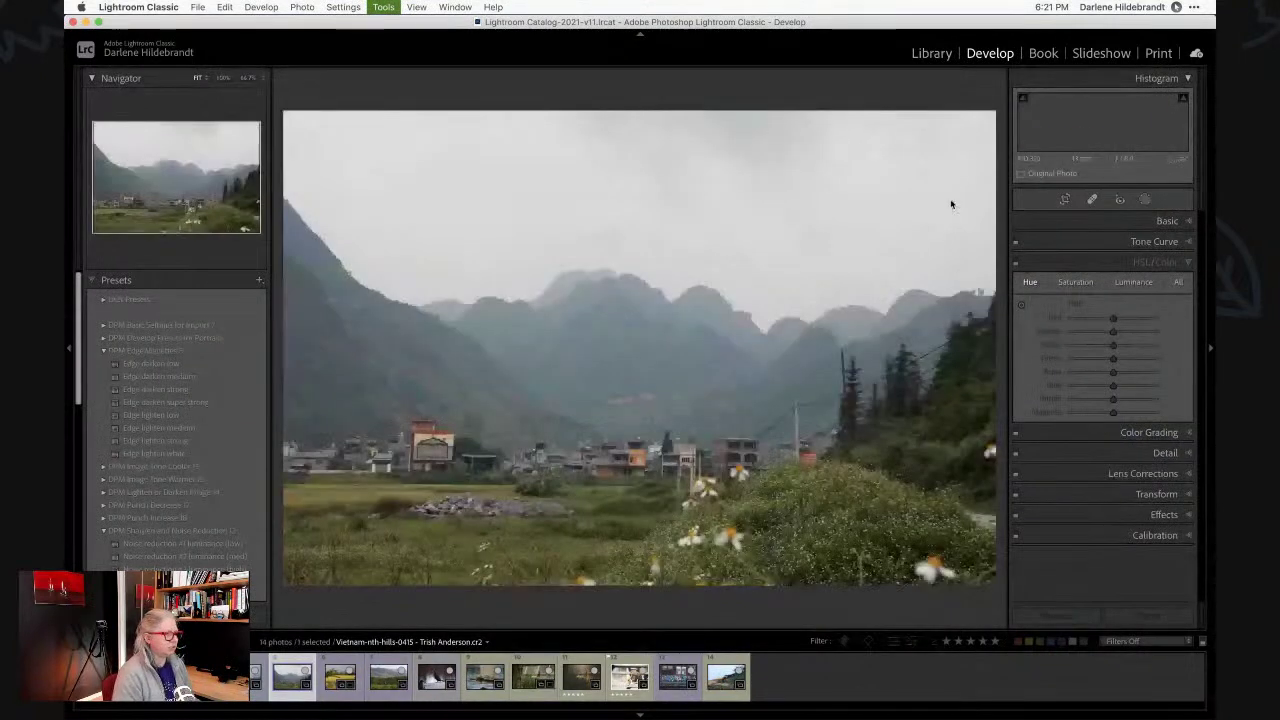
{"action": "left_click", "coordinate": [1166, 220]}
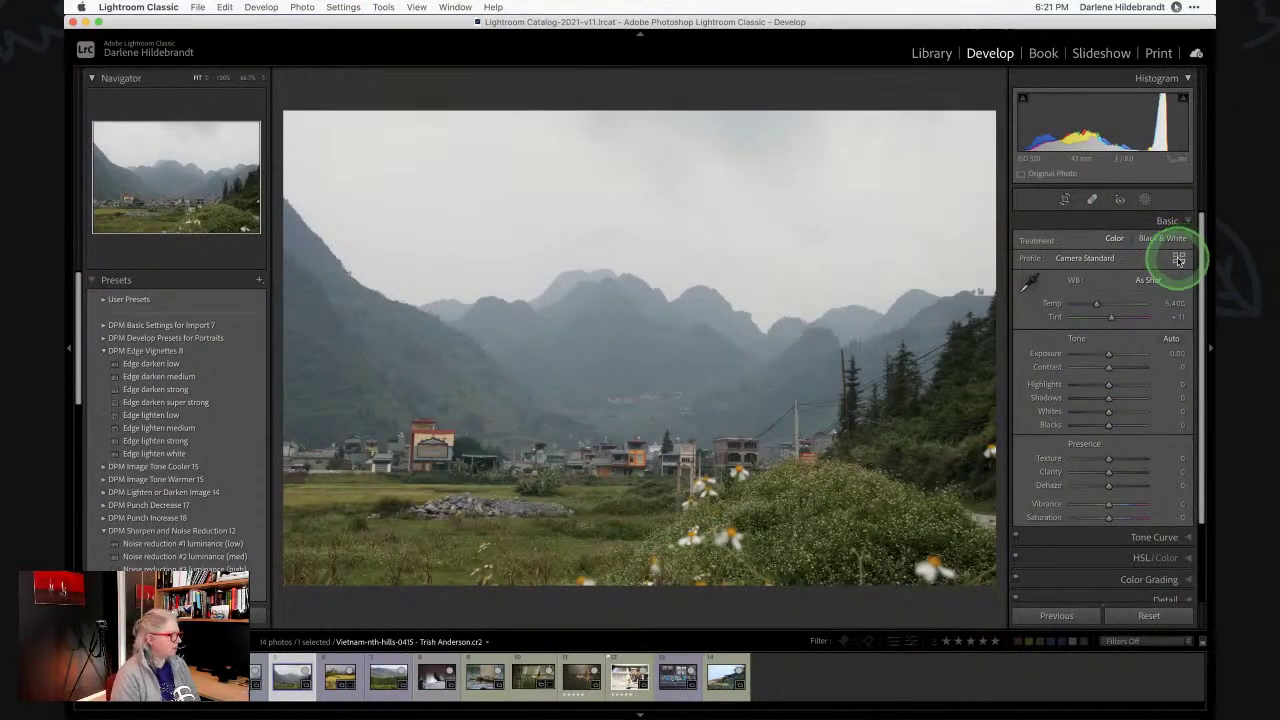
{"action": "left_click", "coordinate": [1179, 260]}
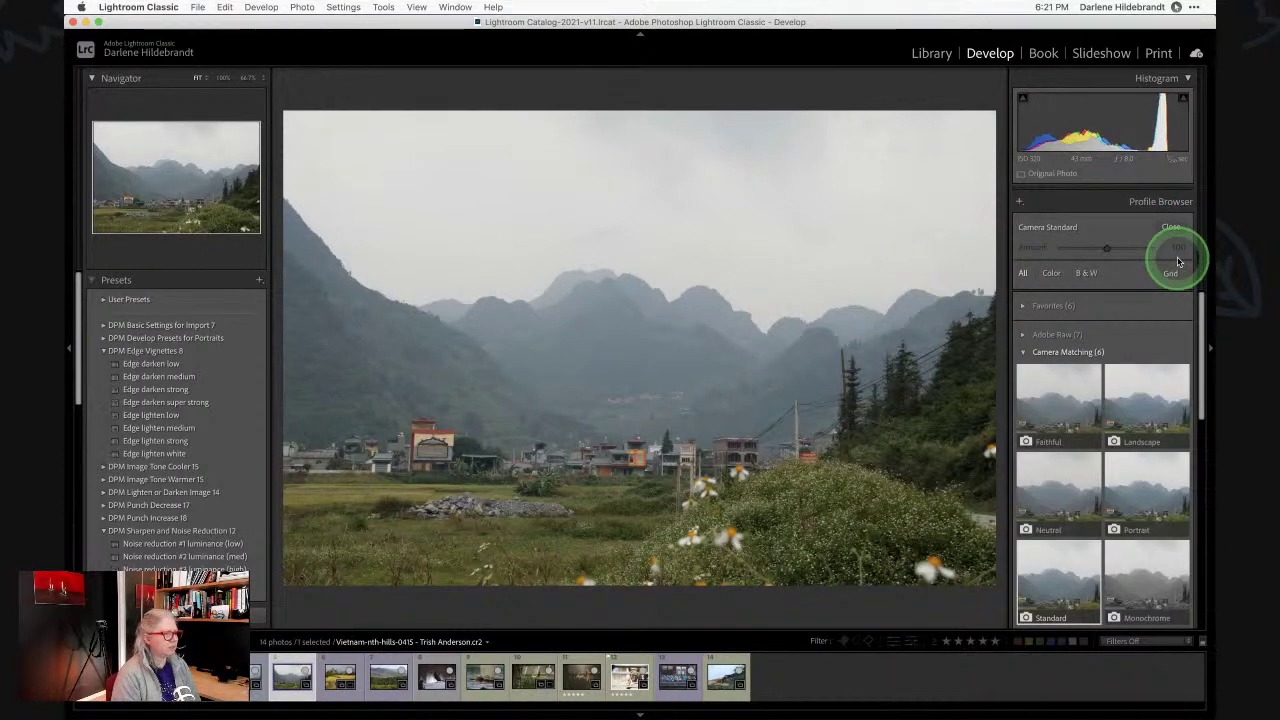
{"action": "scroll", "coordinate": [1131, 306], "scroll_direction": "down", "scroll_amount": 2}
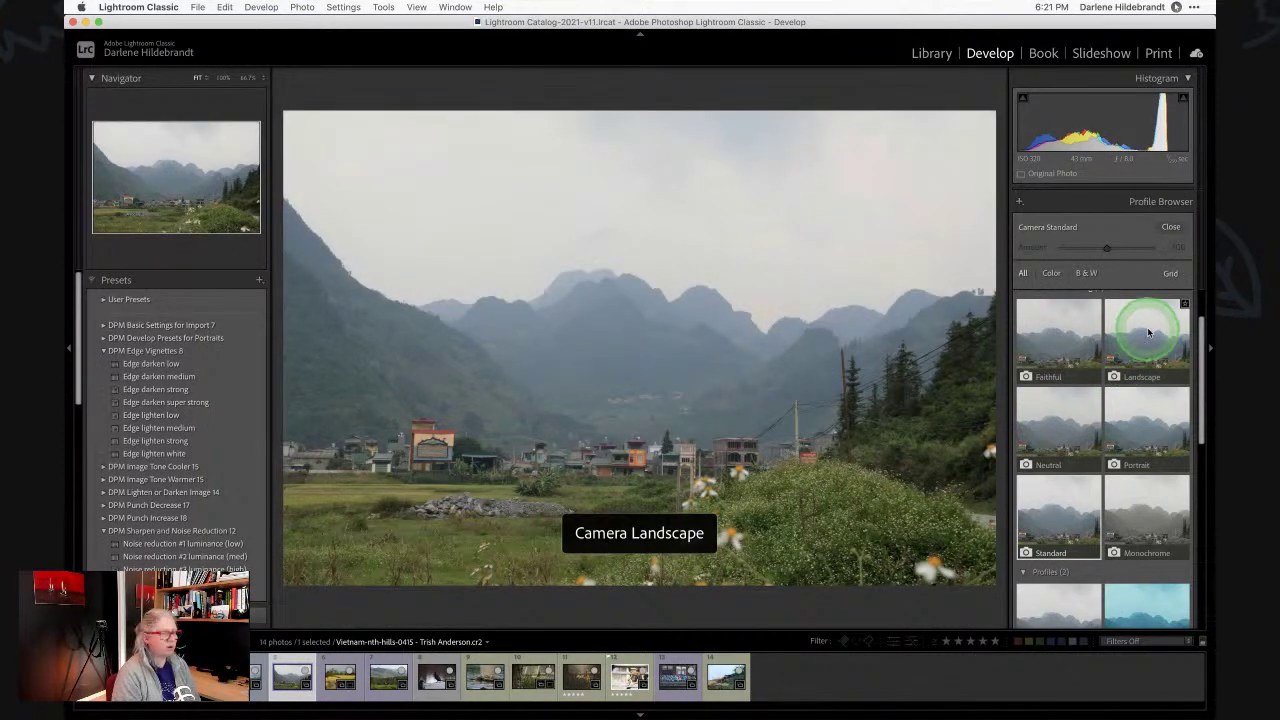
{"action": "left_click", "coordinate": [1146, 331]}
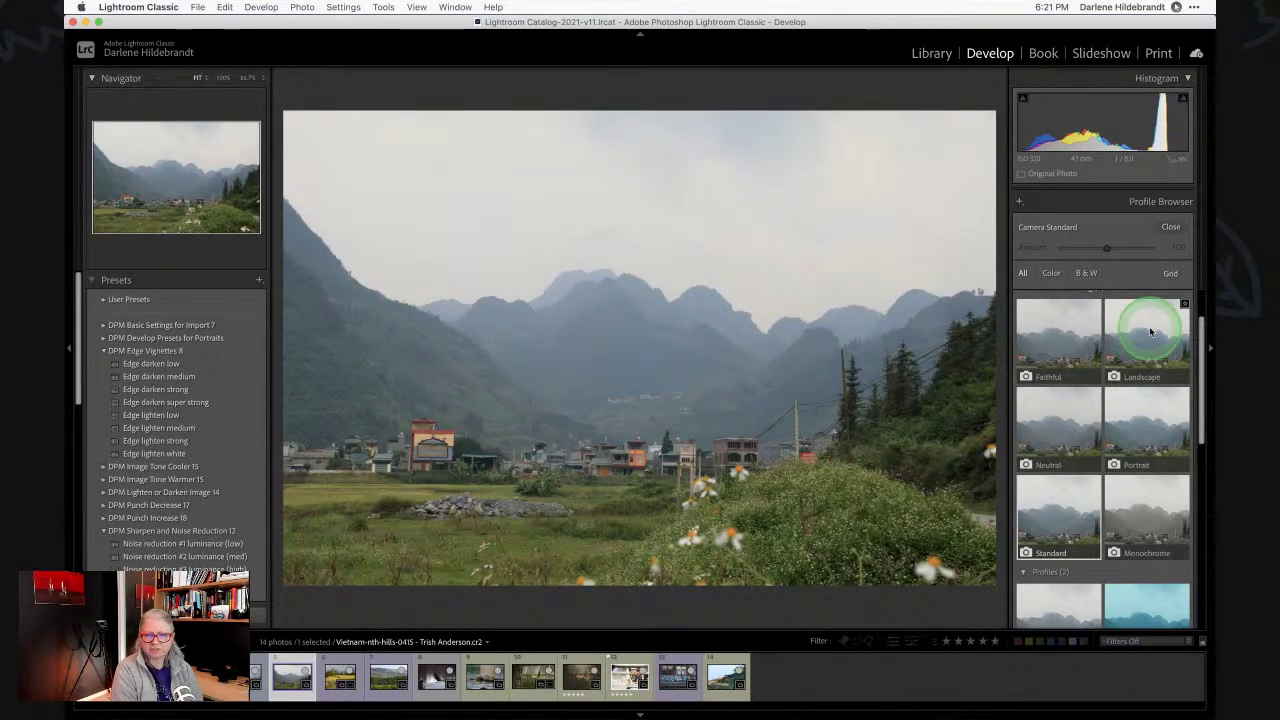
{"action": "left_click", "coordinate": [1142, 418]}
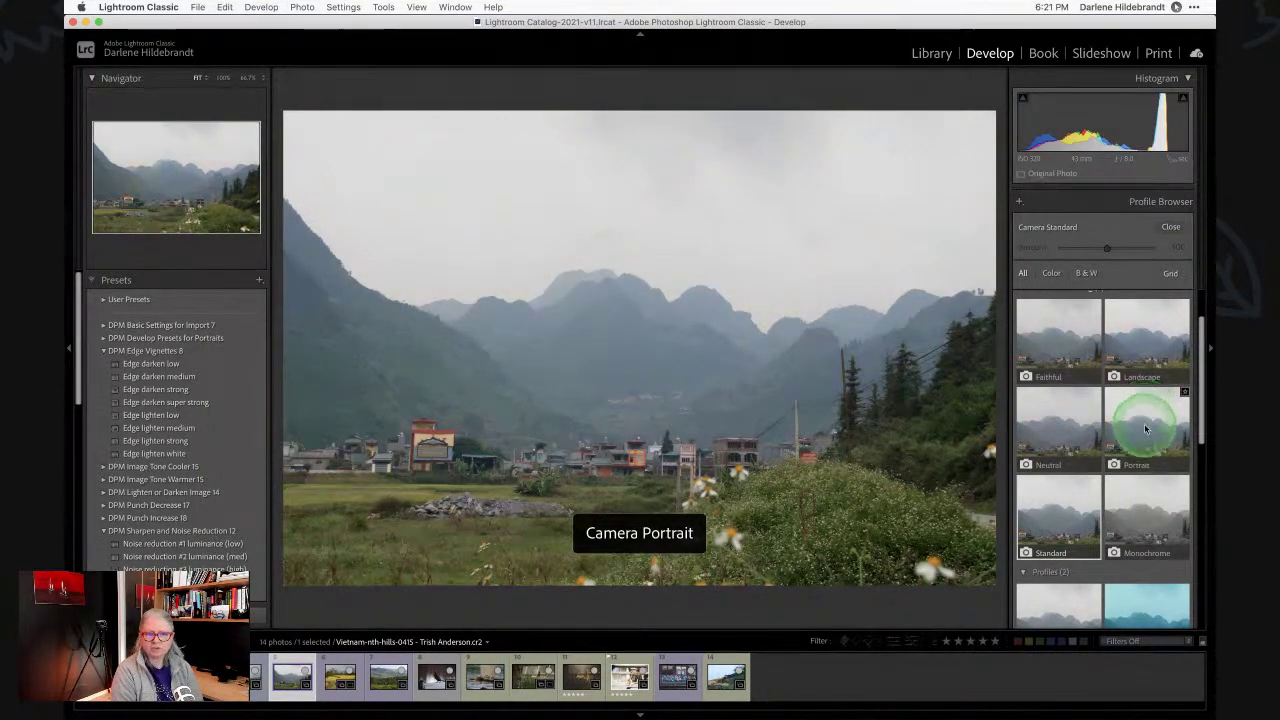
{"action": "left_click", "coordinate": [1143, 332]}
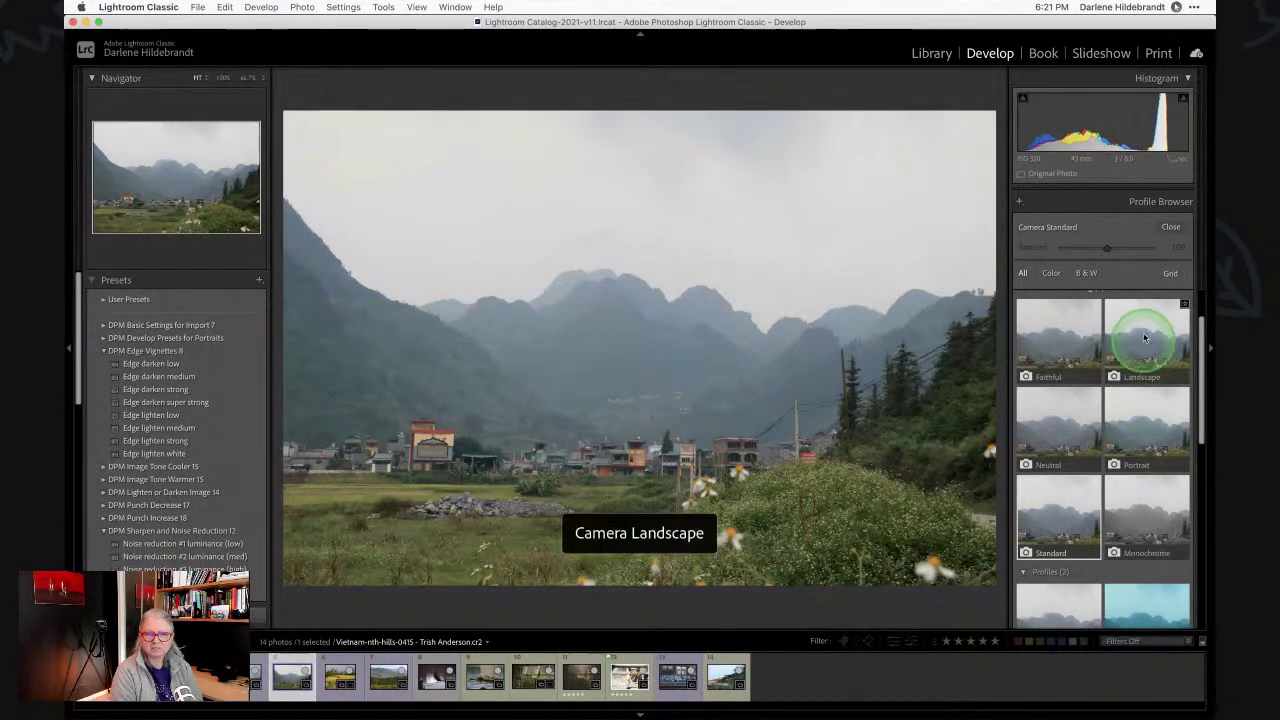
{"action": "left_click", "coordinate": [1144, 391]}
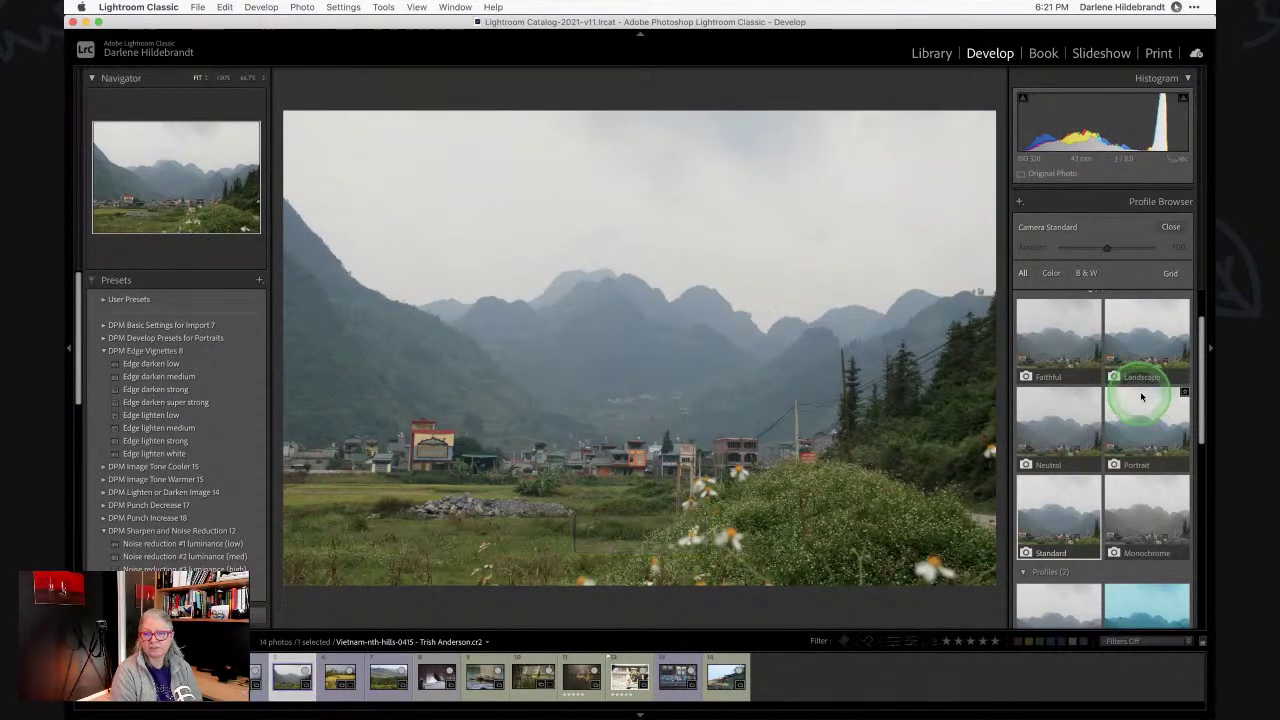
{"action": "left_click", "coordinate": [1143, 350]}
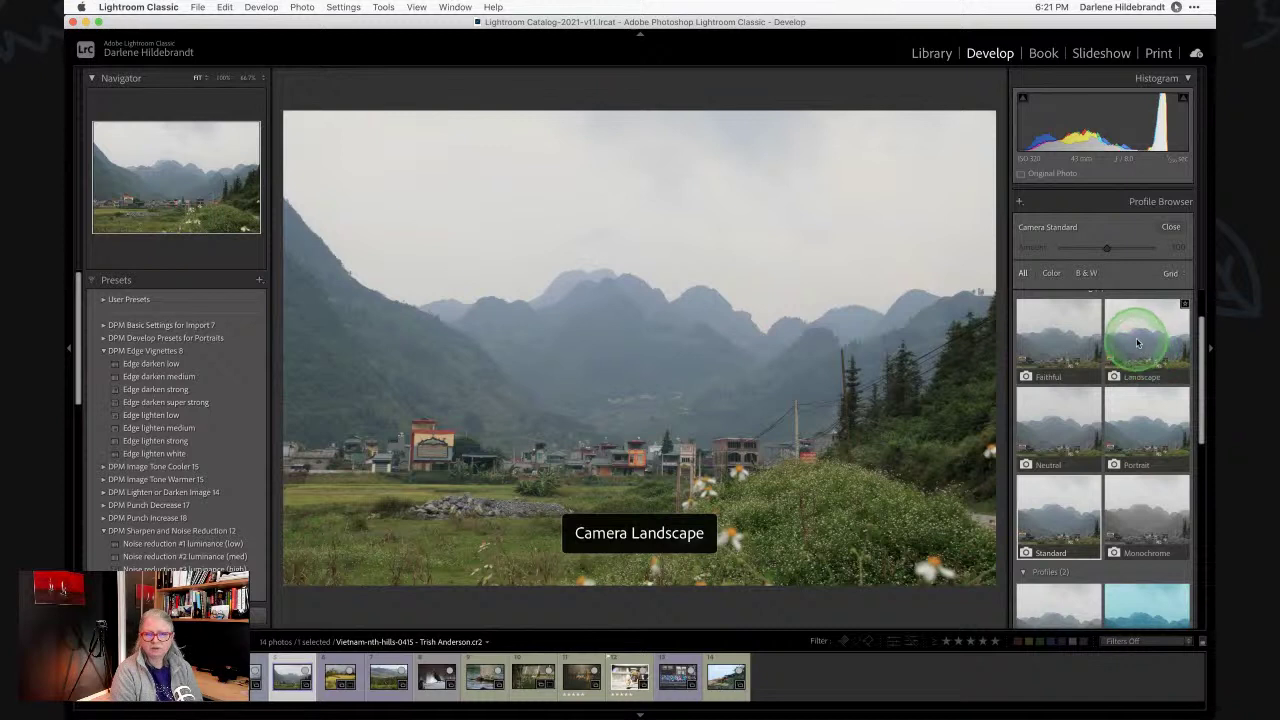
{"action": "left_click", "coordinate": [1149, 267]}
{"action": "left_click", "coordinate": [1168, 226]}
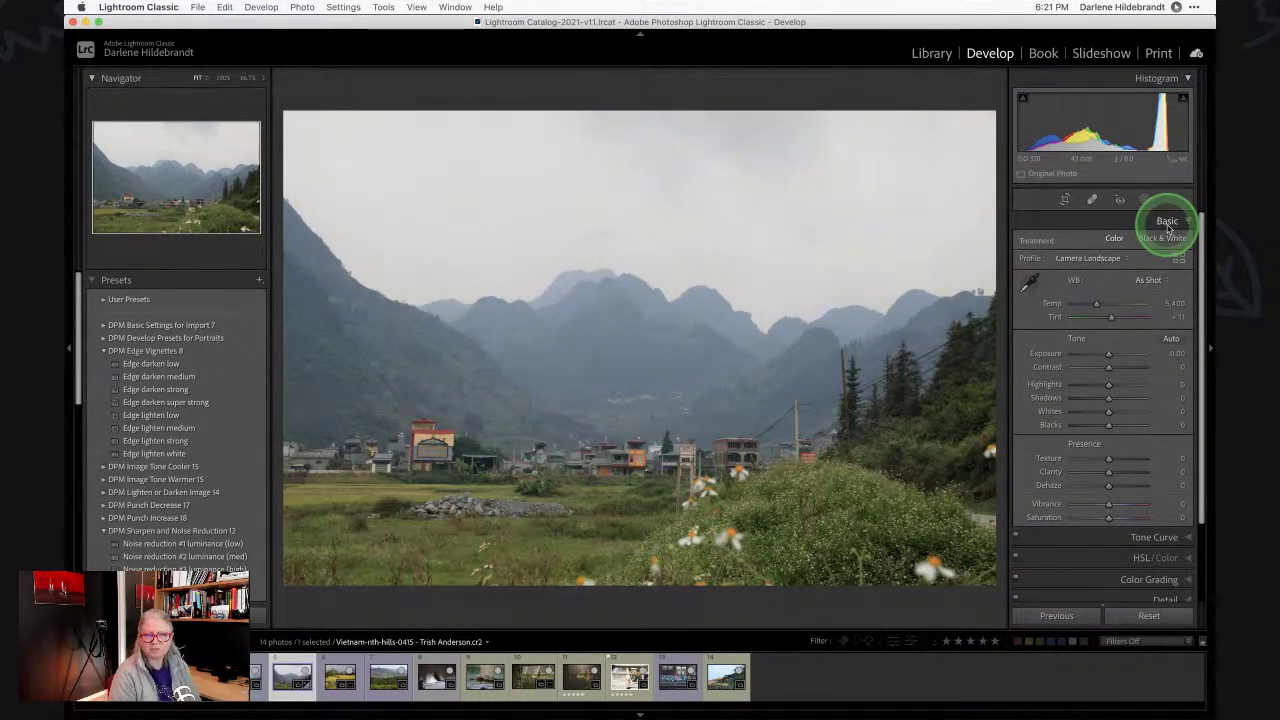
Set the hills photo's Whites to +67 and Blacks to -39 automatically, and compare the photo before and after.
{"action": "double_click", "coordinate": [1050, 412], "text": "shift"}
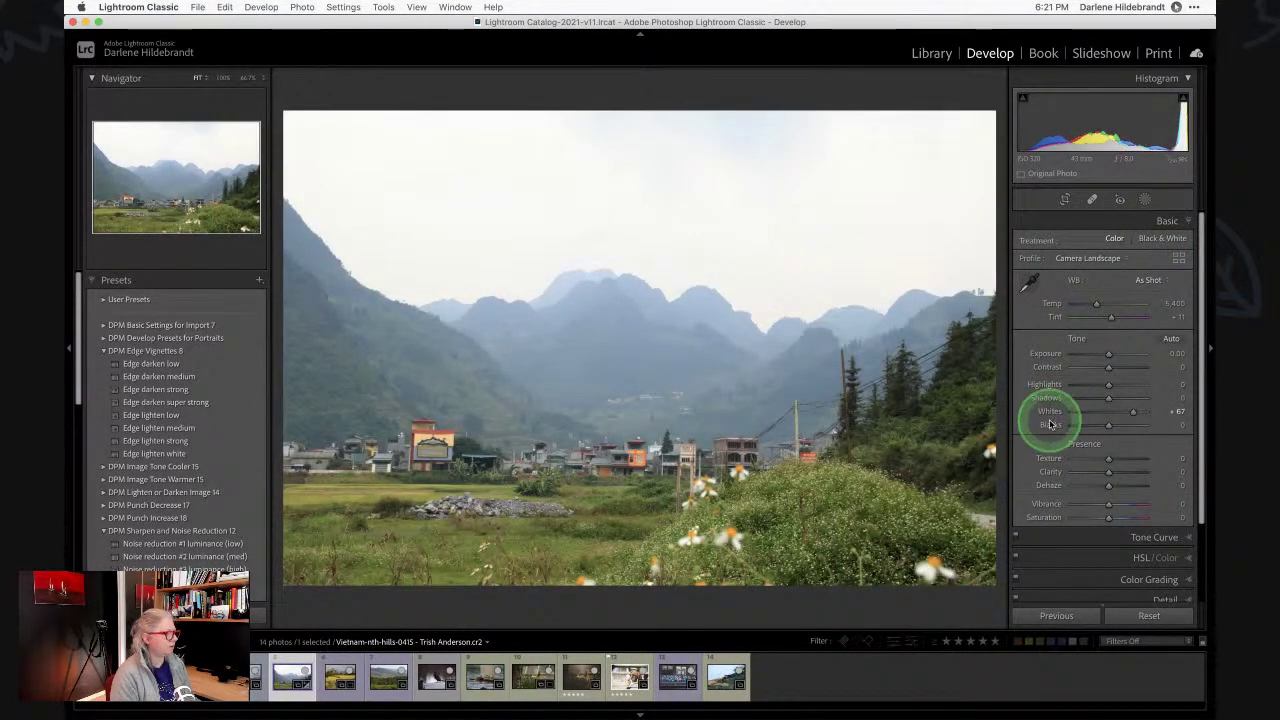
{"action": "double_click", "coordinate": [1050, 425], "text": "shift"}
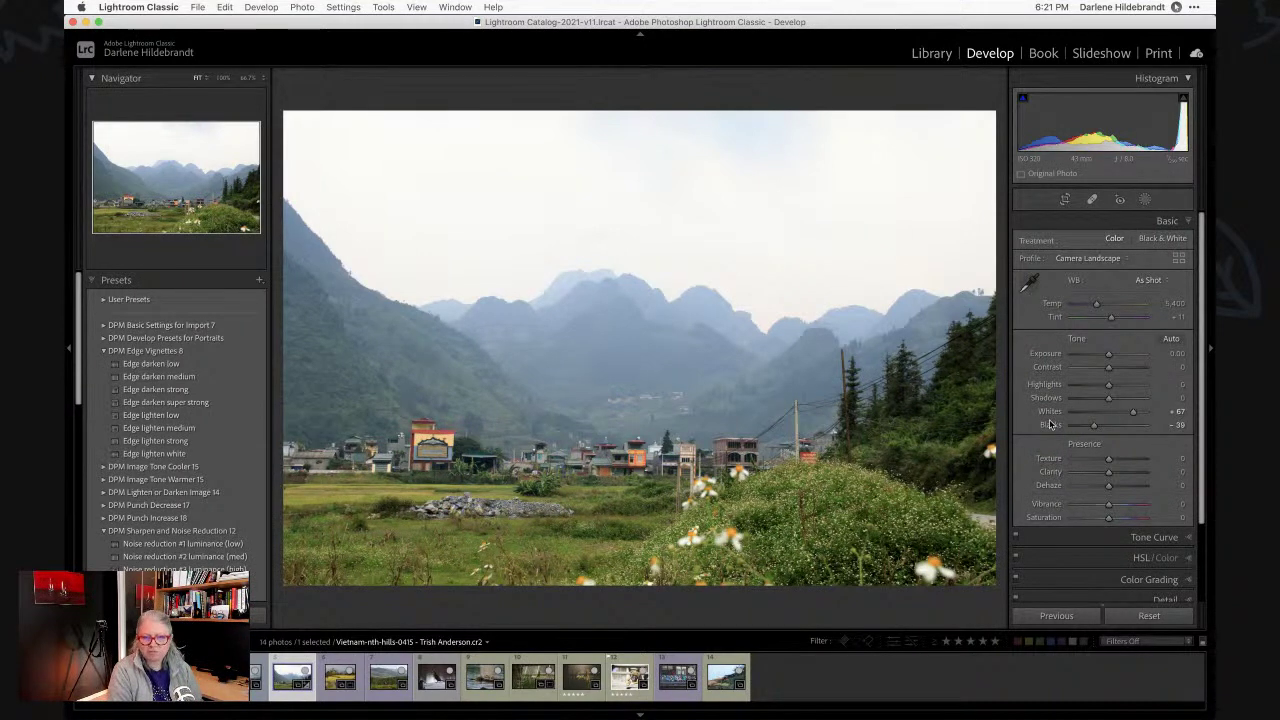
{"action": "key", "text": "backslash"}
{"action": "key", "text": "backslash"}
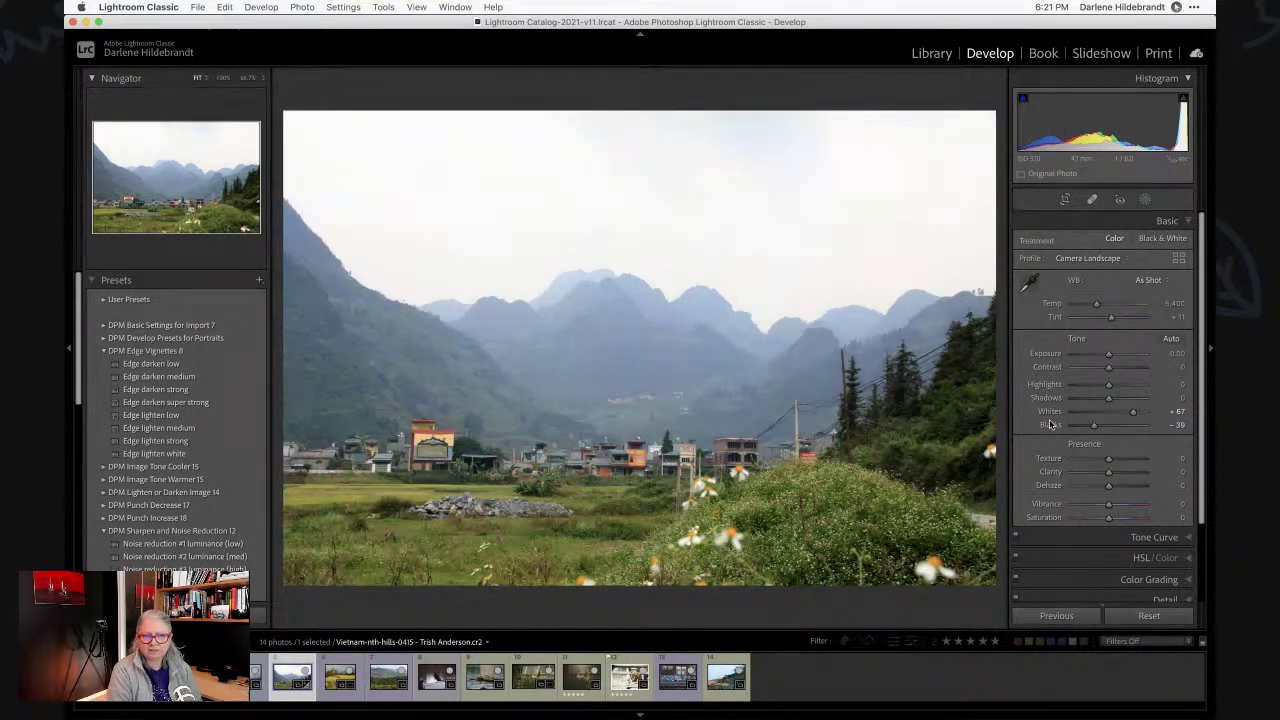
{"action": "key", "text": "backslash"}
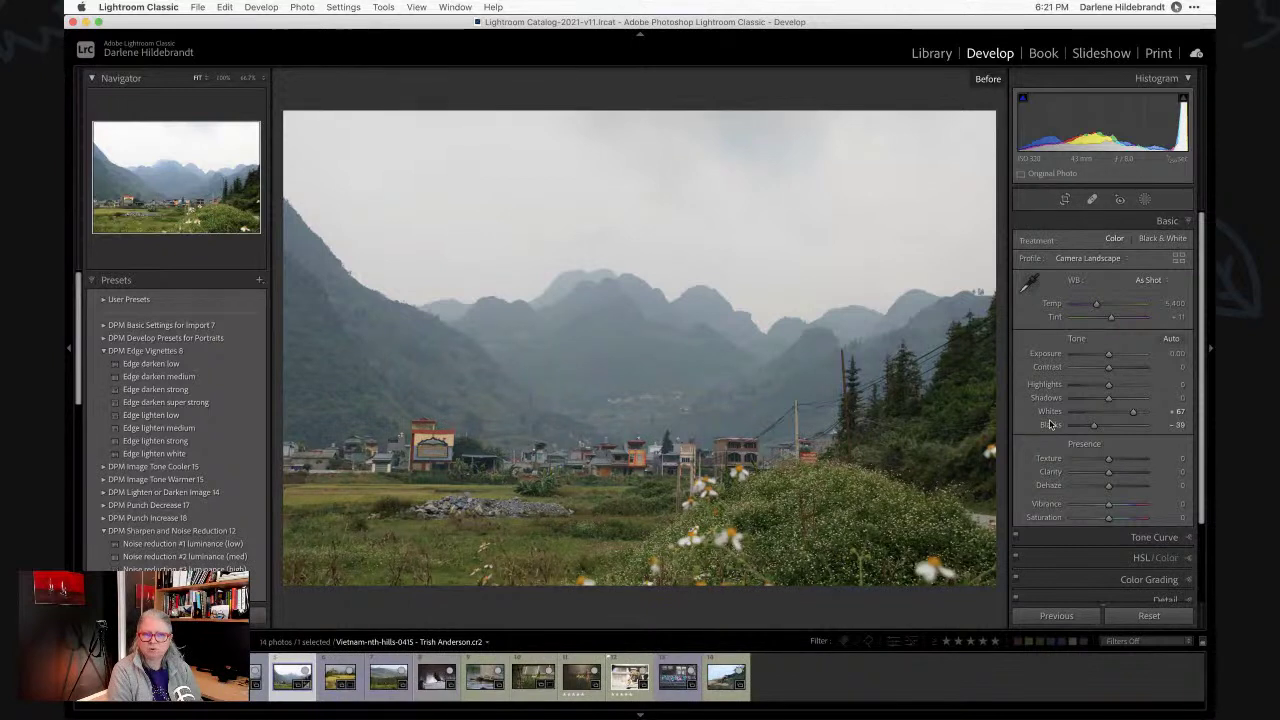
{"action": "key", "text": "backslash"}
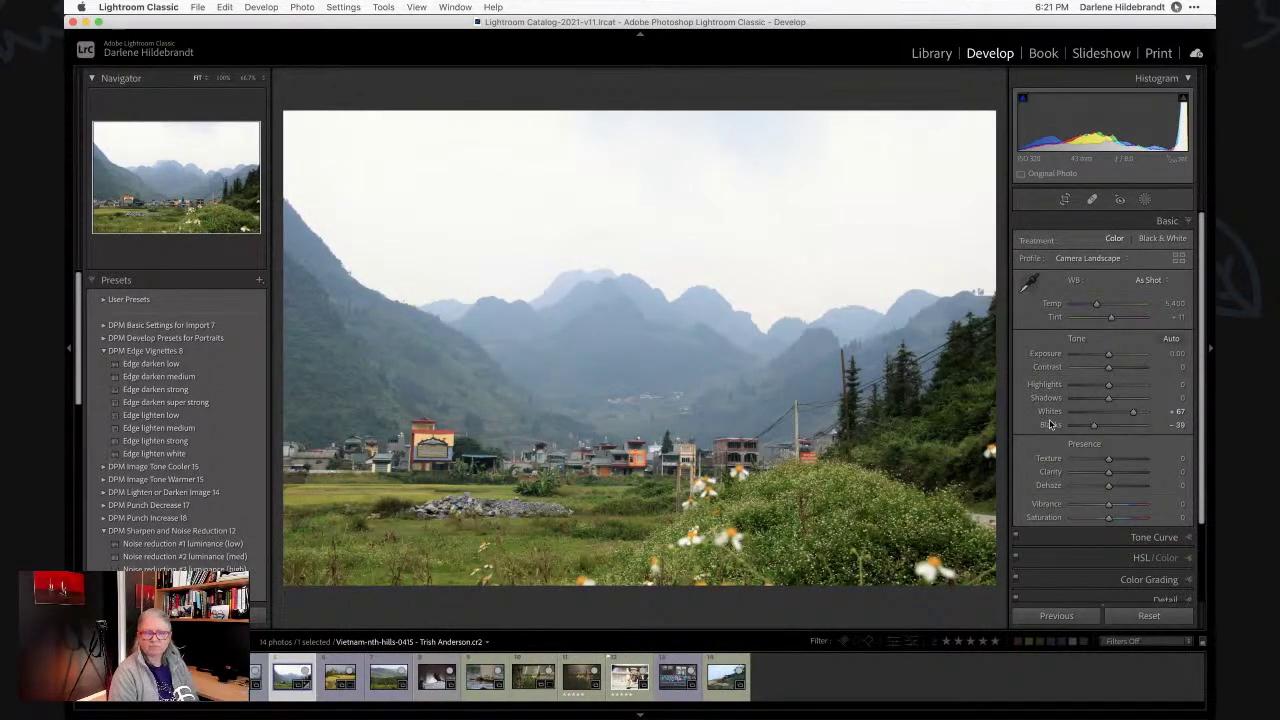
{"action": "left_click", "coordinate": [1050, 423]}
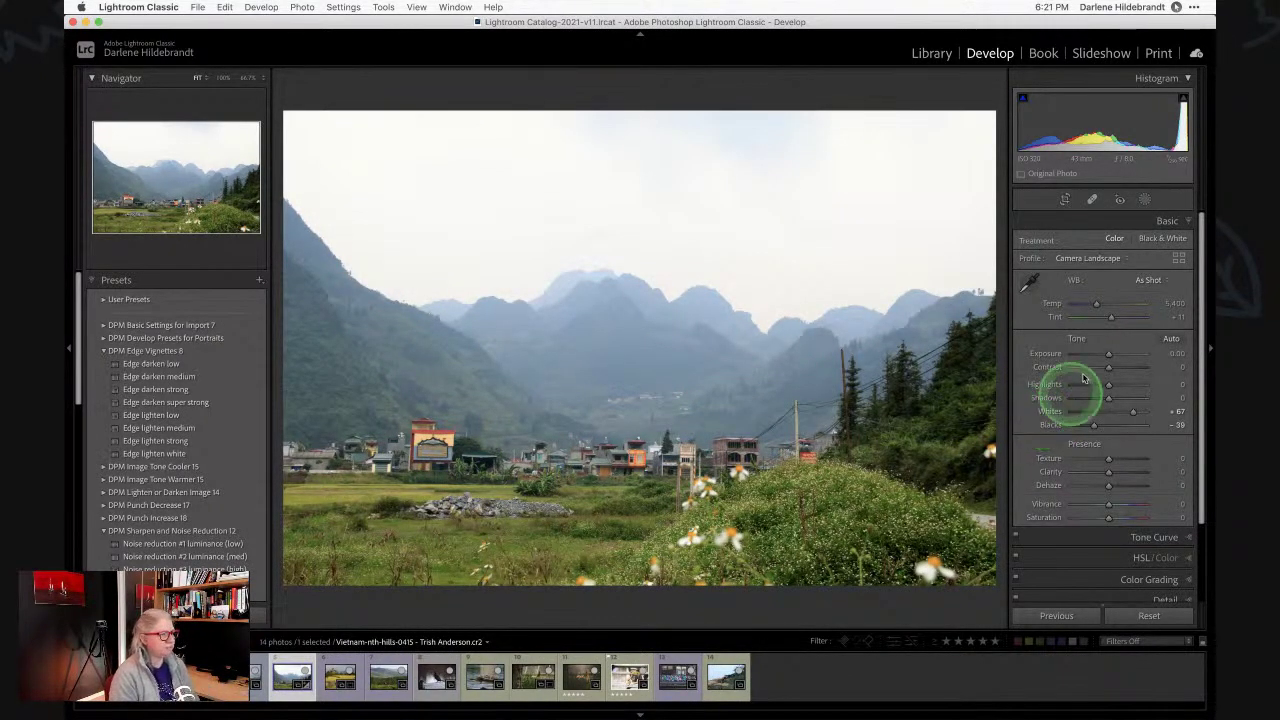
{"action": "left_click", "coordinate": [1160, 308]}
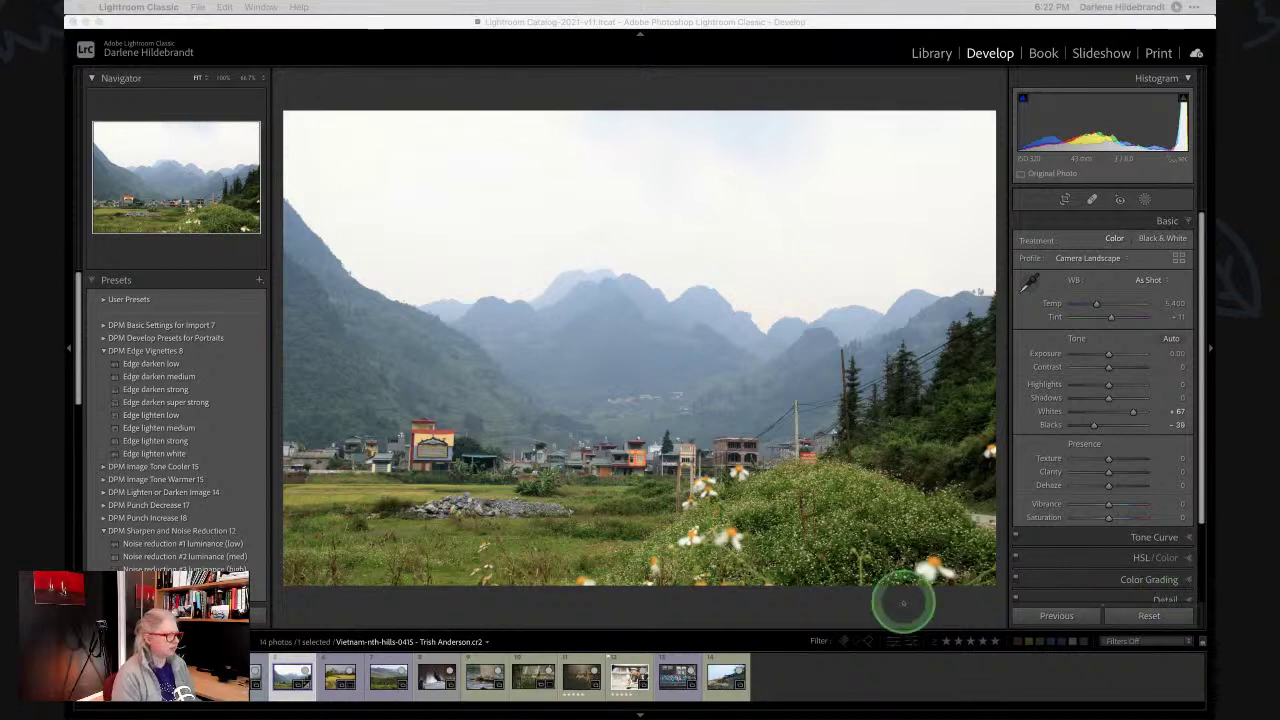
{"action": "left_click", "coordinate": [935, 603]}
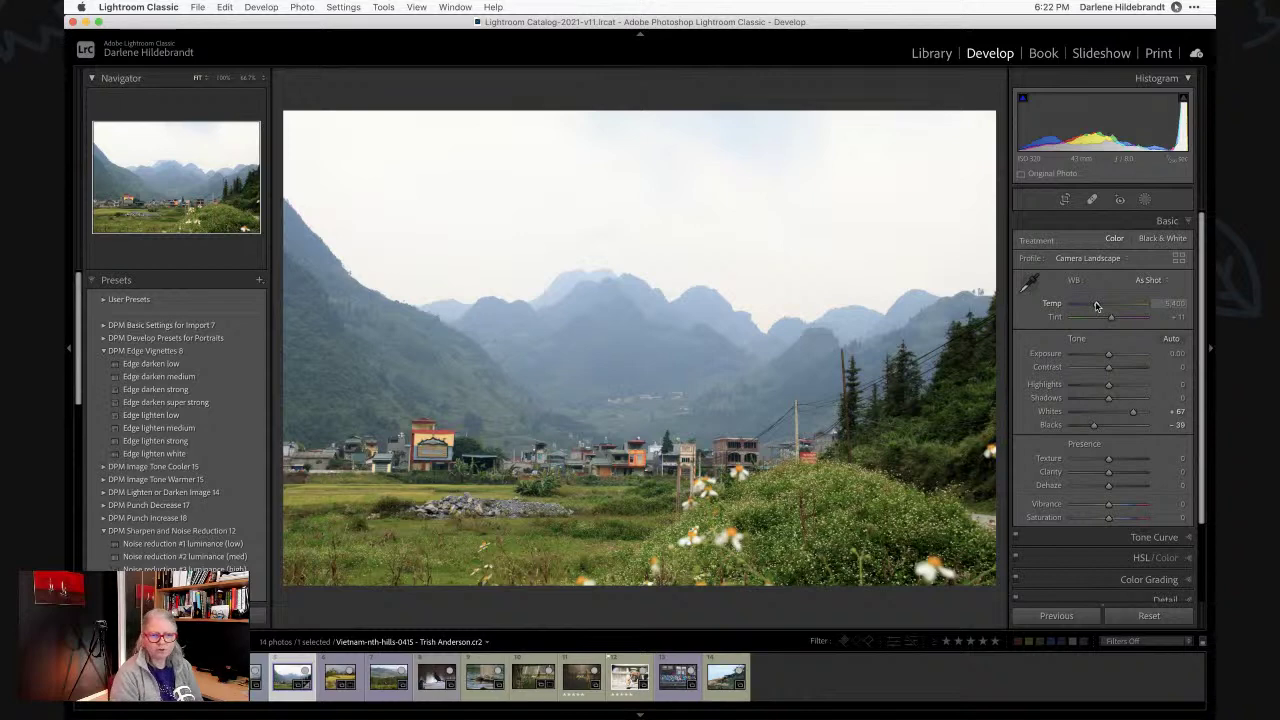
Warm the hills photo by adjusting the Shade white balance to Temp 6,803 and Tint +4, and lower Highlights to -44.
{"action": "mouse_move", "coordinate": [1096, 305]}
{"action": "left_mouse_down"}
{"action": "mouse_move", "coordinate": [1123, 303]}
{"action": "mouse_move", "coordinate": [1110, 318]}
{"action": "mouse_move", "coordinate": [1120, 308]}
{"action": "left_mouse_up"}
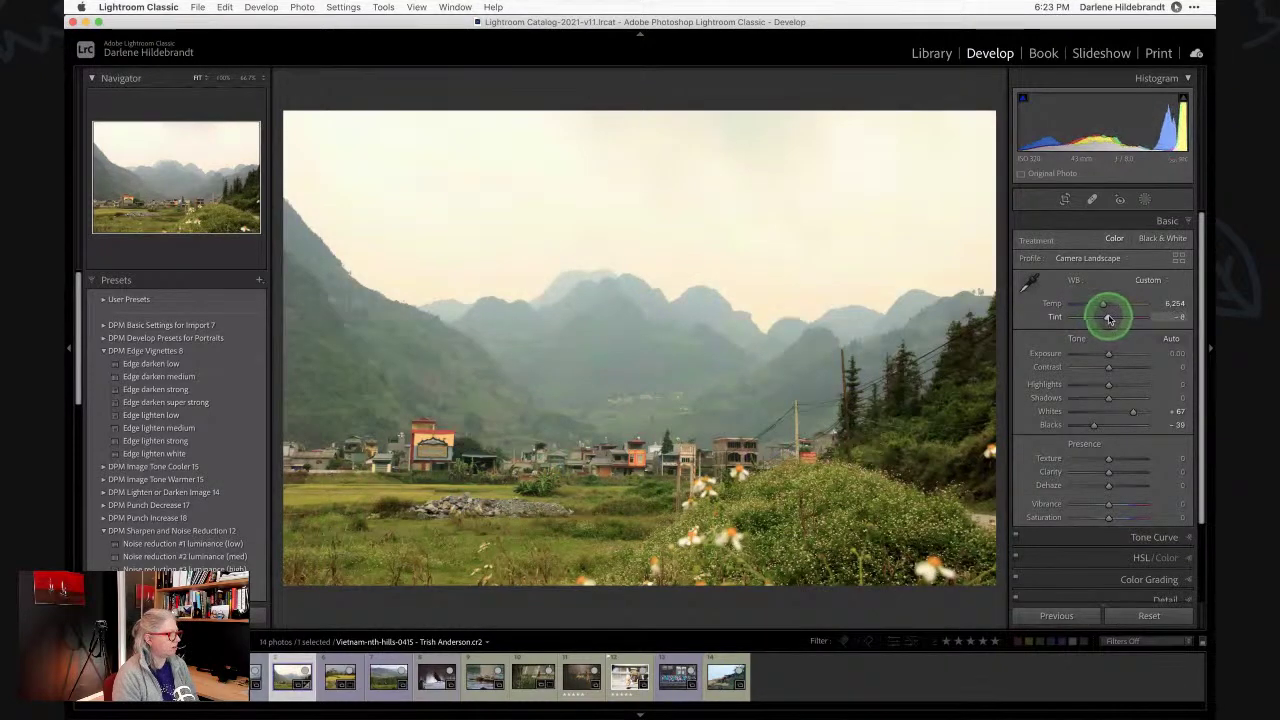
{"action": "mouse_move", "coordinate": [1110, 318]}
{"action": "left_mouse_down"}
{"action": "mouse_move", "coordinate": [1134, 318]}
{"action": "mouse_move", "coordinate": [1110, 317]}
{"action": "left_mouse_up"}
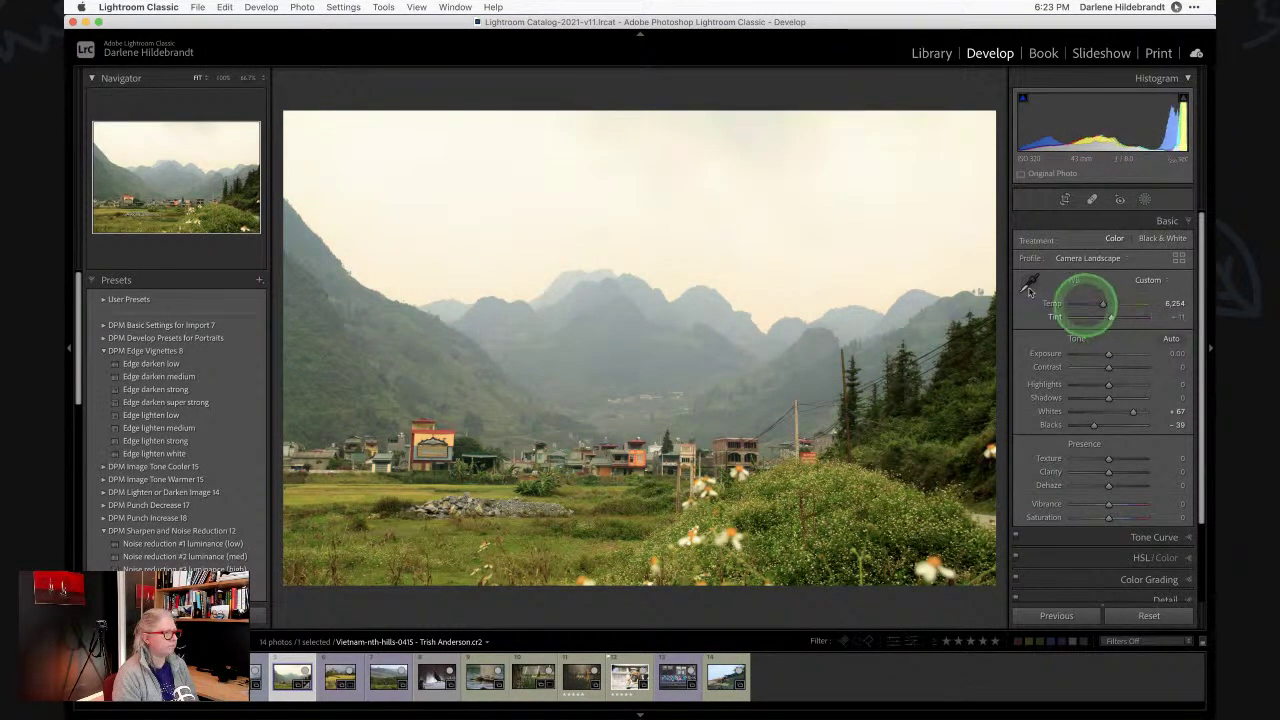
{"action": "left_click", "coordinate": [1146, 280]}
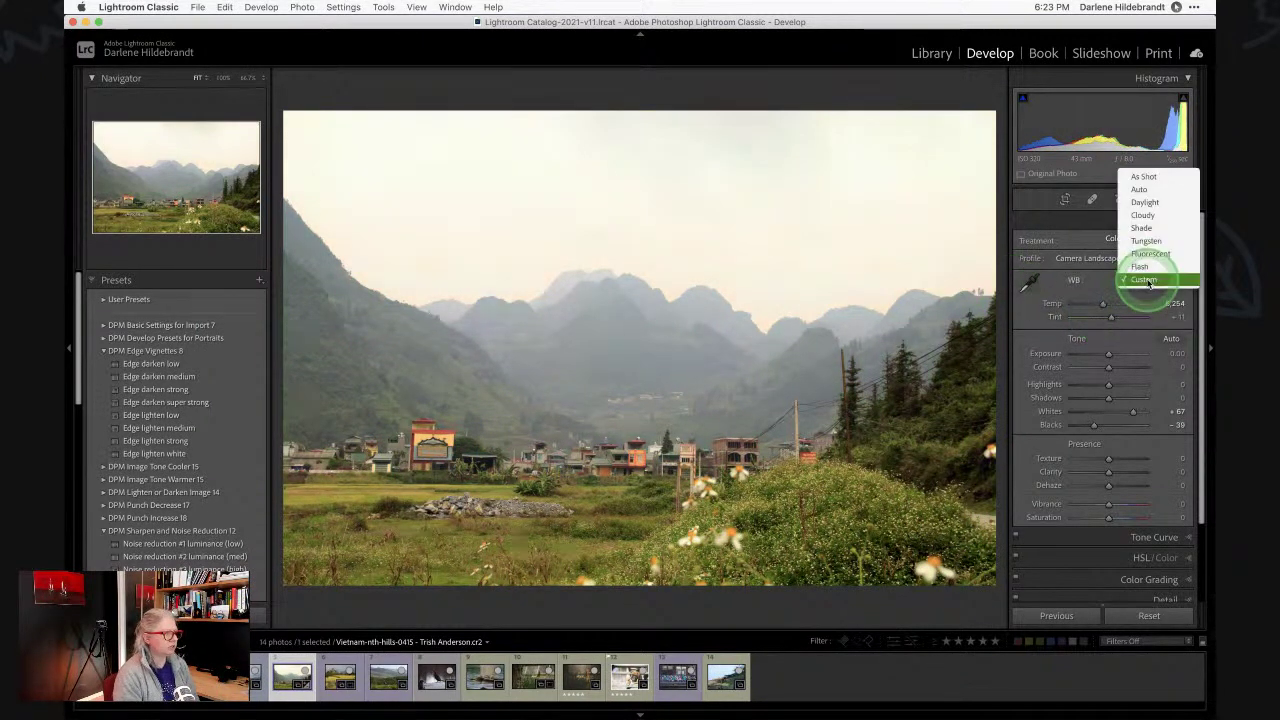
{"action": "left_click", "coordinate": [1141, 228]}
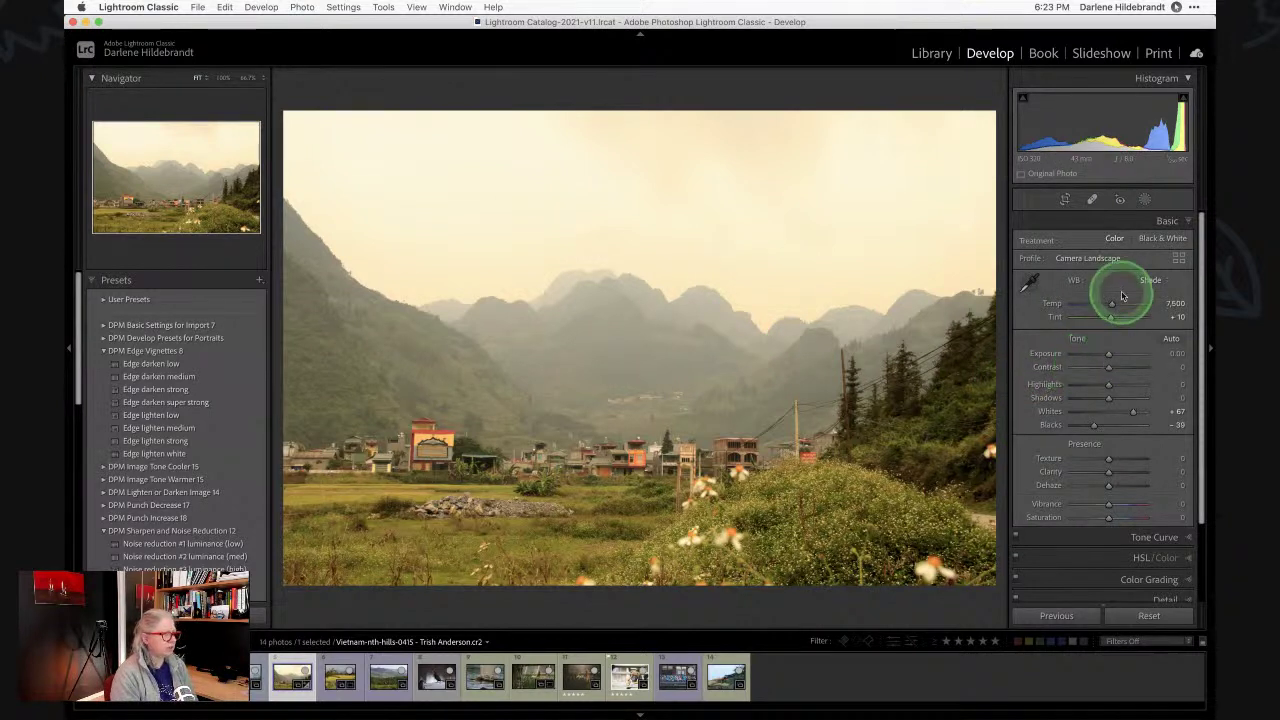
{"action": "left_click_drag", "start_coordinate": [1111, 303], "coordinate": [1110, 318]}
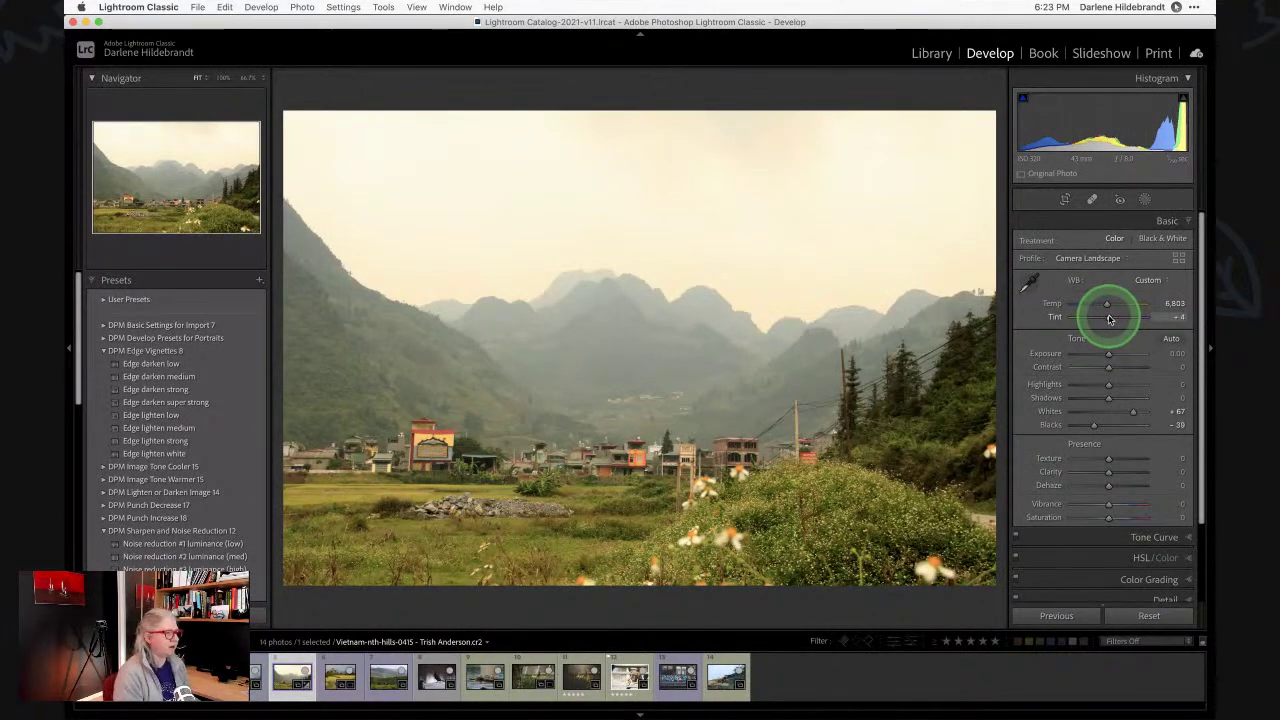
{"action": "mouse_move", "coordinate": [1110, 387]}
{"action": "left_mouse_down"}
{"action": "mouse_move", "coordinate": [1008, 385]}
{"action": "mouse_move", "coordinate": [1194, 389]}
{"action": "mouse_move", "coordinate": [944, 386]}
{"action": "mouse_move", "coordinate": [1051, 375]}
{"action": "mouse_move", "coordinate": [1108, 386]}
{"action": "mouse_move", "coordinate": [1091, 380]}
{"action": "left_mouse_up"}
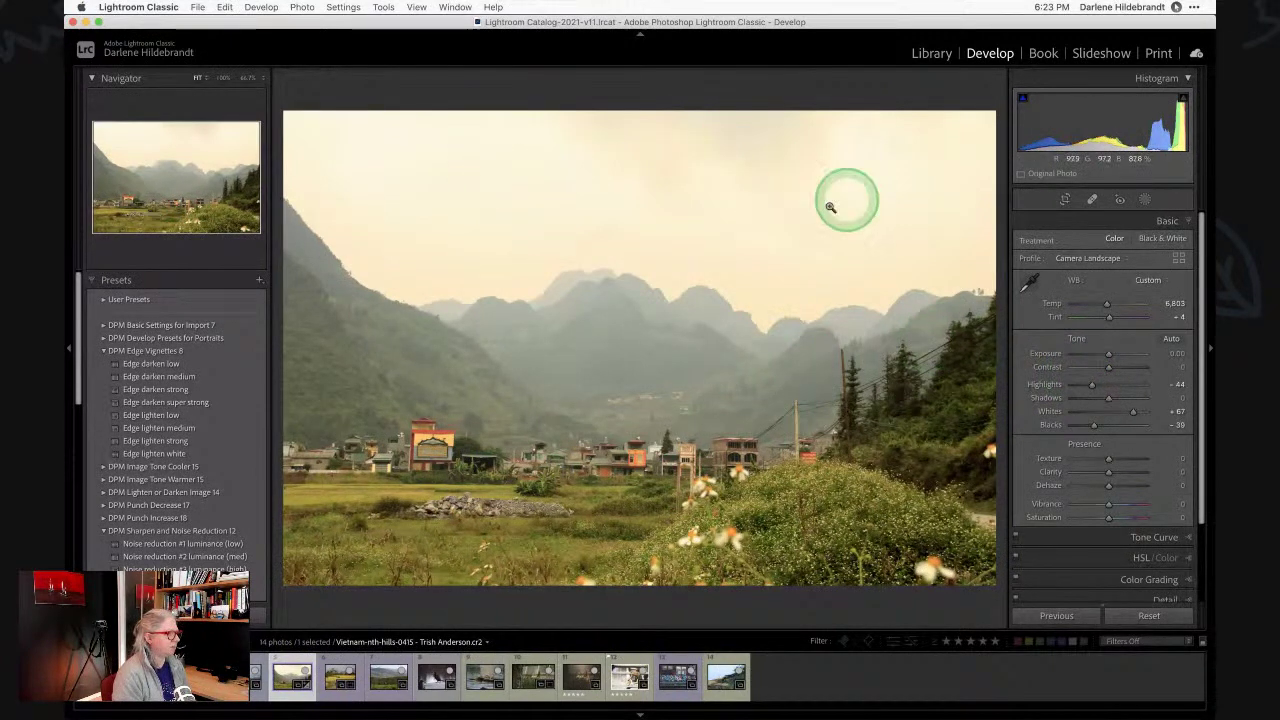
Mask the sky in the hills photo with Select Sky, and set the mask's Highlights to -42 and Temp to -15.
{"action": "left_click", "coordinate": [1145, 199]}
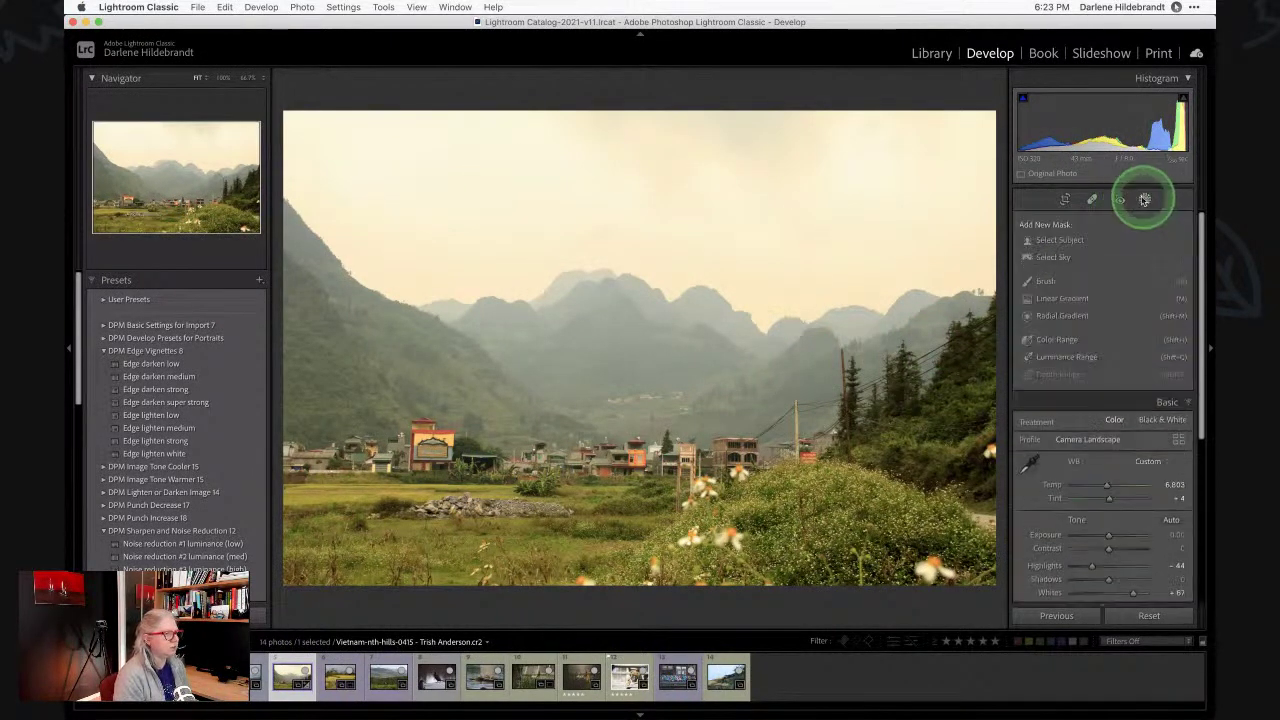
{"action": "left_click", "coordinate": [1053, 257]}
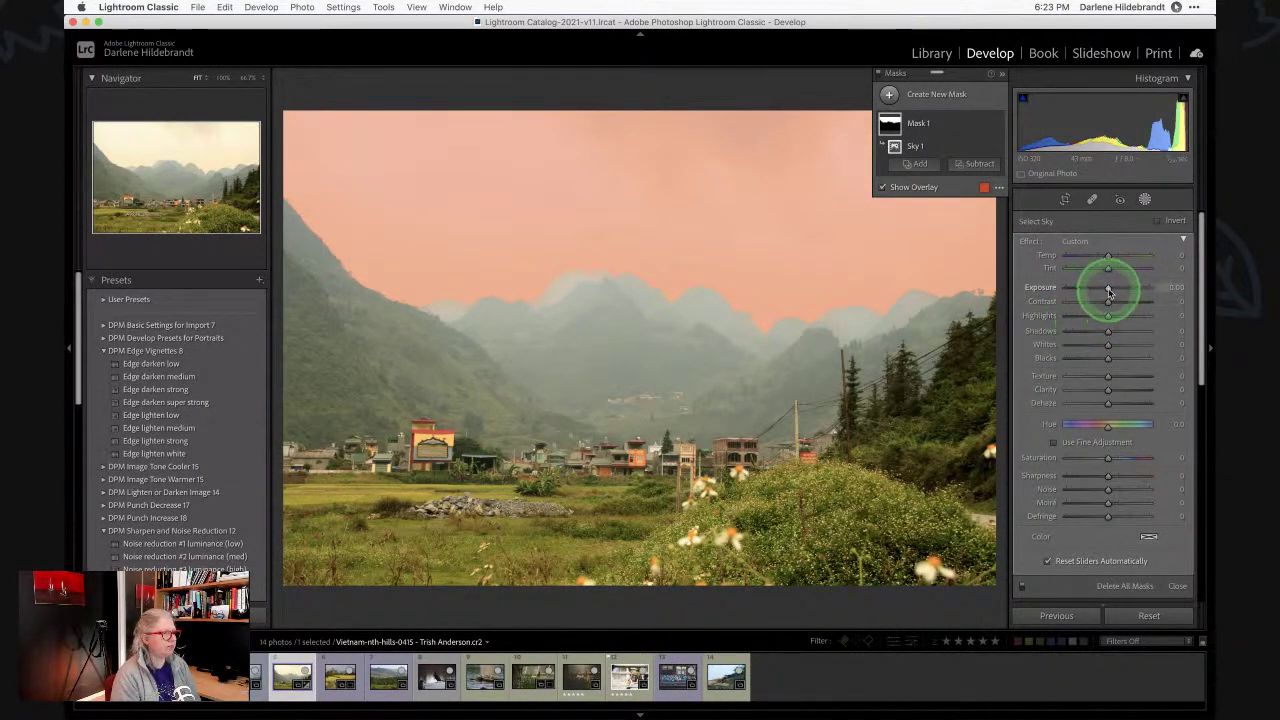
{"action": "left_click_drag", "start_coordinate": [1108, 290], "coordinate": [1089, 316]}
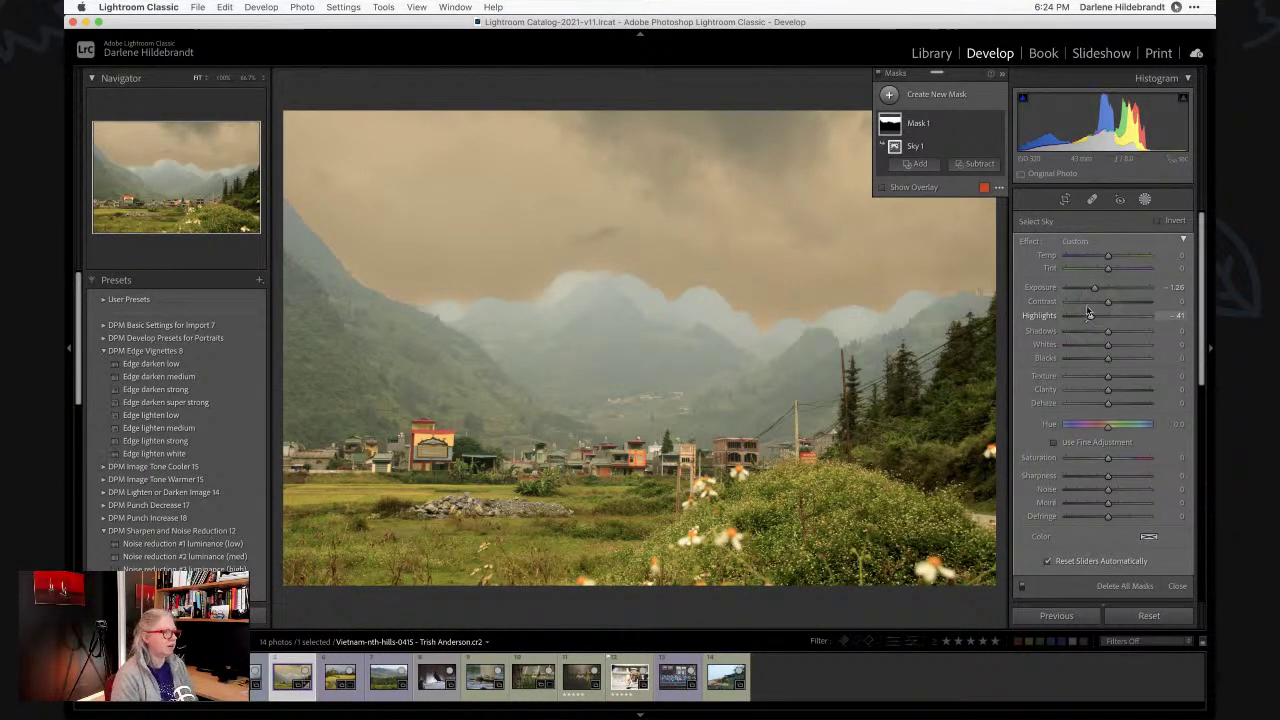
{"action": "double_click", "coordinate": [1088, 287]}
{"action": "left_click", "coordinate": [1092, 329]}
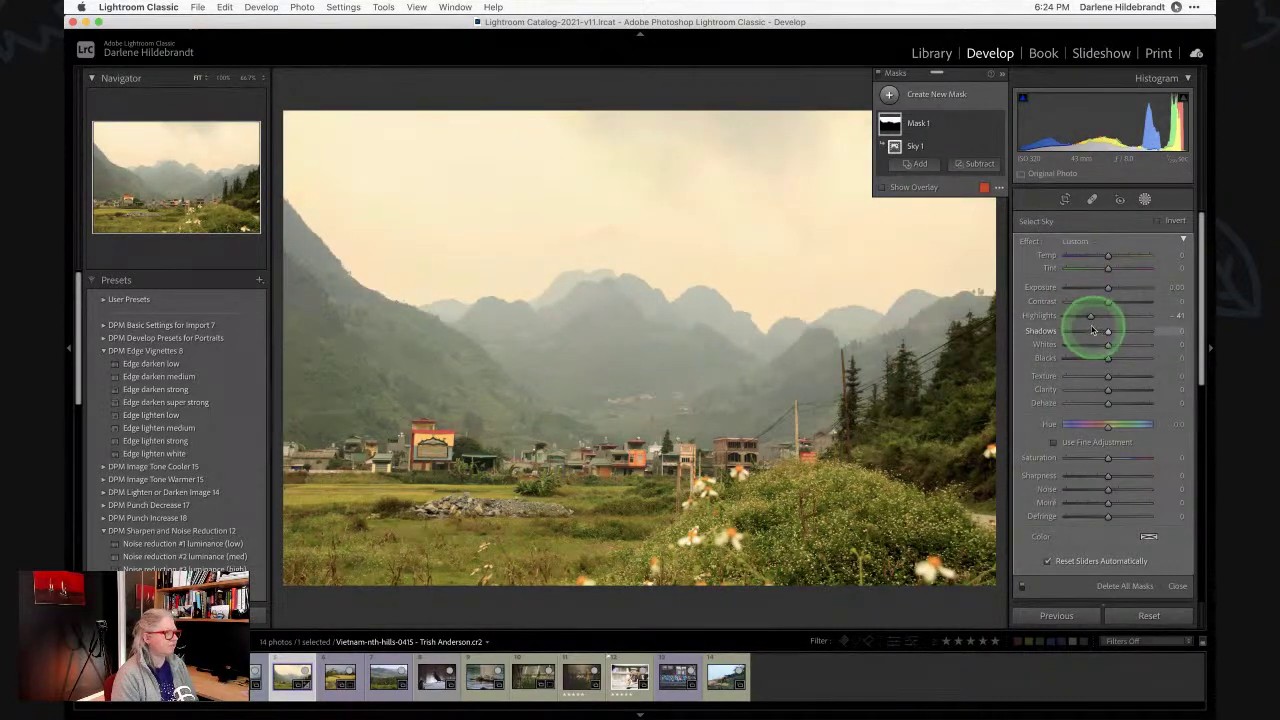
{"action": "mouse_move", "coordinate": [1090, 316]}
{"action": "left_mouse_down"}
{"action": "mouse_move", "coordinate": [1065, 310]}
{"action": "mouse_move", "coordinate": [1171, 315]}
{"action": "mouse_move", "coordinate": [1060, 311]}
{"action": "mouse_move", "coordinate": [1089, 311]}
{"action": "left_mouse_up"}
{"action": "left_click", "coordinate": [1107, 257]}
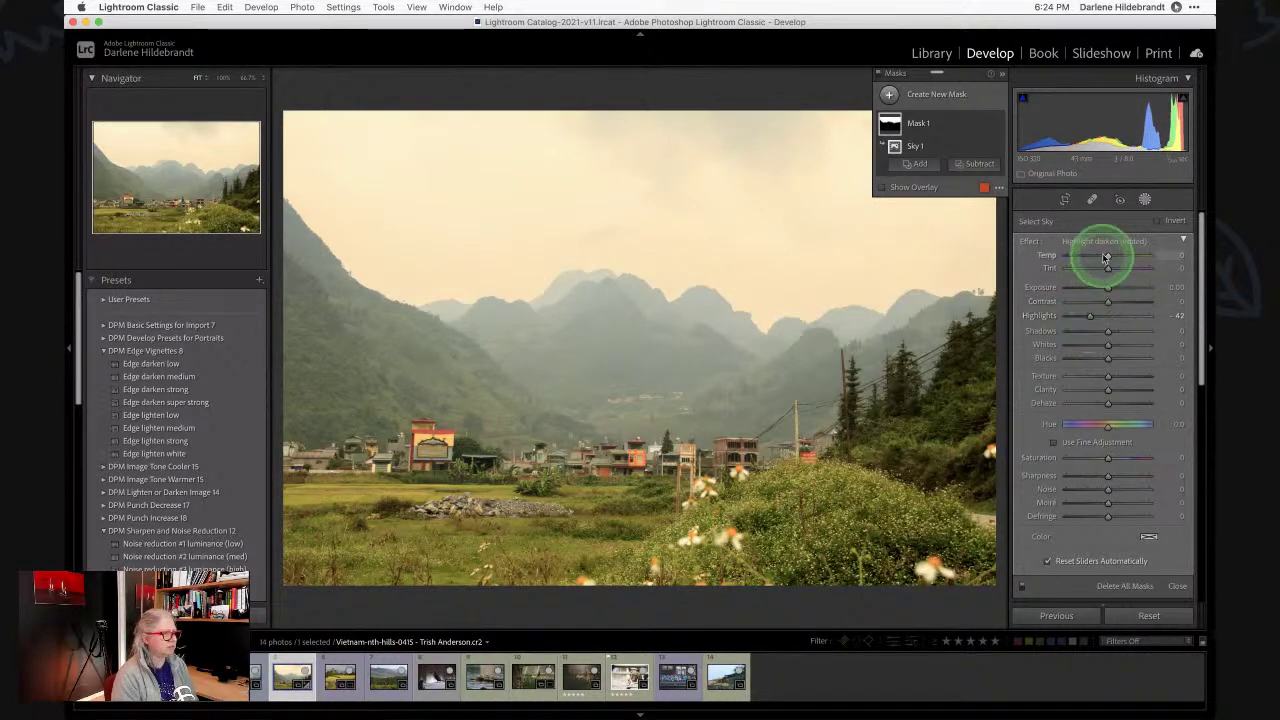
{"action": "left_click_drag", "start_coordinate": [1107, 257], "coordinate": [1099, 257]}
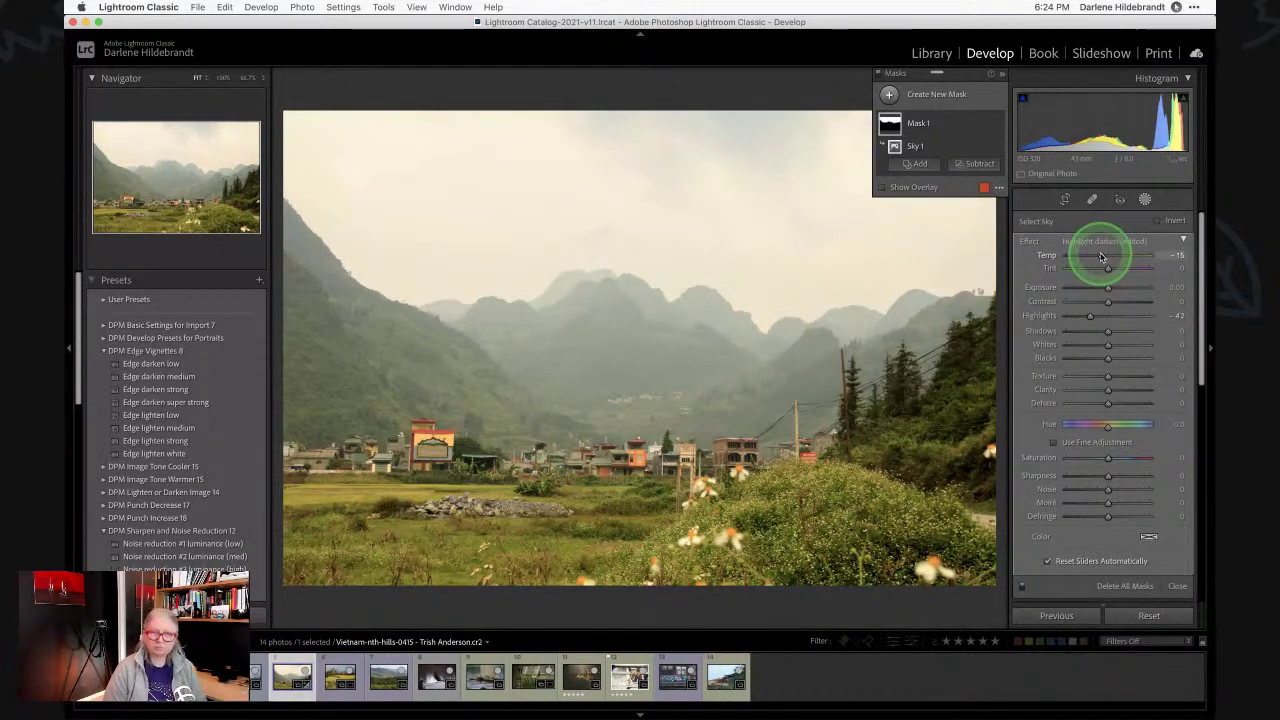
Compare the hills photo before and after the edits several times.
{"action": "key", "text": "backslash"}
{"action": "key", "text": "backslash"}
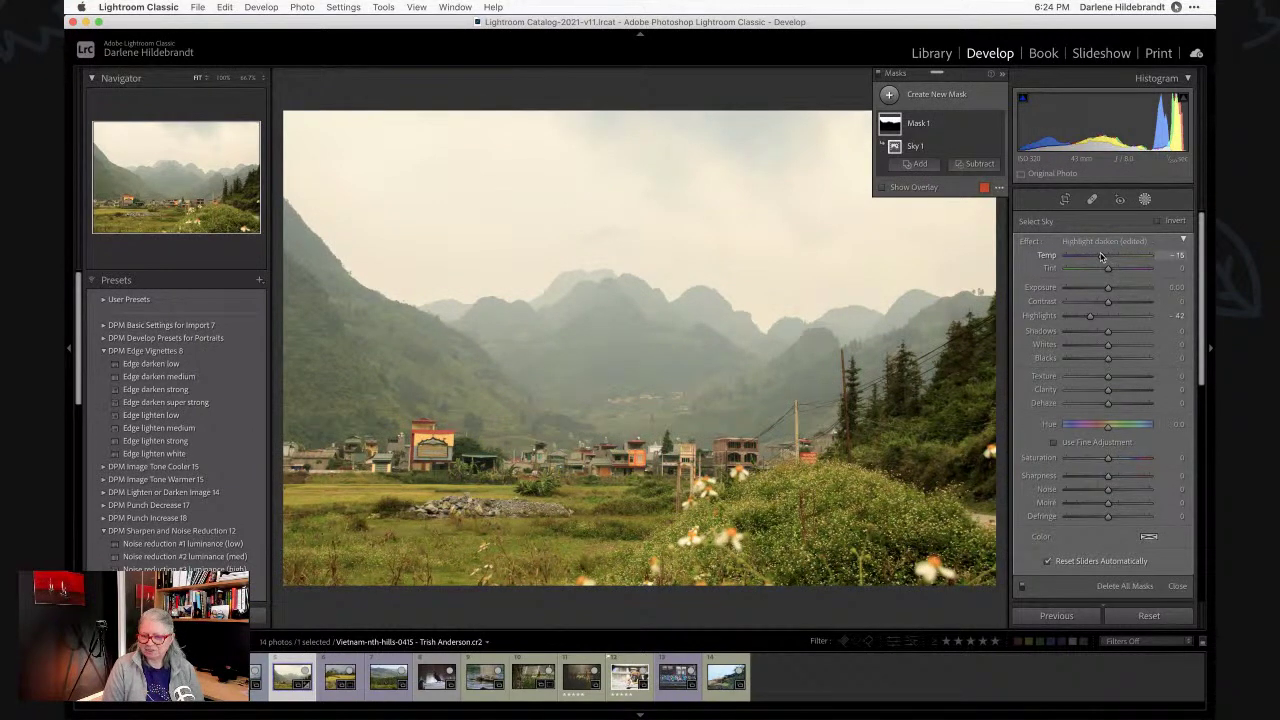
{"action": "key", "text": "backslash"}
{"action": "key", "text": "backslash"}
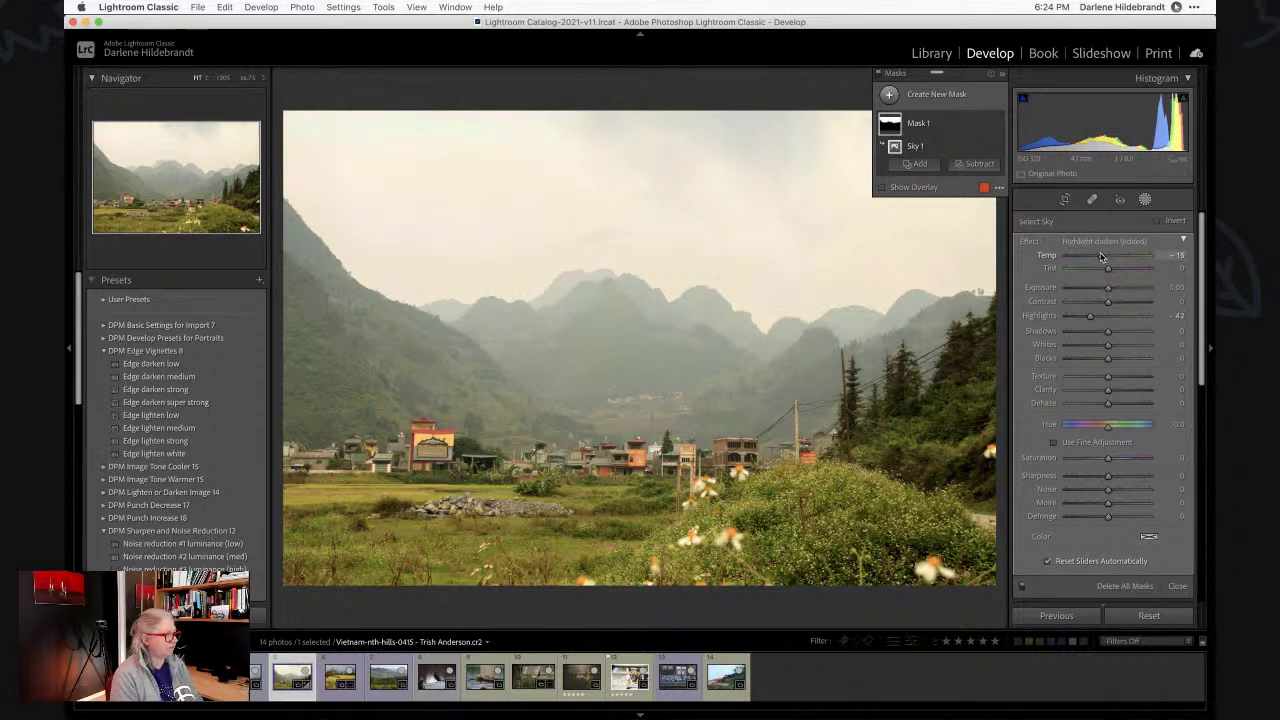
{"action": "key", "text": "backslash"}
{"action": "key", "text": "backslash"}
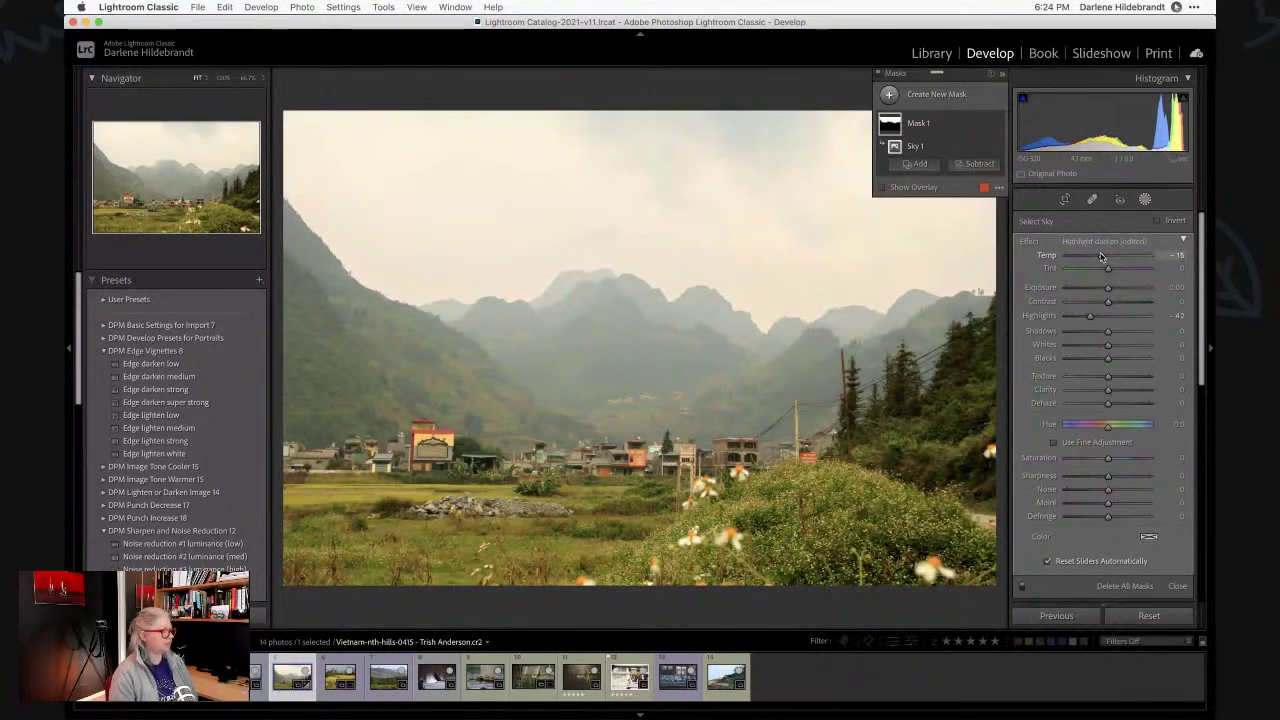
Try brightening the sky mask, reset it, and lower the mask's Exposure to -1.49.
{"action": "mouse_move", "coordinate": [1107, 286]}
{"action": "left_mouse_down"}
{"action": "mouse_move", "coordinate": [1089, 287]}
{"action": "mouse_move", "coordinate": [1129, 289]}
{"action": "left_mouse_up"}
{"action": "double_click", "coordinate": [1120, 287]}
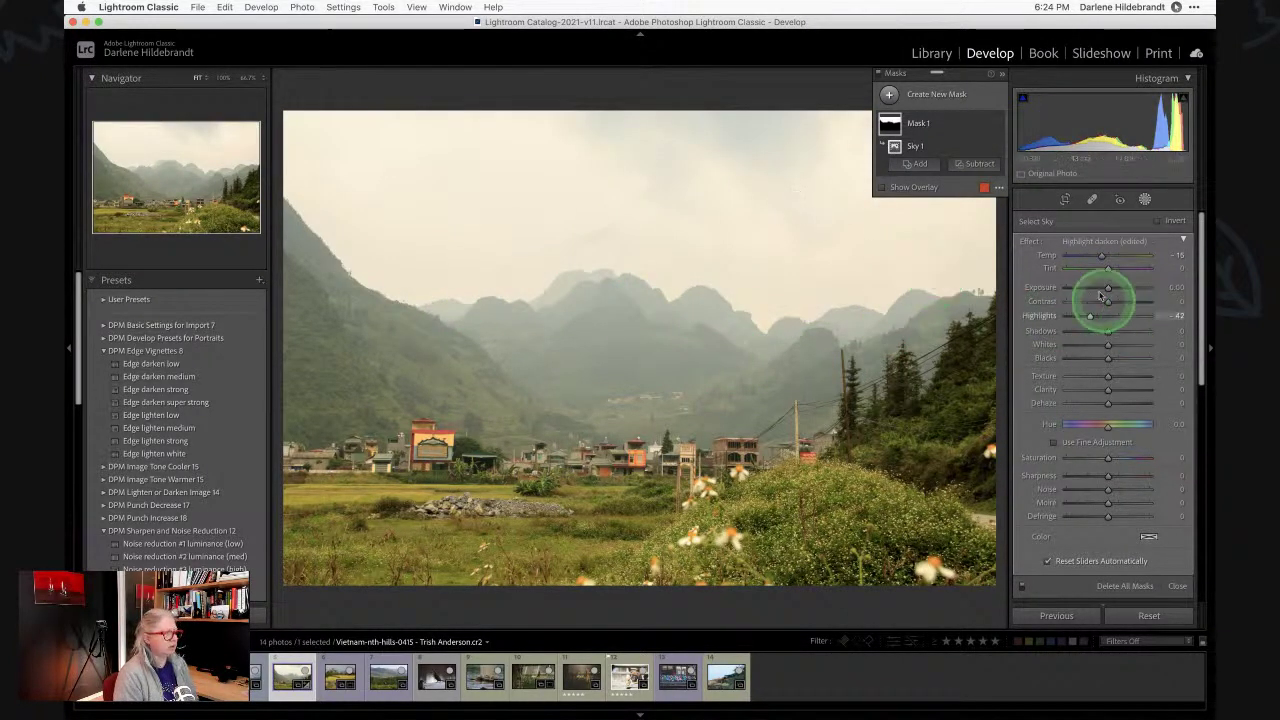
{"action": "left_click_drag", "start_coordinate": [1104, 287], "coordinate": [1089, 287]}
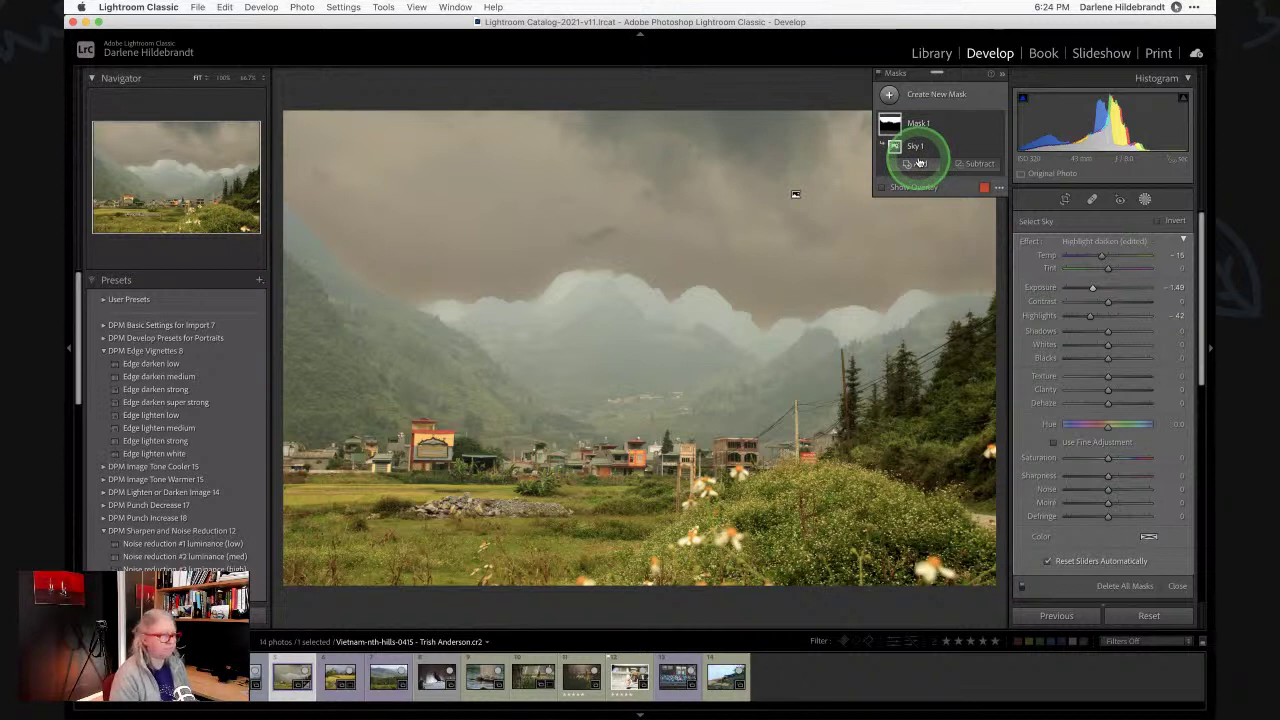
{"action": "left_click", "coordinate": [918, 163]}
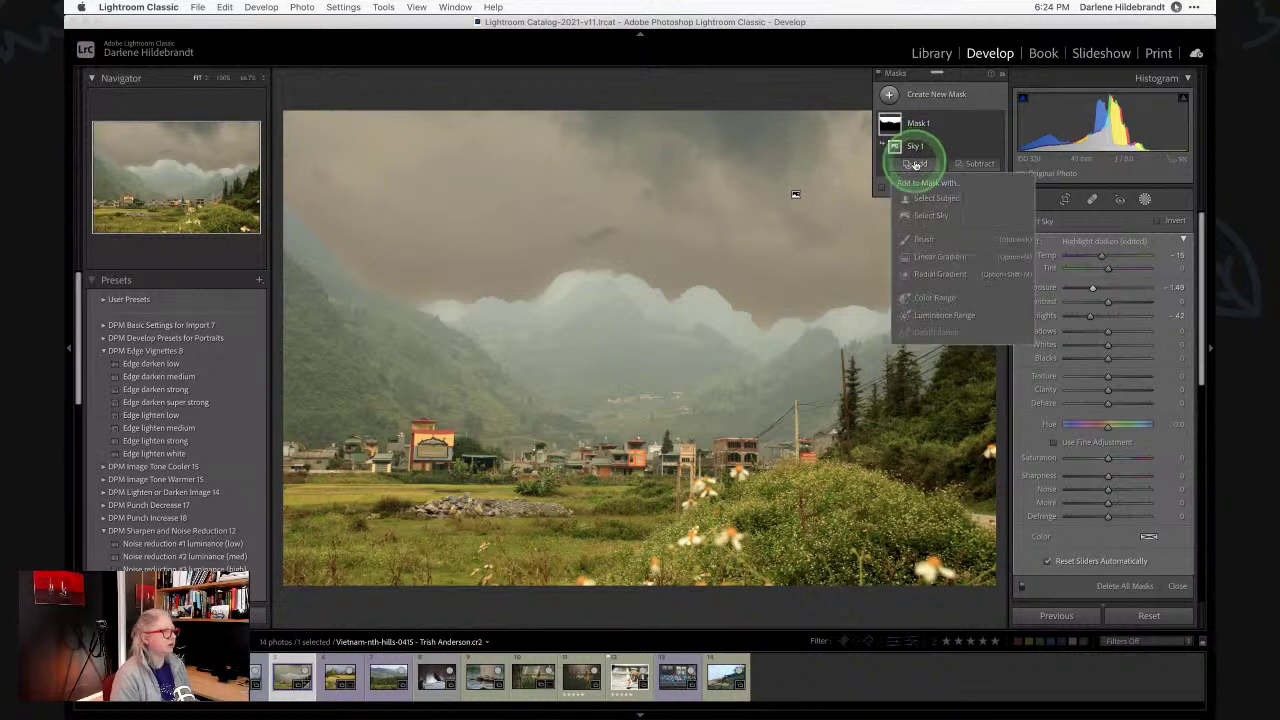
{"action": "left_click", "coordinate": [938, 260]}
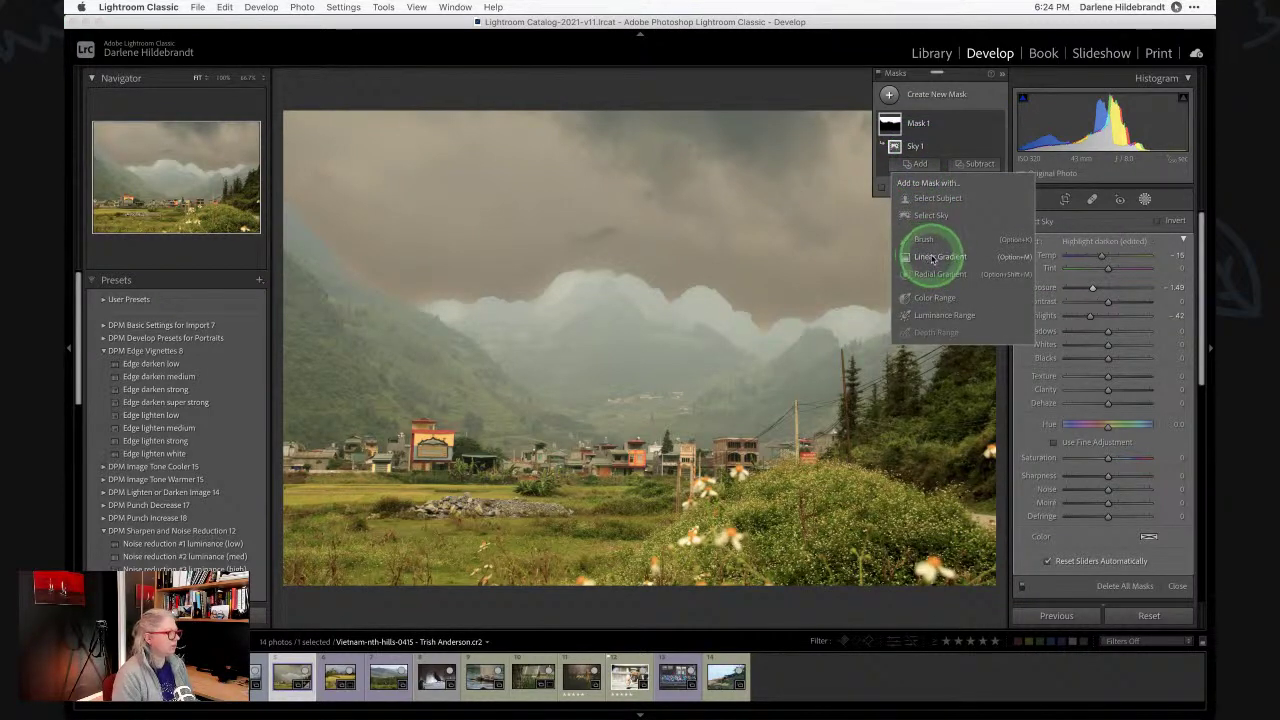
{"action": "left_click", "coordinate": [261, 78]}
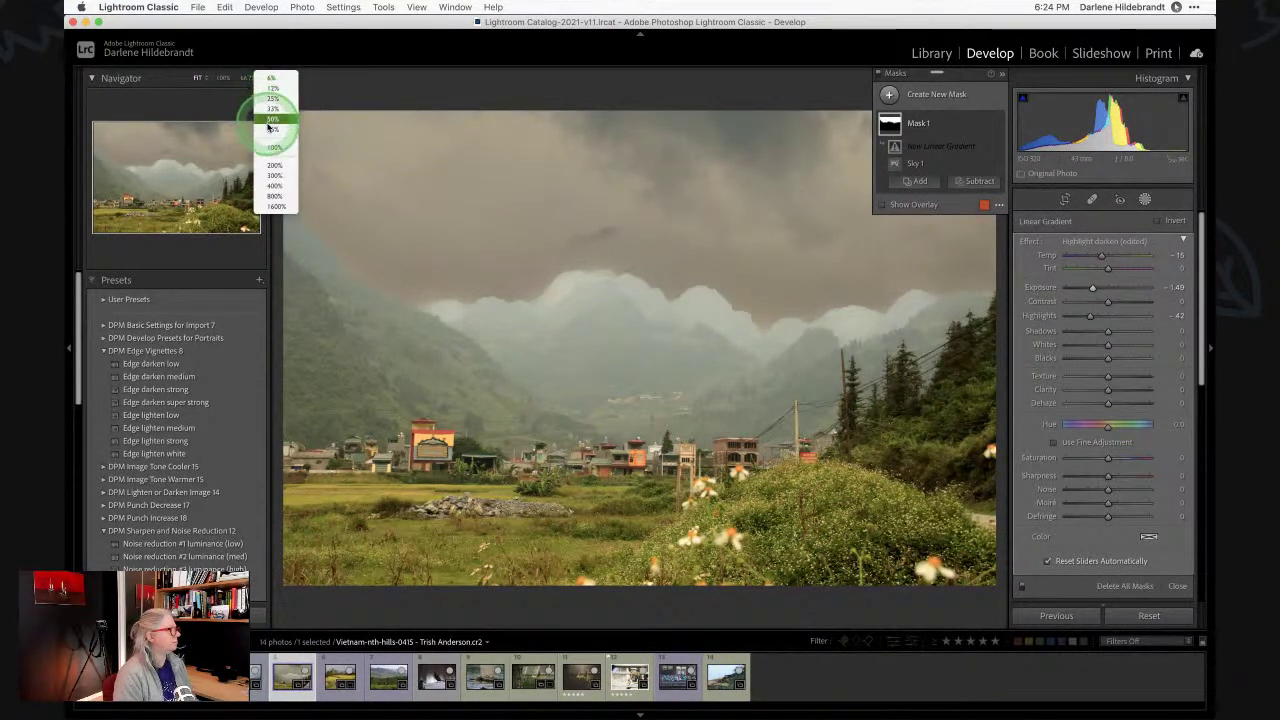
{"action": "left_click", "coordinate": [273, 119]}
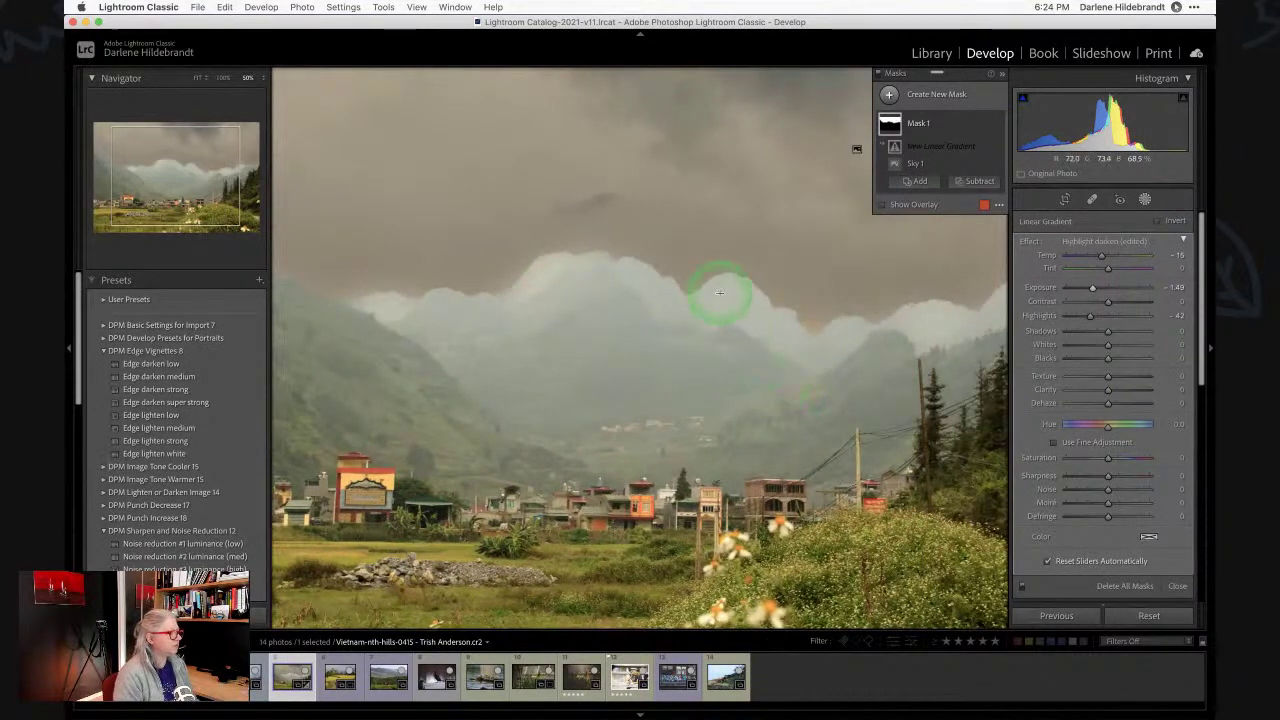
{"action": "left_click_drag", "start_coordinate": [719, 292], "coordinate": [739, 309]}
{"action": "key", "text": "super+z"}
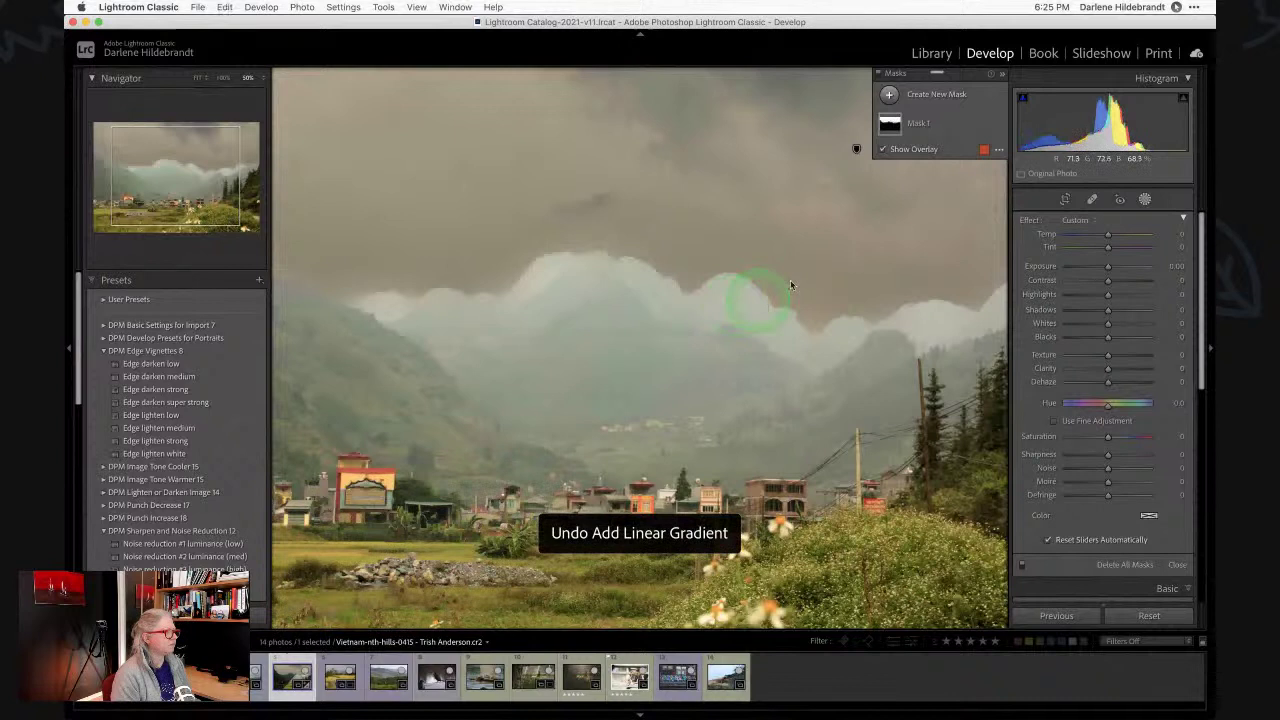
Add a Luminance Range to the sky mask by sampling the tones of the pale mountain peaks below the sky.
{"action": "left_click", "coordinate": [957, 126]}
{"action": "left_click", "coordinate": [915, 163]}
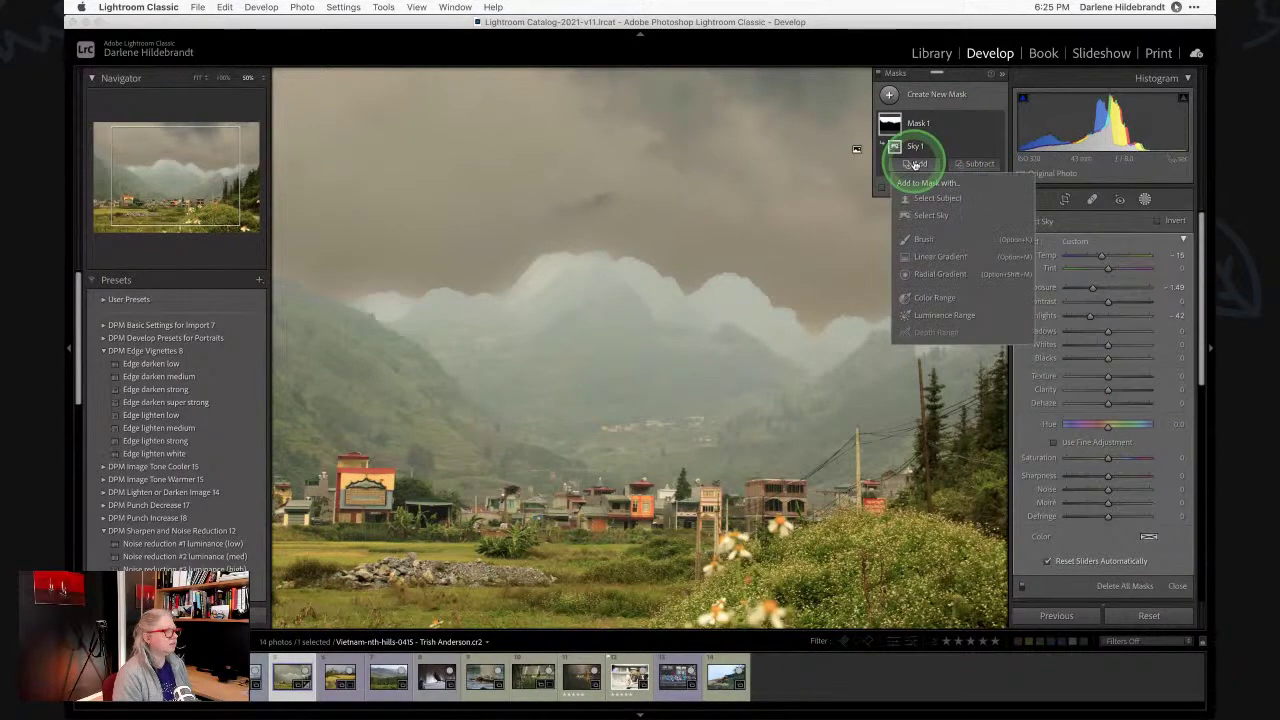
{"action": "left_click", "coordinate": [940, 315]}
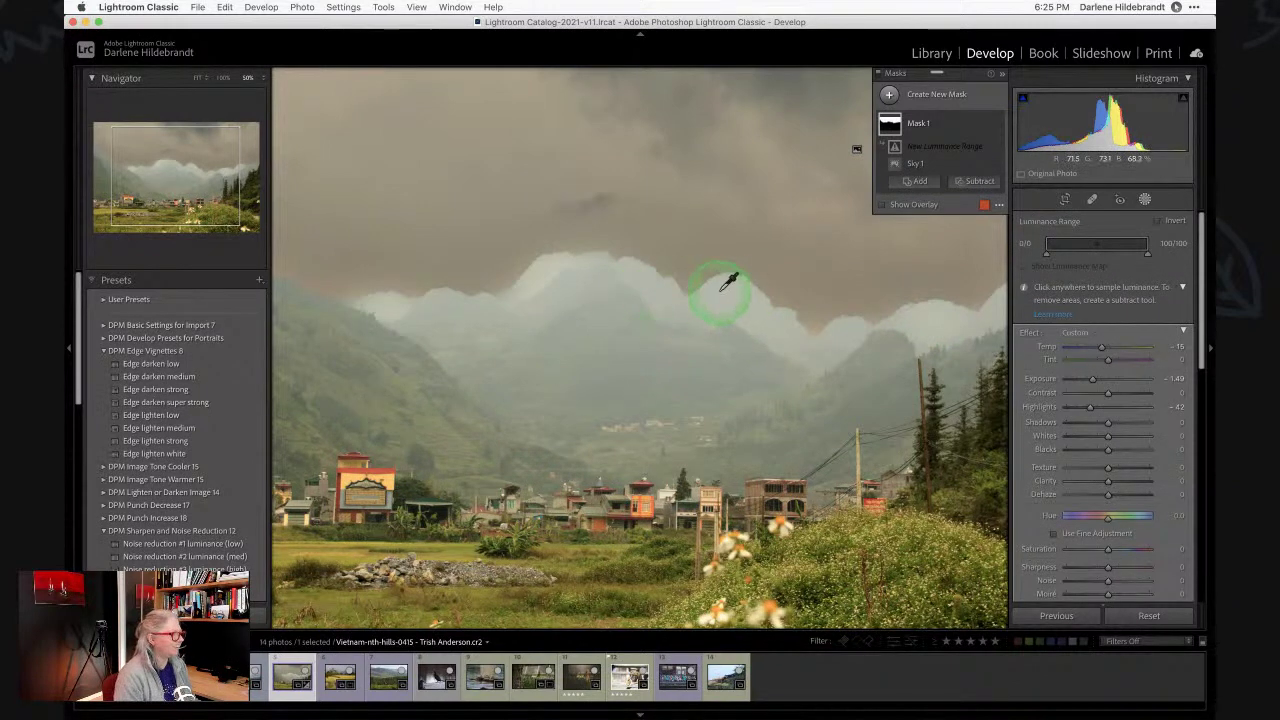
{"action": "left_click_drag", "start_coordinate": [719, 290], "coordinate": [738, 298]}
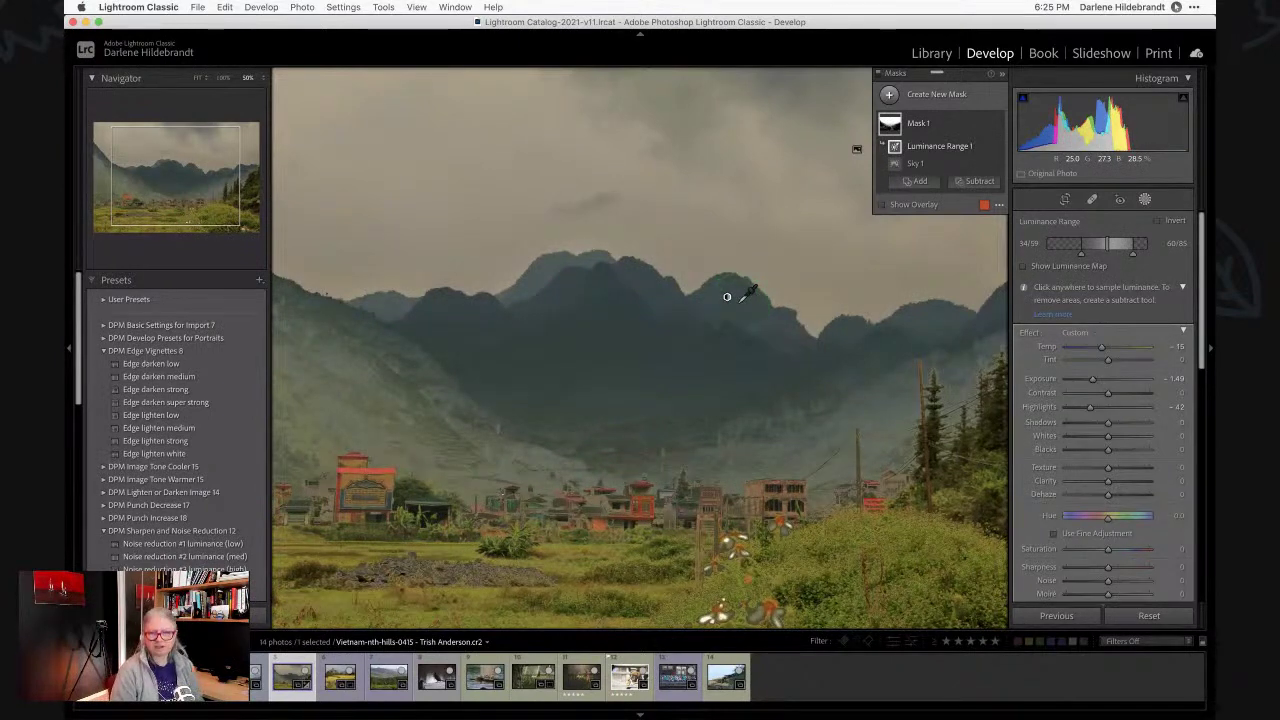
Check the mask with its overlay, adjust the luminance range to 44/64 and 92/99, and set the mask's Exposure to -0.71.
{"action": "left_click", "coordinate": [883, 205]}
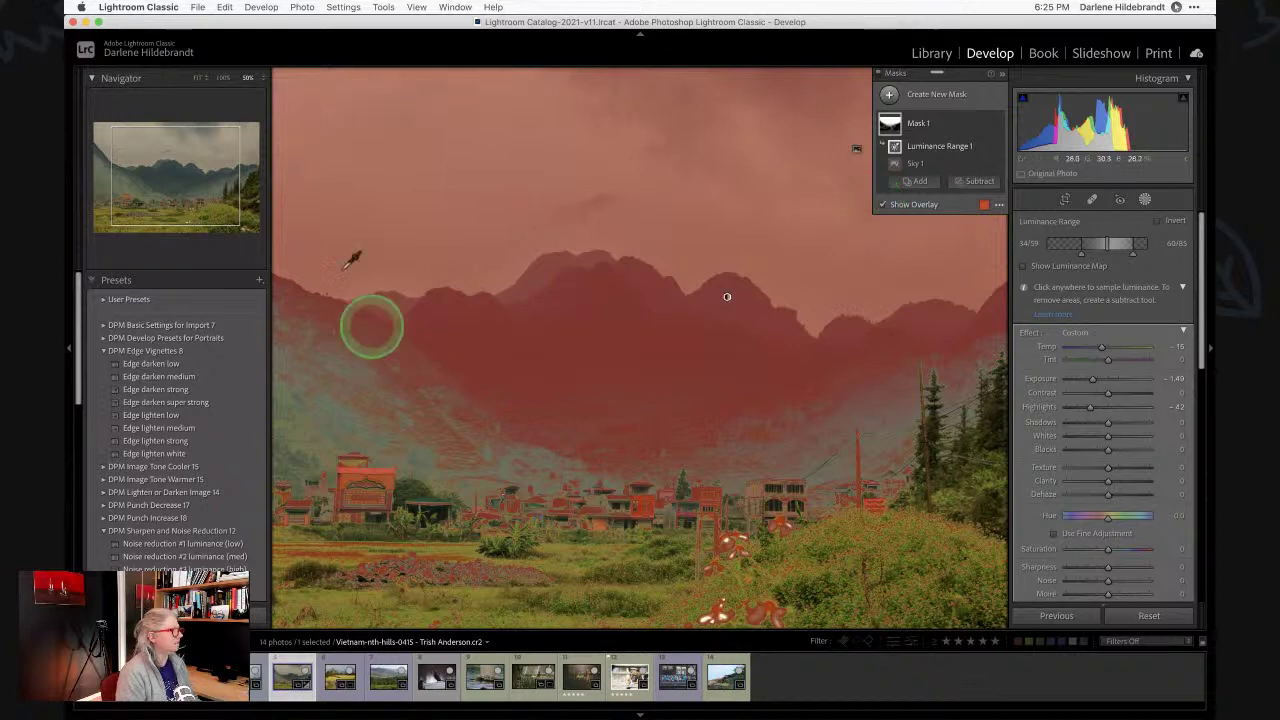
{"action": "left_click", "coordinate": [200, 79]}
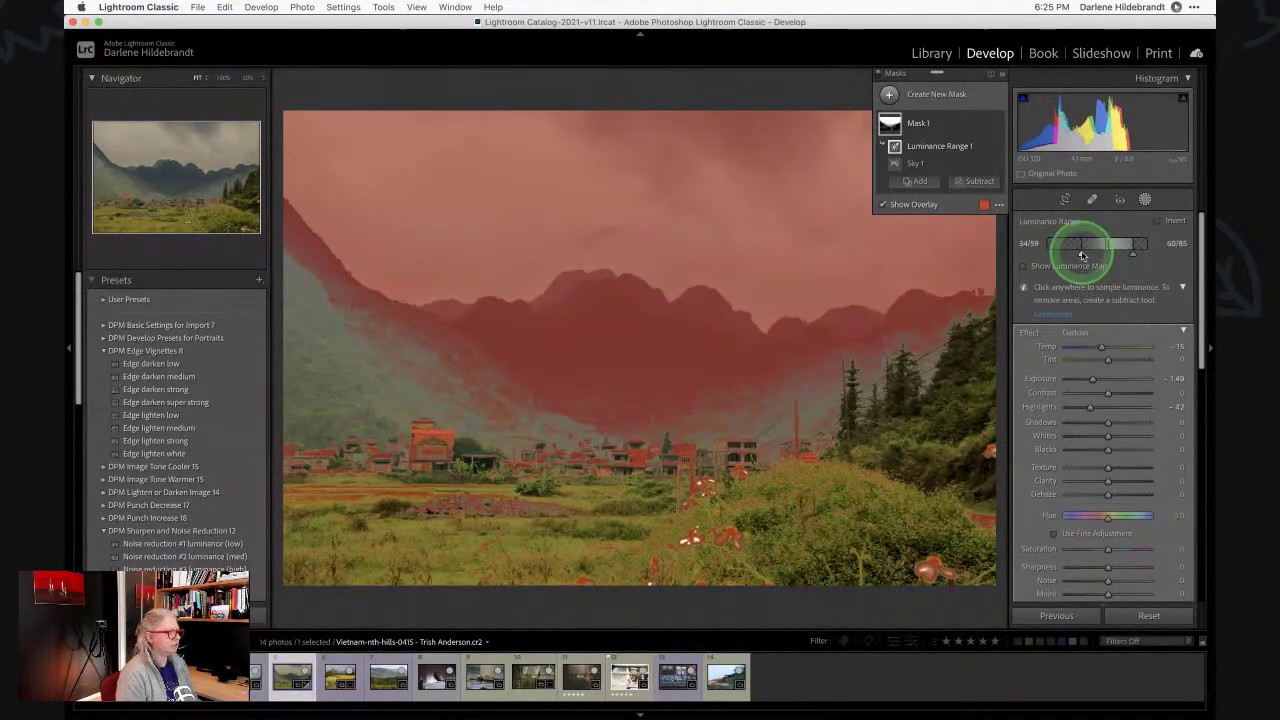
{"action": "mouse_move", "coordinate": [1081, 251]}
{"action": "left_mouse_down"}
{"action": "mouse_move", "coordinate": [1143, 248]}
{"action": "mouse_move", "coordinate": [1093, 255]}
{"action": "left_mouse_up"}
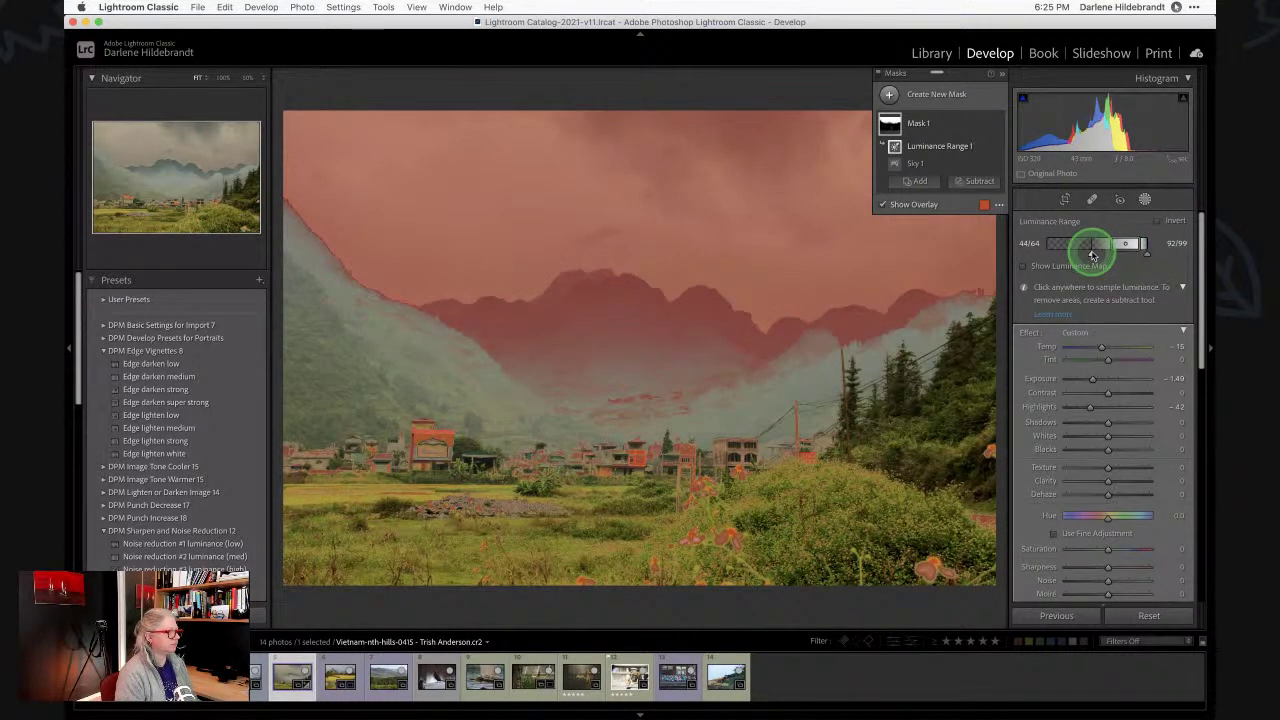
{"action": "left_click", "coordinate": [883, 204]}
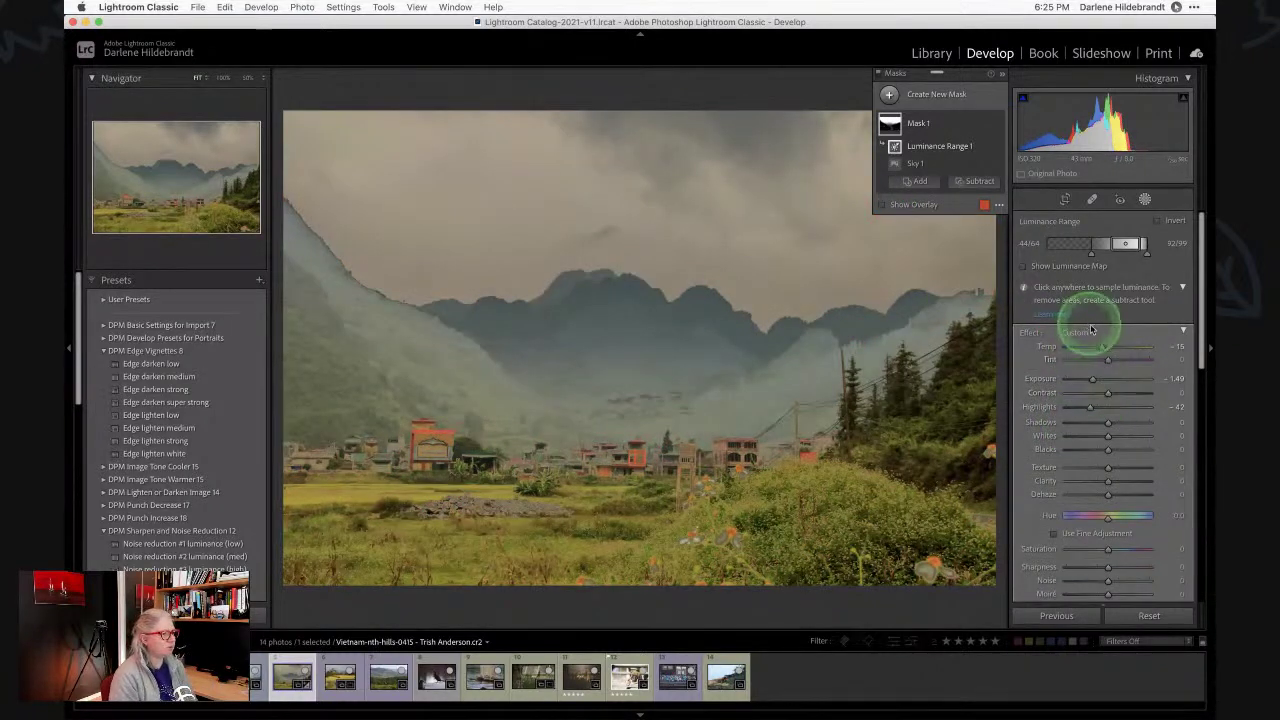
{"action": "left_click_drag", "start_coordinate": [1090, 378], "coordinate": [1099, 381]}
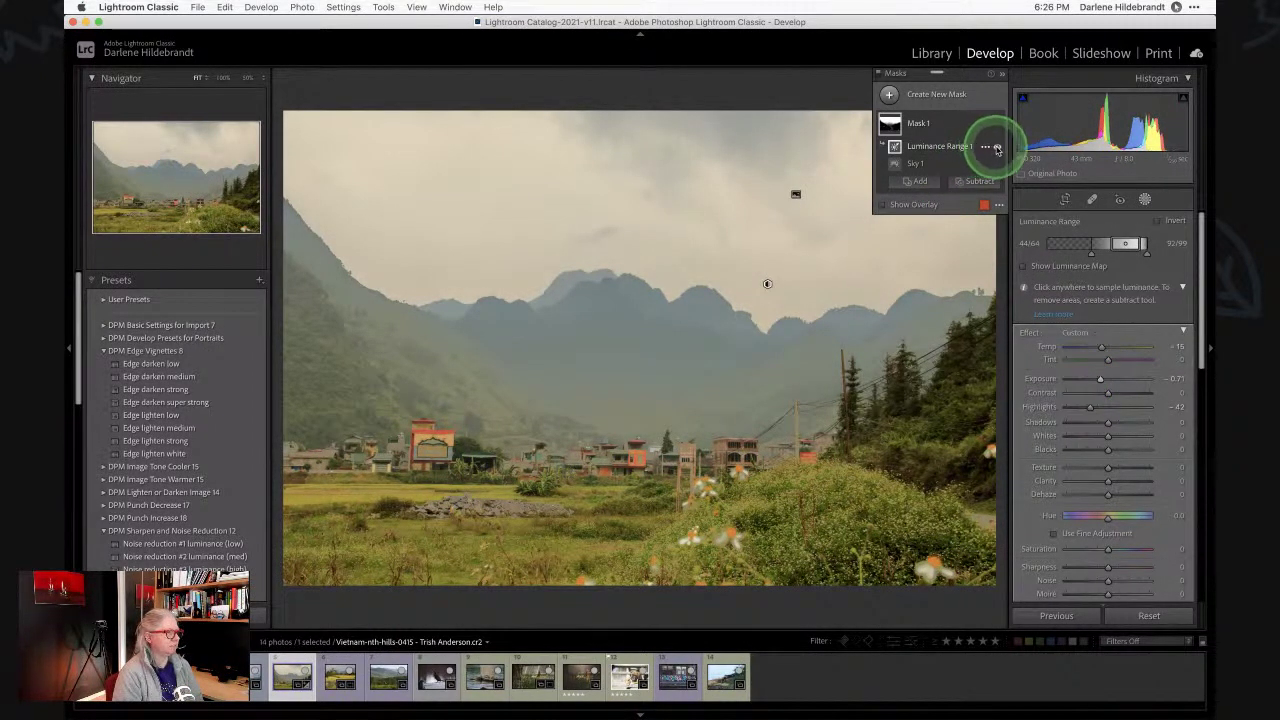
Compare the hills with the Luminance Range component hidden and shown.
{"action": "left_click", "coordinate": [997, 148]}
{"action": "left_click", "coordinate": [997, 148]}
{"action": "left_click", "coordinate": [997, 148]}
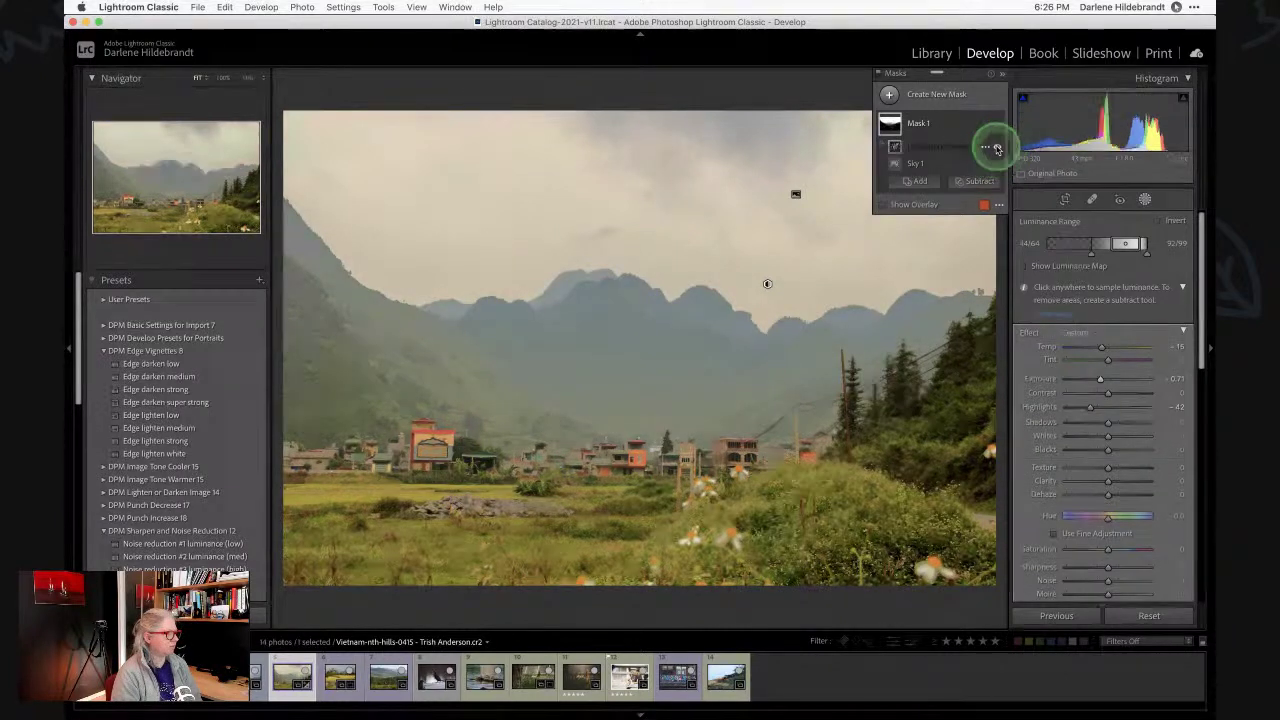
{"action": "left_click", "coordinate": [997, 148]}
{"action": "left_click", "coordinate": [995, 148]}
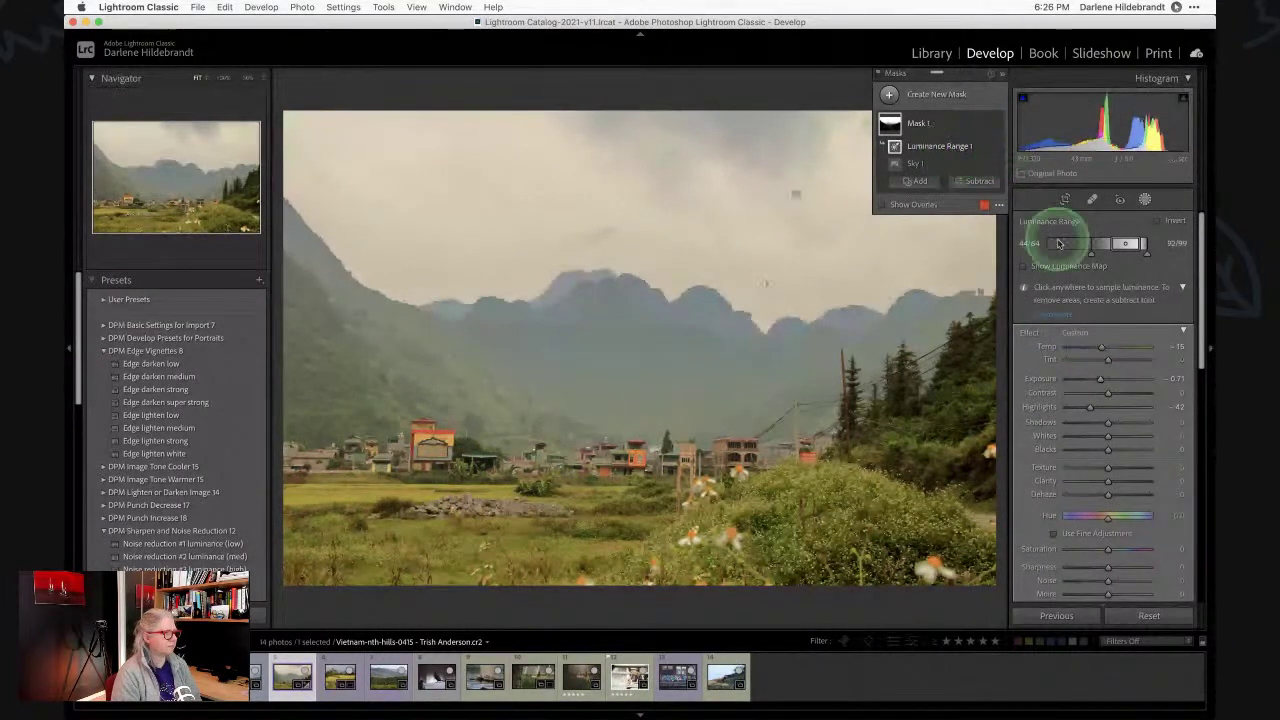
Adjust the luminance range to 56/68 and 96/100, checking it hidden and shown, and set the mask's Exposure to -0.60.
{"action": "left_click_drag", "start_coordinate": [1059, 243], "coordinate": [1103, 255]}
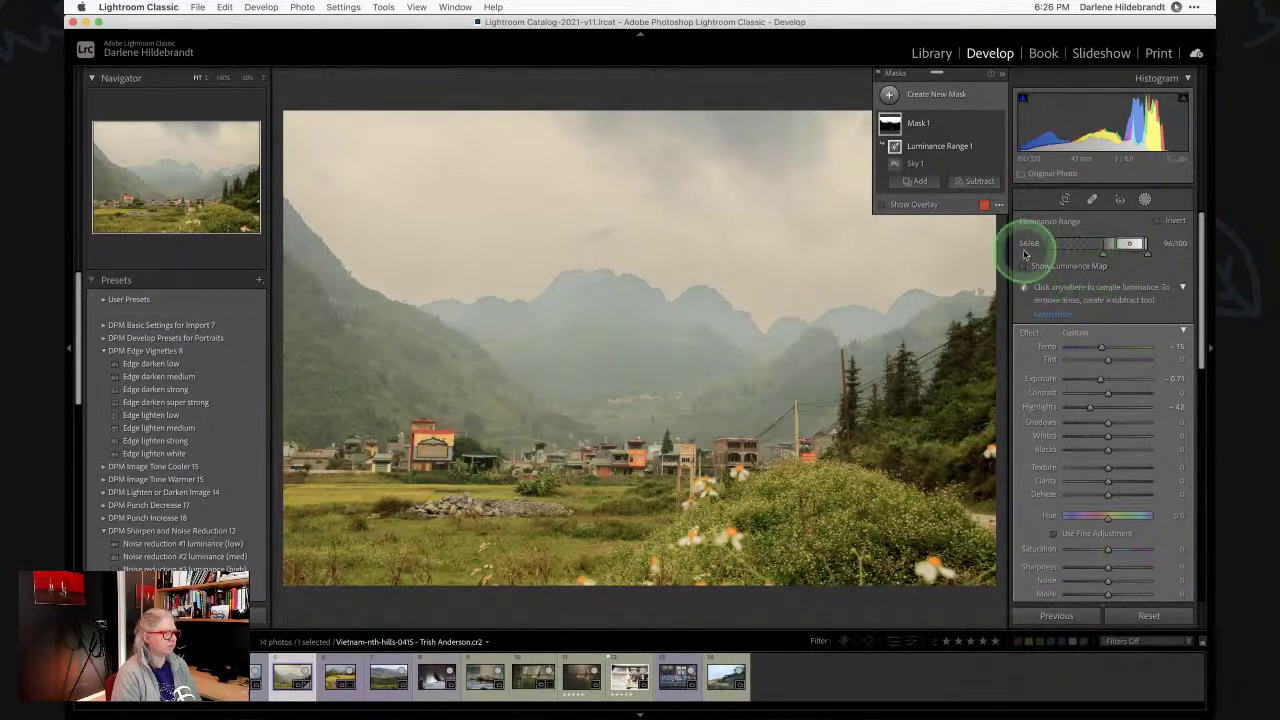
{"action": "left_click", "coordinate": [996, 147]}
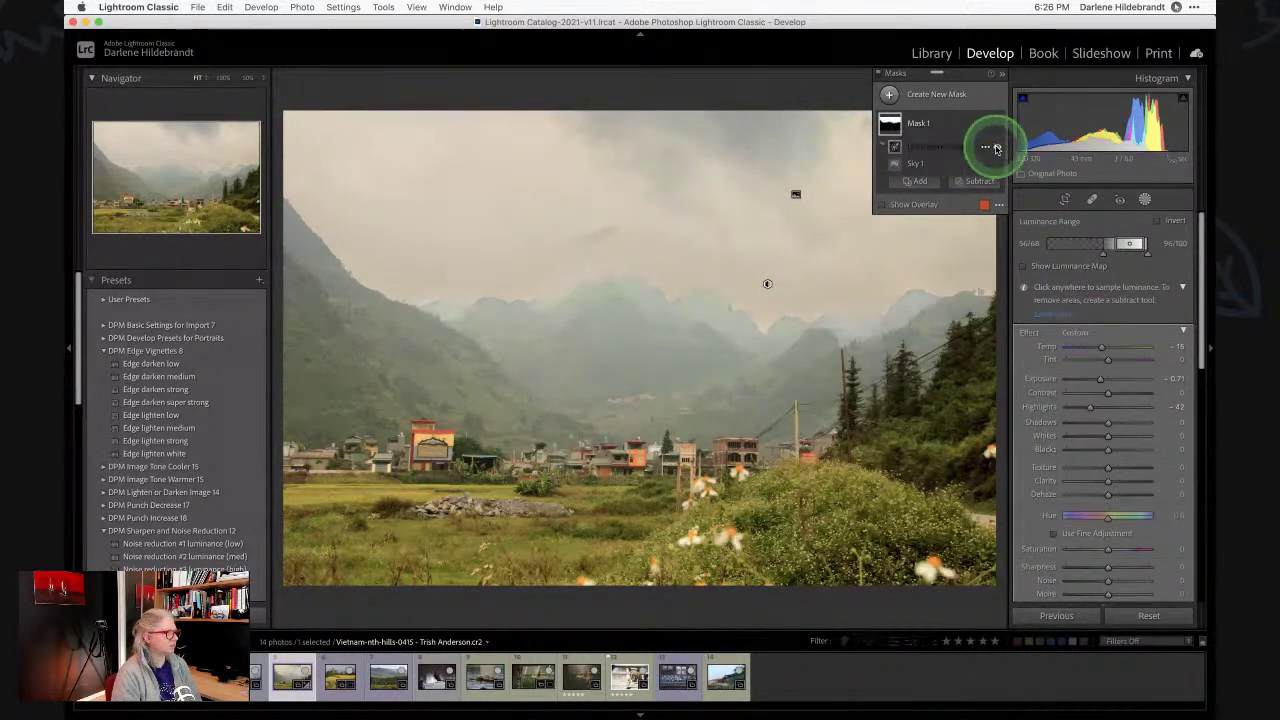
{"action": "left_click", "coordinate": [994, 147]}
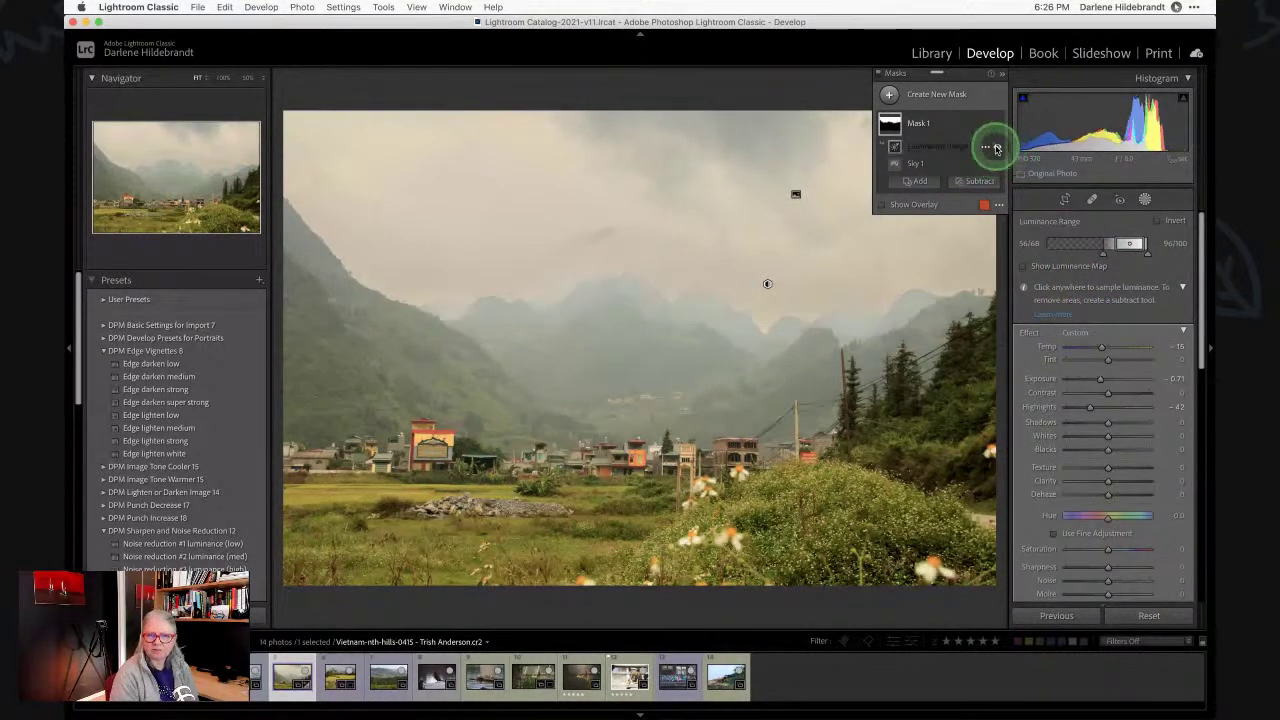
{"action": "left_click", "coordinate": [994, 147]}
{"action": "left_click_drag", "start_coordinate": [1098, 378], "coordinate": [1101, 381]}
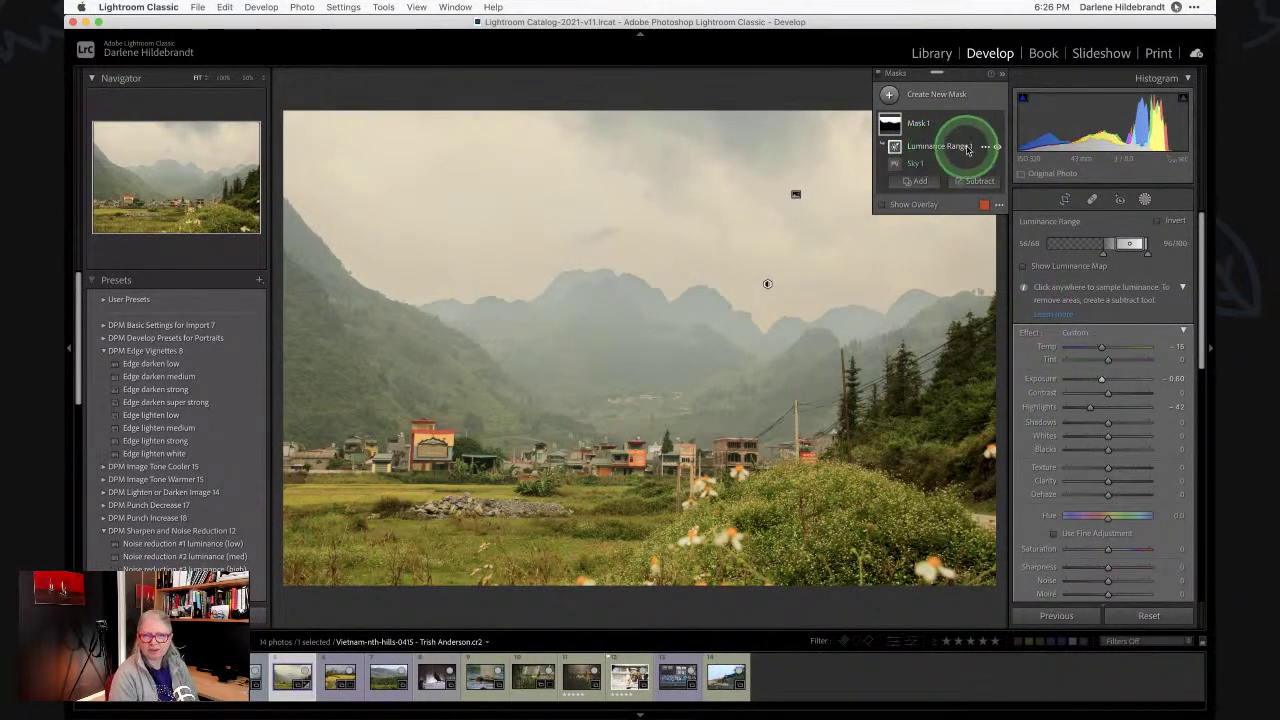
{"action": "left_click", "coordinate": [1147, 202]}
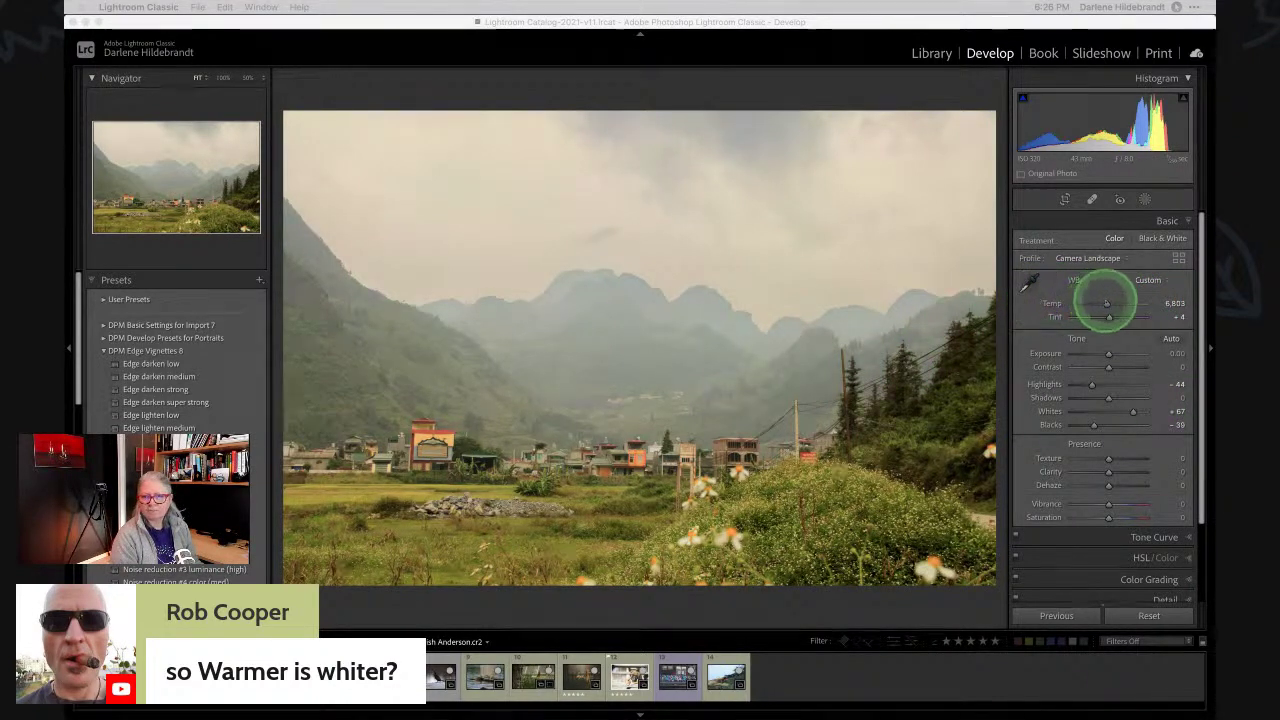
Try the extreme white balance Temp values 50,000 and 2,000 on the hills photo, and undo the changes.
{"action": "left_click_drag", "start_coordinate": [1108, 303], "coordinate": [1160, 303]}
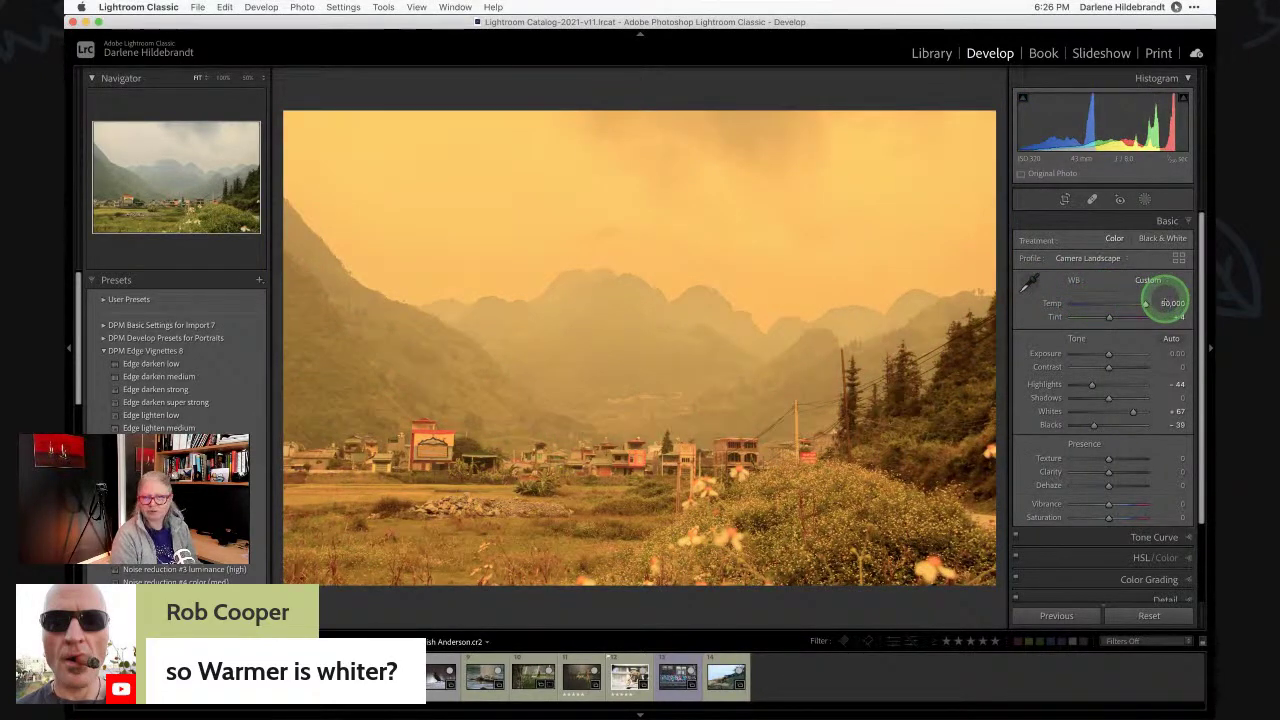
{"action": "left_click_drag", "start_coordinate": [1168, 303], "coordinate": [1063, 294]}
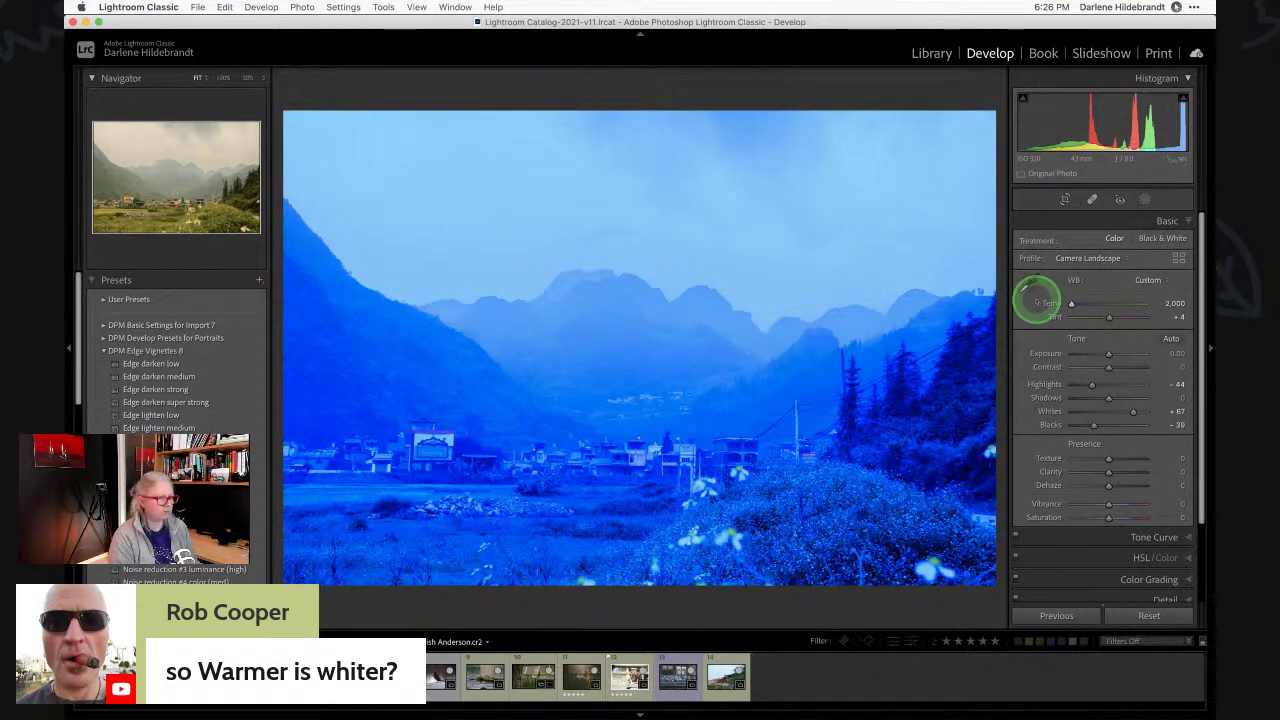
{"action": "mouse_move", "coordinate": [1036, 300]}
{"action": "left_mouse_down"}
{"action": "mouse_move", "coordinate": [1171, 300]}
{"action": "mouse_move", "coordinate": [1011, 297]}
{"action": "mouse_move", "coordinate": [1045, 305]}
{"action": "left_mouse_up"}
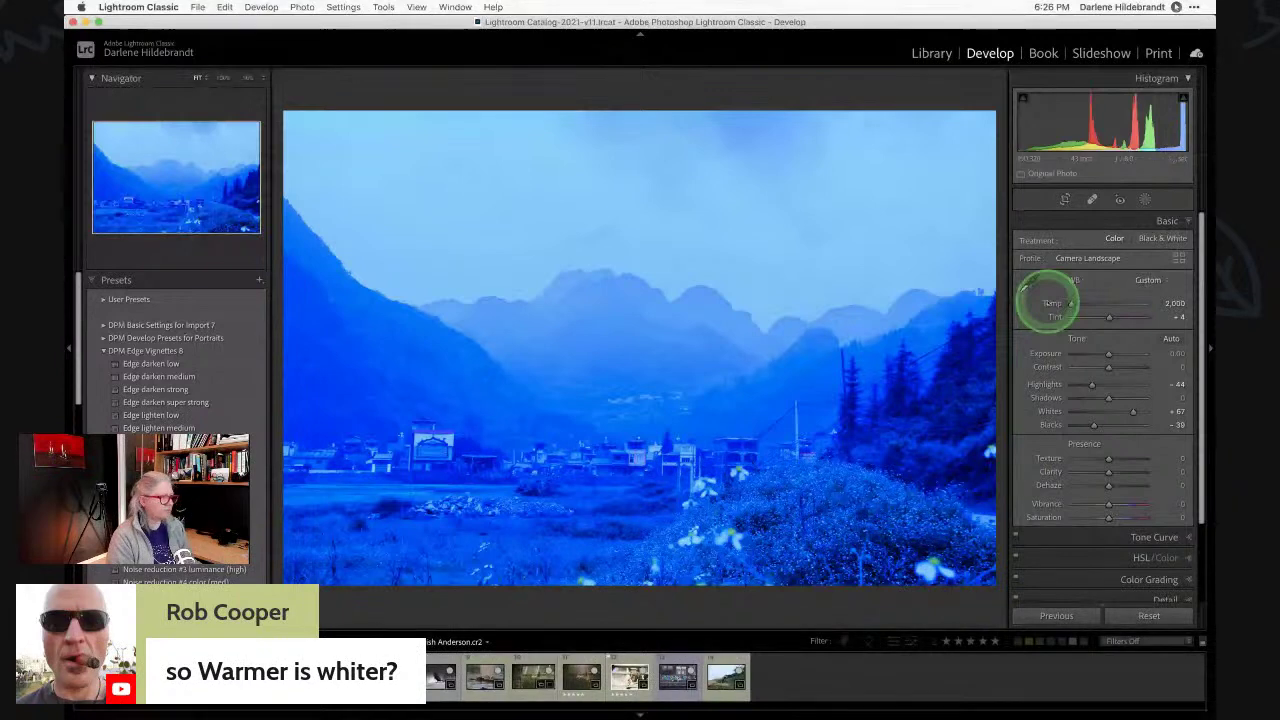
{"action": "key", "text": "super+z"}
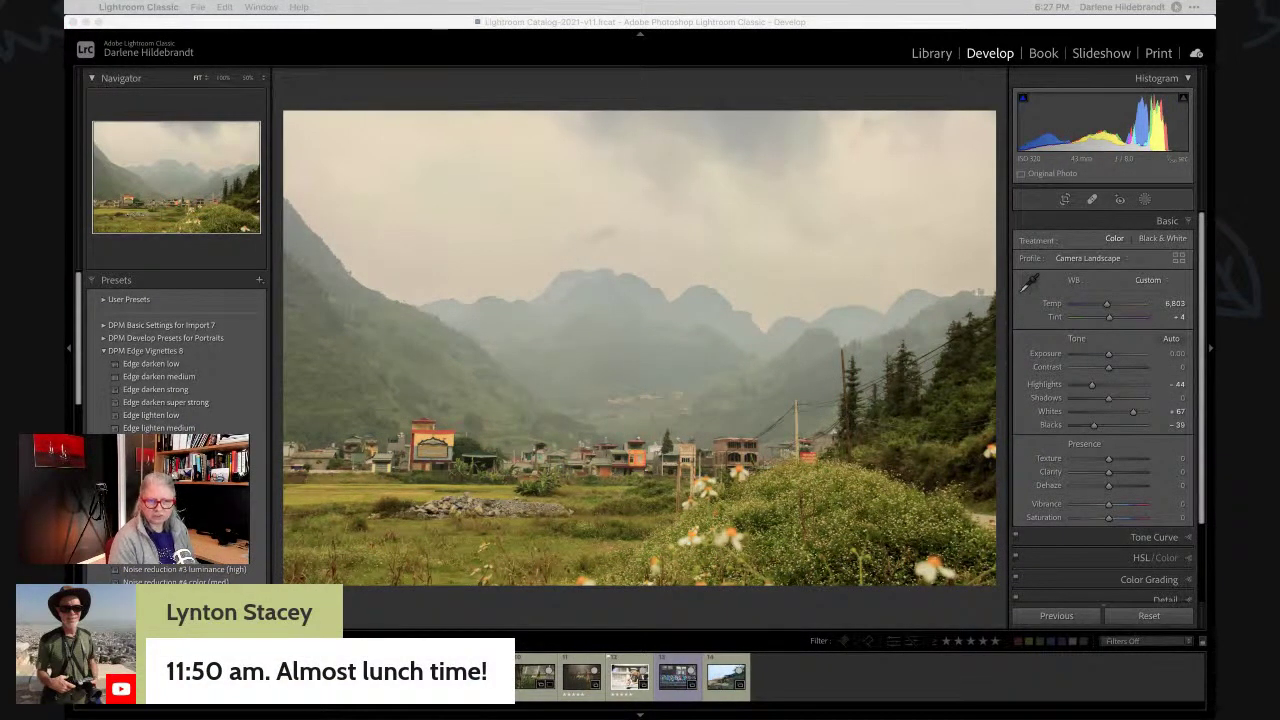
Set the hills photo's Whites to +80 and its Exposure to -0.80.
{"action": "left_click", "coordinate": [1117, 573]}
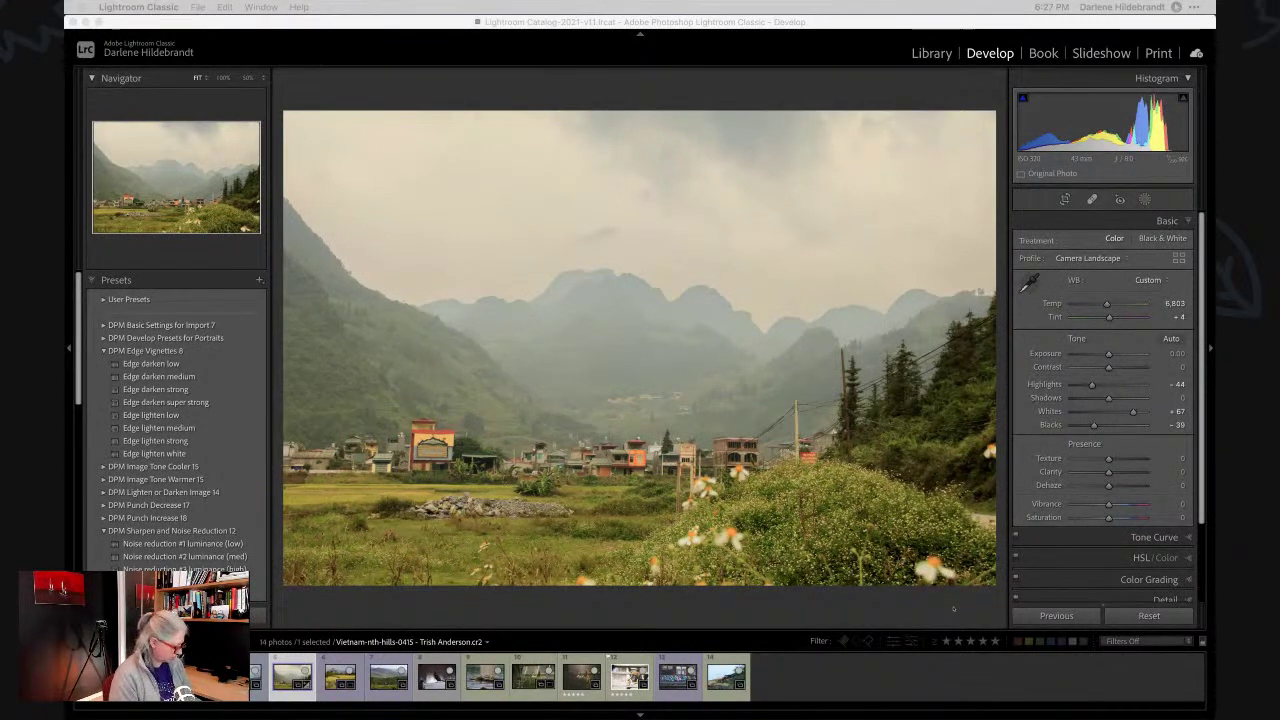
{"action": "left_click", "coordinate": [1133, 412]}
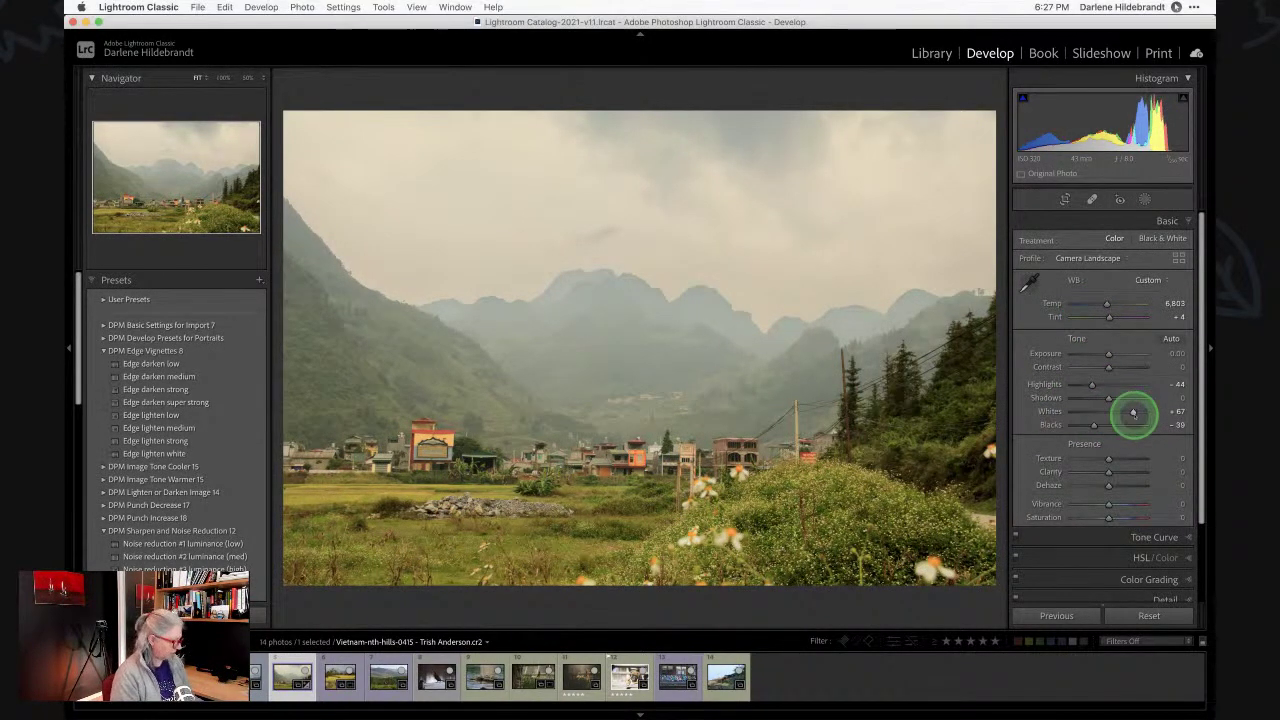
{"action": "left_click_drag", "start_coordinate": [1133, 412], "coordinate": [1138, 412]}
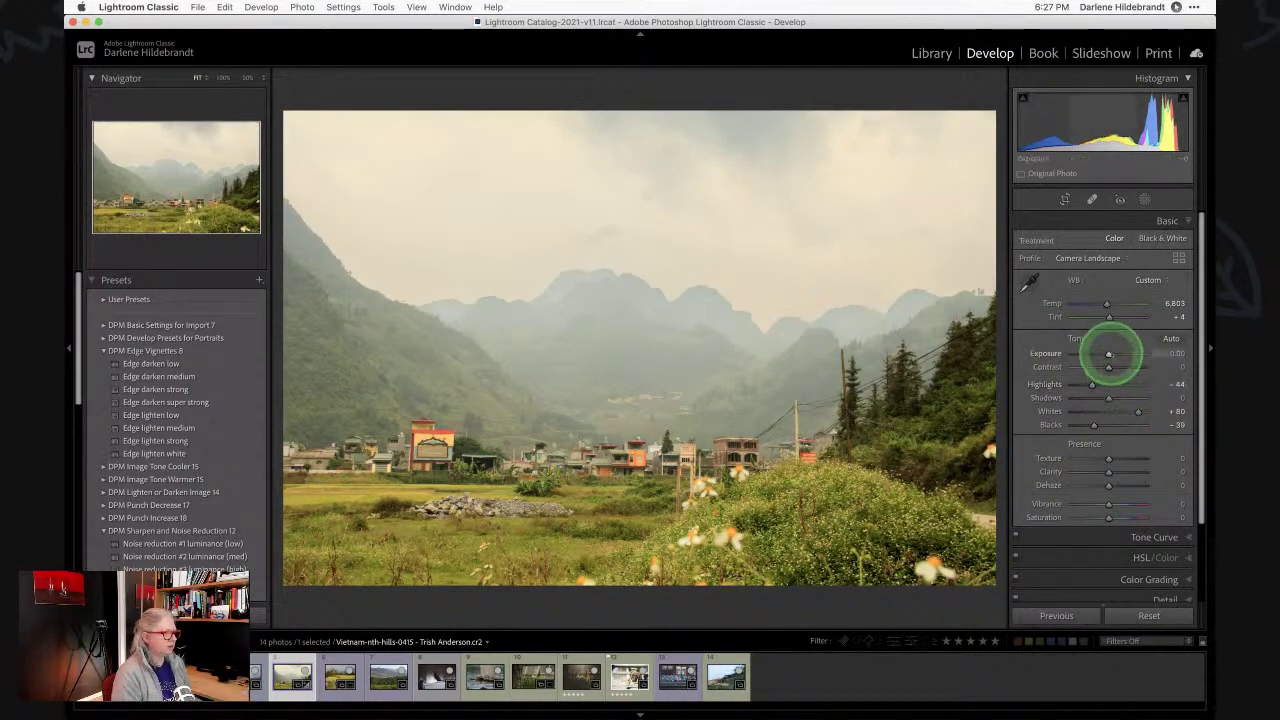
{"action": "left_click_drag", "start_coordinate": [1110, 353], "coordinate": [1102, 353]}
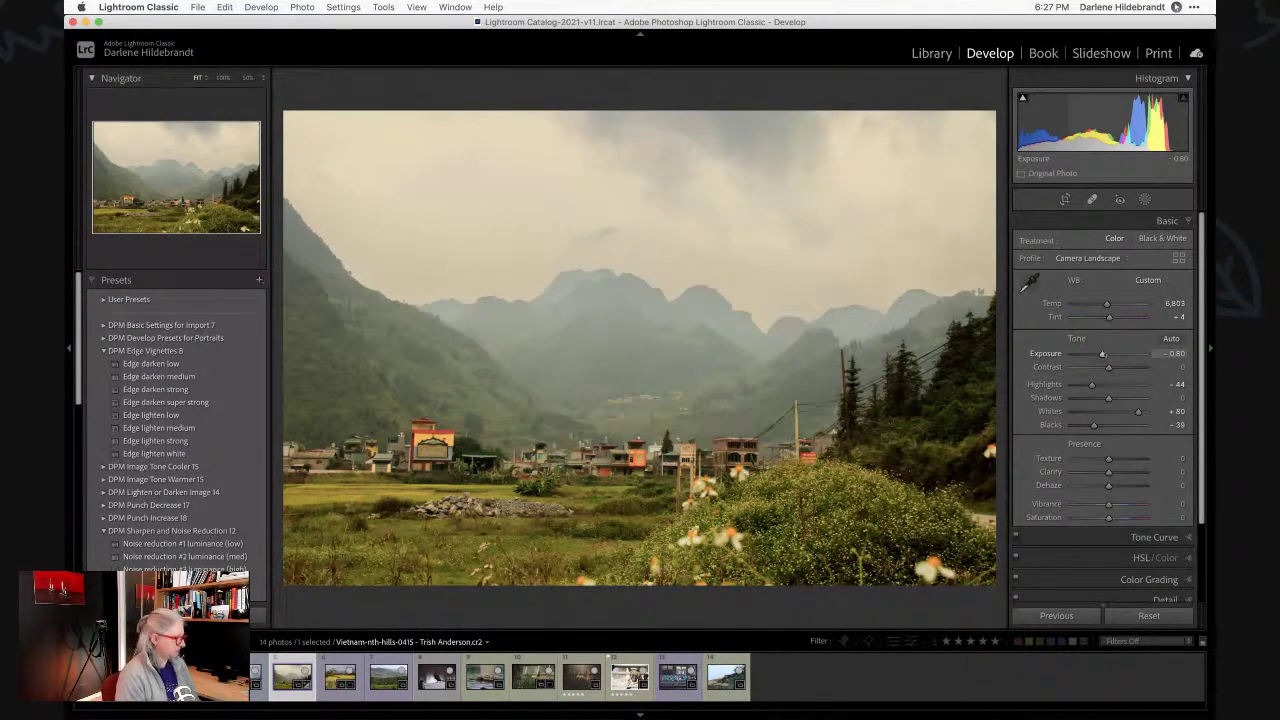
Straighten the hills photo with the Crop tool, starting from the automatic angle and rotating it to -1.34.
{"action": "key", "text": "r"}
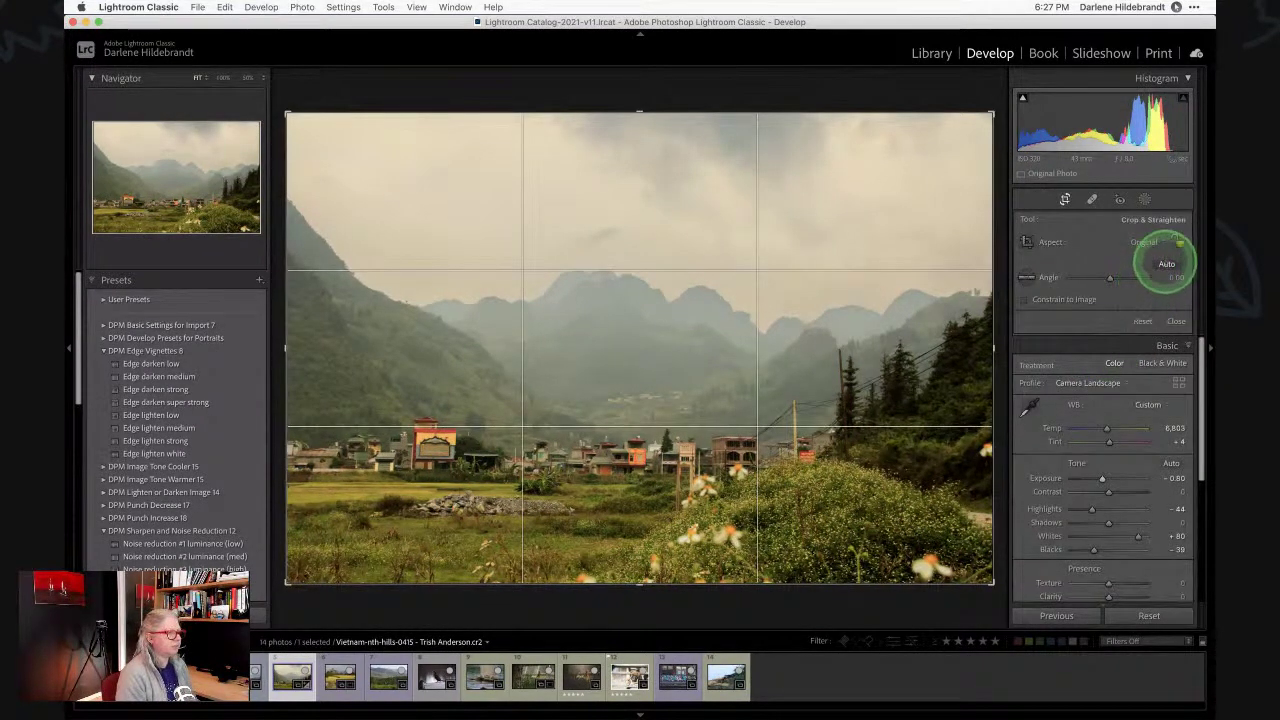
{"action": "left_click", "coordinate": [1167, 264]}
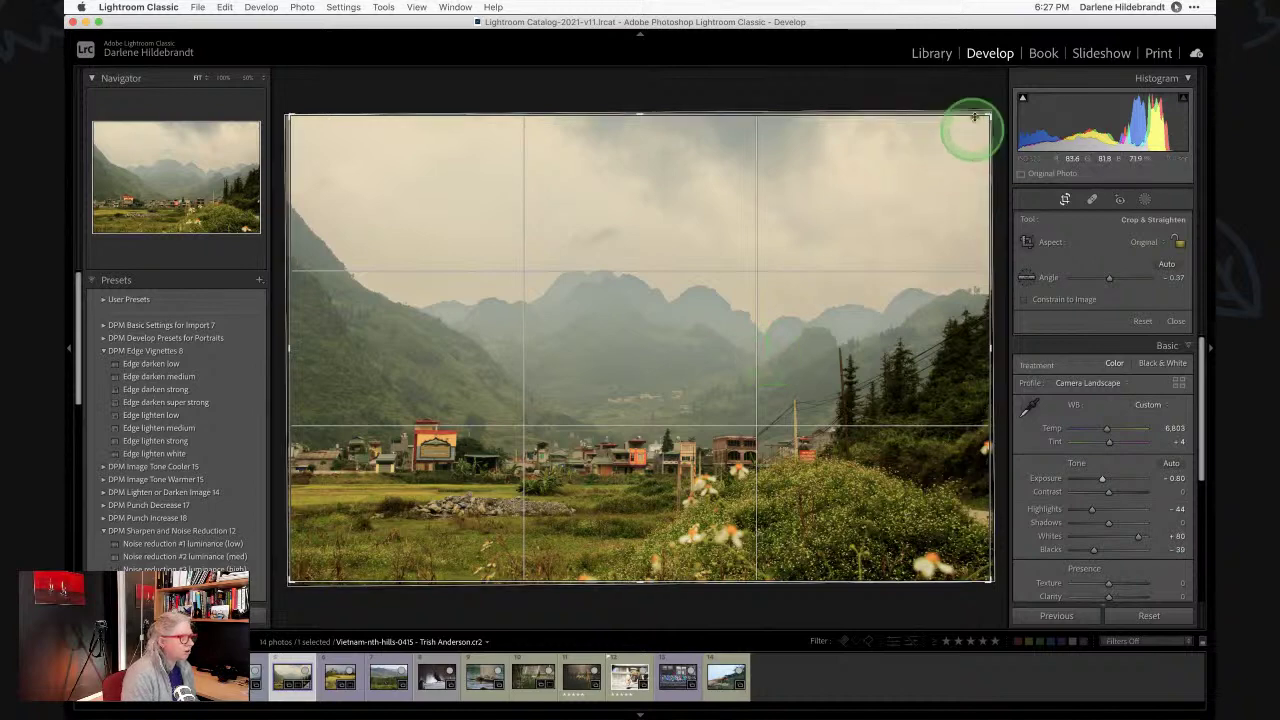
{"action": "left_click_drag", "start_coordinate": [980, 100], "coordinate": [982, 97]}
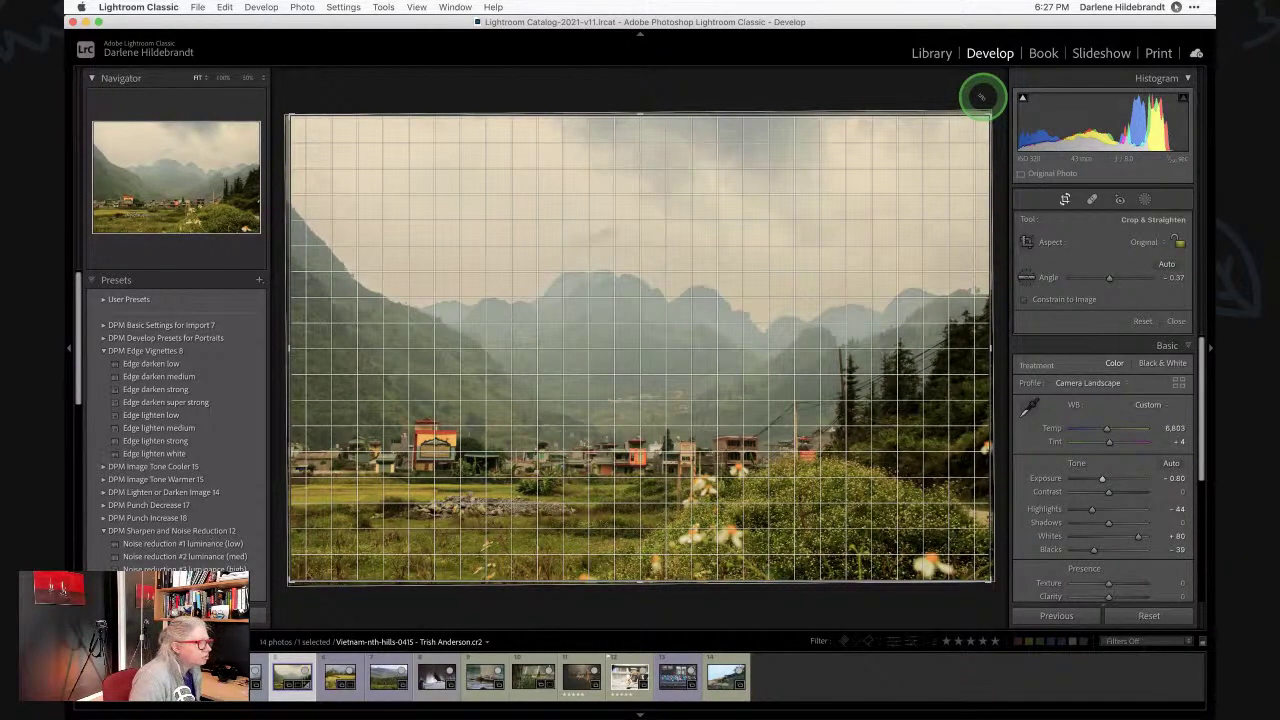
{"action": "left_click_drag", "start_coordinate": [981, 97], "coordinate": [975, 95]}
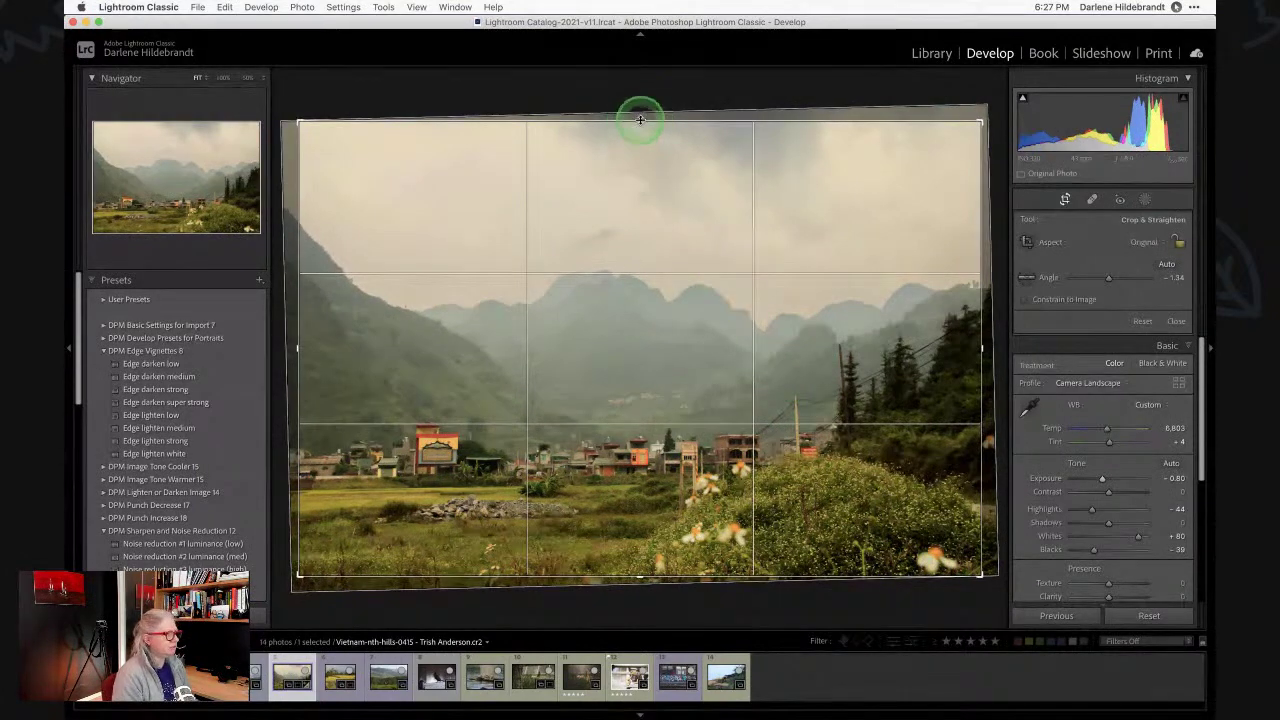
Crop the photo to a wide panorama, cutting off upper sky, the side edges and the grassy foreground with the large white flowers, and apply it.
{"action": "left_click_drag", "start_coordinate": [640, 120], "coordinate": [637, 143]}
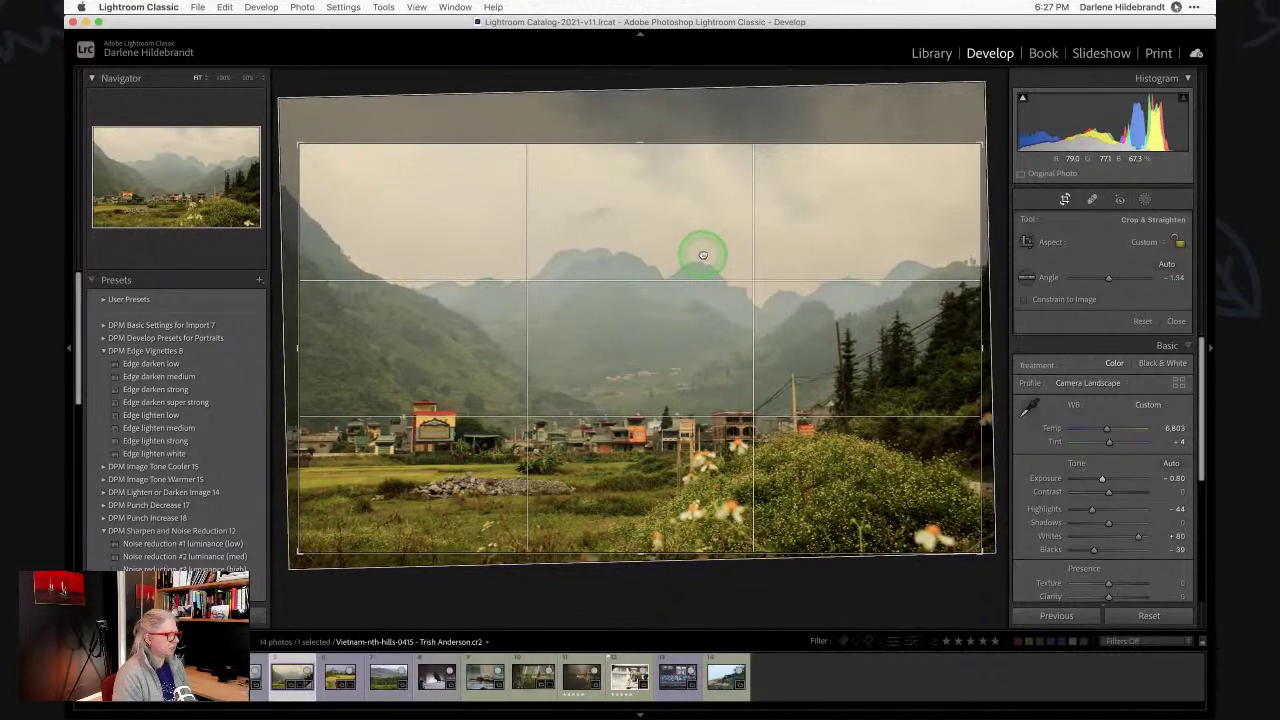
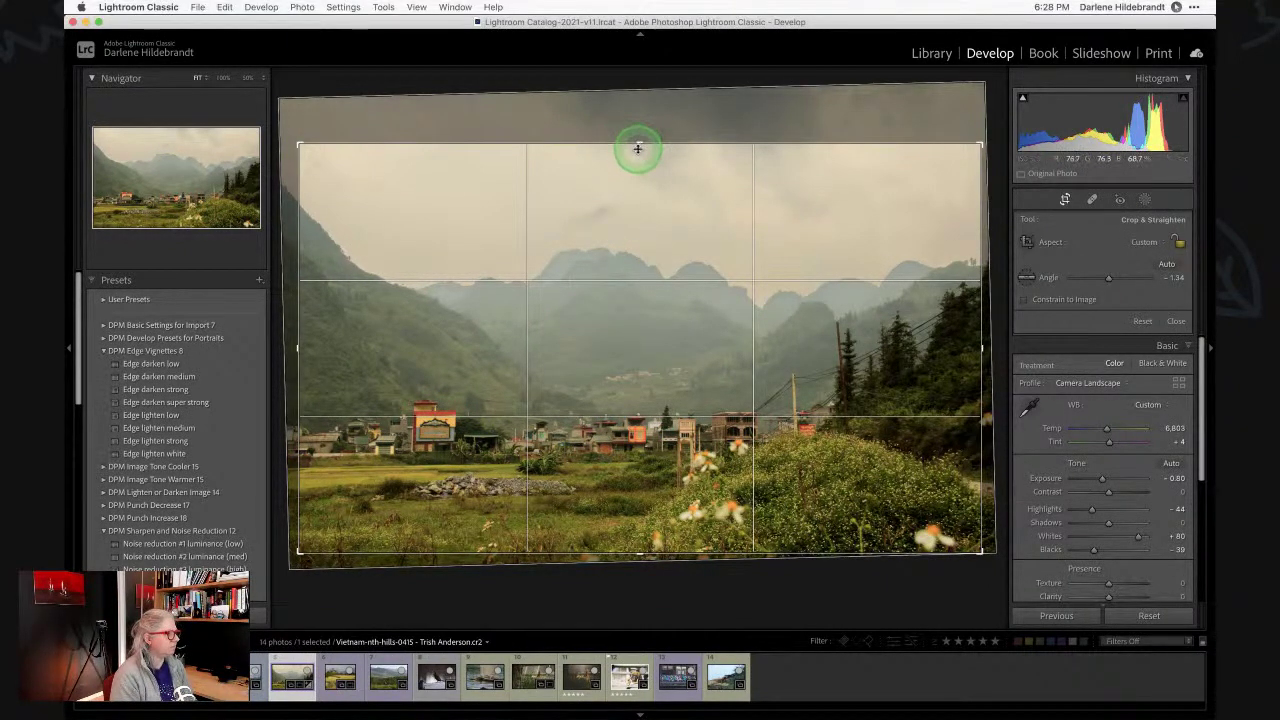
{"action": "left_click_drag", "start_coordinate": [636, 139], "coordinate": [635, 146]}
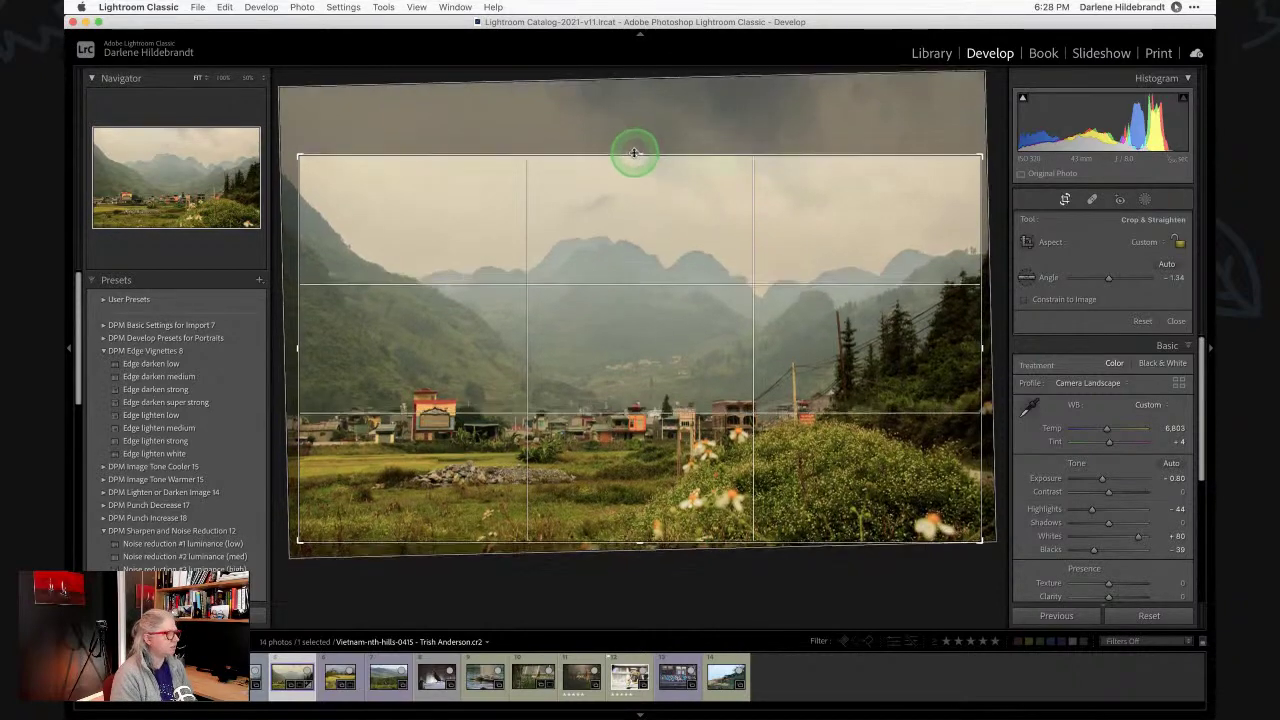
{"action": "left_click_drag", "start_coordinate": [627, 309], "coordinate": [591, 306]}
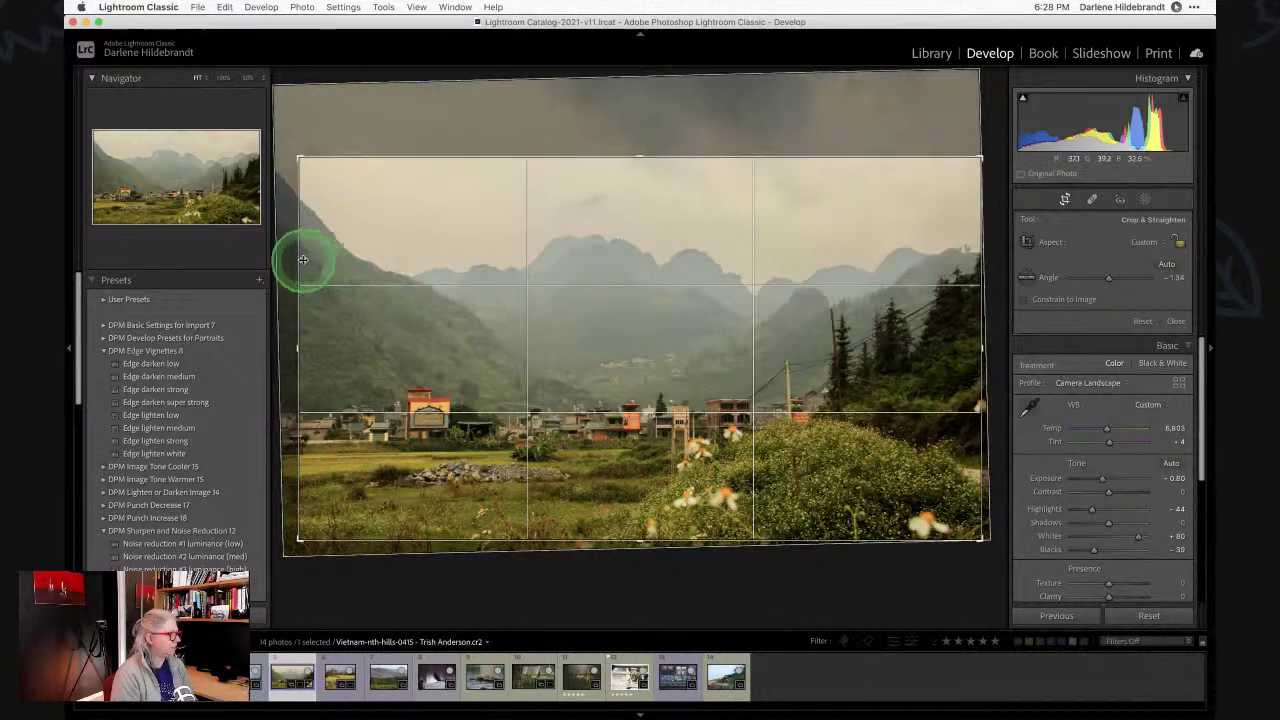
{"action": "left_click_drag", "start_coordinate": [302, 261], "coordinate": [314, 257]}
{"action": "mouse_move", "coordinate": [677, 506]}
{"action": "left_mouse_down"}
{"action": "mouse_move", "coordinate": [666, 534]}
{"action": "mouse_move", "coordinate": [850, 536]}
{"action": "mouse_move", "coordinate": [877, 523]}
{"action": "mouse_move", "coordinate": [680, 523]}
{"action": "mouse_move", "coordinate": [680, 537]}
{"action": "mouse_move", "coordinate": [677, 514]}
{"action": "left_mouse_up"}
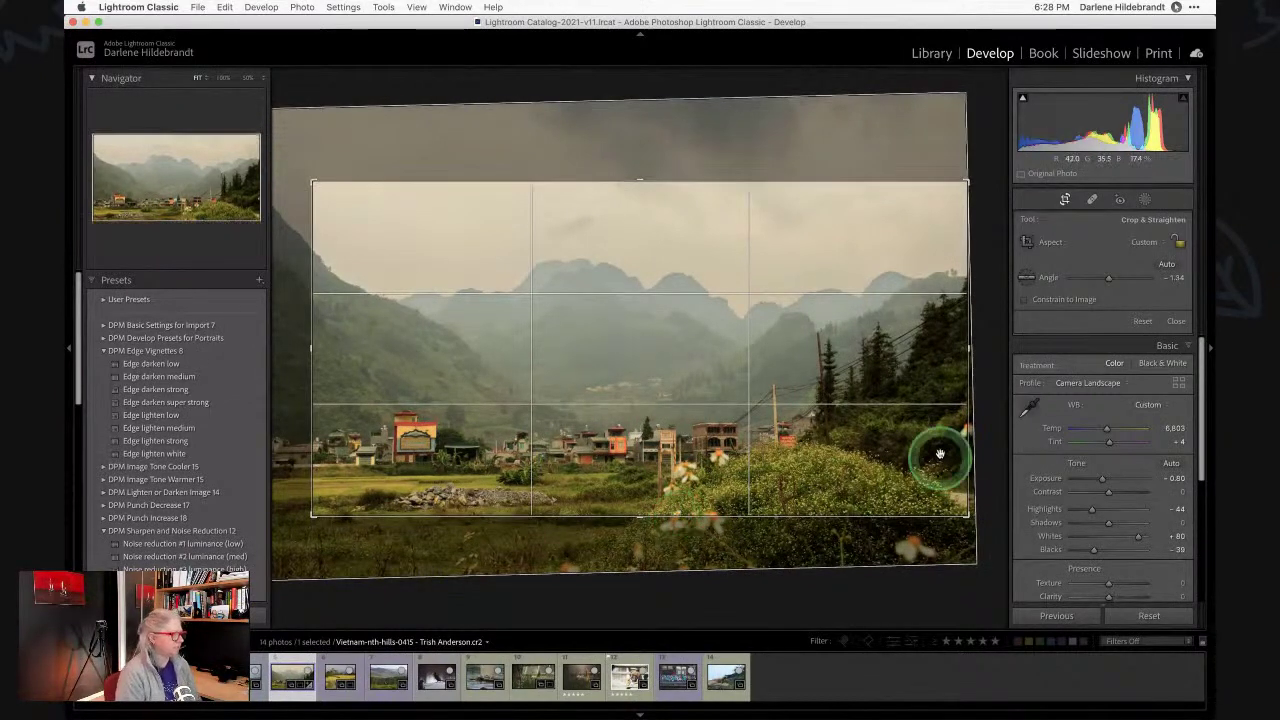
{"action": "left_click_drag", "start_coordinate": [938, 453], "coordinate": [938, 453]}
{"action": "key", "text": "Return"}
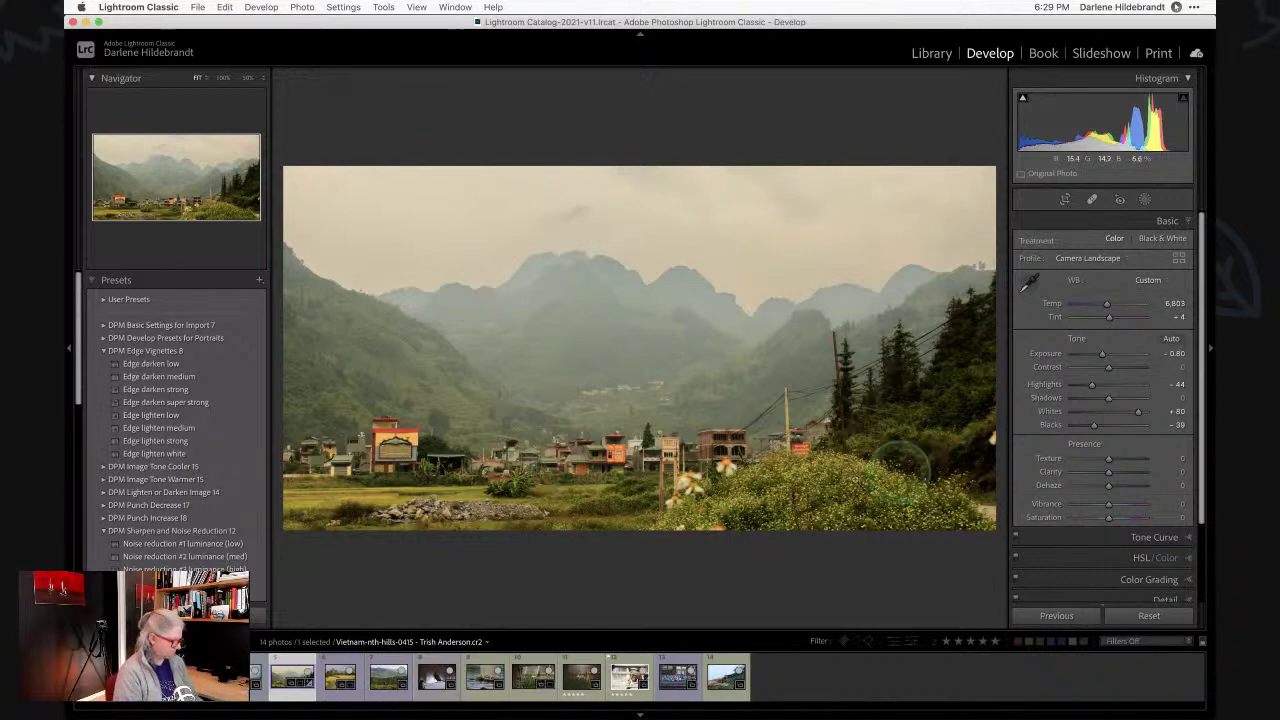
Trim the crop slightly more along the lower edge of the field and apply it.
{"action": "key", "text": "r"}
{"action": "left_click_drag", "start_coordinate": [774, 514], "coordinate": [771, 514]}
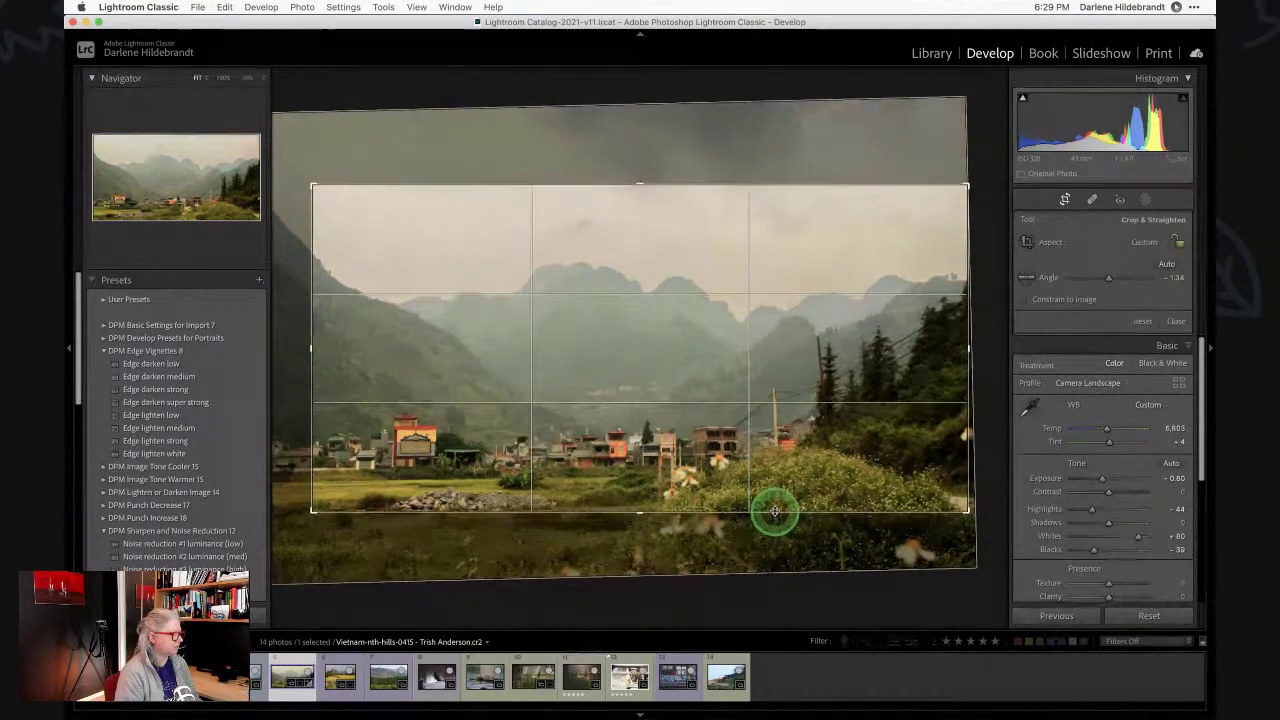
{"action": "key", "text": "Return"}
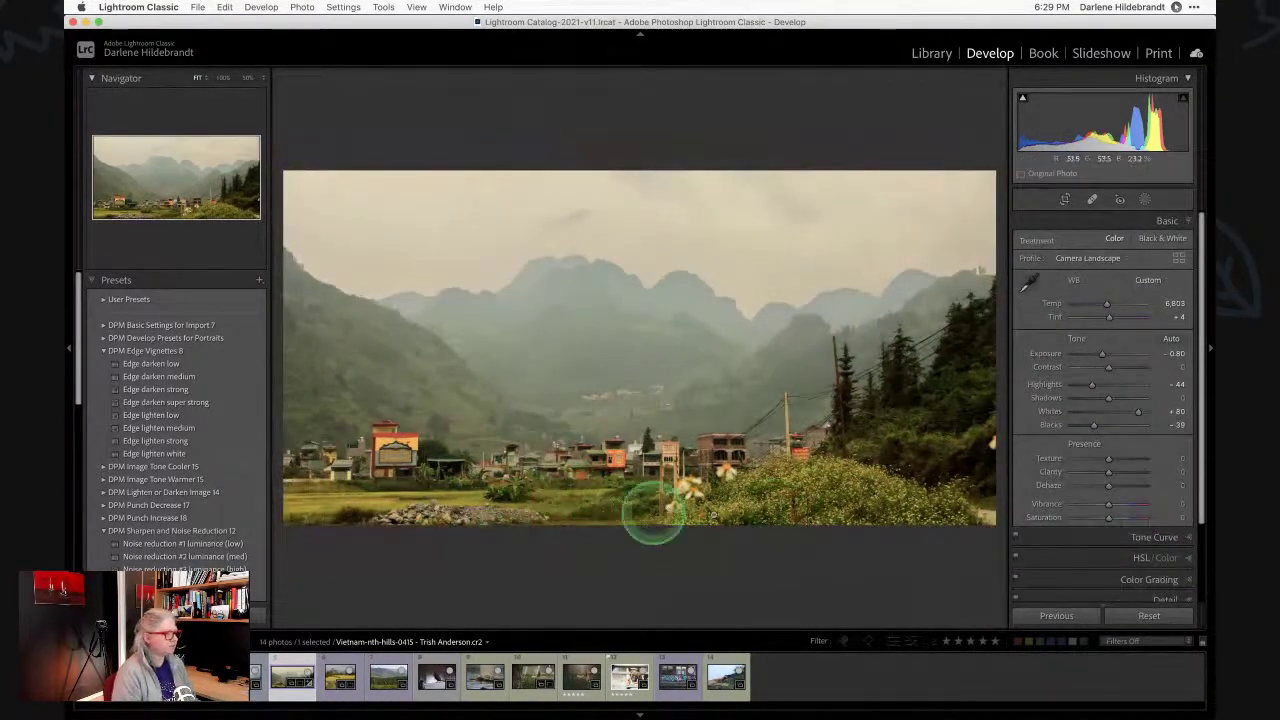
{"action": "key", "text": "r"}
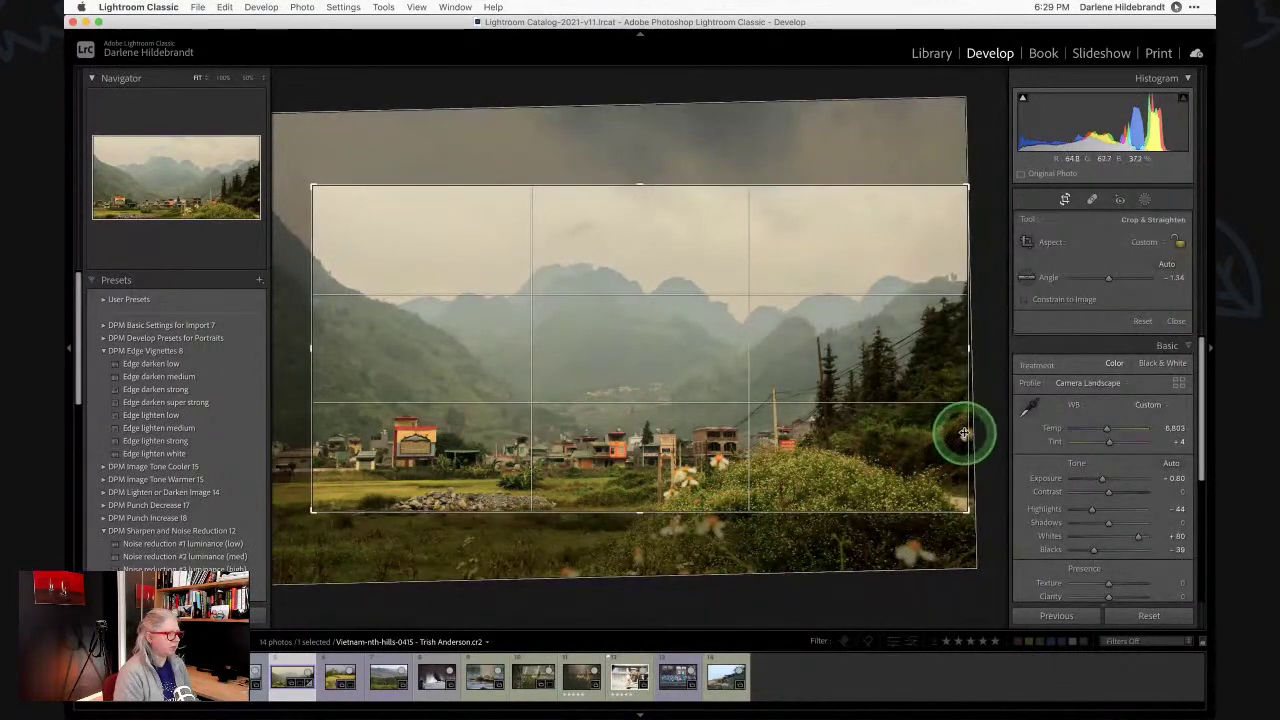
{"action": "key", "text": "Return"}
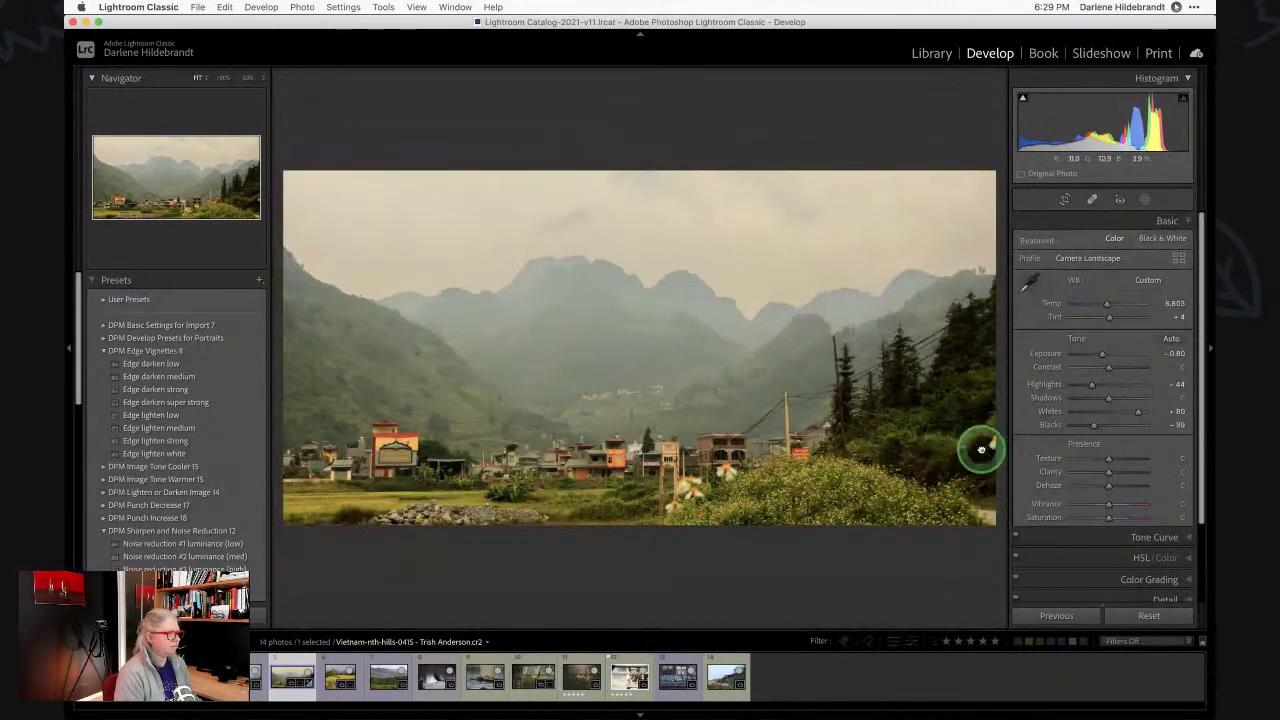
Tighten the right side of the crop to exclude the stray orange flower beside the dark trees, and apply it.
{"action": "left_click", "coordinate": [982, 450]}
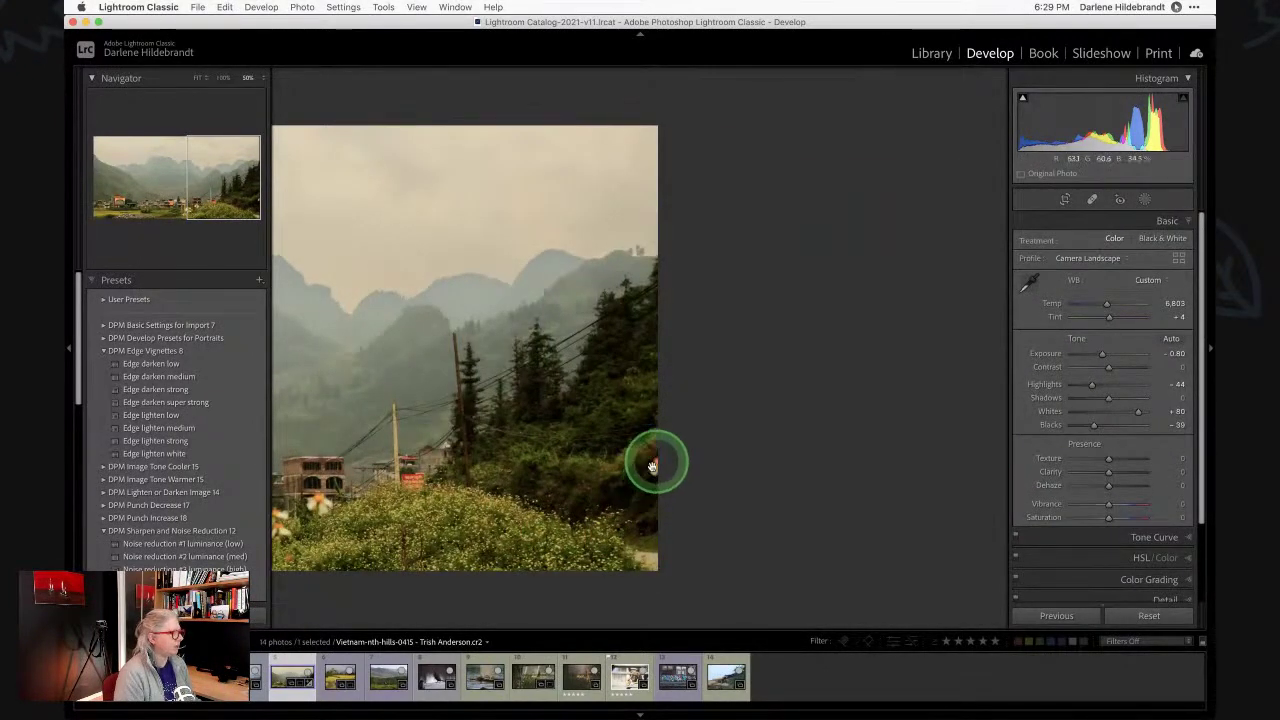
{"action": "left_click", "coordinate": [222, 77]}
{"action": "left_click_drag", "start_coordinate": [470, 253], "coordinate": [637, 357]}
{"action": "left_click", "coordinate": [637, 357]}
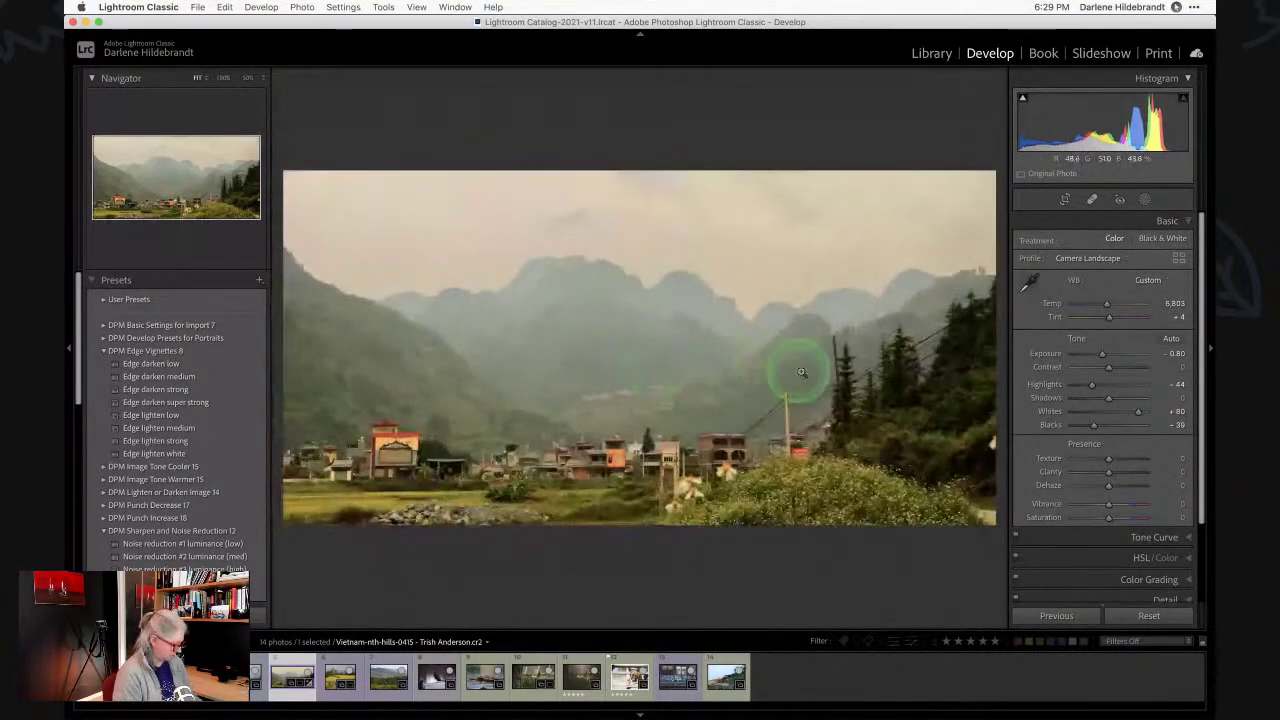
{"action": "key", "text": "r"}
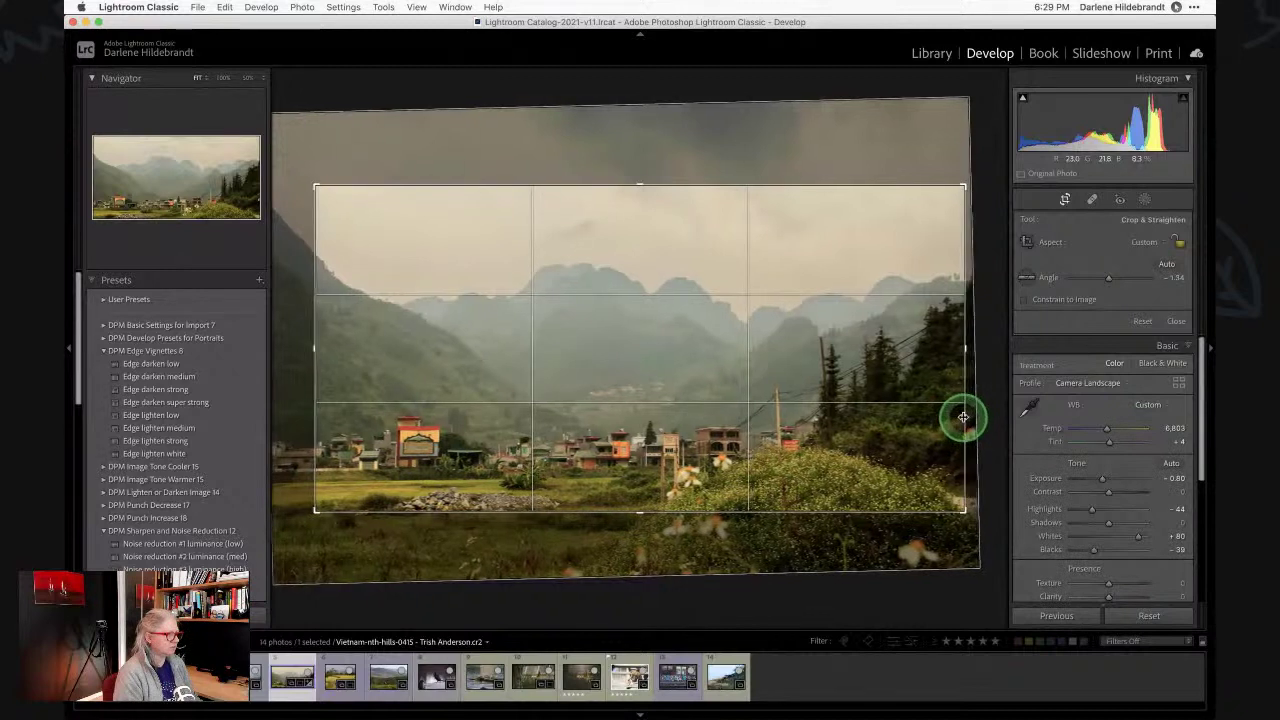
{"action": "key", "text": "Return"}
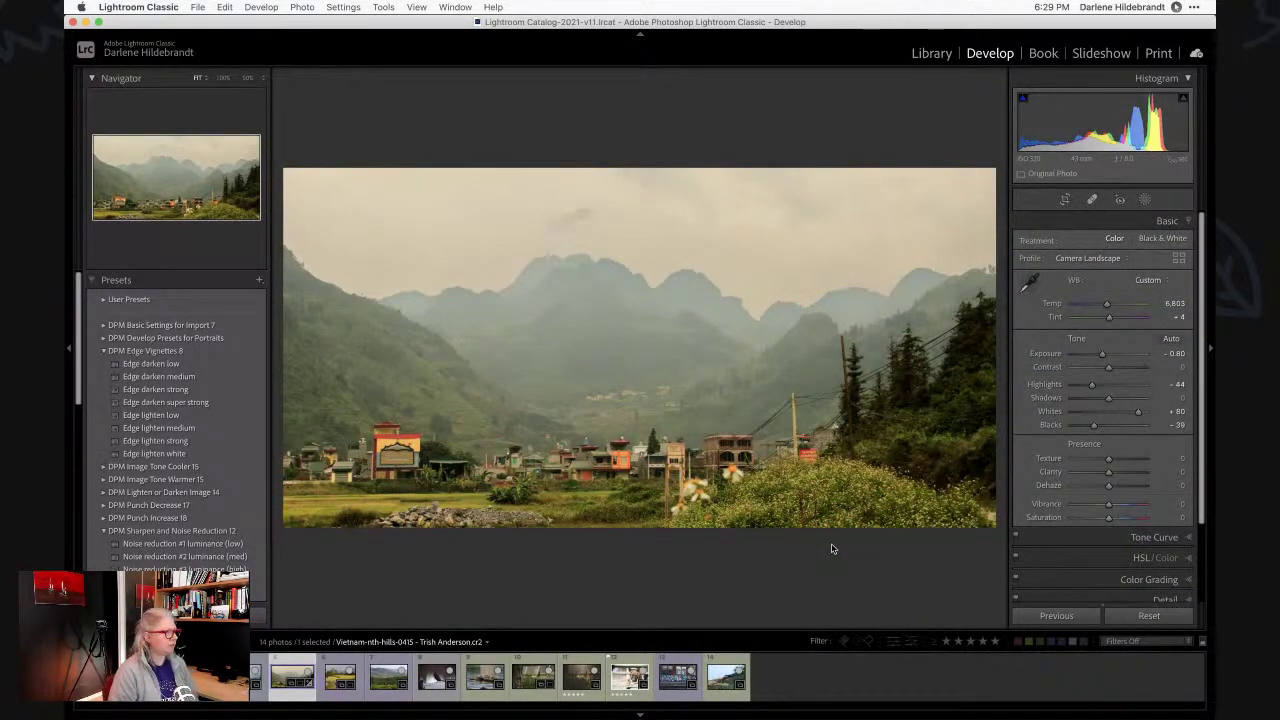
Compare the photo with its unedited version and apply the Edge darken low vignette preset.
{"action": "key", "text": "backslash"}
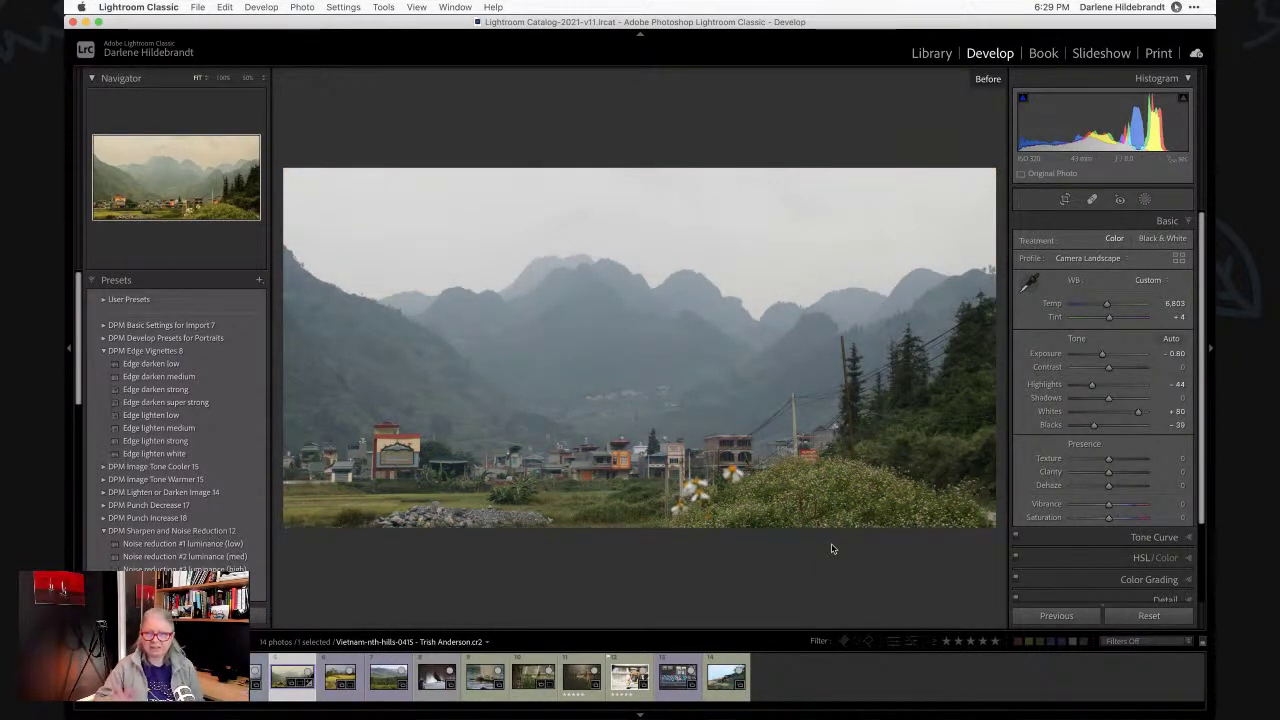
{"action": "key", "text": "backslash"}
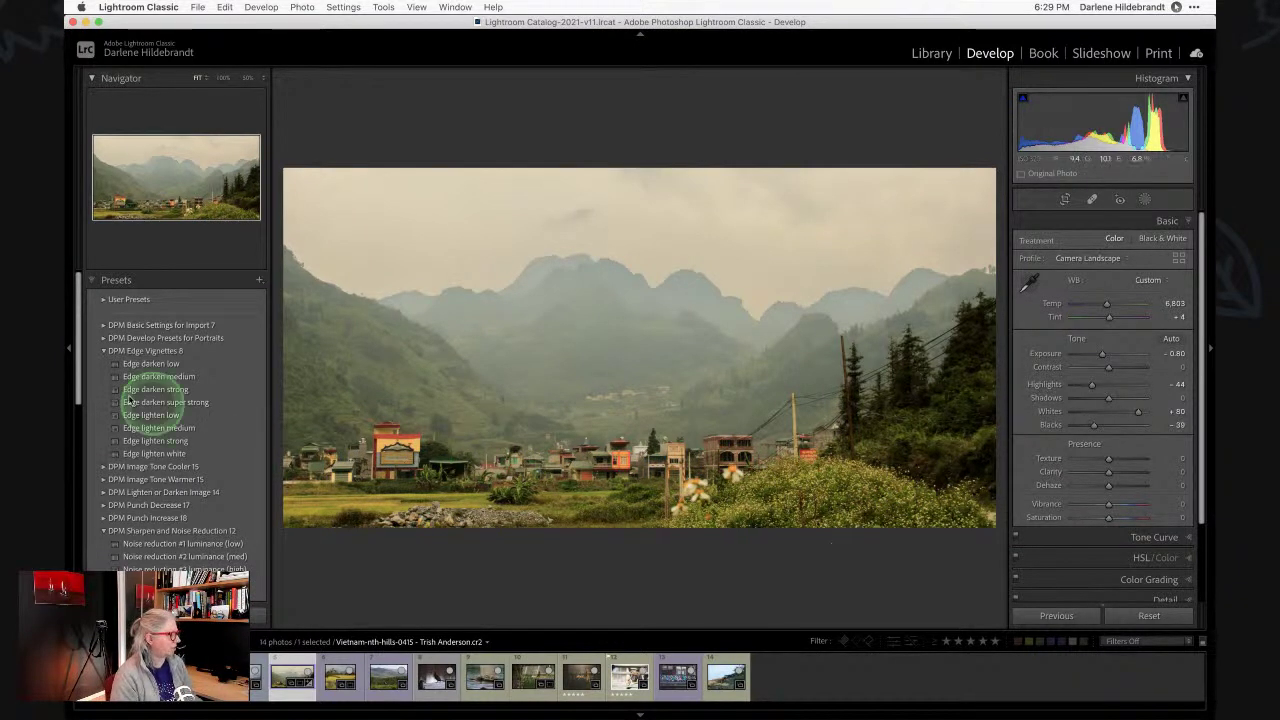
{"action": "left_click", "coordinate": [150, 364]}
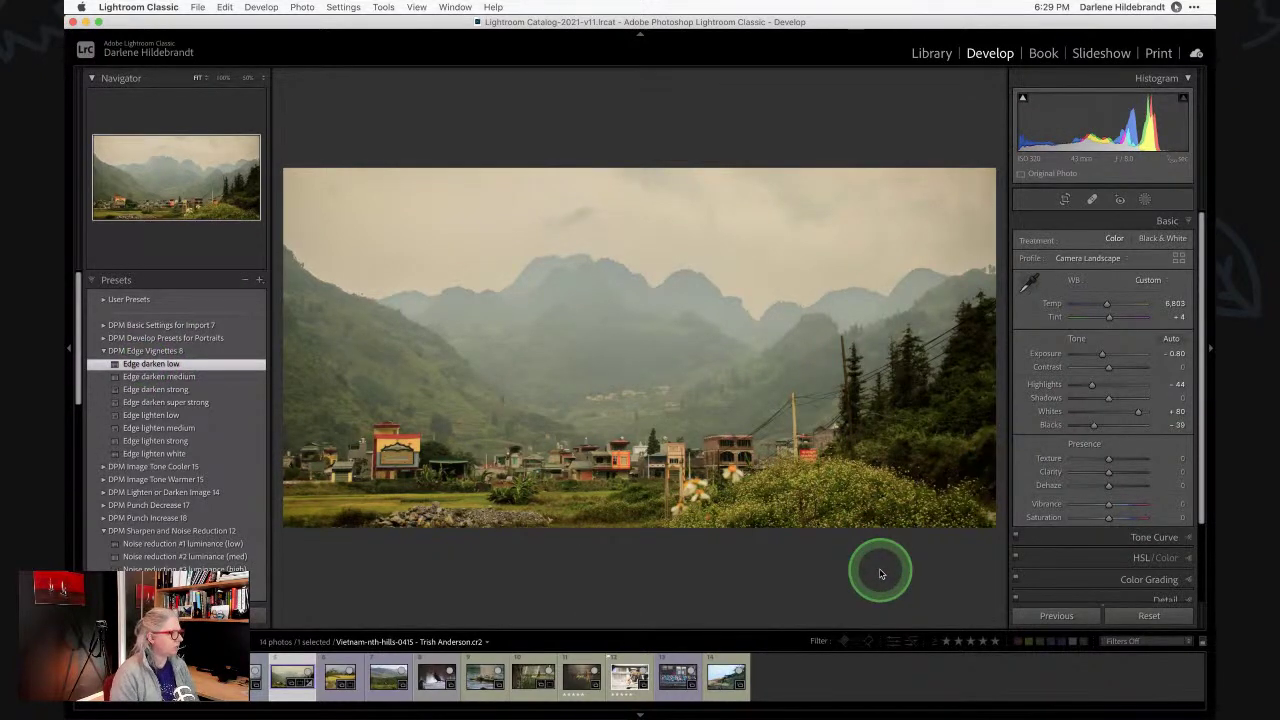
Add a new Select Sky mask and warm the sky with Temp 33 and Tint 63.
{"action": "left_click", "coordinate": [1145, 200]}
{"action": "left_click", "coordinate": [889, 95]}
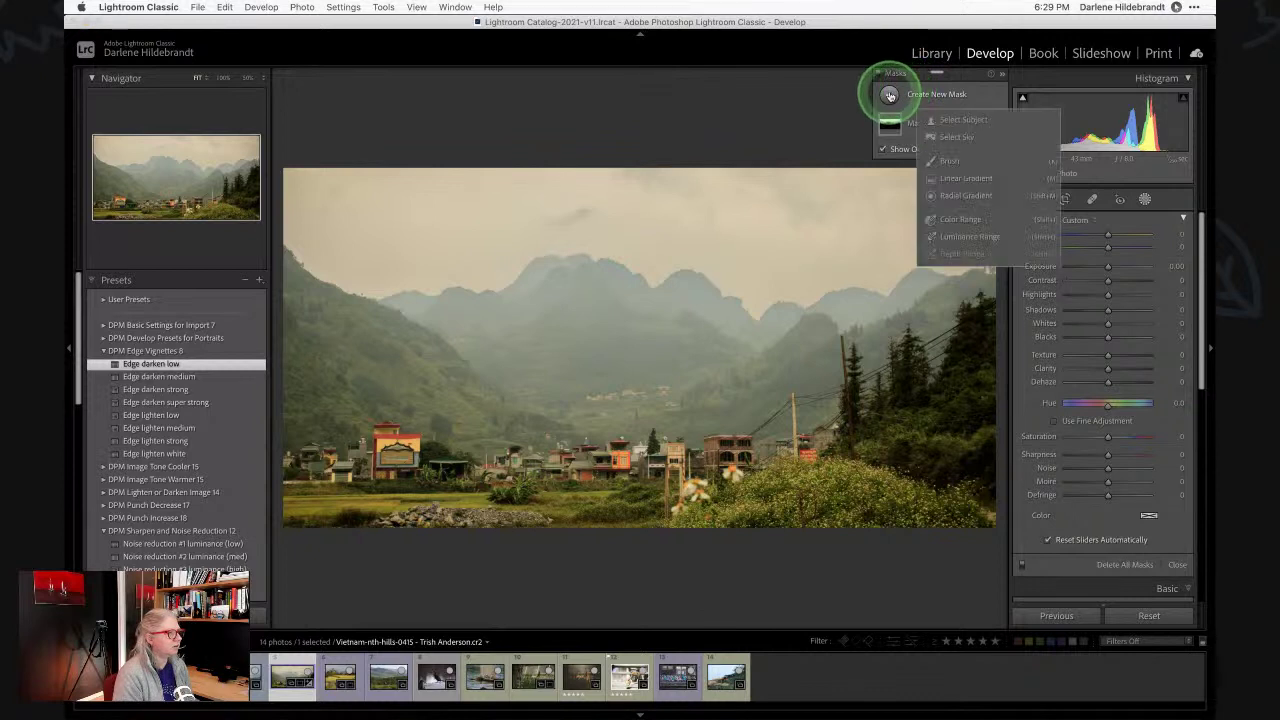
{"action": "left_click", "coordinate": [950, 137]}
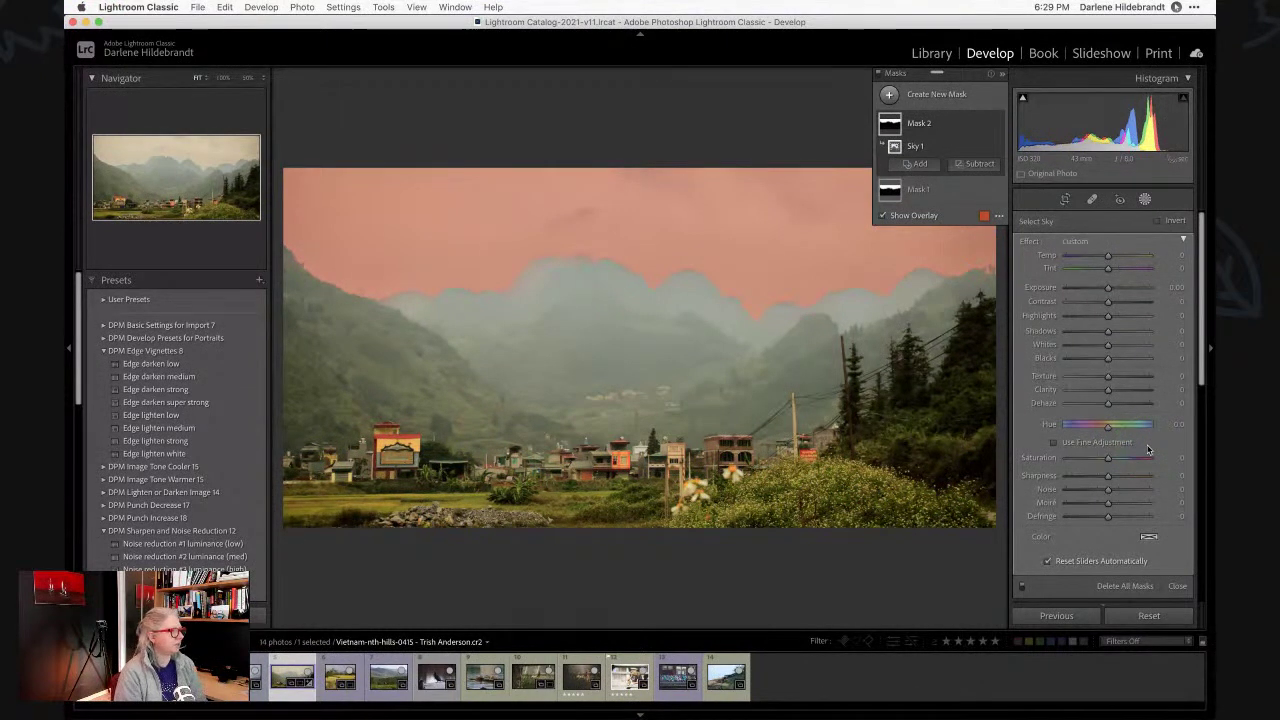
{"action": "left_click", "coordinate": [1149, 449]}
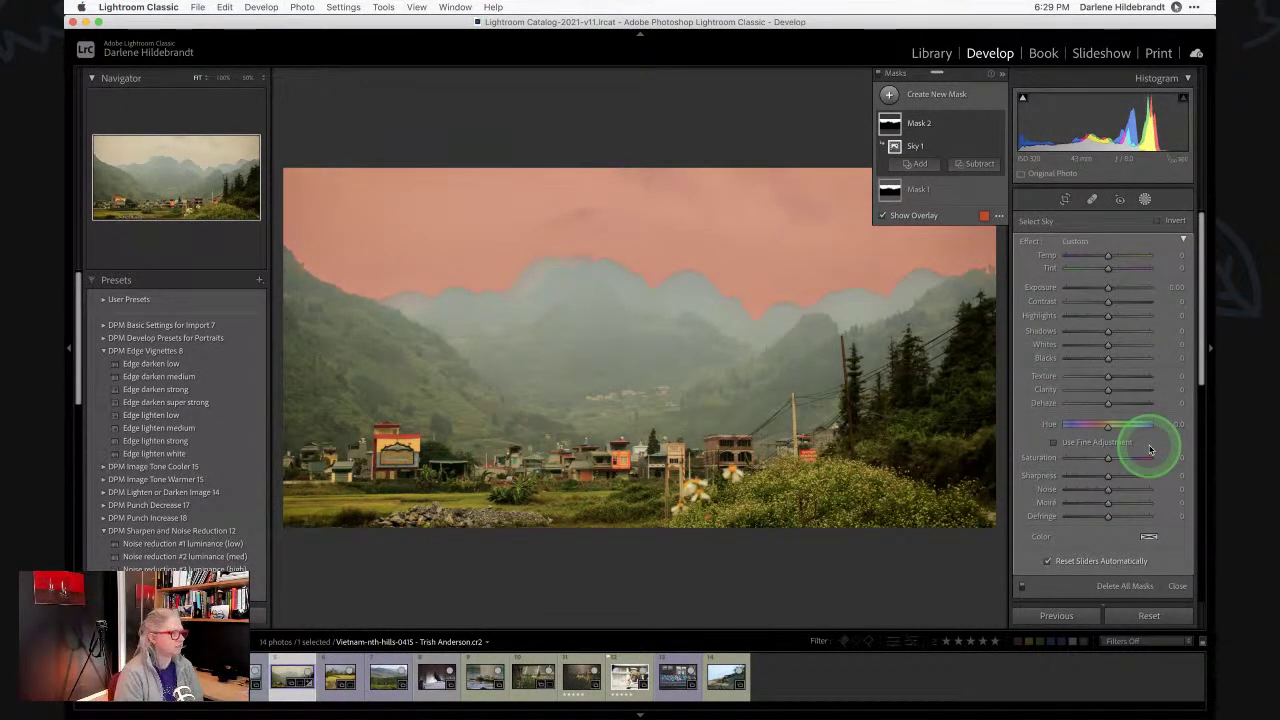
{"action": "left_click", "coordinate": [1115, 516]}
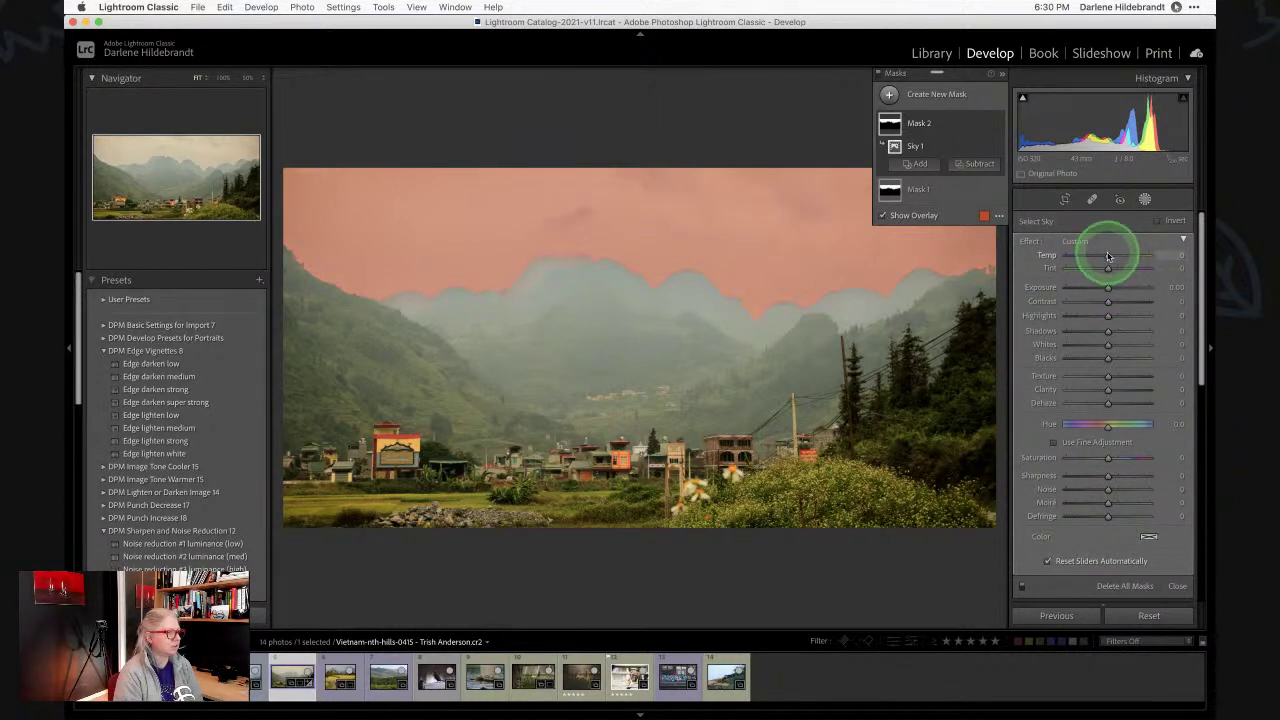
{"action": "left_click_drag", "start_coordinate": [1108, 258], "coordinate": [1134, 261]}
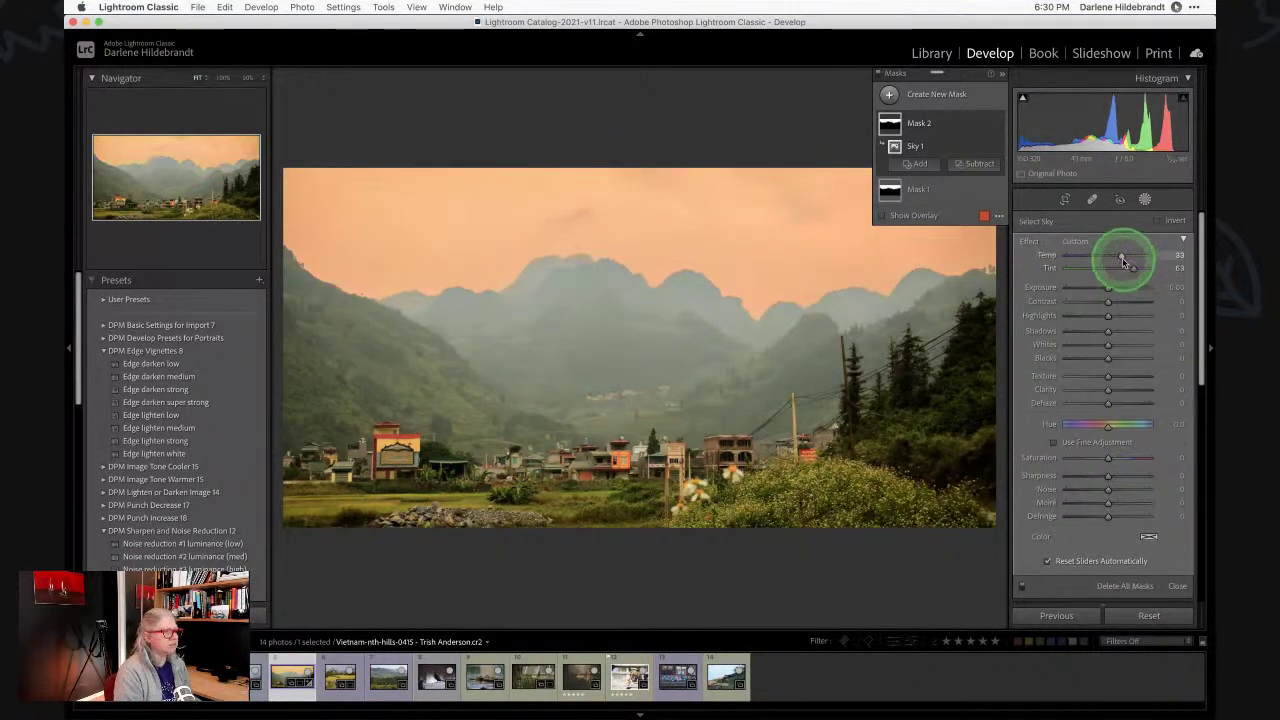
Open the colour picker for tinting the new sky mask.
{"action": "left_click", "coordinate": [1070, 244]}
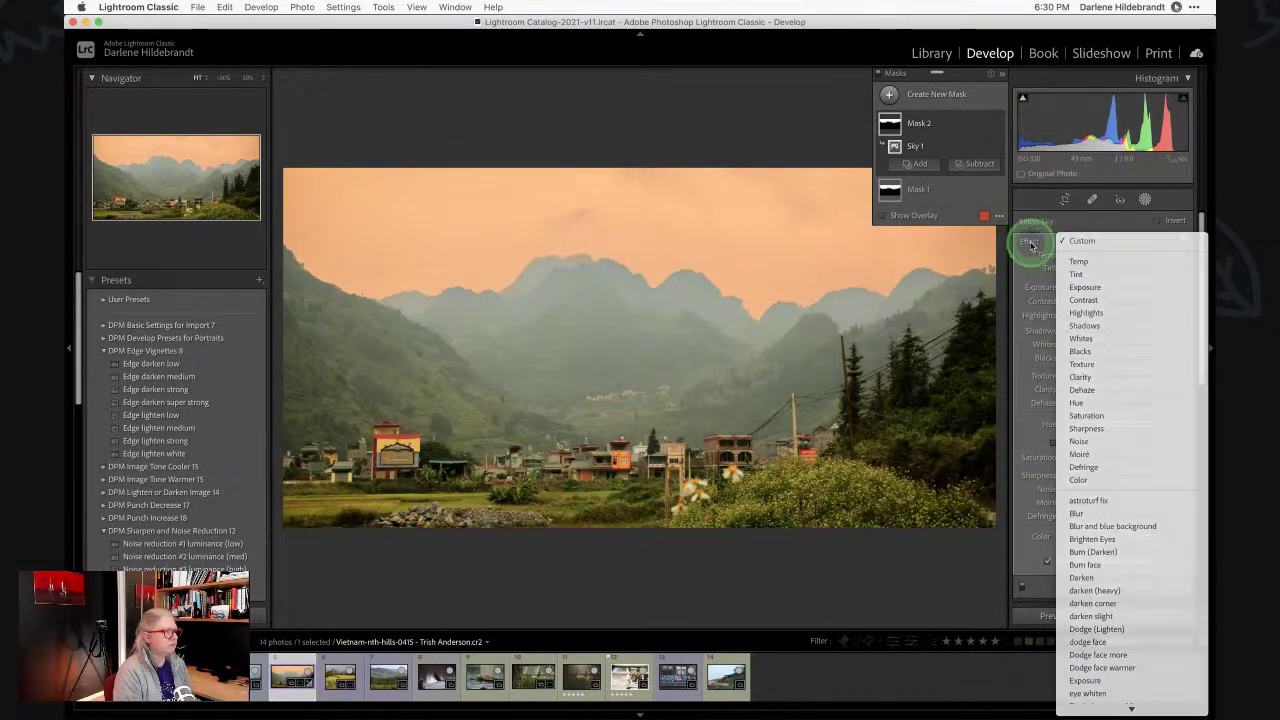
{"action": "left_click", "coordinate": [1030, 246]}
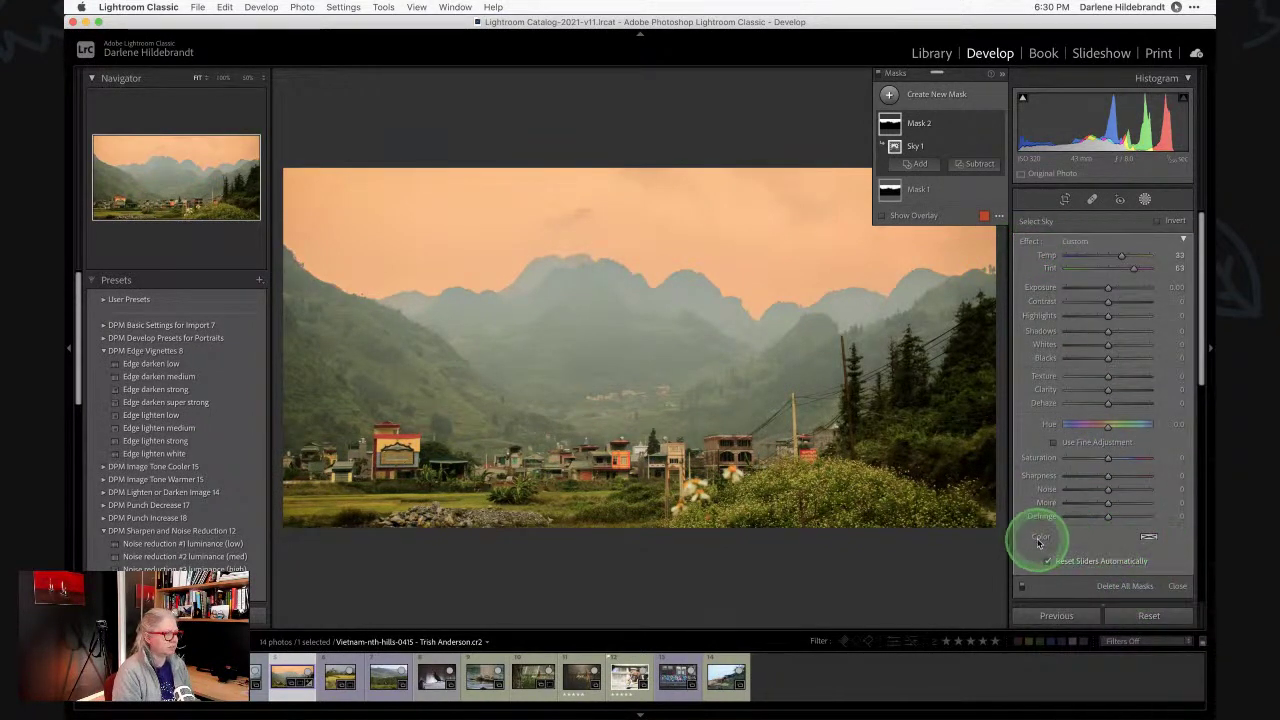
{"action": "left_click", "coordinate": [1149, 539]}
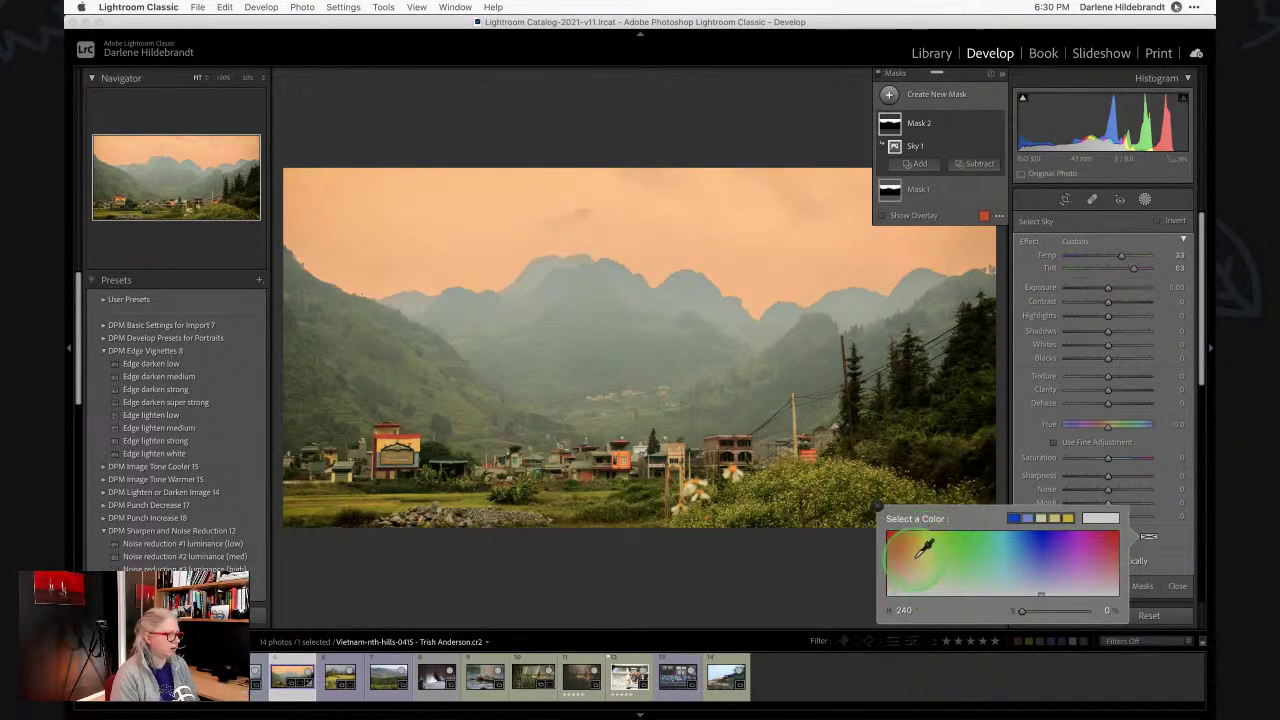
Try different colour tints, including green and a fully saturated blue, on the Mask 2 sky selection.
{"action": "left_click", "coordinate": [966, 552]}
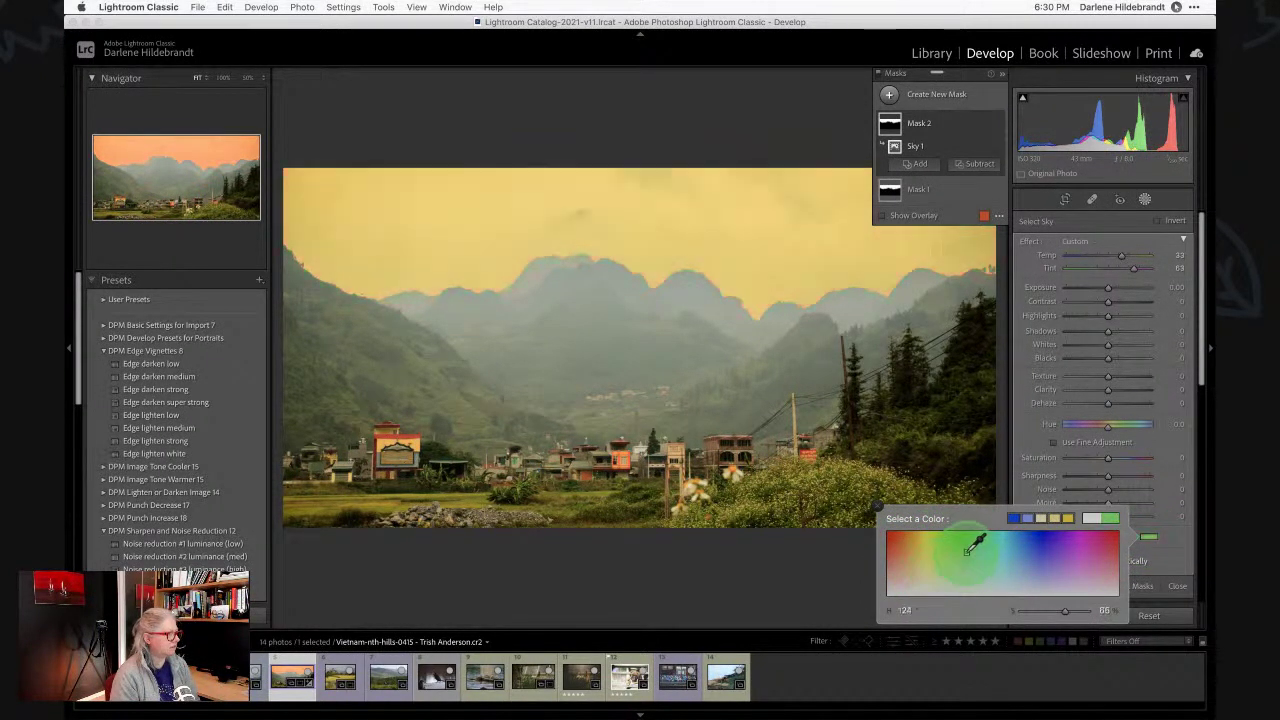
{"action": "left_click", "coordinate": [928, 571]}
{"action": "mouse_move", "coordinate": [1036, 536]}
{"action": "left_mouse_down"}
{"action": "mouse_move", "coordinate": [1047, 540]}
{"action": "mouse_move", "coordinate": [940, 547]}
{"action": "mouse_move", "coordinate": [1040, 528]}
{"action": "left_mouse_up"}
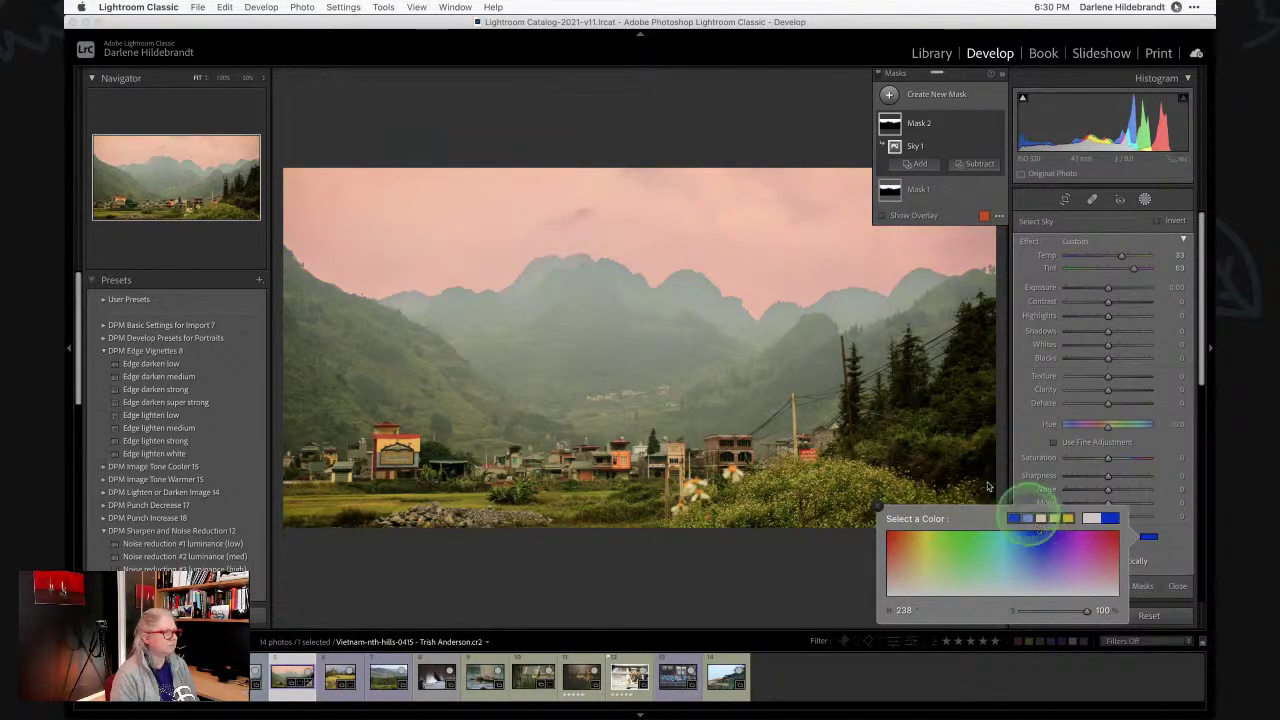
{"action": "left_click", "coordinate": [867, 504]}
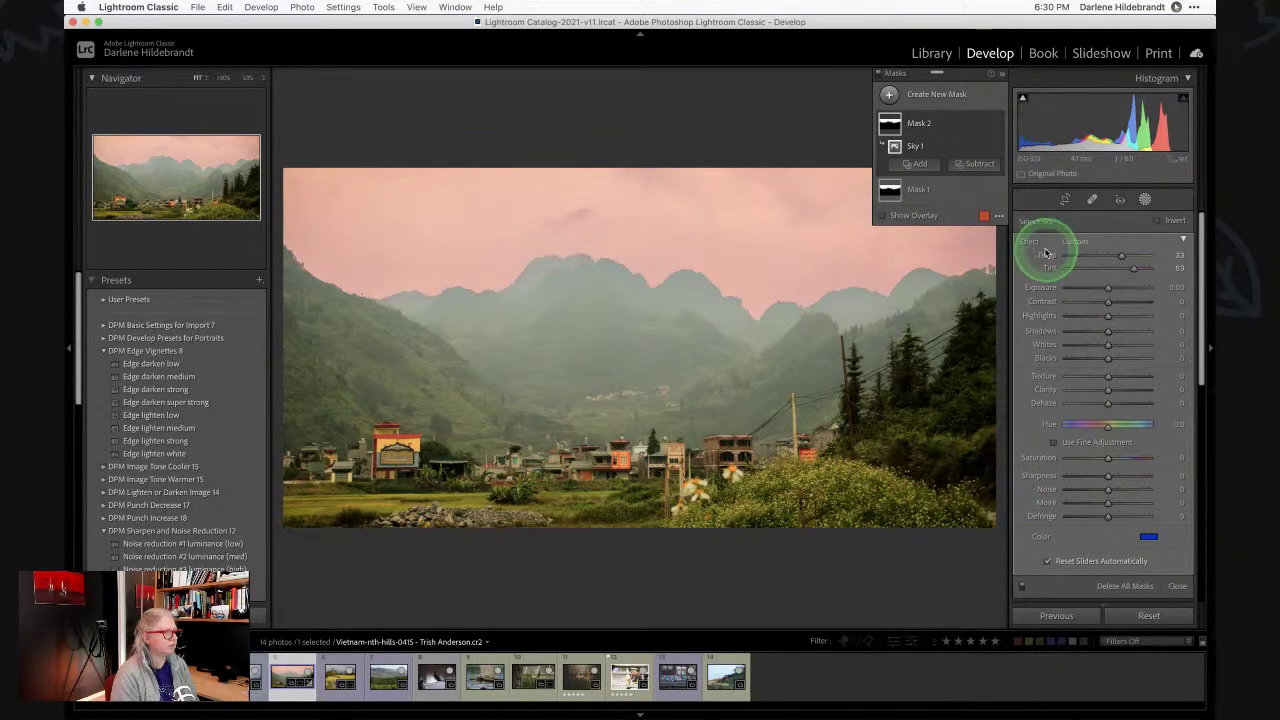
Reset the sky mask's effect sliders and tint the sky warm yellow with hue 49 and saturation 42.
{"action": "double_click", "coordinate": [1025, 242]}
{"action": "key", "text": "o"}
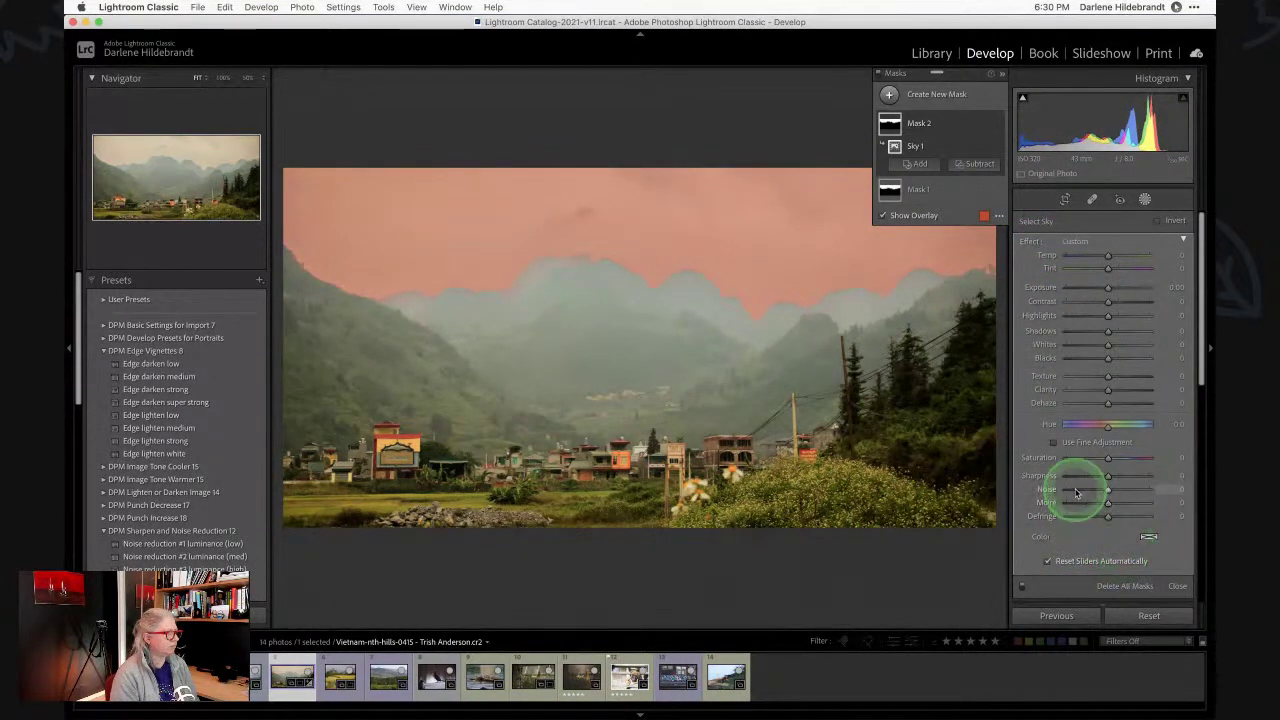
{"action": "left_click", "coordinate": [1149, 537]}
{"action": "left_click_drag", "start_coordinate": [1020, 540], "coordinate": [915, 557]}
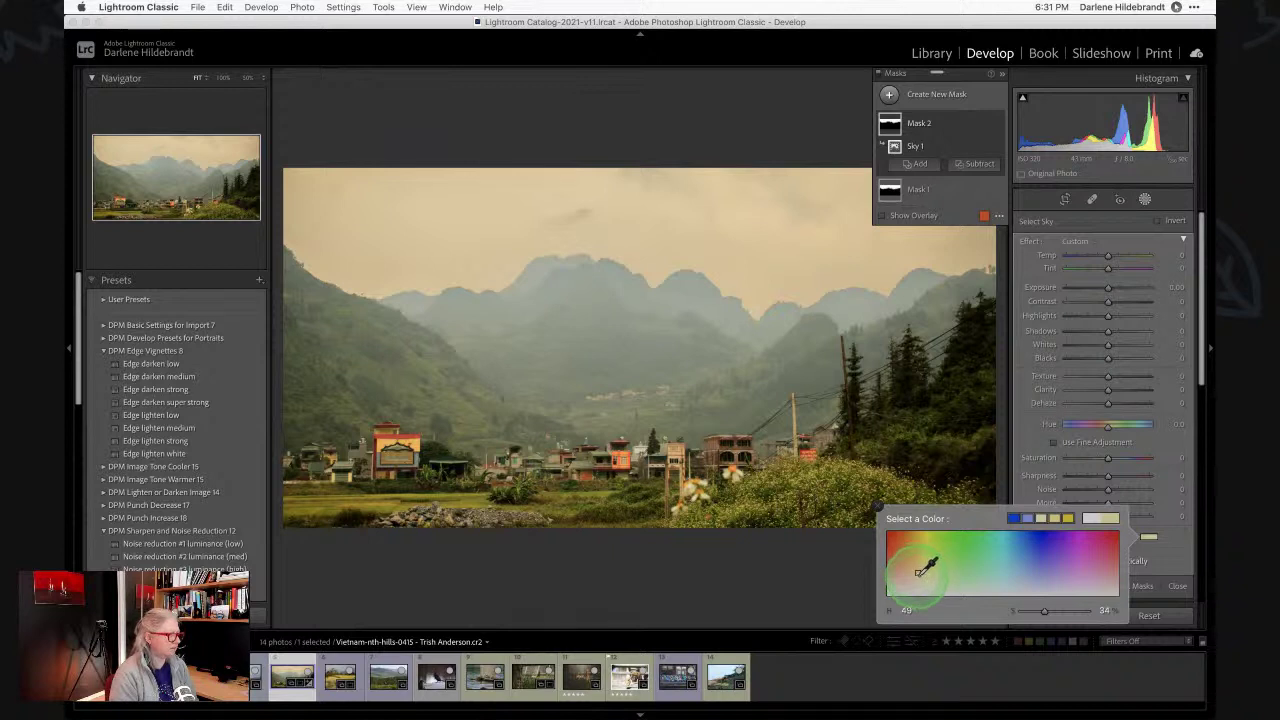
{"action": "left_click_drag", "start_coordinate": [920, 572], "coordinate": [915, 573]}
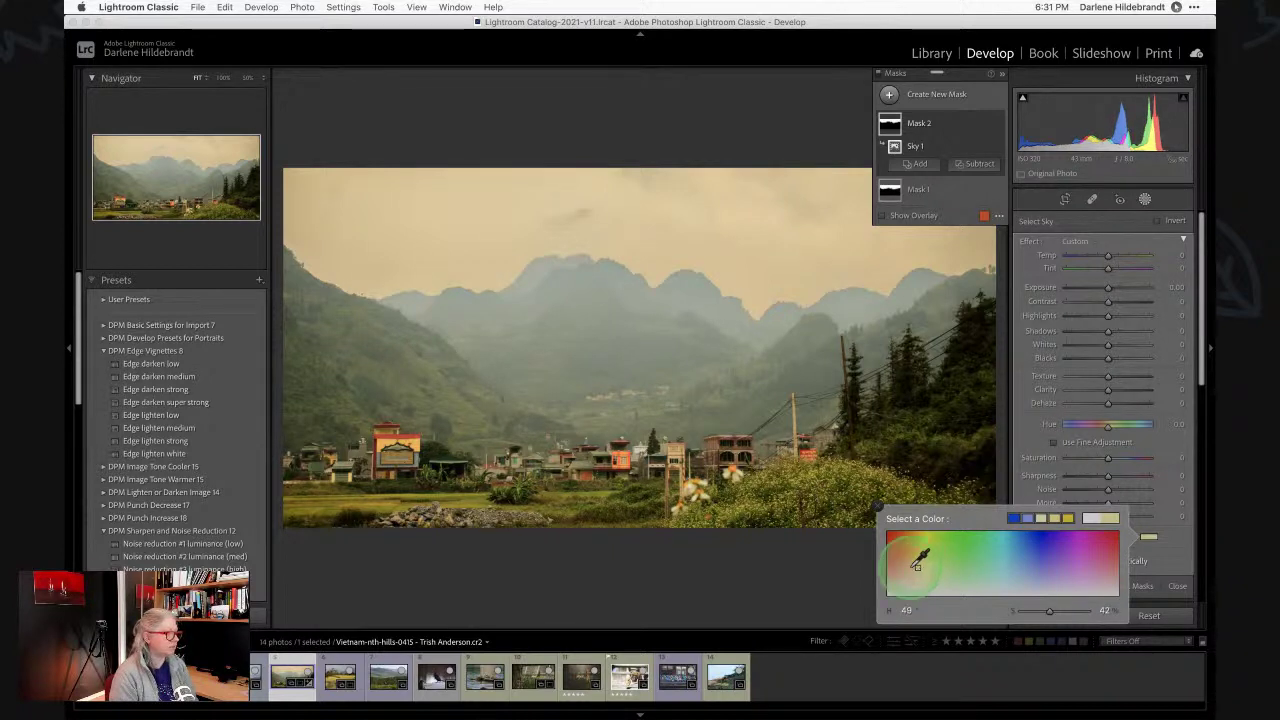
{"action": "left_click", "coordinate": [1151, 444]}
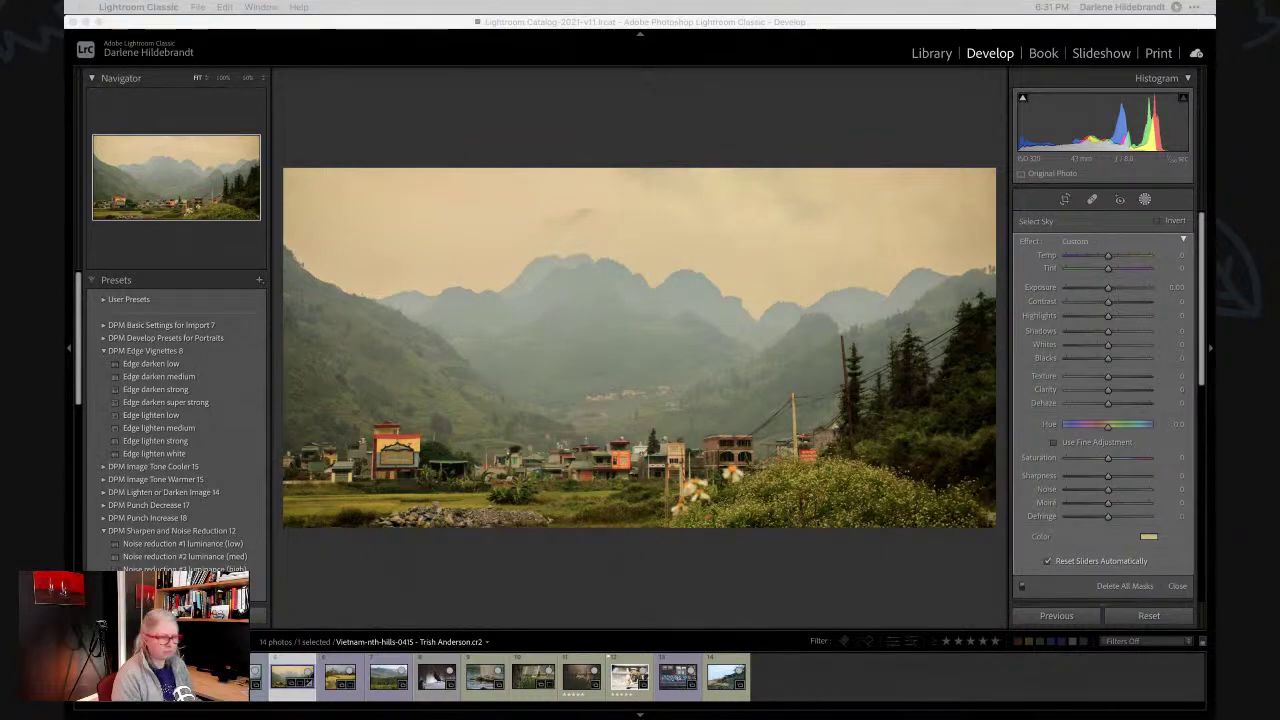
{"action": "left_click", "coordinate": [886, 571]}
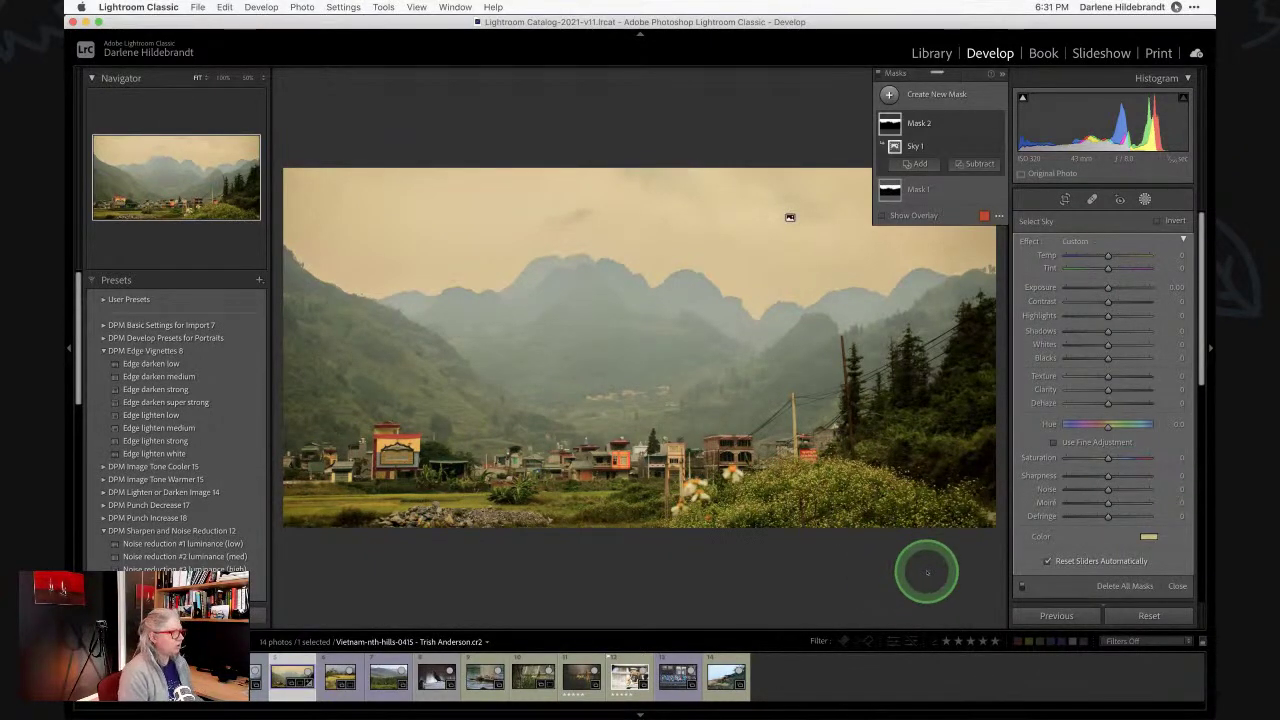
Leave masking and compare the photo before and after the edits.
{"action": "left_click", "coordinate": [1145, 199]}
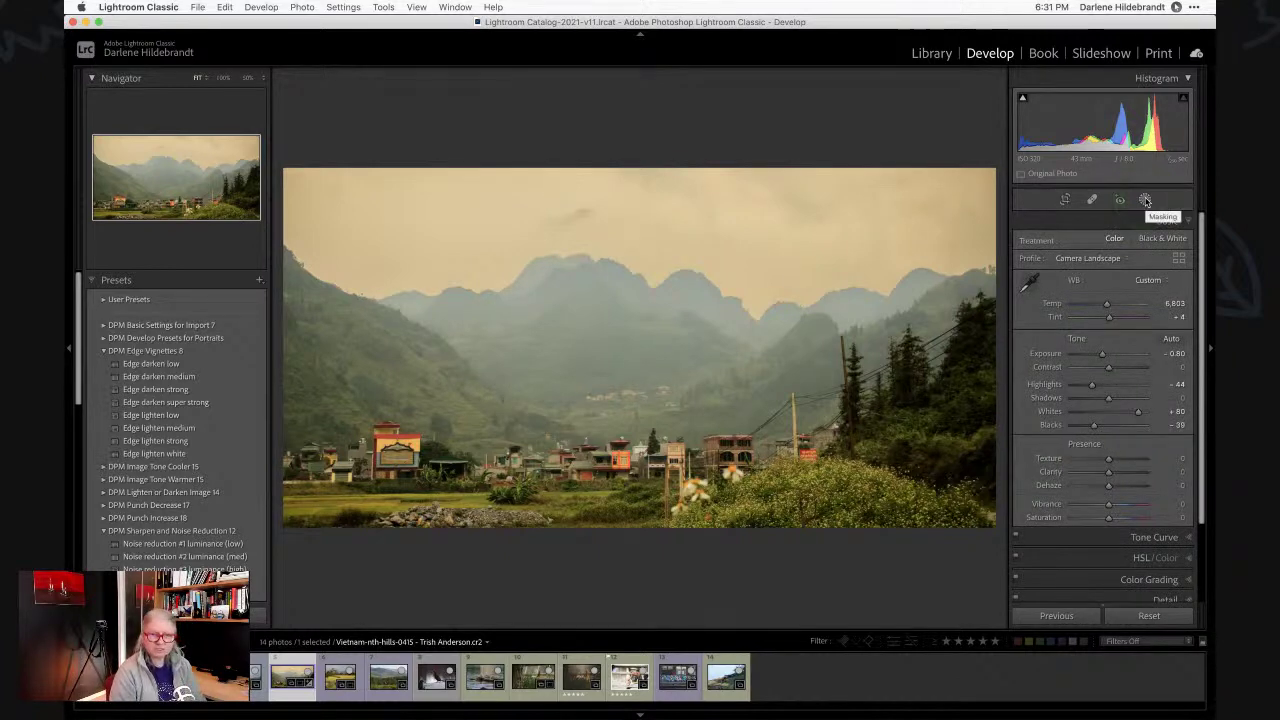
{"action": "key", "text": "backslash"}
{"action": "key", "text": "backslash"}
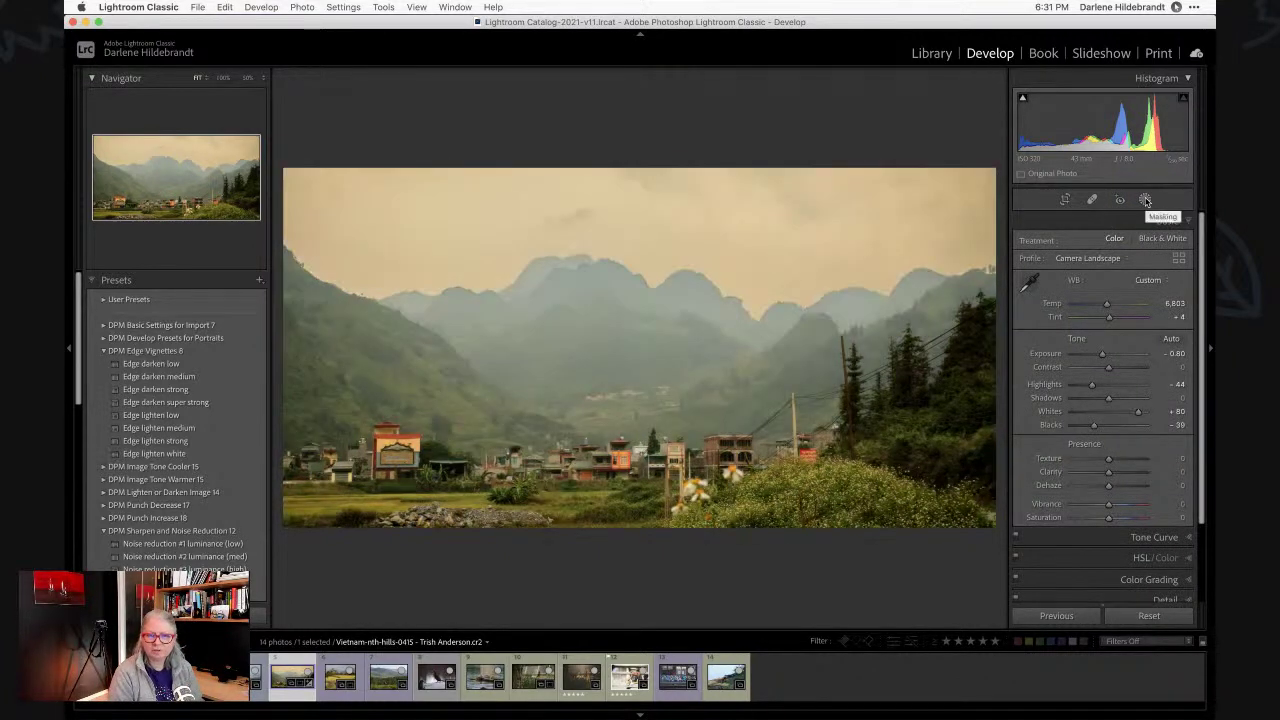
{"action": "key", "text": "backslash"}
{"action": "key", "text": "backslash"}
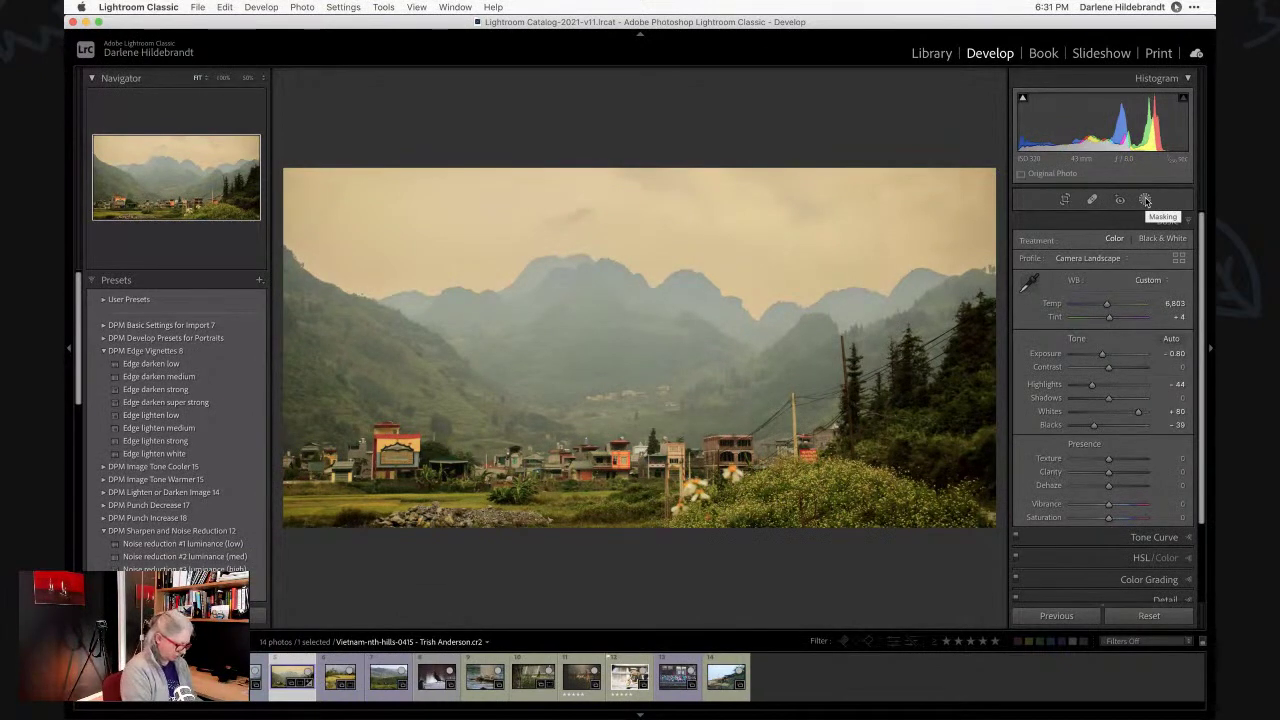
Create a virtual copy of the edited landscape and view it in the Library grid with the original.
{"action": "left_click", "coordinate": [1146, 200]}
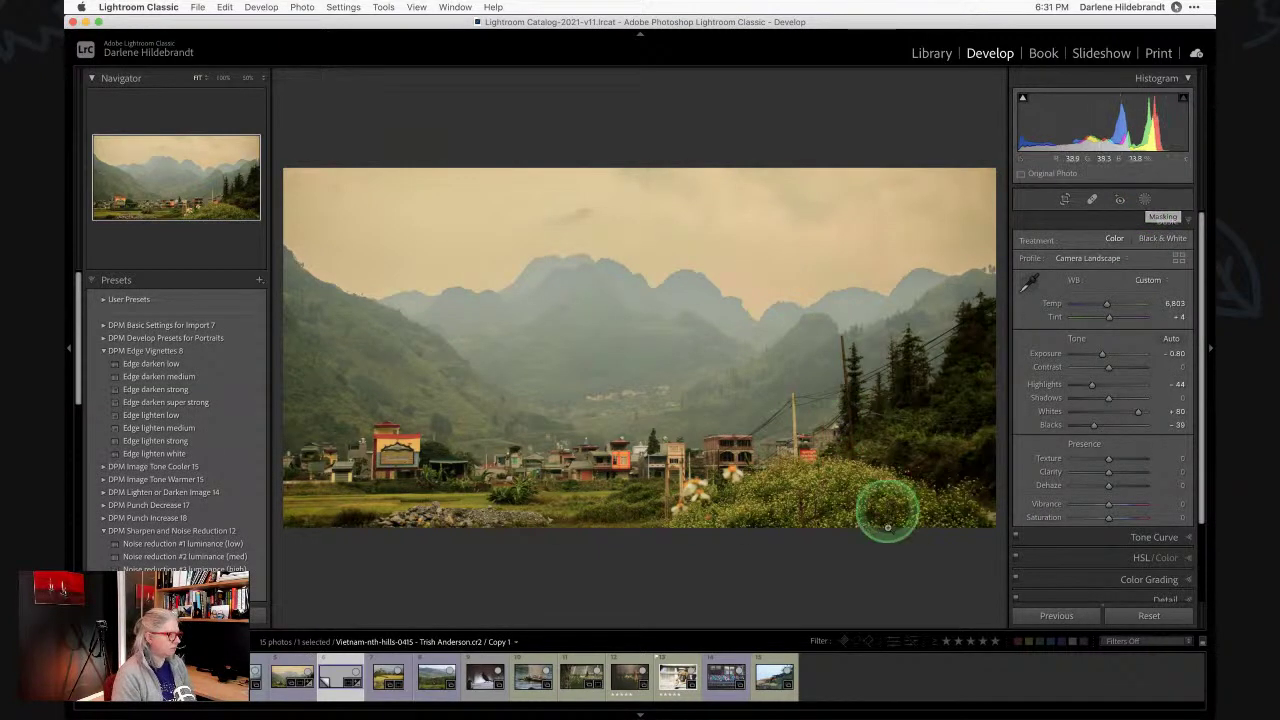
{"action": "key", "text": "g"}
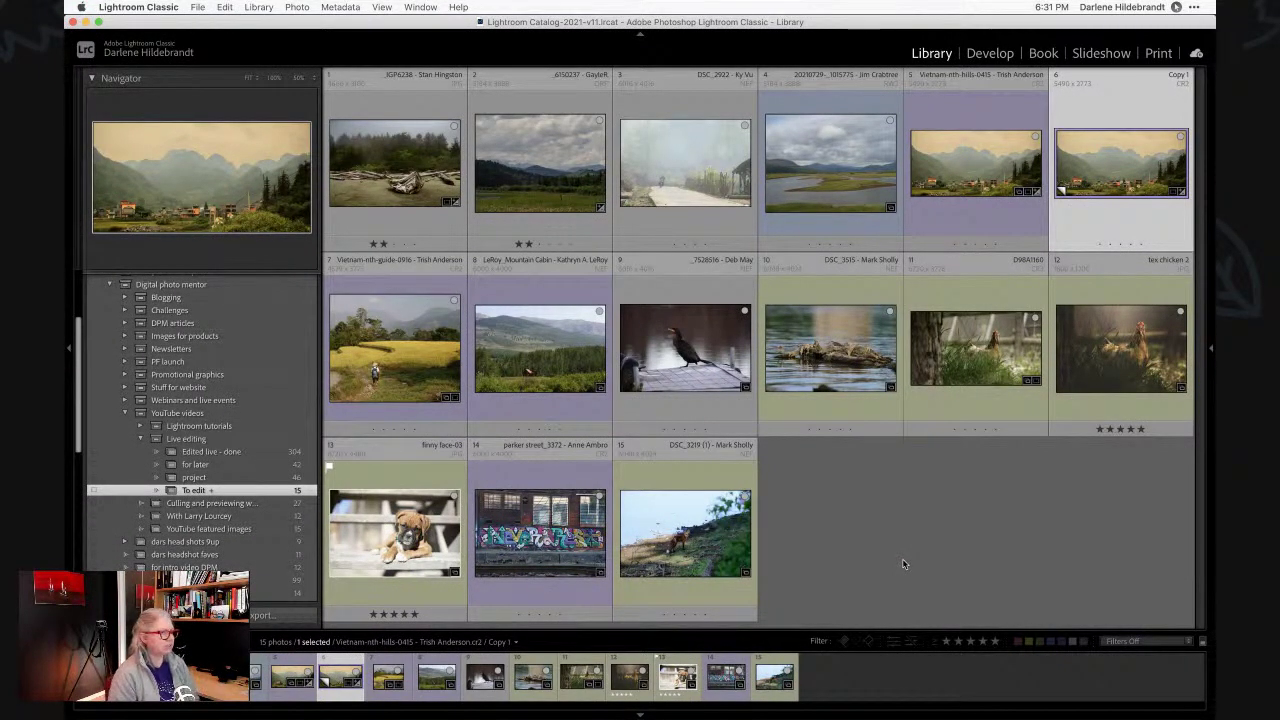
{"action": "left_click", "coordinate": [1143, 175]}
{"action": "left_click", "coordinate": [995, 177]}
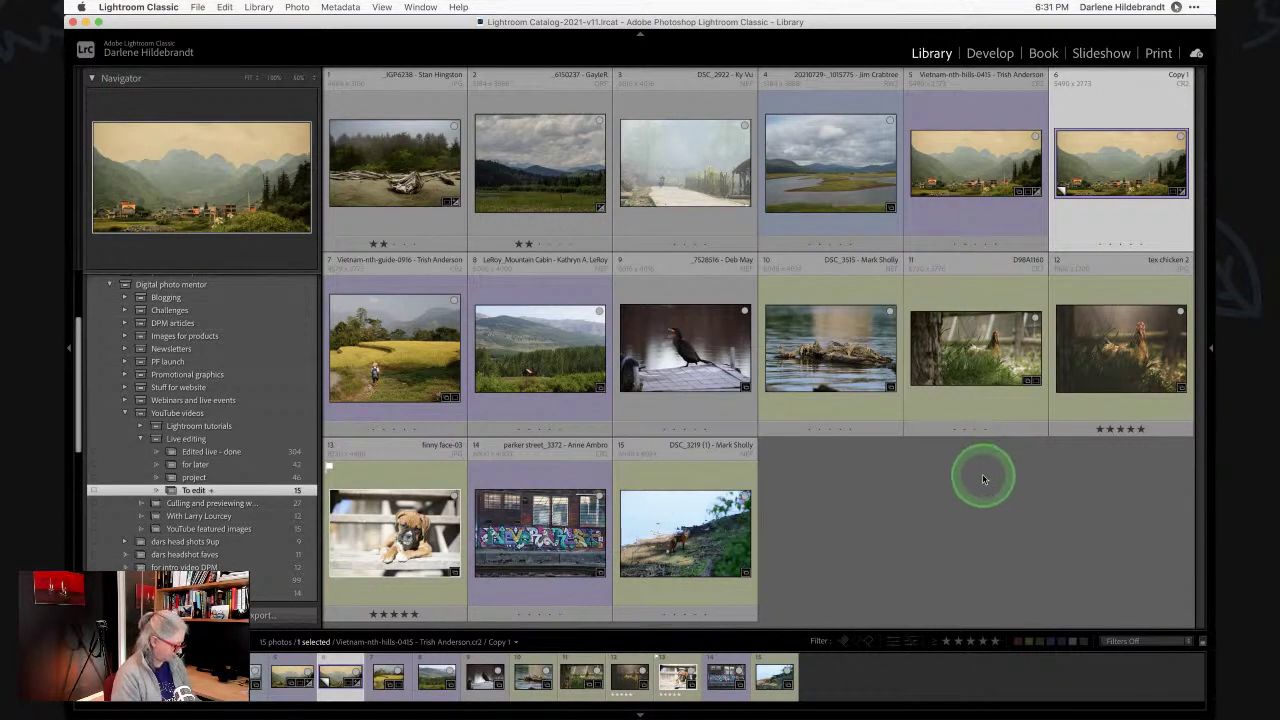
Show the Library grid's toolbar and enlarge the thumbnails to five per row.
{"action": "key", "text": "t"}
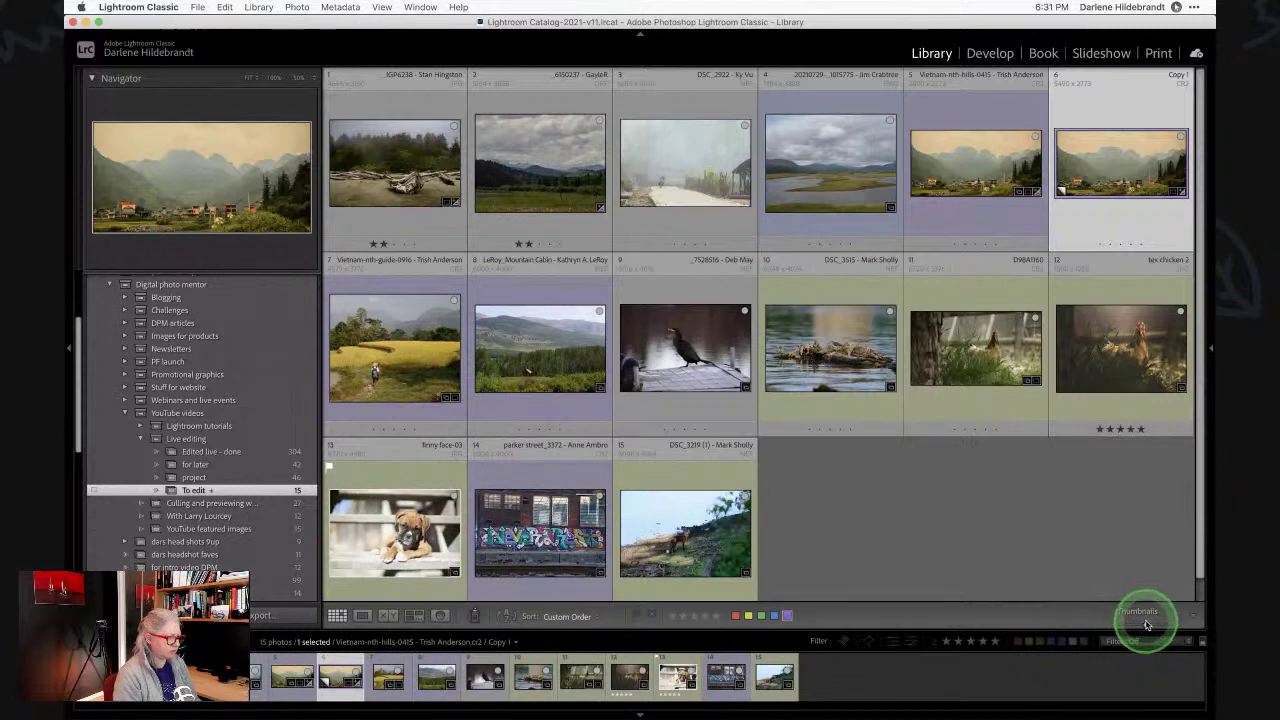
{"action": "left_click_drag", "start_coordinate": [1148, 620], "coordinate": [1151, 626]}
{"action": "scroll", "coordinate": [1057, 371], "scroll_direction": "up", "scroll_amount": 2}
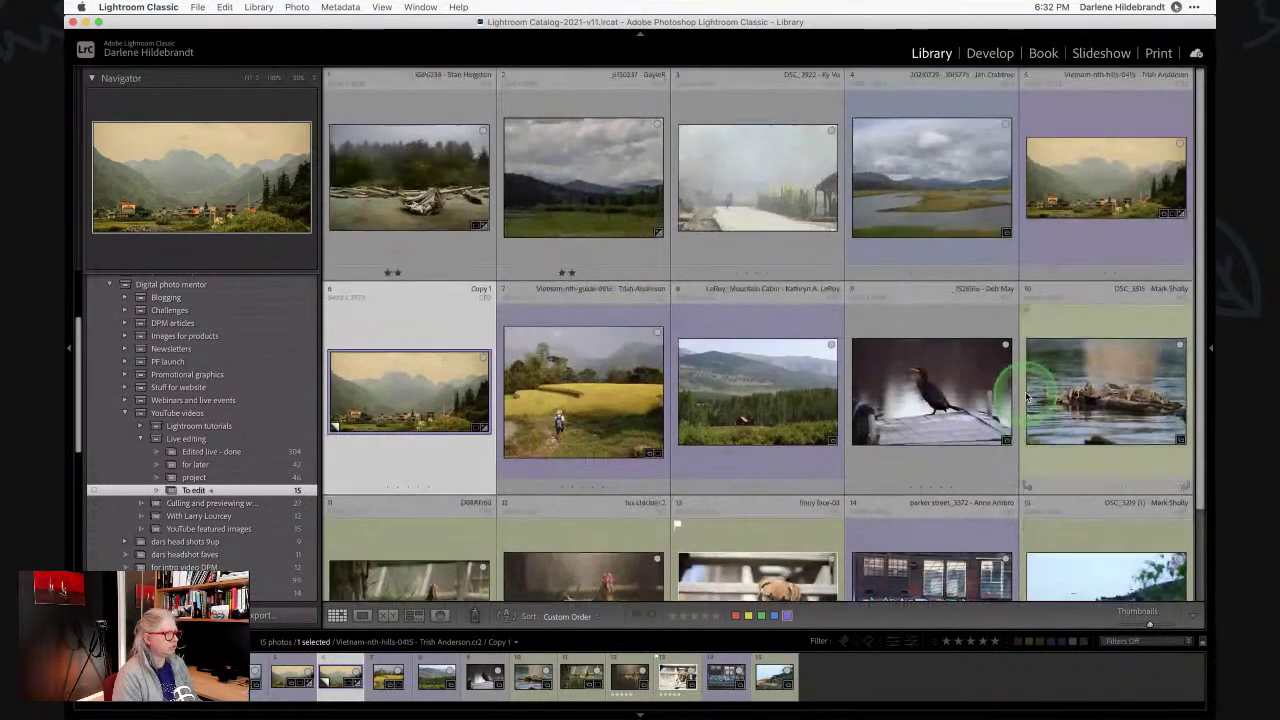
Open the virtual copy in Develop and set its treatment to Black & White with the Adobe Monochrome profile.
{"action": "double_click", "coordinate": [391, 340]}
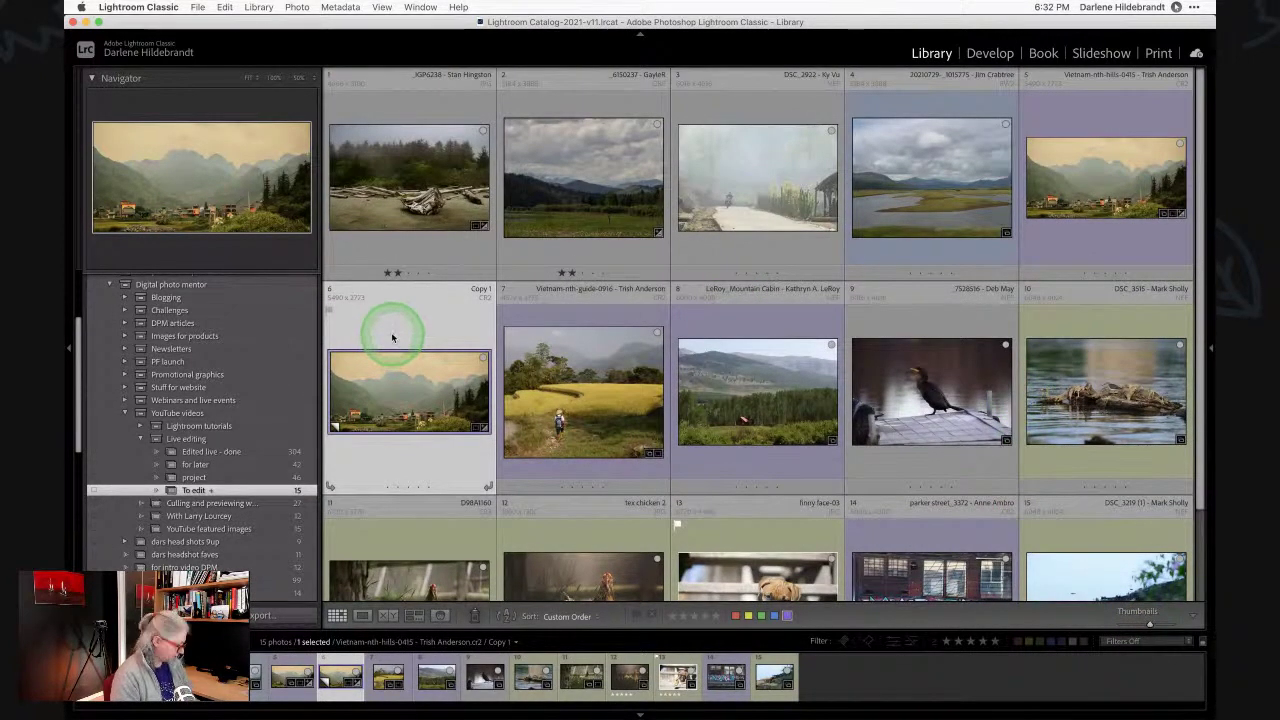
{"action": "key", "text": "d"}
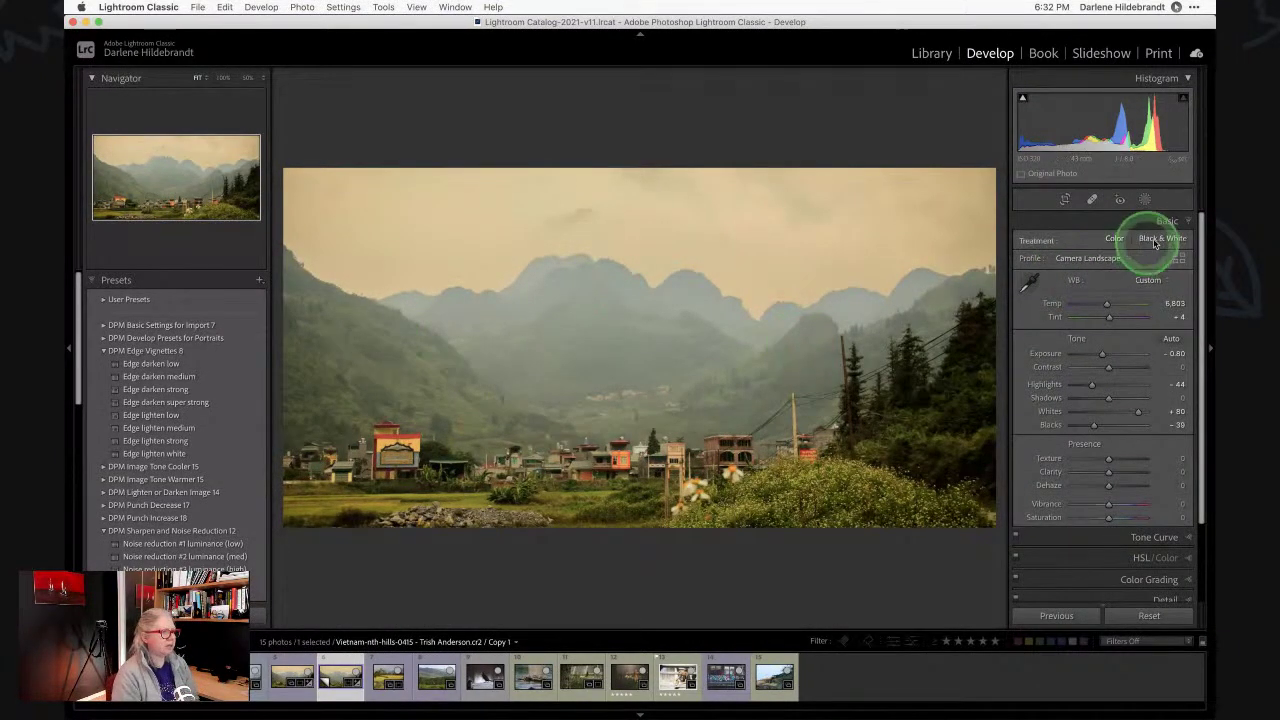
{"action": "left_click", "coordinate": [1179, 259]}
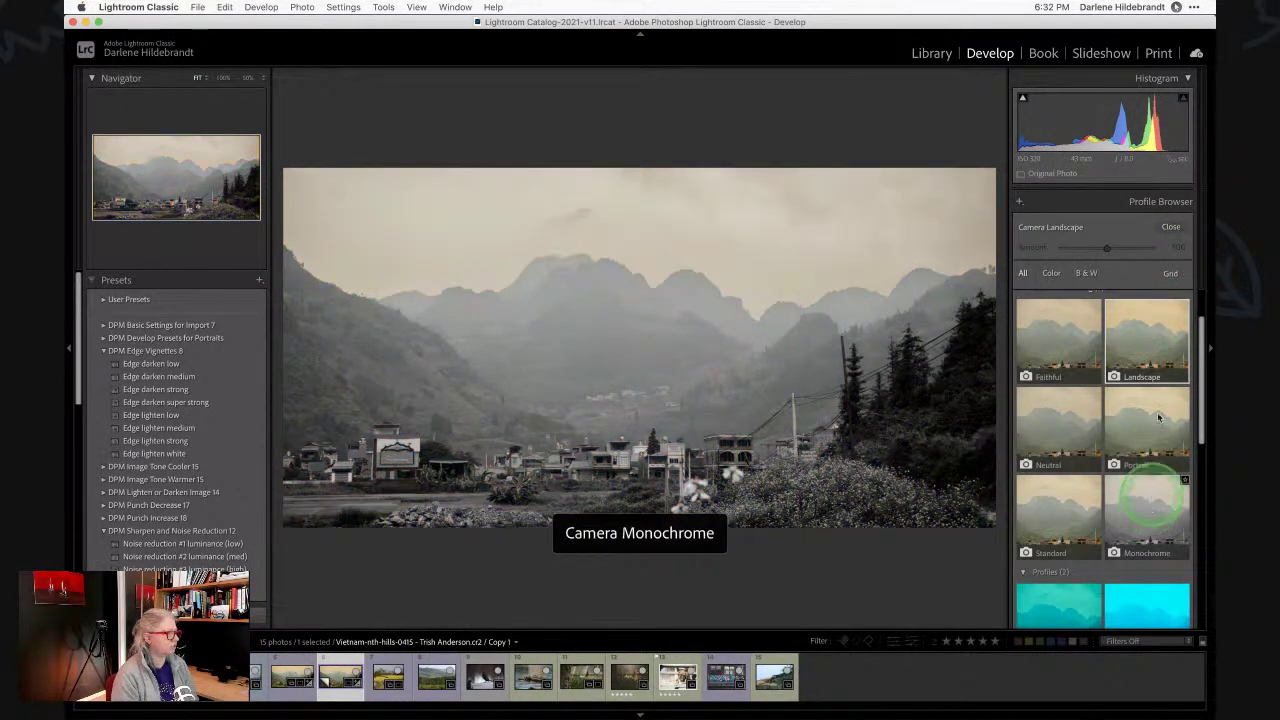
{"action": "left_click", "coordinate": [1169, 227]}
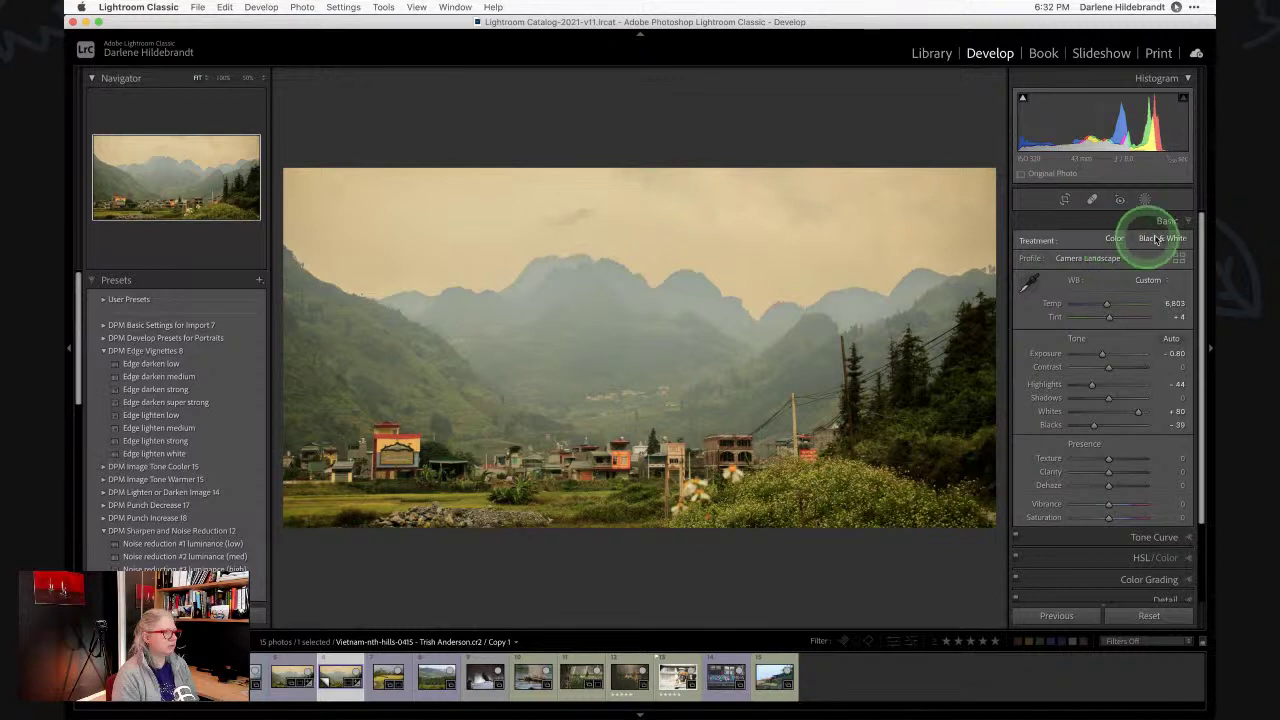
{"action": "left_click", "coordinate": [1162, 238]}
{"action": "left_click", "coordinate": [1097, 258]}
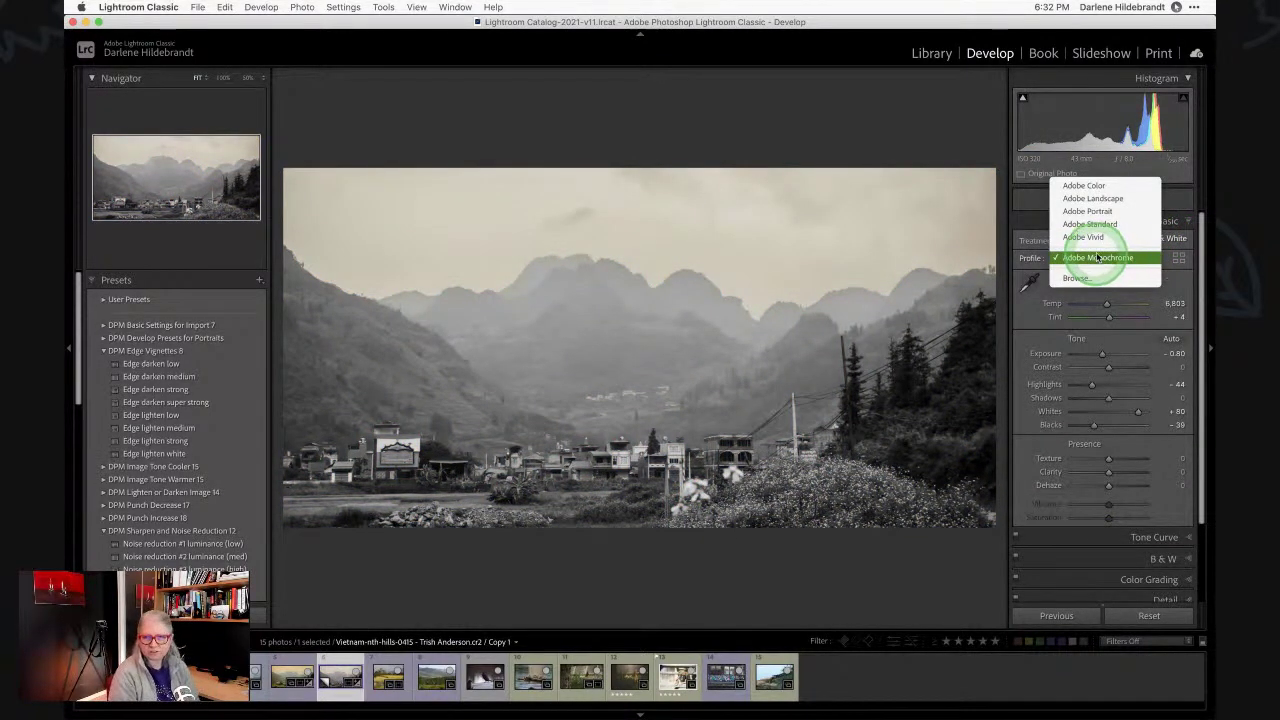
{"action": "left_click", "coordinate": [1097, 258]}
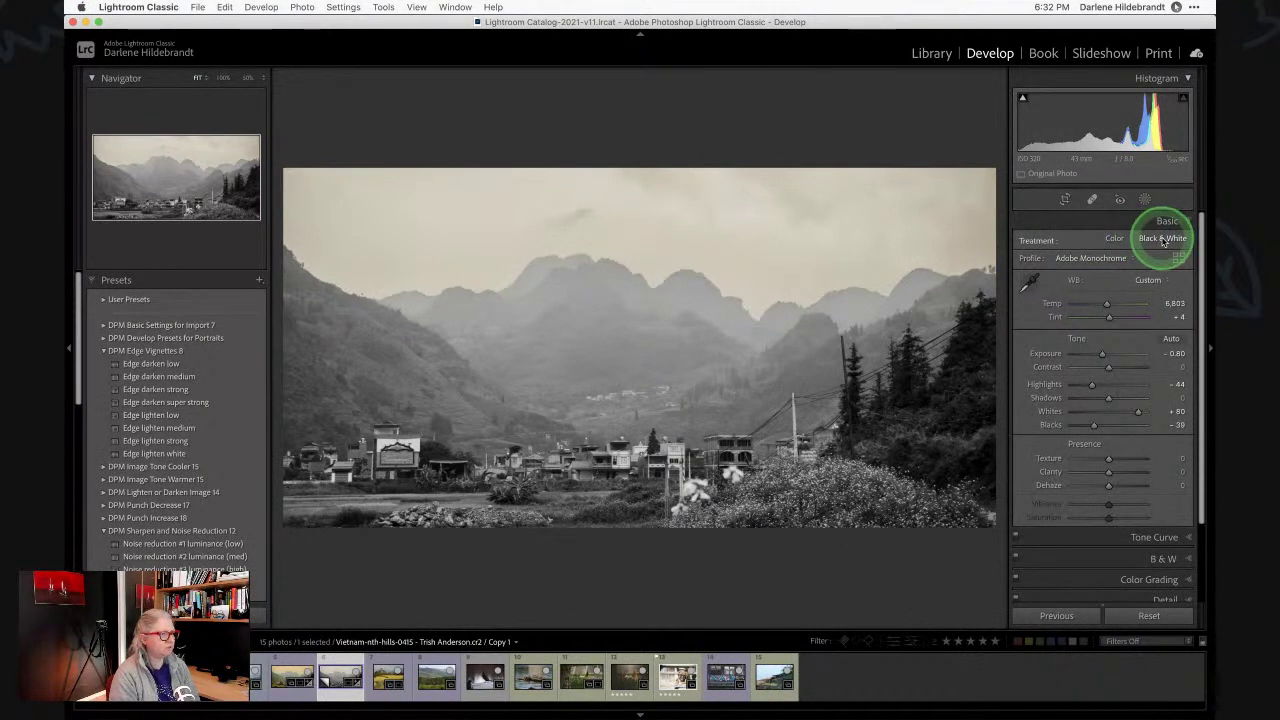
Try the Camera Monochrome profile, check the B&W mixer, and return the profile to Adobe Monochrome.
{"action": "left_click", "coordinate": [1178, 259]}
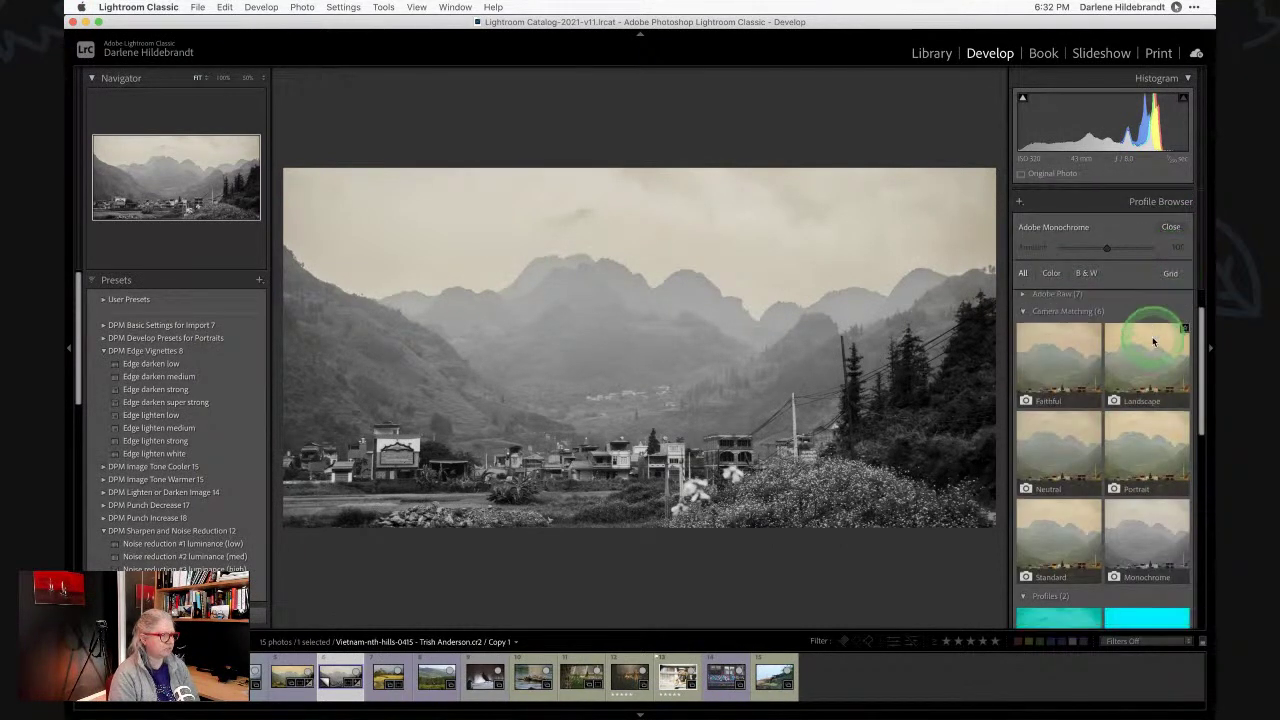
{"action": "left_click", "coordinate": [1143, 518]}
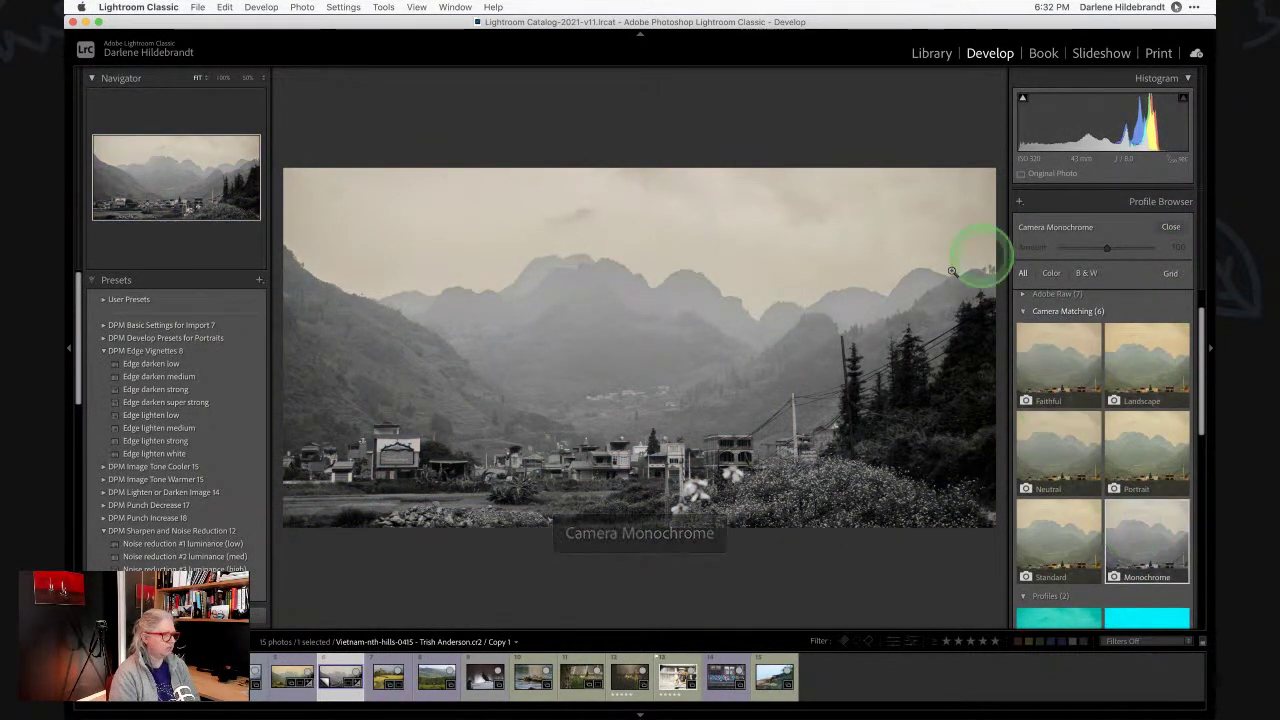
{"action": "left_click", "coordinate": [1168, 228]}
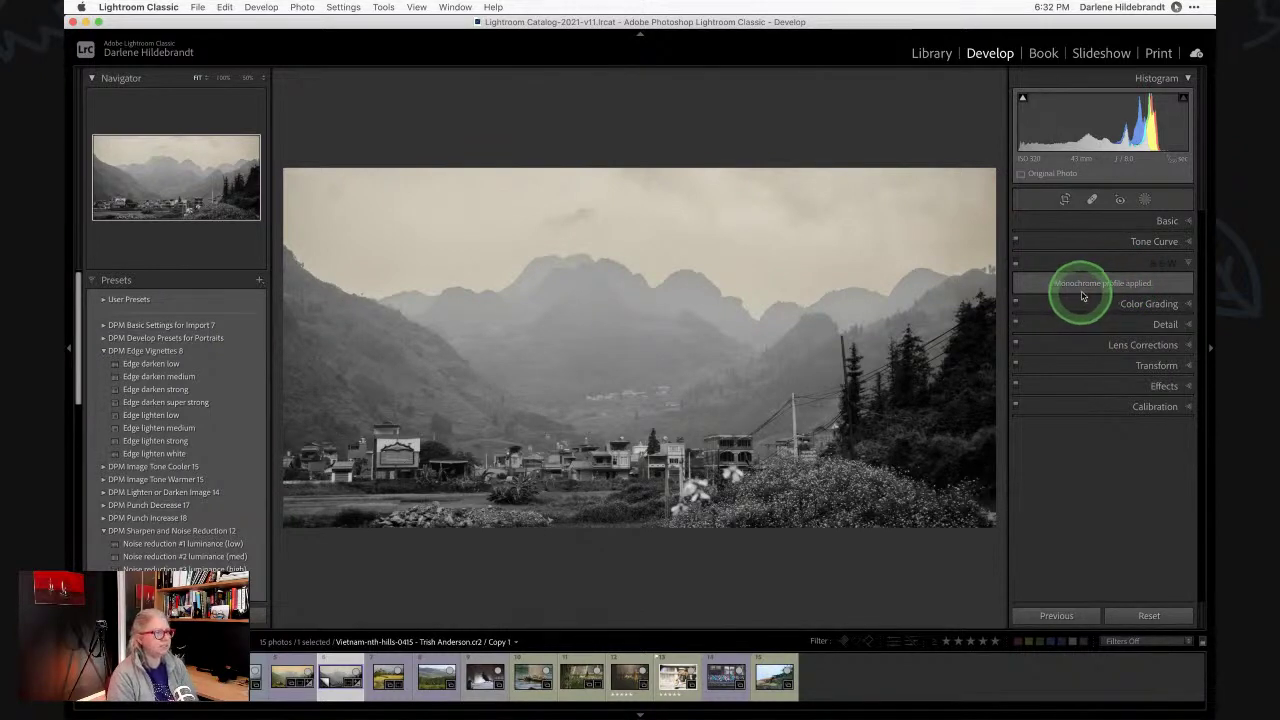
{"action": "left_click", "coordinate": [1160, 221]}
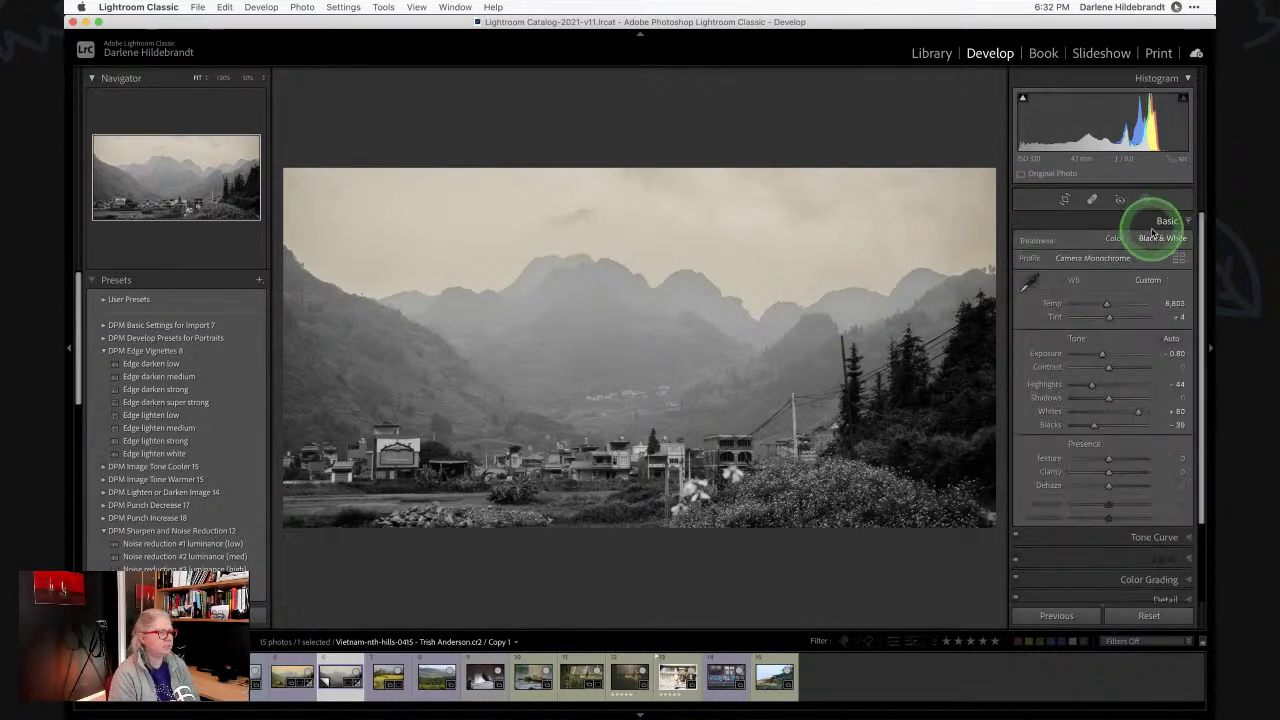
{"action": "left_click", "coordinate": [1105, 259]}
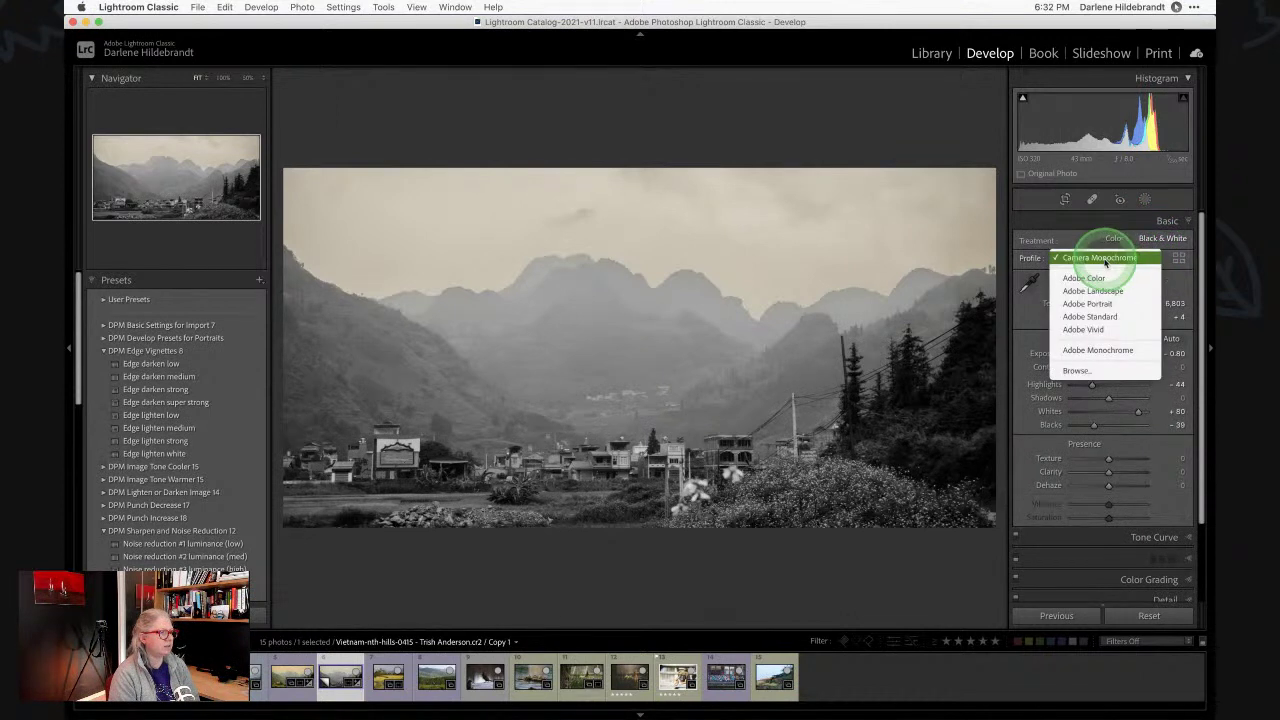
{"action": "left_click", "coordinate": [1095, 350]}
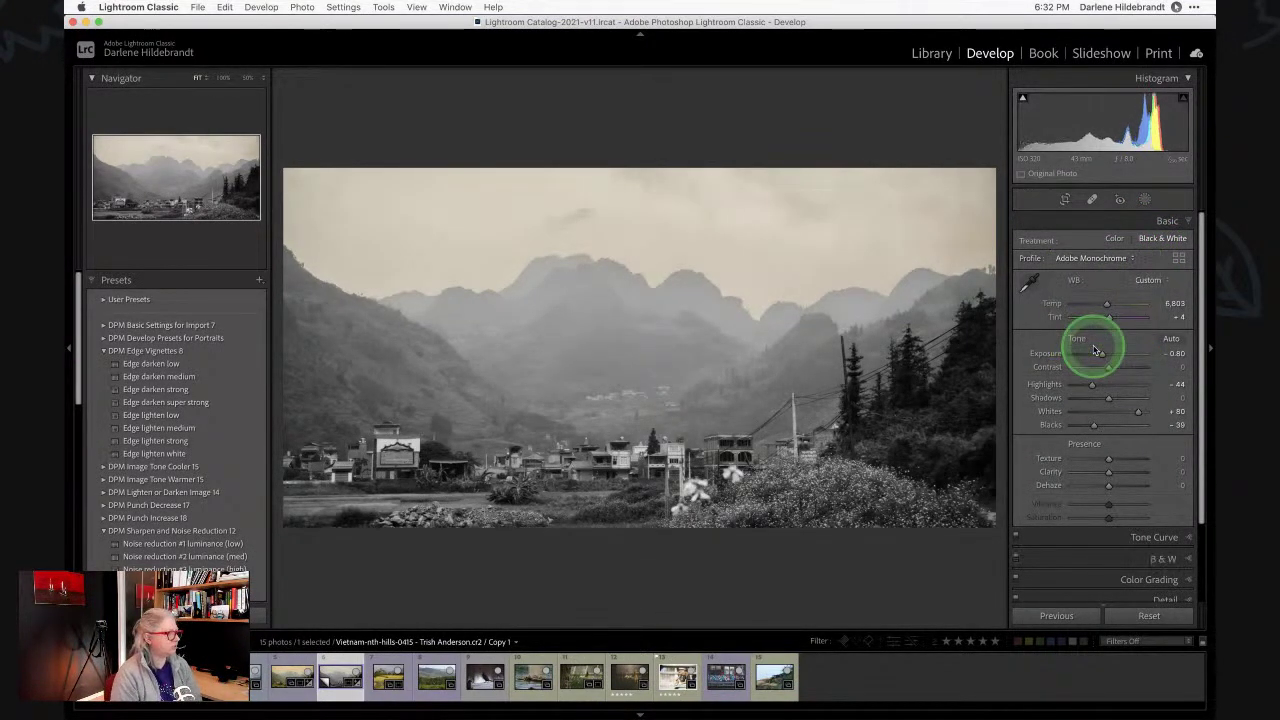
{"action": "left_click", "coordinate": [1160, 517]}
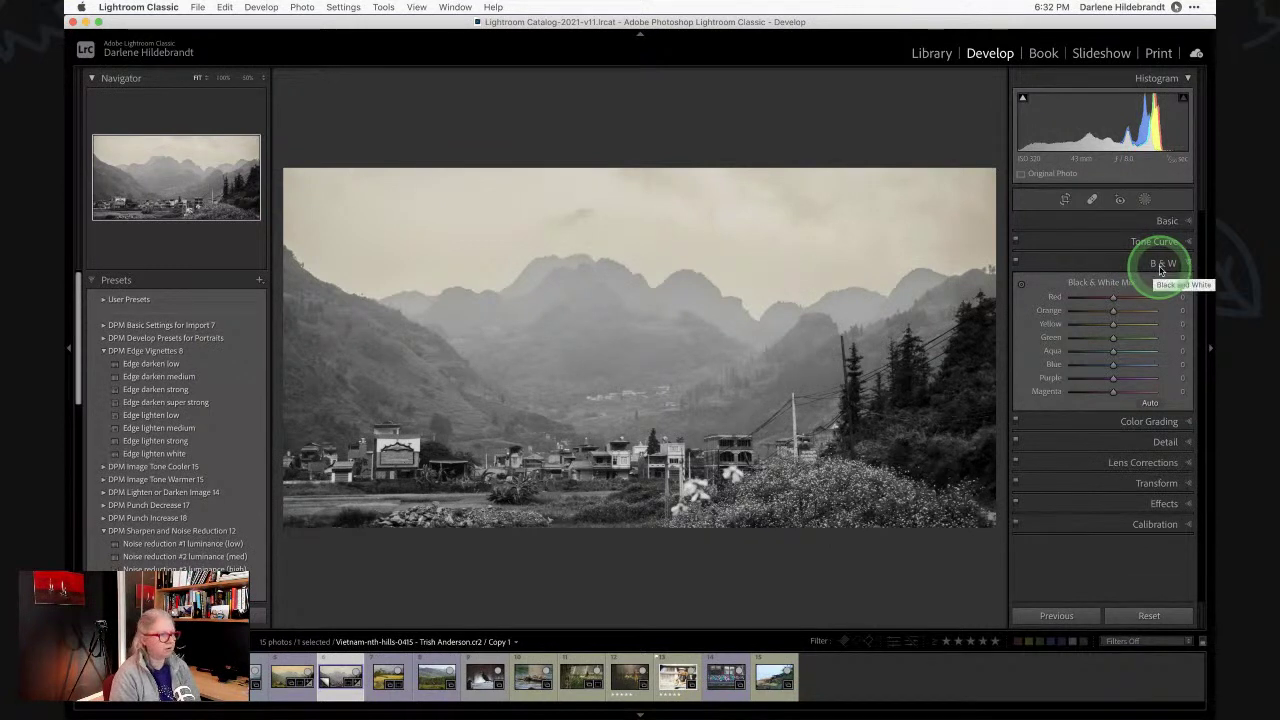
Switch the virtual copy's treatment to Color and back to Black & White.
{"action": "left_click", "coordinate": [1166, 224]}
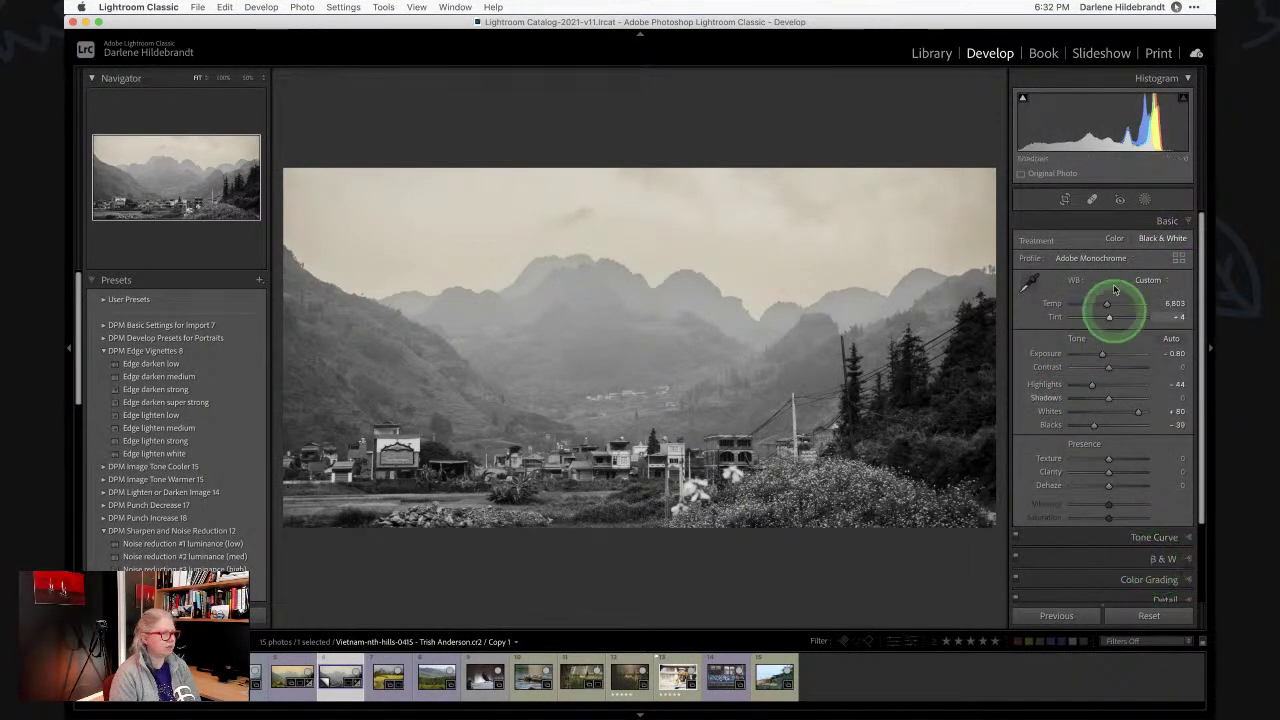
{"action": "left_click", "coordinate": [1114, 238]}
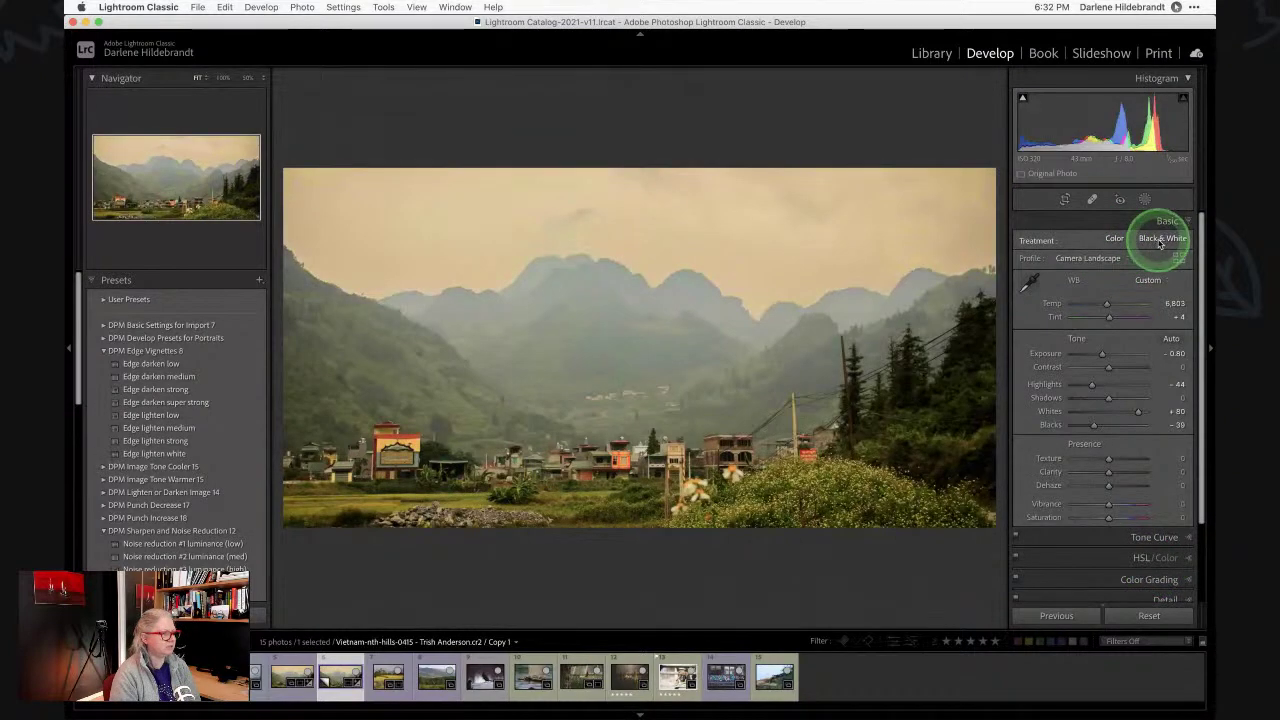
{"action": "left_click", "coordinate": [1160, 240]}
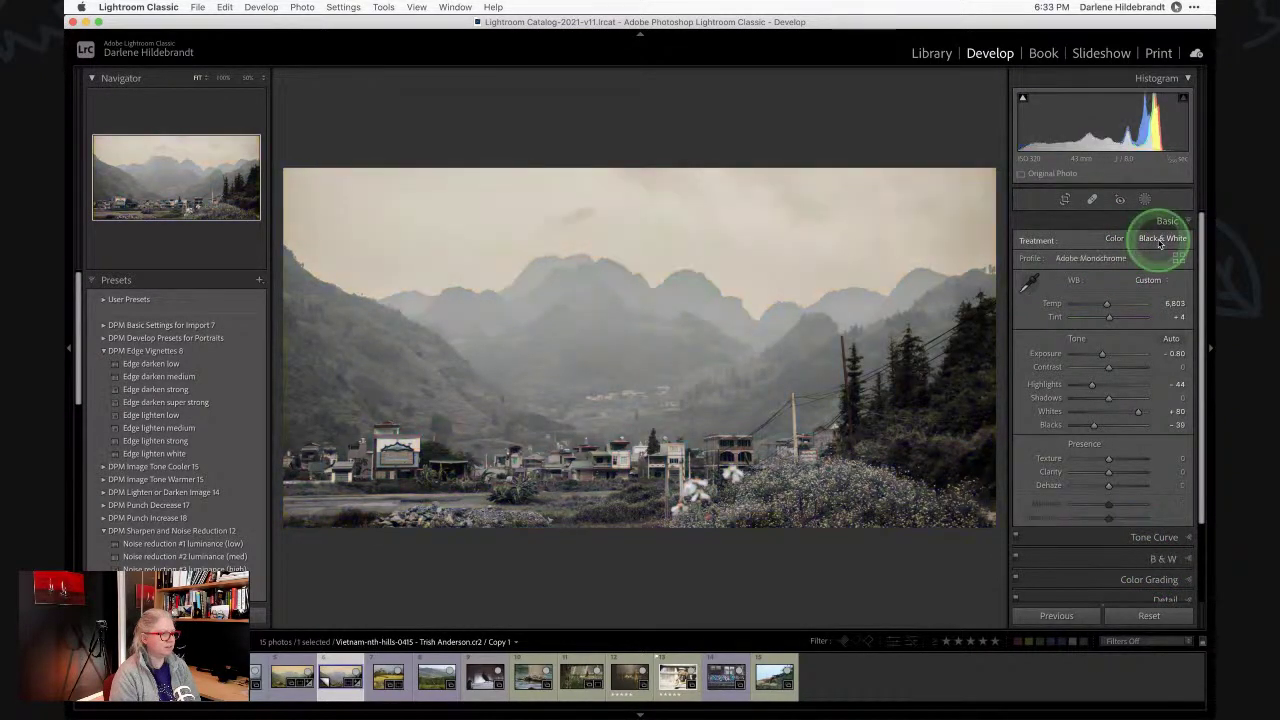
Adjust the Black & White mix to Red -3, Yellow +47, Green -74 and Blue -43.
{"action": "left_click", "coordinate": [1160, 557]}
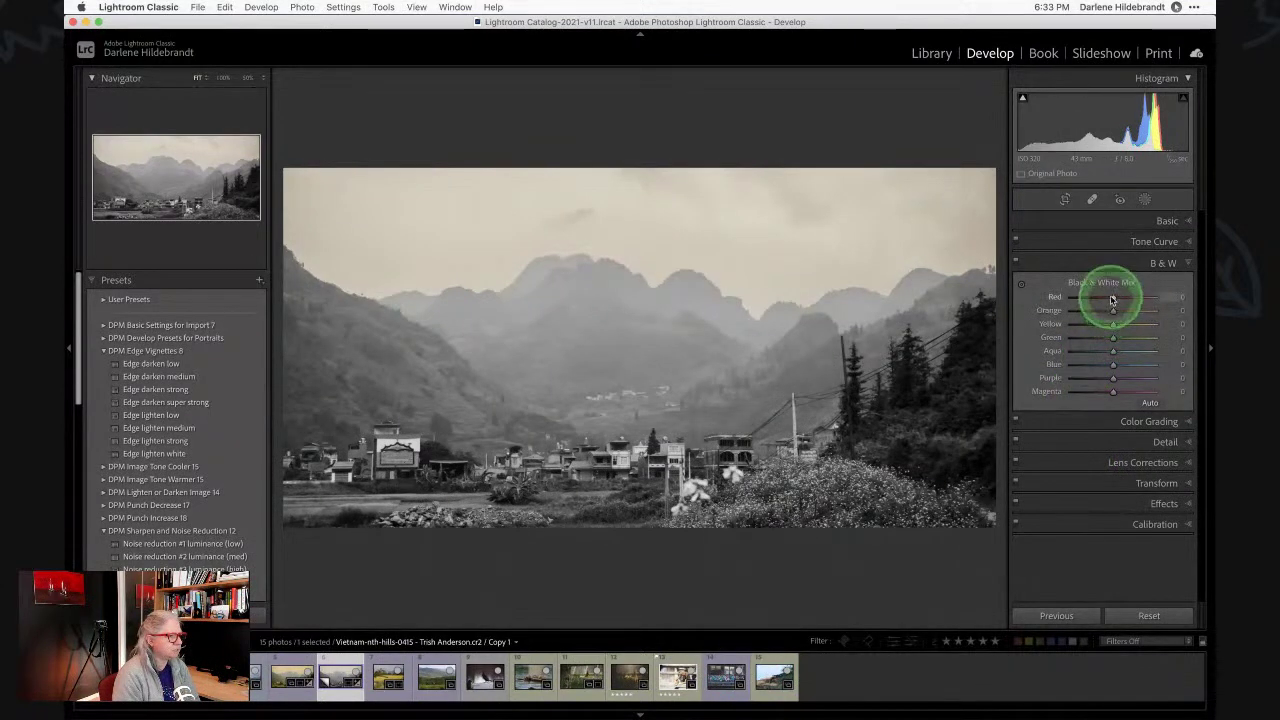
{"action": "left_click_drag", "start_coordinate": [1114, 297], "coordinate": [1134, 323]}
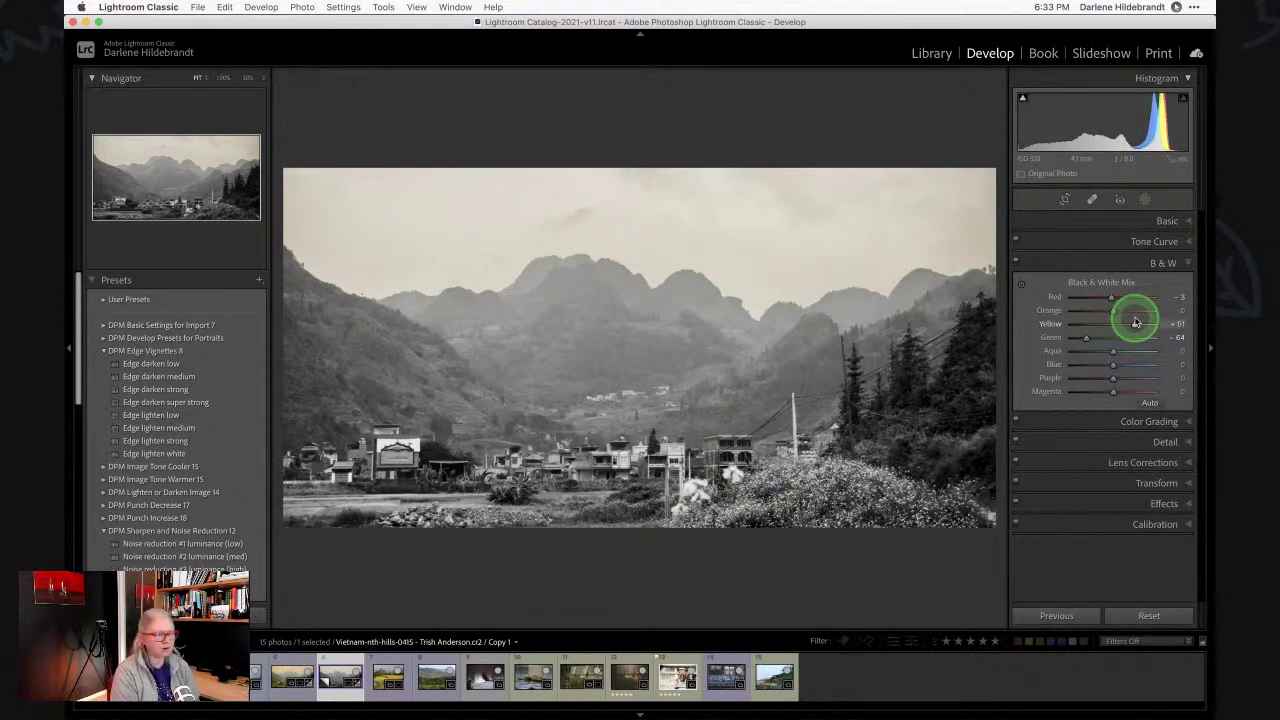
{"action": "left_click_drag", "start_coordinate": [1136, 322], "coordinate": [1087, 323]}
{"action": "left_click_drag", "start_coordinate": [1086, 337], "coordinate": [1095, 364]}
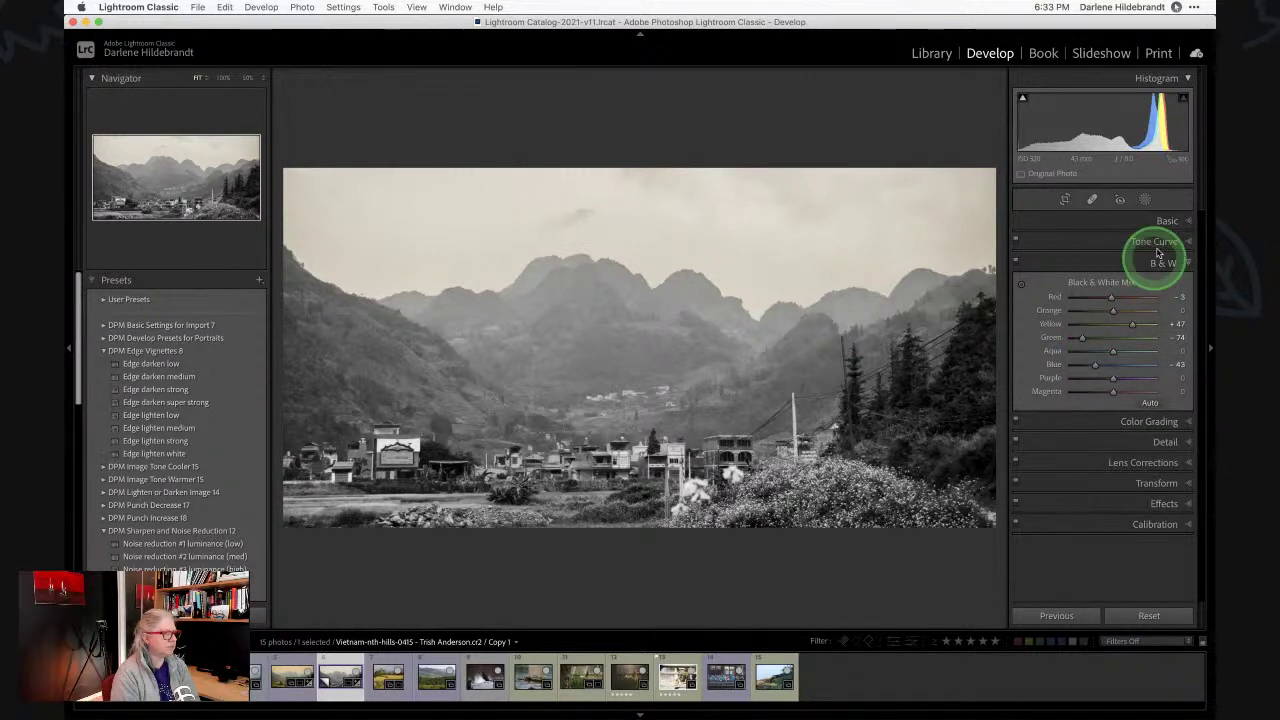
Hide the tinted sky mask, Mask 2, on the virtual copy, toggling its visibility to compare.
{"action": "left_click", "coordinate": [1144, 201]}
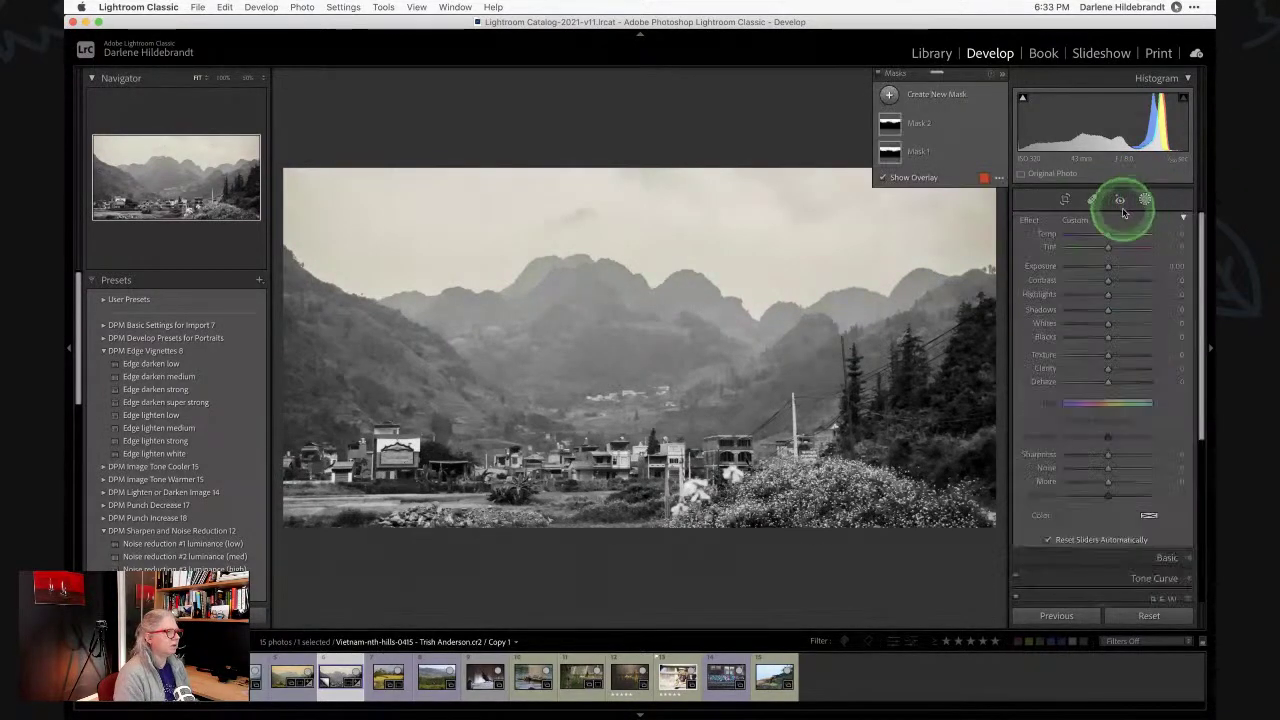
{"action": "left_click", "coordinate": [947, 121]}
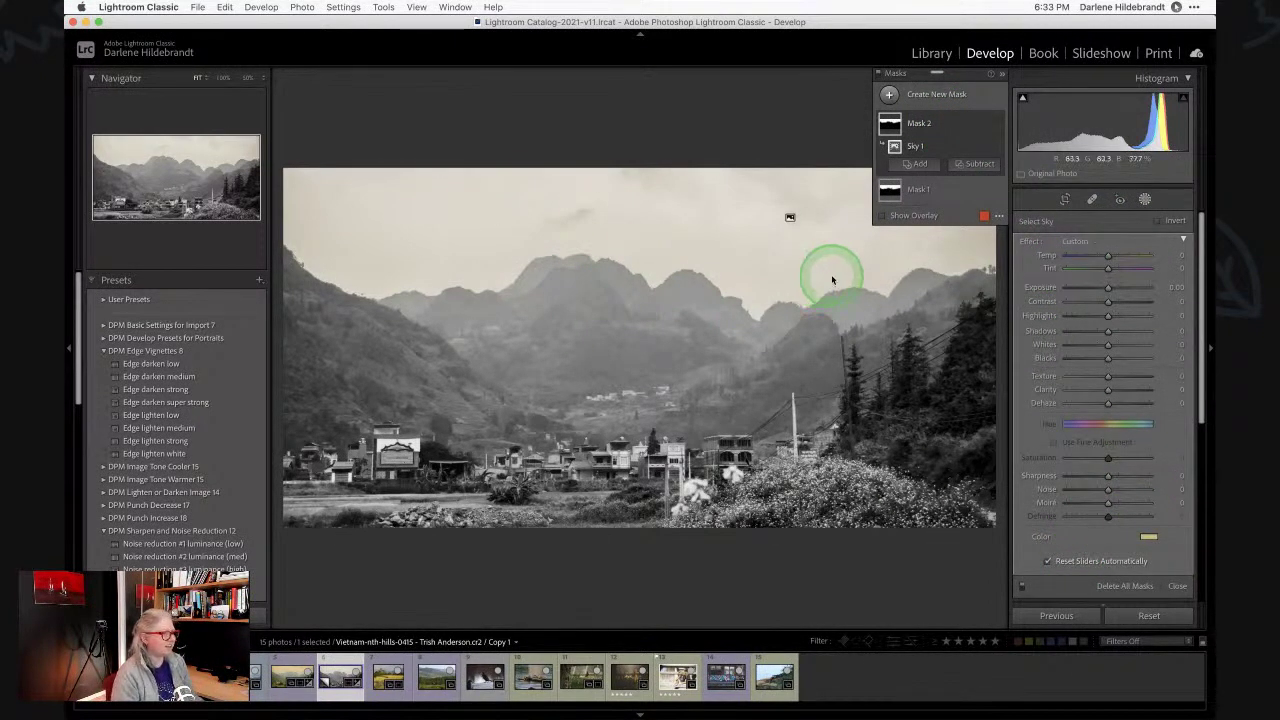
{"action": "left_click", "coordinate": [997, 125]}
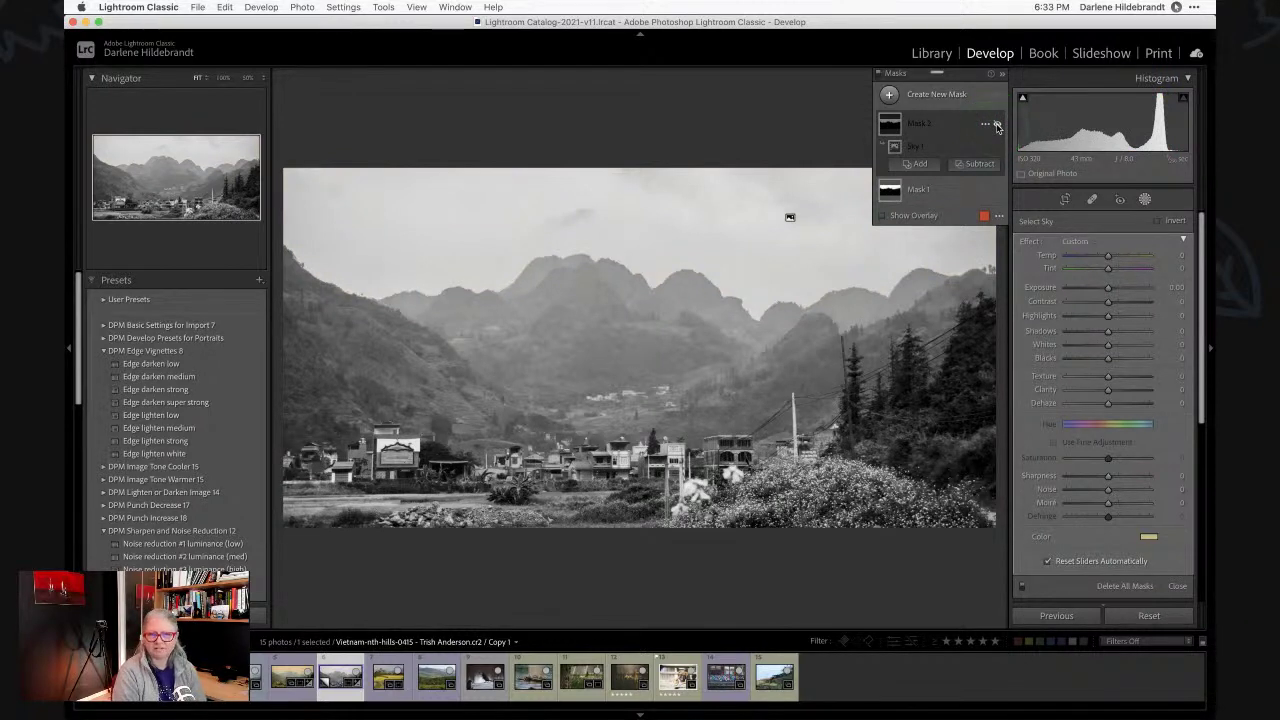
{"action": "left_click", "coordinate": [997, 125]}
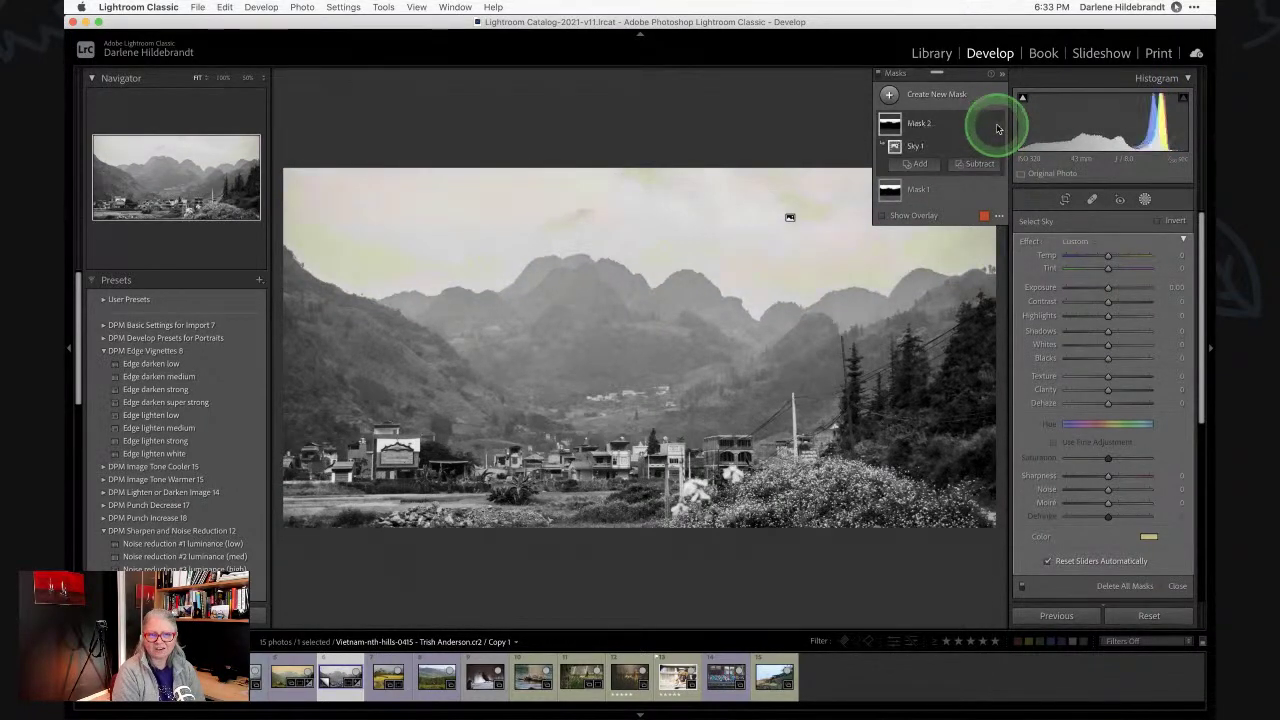
{"action": "left_click", "coordinate": [1145, 200]}
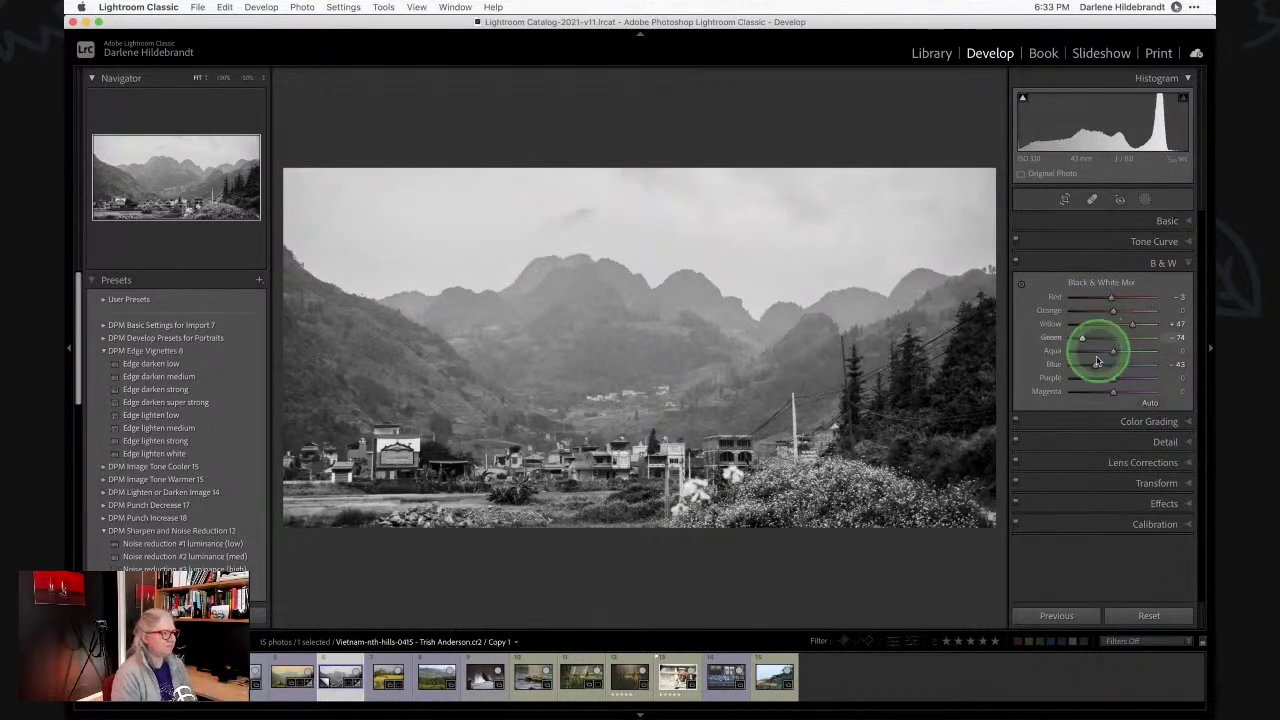
Adjust the Black & White mix to Red -33 and Purple -7.
{"action": "mouse_move", "coordinate": [1103, 375]}
{"action": "left_mouse_down"}
{"action": "mouse_move", "coordinate": [1086, 363]}
{"action": "mouse_move", "coordinate": [1139, 384]}
{"action": "mouse_move", "coordinate": [1146, 374]}
{"action": "mouse_move", "coordinate": [1051, 374]}
{"action": "mouse_move", "coordinate": [1112, 376]}
{"action": "left_mouse_up"}
{"action": "left_click_drag", "start_coordinate": [1100, 294], "coordinate": [1090, 340]}
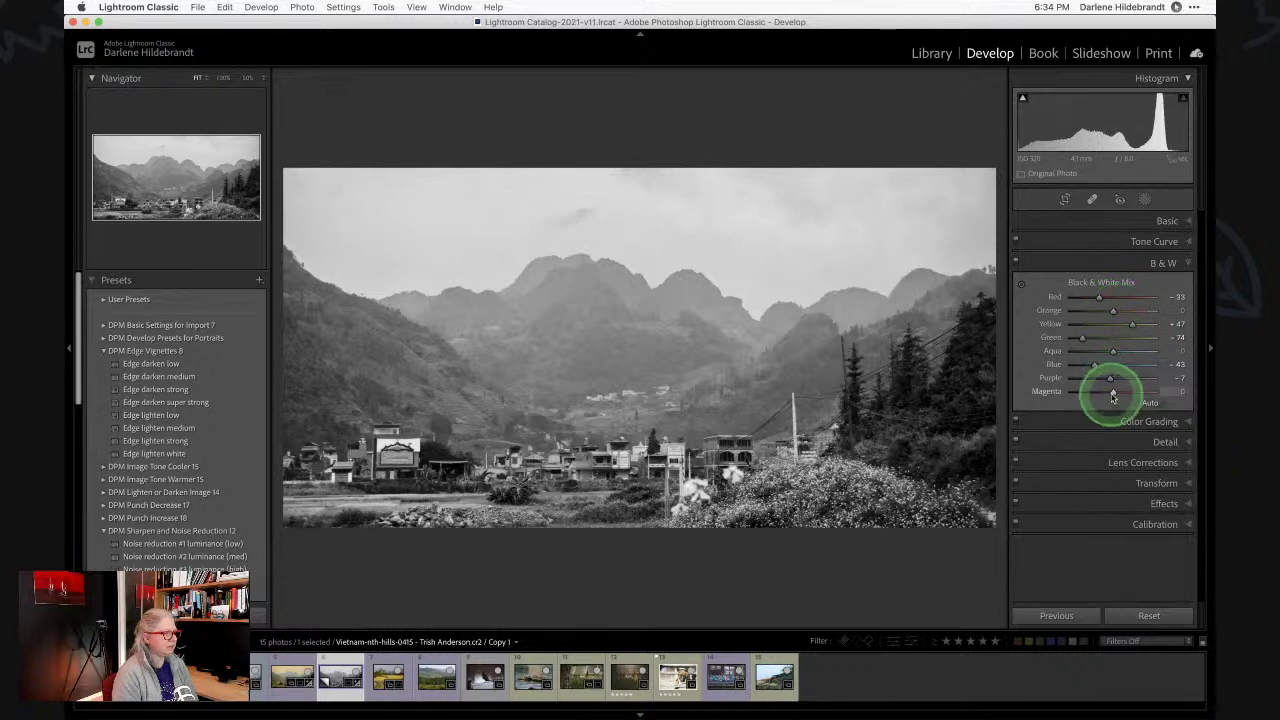
Set the Basic adjustments to Whites +84, Blacks -43, Clarity +19 and Dehaze +20, using the clipping preview for whites and blacks.
{"action": "left_click", "coordinate": [1167, 220]}
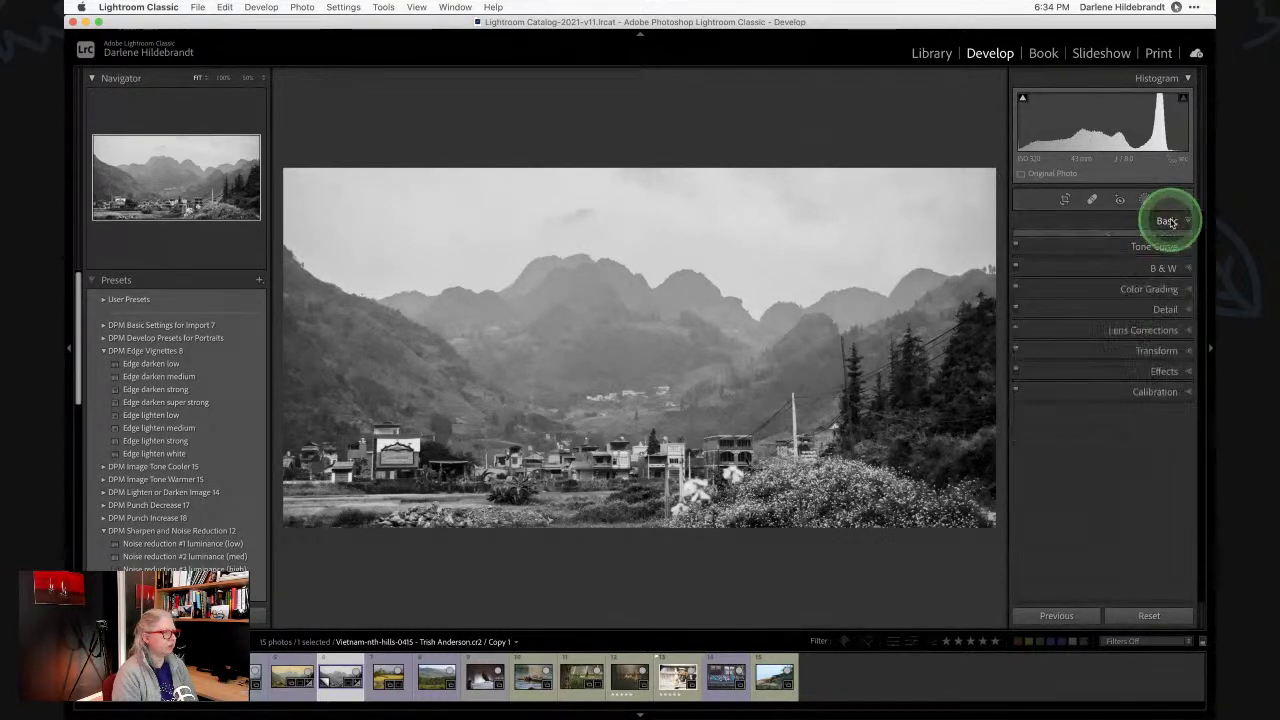
{"action": "mouse_move", "coordinate": [1124, 418]}
{"action": "left_mouse_down"}
{"action": "mouse_move", "coordinate": [1147, 411]}
{"action": "mouse_move", "coordinate": [1135, 410]}
{"action": "left_mouse_up"}
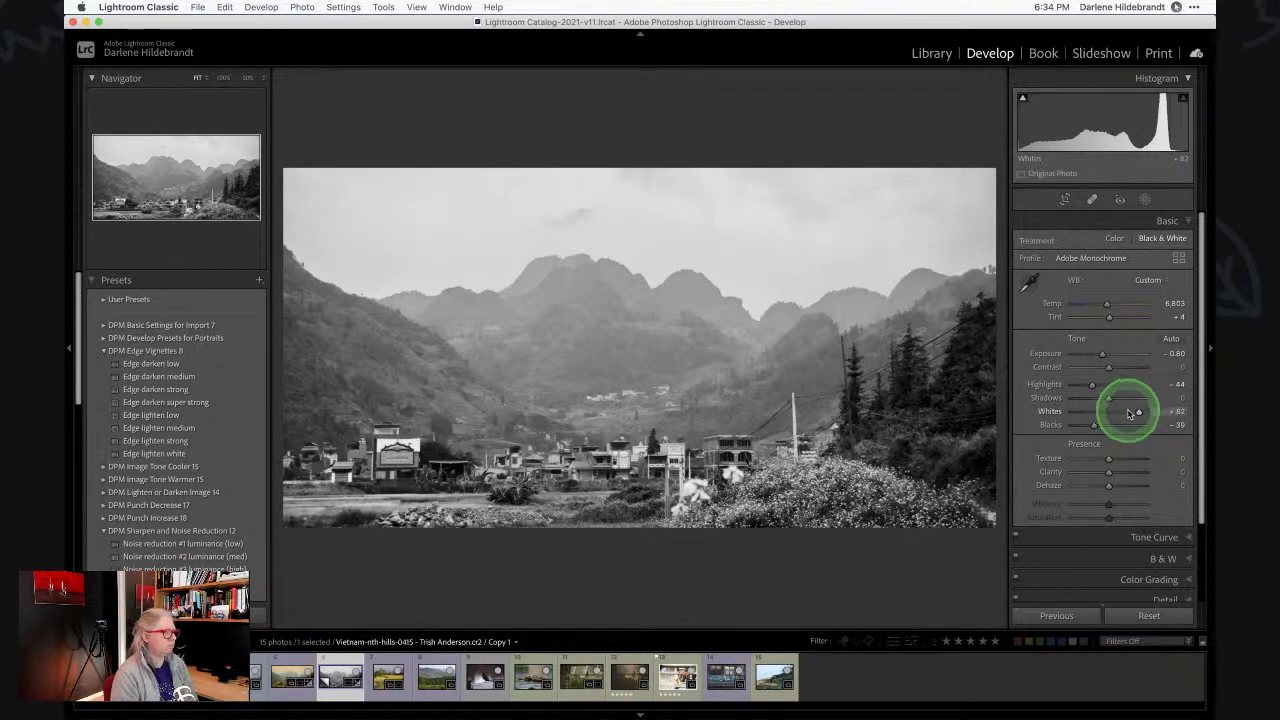
{"action": "scroll", "coordinate": [1128, 410], "scroll_direction": "down", "scroll_amount": 1}
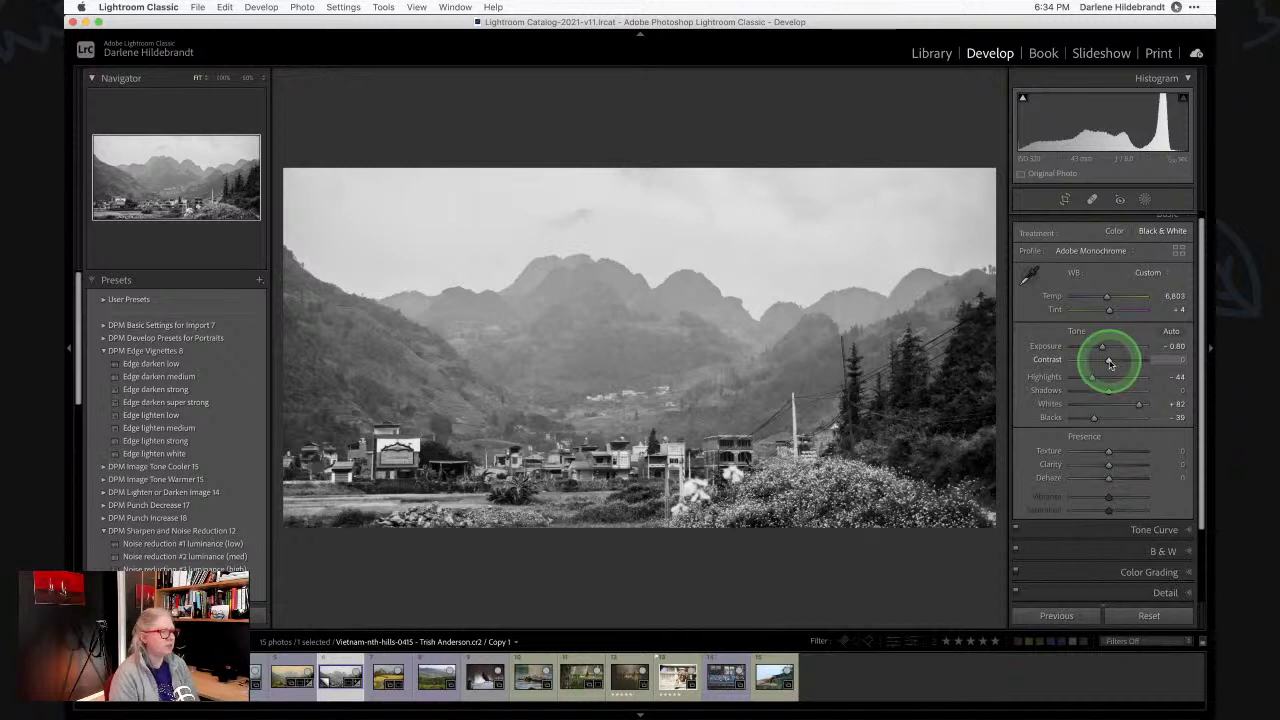
{"action": "left_click", "coordinate": [1138, 406], "text": "alt"}
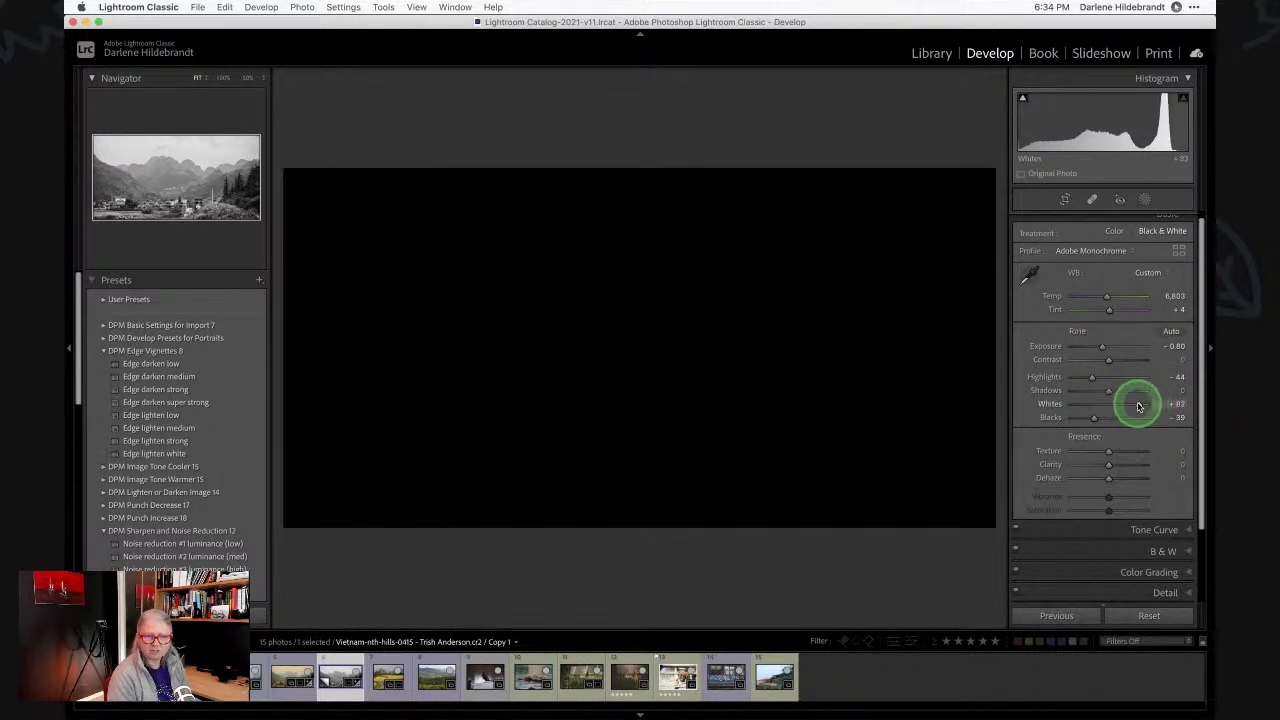
{"action": "left_click_drag", "start_coordinate": [1138, 406], "coordinate": [1093, 419]}
{"action": "left_click", "coordinate": [1093, 418], "text": "alt"}
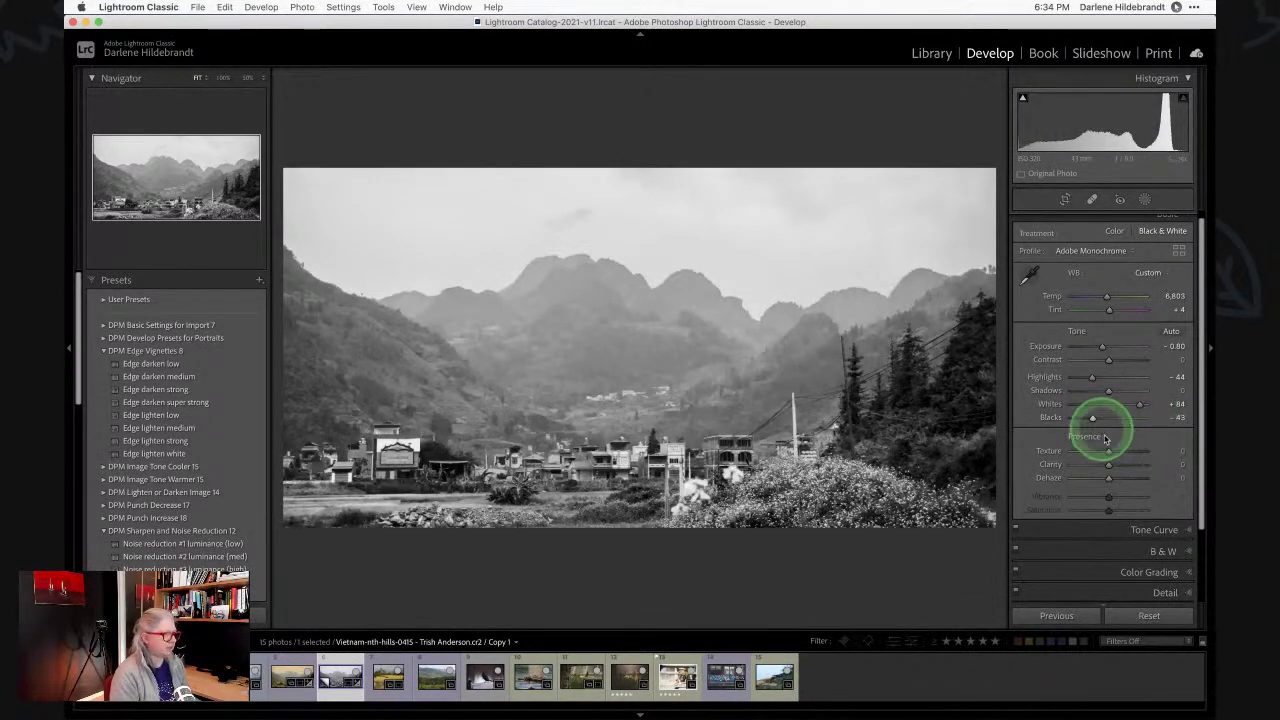
{"action": "mouse_move", "coordinate": [1107, 465]}
{"action": "left_mouse_down"}
{"action": "mouse_move", "coordinate": [1128, 476]}
{"action": "mouse_move", "coordinate": [1117, 477]}
{"action": "left_mouse_up"}
{"action": "left_click", "coordinate": [1114, 231]}
Compare Mask 1 with and without its Luminance Range component, leave that component hidden and close masking.
{"action": "left_click", "coordinate": [1144, 201]}
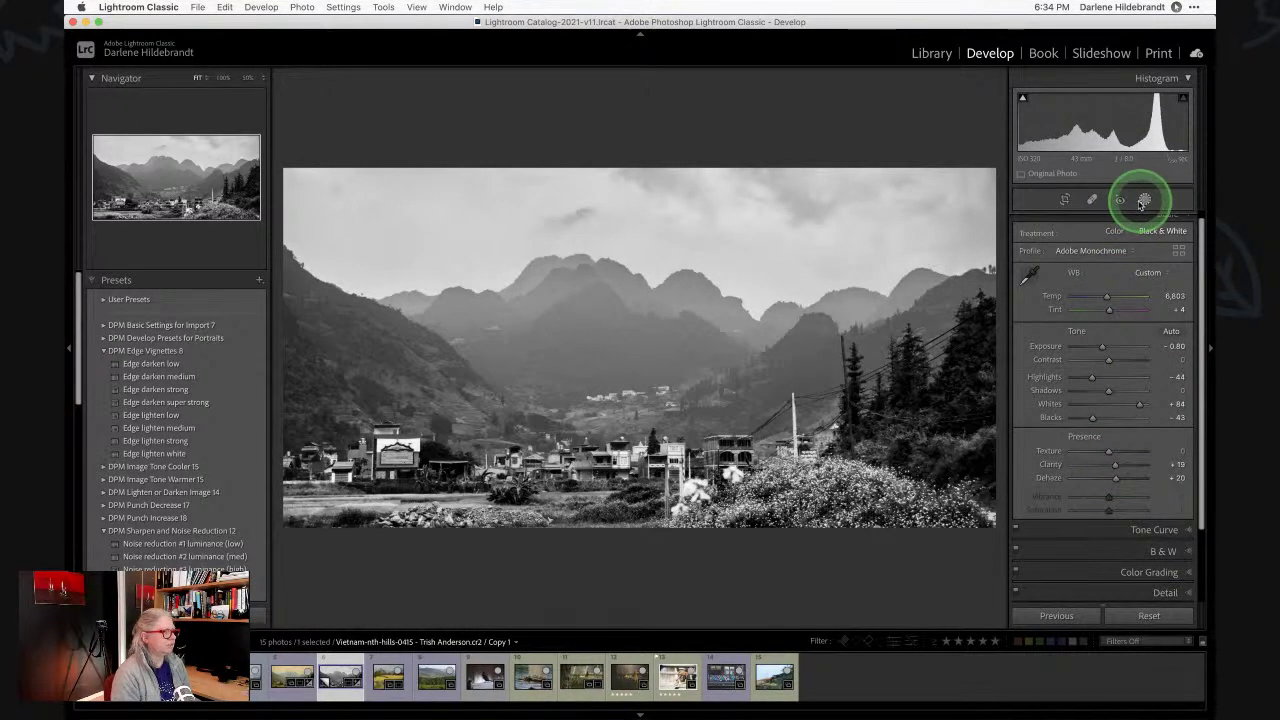
{"action": "left_click", "coordinate": [933, 147]}
{"action": "left_click", "coordinate": [947, 175]}
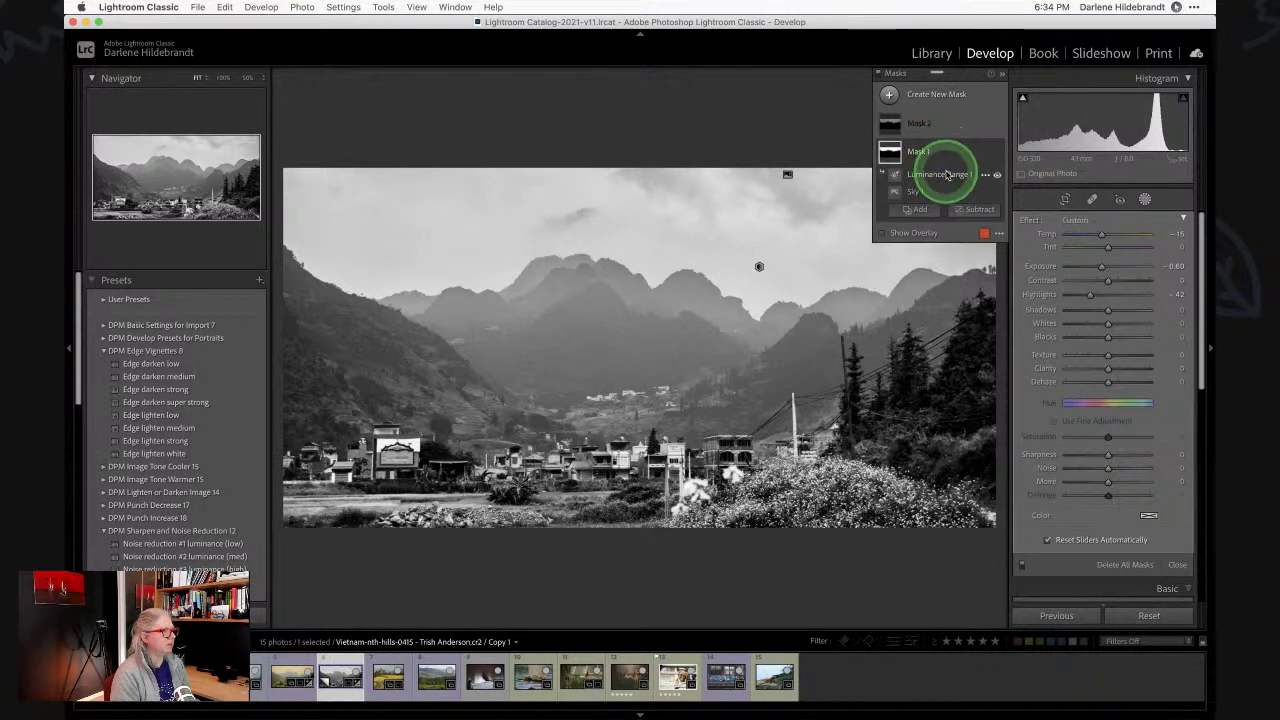
{"action": "left_click", "coordinate": [997, 175]}
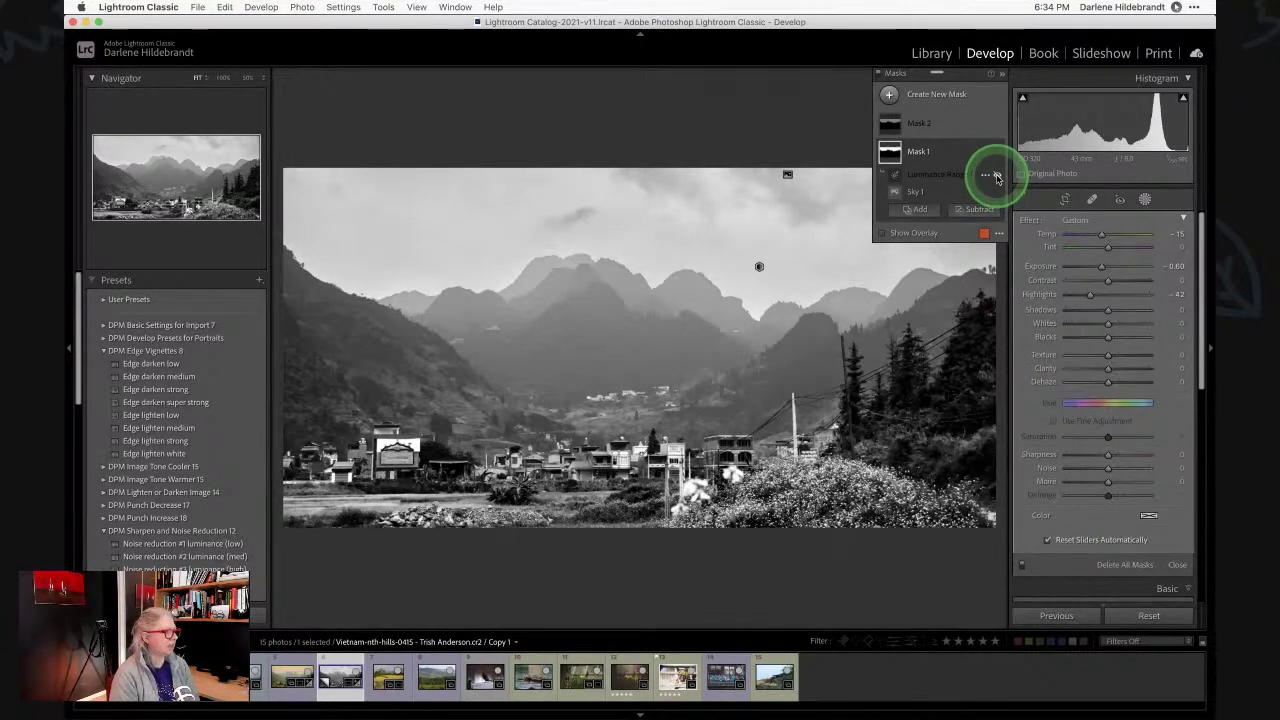
{"action": "left_click", "coordinate": [997, 176]}
{"action": "left_click", "coordinate": [997, 176]}
{"action": "left_click", "coordinate": [997, 176]}
{"action": "left_click", "coordinate": [997, 176]}
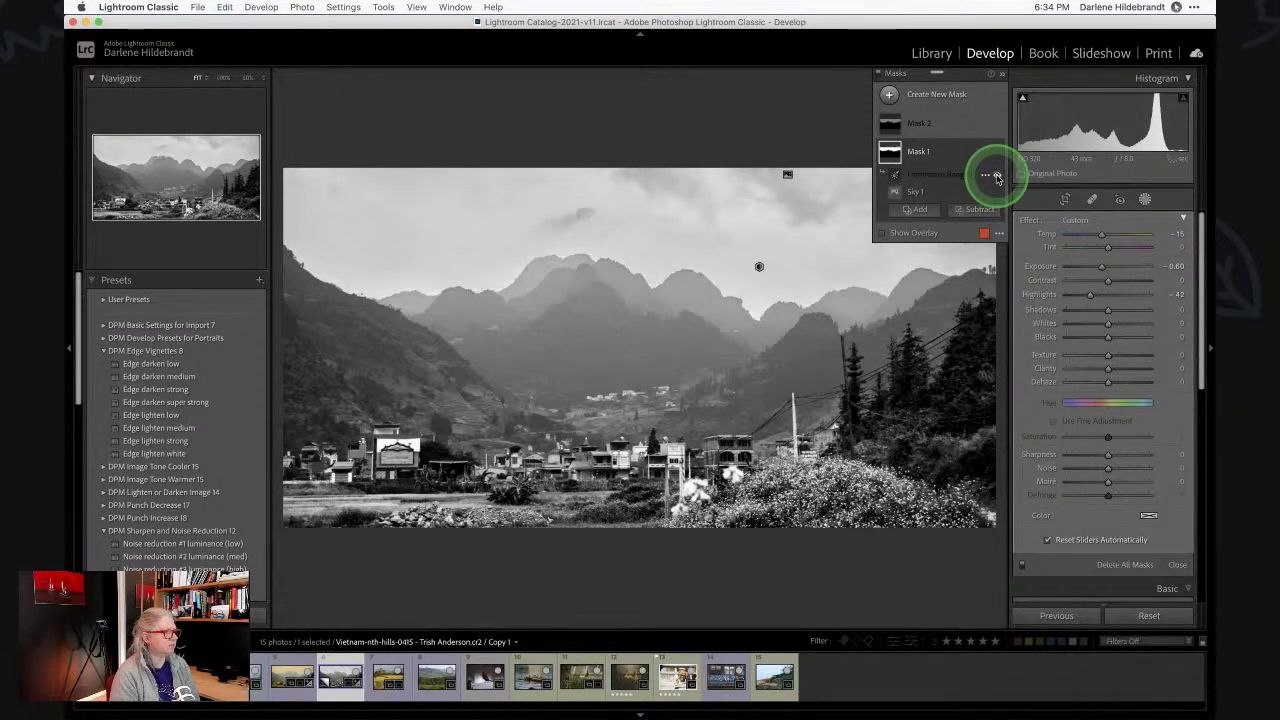
{"action": "left_click", "coordinate": [997, 176]}
{"action": "left_click", "coordinate": [997, 176]}
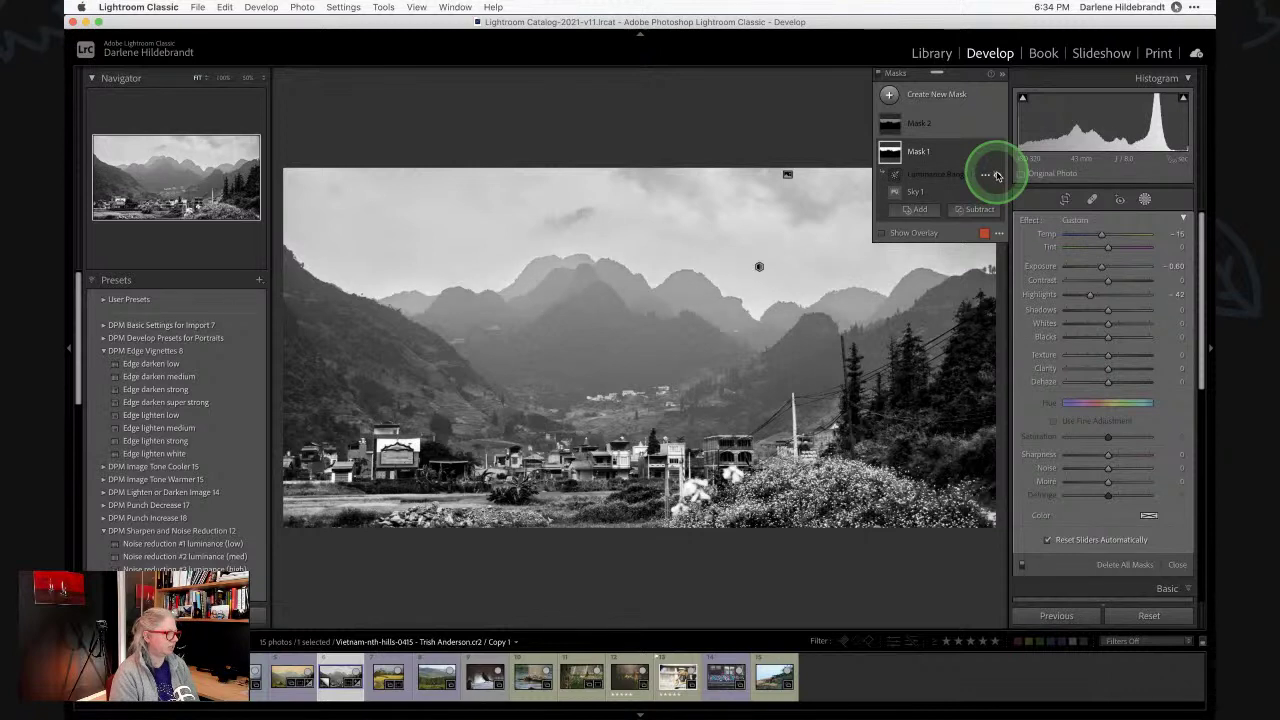
{"action": "left_click", "coordinate": [997, 176]}
{"action": "left_click", "coordinate": [997, 176]}
{"action": "left_click", "coordinate": [997, 176]}
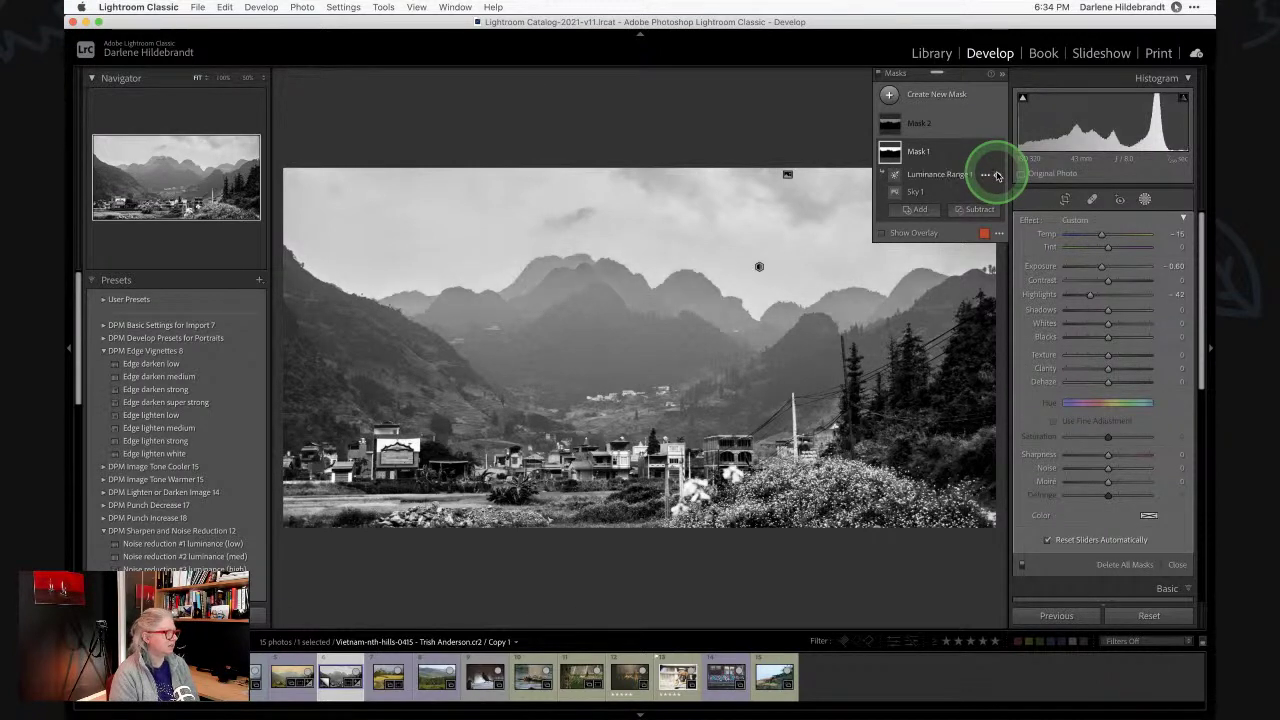
{"action": "left_click", "coordinate": [997, 176]}
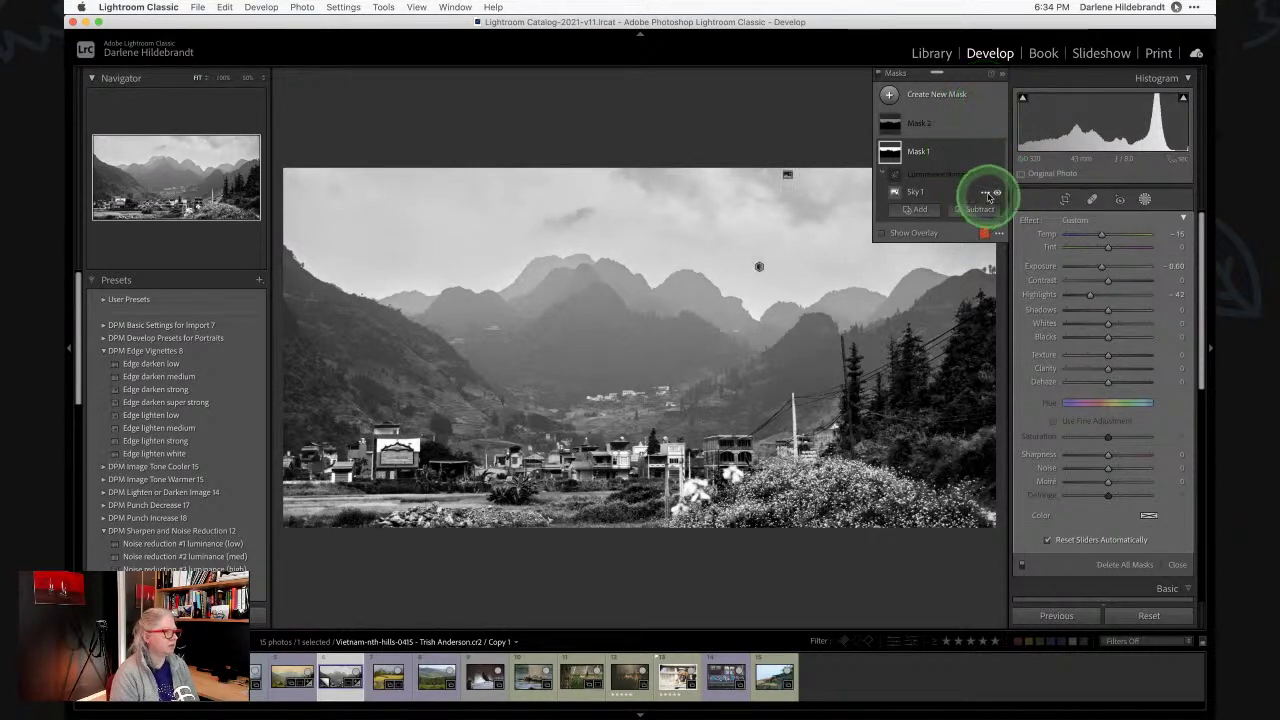
{"action": "left_click", "coordinate": [997, 177]}
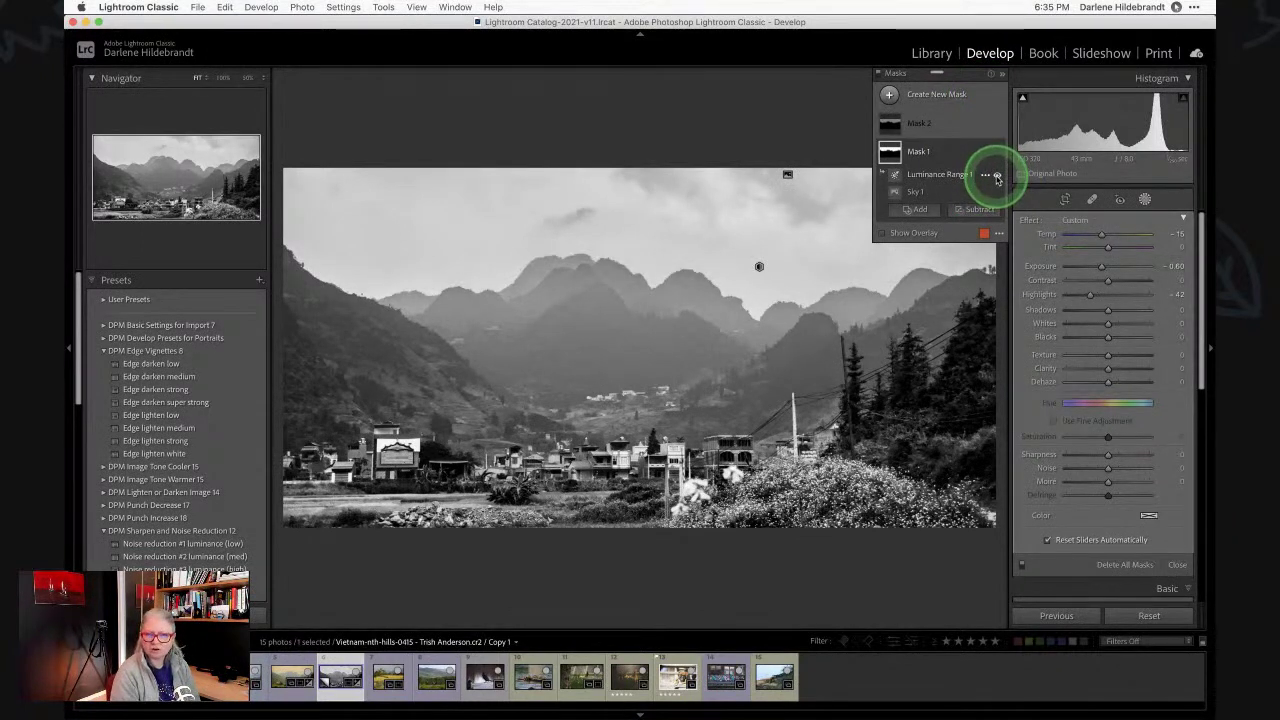
{"action": "left_click", "coordinate": [997, 177]}
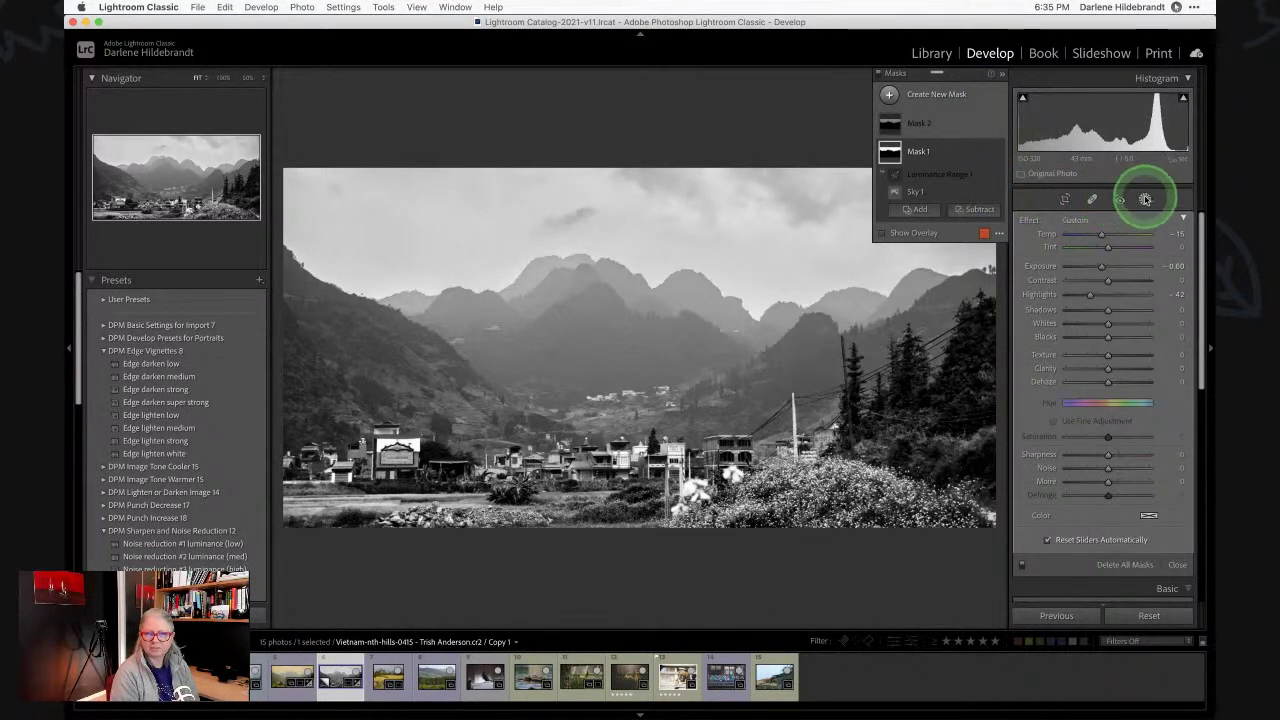
{"action": "left_click", "coordinate": [1146, 199]}
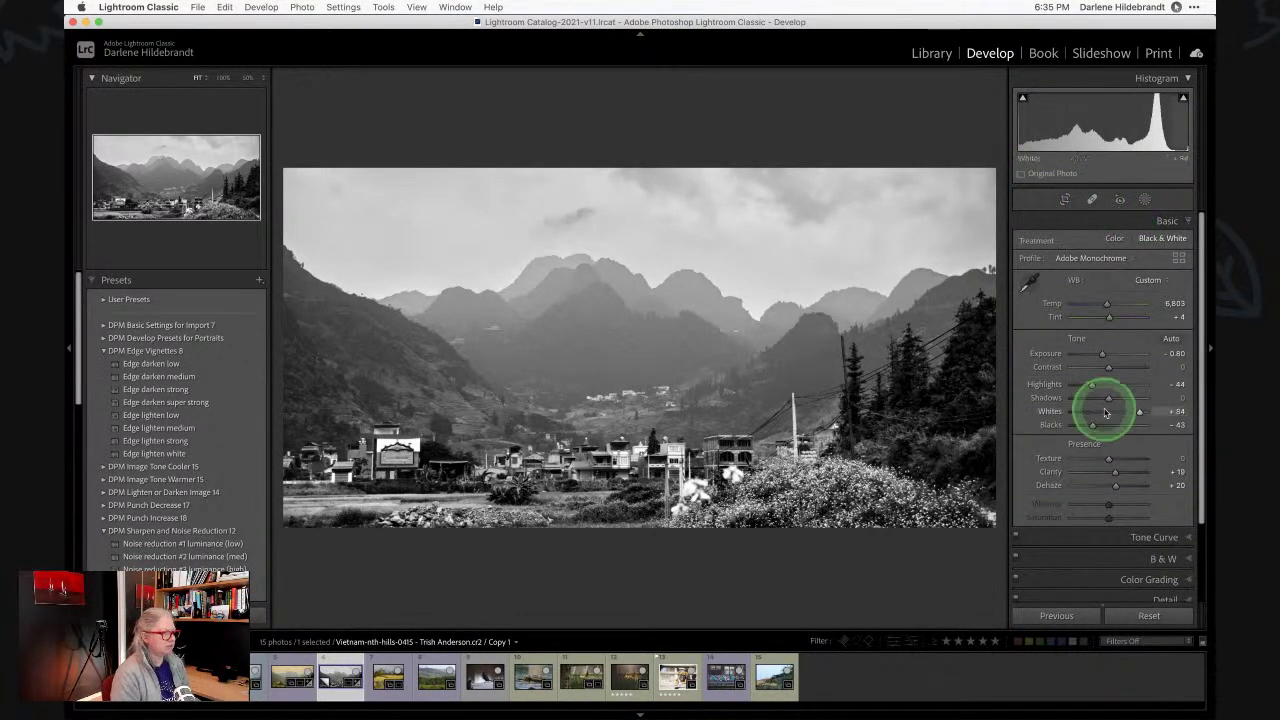
Reduce Dehaze to +8.
{"action": "left_click_drag", "start_coordinate": [1114, 486], "coordinate": [1112, 485]}
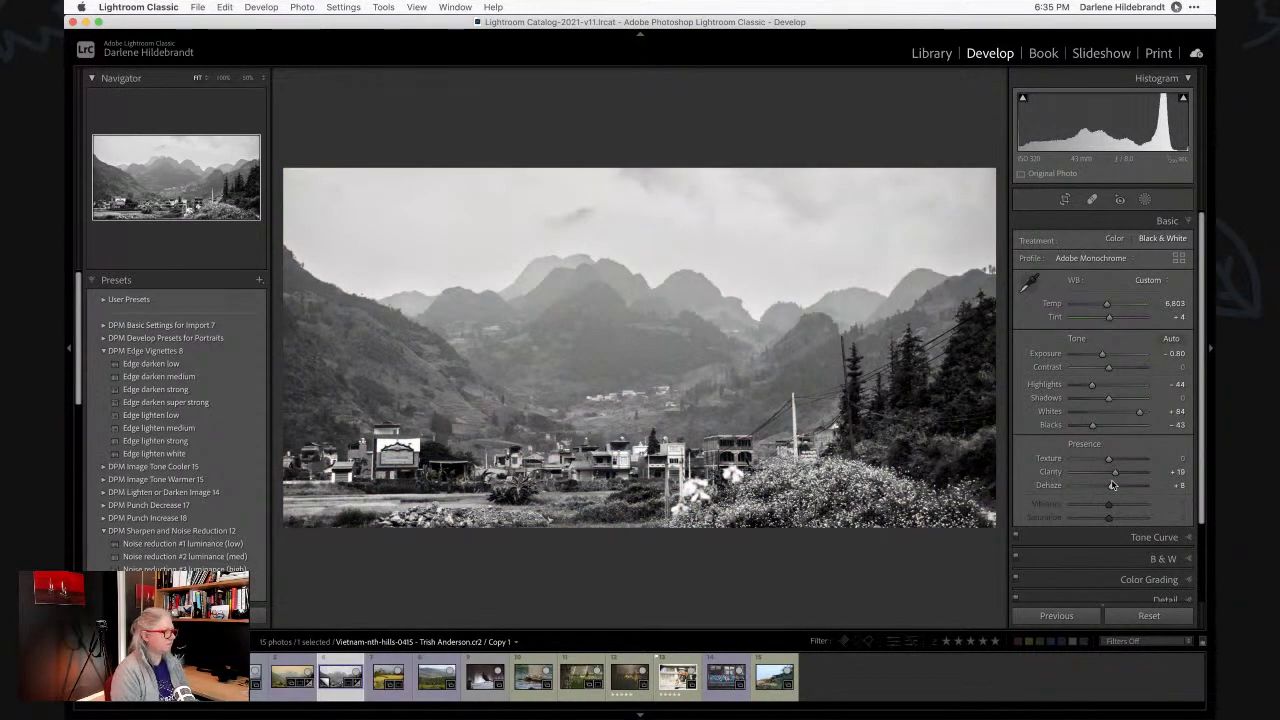
{"action": "left_click", "coordinate": [1110, 483]}
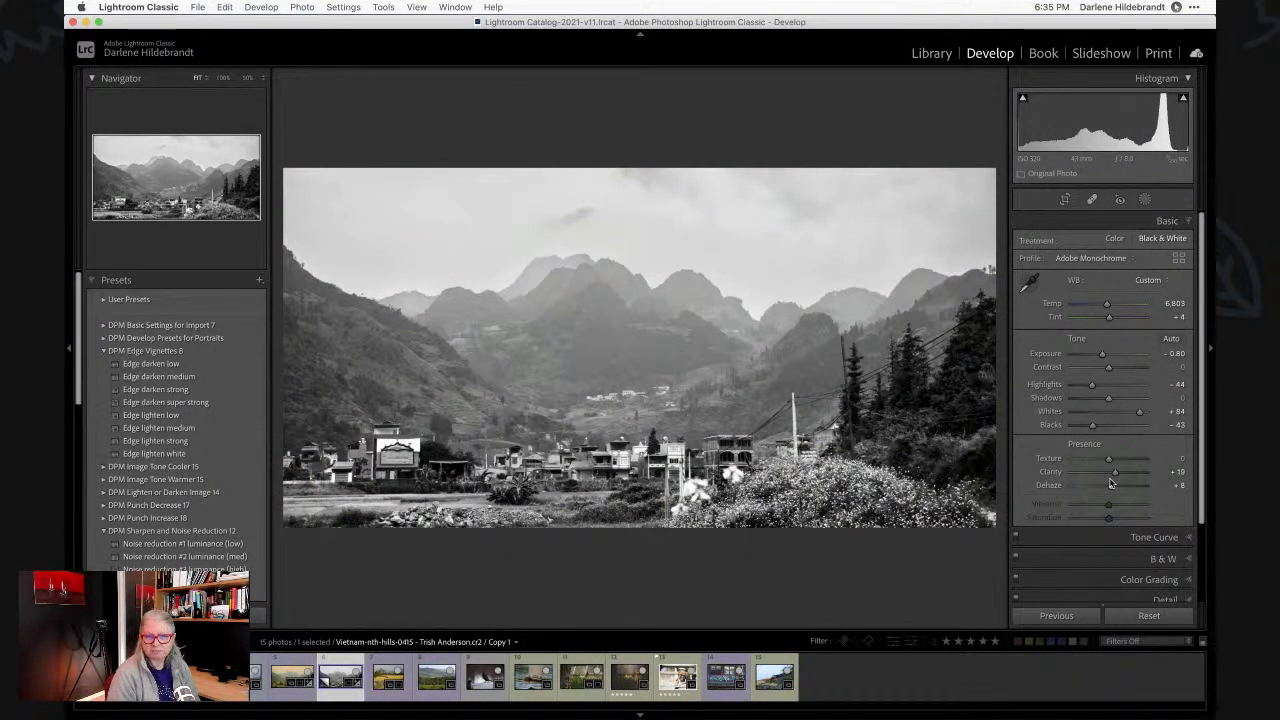
Open Color Grading with the midtones, shadows and highlights wheels in view.
{"action": "scroll", "coordinate": [1110, 483], "scroll_direction": "down", "scroll_amount": 5}
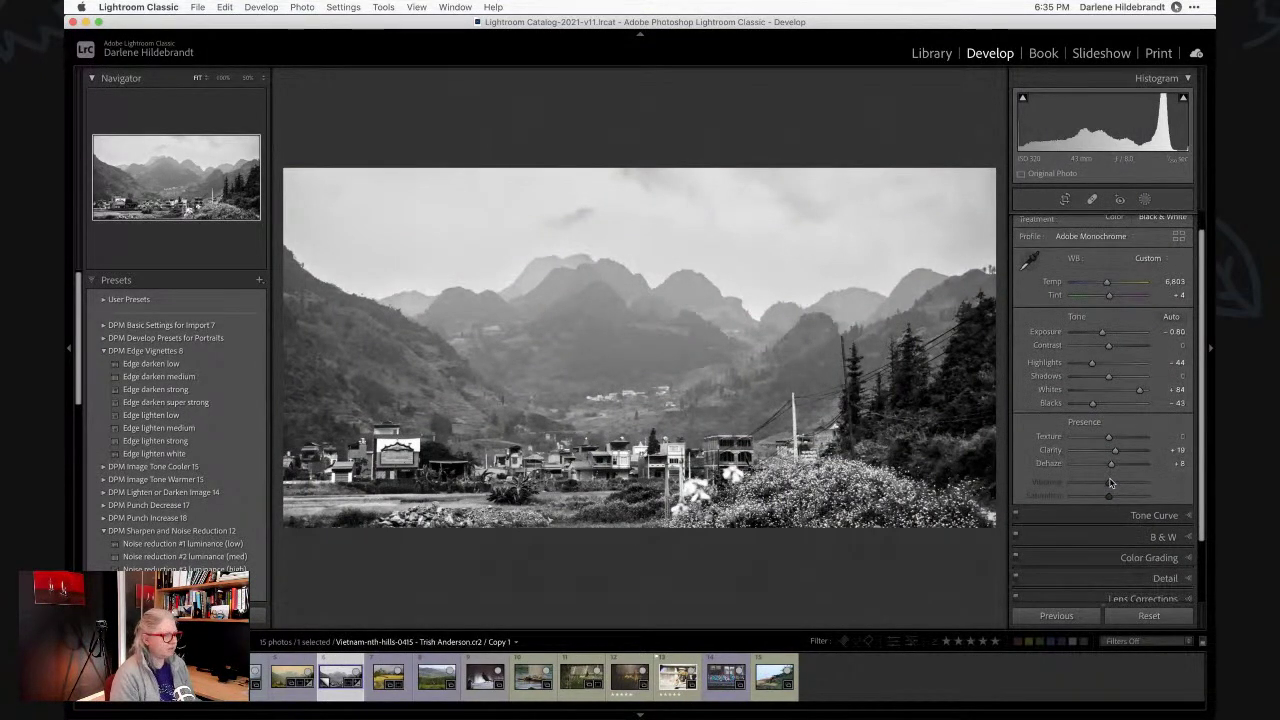
{"action": "left_click", "coordinate": [1110, 483]}
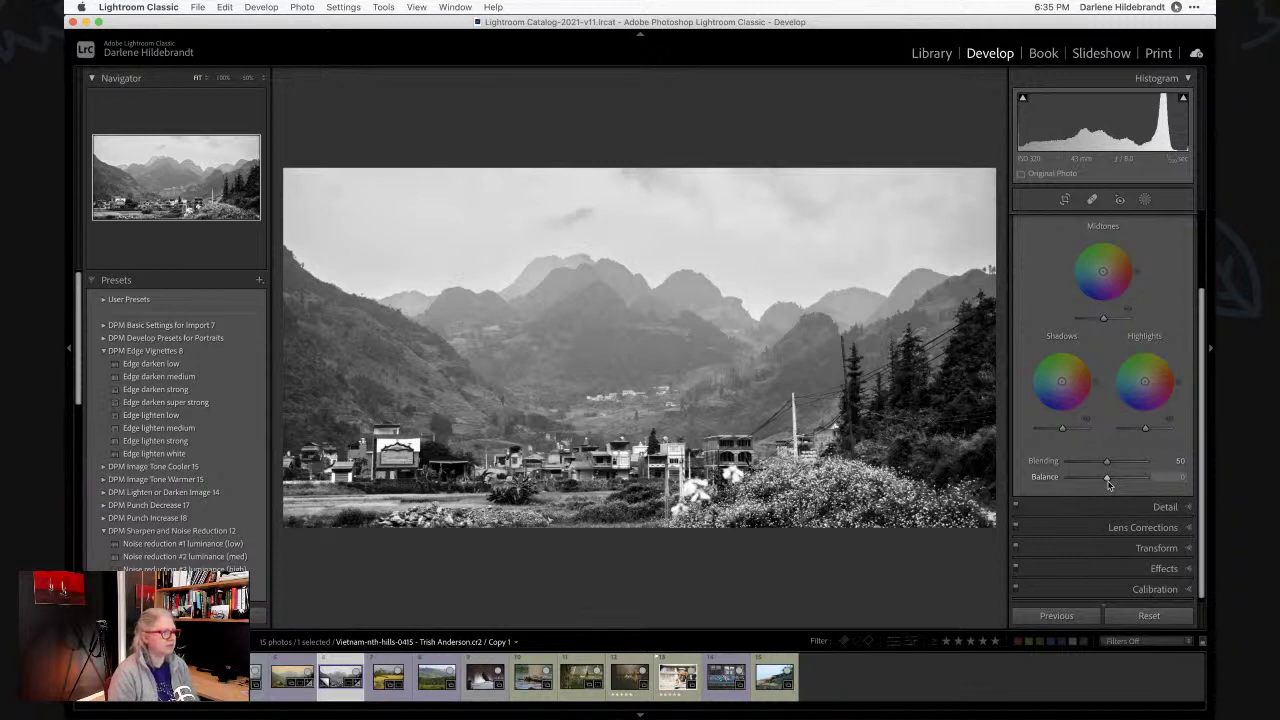
{"action": "scroll", "coordinate": [1108, 483], "scroll_direction": "up", "scroll_amount": 2}
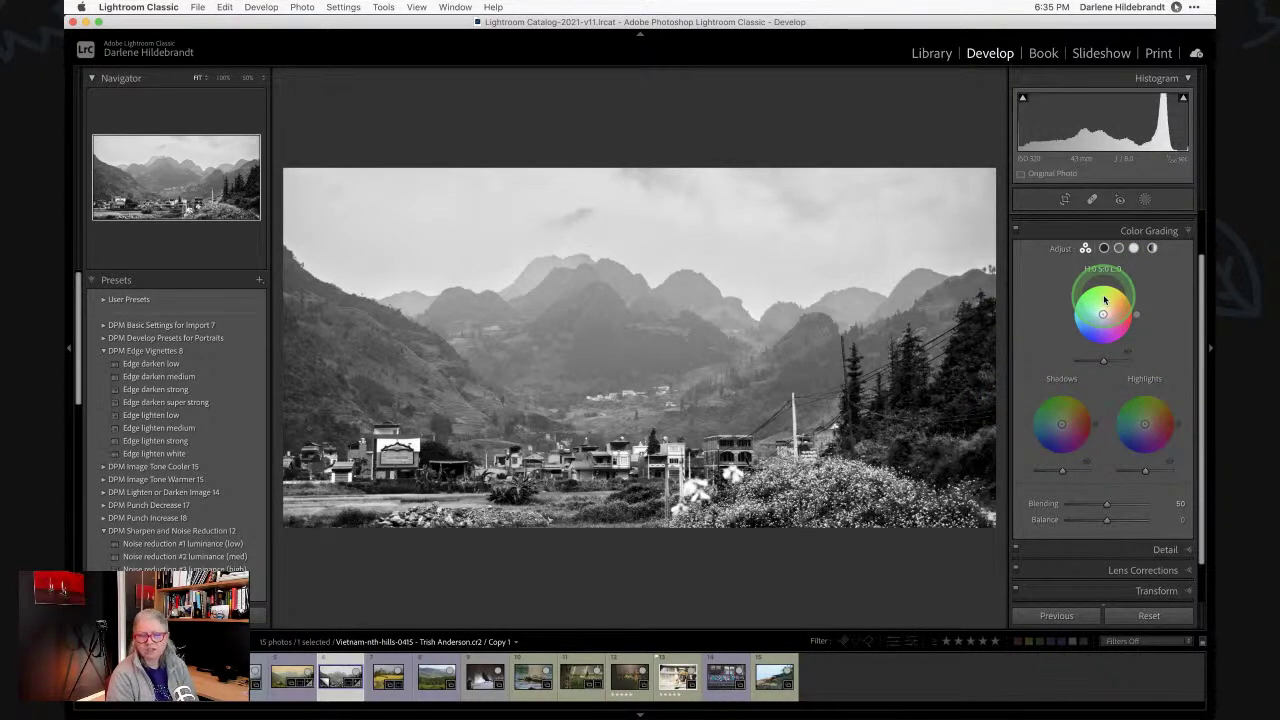
Try a yellow tone with the shadows at hue 59, saturation 43 and the highlights at hue 61, saturation 54.
{"action": "left_click", "coordinate": [1064, 424]}
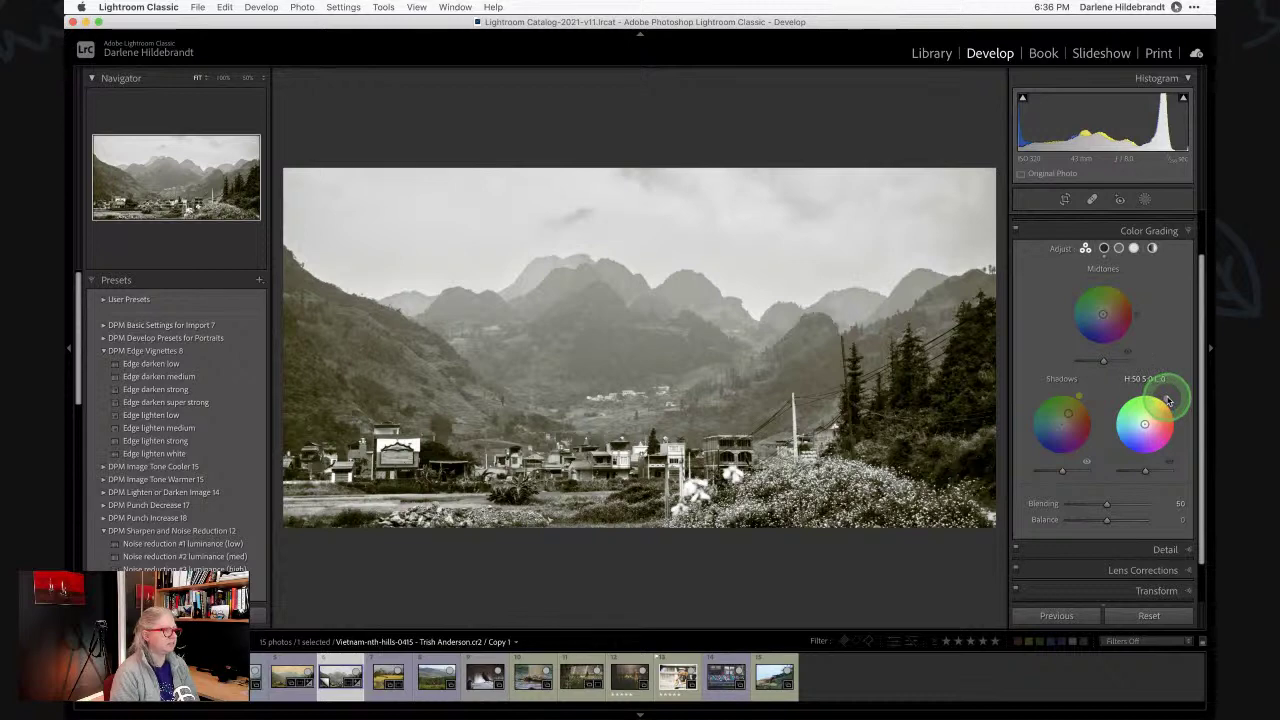
{"action": "left_click_drag", "start_coordinate": [1168, 400], "coordinate": [1166, 401]}
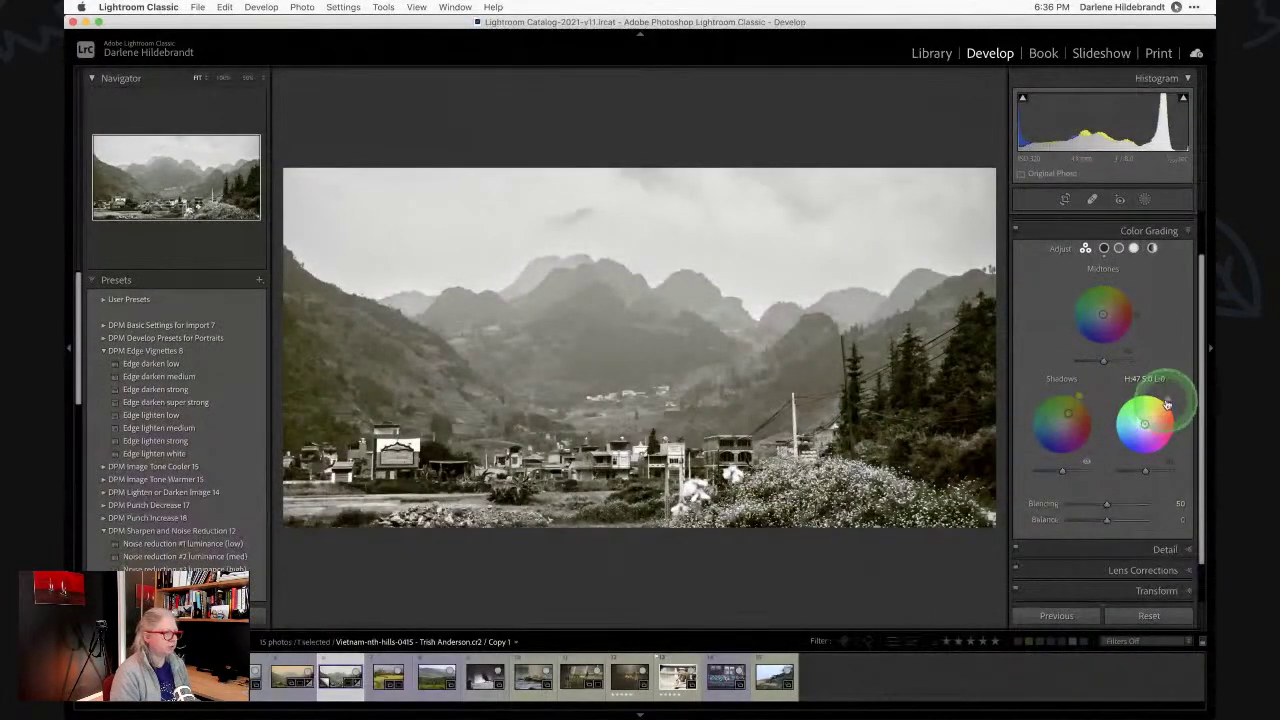
{"action": "left_click_drag", "start_coordinate": [1167, 403], "coordinate": [1153, 416]}
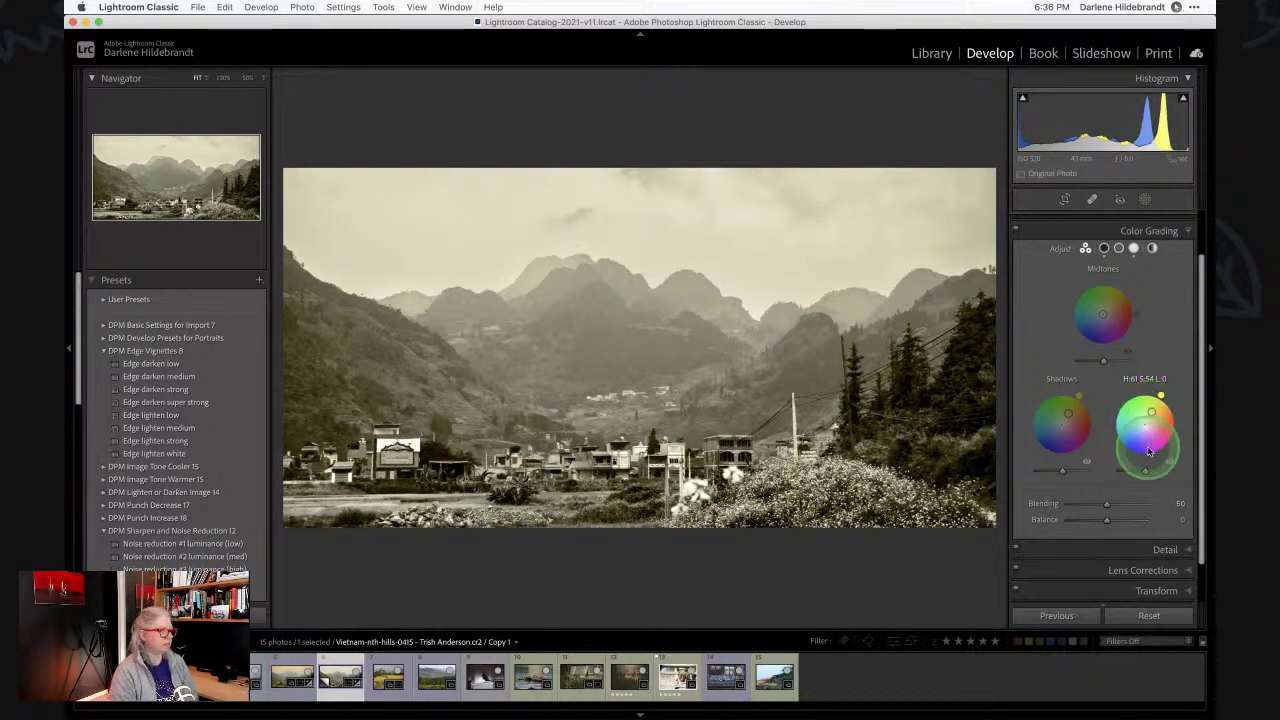
{"action": "mouse_move", "coordinate": [1145, 470]}
{"action": "left_mouse_down"}
{"action": "mouse_move", "coordinate": [1111, 467]}
{"action": "mouse_move", "coordinate": [1170, 471]}
{"action": "mouse_move", "coordinate": [1097, 474]}
{"action": "mouse_move", "coordinate": [1148, 478]}
{"action": "left_mouse_up"}
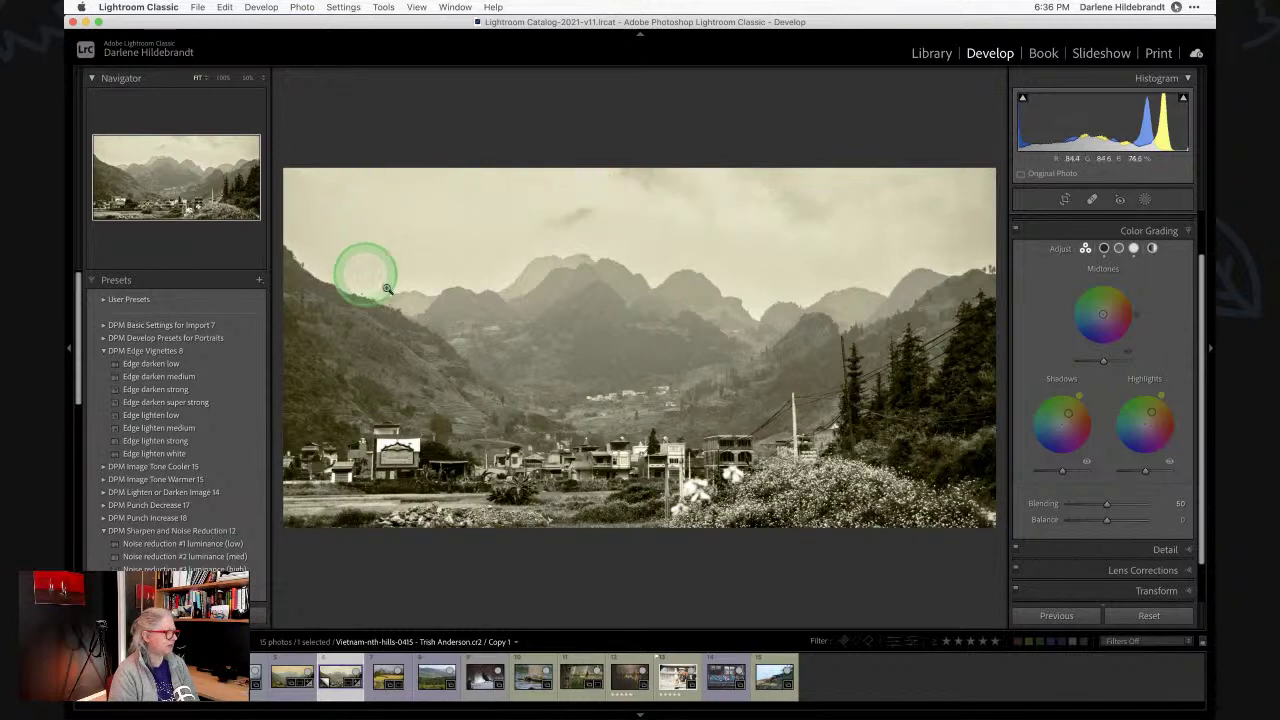
Reset the highlights tint and shift the shadows tint slightly toward orange.
{"action": "double_click", "coordinate": [1152, 414]}
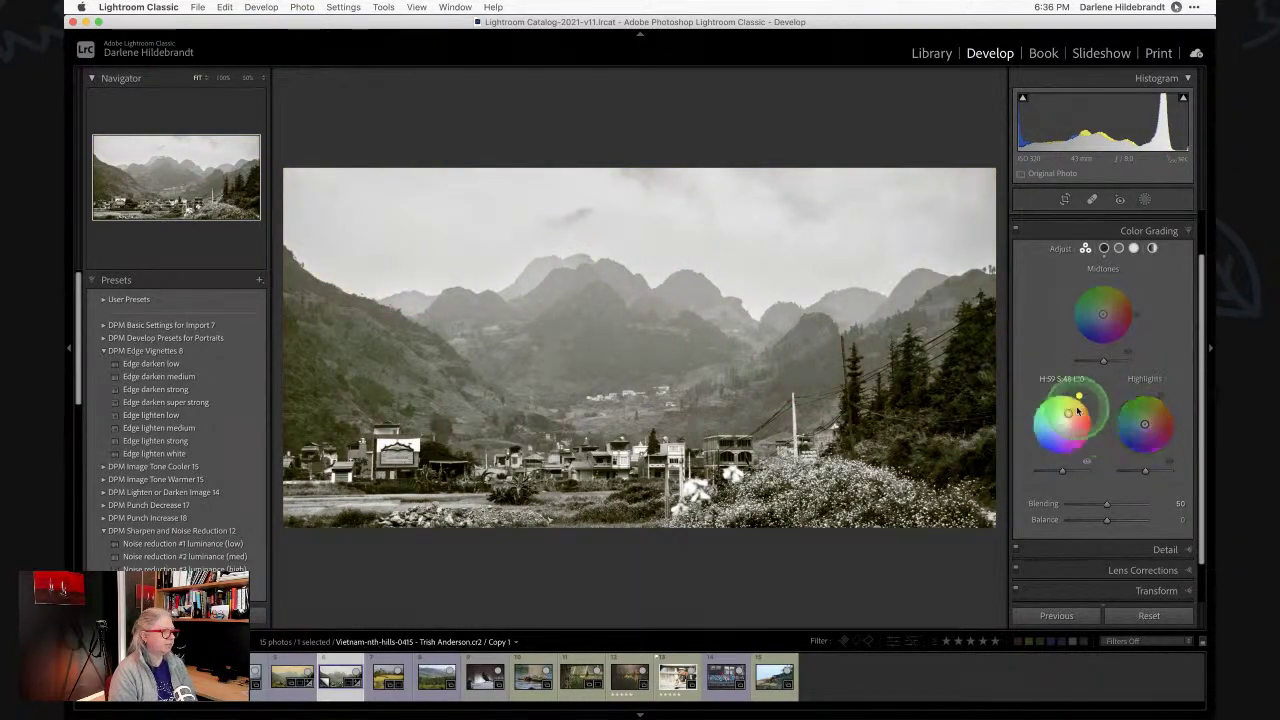
{"action": "mouse_move", "coordinate": [1069, 414]}
{"action": "left_mouse_down"}
{"action": "mouse_move", "coordinate": [1082, 420]}
{"action": "mouse_move", "coordinate": [1073, 413]}
{"action": "left_mouse_up"}
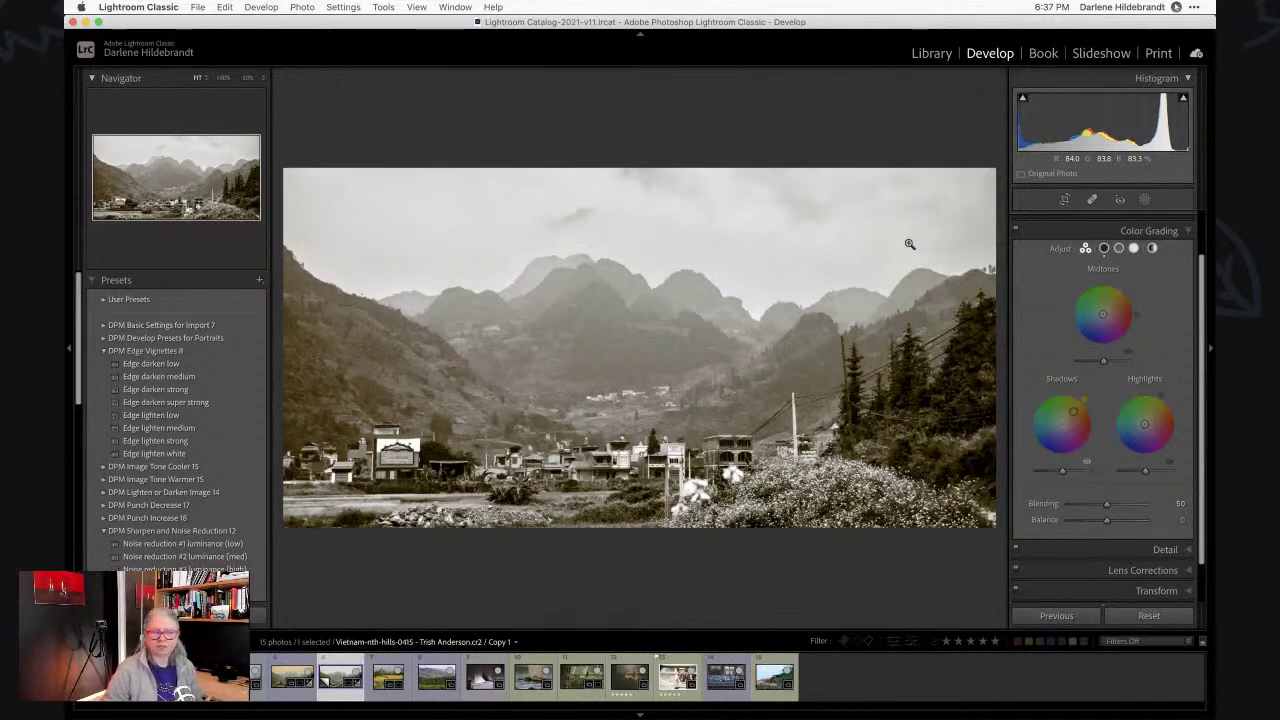
Split-tone the photo with blue-violet shadows at hue 259, saturation 68 and yellow highlights.
{"action": "left_click_drag", "start_coordinate": [1073, 411], "coordinate": [1049, 453]}
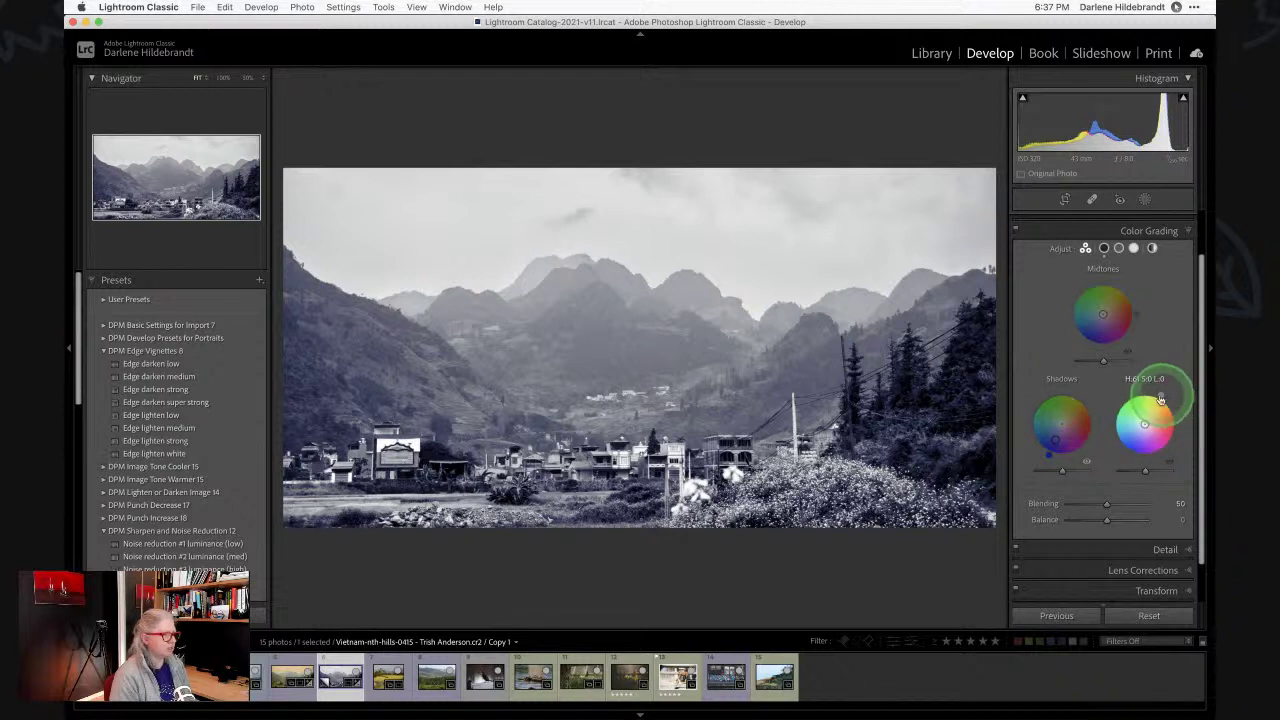
{"action": "left_click_drag", "start_coordinate": [1144, 425], "coordinate": [1150, 416]}
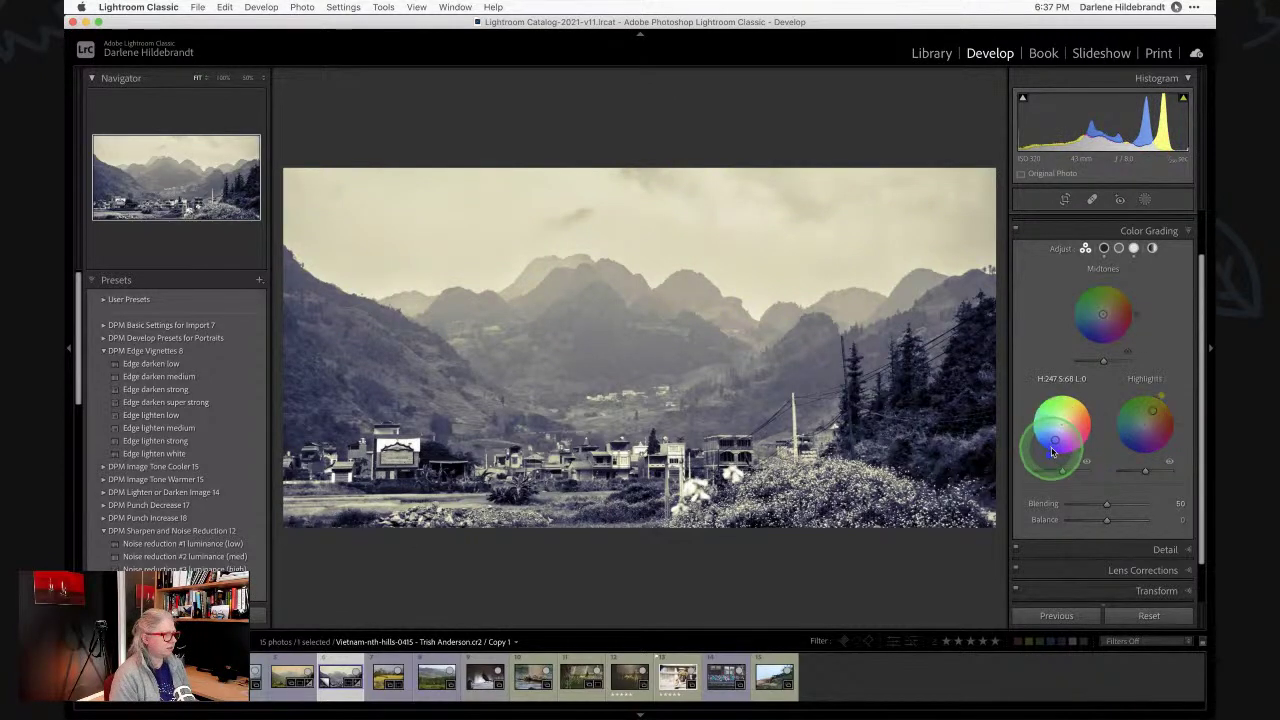
{"action": "left_click_drag", "start_coordinate": [1053, 455], "coordinate": [1056, 460]}
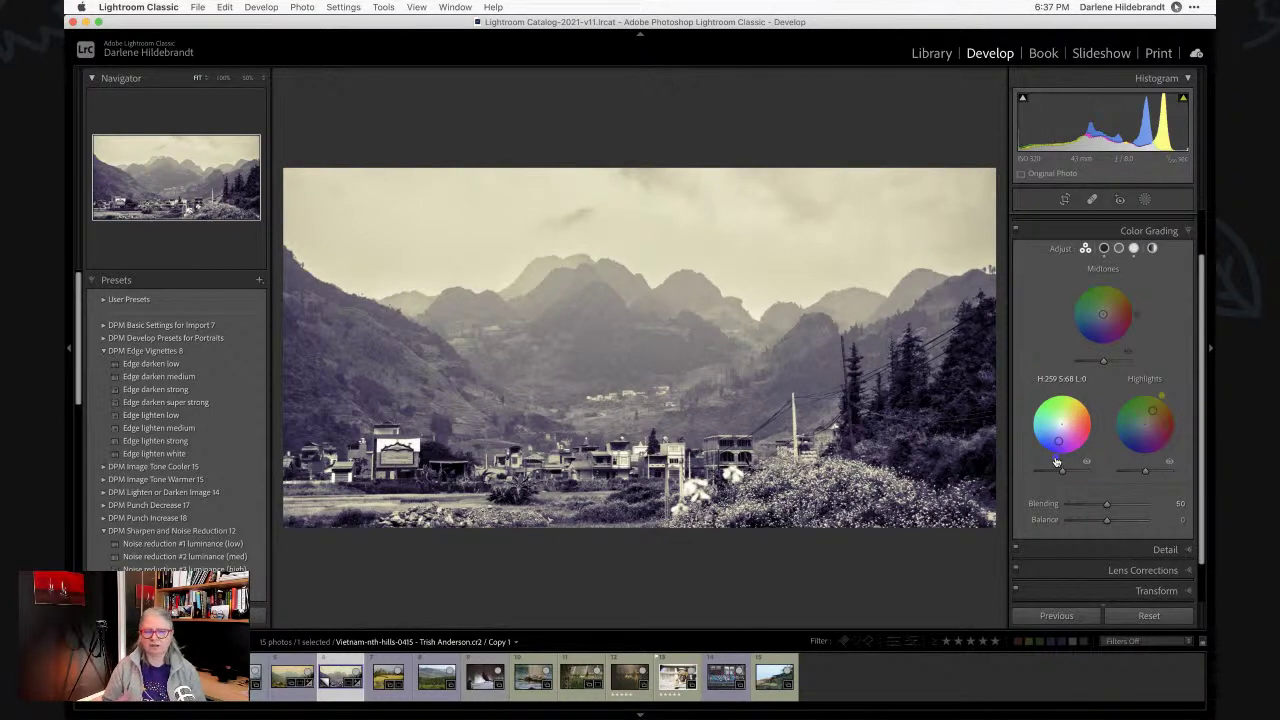
Compare the split-toned photo with its unedited version and with the Color Grading adjustments switched off and on.
{"action": "key", "text": "backslash"}
{"action": "key", "text": "backslash"}
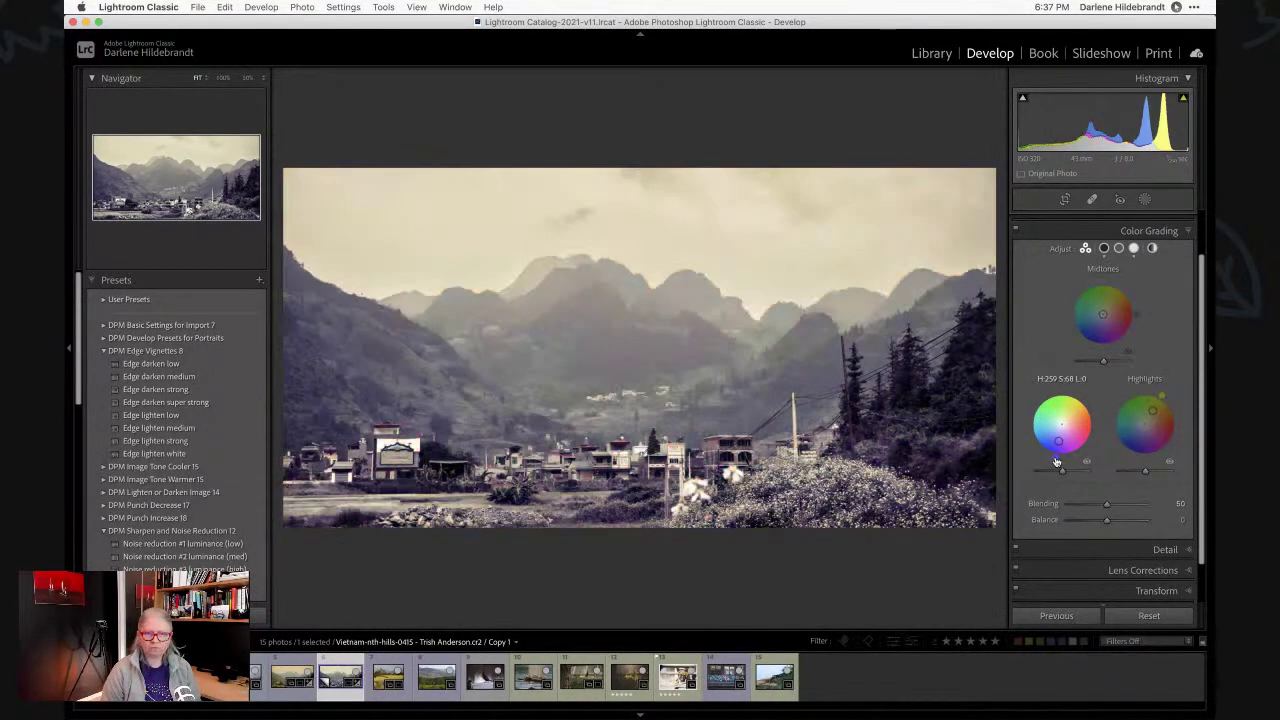
{"action": "left_click", "coordinate": [1015, 231]}
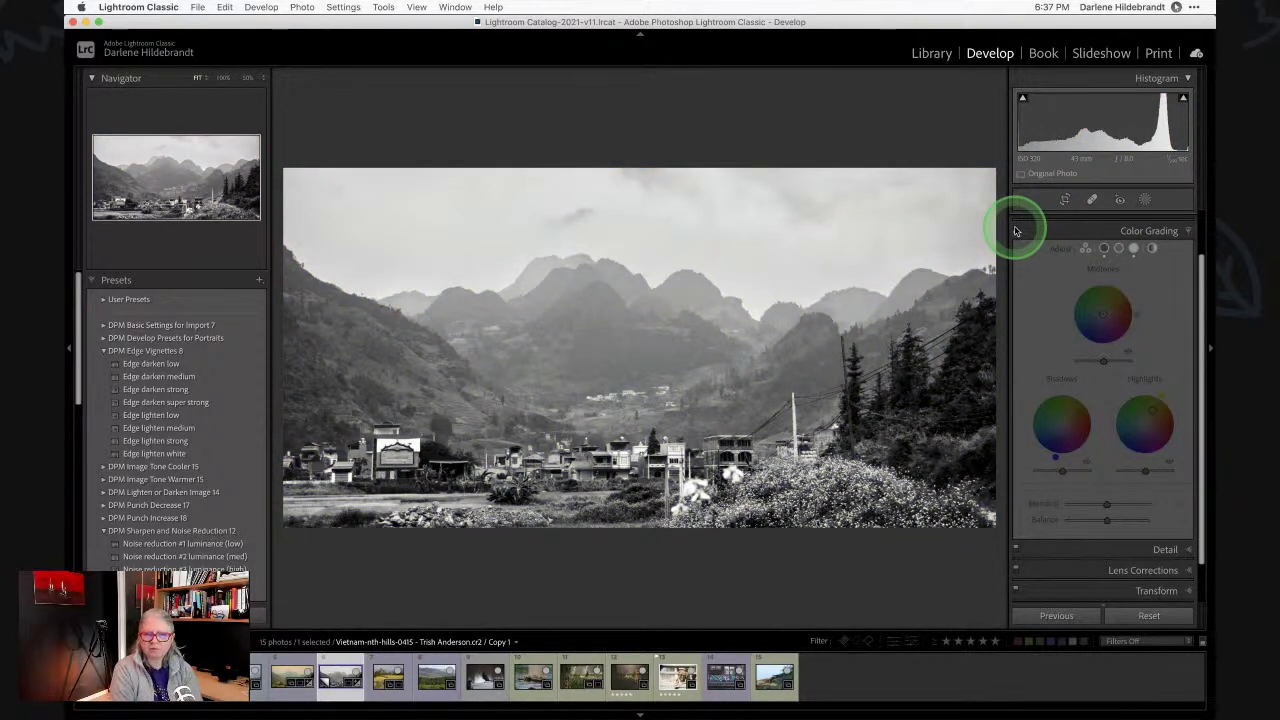
{"action": "left_click", "coordinate": [1015, 231]}
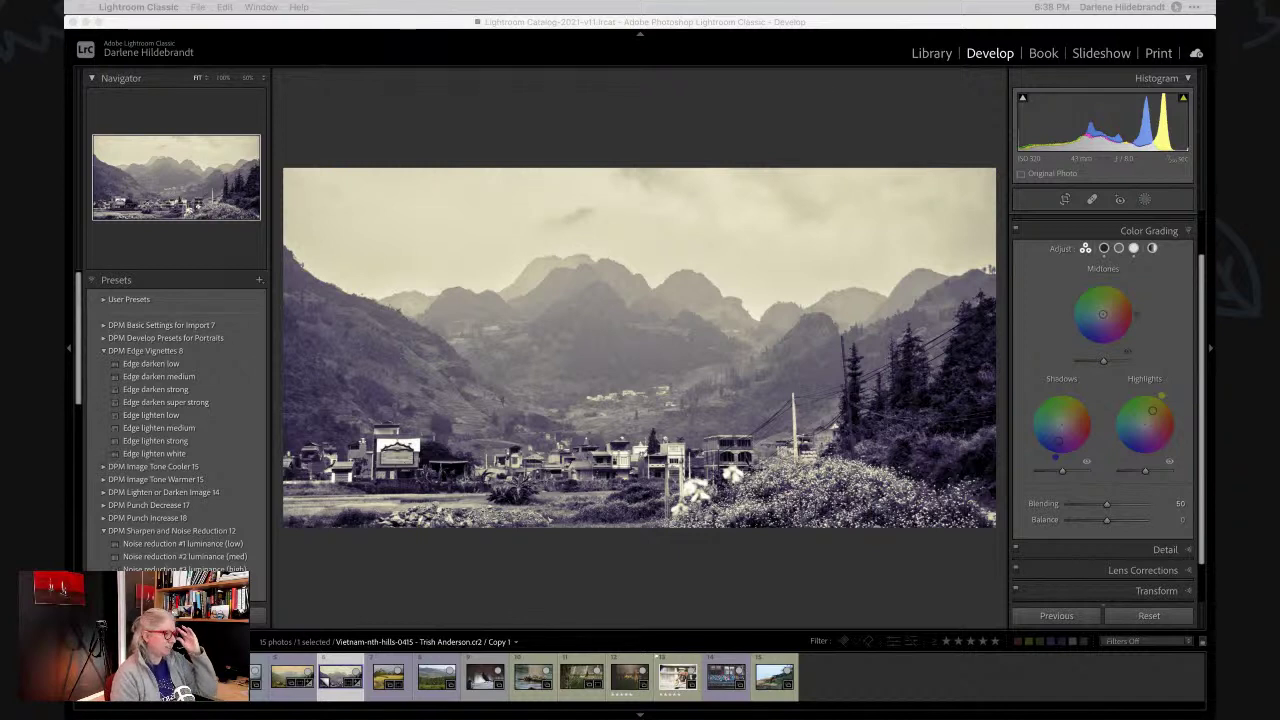
Send the toned photo to Luminar AI as a JPEG copy with Lightroom adjustments.
{"action": "left_click", "coordinate": [848, 134]}
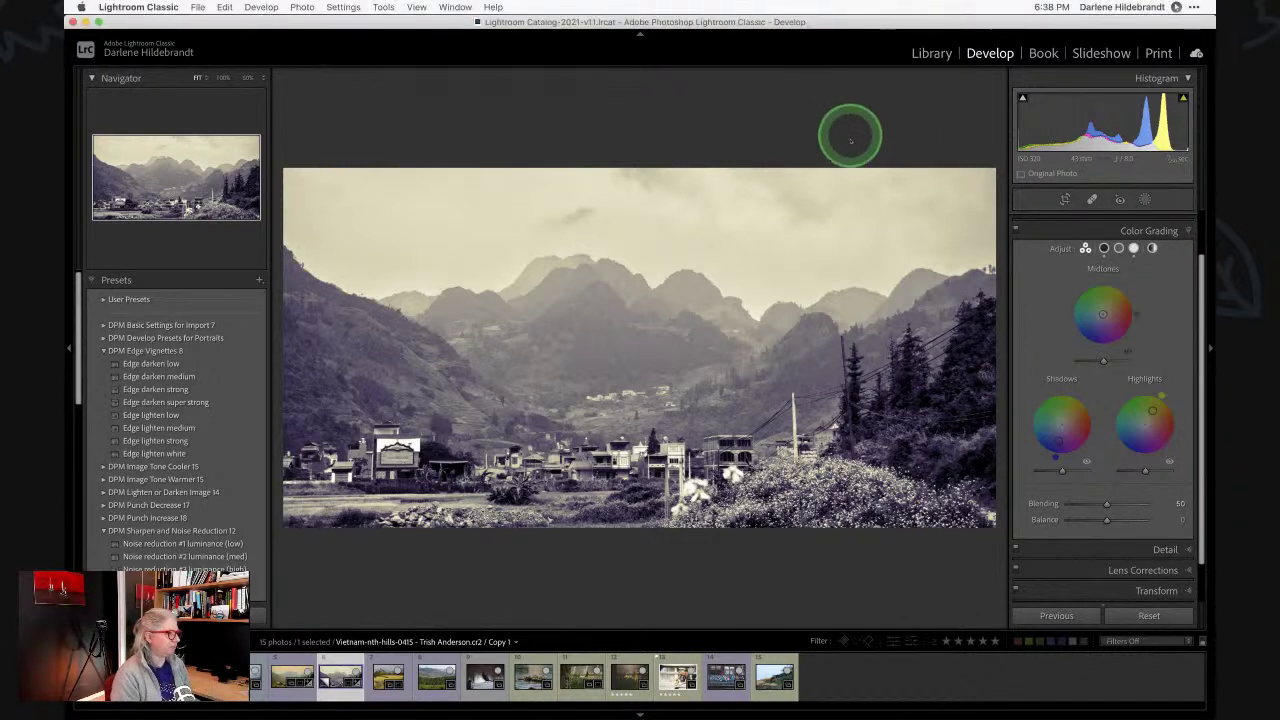
{"action": "right_click", "coordinate": [722, 315]}
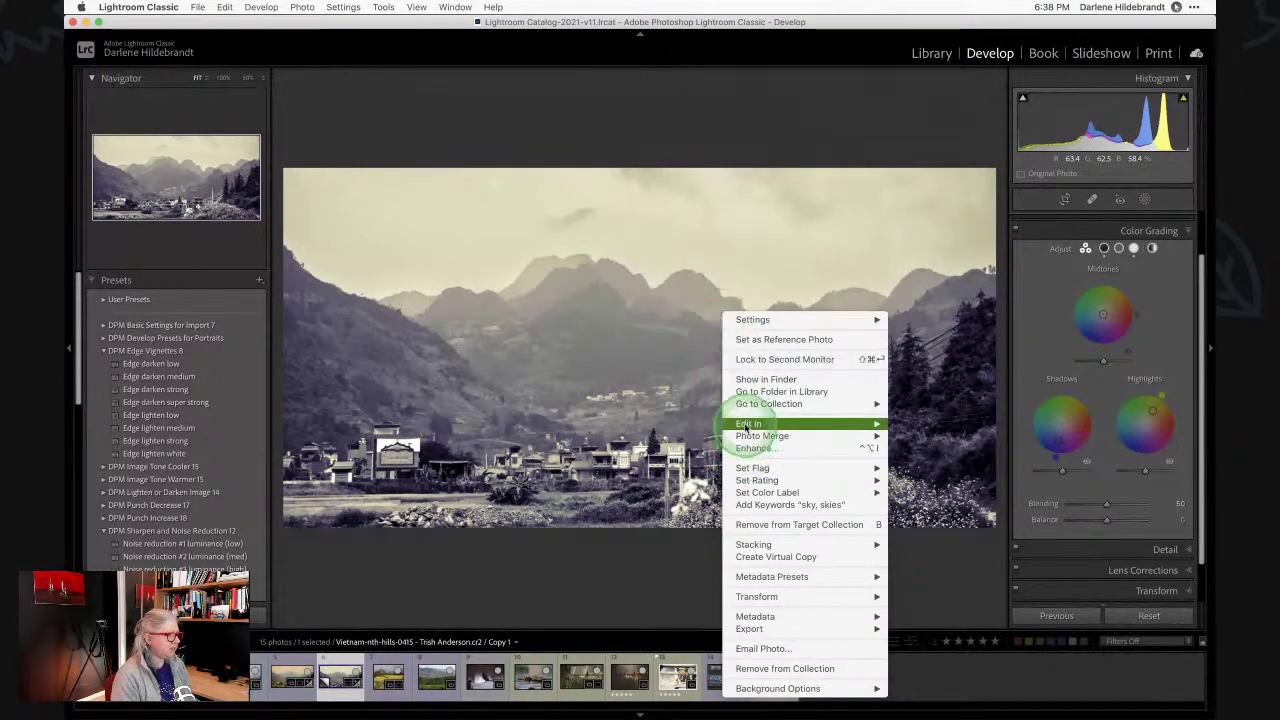
{"action": "mouse_move", "coordinate": [745, 427]}
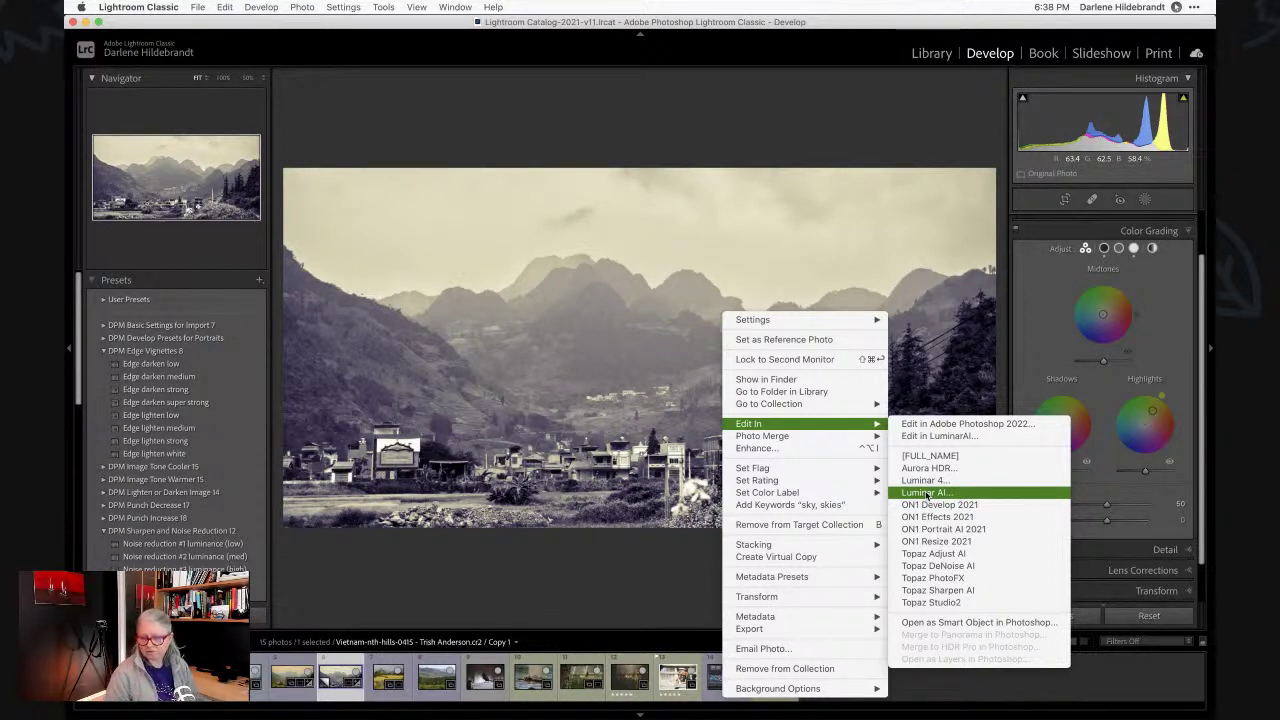
{"action": "left_click", "coordinate": [803, 430]}
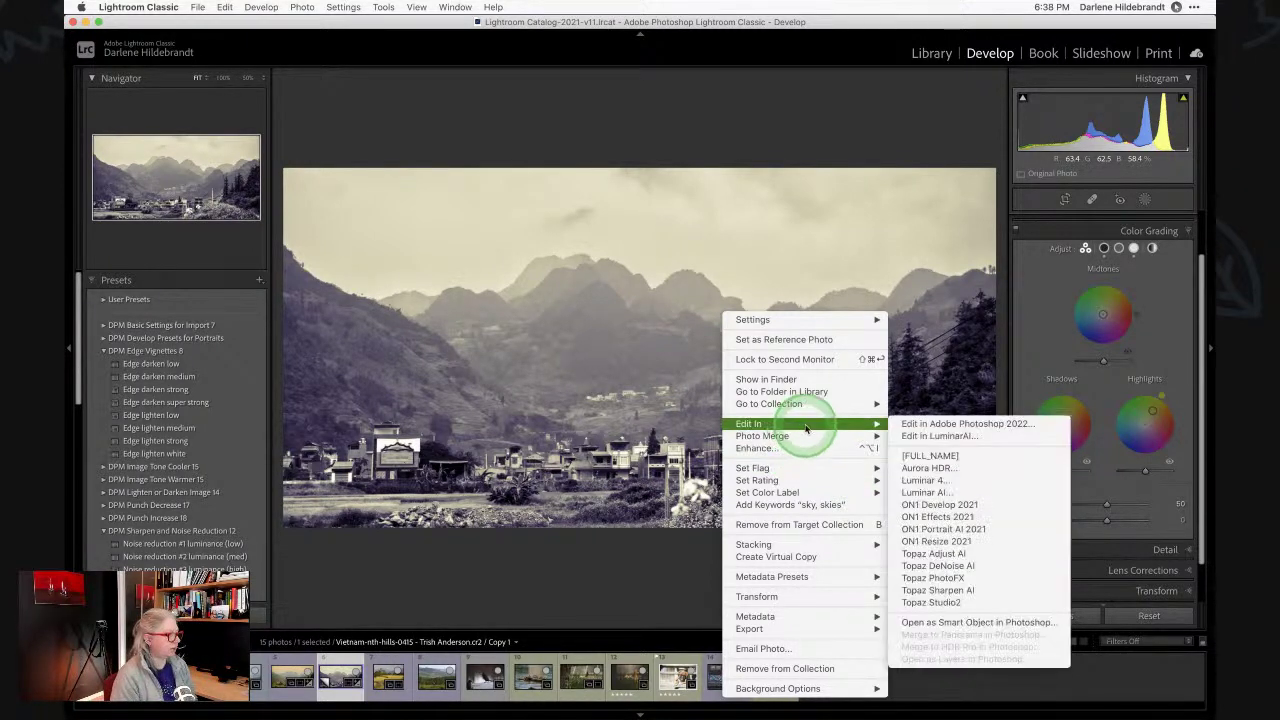
{"action": "left_click", "coordinate": [923, 491]}
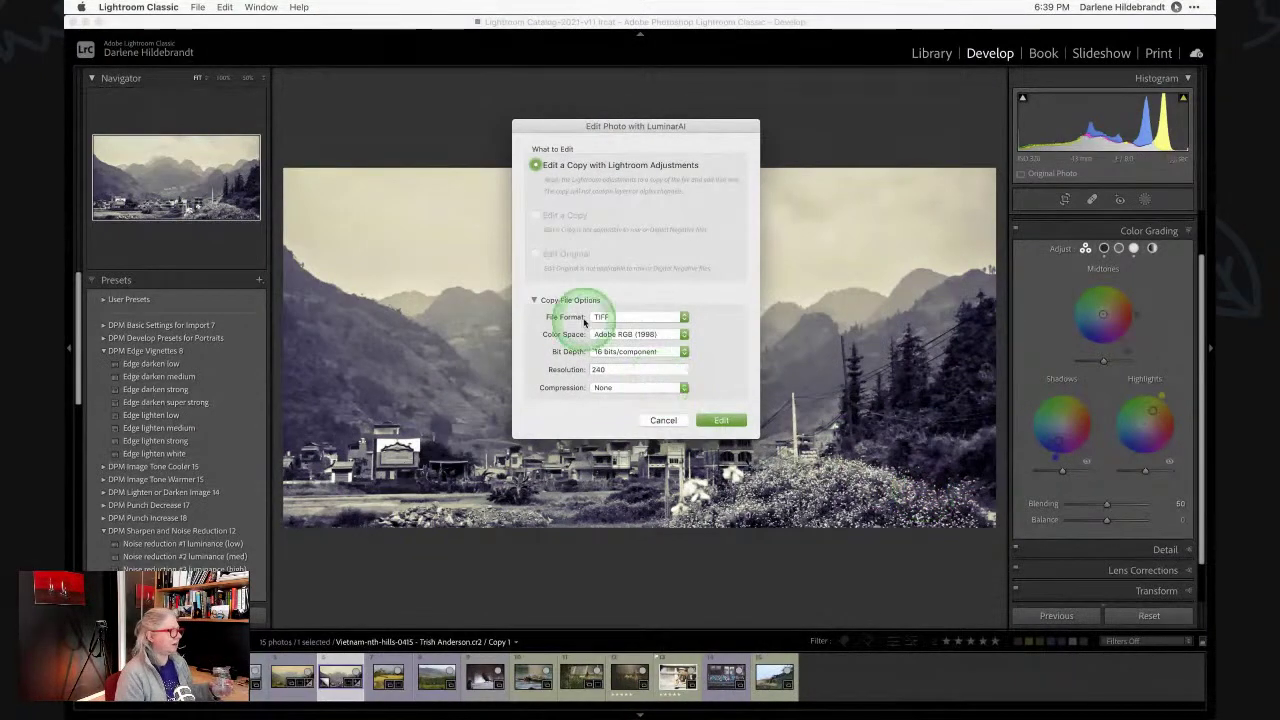
{"action": "left_click", "coordinate": [594, 316]}
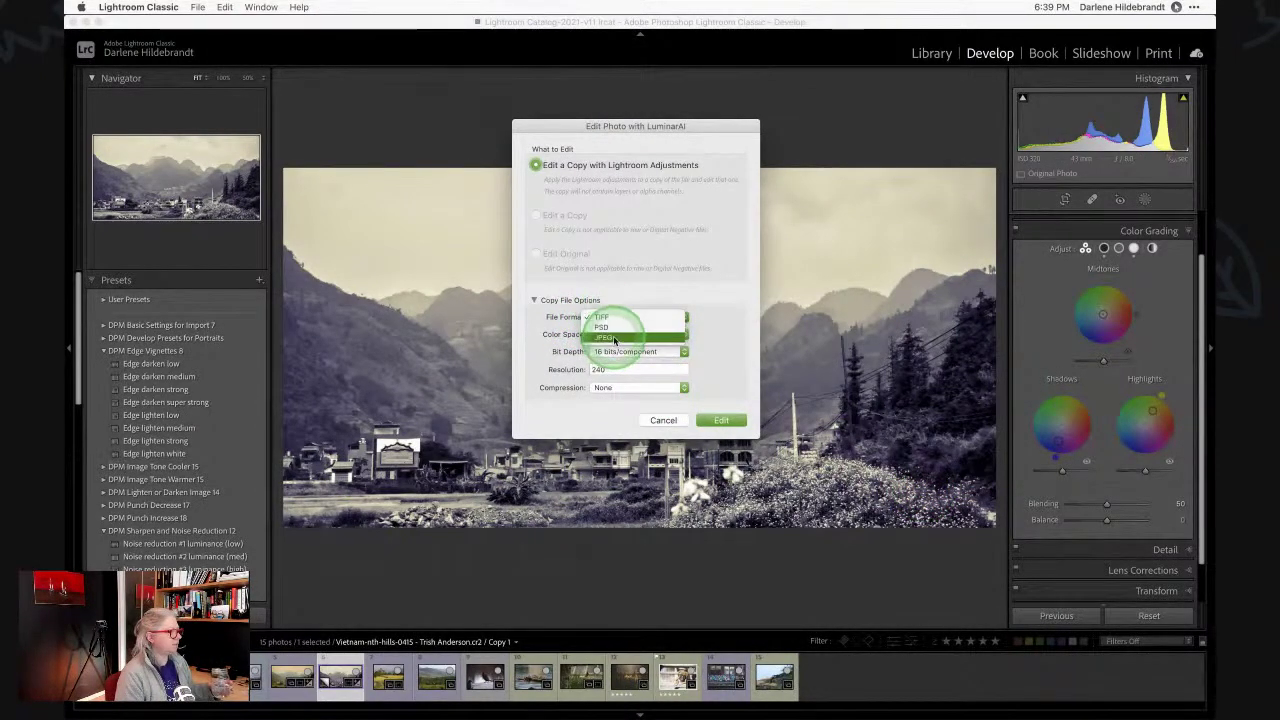
{"action": "left_click", "coordinate": [630, 334]}
{"action": "left_click", "coordinate": [736, 415]}
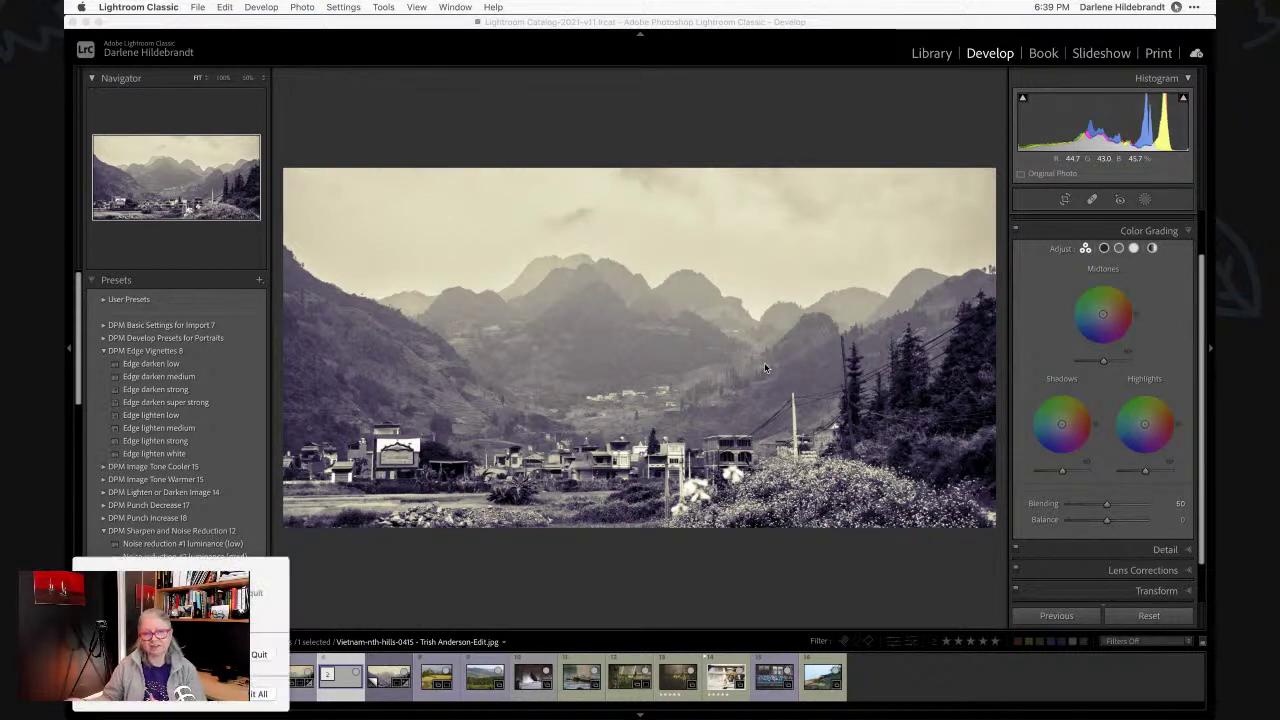
{"action": "left_click", "coordinate": [320, 623]}
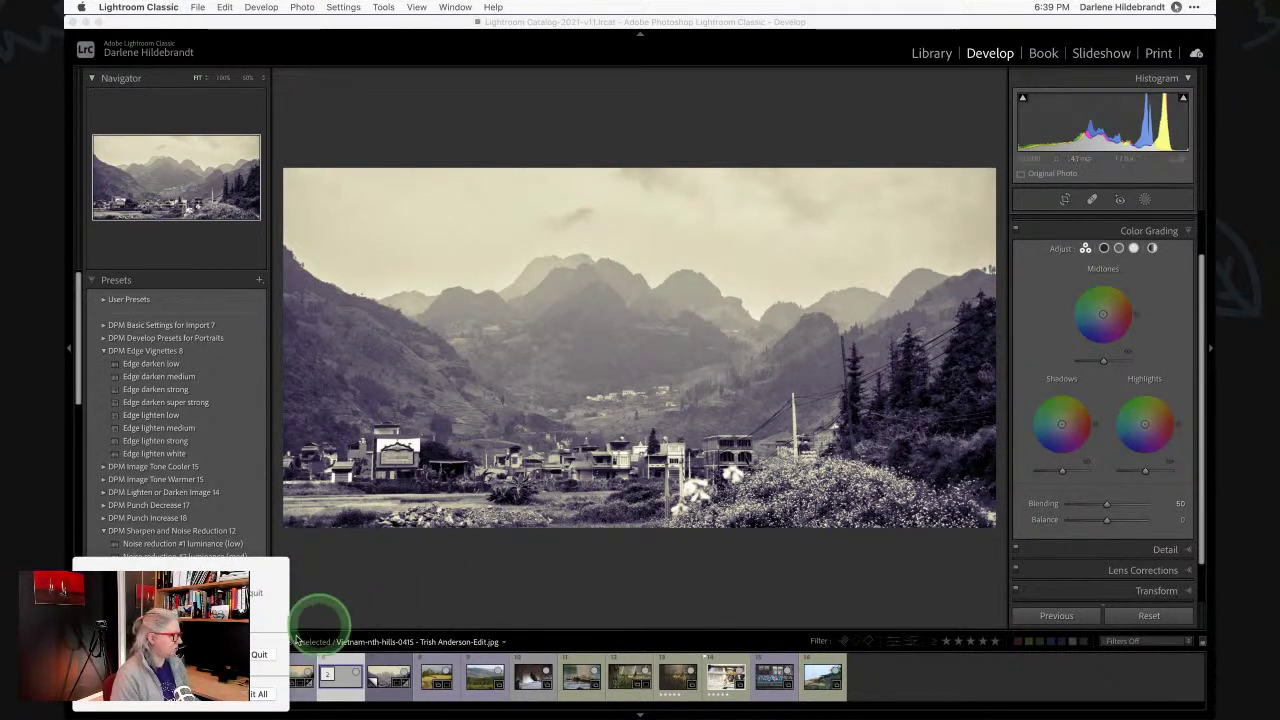
{"action": "left_click", "coordinate": [420, 609]}
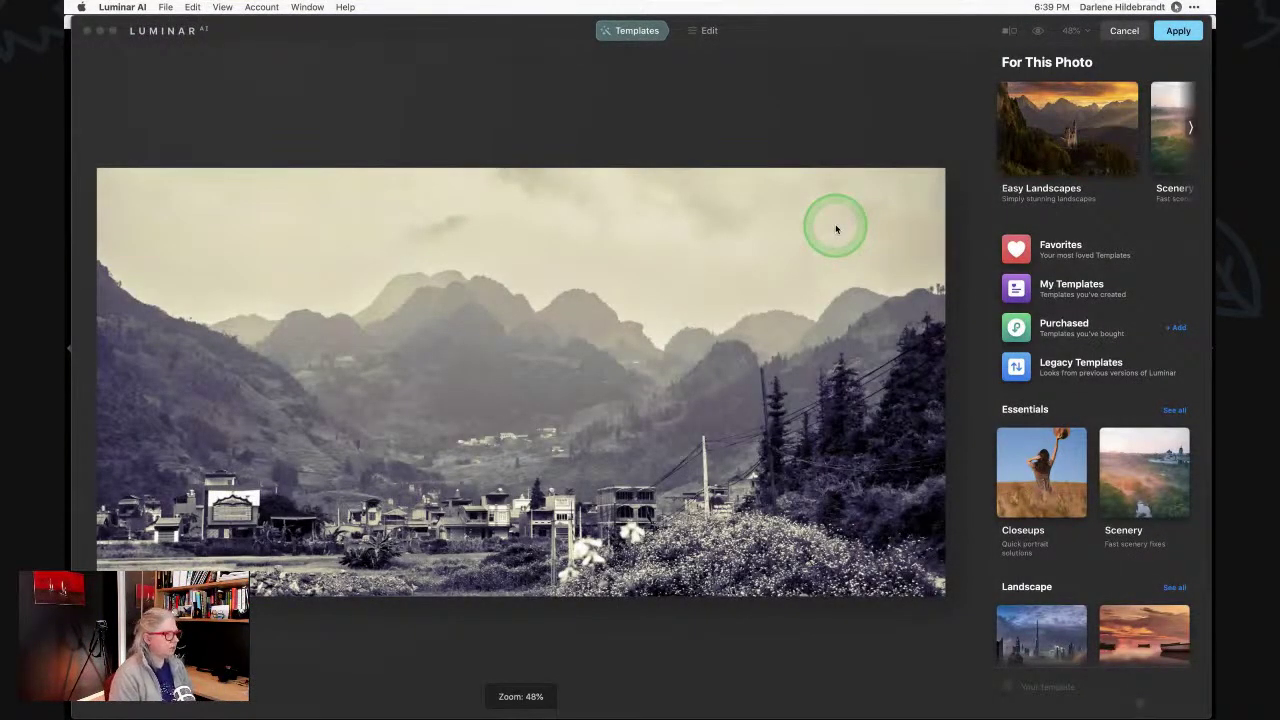
Switch from templates to manual editing and add a Texture layer with Local Masking.
{"action": "left_click", "coordinate": [711, 35]}
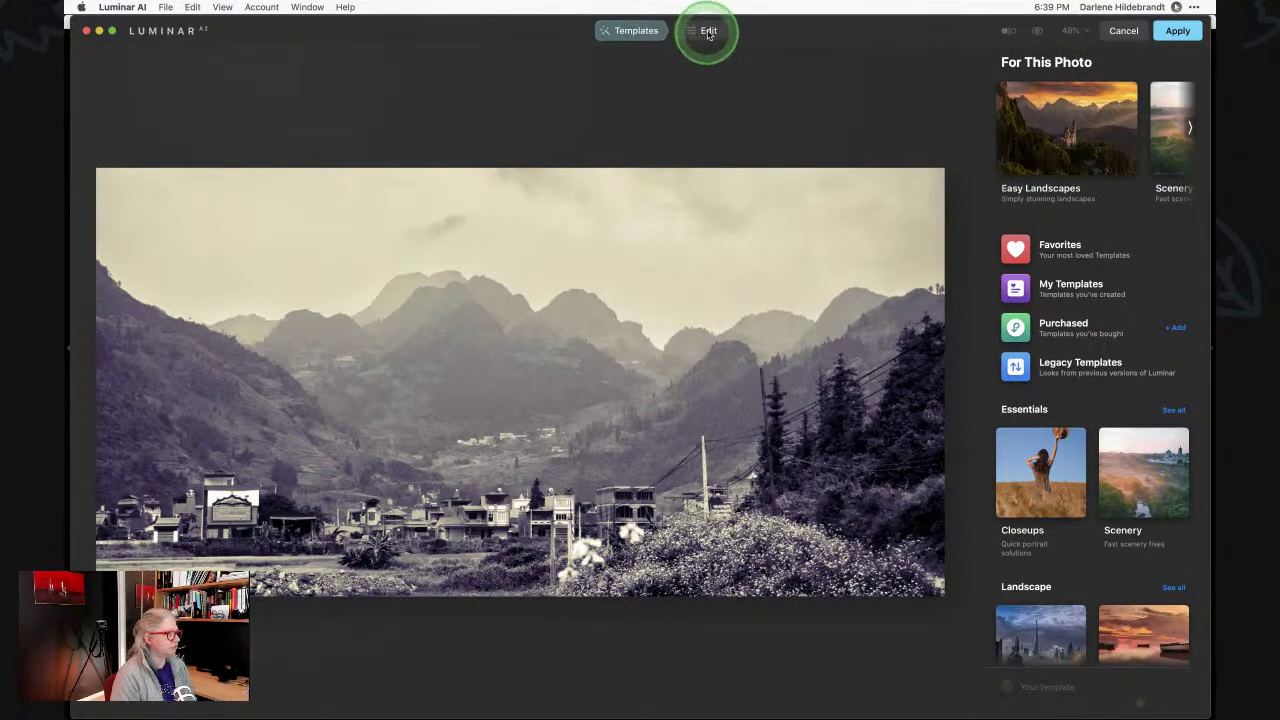
{"action": "left_click", "coordinate": [708, 31]}
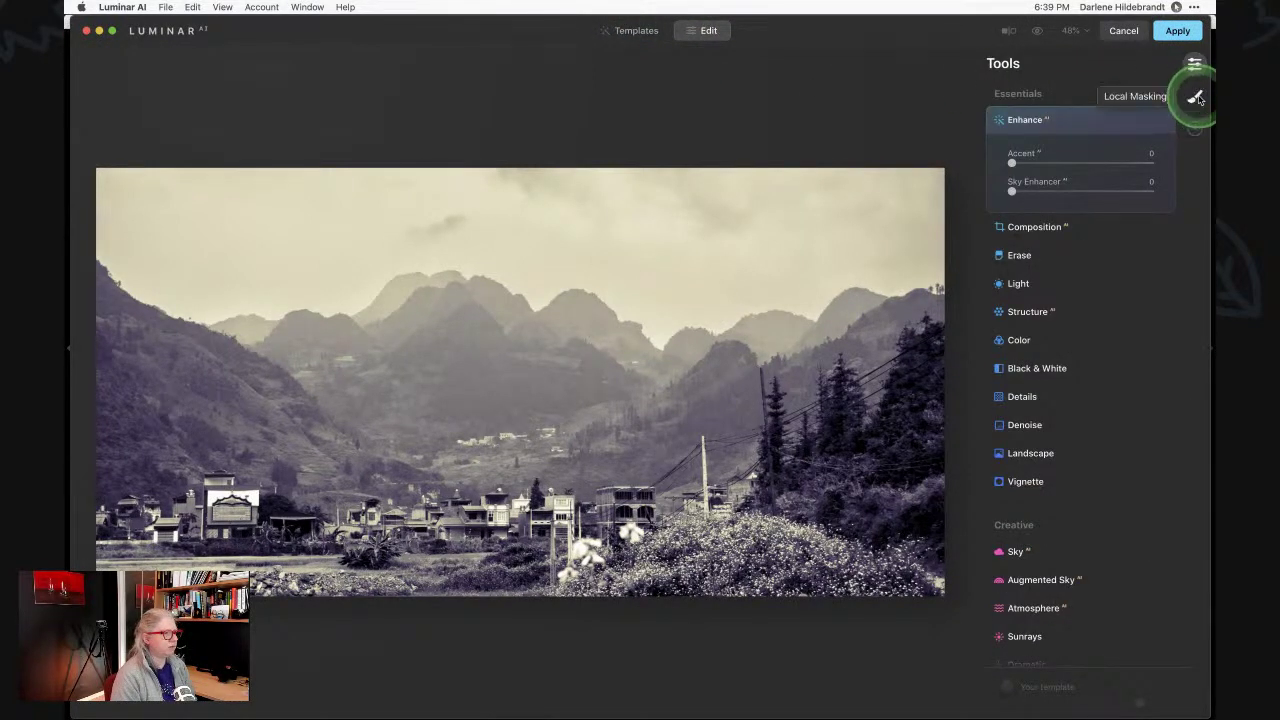
{"action": "left_click", "coordinate": [1196, 97]}
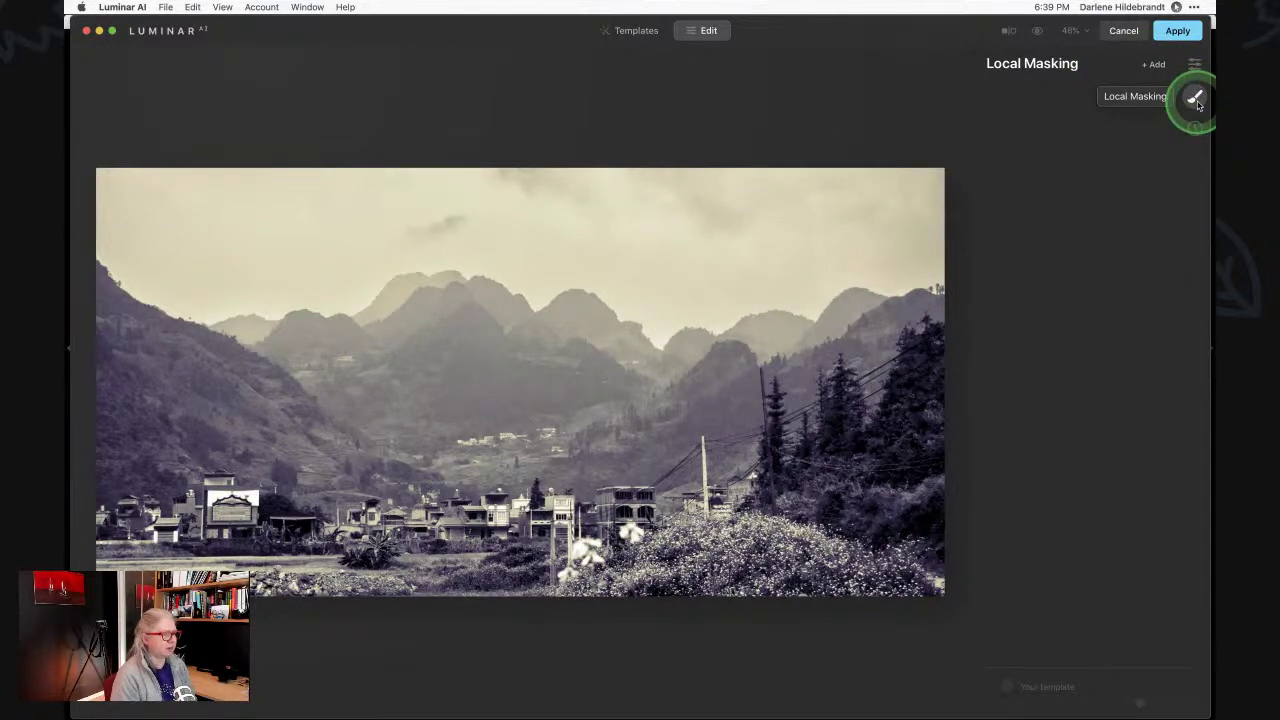
{"action": "left_click", "coordinate": [1154, 64]}
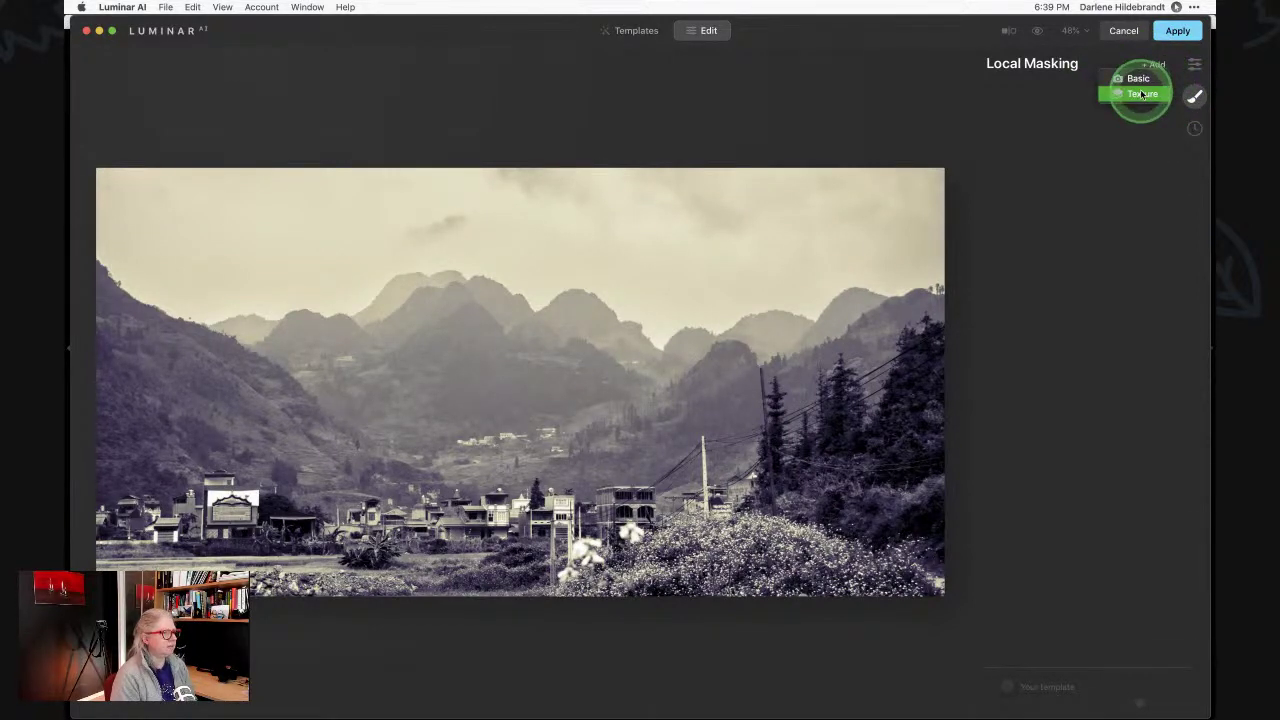
{"action": "left_click", "coordinate": [1142, 94]}
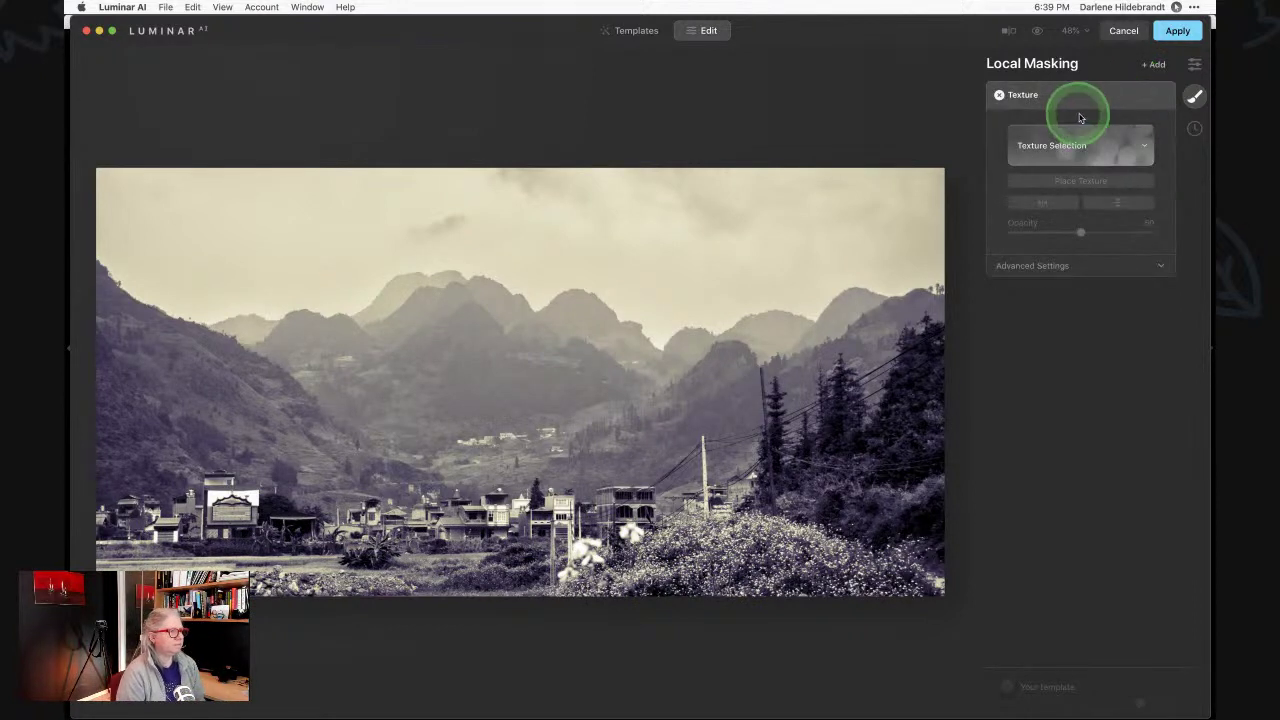
Choose Cuba Texture pack 1b (updated) as the collection for the texture layer.
{"action": "left_click", "coordinate": [1084, 148]}
{"action": "left_click", "coordinate": [1062, 189]}
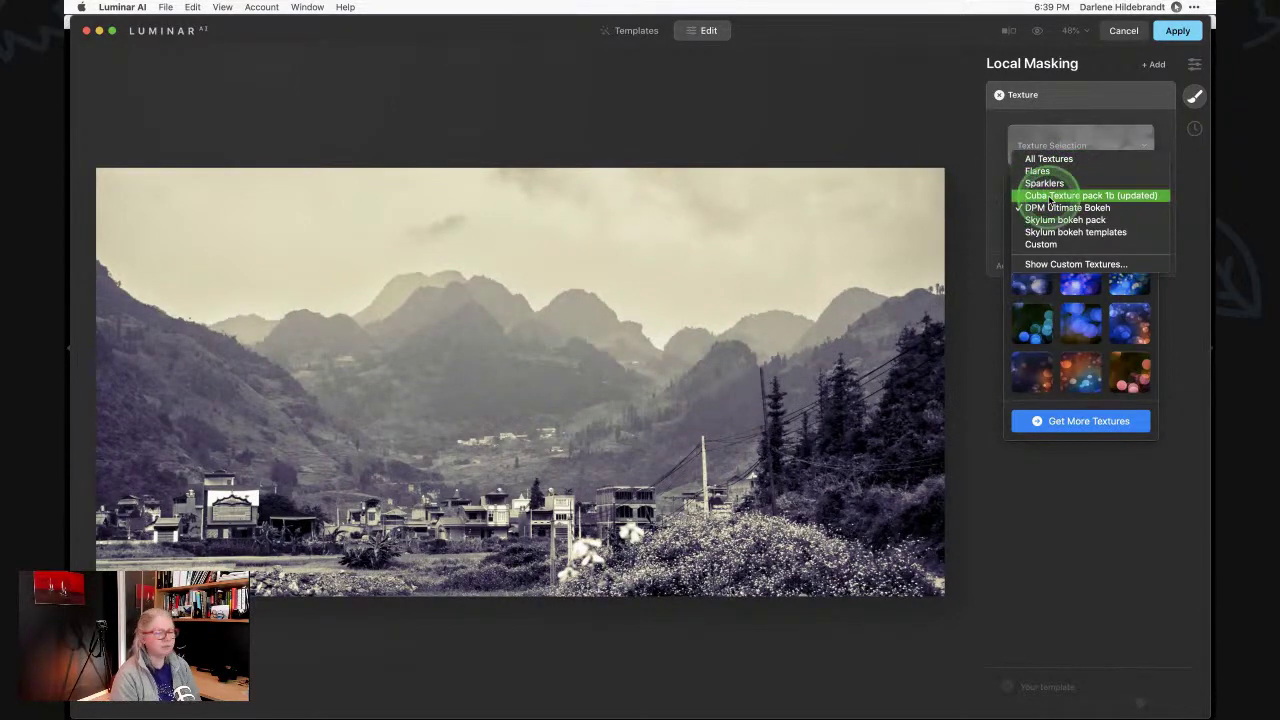
{"action": "left_click", "coordinate": [1050, 196]}
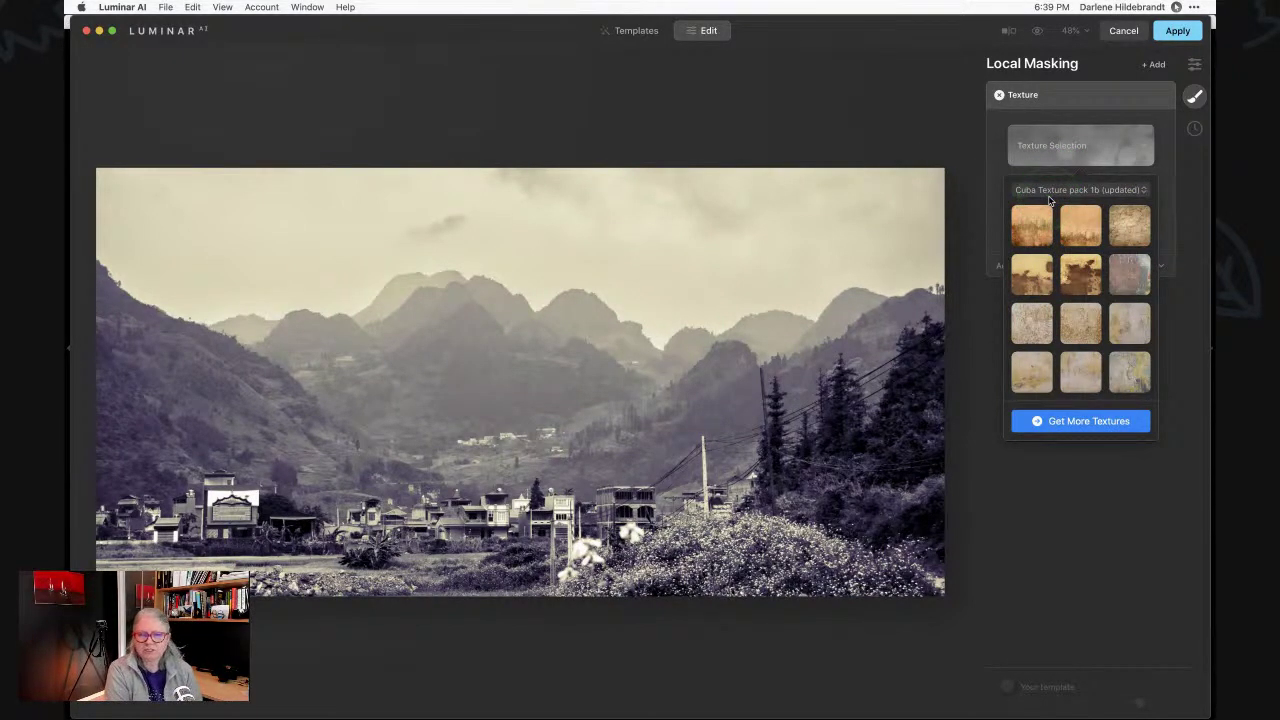
{"action": "left_click", "coordinate": [1050, 200]}
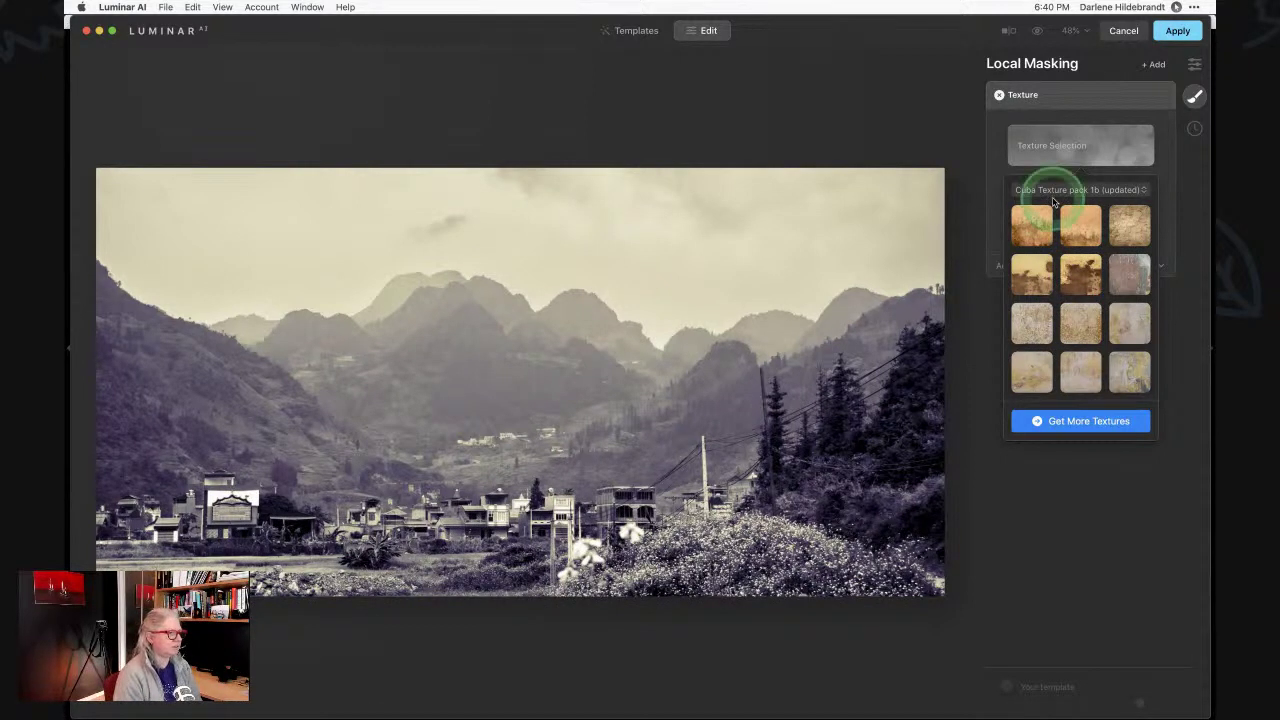
Try several yellowed plaster, peeling paint and weathered blue textures from the pack on the landscape.
{"action": "scroll", "coordinate": [1058, 220], "scroll_direction": "down", "scroll_amount": 5}
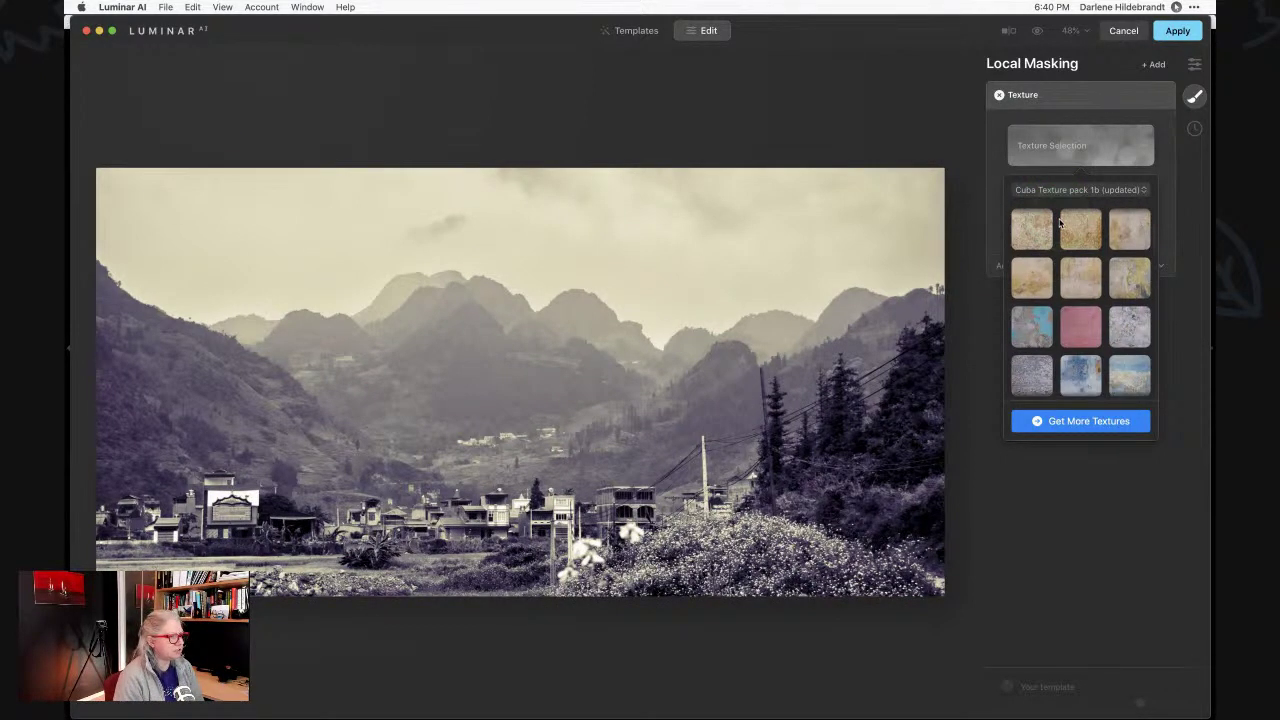
{"action": "left_click", "coordinate": [1032, 278]}
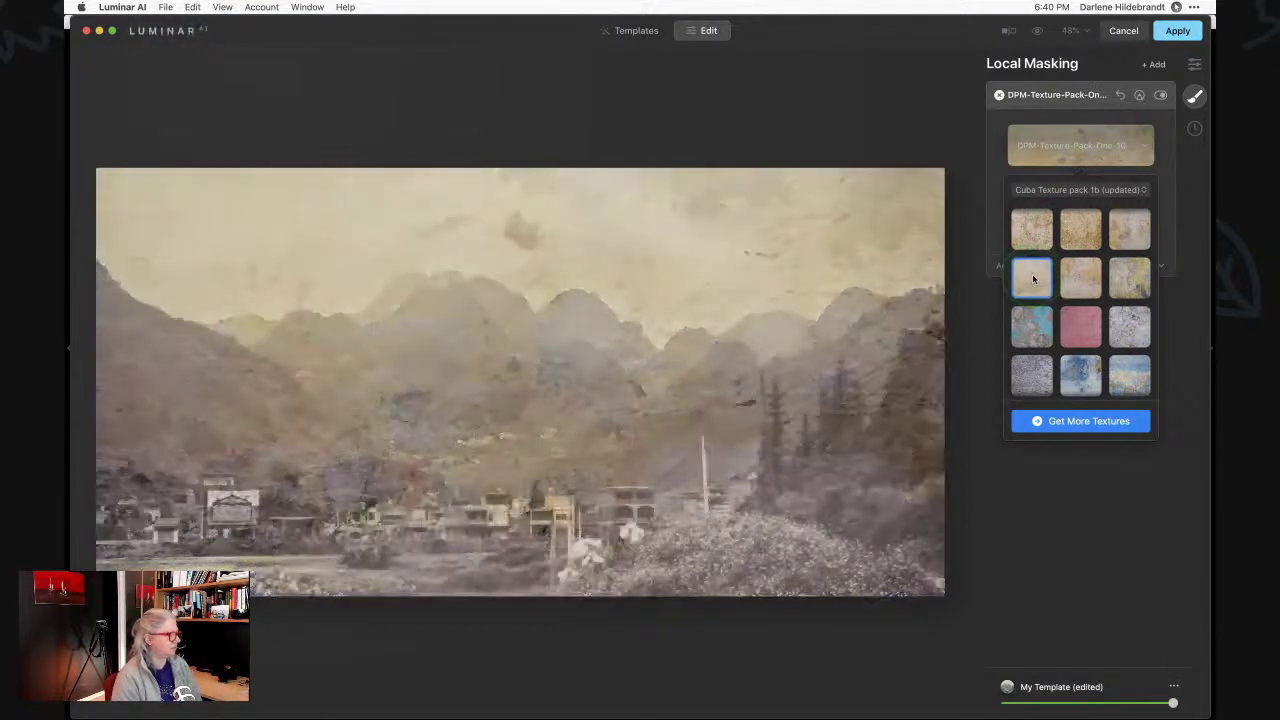
{"action": "left_click", "coordinate": [1032, 278]}
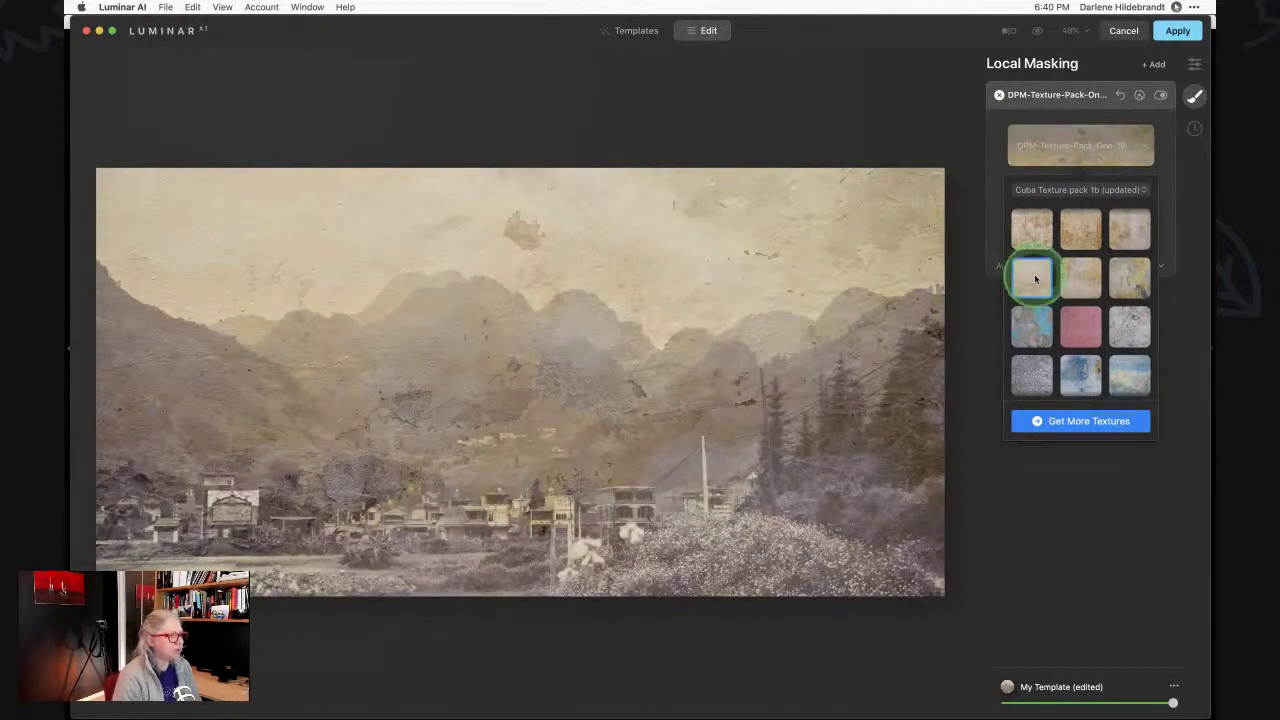
{"action": "left_click", "coordinate": [1080, 278]}
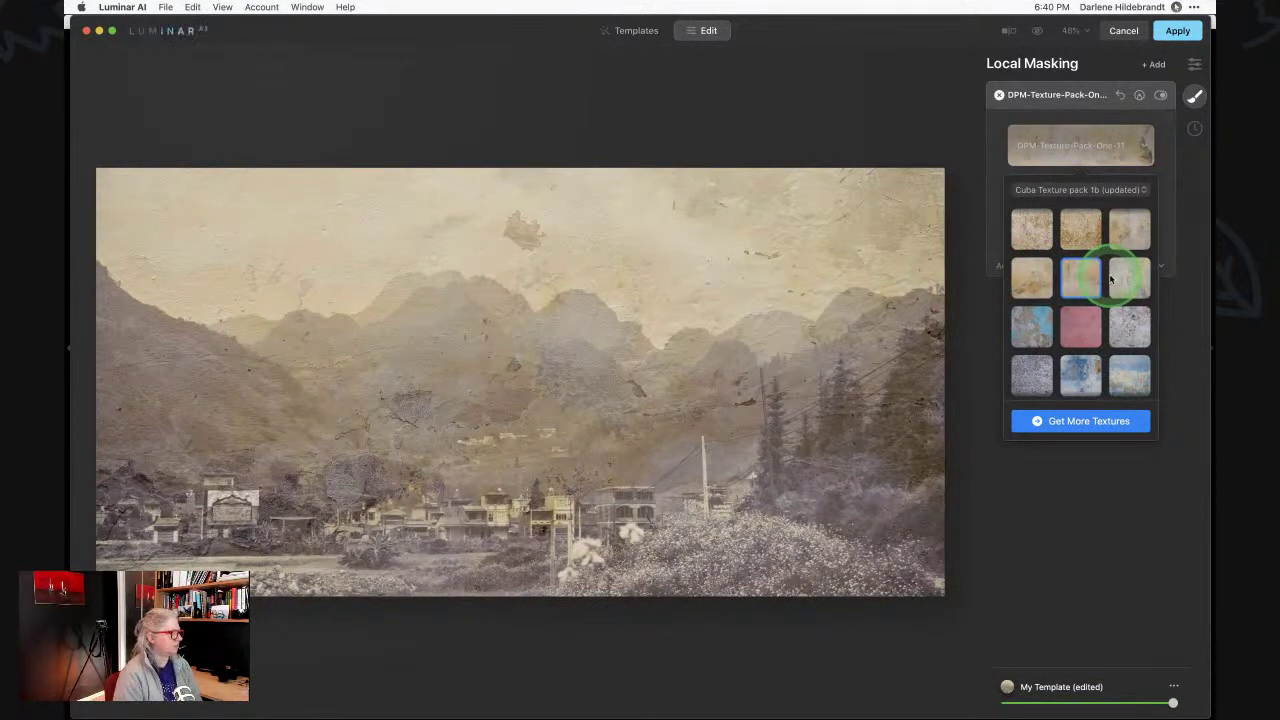
{"action": "left_click", "coordinate": [1110, 280]}
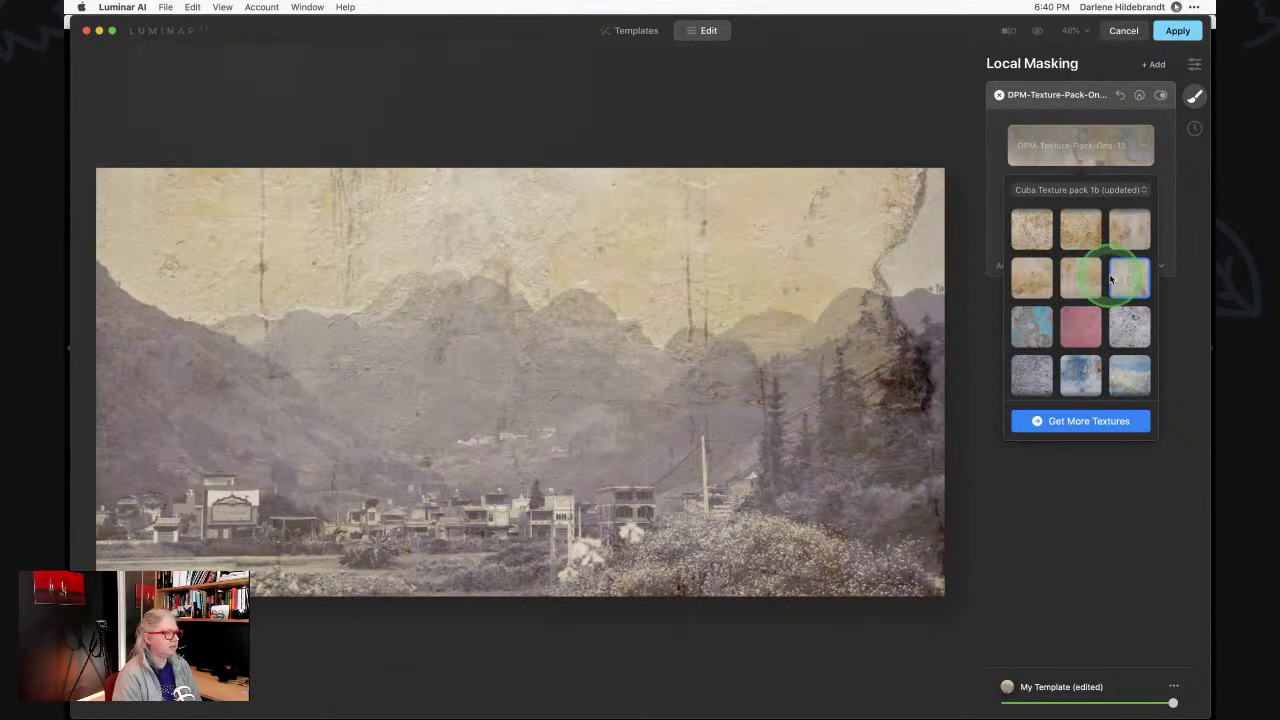
{"action": "scroll", "coordinate": [1080, 300], "scroll_direction": "down", "scroll_amount": 3}
{"action": "left_click", "coordinate": [1056, 284]}
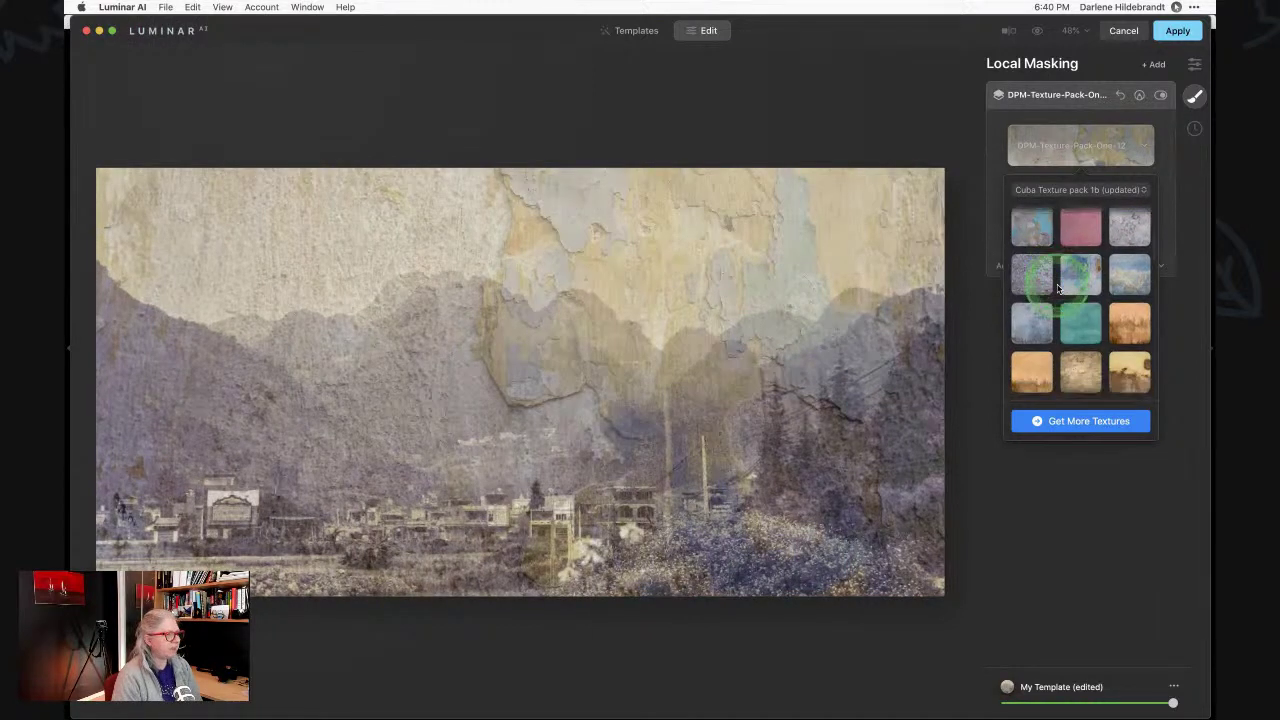
{"action": "left_click", "coordinate": [1118, 278]}
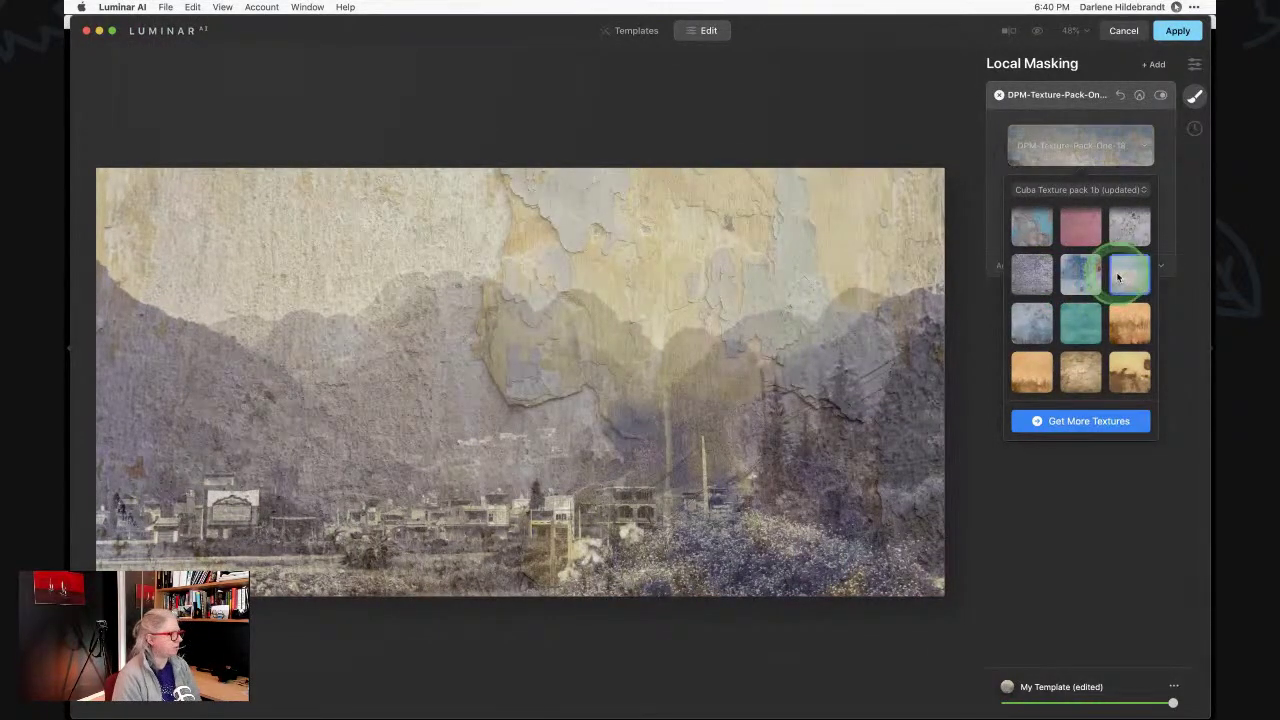
{"action": "left_click", "coordinate": [1123, 280]}
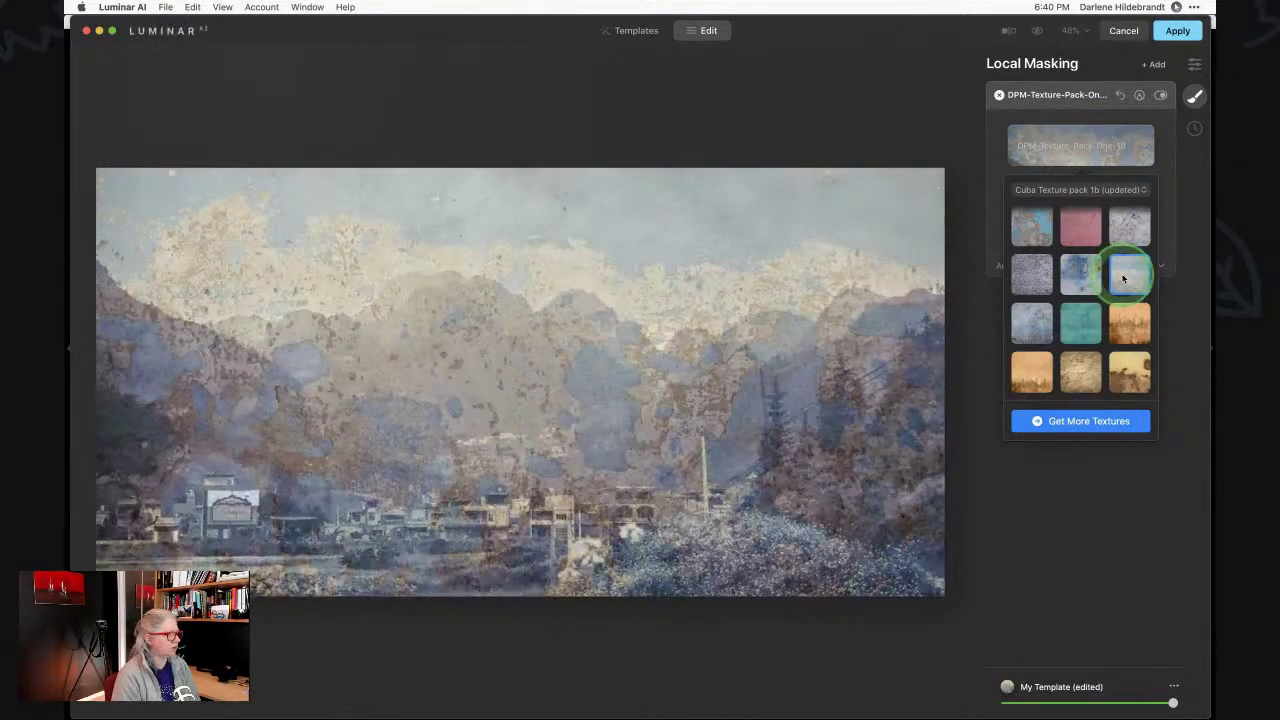
{"action": "scroll", "coordinate": [1123, 280], "scroll_direction": "down", "scroll_amount": 3}
Compare a few cracked-wall textures and apply DPM-Texture-Pack-One-200 to the landscape.
{"action": "left_click", "coordinate": [1118, 332]}
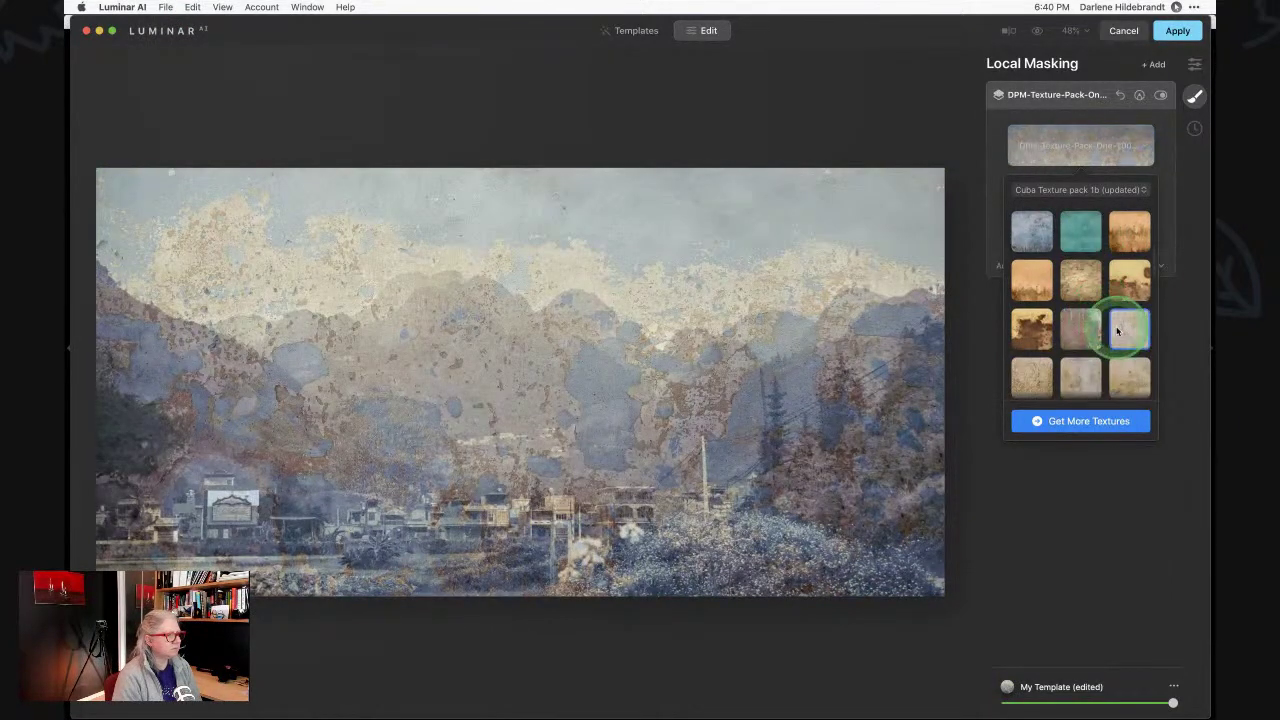
{"action": "scroll", "coordinate": [1117, 330], "scroll_direction": "down", "scroll_amount": 5}
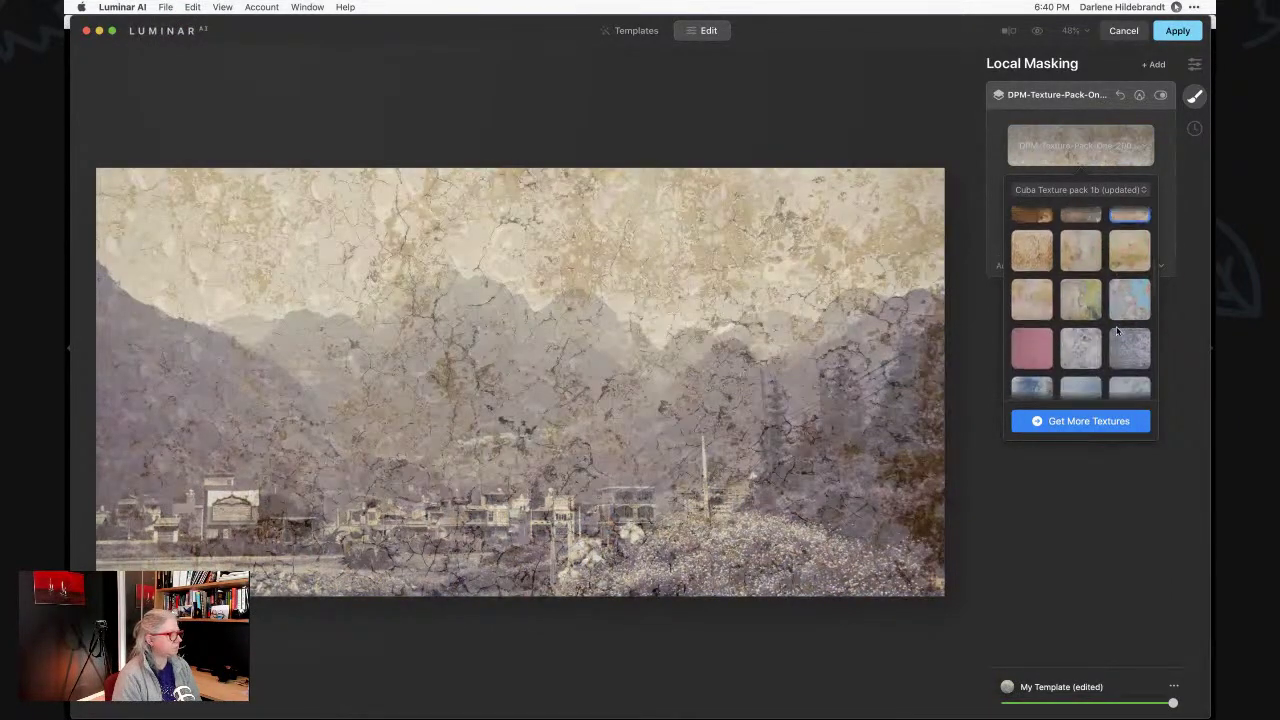
{"action": "scroll", "coordinate": [1116, 330], "scroll_direction": "down", "scroll_amount": 1}
{"action": "left_click", "coordinate": [1076, 254]}
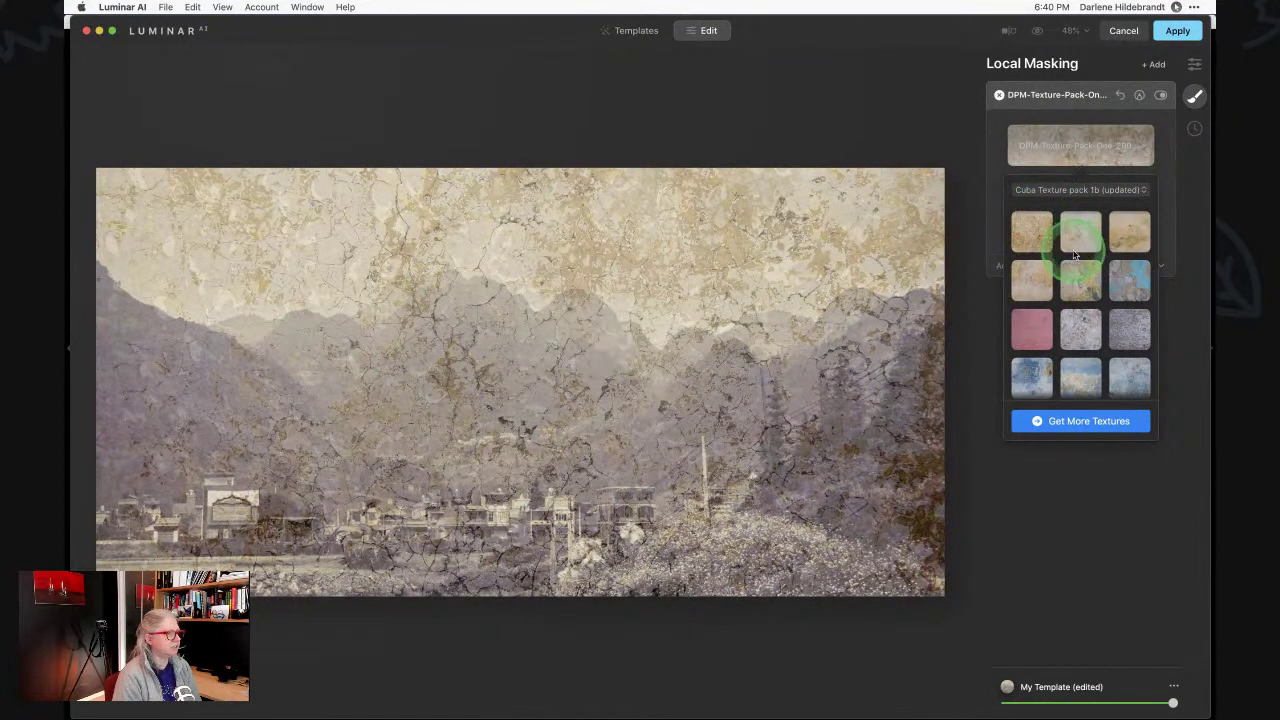
{"action": "scroll", "coordinate": [1076, 256], "scroll_direction": "up", "scroll_amount": 2}
{"action": "left_click", "coordinate": [1040, 288]}
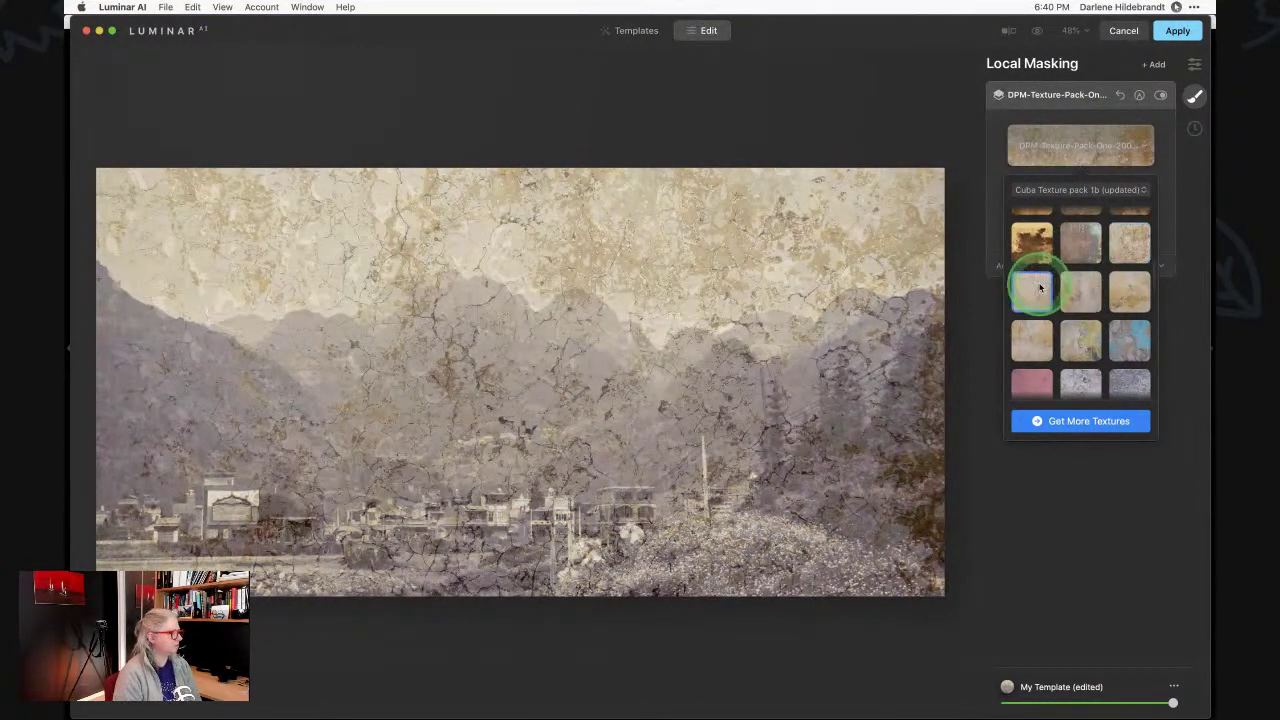
{"action": "left_click", "coordinate": [1129, 243]}
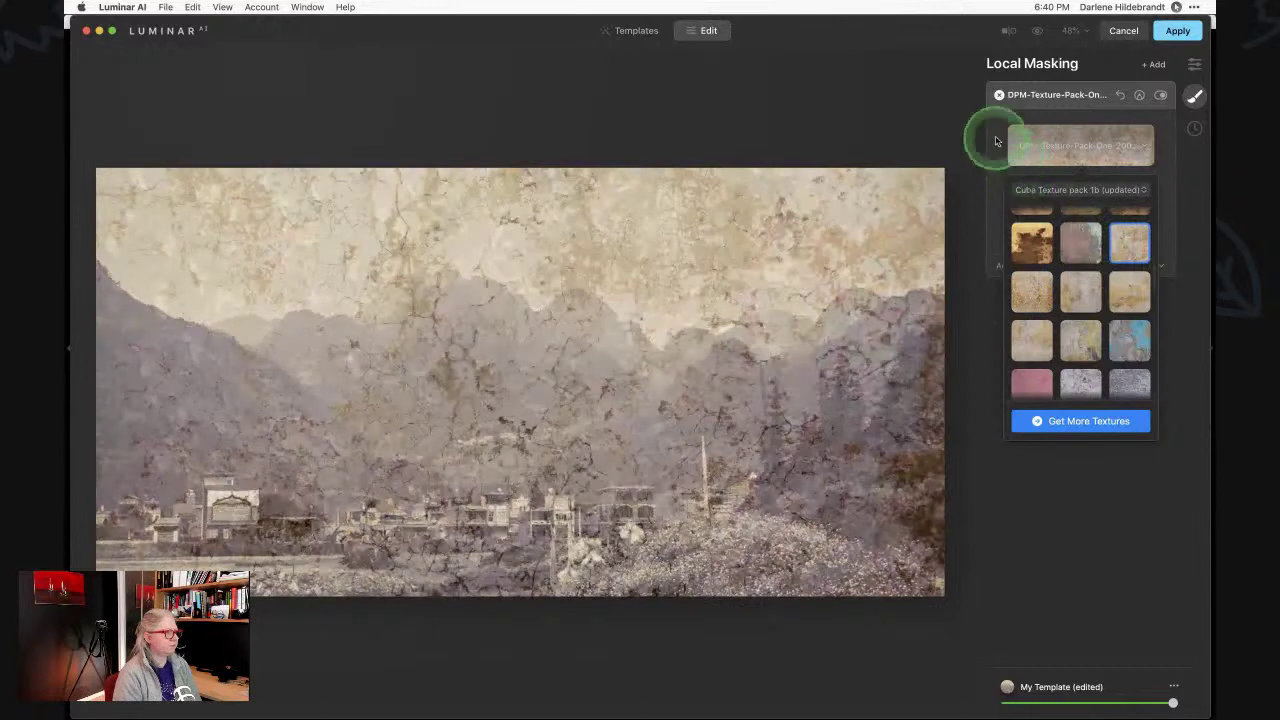
{"action": "left_click", "coordinate": [996, 141]}
Expand the texture's advanced settings and check the texture at opacity 100 before restoring opacity 50.
{"action": "left_click", "coordinate": [1063, 265]}
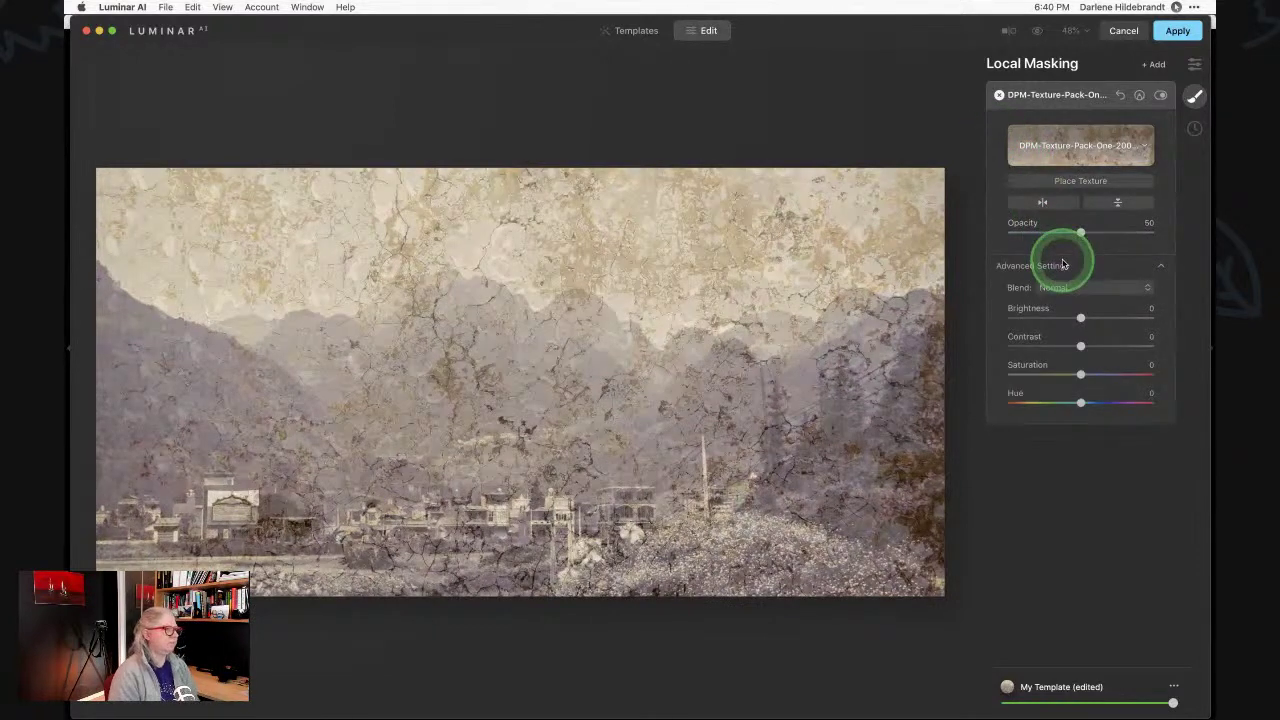
{"action": "left_click", "coordinate": [1063, 288]}
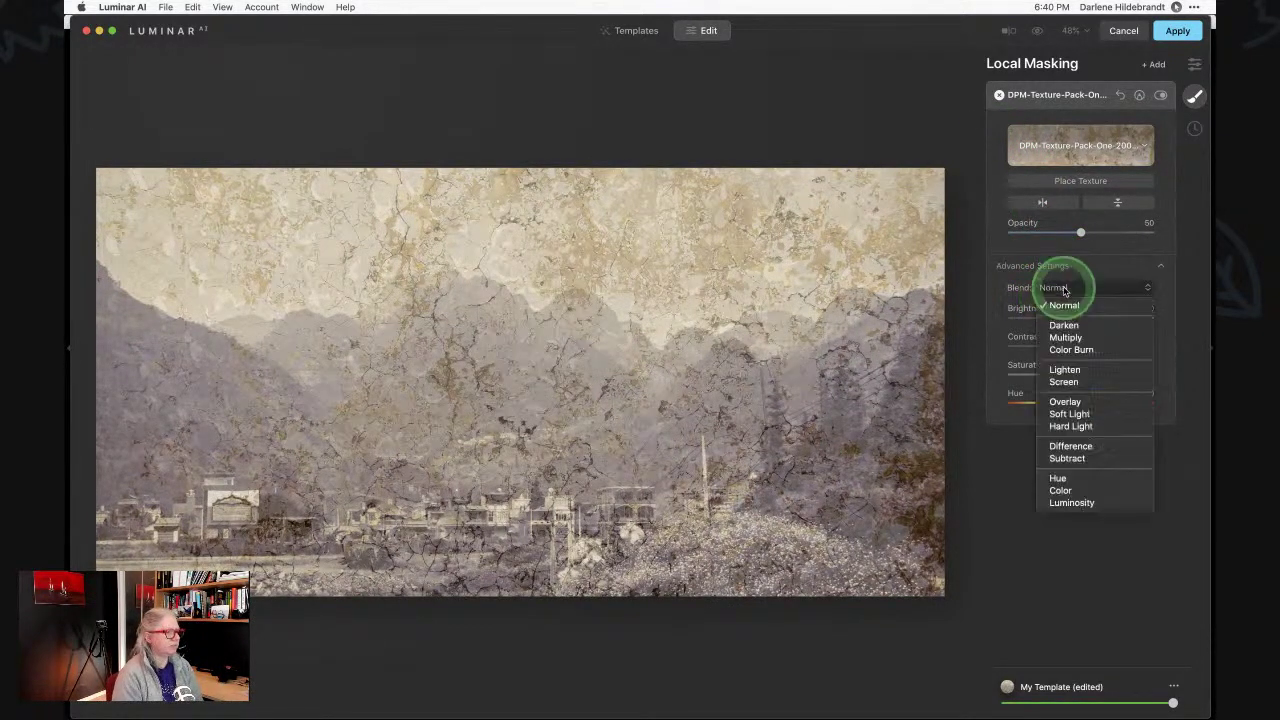
{"action": "left_click_drag", "start_coordinate": [1064, 289], "coordinate": [1171, 229]}
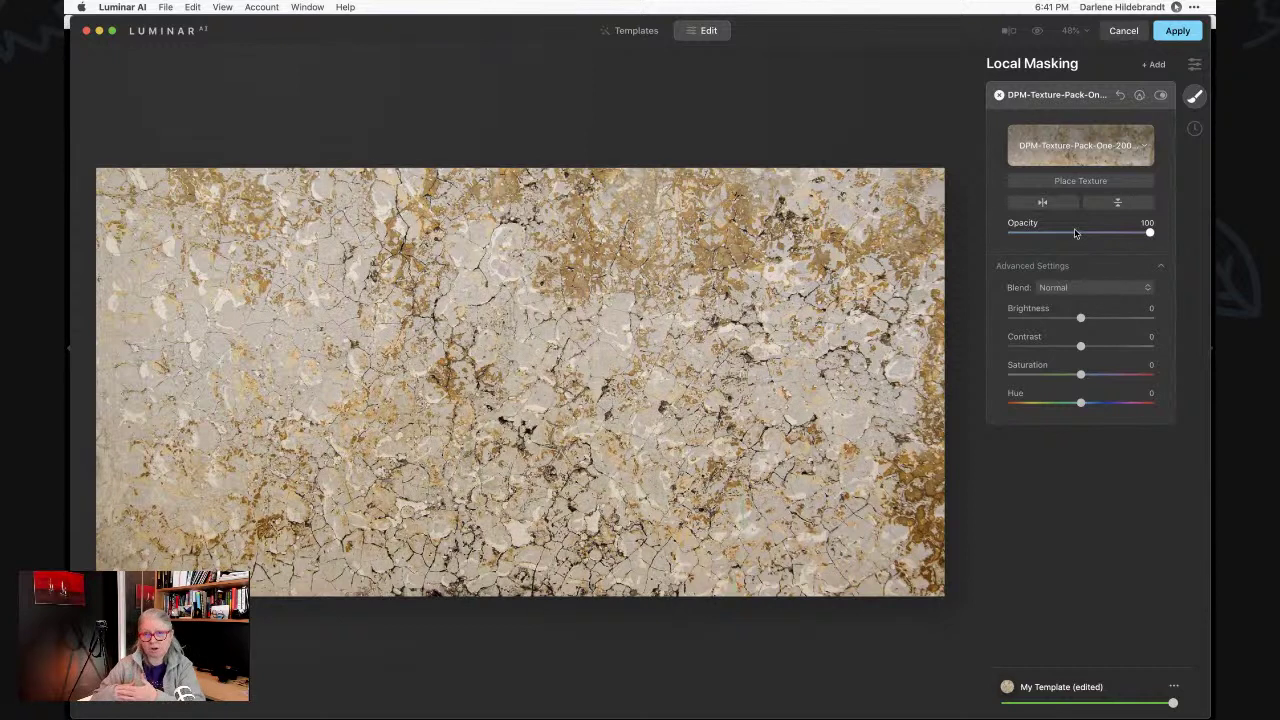
{"action": "left_click_drag", "start_coordinate": [1134, 230], "coordinate": [1080, 232]}
Preview the Darken, Multiply, Color Burn, Lighten and Overlay blend modes, and set the texture's blend mode to Soft Light.
{"action": "left_click", "coordinate": [1086, 287]}
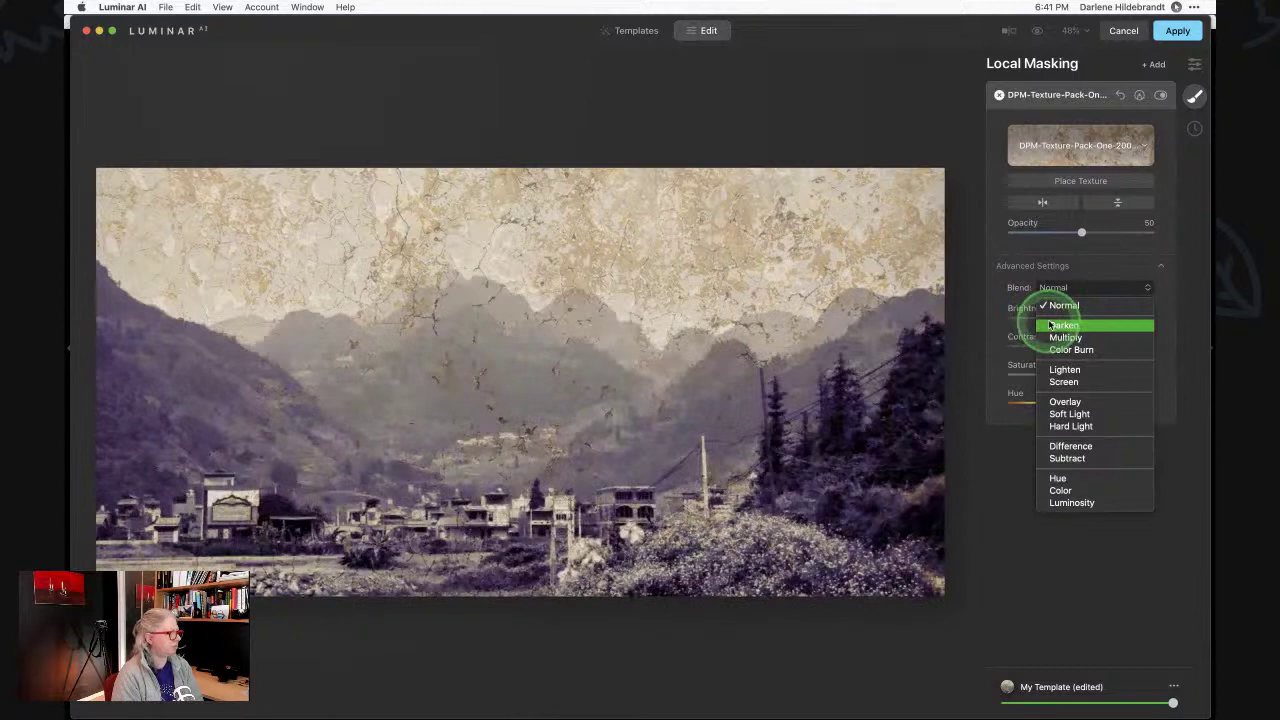
{"action": "left_click", "coordinate": [1050, 325]}
{"action": "mouse_move", "coordinate": [1050, 325]}
{"action": "left_mouse_down"}
{"action": "mouse_move", "coordinate": [1063, 337]}
{"action": "mouse_move", "coordinate": [1063, 322]}
{"action": "mouse_move", "coordinate": [1064, 349]}
{"action": "mouse_move", "coordinate": [1065, 328]}
{"action": "left_mouse_up"}
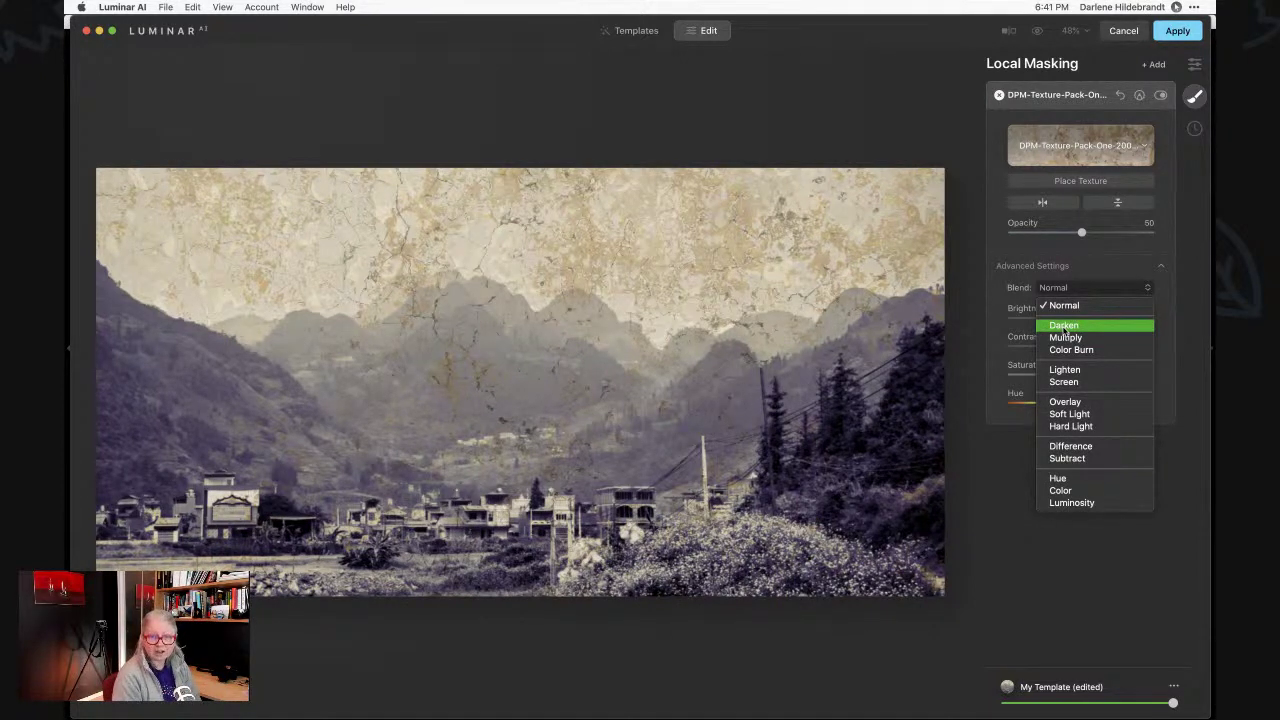
{"action": "left_click", "coordinate": [1065, 338]}
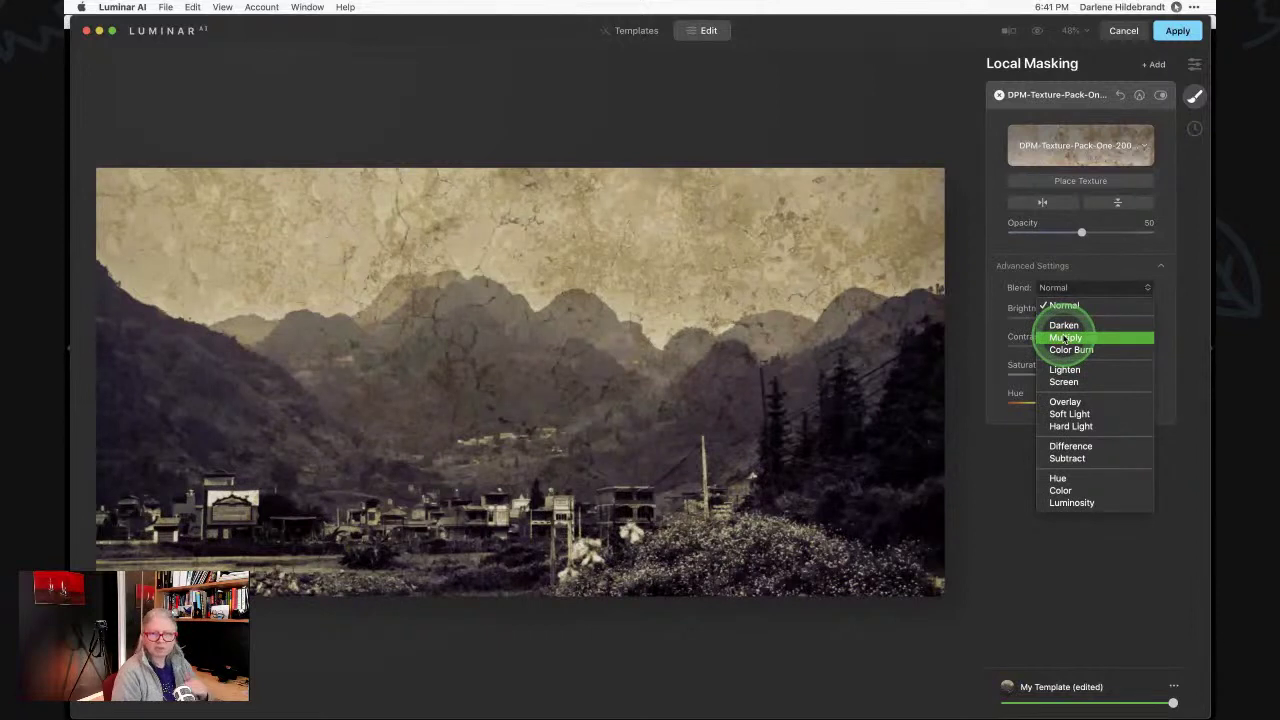
{"action": "left_click", "coordinate": [1065, 350]}
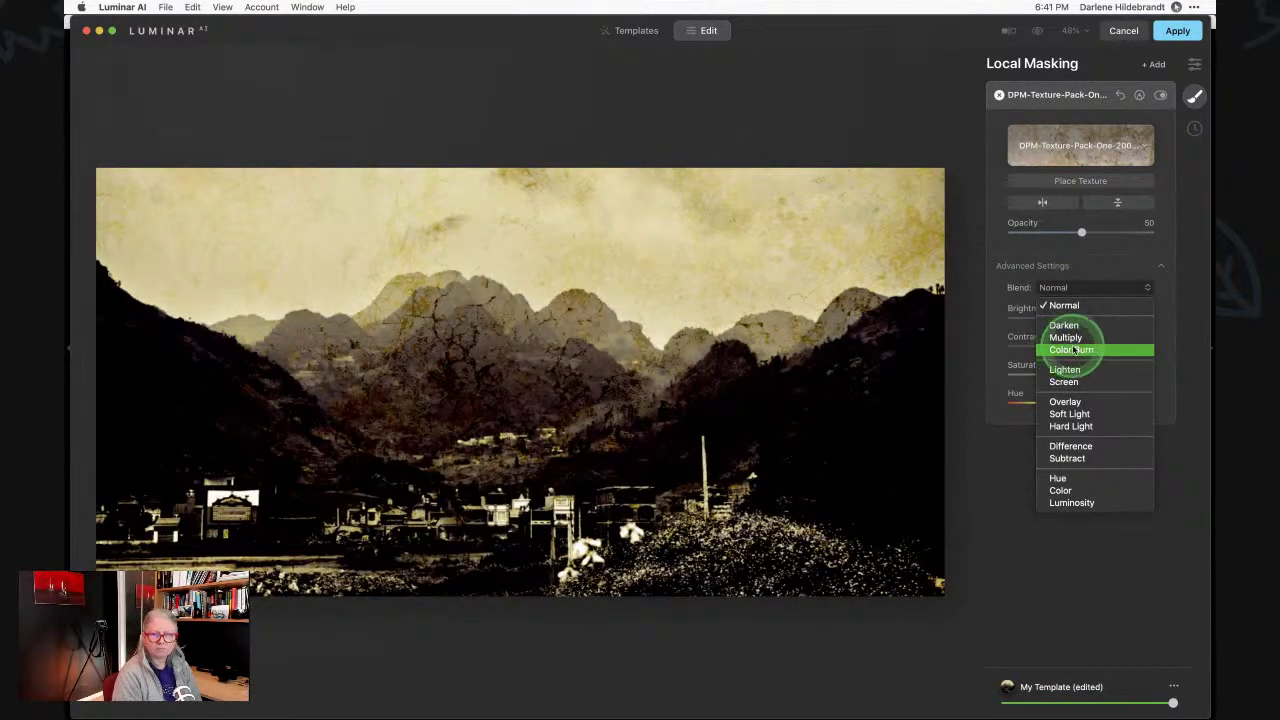
{"action": "left_click", "coordinate": [1066, 370]}
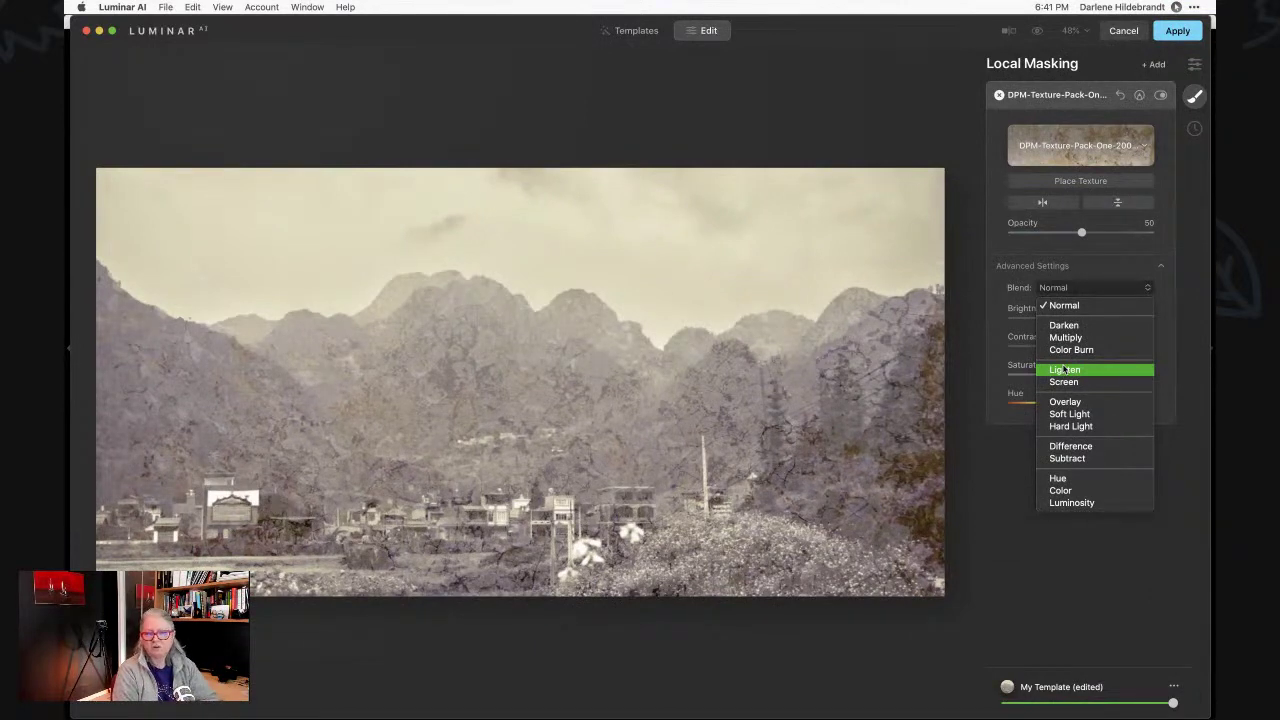
{"action": "left_click_drag", "start_coordinate": [1065, 370], "coordinate": [1068, 407]}
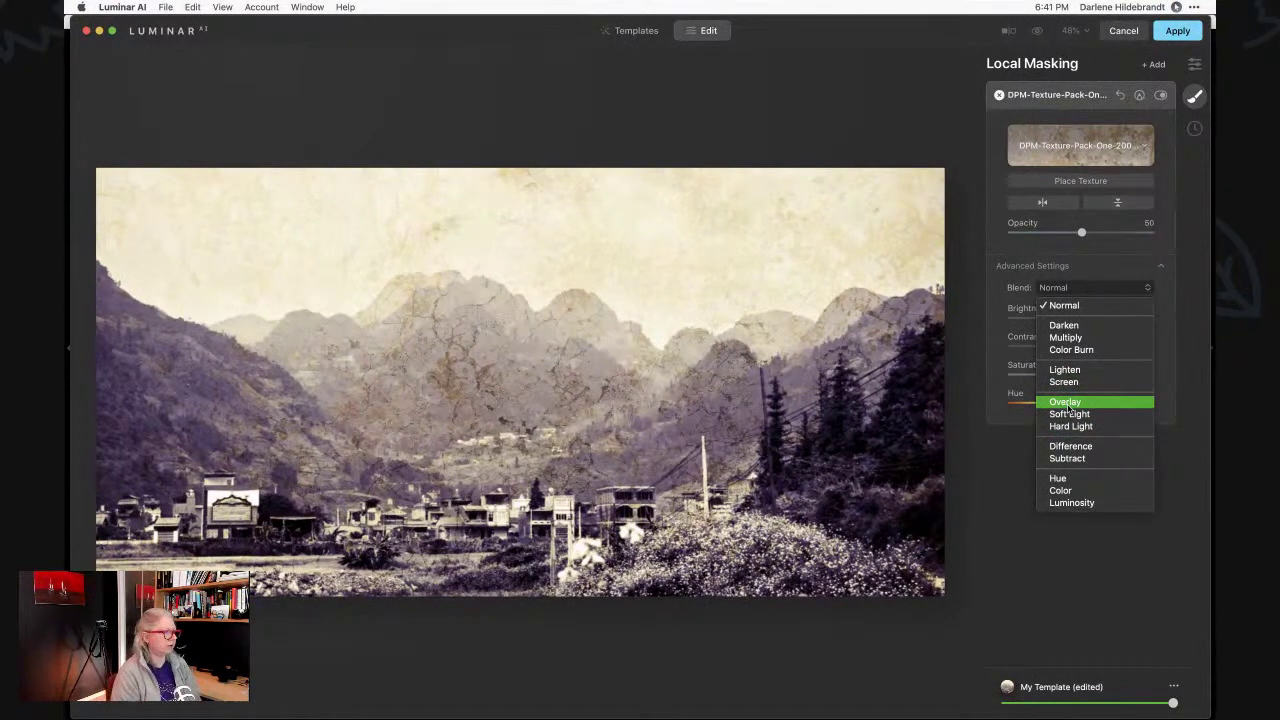
{"action": "left_click_drag", "start_coordinate": [1068, 407], "coordinate": [1068, 412]}
Set the texture's opacity to 82 and try it flipped horizontally and vertically.
{"action": "mouse_move", "coordinate": [994, 380]}
{"action": "left_mouse_down"}
{"action": "mouse_move", "coordinate": [520, 257]}
{"action": "mouse_move", "coordinate": [309, 240]}
{"action": "mouse_move", "coordinate": [943, 214]}
{"action": "mouse_move", "coordinate": [1160, 233]}
{"action": "mouse_move", "coordinate": [1100, 230]}
{"action": "mouse_move", "coordinate": [1127, 233]}
{"action": "left_mouse_up"}
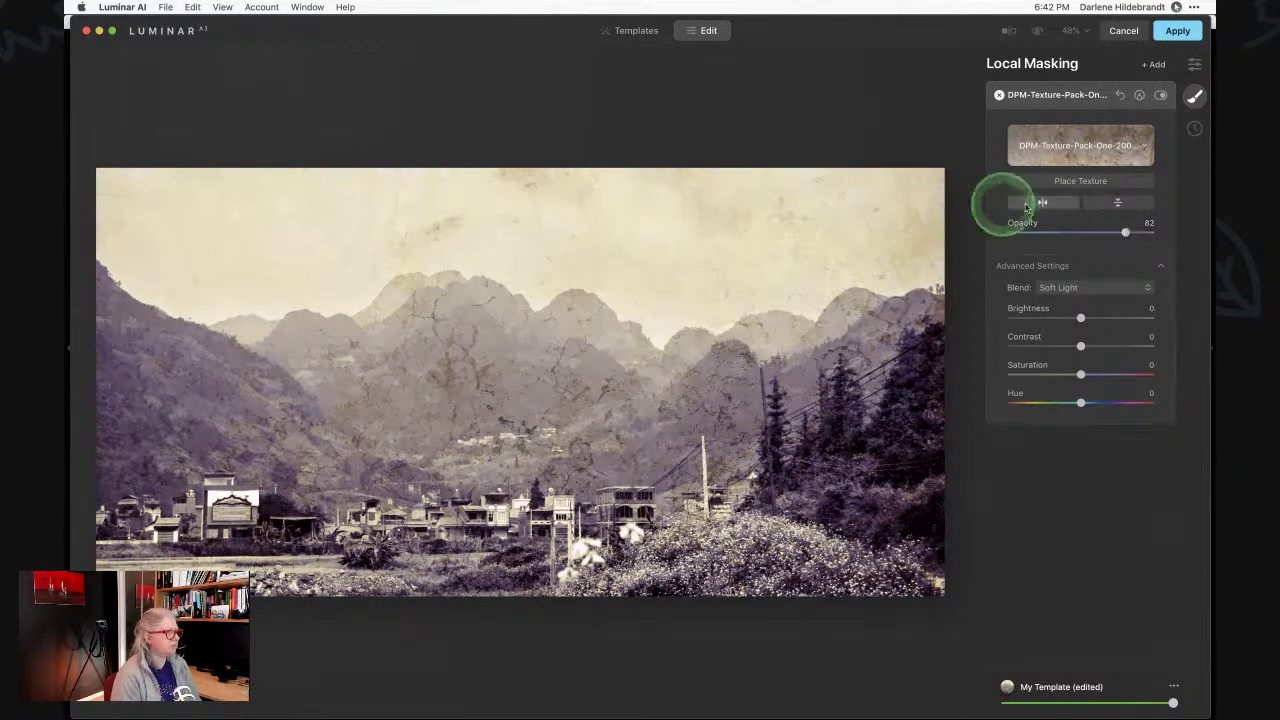
{"action": "left_click", "coordinate": [1040, 203]}
{"action": "left_click", "coordinate": [1106, 206]}
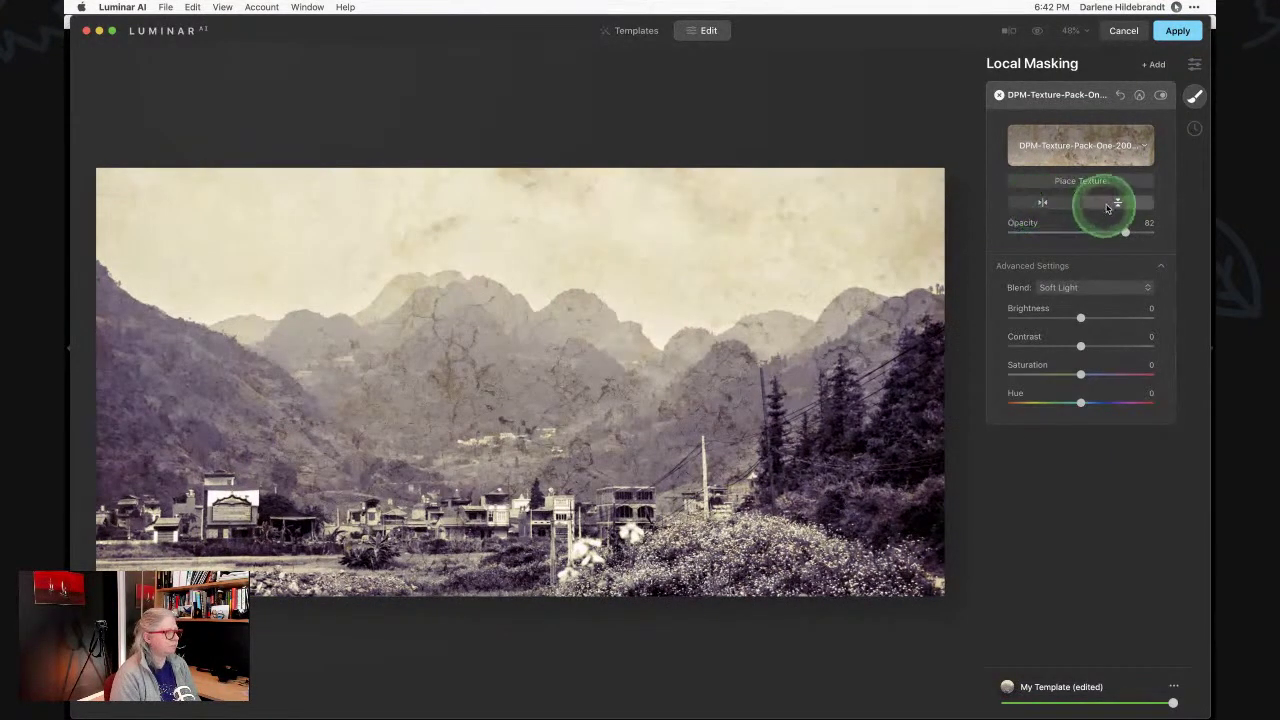
{"action": "left_click", "coordinate": [1060, 203]}
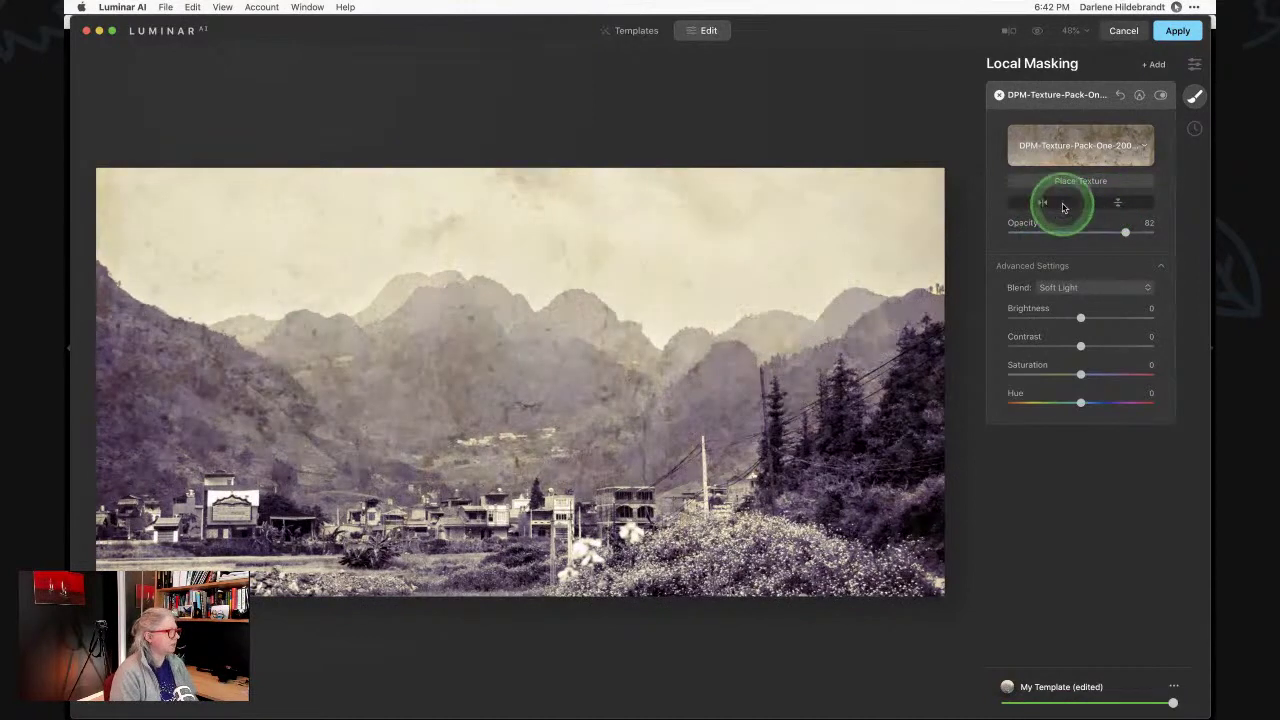
{"action": "left_click", "coordinate": [1062, 205]}
{"action": "left_click", "coordinate": [1120, 210]}
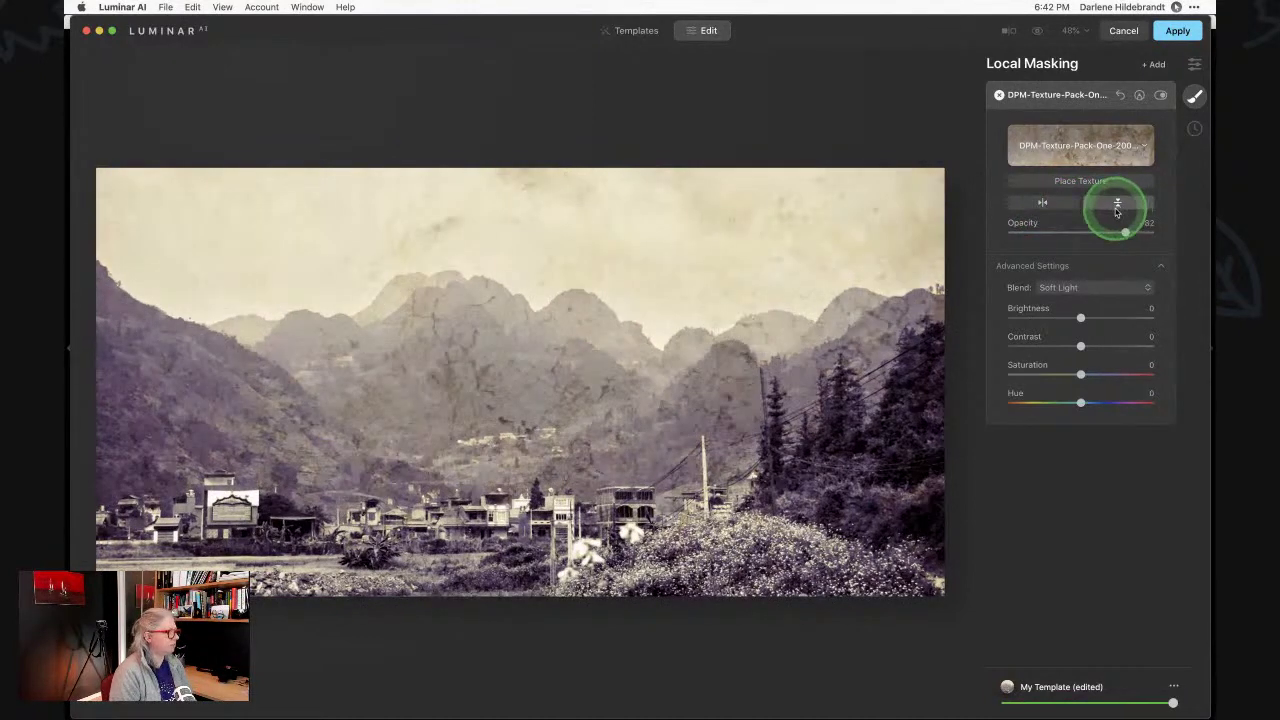
Compare several cracked-wall textures from the pack and apply the pink DPM-Texture-Pack-One-14 texture to the landscape.
{"action": "left_click", "coordinate": [1080, 148]}
{"action": "left_click", "coordinate": [1082, 240]}
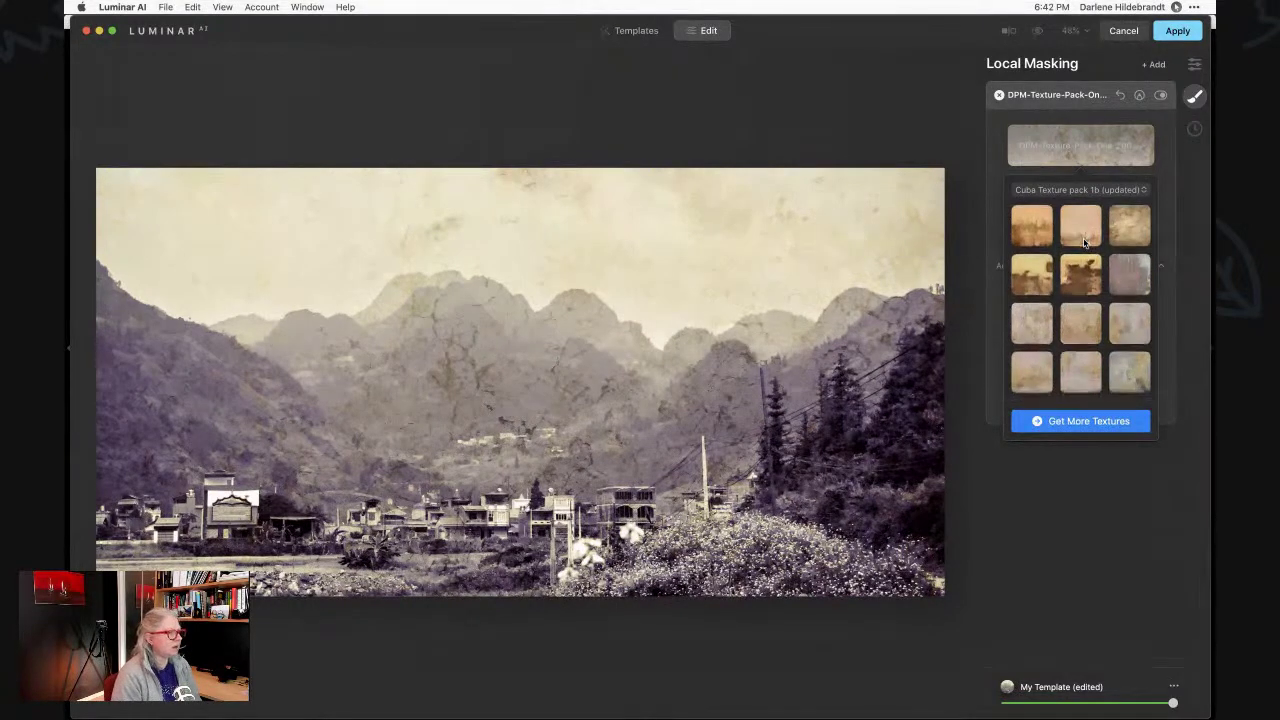
{"action": "left_click", "coordinate": [1081, 324]}
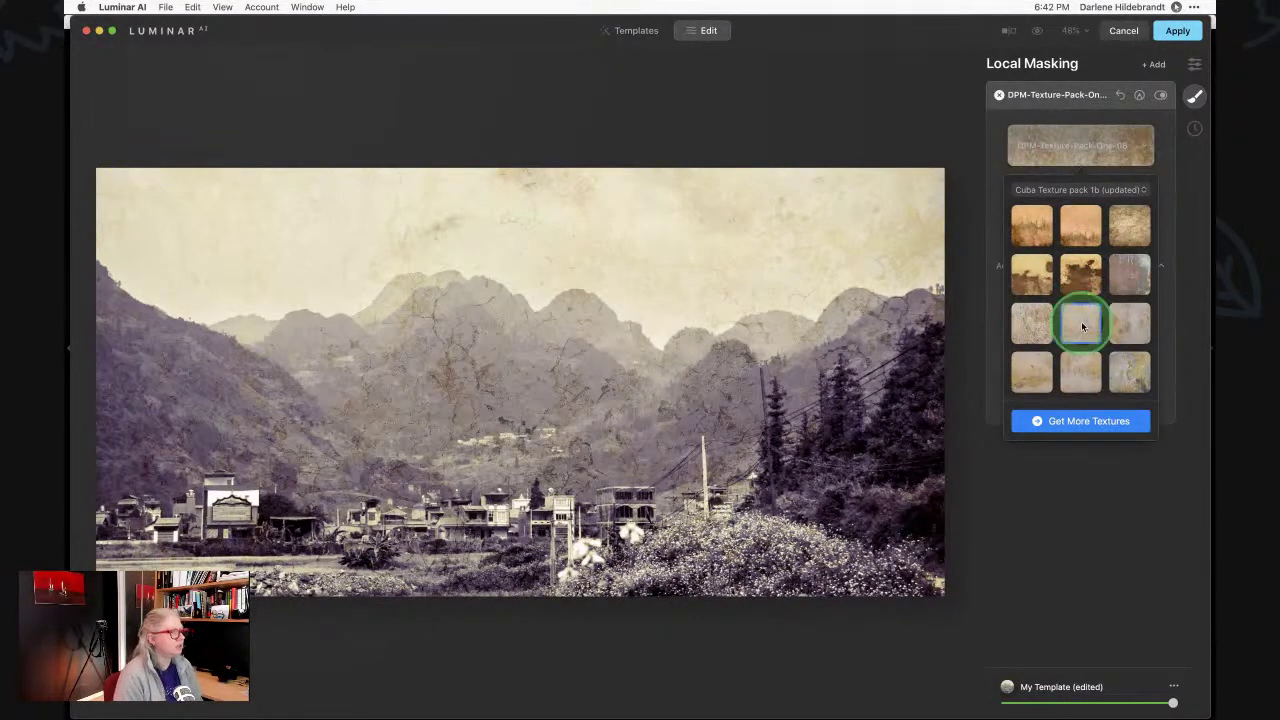
{"action": "left_click", "coordinate": [1083, 322]}
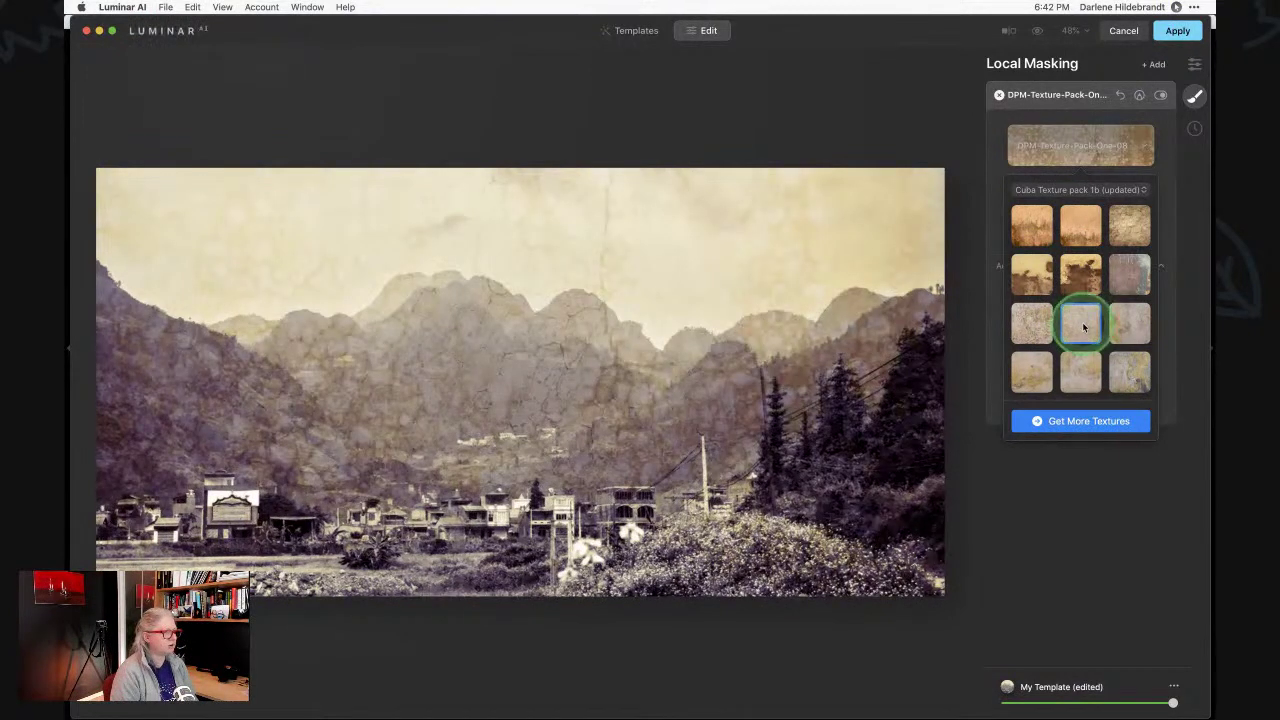
{"action": "left_click", "coordinate": [1031, 321]}
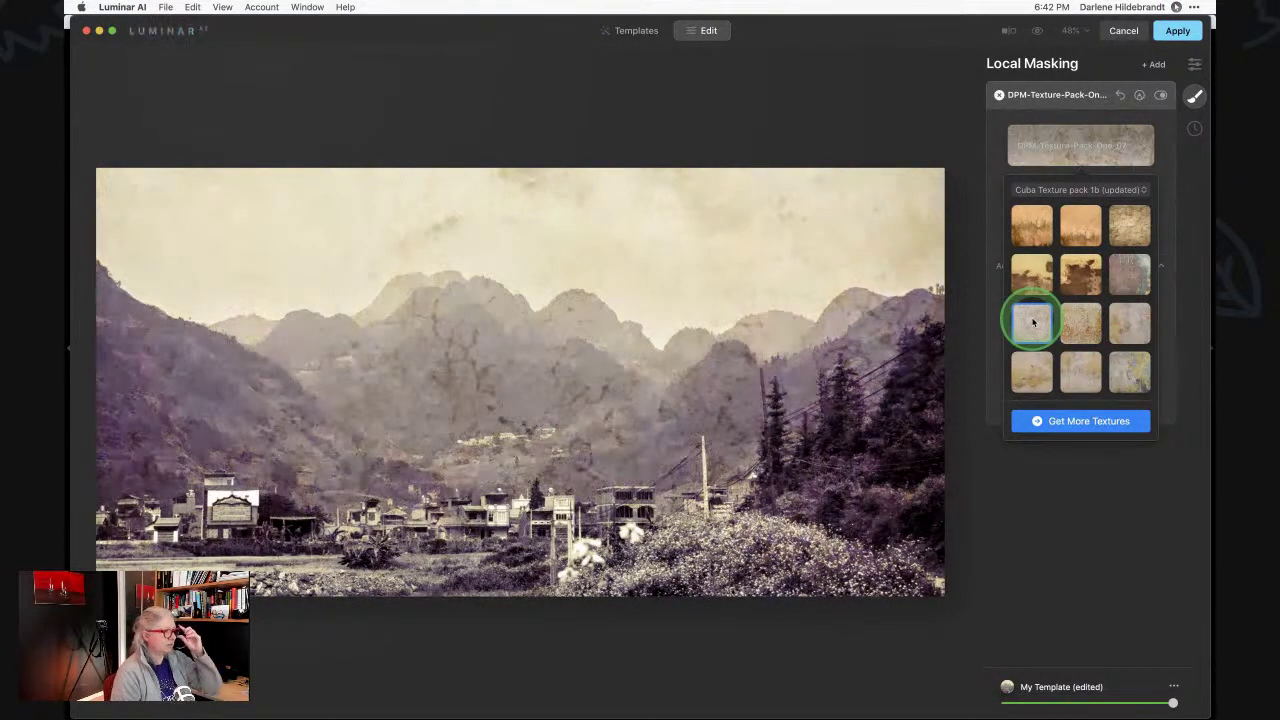
{"action": "left_click", "coordinate": [1127, 320]}
{"action": "scroll", "coordinate": [1127, 320], "scroll_direction": "down", "scroll_amount": 3}
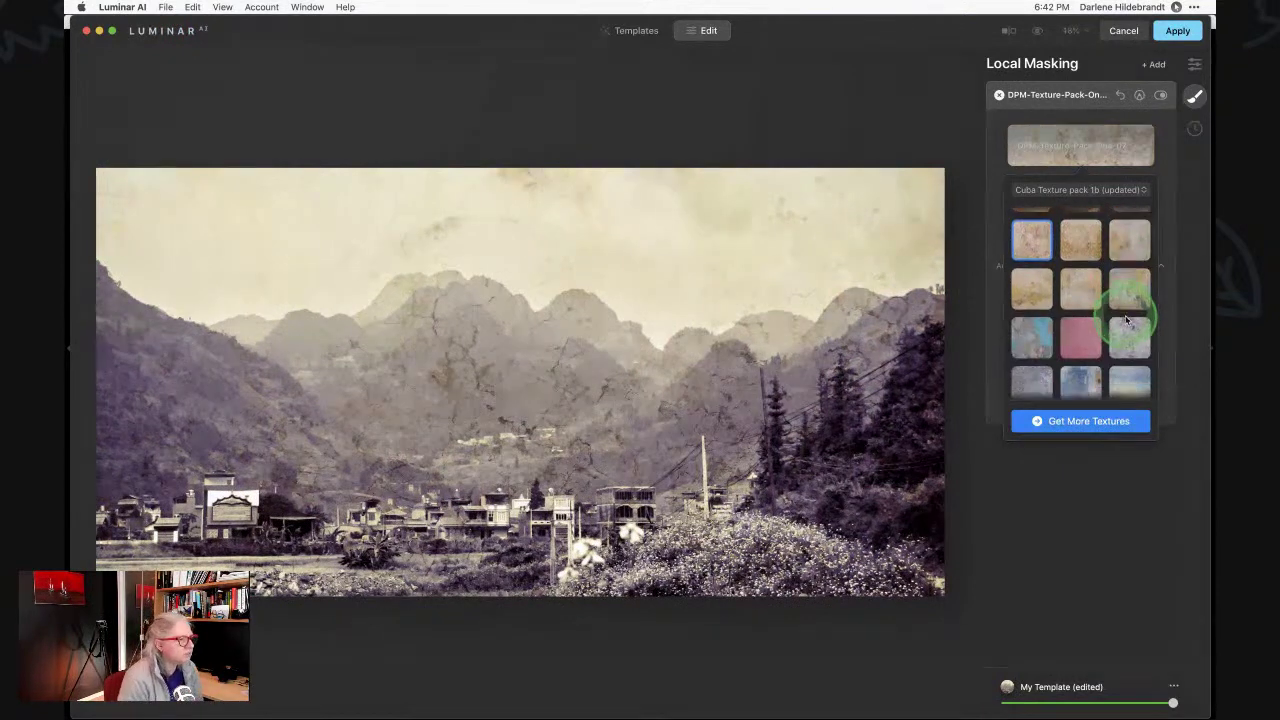
{"action": "scroll", "coordinate": [1127, 320], "scroll_direction": "down", "scroll_amount": 1}
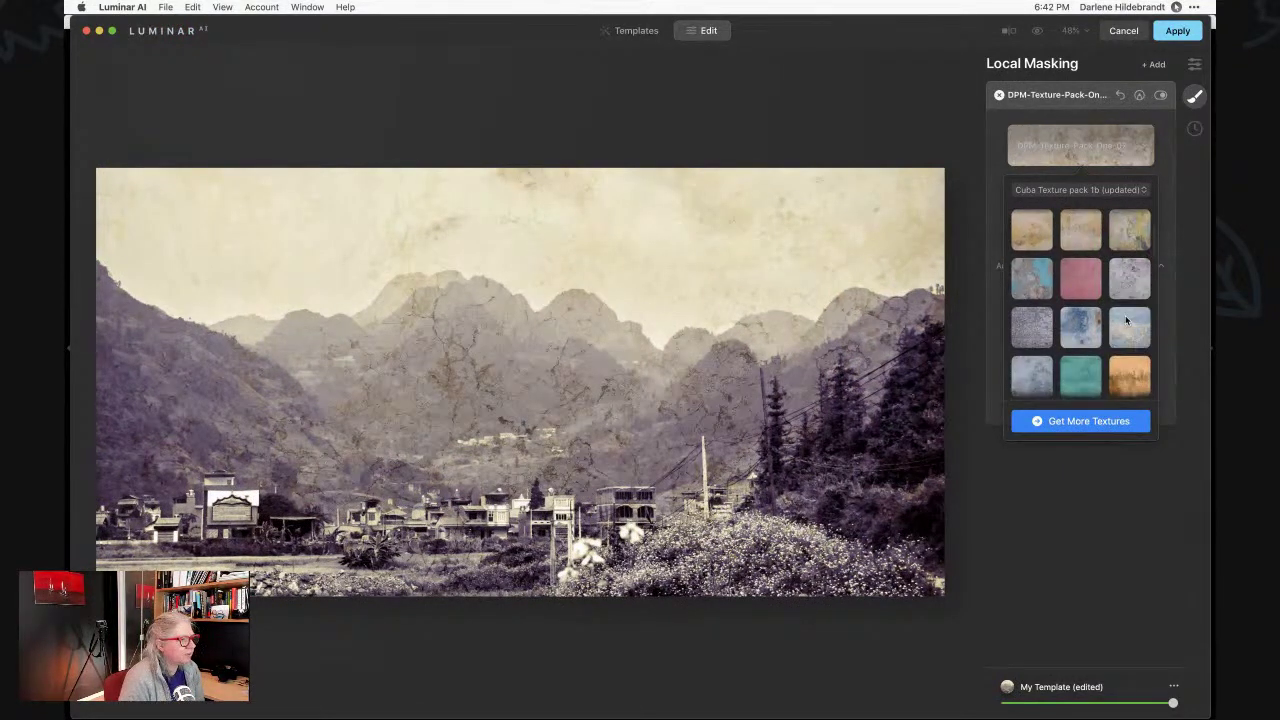
{"action": "left_click", "coordinate": [1084, 278]}
{"action": "left_click", "coordinate": [1000, 166]}
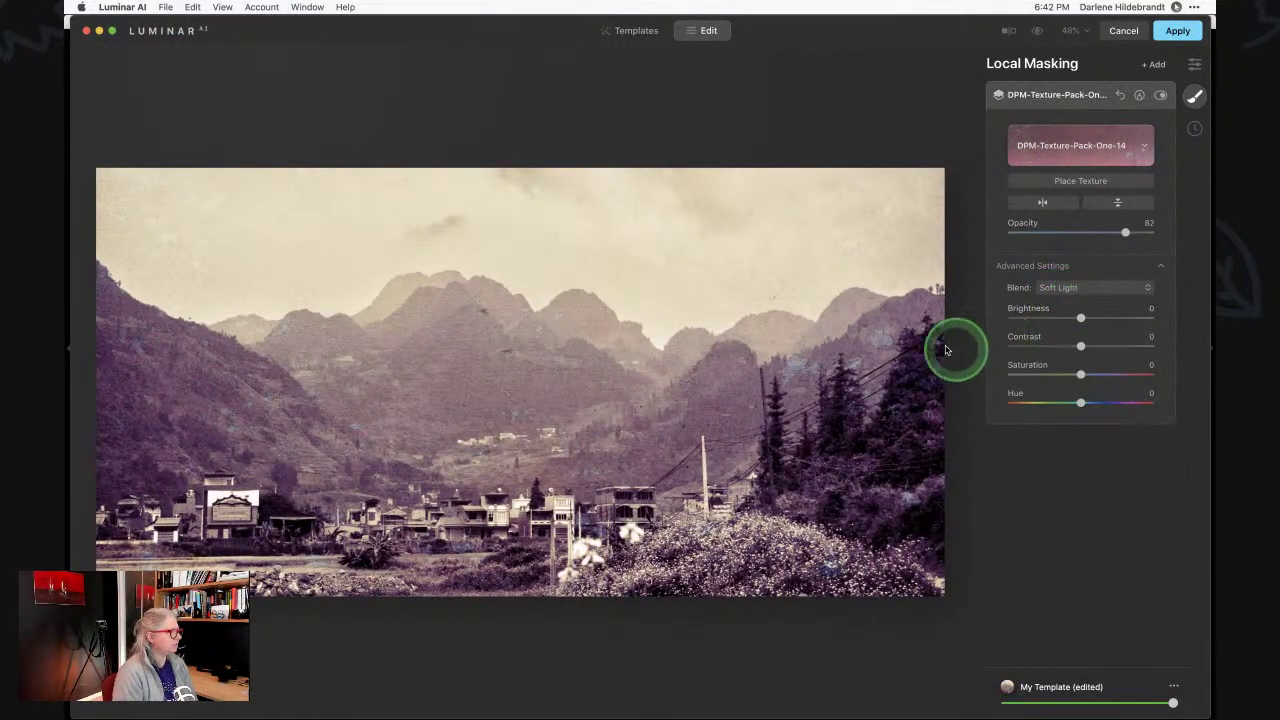
Try flipping the pink texture in both directions, and set its opacity to 100 and saturation to -100.
{"action": "left_click", "coordinate": [1045, 202]}
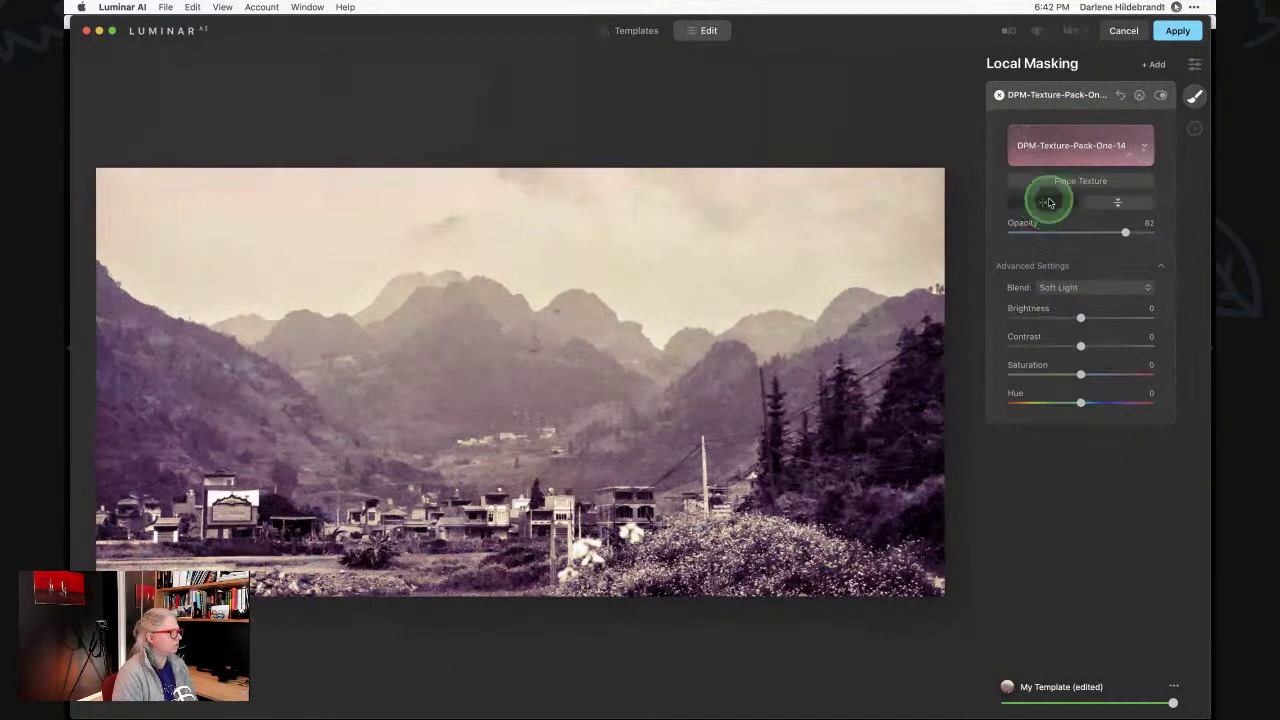
{"action": "left_click", "coordinate": [1101, 205]}
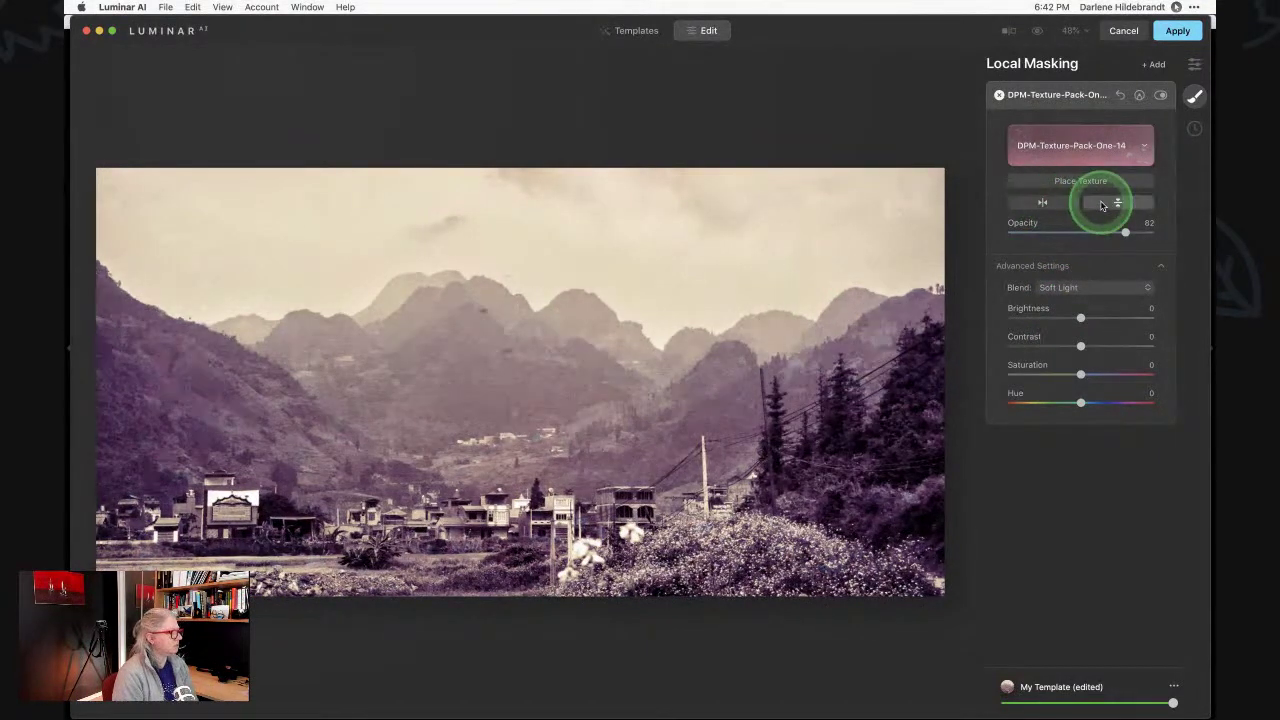
{"action": "left_click_drag", "start_coordinate": [1125, 232], "coordinate": [1158, 233]}
{"action": "left_click_drag", "start_coordinate": [1080, 373], "coordinate": [989, 366]}
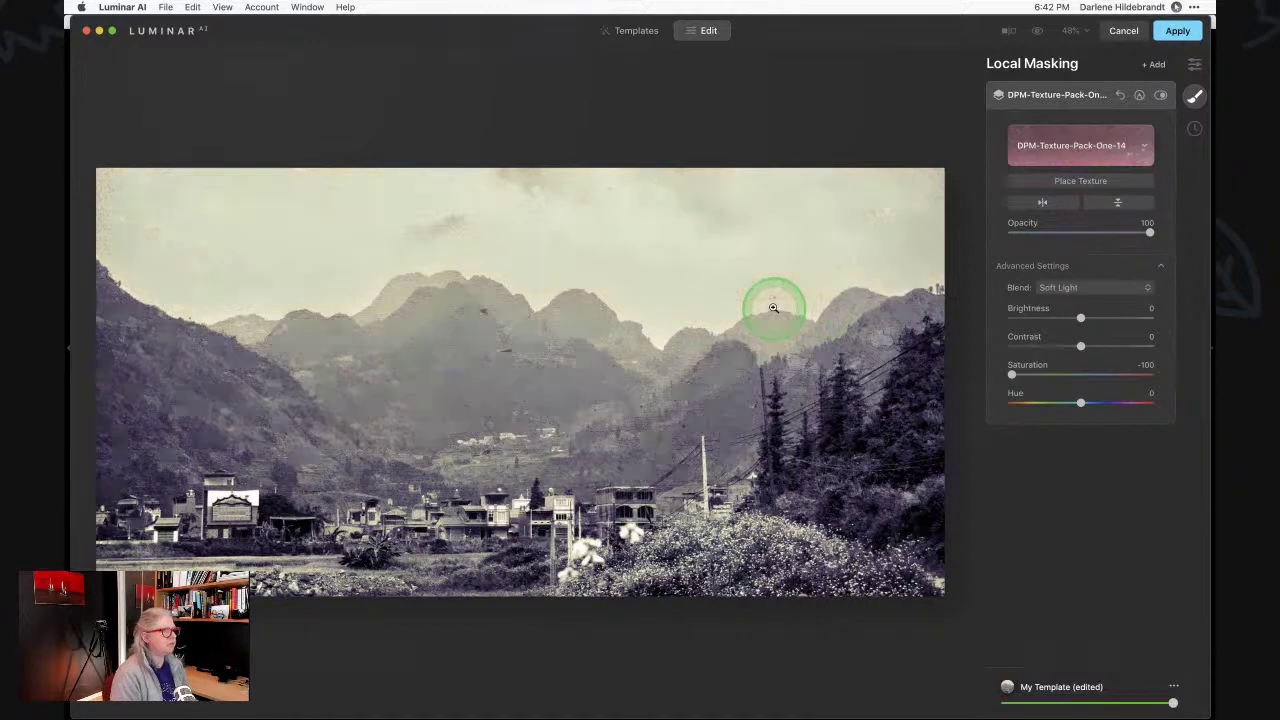
Inspect the texture at 100% zoom, and set its brightness to -26, contrast to 57 and opacity to 73.
{"action": "key", "text": "z"}
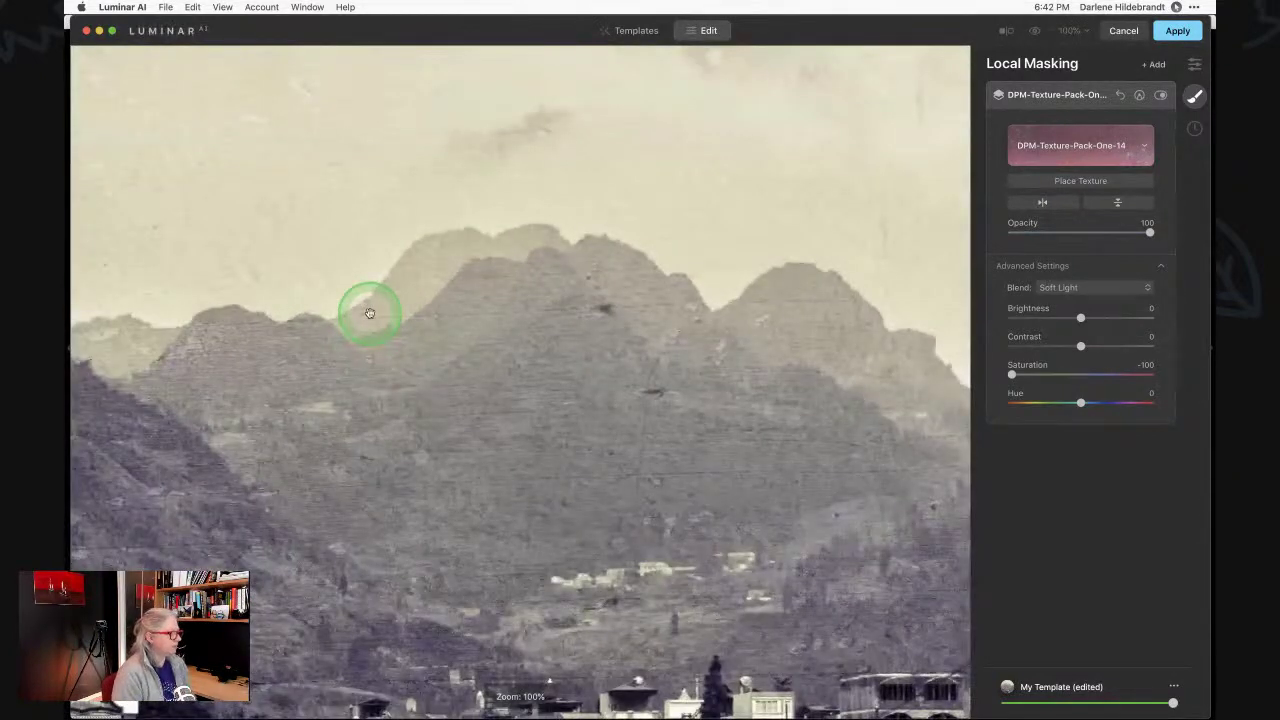
{"action": "scroll", "coordinate": [369, 313], "scroll_direction": "up", "scroll_amount": 5}
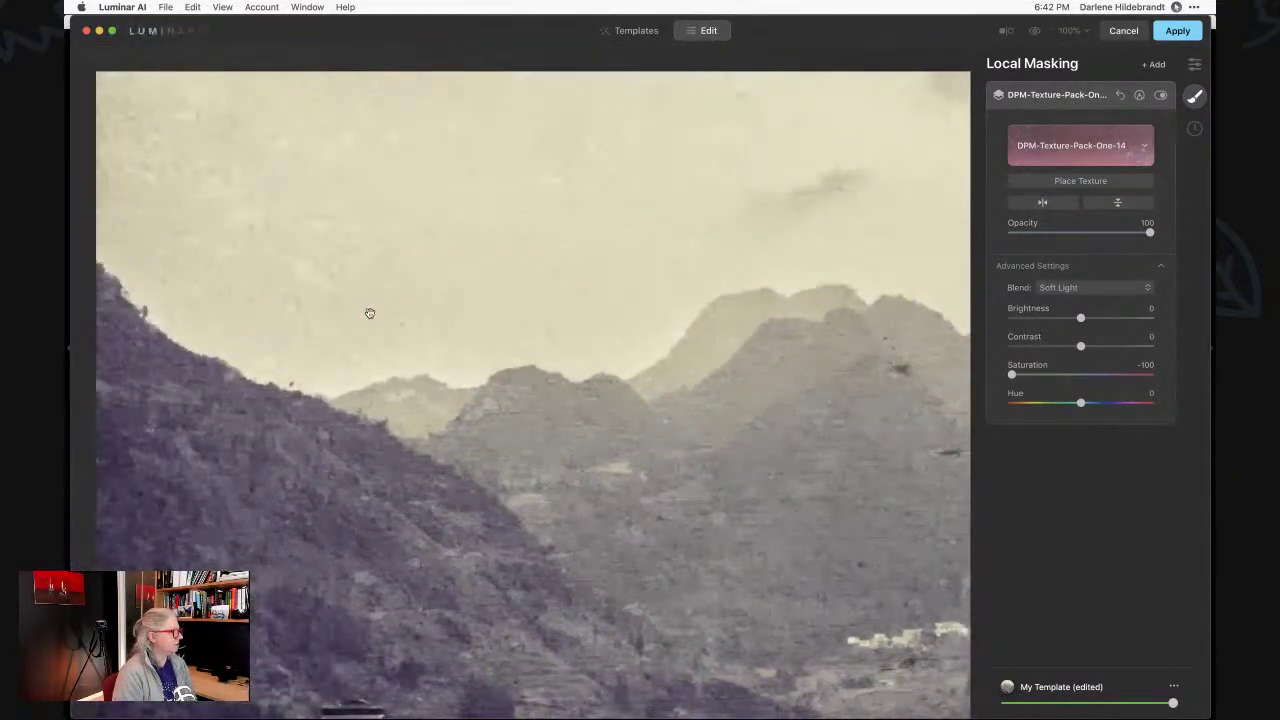
{"action": "scroll", "coordinate": [369, 313], "scroll_direction": "down", "scroll_amount": 10}
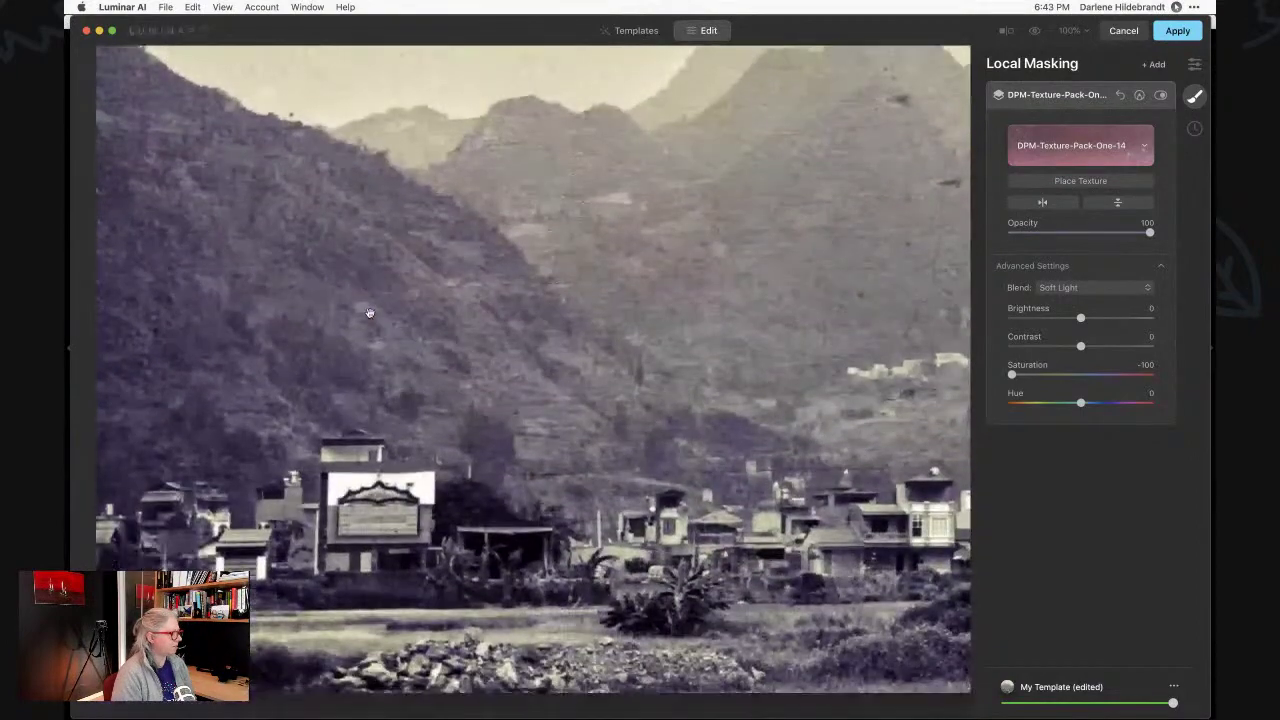
{"action": "scroll", "coordinate": [369, 313], "scroll_direction": "right", "scroll_amount": 5}
{"action": "key", "text": "z"}
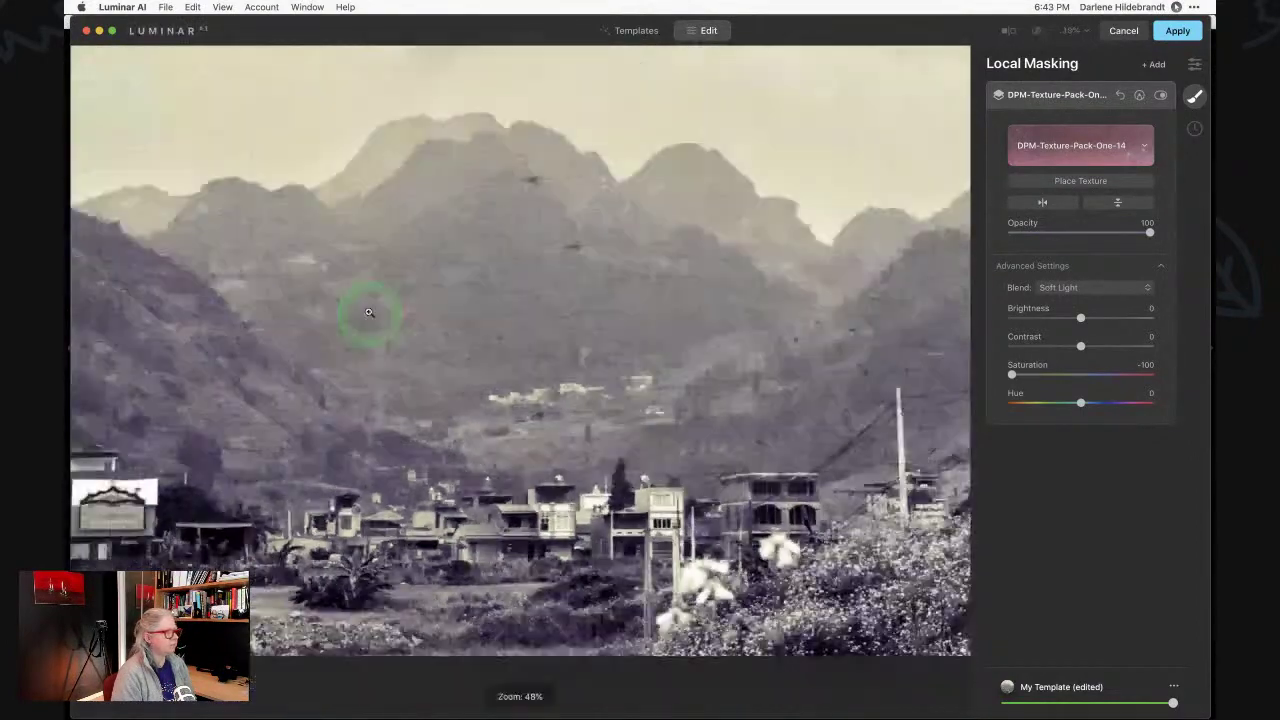
{"action": "left_click_drag", "start_coordinate": [1080, 345], "coordinate": [1062, 317]}
{"action": "mouse_move", "coordinate": [1128, 345]}
{"action": "left_mouse_down"}
{"action": "mouse_move", "coordinate": [1089, 343]}
{"action": "mouse_move", "coordinate": [1122, 345]}
{"action": "left_mouse_up"}
{"action": "left_click_drag", "start_coordinate": [1145, 231], "coordinate": [1112, 232]}
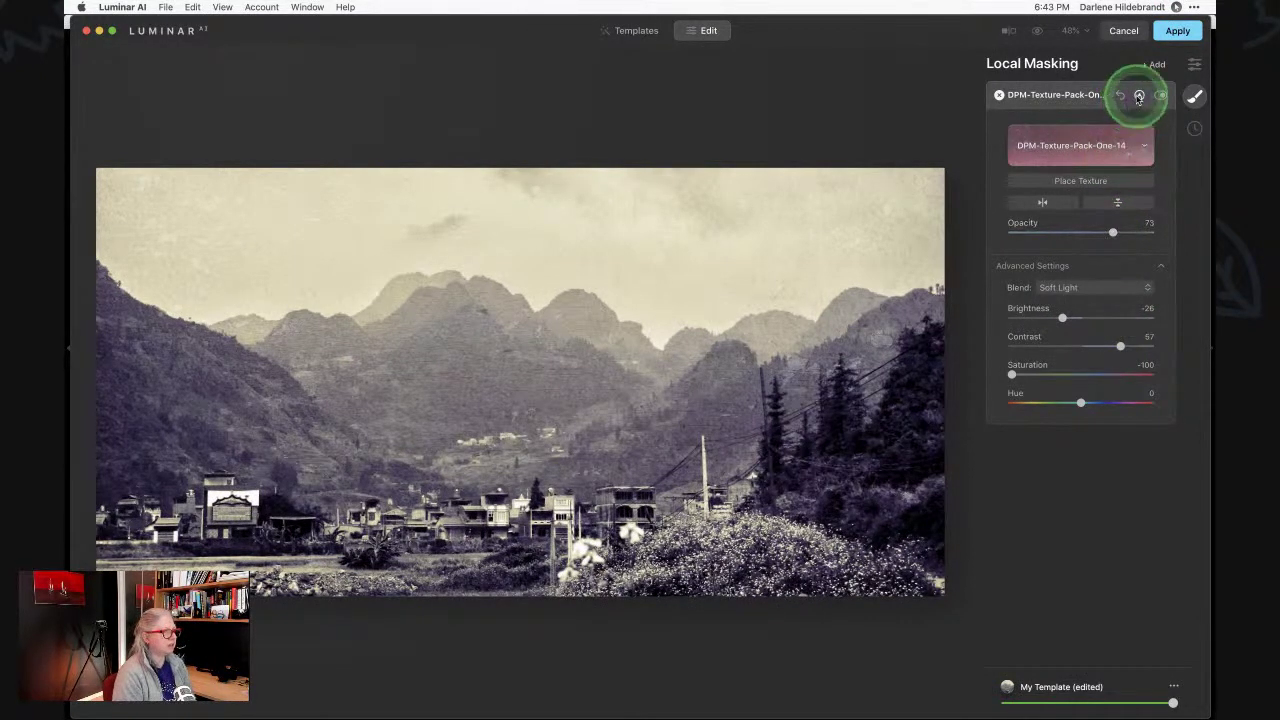
Erase part of the texture over the mountains with a paint-mask eraser, using radius 184 and reducing its opacity from 73 to 49.
{"action": "left_click", "coordinate": [1138, 96]}
{"action": "left_click", "coordinate": [1112, 160]}
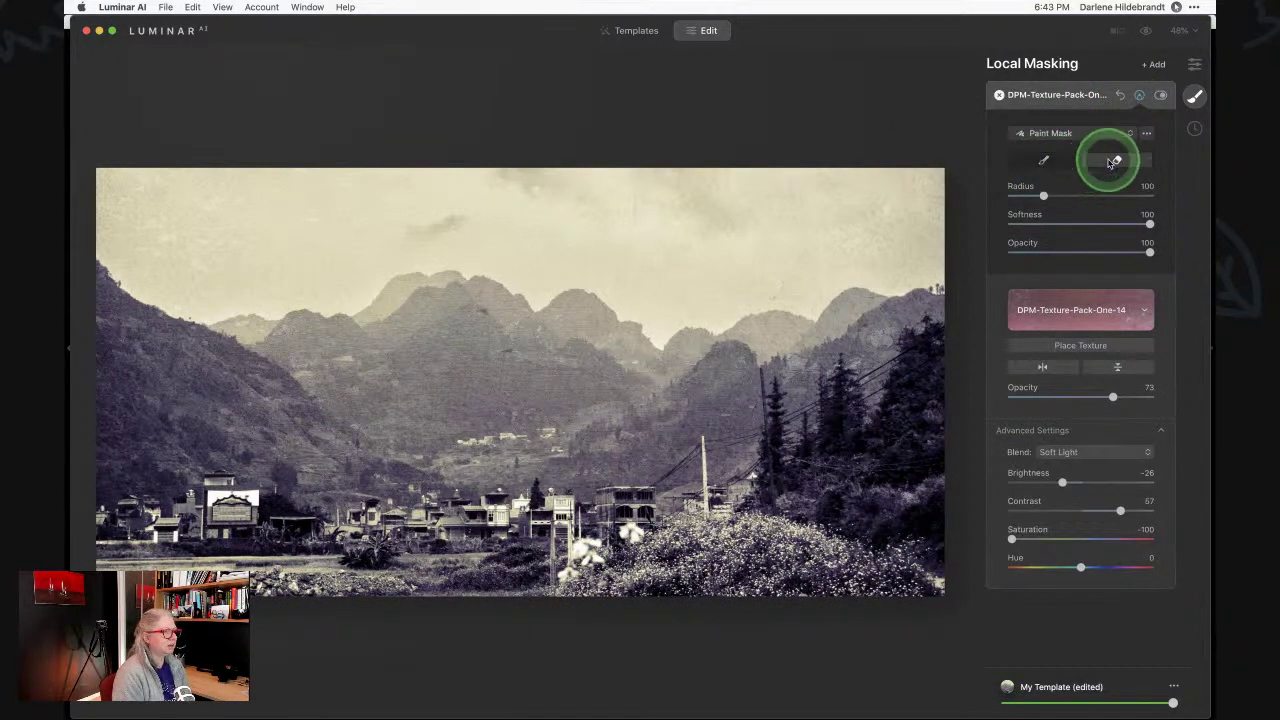
{"action": "left_click_drag", "start_coordinate": [1147, 250], "coordinate": [1113, 250]}
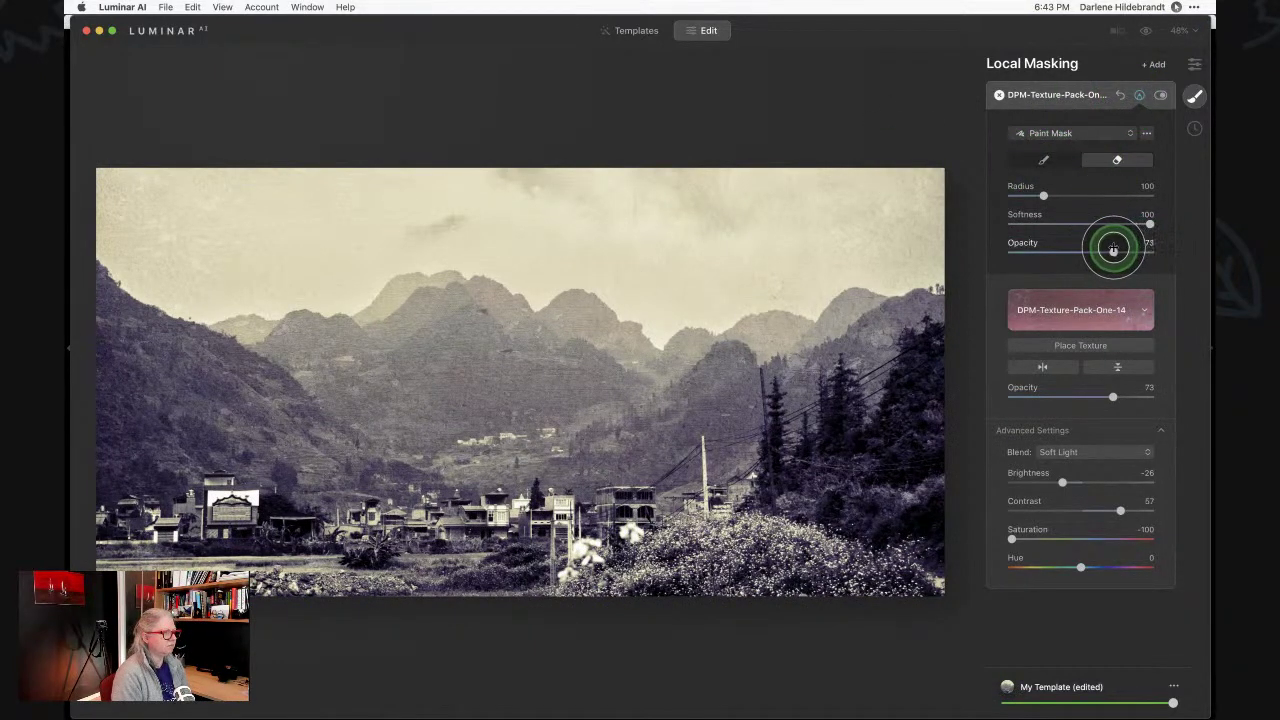
{"action": "key", "text": "bracketright"}
{"action": "key", "text": "bracketright"}
{"action": "key", "text": "bracketright"}
{"action": "key", "text": "bracketright"}
{"action": "key", "text": "bracketright"}
{"action": "key", "text": "bracketright"}
{"action": "key", "text": "bracketright"}
{"action": "key", "text": "bracketright"}
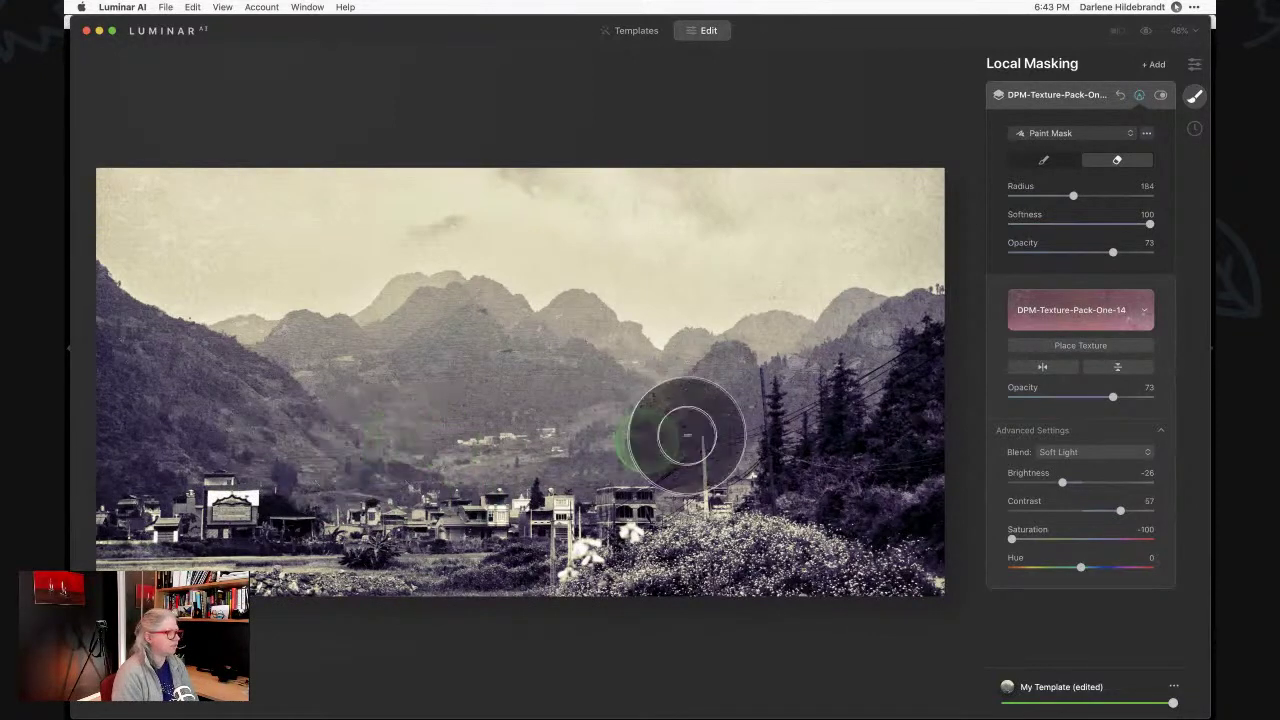
{"action": "left_click_drag", "start_coordinate": [1113, 251], "coordinate": [1079, 251]}
{"action": "mouse_move", "coordinate": [500, 443]}
{"action": "left_mouse_down"}
{"action": "mouse_move", "coordinate": [549, 443]}
{"action": "mouse_move", "coordinate": [458, 362]}
{"action": "mouse_move", "coordinate": [610, 428]}
{"action": "mouse_move", "coordinate": [842, 362]}
{"action": "mouse_move", "coordinate": [443, 400]}
{"action": "mouse_move", "coordinate": [240, 402]}
{"action": "left_mouse_up"}
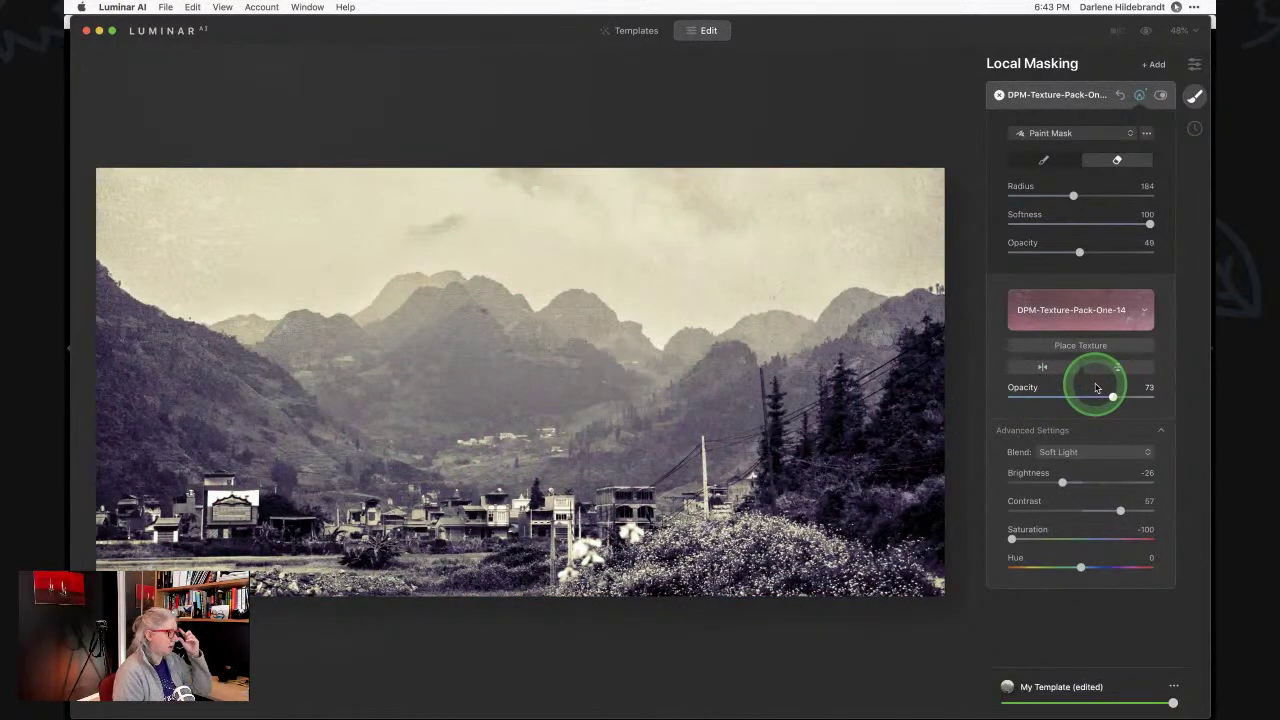
{"action": "left_click", "coordinate": [1141, 95]}
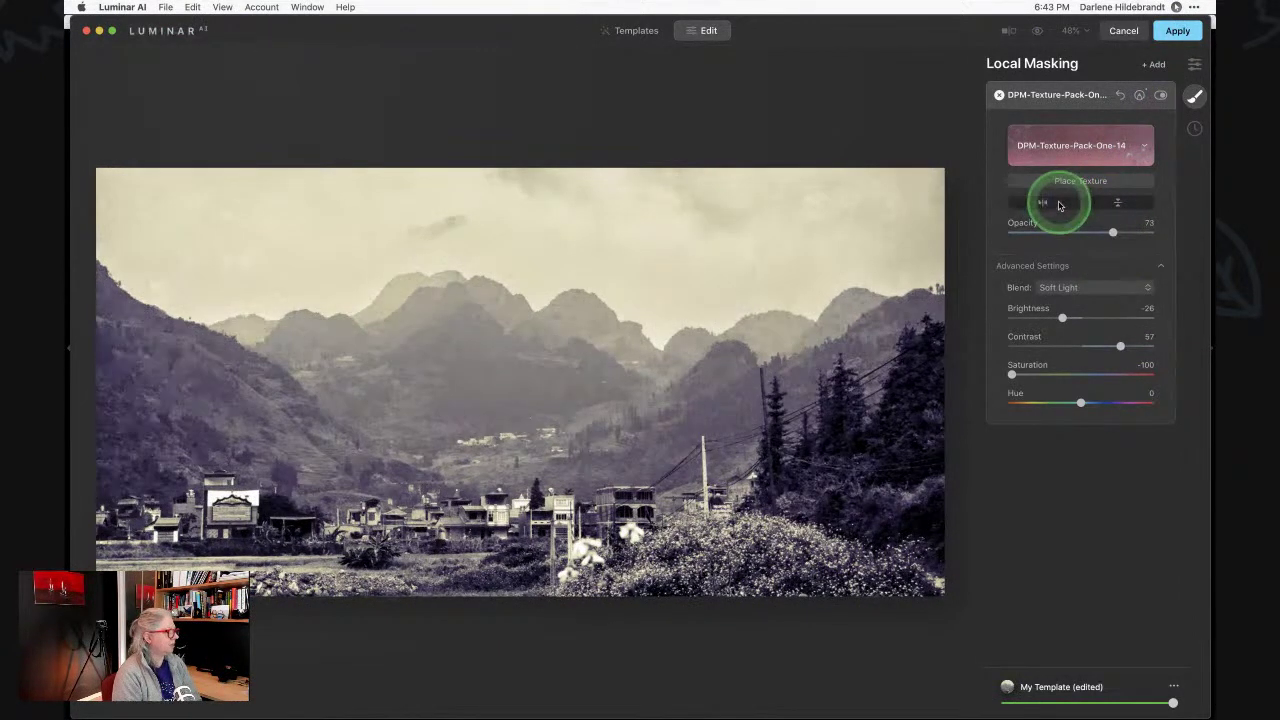
Review the available texture collections while keeping Cuba Texture pack 1b, and apply the Luminar AI edit to return to Lightroom Classic.
{"action": "left_click", "coordinate": [1060, 150]}
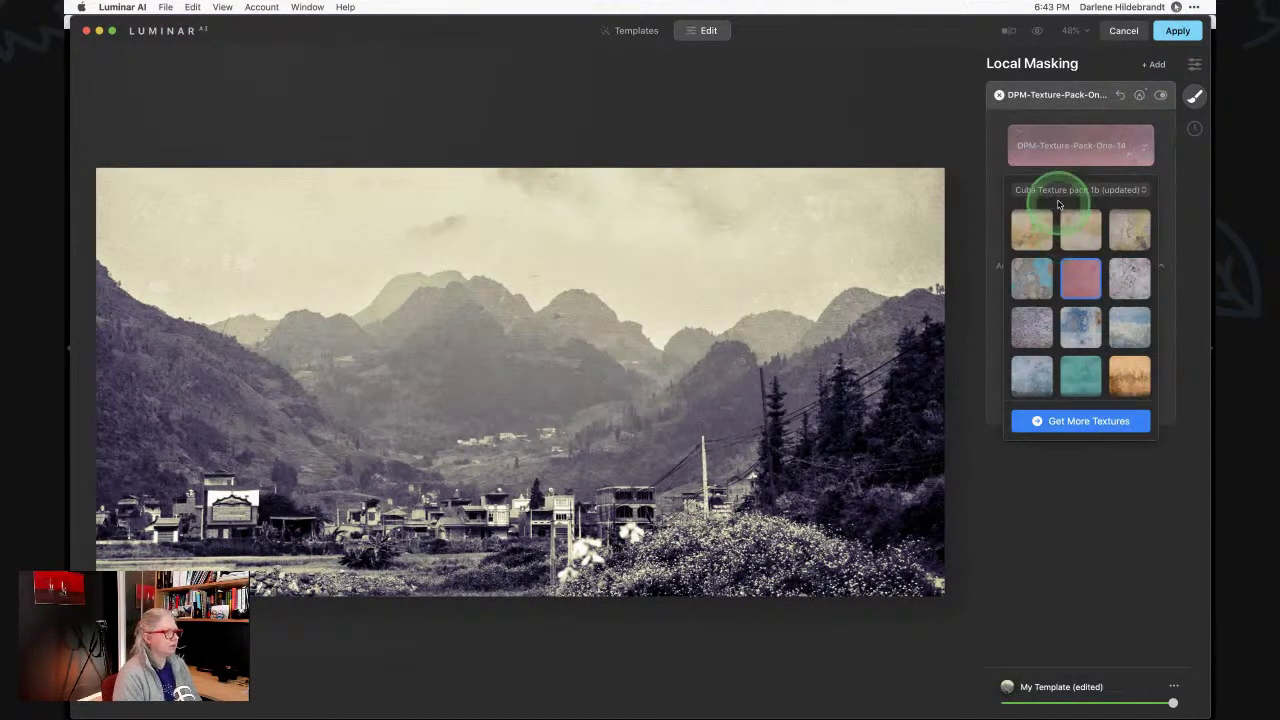
{"action": "left_click", "coordinate": [1061, 191]}
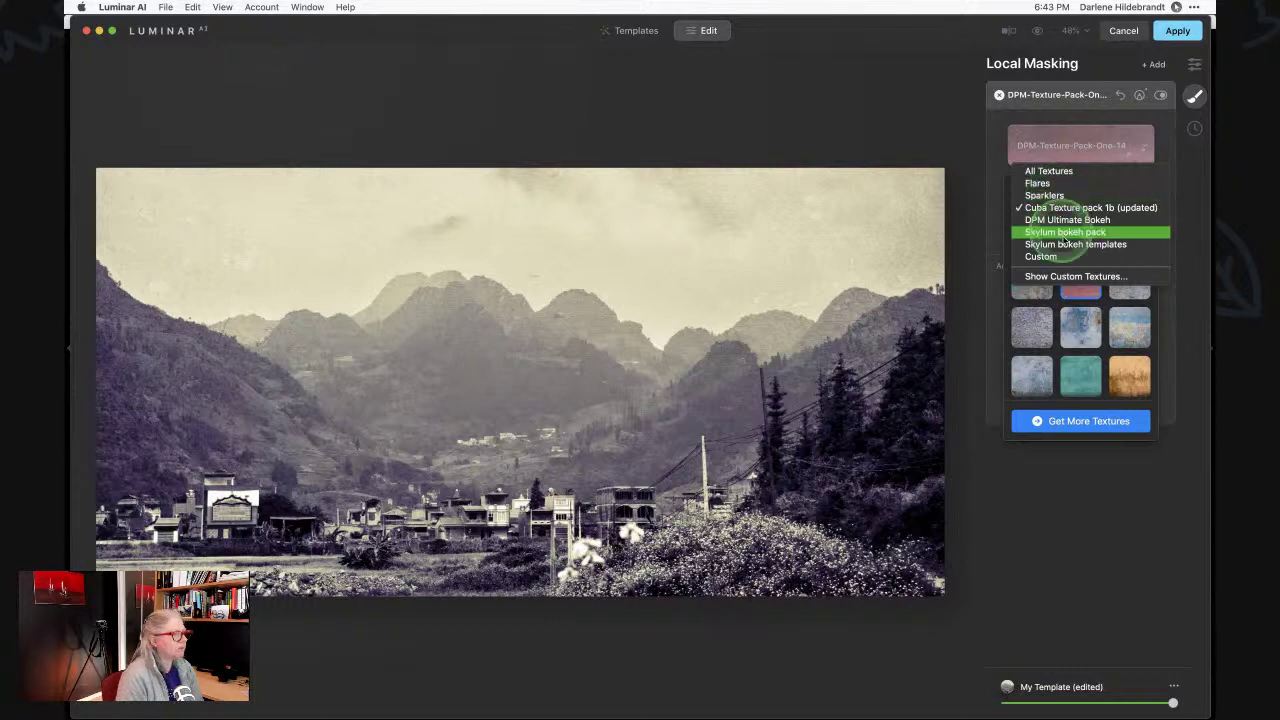
{"action": "left_click", "coordinate": [1051, 174]}
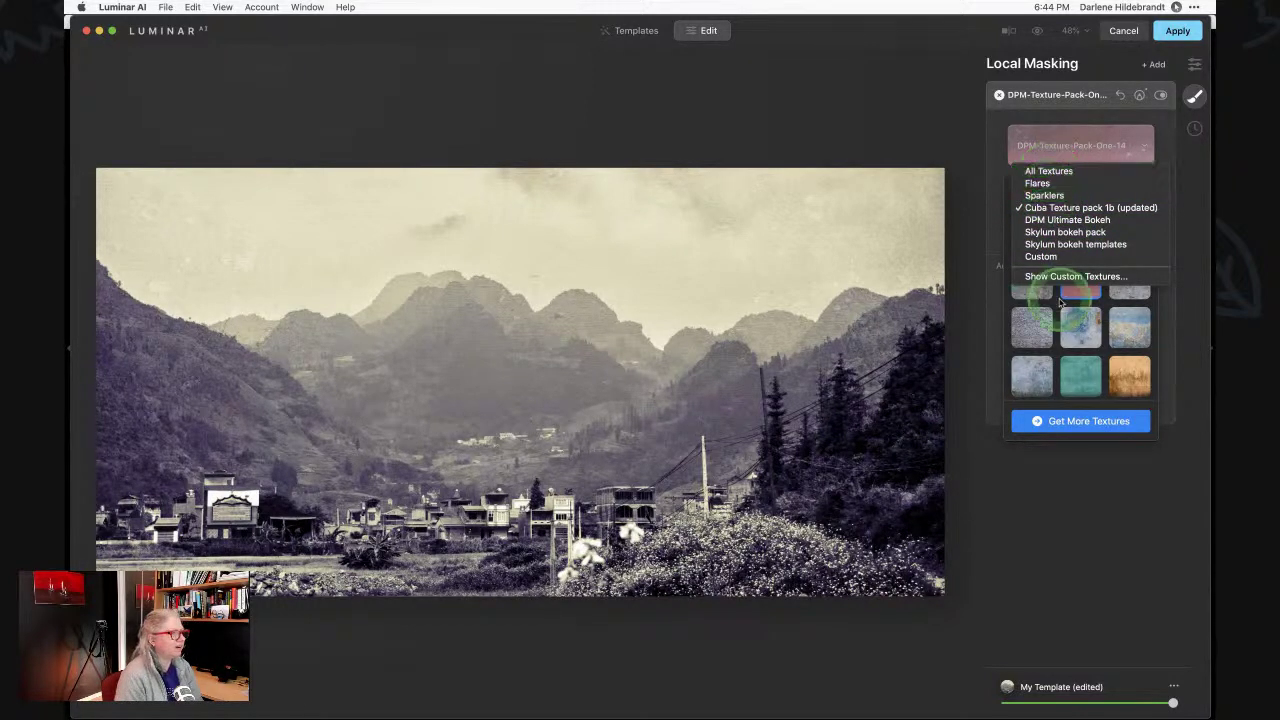
{"action": "left_click", "coordinate": [1047, 208]}
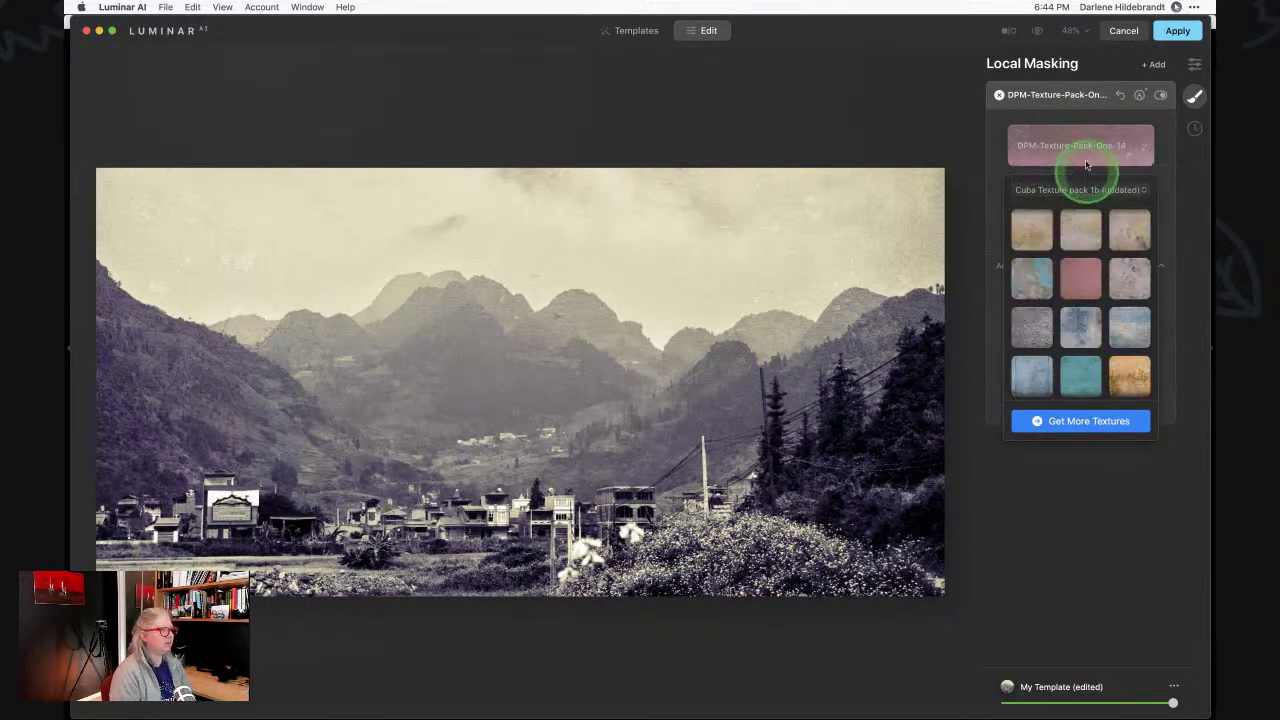
{"action": "left_click", "coordinate": [1110, 105]}
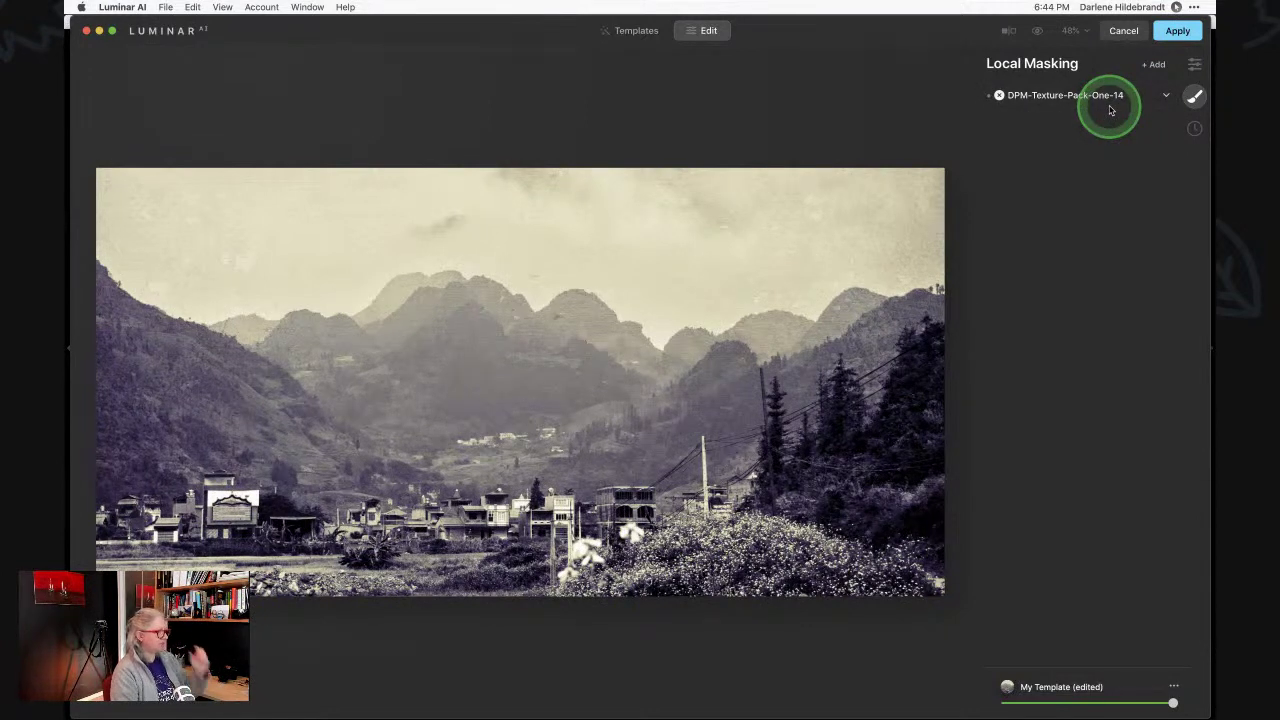
{"action": "left_click", "coordinate": [1177, 31]}
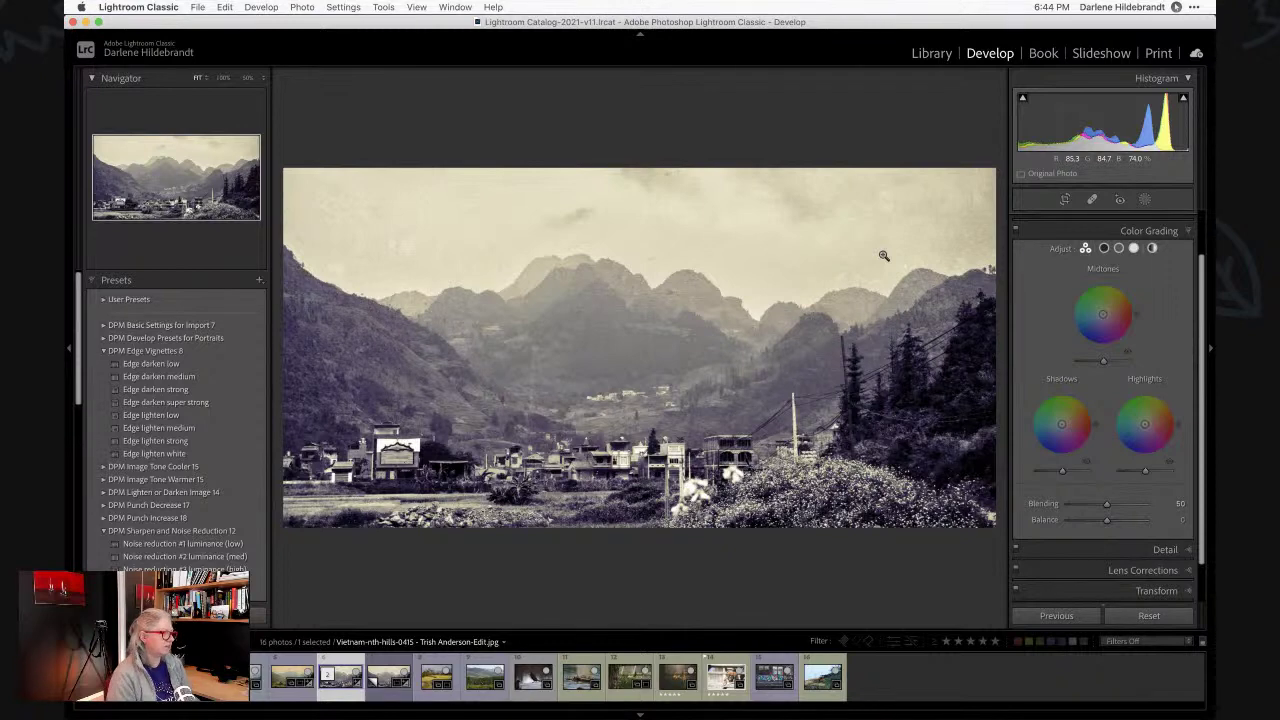
View the textured landscape enlarged in the Lightroom Classic Library and return to the thumbnail grid.
{"action": "key", "text": "backslash"}
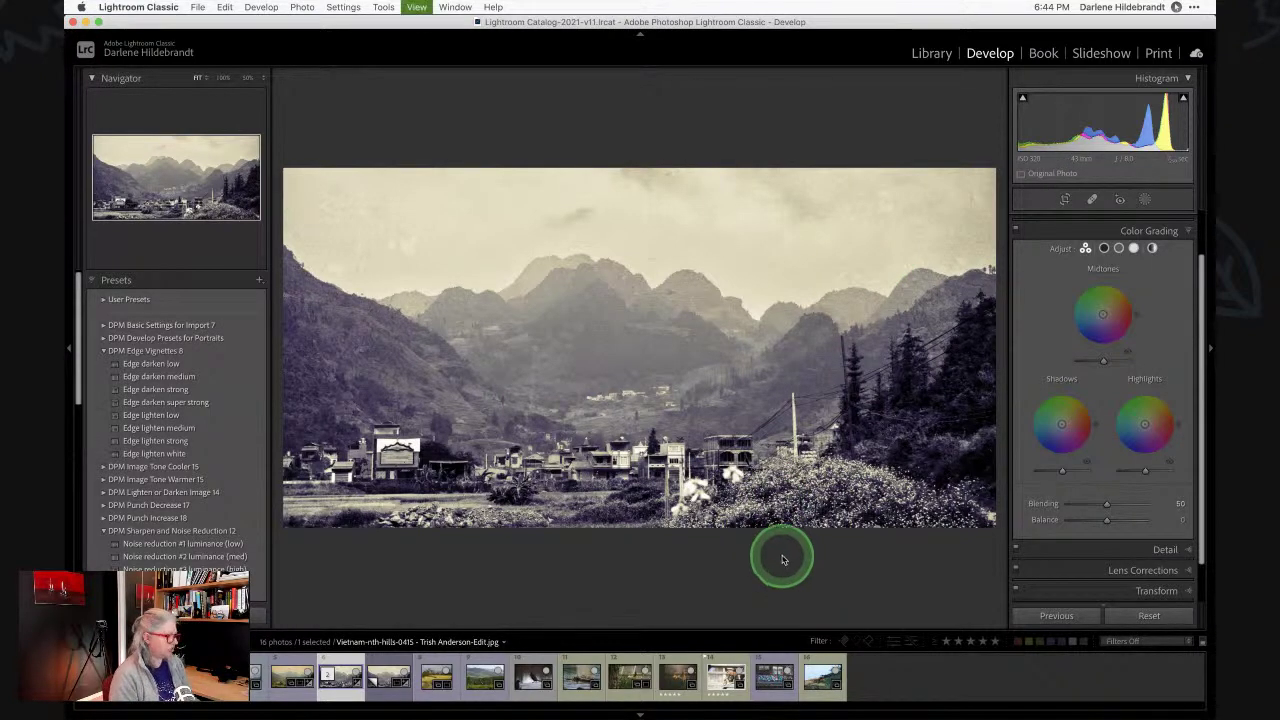
{"action": "key", "text": "g"}
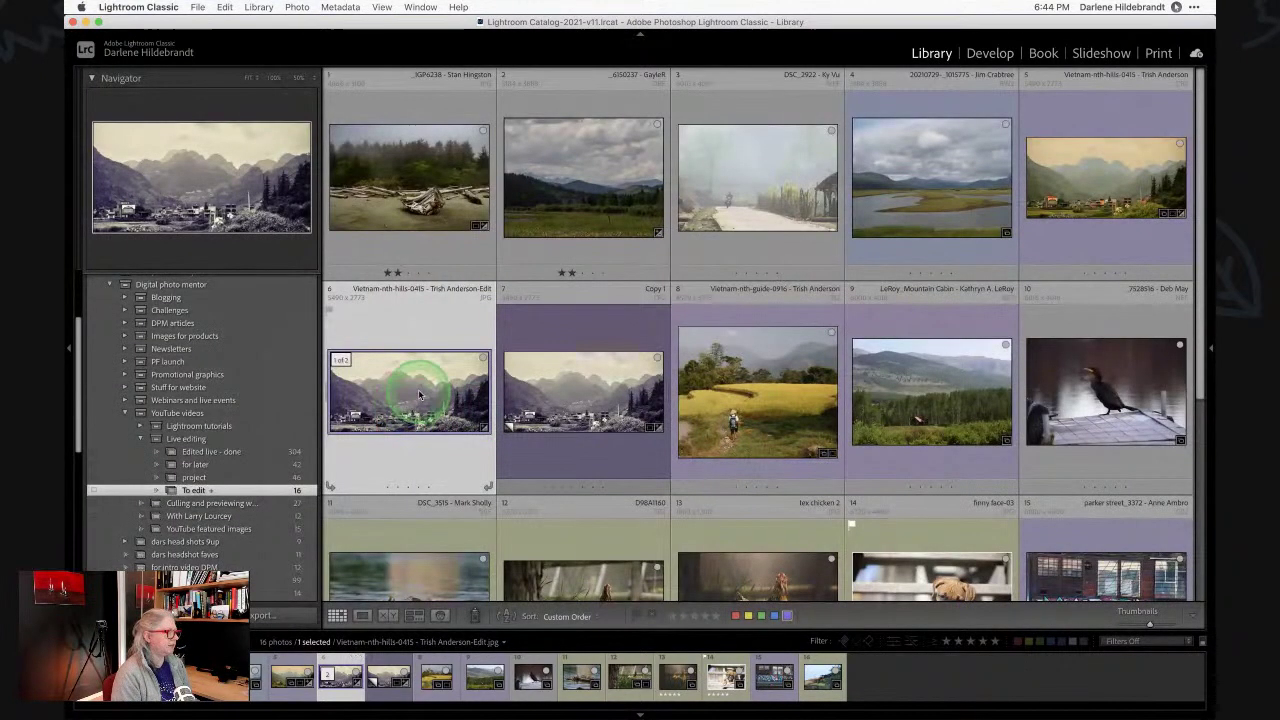
{"action": "double_click", "coordinate": [418, 389]}
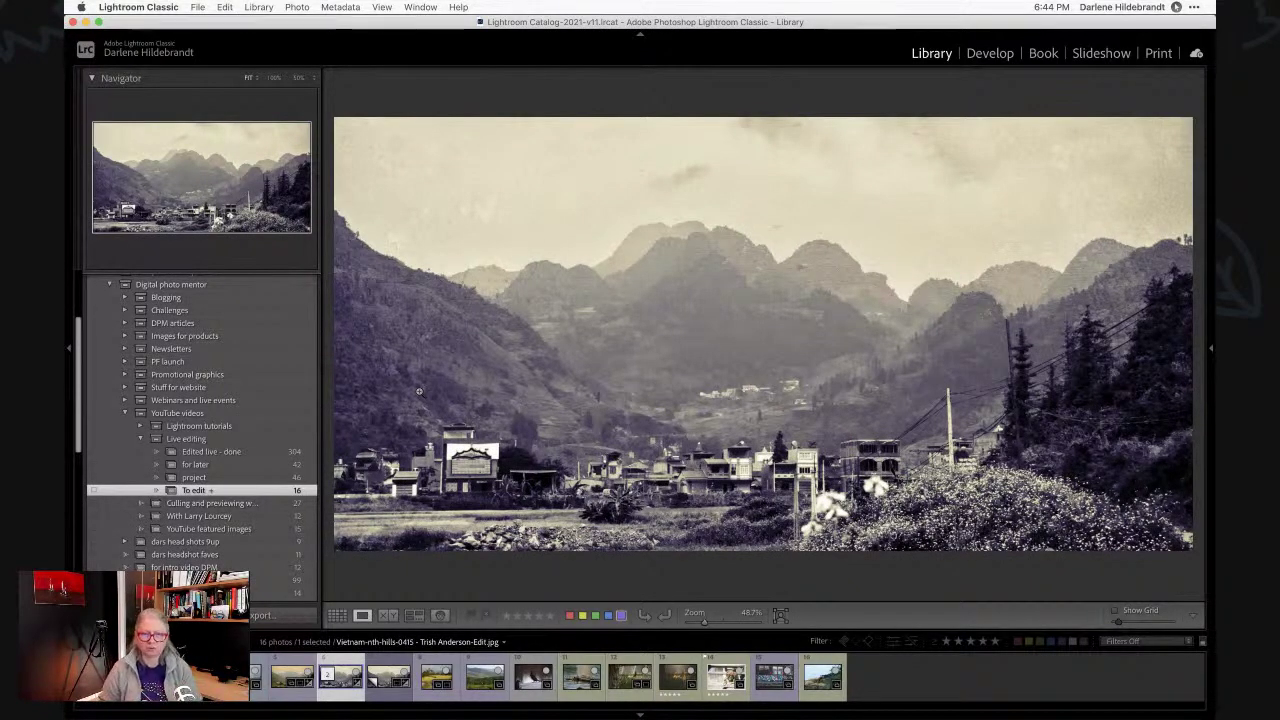
{"action": "key", "text": "g"}
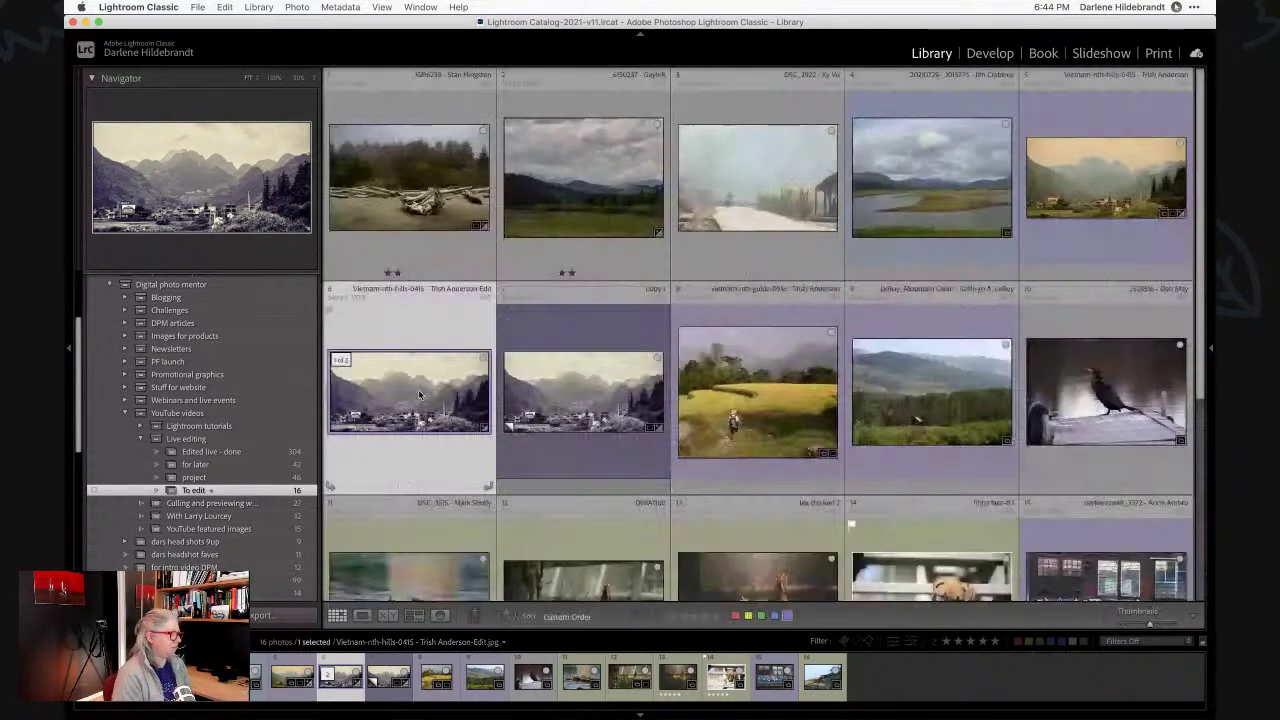
Open the landscape's virtual copy, Copy 1, as a Smart Object in Photoshop.
{"action": "left_click_drag", "start_coordinate": [470, 328], "coordinate": [574, 378]}
{"action": "scroll", "coordinate": [574, 378], "scroll_direction": "down", "scroll_amount": 2}
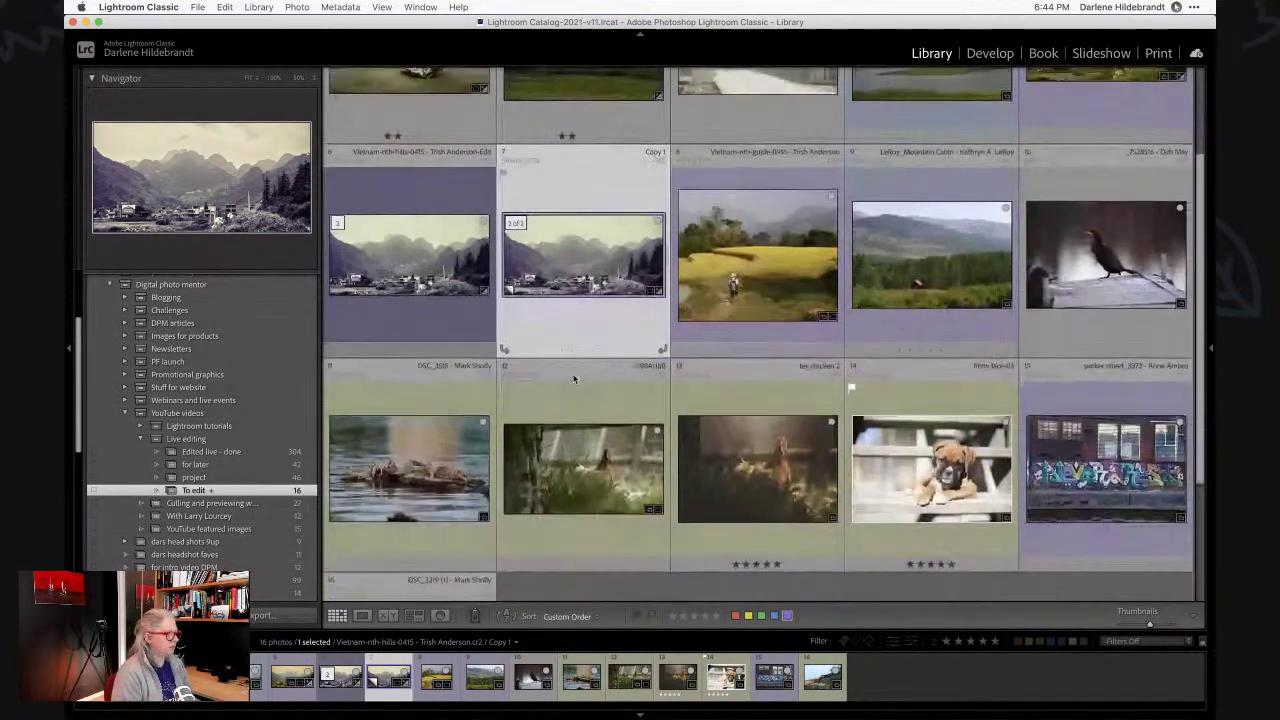
{"action": "scroll", "coordinate": [574, 378], "scroll_direction": "up", "scroll_amount": 2}
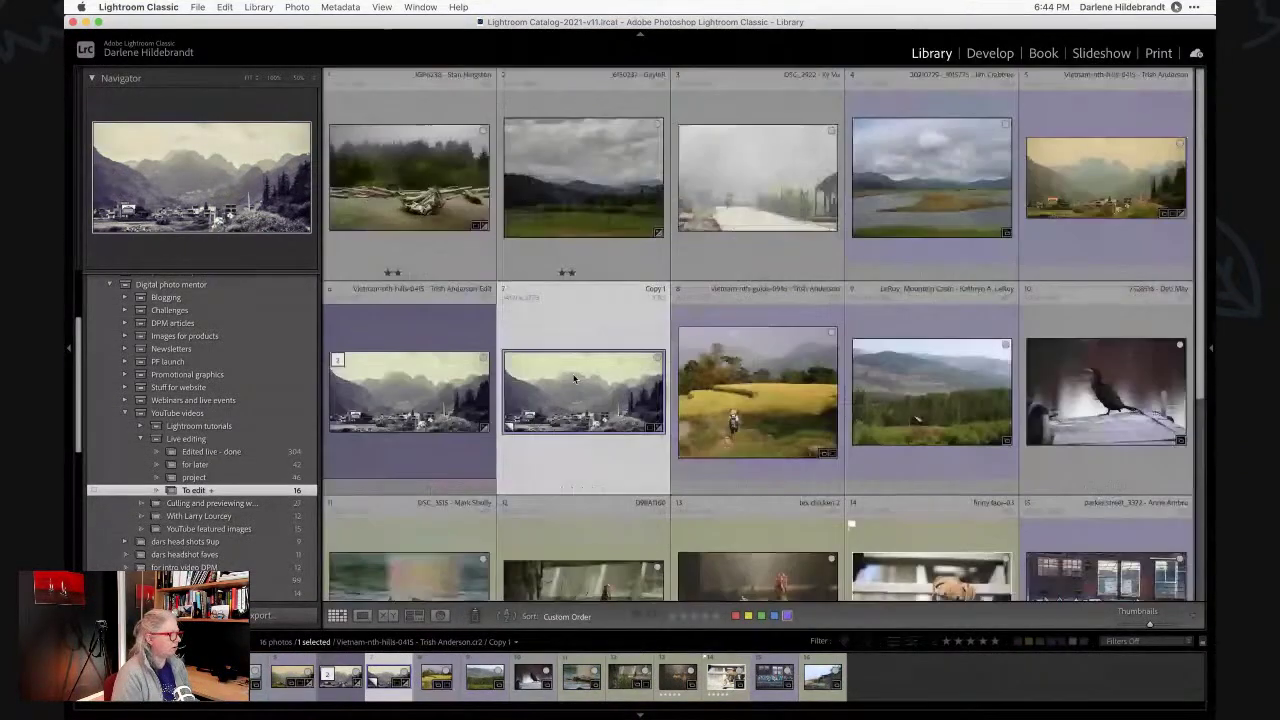
{"action": "left_click_drag", "start_coordinate": [565, 372], "coordinate": [557, 387]}
{"action": "right_click", "coordinate": [557, 387]}
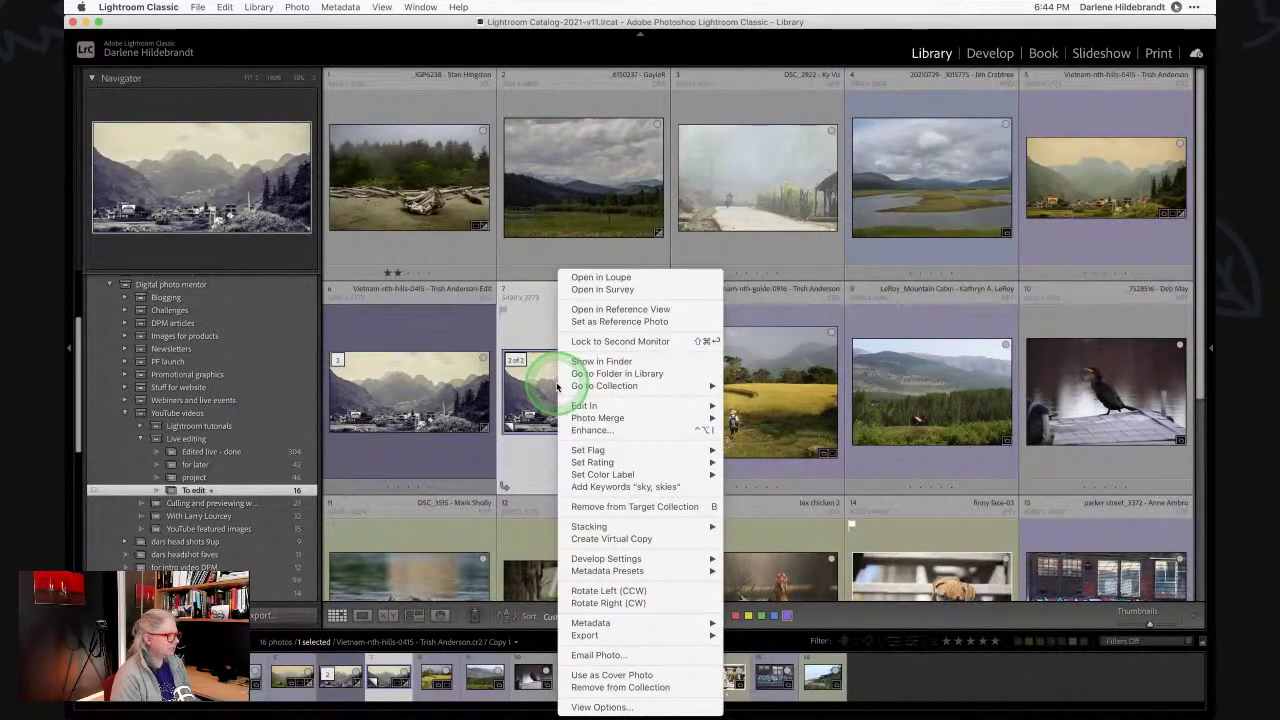
{"action": "mouse_move", "coordinate": [591, 405]}
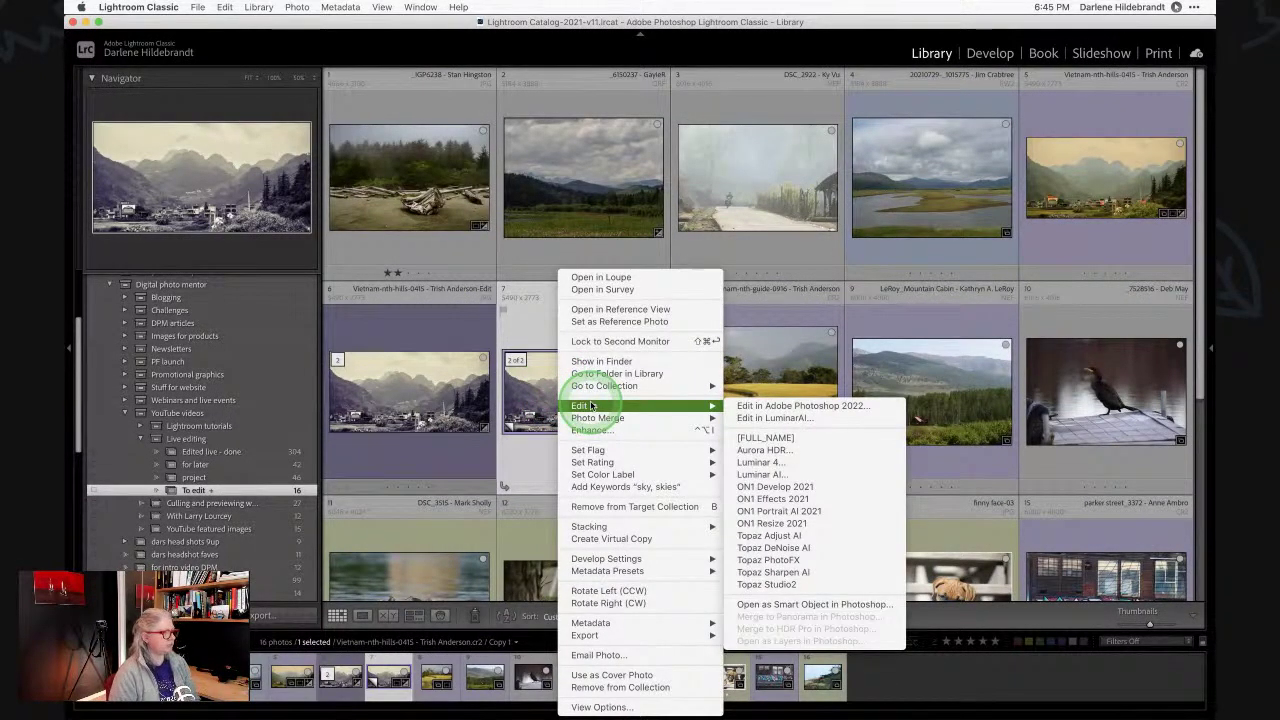
{"action": "left_click", "coordinate": [667, 432]}
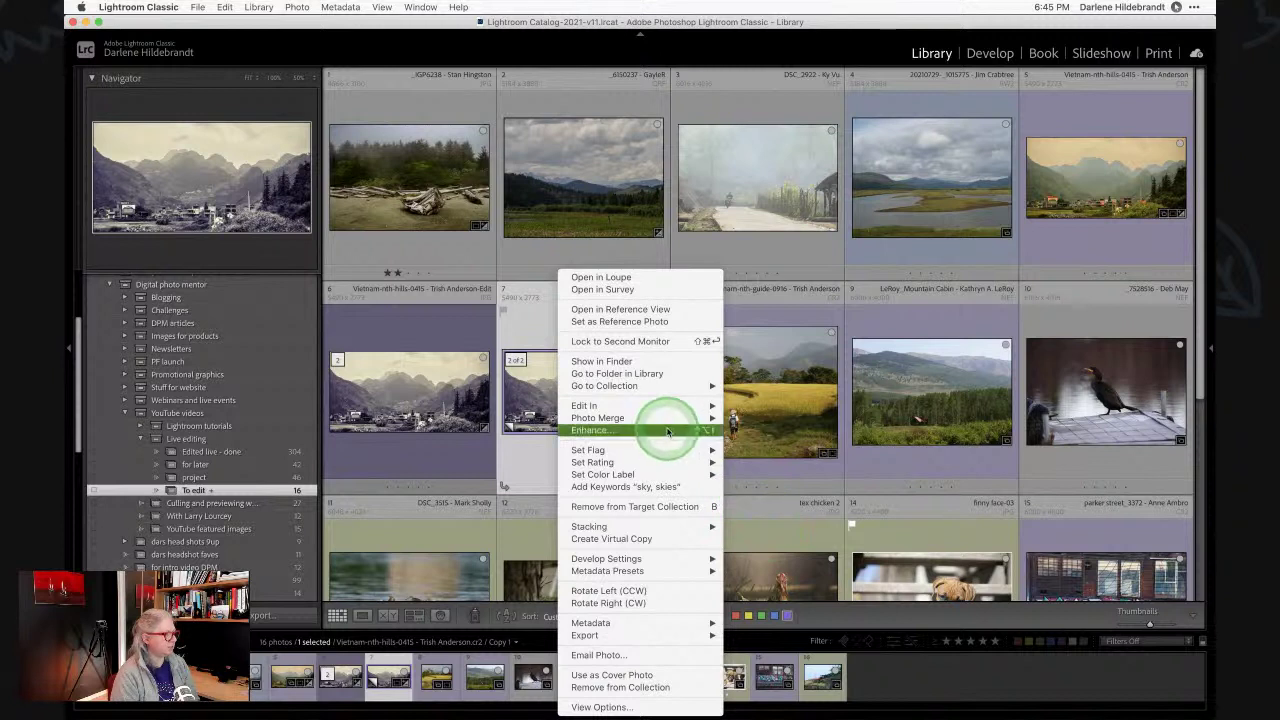
{"action": "mouse_move", "coordinate": [665, 407]}
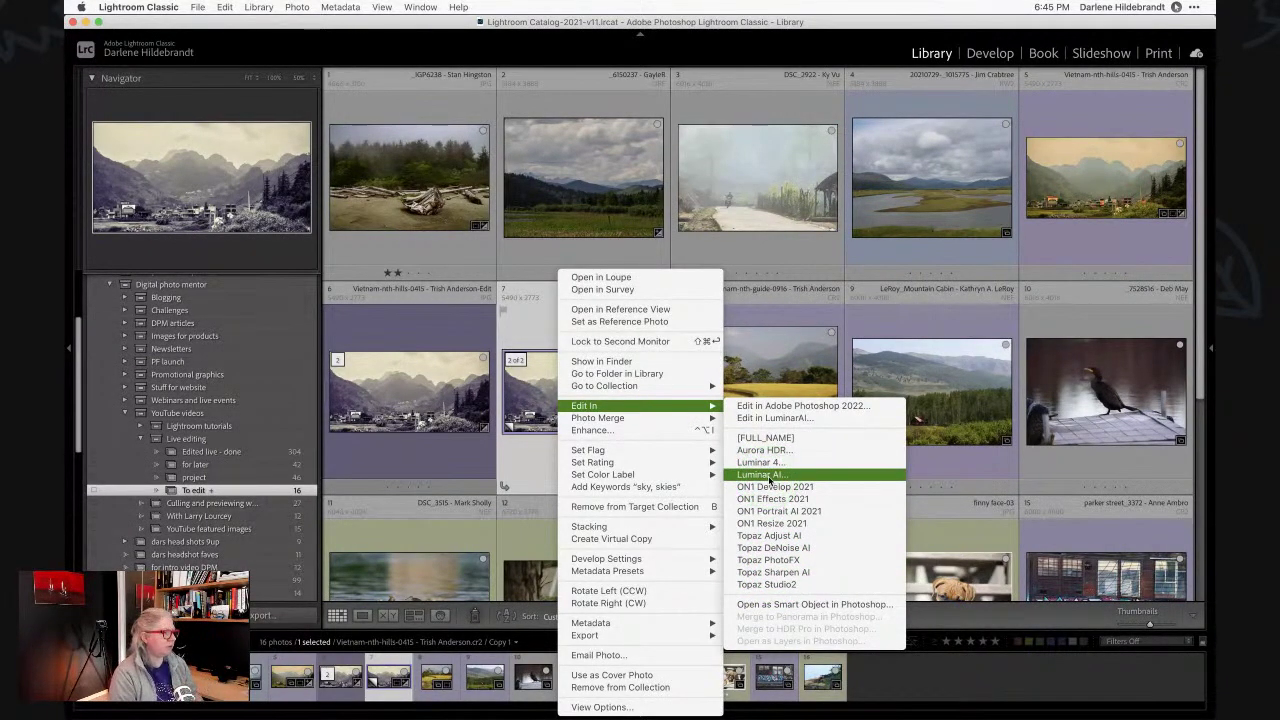
{"action": "left_click", "coordinate": [590, 405]}
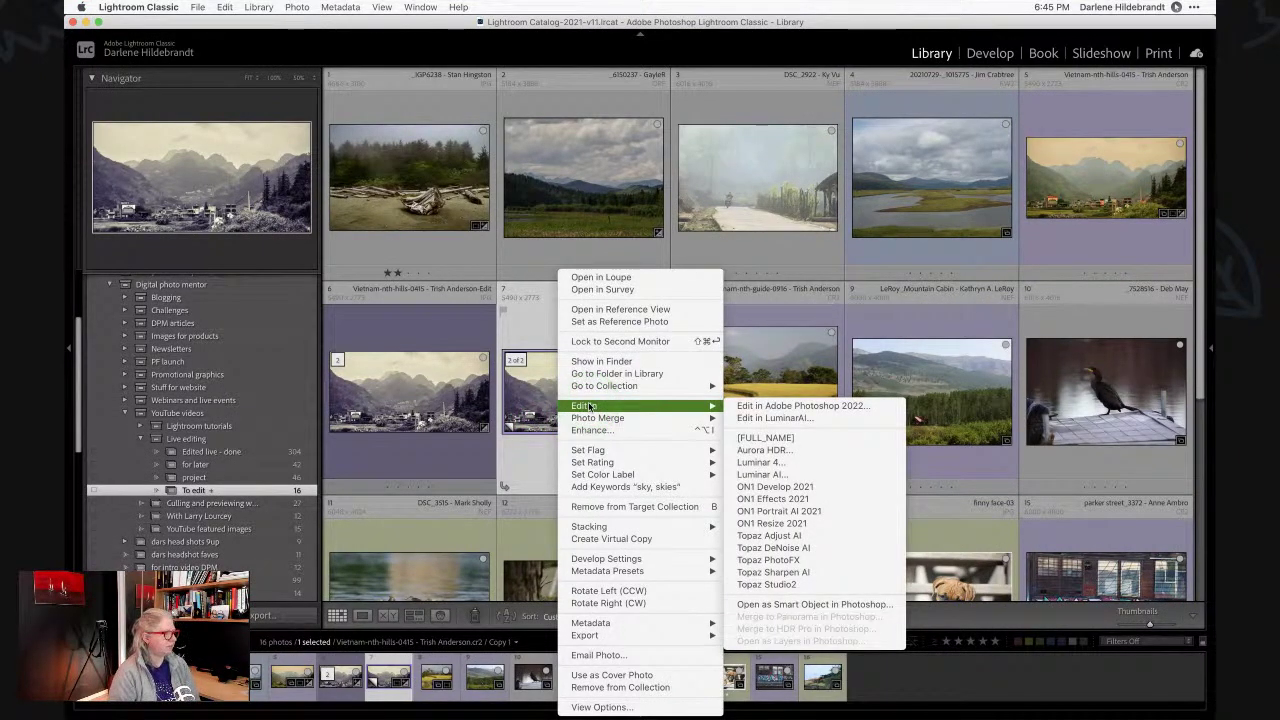
{"action": "left_click", "coordinate": [813, 604]}
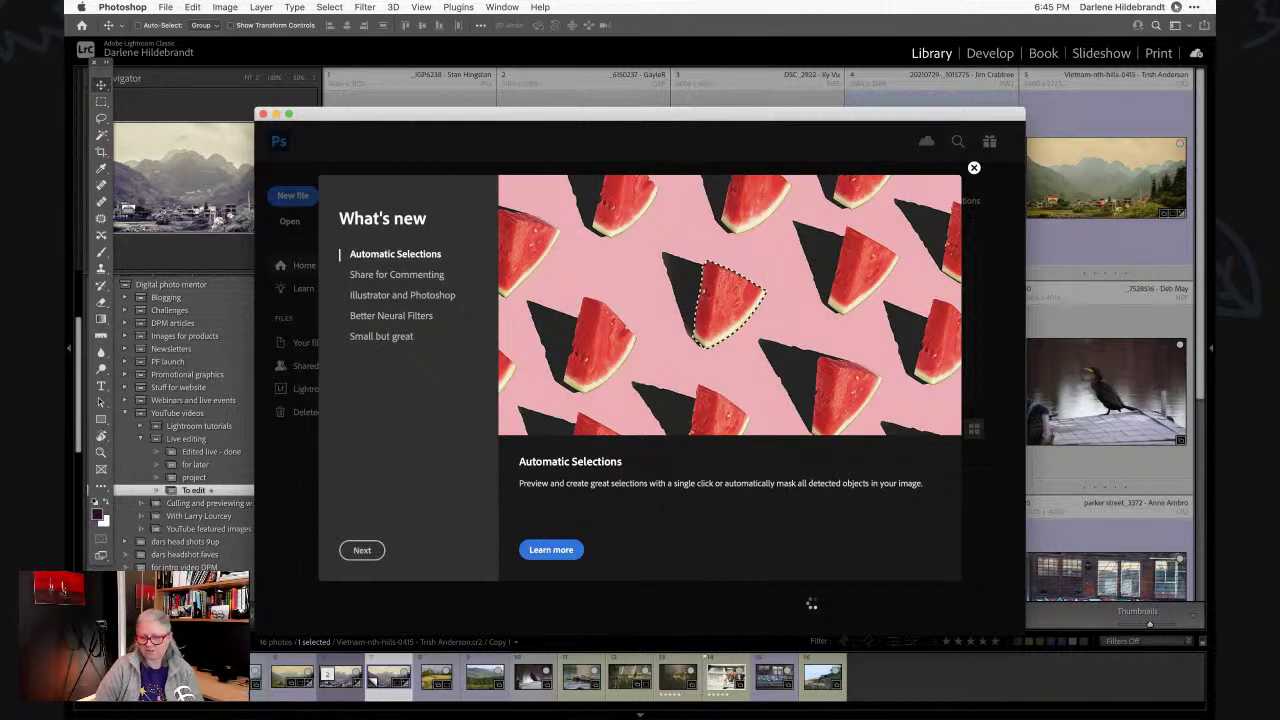
{"action": "left_click", "coordinate": [810, 601]}
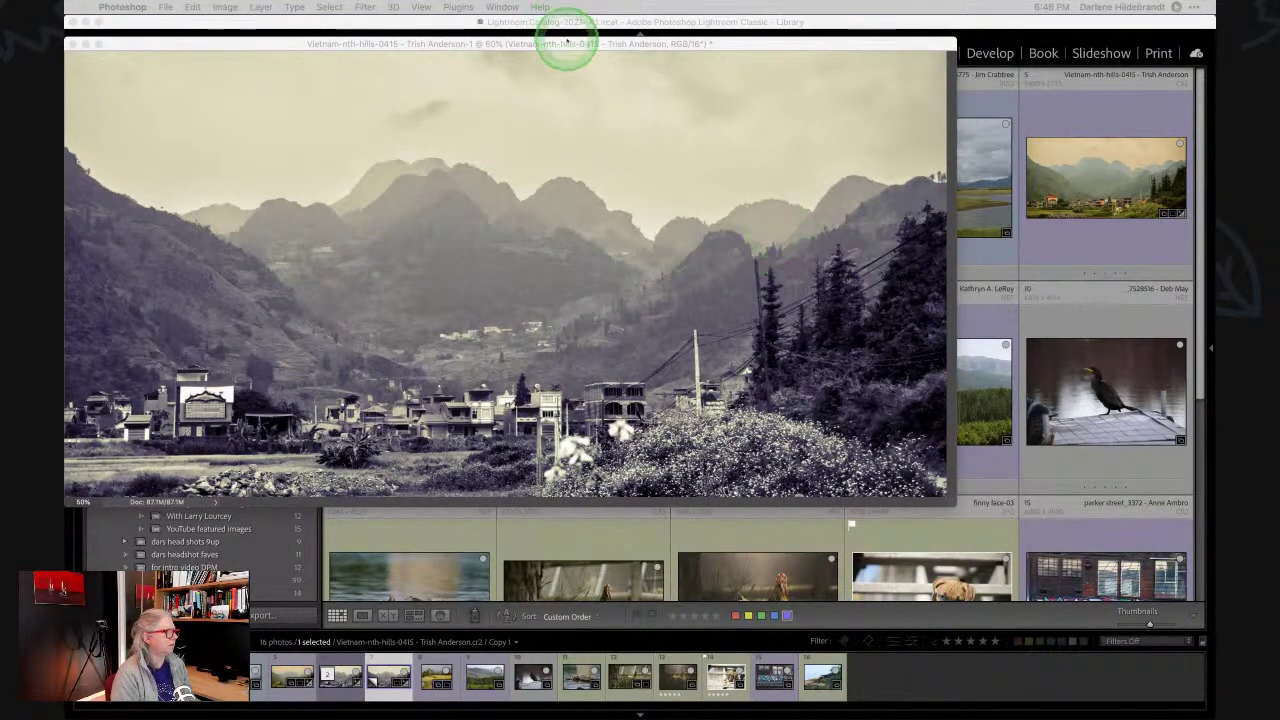
Postpone the iCloud connection alert and display the landscape full screen with its layers shown.
{"action": "left_click_drag", "start_coordinate": [566, 42], "coordinate": [655, 84]}
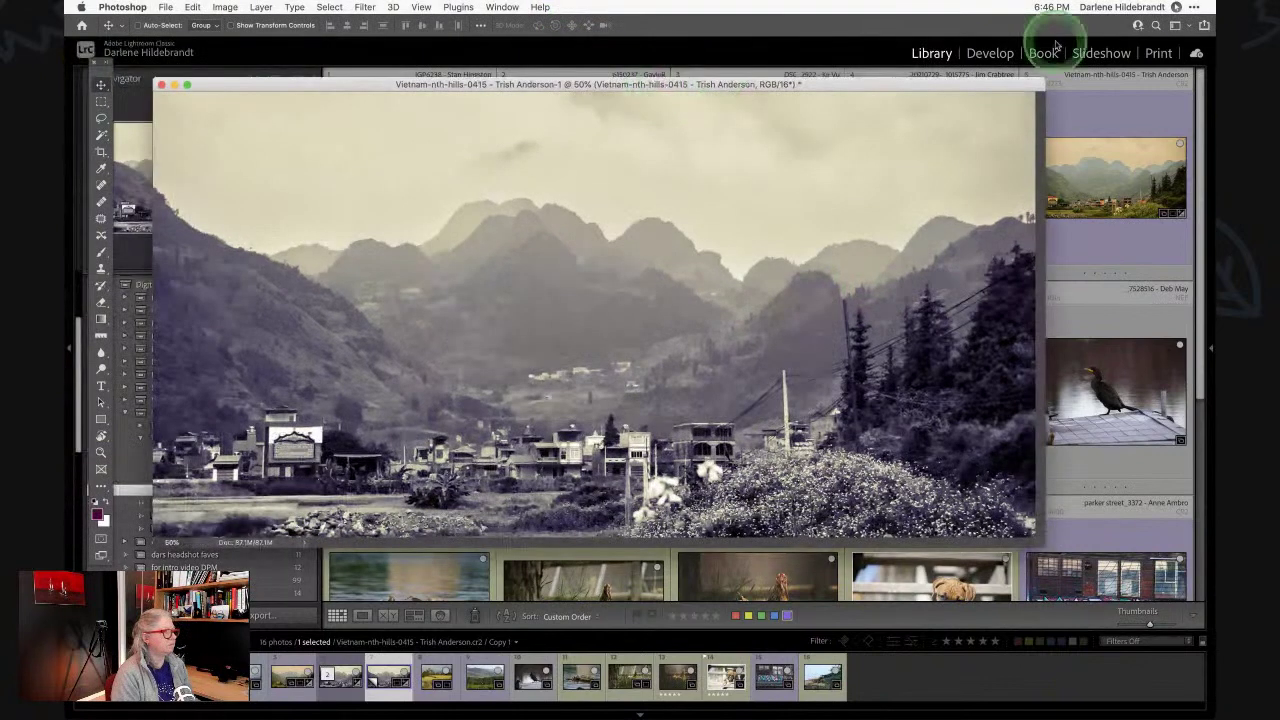
{"action": "left_click", "coordinate": [1176, 7]}
{"action": "left_click", "coordinate": [862, 46]}
{"action": "left_click_drag", "start_coordinate": [780, 84], "coordinate": [793, 93]}
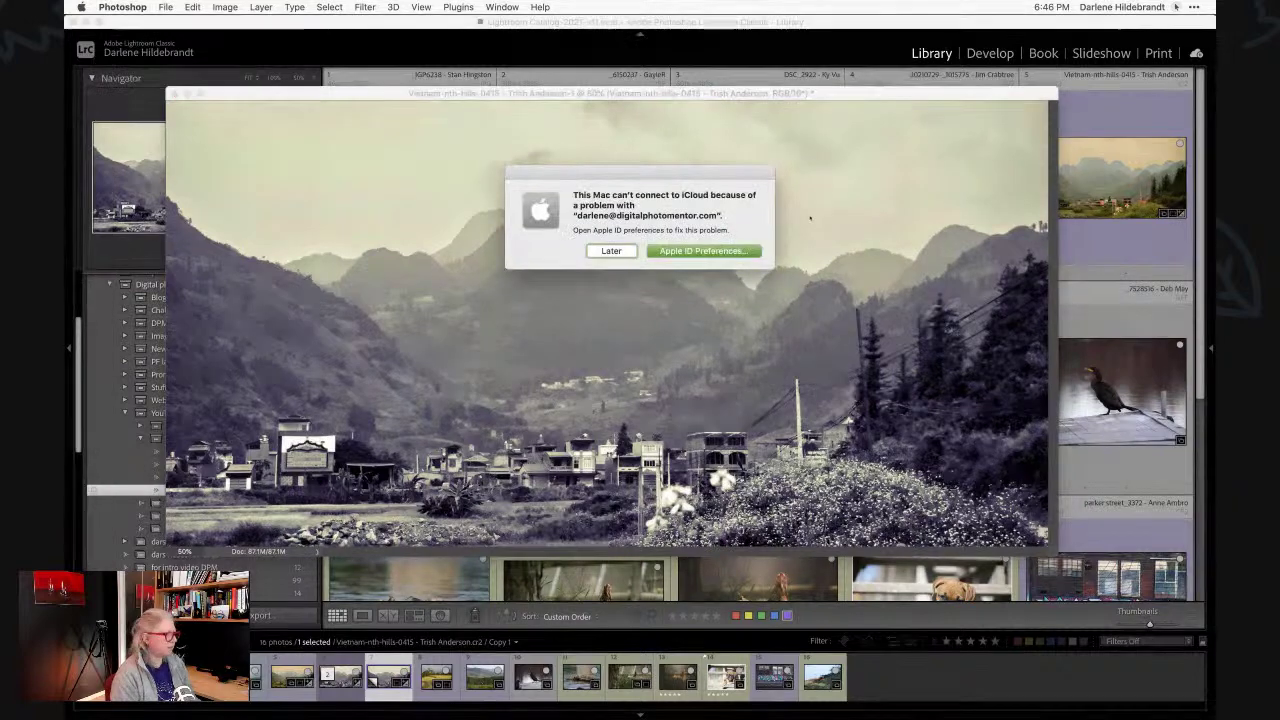
{"action": "left_click", "coordinate": [601, 252]}
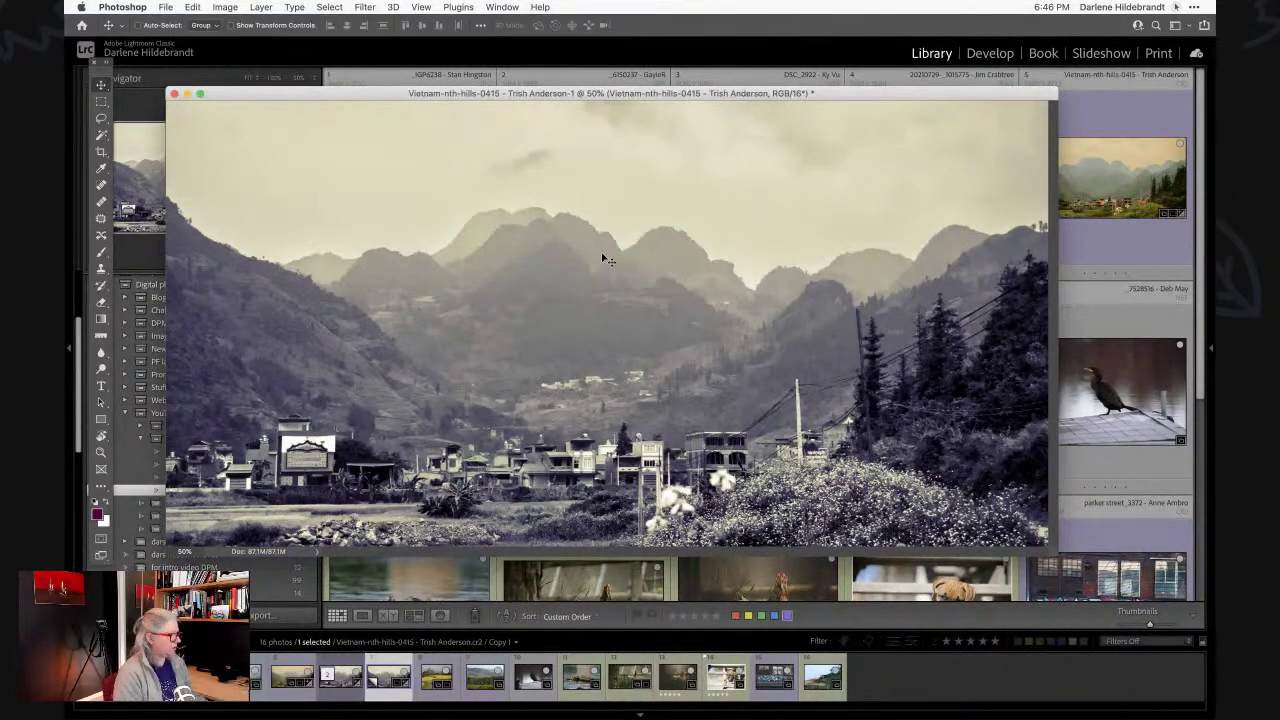
{"action": "key", "text": "g"}
{"action": "key", "text": "f"}
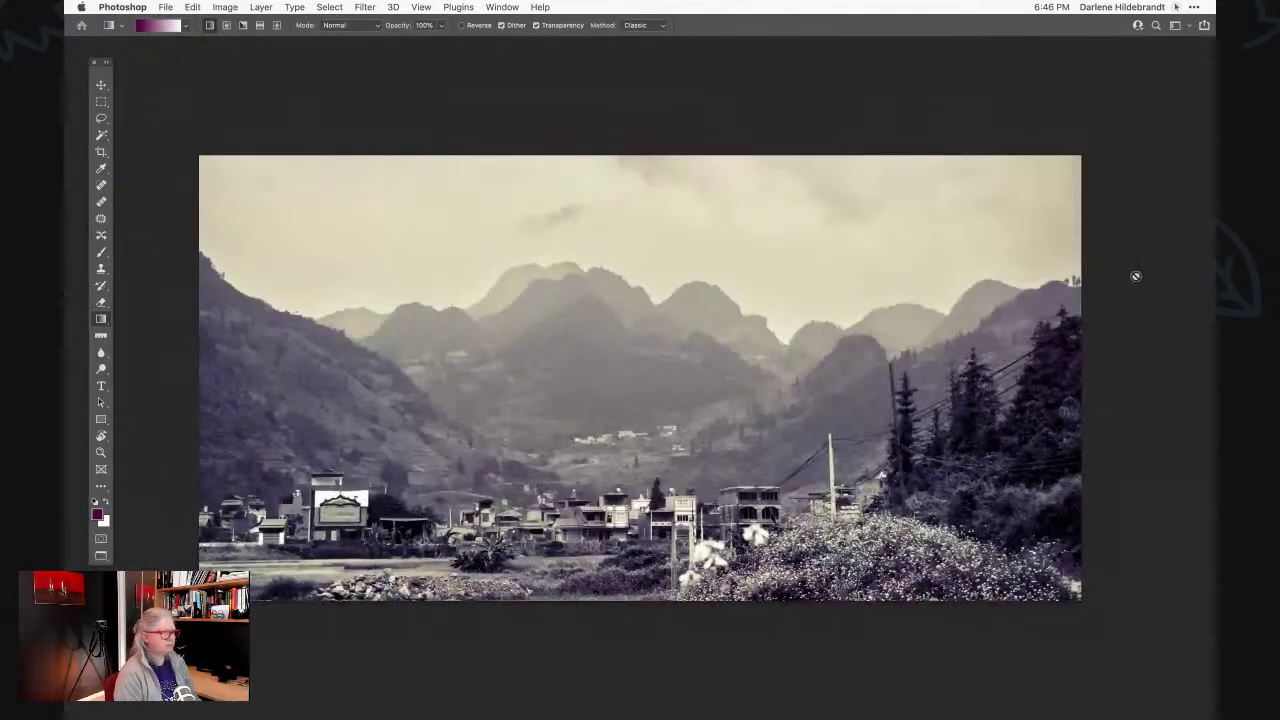
{"action": "key", "text": "F7"}
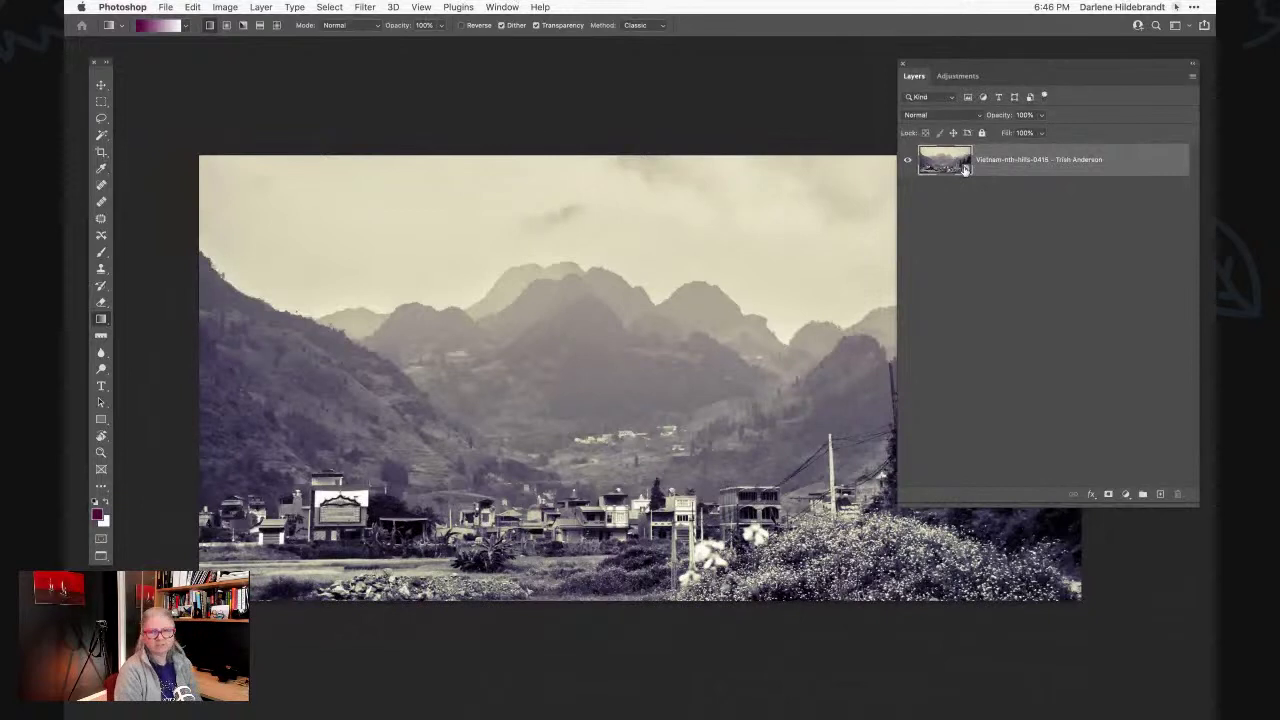
Open the Smart Object layer in Luminar AI as a Skylum Software filter.
{"action": "left_click", "coordinate": [363, 7]}
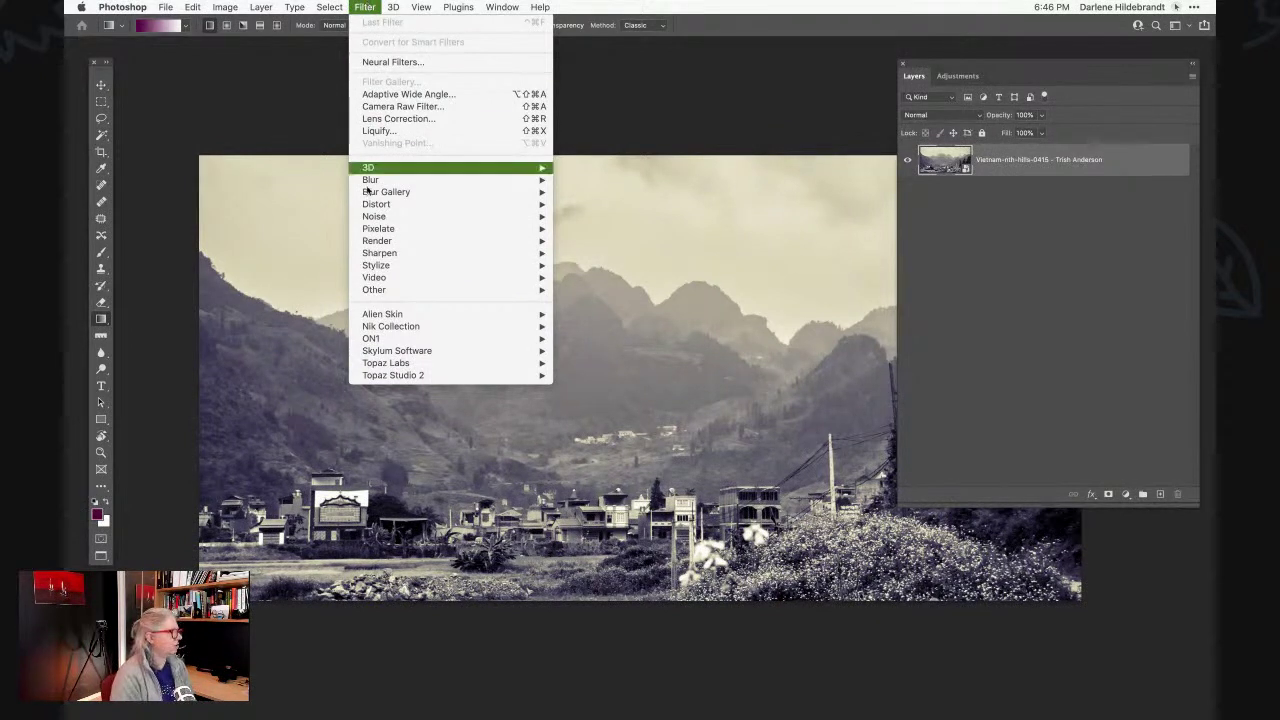
{"action": "mouse_move", "coordinate": [371, 352]}
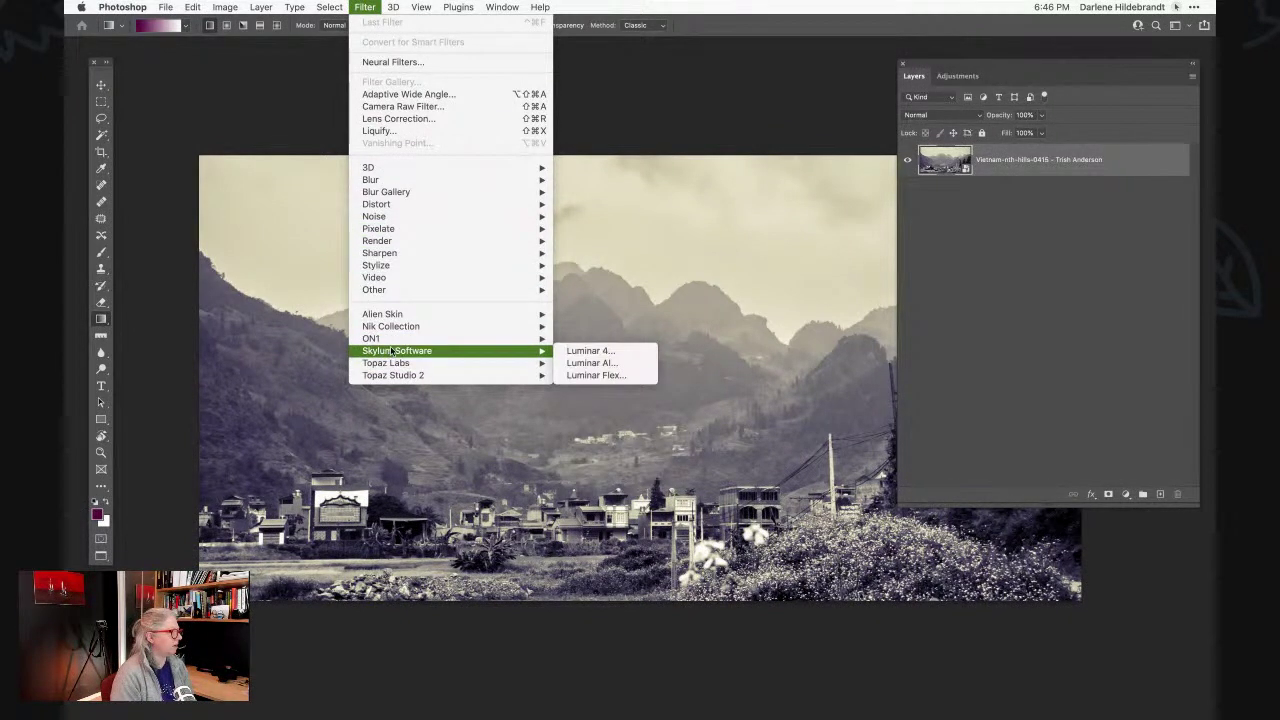
{"action": "left_click", "coordinate": [590, 361]}
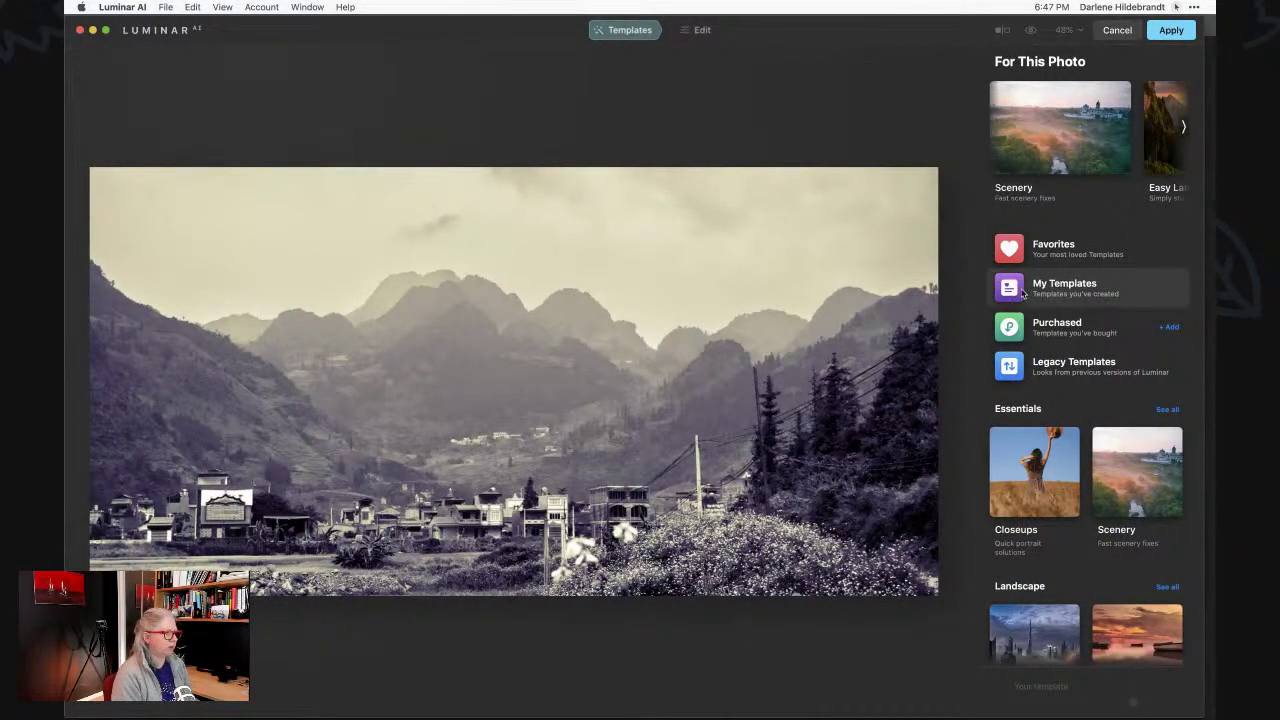
Try the favorite templates Iconic and Forest Stream, and apply the Toscana template to the landscape.
{"action": "left_click", "coordinate": [1015, 252]}
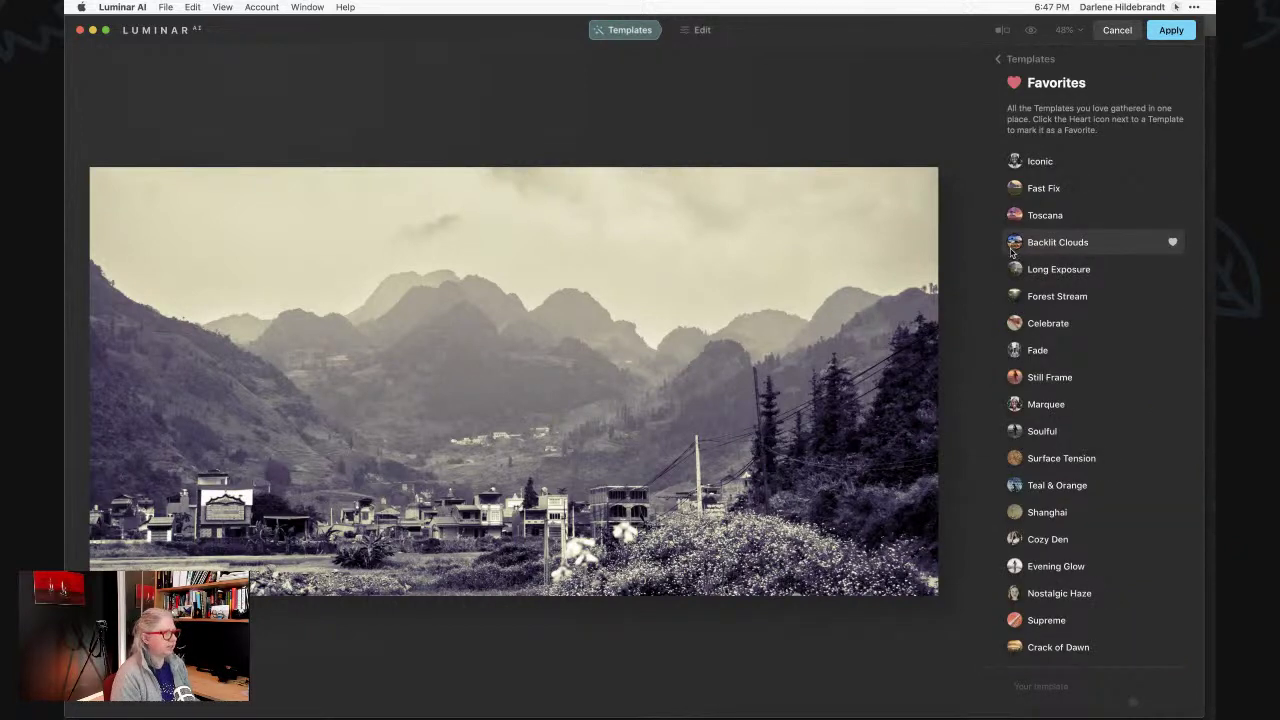
{"action": "left_click", "coordinate": [1036, 168]}
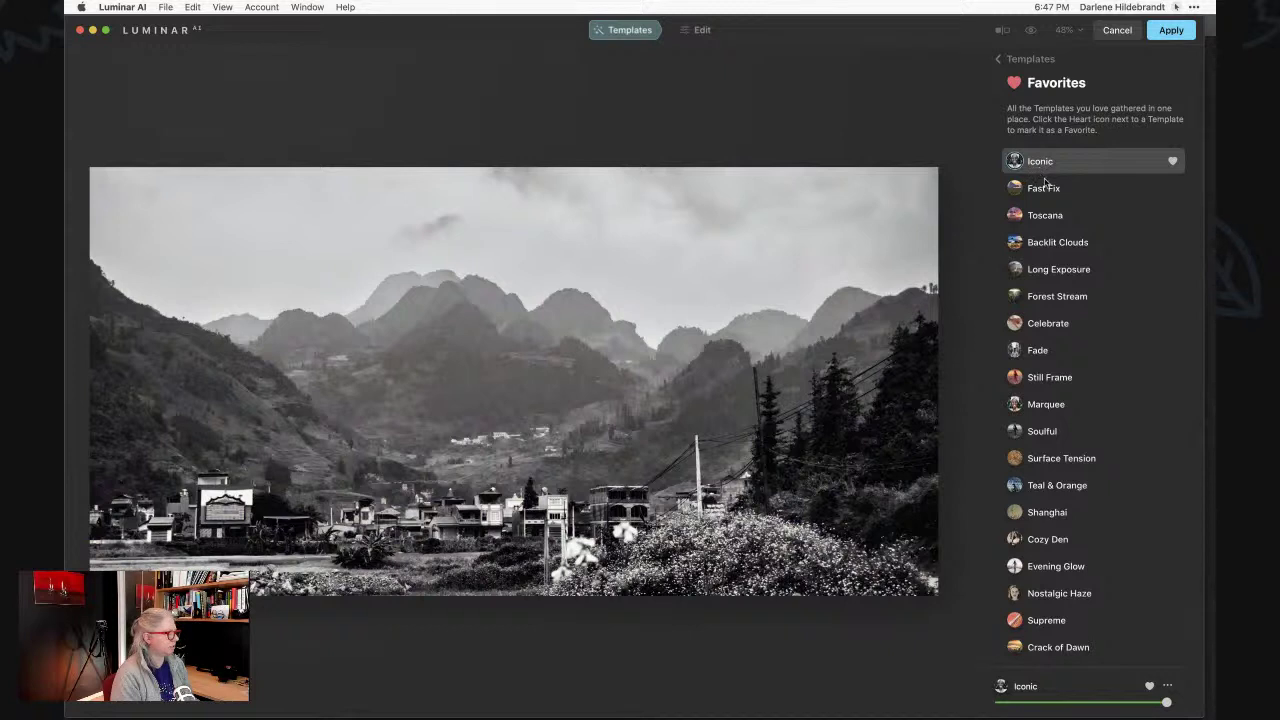
{"action": "left_click", "coordinate": [1049, 302]}
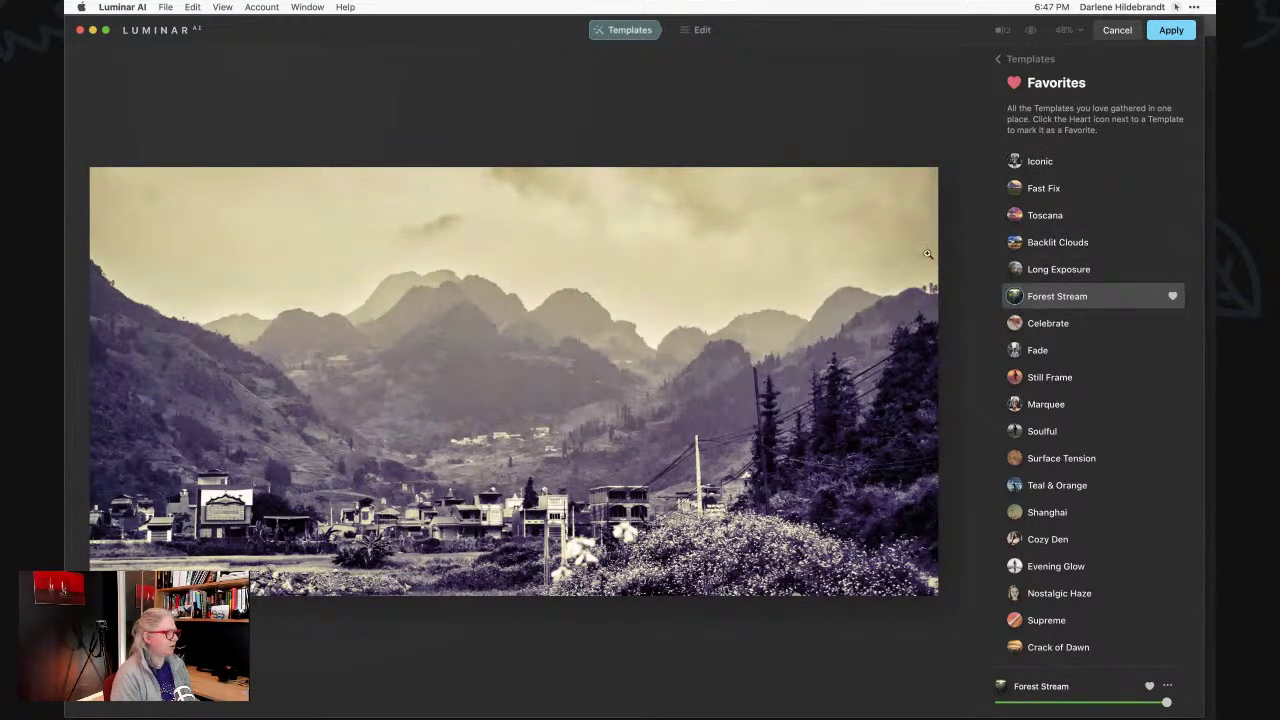
{"action": "left_click", "coordinate": [1048, 222]}
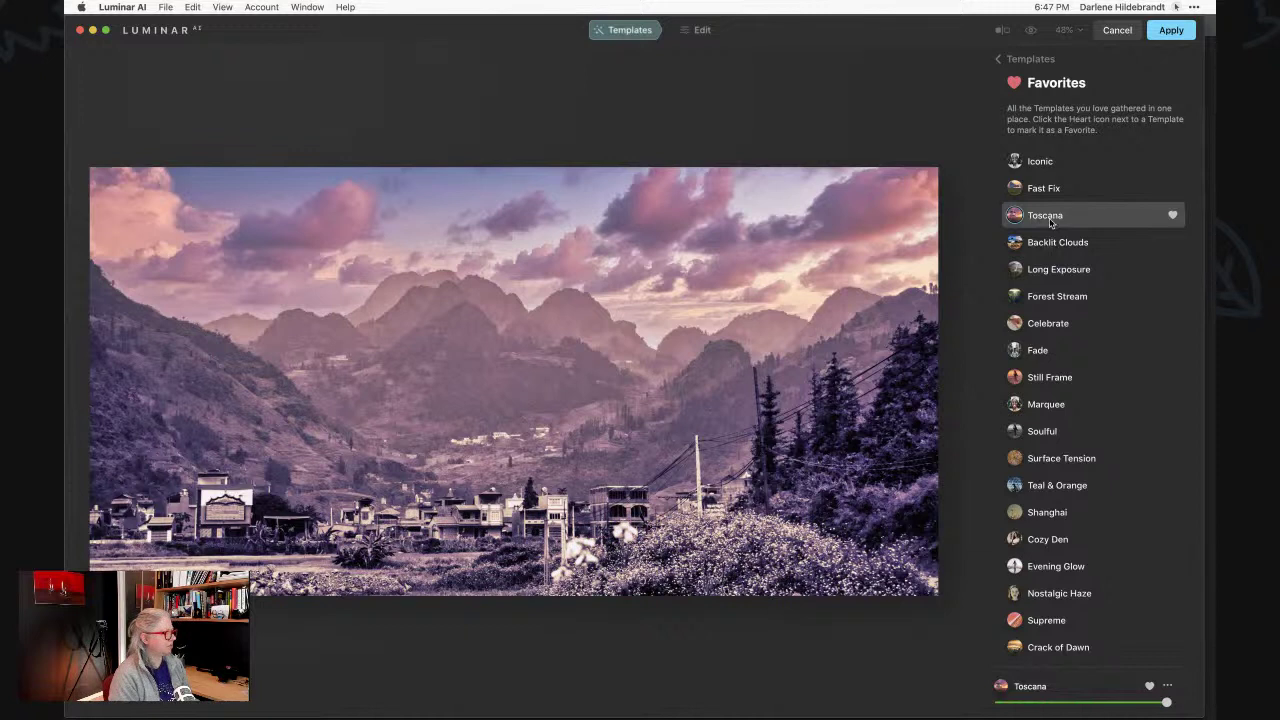
Replace the landscape's sky with an orange and purple sunset sky from DPM pack 1.
{"action": "left_click", "coordinate": [700, 30]}
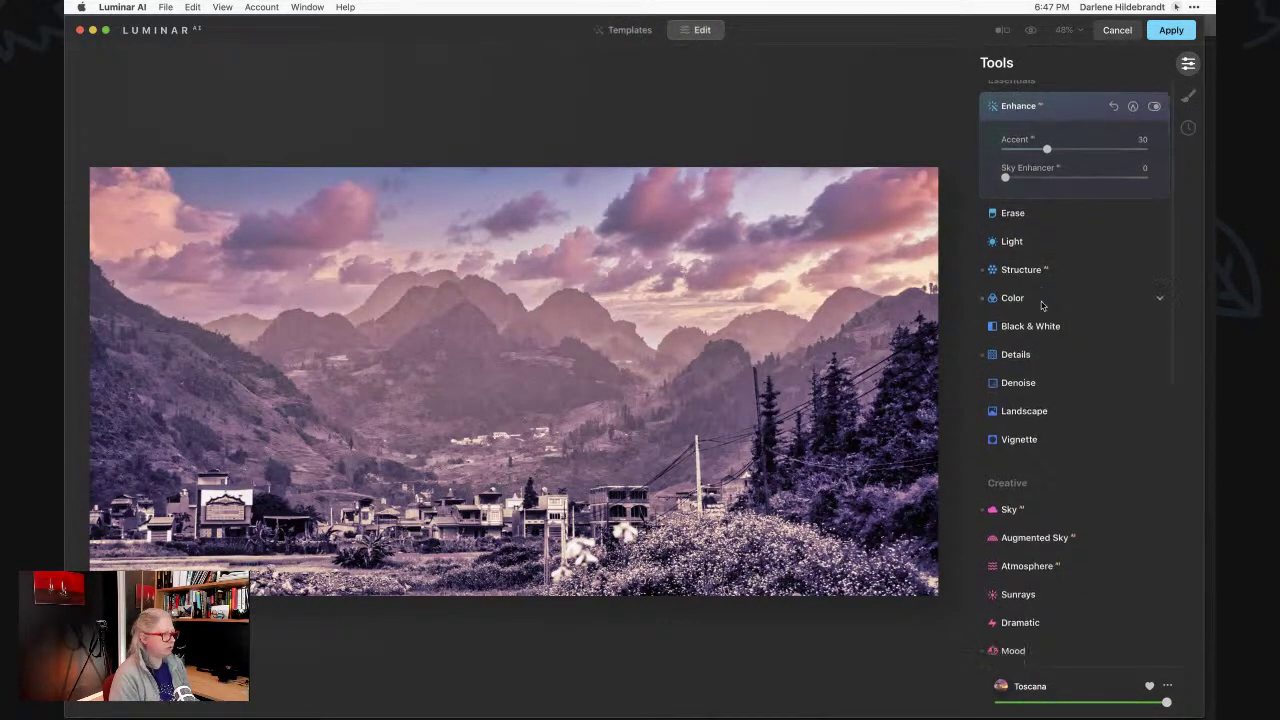
{"action": "scroll", "coordinate": [1043, 300], "scroll_direction": "down", "scroll_amount": 4}
{"action": "left_click", "coordinate": [1035, 352]}
{"action": "left_click", "coordinate": [1045, 325]}
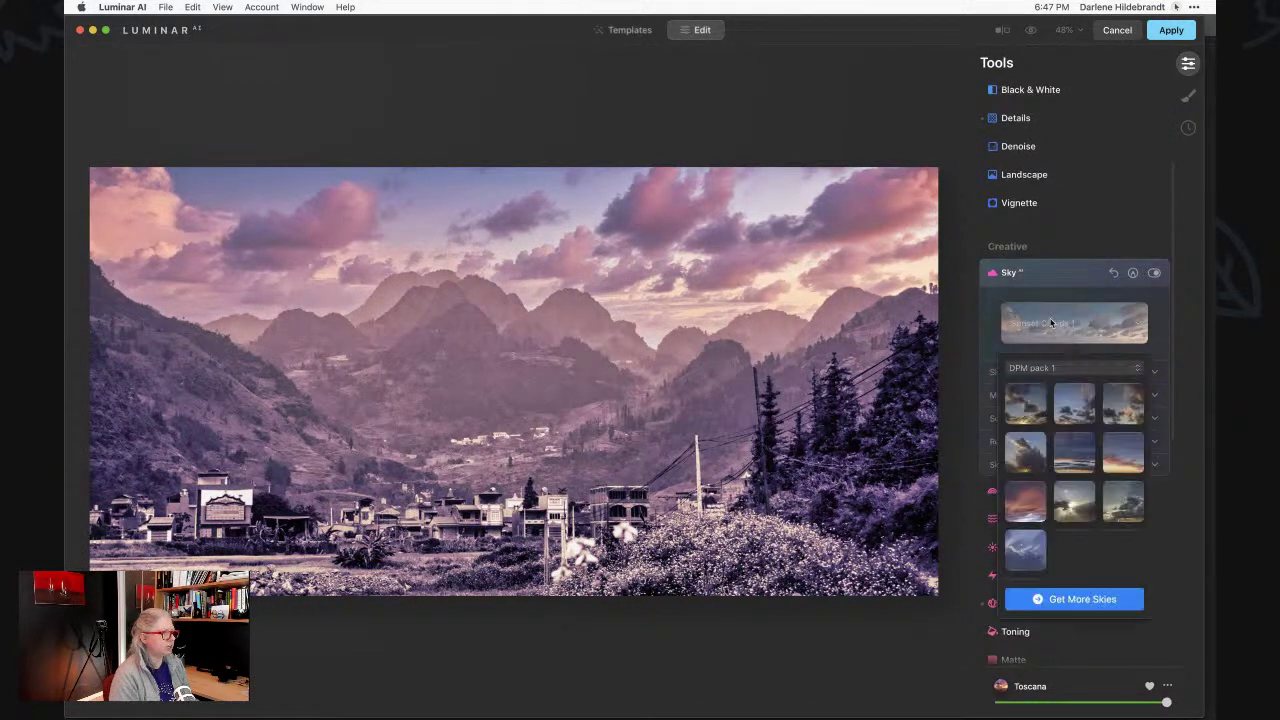
{"action": "left_click", "coordinate": [1130, 452]}
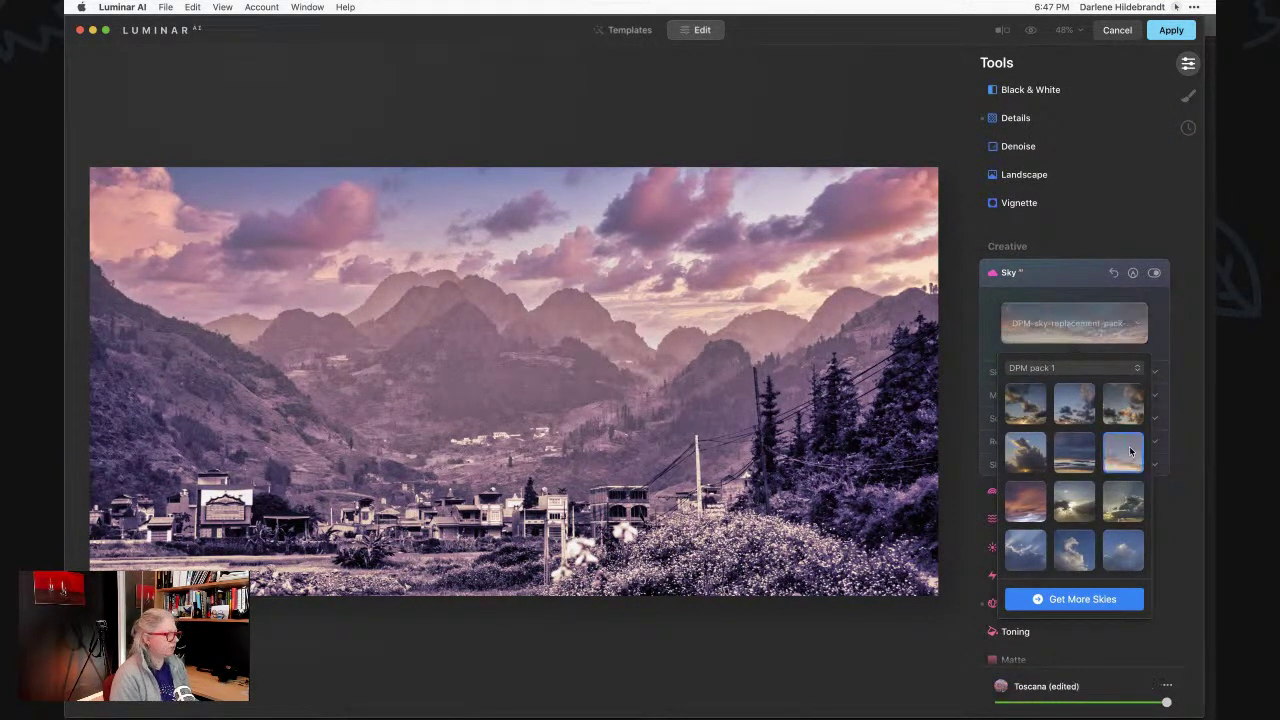
{"action": "scroll", "coordinate": [1130, 452], "scroll_direction": "down", "scroll_amount": 4}
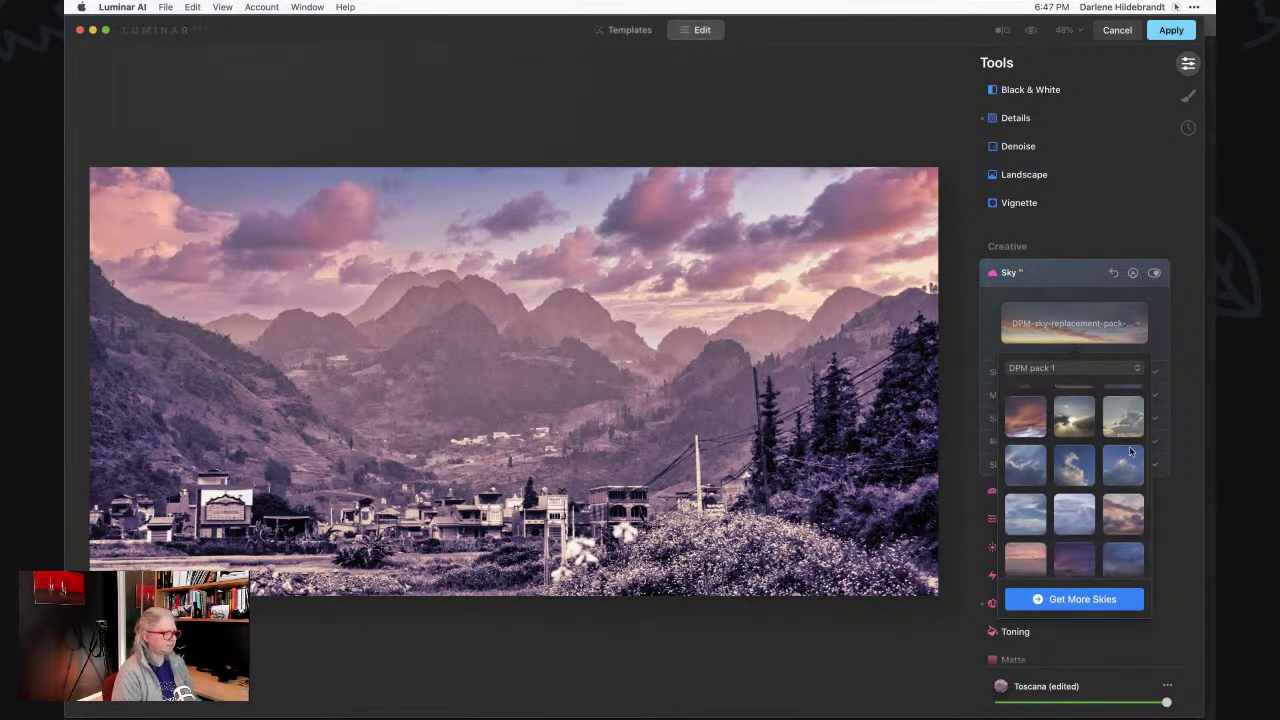
{"action": "scroll", "coordinate": [1130, 452], "scroll_direction": "down", "scroll_amount": 2}
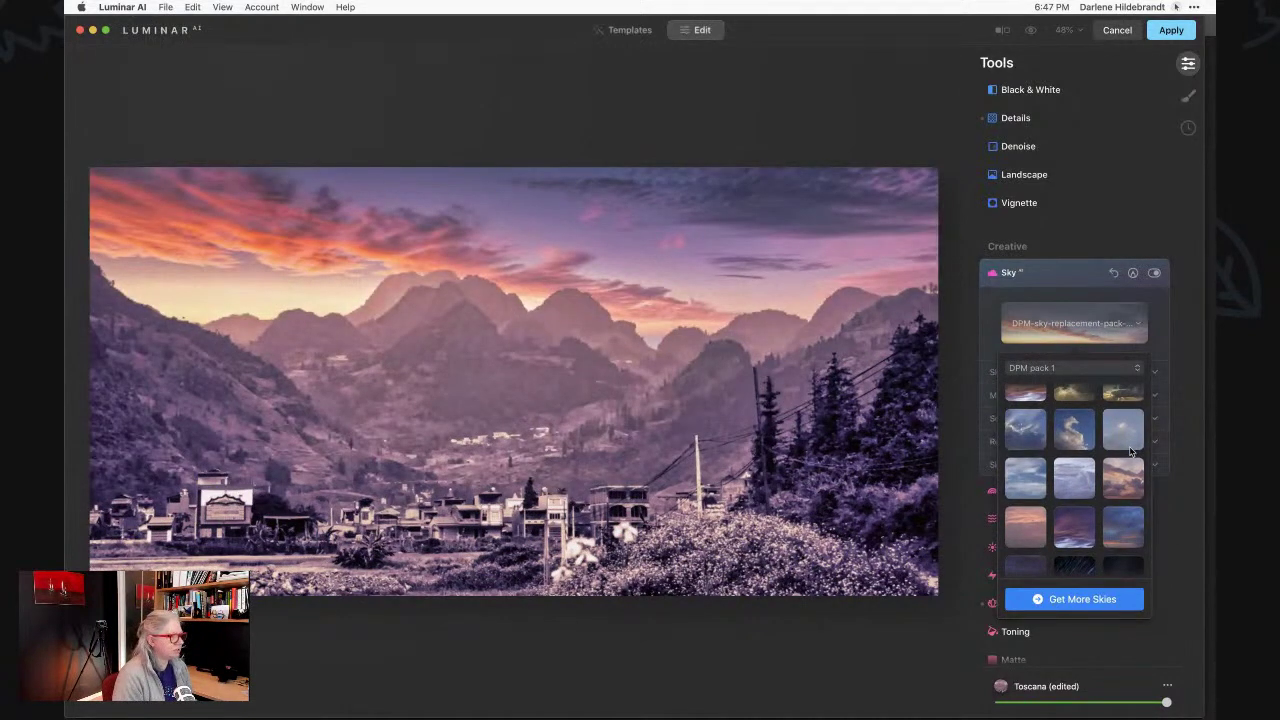
{"action": "left_click", "coordinate": [1048, 280]}
Convert the mountain village landscape to black and white.
{"action": "scroll", "coordinate": [1033, 265], "scroll_direction": "up", "scroll_amount": 5}
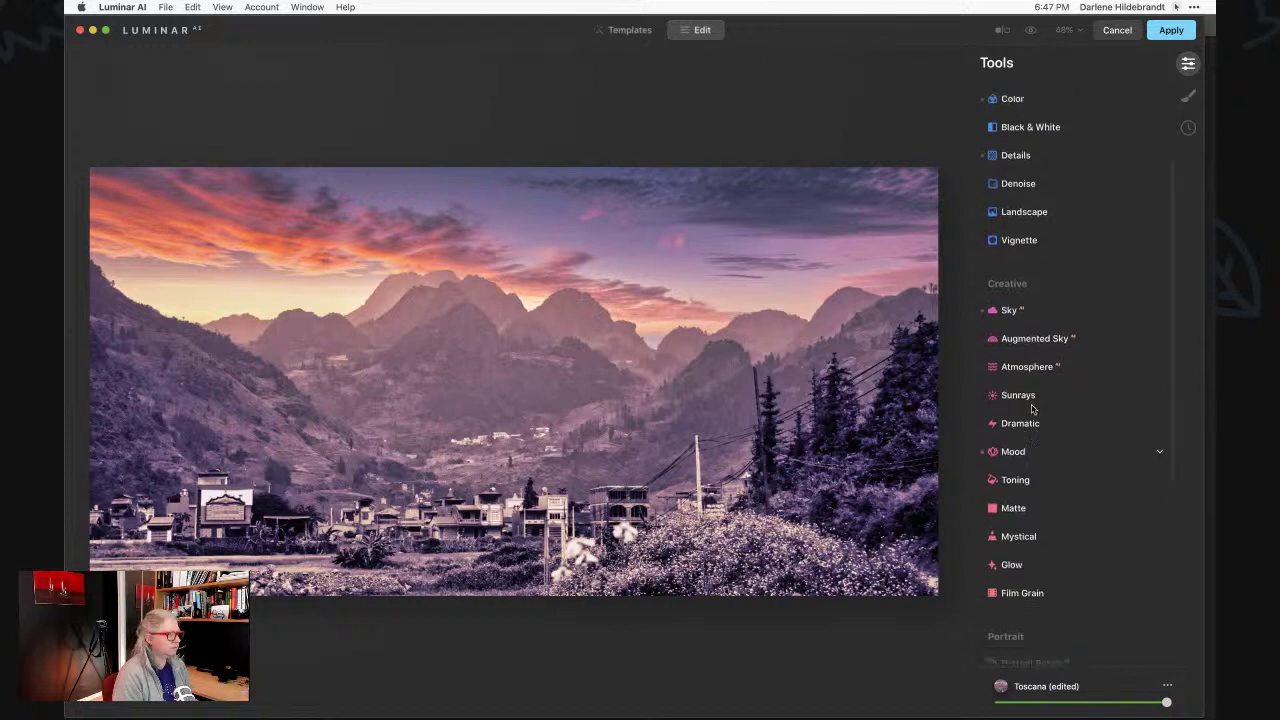
{"action": "left_click", "coordinate": [1105, 263]}
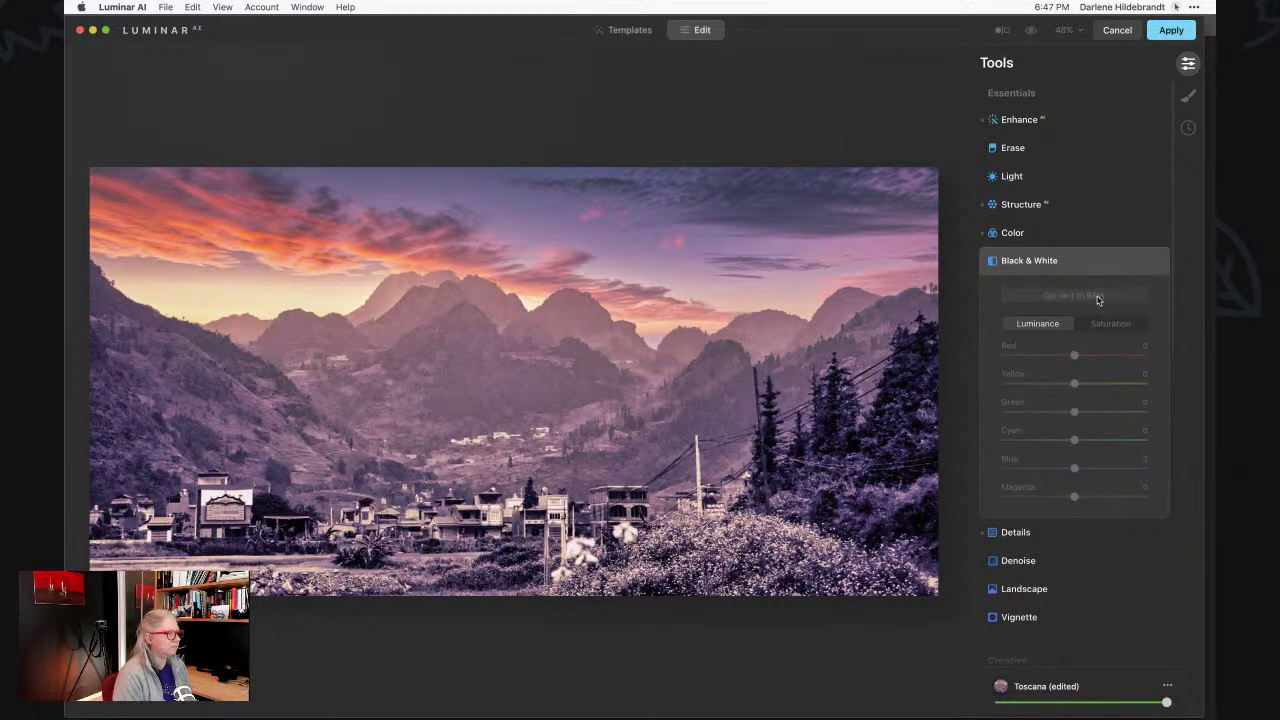
{"action": "left_click", "coordinate": [1097, 297]}
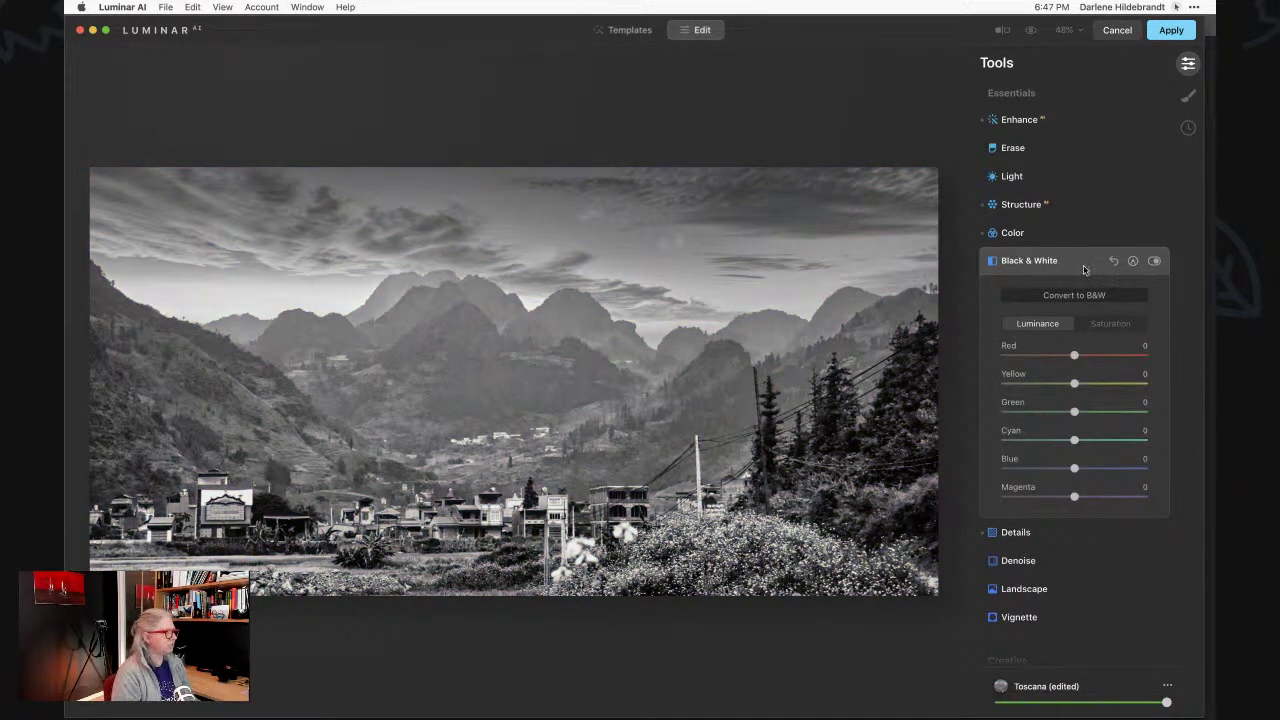
{"action": "left_click", "coordinate": [1084, 265]}
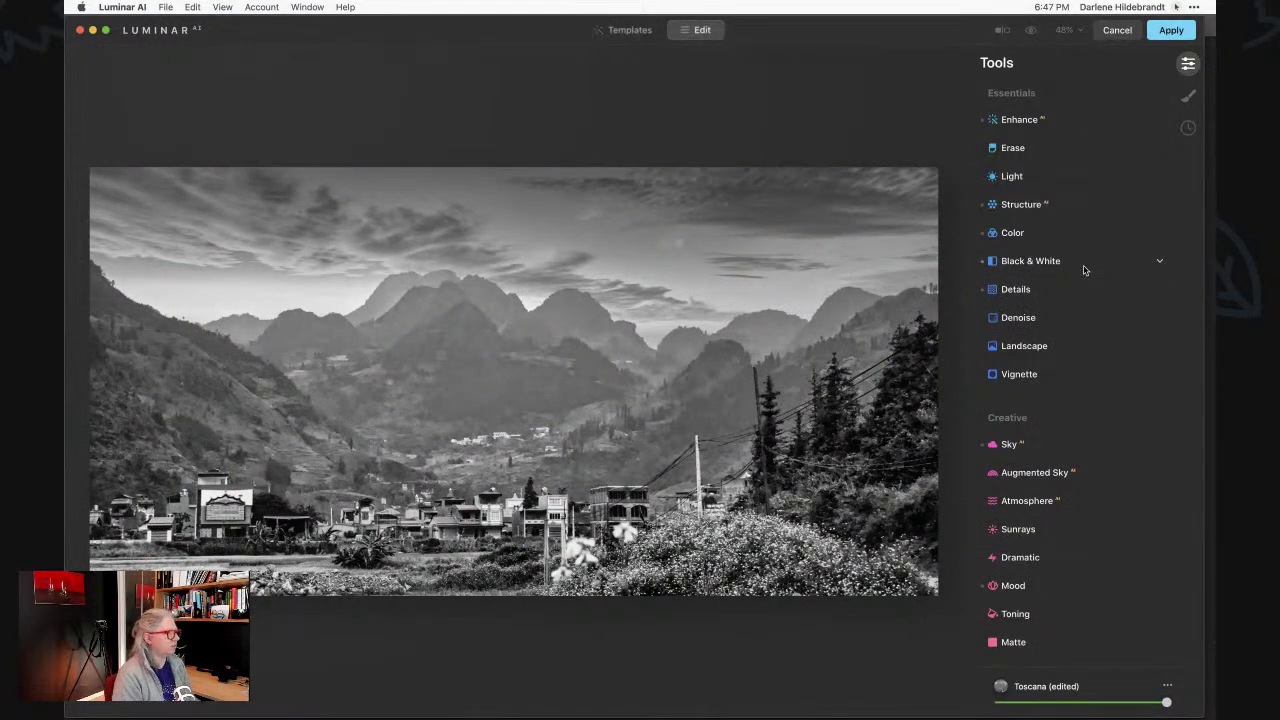
Adjust the replacement sky to Brightness 45, Atmospheric Haze 59 and Defocus 5.
{"action": "left_click", "coordinate": [1009, 444]}
{"action": "scroll", "coordinate": [1034, 455], "scroll_direction": "down", "scroll_amount": 3}
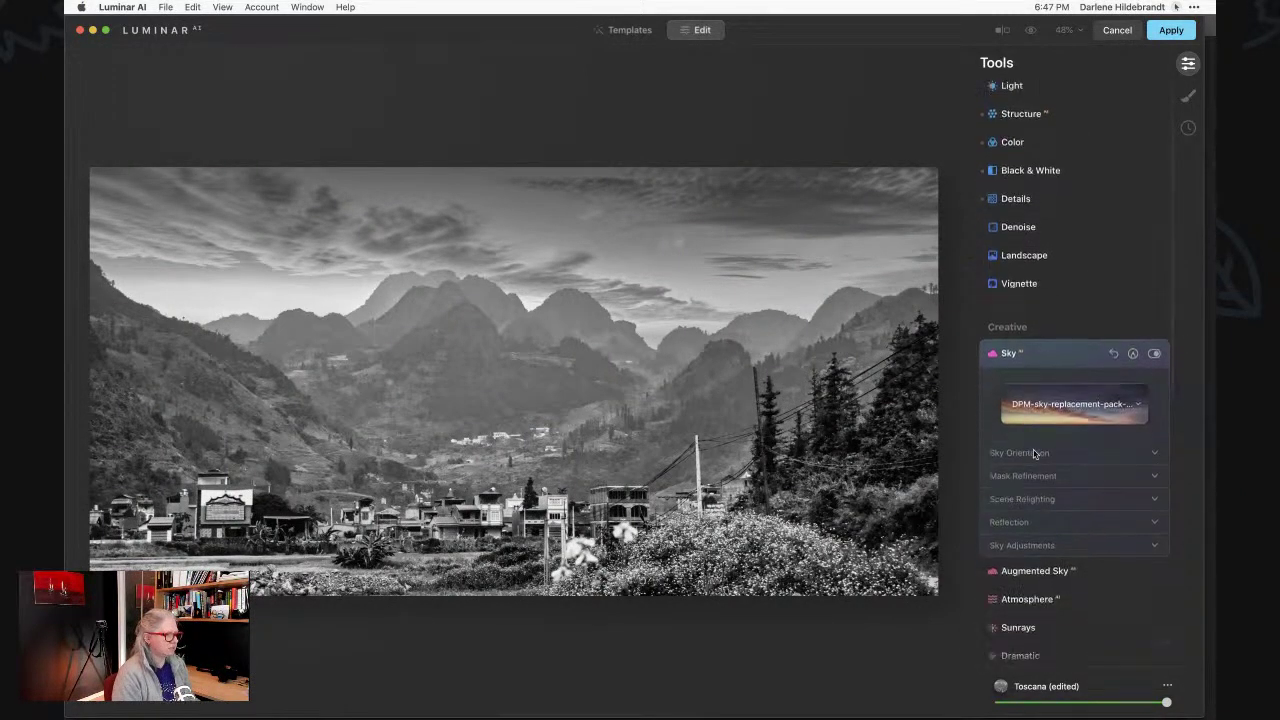
{"action": "left_click", "coordinate": [1030, 475]}
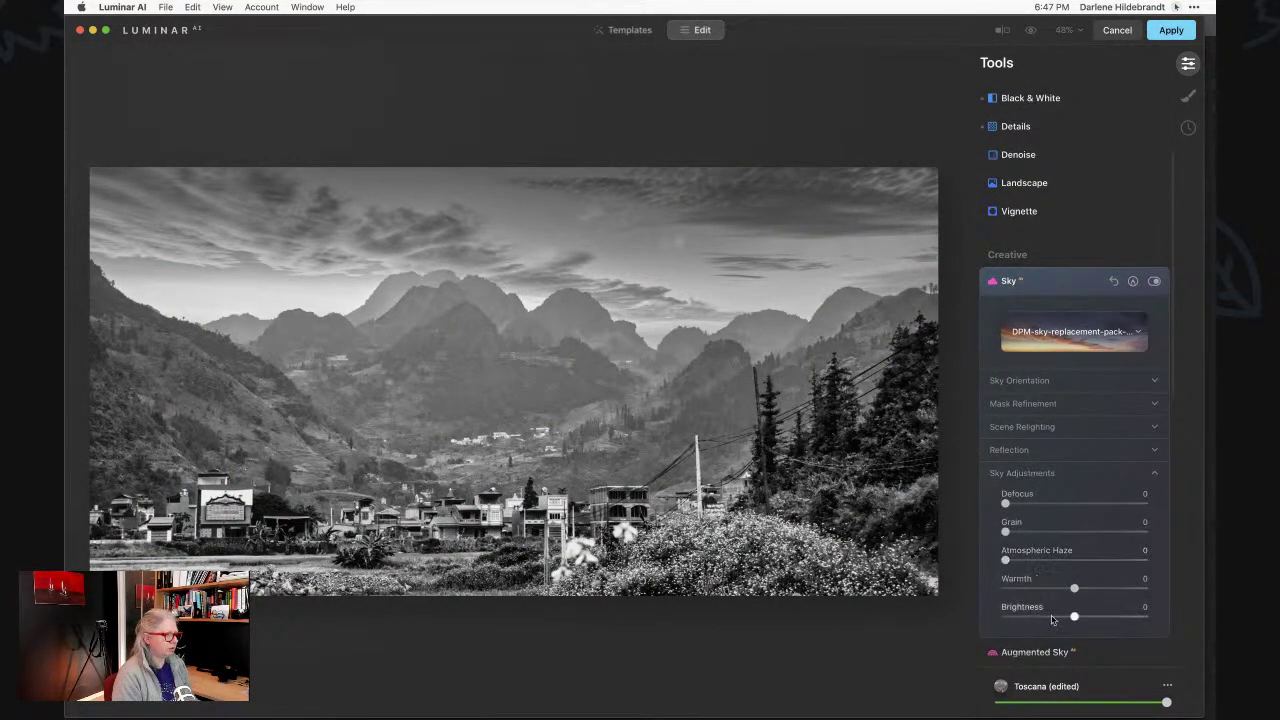
{"action": "left_click_drag", "start_coordinate": [1073, 618], "coordinate": [1105, 617]}
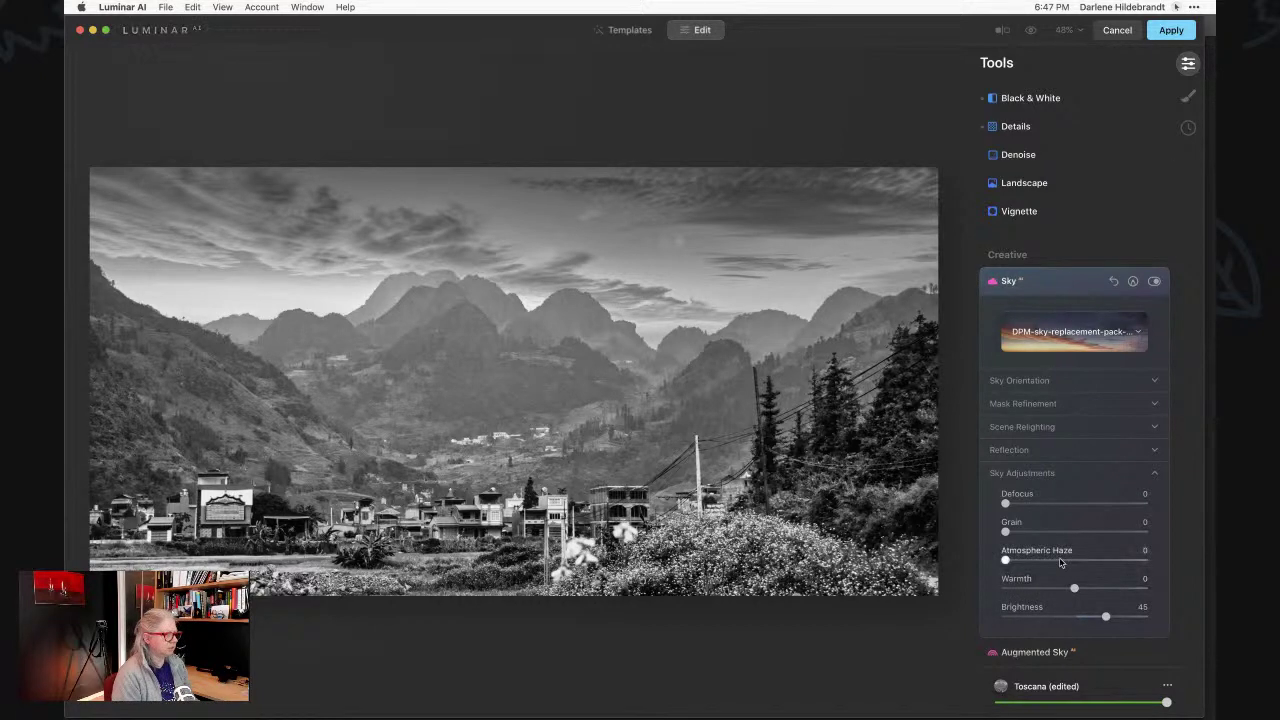
{"action": "left_click", "coordinate": [1073, 561]}
{"action": "left_click_drag", "start_coordinate": [1075, 561], "coordinate": [1087, 561]}
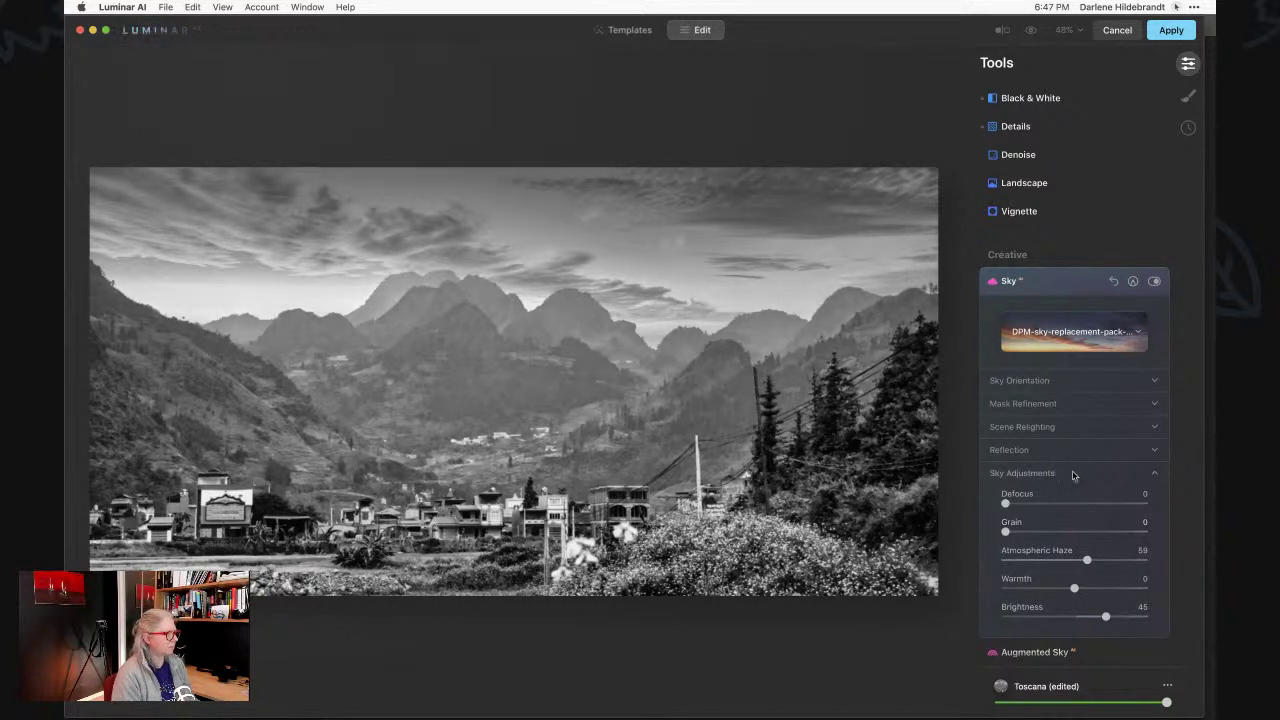
{"action": "left_click_drag", "start_coordinate": [1005, 503], "coordinate": [1013, 503]}
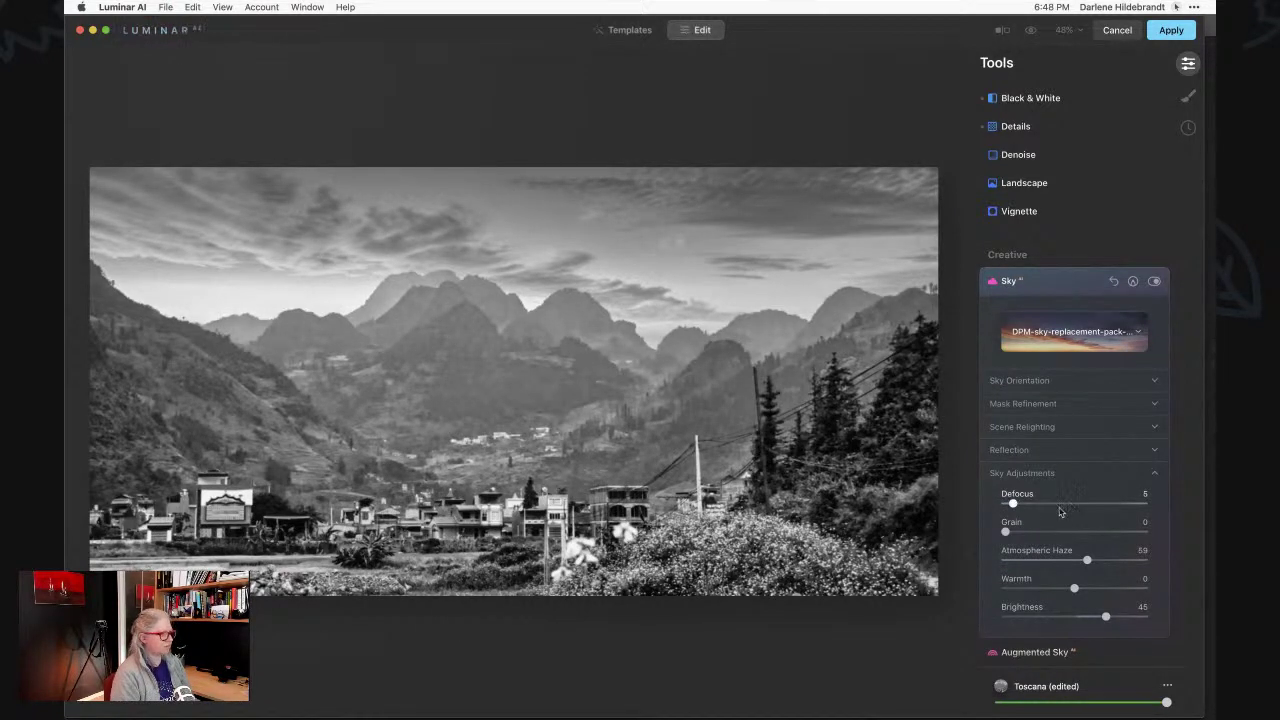
Reduce the Enhance AI Accent to 16.
{"action": "scroll", "coordinate": [1030, 200], "scroll_direction": "up", "scroll_amount": 5}
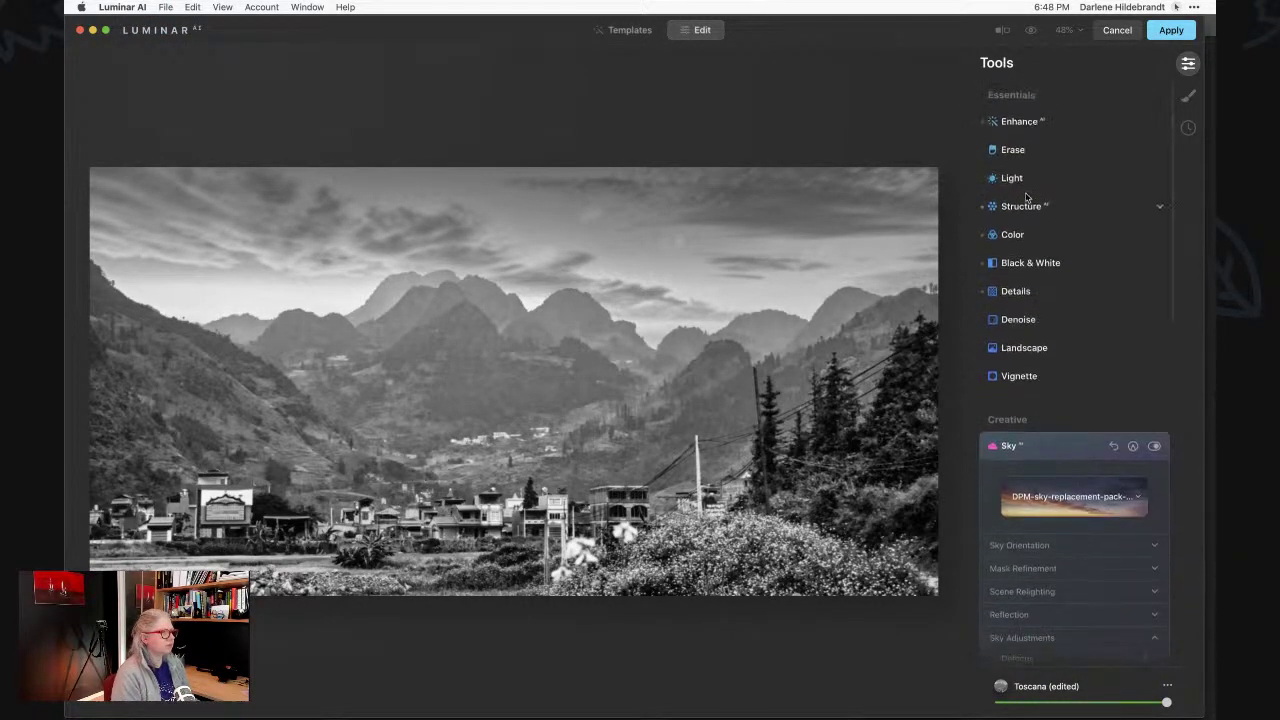
{"action": "left_click", "coordinate": [1019, 119]}
{"action": "left_click_drag", "start_coordinate": [1046, 163], "coordinate": [1025, 163]}
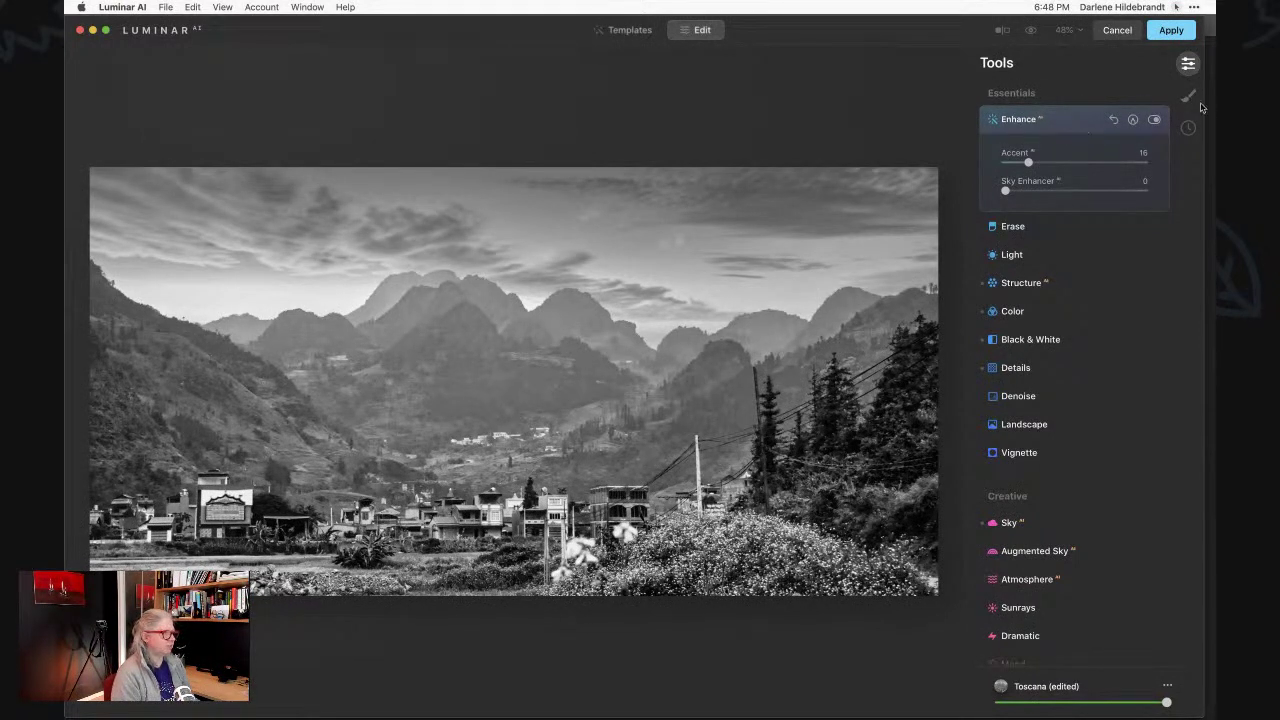
Add a Texture local mask using DPM-Texture-Pack-One-06 and set its blend mode to Overlay.
{"action": "left_click", "coordinate": [1188, 95]}
{"action": "left_click", "coordinate": [1148, 64]}
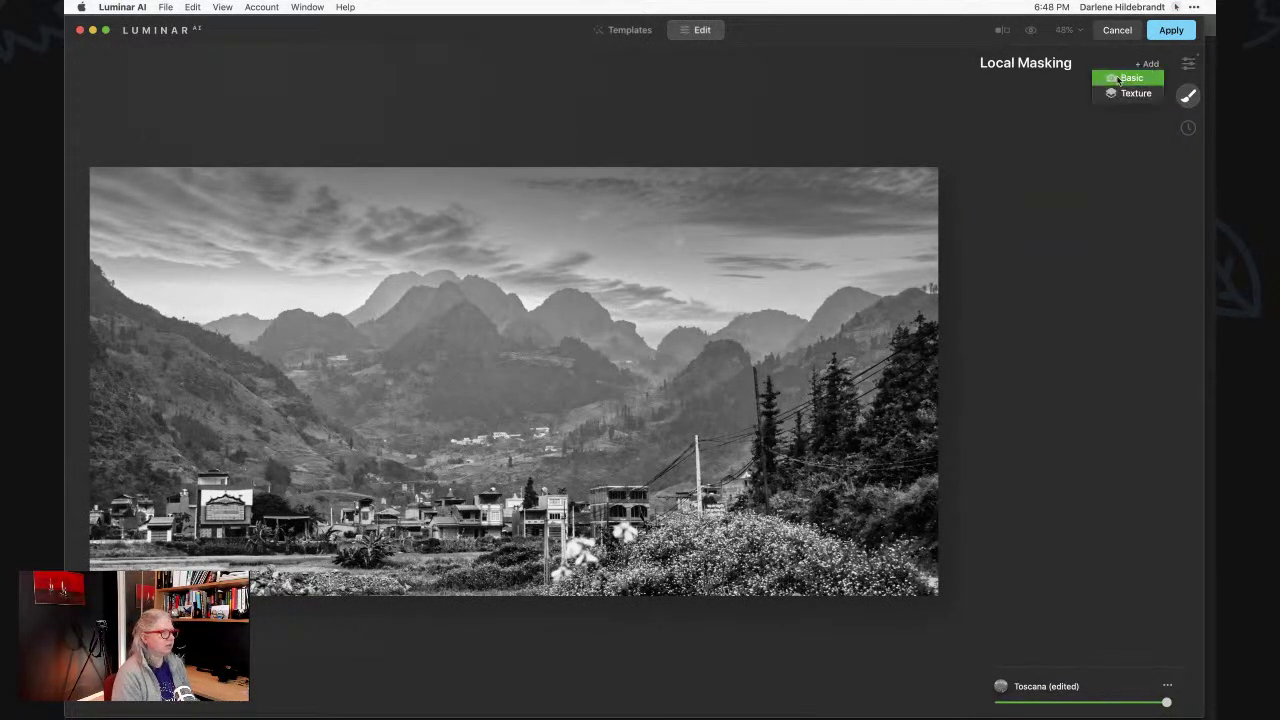
{"action": "left_click", "coordinate": [1115, 93]}
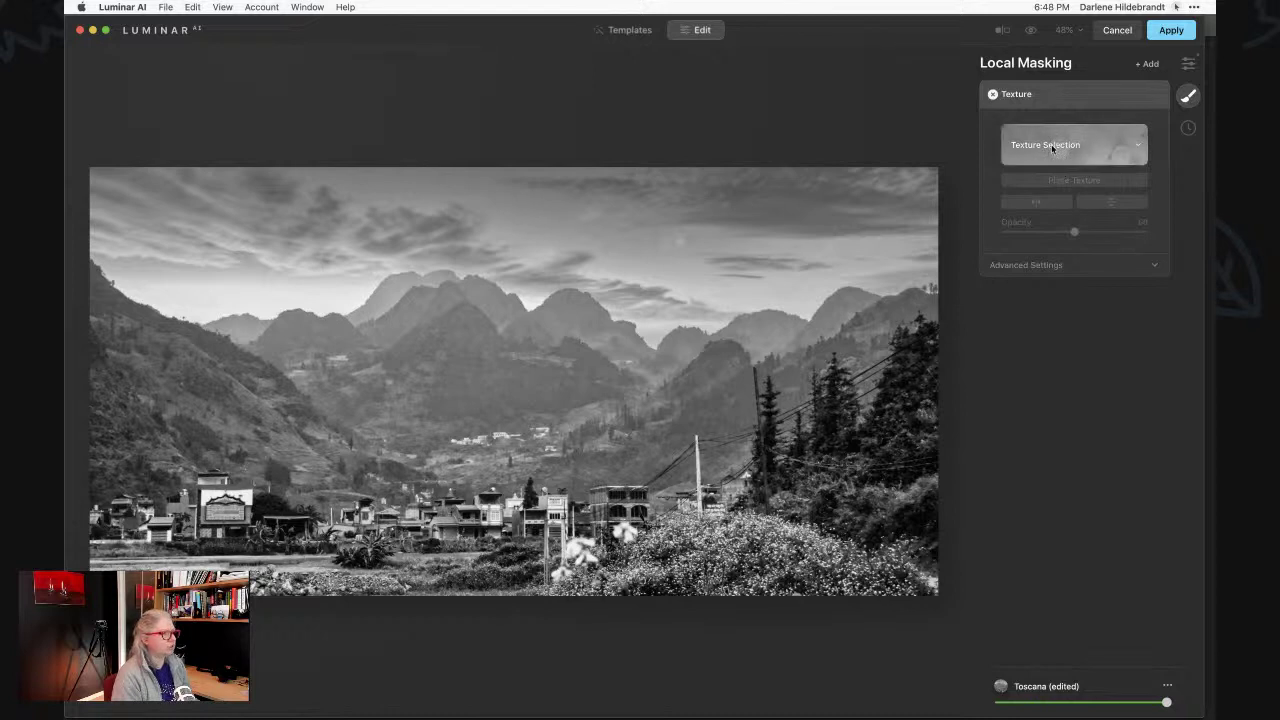
{"action": "left_click", "coordinate": [1051, 146]}
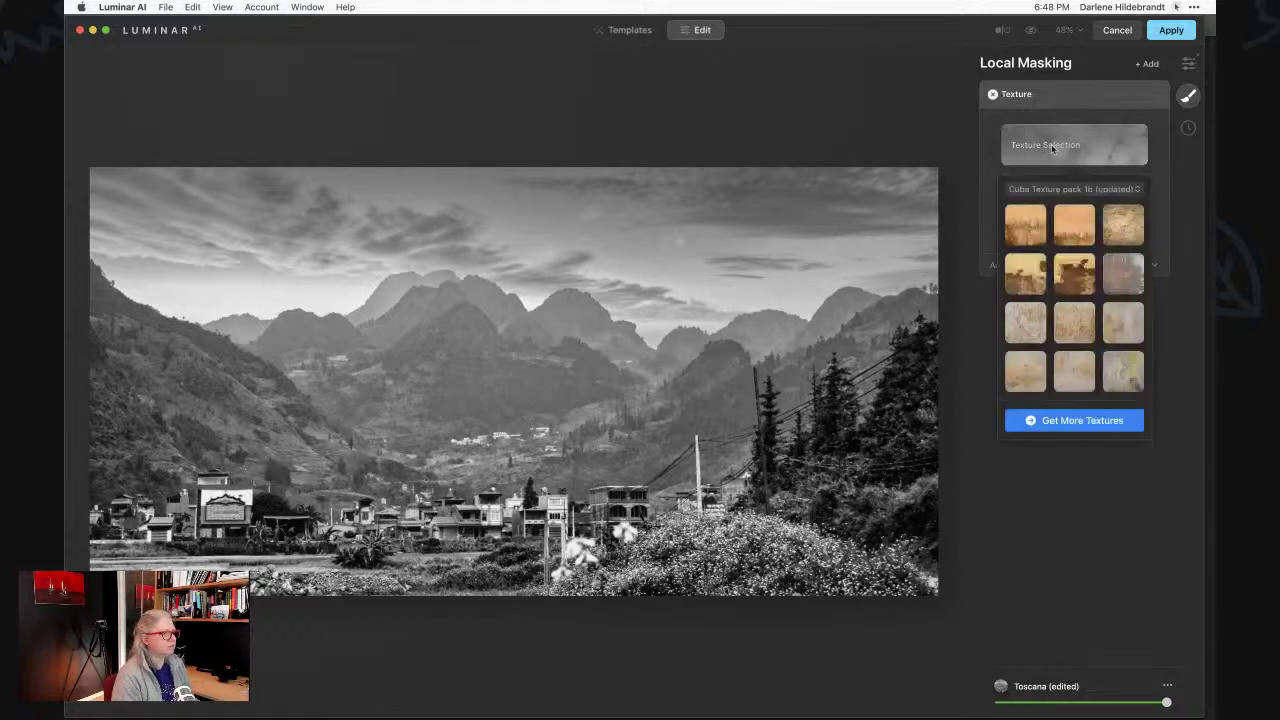
{"action": "left_click", "coordinate": [1123, 322]}
{"action": "left_click", "coordinate": [1119, 291]}
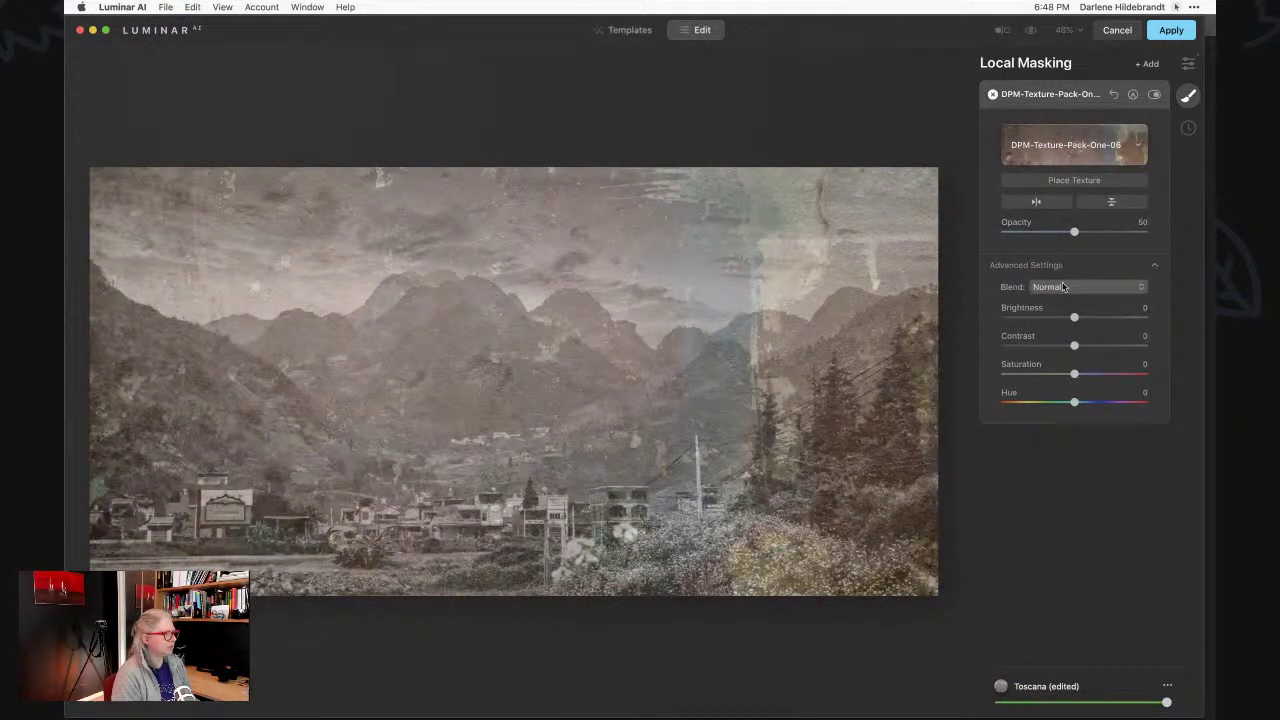
{"action": "left_click", "coordinate": [1062, 287]}
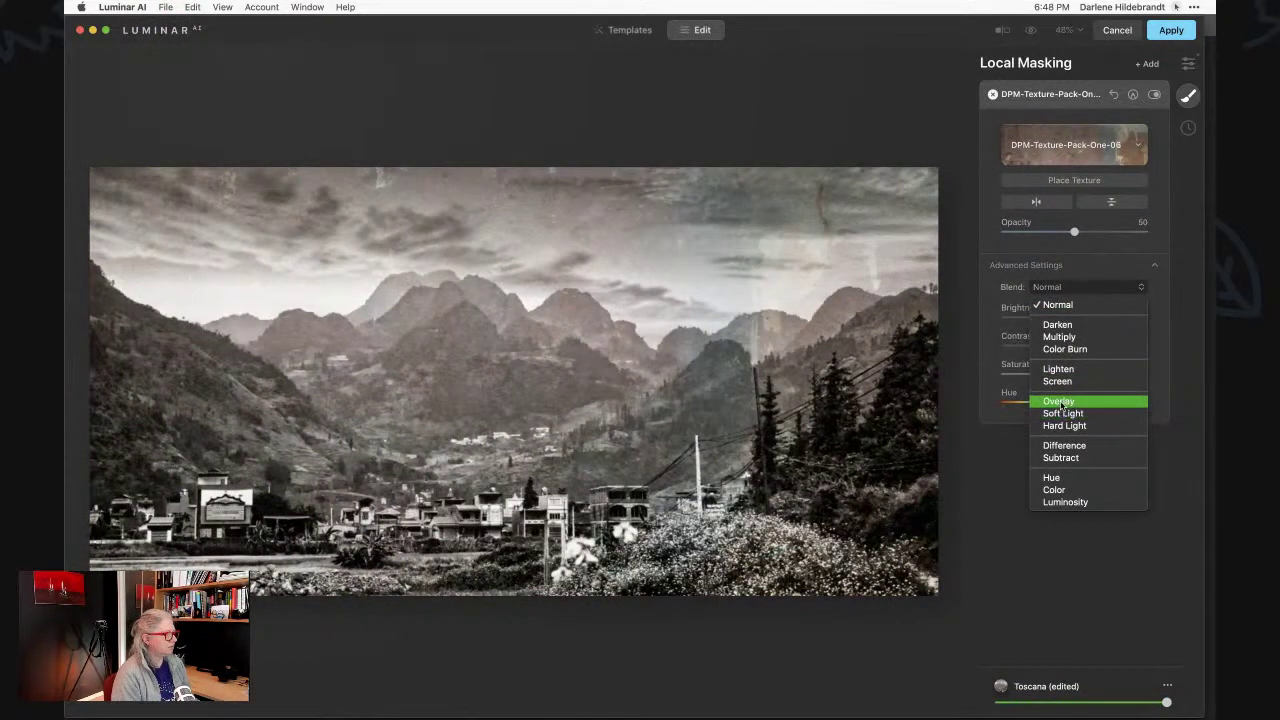
{"action": "left_click", "coordinate": [1060, 401]}
Swap the texture for DPM-Texture-Pack-One-13 and set its Saturation to -100.
{"action": "left_click", "coordinate": [1048, 144]}
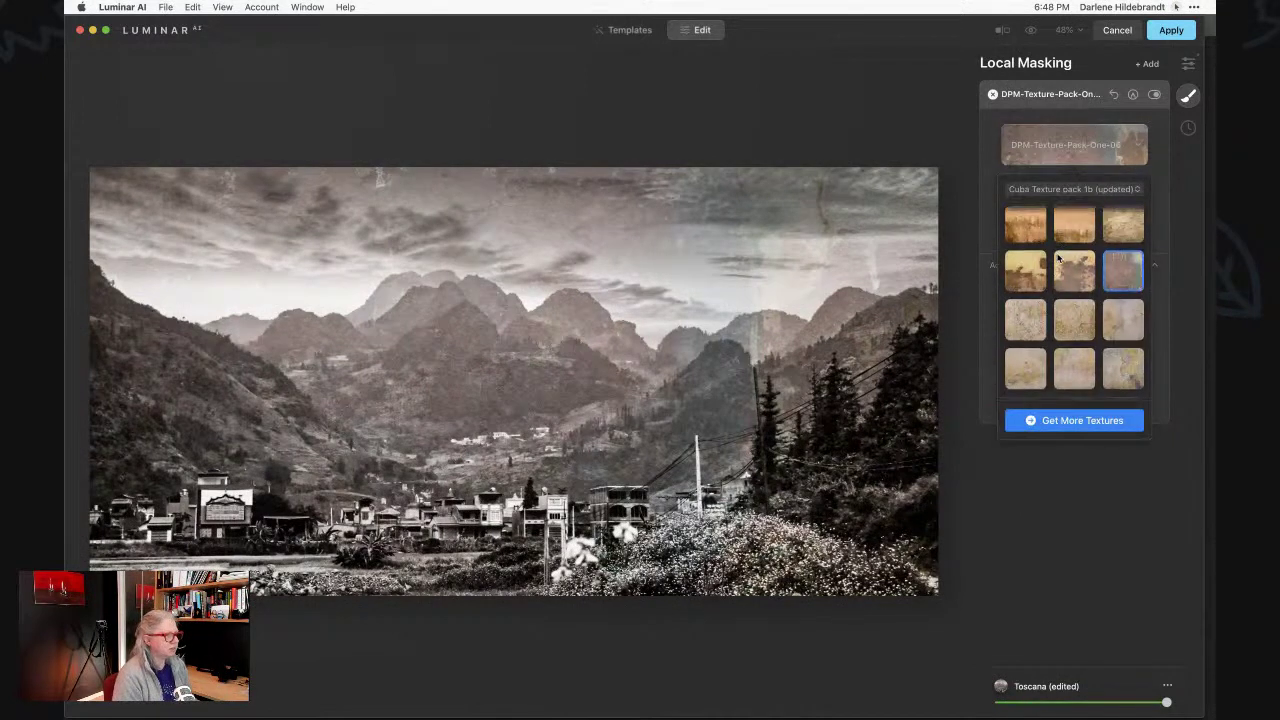
{"action": "scroll", "coordinate": [1058, 258], "scroll_direction": "down", "scroll_amount": 3}
{"action": "left_click", "coordinate": [1025, 309]}
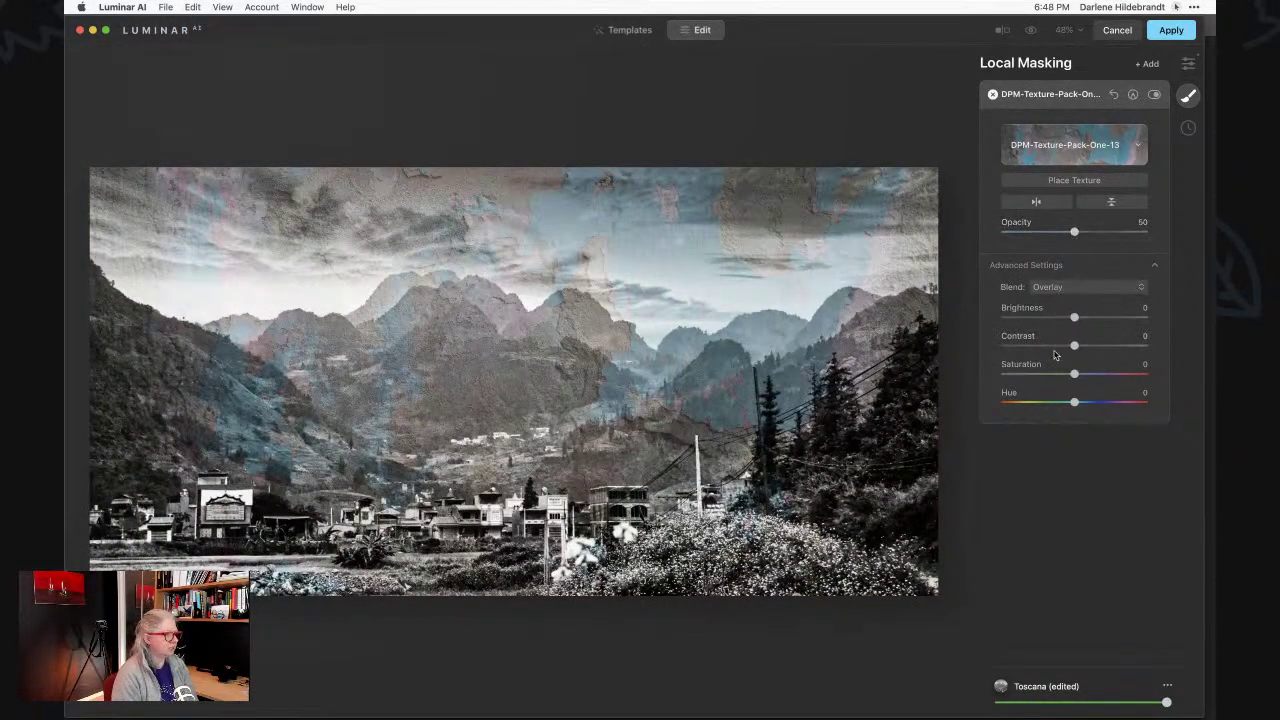
{"action": "left_click_drag", "start_coordinate": [1074, 373], "coordinate": [1003, 373]}
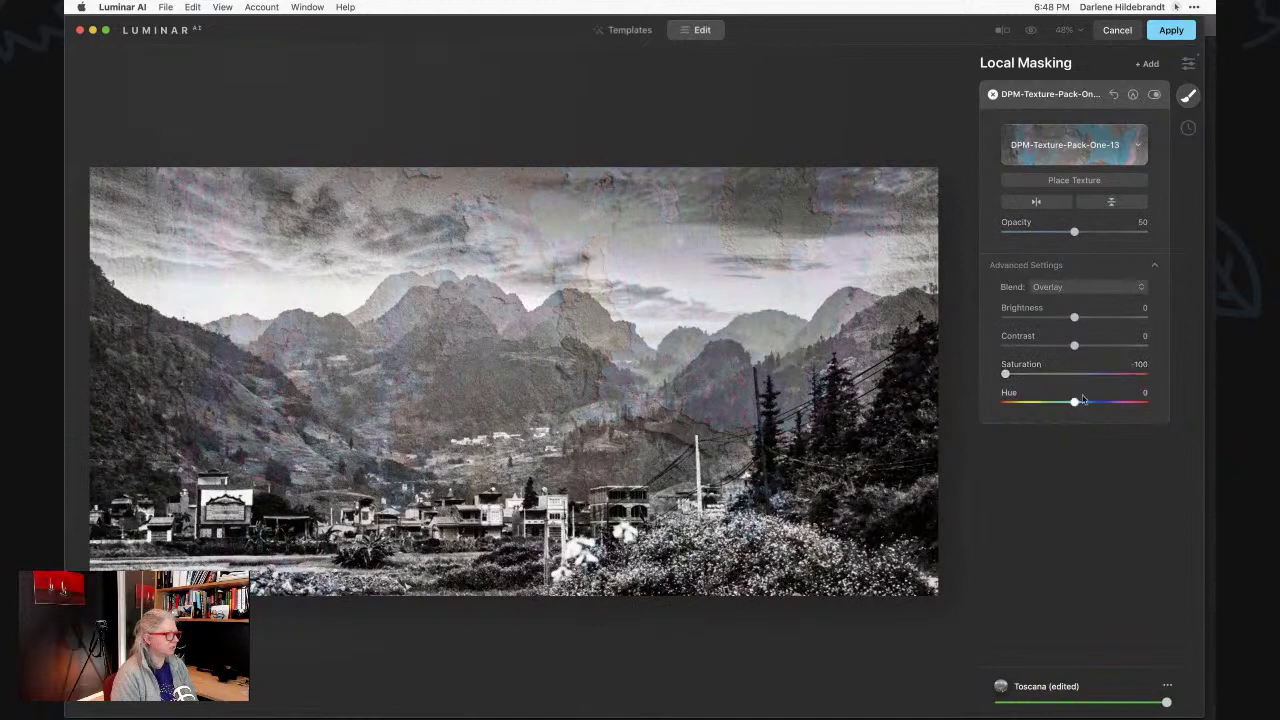
Flip the texture horizontally and set its Opacity to 39.
{"action": "left_click", "coordinate": [1111, 202]}
{"action": "left_click", "coordinate": [1036, 202]}
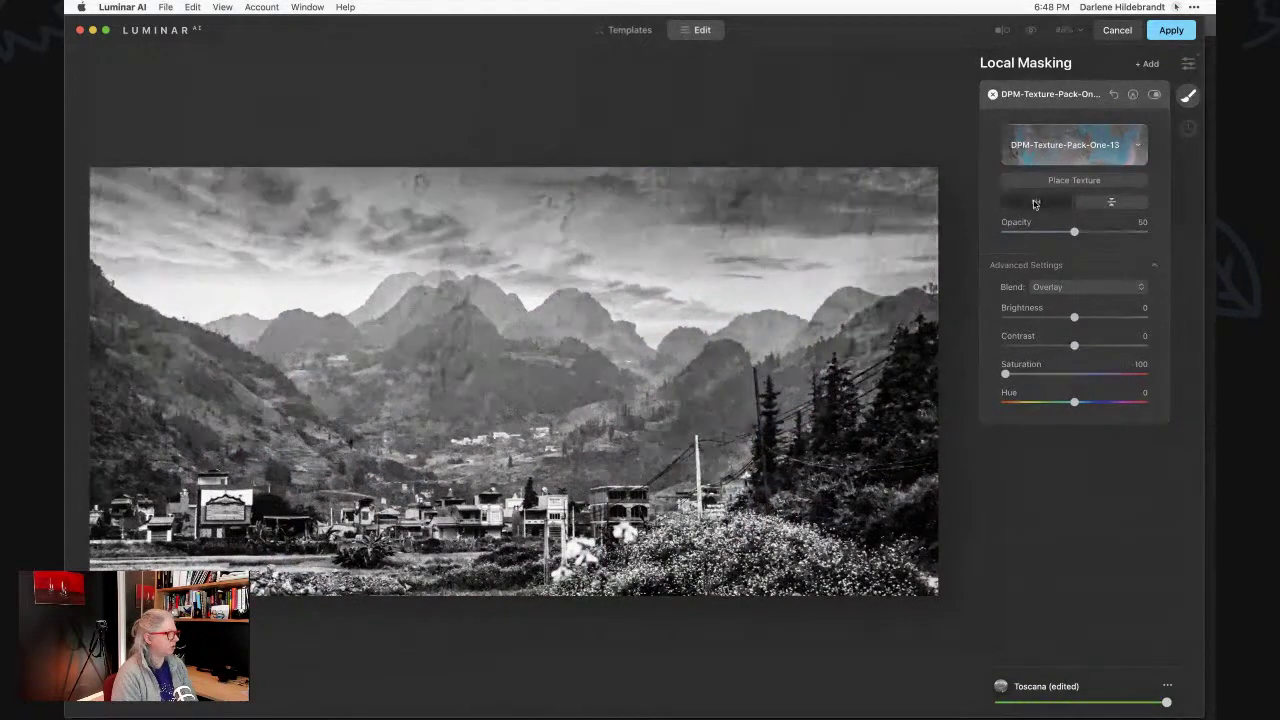
{"action": "mouse_move", "coordinate": [1081, 229]}
{"action": "left_mouse_down"}
{"action": "mouse_move", "coordinate": [1047, 230]}
{"action": "mouse_move", "coordinate": [1063, 227]}
{"action": "left_mouse_up"}
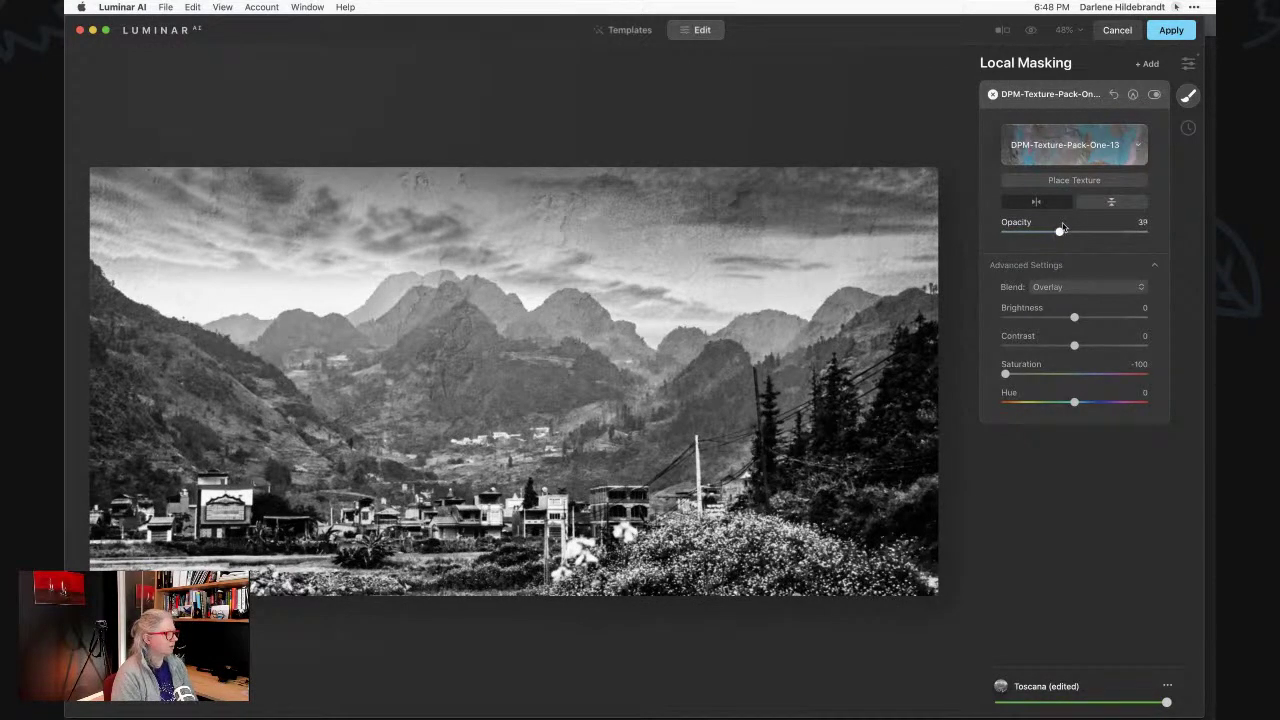
Apply the Luminar AI edits to the Photoshop Smart Object and toggle the Smart Filters to compare before and after.
{"action": "left_click", "coordinate": [1160, 31]}
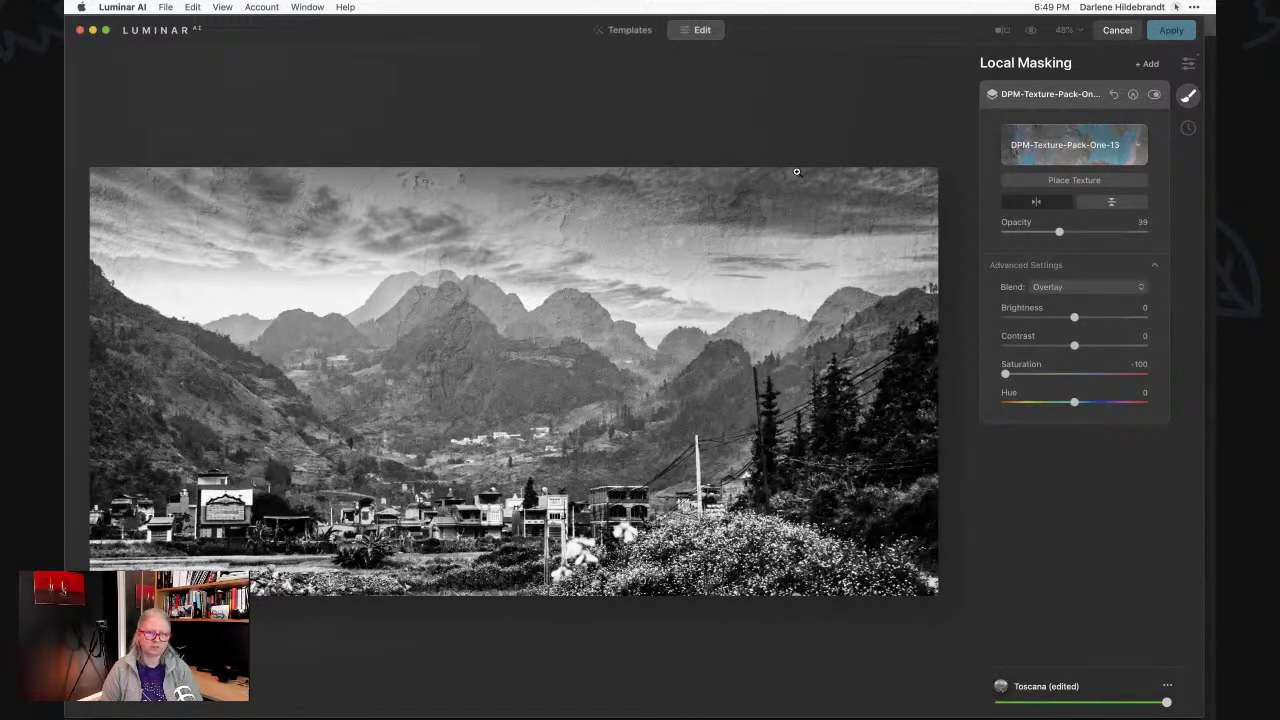
{"action": "key", "text": "Escape"}
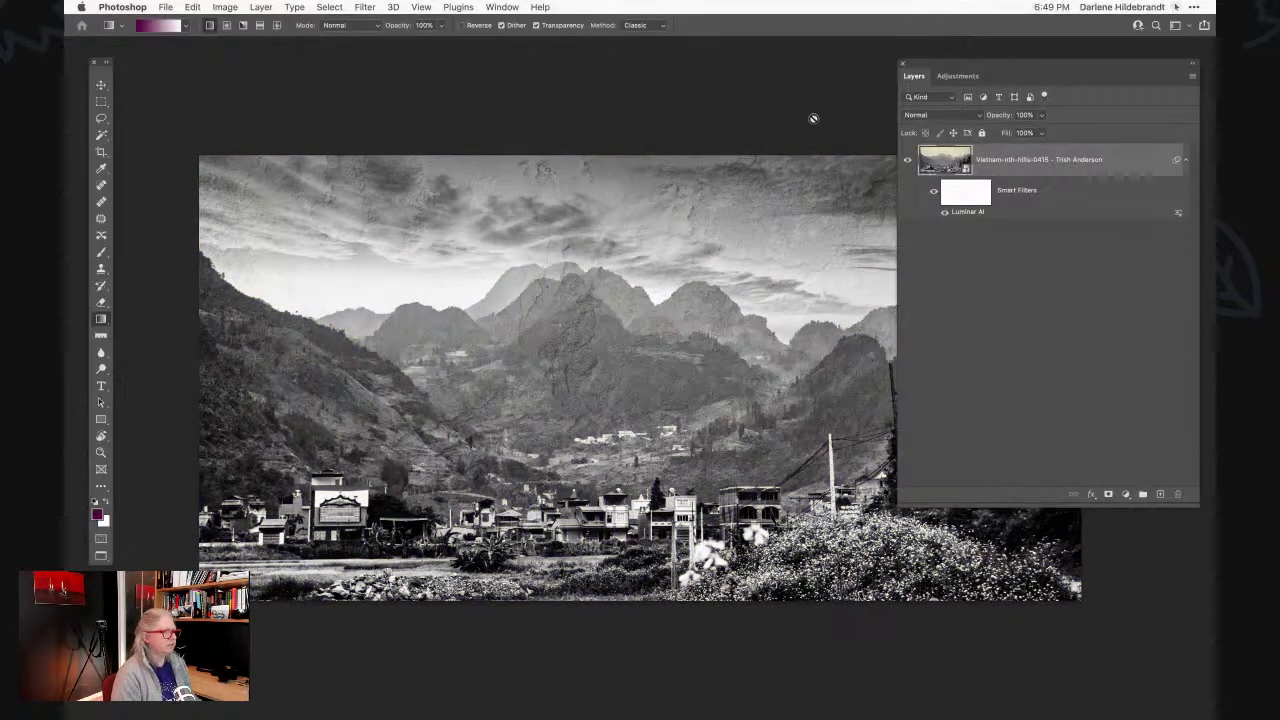
{"action": "left_click", "coordinate": [933, 193]}
{"action": "left_click", "coordinate": [933, 193]}
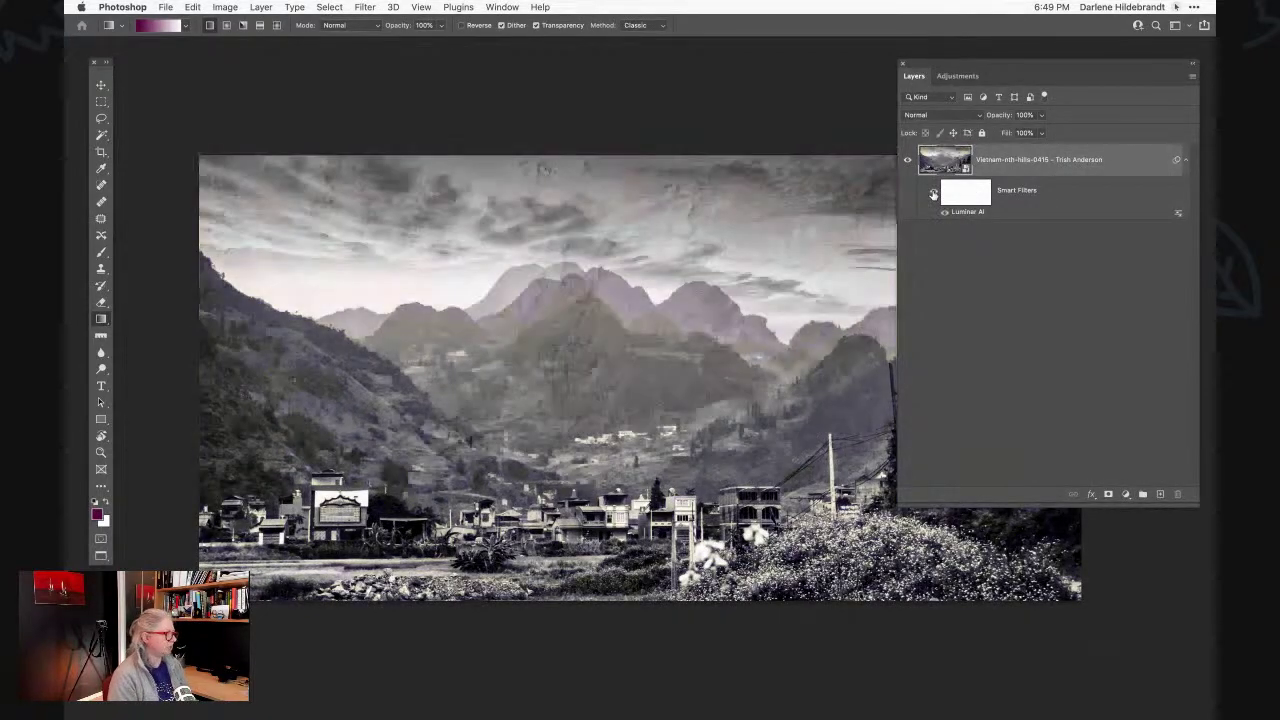
{"action": "left_click", "coordinate": [933, 193]}
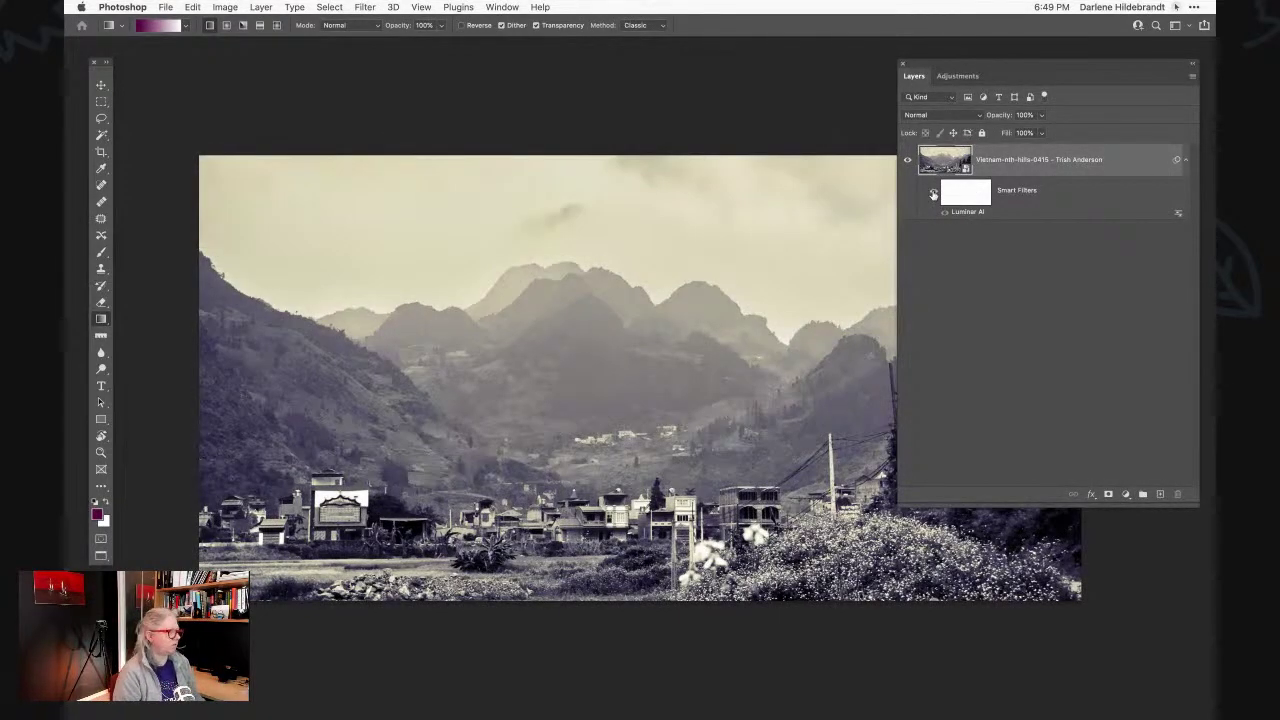
{"action": "left_click", "coordinate": [933, 193]}
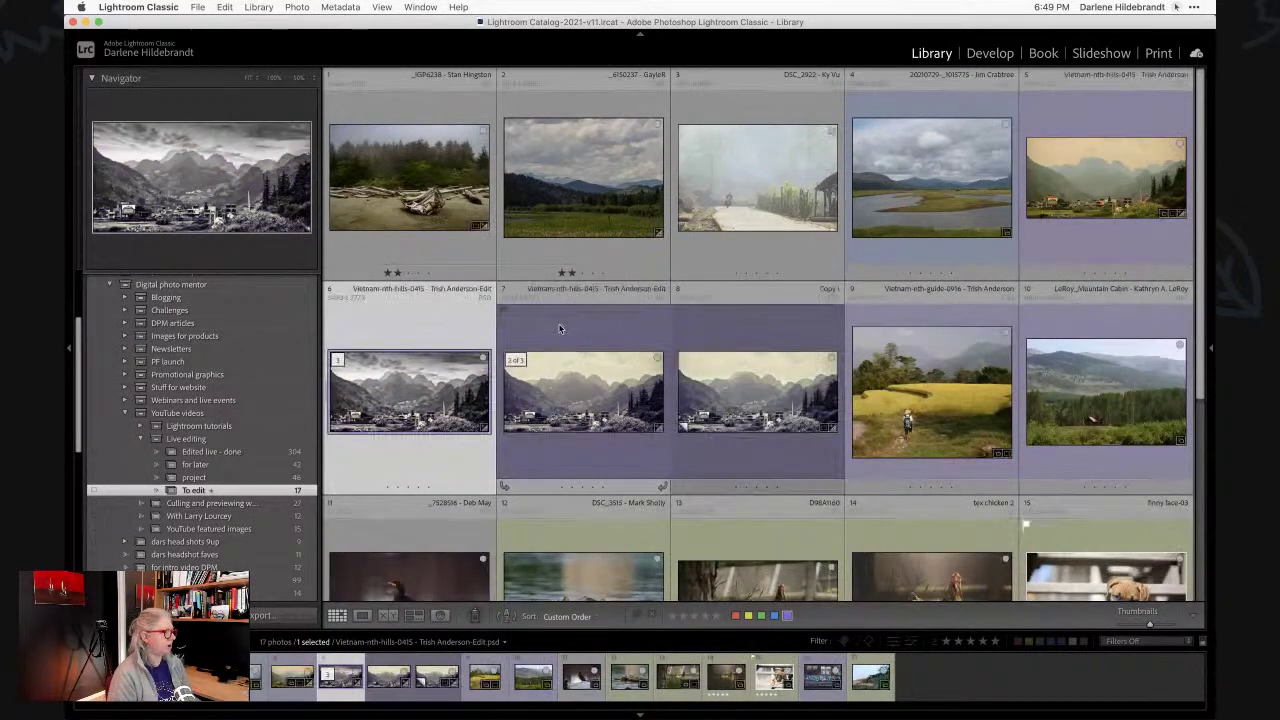
View the edited black-and-white PSD enlarged in Lightroom Classic and return to its Smart Object in Photoshop.
{"action": "double_click", "coordinate": [438, 381]}
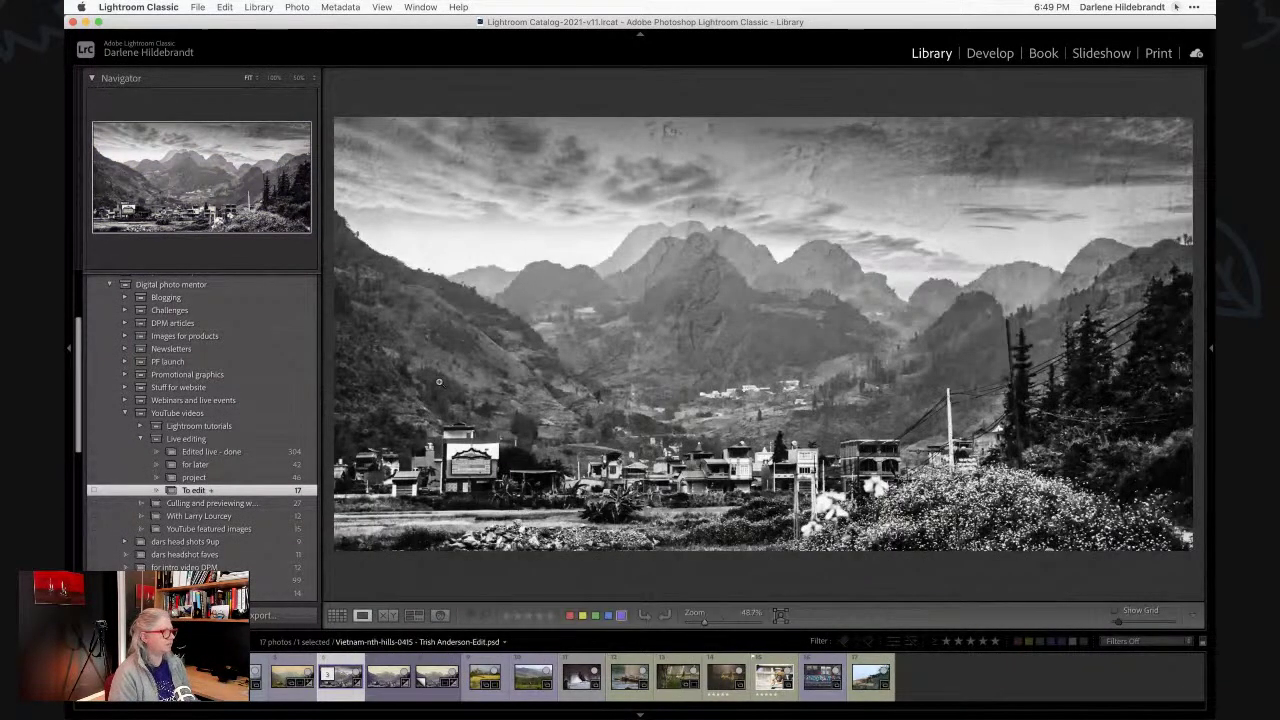
{"action": "double_click", "coordinate": [438, 381]}
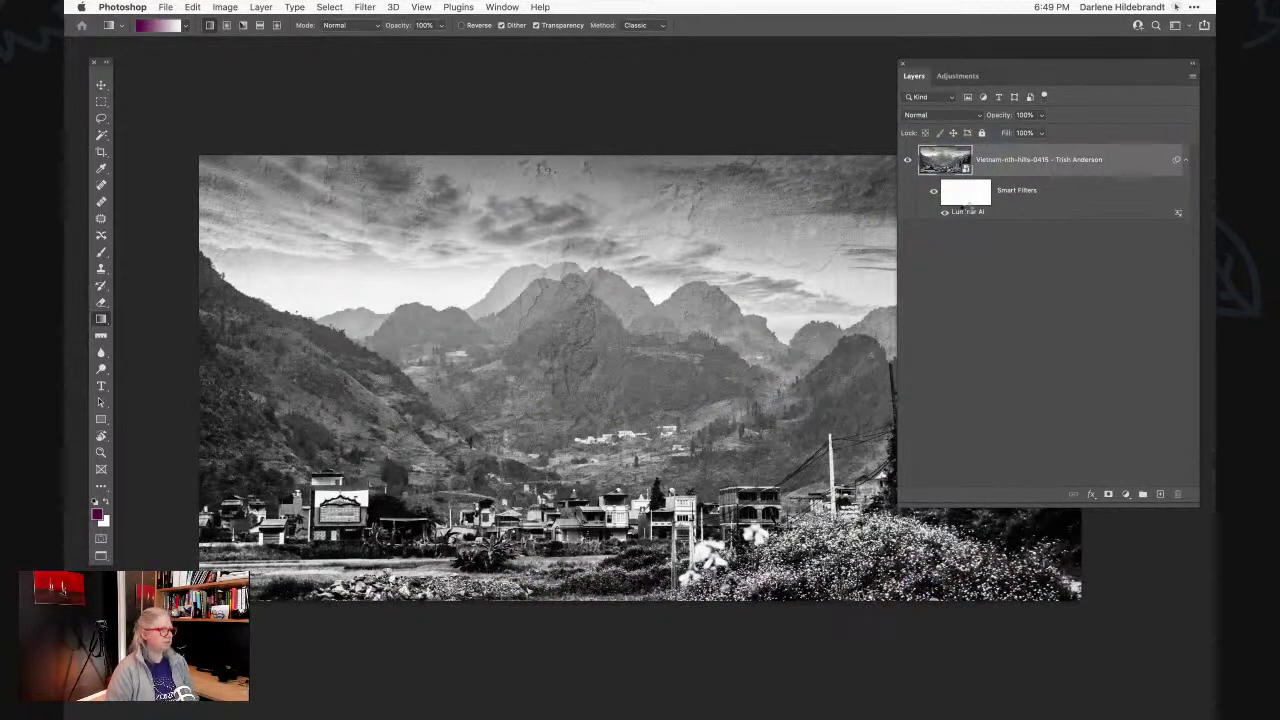
Reopen the Smart Object's Luminar AI filter from Photoshop and display its editing tools.
{"action": "double_click", "coordinate": [968, 211]}
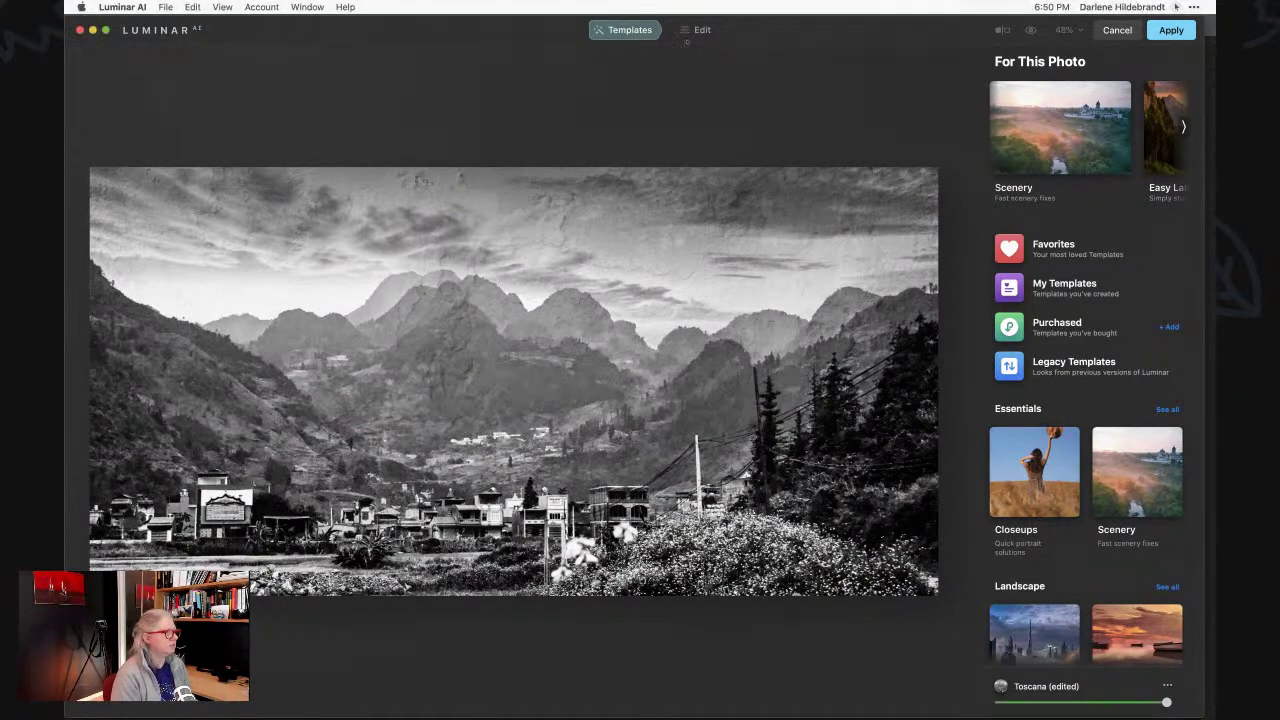
{"action": "left_click", "coordinate": [702, 29]}
{"action": "scroll", "coordinate": [1010, 487], "scroll_direction": "down", "scroll_amount": 3}
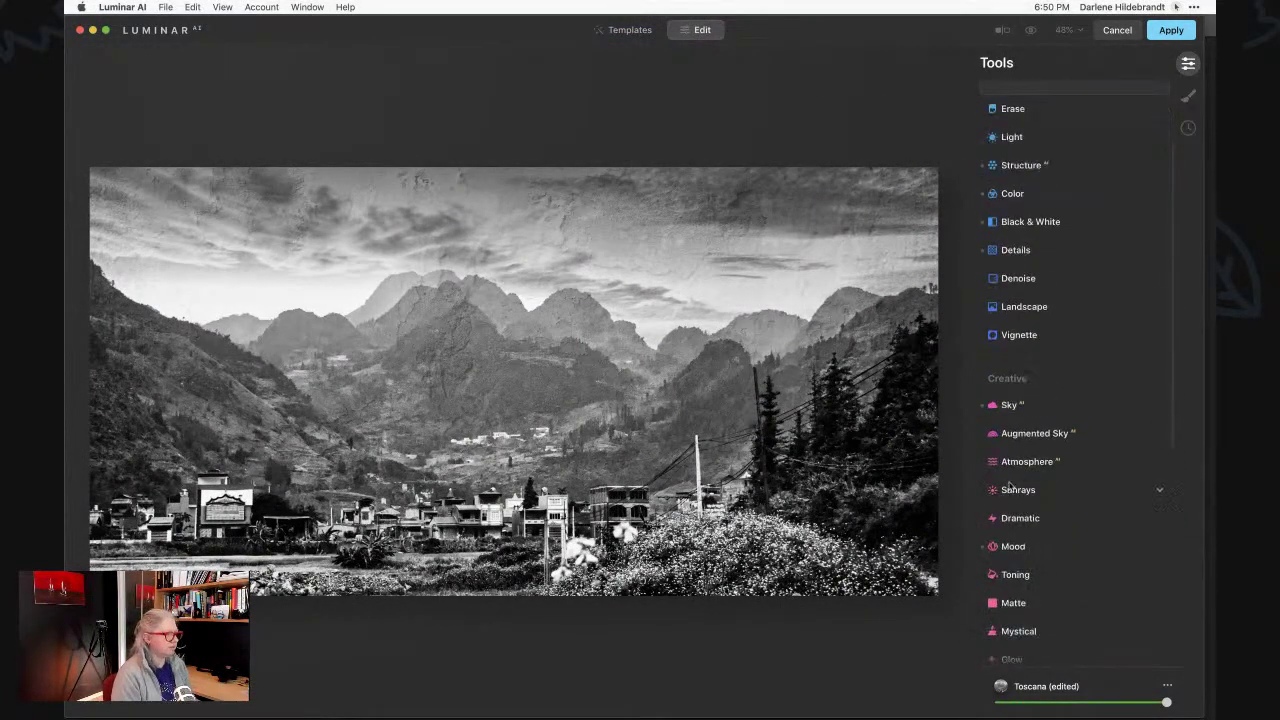
Remove the replacement sky from the photo and reduce the Toscana template's strength to slightly over half.
{"action": "left_click", "coordinate": [1023, 407]}
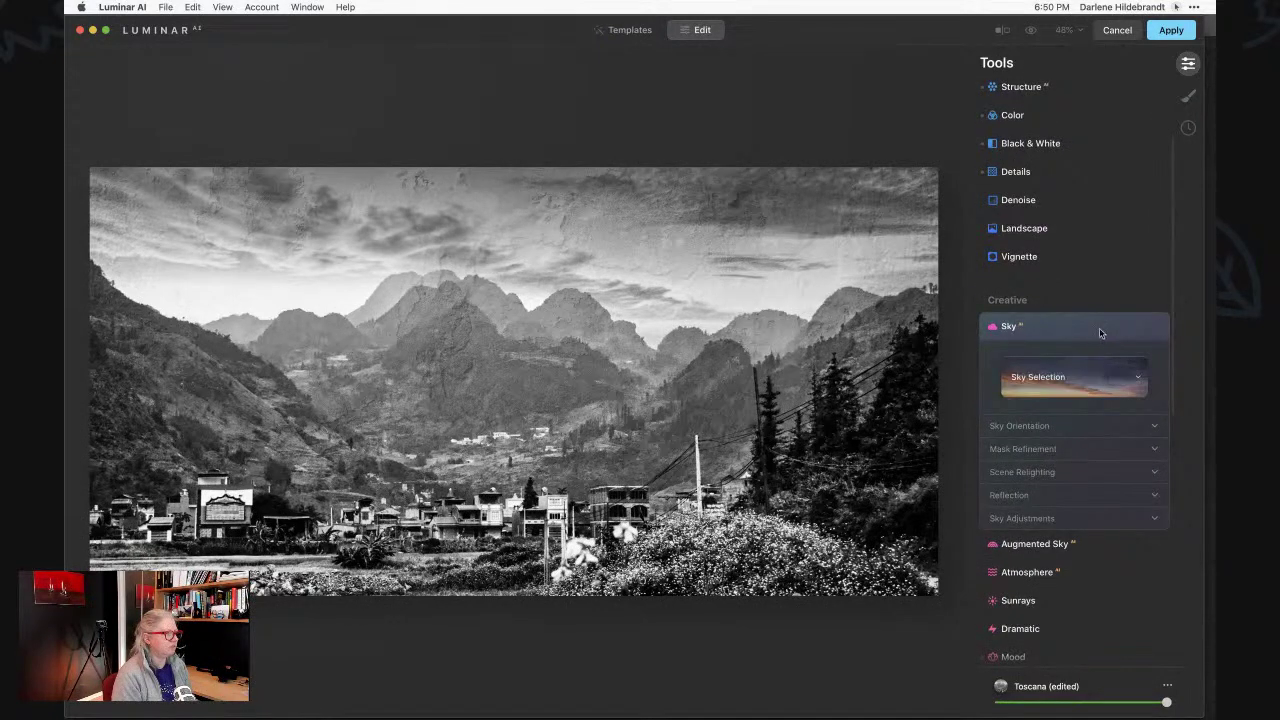
{"action": "scroll", "coordinate": [1093, 332], "scroll_direction": "up", "scroll_amount": 3}
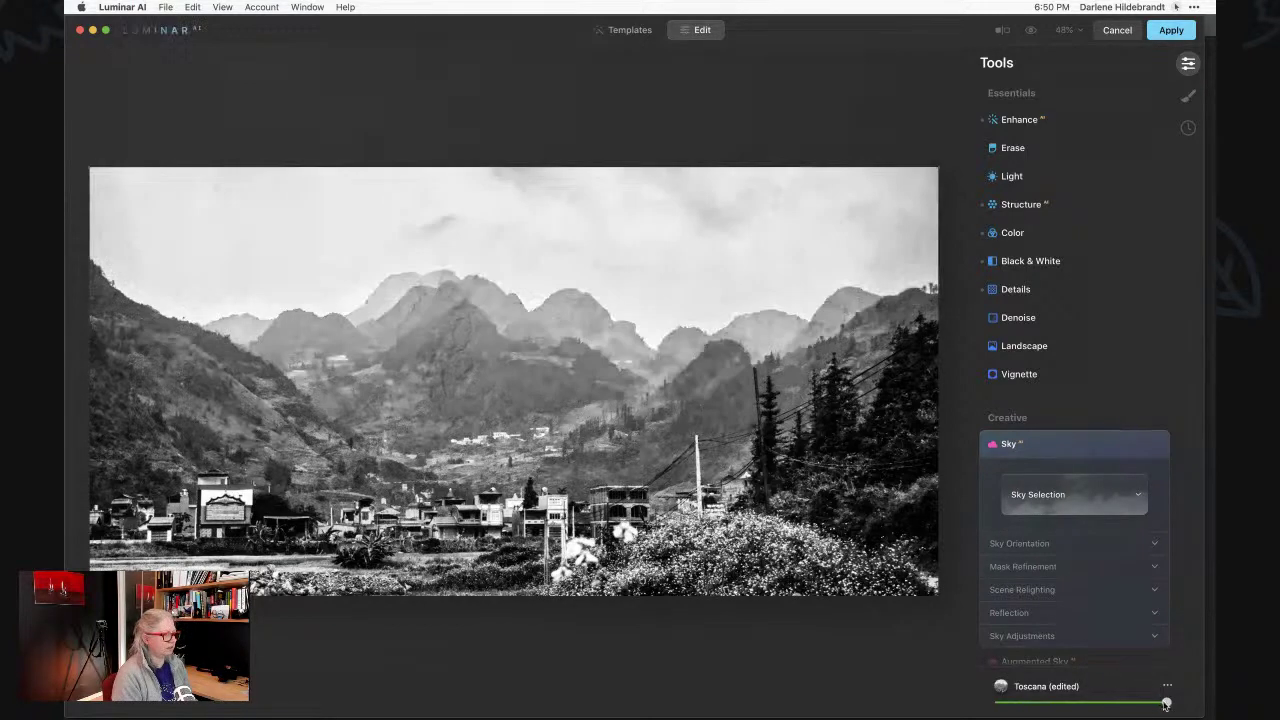
{"action": "left_click_drag", "start_coordinate": [1165, 703], "coordinate": [1088, 701]}
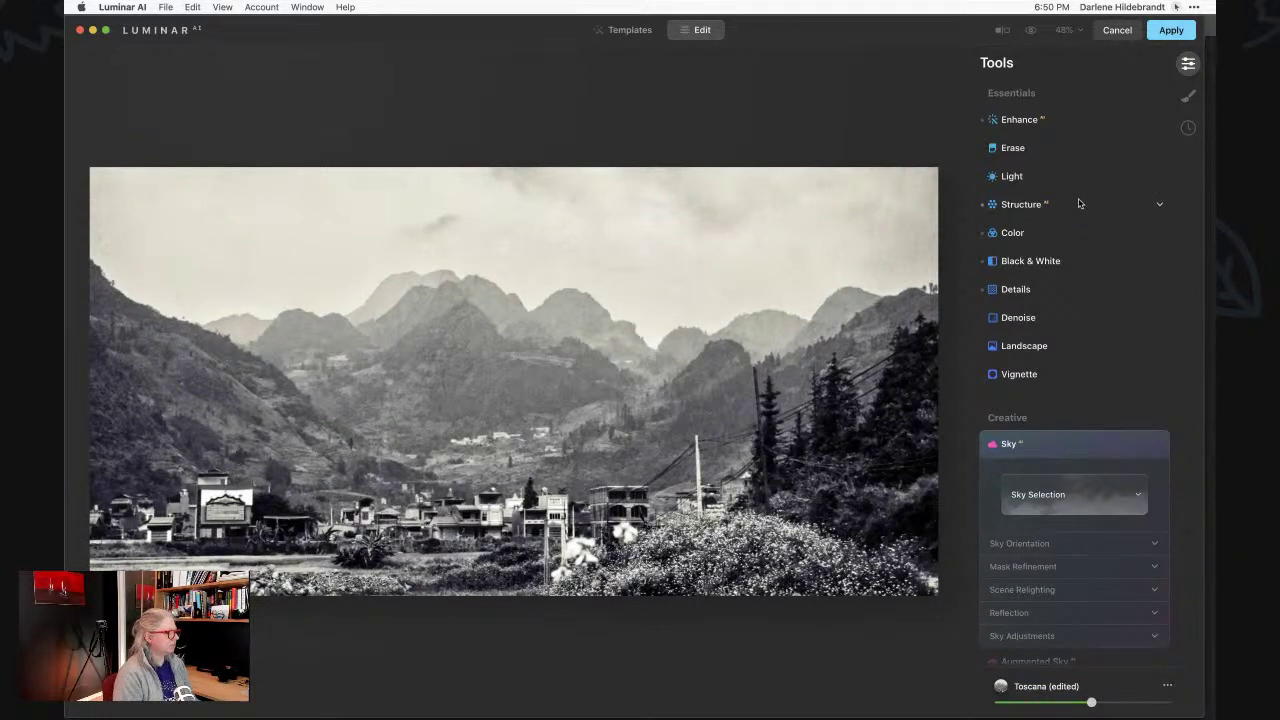
Replace the local masking texture with DPM-Texture-Pack-One-16 and show its advanced settings.
{"action": "left_click", "coordinate": [1172, 100]}
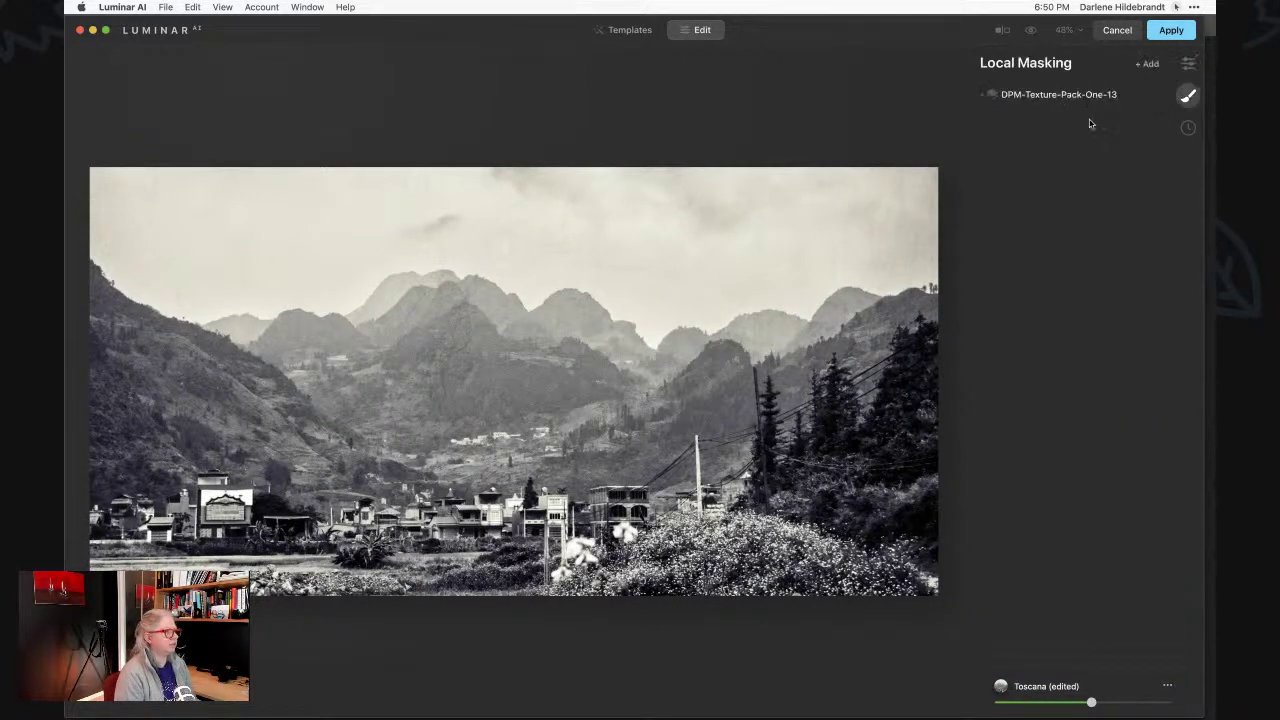
{"action": "left_click", "coordinate": [1036, 98]}
{"action": "left_click", "coordinate": [1075, 148]}
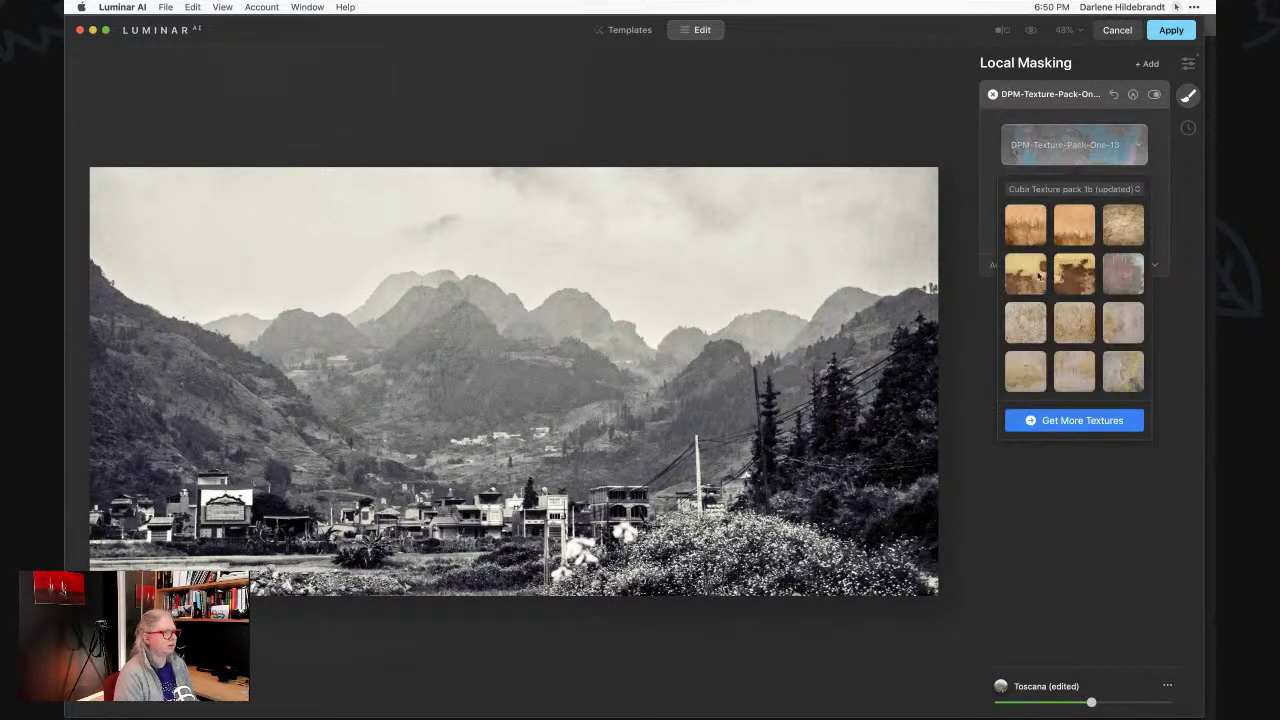
{"action": "scroll", "coordinate": [1036, 296], "scroll_direction": "down", "scroll_amount": 10}
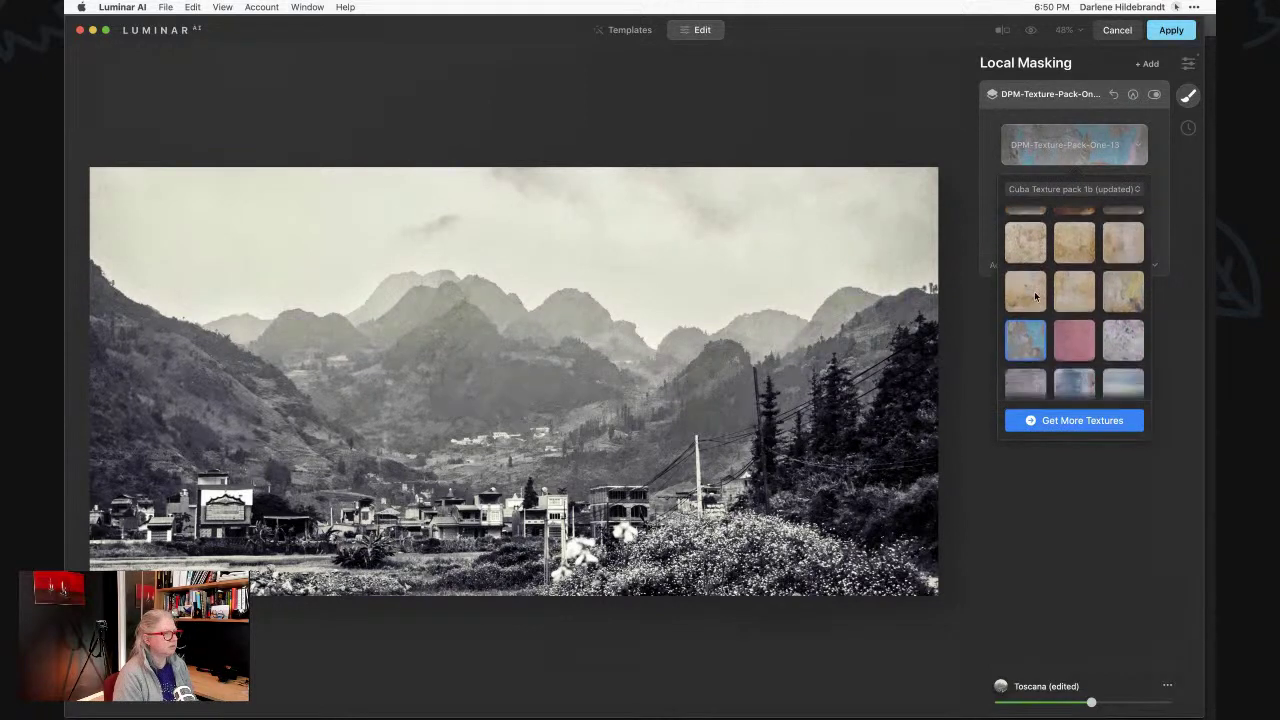
{"action": "left_click", "coordinate": [1036, 296]}
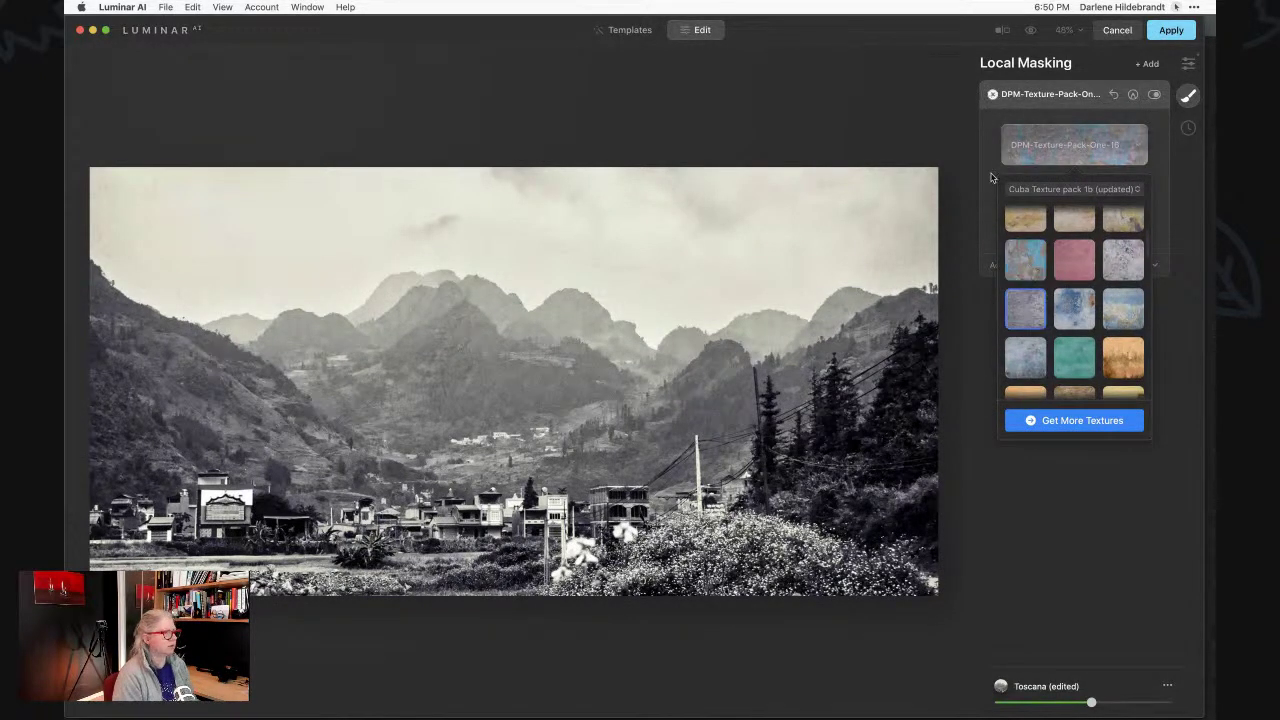
{"action": "left_click", "coordinate": [1016, 265]}
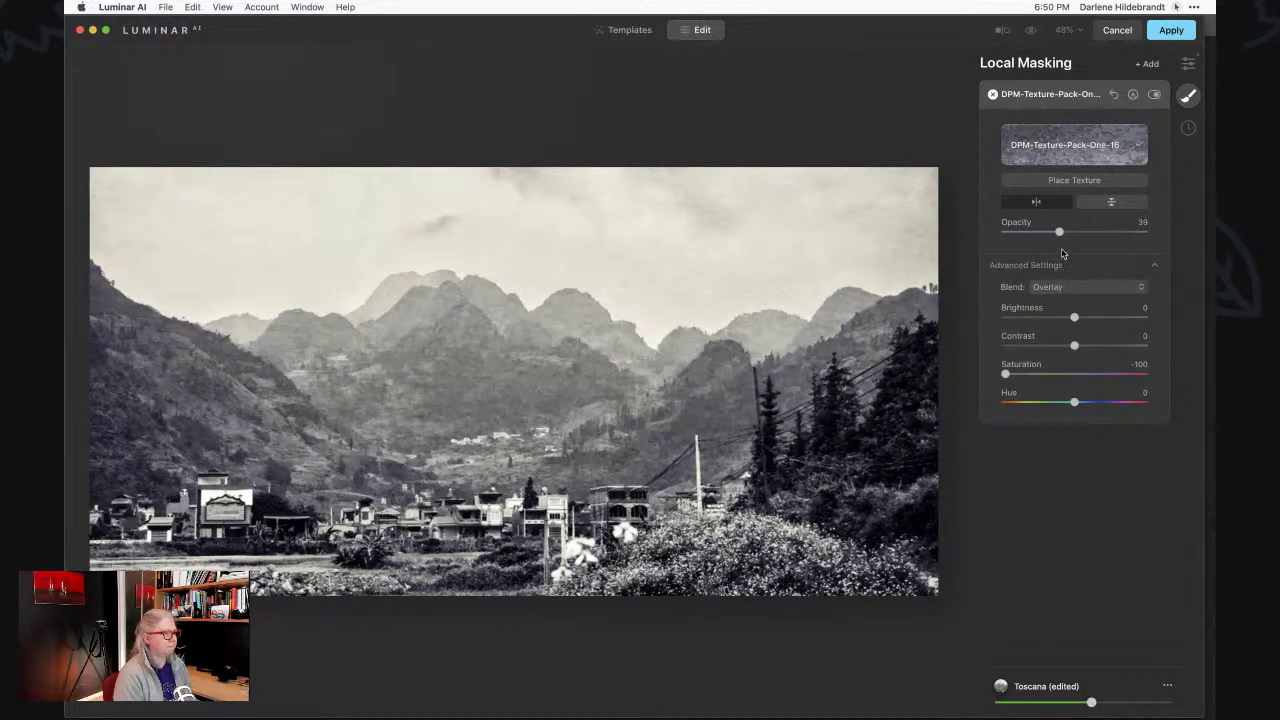
Set the texture's Opacity to 75, Brightness to -27, Contrast to 57 and Saturation to -74, and compare its horizontal flip.
{"action": "left_click_drag", "start_coordinate": [1059, 231], "coordinate": [1109, 231]}
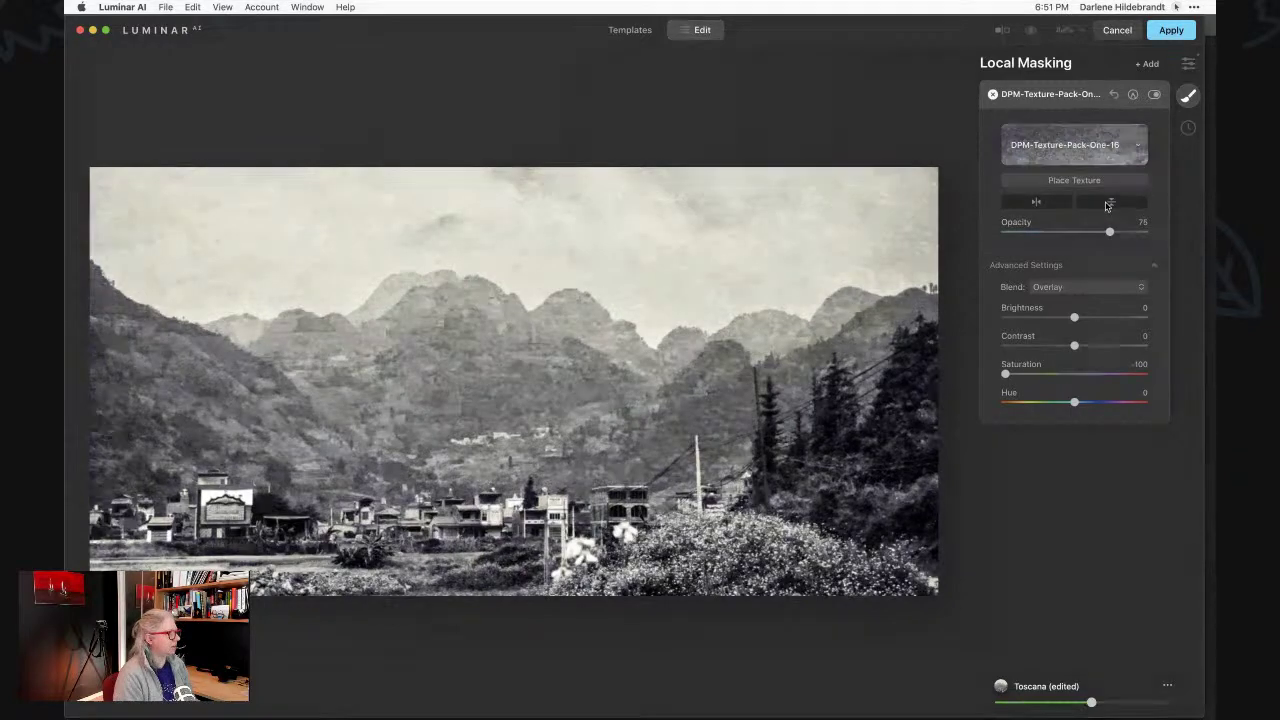
{"action": "left_click", "coordinate": [1035, 203]}
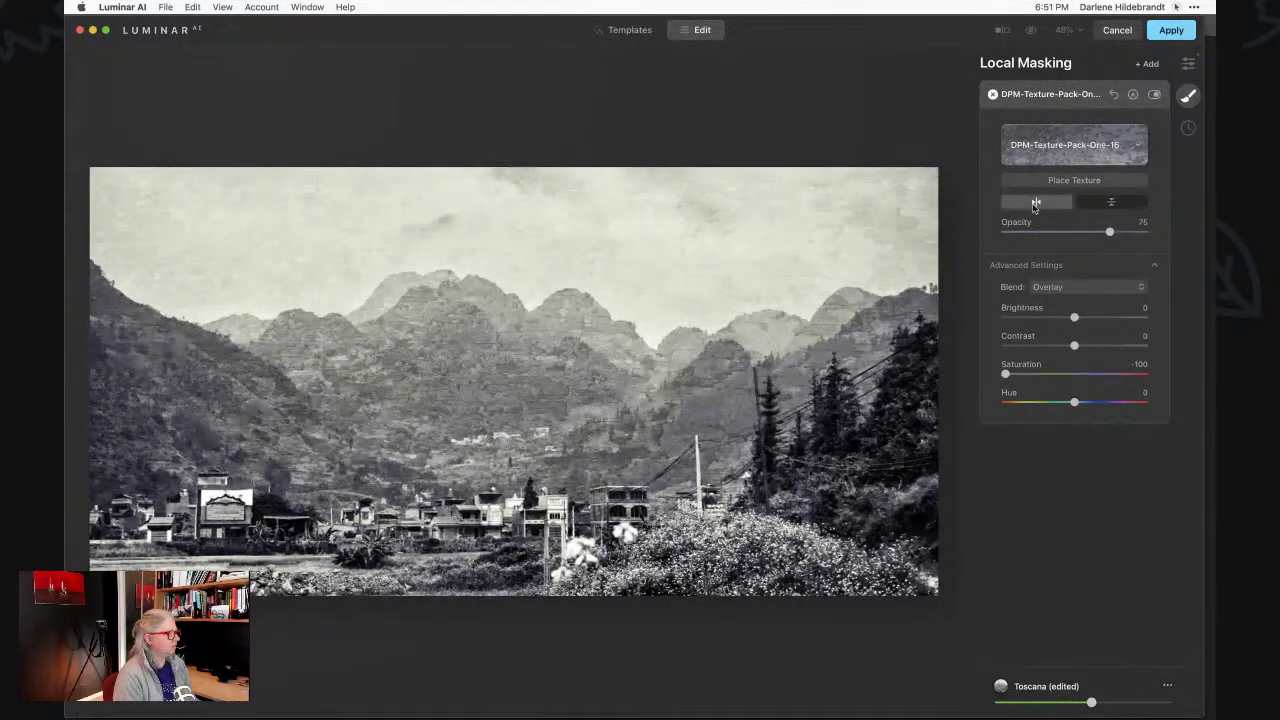
{"action": "left_click", "coordinate": [1035, 203]}
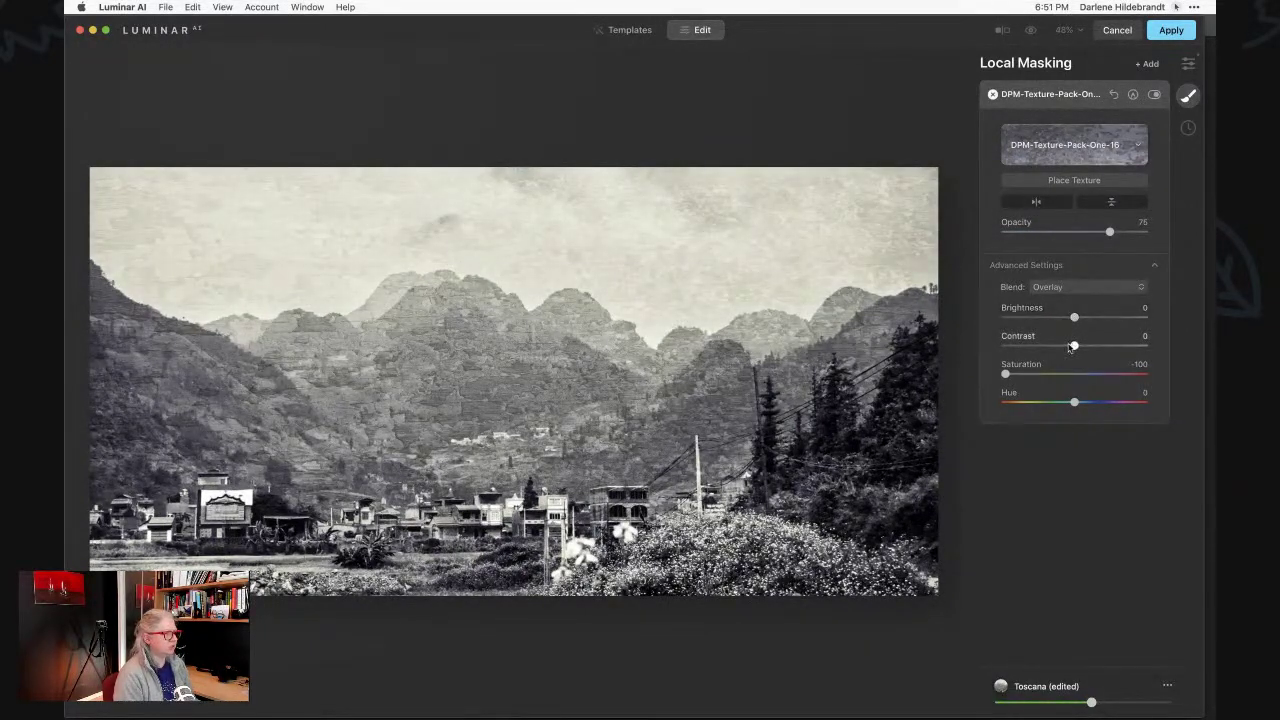
{"action": "left_click_drag", "start_coordinate": [1074, 345], "coordinate": [1053, 316]}
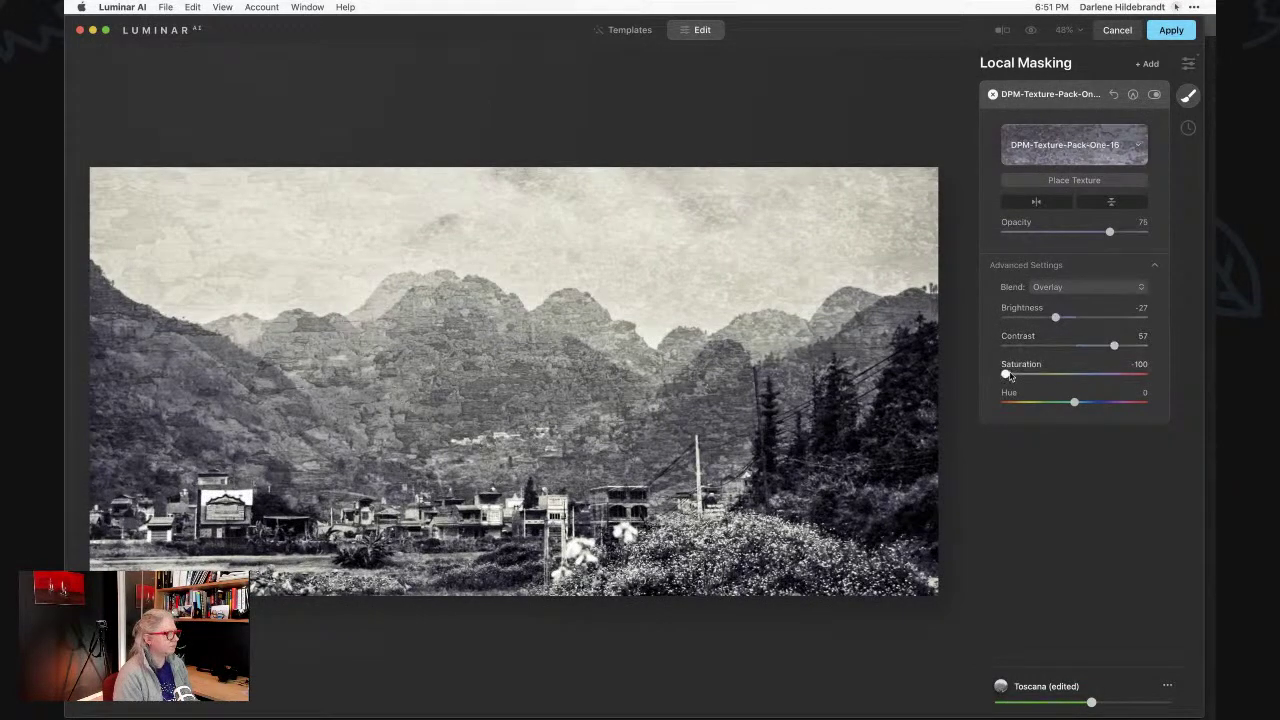
{"action": "left_click_drag", "start_coordinate": [1006, 373], "coordinate": [1022, 373]}
Add a Gradient Mask to the texture, placed nearly level across the mountain ridges so the texture covers the sky.
{"action": "left_click", "coordinate": [1133, 94]}
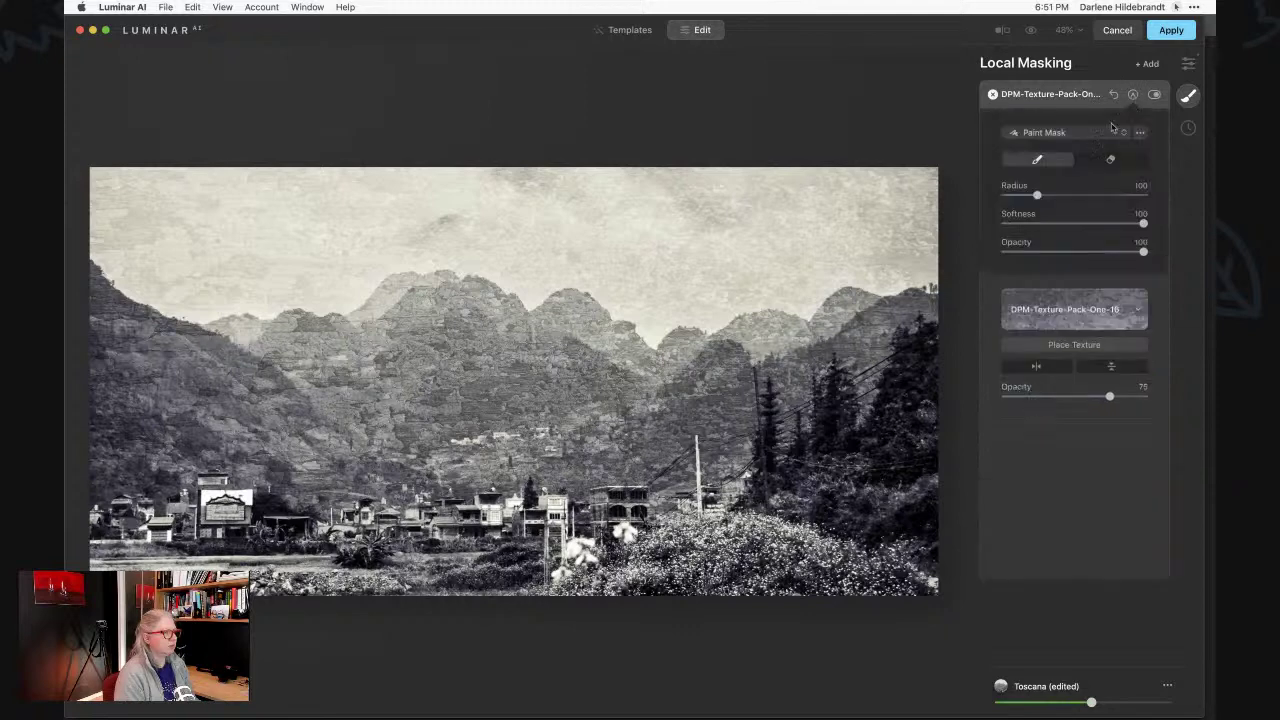
{"action": "left_click", "coordinate": [1058, 137]}
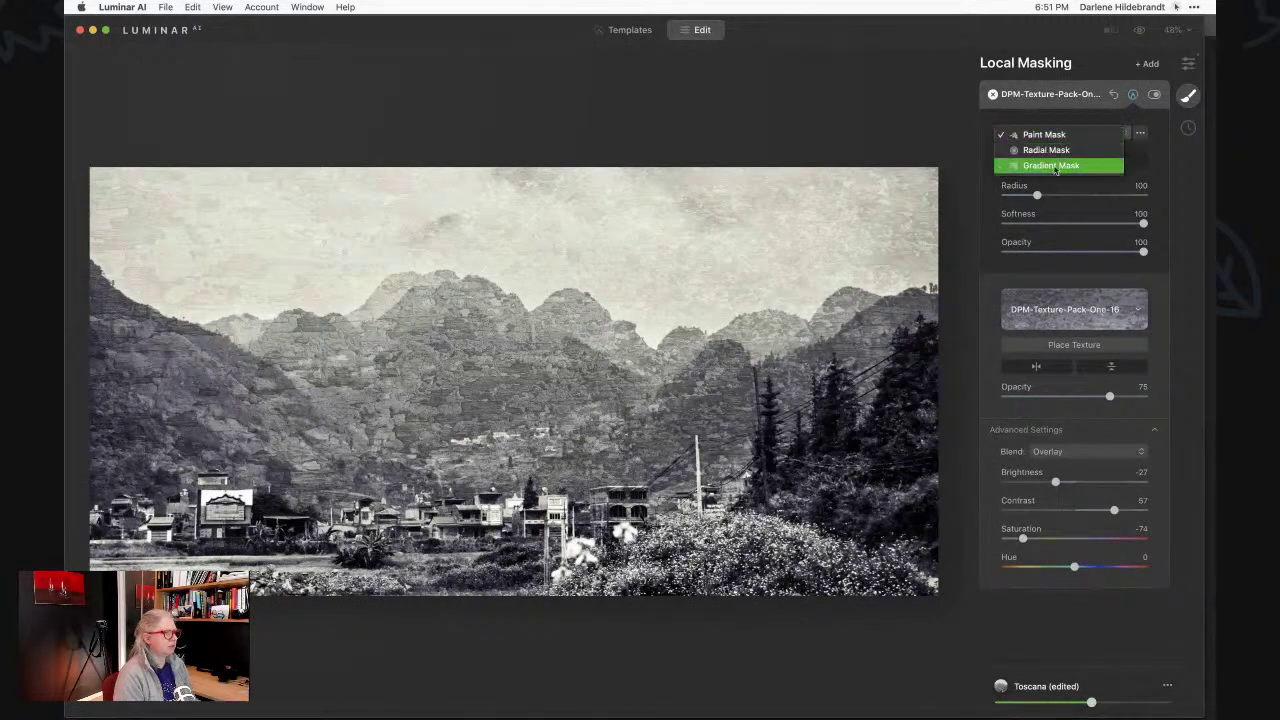
{"action": "left_click", "coordinate": [1055, 166]}
{"action": "left_click_drag", "start_coordinate": [534, 398], "coordinate": [531, 346]}
{"action": "left_click_drag", "start_coordinate": [785, 380], "coordinate": [409, 348]}
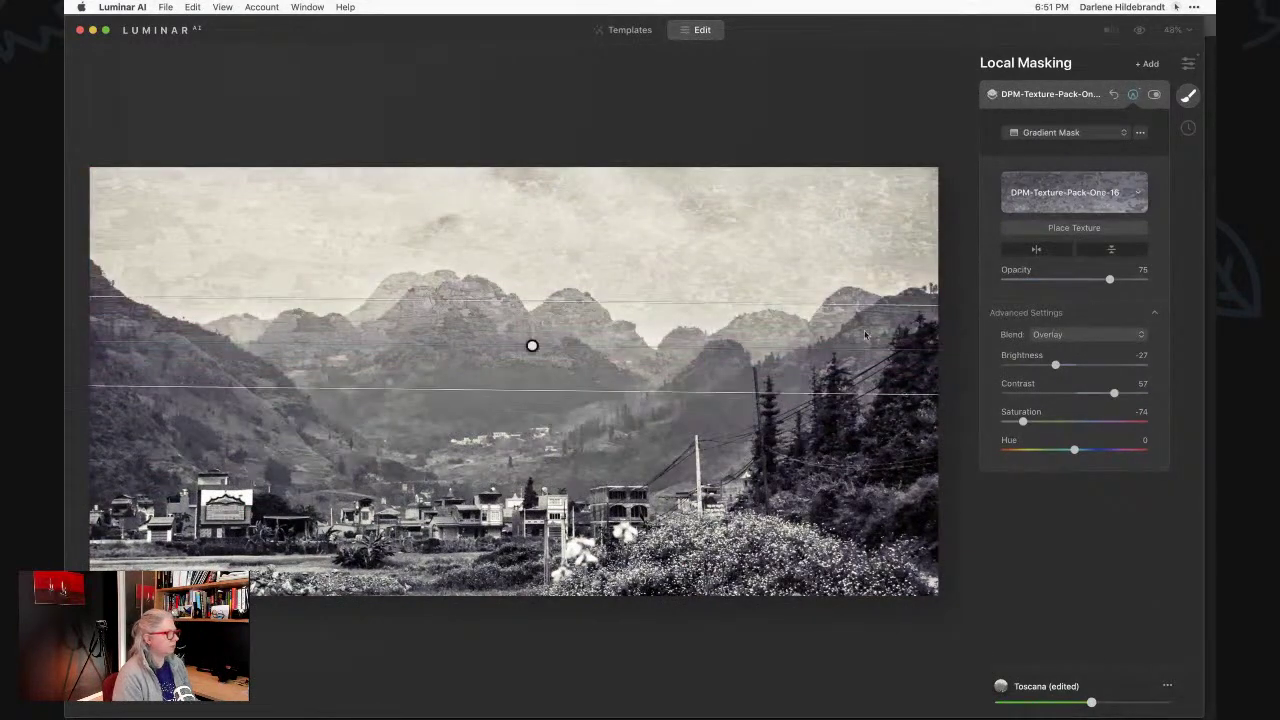
Erase the texture from the mountain ridges using a Paint Mask at Opacity 55, and apply the edits to the Photoshop Smart Object.
{"action": "left_click", "coordinate": [1084, 134]}
{"action": "key", "text": "Up"}
{"action": "key", "text": "Up"}
{"action": "key", "text": "Return"}
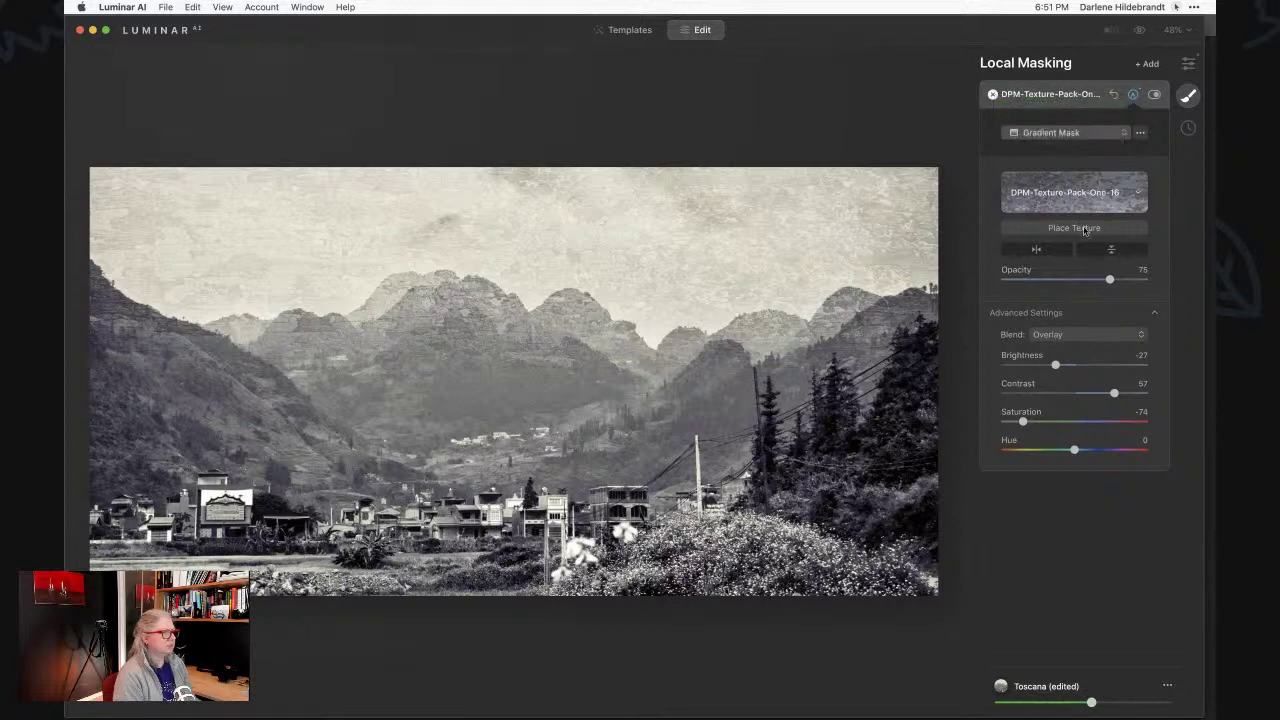
{"action": "left_click", "coordinate": [1083, 251]}
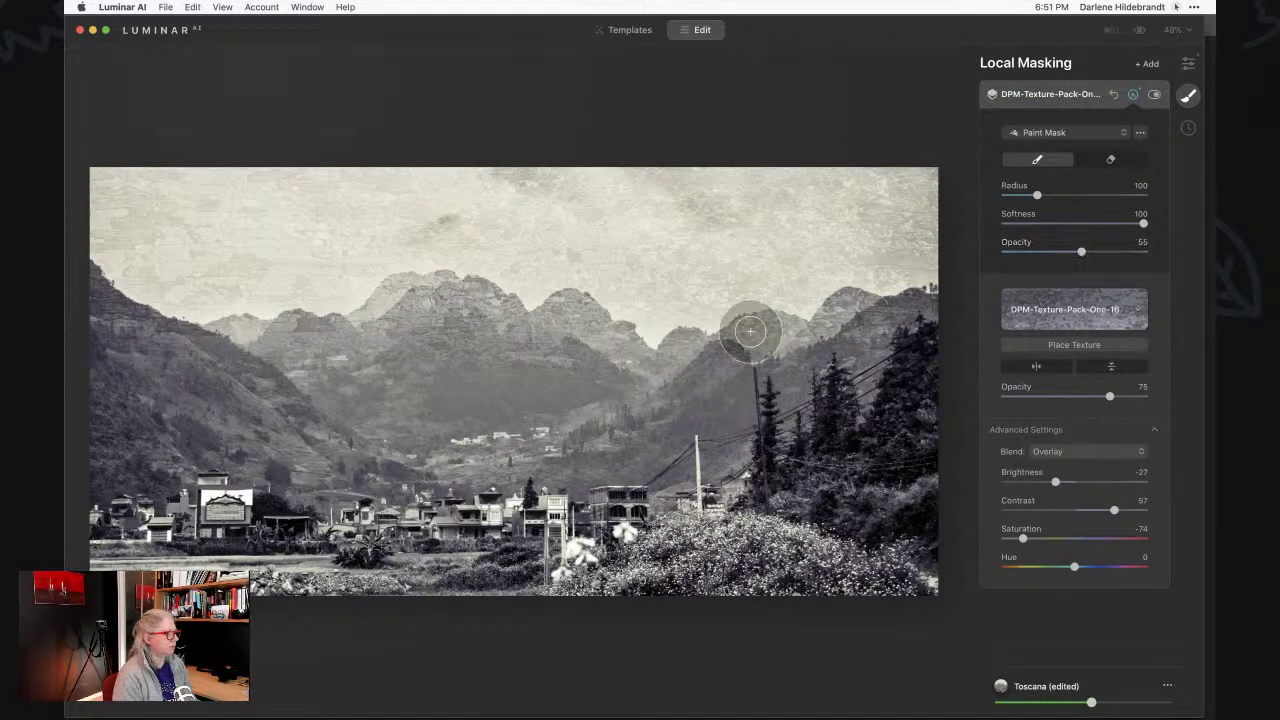
{"action": "mouse_move", "coordinate": [436, 313]}
{"action": "left_mouse_down"}
{"action": "mouse_move", "coordinate": [520, 336]}
{"action": "mouse_move", "coordinate": [565, 321]}
{"action": "mouse_move", "coordinate": [550, 352]}
{"action": "mouse_move", "coordinate": [429, 309]}
{"action": "mouse_move", "coordinate": [268, 368]}
{"action": "left_mouse_up"}
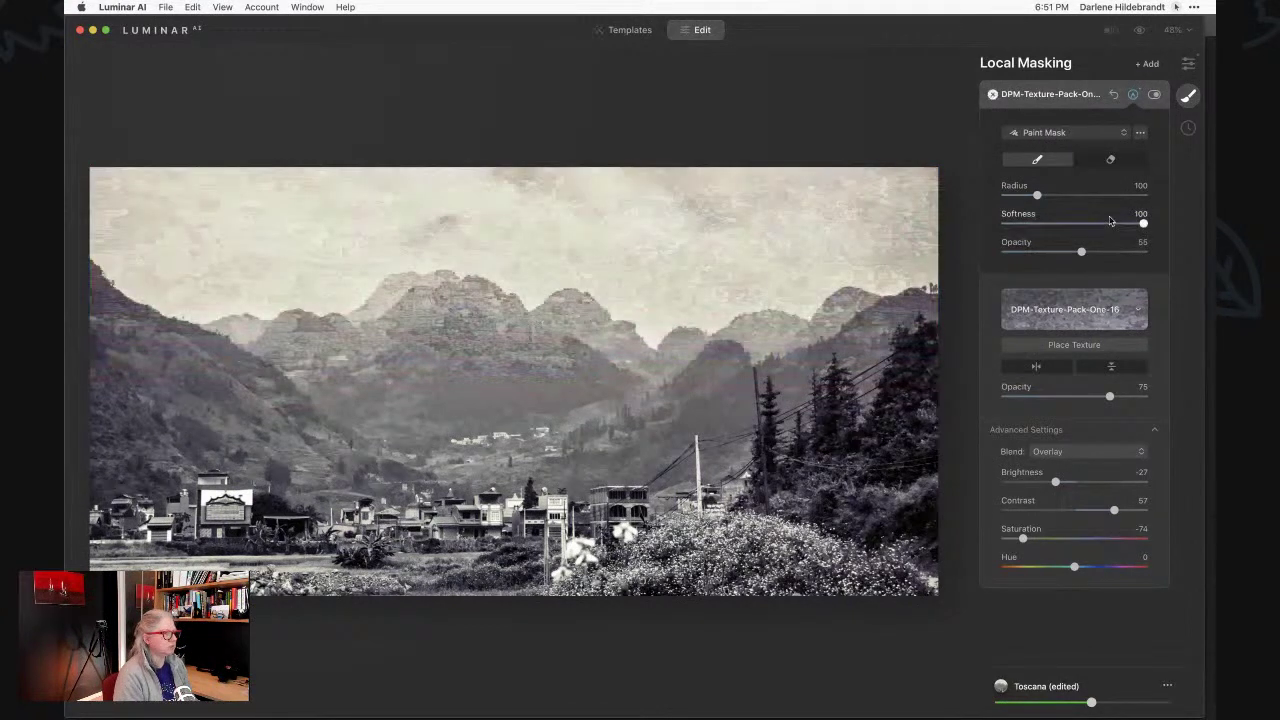
{"action": "left_click", "coordinate": [1110, 159]}
{"action": "mouse_move", "coordinate": [557, 343]}
{"action": "left_mouse_down"}
{"action": "mouse_move", "coordinate": [434, 326]}
{"action": "mouse_move", "coordinate": [433, 306]}
{"action": "mouse_move", "coordinate": [325, 318]}
{"action": "mouse_move", "coordinate": [270, 360]}
{"action": "mouse_move", "coordinate": [438, 353]}
{"action": "mouse_move", "coordinate": [593, 327]}
{"action": "mouse_move", "coordinate": [707, 358]}
{"action": "mouse_move", "coordinate": [850, 321]}
{"action": "mouse_move", "coordinate": [920, 323]}
{"action": "left_mouse_up"}
{"action": "left_click_drag", "start_coordinate": [766, 349], "coordinate": [262, 361]}
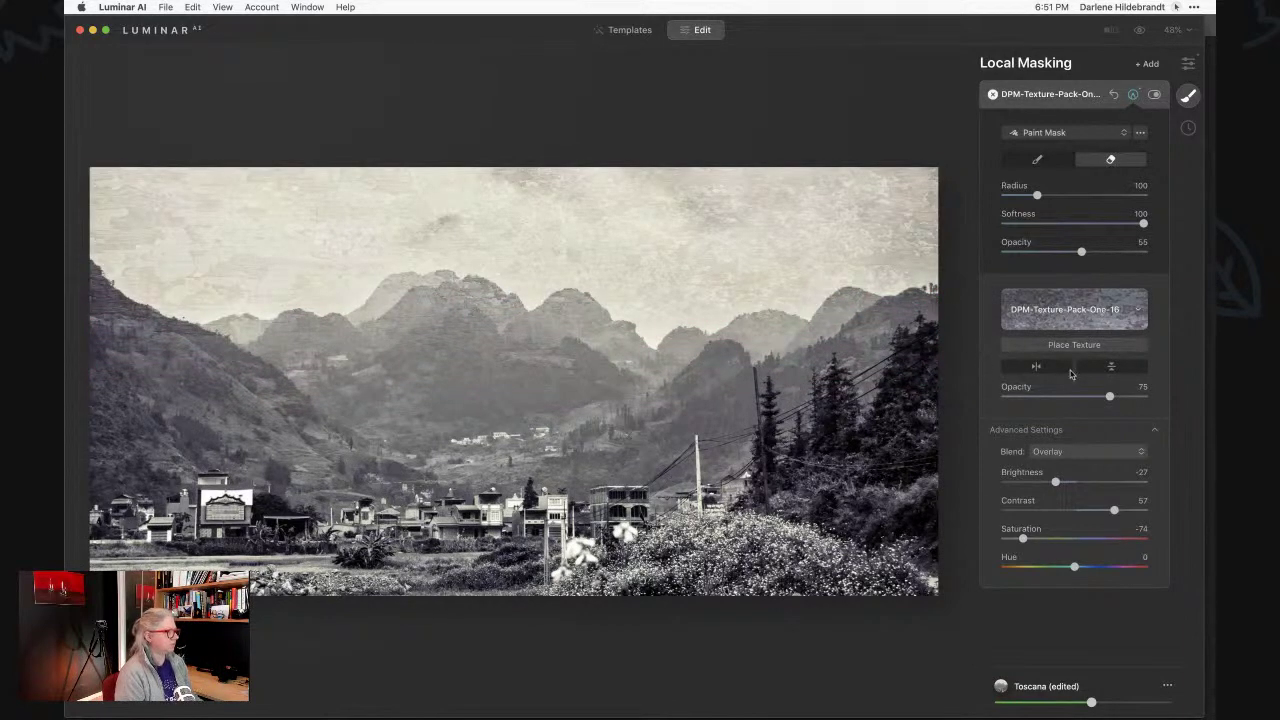
{"action": "left_click", "coordinate": [1079, 104]}
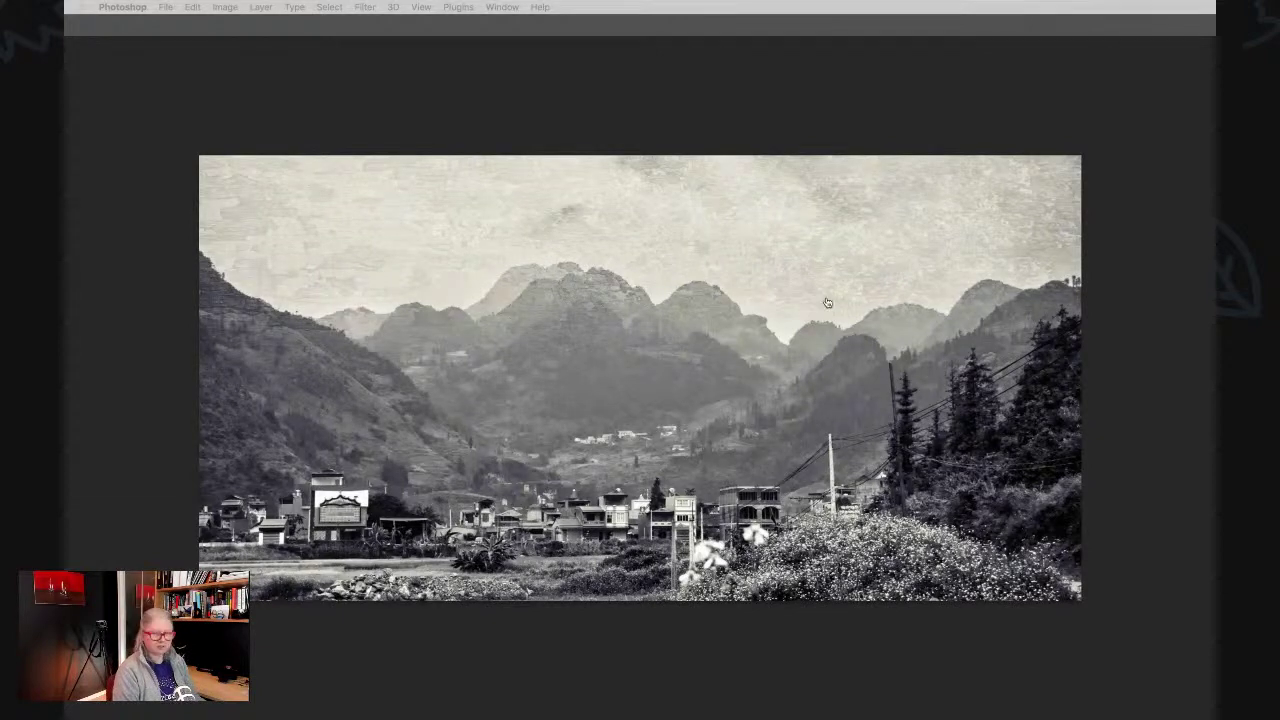
Switch to Lightroom Classic and view the black-and-white PSD enlarged with its photo info overlay.
{"action": "key", "text": "super+Tab"}
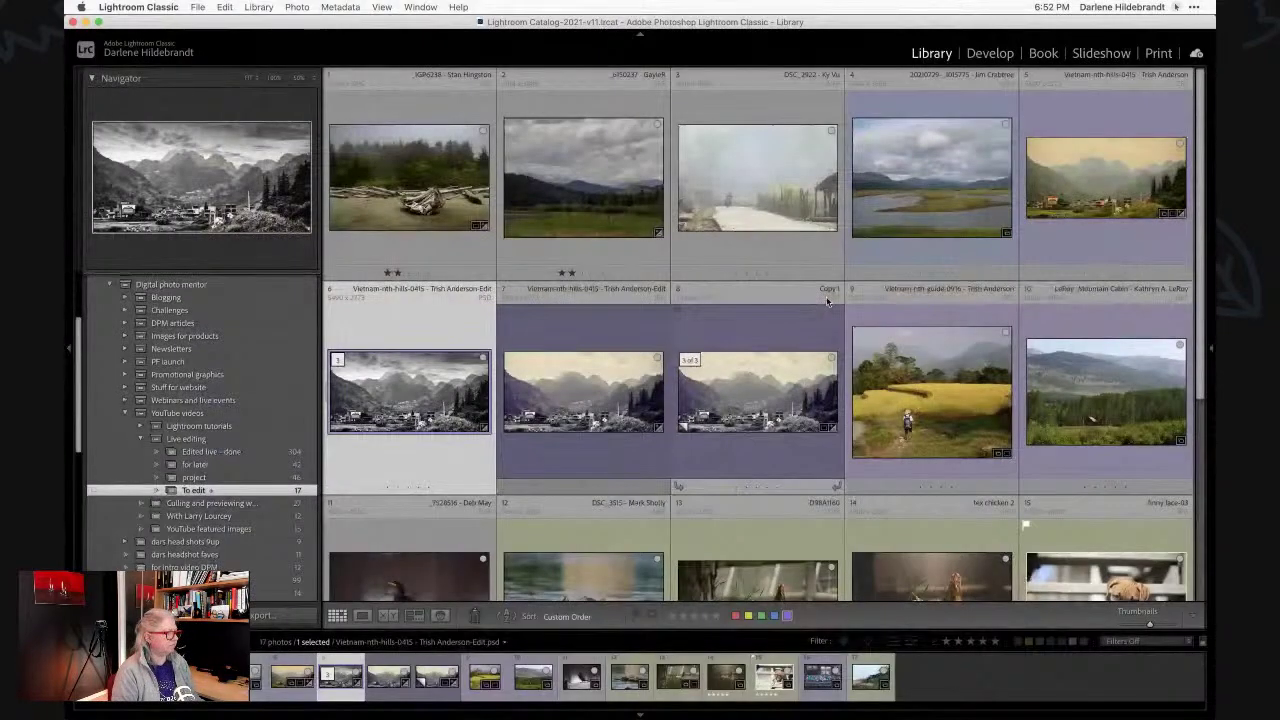
{"action": "double_click", "coordinate": [382, 323]}
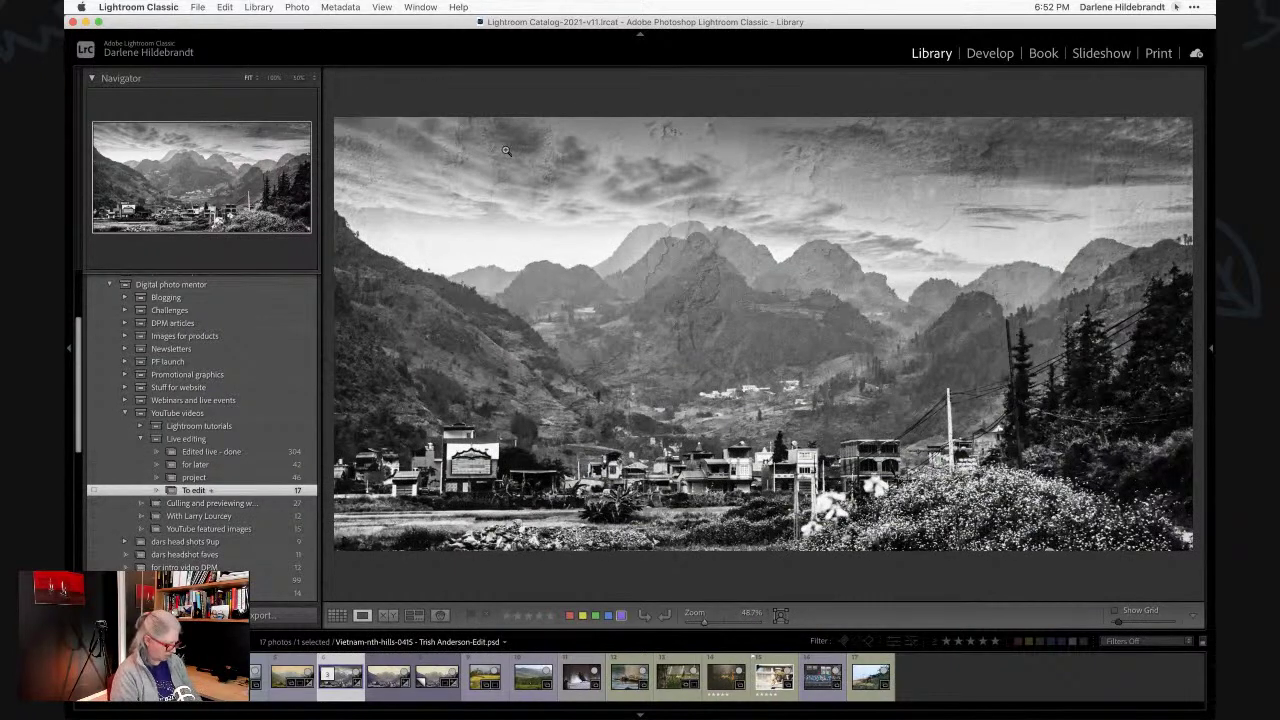
{"action": "key", "text": "i"}
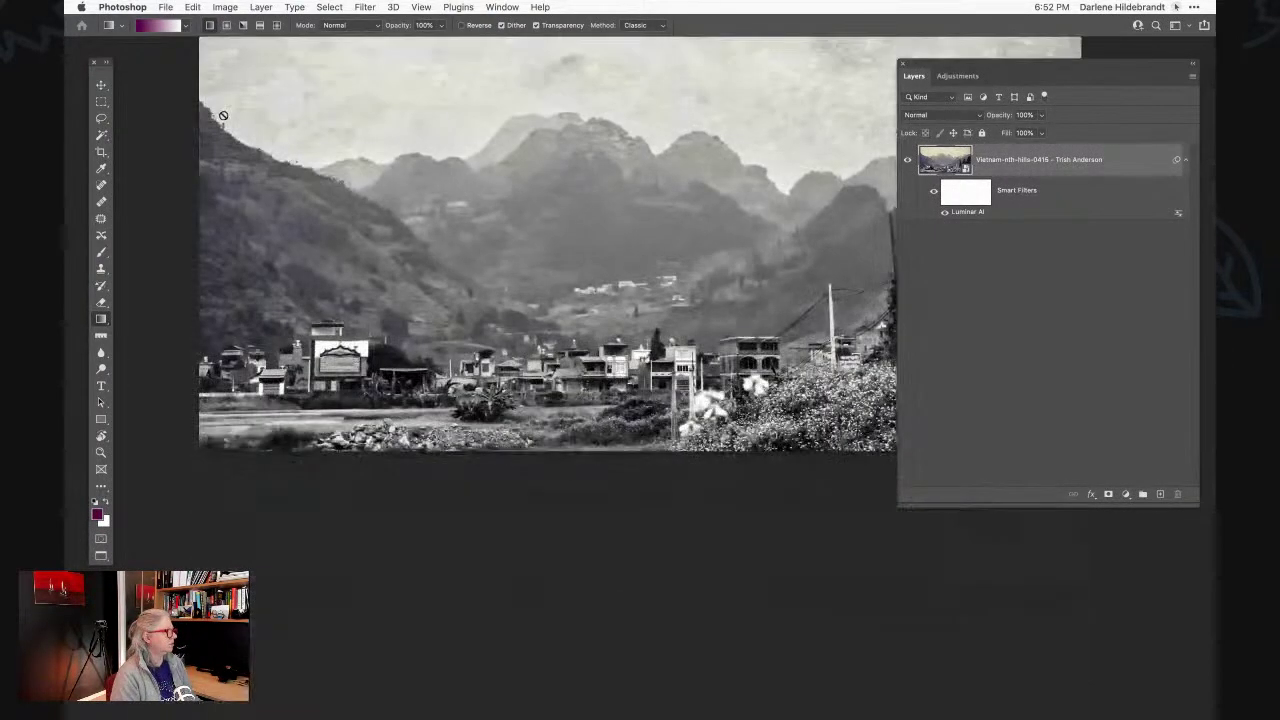
Close the edited mountain village document in Photoshop.
{"action": "left_click", "coordinate": [167, 7]}
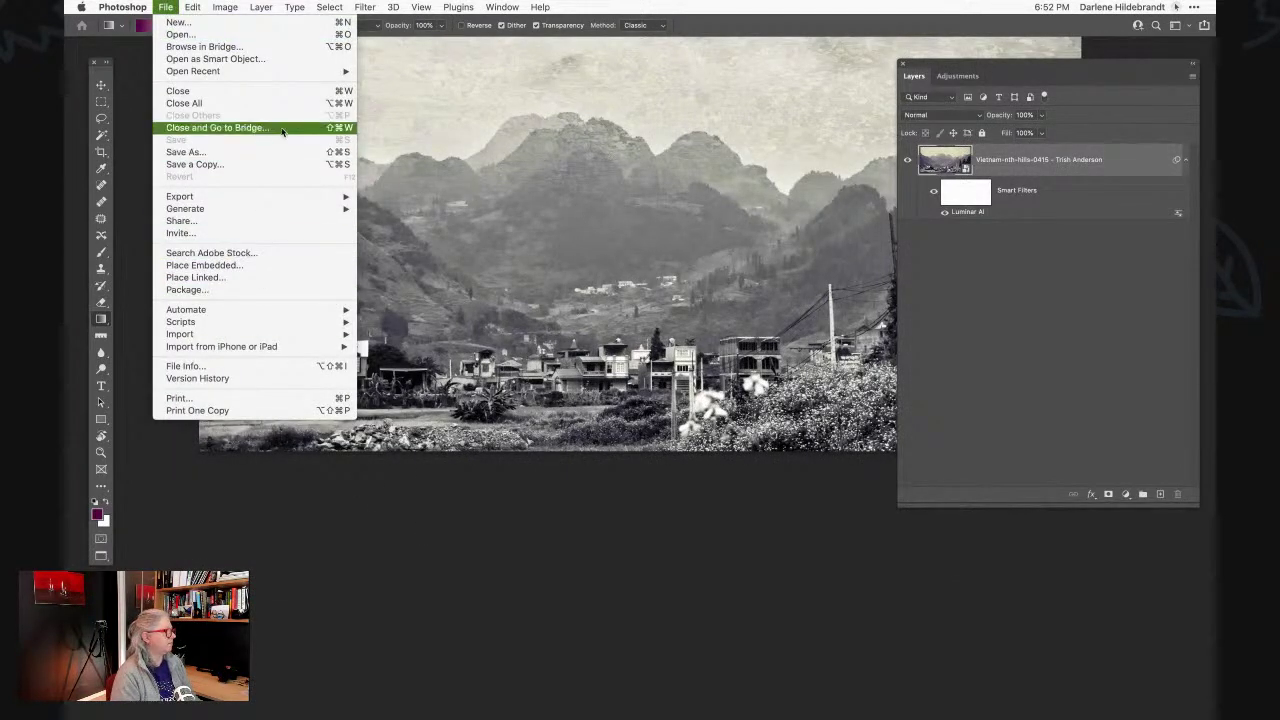
{"action": "left_click", "coordinate": [566, 533]}
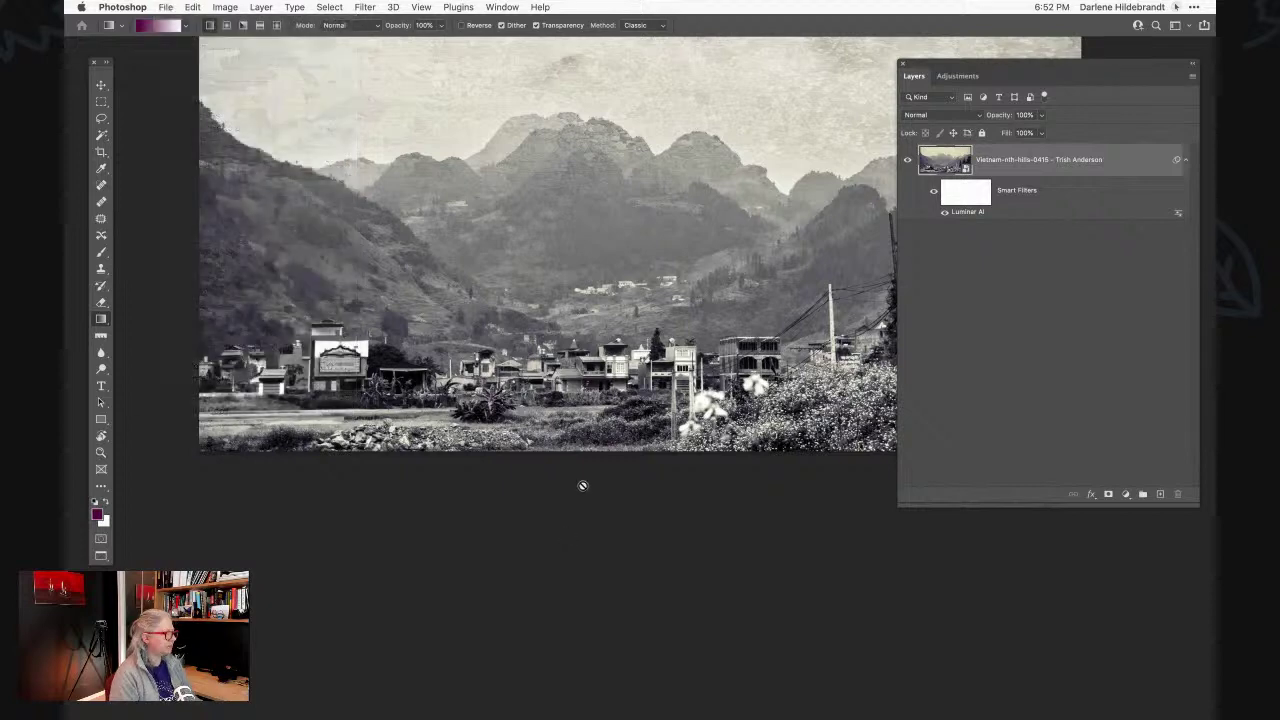
{"action": "scroll", "coordinate": [583, 485], "scroll_direction": "up", "scroll_amount": 3}
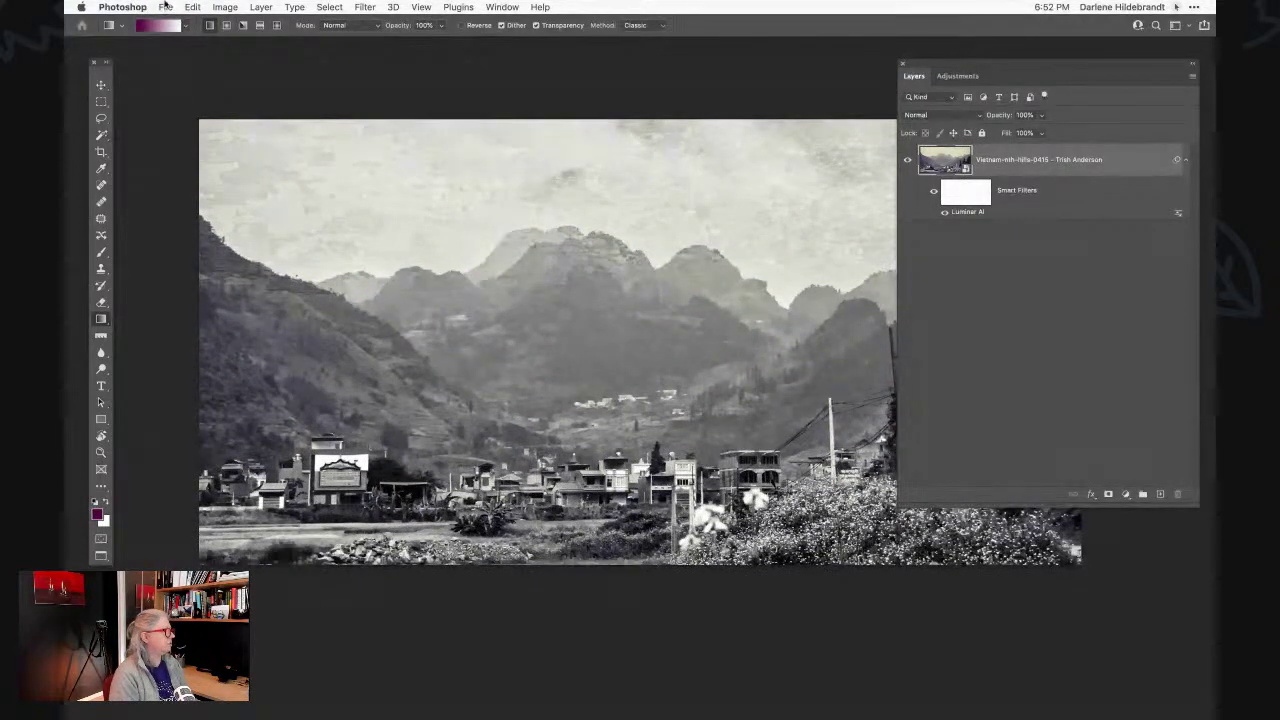
{"action": "left_click", "coordinate": [163, 8]}
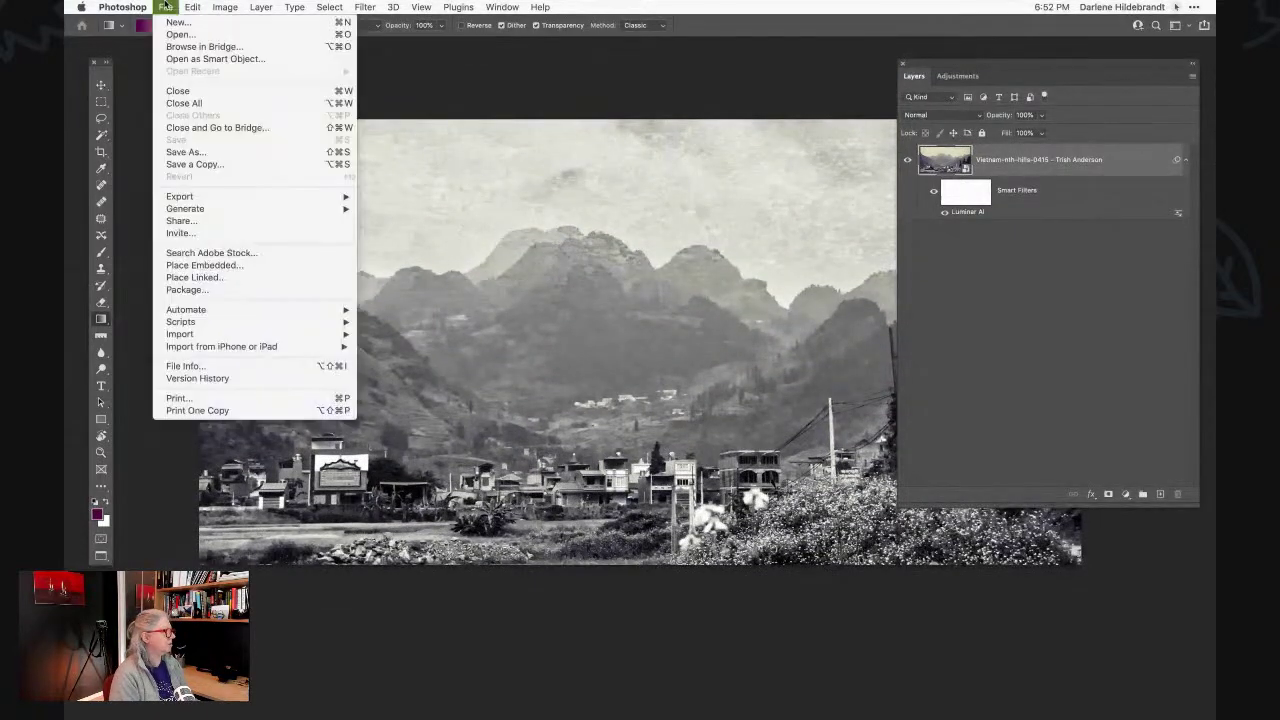
{"action": "left_click", "coordinate": [177, 90]}
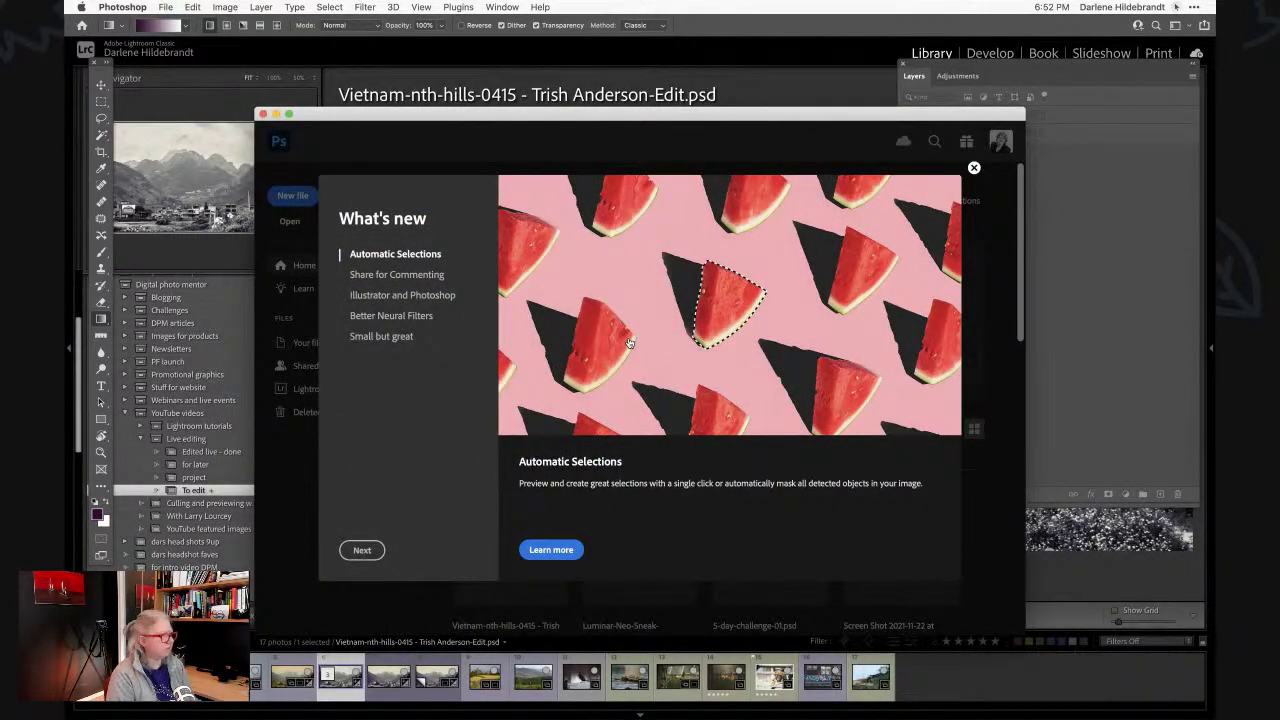
Switch to Lightroom Classic, compare the updated PSD with the enlarged JPG version, and return to the thumbnail grid.
{"action": "key", "text": "super+Tab"}
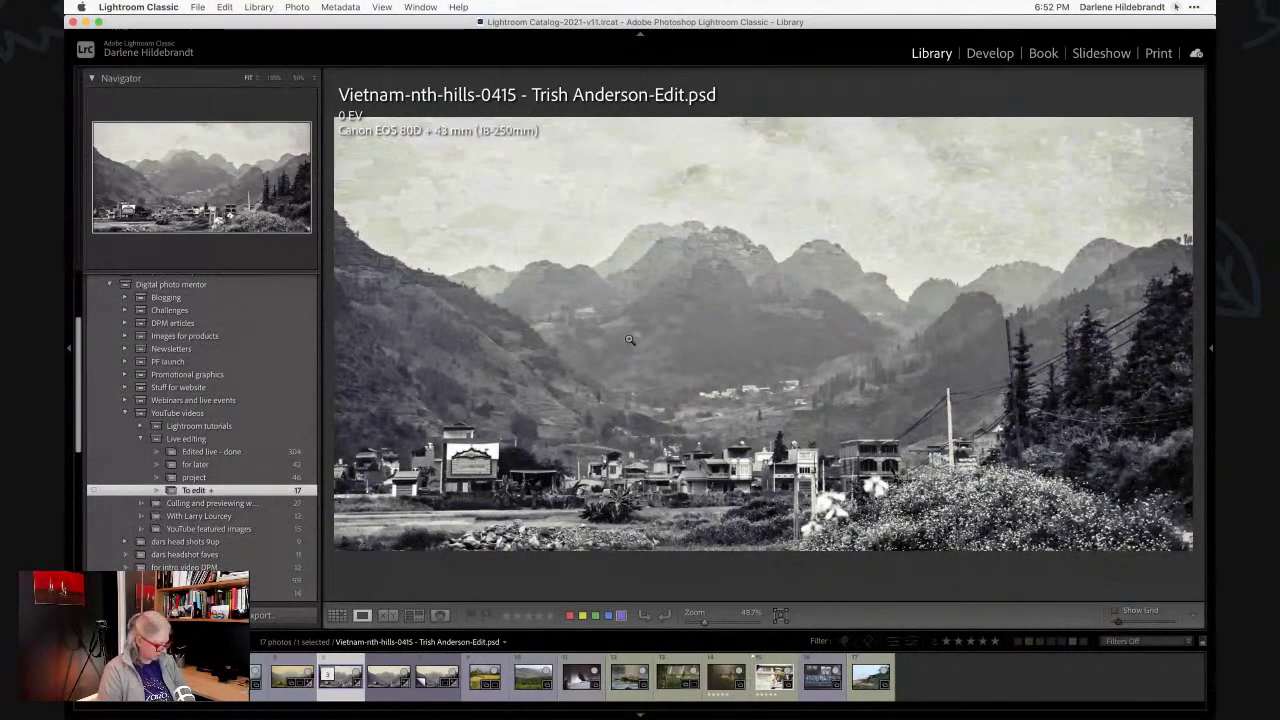
{"action": "key", "text": "g"}
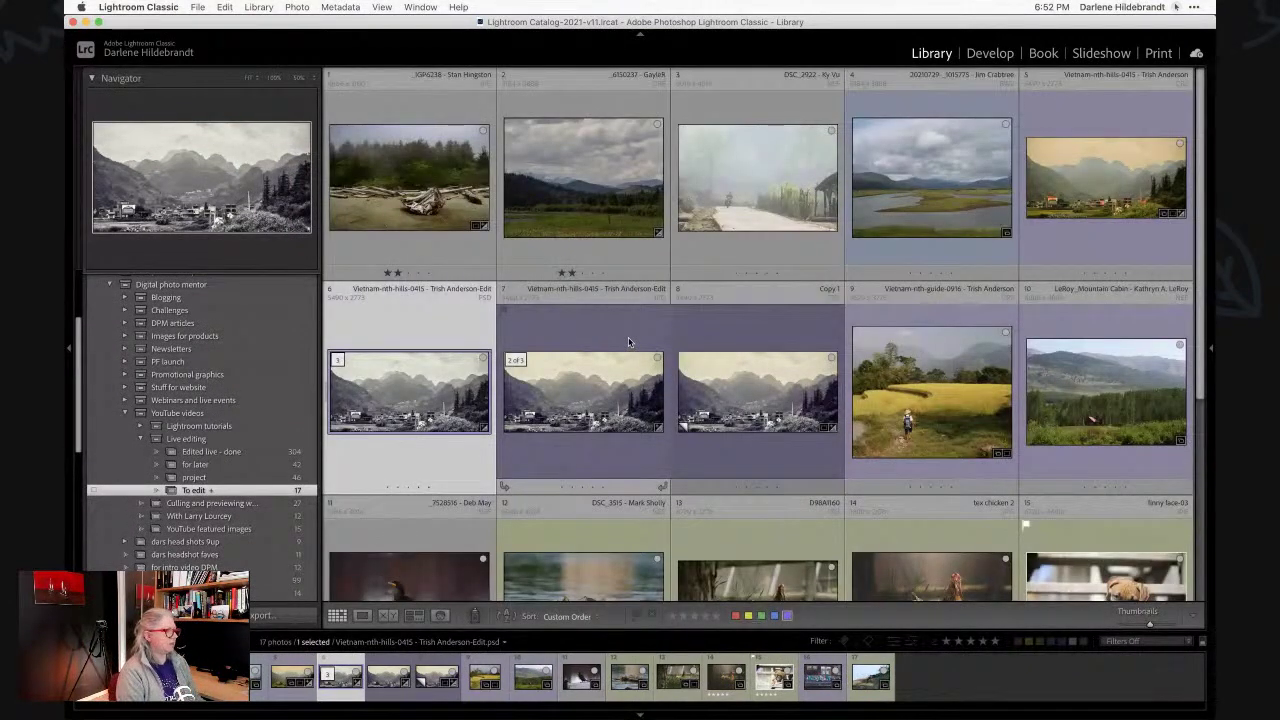
{"action": "double_click", "coordinate": [628, 341]}
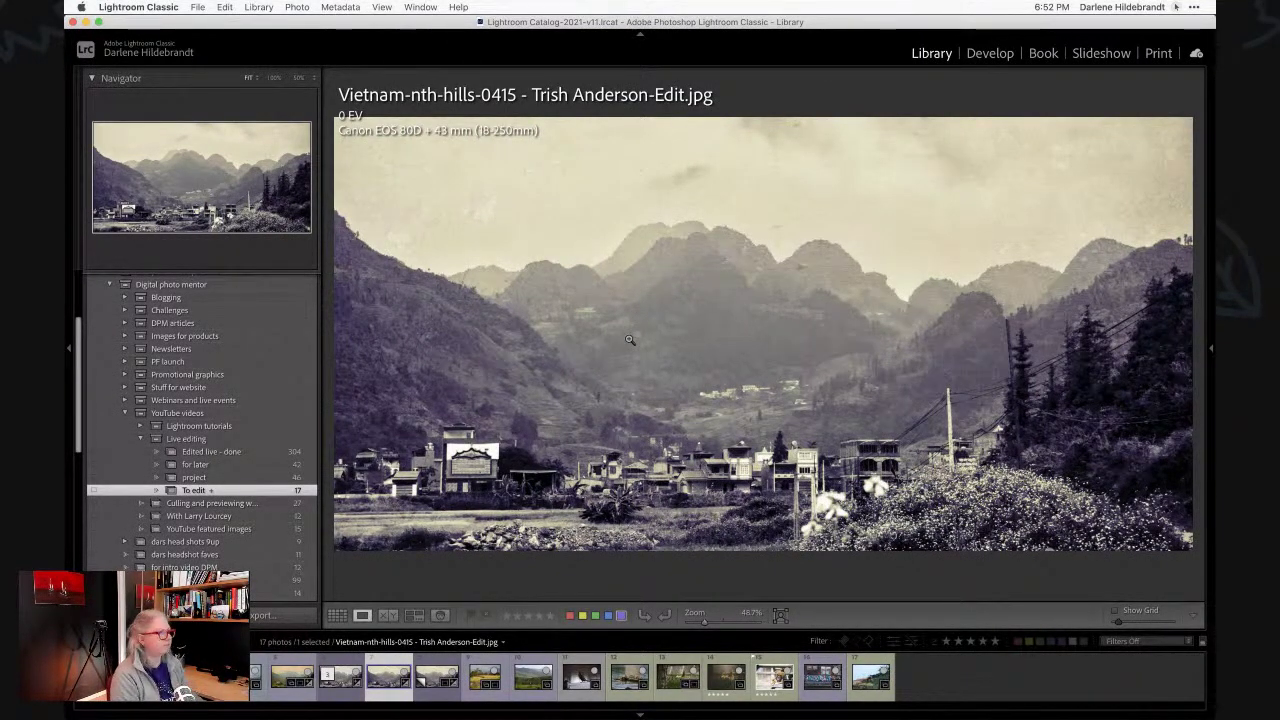
{"action": "key", "text": "g"}
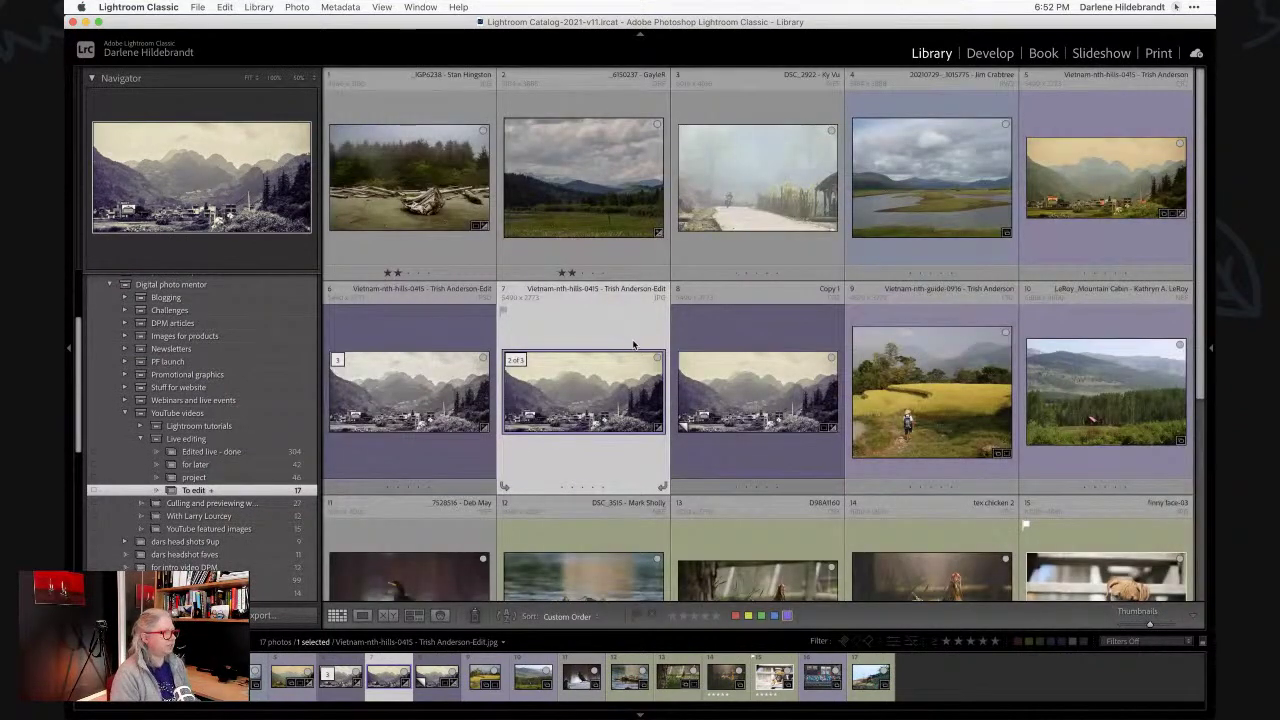
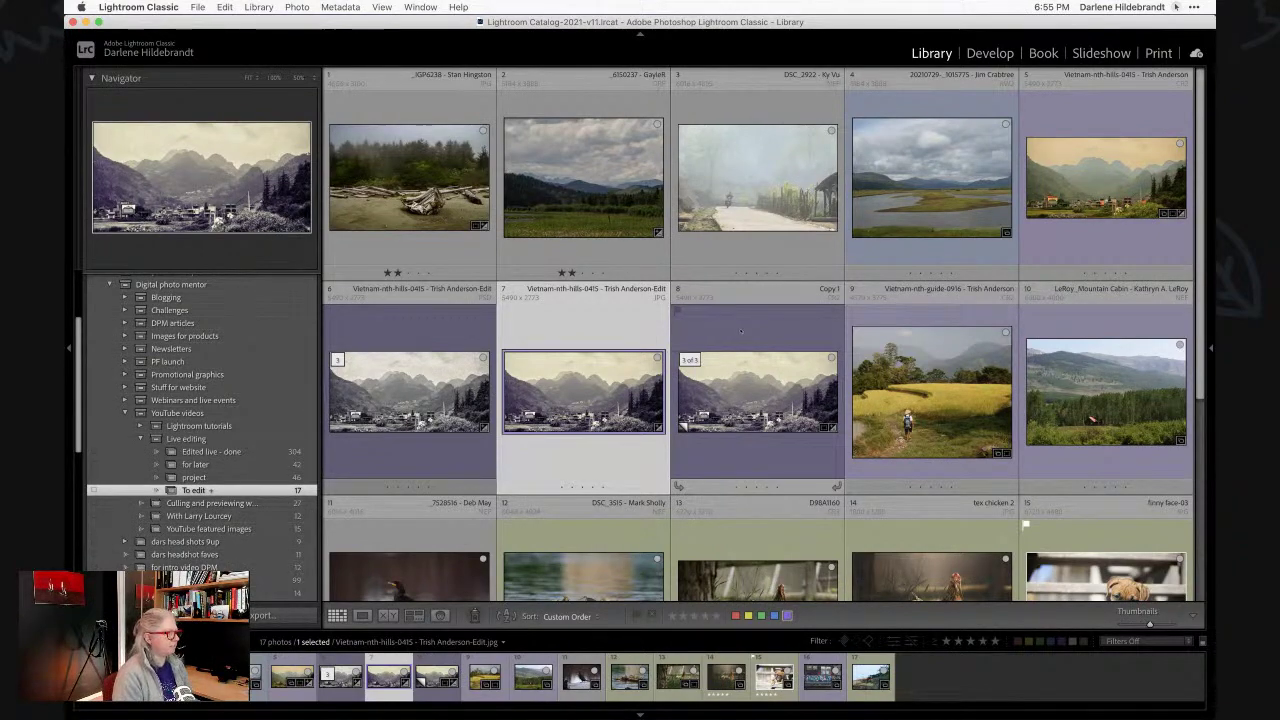
Open the puppy photo finny face-03.jpg enlarged from the Library thumbnail grid.
{"action": "scroll", "coordinate": [741, 331], "scroll_direction": "down", "scroll_amount": 5}
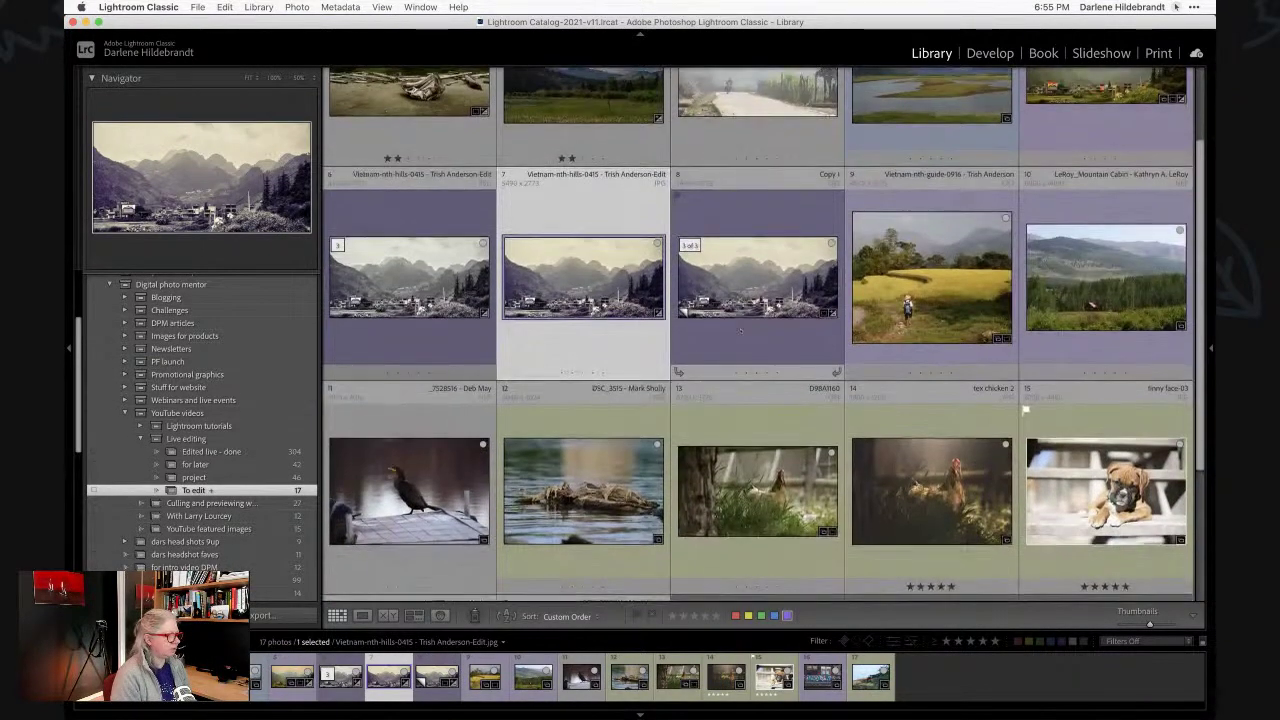
{"action": "scroll", "coordinate": [741, 331], "scroll_direction": "down", "scroll_amount": 1}
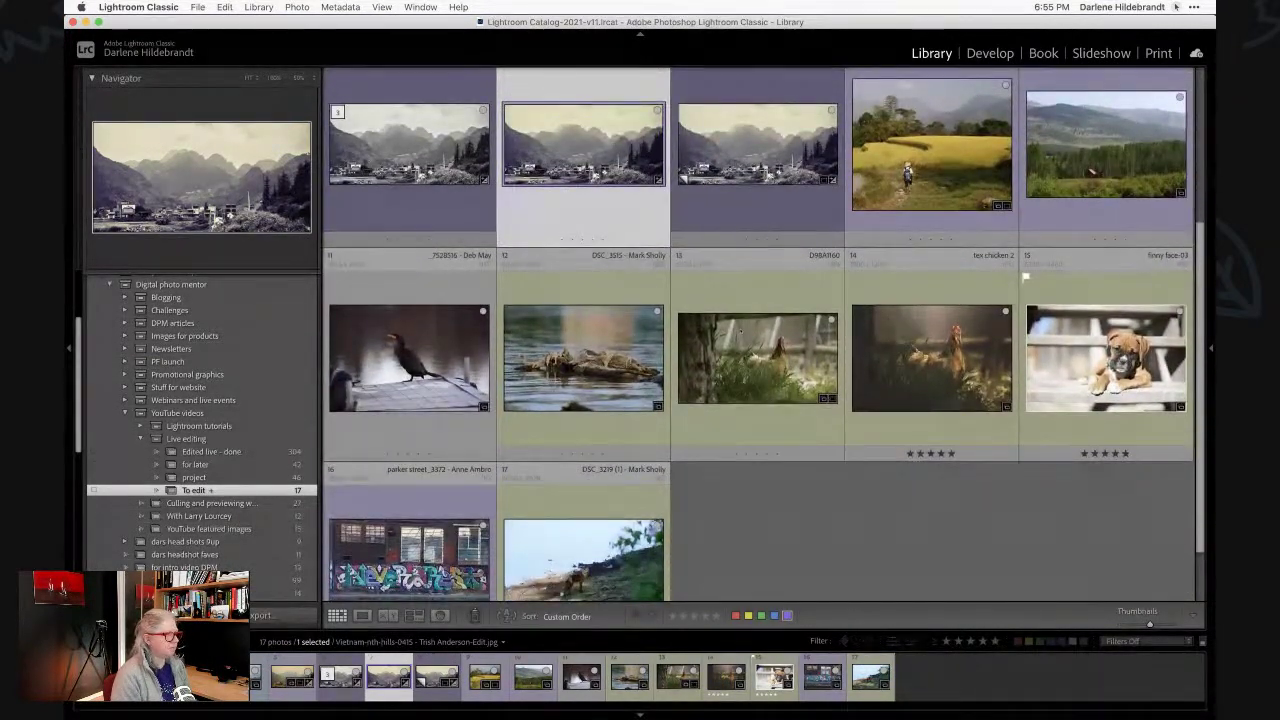
{"action": "double_click", "coordinate": [1100, 340]}
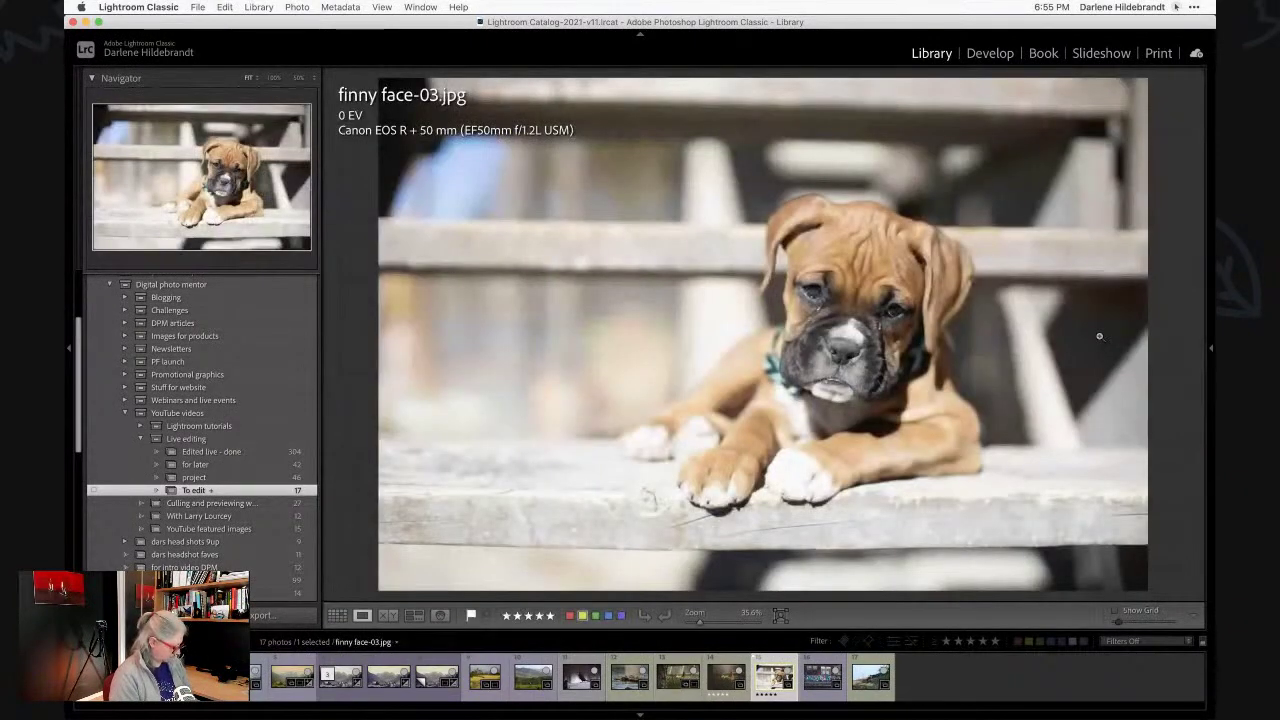
Examine the puppy photo's EXIF and IPTC metadata in the Library module.
{"action": "key", "text": "d"}
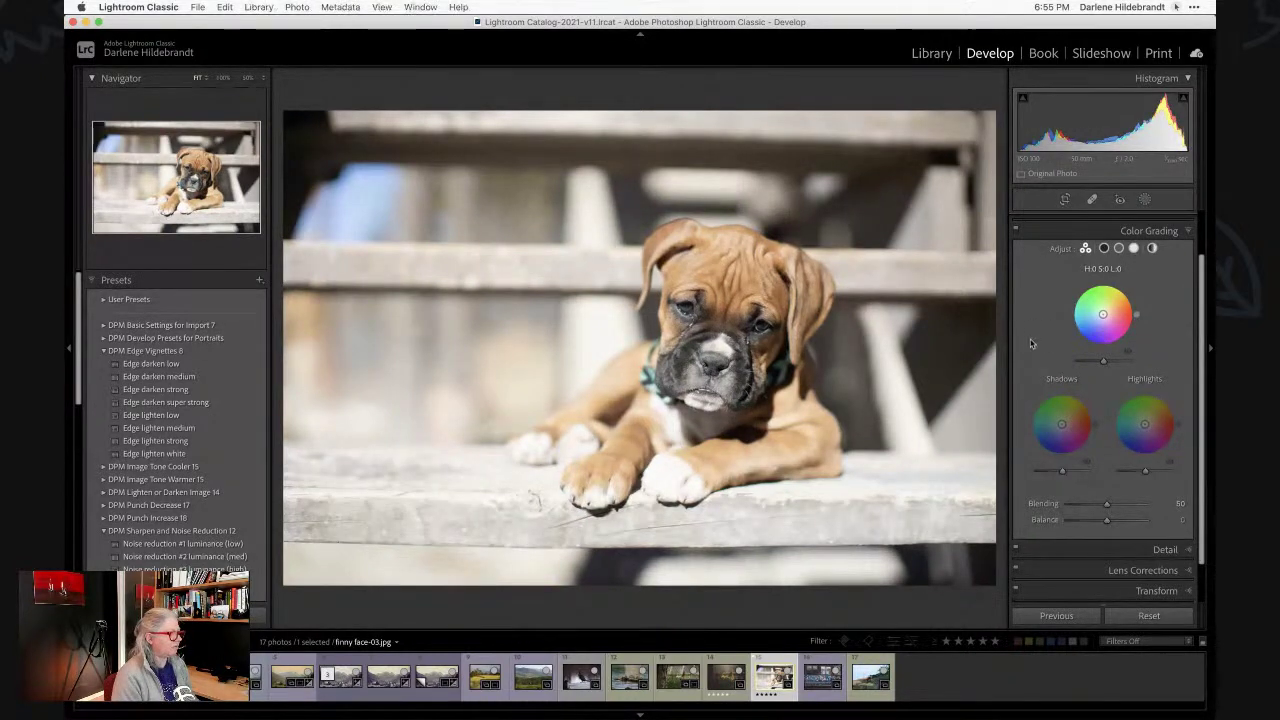
{"action": "key", "text": "e"}
{"action": "left_click", "coordinate": [1210, 348]}
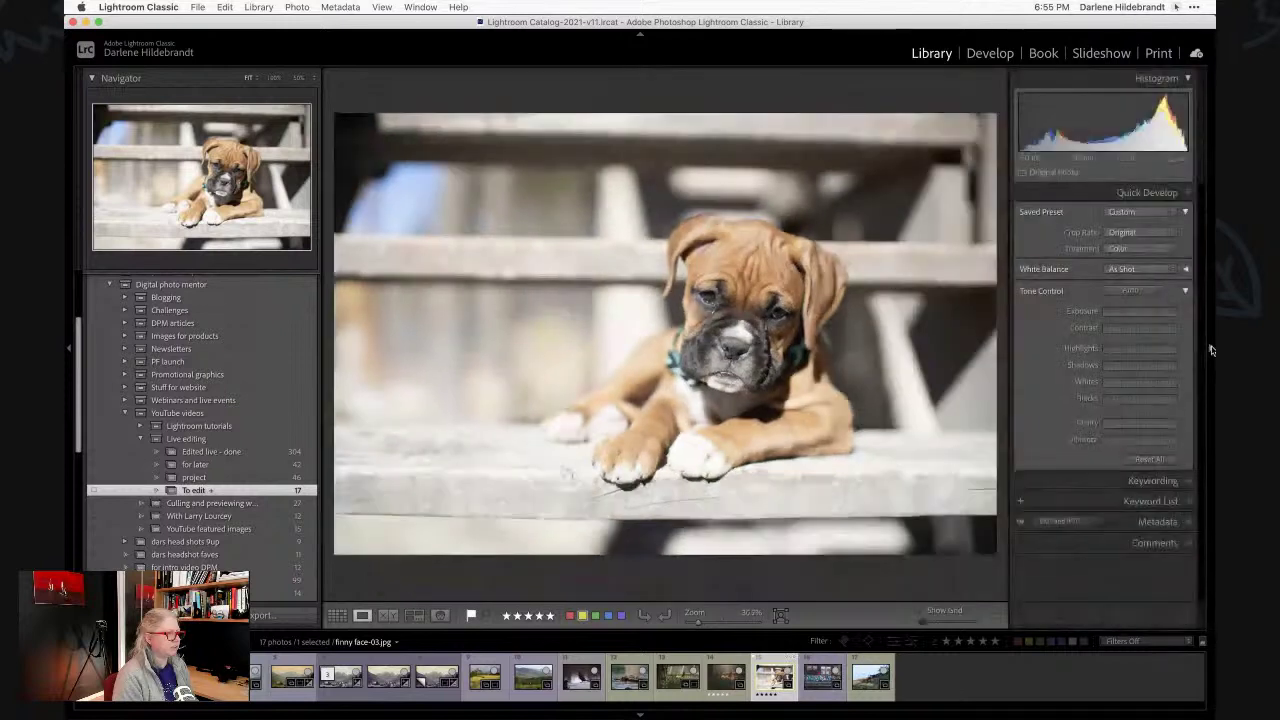
{"action": "left_click", "coordinate": [1152, 521]}
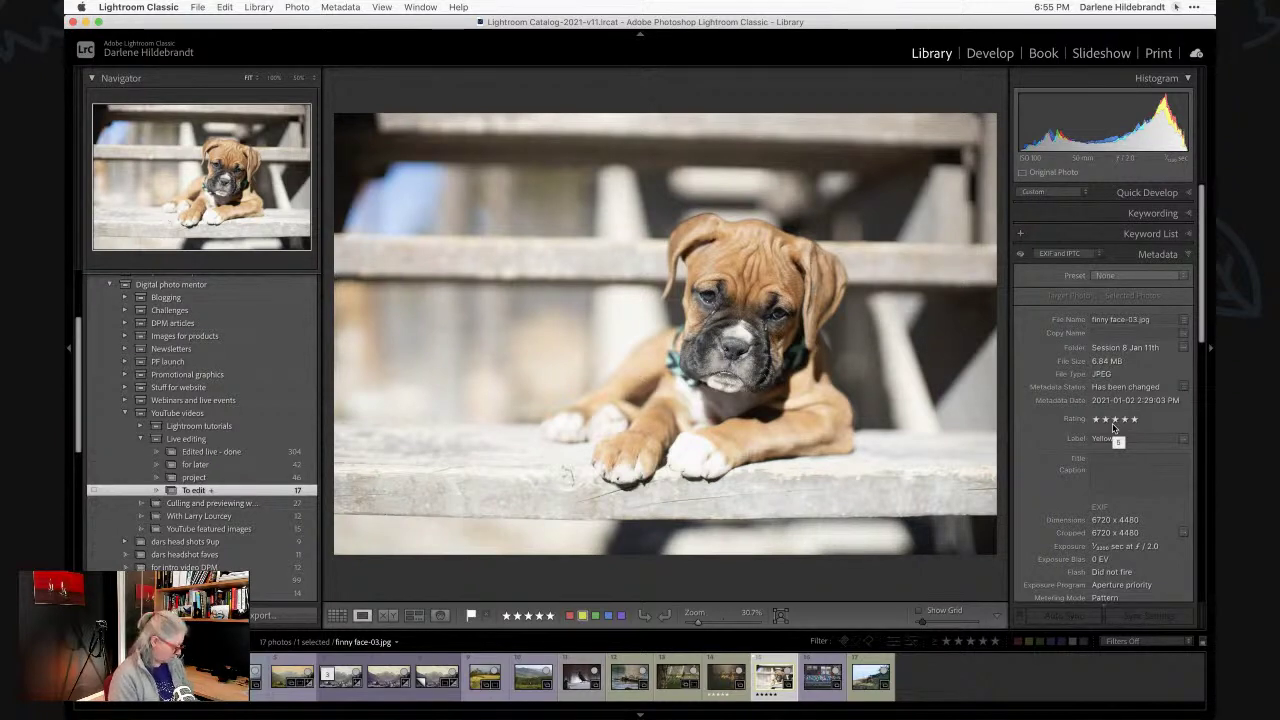
Bring the puppy photo into the Develop module and show the Basic adjustments.
{"action": "key", "text": "d"}
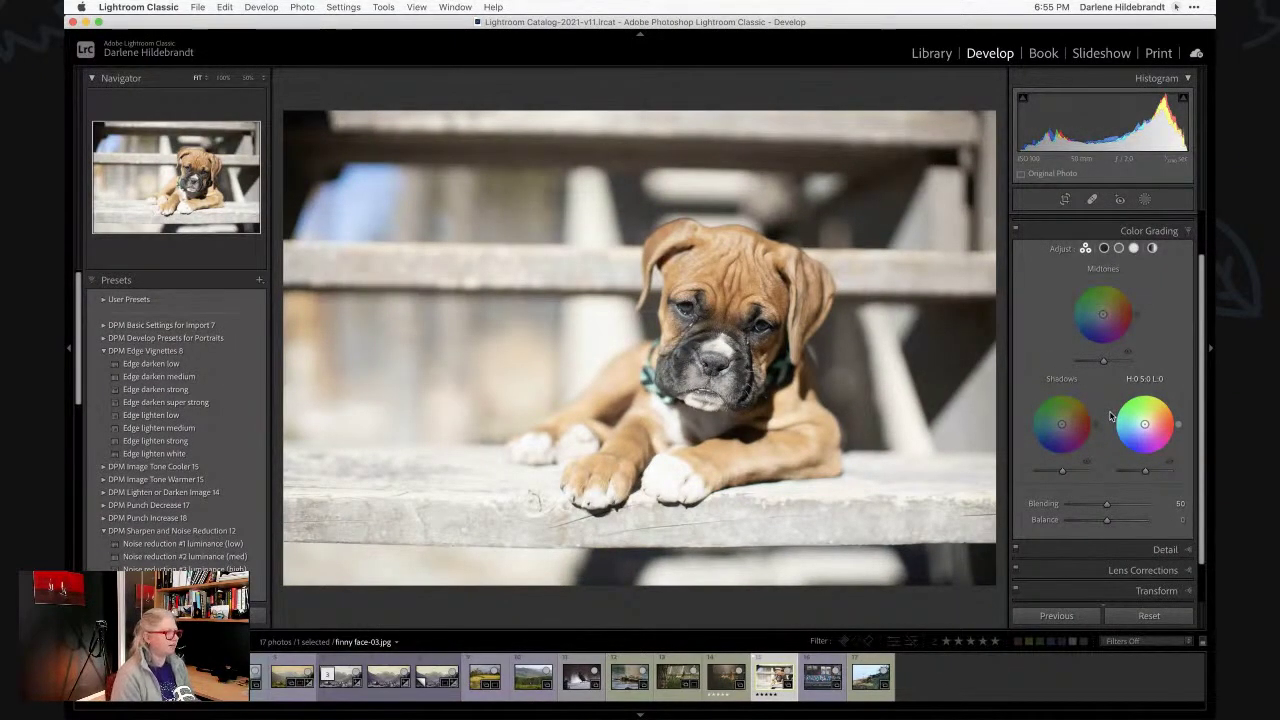
{"action": "scroll", "coordinate": [1124, 280], "scroll_direction": "up", "scroll_amount": 3}
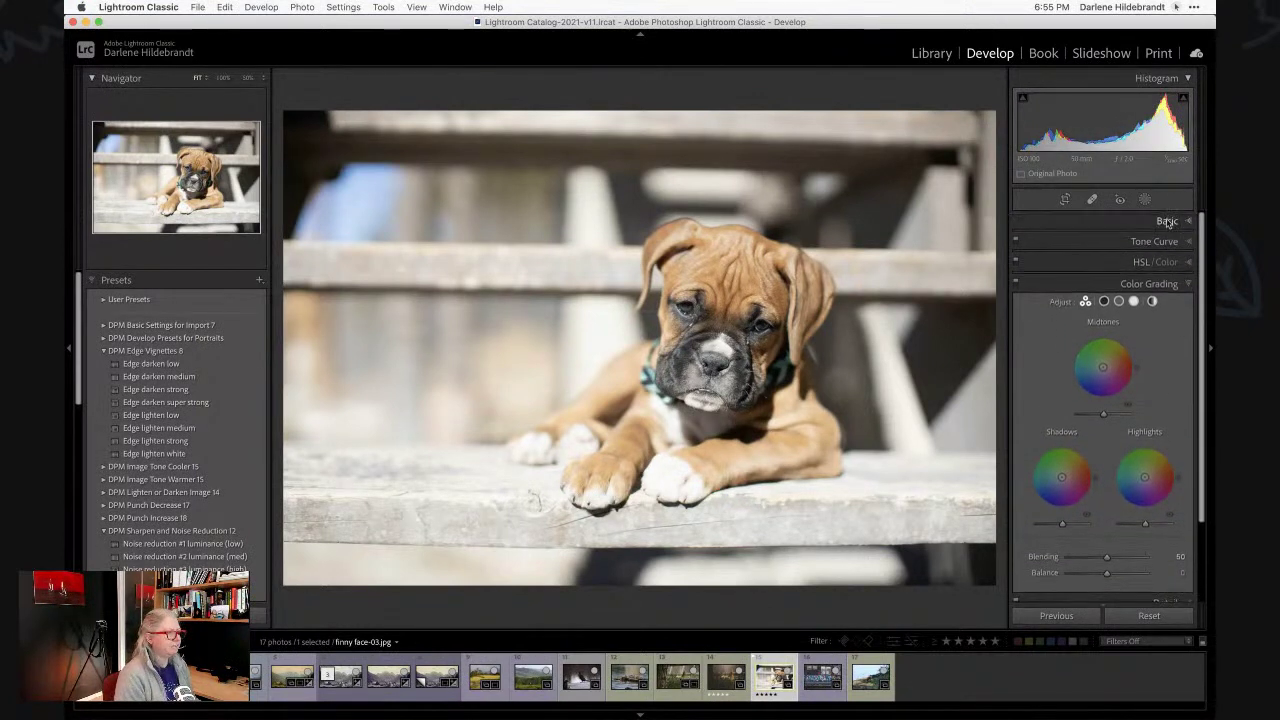
{"action": "left_click", "coordinate": [1110, 262]}
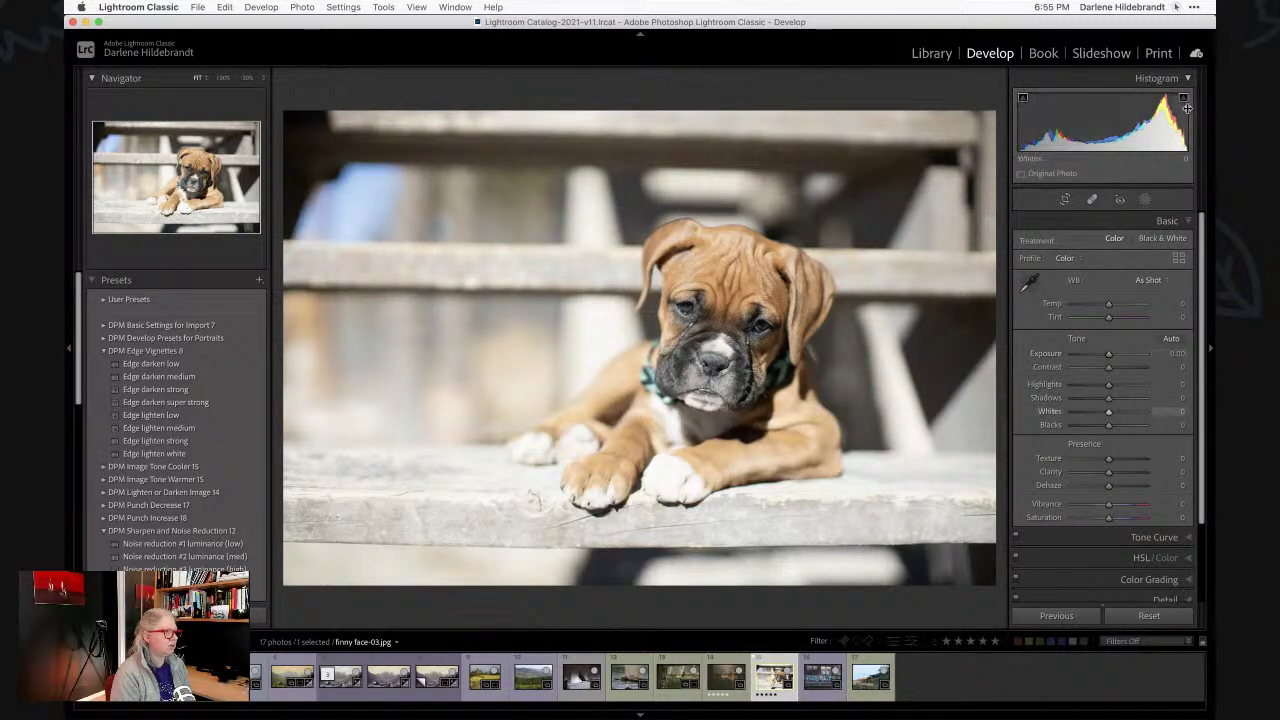
{"action": "left_click", "coordinate": [1176, 7]}
{"action": "left_click", "coordinate": [1160, 42]}
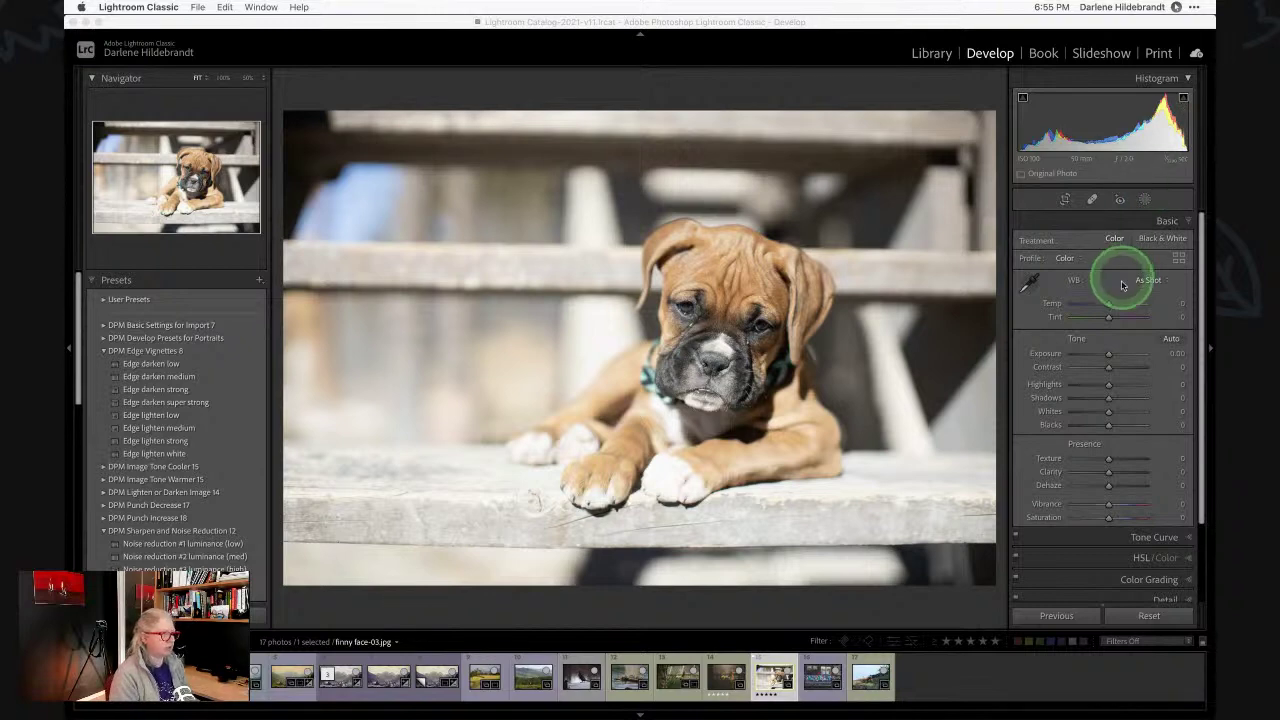
Try Whites at +94 and Blacks at -100 to examine the clipping, and reset both adjustments.
{"action": "left_click", "coordinate": [1141, 412]}
{"action": "left_click", "coordinate": [1066, 424]}
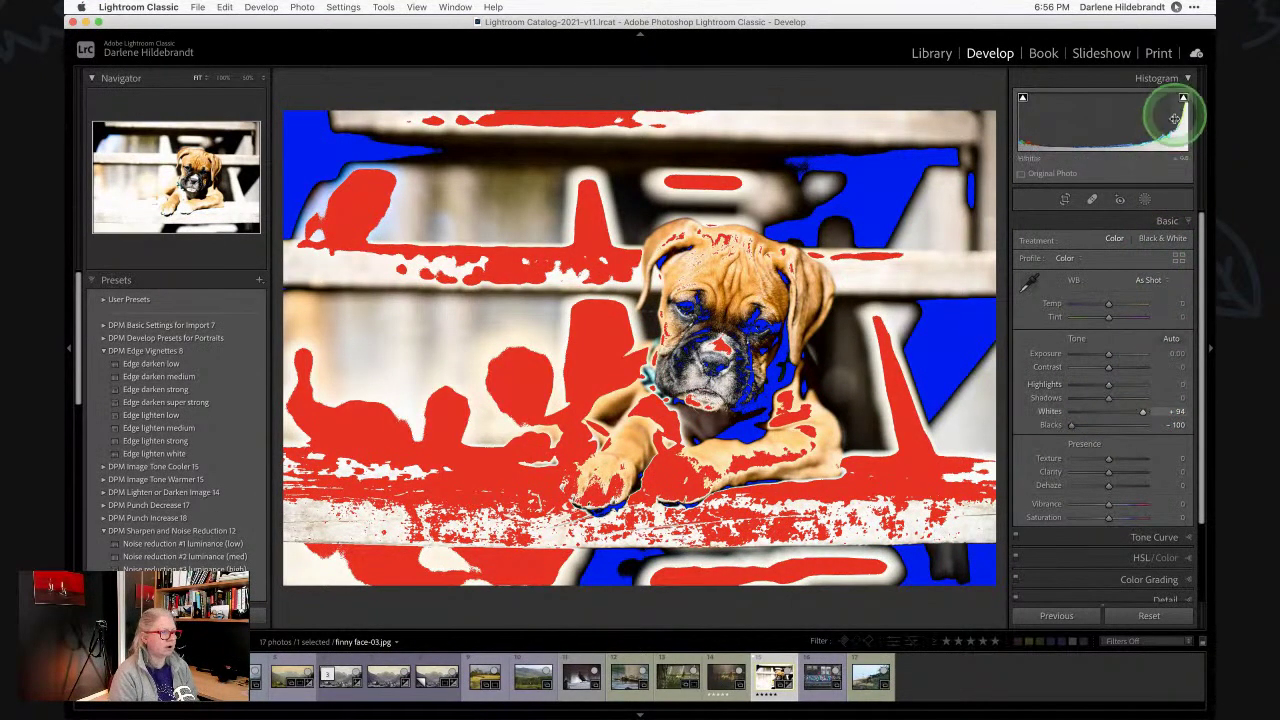
{"action": "double_click", "coordinate": [1050, 424]}
{"action": "double_click", "coordinate": [1050, 413]}
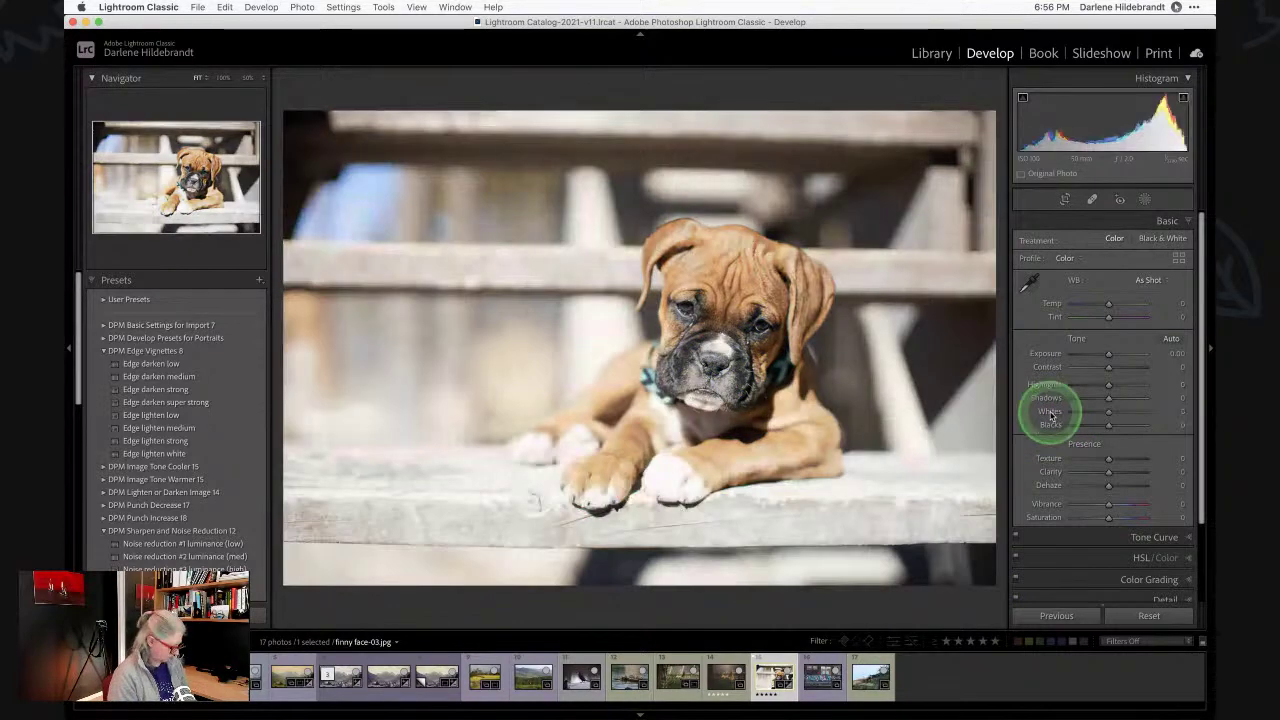
Try Whites at +100 and Blacks at -69 on the puppy photo, and reset both adjustments.
{"action": "left_click_drag", "start_coordinate": [1051, 416], "coordinate": [1079, 428]}
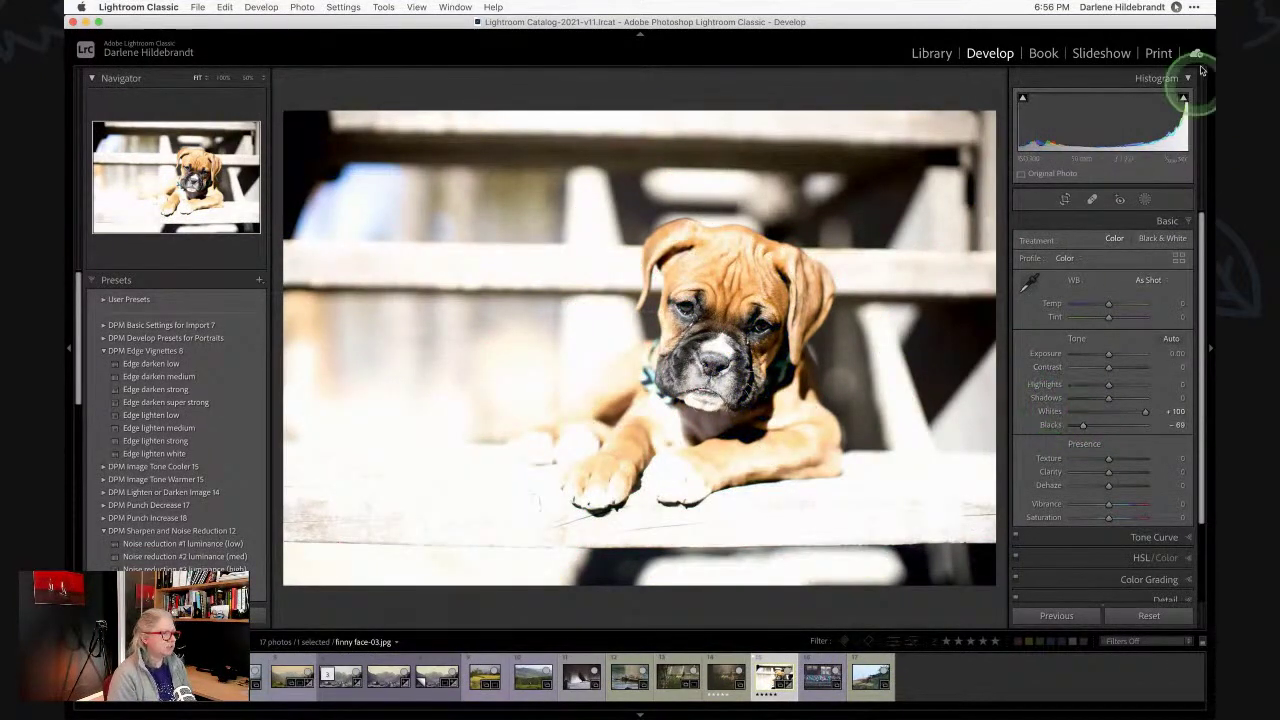
{"action": "double_click", "coordinate": [1050, 411]}
{"action": "double_click", "coordinate": [1050, 424]}
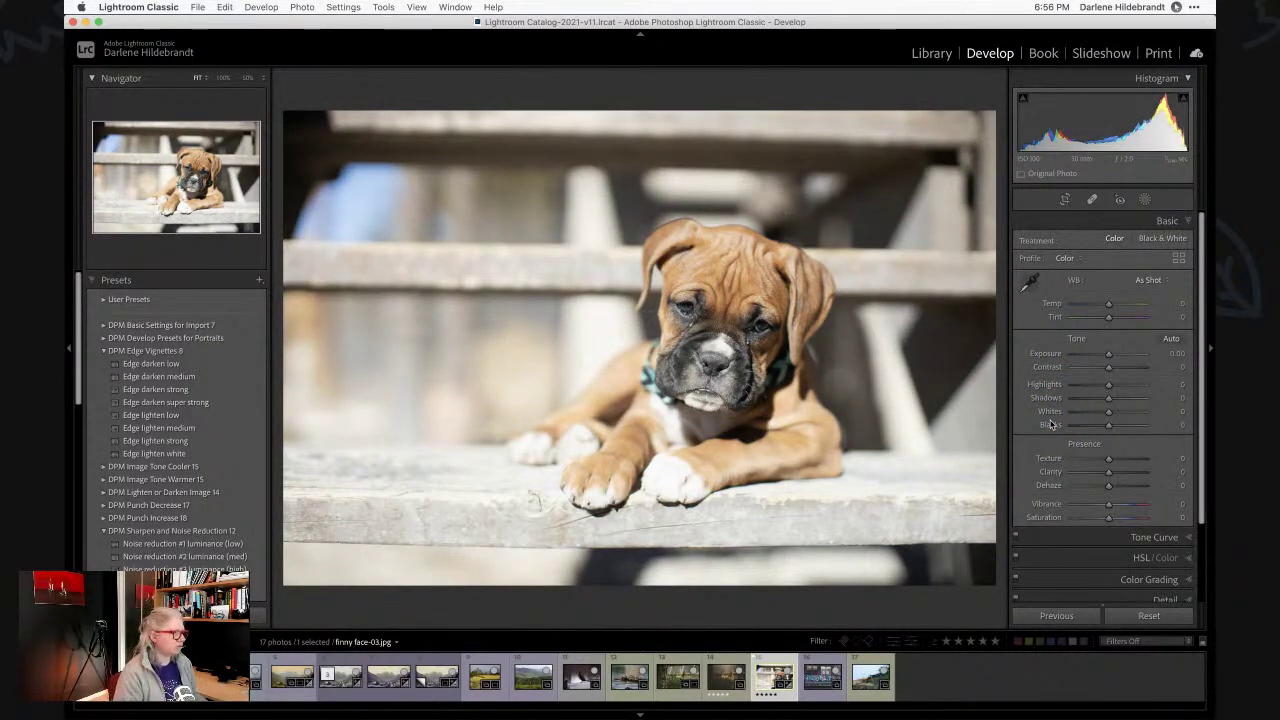
{"action": "double_click", "coordinate": [1064, 413]}
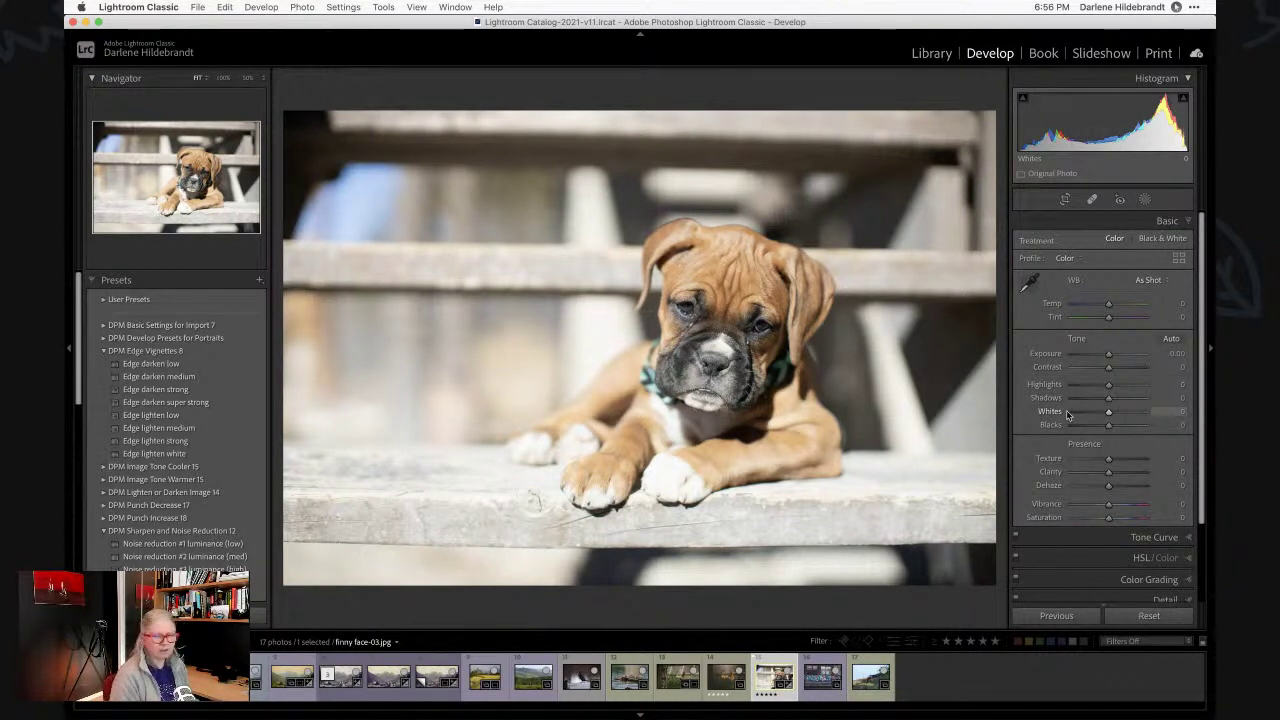
{"action": "left_click", "coordinate": [961, 390]}
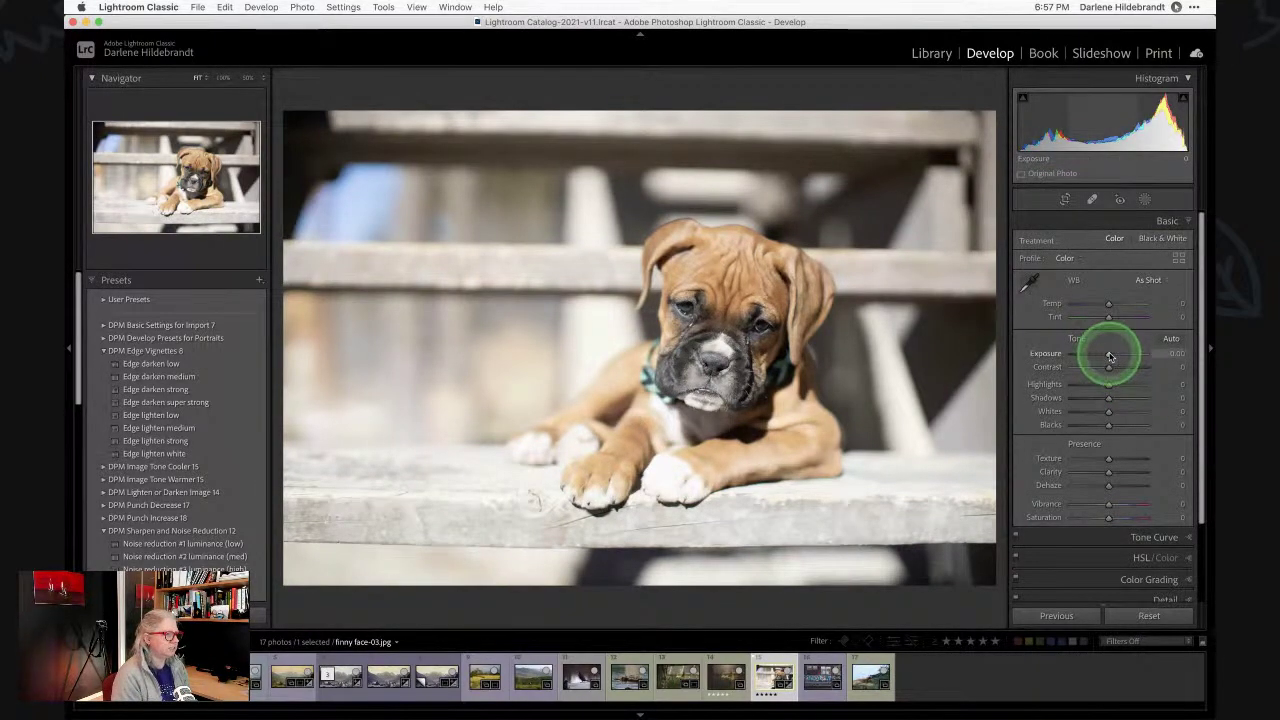
Try lowering the Exposure to -0.85, -0.80 and -0.95, and undo these changes.
{"action": "left_click_drag", "start_coordinate": [1109, 357], "coordinate": [1103, 356]}
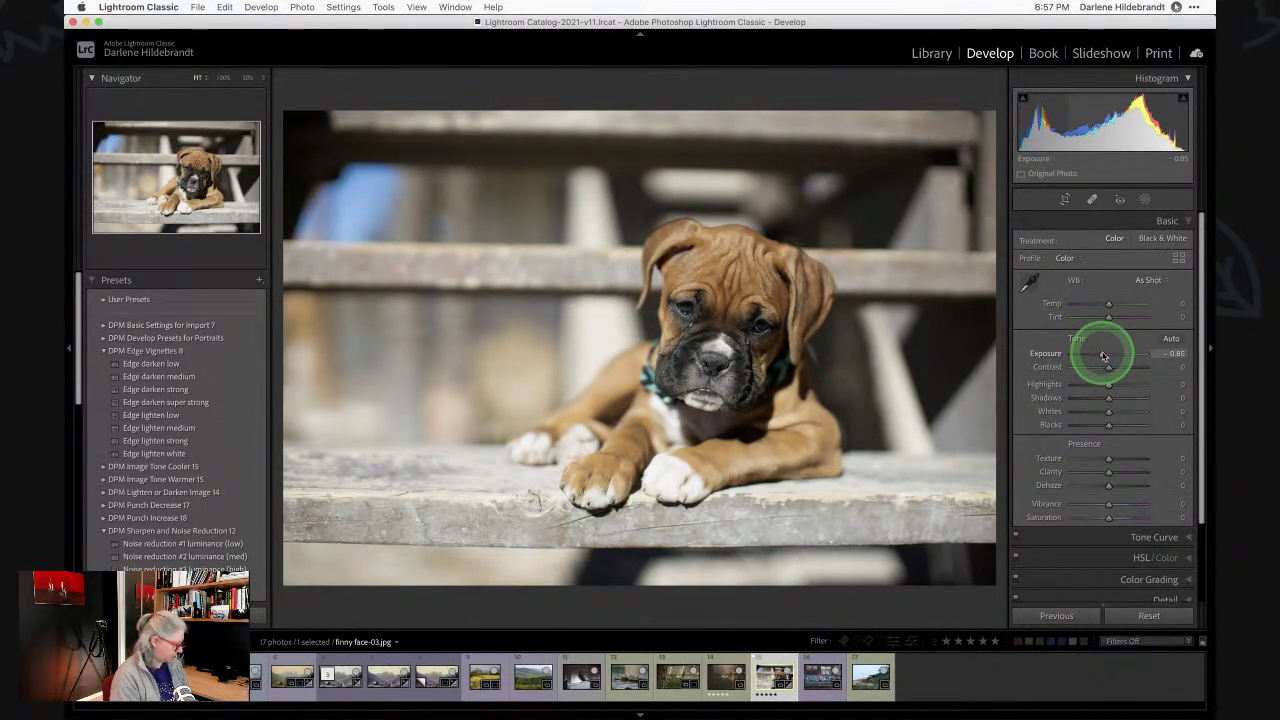
{"action": "key", "text": "super+z"}
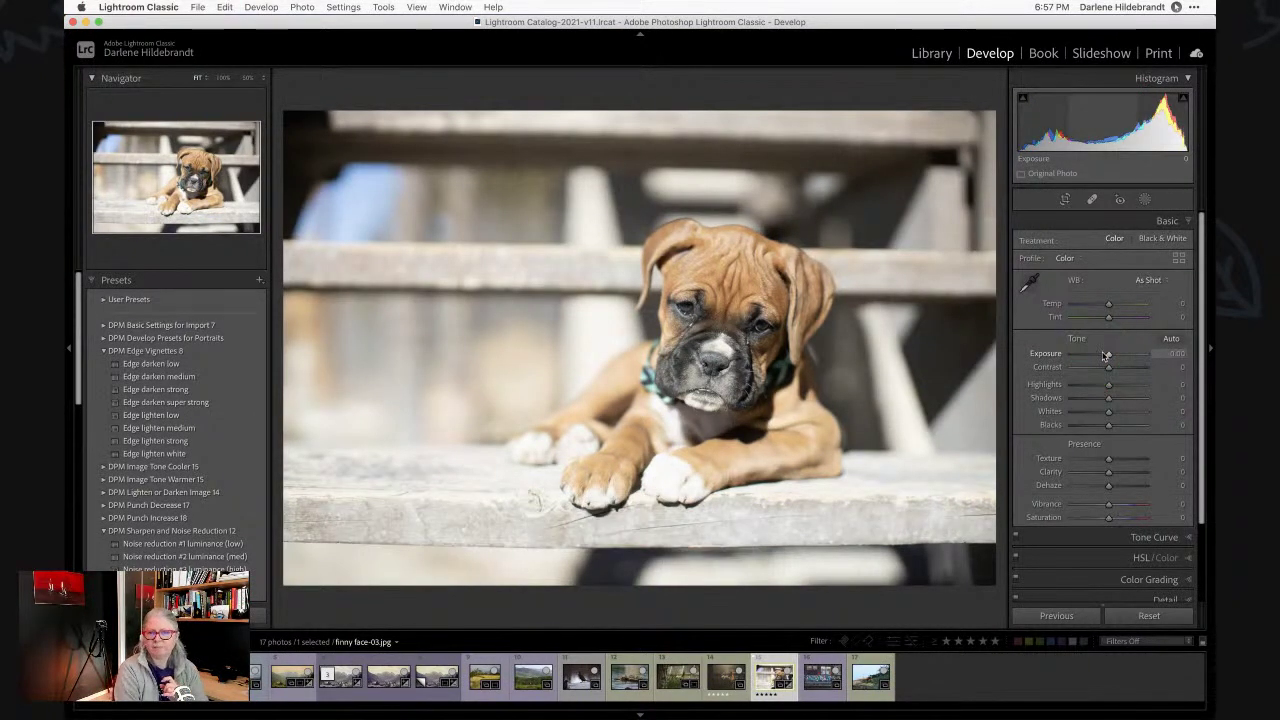
{"action": "left_click", "coordinate": [1108, 356]}
{"action": "left_click_drag", "start_coordinate": [1108, 356], "coordinate": [1102, 355]}
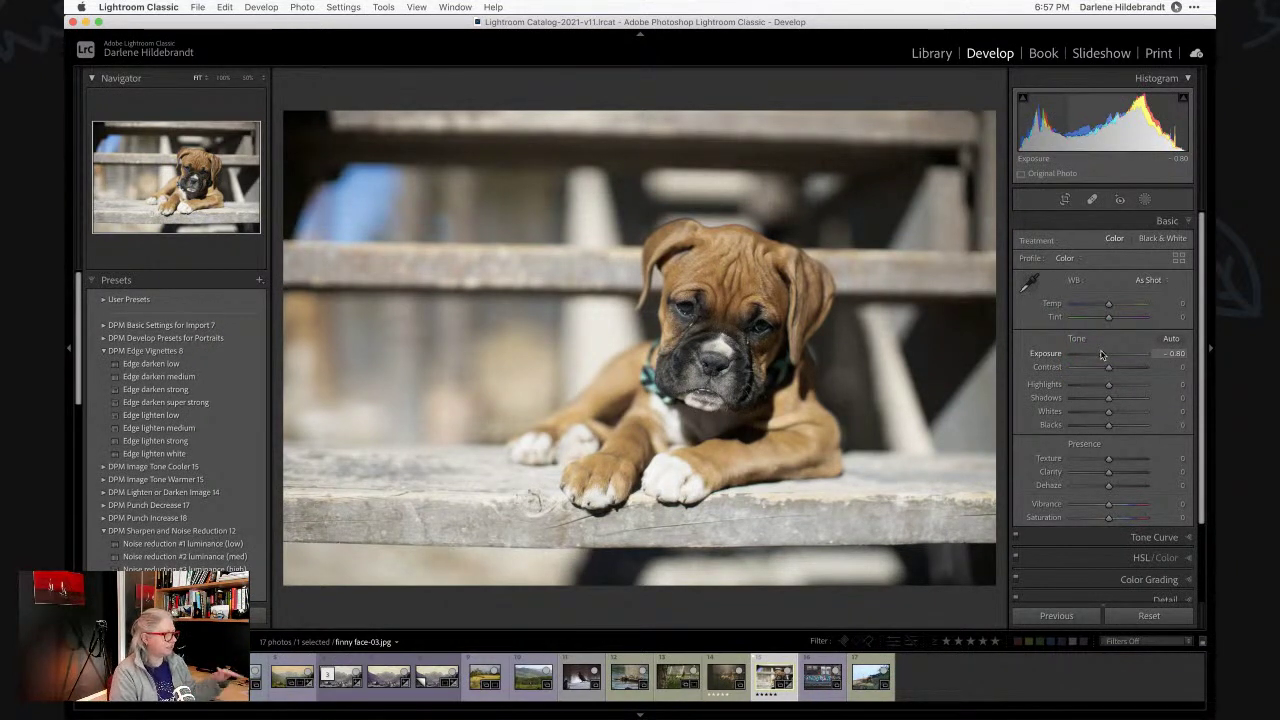
{"action": "left_click_drag", "start_coordinate": [1101, 354], "coordinate": [1101, 354]}
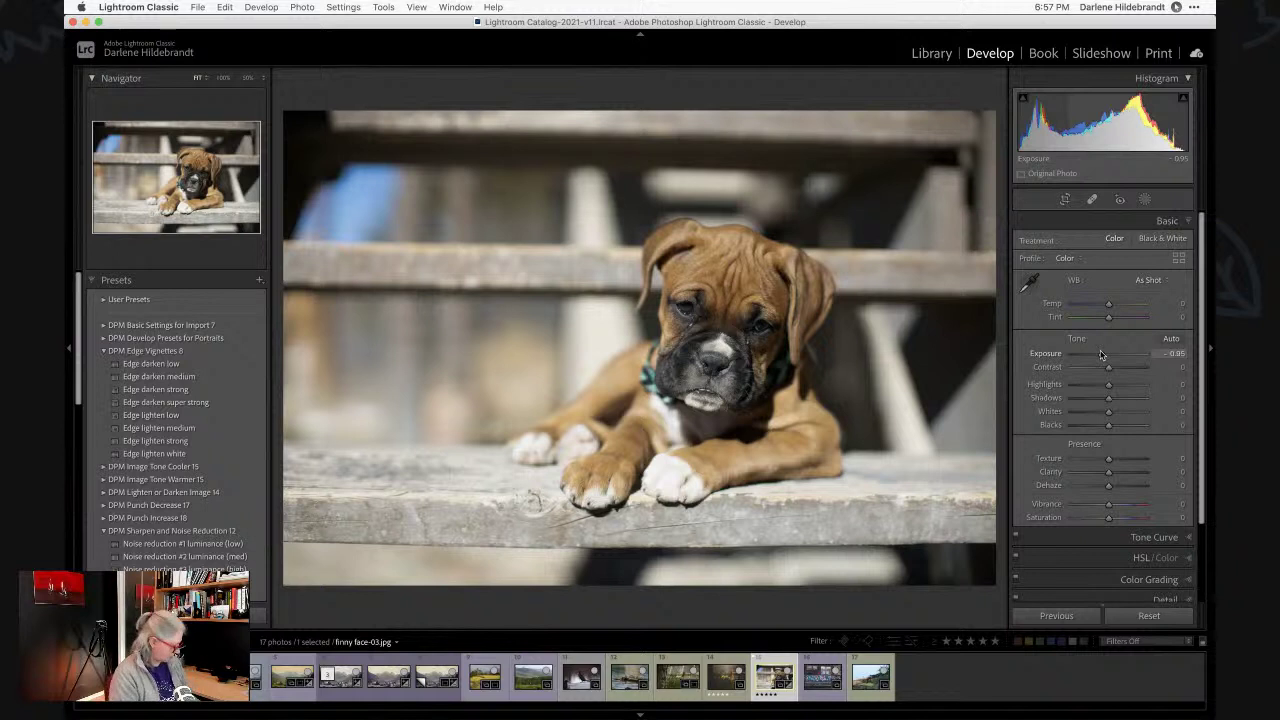
{"action": "key", "text": "super+z"}
{"action": "key", "text": "super+z"}
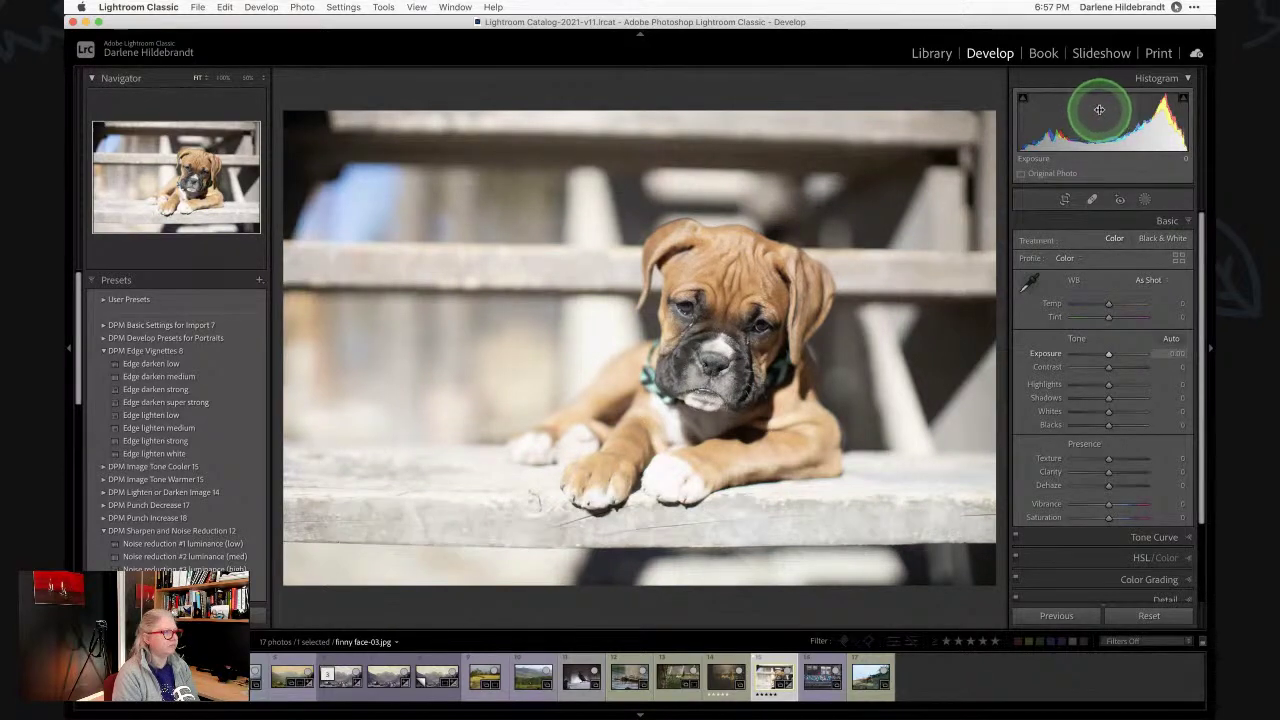
Lower the puppy photo's Exposure to -0.86 by shifting the midtones directly in the histogram.
{"action": "left_click", "coordinate": [1187, 79]}
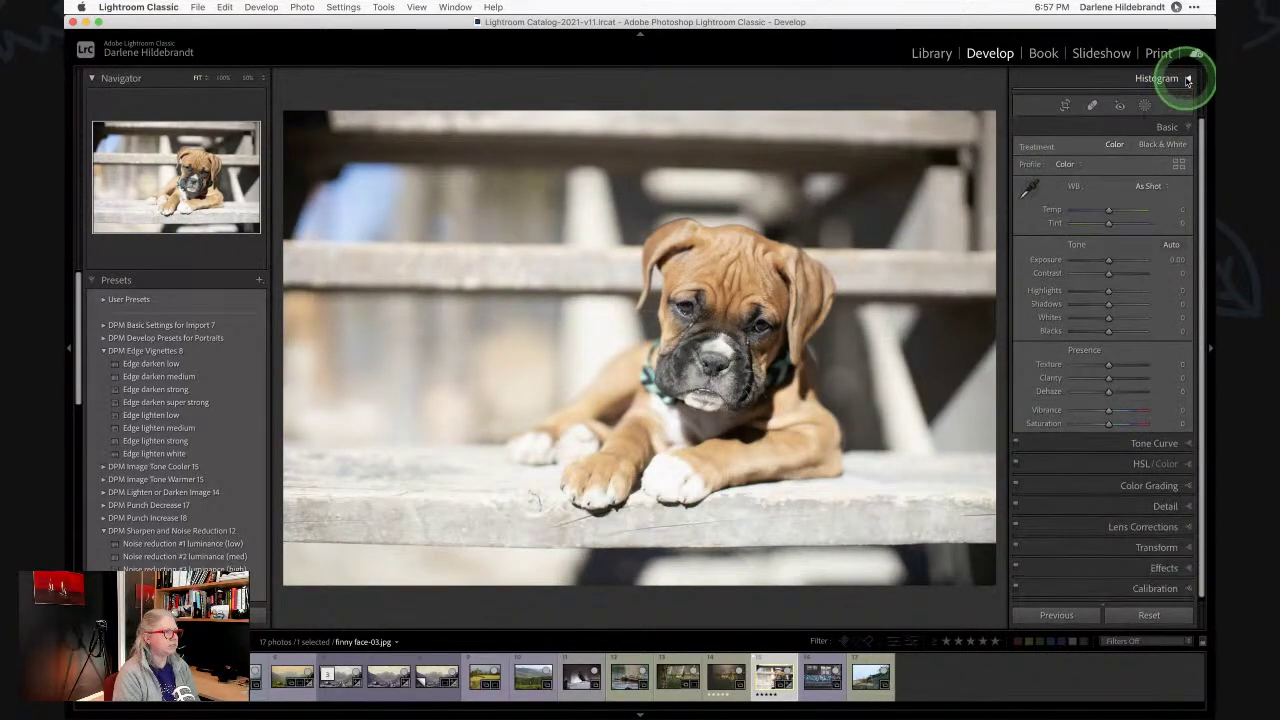
{"action": "left_click", "coordinate": [1188, 79]}
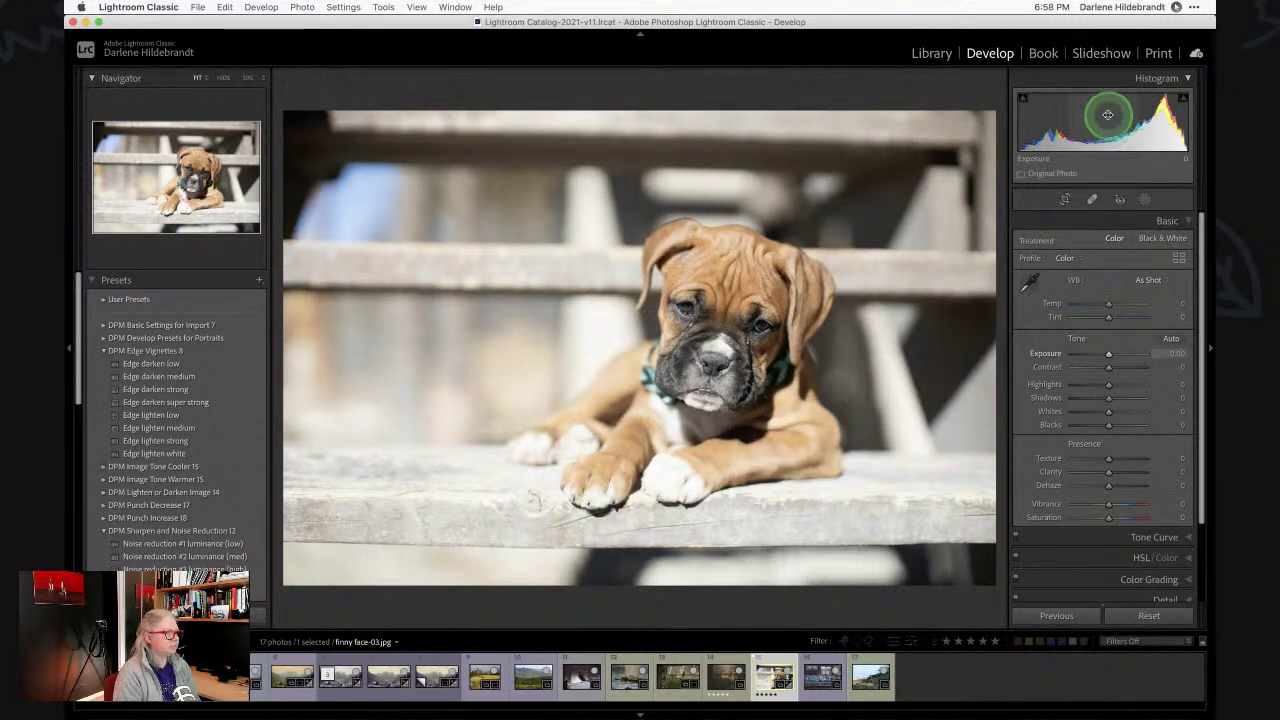
{"action": "mouse_move", "coordinate": [1108, 115]}
{"action": "left_mouse_down"}
{"action": "mouse_move", "coordinate": [1084, 119]}
{"action": "mouse_move", "coordinate": [1128, 116]}
{"action": "mouse_move", "coordinate": [1087, 120]}
{"action": "left_mouse_up"}
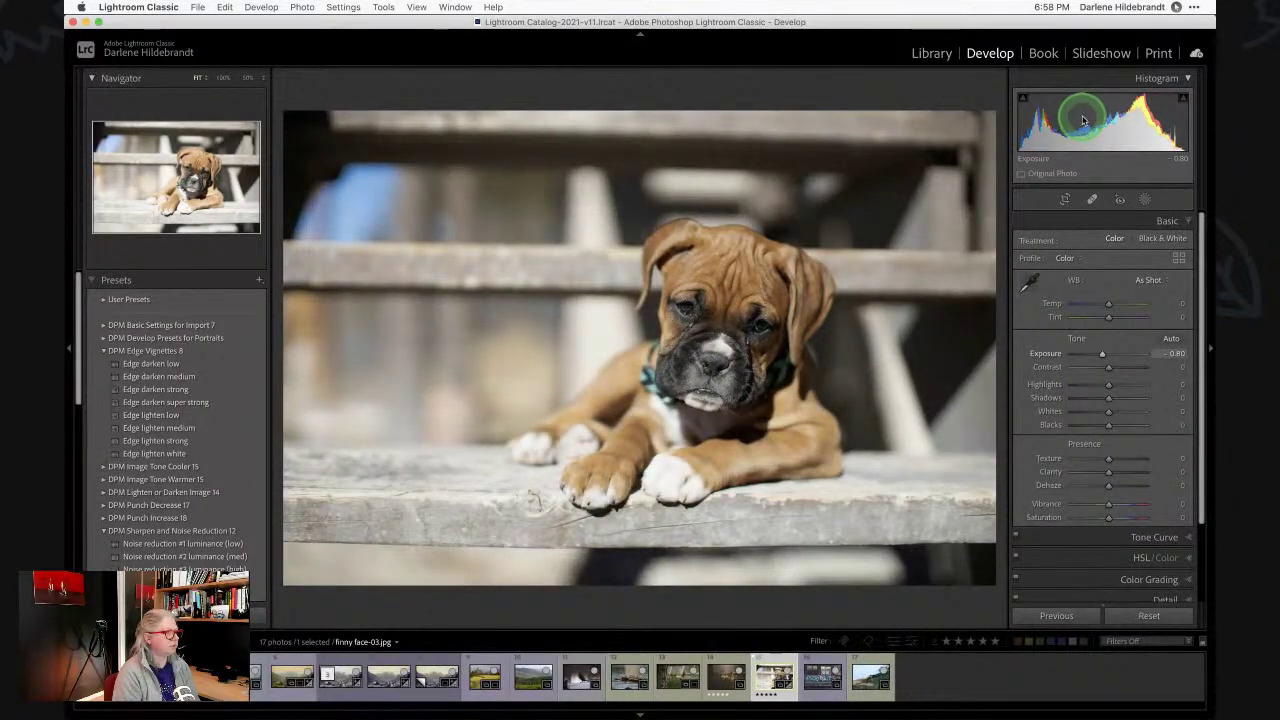
{"action": "left_click_drag", "start_coordinate": [1080, 120], "coordinate": [1078, 120]}
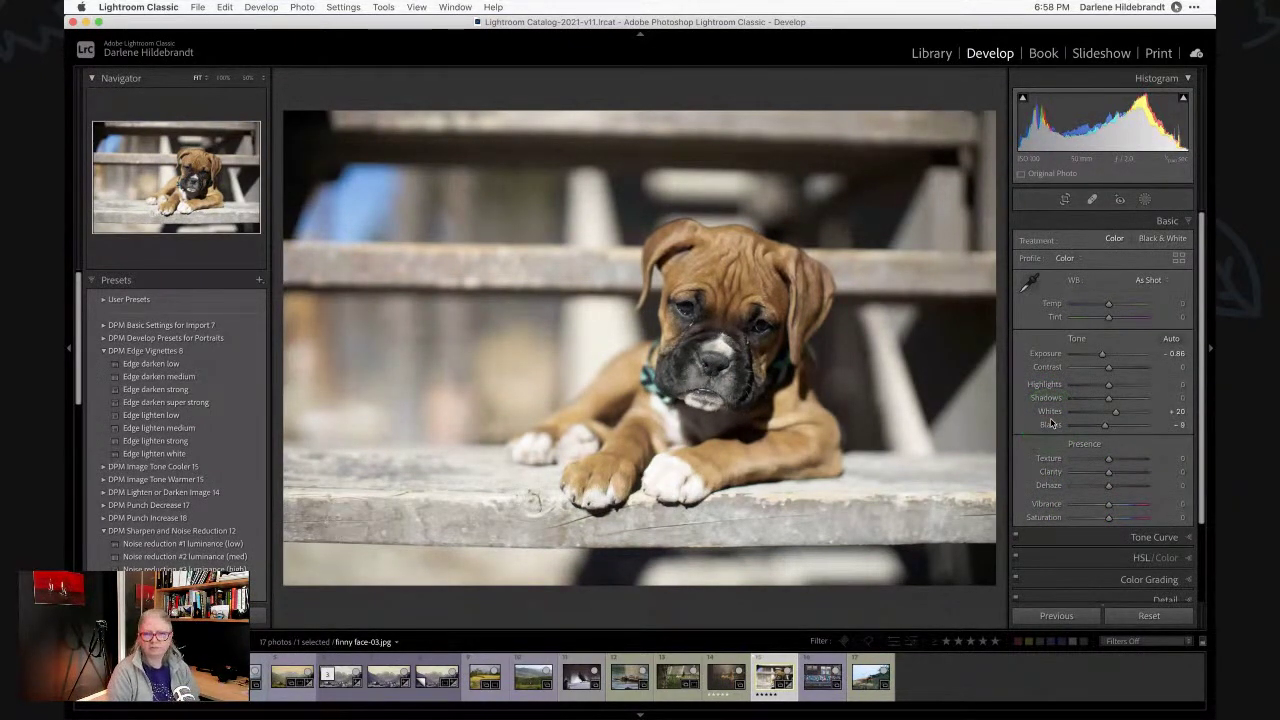
Set Whites to +16 and Blacks to -36 while checking the clipping preview.
{"action": "left_click", "coordinate": [1115, 412], "text": "alt"}
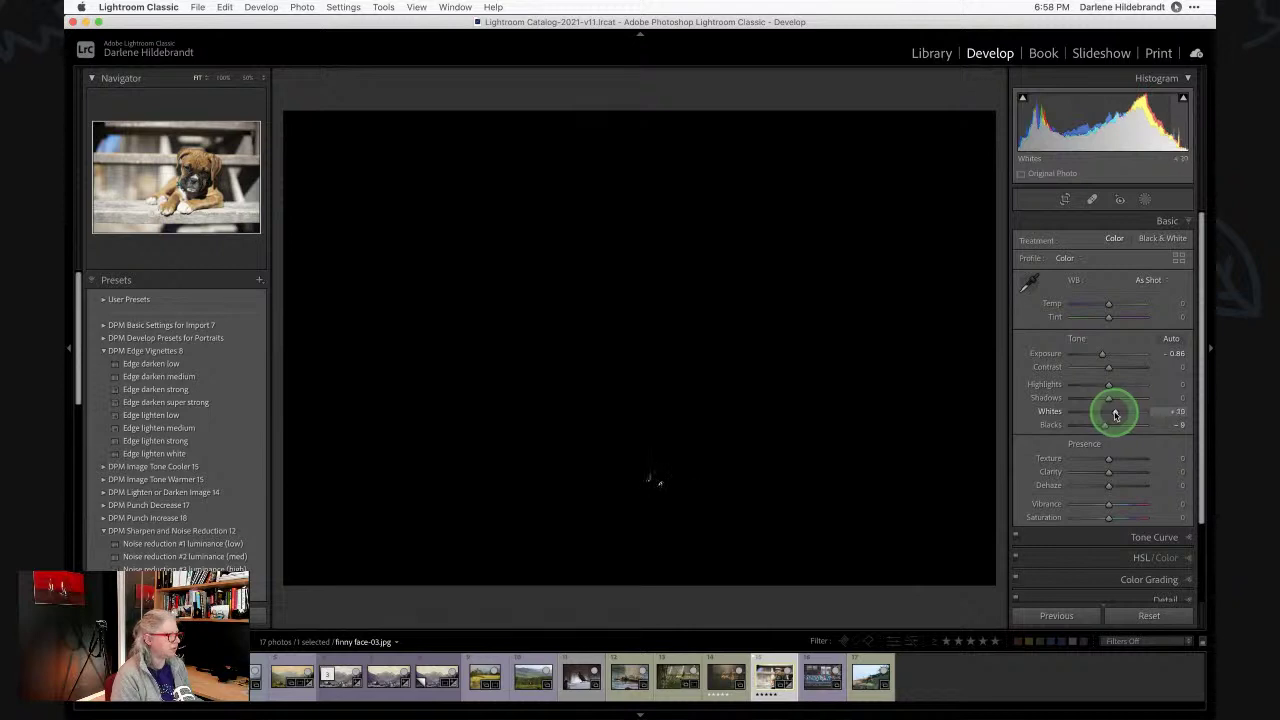
{"action": "left_click_drag", "start_coordinate": [1115, 414], "coordinate": [1096, 426]}
{"action": "left_click", "coordinate": [1105, 426], "text": "alt"}
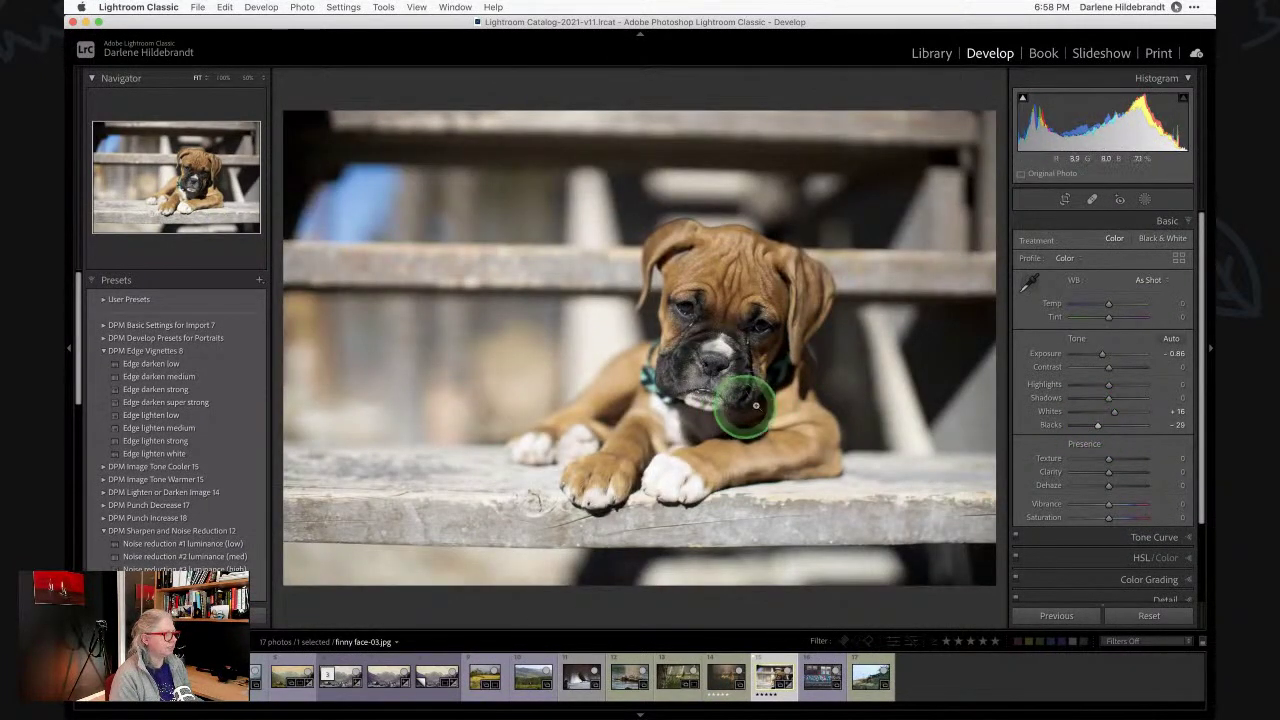
{"action": "left_click", "coordinate": [1097, 425], "text": "alt"}
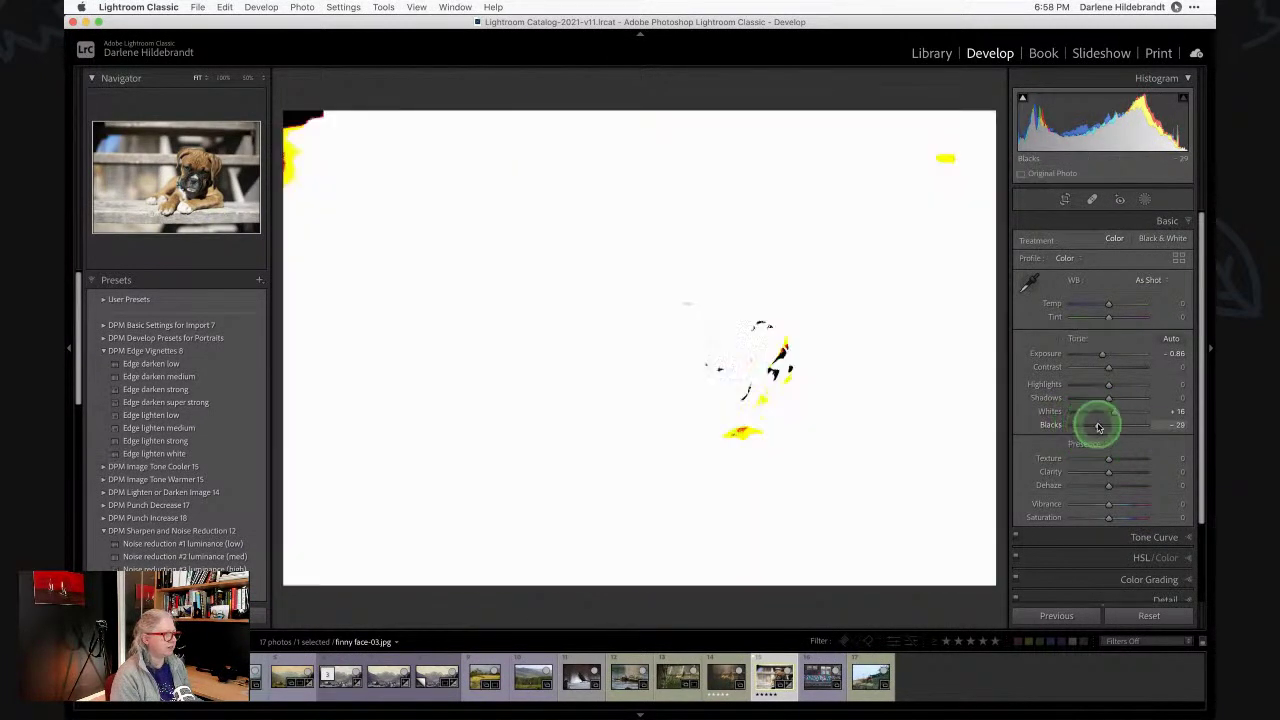
{"action": "left_click_drag", "start_coordinate": [1096, 427], "coordinate": [1096, 427]}
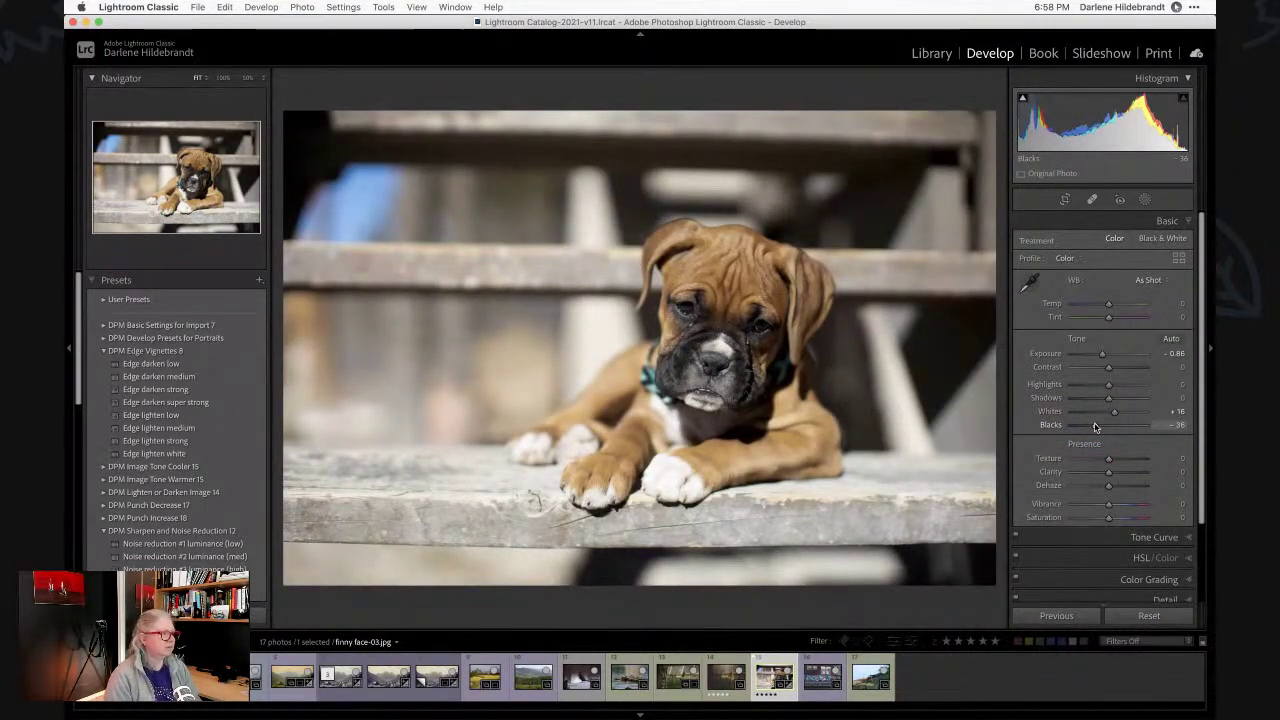
Compare the adjusted puppy photo with its unedited version.
{"action": "key", "text": "backslash"}
{"action": "key", "text": "backslash"}
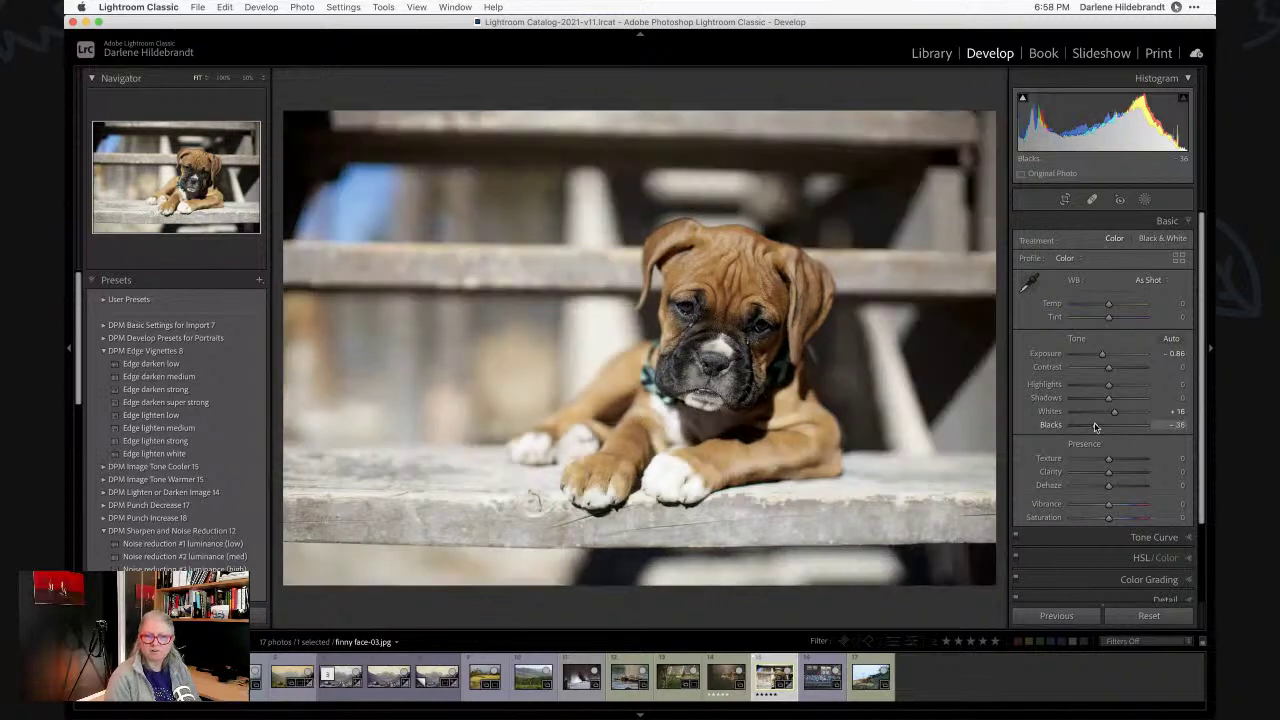
{"action": "key", "text": "backslash"}
{"action": "key", "text": "backslash"}
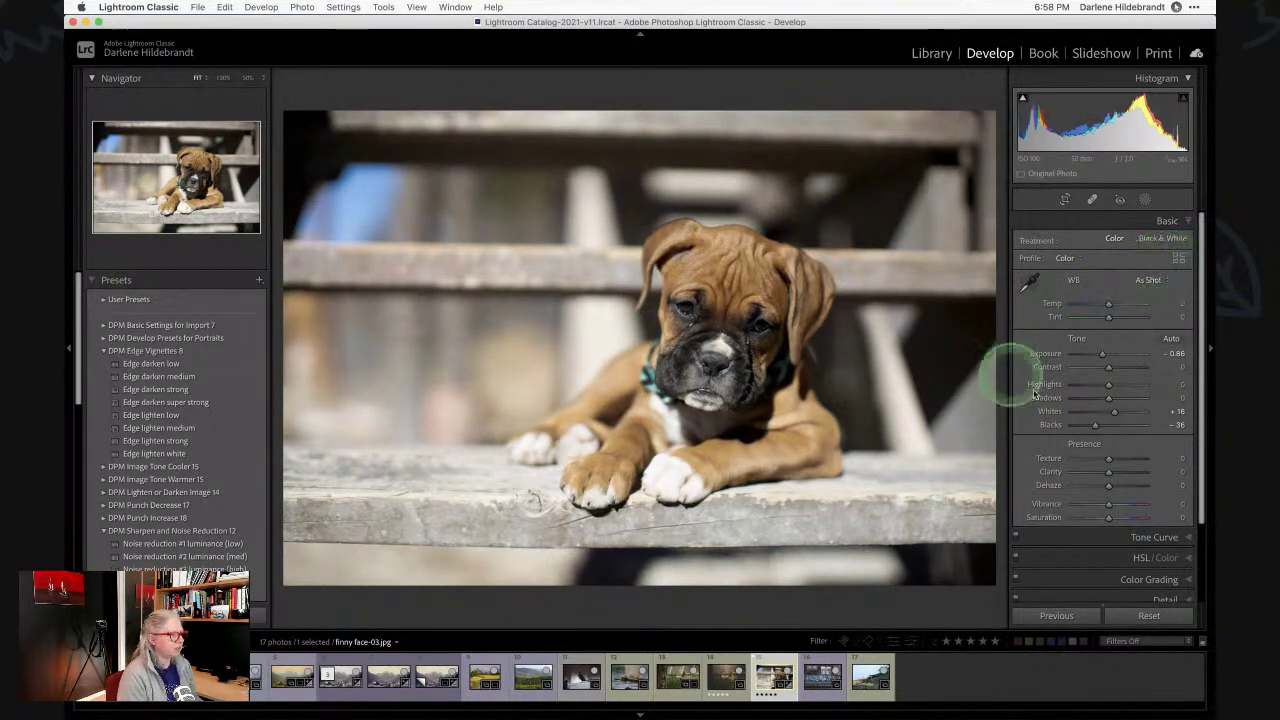
Warm the white balance to Temp +11 and Tint +3, and apply the Edge darken medium vignette preset.
{"action": "mouse_move", "coordinate": [1108, 303]}
{"action": "left_mouse_down"}
{"action": "mouse_move", "coordinate": [1089, 303]}
{"action": "mouse_move", "coordinate": [1112, 305]}
{"action": "mouse_move", "coordinate": [1108, 318]}
{"action": "left_mouse_up"}
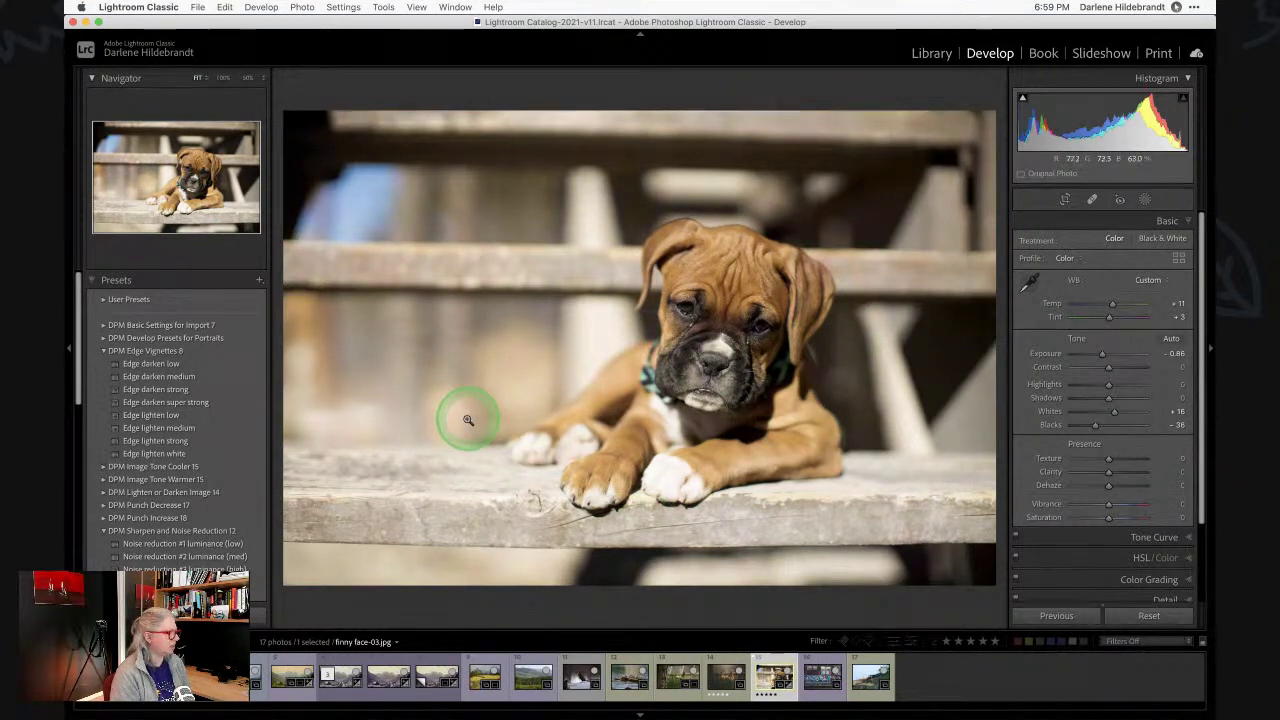
{"action": "left_click", "coordinate": [153, 378]}
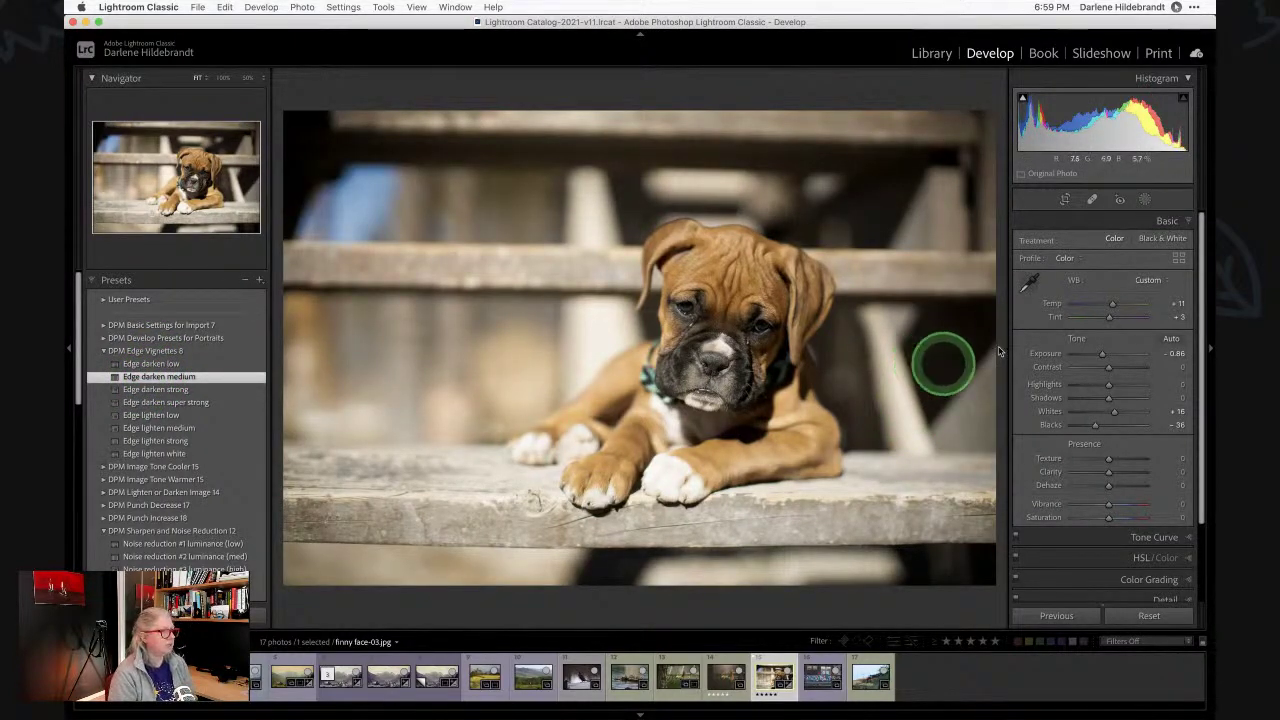
Create a Select Subject mask on the puppy and invert it to cover the background.
{"action": "left_click", "coordinate": [1145, 201]}
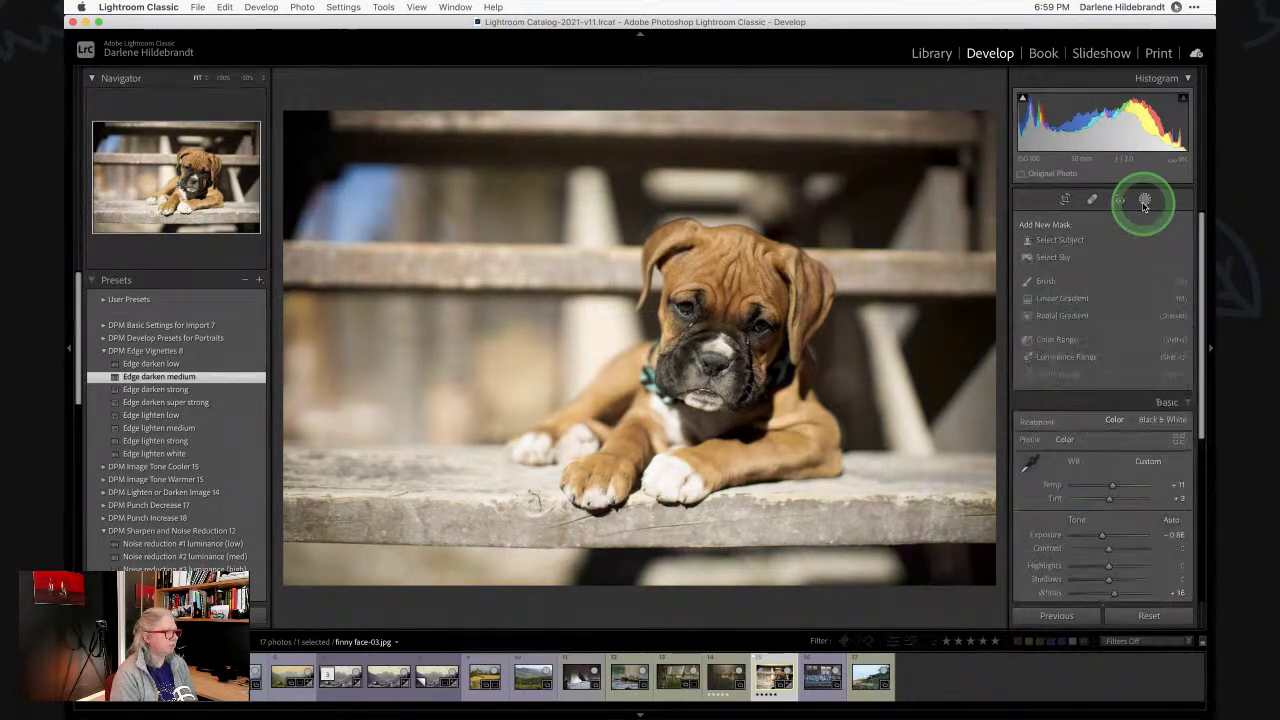
{"action": "left_click", "coordinate": [1034, 229]}
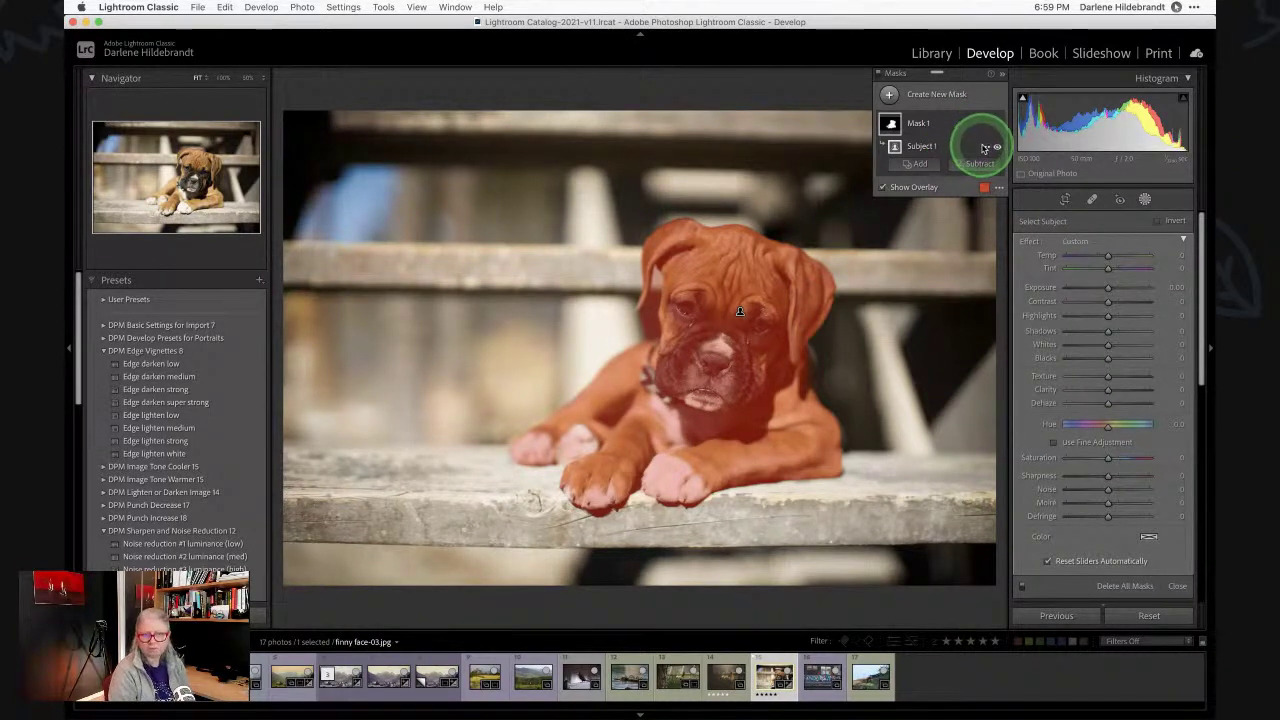
{"action": "right_click", "coordinate": [984, 149]}
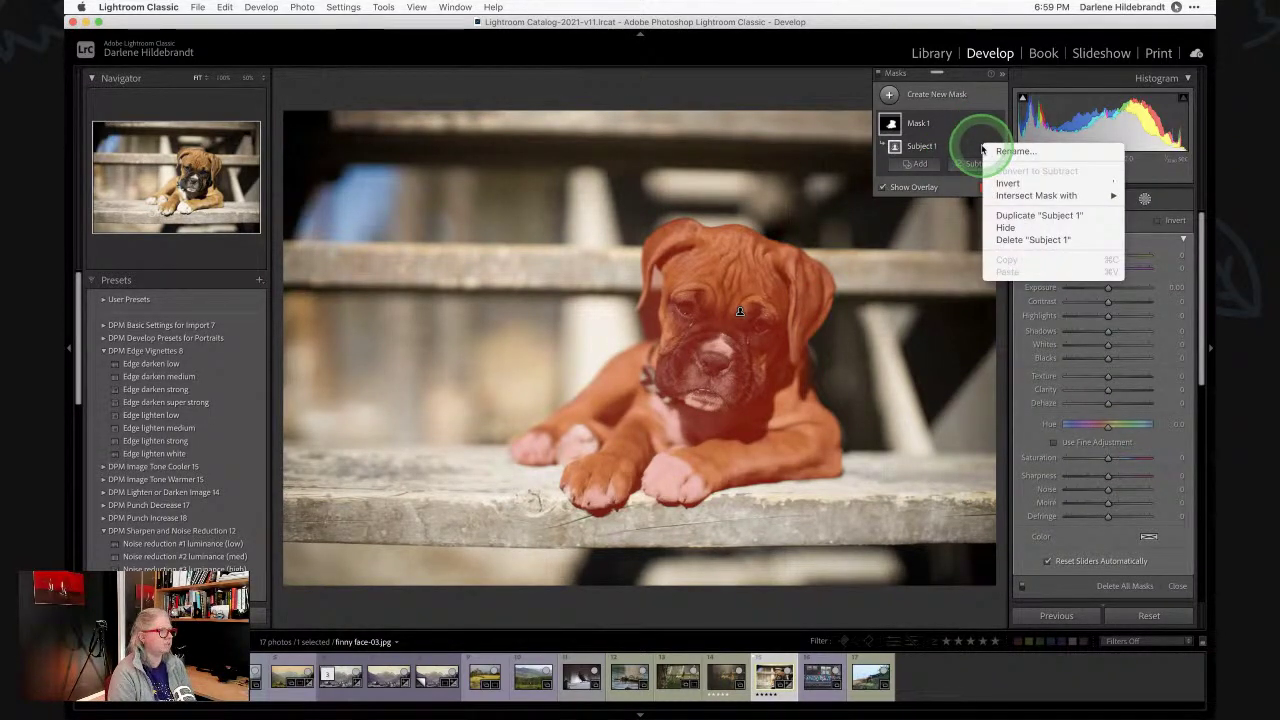
{"action": "left_click", "coordinate": [984, 149]}
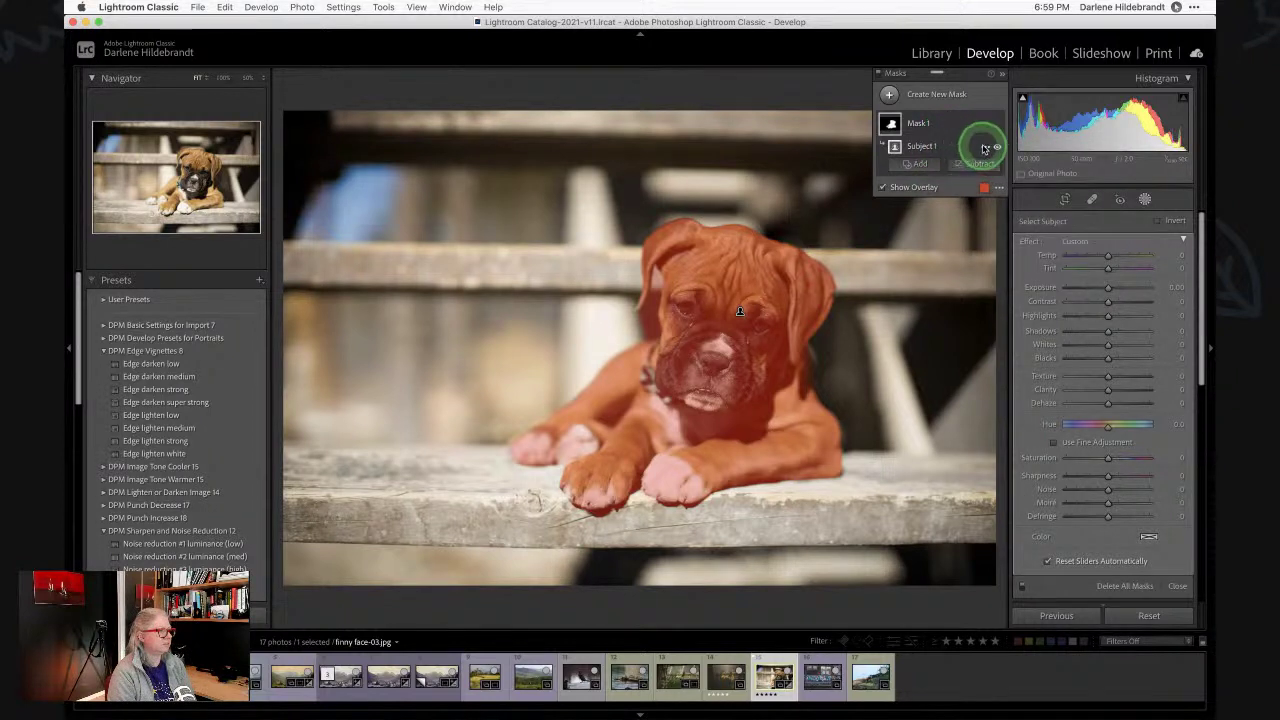
{"action": "right_click", "coordinate": [984, 149]}
{"action": "left_click", "coordinate": [967, 149]}
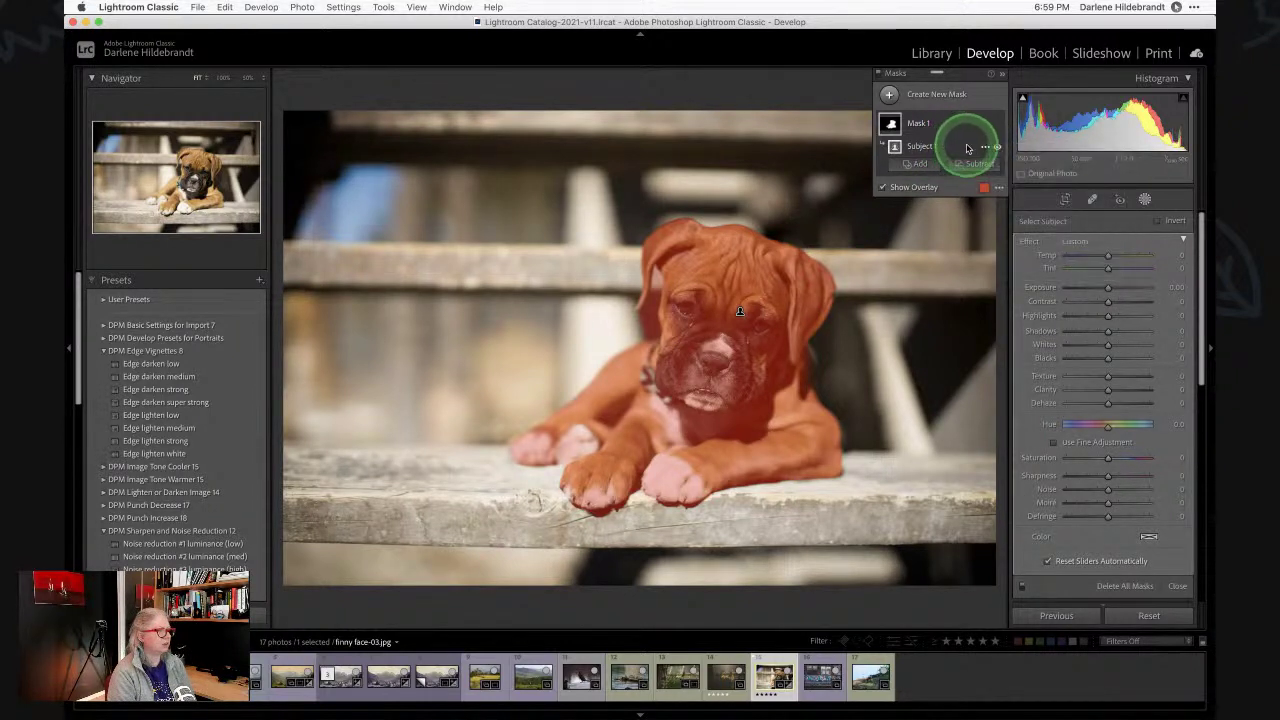
{"action": "left_click", "coordinate": [986, 150]}
{"action": "left_click", "coordinate": [971, 145]}
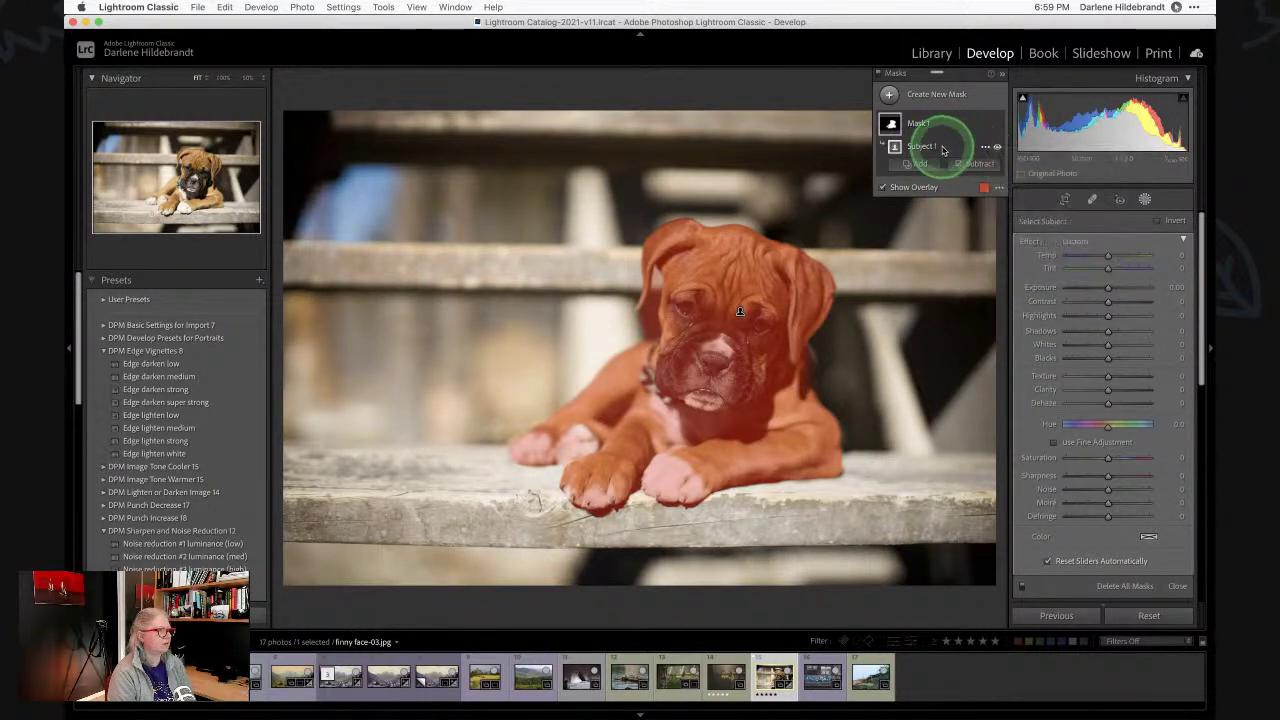
{"action": "left_click", "coordinate": [1157, 221]}
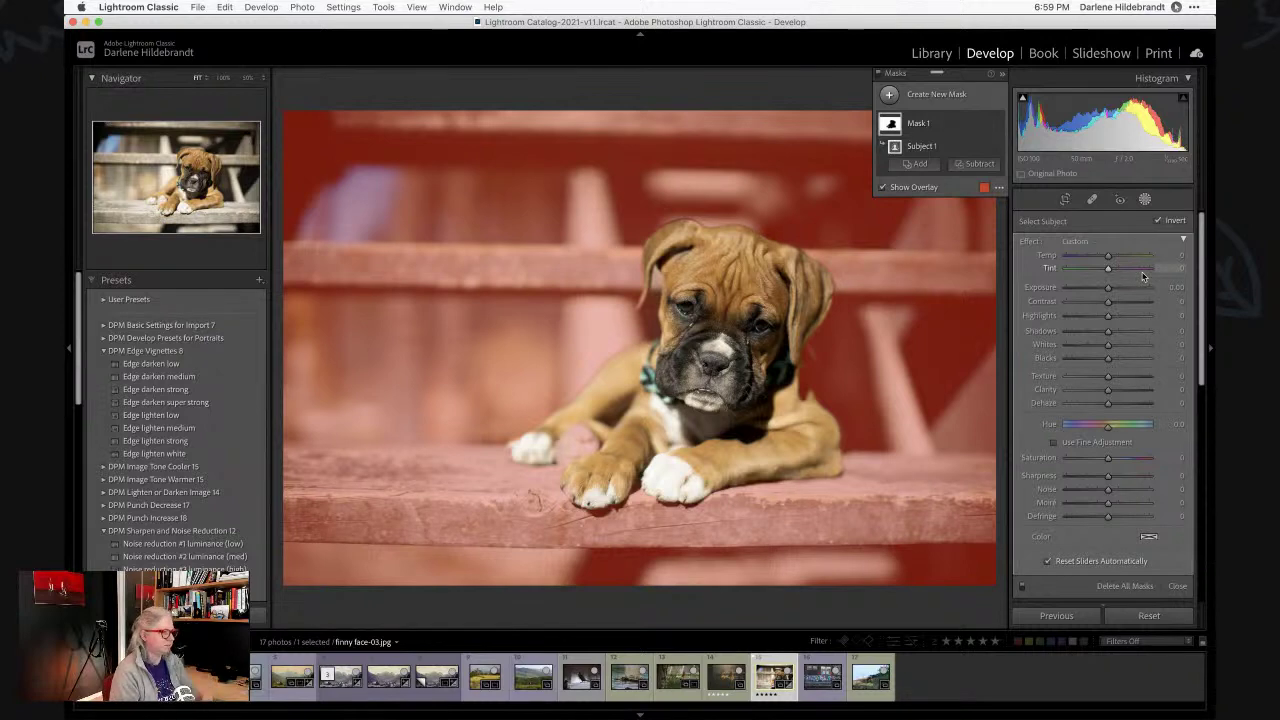
Darken and soften the background mask with Exposure -0.47, Highlights -67 and Texture -33, resetting Sharpness and Clarity to 0.
{"action": "left_click_drag", "start_coordinate": [1108, 287], "coordinate": [1081, 313]}
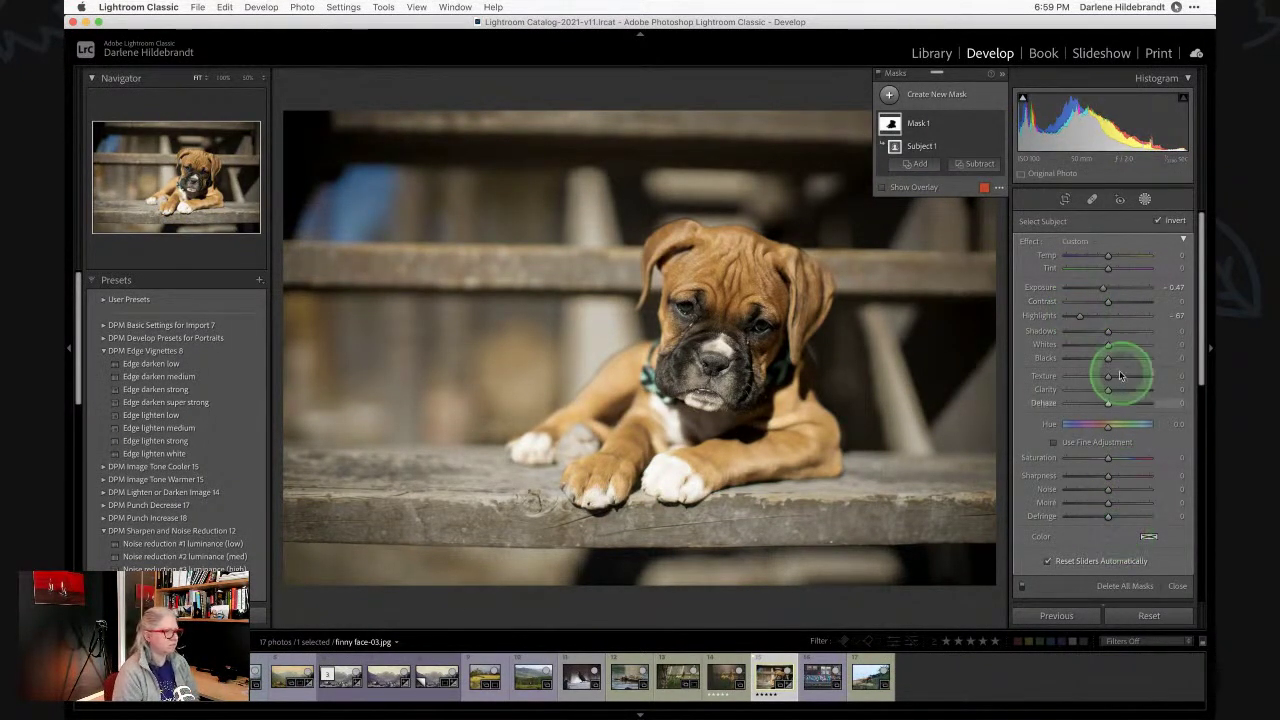
{"action": "left_click_drag", "start_coordinate": [1095, 388], "coordinate": [1091, 389]}
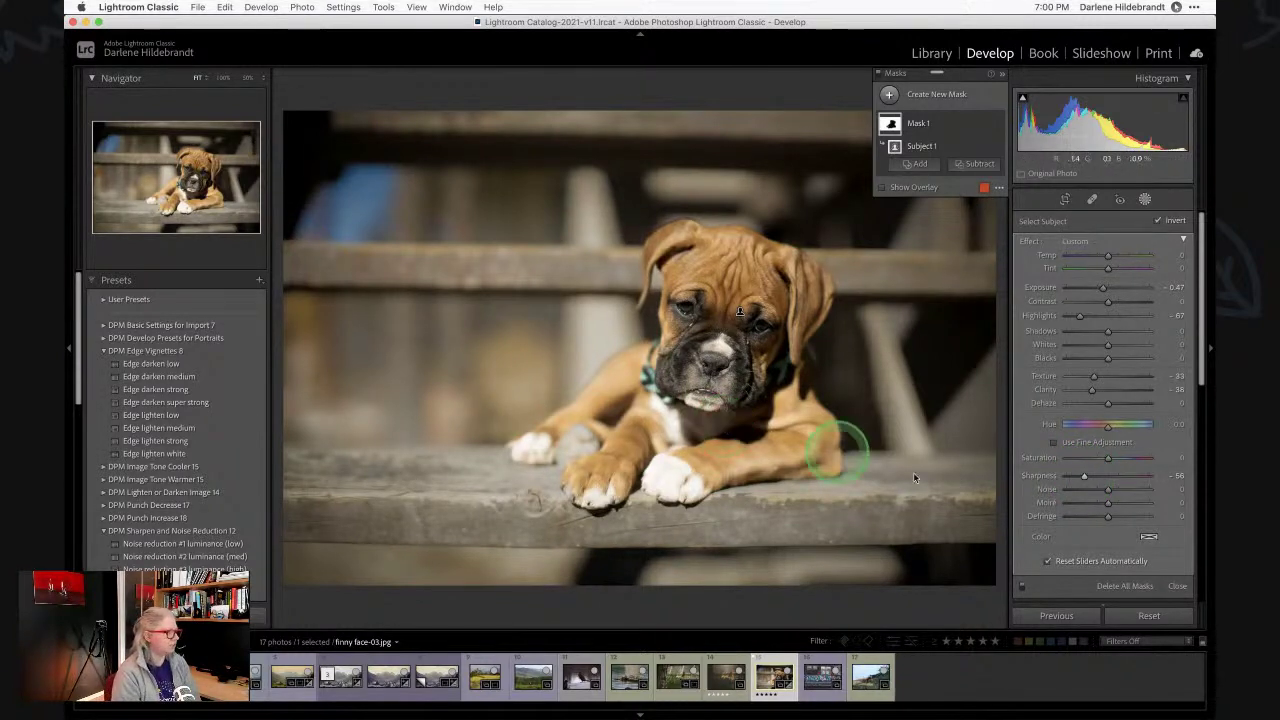
{"action": "double_click", "coordinate": [1038, 477]}
{"action": "double_click", "coordinate": [1044, 389]}
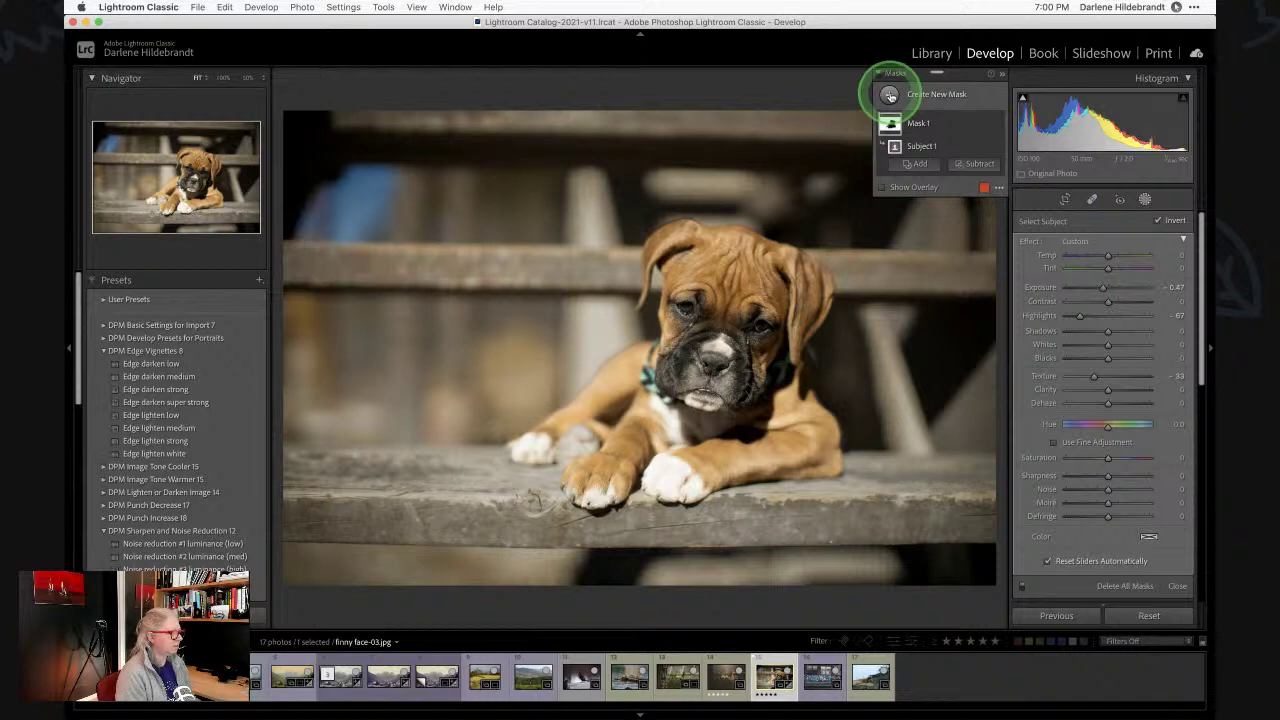
Create a second mask with Select Subject and invert it to cover the background around the puppy.
{"action": "left_click", "coordinate": [889, 96]}
{"action": "left_click", "coordinate": [958, 121]}
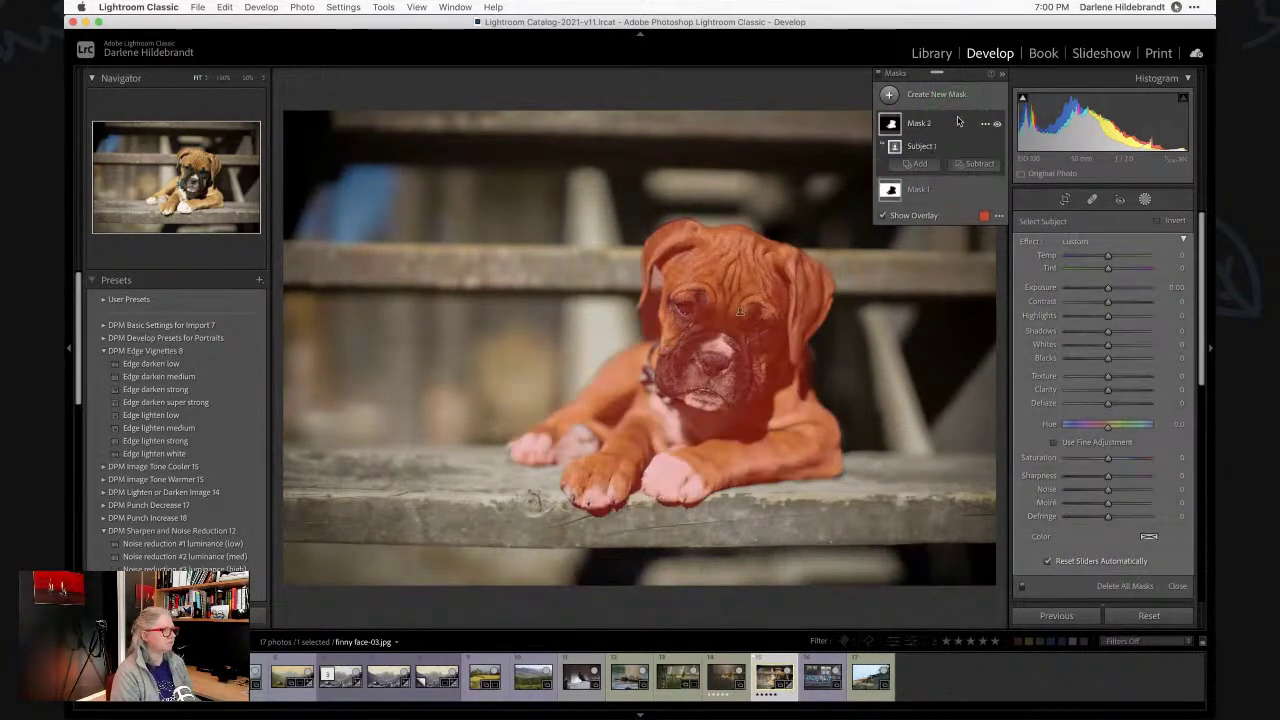
{"action": "left_click", "coordinate": [1158, 221]}
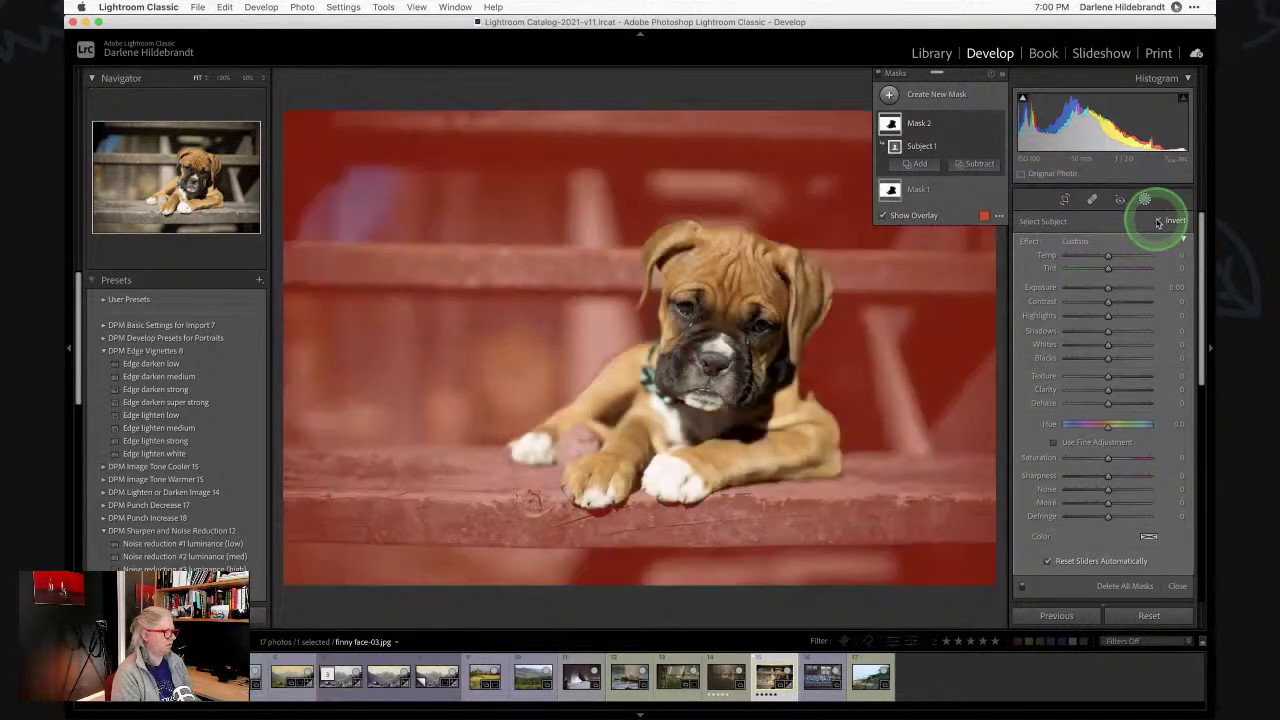
{"action": "left_click", "coordinate": [978, 164]}
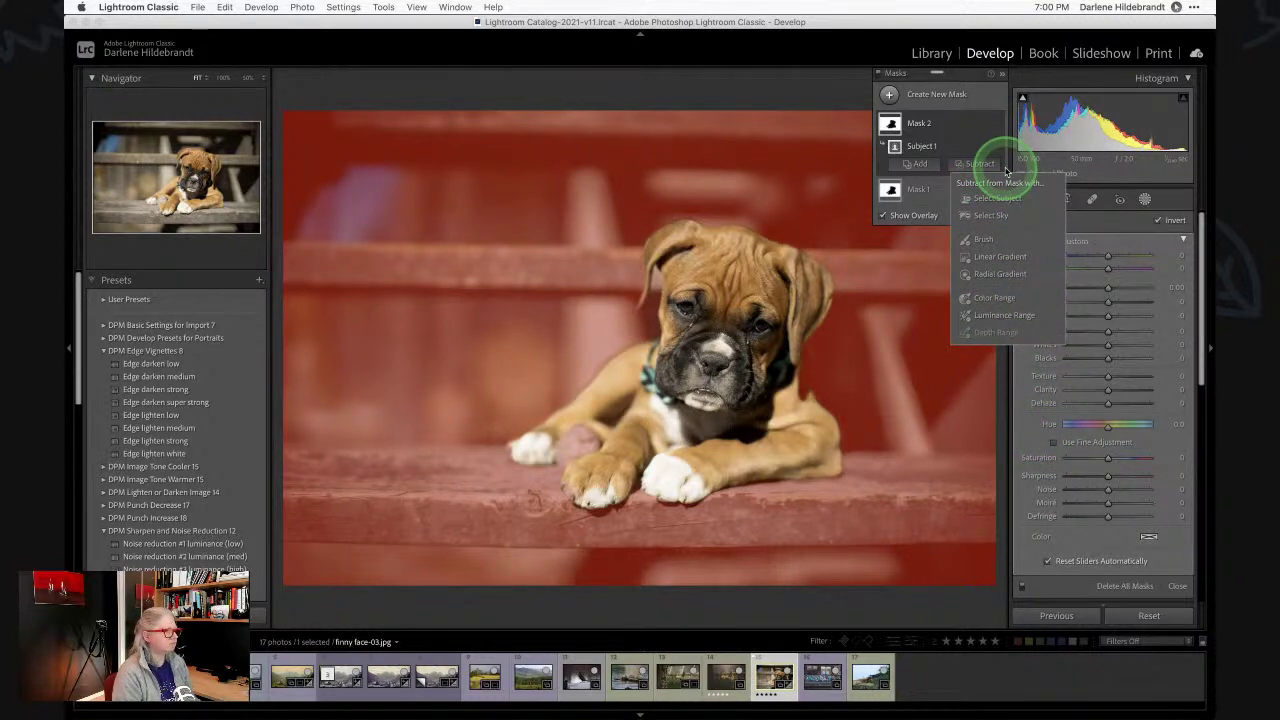
{"action": "left_click", "coordinate": [987, 258]}
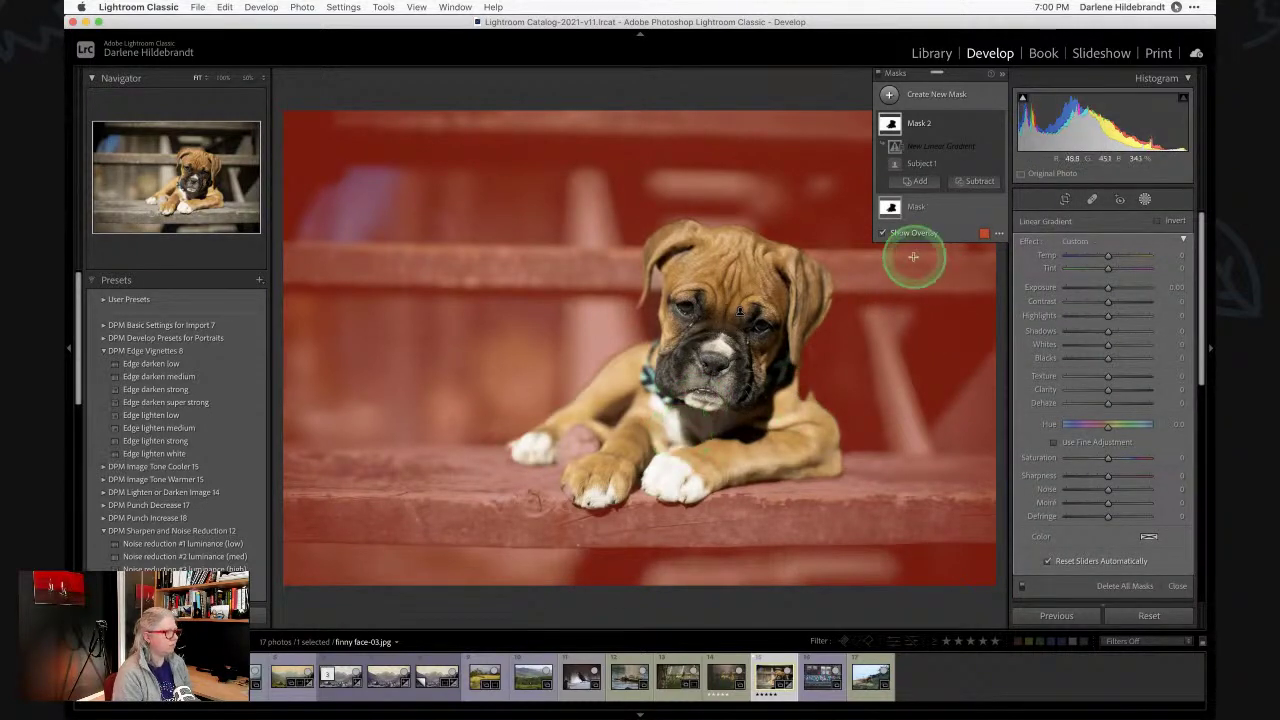
{"action": "key", "text": "super+z"}
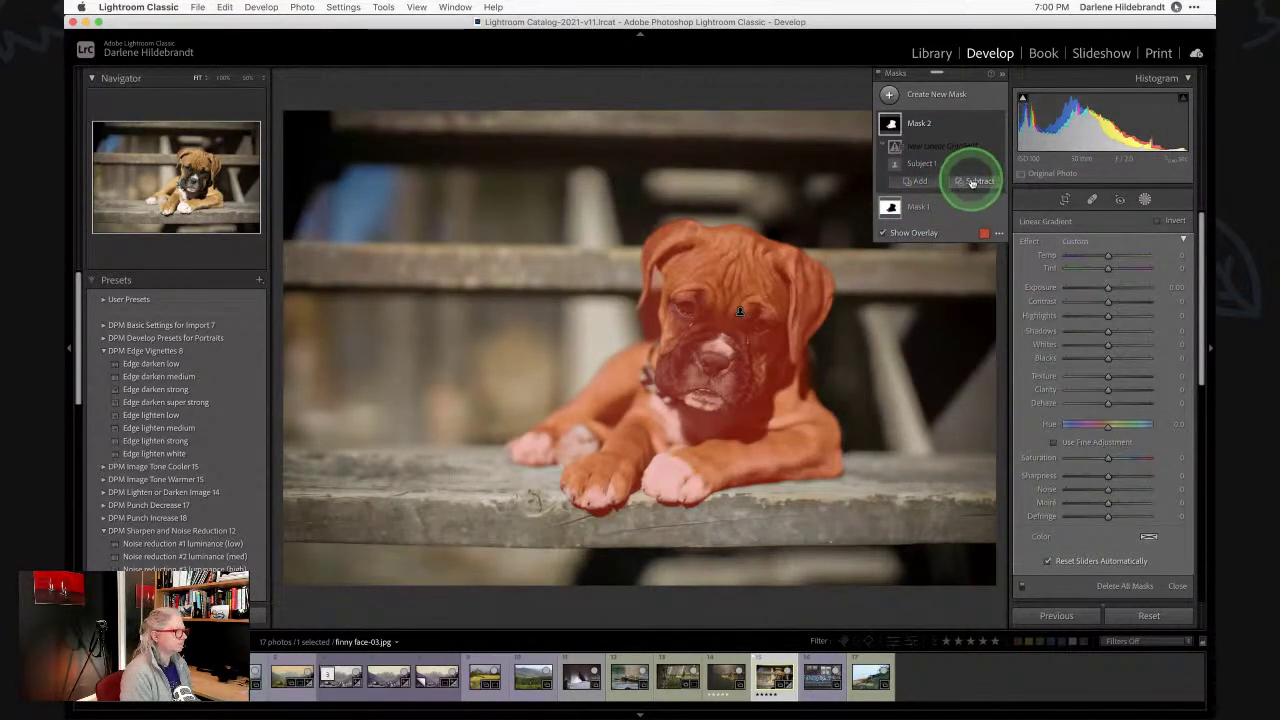
{"action": "left_click", "coordinate": [1158, 220]}
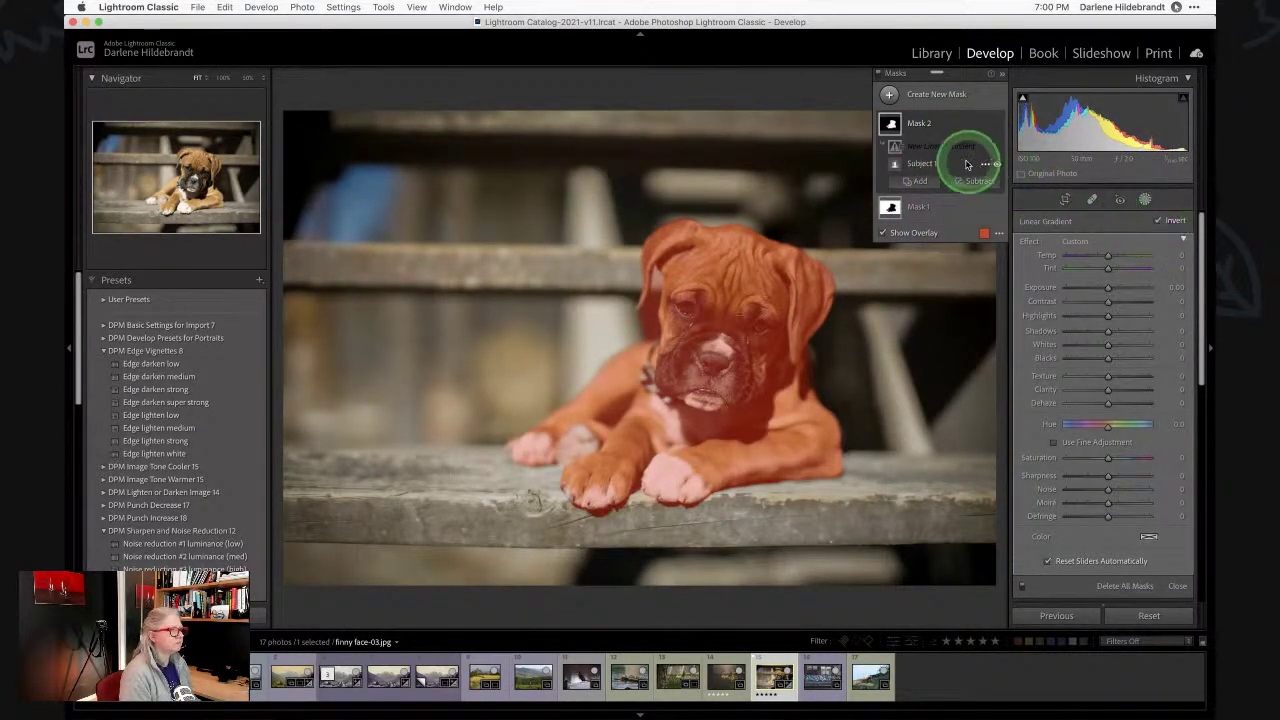
{"action": "left_click", "coordinate": [1138, 203]}
{"action": "left_click", "coordinate": [1160, 223]}
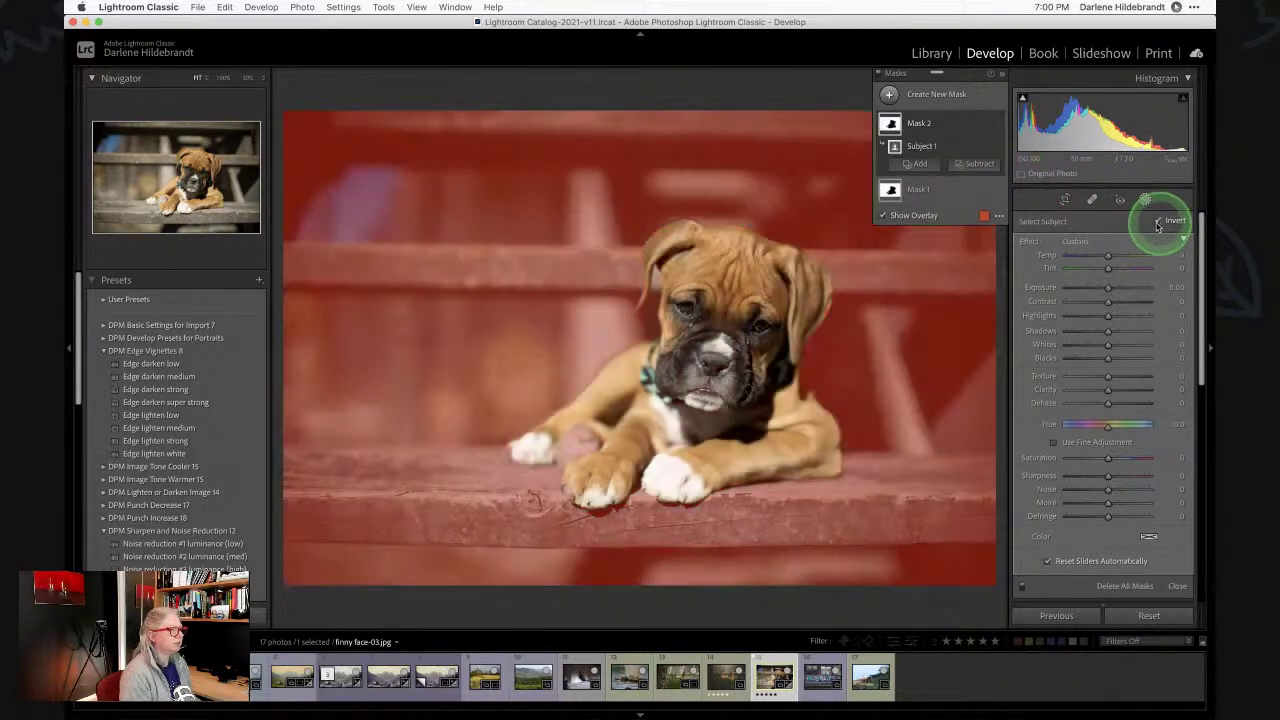
Subtract a wide, flat radial gradient from the second mask, drawn across the bench plank around the puppy's front paws.
{"action": "left_click", "coordinate": [975, 162]}
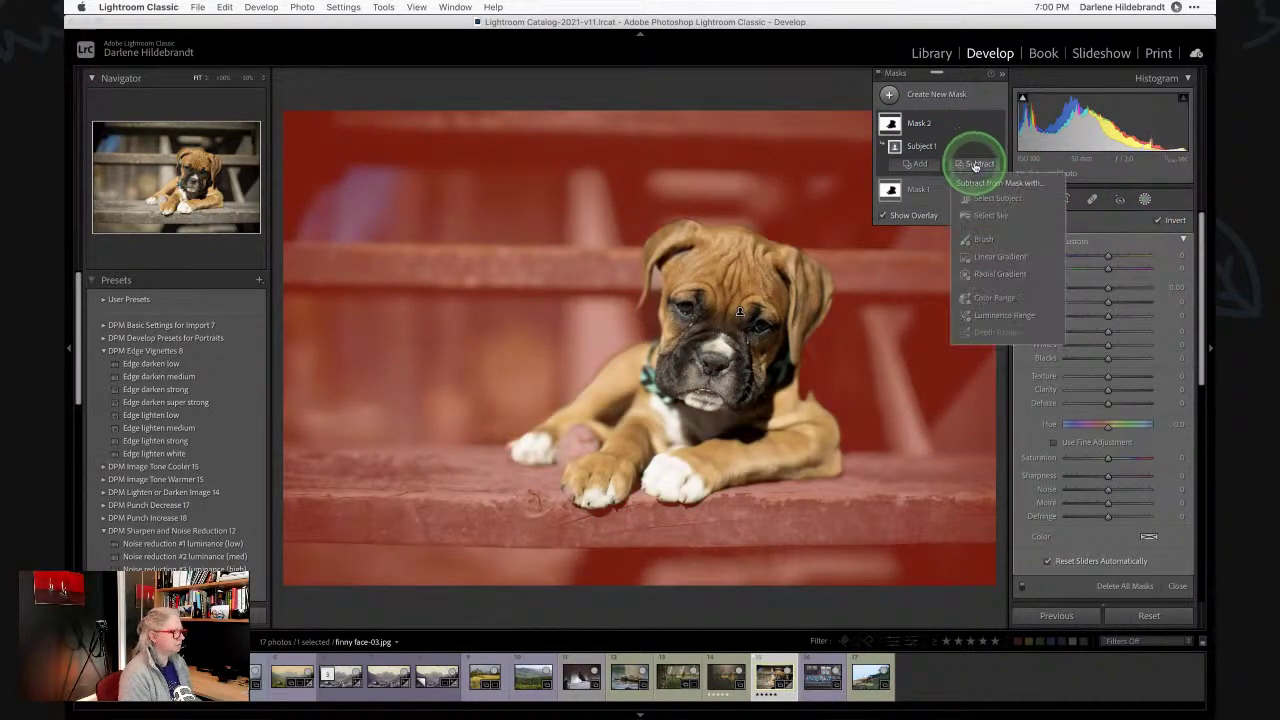
{"action": "left_click", "coordinate": [995, 273]}
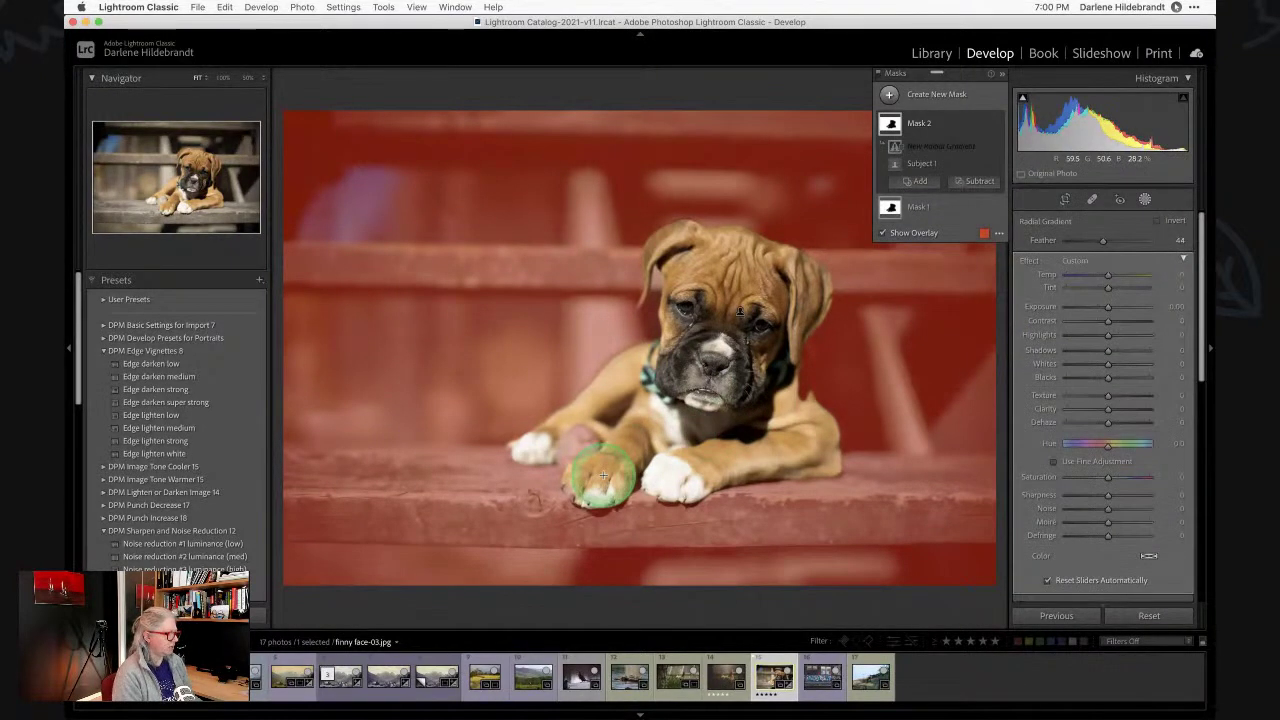
{"action": "left_click_drag", "start_coordinate": [612, 475], "coordinate": [977, 514]}
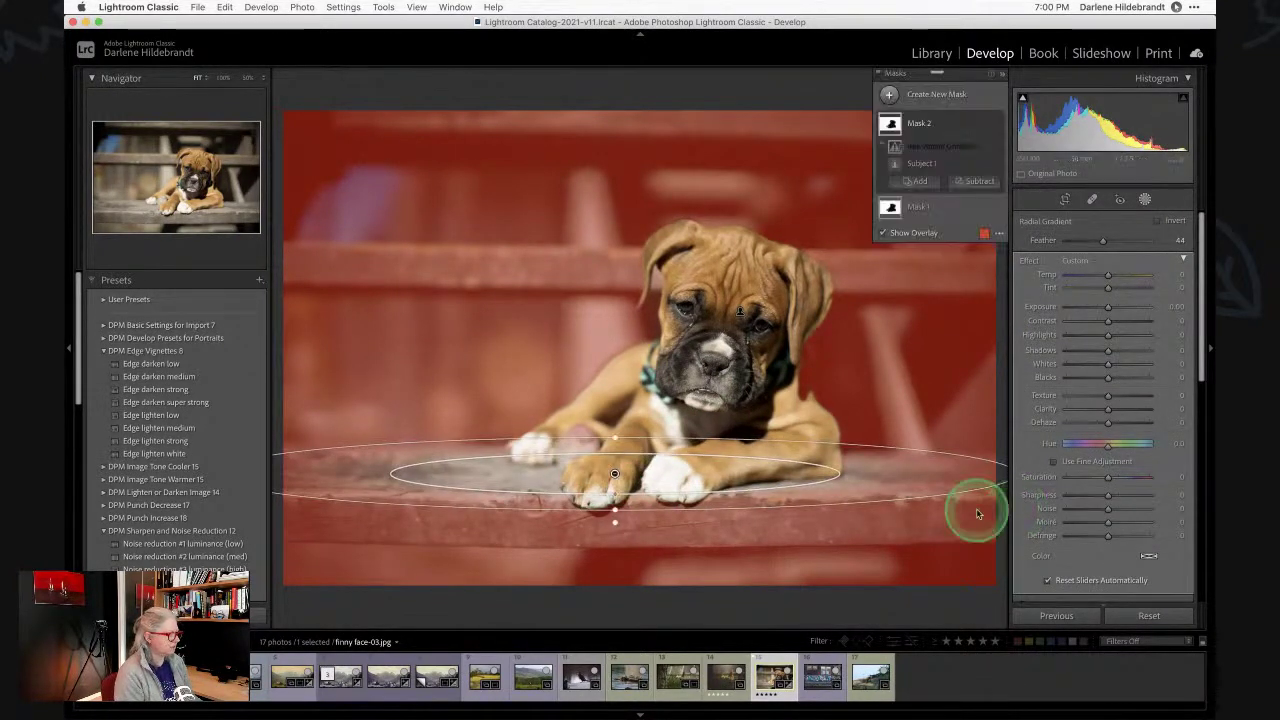
Reposition, widen and heighten the subtracted radial gradient so it spans the bench plank under the puppy's paws.
{"action": "left_click_drag", "start_coordinate": [766, 472], "coordinate": [795, 495]}
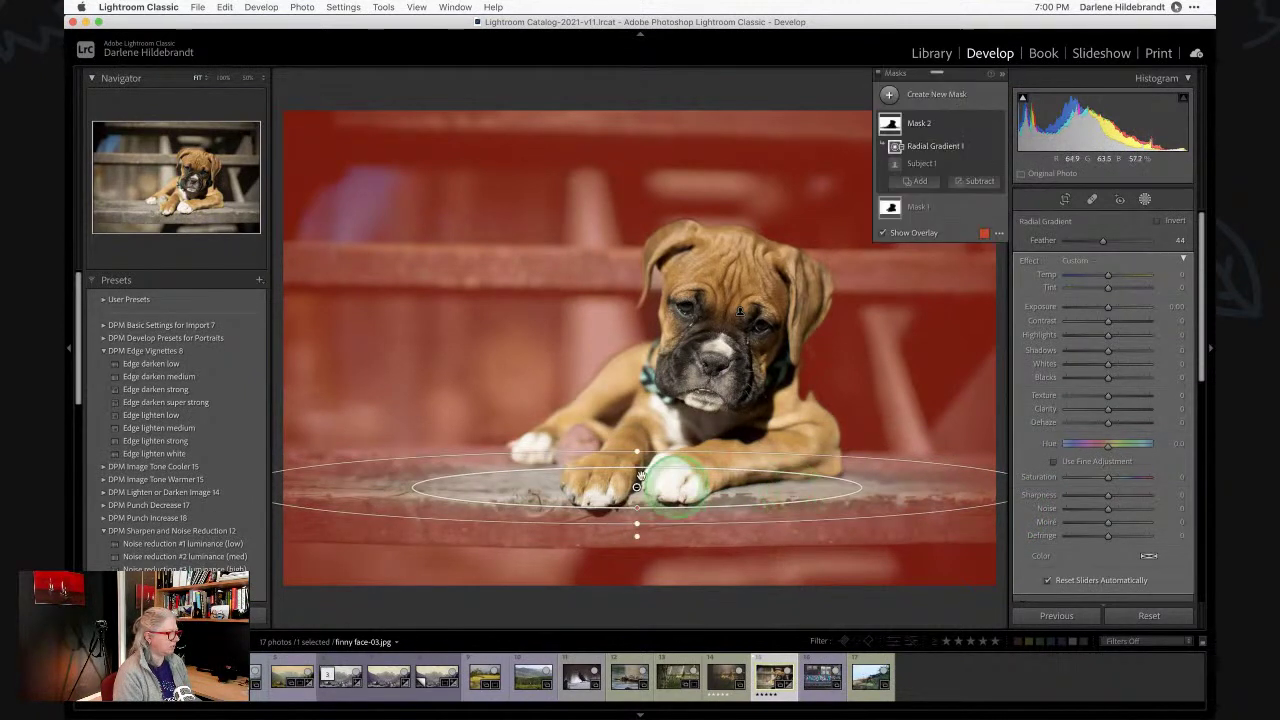
{"action": "left_click_drag", "start_coordinate": [637, 455], "coordinate": [637, 432]}
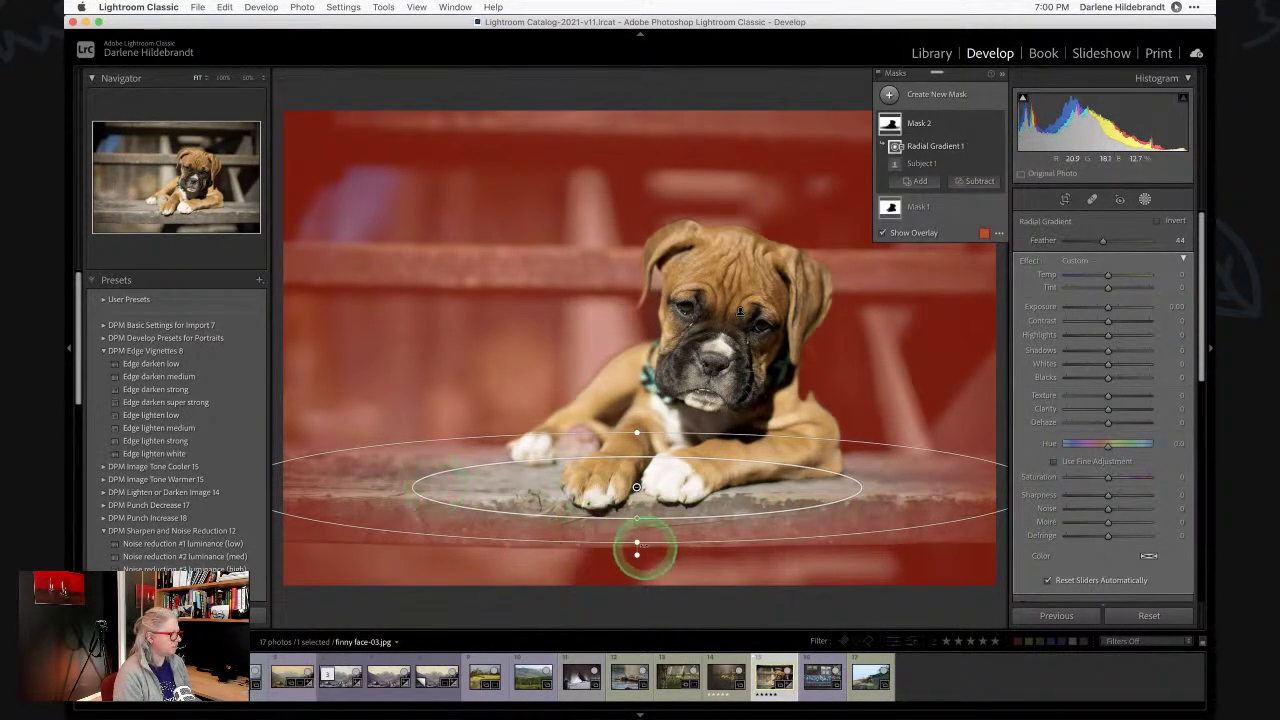
{"action": "left_click_drag", "start_coordinate": [543, 509], "coordinate": [471, 497]}
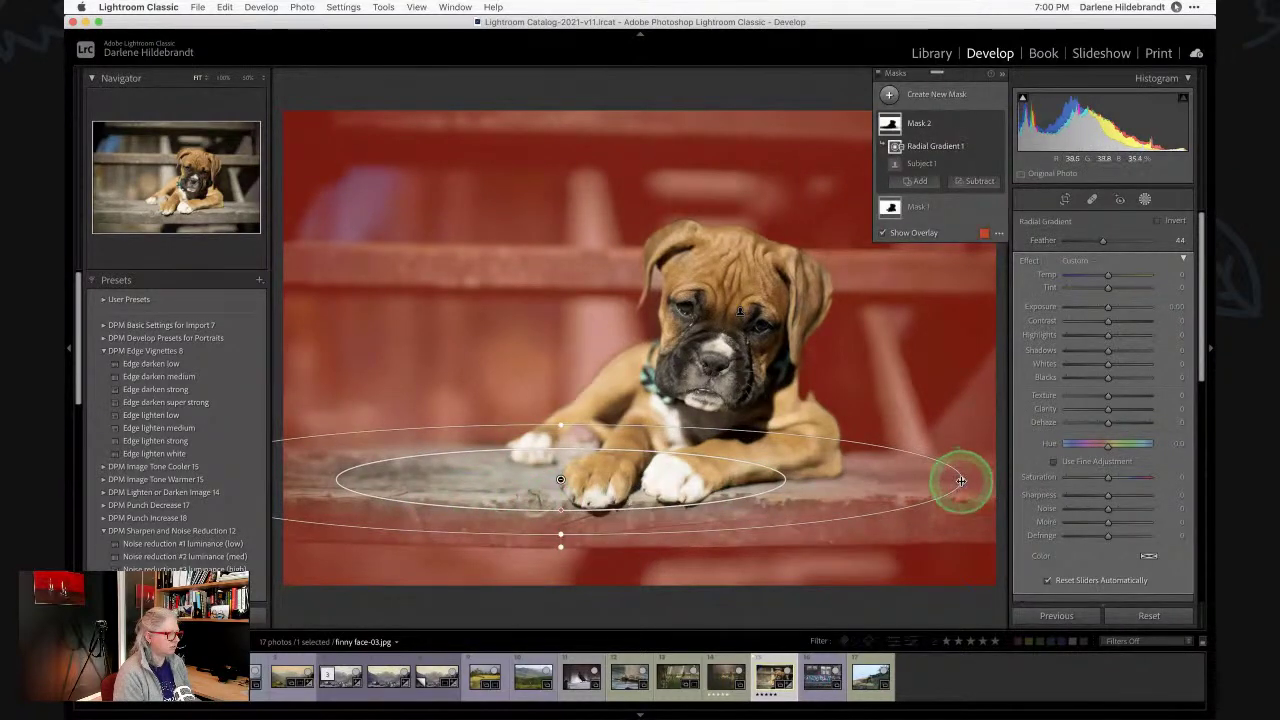
{"action": "left_click_drag", "start_coordinate": [957, 477], "coordinate": [1015, 487]}
{"action": "left_click_drag", "start_coordinate": [591, 477], "coordinate": [697, 499]}
{"action": "left_click_drag", "start_coordinate": [668, 549], "coordinate": [667, 553]}
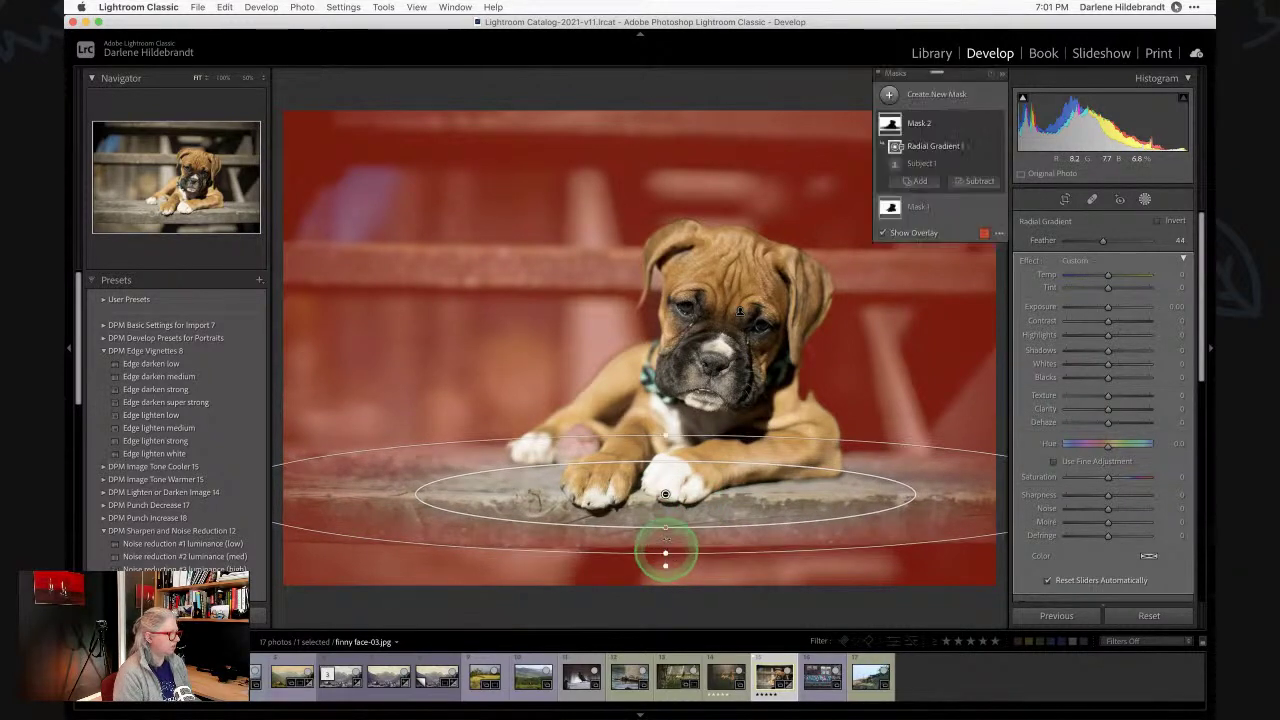
{"action": "left_click_drag", "start_coordinate": [693, 511], "coordinate": [685, 500]}
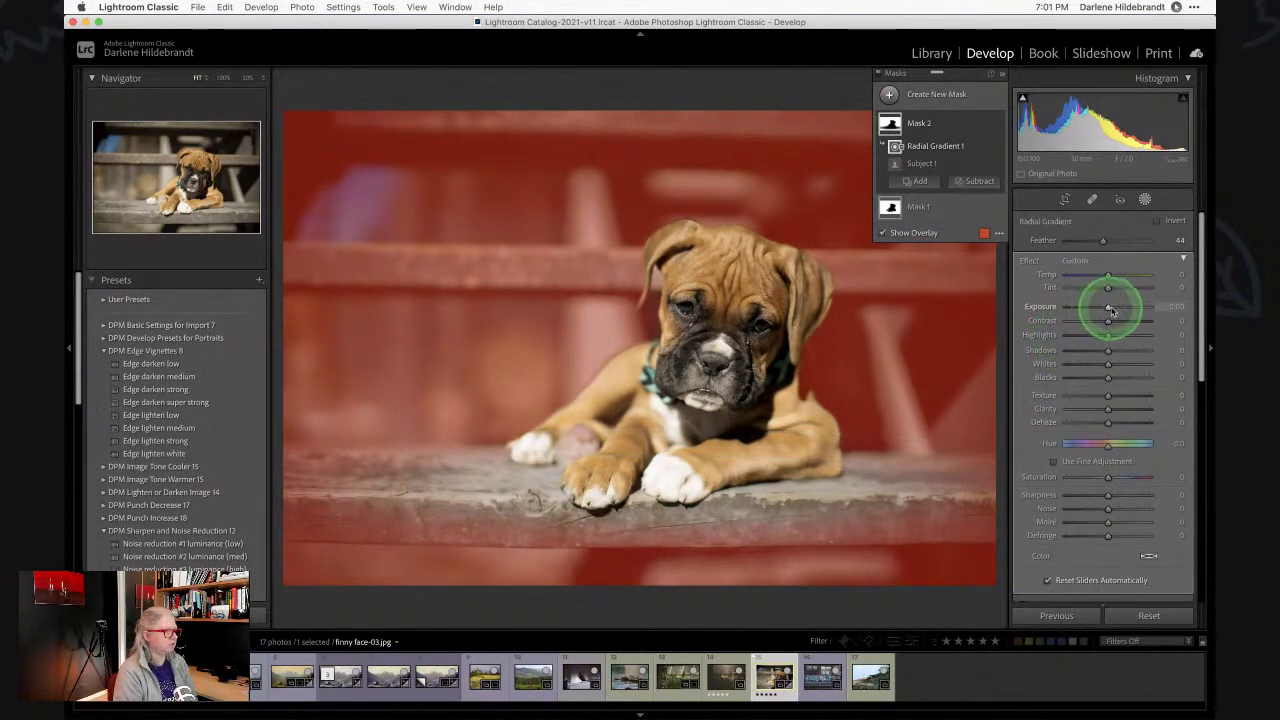
Darken and blur the second mask's area with Exposure -0.32, Texture -65, Clarity -76 and Sharpness -68.
{"action": "left_click_drag", "start_coordinate": [1112, 311], "coordinate": [1105, 310]}
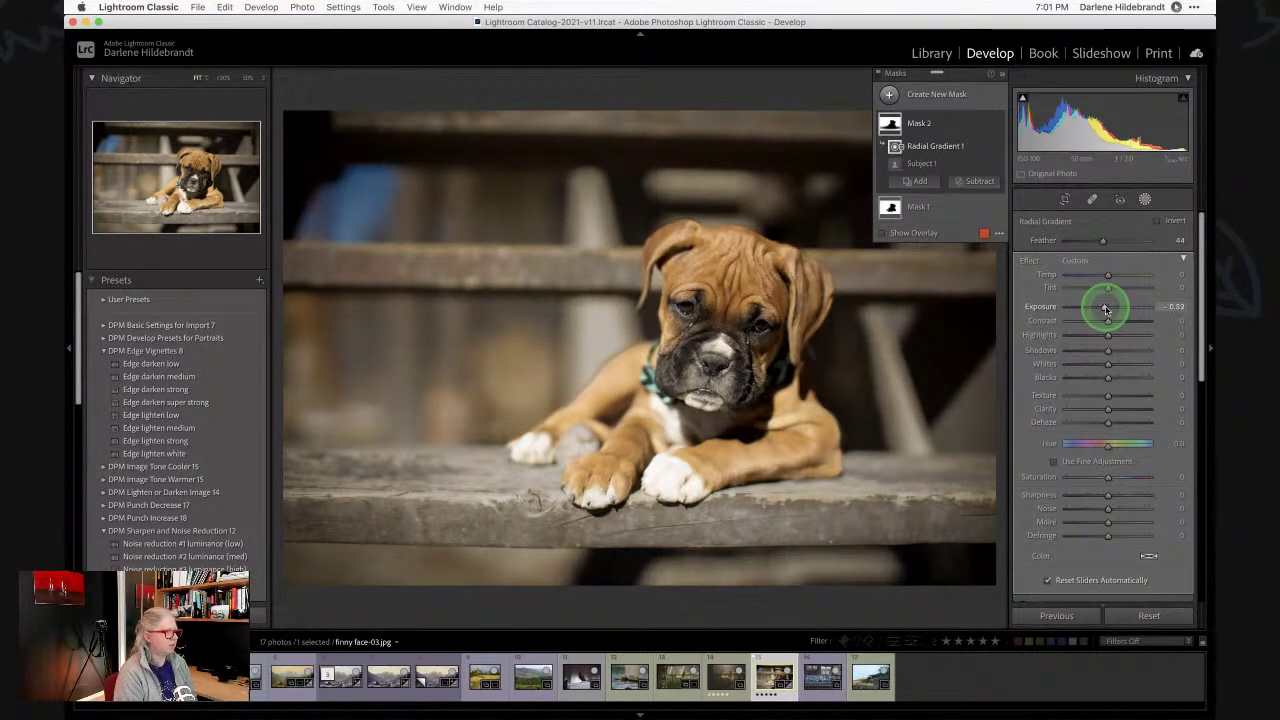
{"action": "left_click", "coordinate": [1090, 396]}
{"action": "left_click", "coordinate": [1076, 495]}
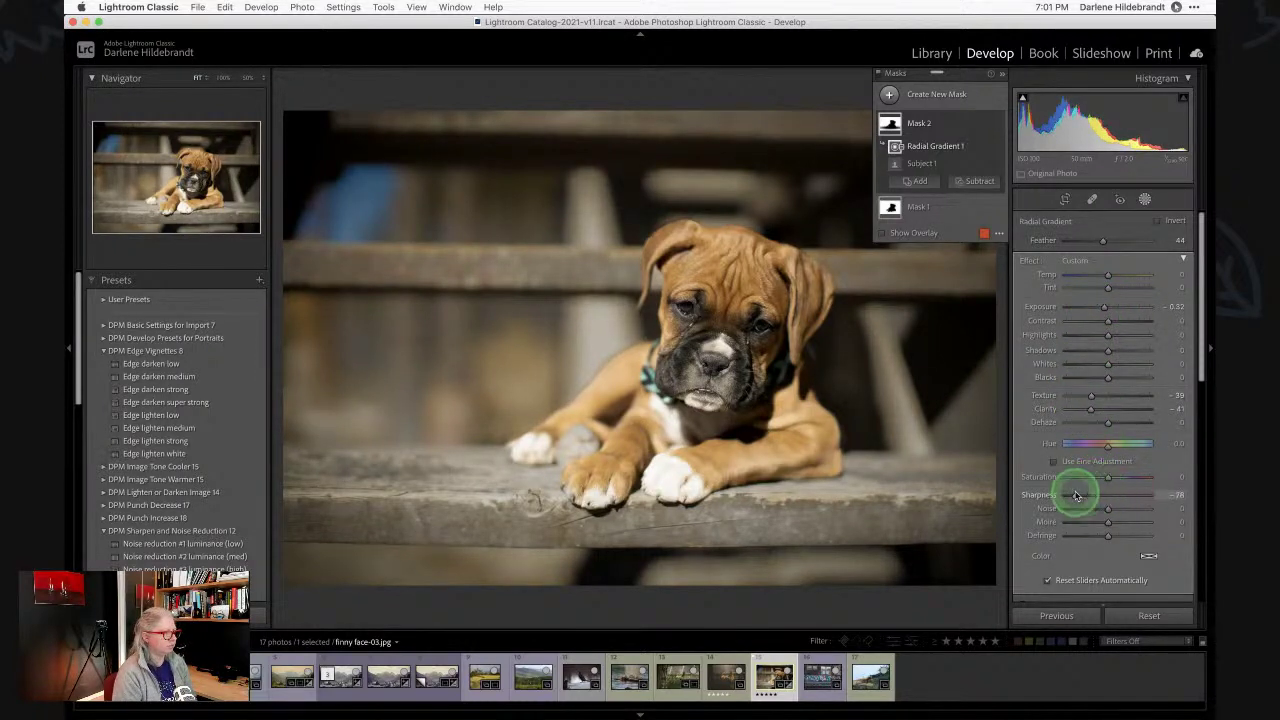
{"action": "left_click_drag", "start_coordinate": [1076, 495], "coordinate": [1011, 486]}
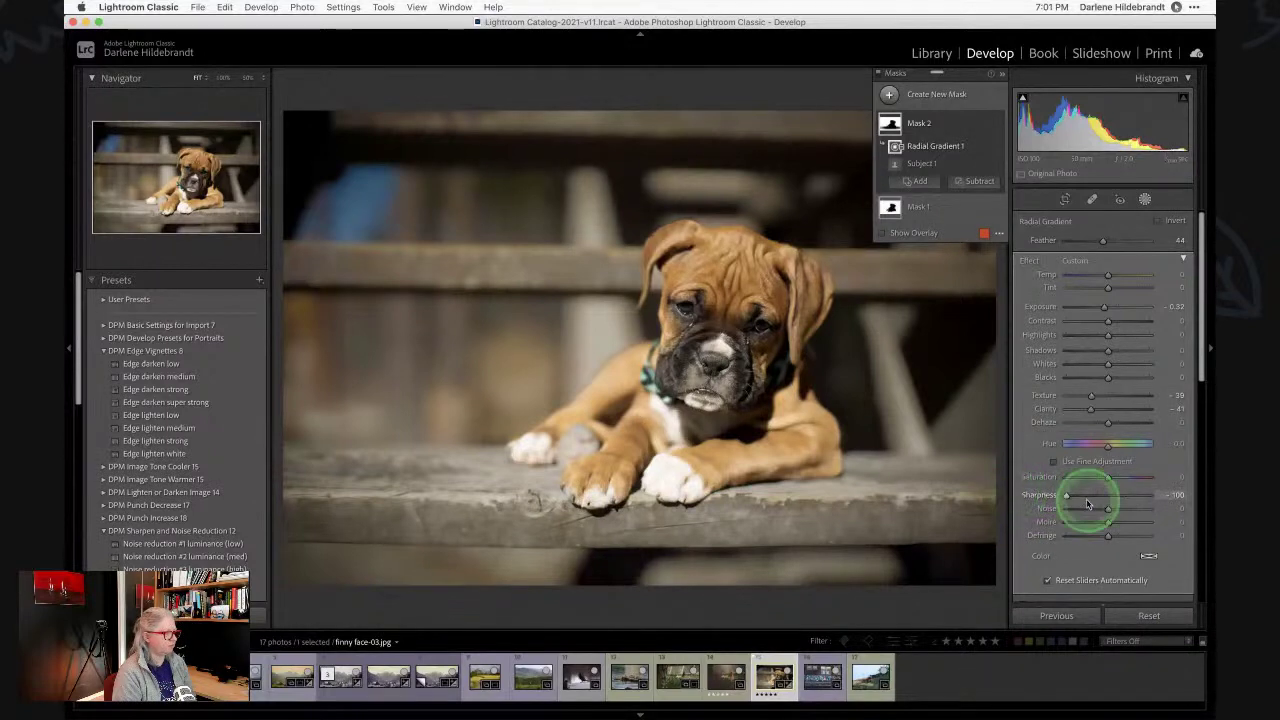
{"action": "mouse_move", "coordinate": [1088, 505]}
{"action": "left_mouse_down"}
{"action": "mouse_move", "coordinate": [1063, 497]}
{"action": "mouse_move", "coordinate": [1077, 497]}
{"action": "left_mouse_up"}
{"action": "left_click", "coordinate": [1076, 409]}
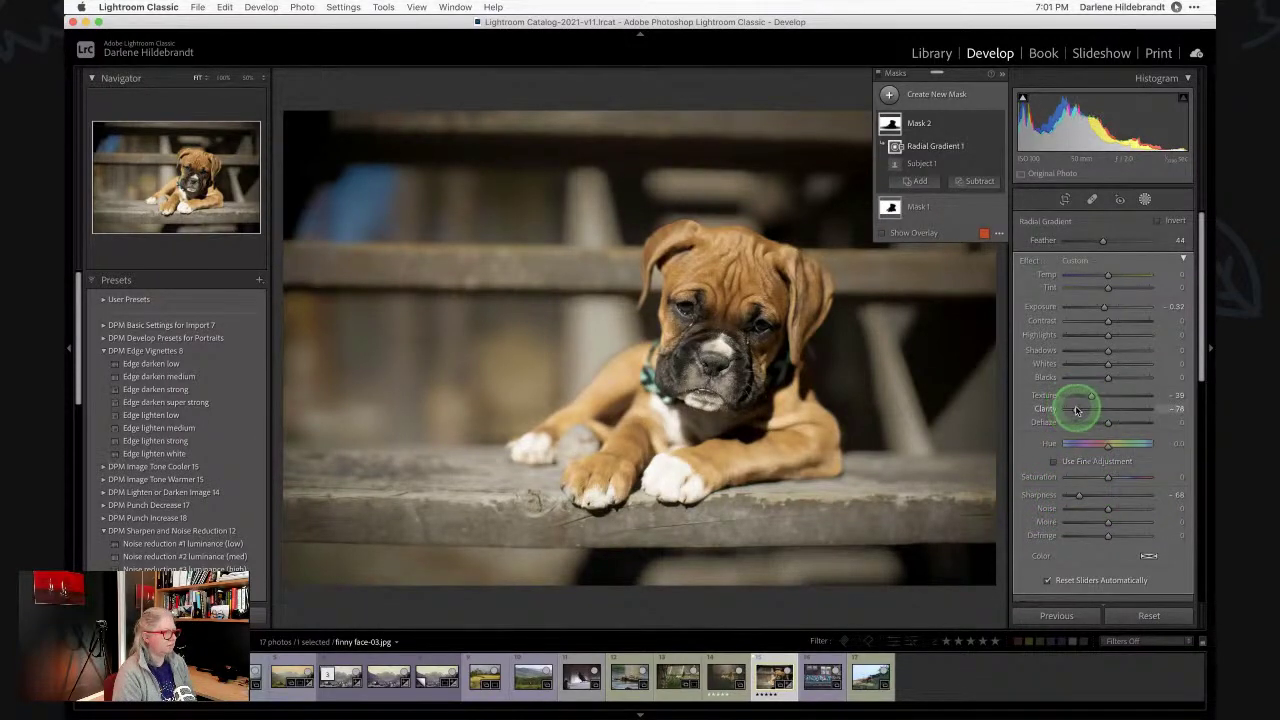
{"action": "left_click", "coordinate": [1076, 396]}
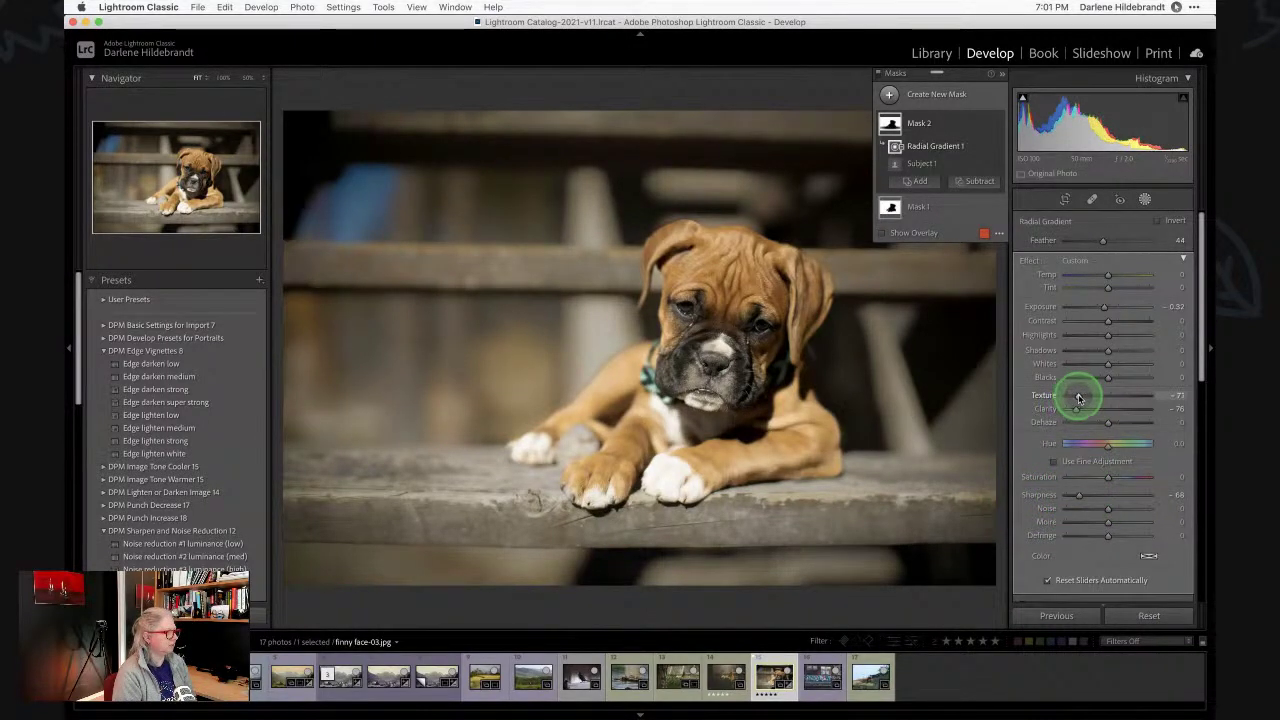
{"action": "mouse_move", "coordinate": [1080, 398]}
{"action": "left_mouse_down"}
{"action": "mouse_move", "coordinate": [1143, 394]}
{"action": "mouse_move", "coordinate": [1076, 398]}
{"action": "left_mouse_up"}
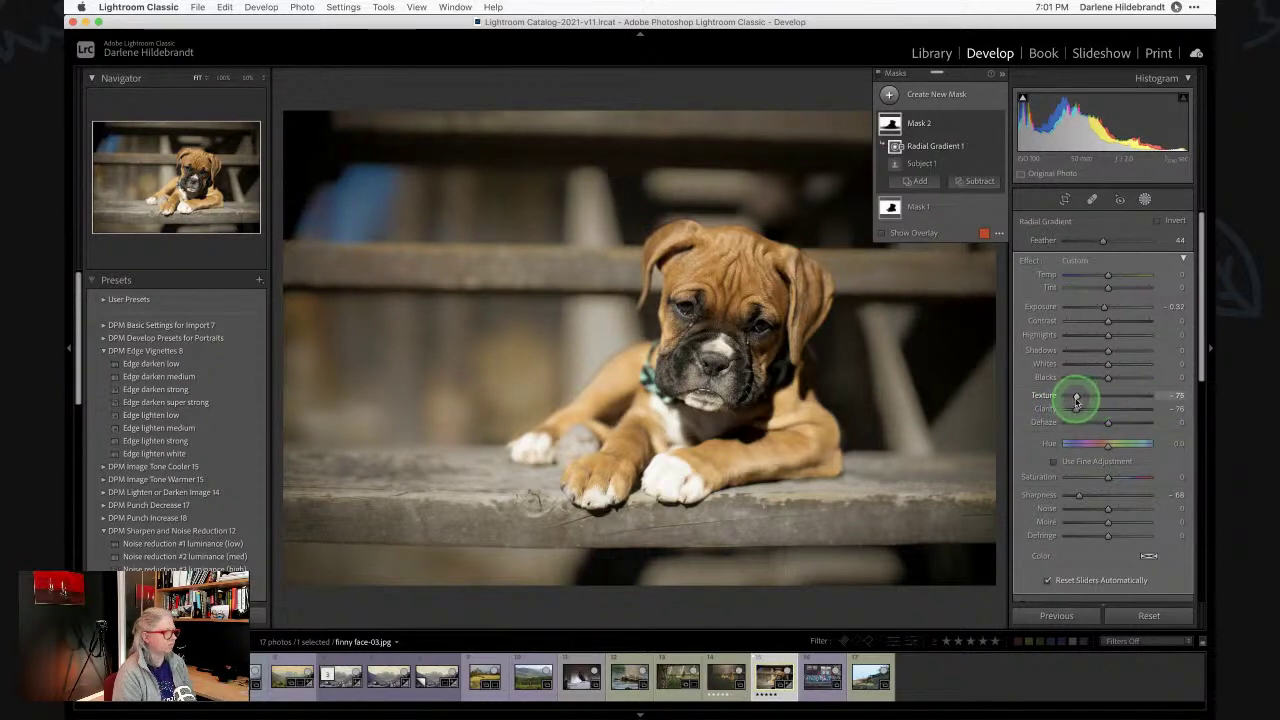
Compare the edited puppy photo with its Before version several times to judge the background treatment.
{"action": "key", "text": "backslash"}
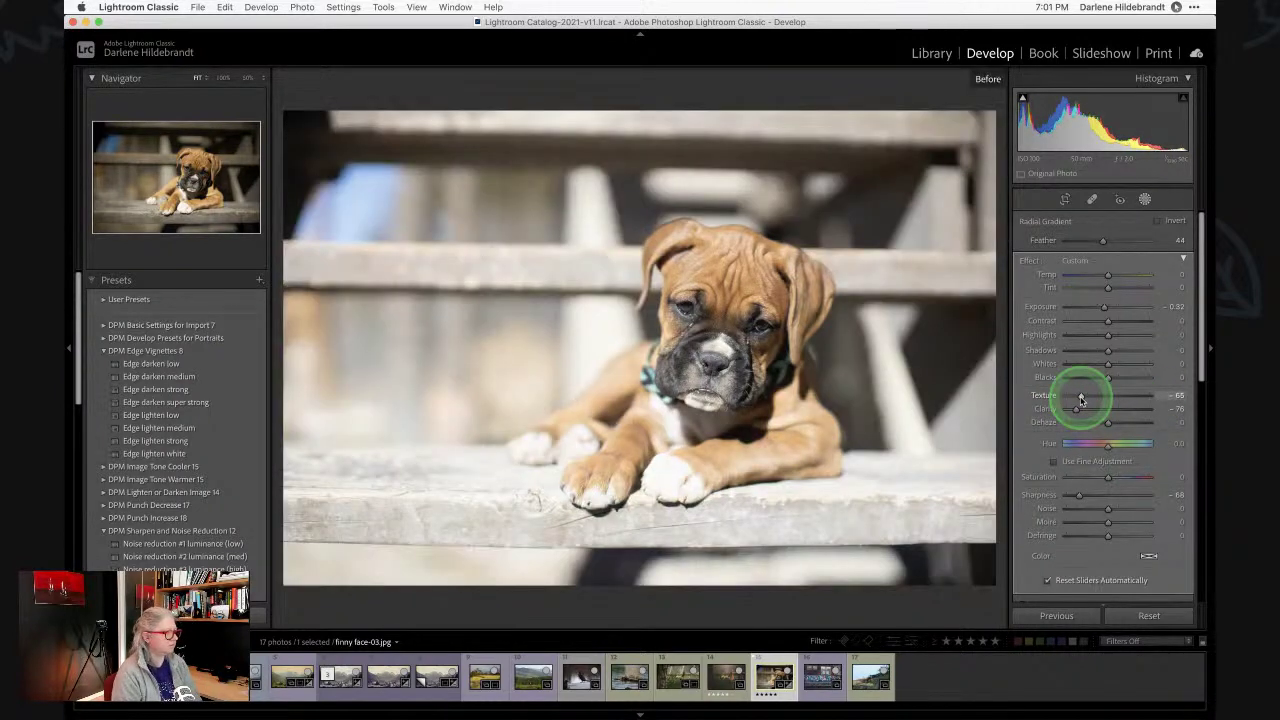
{"action": "key", "text": "backslash"}
{"action": "key", "text": "backslash"}
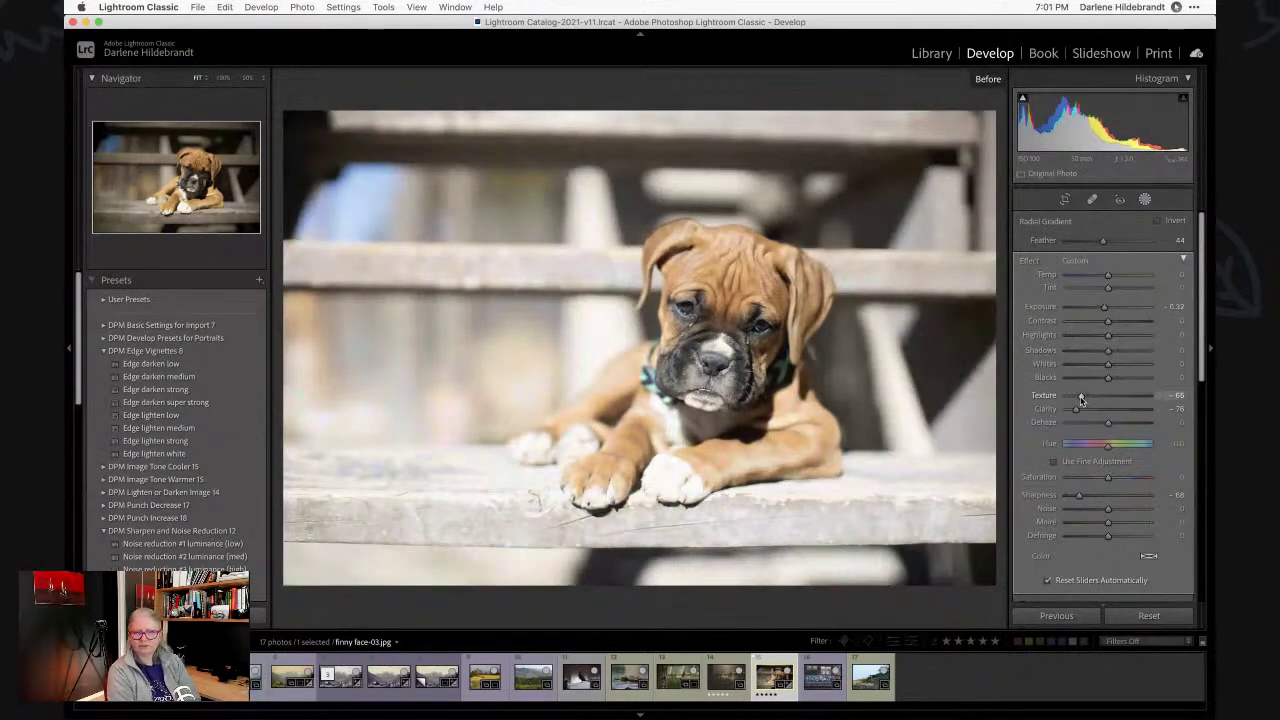
{"action": "key", "text": "backslash"}
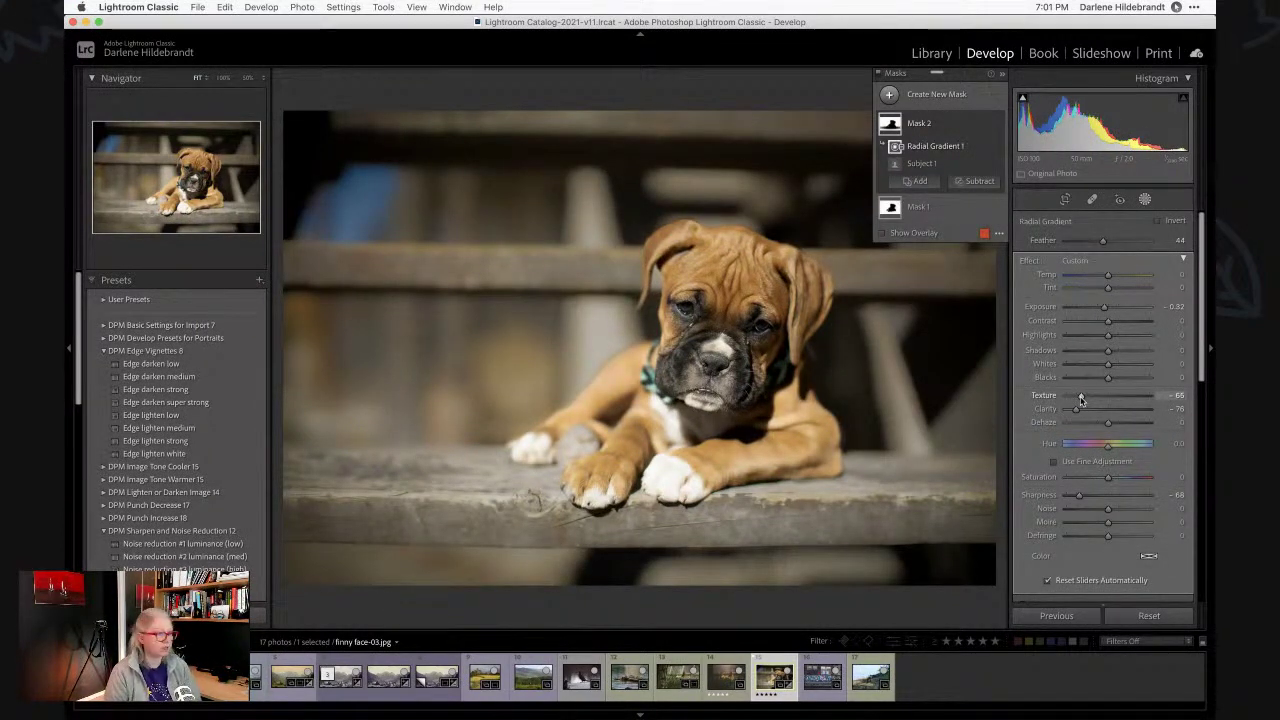
{"action": "key", "text": "backslash"}
{"action": "left_click", "coordinate": [1081, 399]}
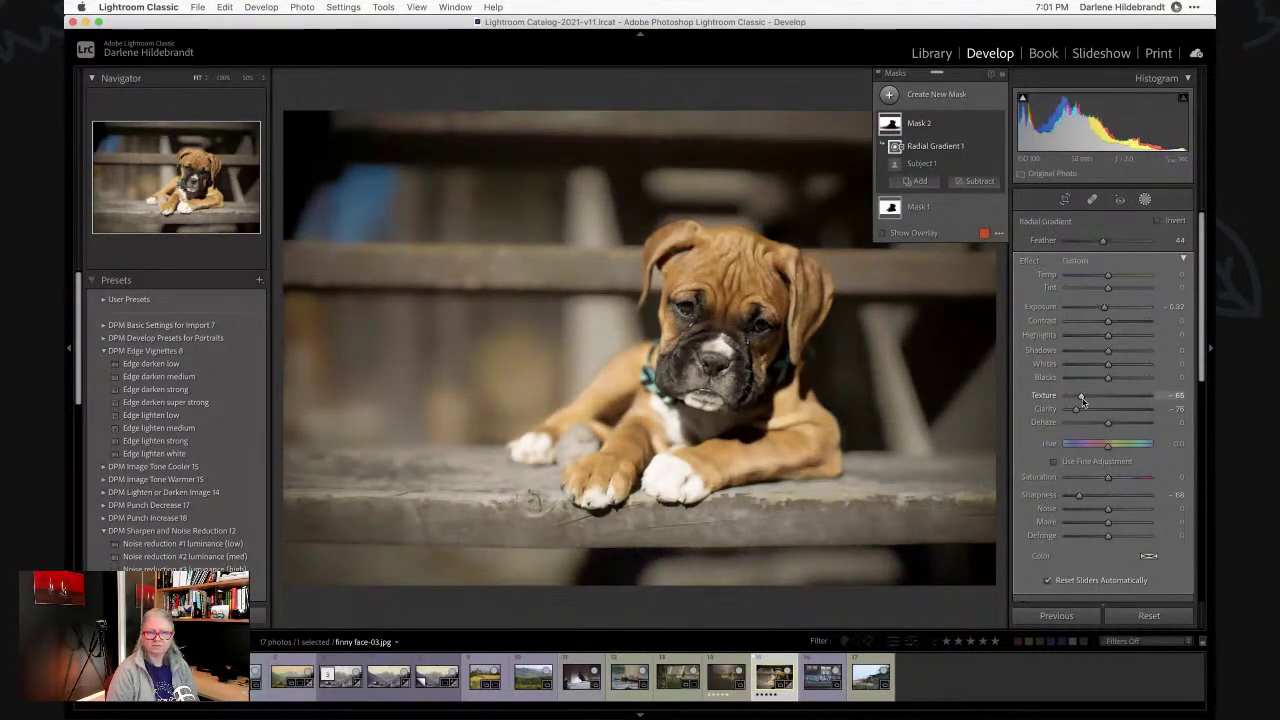
Reopen masking and create a third mask on the puppy with Select Subject.
{"action": "left_click", "coordinate": [1145, 200]}
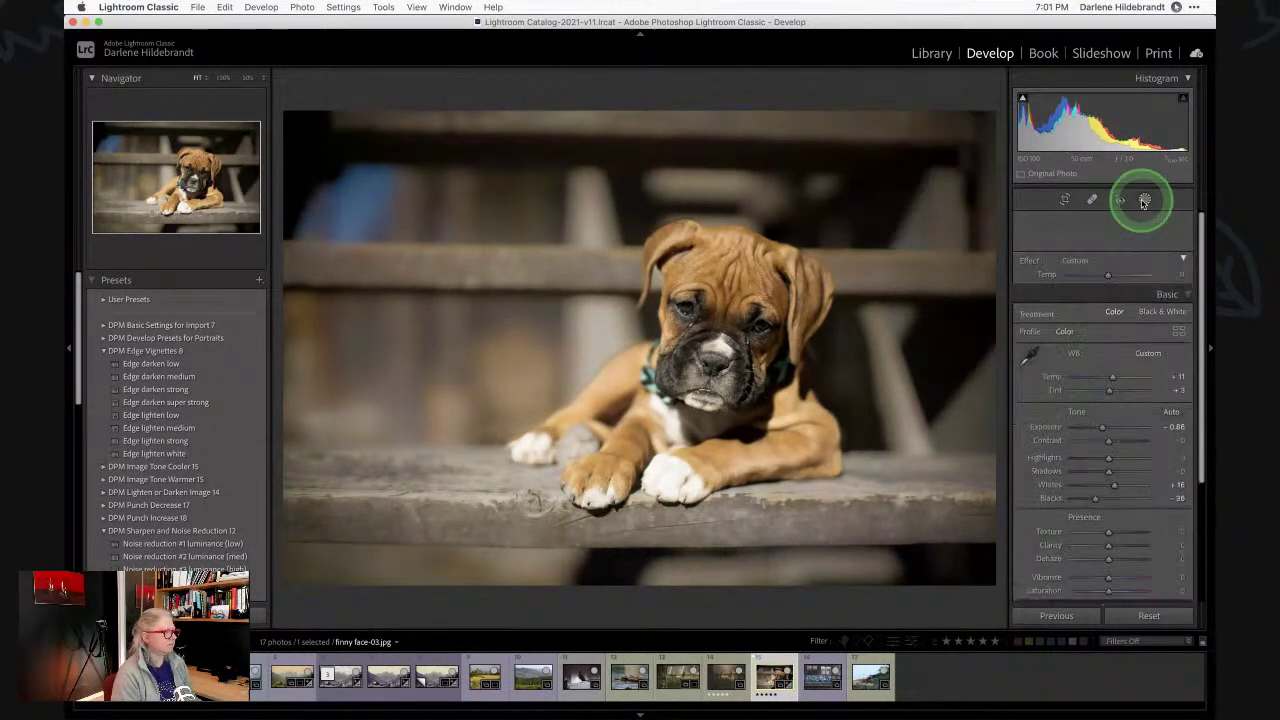
{"action": "left_click", "coordinate": [1145, 203]}
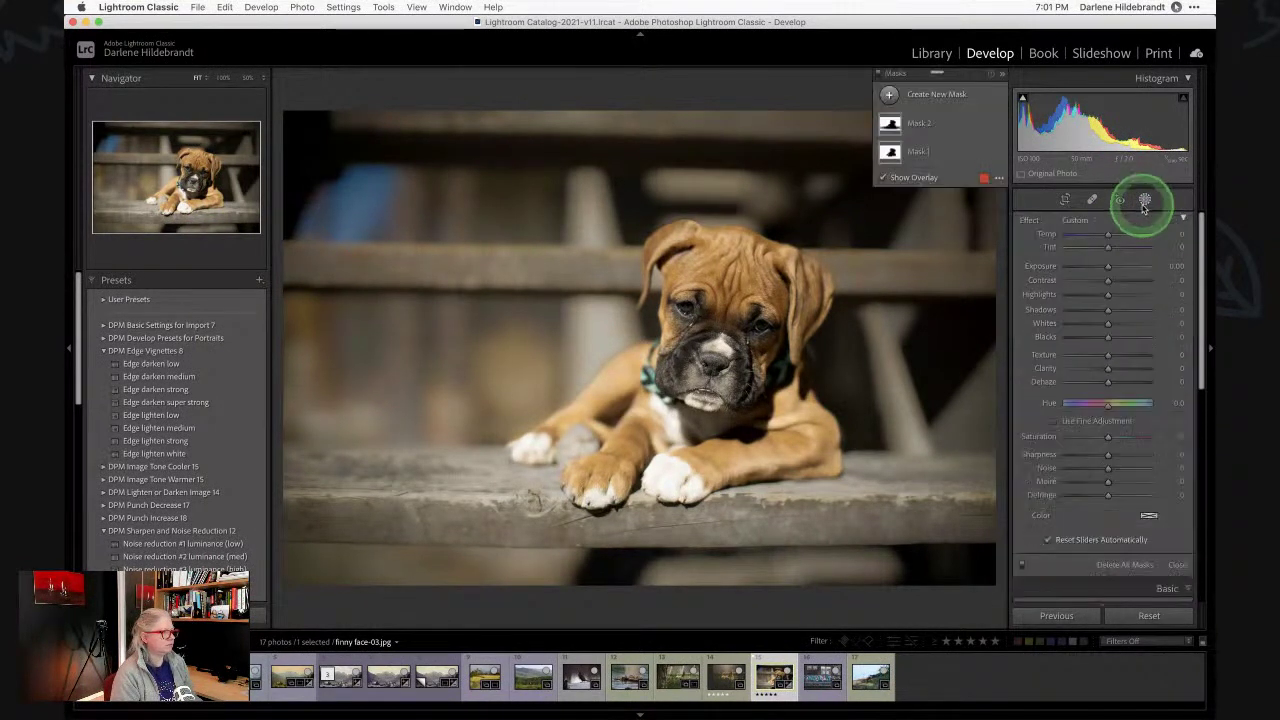
{"action": "left_click", "coordinate": [889, 94]}
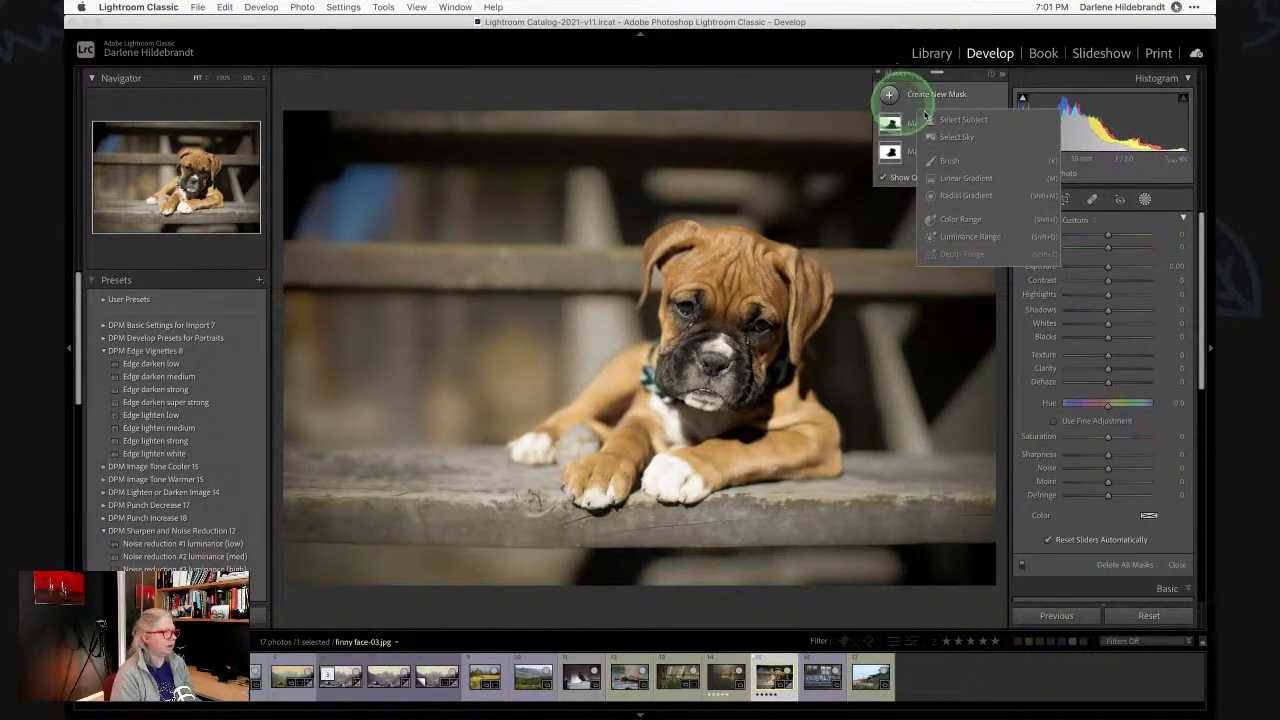
{"action": "left_click", "coordinate": [952, 119]}
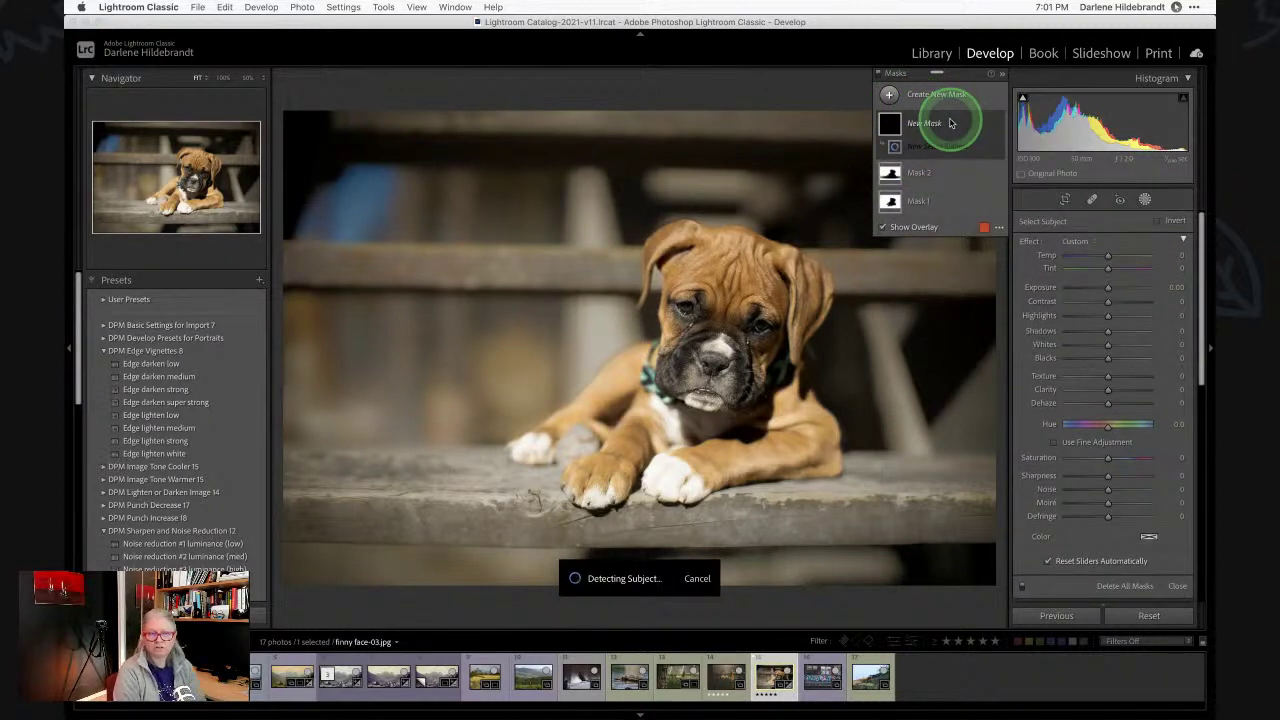
{"action": "left_click", "coordinate": [950, 124]}
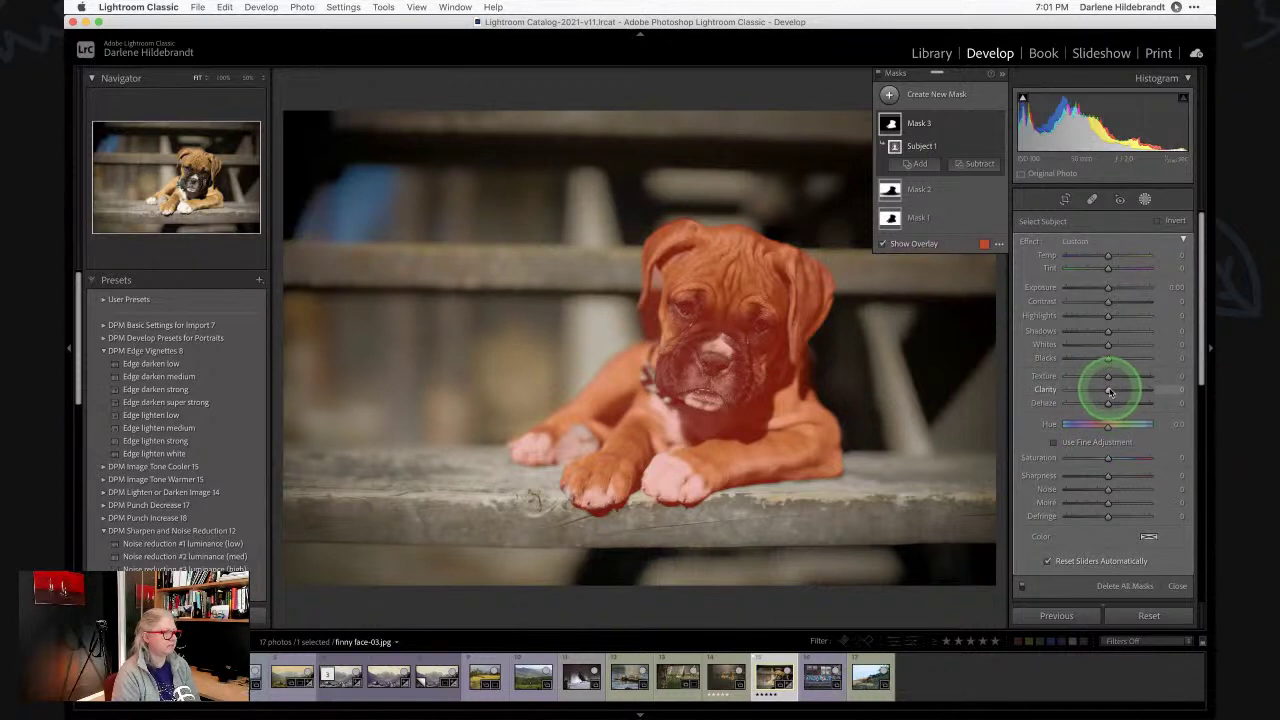
Hide the mask overlay and enhance the puppy's detail with Texture 28, Clarity 8 and Highlights -15.
{"action": "key", "text": "o"}
{"action": "left_click_drag", "start_coordinate": [1108, 376], "coordinate": [1121, 379]}
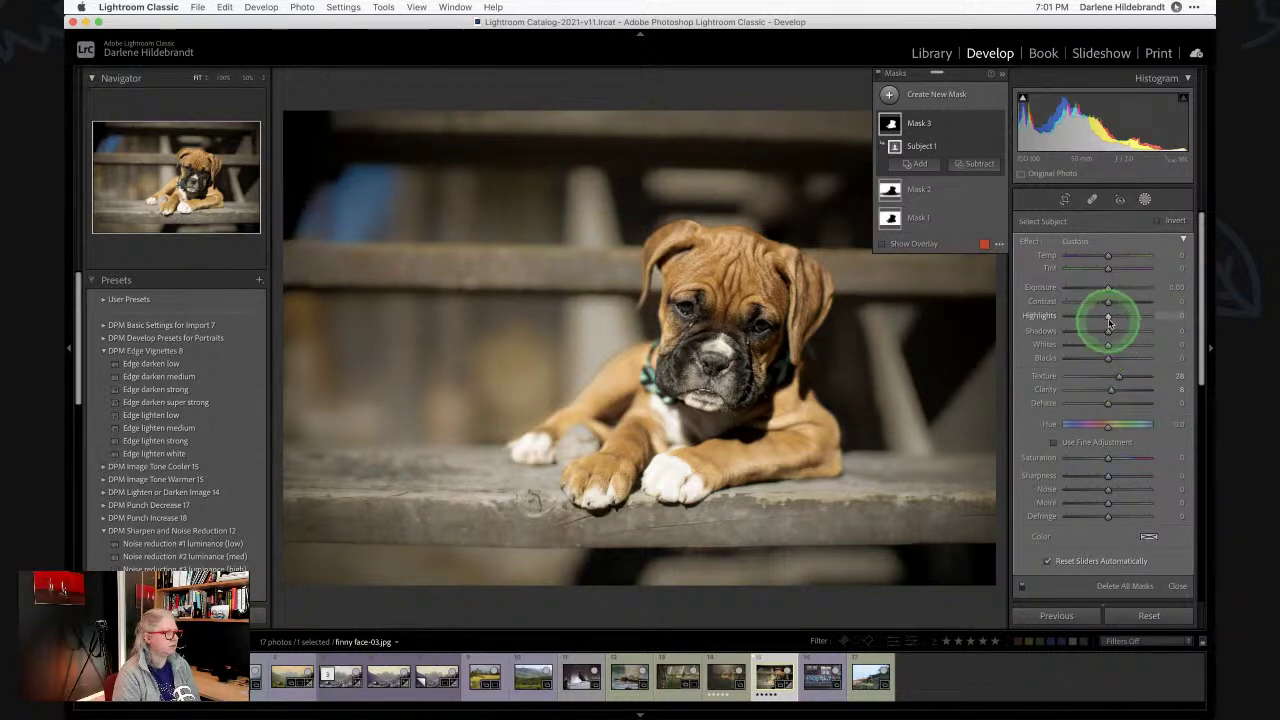
{"action": "left_click_drag", "start_coordinate": [1108, 319], "coordinate": [1102, 318]}
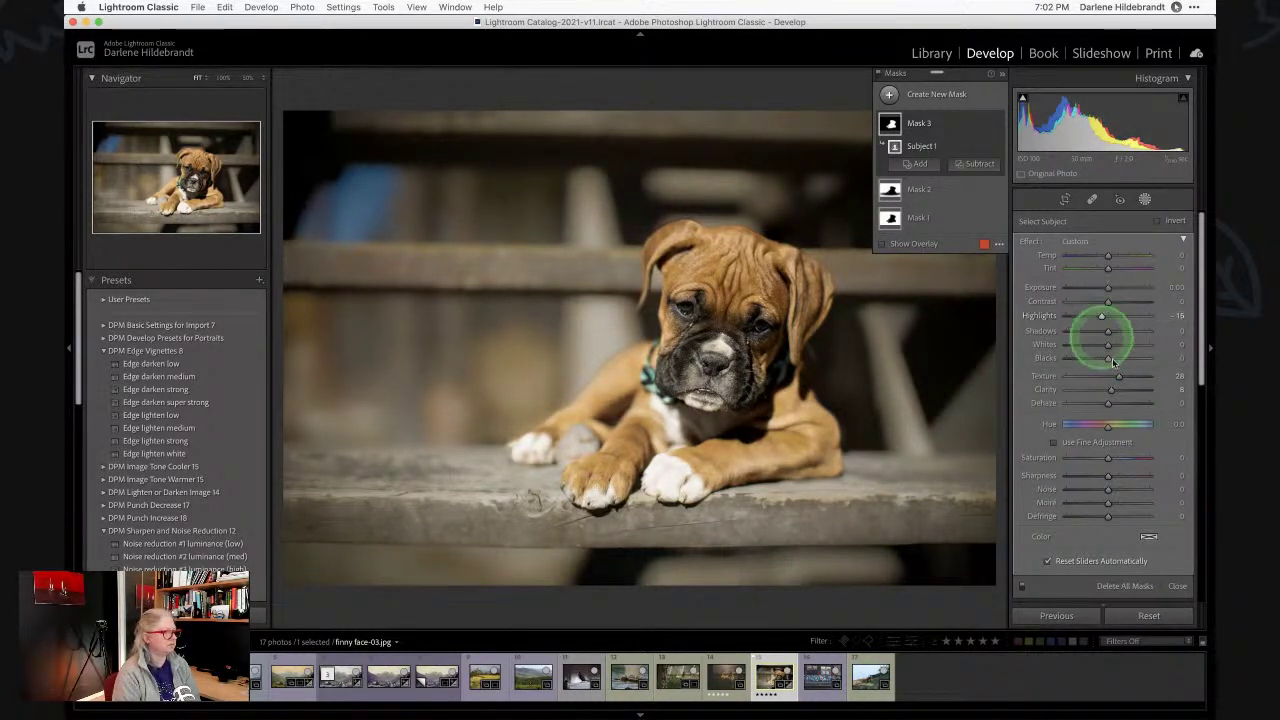
Raise the third mask's Texture to 36 on the puppy and close masking.
{"action": "left_click_drag", "start_coordinate": [1119, 378], "coordinate": [1123, 376]}
{"action": "left_click", "coordinate": [840, 377]}
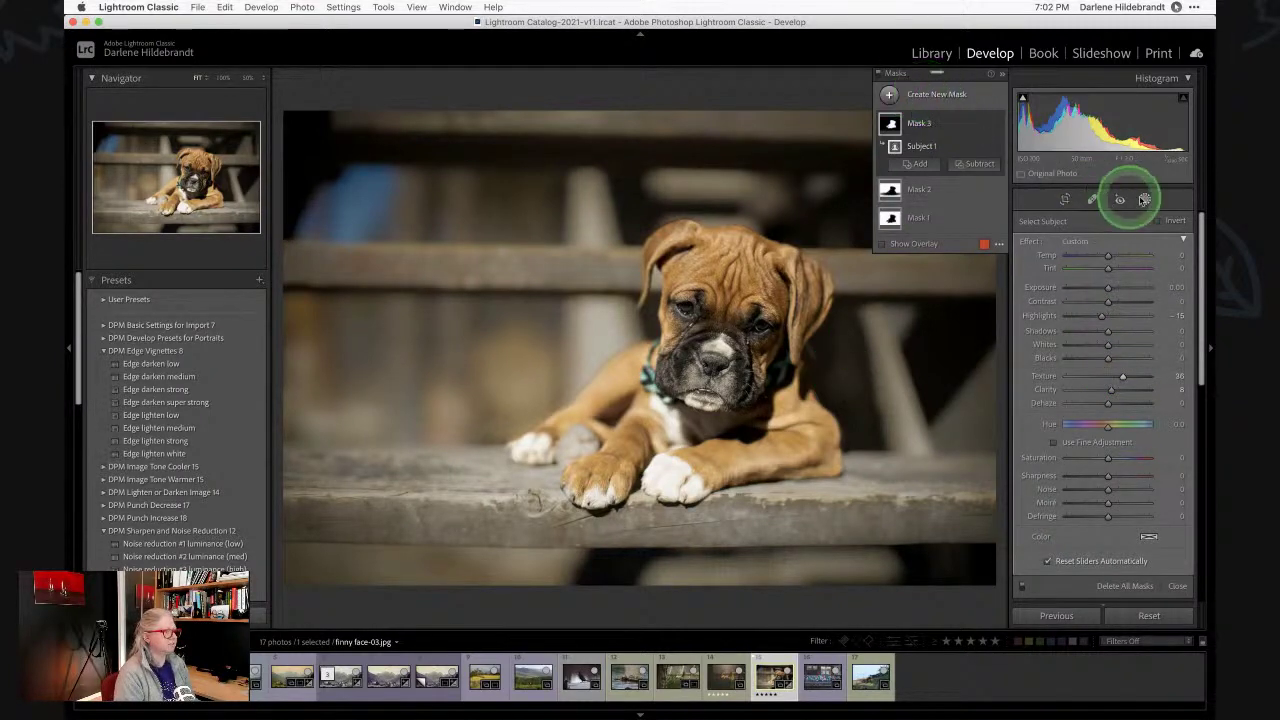
Compare the puppy's face at 100% with its Before version several times to judge the fur detail.
{"action": "left_click_drag", "start_coordinate": [766, 354], "coordinate": [863, 360]}
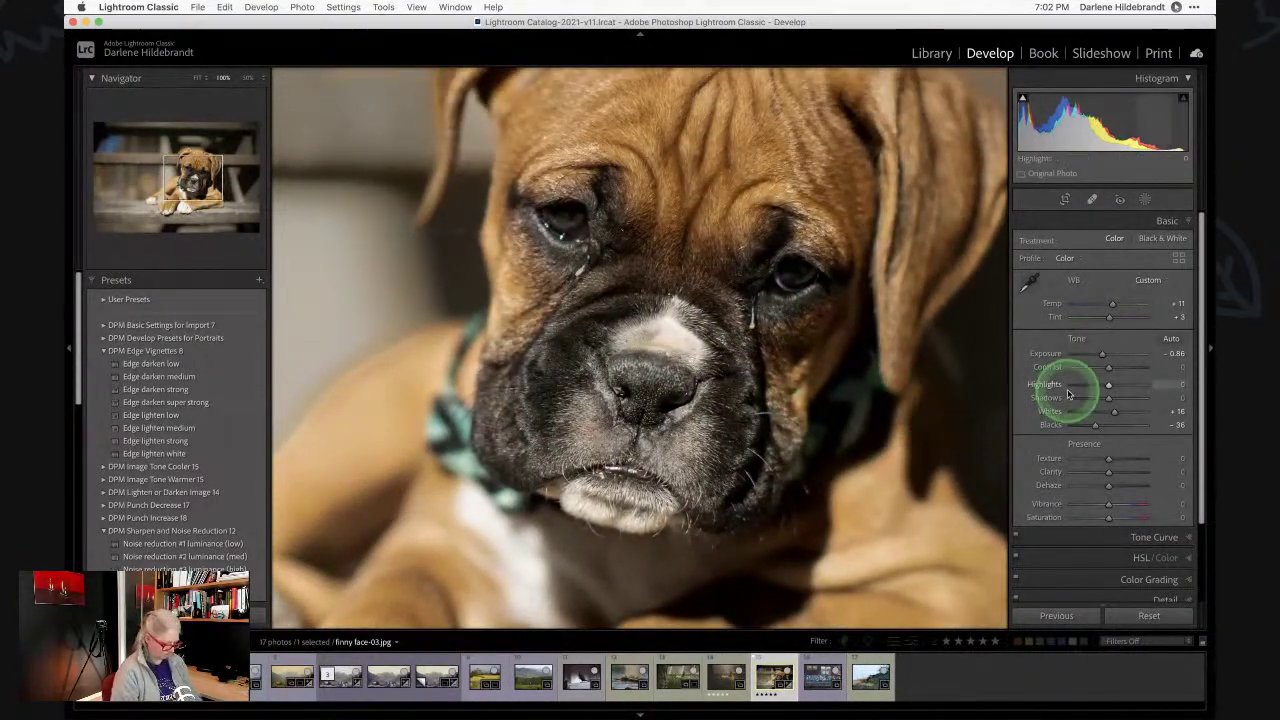
{"action": "key", "text": "backslash"}
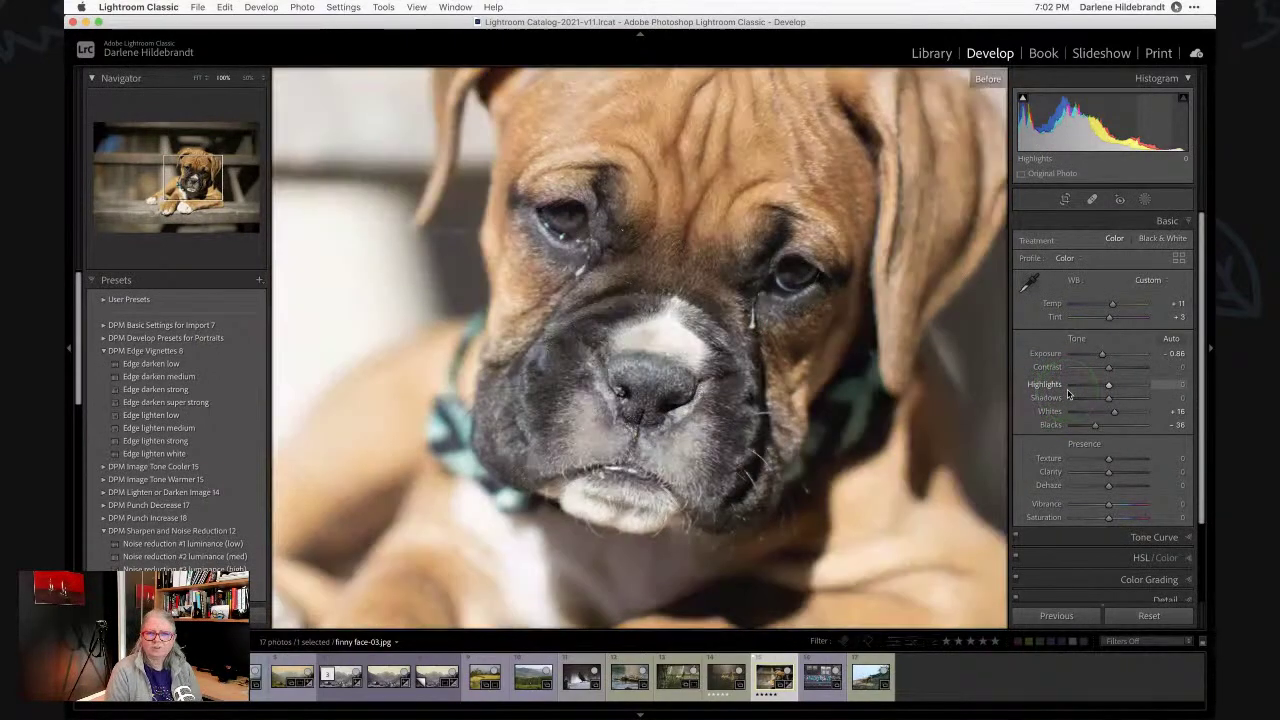
{"action": "key", "text": "backslash"}
{"action": "key", "text": "backslash"}
{"action": "key", "text": "backslash"}
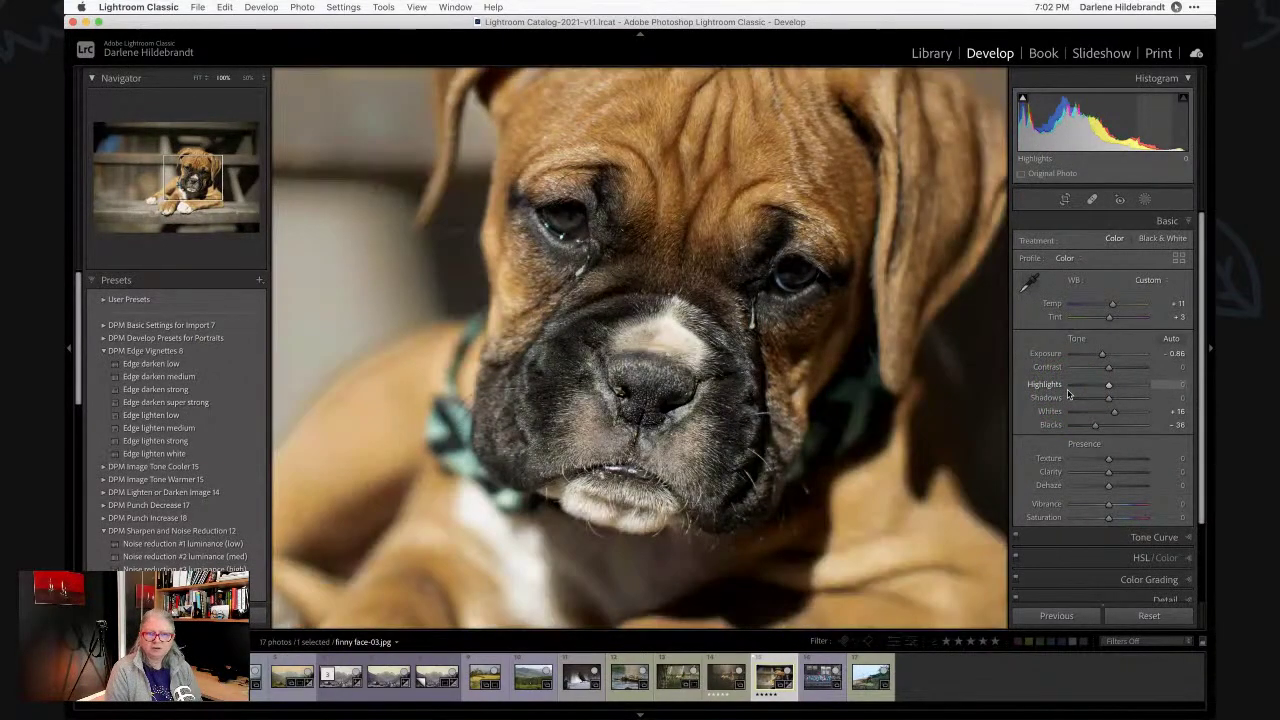
{"action": "key", "text": "backslash"}
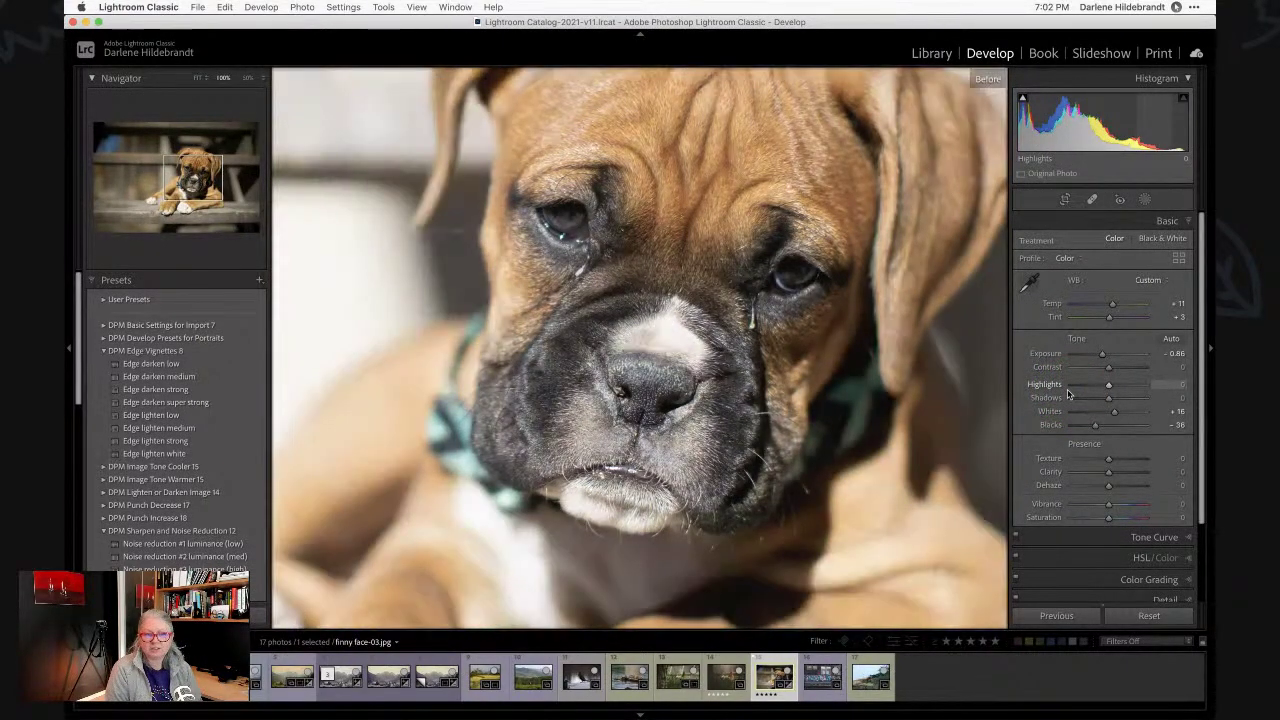
{"action": "key", "text": "backslash"}
{"action": "key", "text": "backslash"}
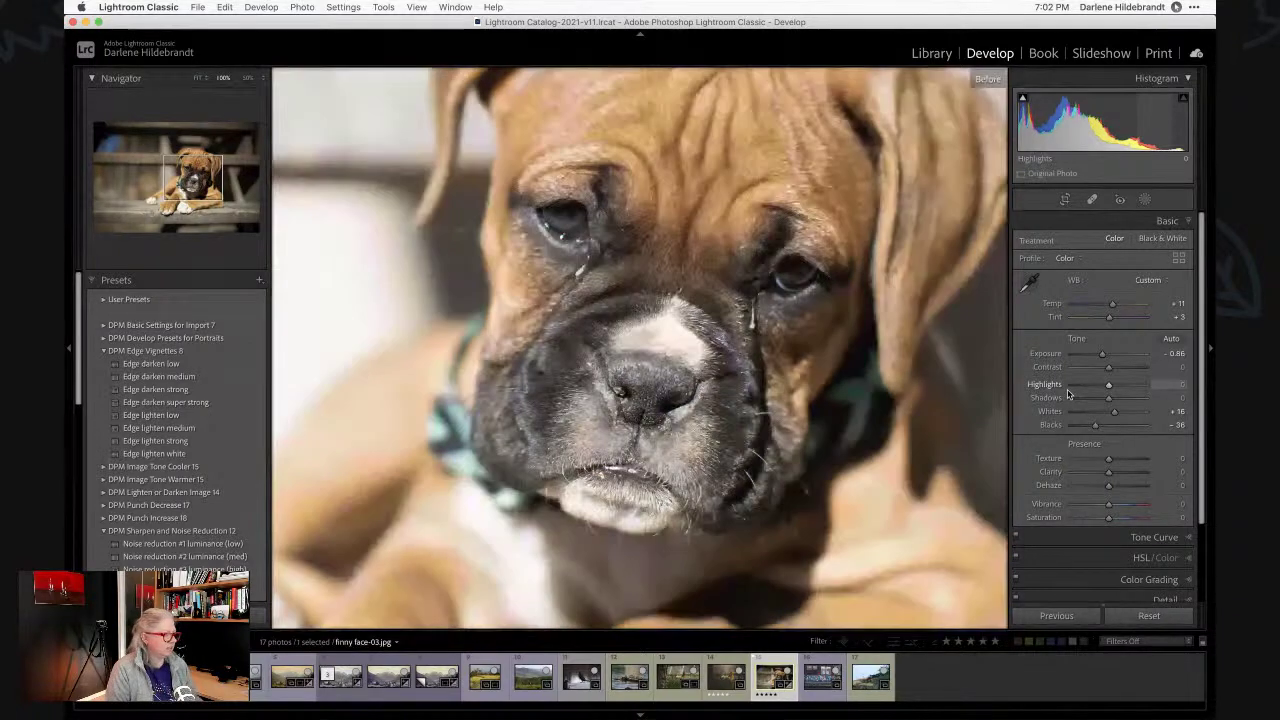
Fit the whole puppy photo in view and compare the finished edit with its Before version.
{"action": "key", "text": "z"}
{"action": "key", "text": "backslash"}
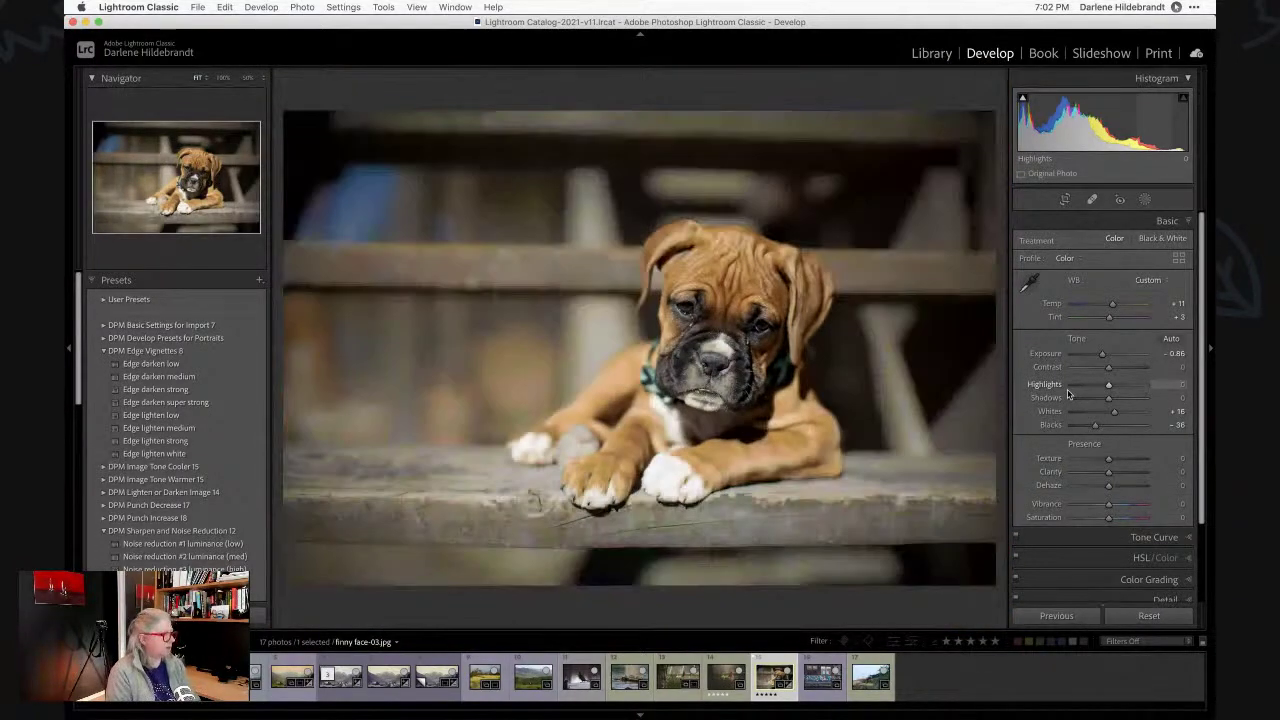
{"action": "key", "text": "backslash"}
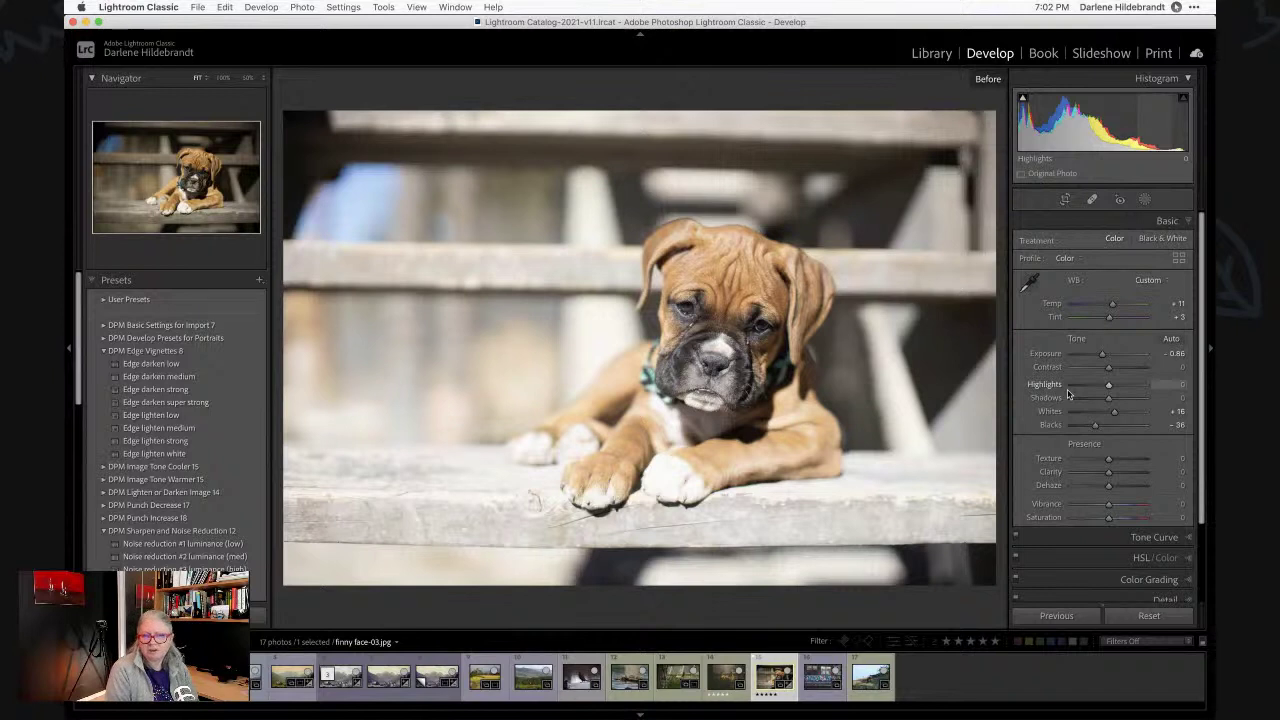
{"action": "key", "text": "backslash"}
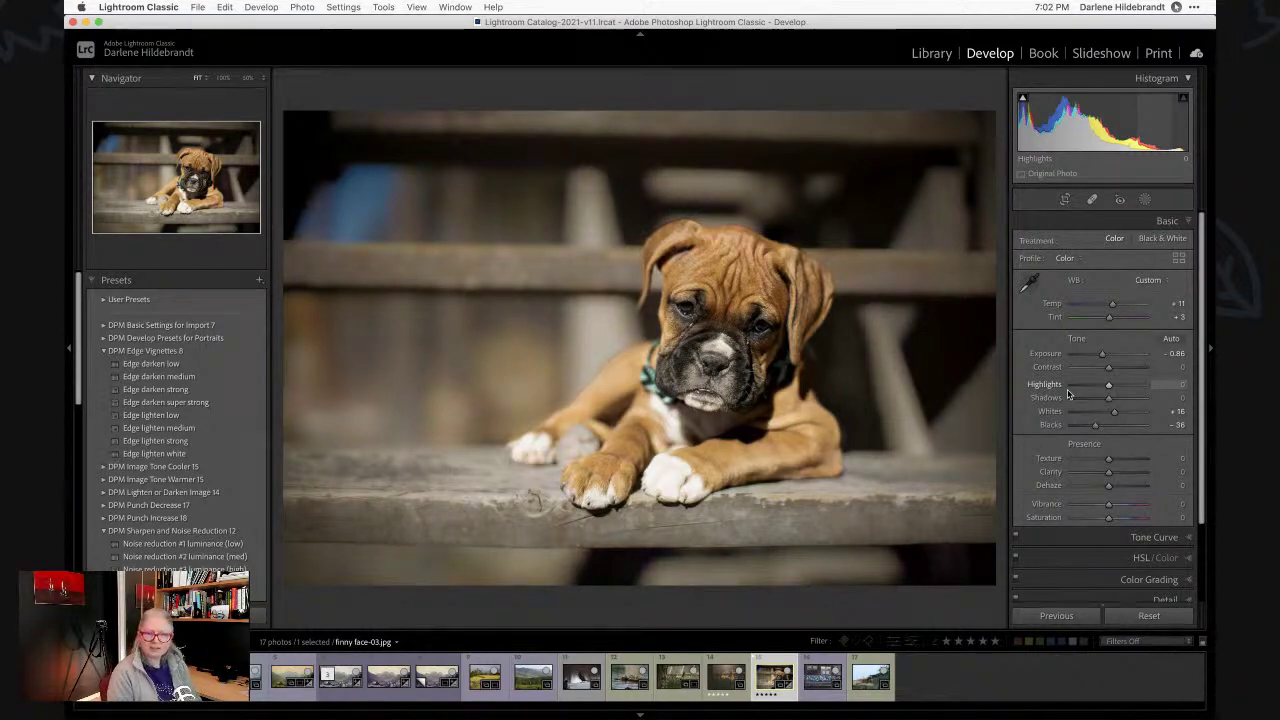
{"action": "key", "text": "backslash"}
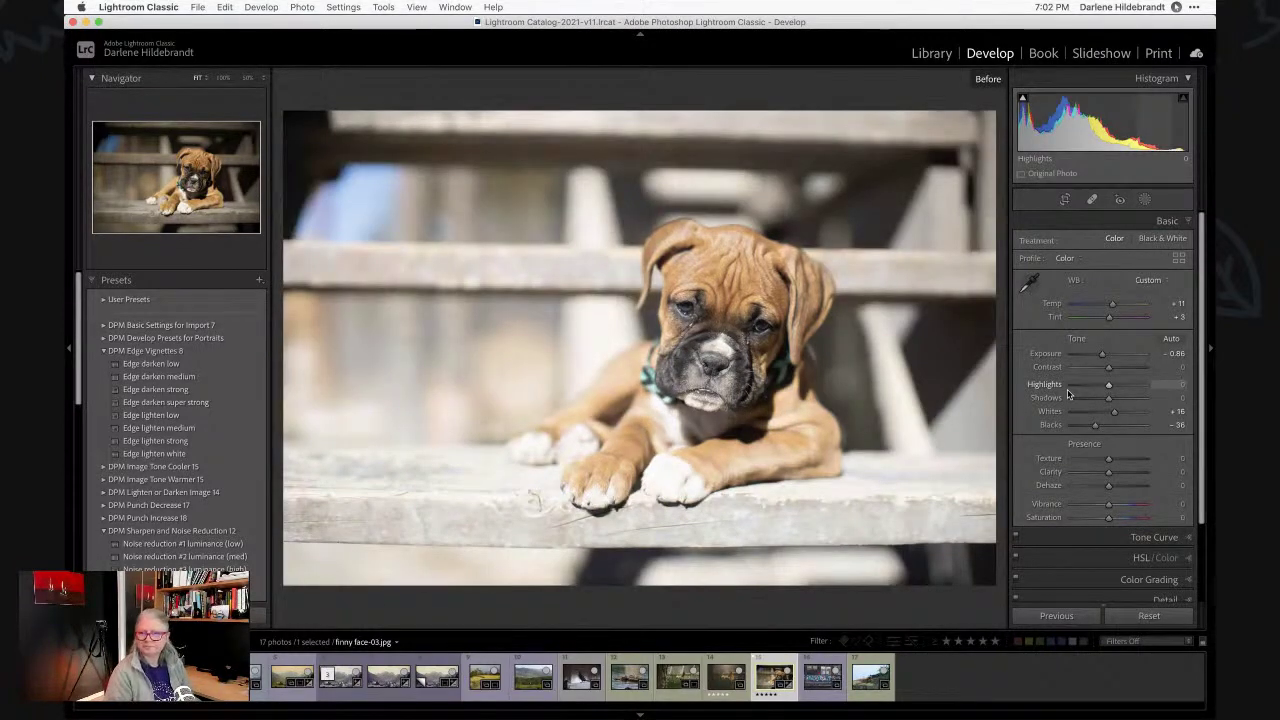
{"action": "key", "text": "backslash"}
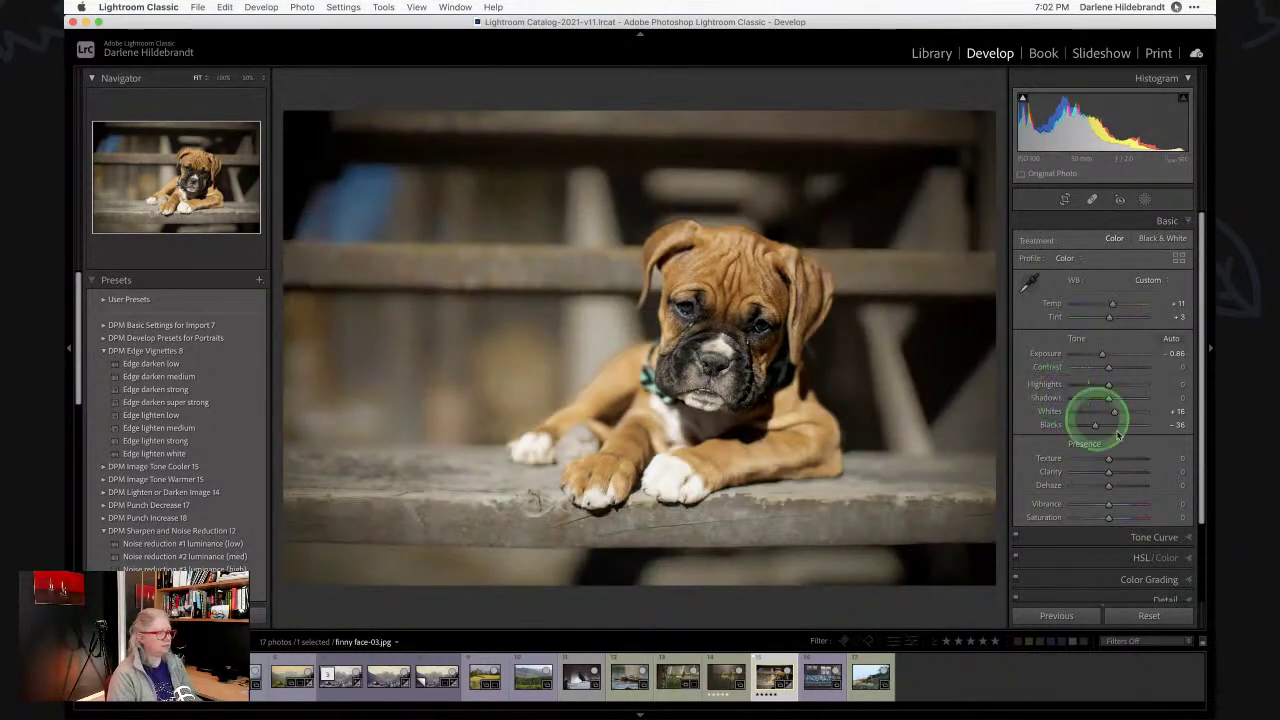
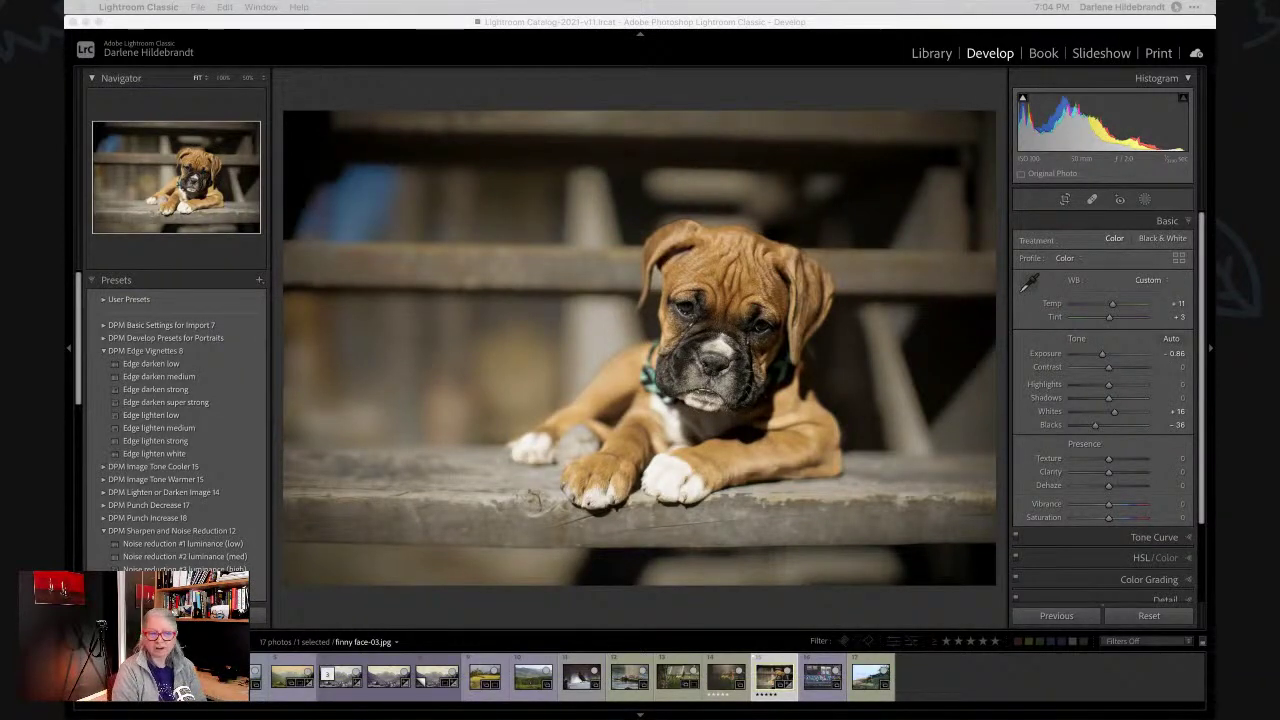
In the Library grid, label the puppy photo, the four Vietnam mountain village photos and the driftwood beach photo Red.
{"action": "left_click", "coordinate": [940, 608]}
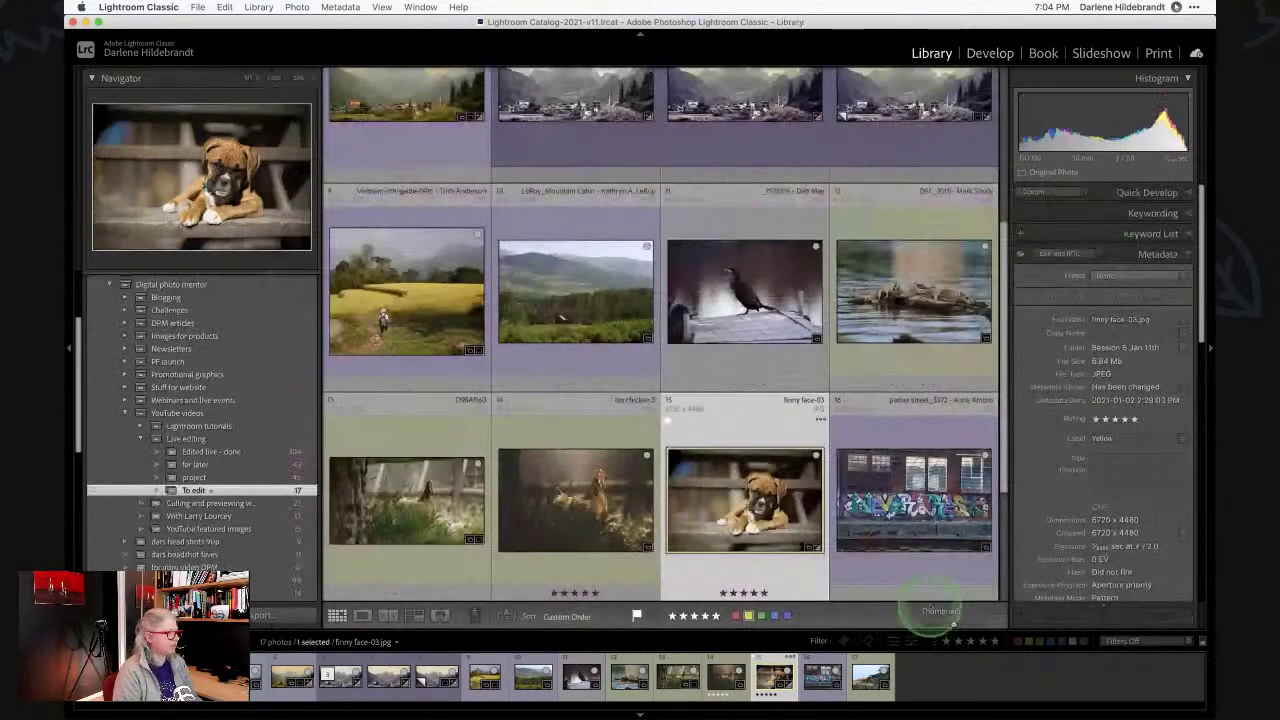
{"action": "key", "text": "6"}
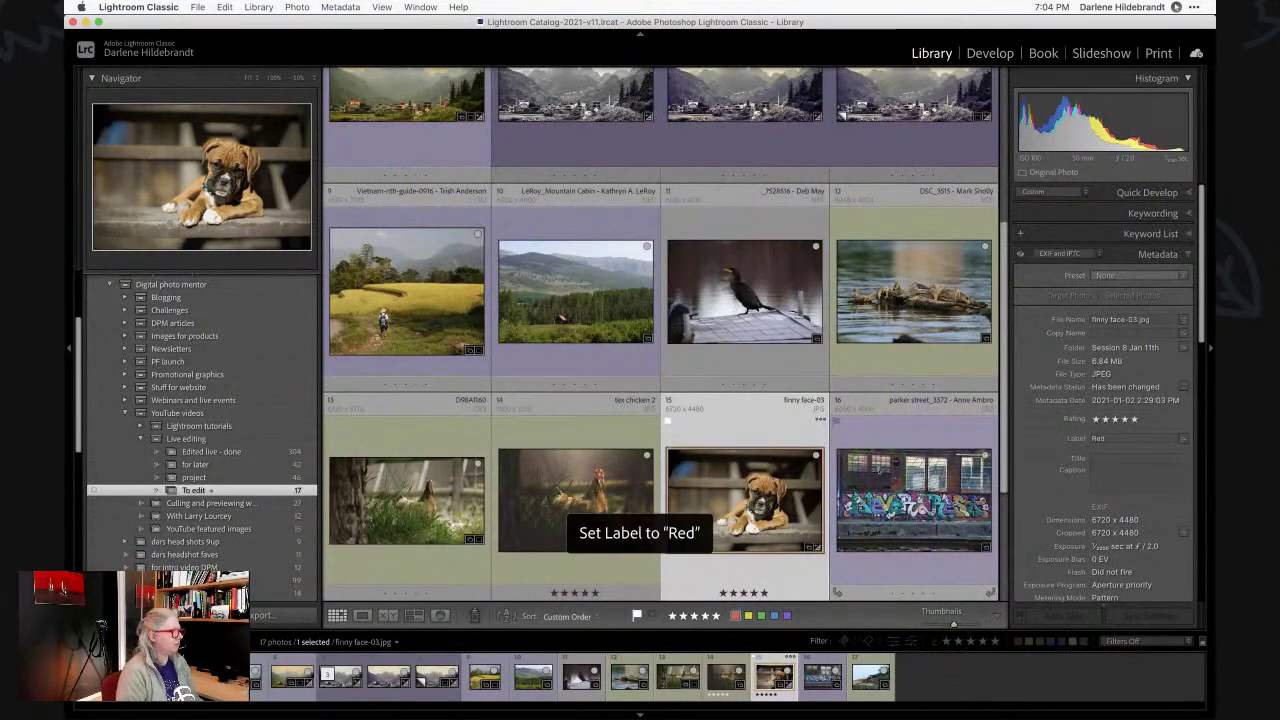
{"action": "scroll", "coordinate": [768, 315], "scroll_direction": "up", "scroll_amount": 2}
{"action": "scroll", "coordinate": [768, 315], "scroll_direction": "up", "scroll_amount": 3}
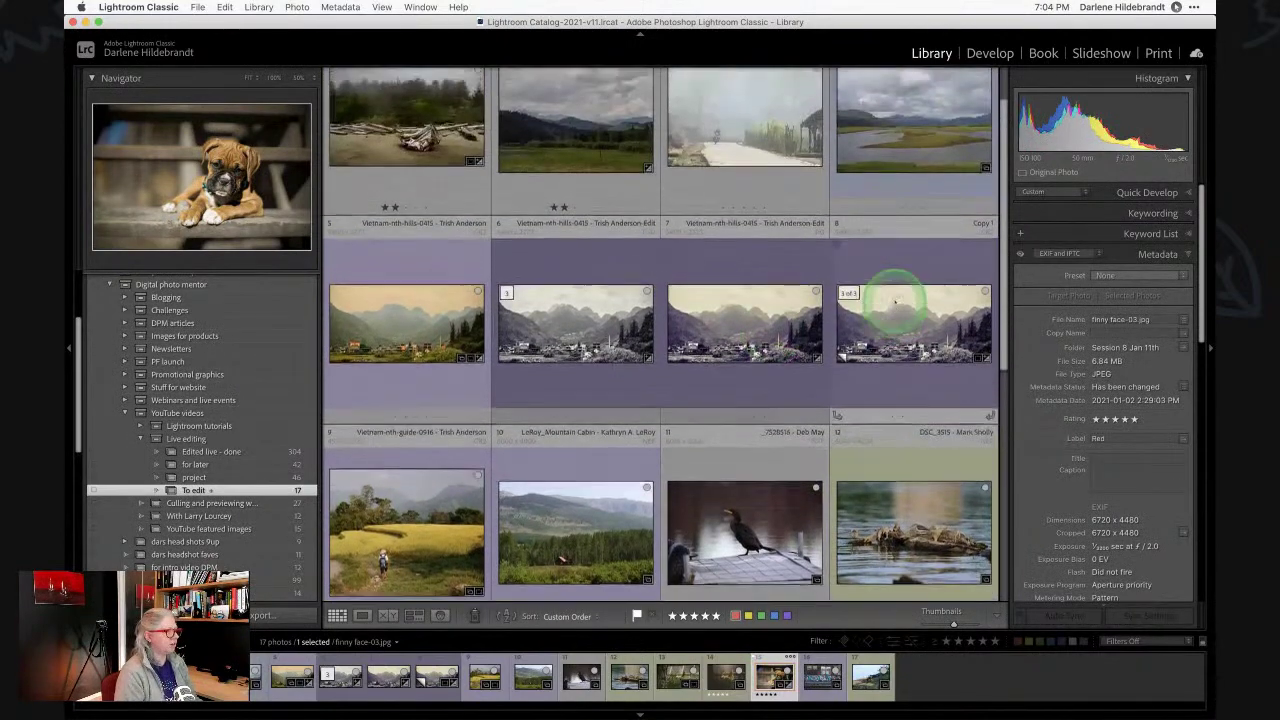
{"action": "left_click", "coordinate": [428, 340]}
{"action": "key", "text": "6"}
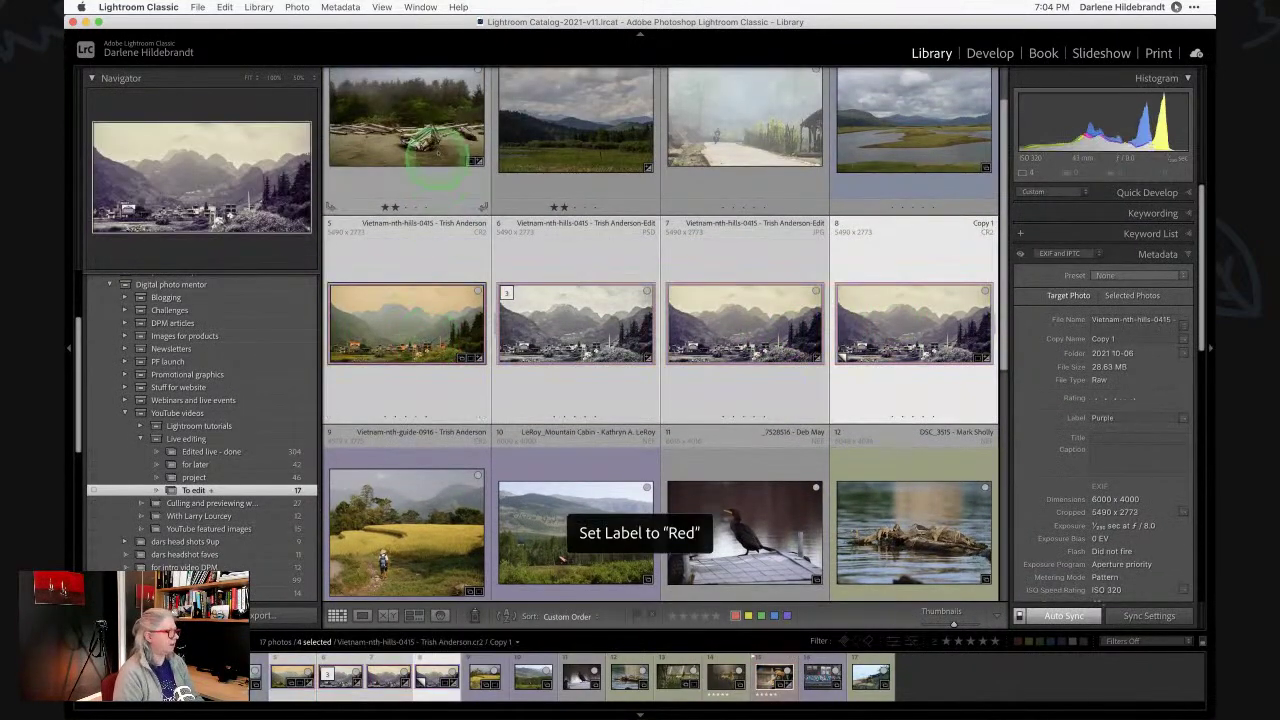
{"action": "left_click", "coordinate": [429, 129]}
Find the photo of the cormorant on the dock in the grid and open it in Develop.
{"action": "scroll", "coordinate": [611, 325], "scroll_direction": "down", "scroll_amount": 5}
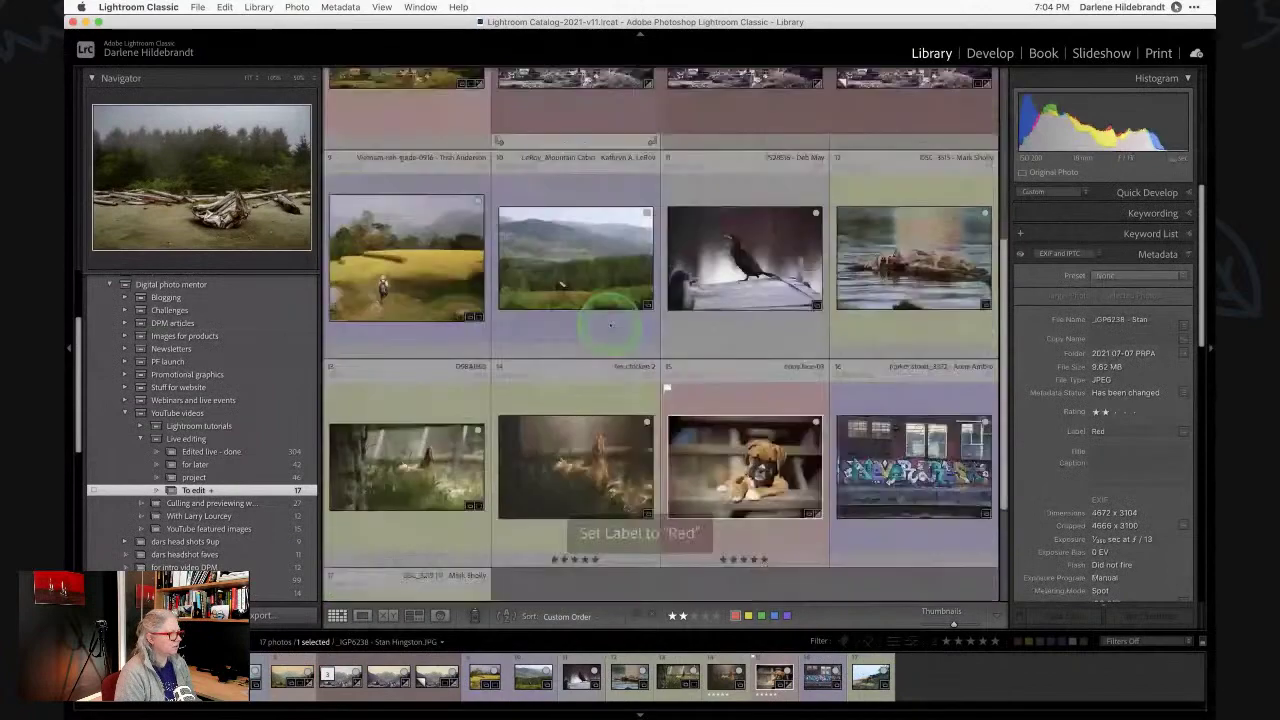
{"action": "scroll", "coordinate": [610, 326], "scroll_direction": "down", "scroll_amount": 2}
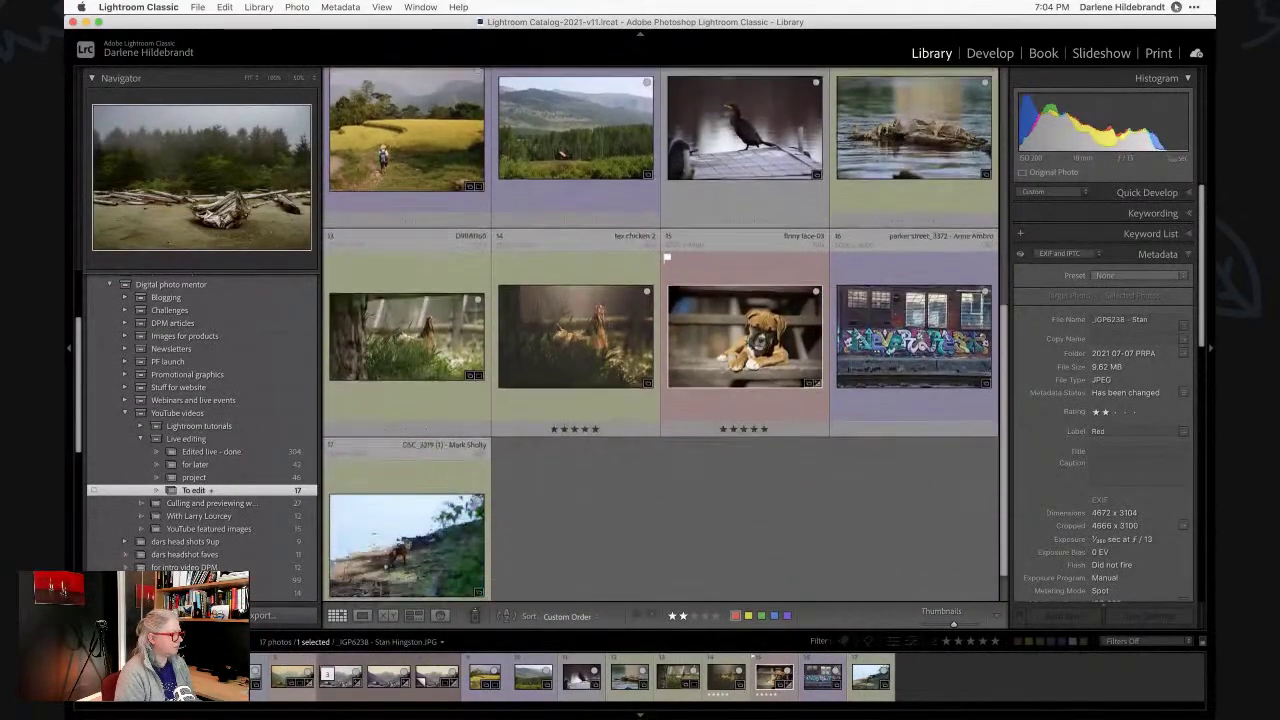
{"action": "scroll", "coordinate": [610, 325], "scroll_direction": "up", "scroll_amount": 3}
{"action": "scroll", "coordinate": [610, 325], "scroll_direction": "up", "scroll_amount": 1}
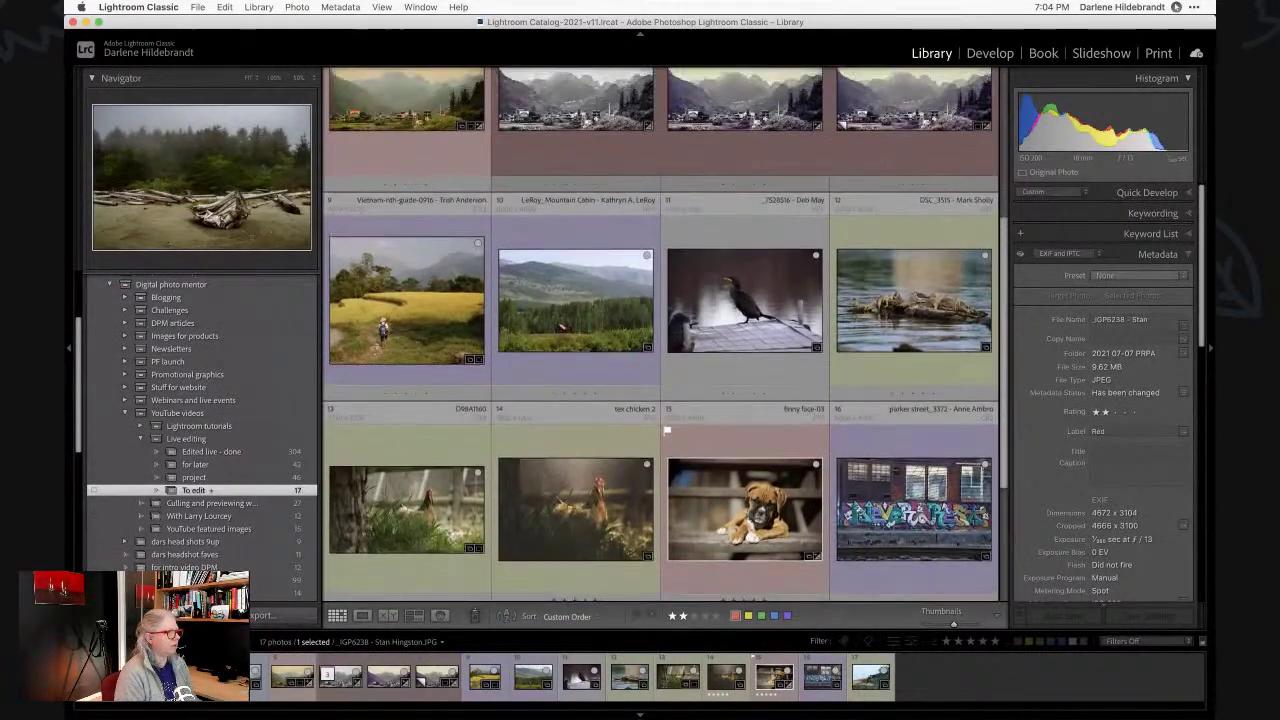
{"action": "double_click", "coordinate": [694, 330]}
{"action": "key", "text": "d"}
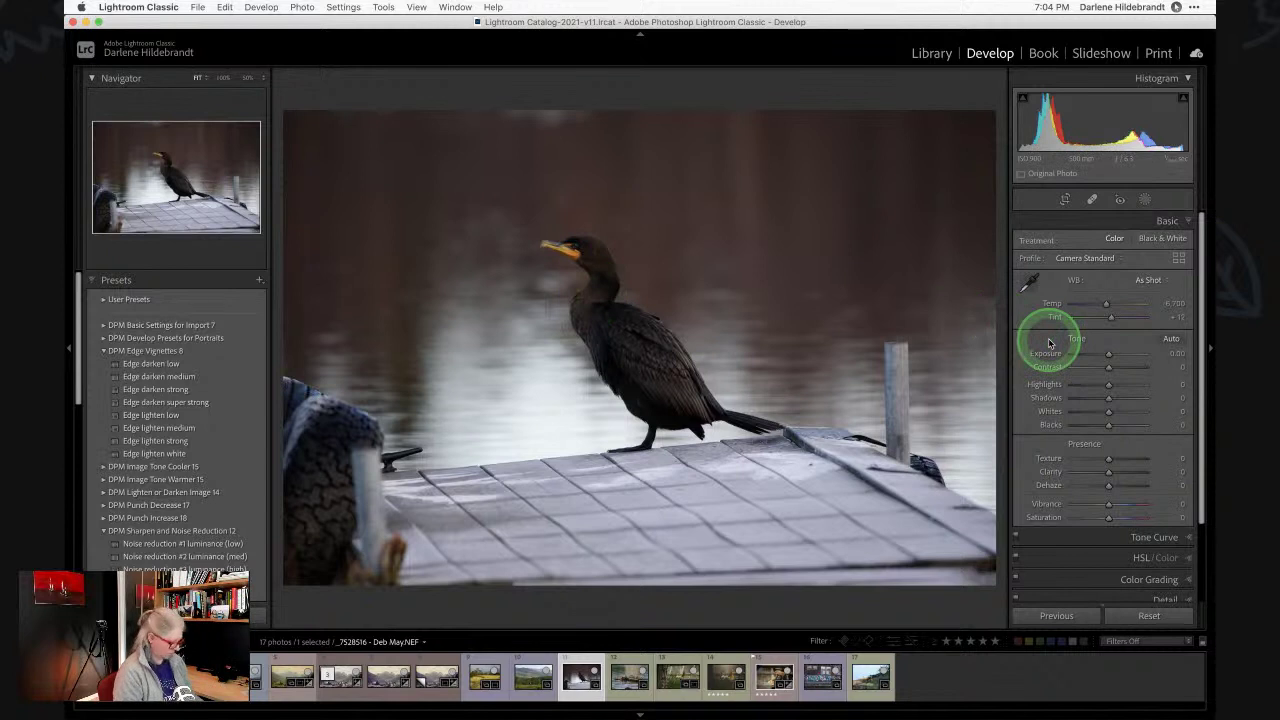
Cycle the info overlay on the cormorant photo to check its exposure, camera and lens details, and hide it again.
{"action": "key", "text": "i"}
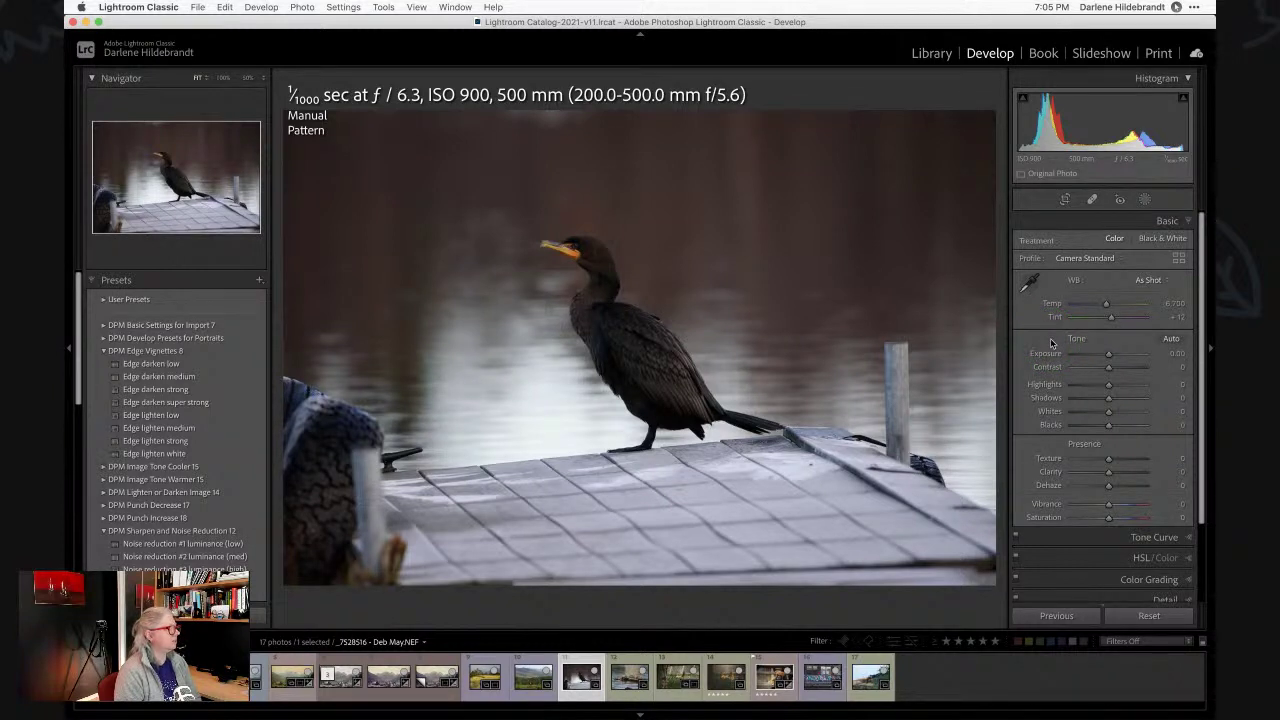
{"action": "key", "text": "i"}
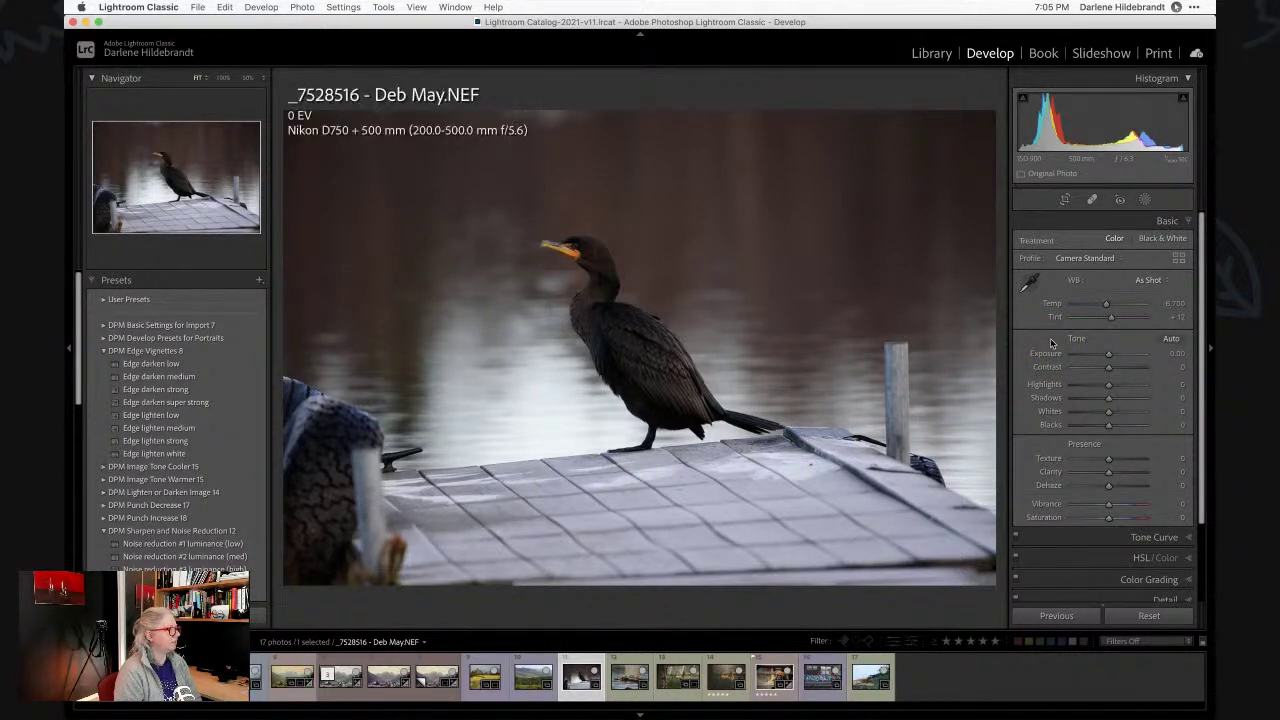
{"action": "key", "text": "i"}
{"action": "key", "text": "i"}
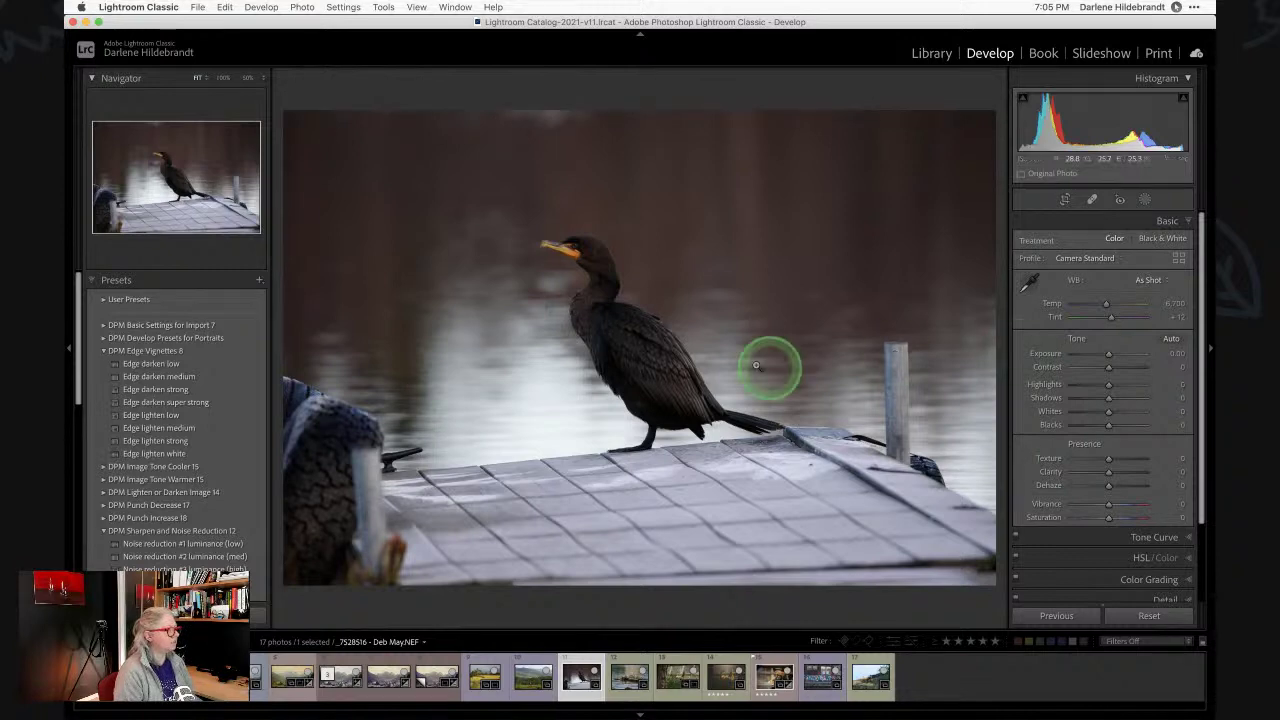
Examine the cormorant's head and feathers at 100%, and return to the full view.
{"action": "left_click", "coordinate": [568, 333]}
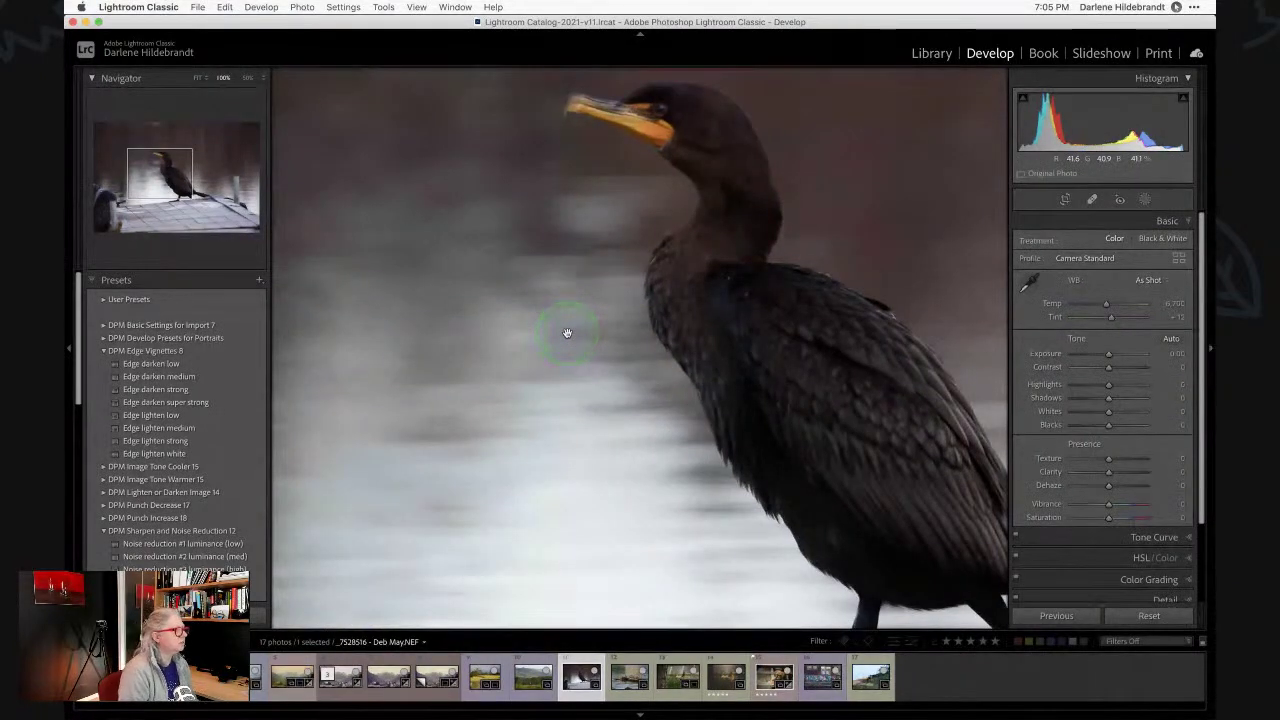
{"action": "scroll", "coordinate": [567, 333], "scroll_direction": "up", "scroll_amount": 3}
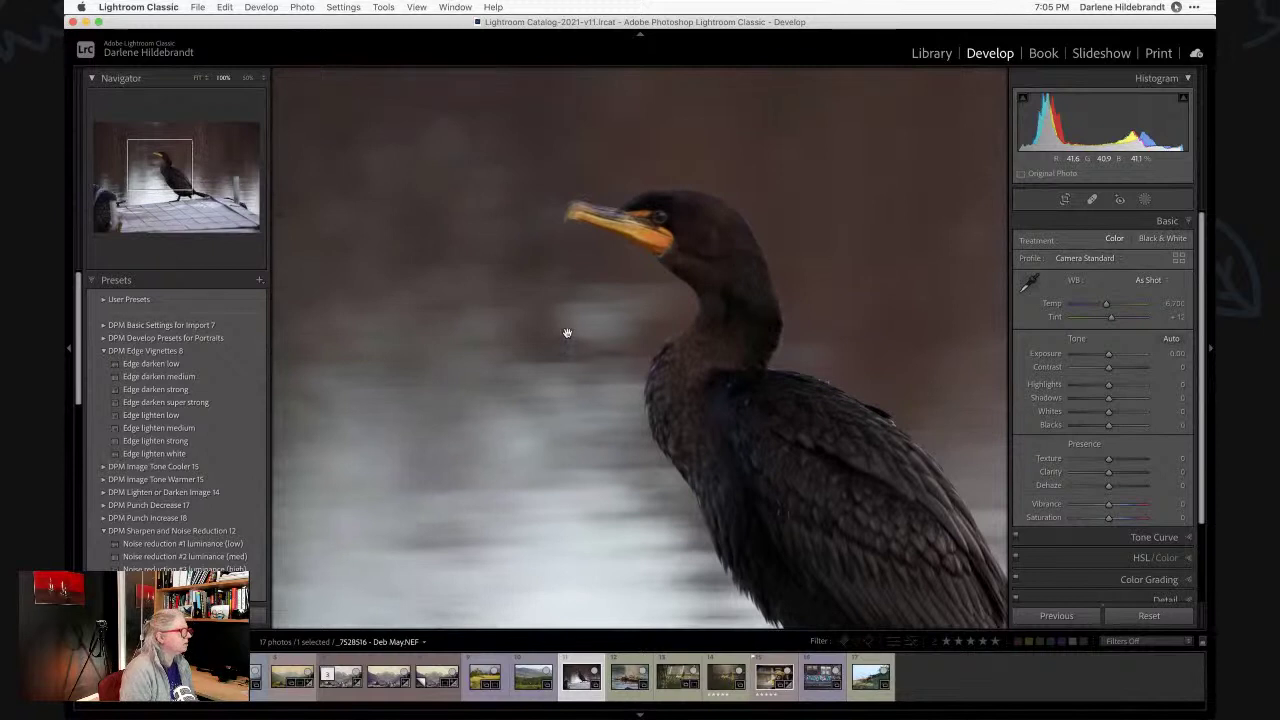
{"action": "scroll", "coordinate": [567, 333], "scroll_direction": "right", "scroll_amount": 5}
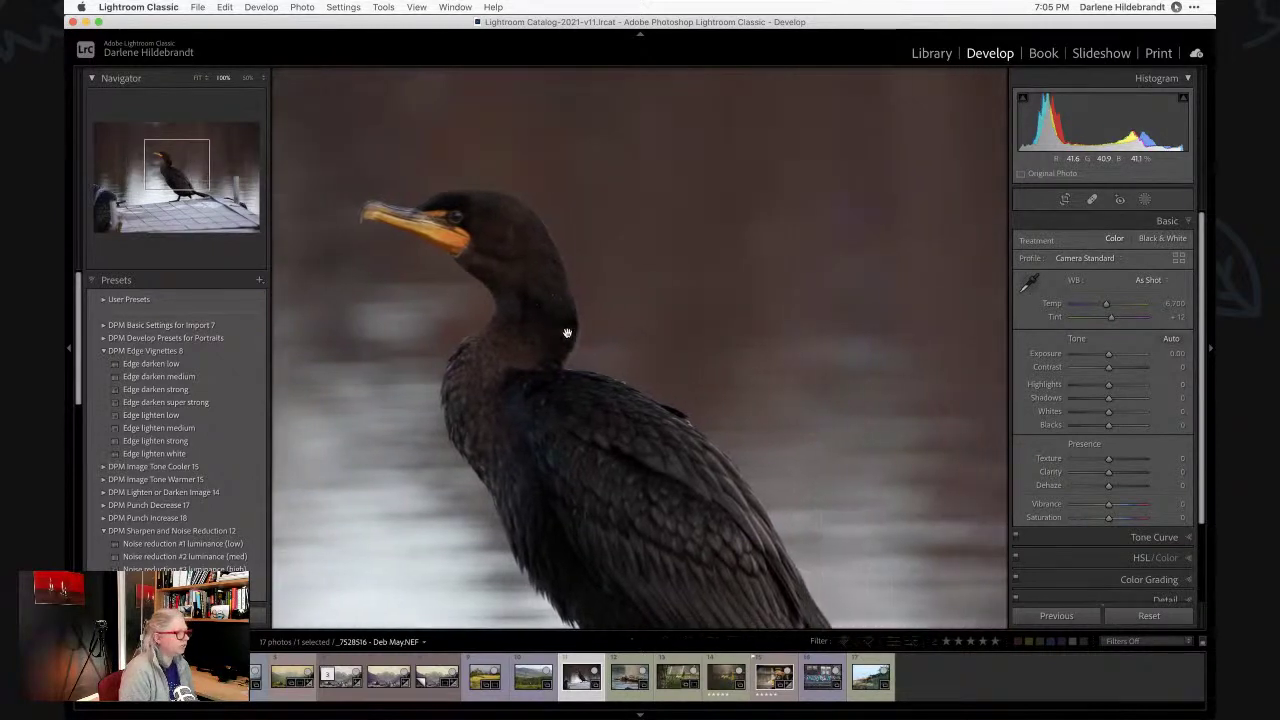
{"action": "left_click", "coordinate": [567, 333]}
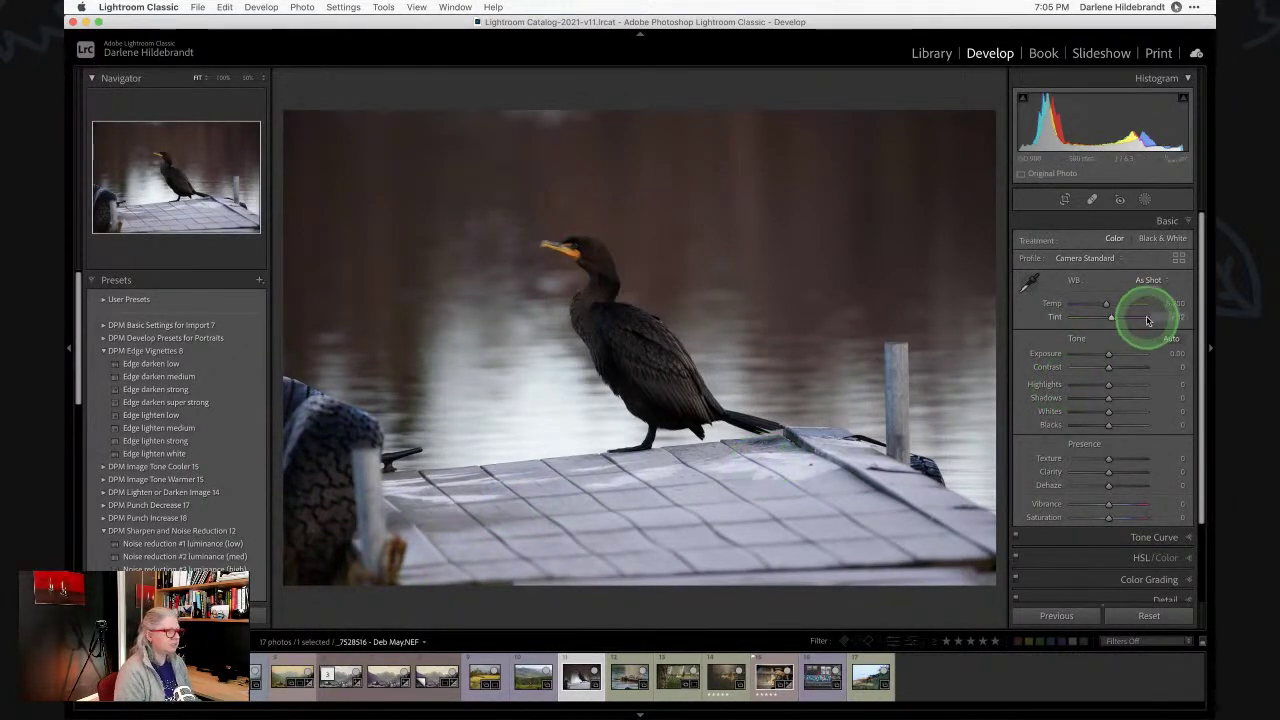
Open the Profile Browser and preview the Camera Matching profiles, such as Neutral, Standard, Vivid and Monochrome, on the cormorant photo.
{"action": "scroll", "coordinate": [1150, 312], "scroll_direction": "down", "scroll_amount": 1}
{"action": "left_click", "coordinate": [1180, 257]}
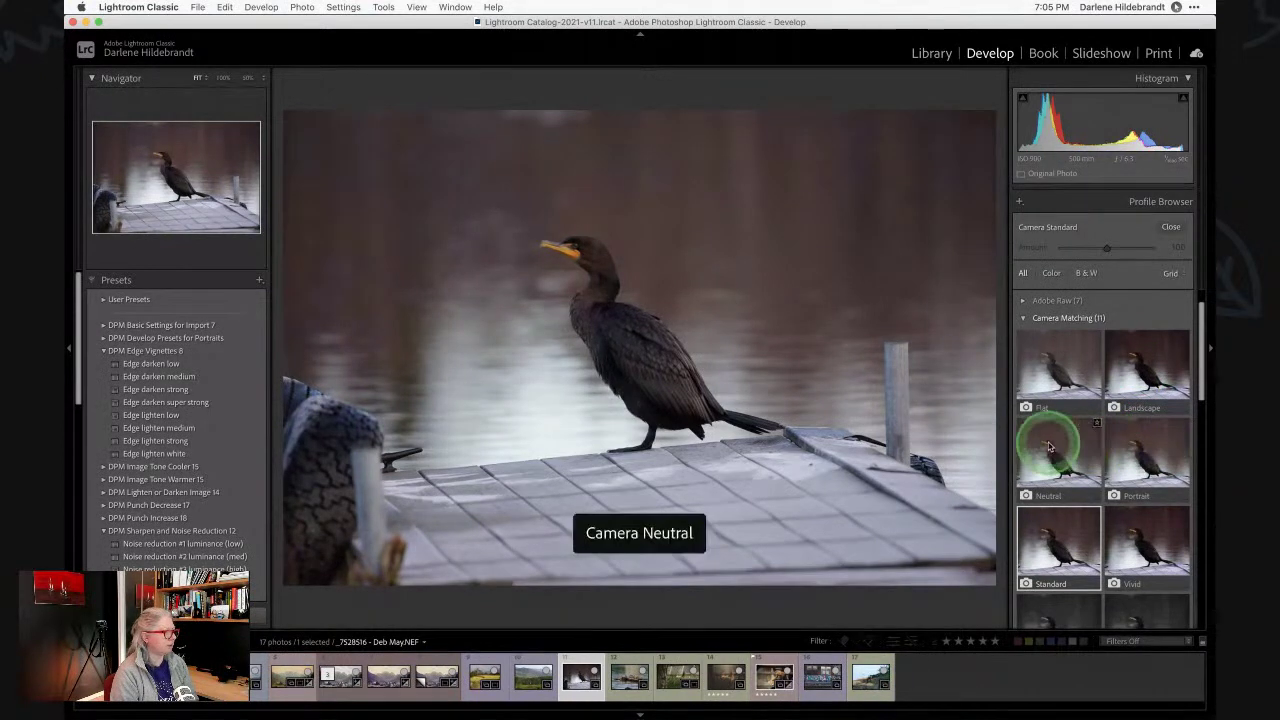
{"action": "scroll", "coordinate": [1049, 447], "scroll_direction": "down", "scroll_amount": 1}
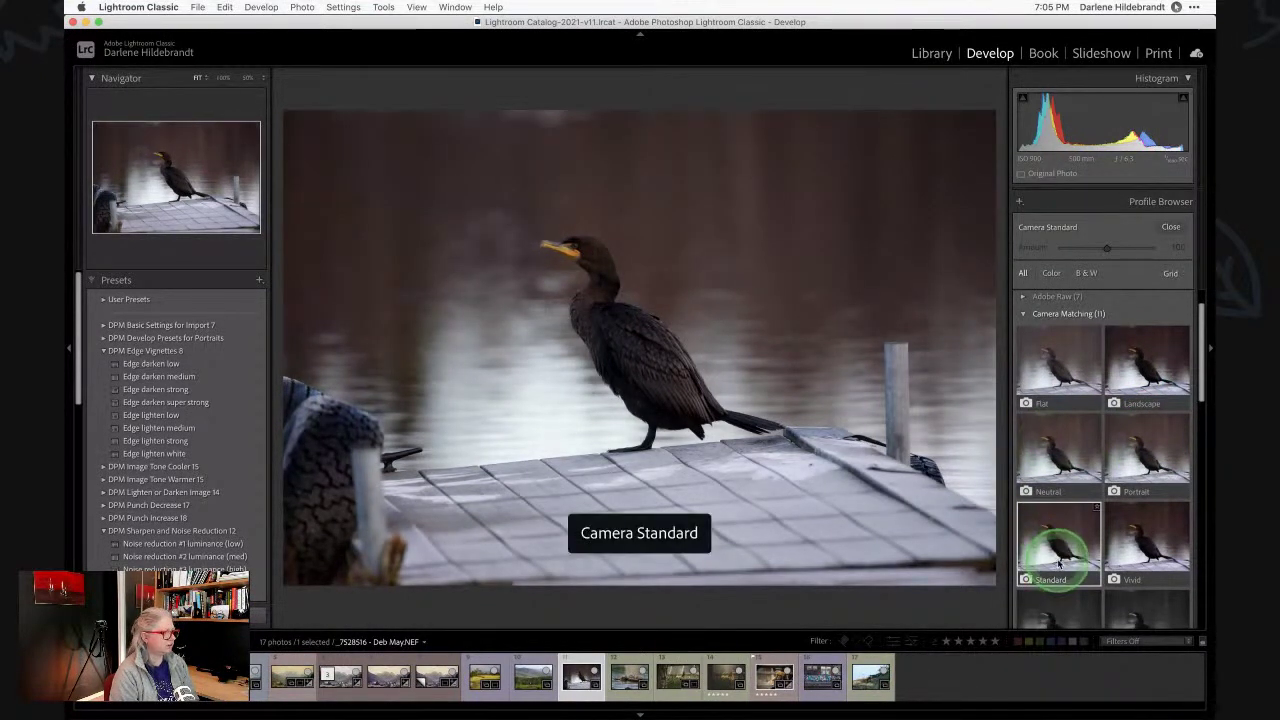
{"action": "scroll", "coordinate": [1140, 535], "scroll_direction": "down", "scroll_amount": 3}
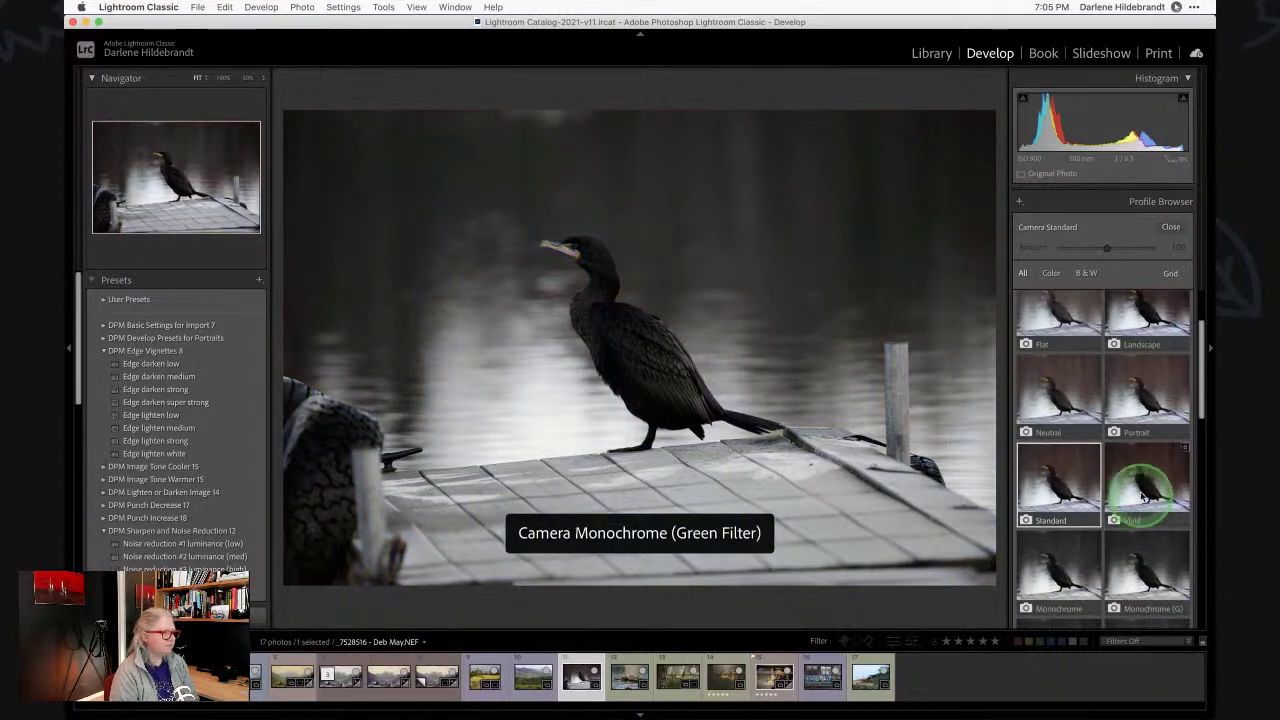
{"action": "scroll", "coordinate": [1140, 481], "scroll_direction": "up", "scroll_amount": 1}
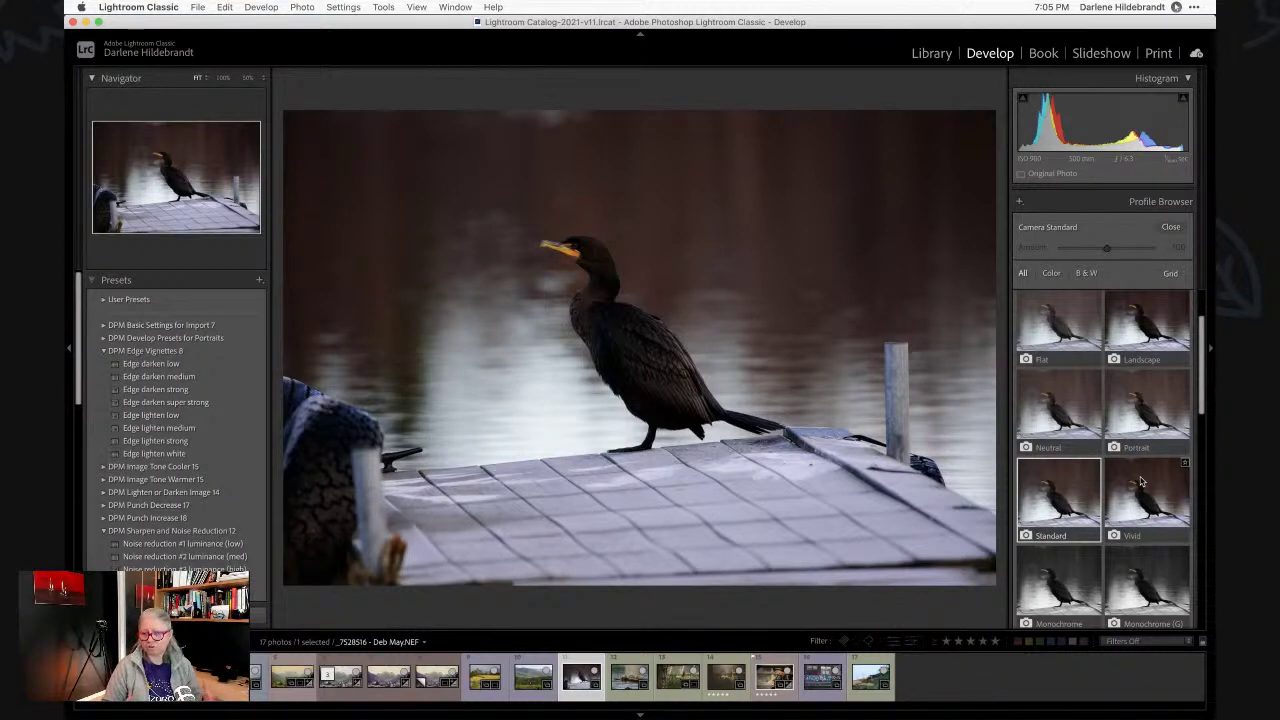
Compare the Camera Portrait profile with its neighbours on the cormorant photo, apply Camera Portrait and close the Profile Browser.
{"action": "left_click", "coordinate": [1143, 409]}
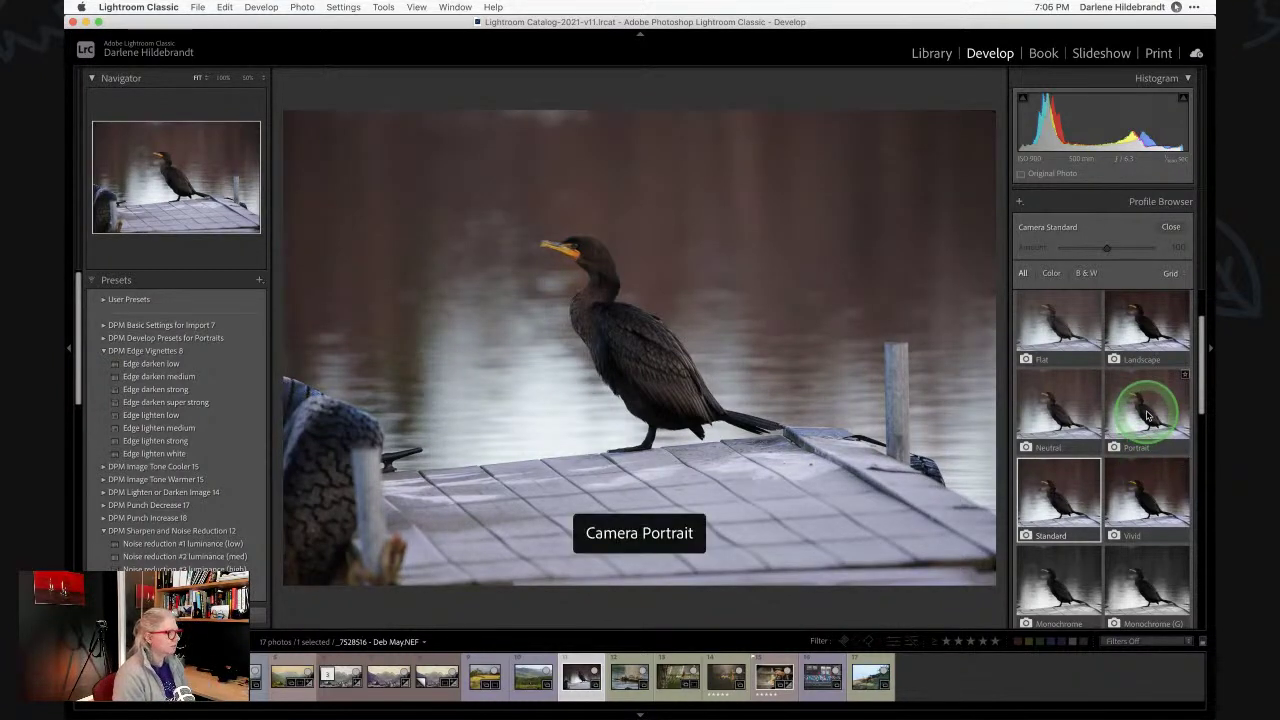
{"action": "left_click", "coordinate": [1068, 402]}
{"action": "left_click", "coordinate": [1133, 404]}
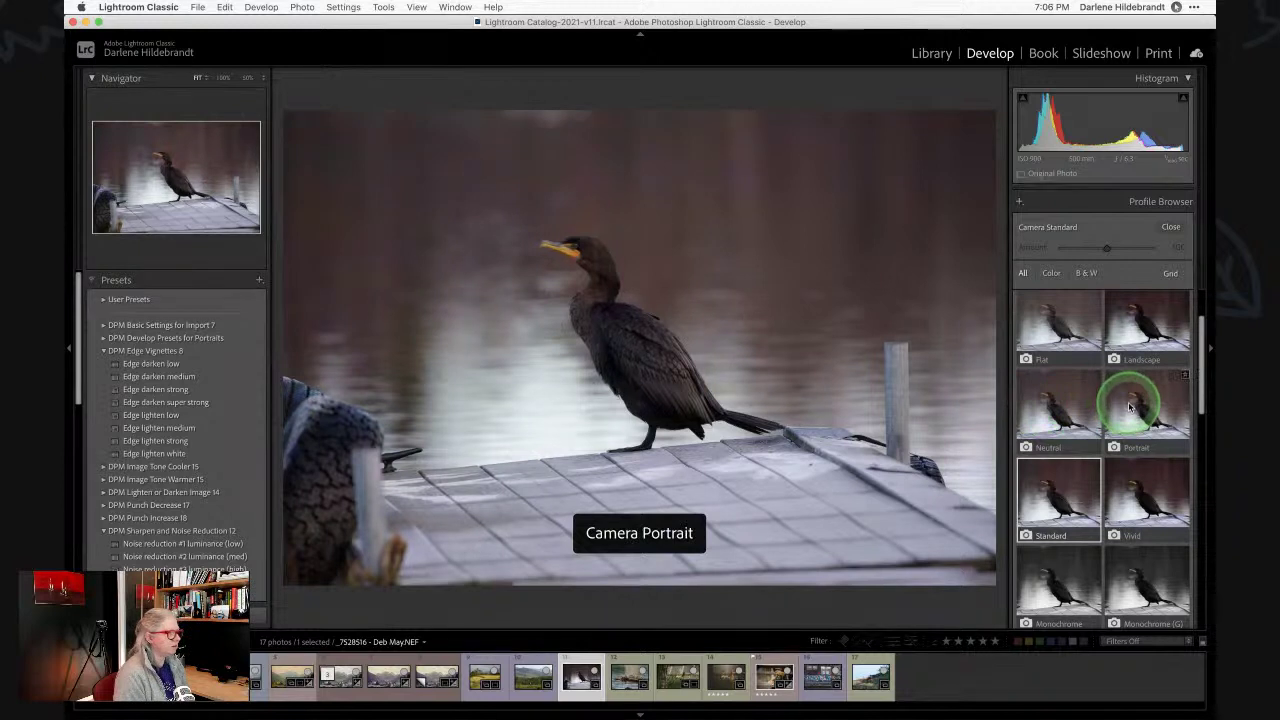
{"action": "left_click", "coordinate": [1143, 330]}
{"action": "left_click", "coordinate": [1148, 403]}
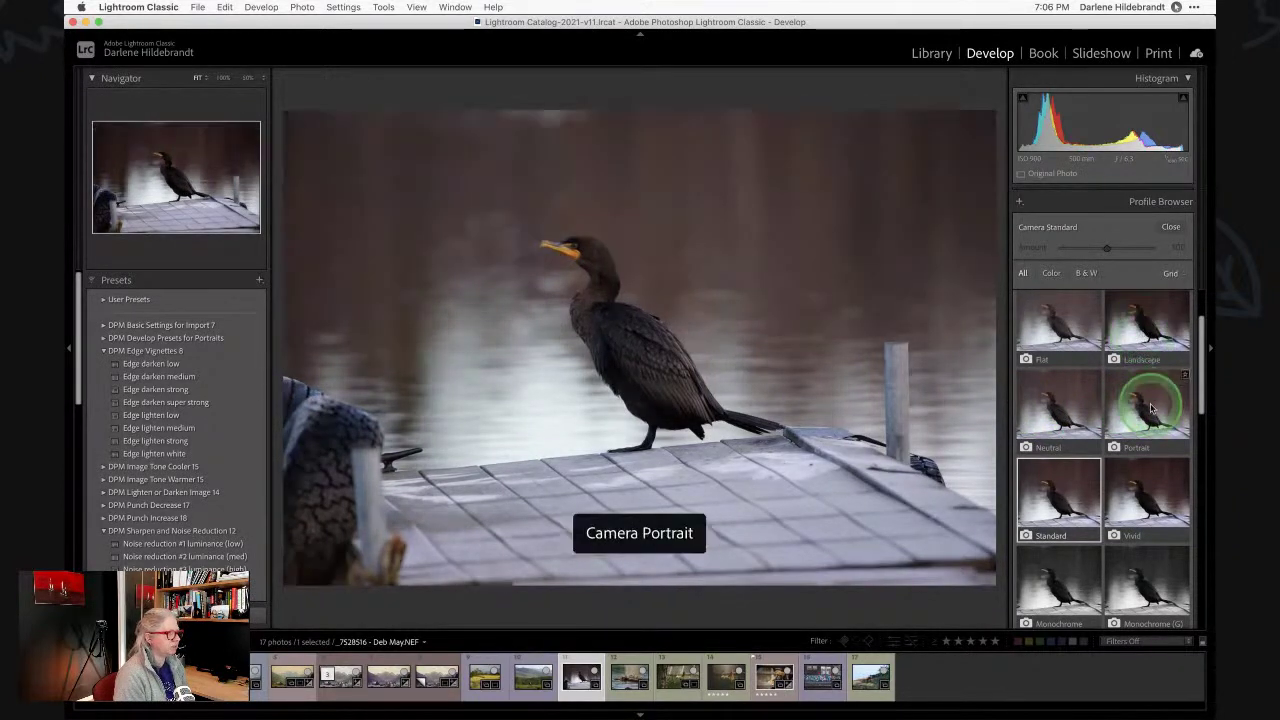
{"action": "left_click", "coordinate": [1065, 405]}
{"action": "left_click", "coordinate": [1145, 405]}
{"action": "left_click", "coordinate": [1036, 302]}
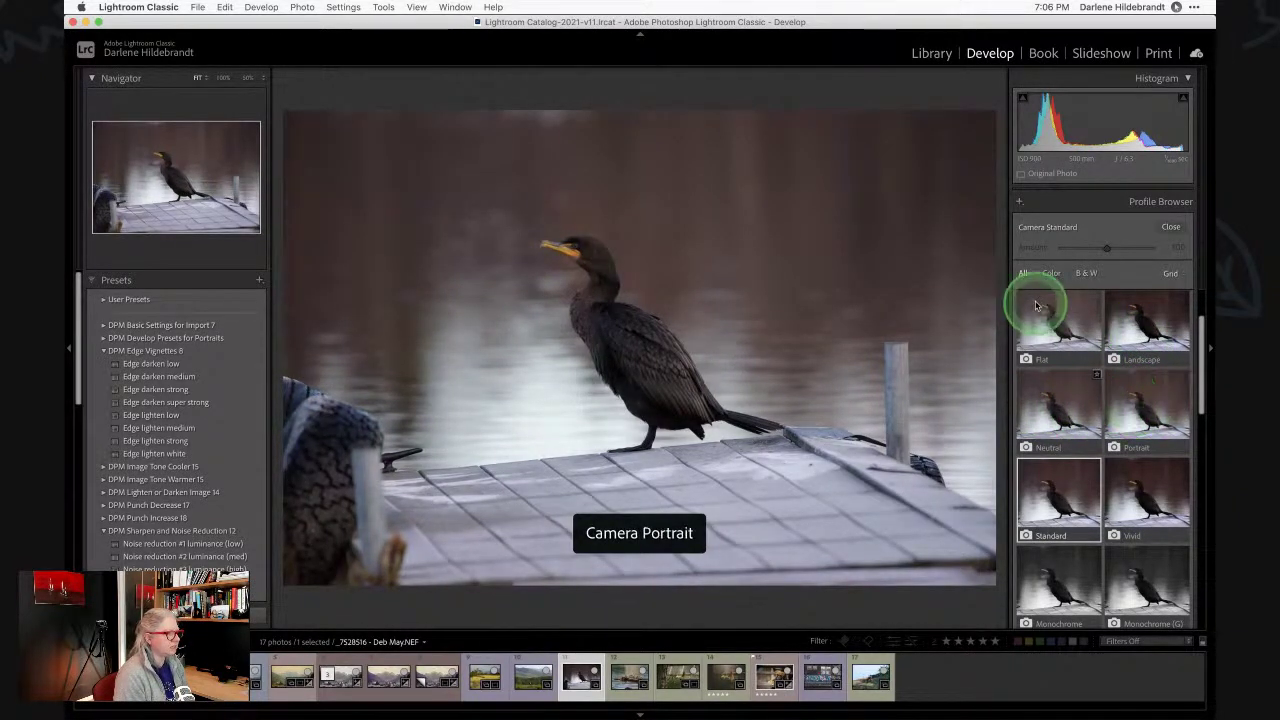
{"action": "left_click", "coordinate": [1126, 403]}
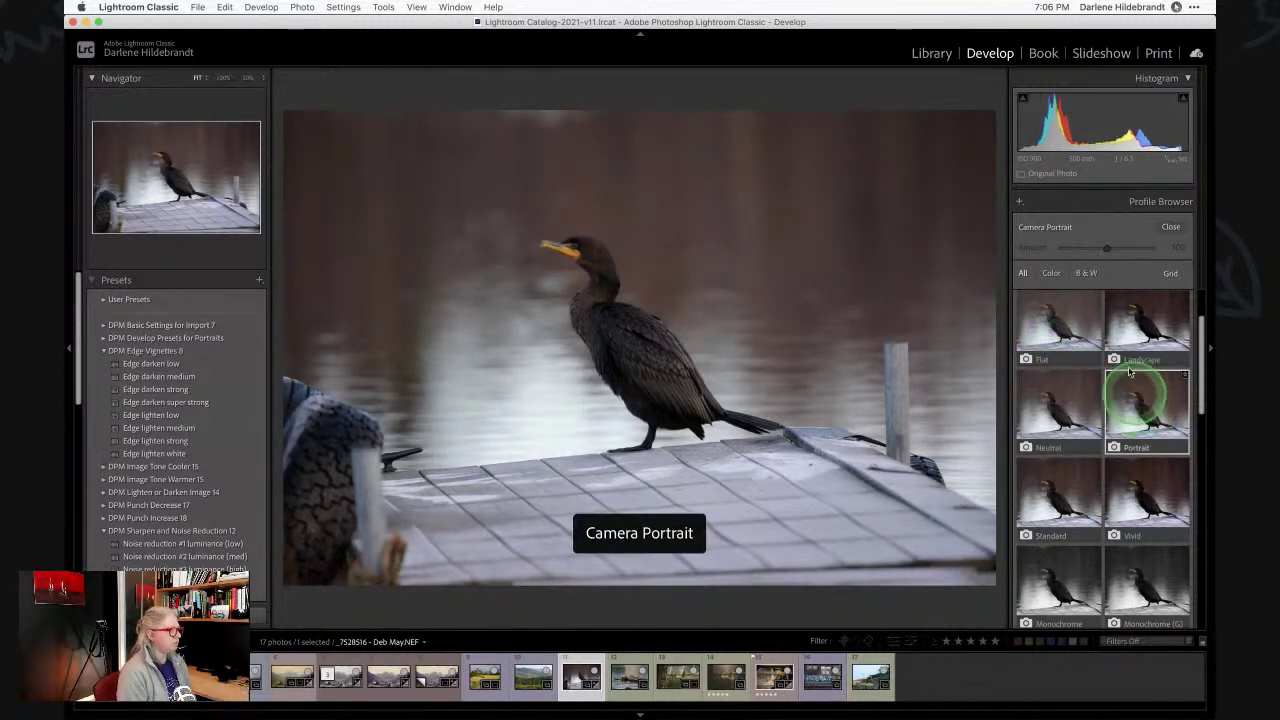
{"action": "left_click", "coordinate": [1170, 228]}
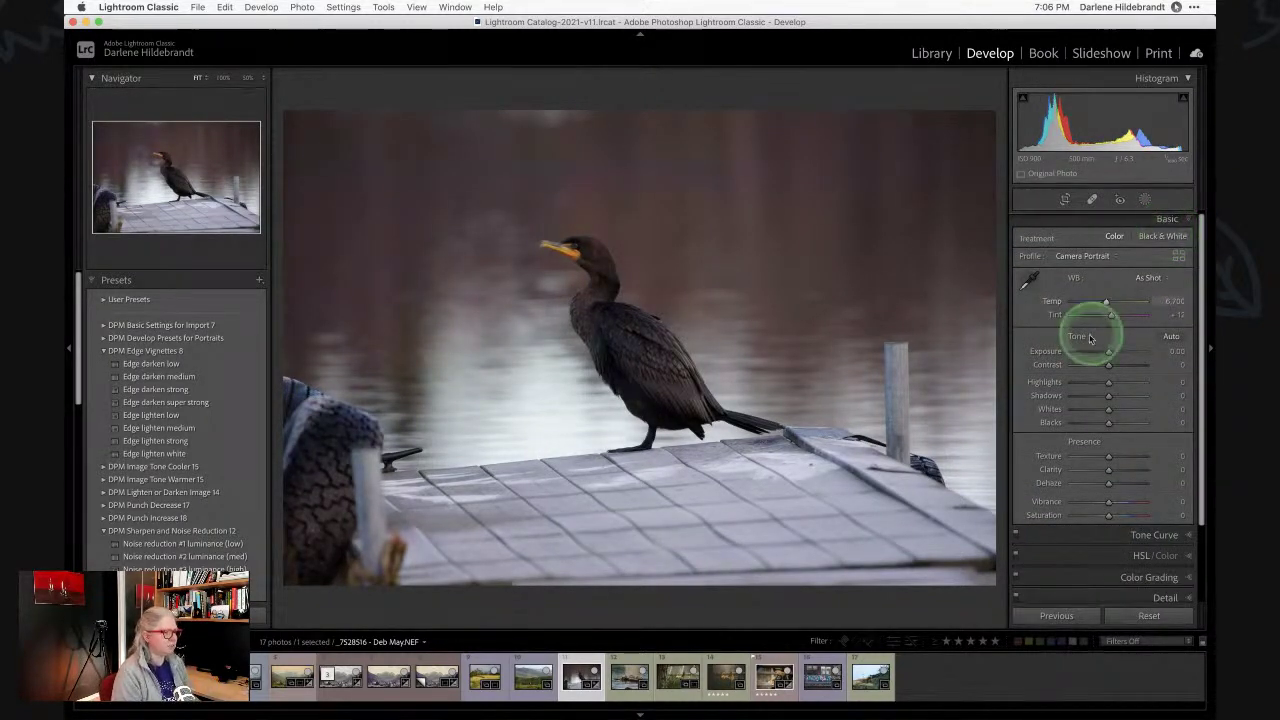
Auto-set the Whites to +43 and the Blacks to −16 on the cormorant photo.
{"action": "double_click", "coordinate": [1050, 411], "text": "shift"}
{"action": "double_click", "coordinate": [1050, 423], "text": "shift"}
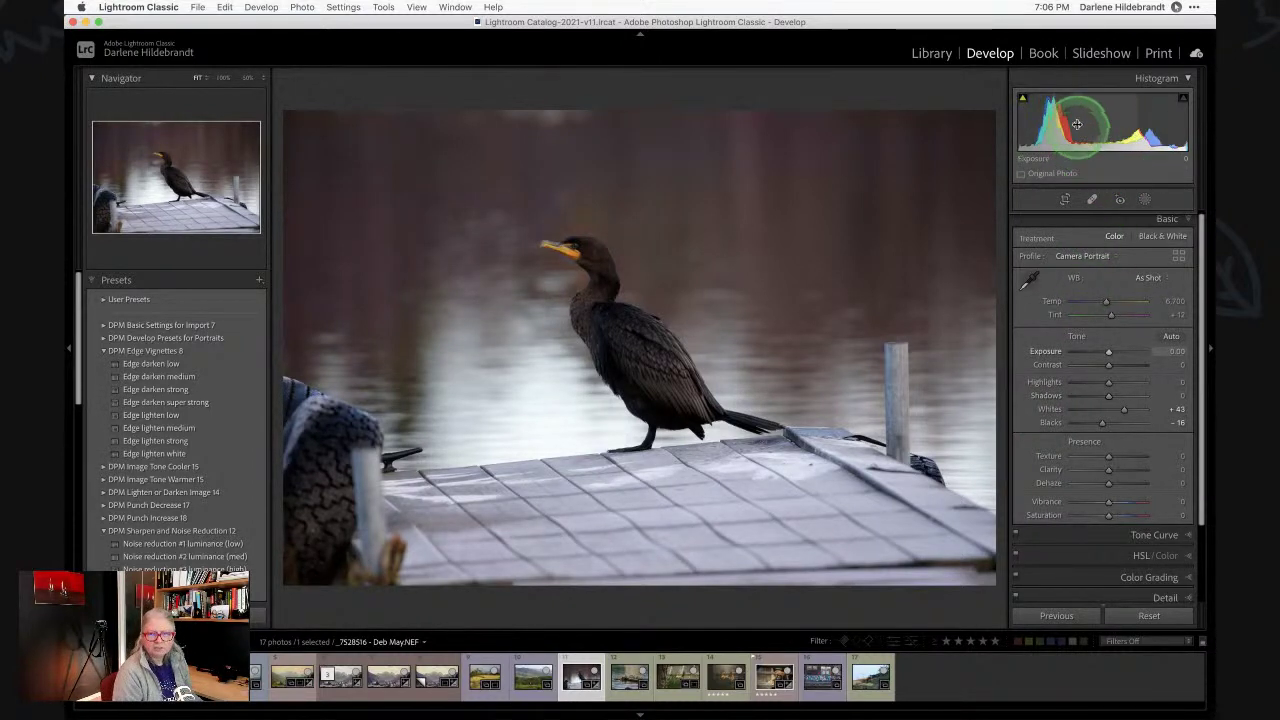
{"action": "left_click_drag", "start_coordinate": [1057, 107], "coordinate": [1057, 122]}
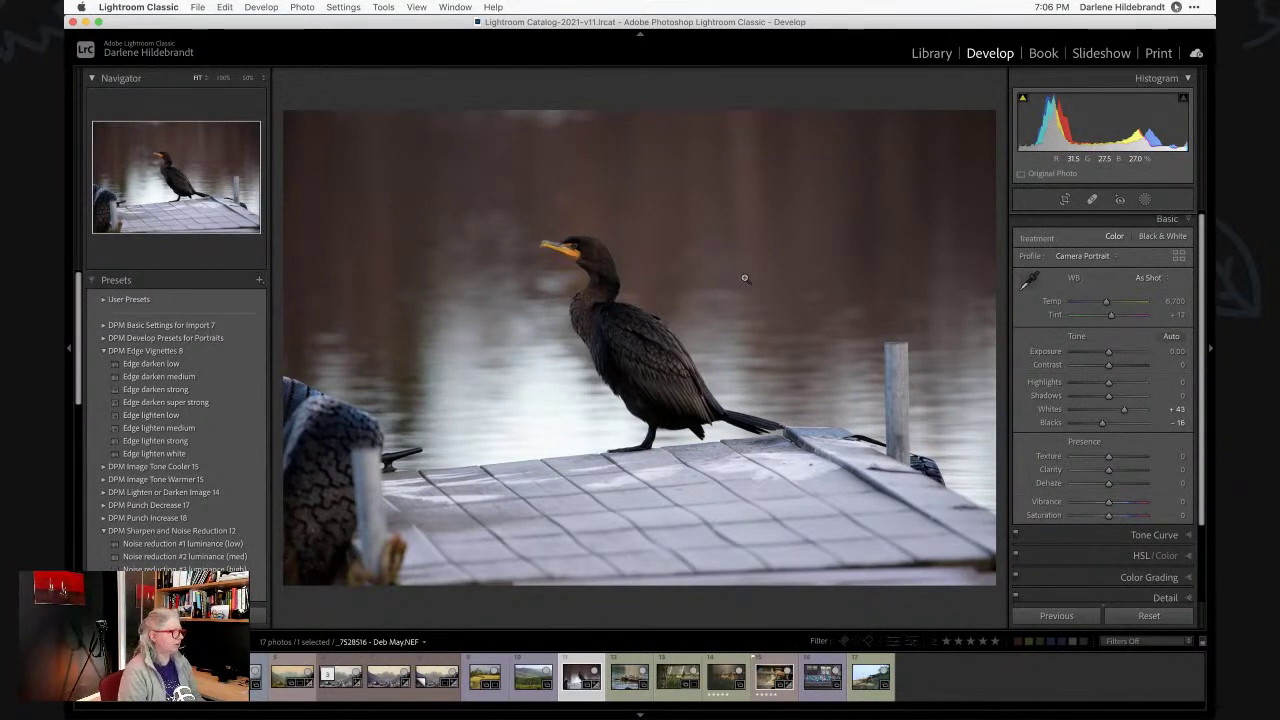
Straighten the cormorant photo by rotating the crop to an angle of 1.36.
{"action": "key", "text": "r"}
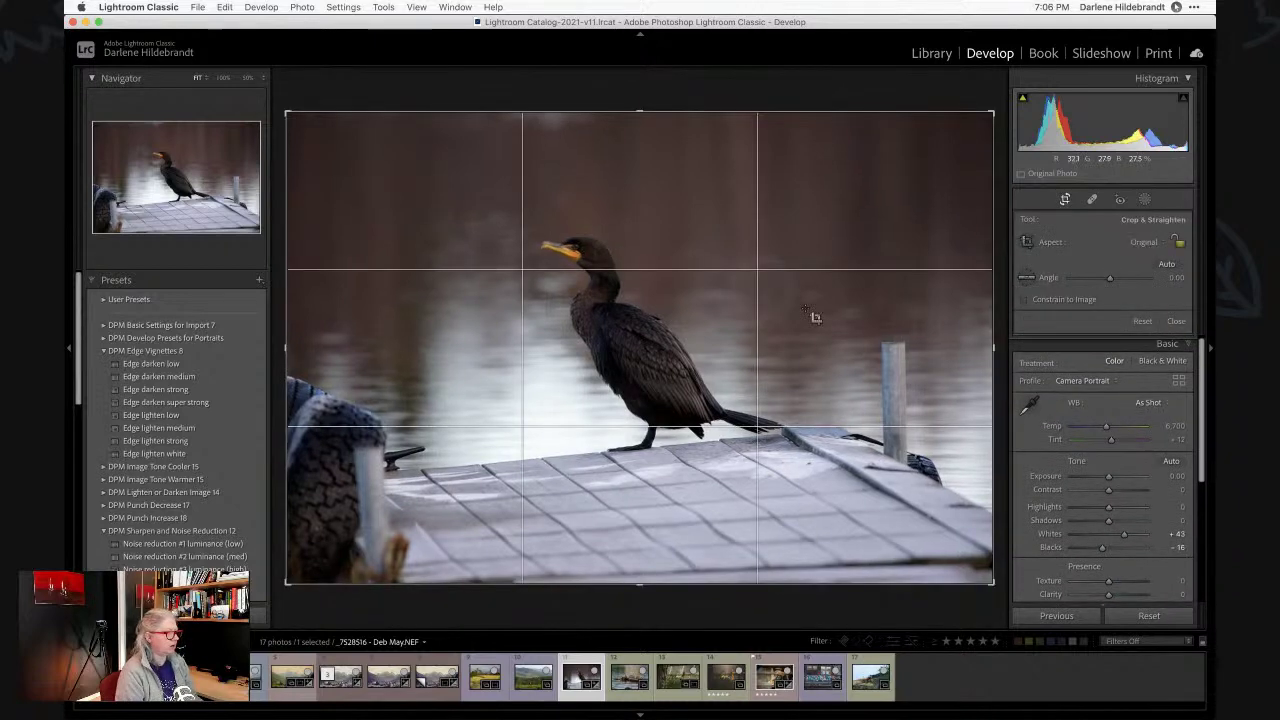
{"action": "left_click", "coordinate": [895, 369]}
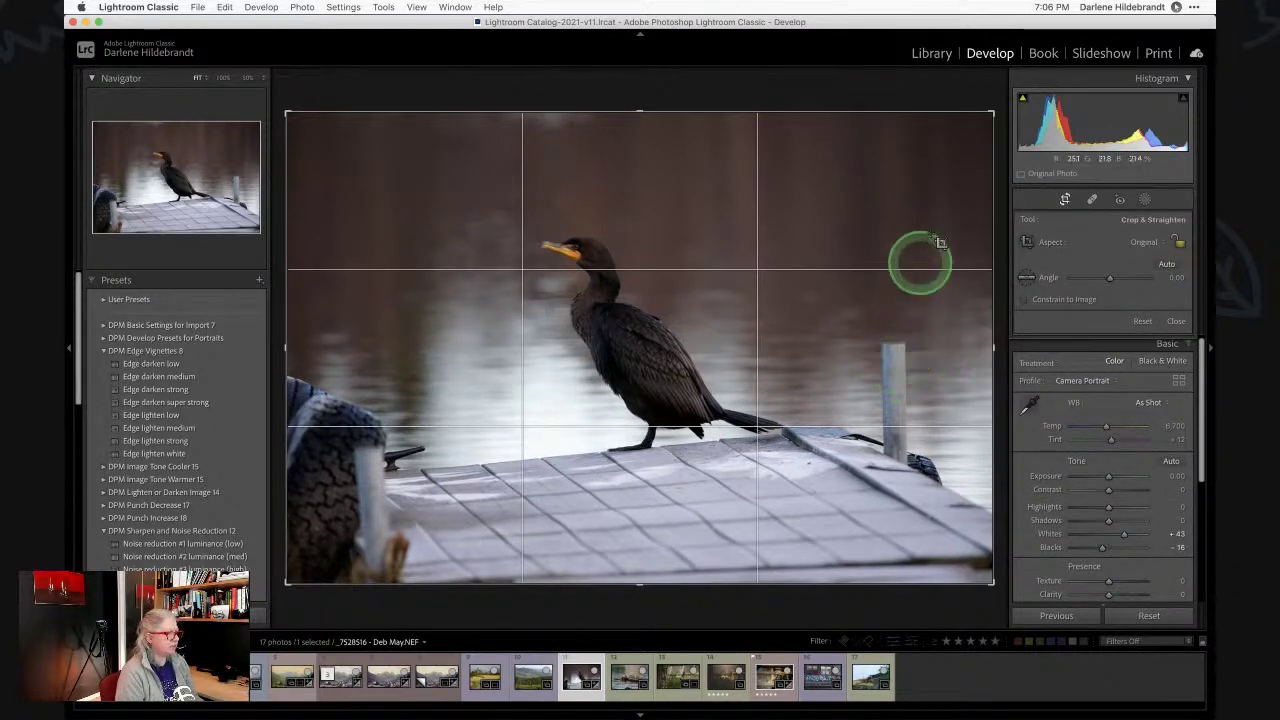
{"action": "left_click_drag", "start_coordinate": [971, 97], "coordinate": [970, 107]}
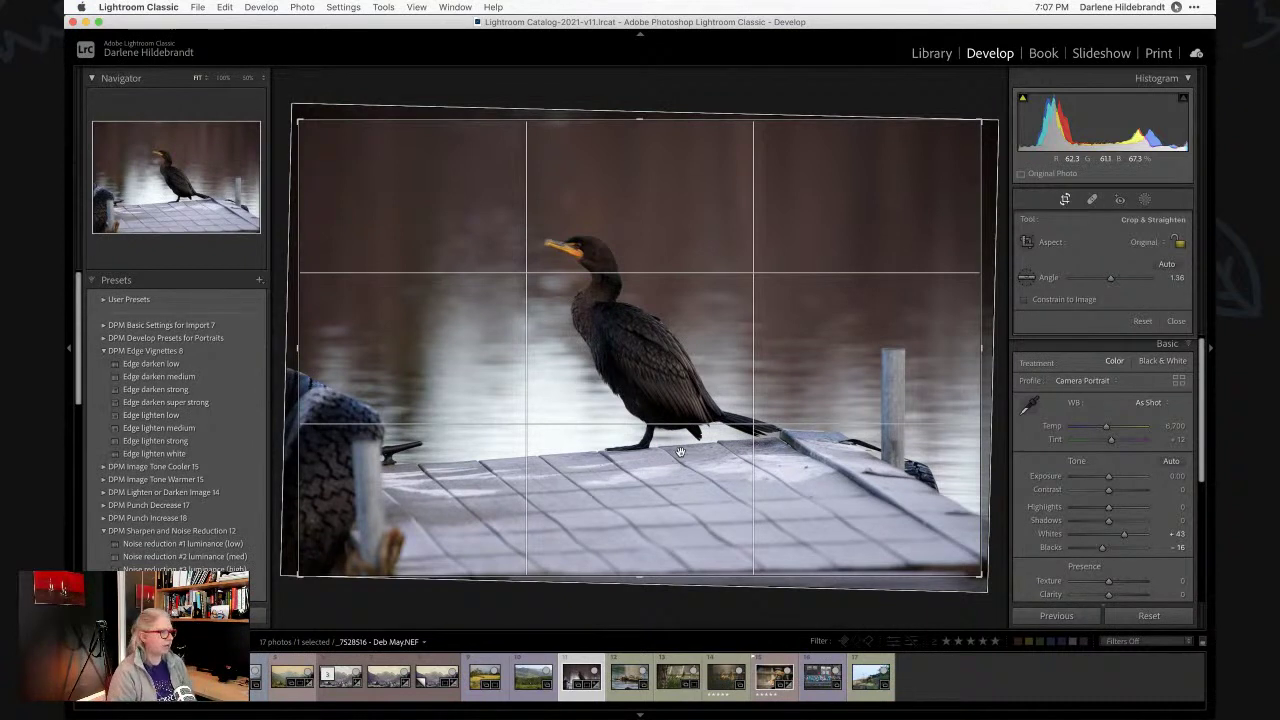
{"action": "left_click_drag", "start_coordinate": [676, 478], "coordinate": [662, 511]}
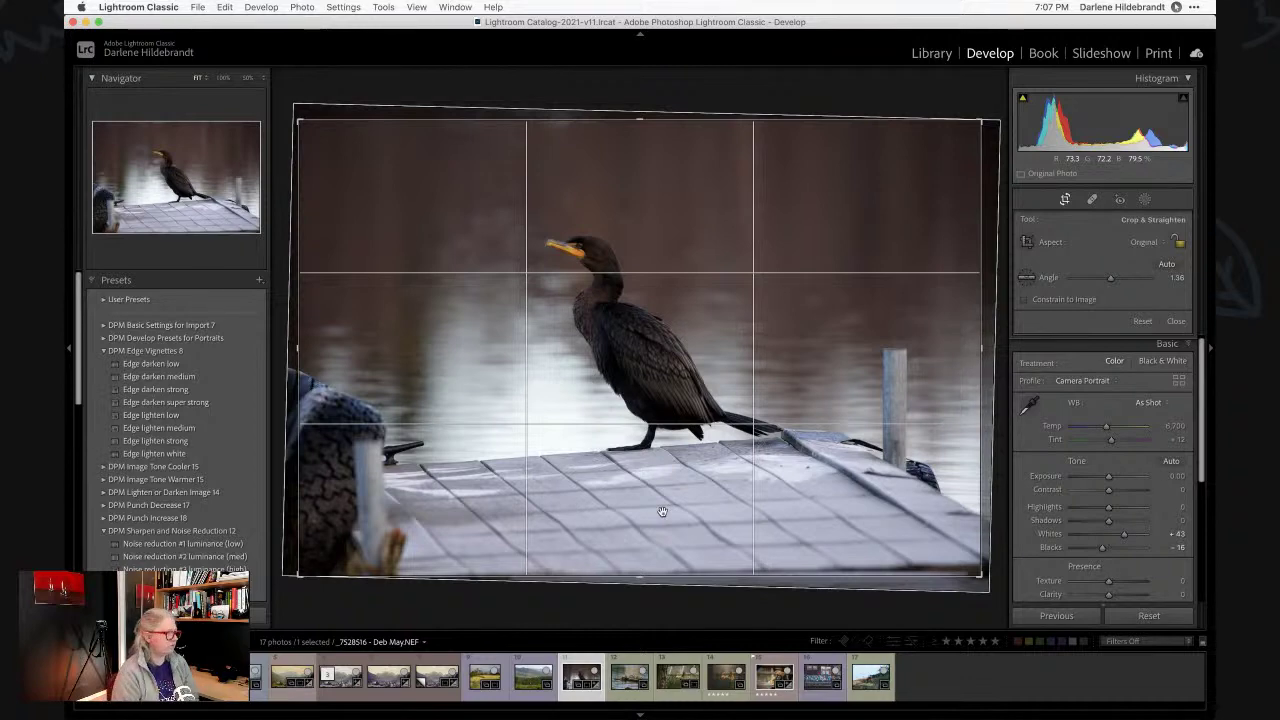
Try cropping off the lower part of the dock, and undo that crop.
{"action": "left_click_drag", "start_coordinate": [651, 575], "coordinate": [651, 534]}
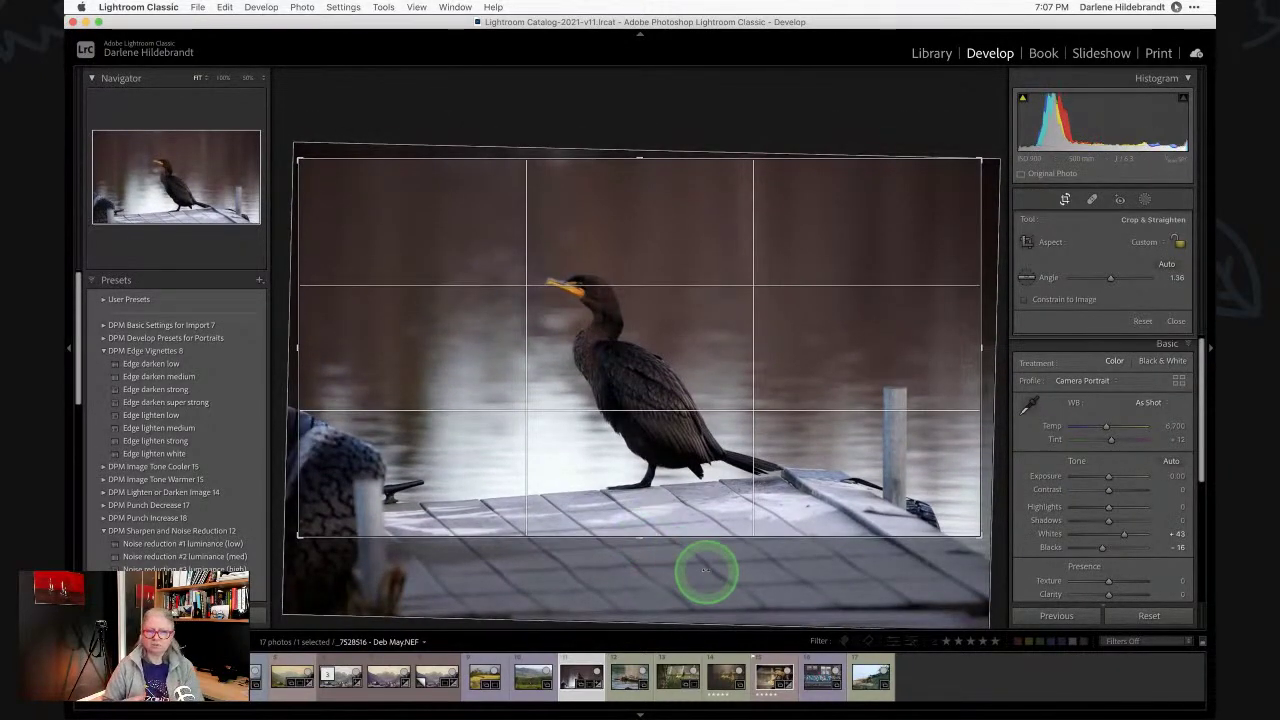
{"action": "left_click", "coordinate": [705, 570]}
{"action": "left_click", "coordinate": [705, 570]}
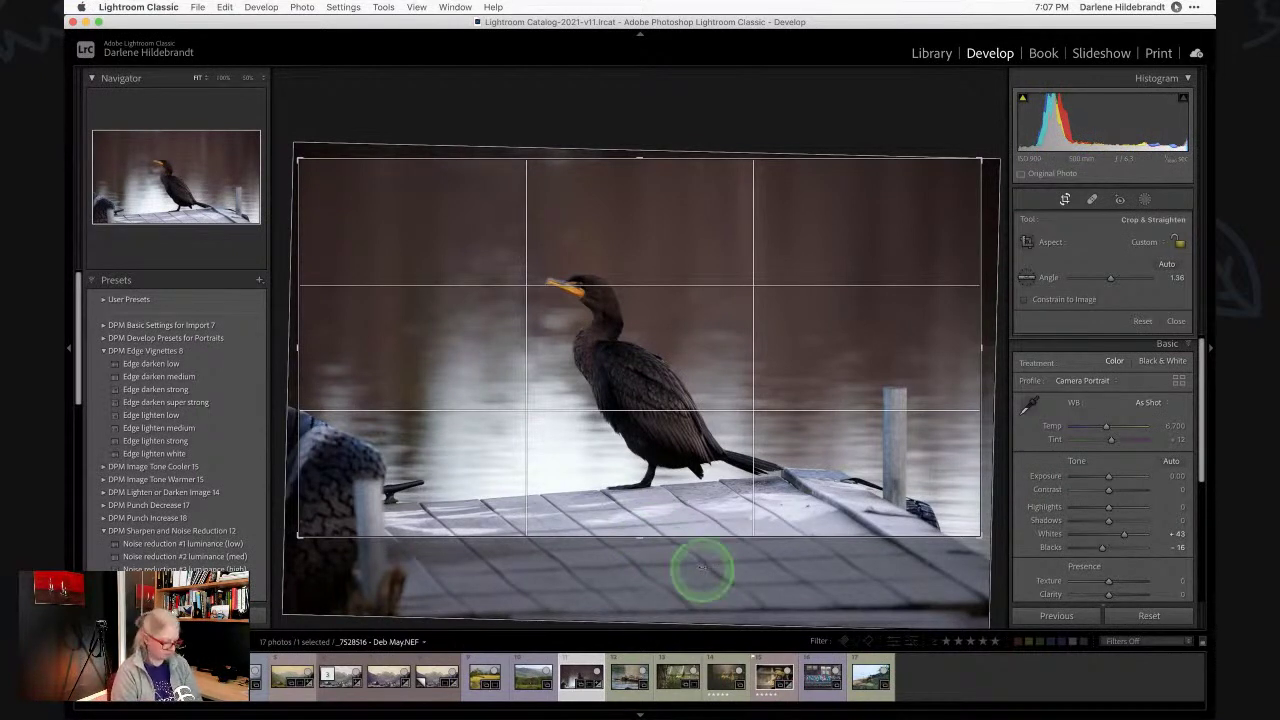
{"action": "left_click", "coordinate": [703, 589]}
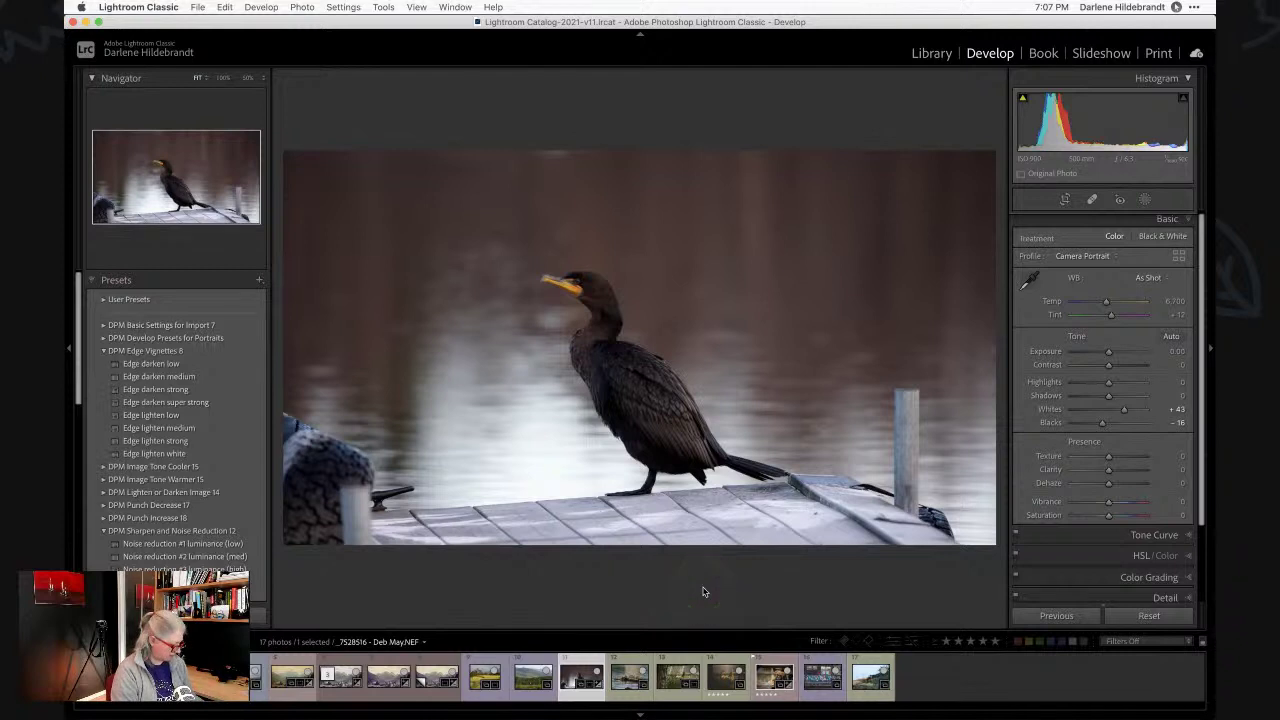
{"action": "key", "text": "super+z"}
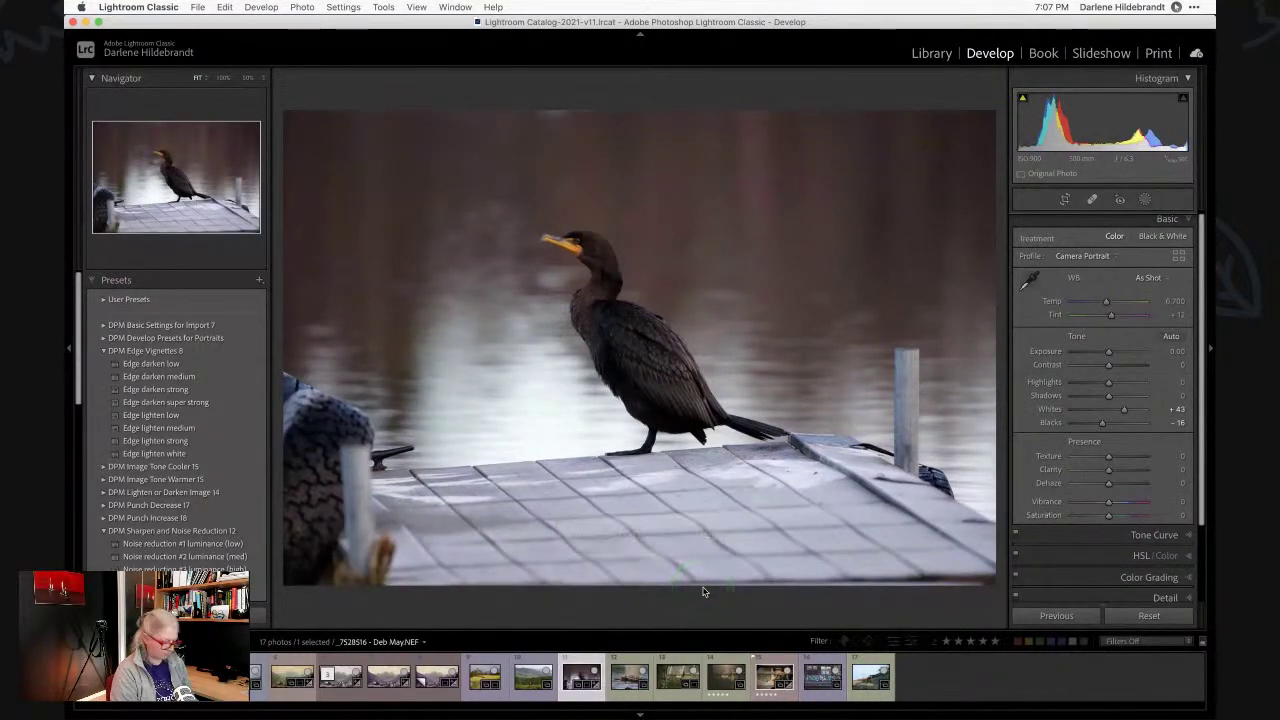
{"action": "key", "text": "super+z"}
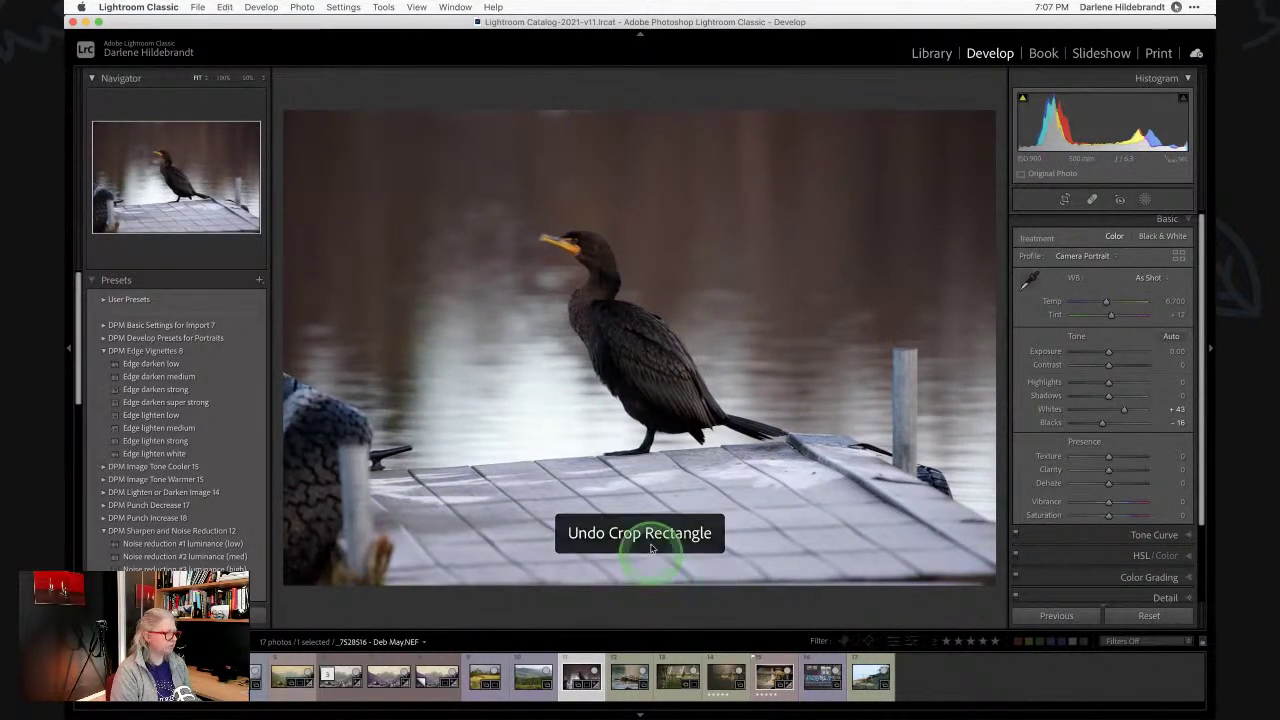
Crop the cormorant photo to remove the foreground dock, the post behind the bird and a strip of upper background, and apply the crop.
{"action": "key", "text": "r"}
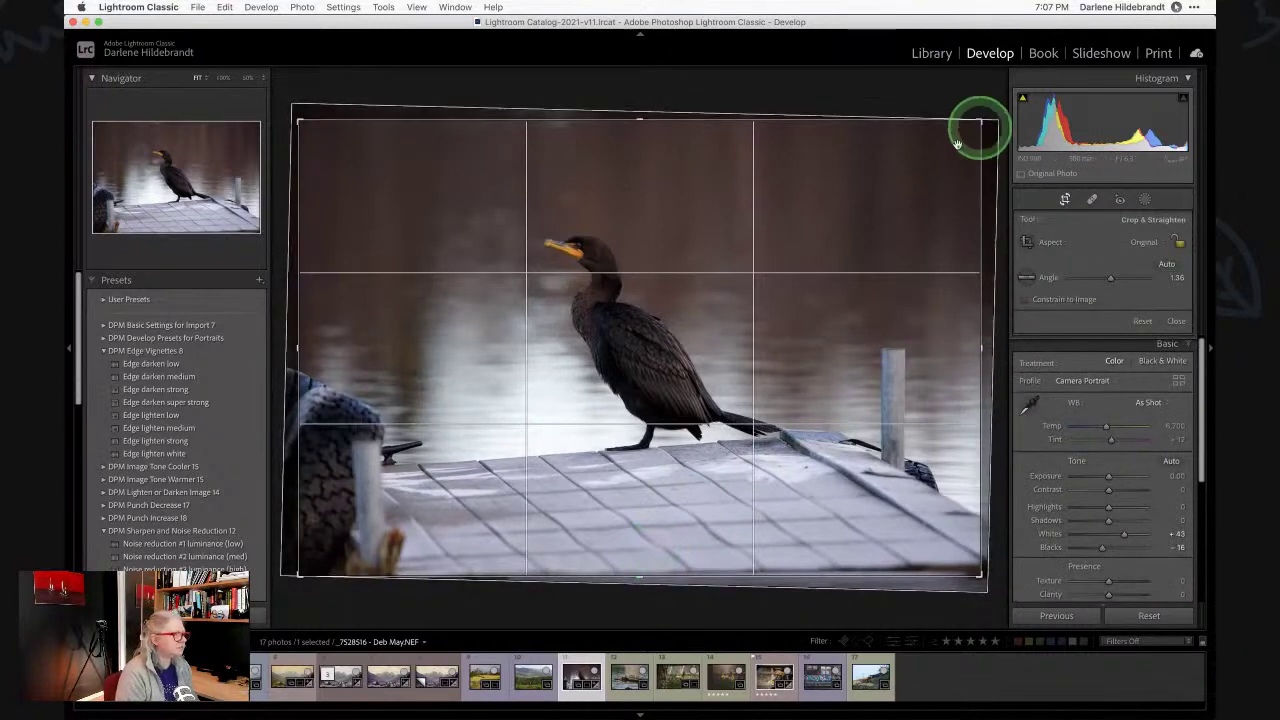
{"action": "left_click_drag", "start_coordinate": [629, 576], "coordinate": [636, 537]}
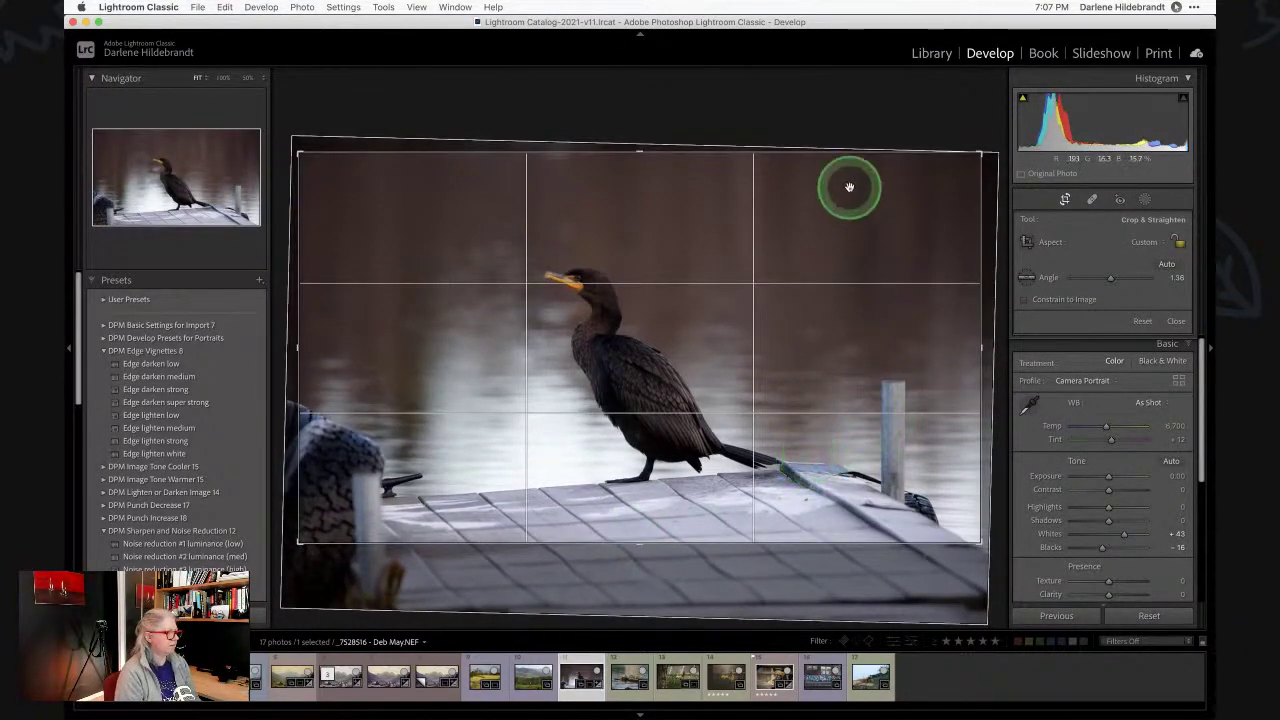
{"action": "left_click", "coordinate": [869, 386]}
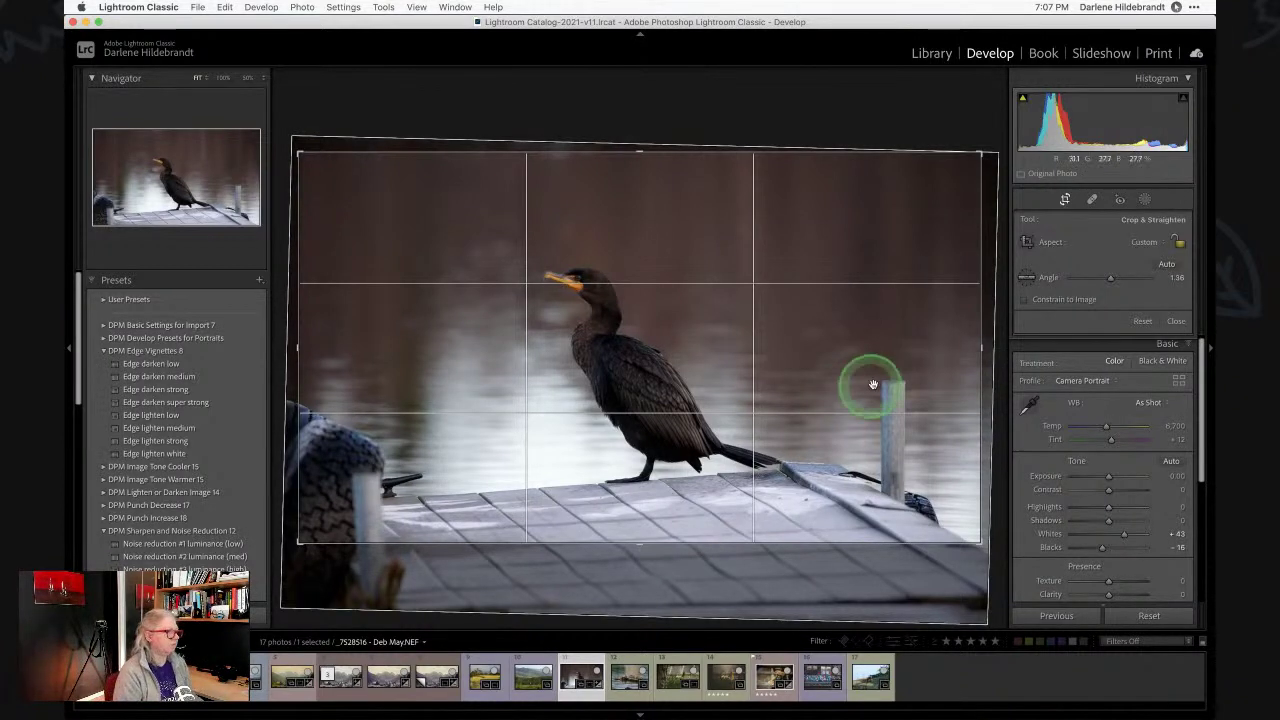
{"action": "left_click", "coordinate": [980, 338]}
{"action": "left_click_drag", "start_coordinate": [982, 344], "coordinate": [920, 347]}
{"action": "left_click_drag", "start_coordinate": [774, 530], "coordinate": [760, 534]}
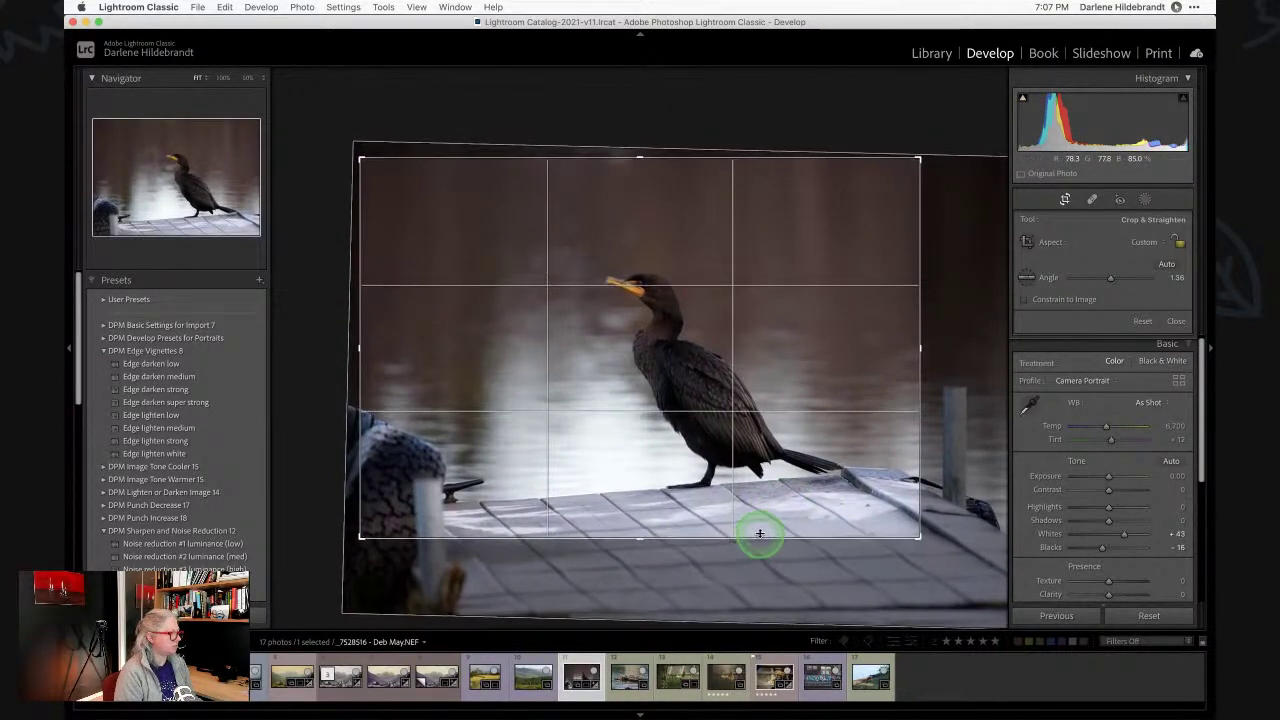
{"action": "left_click_drag", "start_coordinate": [706, 151], "coordinate": [703, 168]}
{"action": "double_click", "coordinate": [703, 168]}
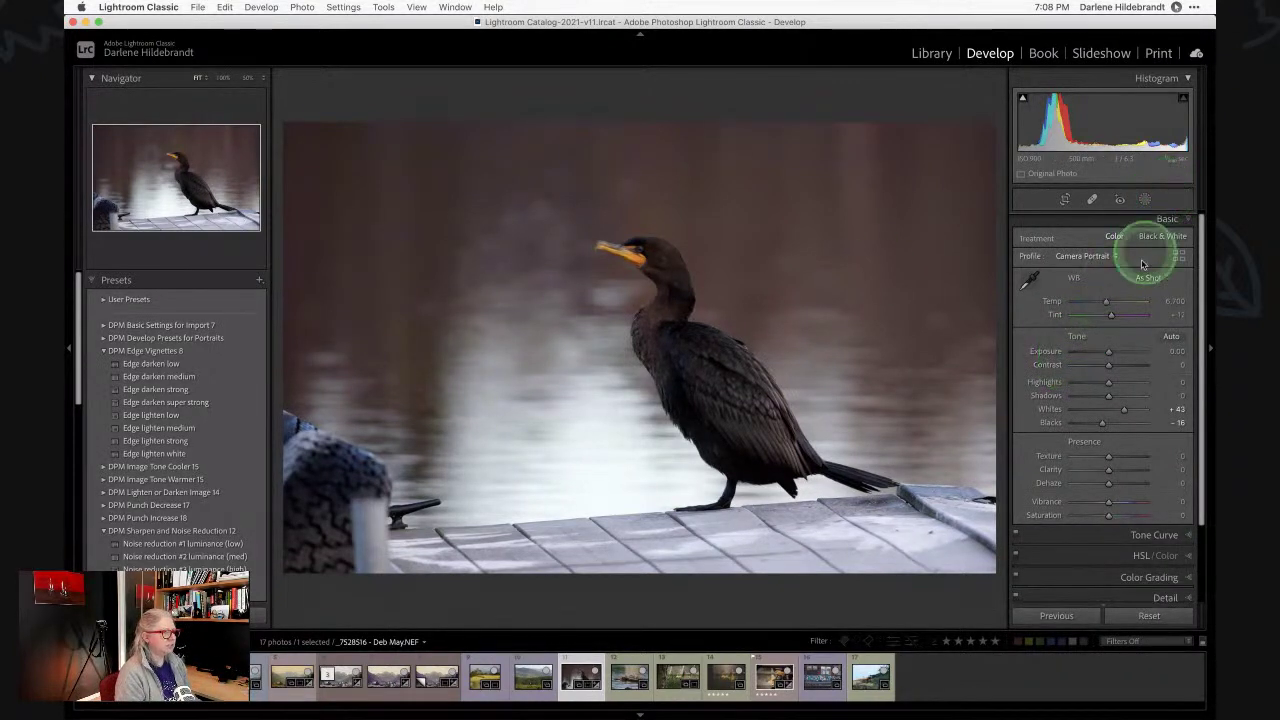
Fine-tune the Whites to +42 and the Exposure to +0.30, and apply the Edge darken medium vignette preset.
{"action": "left_click", "coordinate": [1123, 410], "text": "alt"}
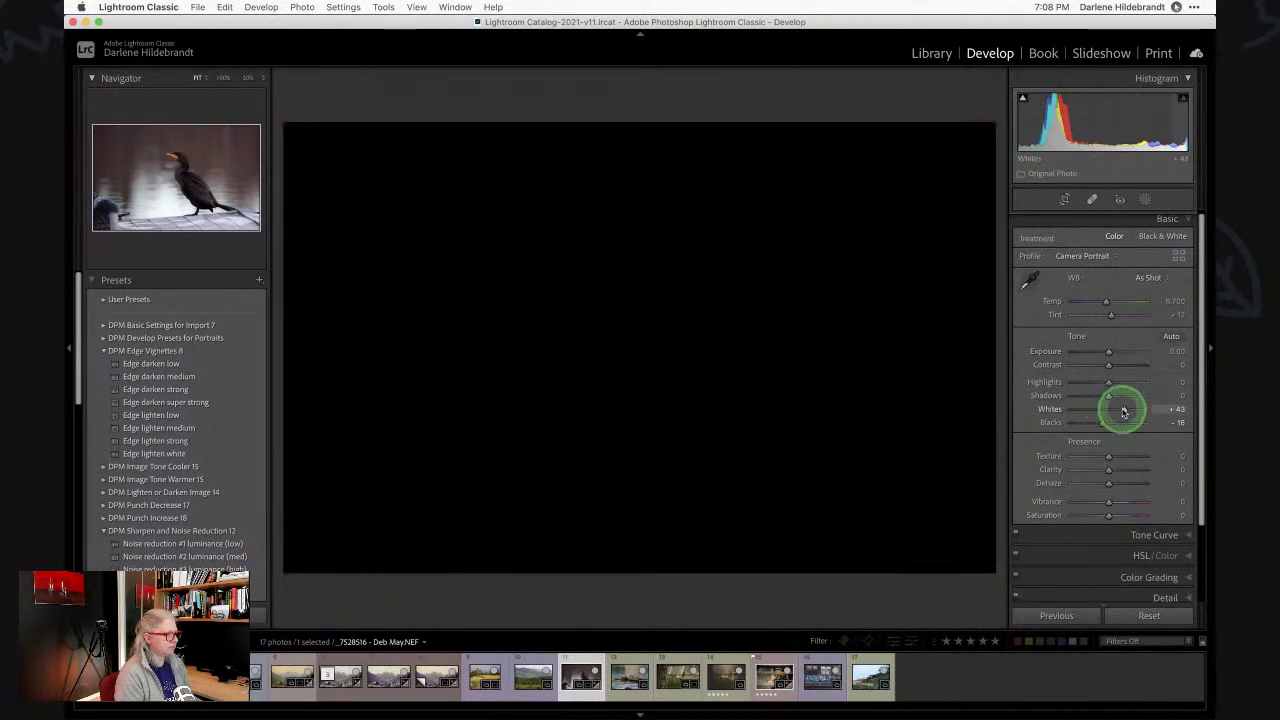
{"action": "left_click", "coordinate": [195, 376]}
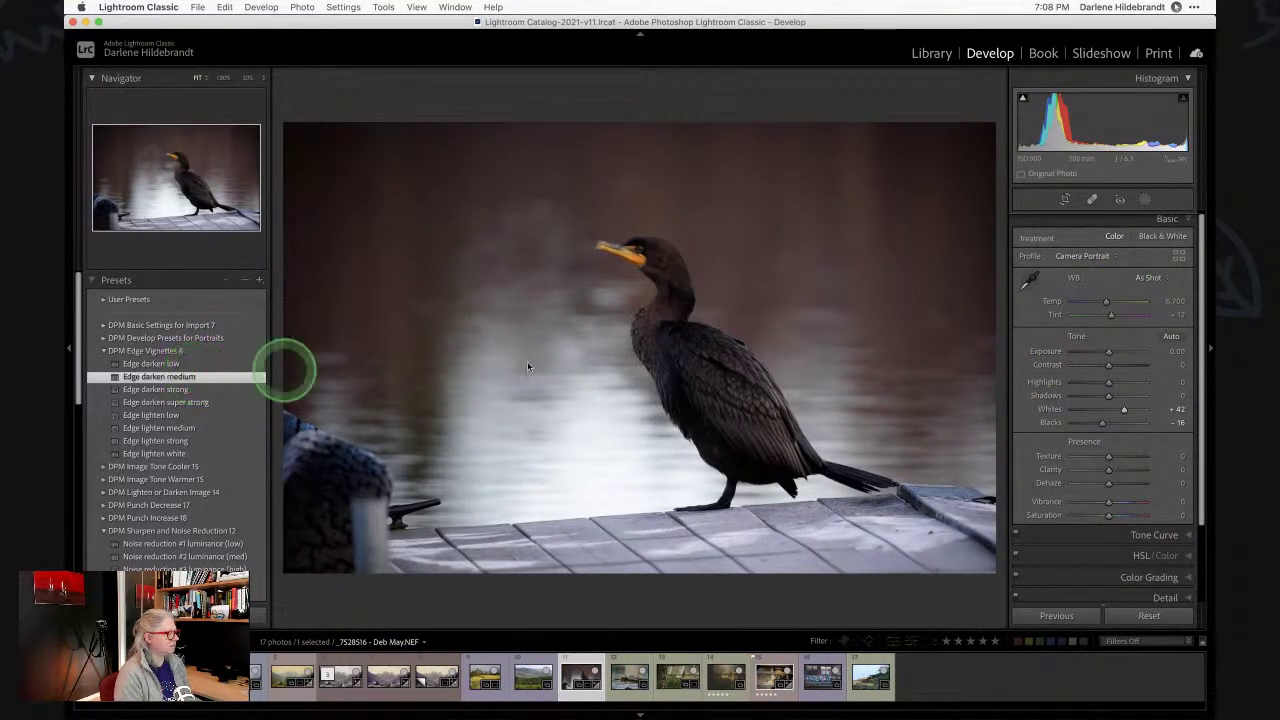
{"action": "left_click", "coordinate": [1109, 351]}
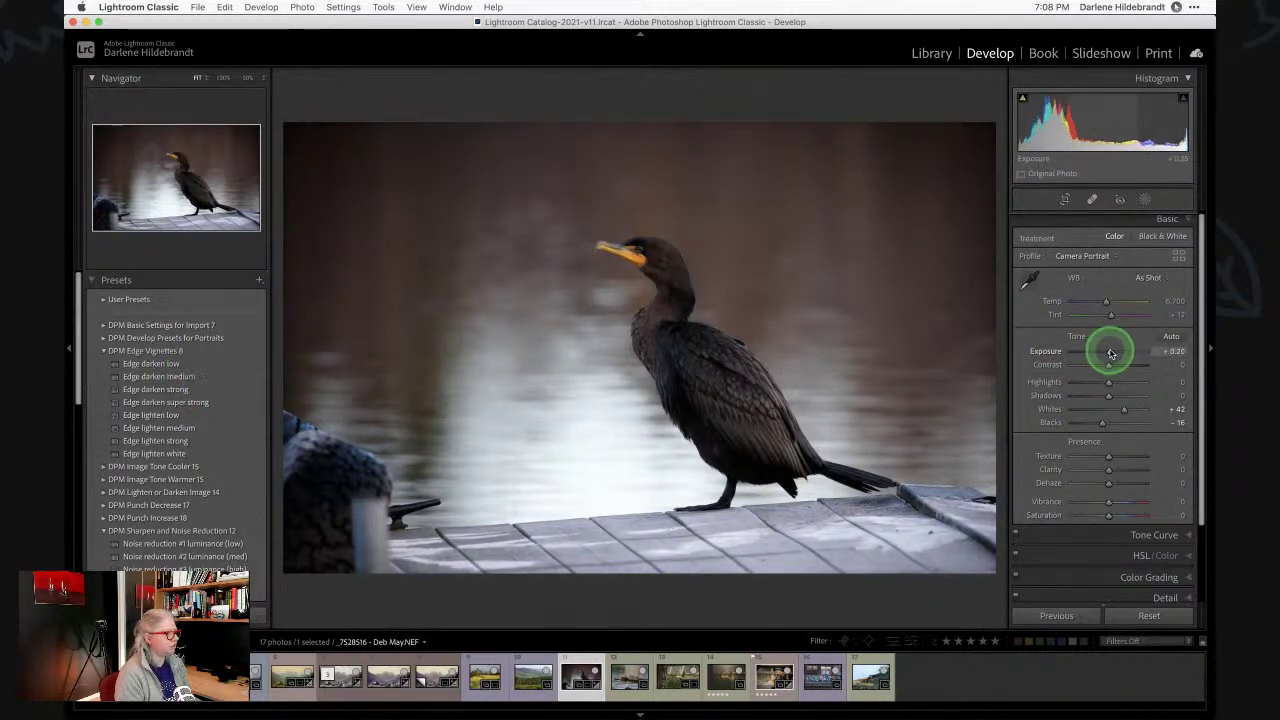
{"action": "left_click_drag", "start_coordinate": [1110, 353], "coordinate": [1110, 353]}
Try the Auto white balance on the cormorant photo and undo it.
{"action": "left_click", "coordinate": [1147, 277]}
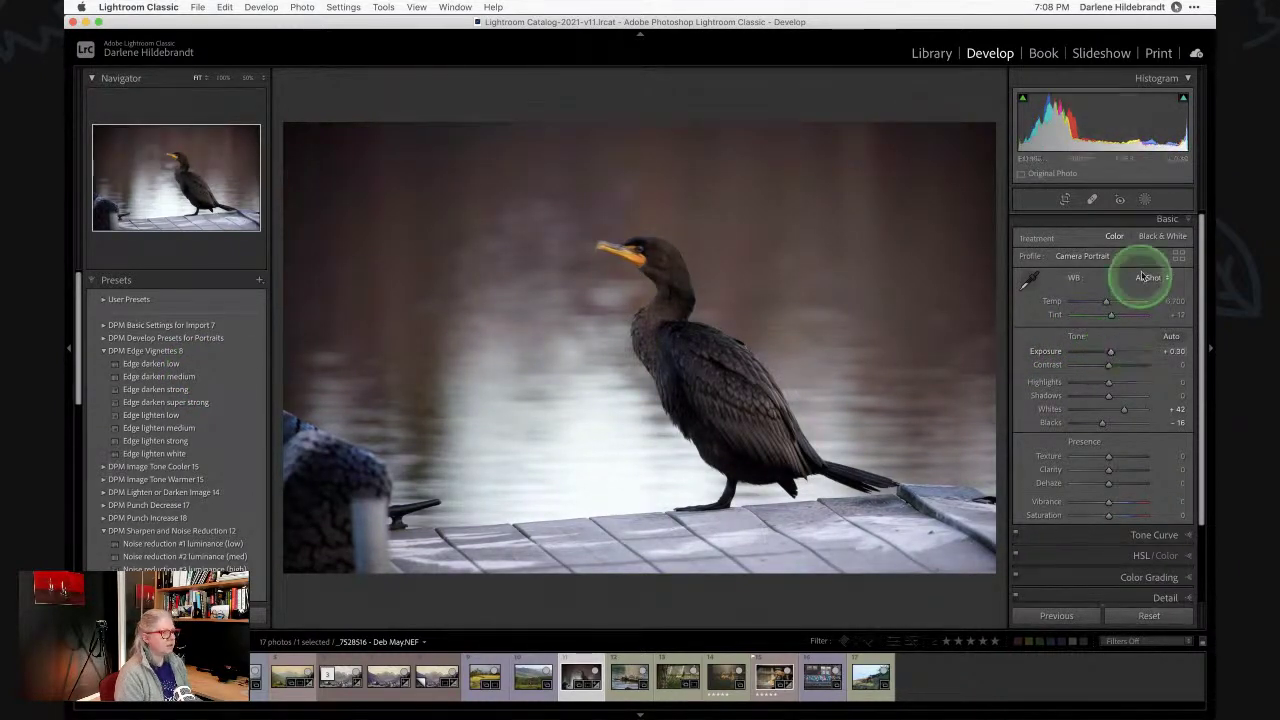
{"action": "left_click", "coordinate": [1142, 289]}
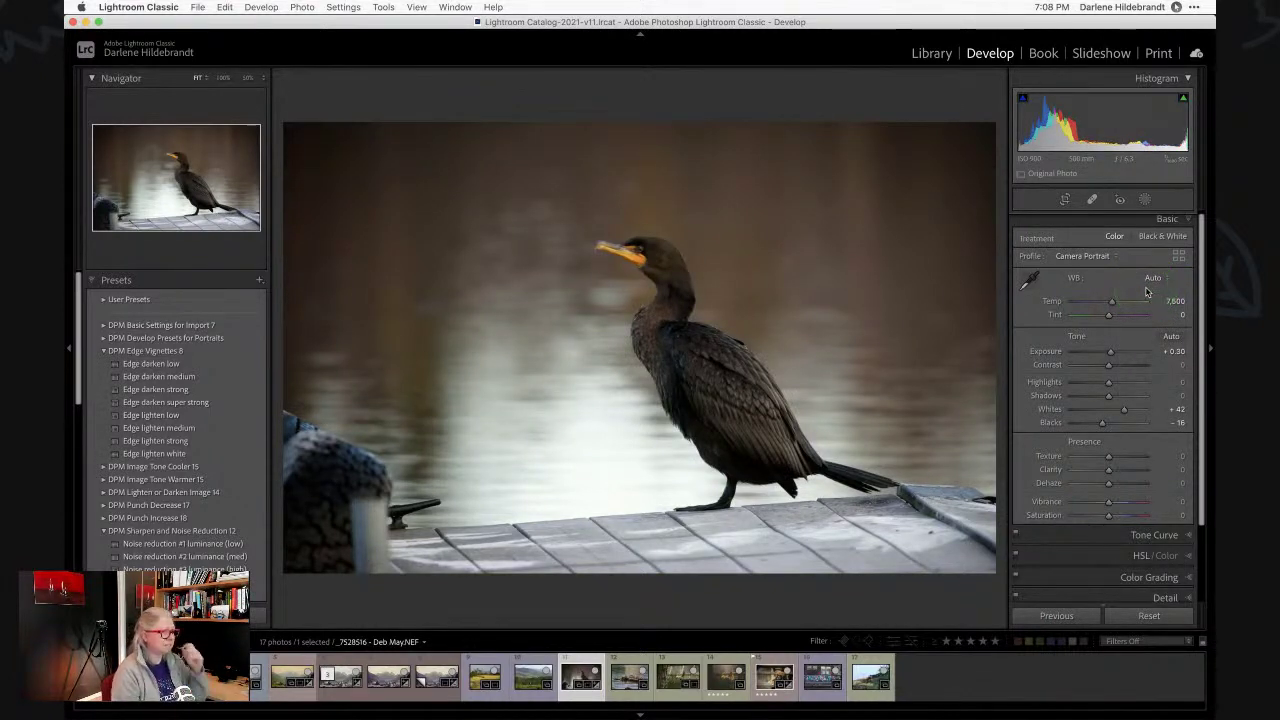
{"action": "key", "text": "super+z"}
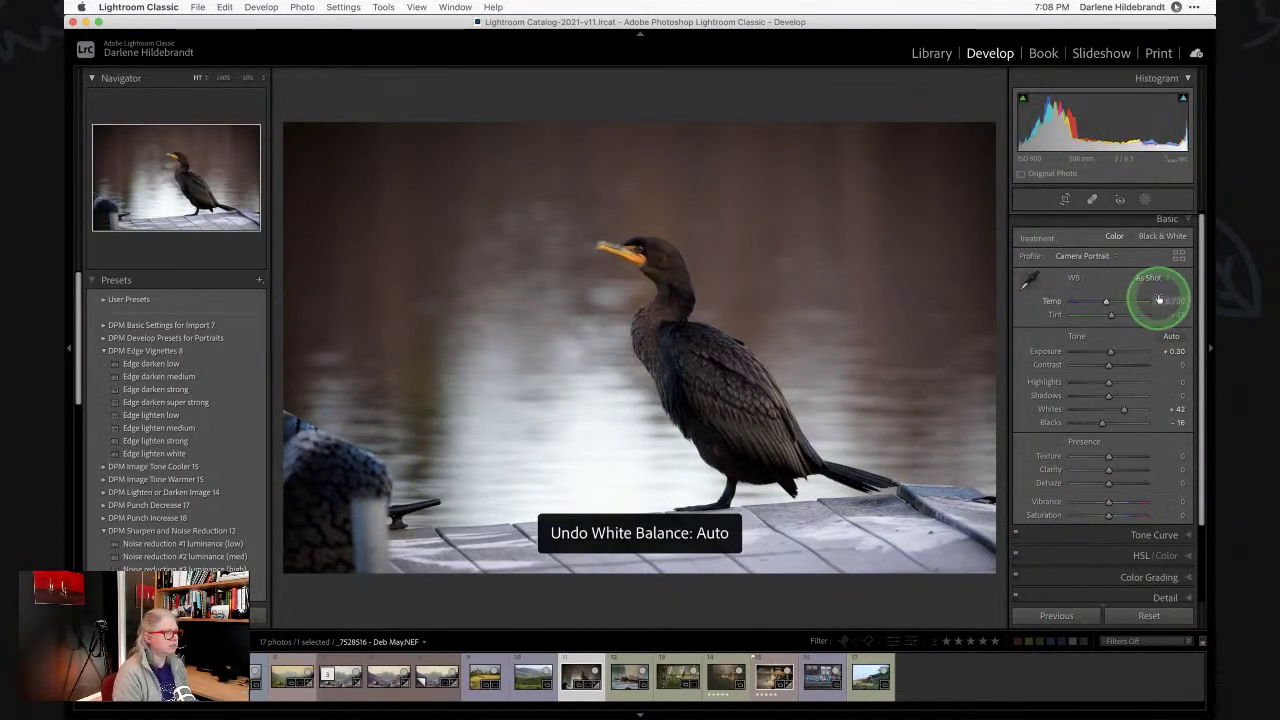
Warm the white balance to Temp 6,936 and Tint +8, and deepen the Blacks to −29.
{"action": "left_click_drag", "start_coordinate": [1158, 299], "coordinate": [1165, 314]}
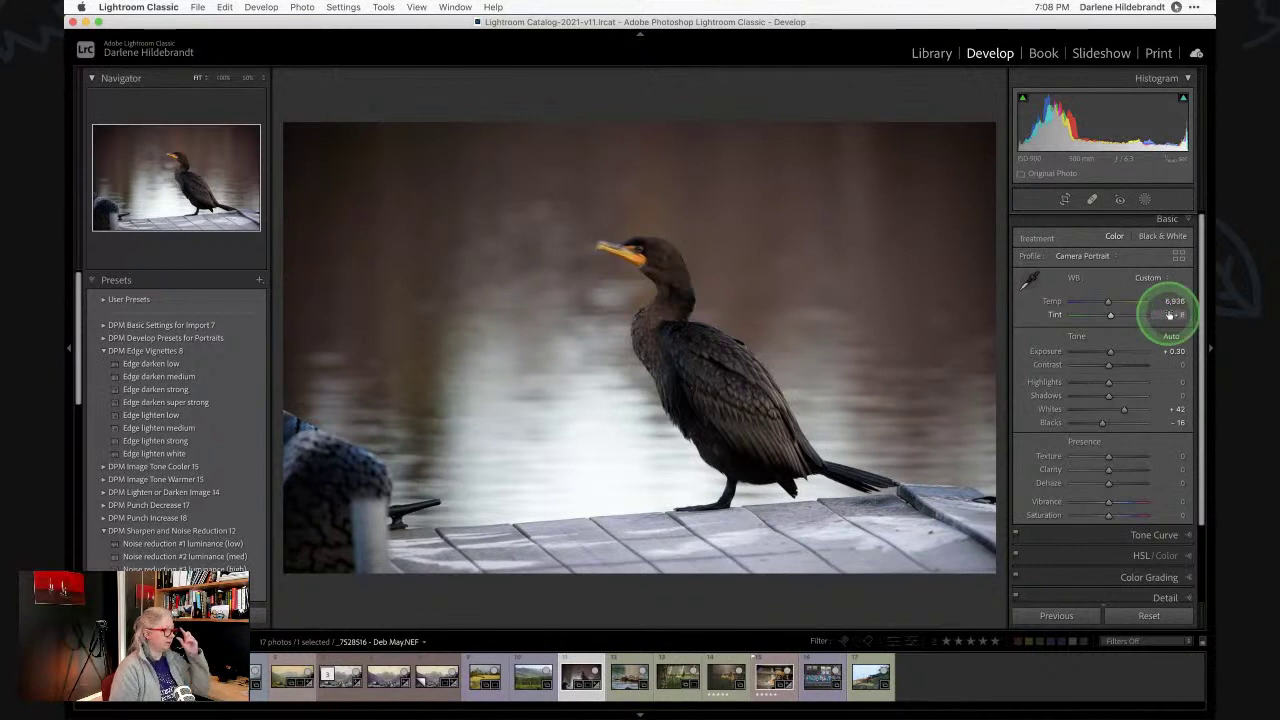
{"action": "left_click_drag", "start_coordinate": [1102, 422], "coordinate": [1097, 423]}
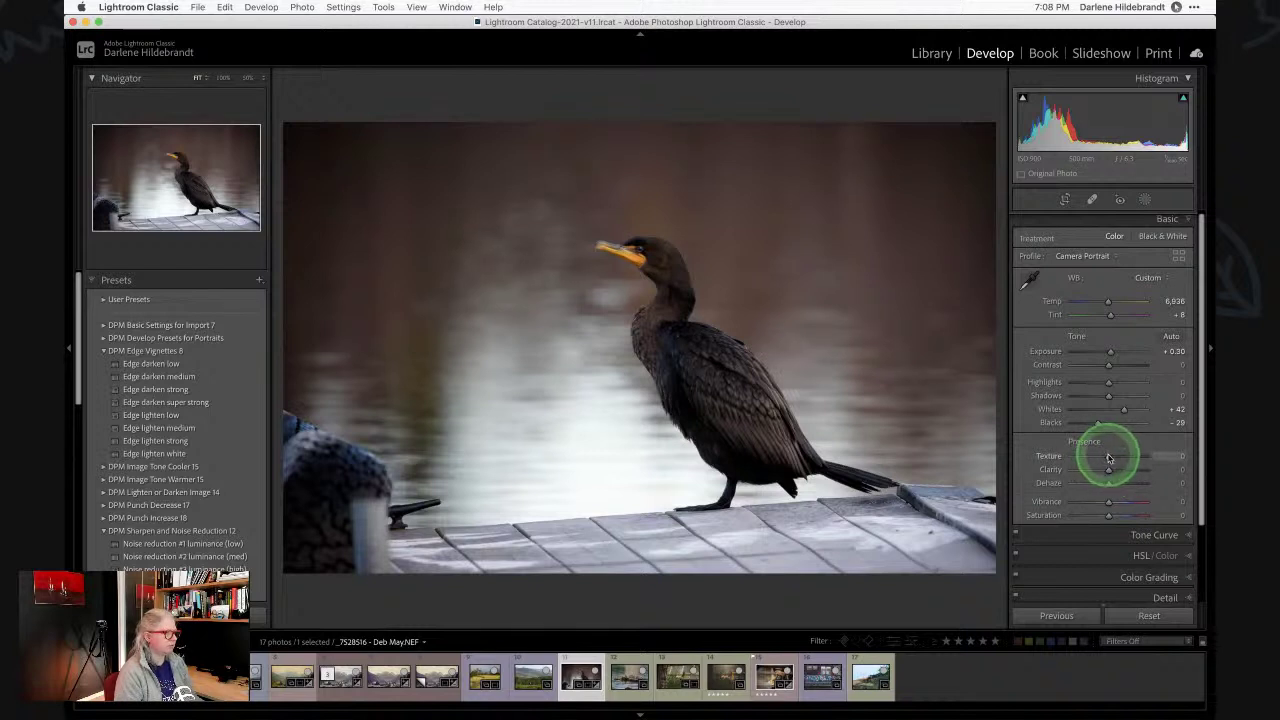
Test Texture and Clarity at +100, inspecting the blurred water background at 100%, and reset both settings.
{"action": "left_click", "coordinate": [1108, 457]}
{"action": "left_click_drag", "start_coordinate": [1108, 457], "coordinate": [1194, 443]}
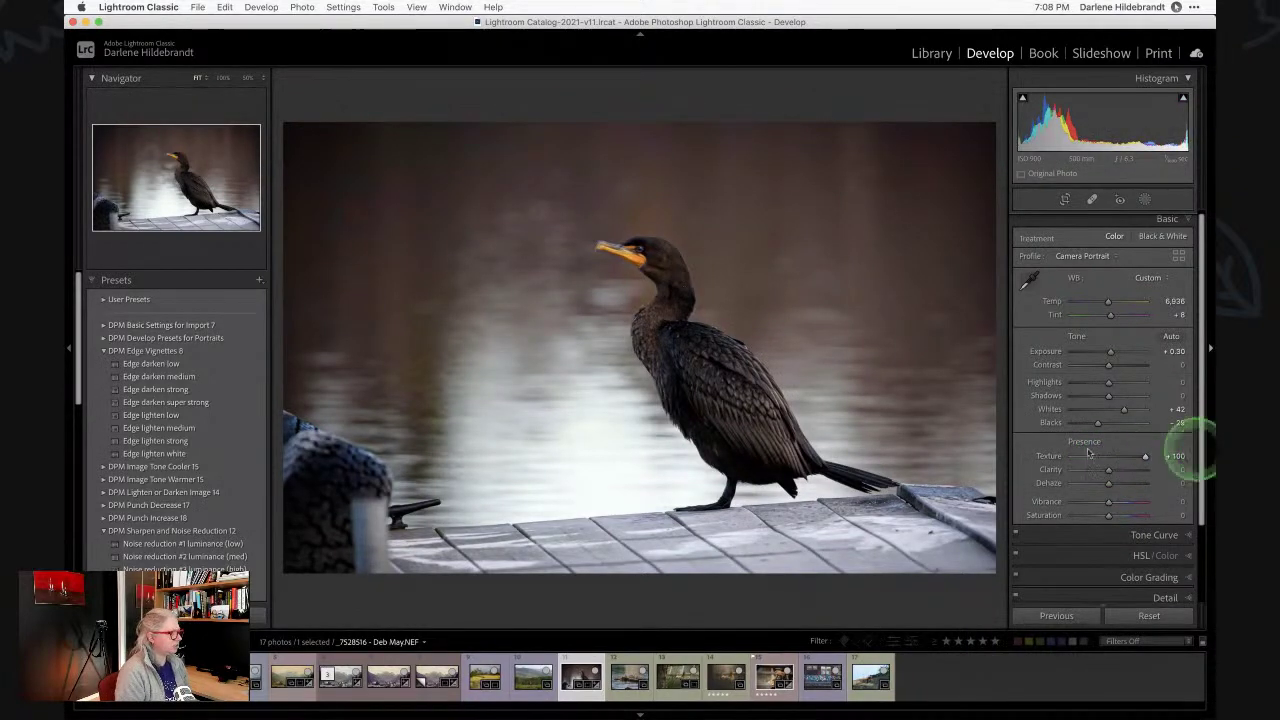
{"action": "left_click", "coordinate": [462, 347]}
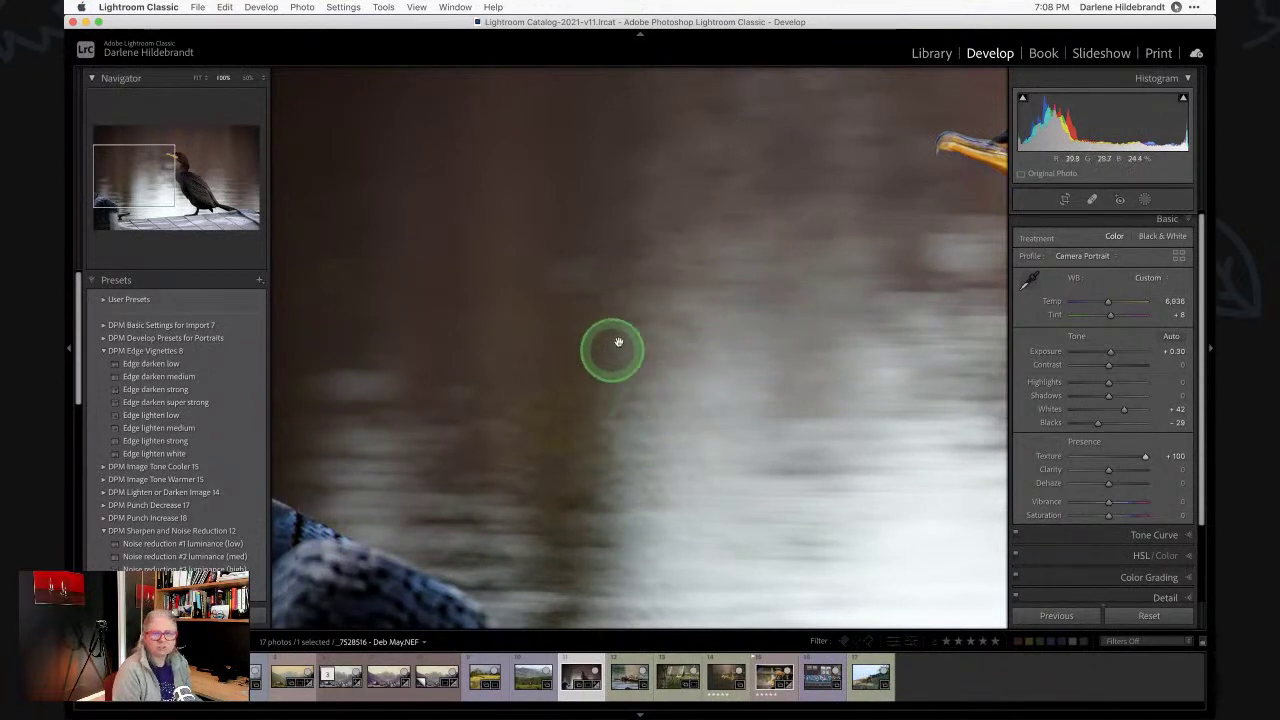
{"action": "scroll", "coordinate": [692, 343], "scroll_direction": "right", "scroll_amount": 3}
{"action": "left_click", "coordinate": [692, 343]}
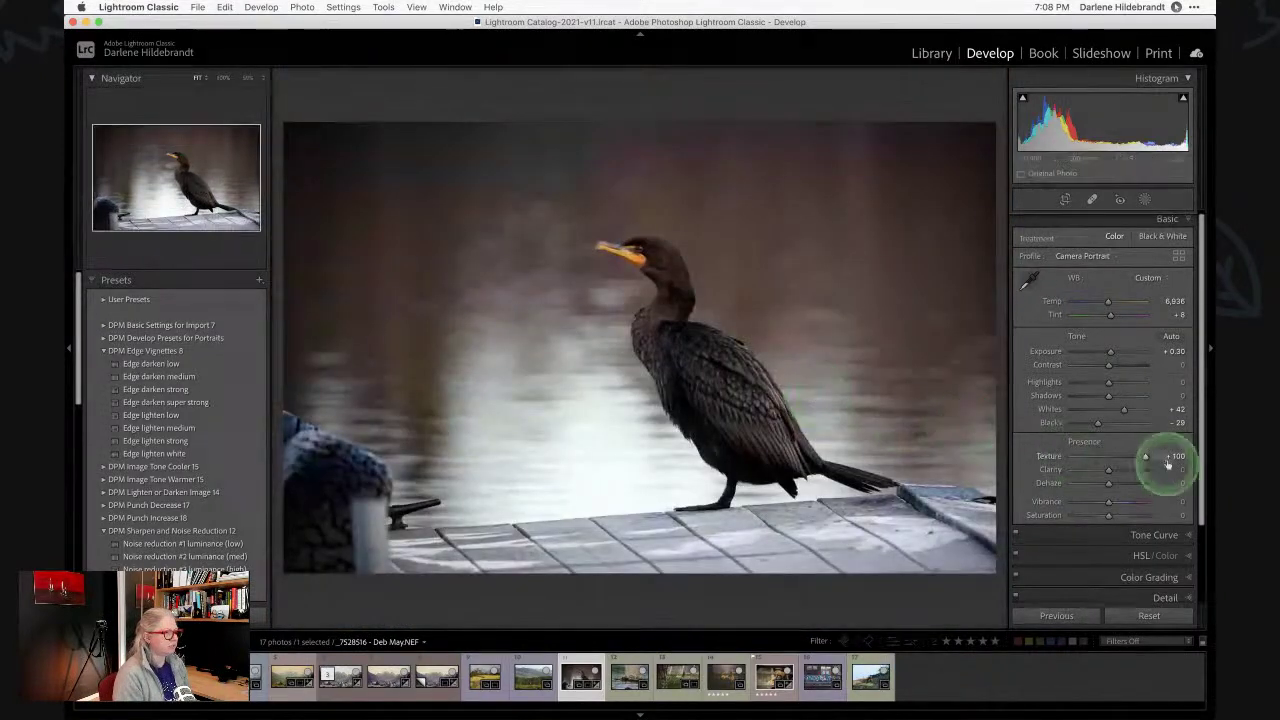
{"action": "left_click_drag", "start_coordinate": [1124, 471], "coordinate": [1174, 470]}
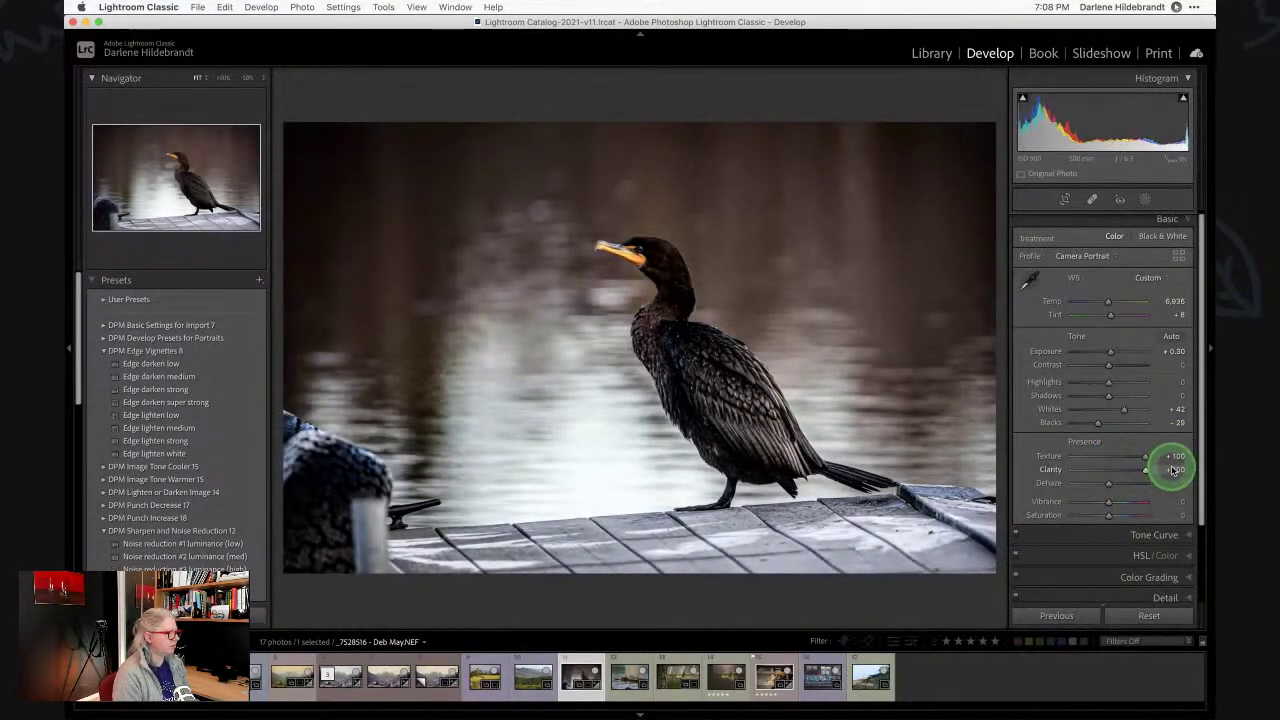
{"action": "double_click", "coordinate": [1048, 467]}
{"action": "double_click", "coordinate": [1043, 457]}
Set moderate presence values of Texture +13 and Clarity +18 on the cormorant photo.
{"action": "mouse_move", "coordinate": [1108, 470]}
{"action": "left_mouse_down"}
{"action": "mouse_move", "coordinate": [1129, 466]}
{"action": "mouse_move", "coordinate": [1106, 466]}
{"action": "mouse_move", "coordinate": [1115, 472]}
{"action": "mouse_move", "coordinate": [1111, 452]}
{"action": "mouse_move", "coordinate": [1115, 471]}
{"action": "left_mouse_up"}
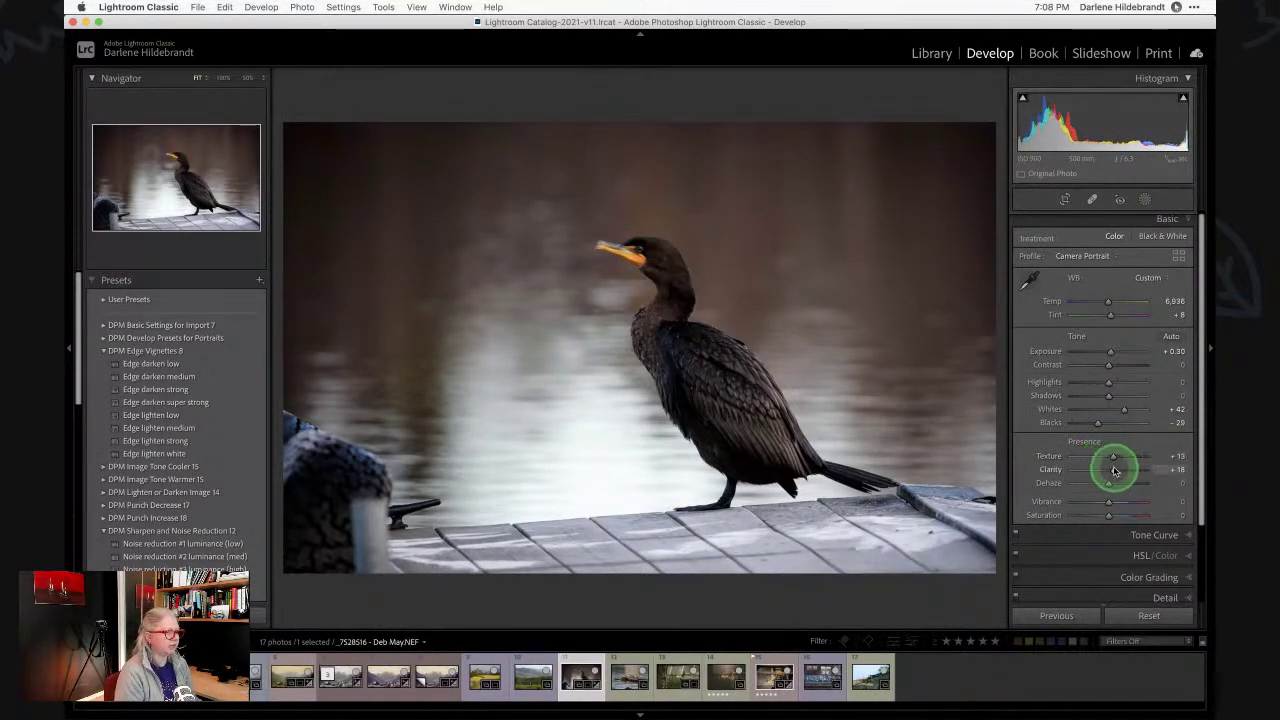
Create a Select Subject mask on the cormorant and subtract the dock area beyond its tail with a linear gradient.
{"action": "left_click", "coordinate": [1145, 199]}
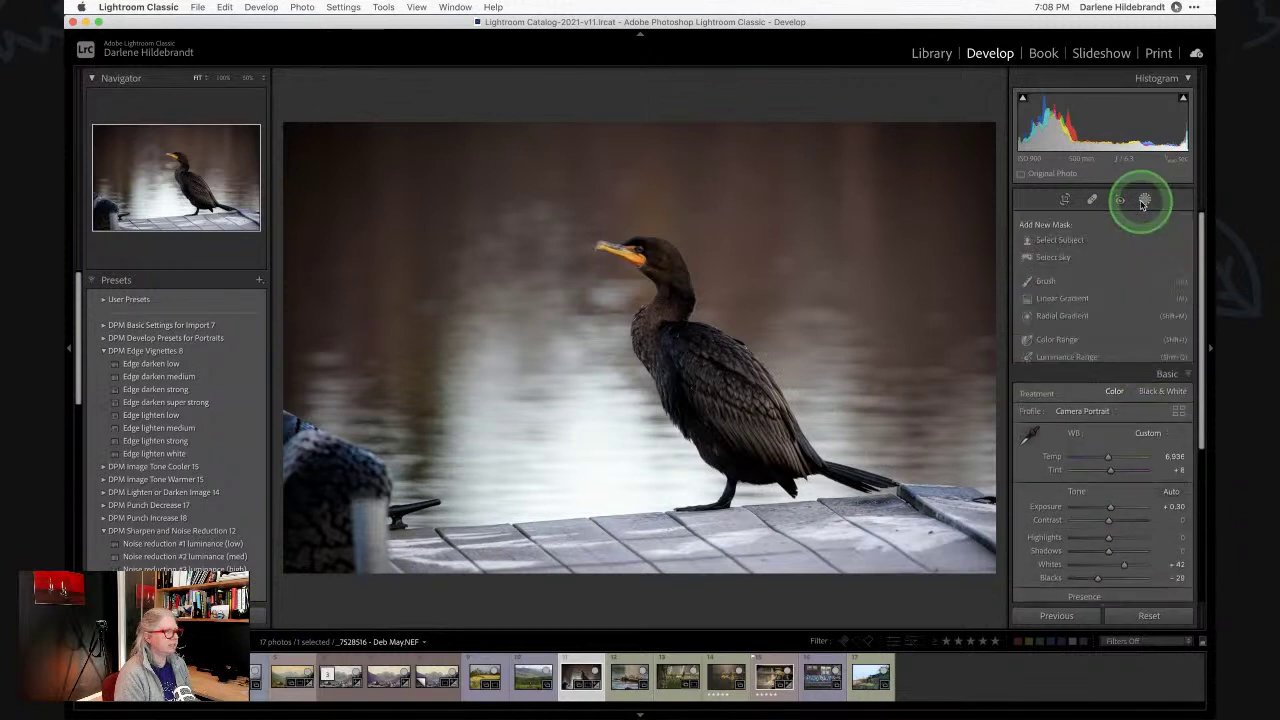
{"action": "left_click", "coordinate": [1032, 242]}
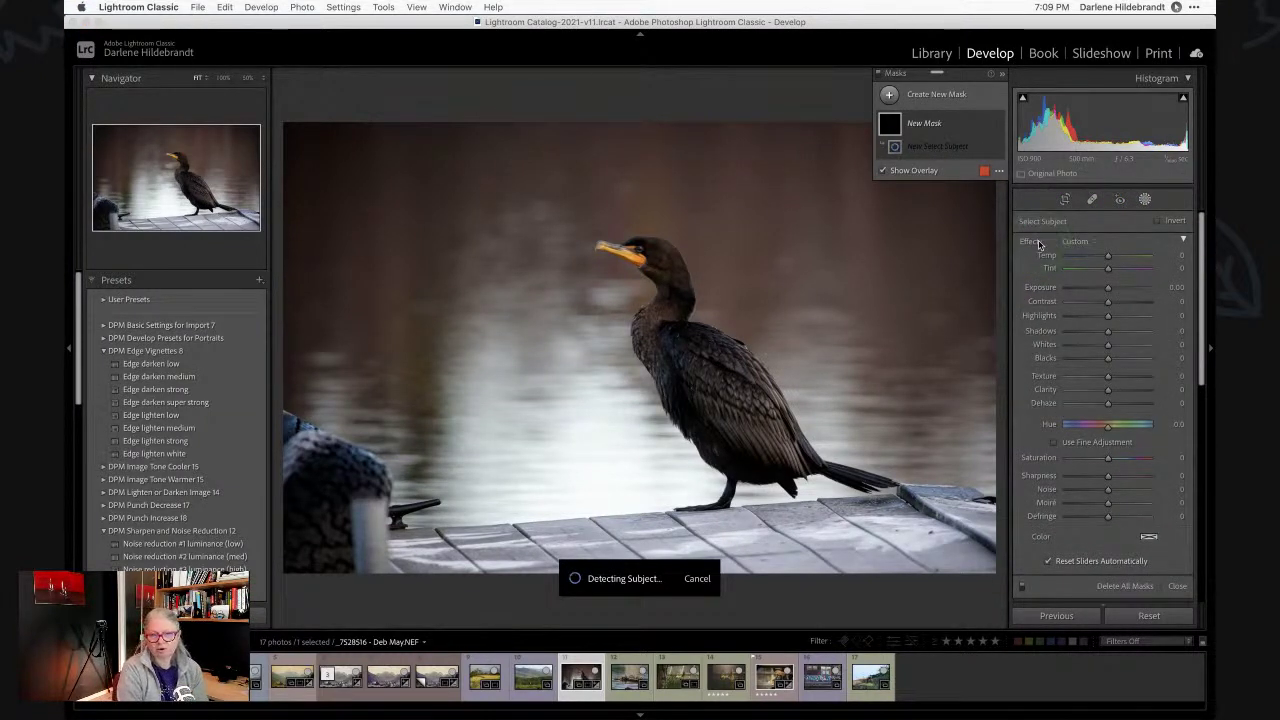
{"action": "left_click", "coordinate": [1137, 259]}
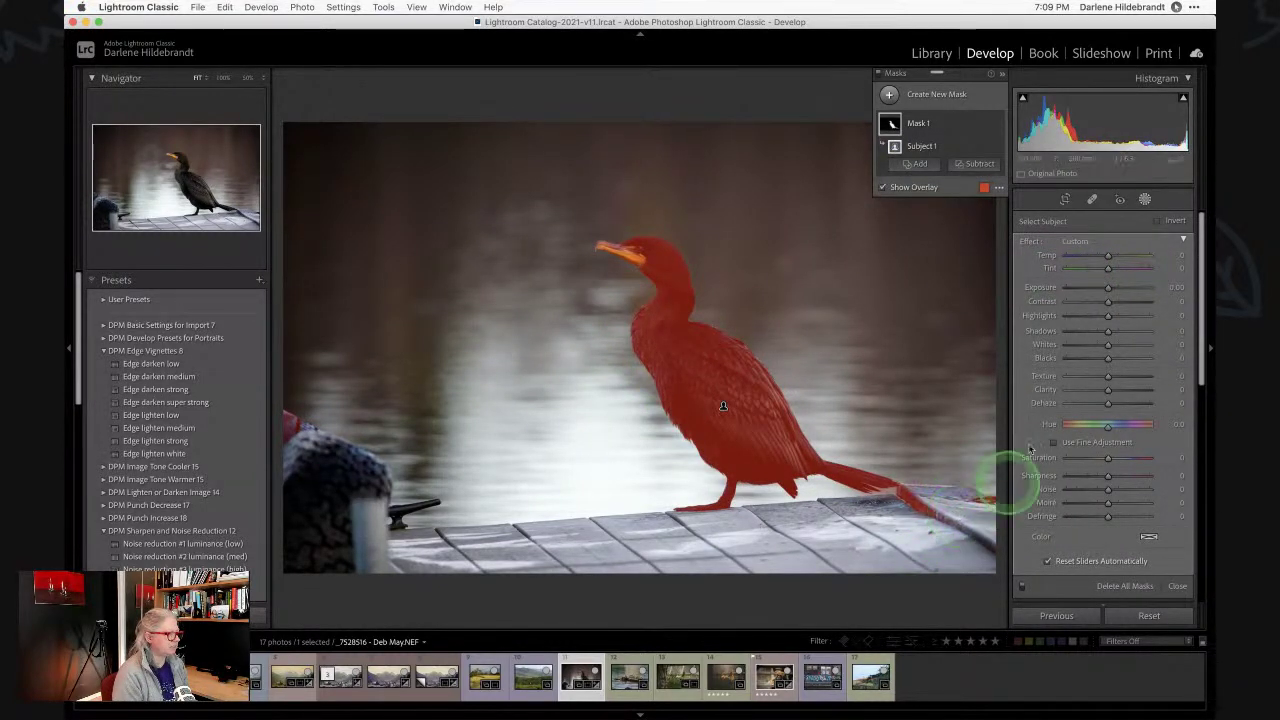
{"action": "left_click", "coordinate": [972, 164]}
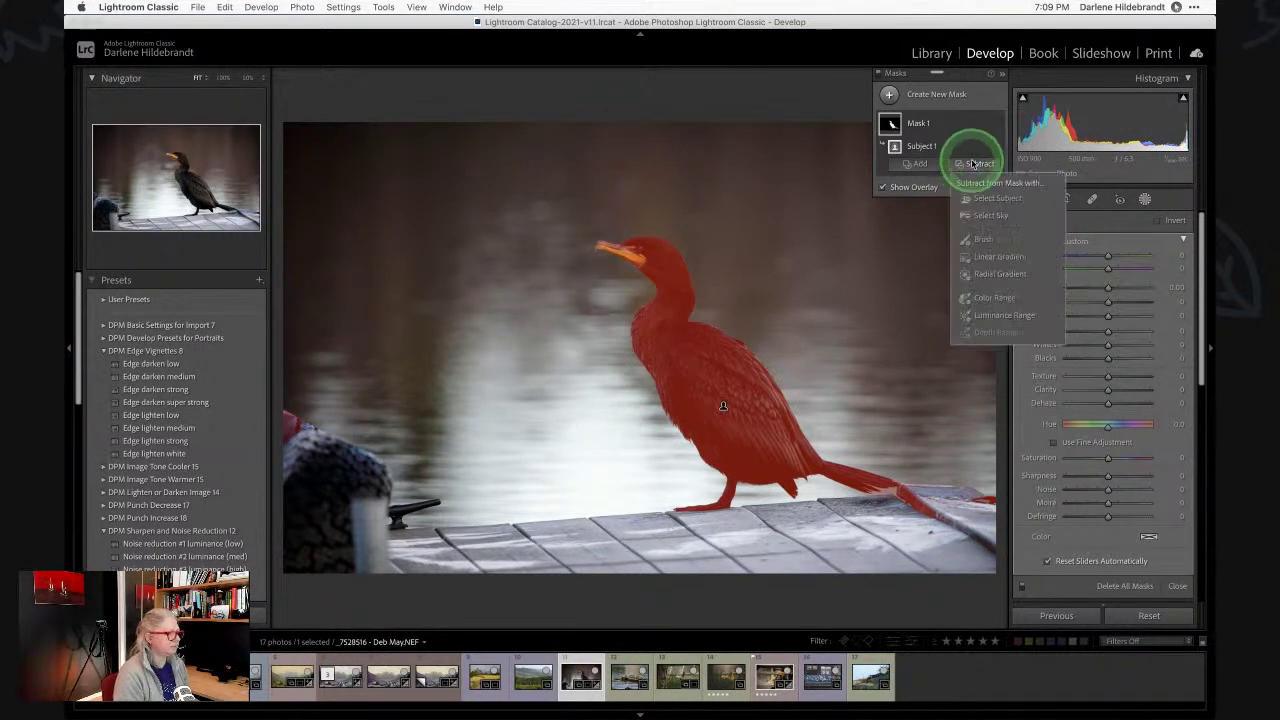
{"action": "left_click", "coordinate": [982, 258]}
{"action": "left_click_drag", "start_coordinate": [908, 480], "coordinate": [900, 485]}
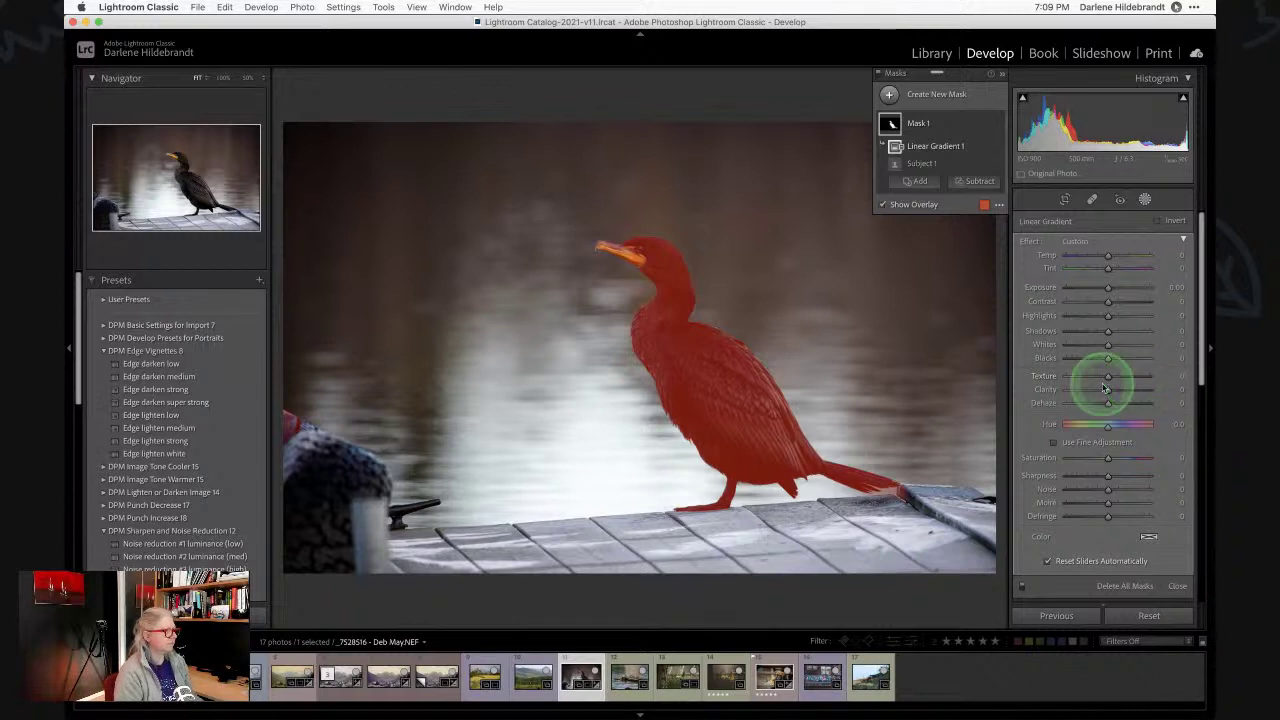
{"action": "left_click", "coordinate": [972, 138]}
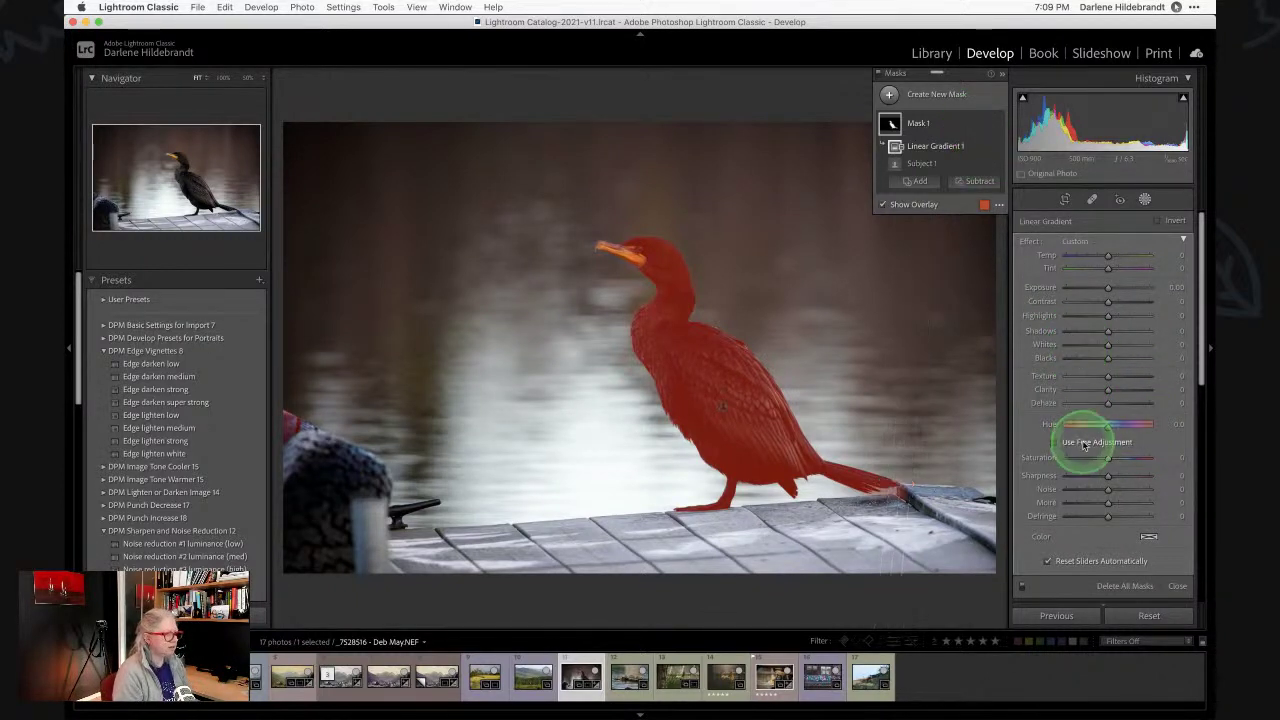
Set the cormorant mask to Texture 40, Clarity 15, Whites 48, Exposure 0.03 and Temp −22.
{"action": "mouse_move", "coordinate": [1108, 381]}
{"action": "left_mouse_down"}
{"action": "mouse_move", "coordinate": [1125, 380]}
{"action": "mouse_move", "coordinate": [1117, 391]}
{"action": "left_mouse_up"}
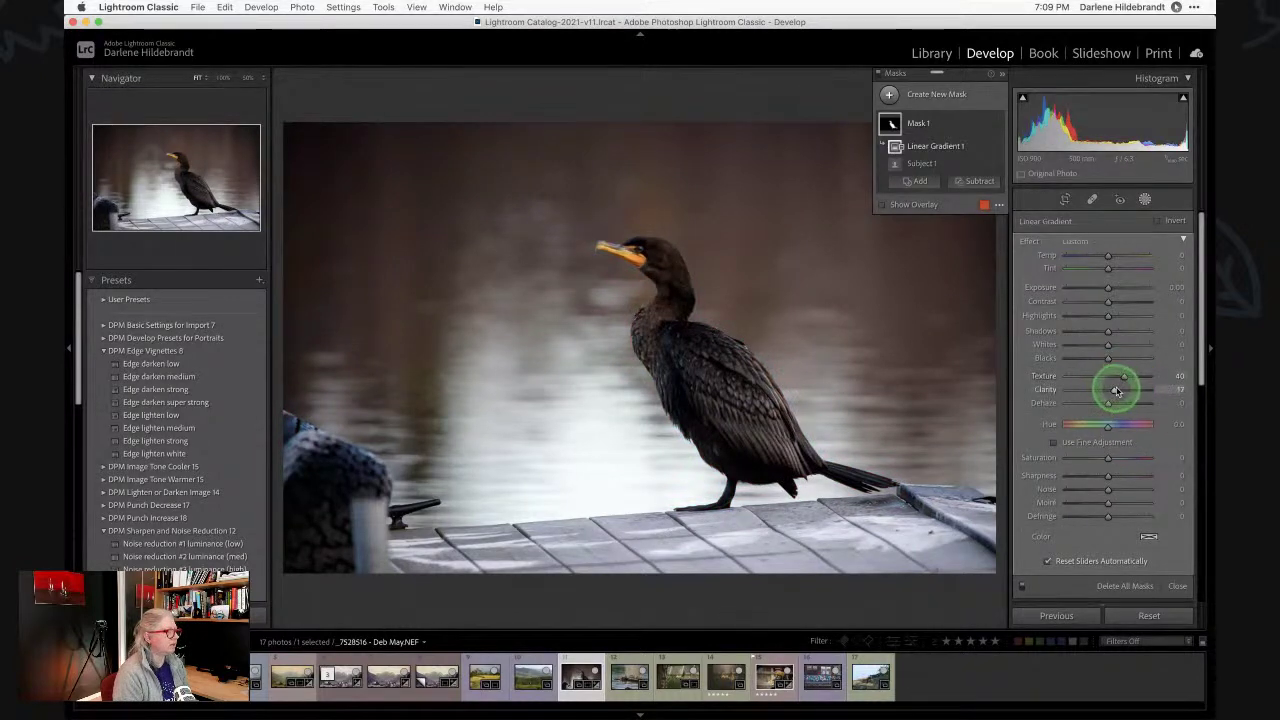
{"action": "mouse_move", "coordinate": [1107, 345]}
{"action": "left_mouse_down"}
{"action": "mouse_move", "coordinate": [1175, 343]}
{"action": "mouse_move", "coordinate": [997, 343]}
{"action": "mouse_move", "coordinate": [1201, 343]}
{"action": "mouse_move", "coordinate": [1105, 344]}
{"action": "mouse_move", "coordinate": [1139, 341]}
{"action": "mouse_move", "coordinate": [1129, 338]}
{"action": "left_mouse_up"}
{"action": "left_click_drag", "start_coordinate": [1108, 288], "coordinate": [1094, 257]}
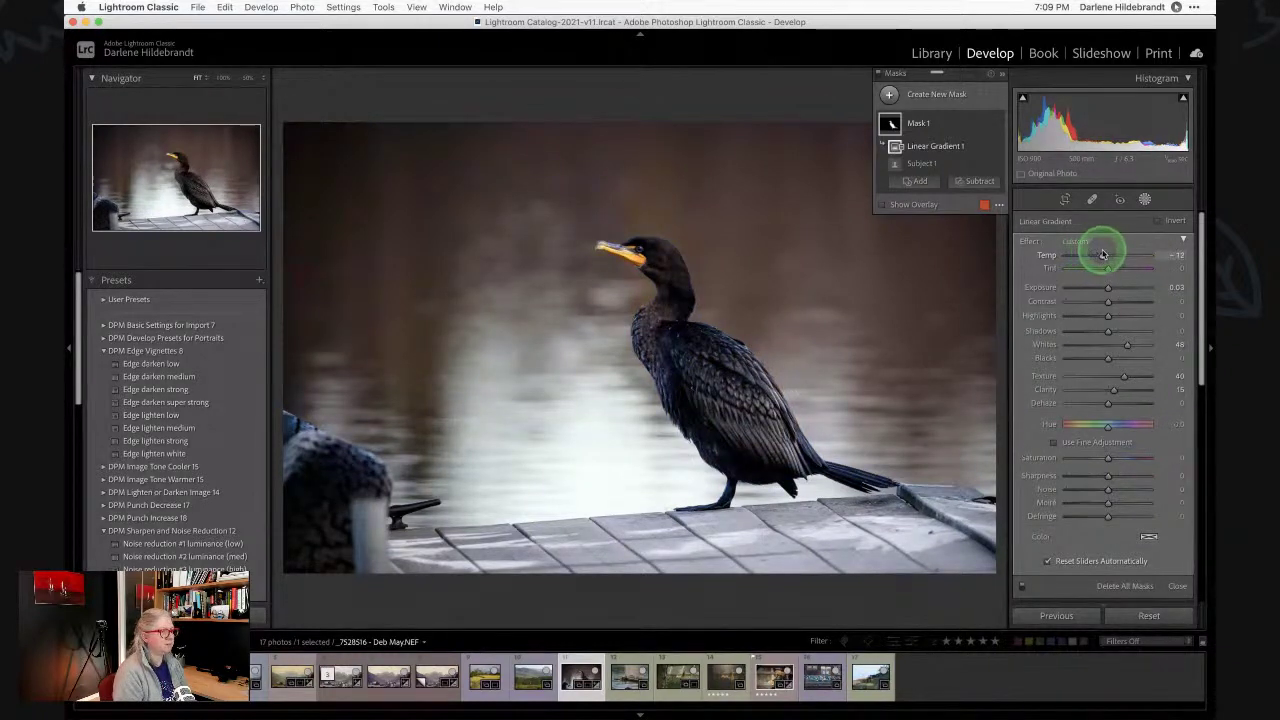
{"action": "left_click_drag", "start_coordinate": [1103, 255], "coordinate": [1107, 256]}
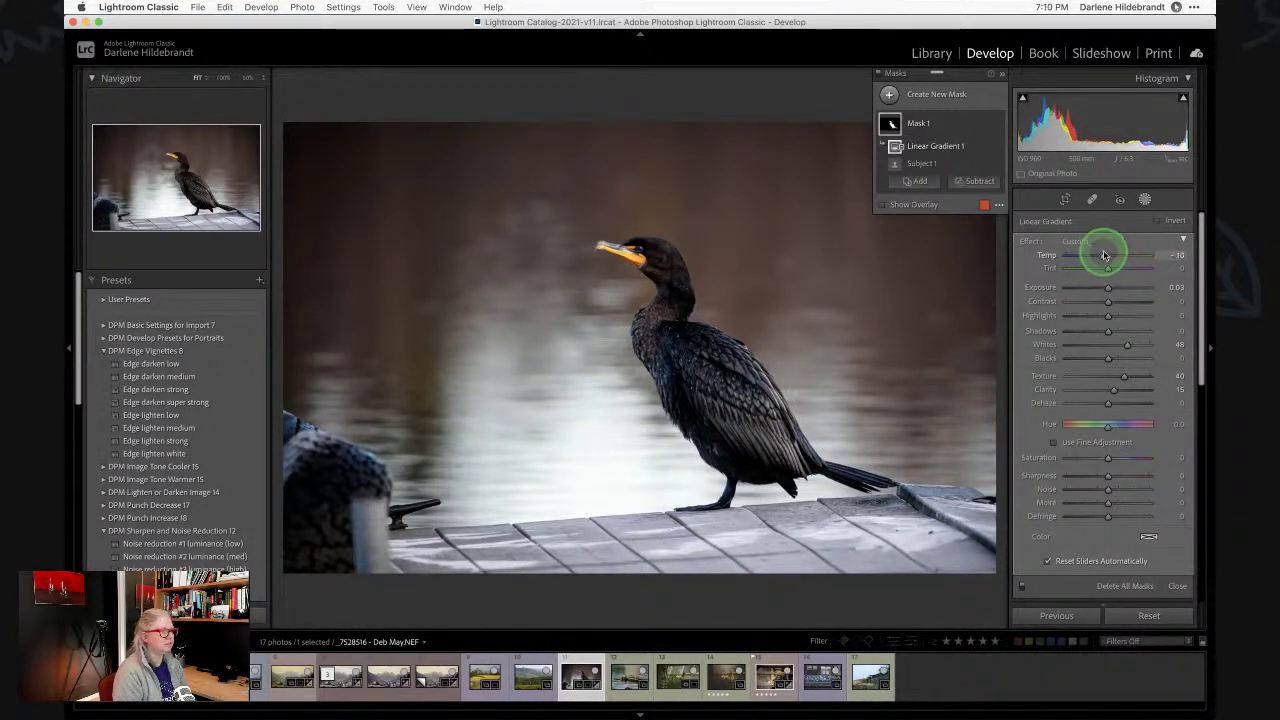
{"action": "left_click_drag", "start_coordinate": [1099, 255], "coordinate": [1098, 255]}
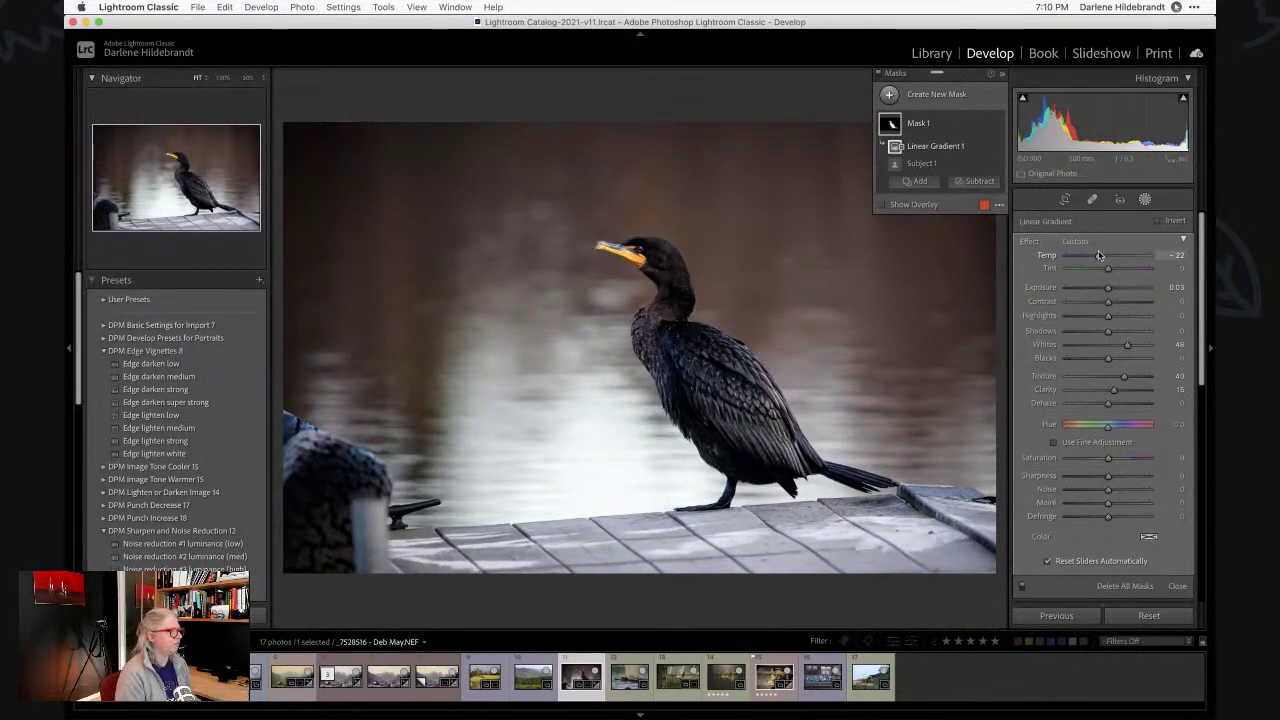
{"action": "left_click", "coordinate": [1099, 255]}
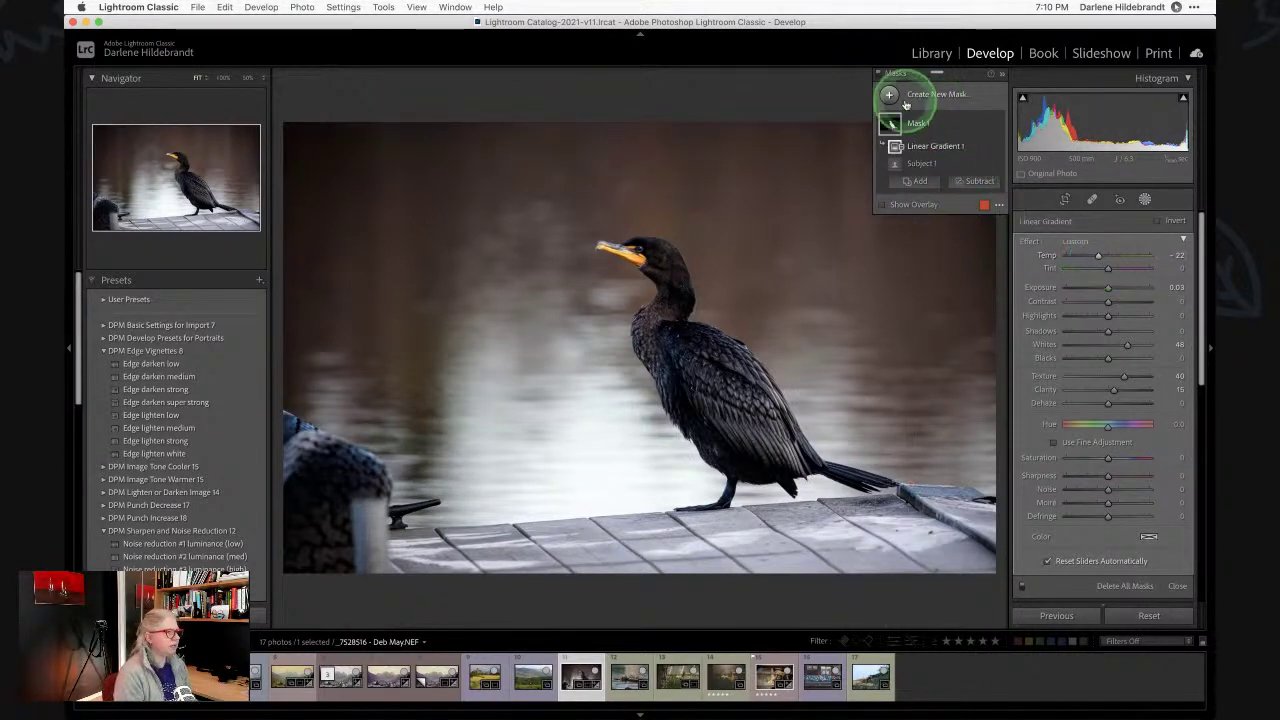
Try a Select Sky mask on the cormorant photo, check its overlay and delete the mask.
{"action": "left_click", "coordinate": [890, 95]}
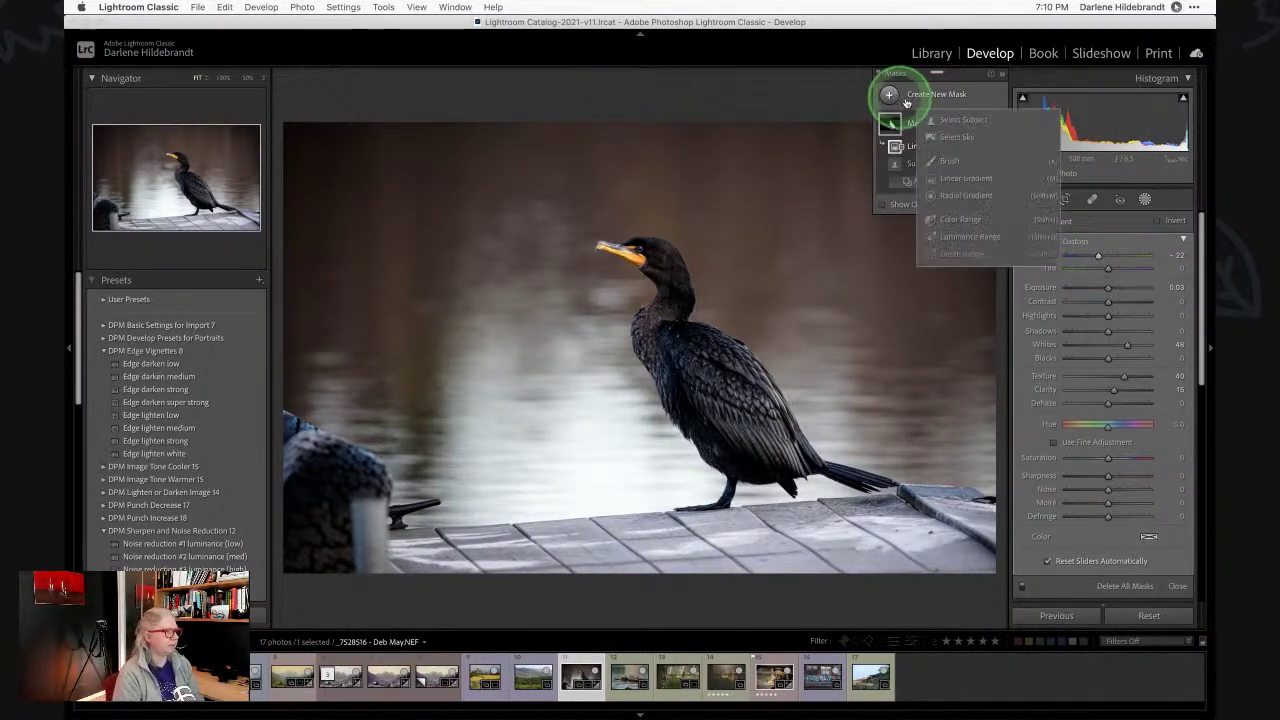
{"action": "left_click", "coordinate": [942, 132]}
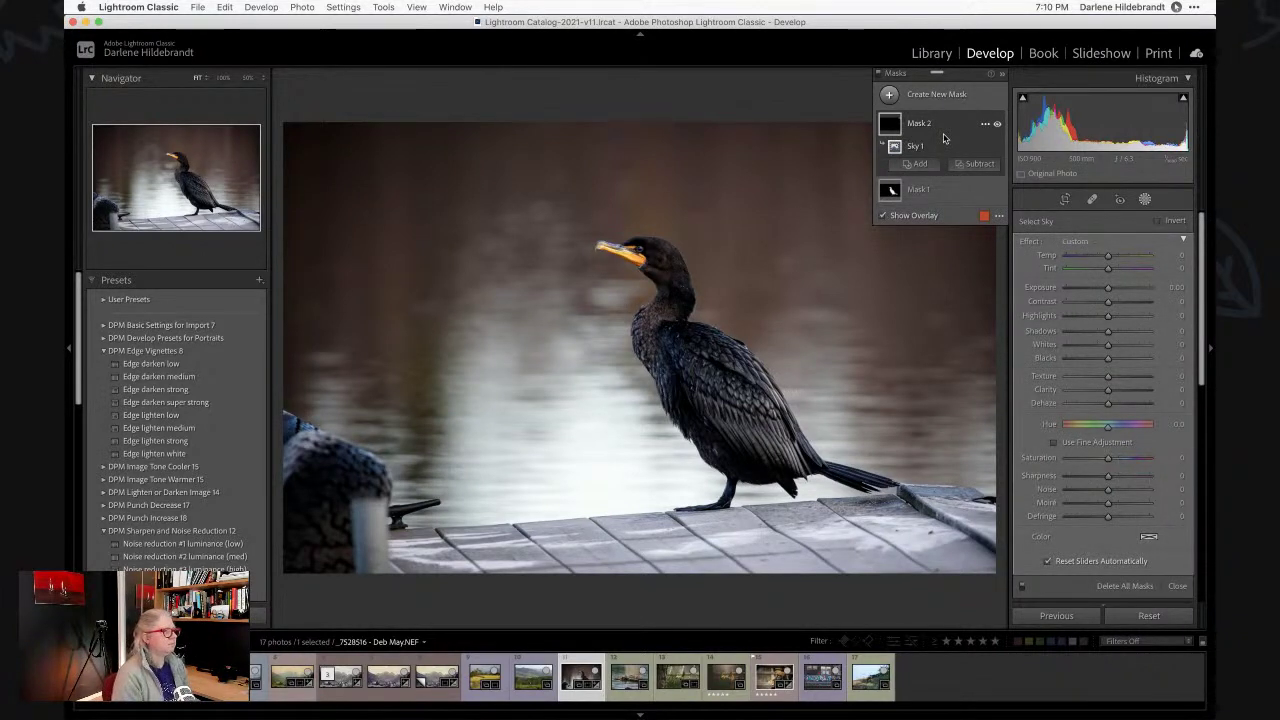
{"action": "left_click", "coordinate": [884, 216]}
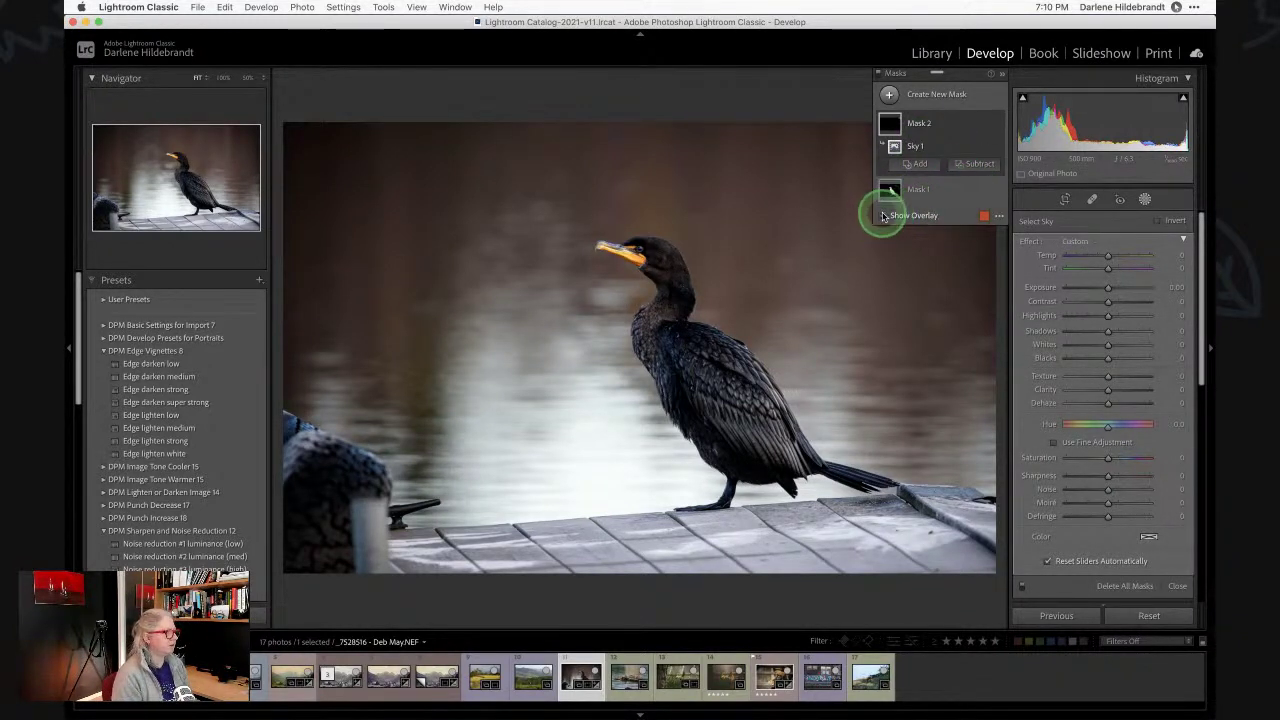
{"action": "left_click", "coordinate": [884, 216]}
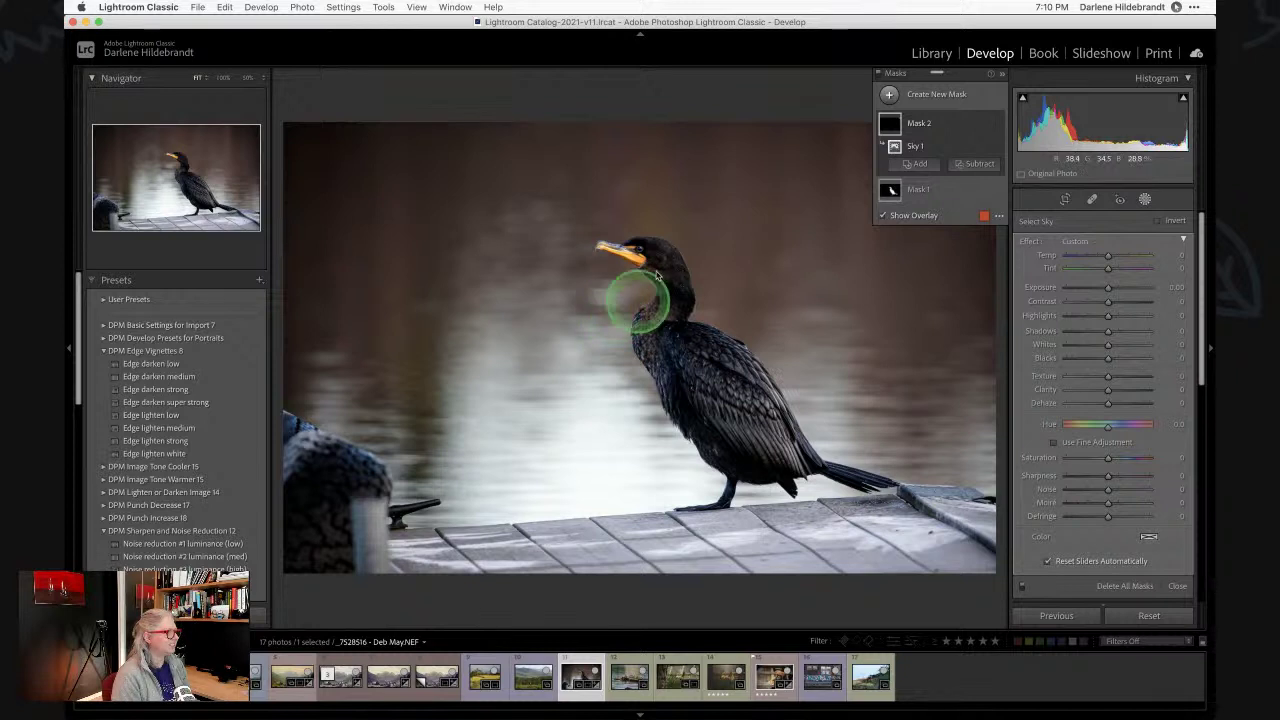
{"action": "left_click", "coordinate": [985, 123]}
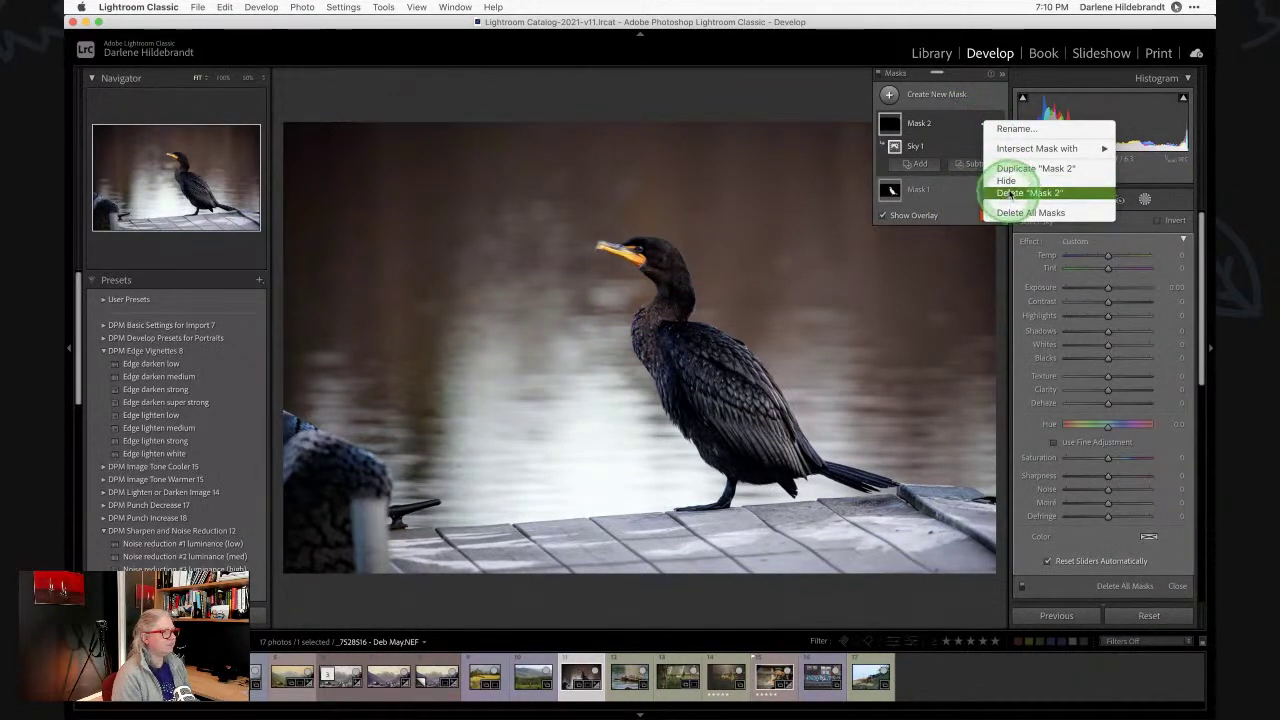
{"action": "left_click", "coordinate": [1010, 193]}
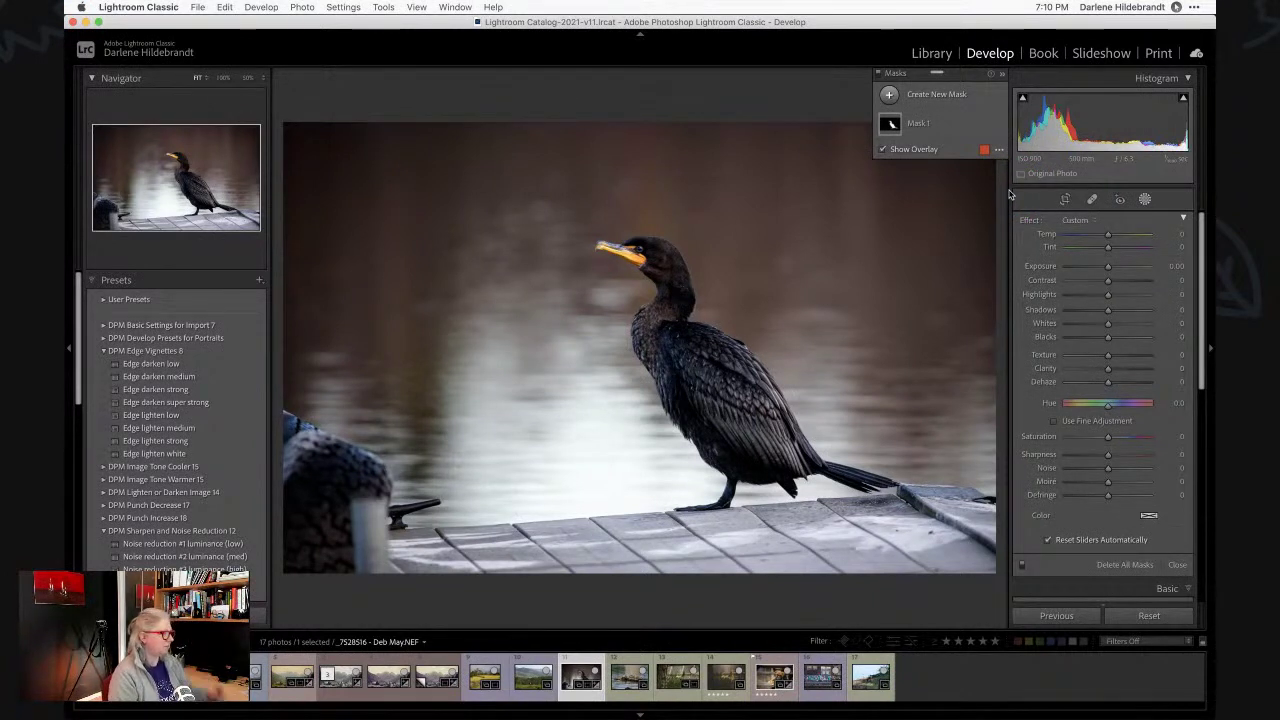
Duplicate the cormorant mask, invert the copy's subject selection and convert its linear gradient to add, so it covers the background.
{"action": "left_click", "coordinate": [985, 124]}
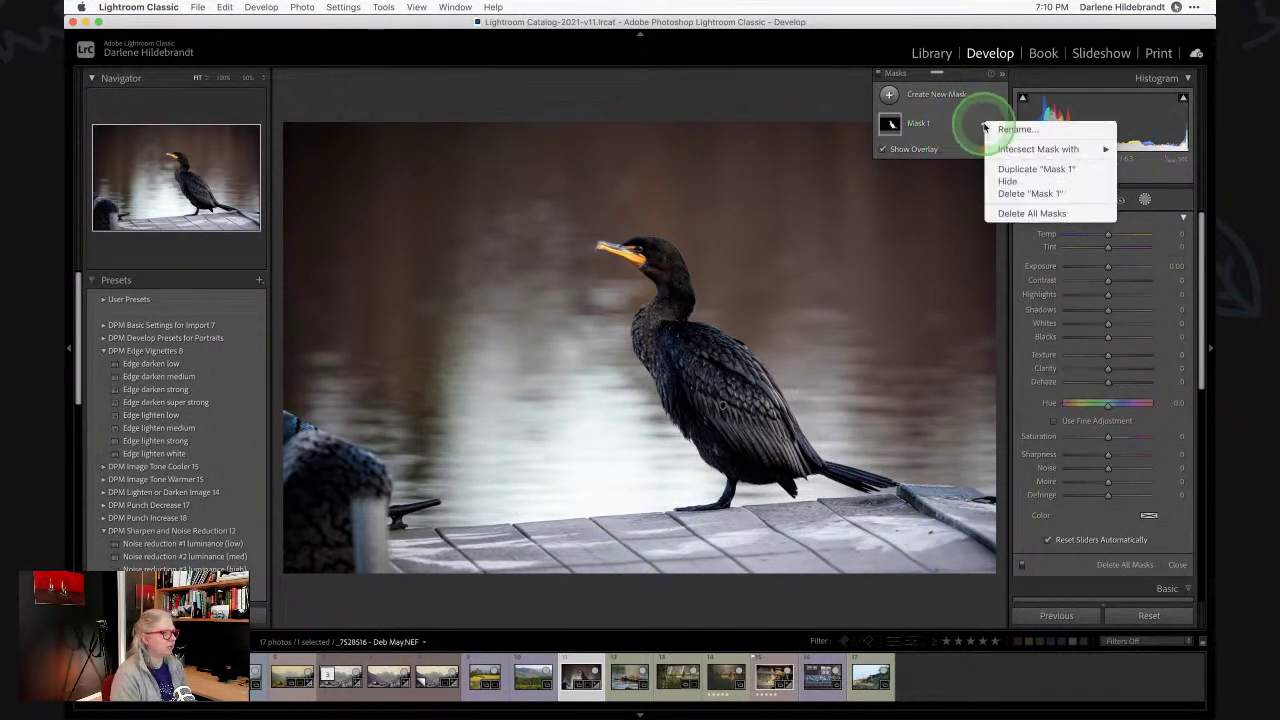
{"action": "left_click", "coordinate": [1006, 170]}
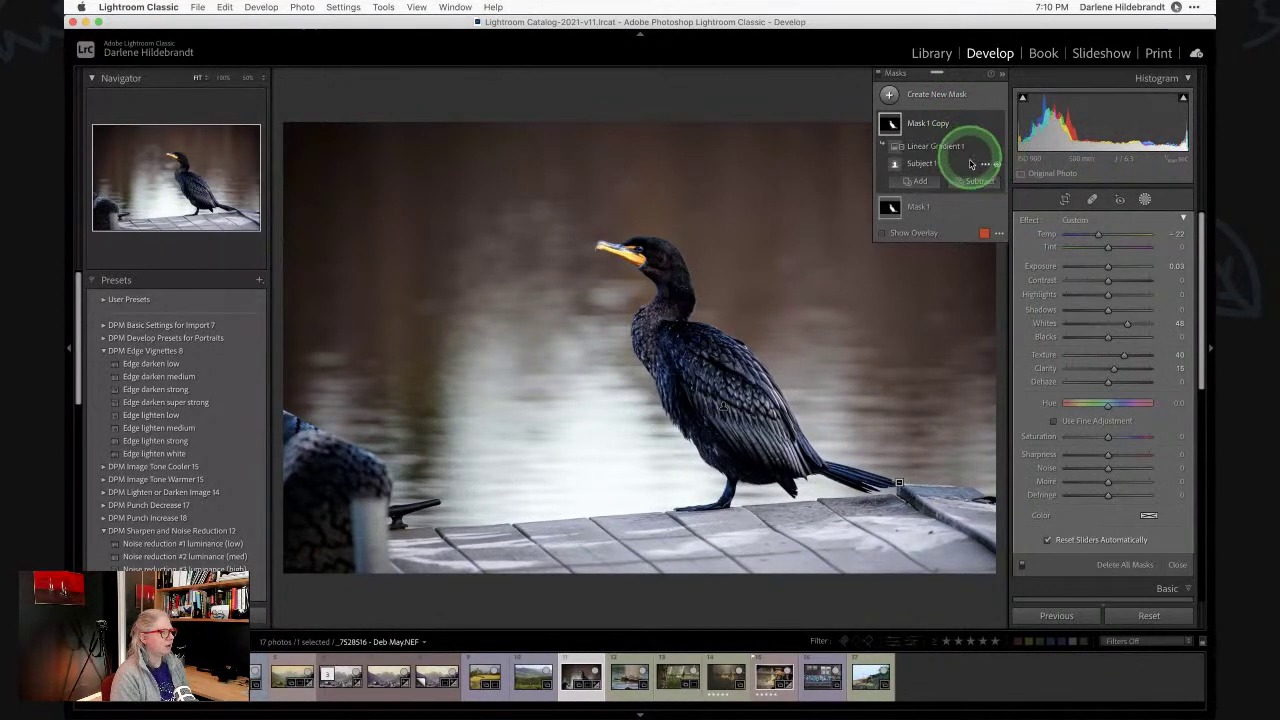
{"action": "left_click", "coordinate": [985, 163]}
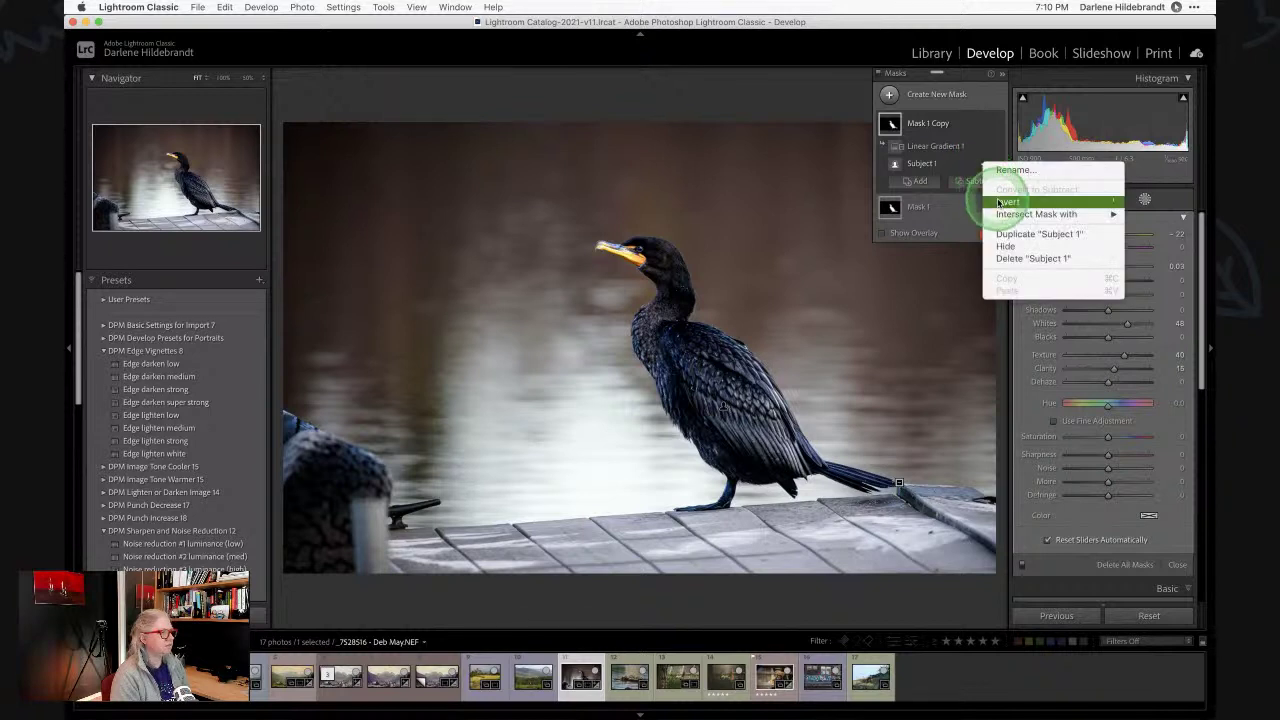
{"action": "left_click", "coordinate": [1005, 202]}
{"action": "left_click", "coordinate": [985, 148]}
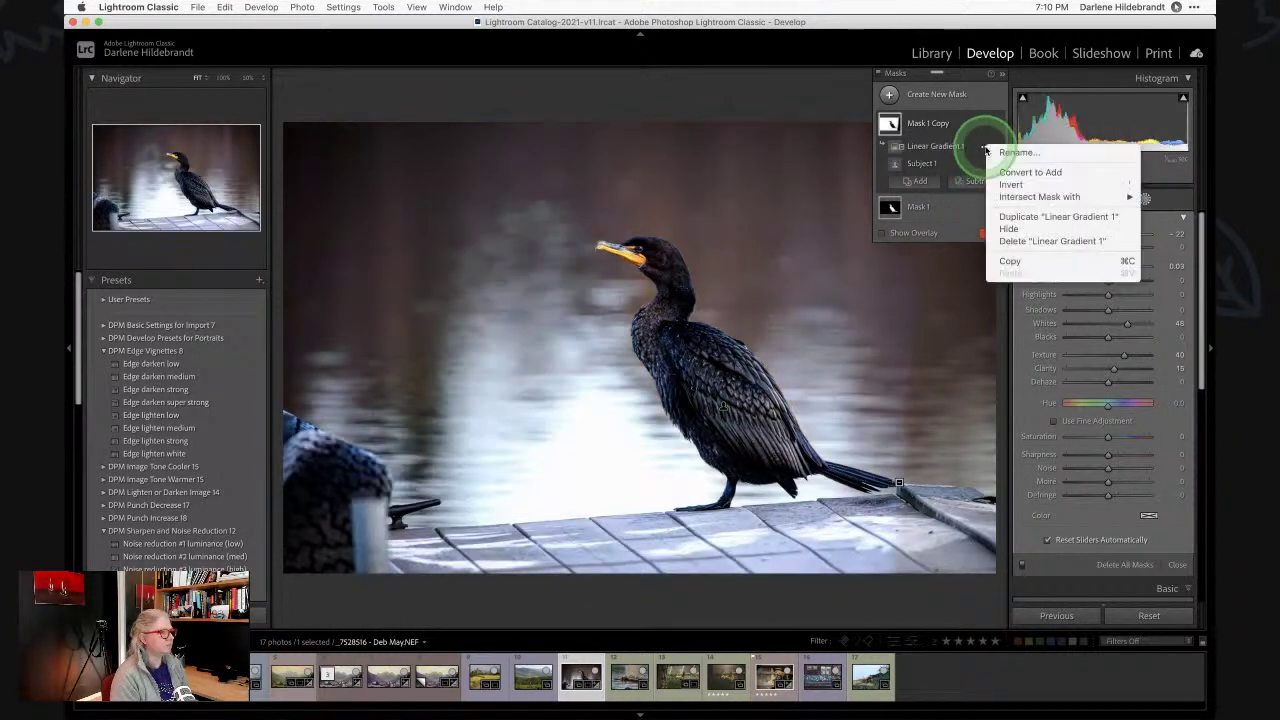
{"action": "left_click", "coordinate": [1005, 172]}
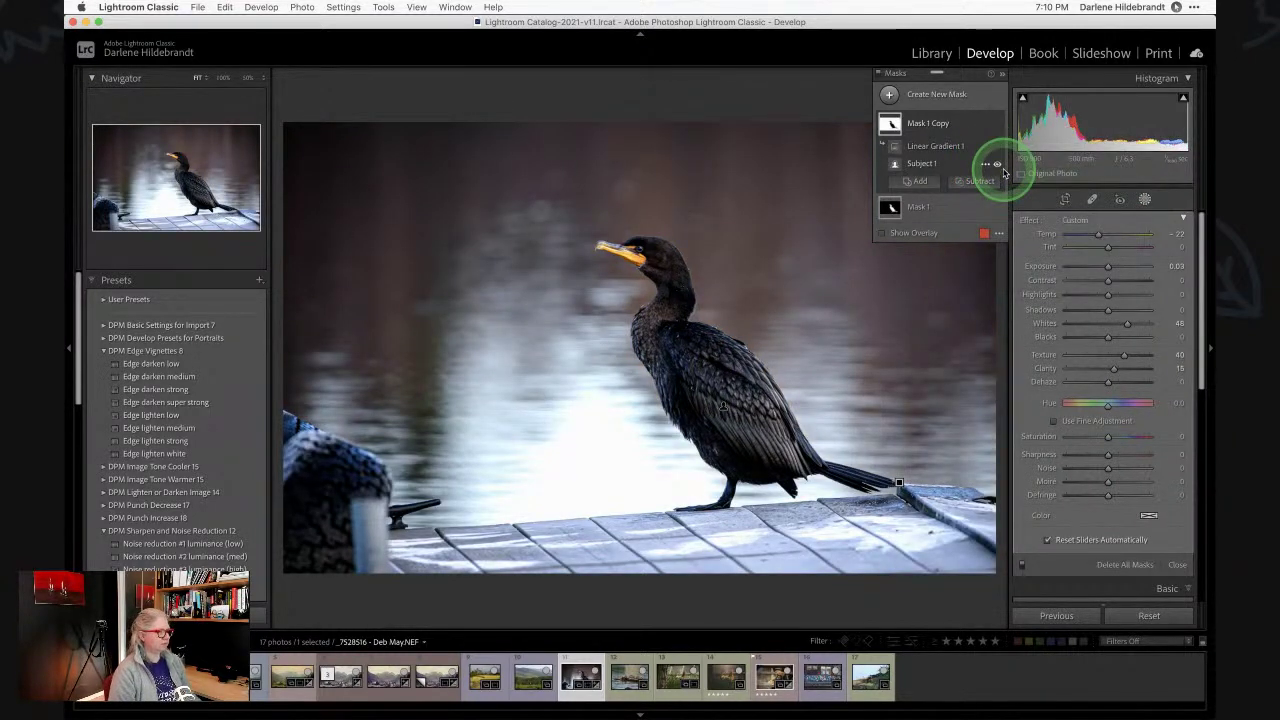
Reset the background mask's adjustments, check its overlay, and set Highlights to −61 and Exposure to −0.08.
{"action": "double_click", "coordinate": [1032, 221]}
{"action": "key", "text": "o"}
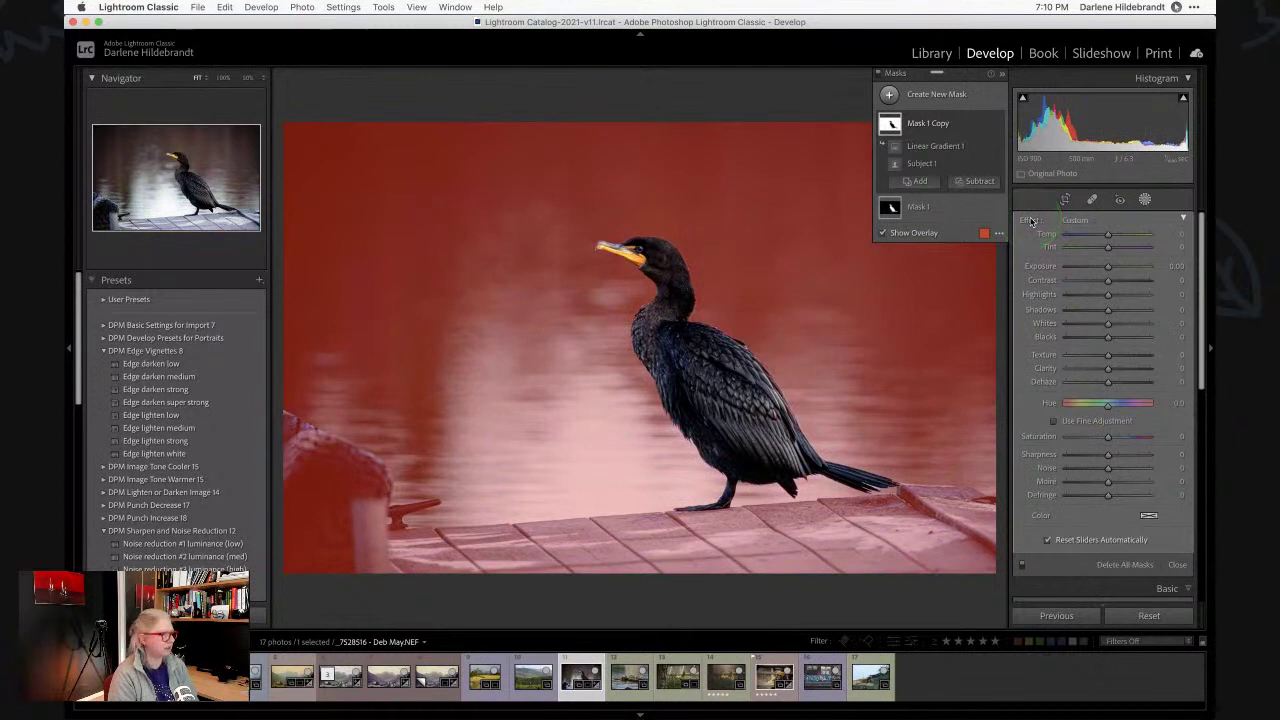
{"action": "key", "text": "o"}
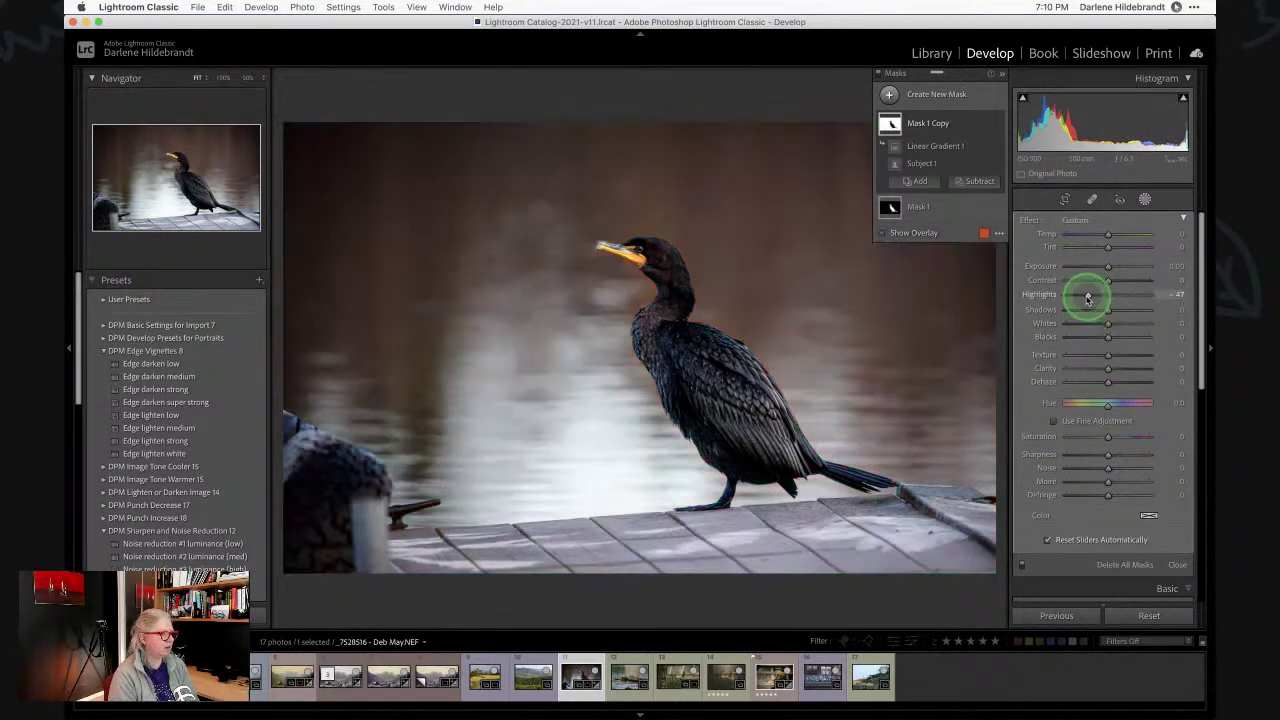
{"action": "left_click", "coordinate": [1082, 297]}
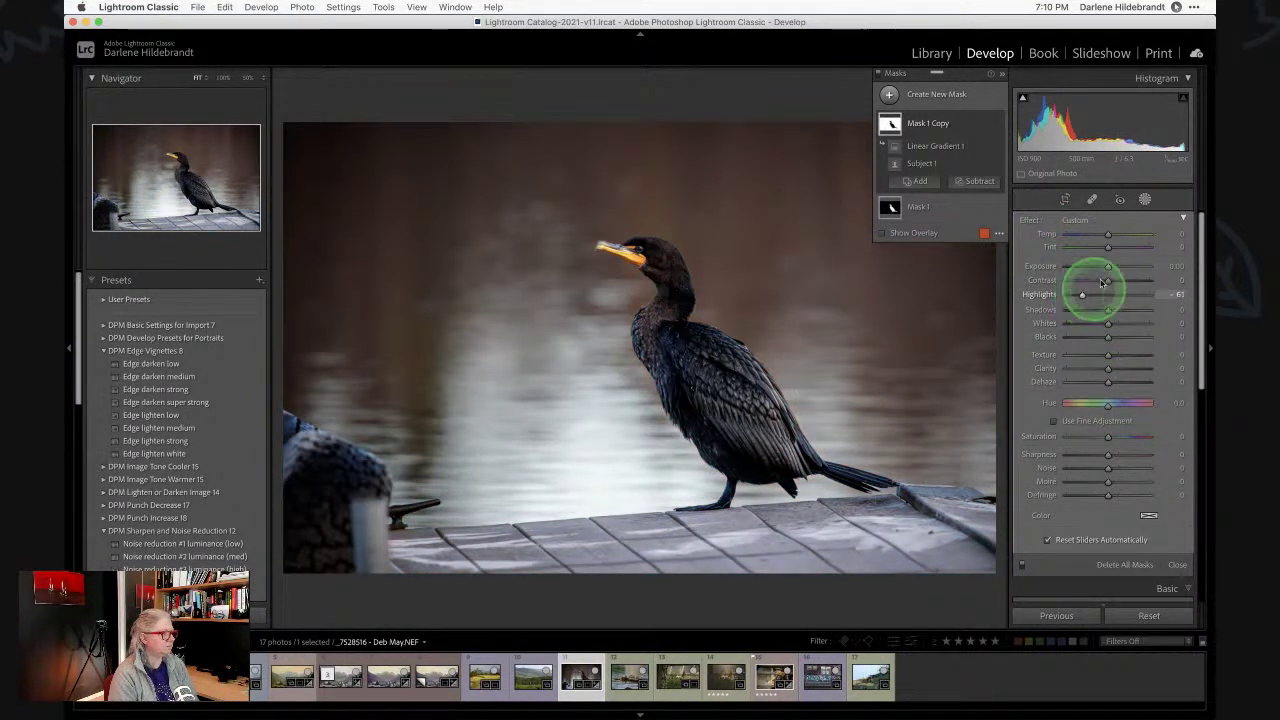
{"action": "left_click", "coordinate": [1106, 268]}
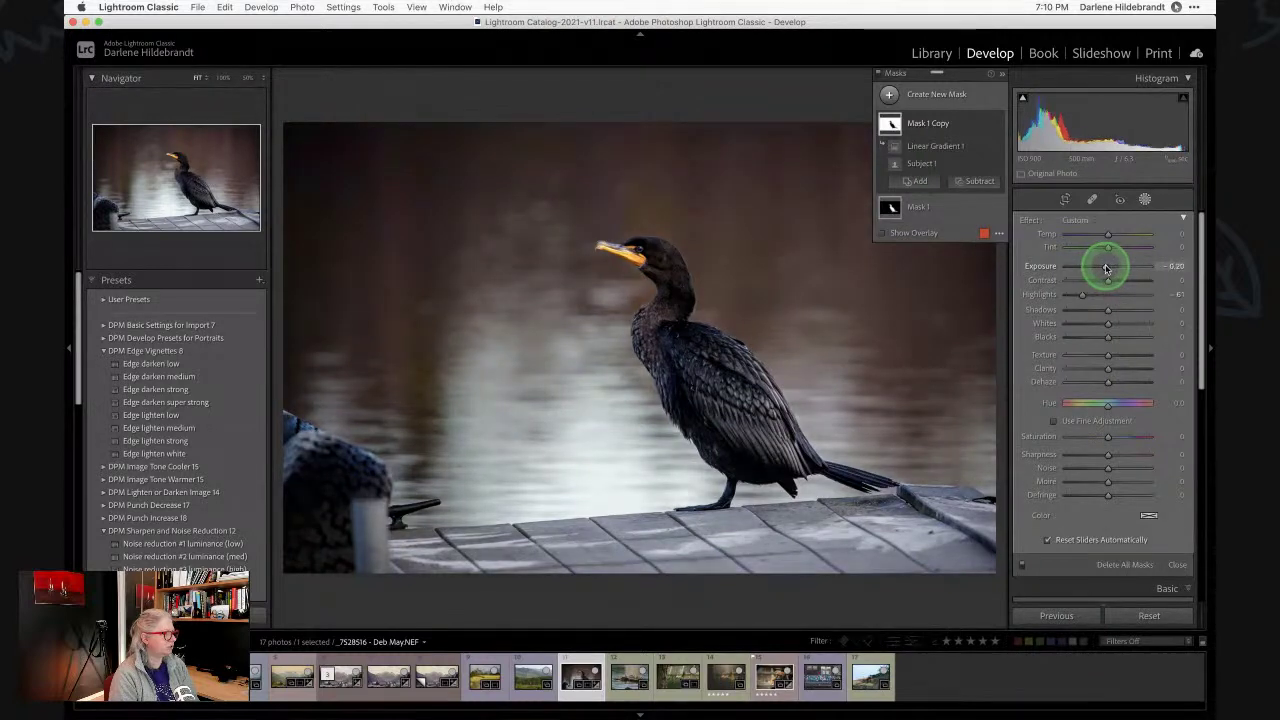
{"action": "left_click", "coordinate": [1106, 267]}
Try cooling the background mask to Temp −25 and shifting its Tint, and reset both settings.
{"action": "left_click", "coordinate": [1106, 237]}
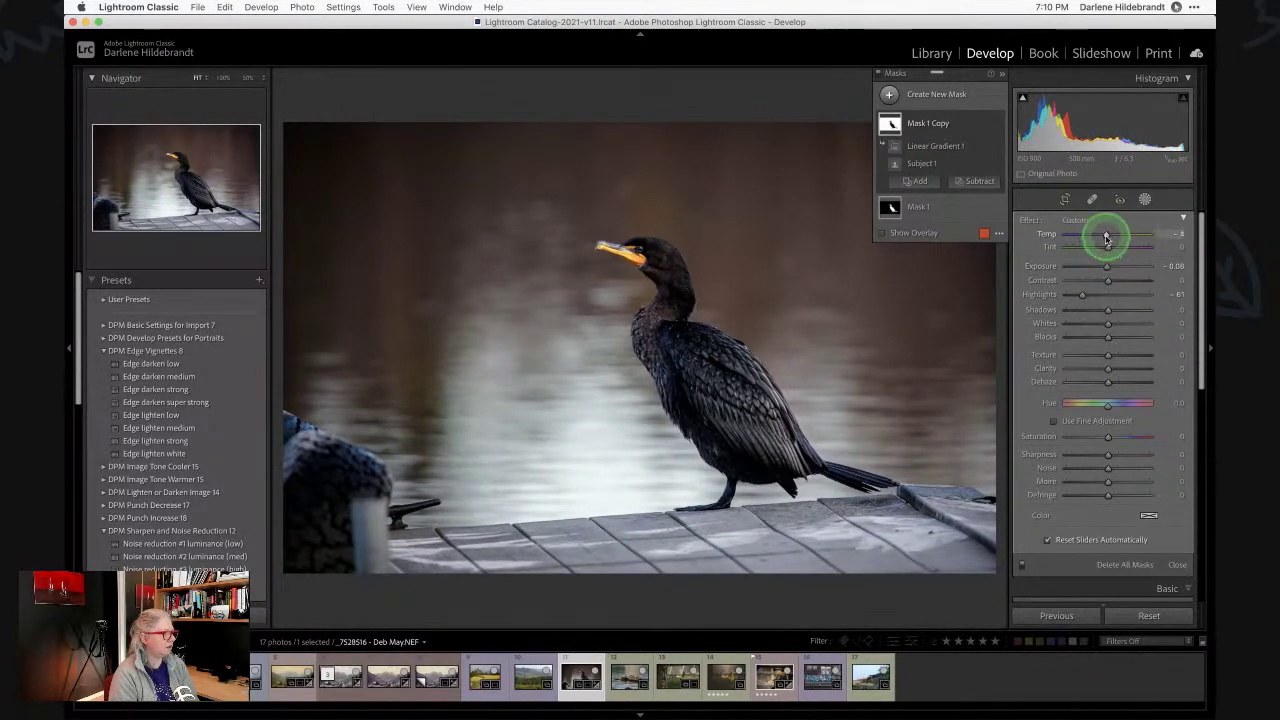
{"action": "mouse_move", "coordinate": [1106, 237]}
{"action": "left_mouse_down"}
{"action": "mouse_move", "coordinate": [1120, 235]}
{"action": "mouse_move", "coordinate": [1097, 238]}
{"action": "left_mouse_up"}
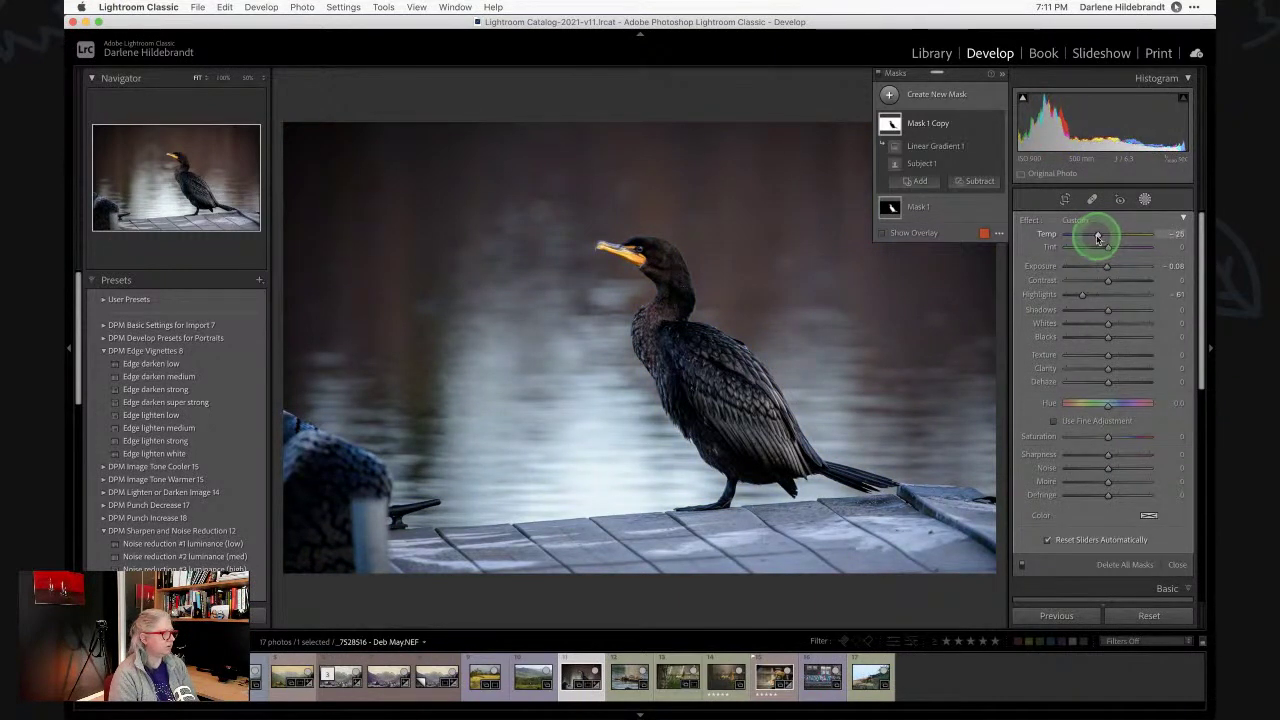
{"action": "left_click_drag", "start_coordinate": [1108, 248], "coordinate": [1085, 249]}
{"action": "mouse_move", "coordinate": [1117, 248]}
{"action": "left_mouse_down"}
{"action": "mouse_move", "coordinate": [1071, 245]}
{"action": "mouse_move", "coordinate": [1100, 250]}
{"action": "mouse_move", "coordinate": [1107, 237]}
{"action": "left_mouse_up"}
{"action": "double_click", "coordinate": [1100, 250]}
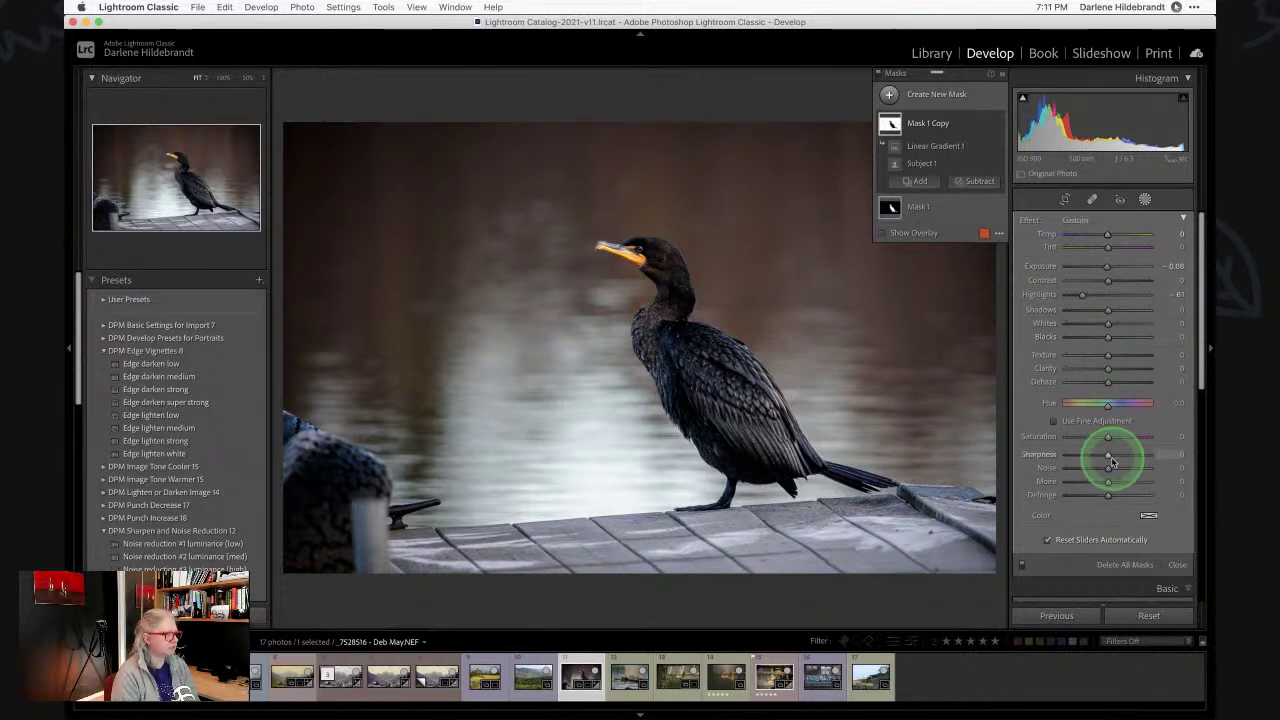
Adjust the background mask to Saturation −35, Highlights −71, Blacks −16 and Exposure 0.45.
{"action": "left_click_drag", "start_coordinate": [1108, 438], "coordinate": [1094, 437]}
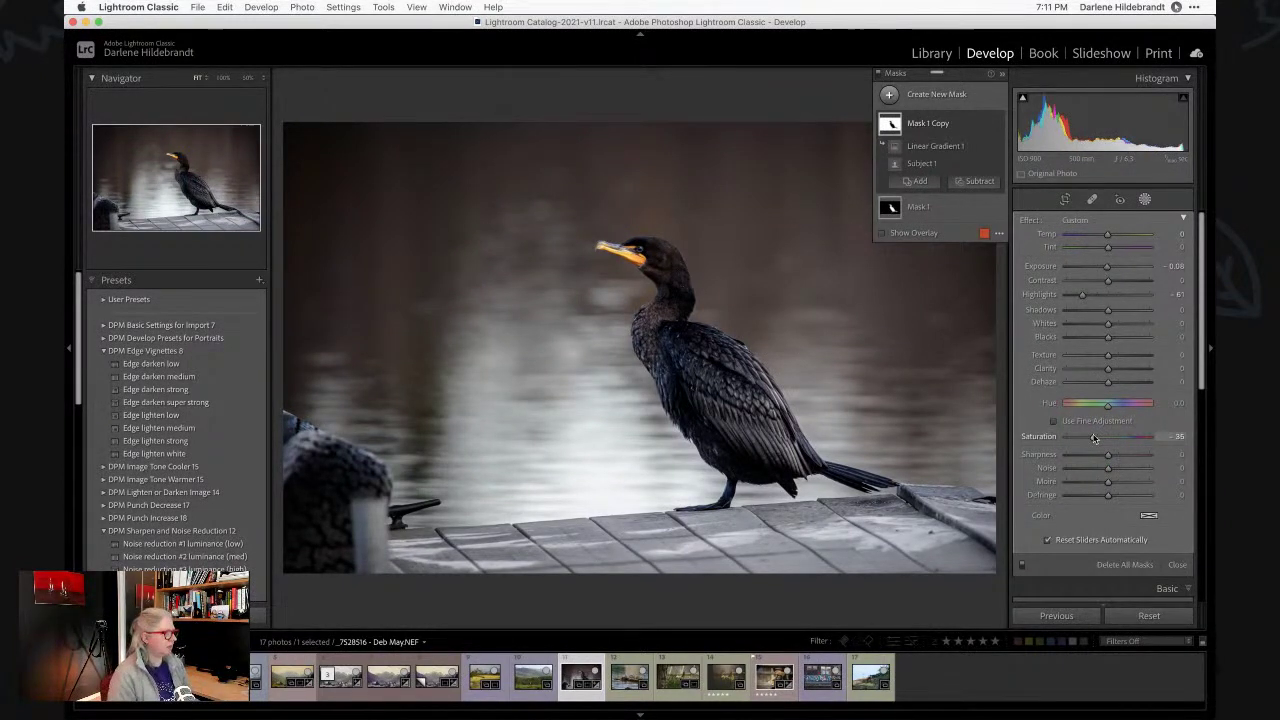
{"action": "left_click_drag", "start_coordinate": [1082, 294], "coordinate": [1080, 296]}
{"action": "mouse_move", "coordinate": [1107, 337]}
{"action": "left_mouse_down"}
{"action": "mouse_move", "coordinate": [1089, 340]}
{"action": "mouse_move", "coordinate": [1107, 338]}
{"action": "left_mouse_up"}
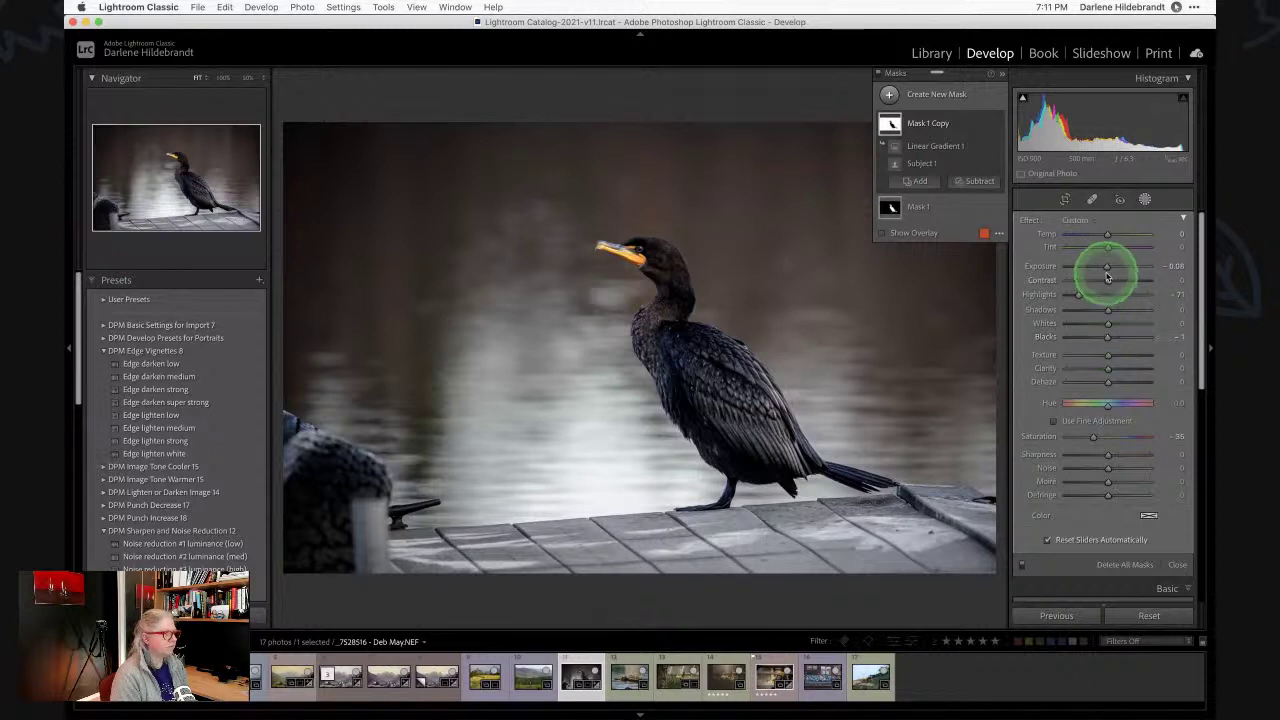
{"action": "left_click_drag", "start_coordinate": [1107, 268], "coordinate": [1110, 268]}
{"action": "left_click_drag", "start_coordinate": [1106, 337], "coordinate": [1101, 337]}
{"action": "left_click_drag", "start_coordinate": [1112, 267], "coordinate": [1113, 268]}
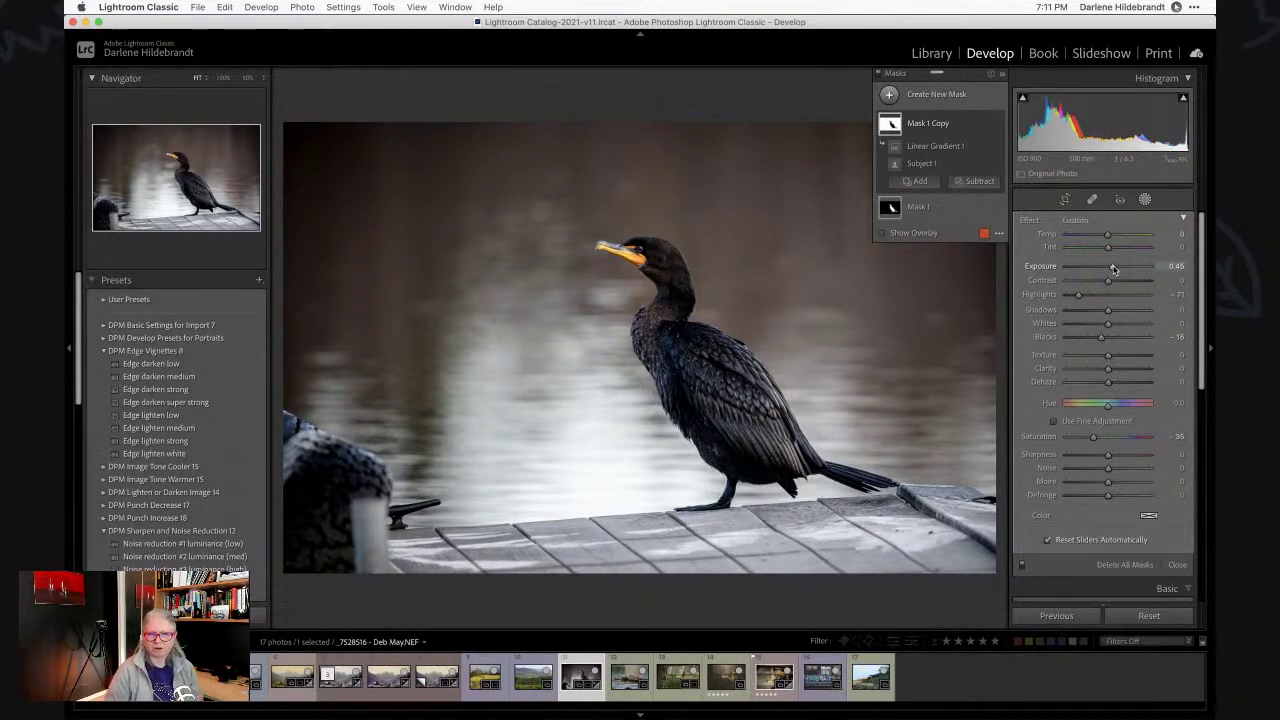
Close the masking tool and compare the cormorant photo before and after the edits.
{"action": "left_click", "coordinate": [1143, 201]}
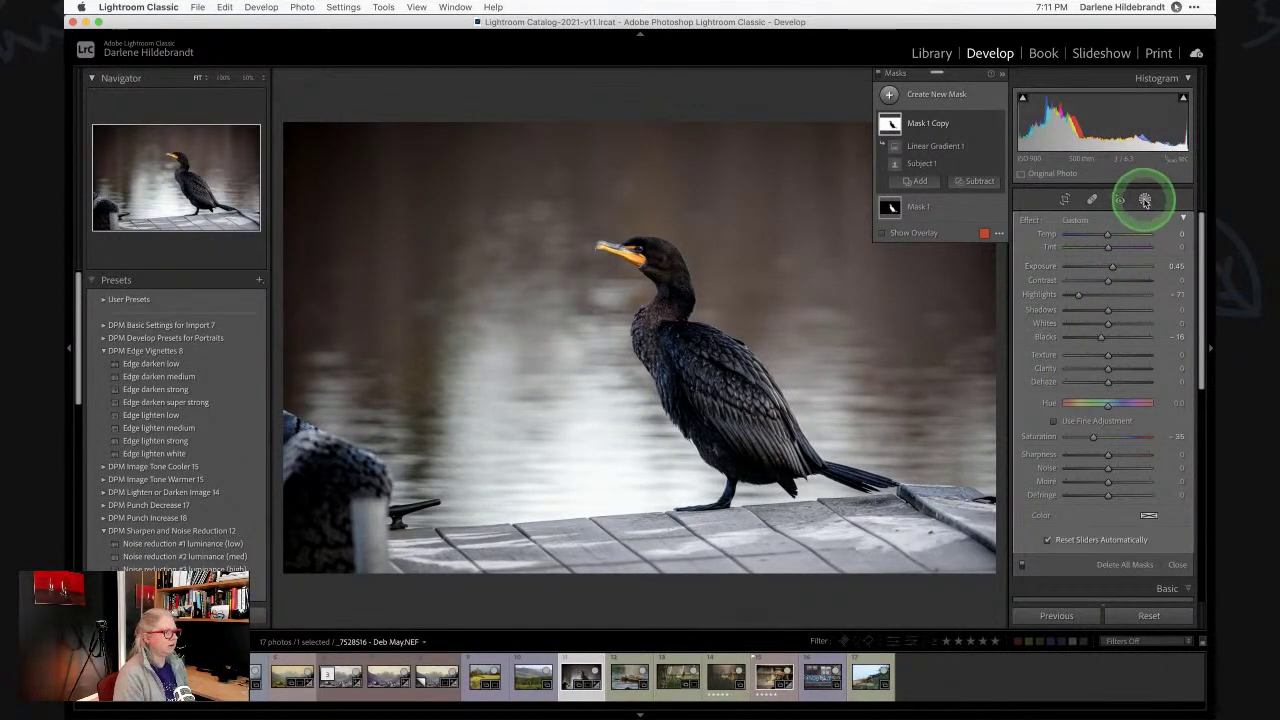
{"action": "key", "text": "backslash"}
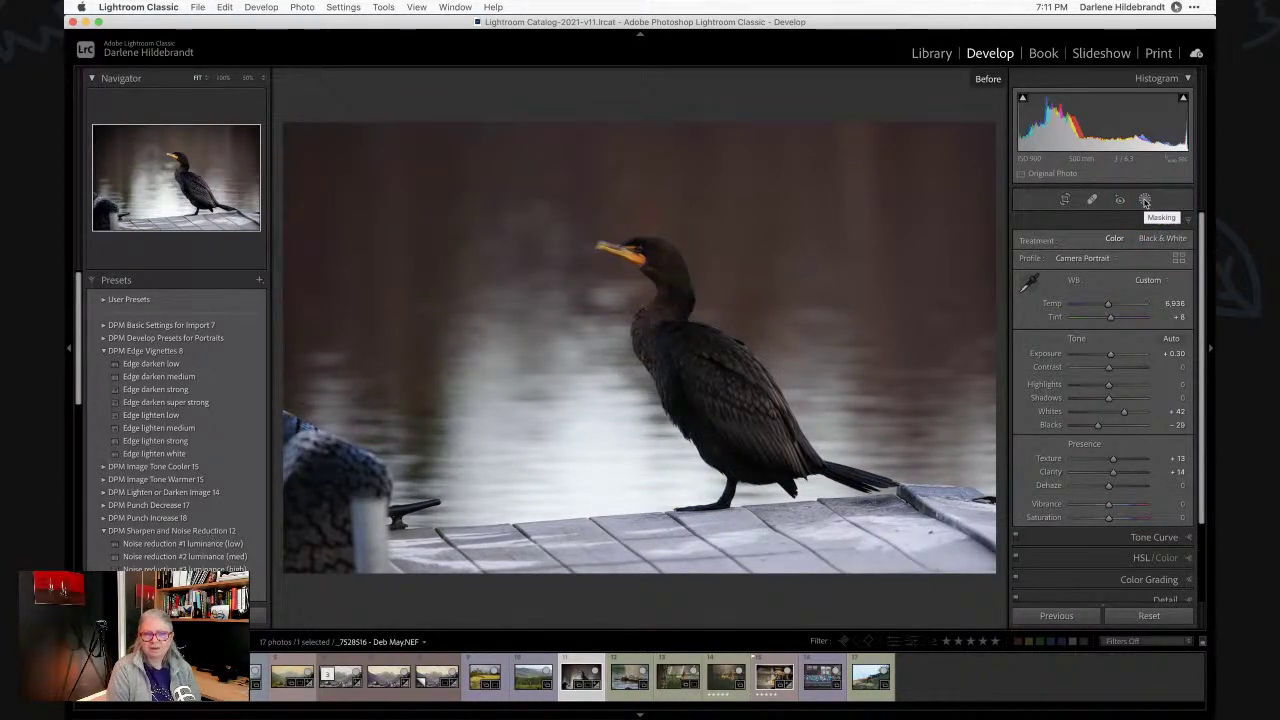
{"action": "key", "text": "backslash"}
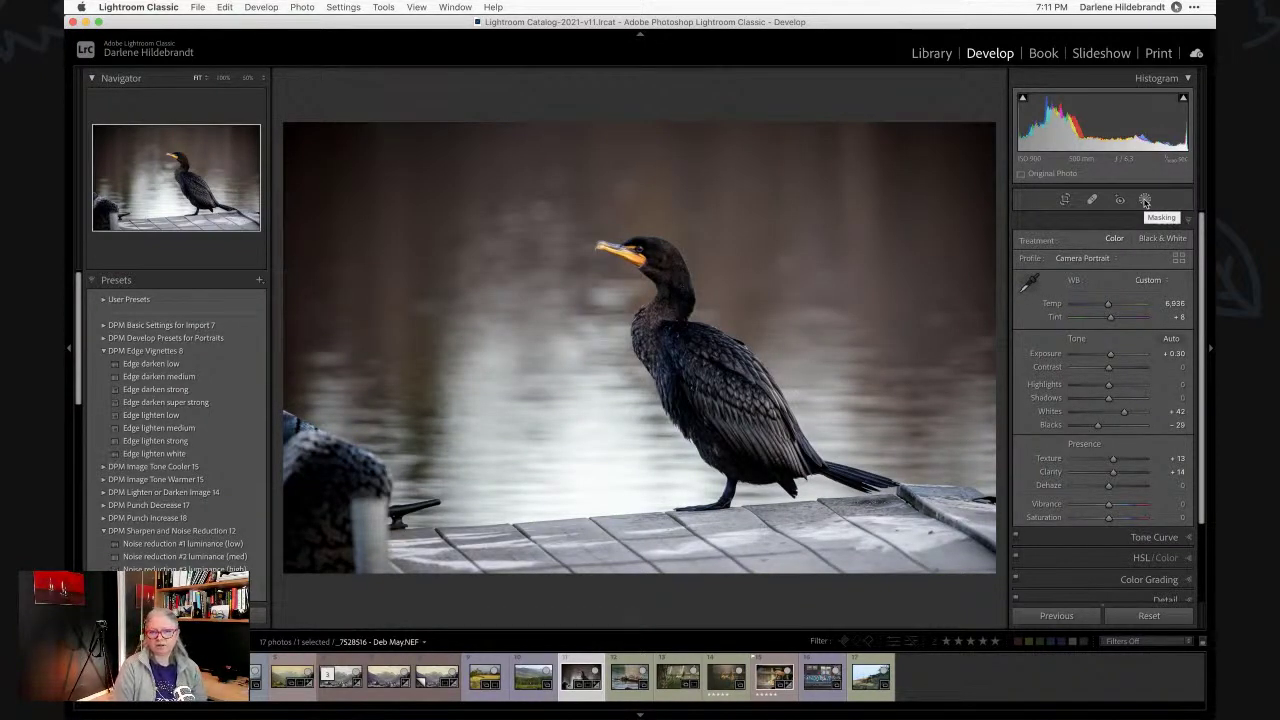
Inspect the cormorant's feathers and head at 100% magnification.
{"action": "left_click", "coordinate": [701, 400]}
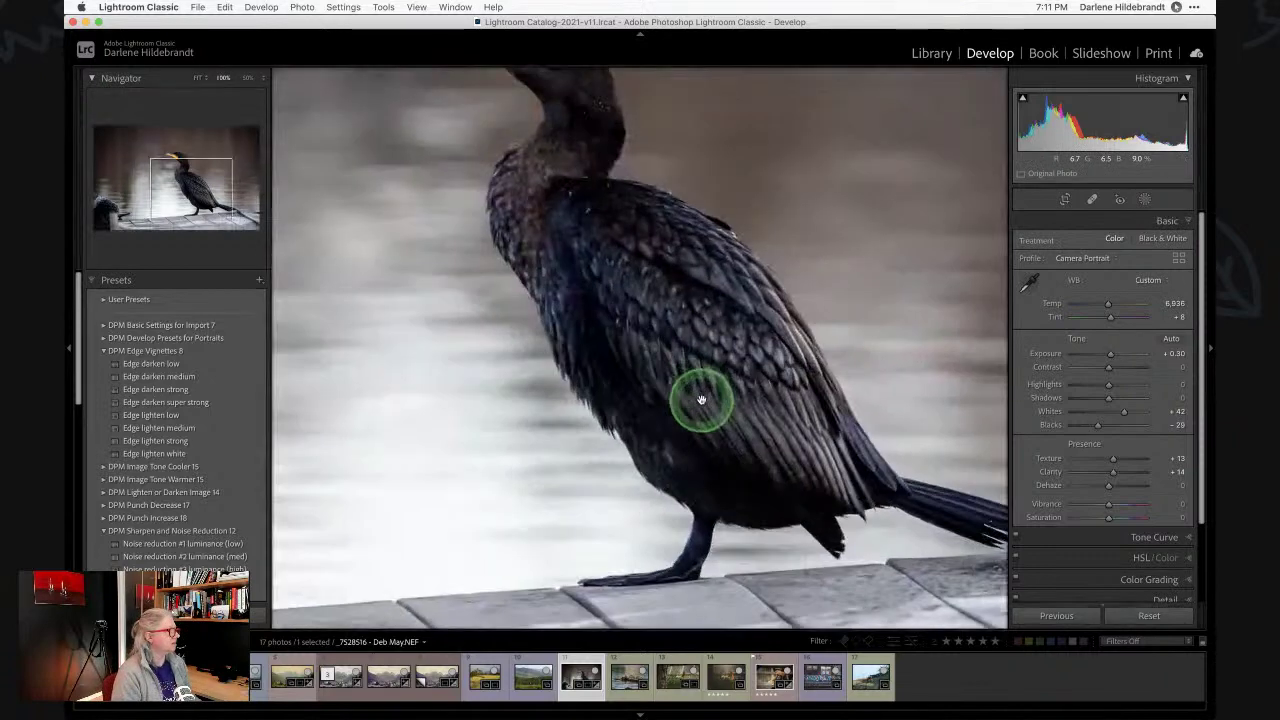
{"action": "scroll", "coordinate": [822, 304], "scroll_direction": "up", "scroll_amount": 4}
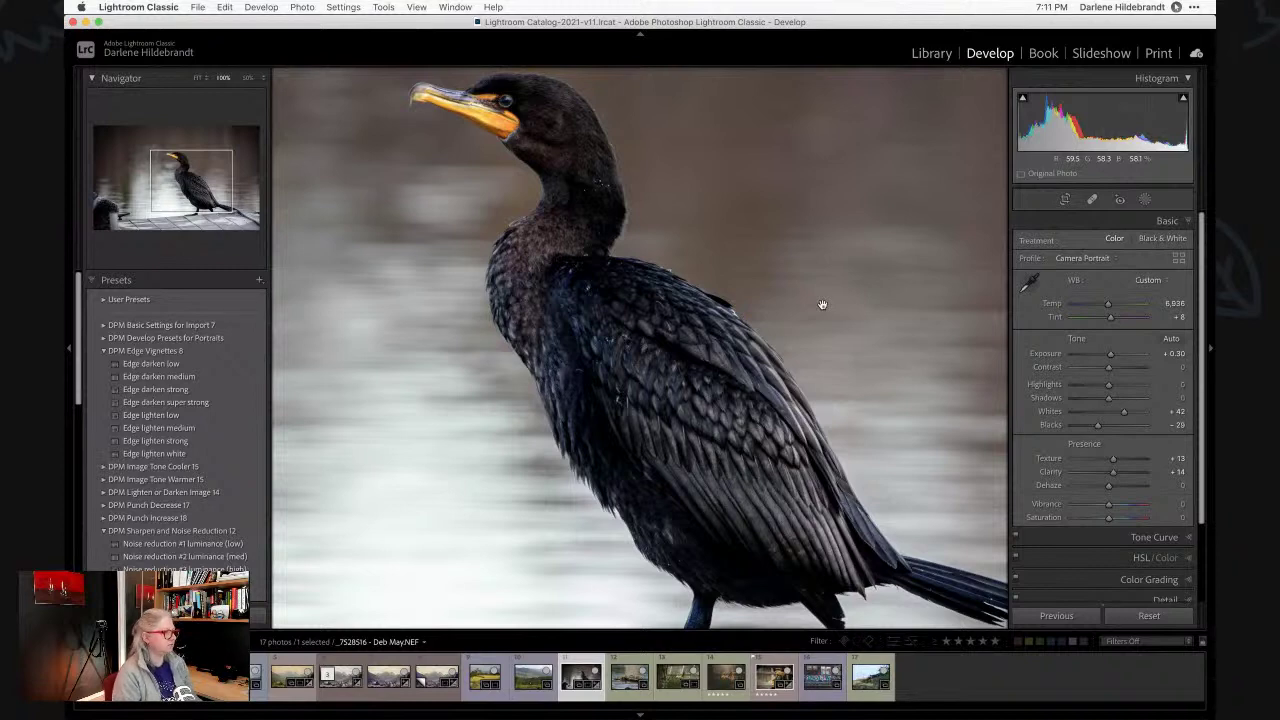
{"action": "left_click", "coordinate": [824, 306]}
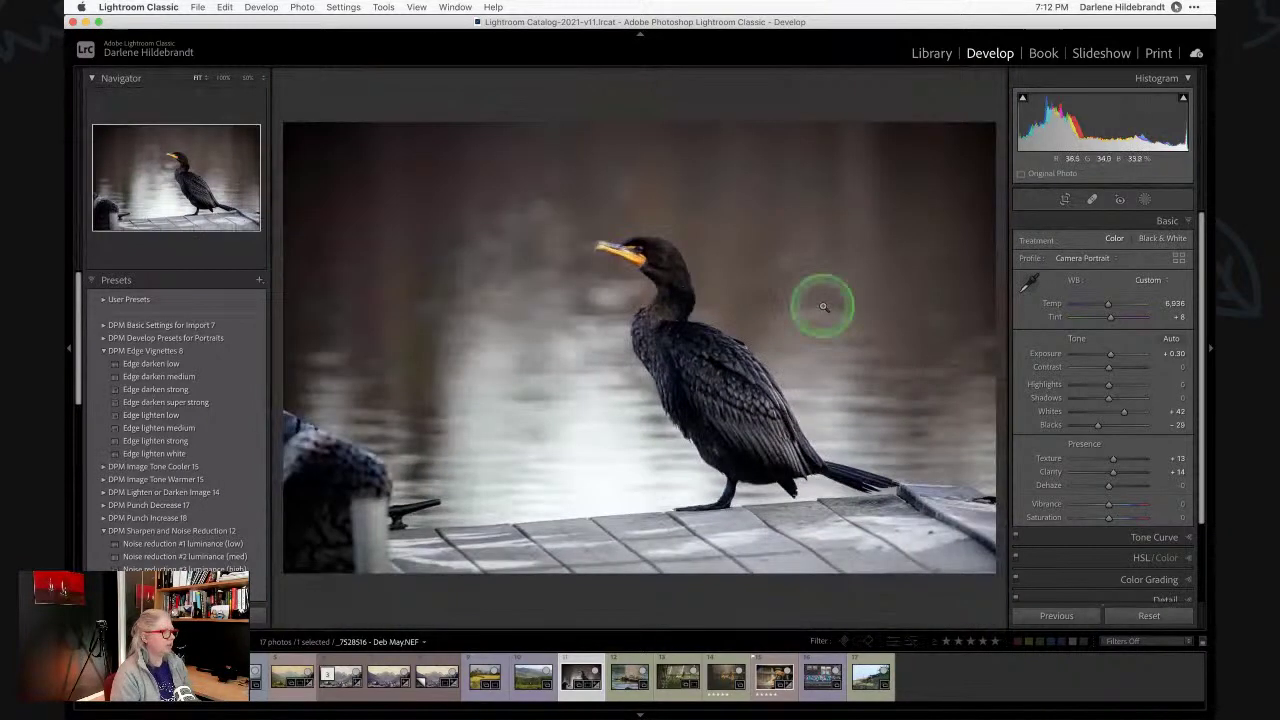
Reopen masking and set the Noise of the background mask, Mask 1 Copy, to 16.
{"action": "left_click", "coordinate": [1145, 199]}
{"action": "left_click", "coordinate": [960, 179]}
{"action": "left_click", "coordinate": [960, 124]}
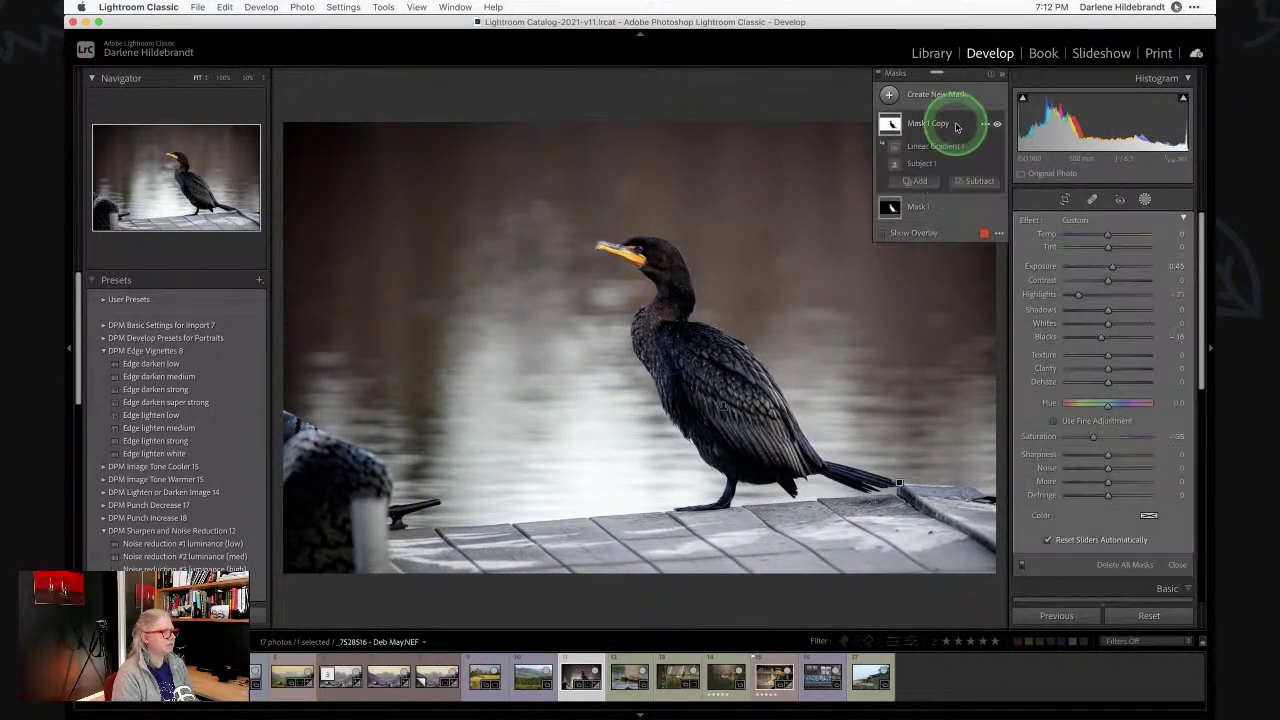
{"action": "left_click_drag", "start_coordinate": [1107, 467], "coordinate": [1117, 468]}
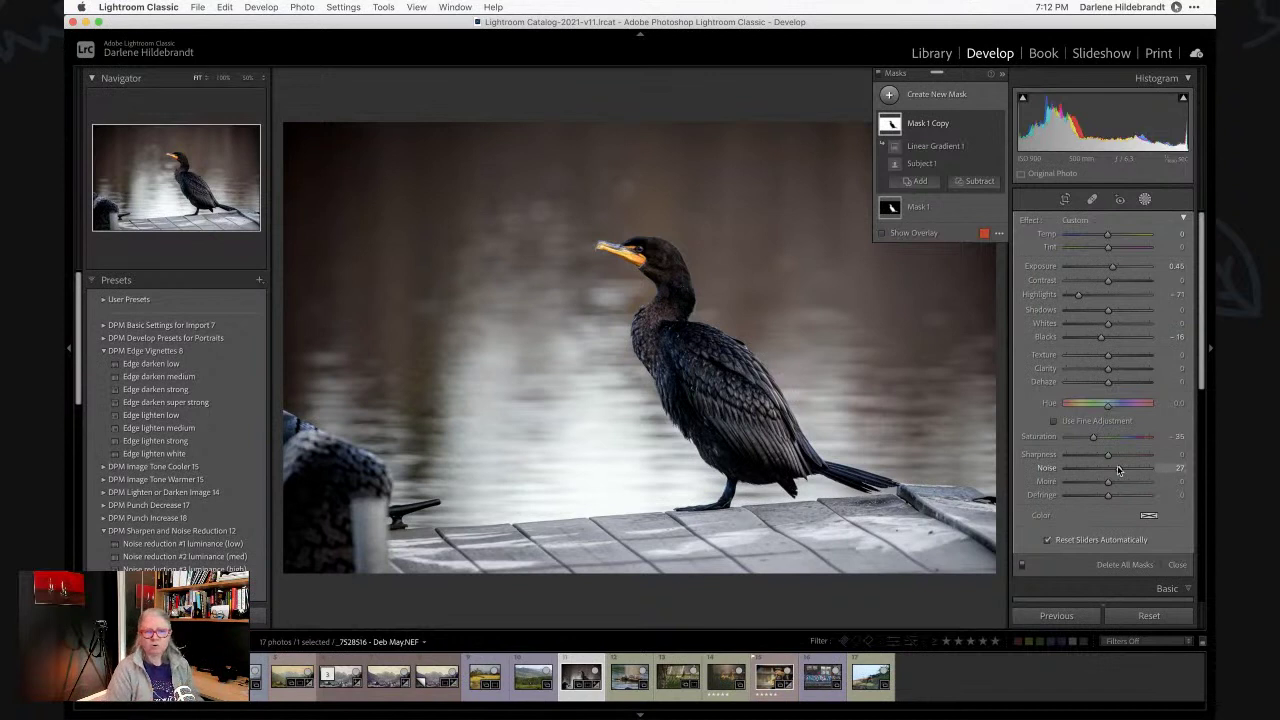
{"action": "left_click", "coordinate": [1114, 467]}
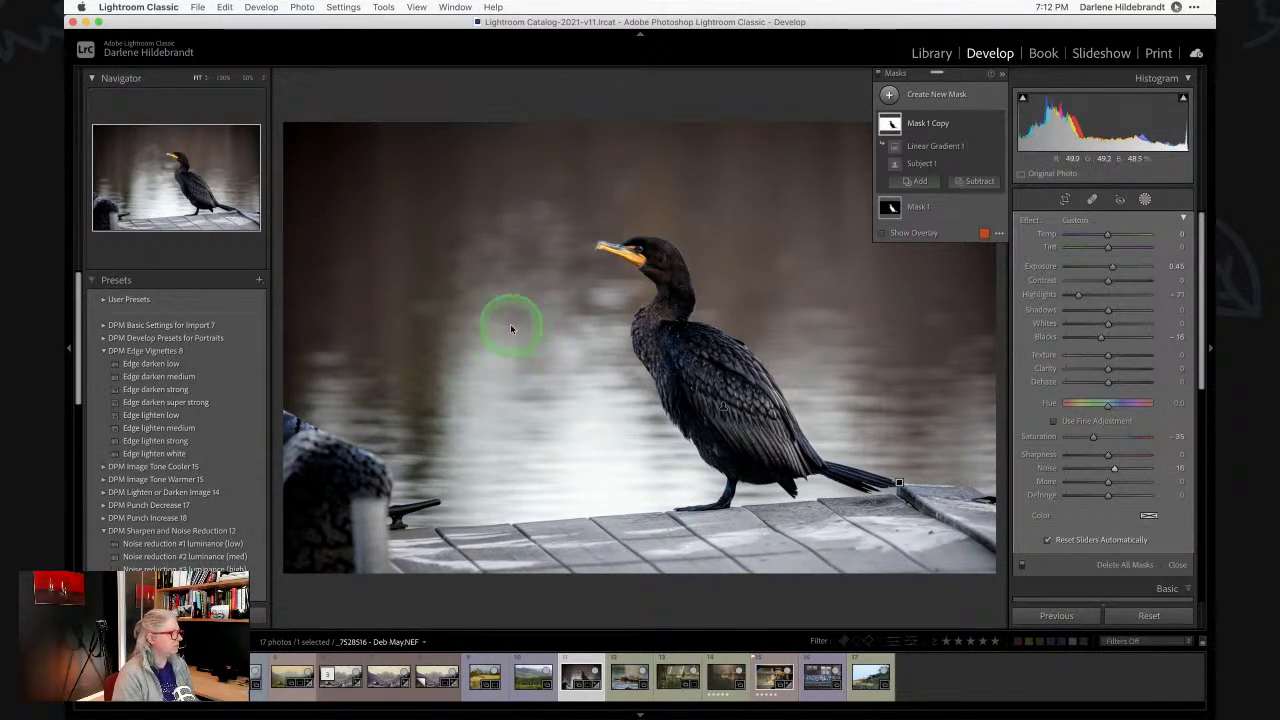
Check the background beside the bird at 100% and 200% magnification, and reset the mask's Noise.
{"action": "left_click", "coordinate": [222, 80]}
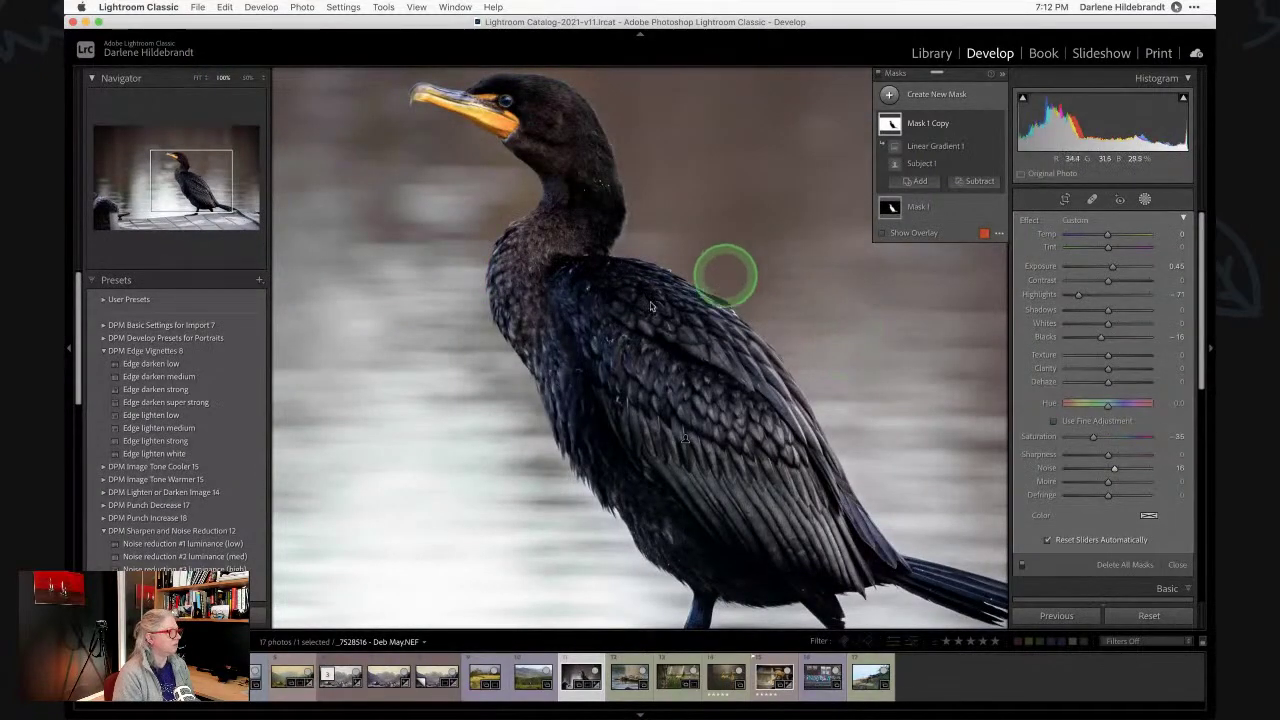
{"action": "left_click", "coordinate": [265, 72]}
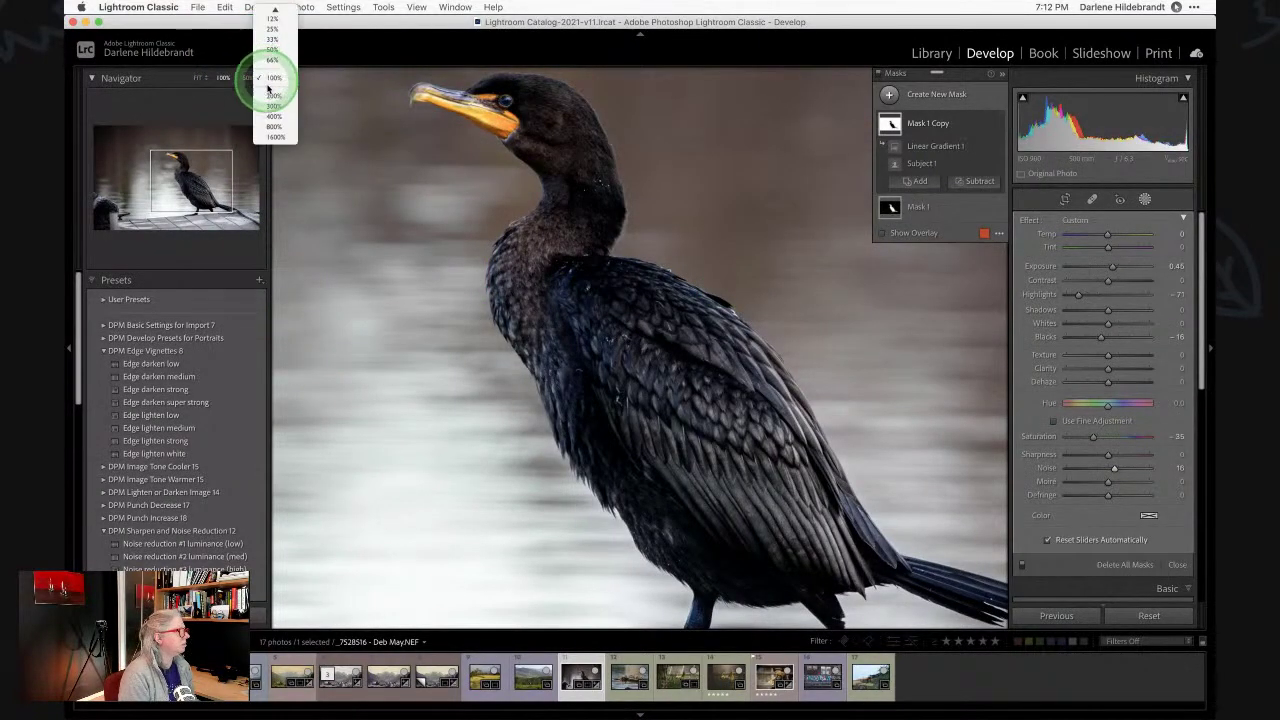
{"action": "left_click", "coordinate": [270, 88]}
{"action": "scroll", "coordinate": [667, 289], "scroll_direction": "right", "scroll_amount": 5}
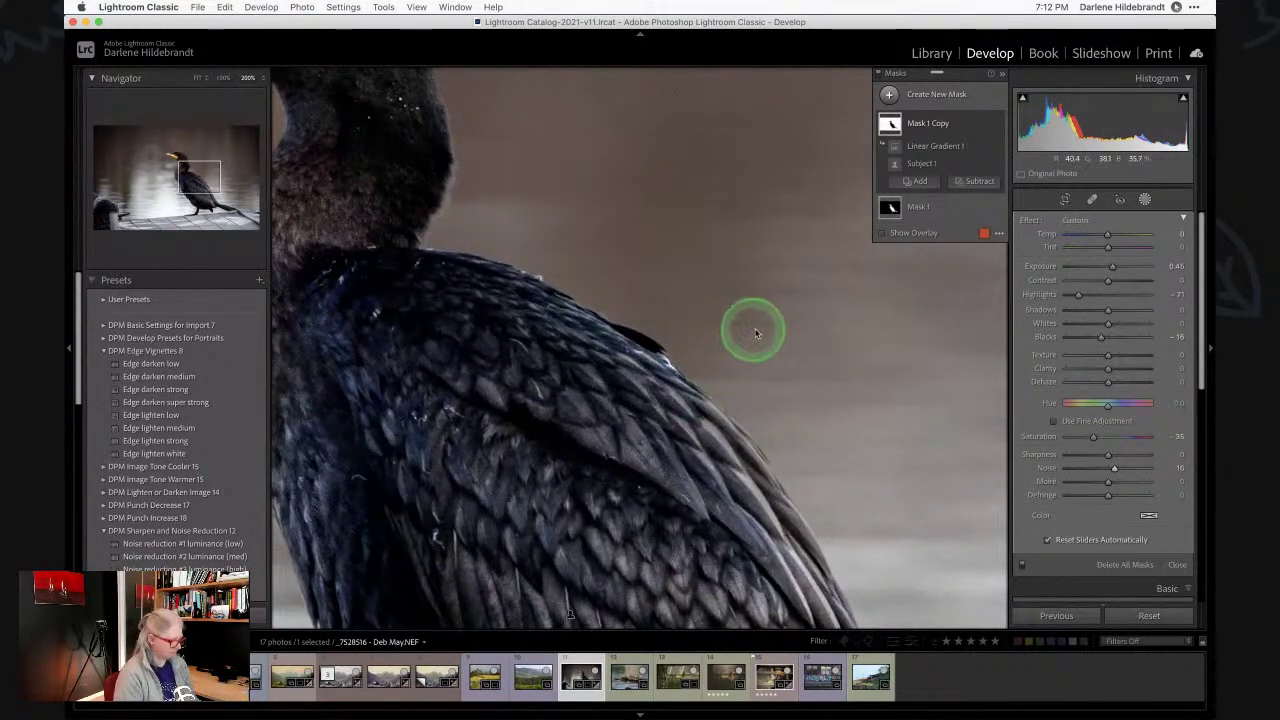
{"action": "double_click", "coordinate": [1114, 469]}
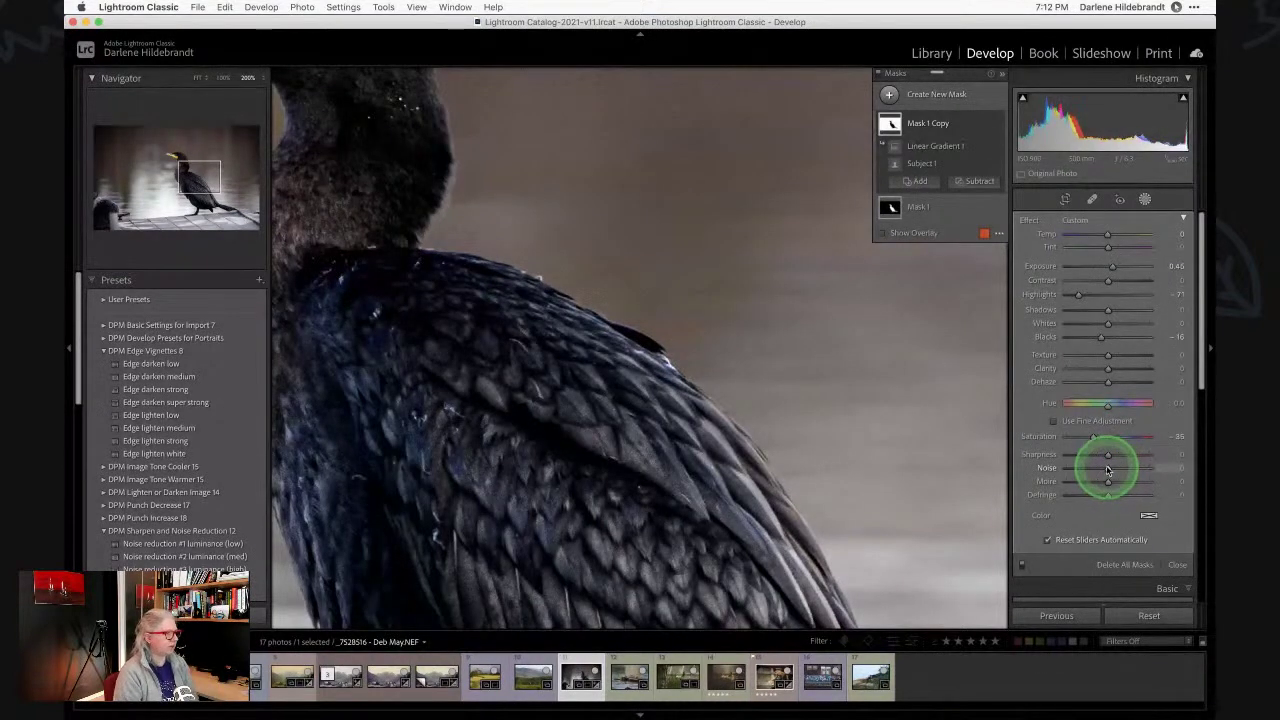
Try Noise 100 and Sharpness 100 on the background mask, and reset these settings.
{"action": "left_click_drag", "start_coordinate": [1107, 469], "coordinate": [1151, 456]}
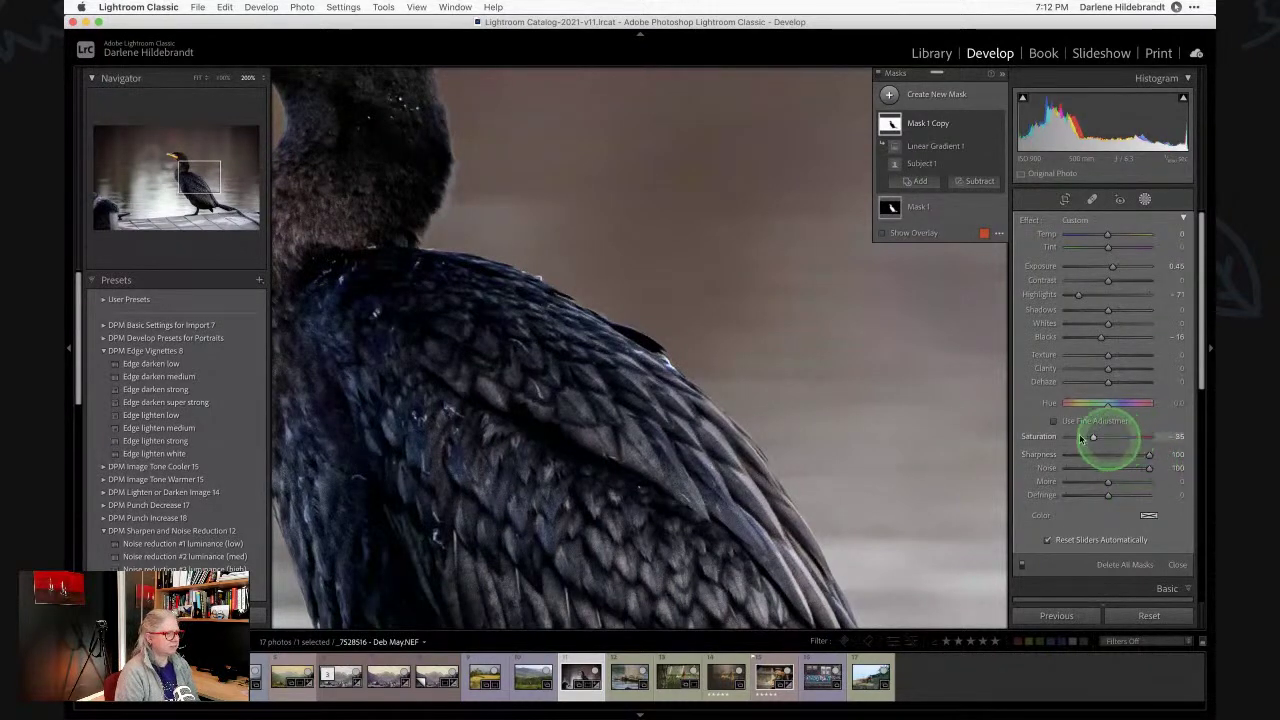
{"action": "double_click", "coordinate": [1150, 457]}
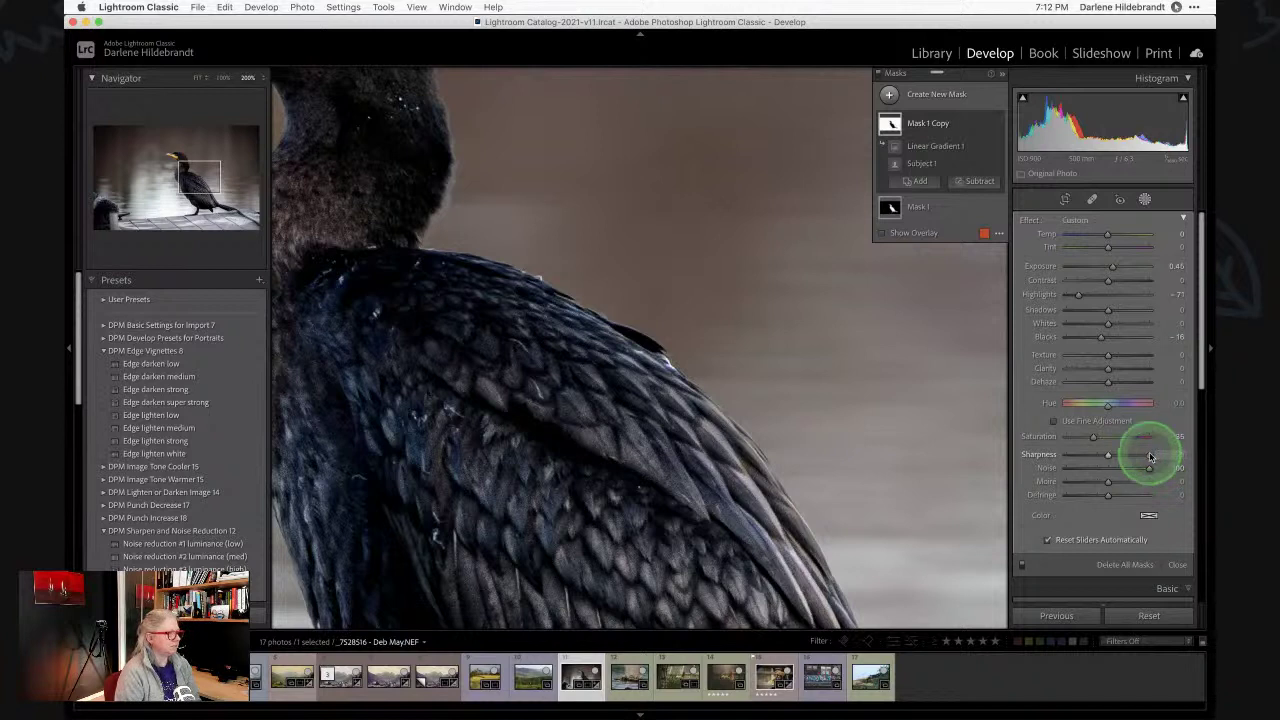
{"action": "left_click", "coordinate": [1150, 455]}
{"action": "double_click", "coordinate": [1148, 467]}
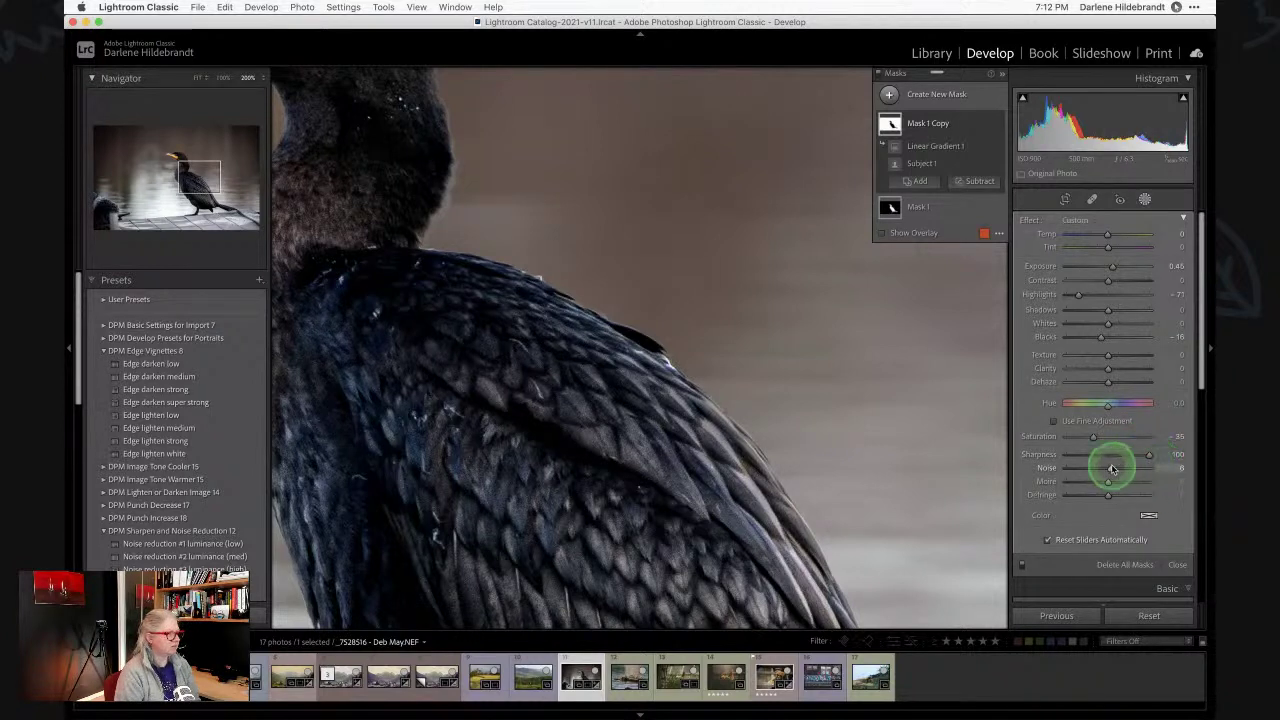
Set the background mask to Noise 100, Sharpness −17, Texture −17 and Clarity −12, and close masking with the whole photo in view.
{"action": "mouse_move", "coordinate": [1104, 467]}
{"action": "left_mouse_down"}
{"action": "mouse_move", "coordinate": [1157, 465]}
{"action": "mouse_move", "coordinate": [1100, 456]}
{"action": "left_mouse_up"}
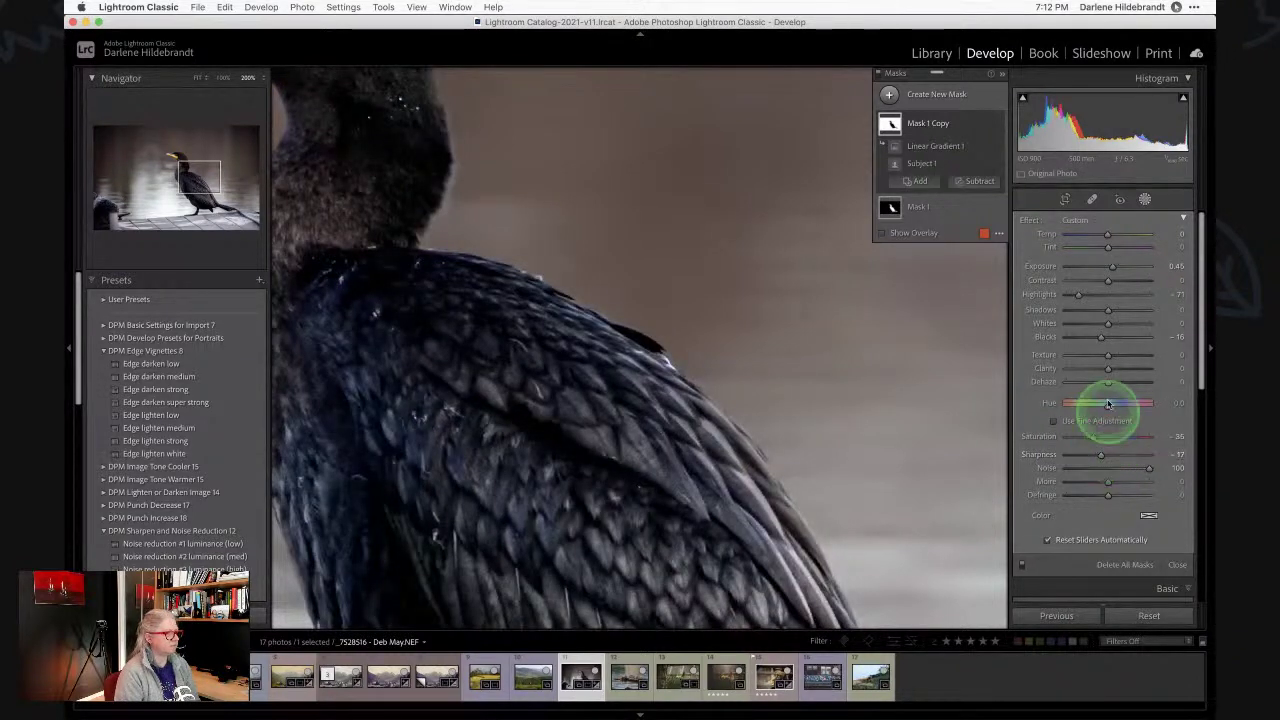
{"action": "left_click_drag", "start_coordinate": [1107, 357], "coordinate": [1101, 367]}
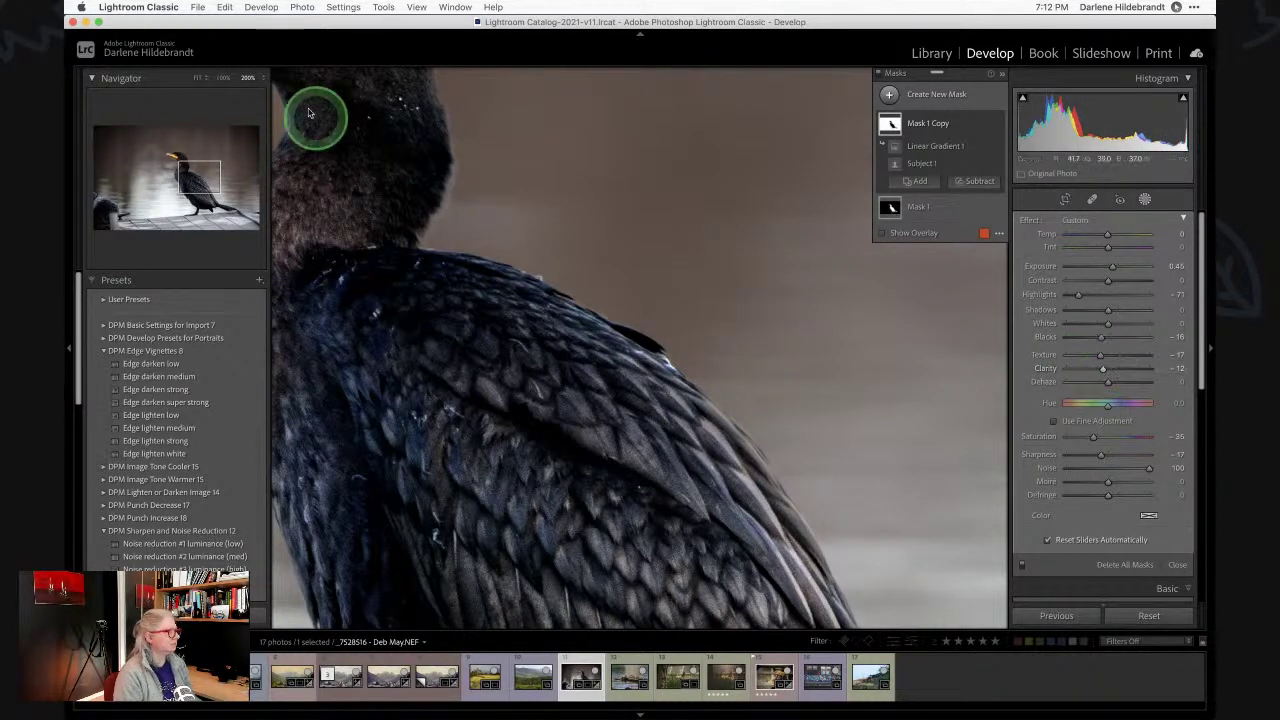
{"action": "left_click", "coordinate": [198, 77]}
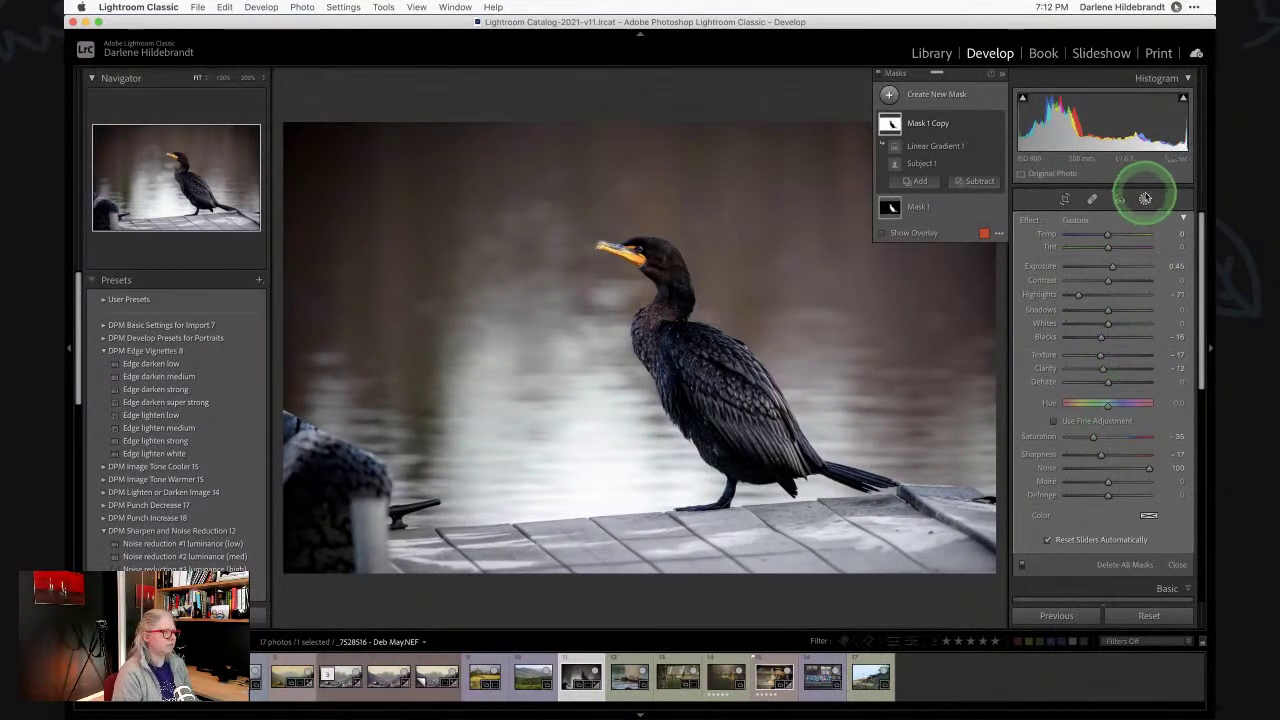
{"action": "left_click", "coordinate": [1147, 200]}
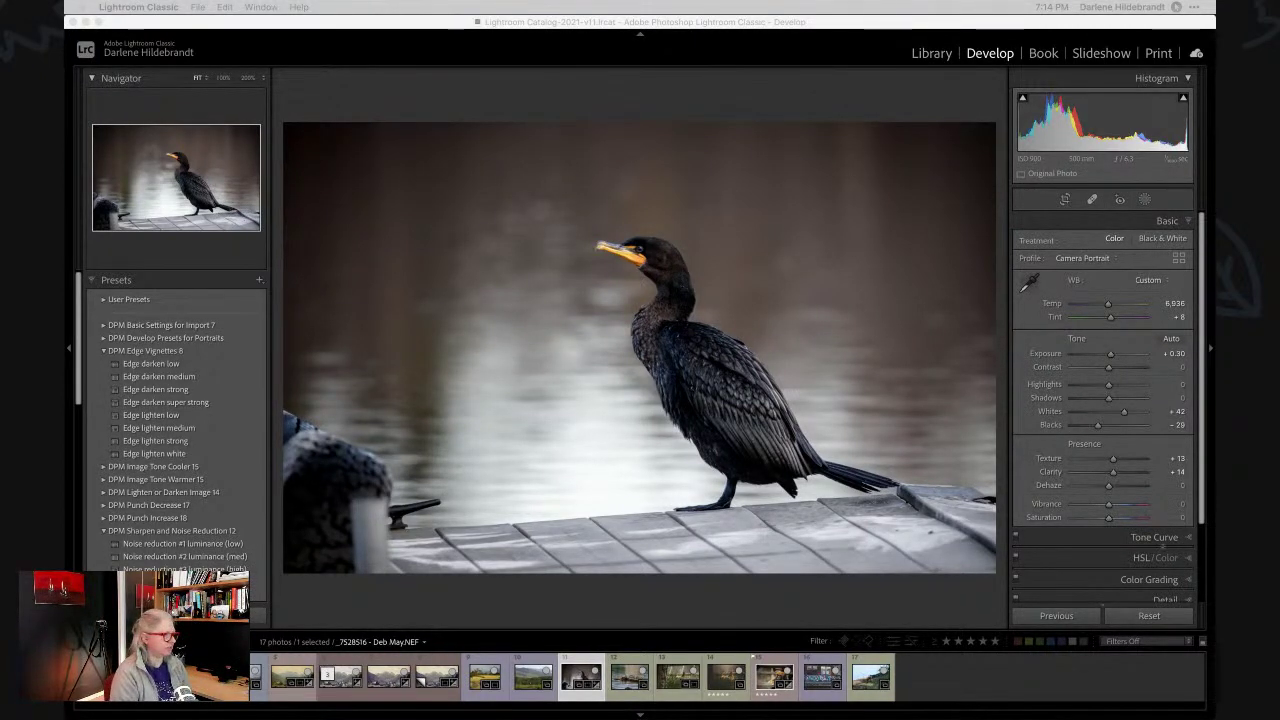
Create a virtual copy of the cormorant photo and flip the copy horizontally.
{"action": "left_click", "coordinate": [783, 592]}
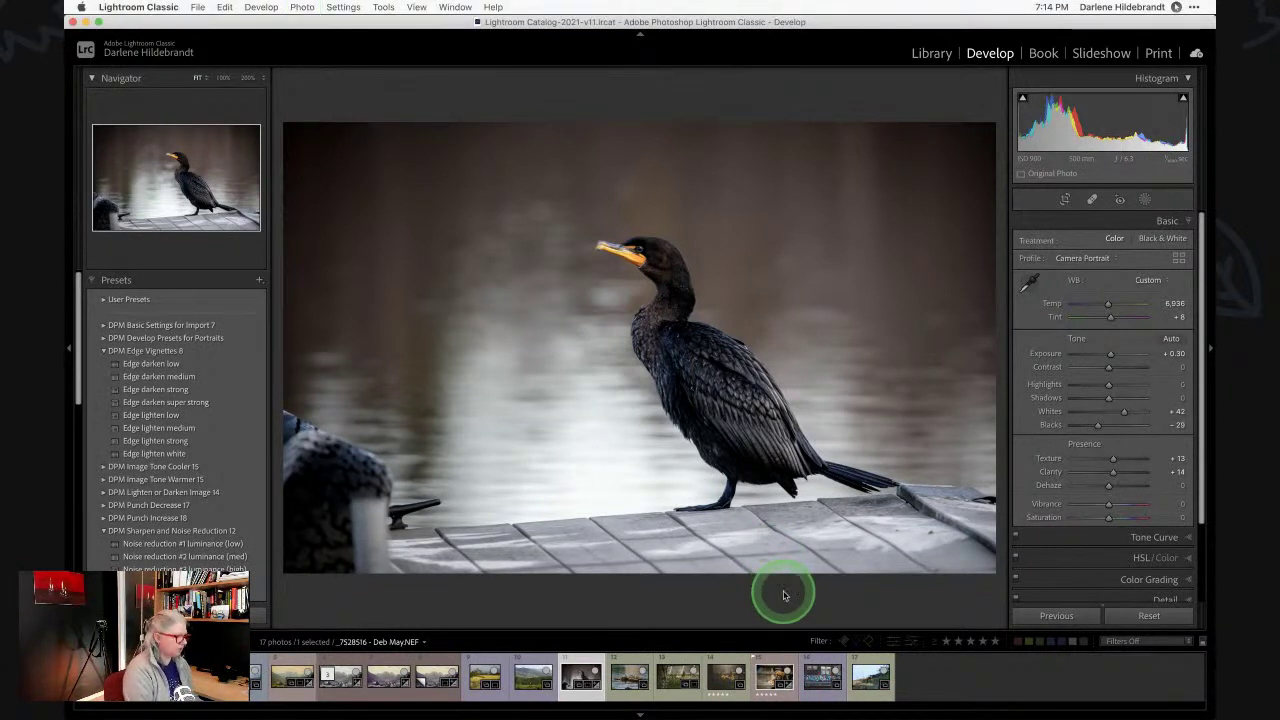
{"action": "key", "text": "super+apostrophe"}
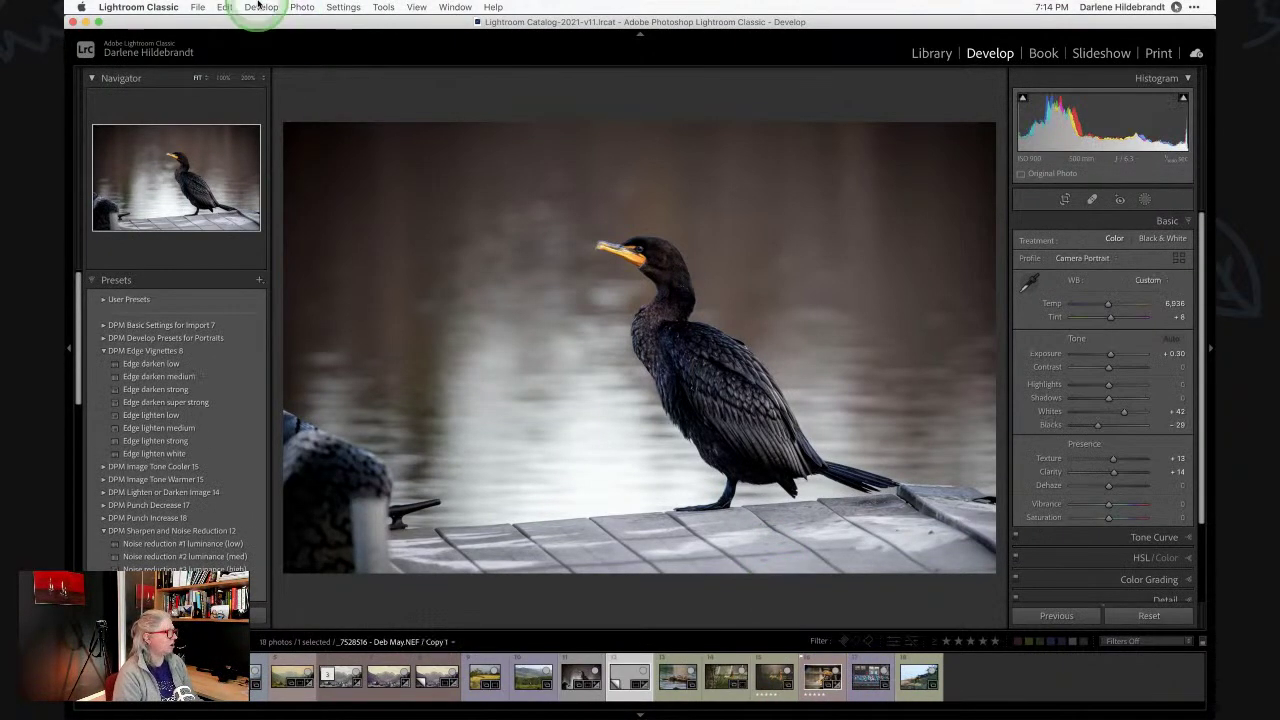
{"action": "left_click", "coordinate": [300, 7]}
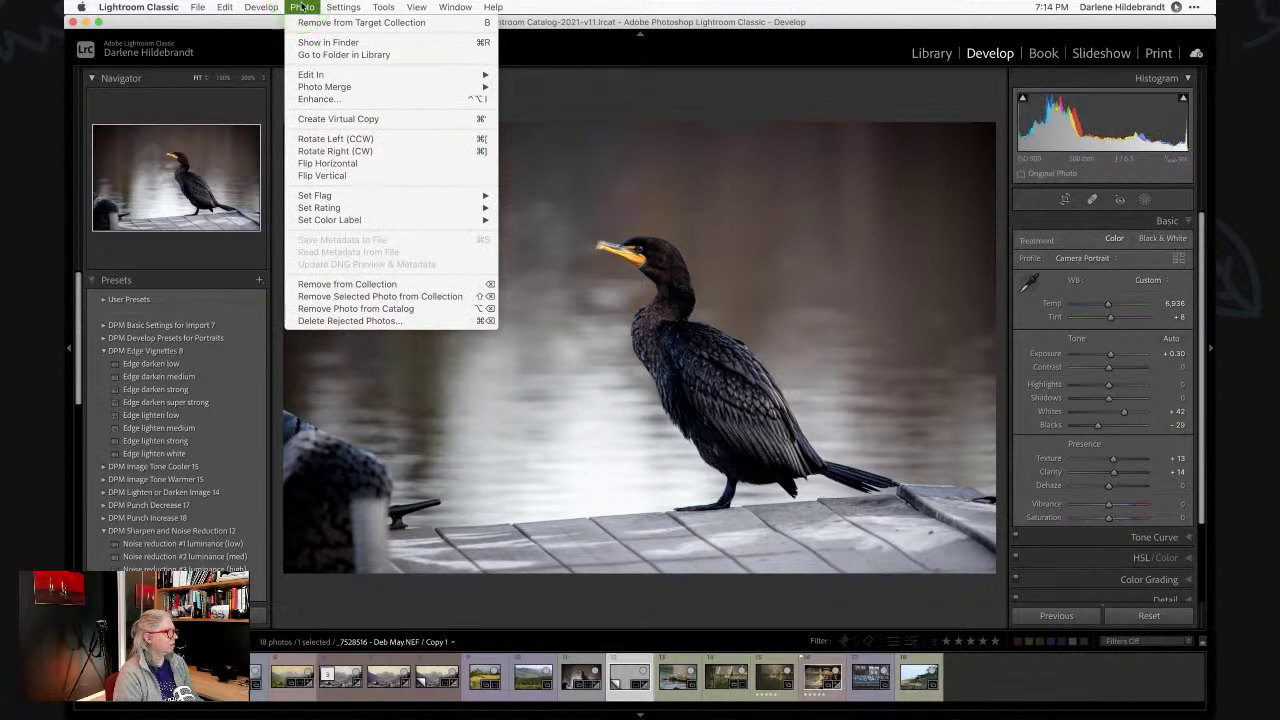
{"action": "left_click", "coordinate": [329, 162]}
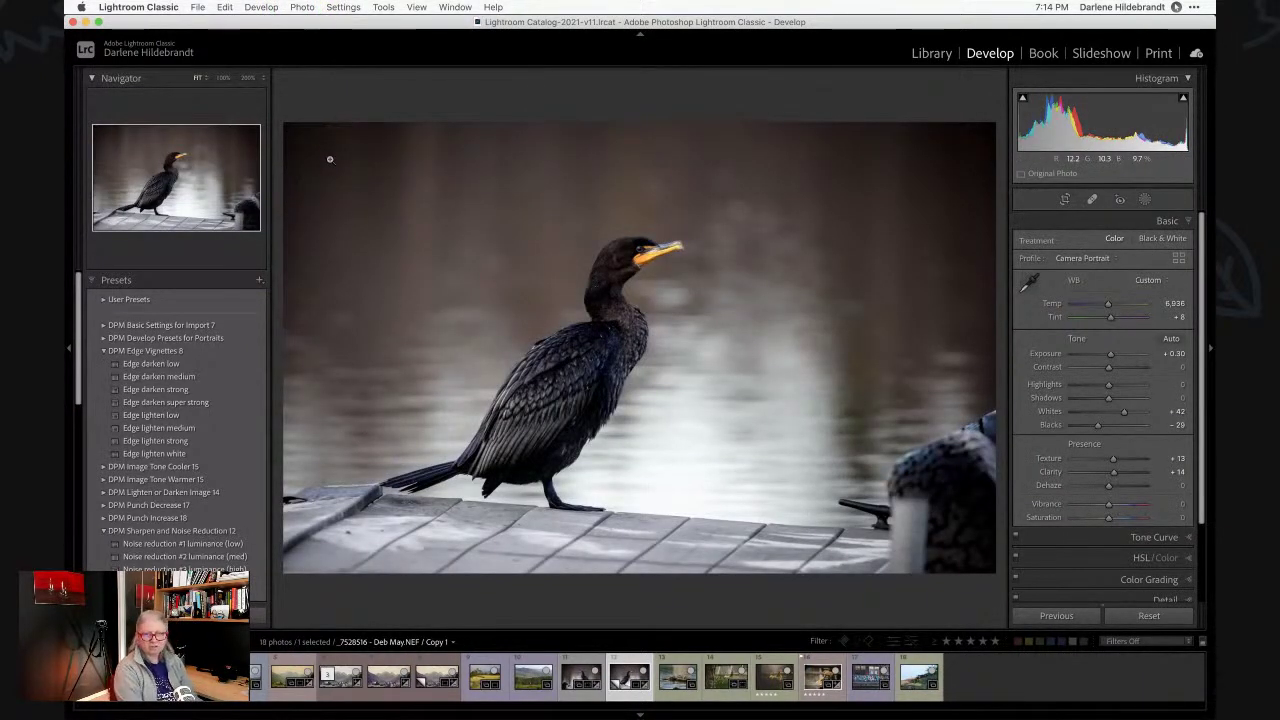
Compare the original and the flipped copy with the surrounding interface dimmed and blacked out.
{"action": "key", "text": "Left"}
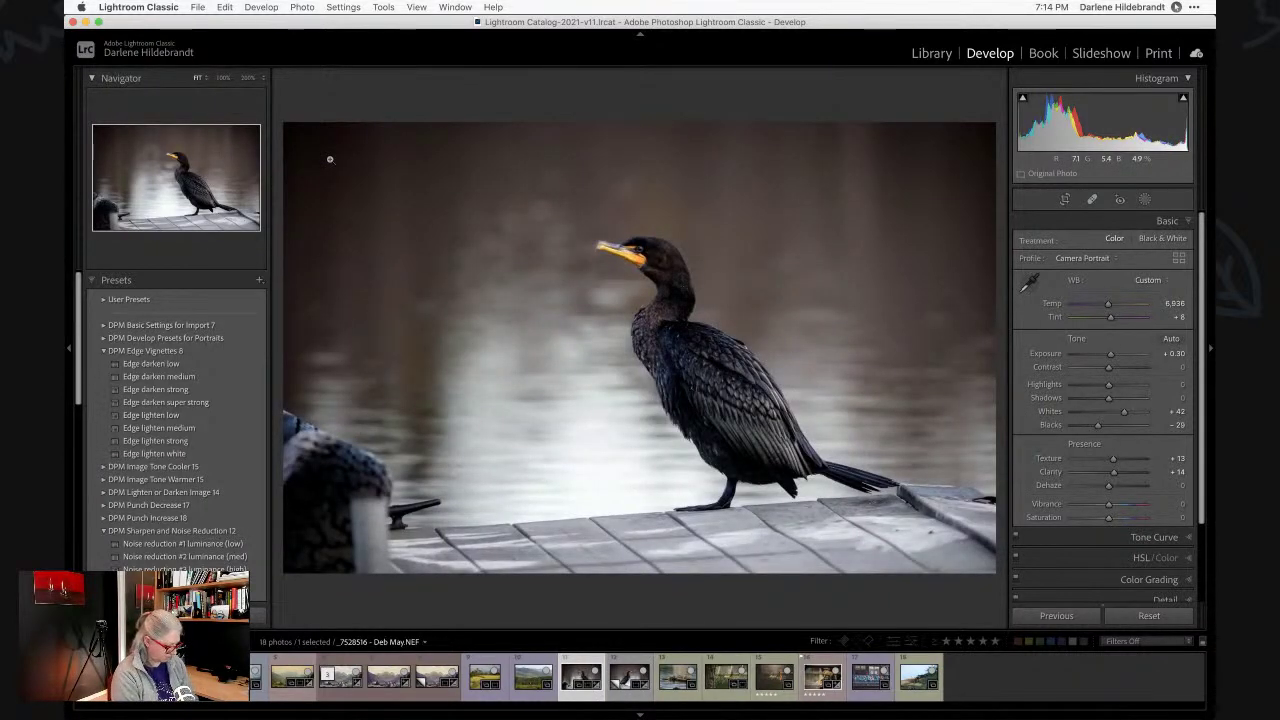
{"action": "key", "text": "l"}
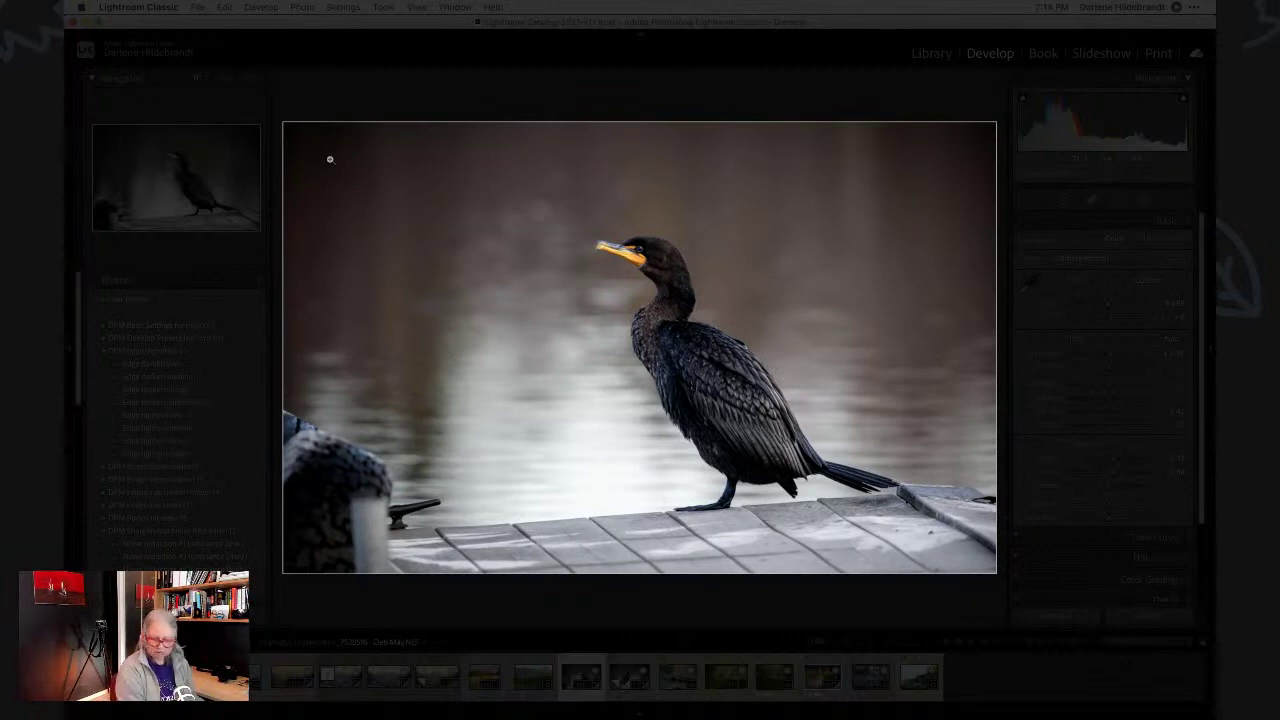
{"action": "key", "text": "Right"}
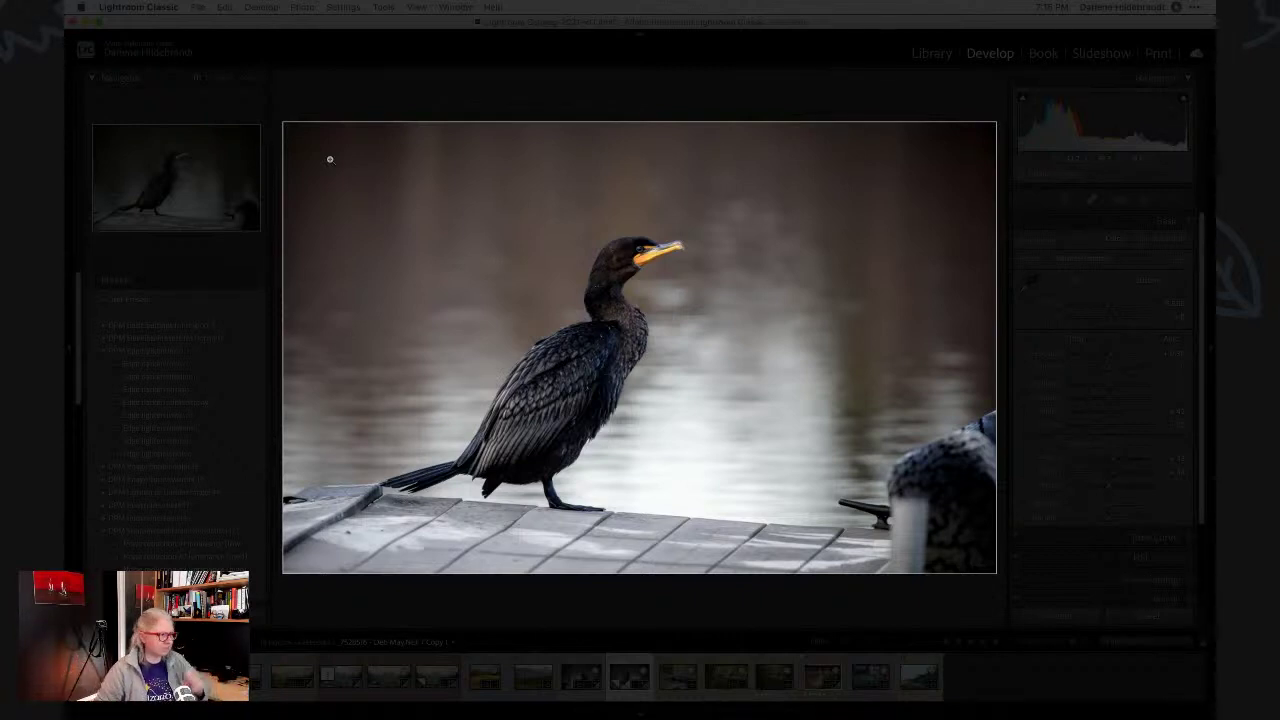
{"action": "key", "text": "Left"}
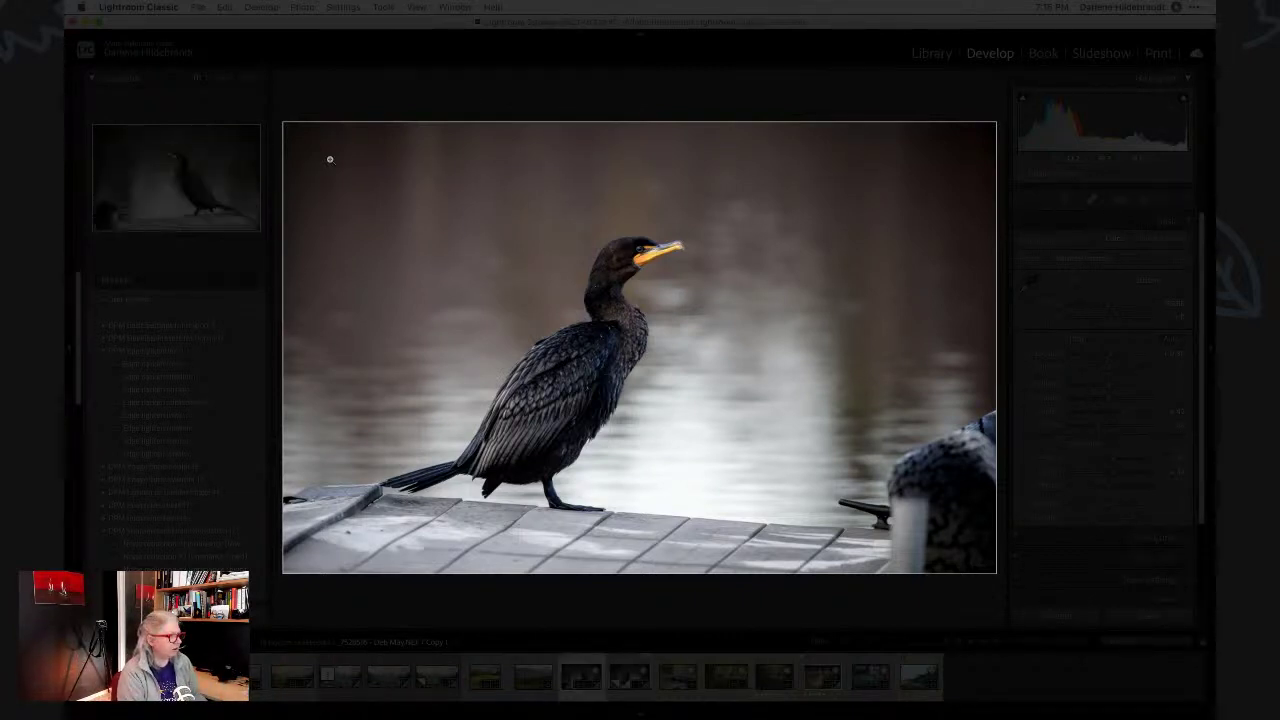
{"action": "key", "text": "Right"}
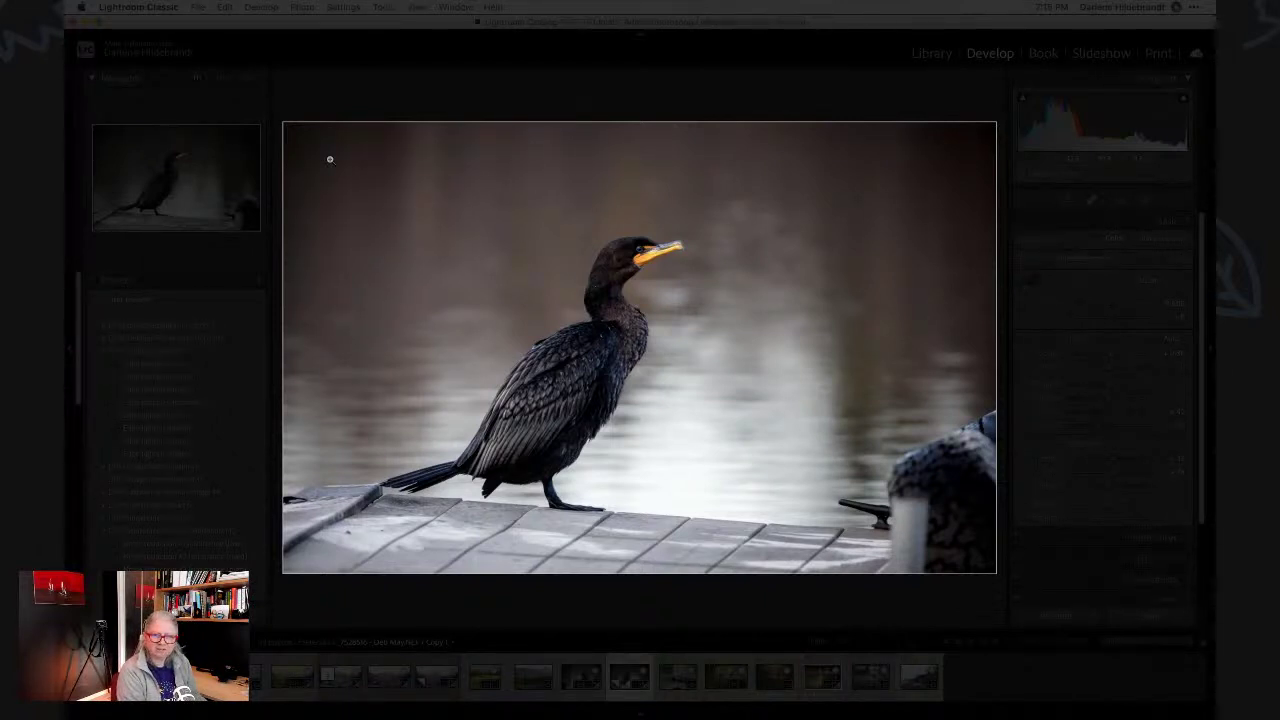
{"action": "key", "text": "Left"}
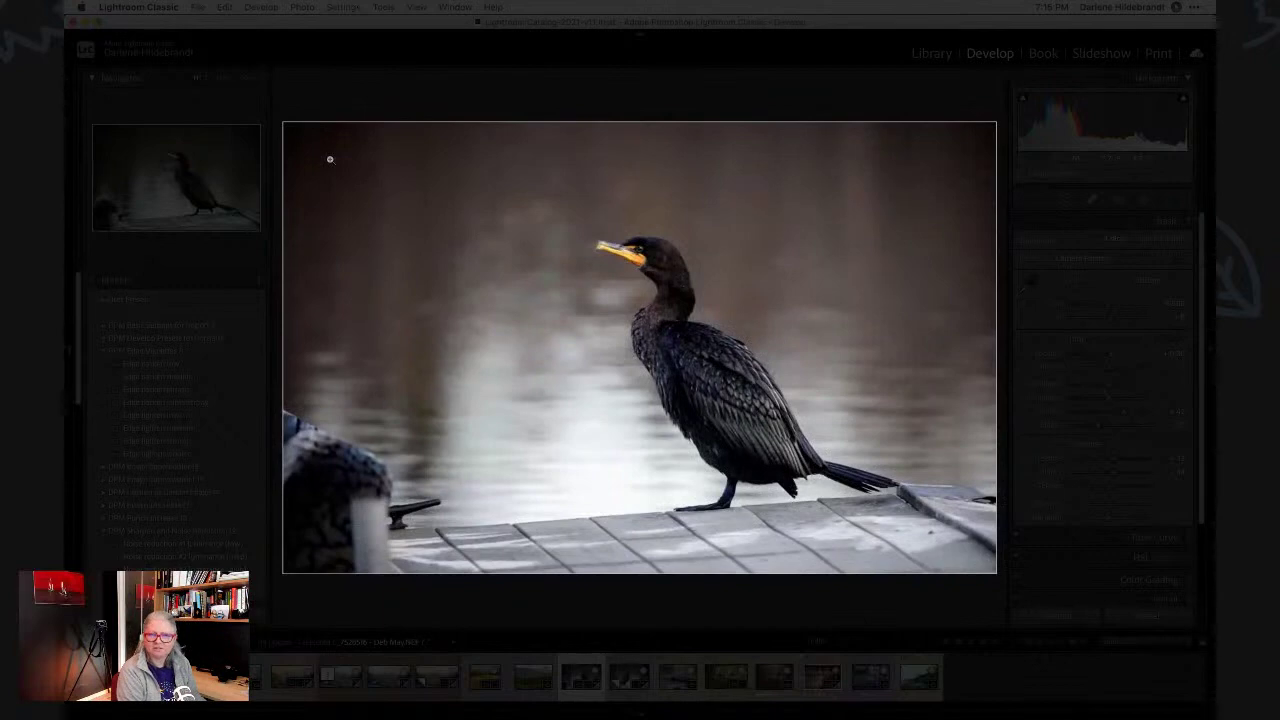
{"action": "key", "text": "l"}
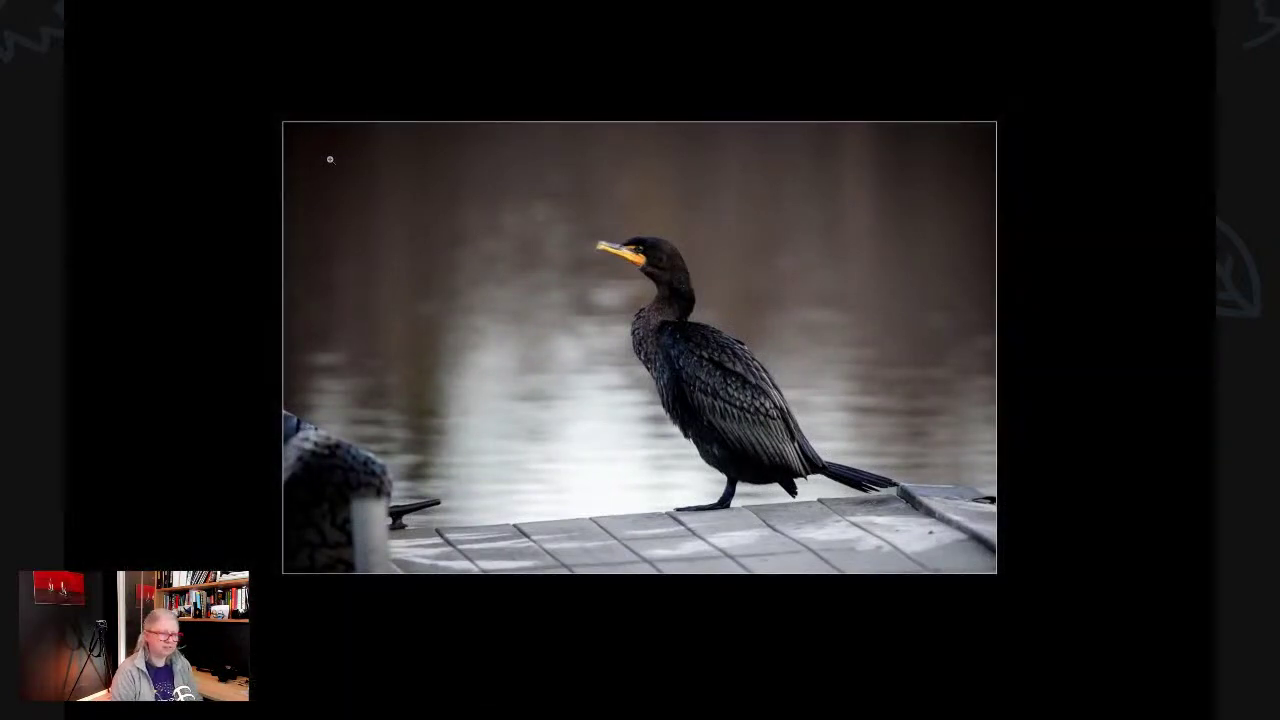
{"action": "key", "text": "l"}
Crop the flipped copy tighter around the cormorant, trimming both sides and the top to cut out the dark post beside the dock.
{"action": "key", "text": "Right"}
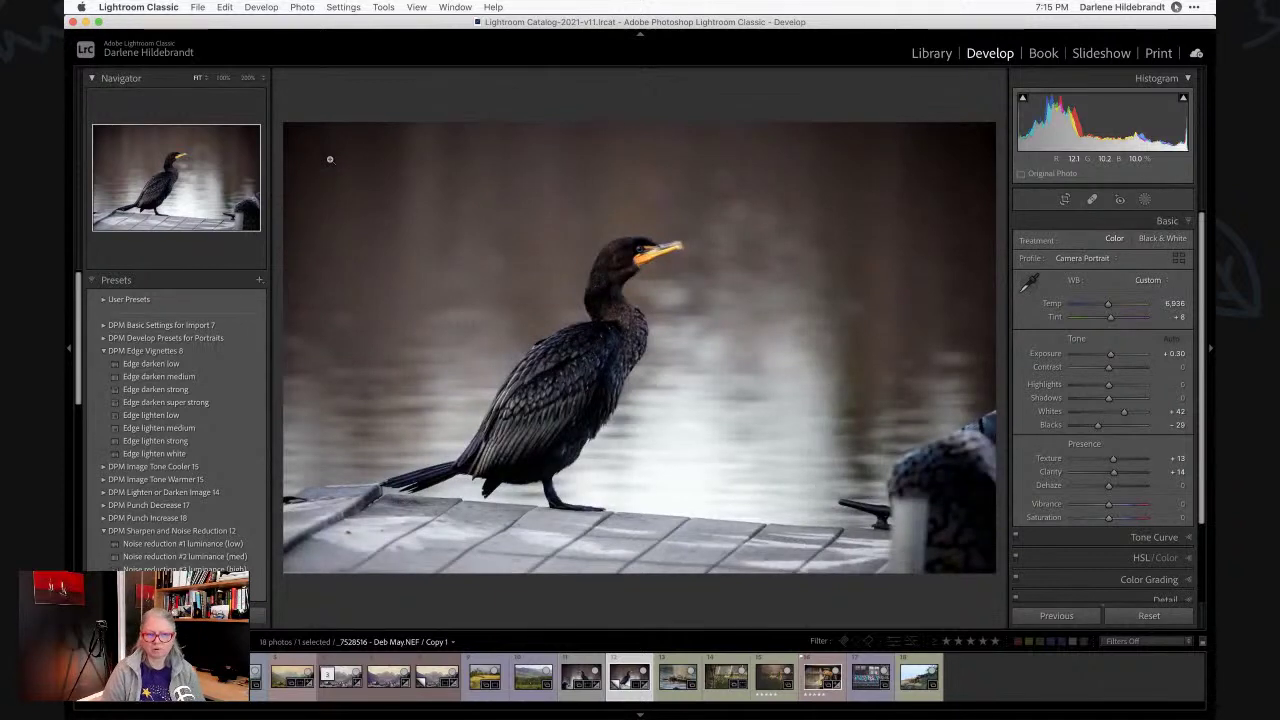
{"action": "left_click", "coordinate": [330, 159]}
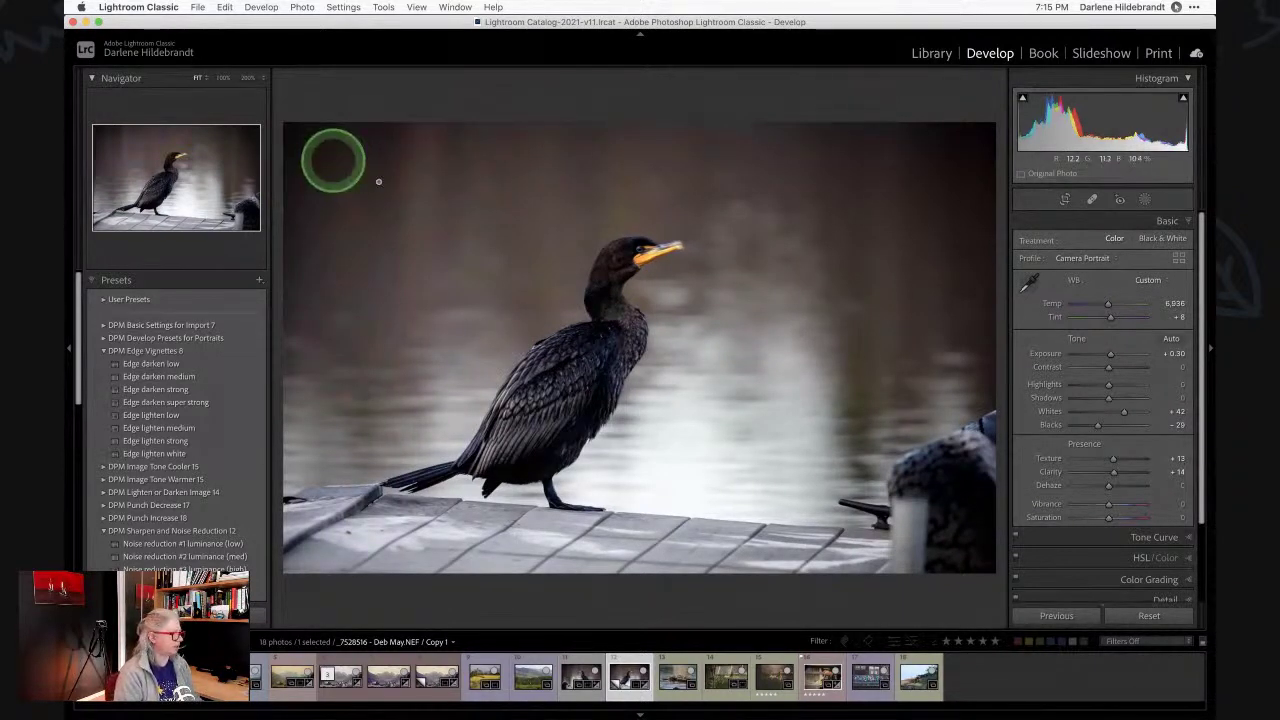
{"action": "key", "text": "r"}
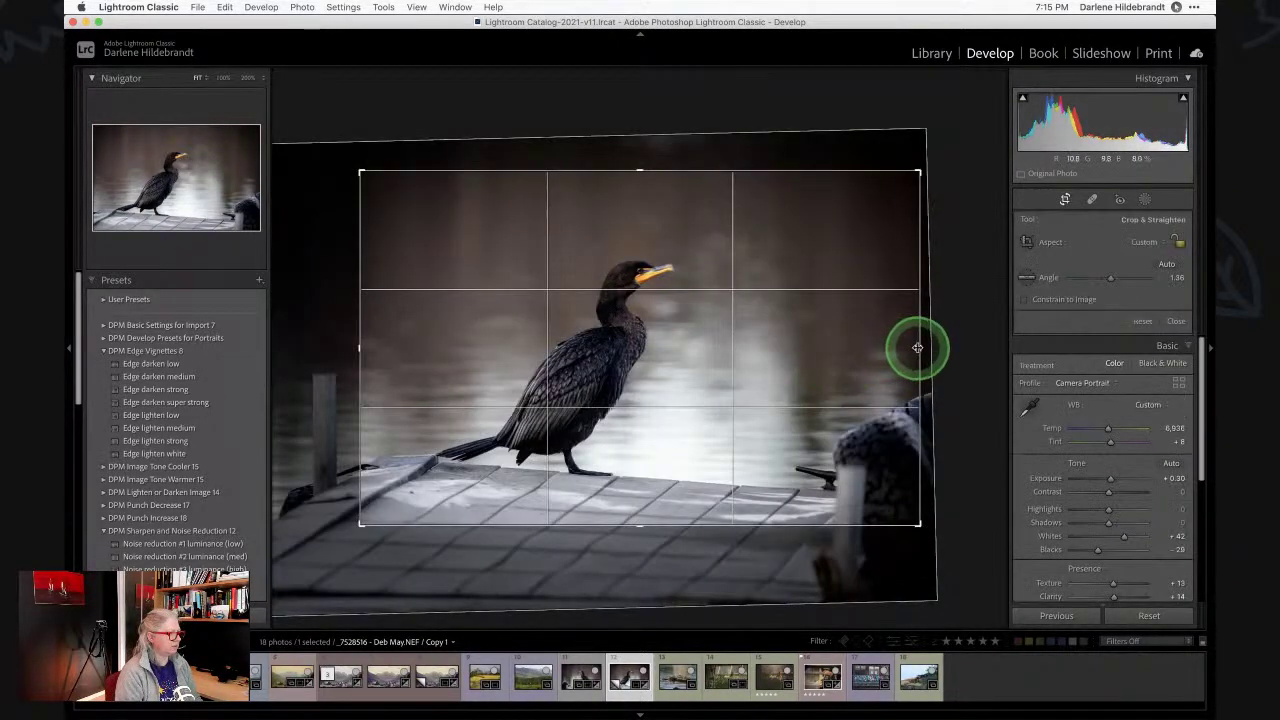
{"action": "left_click_drag", "start_coordinate": [917, 347], "coordinate": [871, 346]}
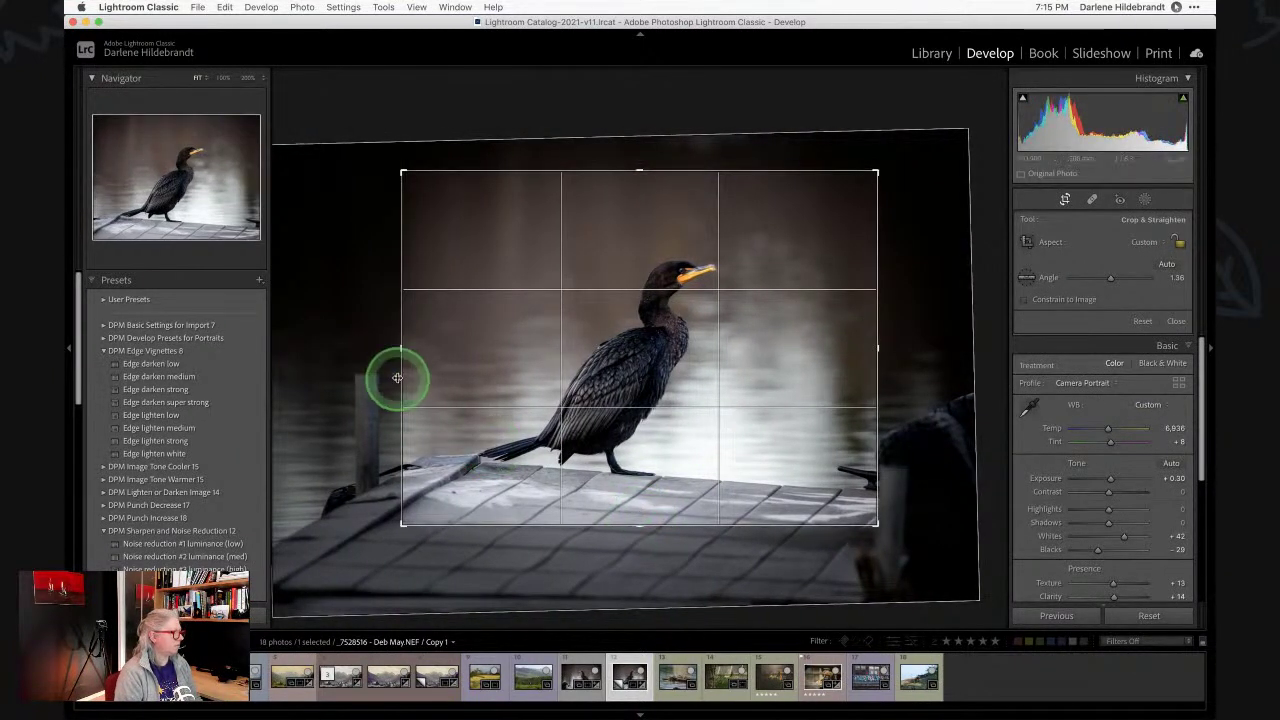
{"action": "left_click_drag", "start_coordinate": [397, 378], "coordinate": [396, 374]}
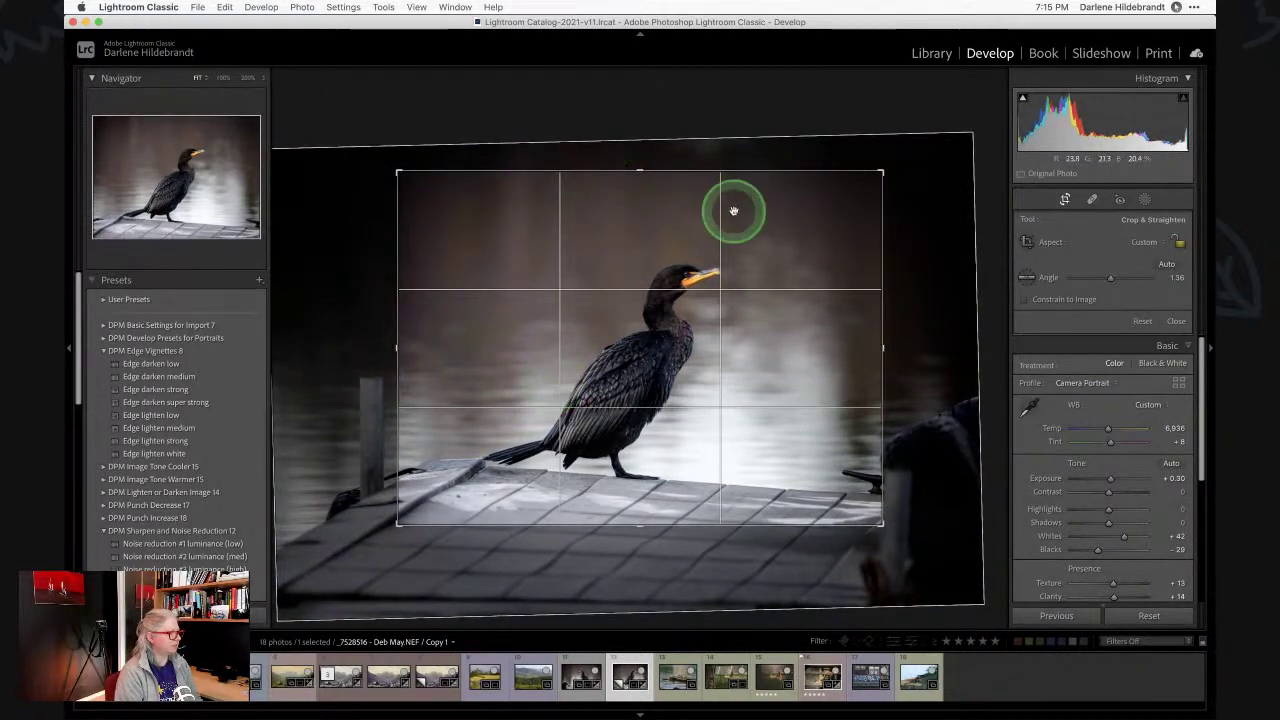
{"action": "left_click_drag", "start_coordinate": [397, 258], "coordinate": [416, 261]}
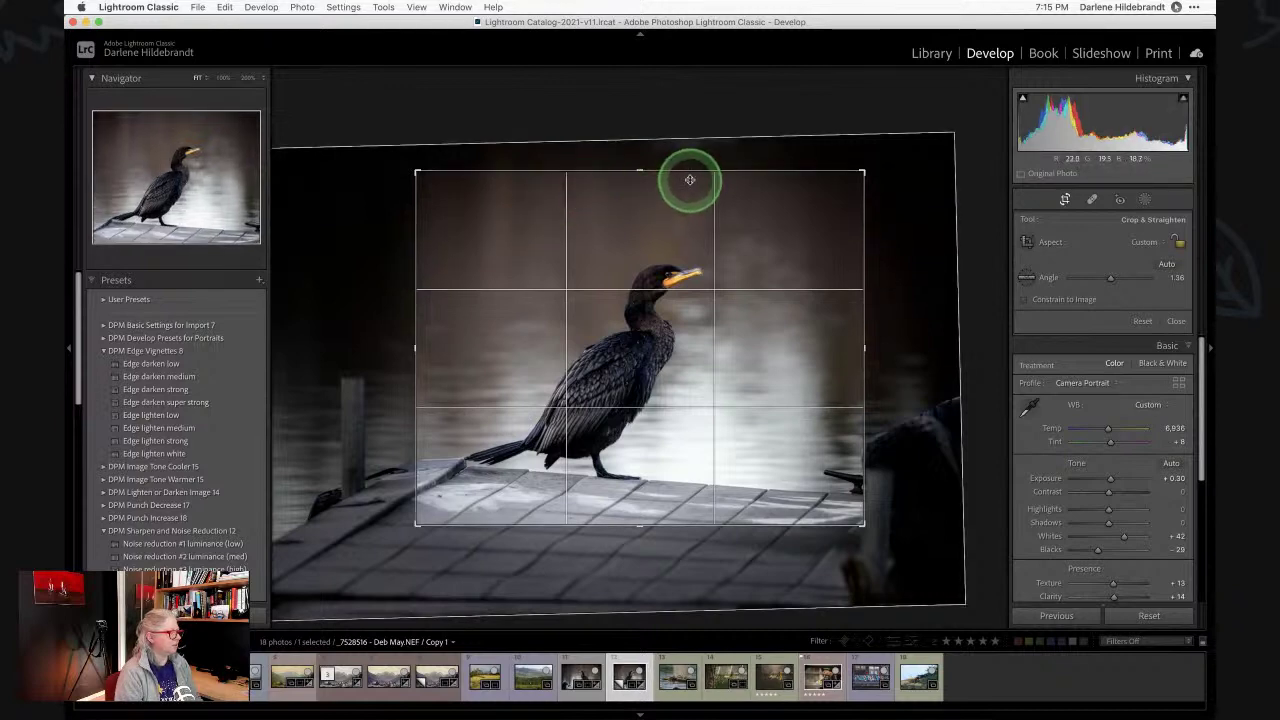
{"action": "left_click_drag", "start_coordinate": [690, 180], "coordinate": [689, 186]}
{"action": "key", "text": "Return"}
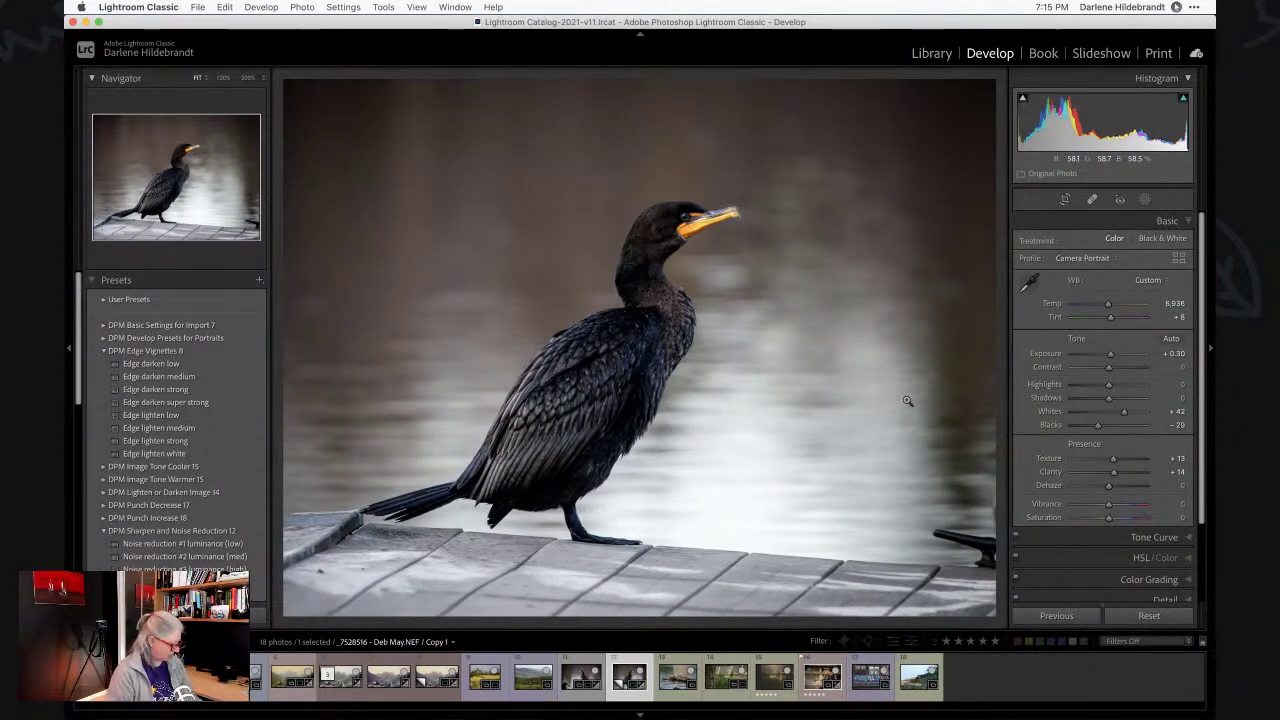
Check the flipped cormorant copy's cropped dimensions in its metadata and review how much its crop frame cuts away.
{"action": "left_click", "coordinate": [902, 394]}
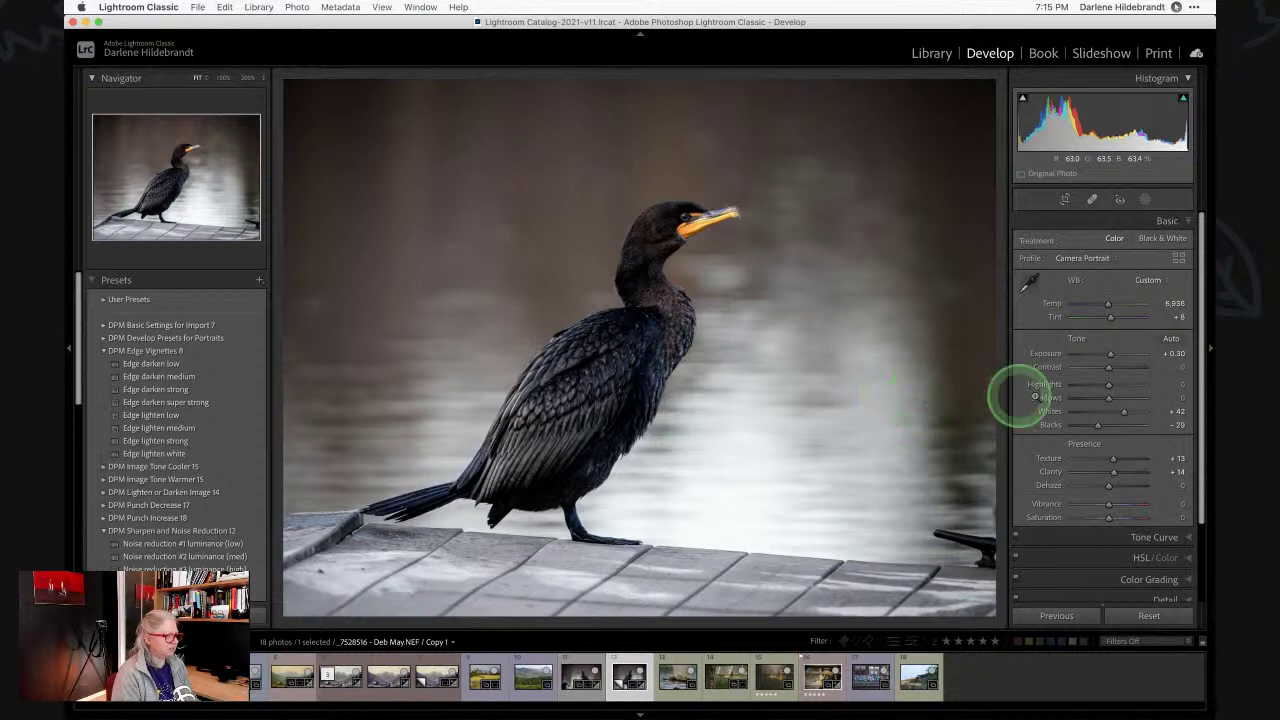
{"action": "left_click", "coordinate": [1104, 396]}
{"action": "scroll", "coordinate": [1105, 397], "scroll_direction": "down", "scroll_amount": 4}
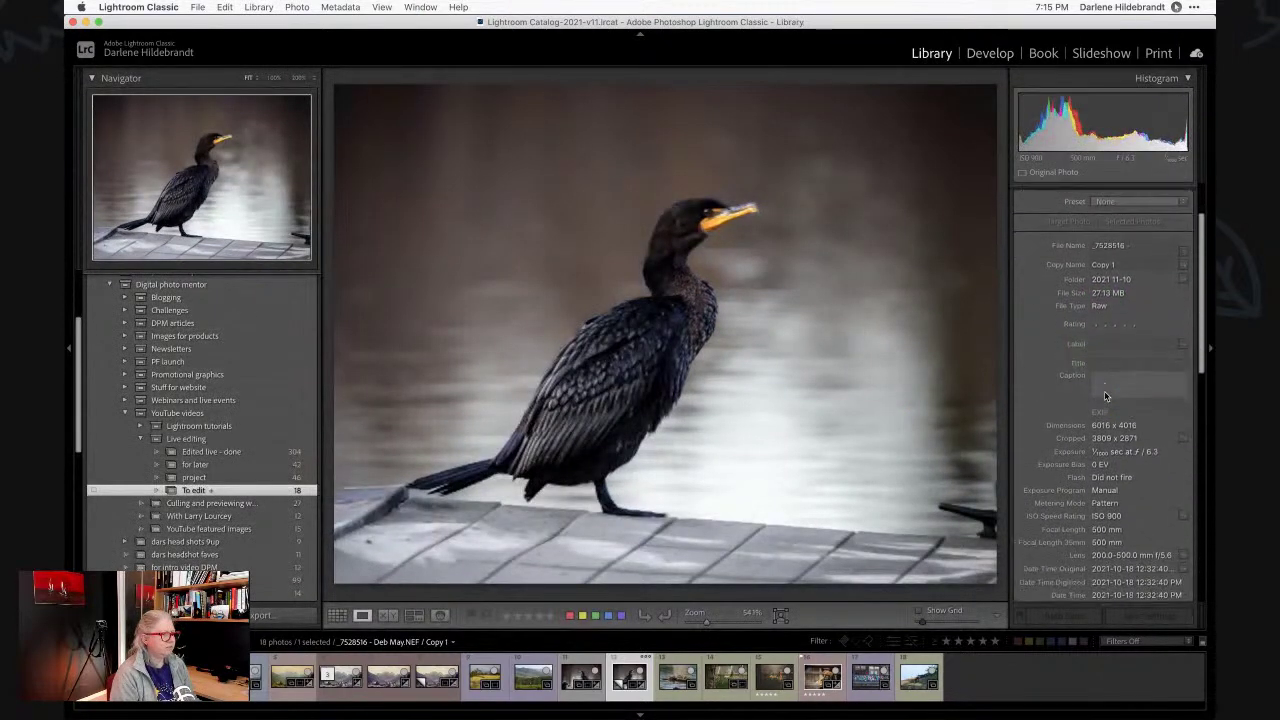
{"action": "left_click", "coordinate": [1105, 400]}
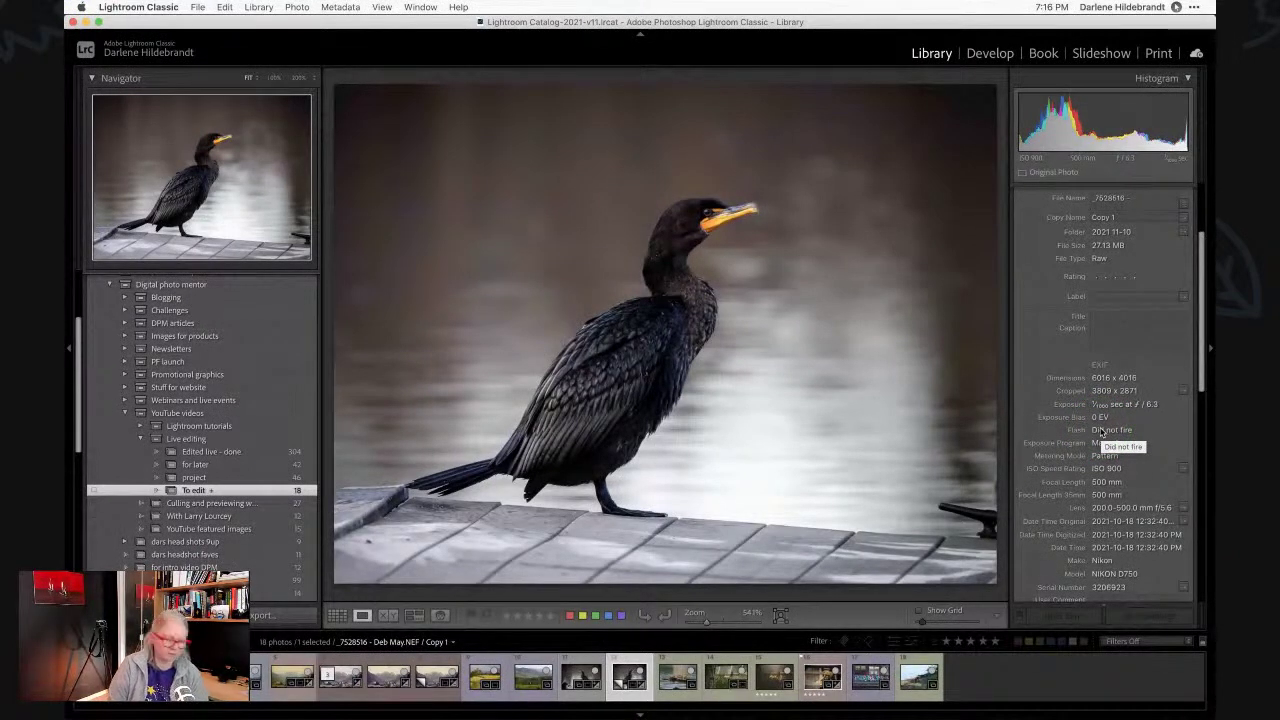
{"action": "key", "text": "r"}
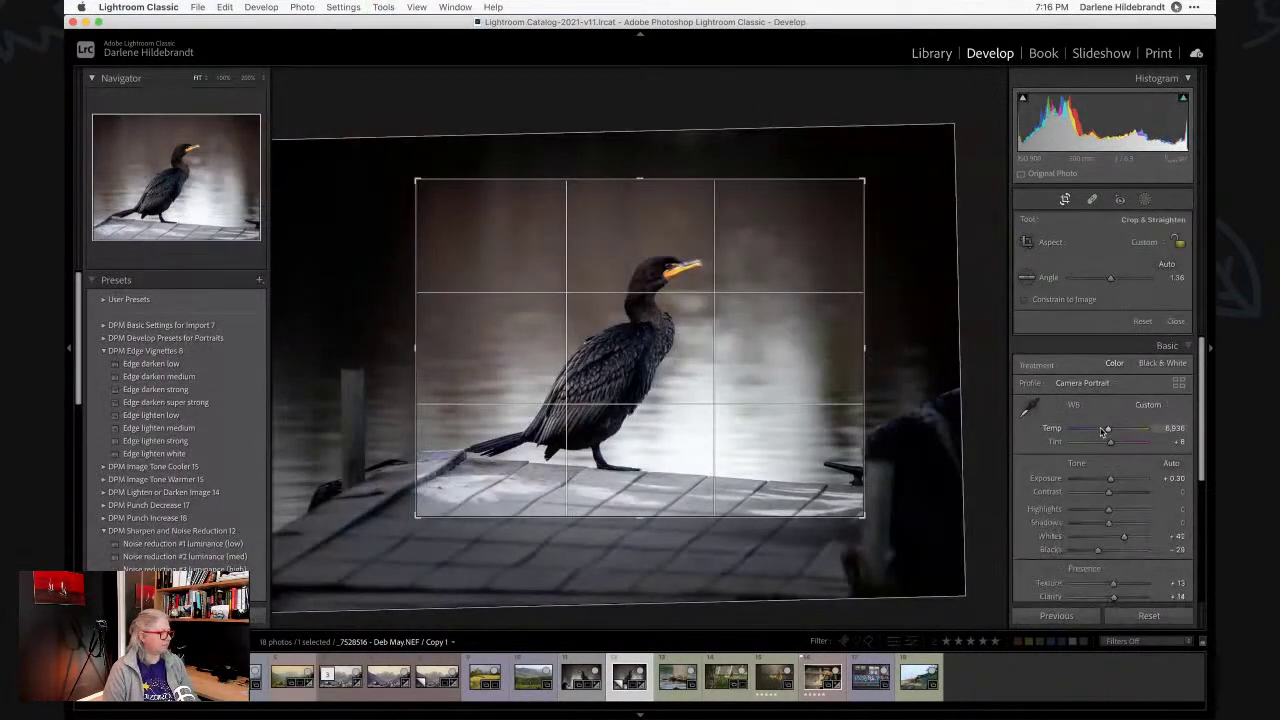
{"action": "key", "text": "r"}
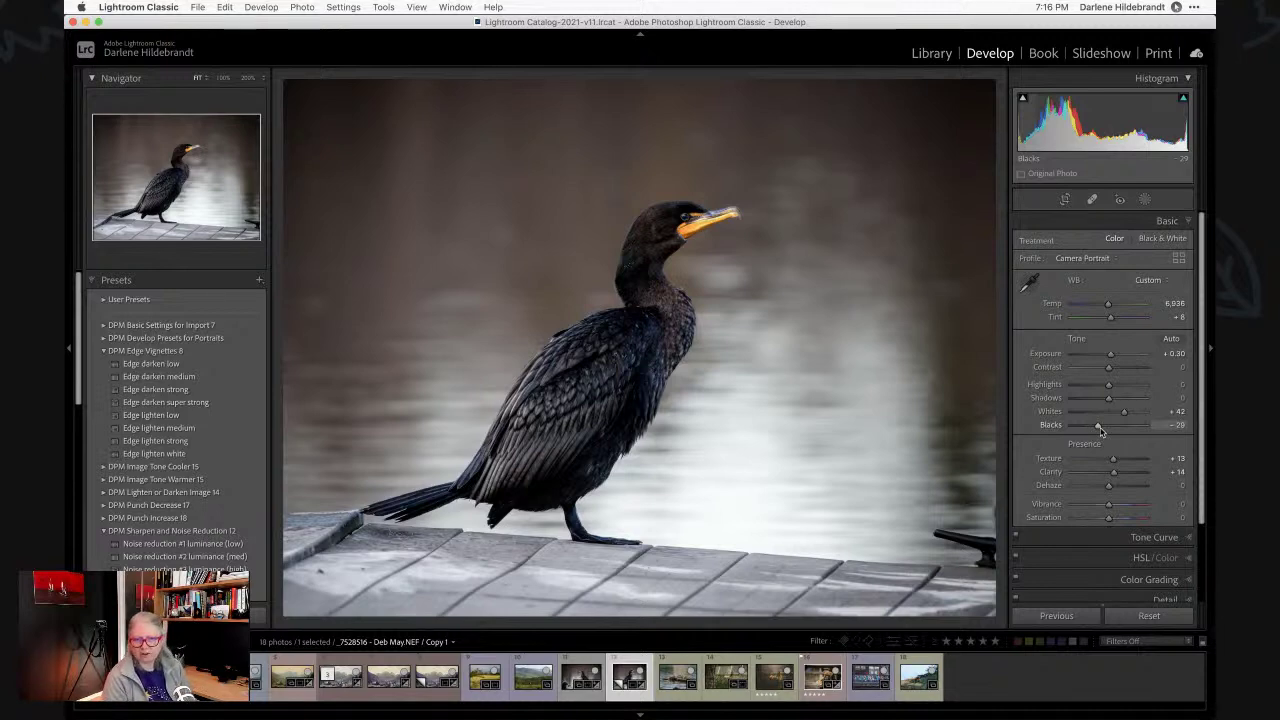
Select the original cormorant photo and its flipped copy in the grid and give both the red colour label.
{"action": "key", "text": "g"}
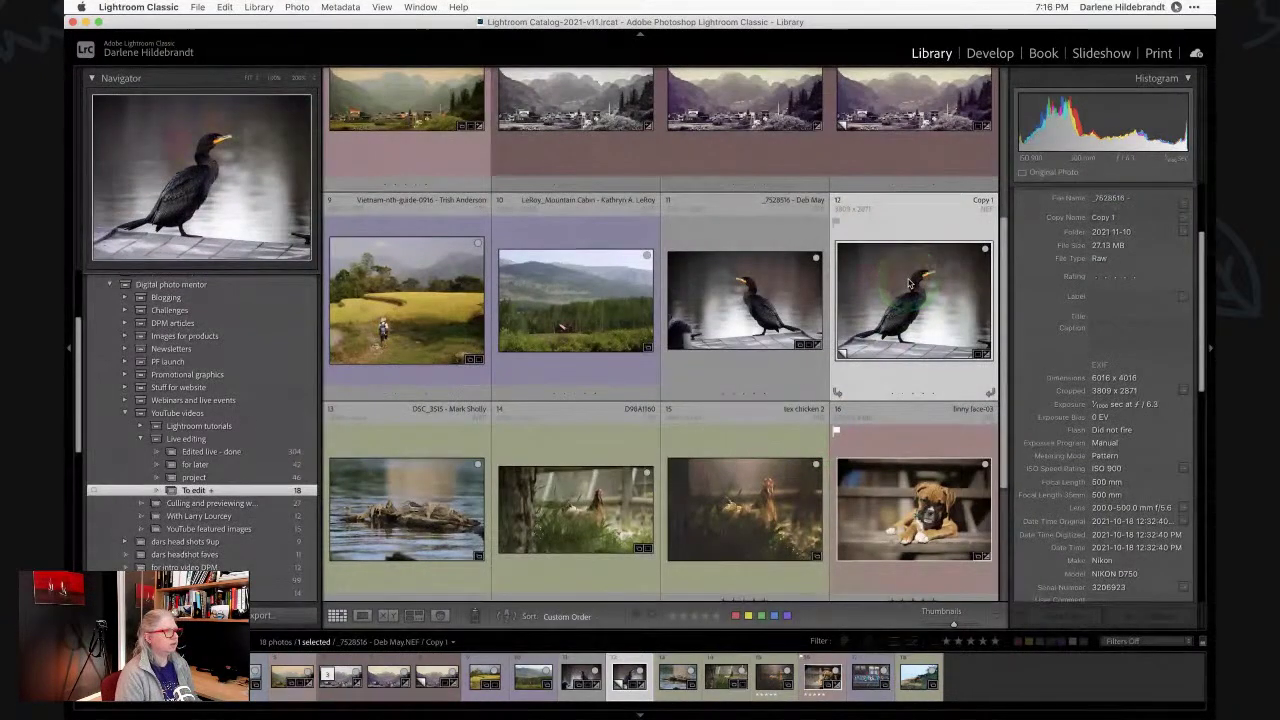
{"action": "key", "text": "shift+Left"}
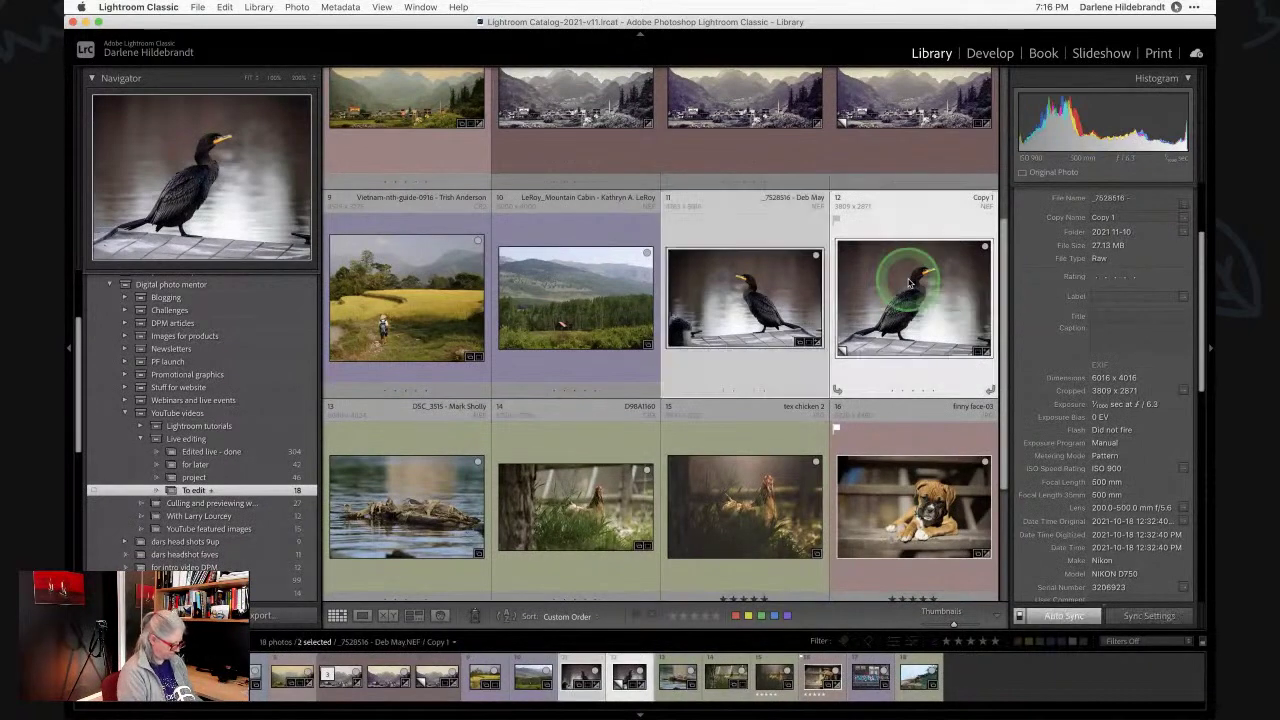
{"action": "key", "text": "6"}
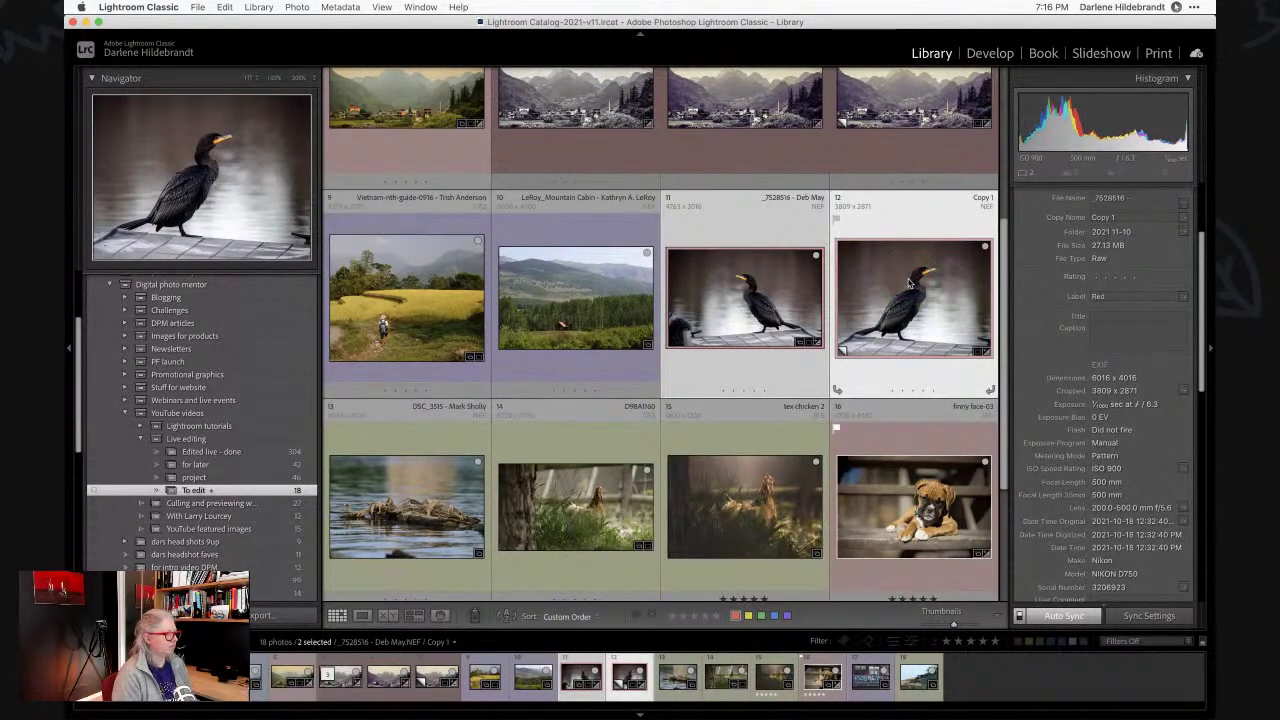
Find the misty road photo with the motorcyclist in the grid and open it in the Develop module.
{"action": "scroll", "coordinate": [909, 290], "scroll_direction": "down", "scroll_amount": 4}
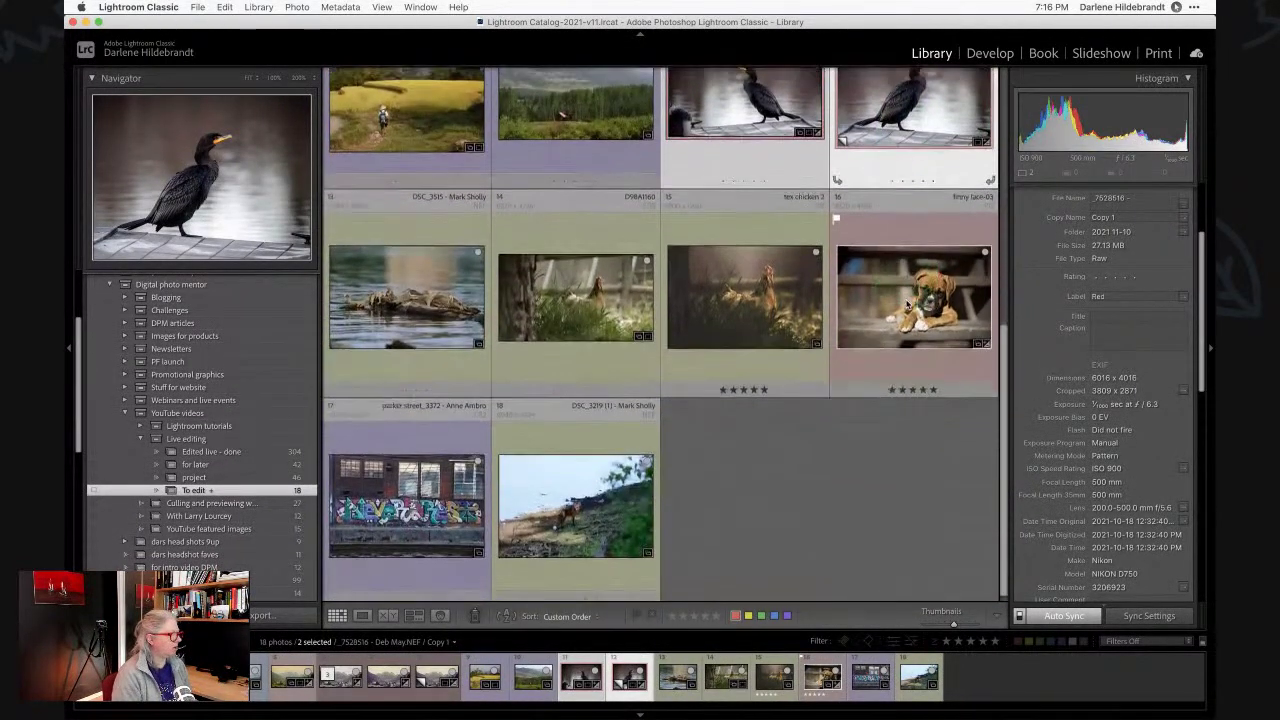
{"action": "scroll", "coordinate": [907, 303], "scroll_direction": "up", "scroll_amount": 3}
{"action": "scroll", "coordinate": [907, 304], "scroll_direction": "up", "scroll_amount": 3}
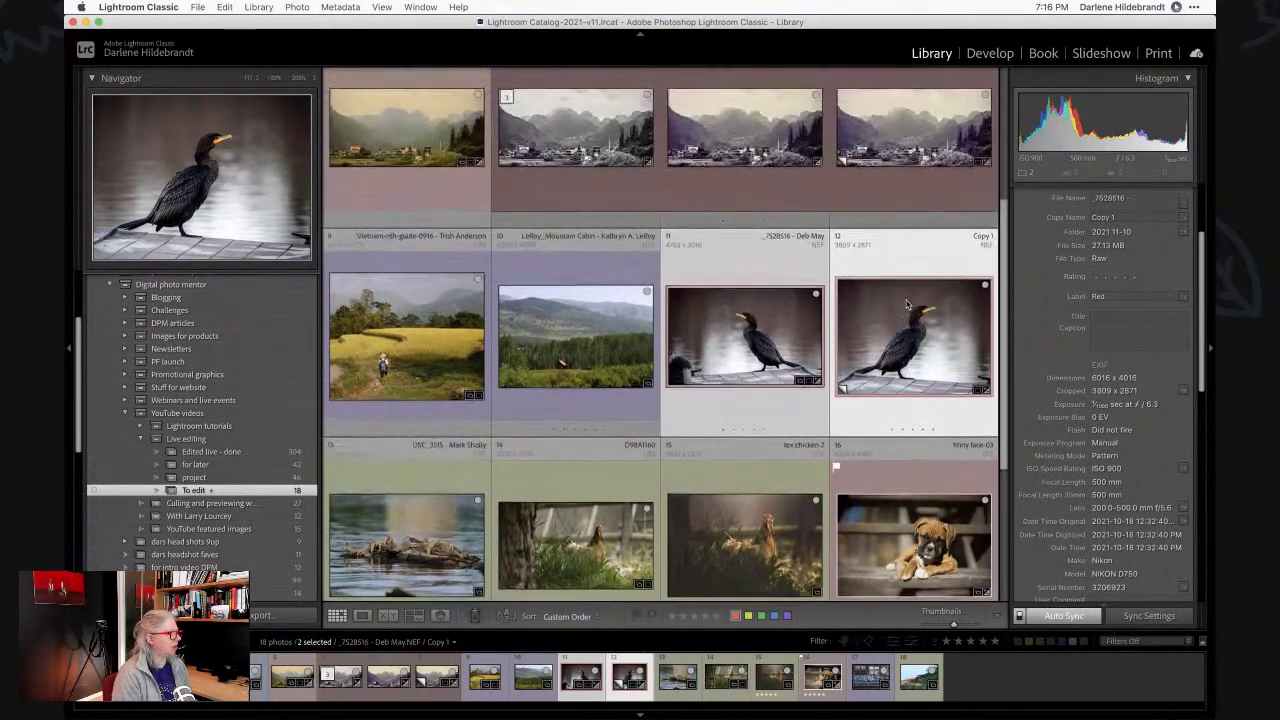
{"action": "scroll", "coordinate": [907, 304], "scroll_direction": "up", "scroll_amount": 4}
{"action": "scroll", "coordinate": [907, 304], "scroll_direction": "up", "scroll_amount": 2}
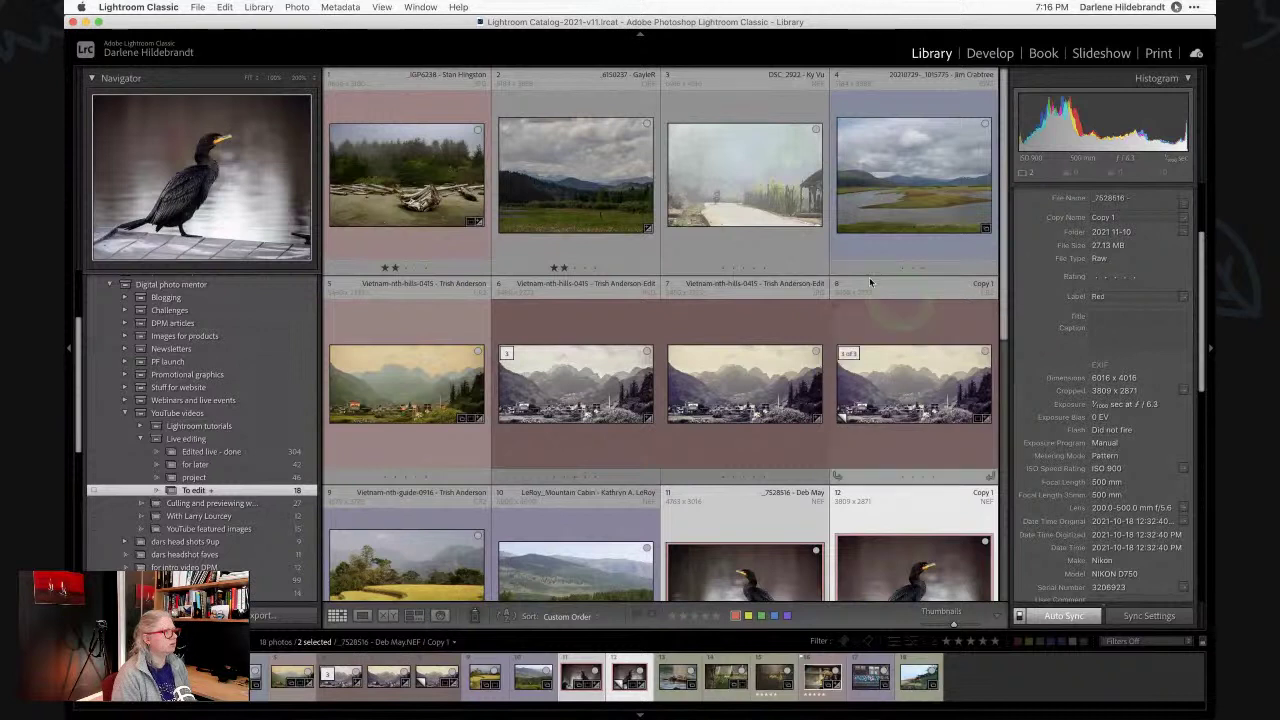
{"action": "left_click", "coordinate": [743, 197]}
{"action": "double_click", "coordinate": [743, 197]}
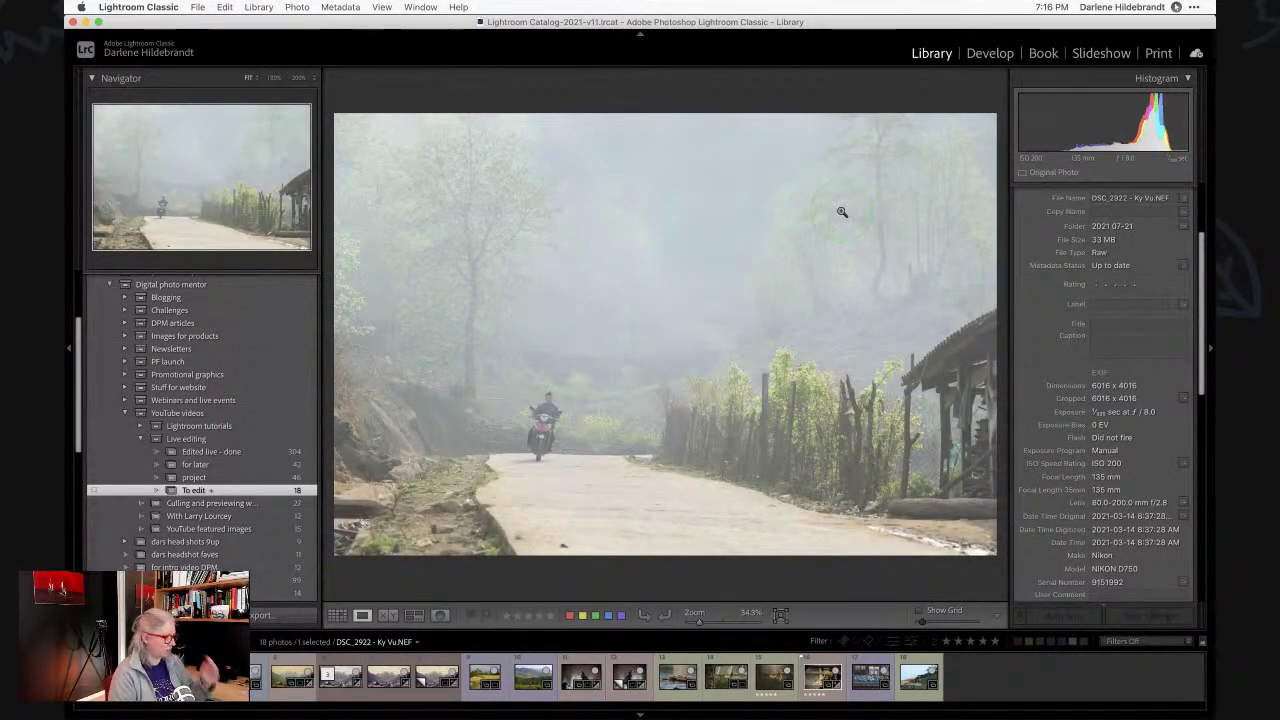
{"action": "key", "text": "d"}
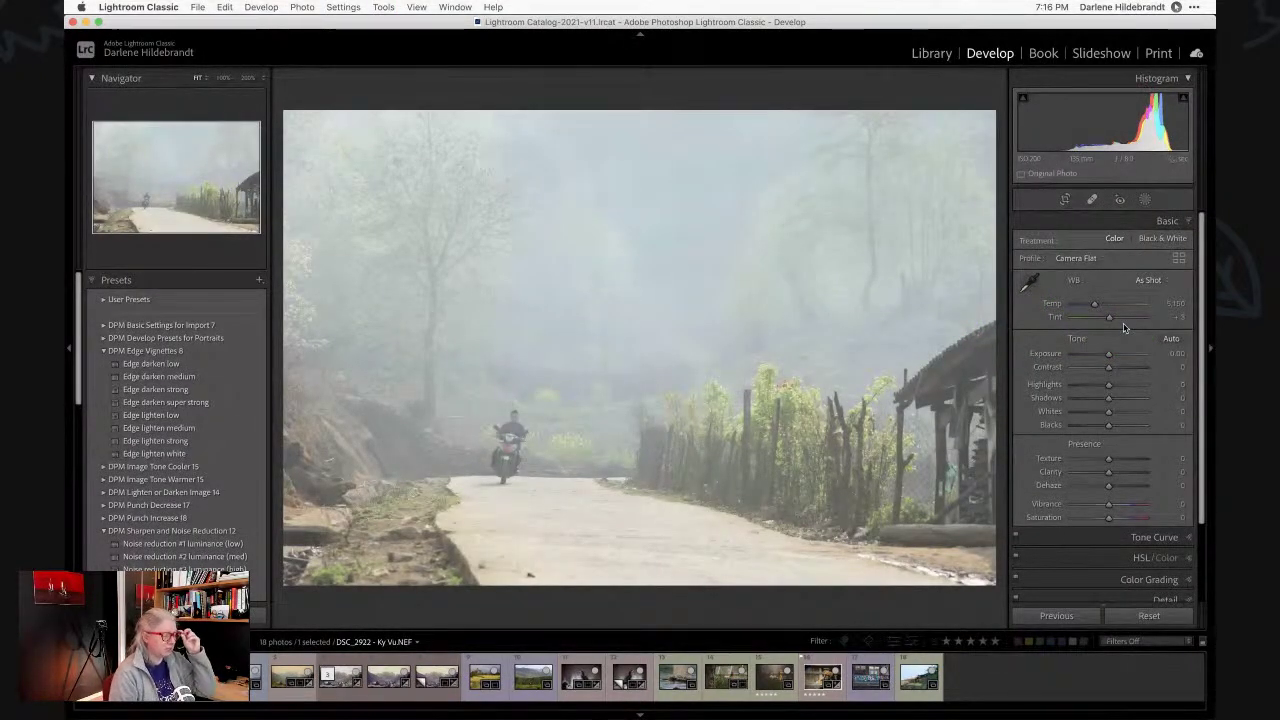
Preview the camera profiles on the misty road photo and apply Camera Vivid.
{"action": "left_click", "coordinate": [1029, 348]}
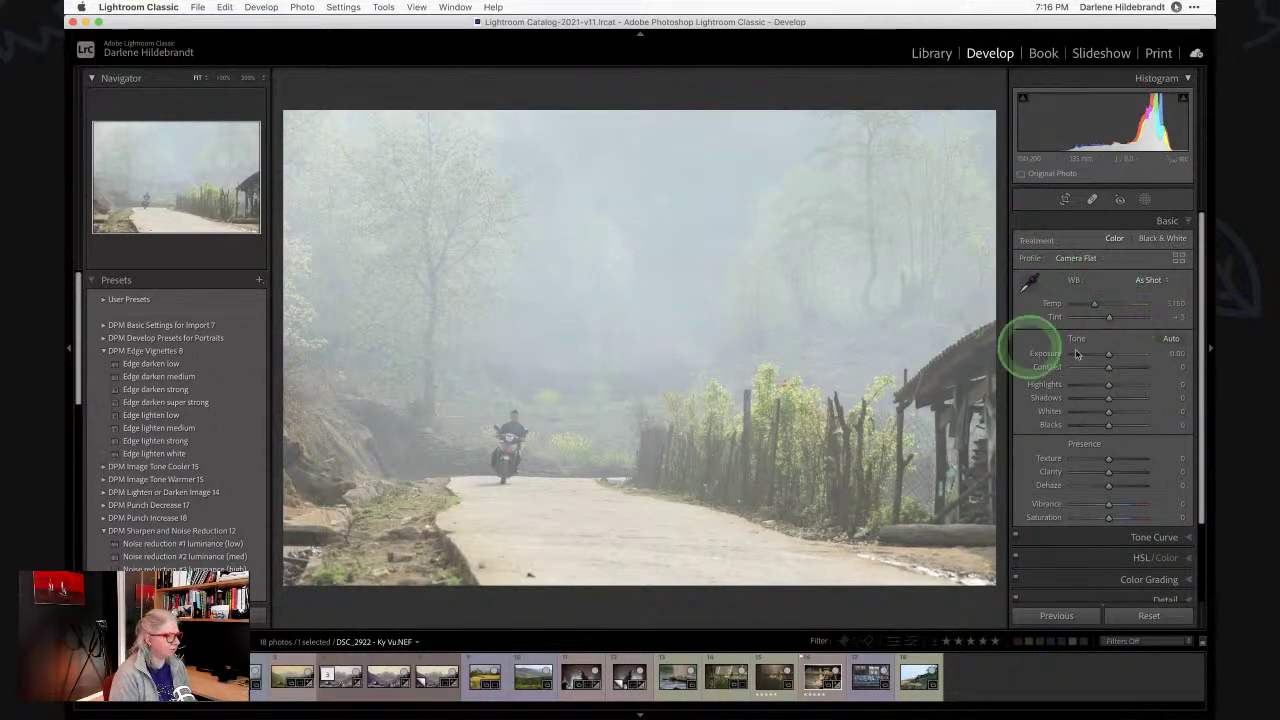
{"action": "left_click", "coordinate": [1088, 343]}
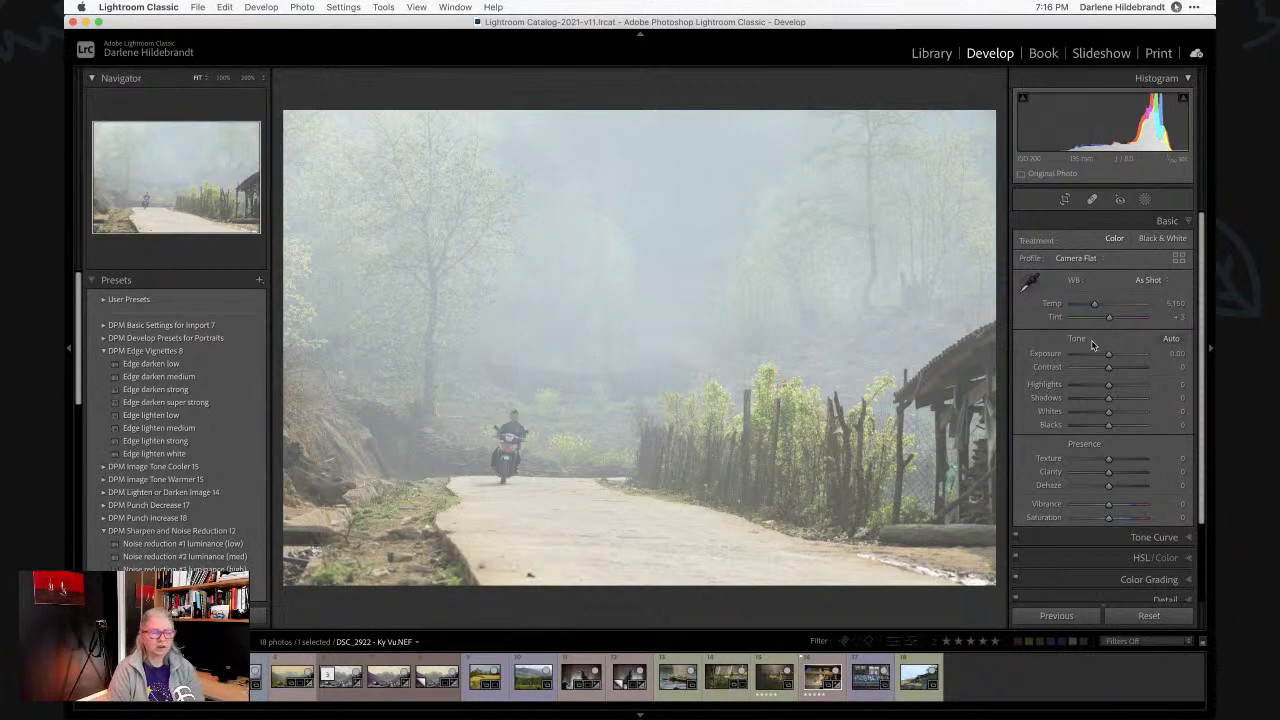
{"action": "mouse_move", "coordinate": [1092, 346]}
{"action": "left_mouse_down"}
{"action": "mouse_move", "coordinate": [1086, 357]}
{"action": "mouse_move", "coordinate": [1168, 283]}
{"action": "left_mouse_up"}
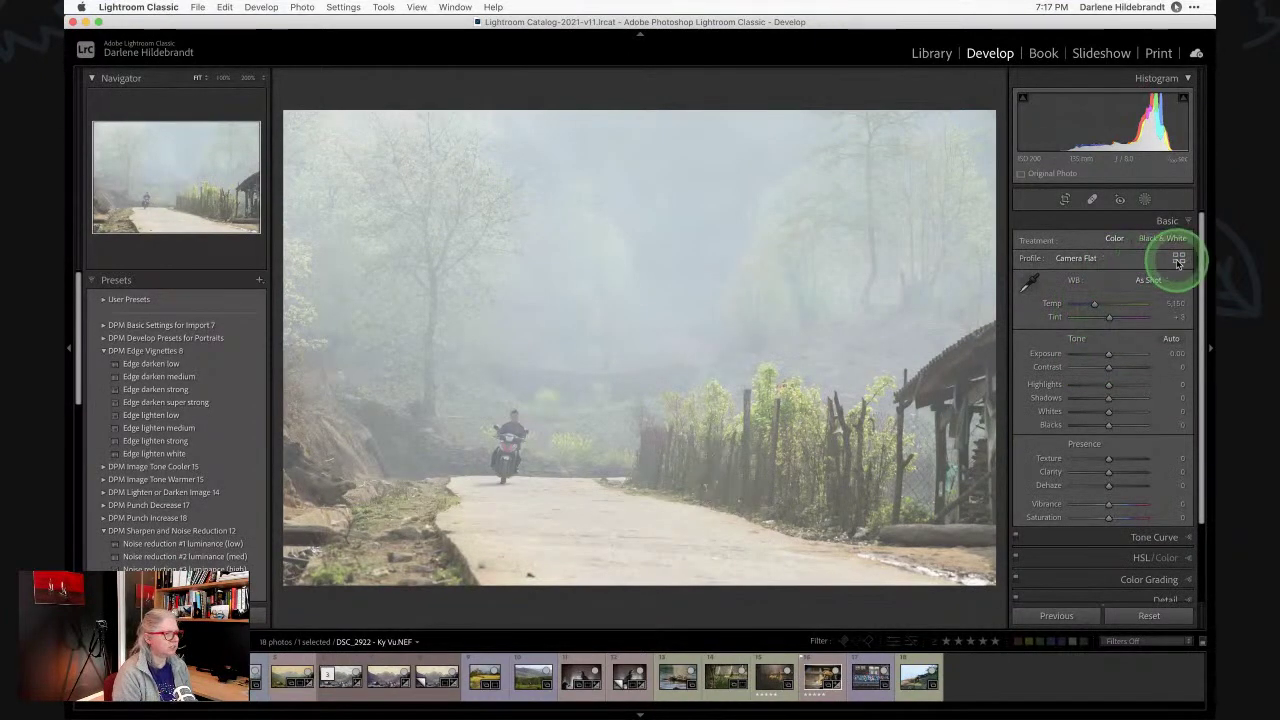
{"action": "left_click", "coordinate": [1178, 260]}
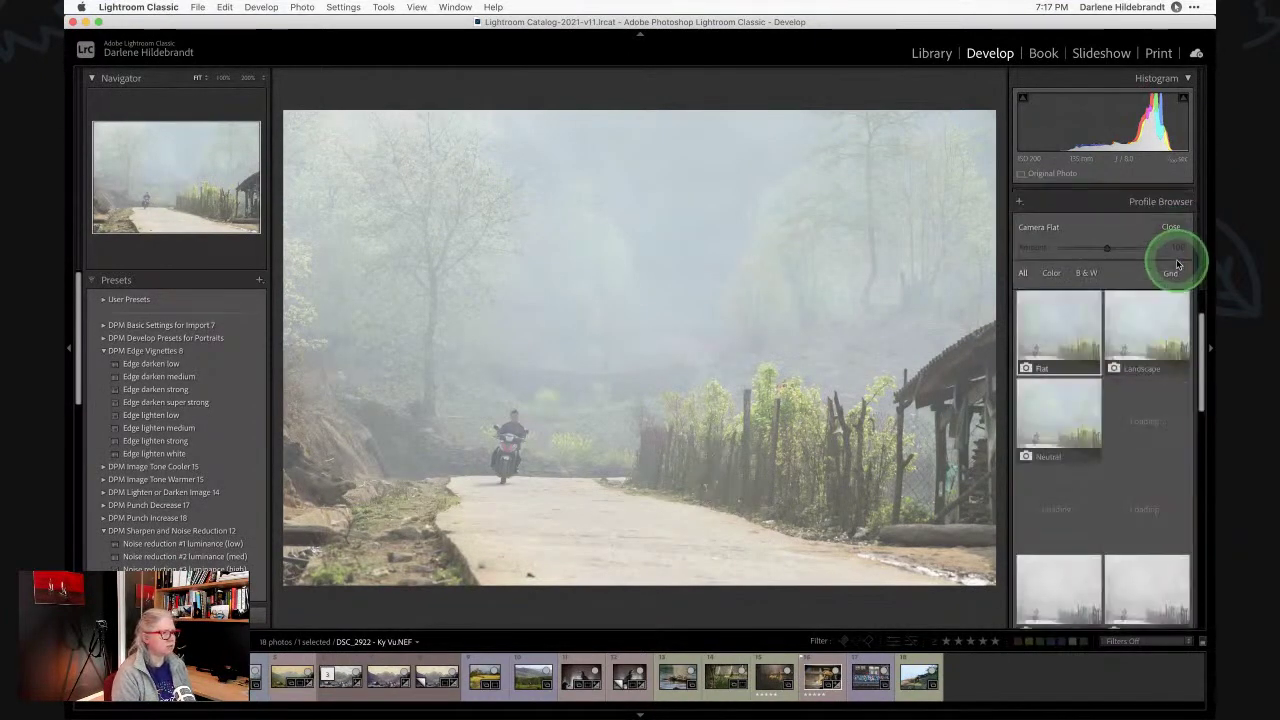
{"action": "left_click", "coordinate": [1057, 336]}
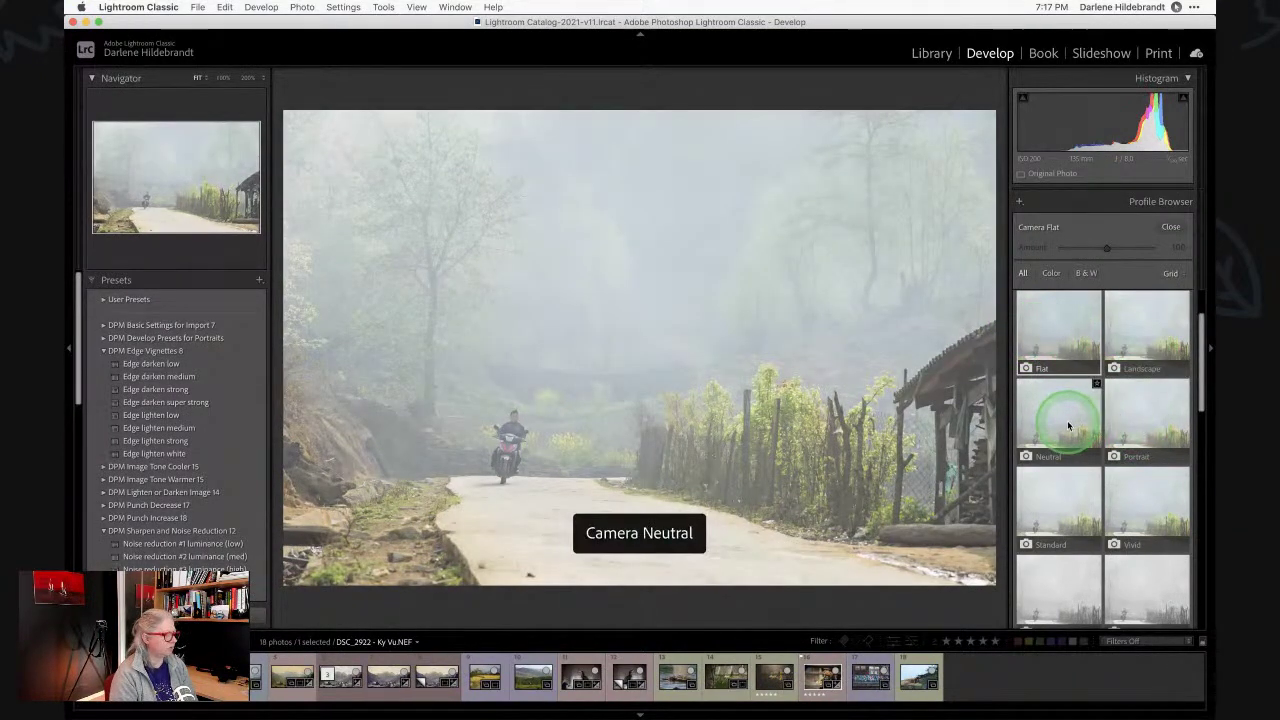
{"action": "left_click", "coordinate": [1158, 499]}
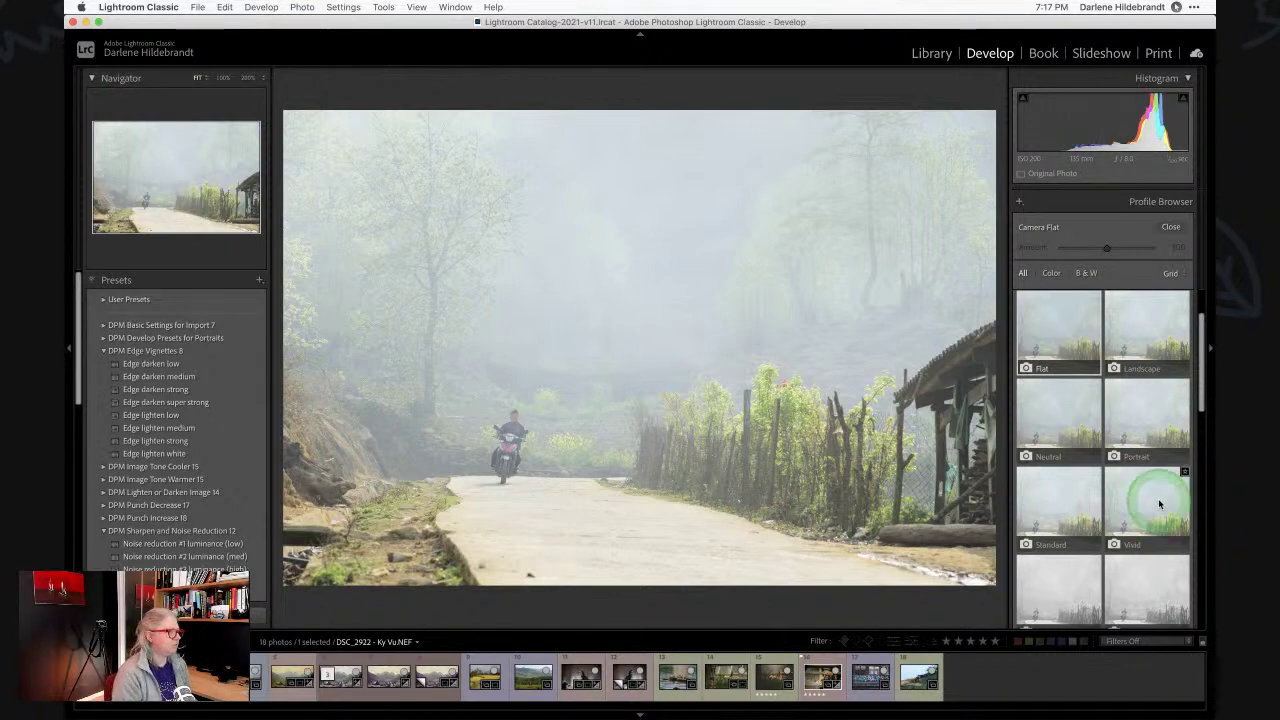
{"action": "left_click", "coordinate": [1170, 227]}
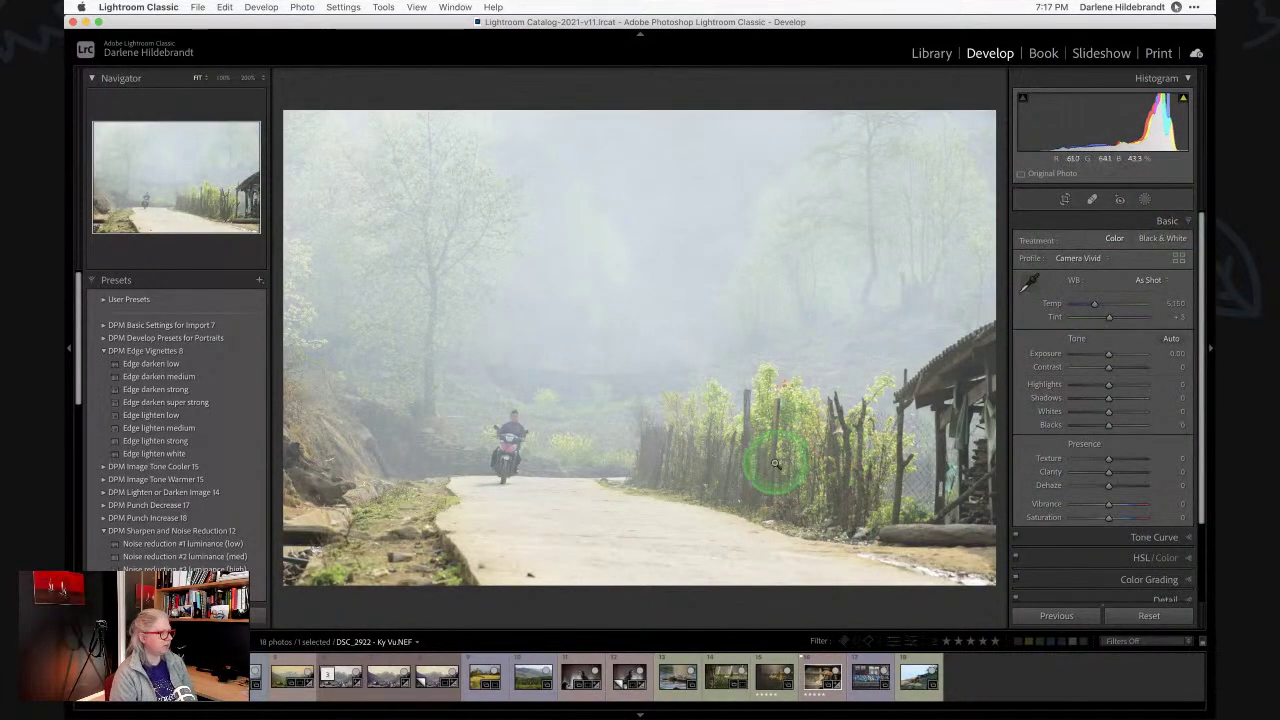
Set the misty road photo's white balance to Auto.
{"action": "left_click", "coordinate": [1111, 369]}
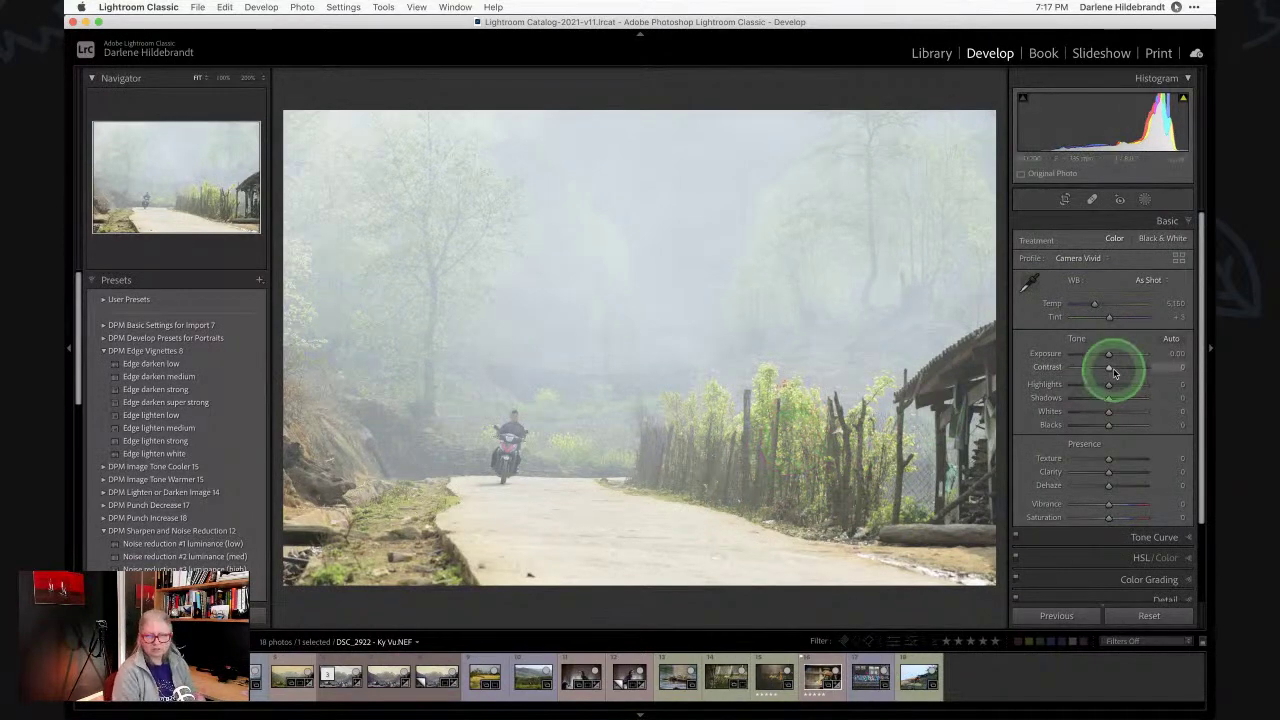
{"action": "left_click", "coordinate": [1113, 368]}
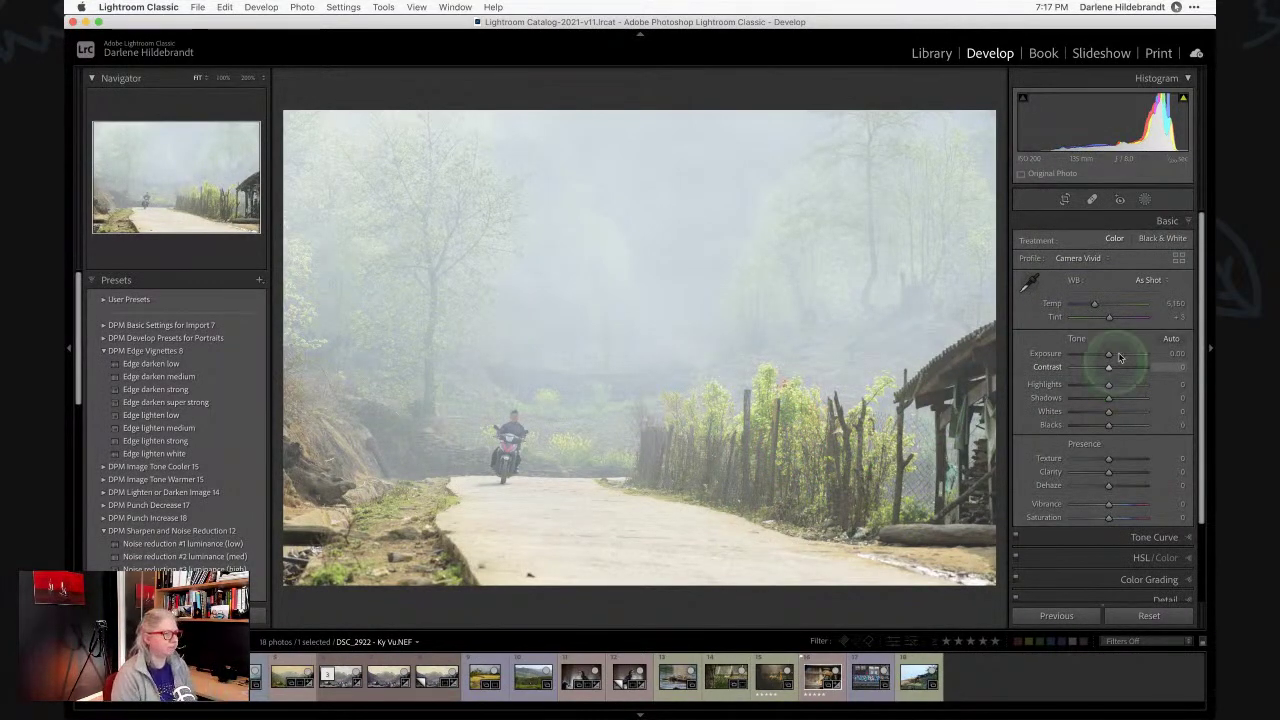
{"action": "left_click", "coordinate": [1150, 281]}
{"action": "left_click", "coordinate": [1148, 292]}
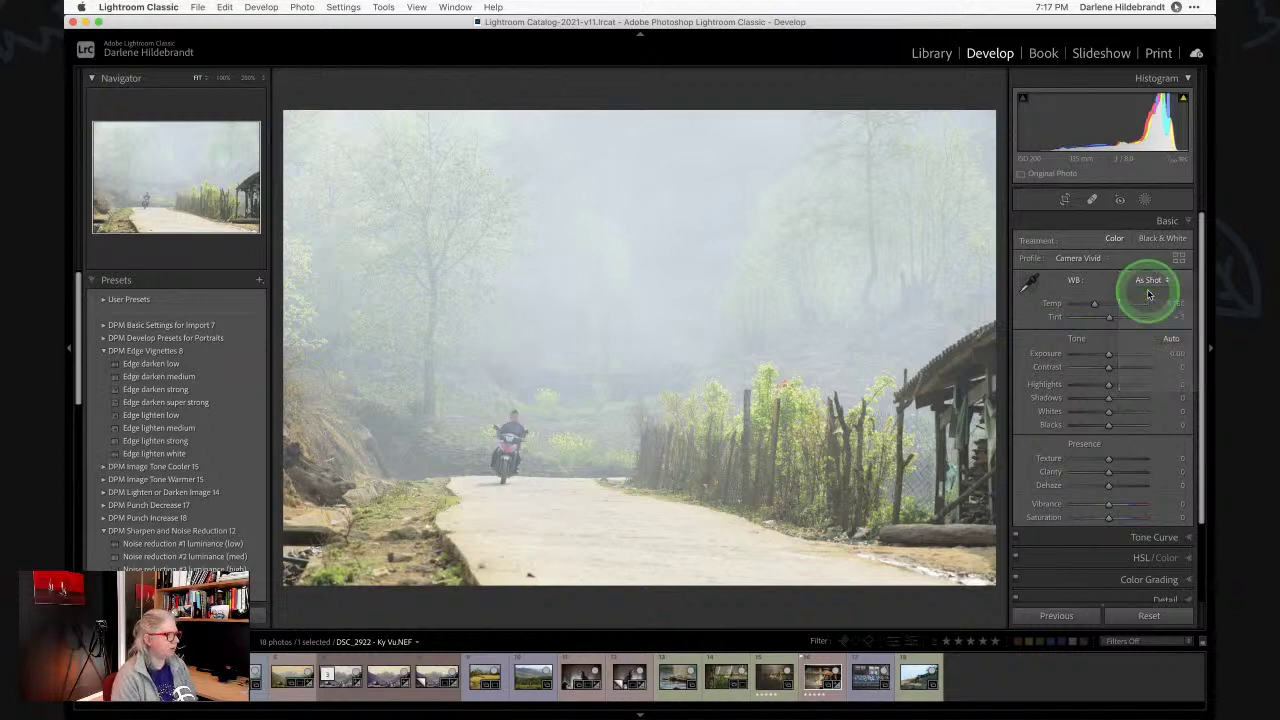
Set Whites and Blacks automatically, keeping Blacks at −72, and reset Whites and fine-tune it to +1 using the clipping preview.
{"action": "double_click", "coordinate": [1049, 412], "text": "shift"}
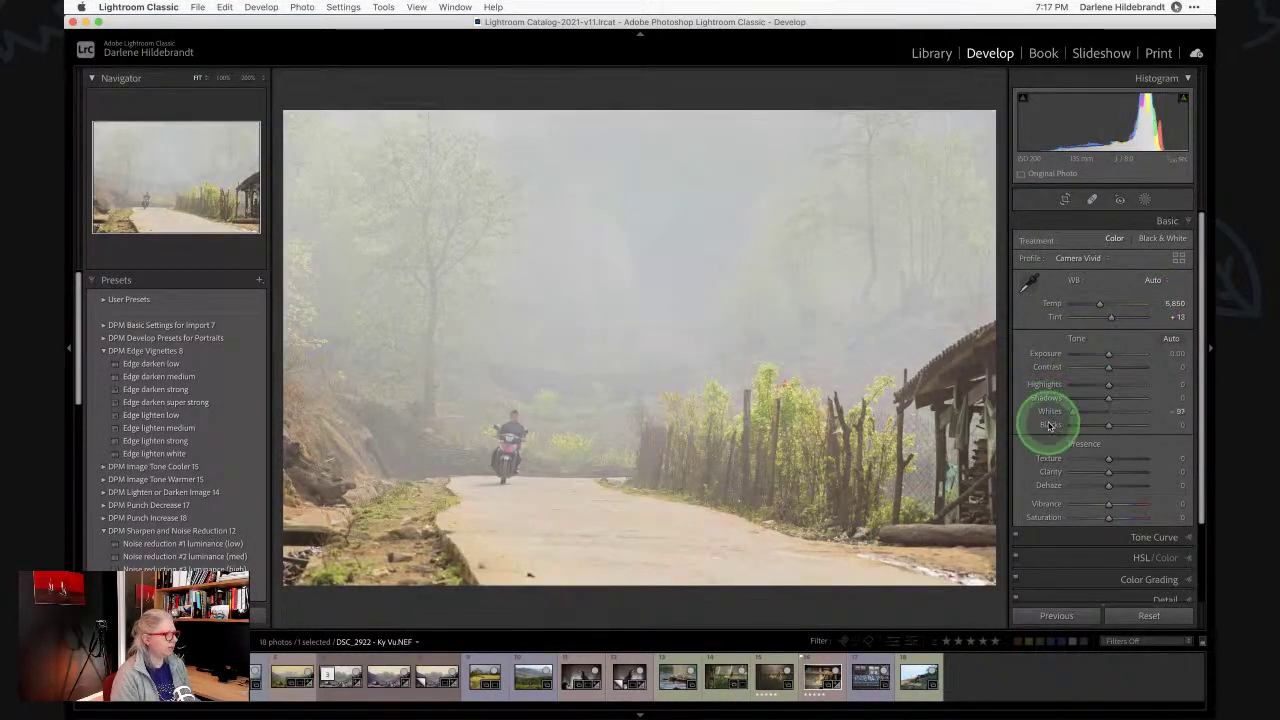
{"action": "double_click", "coordinate": [1049, 425], "text": "shift"}
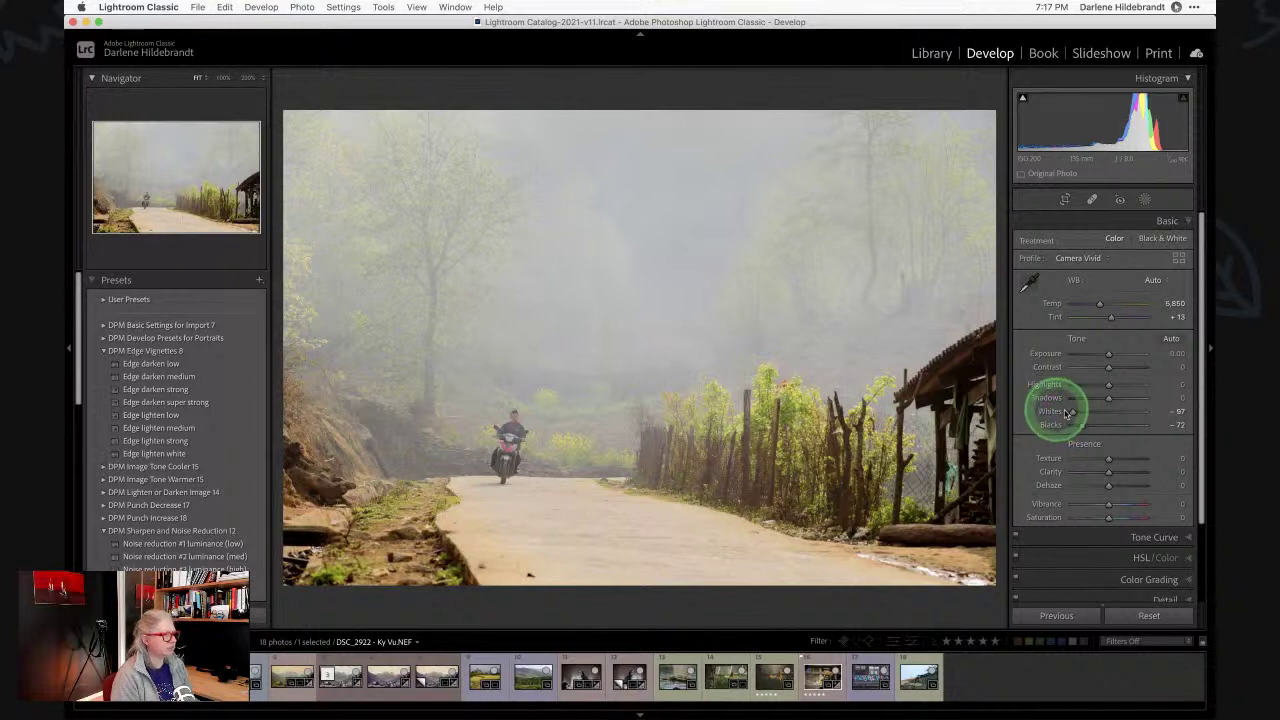
{"action": "left_click", "coordinate": [1072, 414], "text": "alt"}
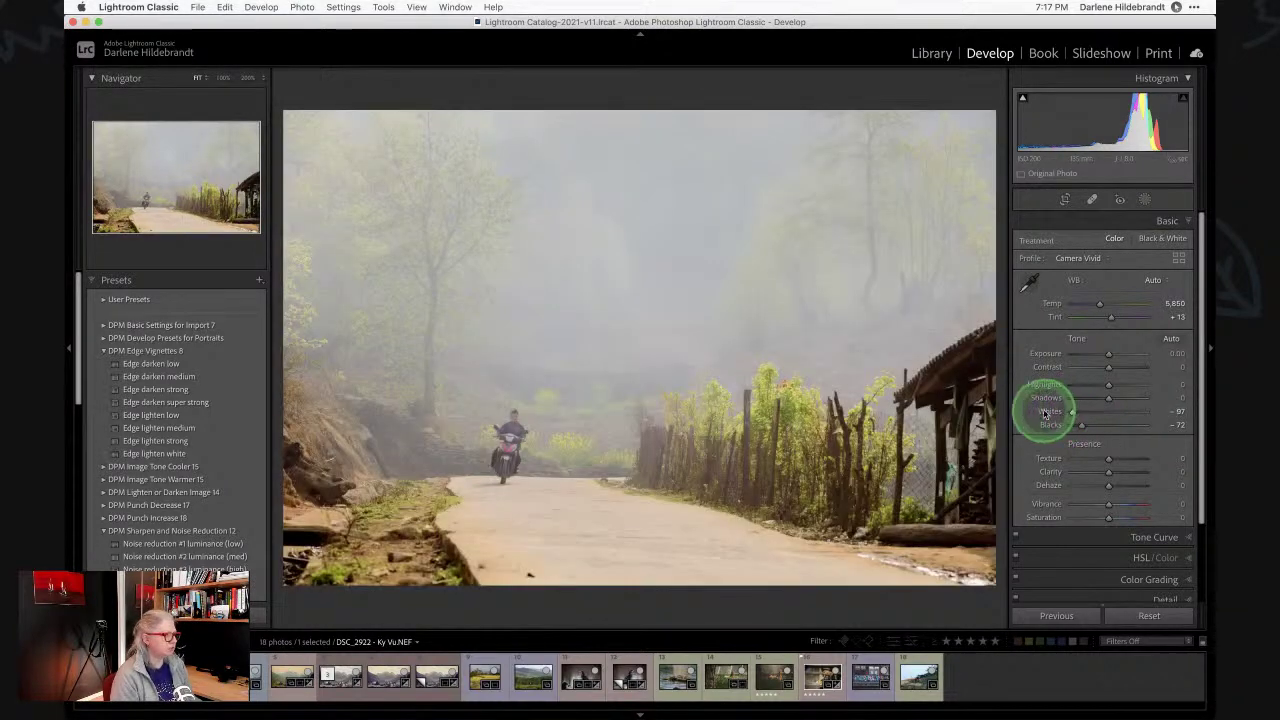
{"action": "double_click", "coordinate": [1049, 411]}
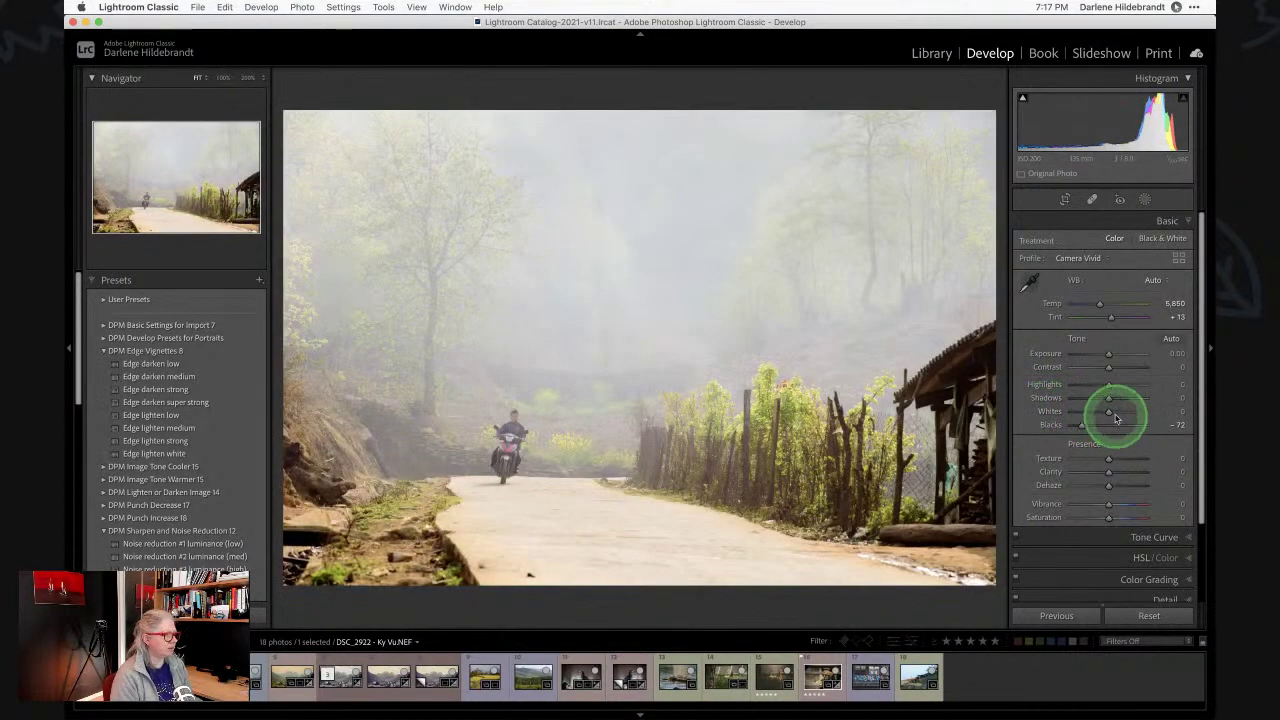
{"action": "left_click", "coordinate": [1107, 413], "text": "alt"}
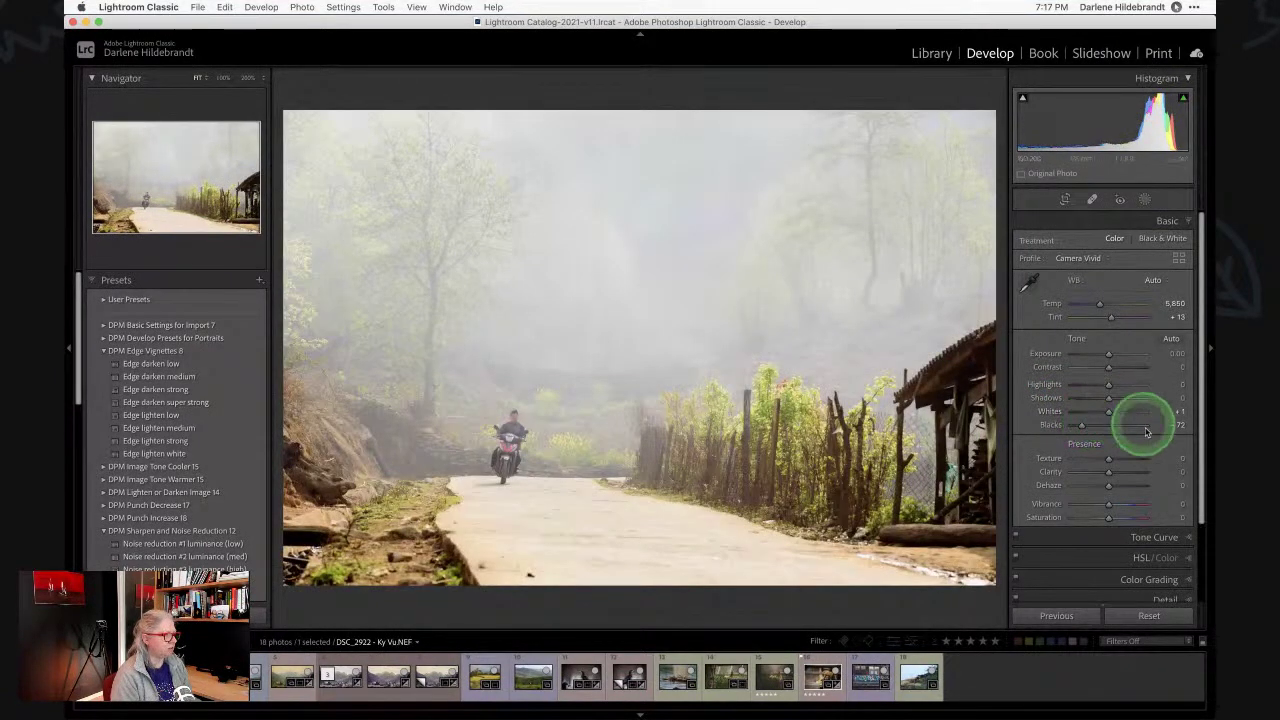
Try Dehaze at +100 and undo it, and set Blacks to −82, Clarity to +9 and Dehaze to +37.
{"action": "left_click_drag", "start_coordinate": [1104, 387], "coordinate": [1155, 483]}
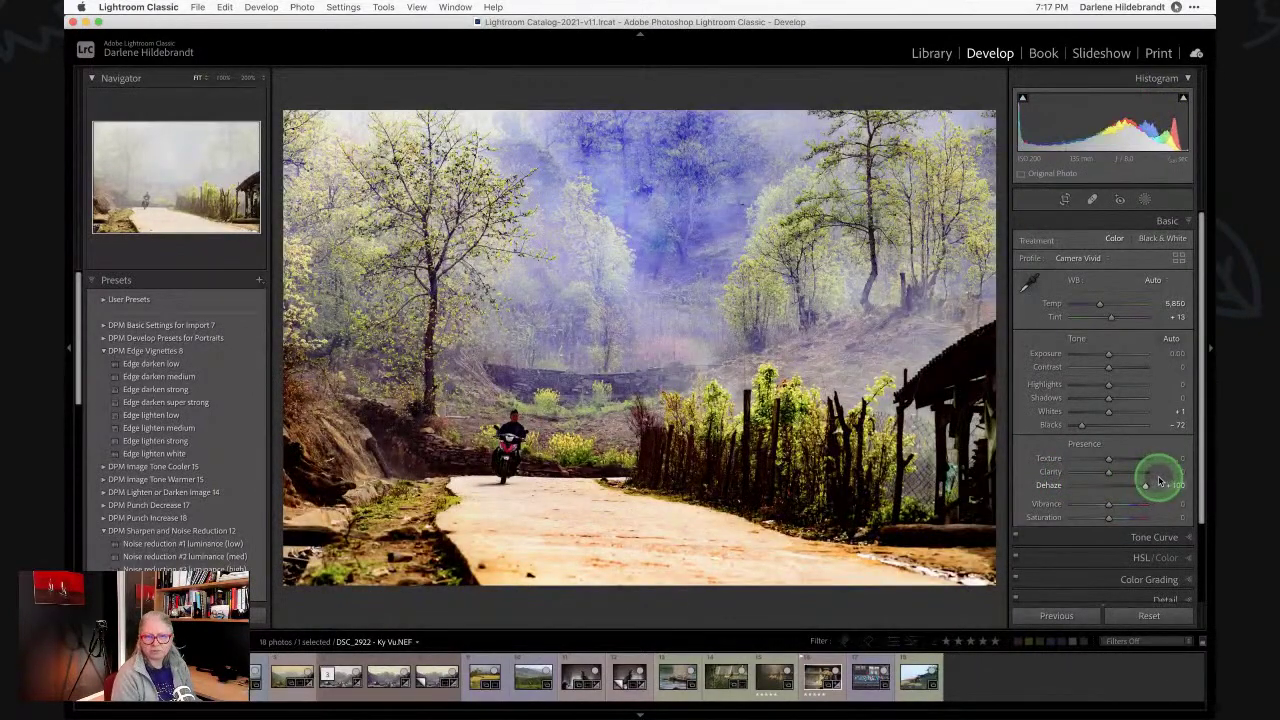
{"action": "key", "text": "super+z"}
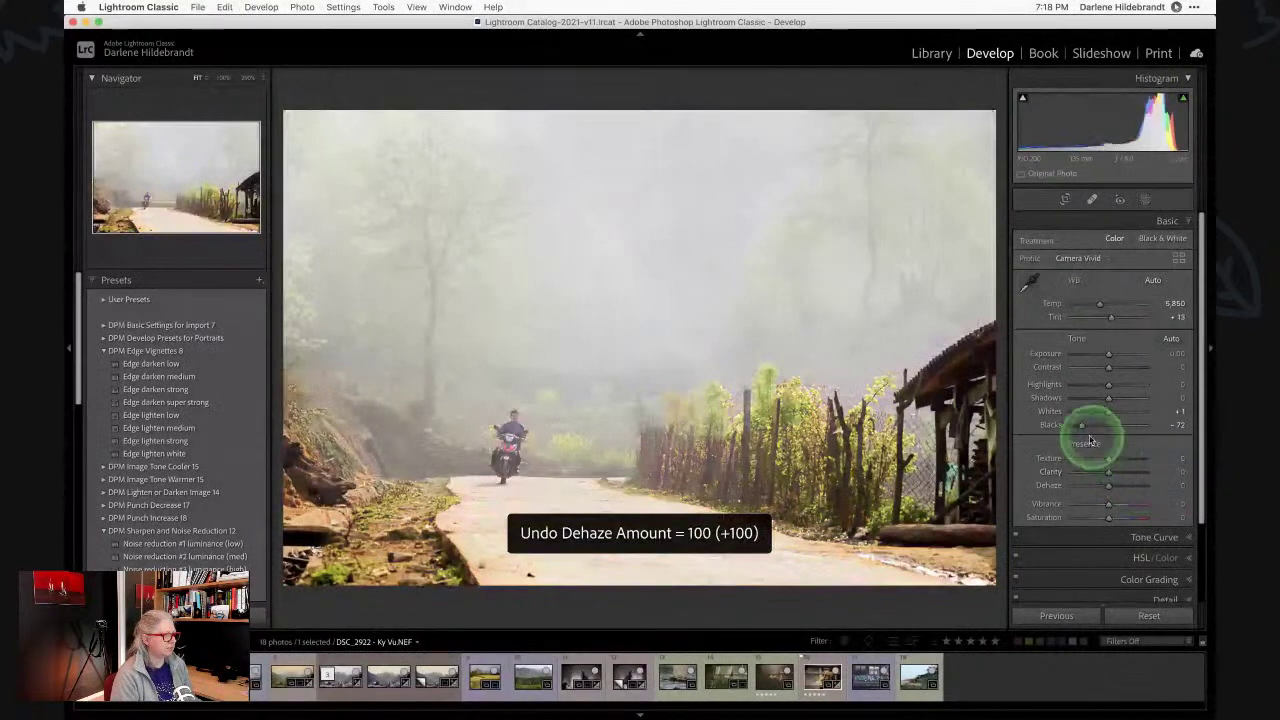
{"action": "left_click_drag", "start_coordinate": [1082, 428], "coordinate": [1078, 426]}
{"action": "mouse_move", "coordinate": [1109, 486]}
{"action": "left_mouse_down"}
{"action": "mouse_move", "coordinate": [1109, 472]}
{"action": "mouse_move", "coordinate": [1108, 486]}
{"action": "mouse_move", "coordinate": [1122, 486]}
{"action": "left_mouse_up"}
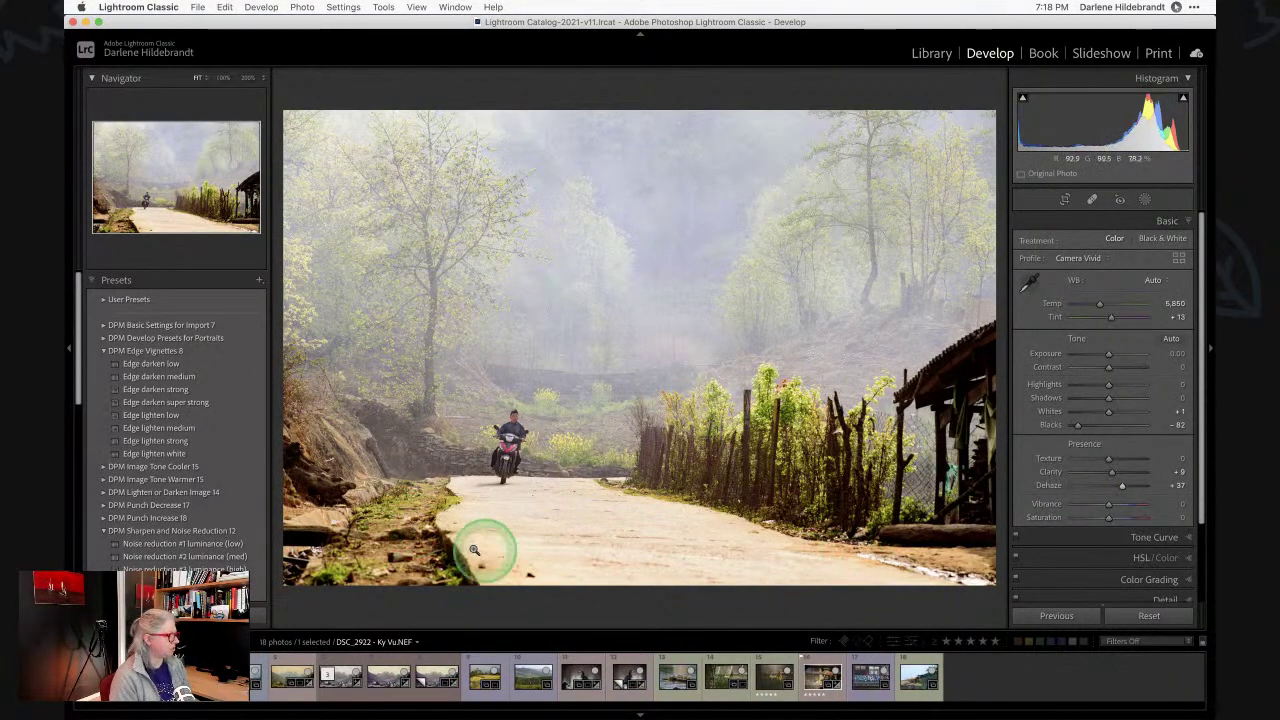
Crop the misty road photo with a custom aspect, trimming the foreground along the bottom edge and a strip off the left side.
{"action": "key", "text": "r"}
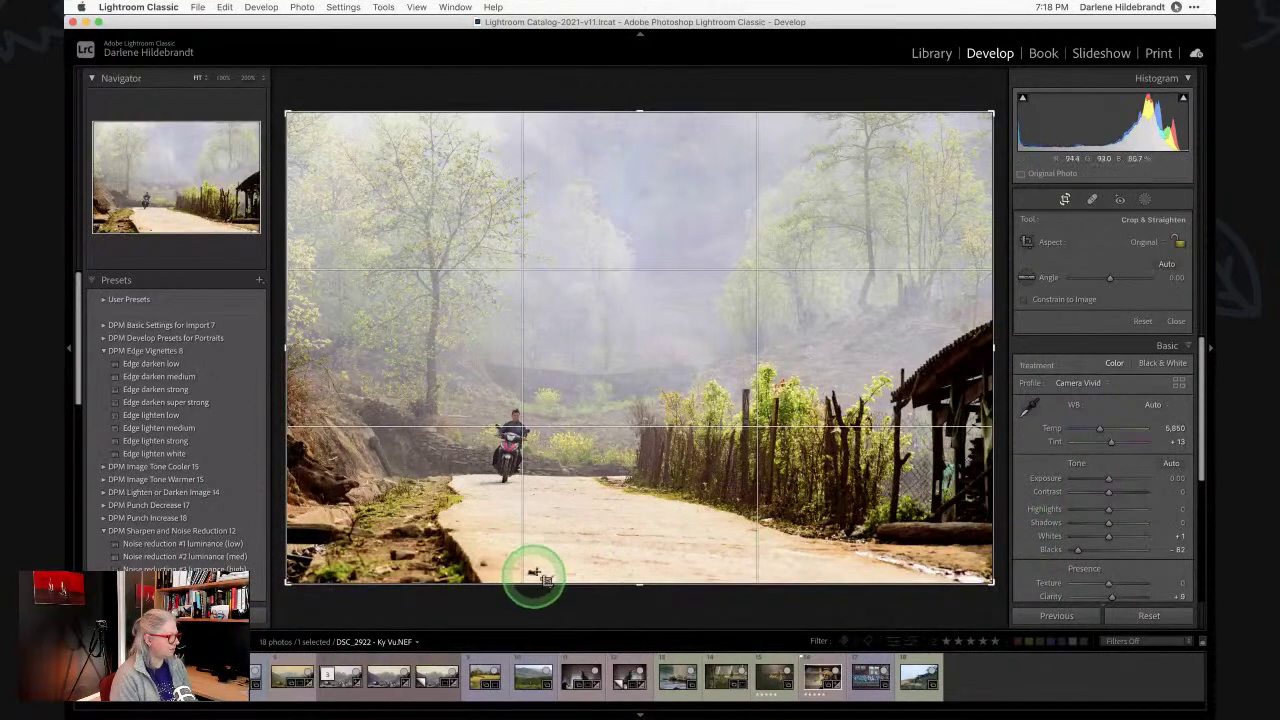
{"action": "mouse_move", "coordinate": [443, 583]}
{"action": "left_mouse_down"}
{"action": "mouse_move", "coordinate": [443, 563]}
{"action": "mouse_move", "coordinate": [446, 586]}
{"action": "left_mouse_up"}
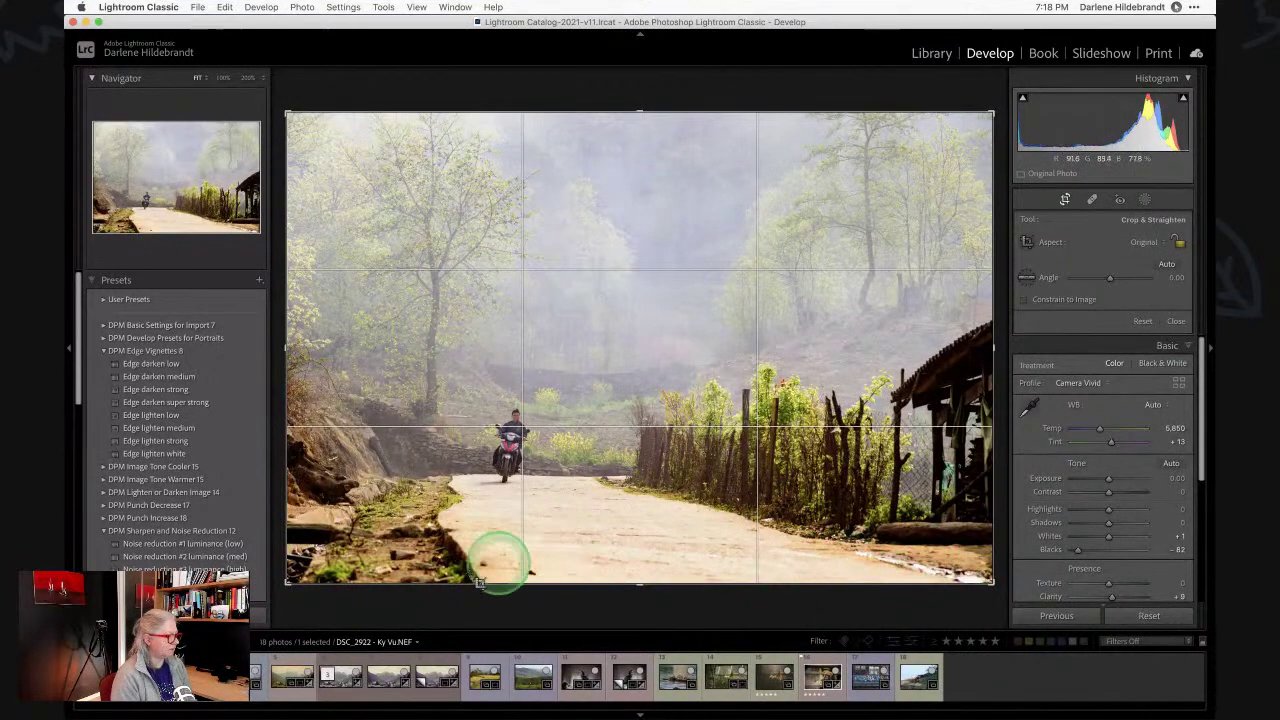
{"action": "left_click_drag", "start_coordinate": [463, 580], "coordinate": [466, 560]}
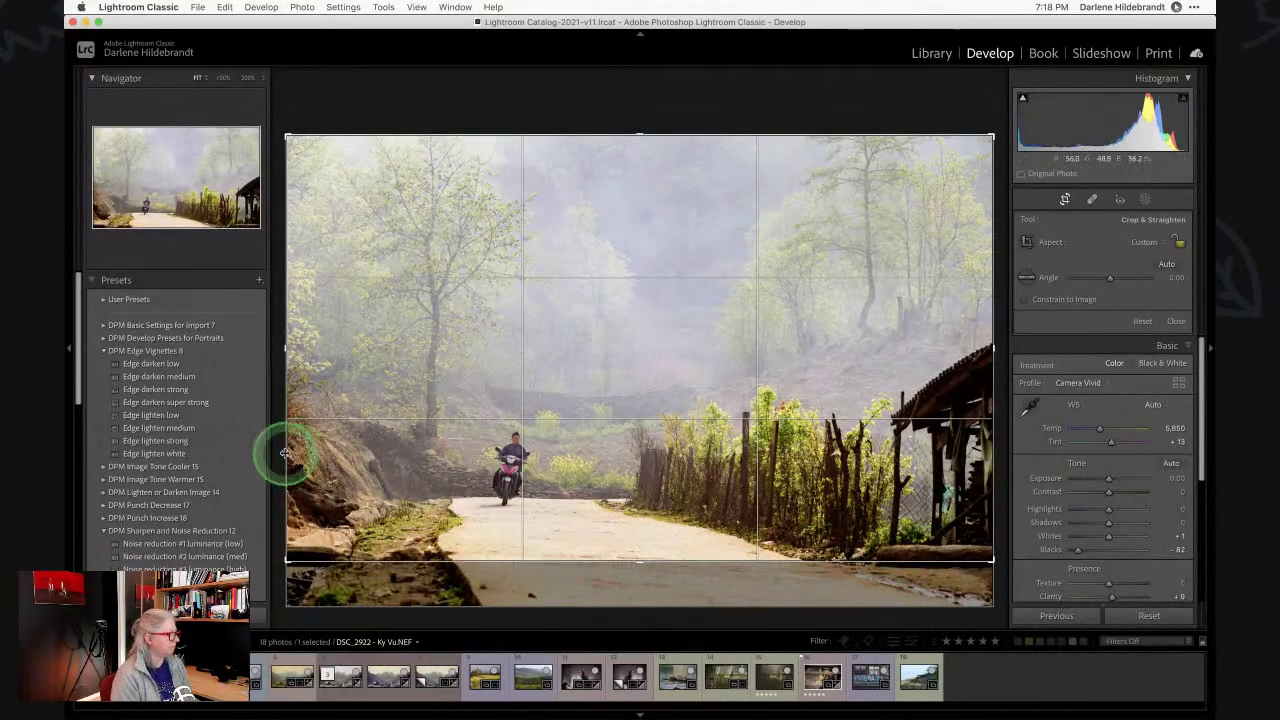
{"action": "left_click_drag", "start_coordinate": [286, 424], "coordinate": [314, 428]}
{"action": "key", "text": "Return"}
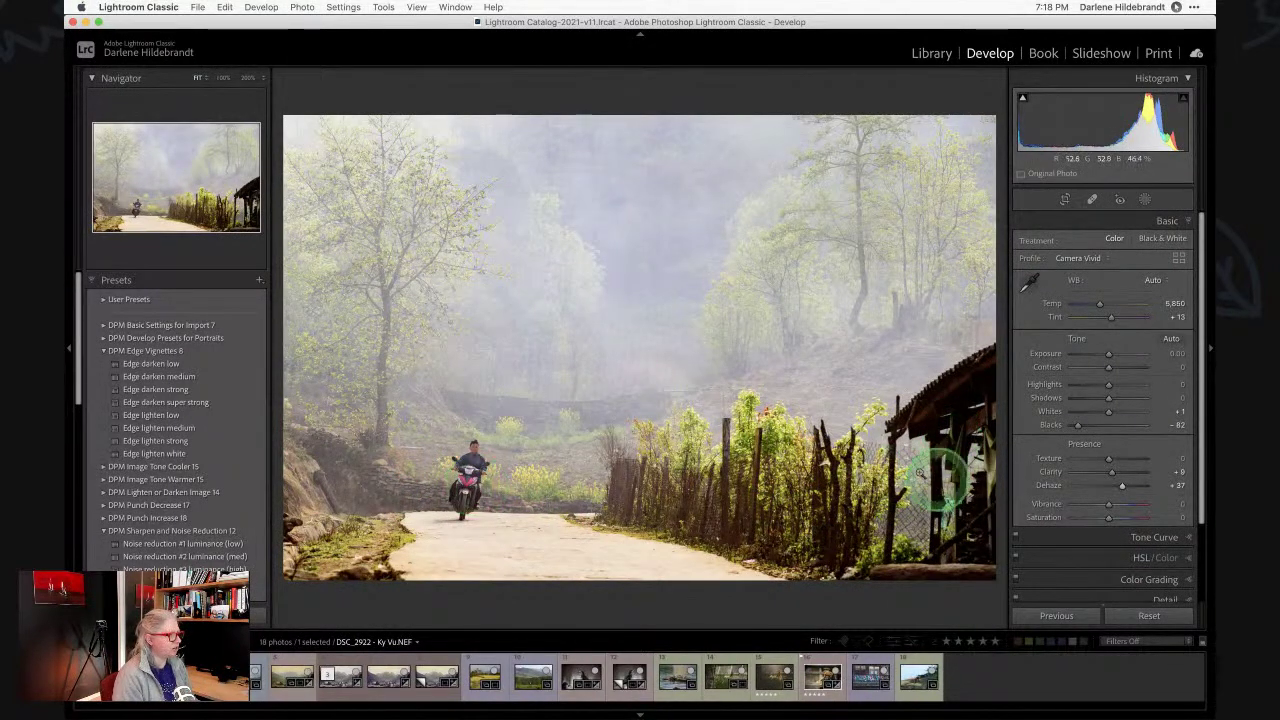
Recrop the misty road photo, shifting its framing slightly towards the left edge.
{"action": "key", "text": "r"}
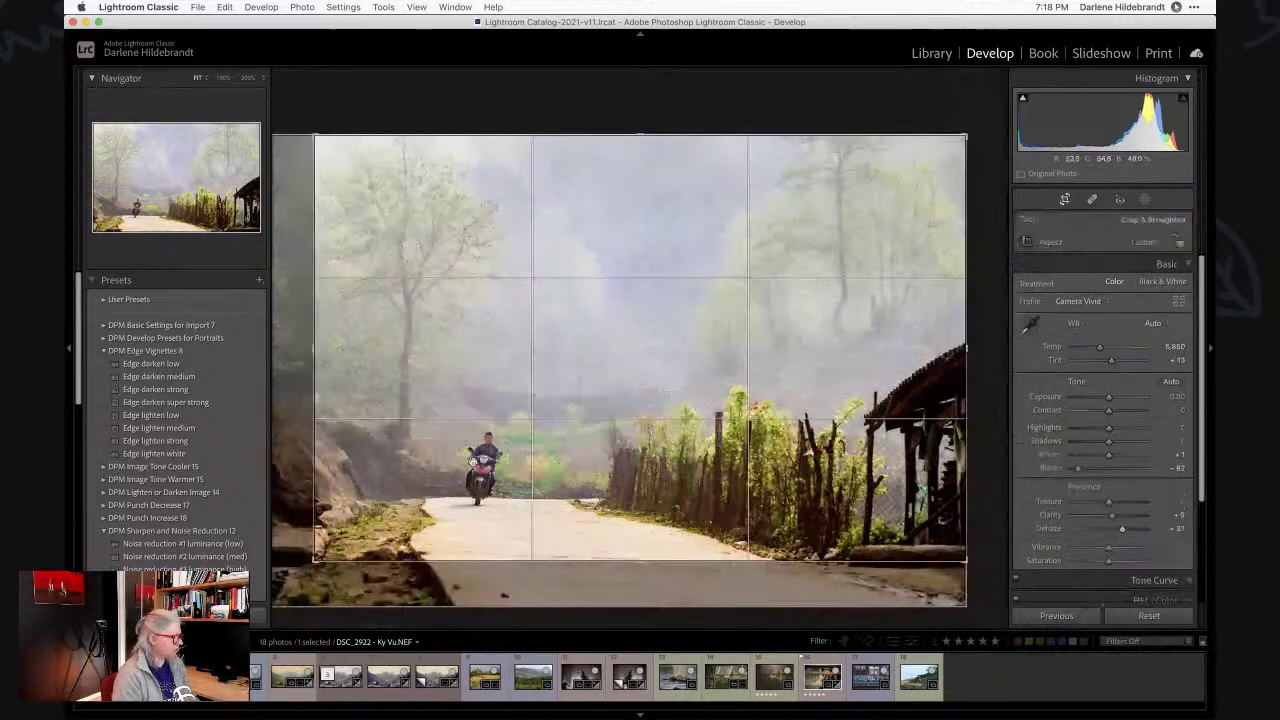
{"action": "left_click_drag", "start_coordinate": [271, 420], "coordinate": [309, 409]}
{"action": "key", "text": "Return"}
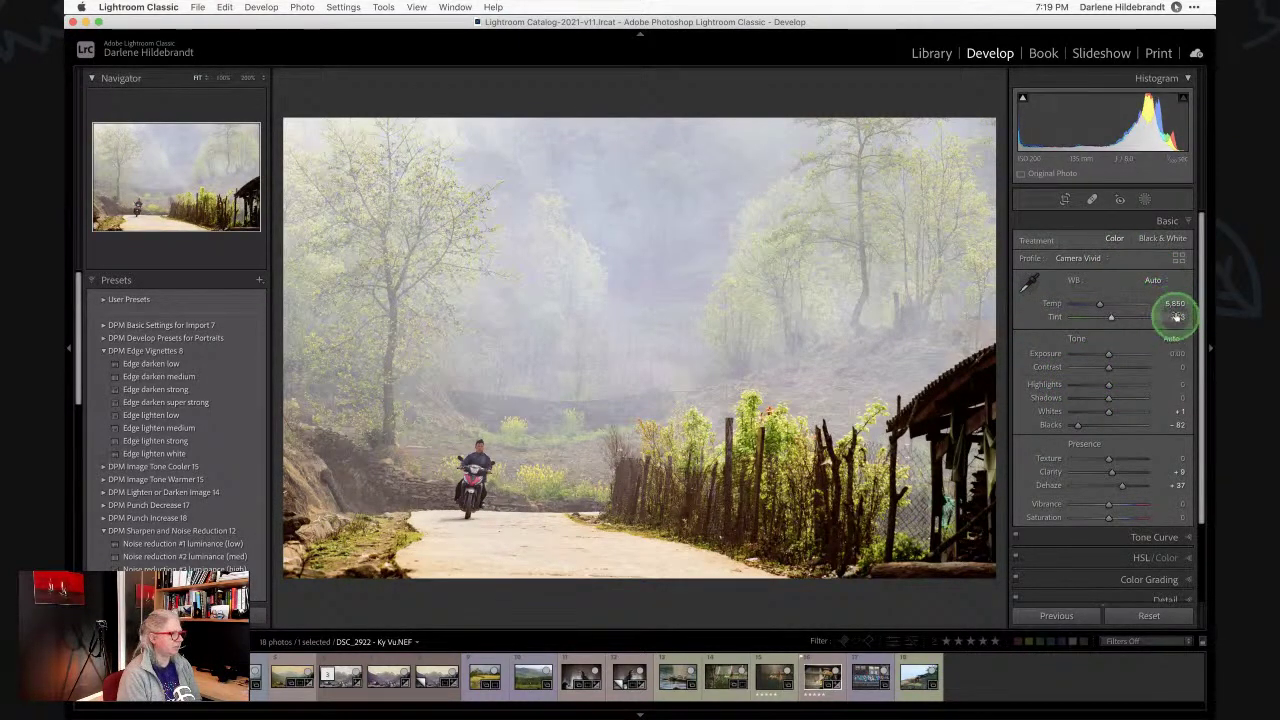
Set the misty road photo's Temp to 5,605 and Tint to +8, and lower Highlights to −23.
{"action": "mouse_move", "coordinate": [1125, 317]}
{"action": "left_mouse_down"}
{"action": "mouse_move", "coordinate": [1086, 306]}
{"action": "mouse_move", "coordinate": [1180, 323]}
{"action": "mouse_move", "coordinate": [1040, 320]}
{"action": "mouse_move", "coordinate": [1177, 323]}
{"action": "mouse_move", "coordinate": [1126, 322]}
{"action": "left_mouse_up"}
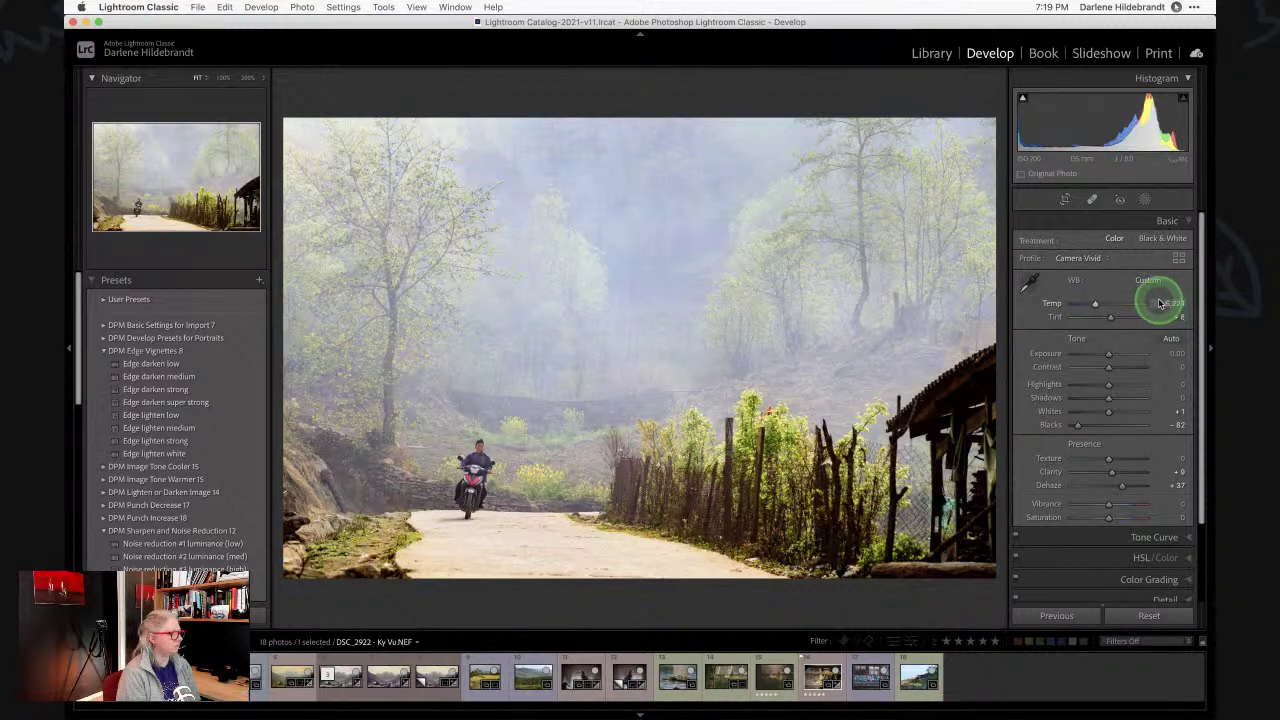
{"action": "left_click_drag", "start_coordinate": [1163, 303], "coordinate": [1163, 303]}
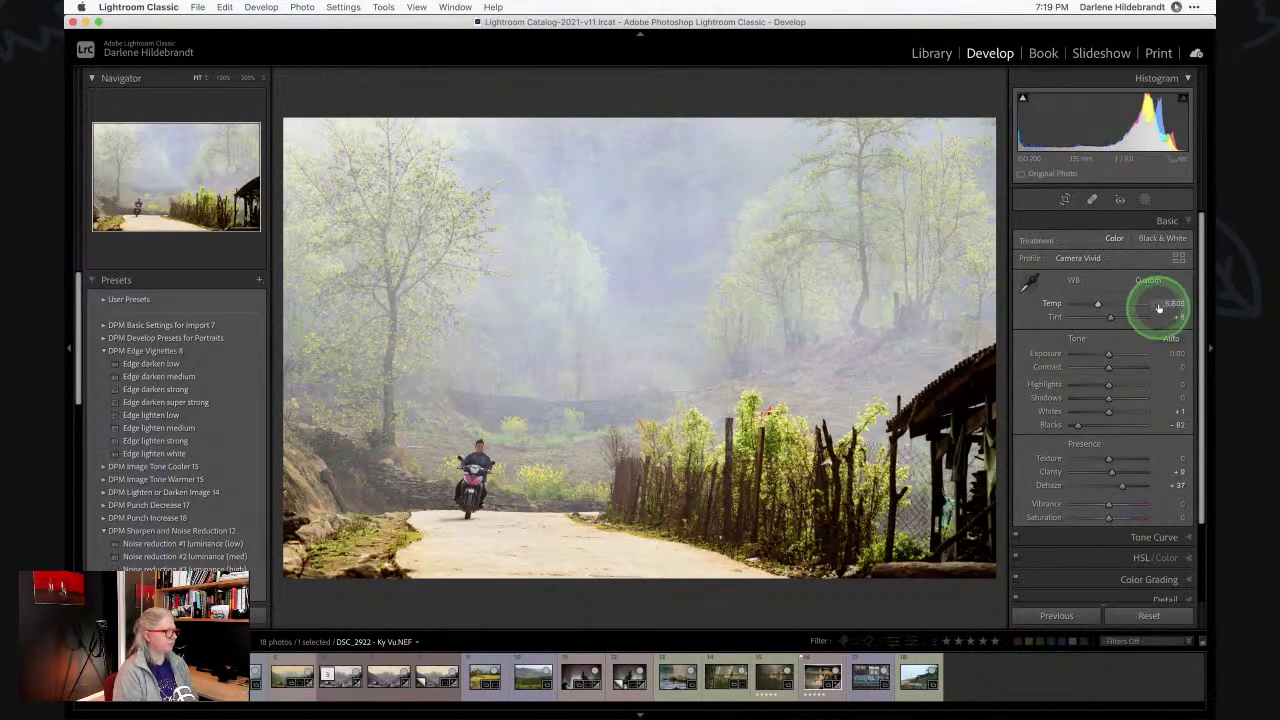
{"action": "mouse_move", "coordinate": [1110, 387]}
{"action": "left_mouse_down"}
{"action": "mouse_move", "coordinate": [1046, 377]}
{"action": "mouse_move", "coordinate": [1207, 383]}
{"action": "mouse_move", "coordinate": [960, 366]}
{"action": "mouse_move", "coordinate": [1103, 374]}
{"action": "left_mouse_up"}
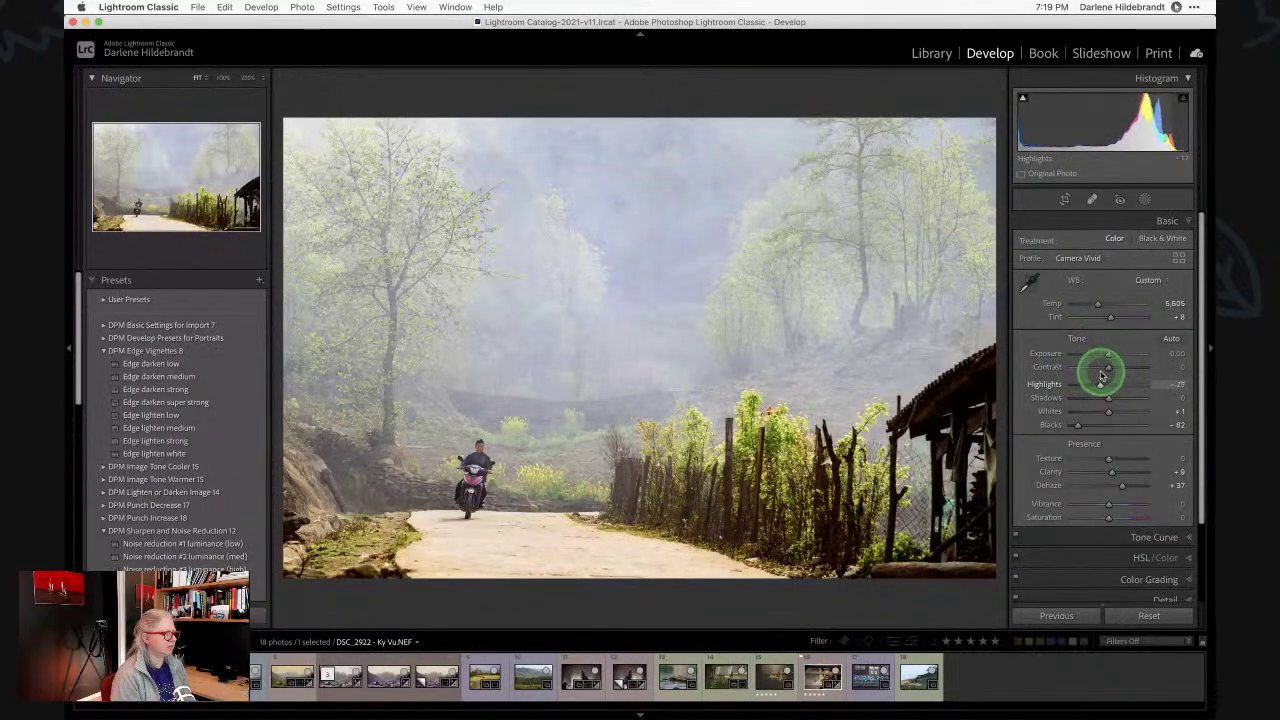
Try darkening the road with Orange and Yellow luminance at −100 and undo it, and try brightening Yellow luminance and reset all Luminance shifts.
{"action": "left_click", "coordinate": [1106, 555]}
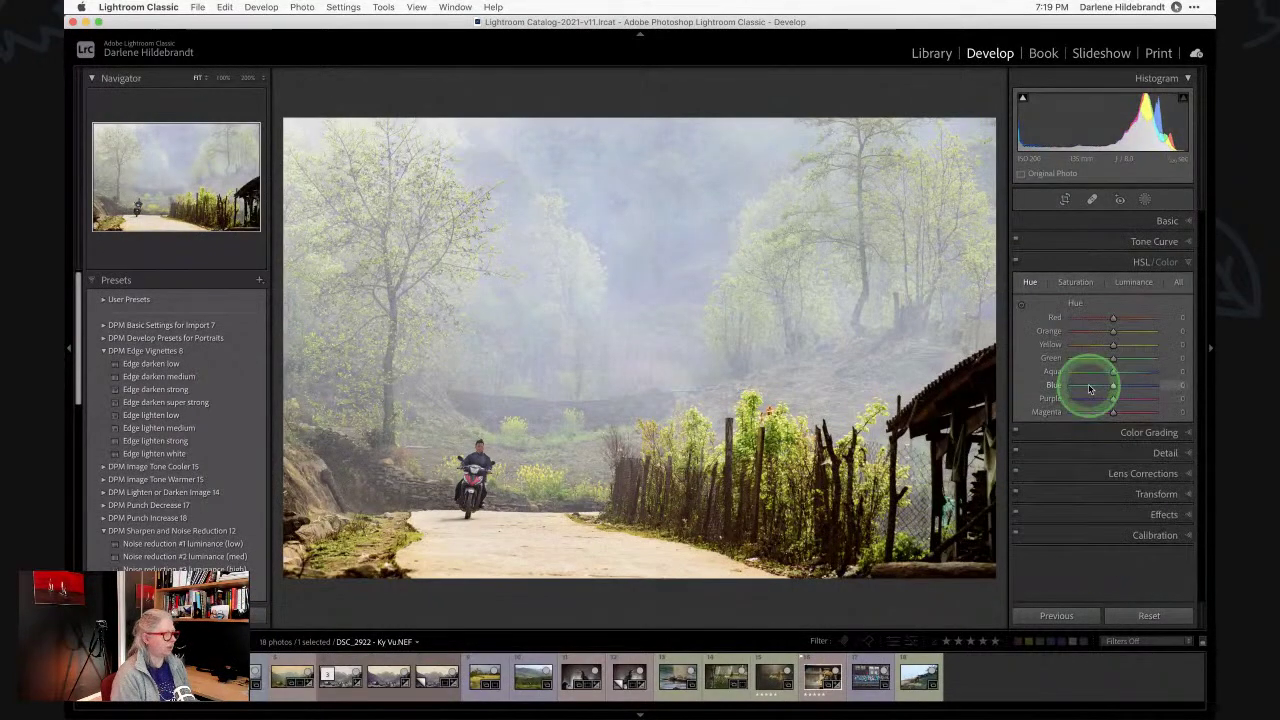
{"action": "left_click", "coordinate": [1134, 283]}
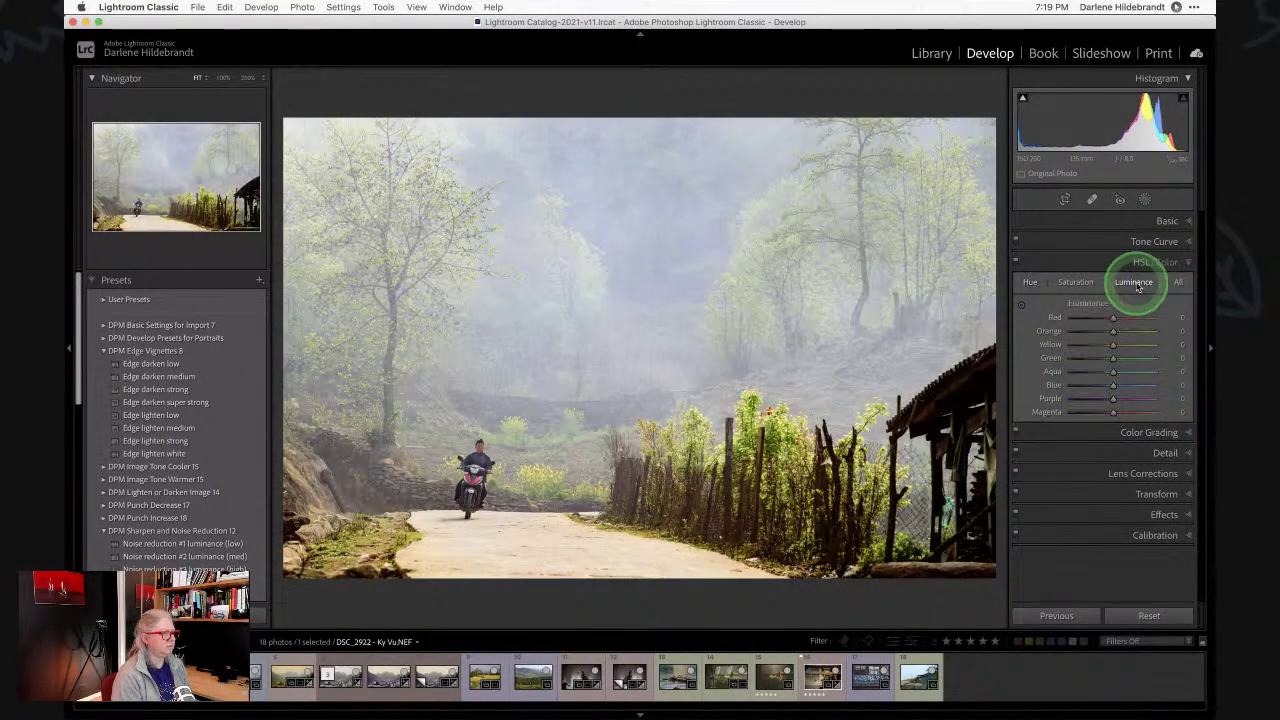
{"action": "left_click", "coordinate": [1023, 305]}
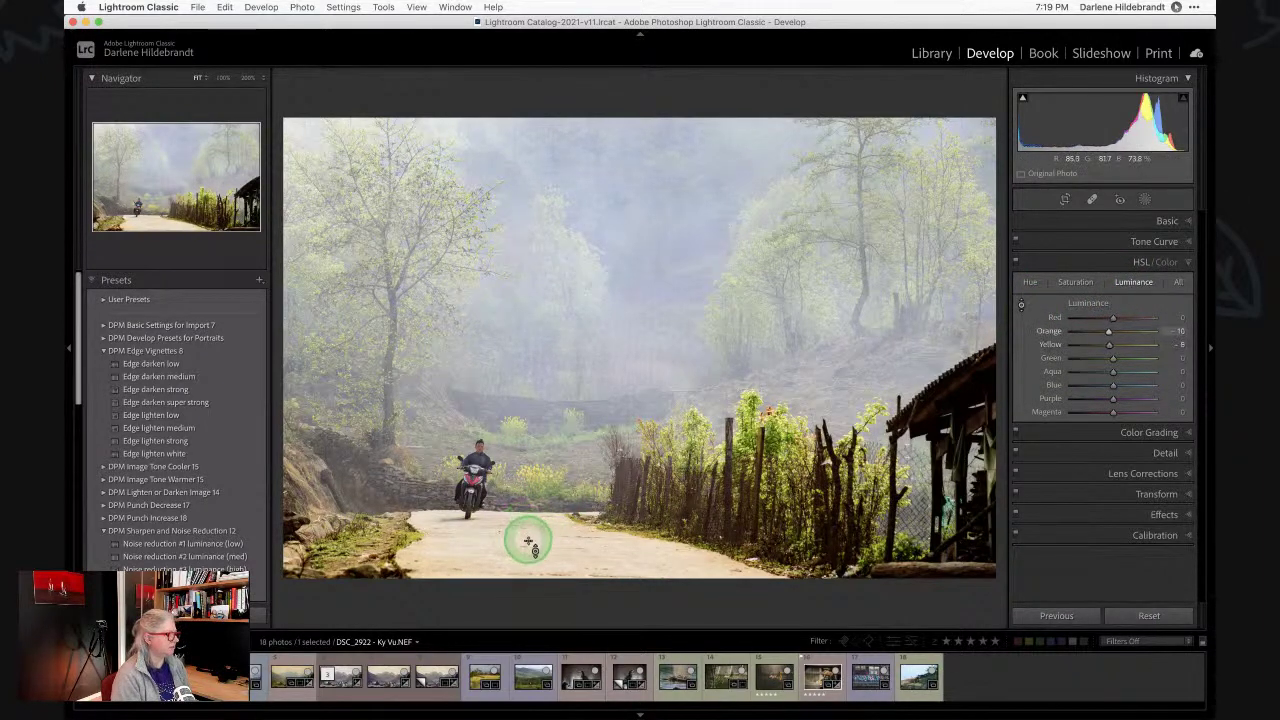
{"action": "left_click_drag", "start_coordinate": [526, 537], "coordinate": [528, 623]}
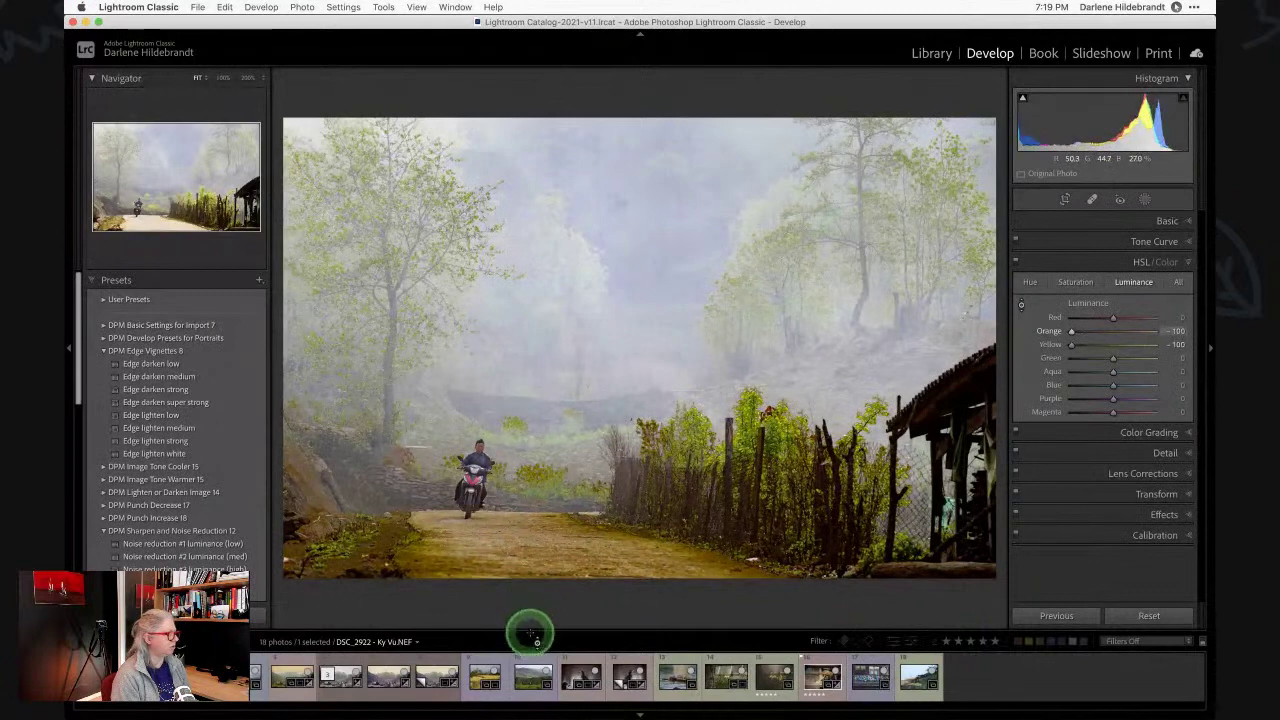
{"action": "key", "text": "super+z"}
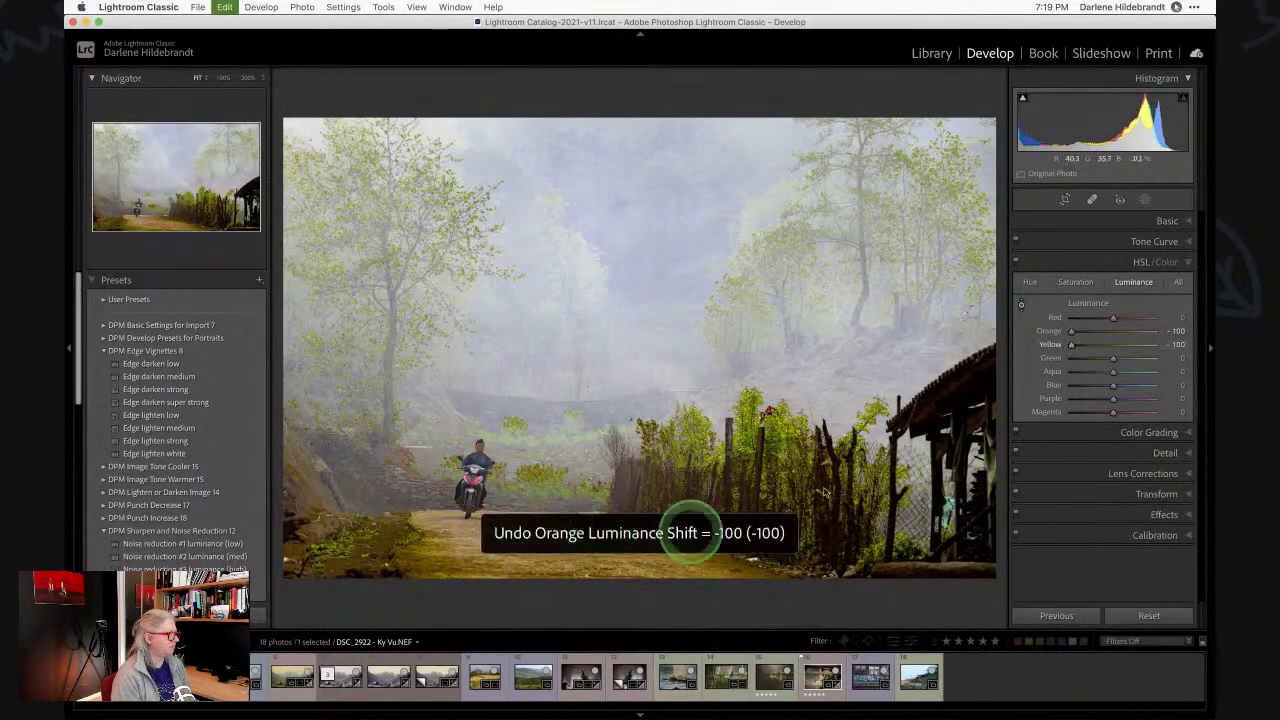
{"action": "left_click_drag", "start_coordinate": [1113, 347], "coordinate": [1137, 338]}
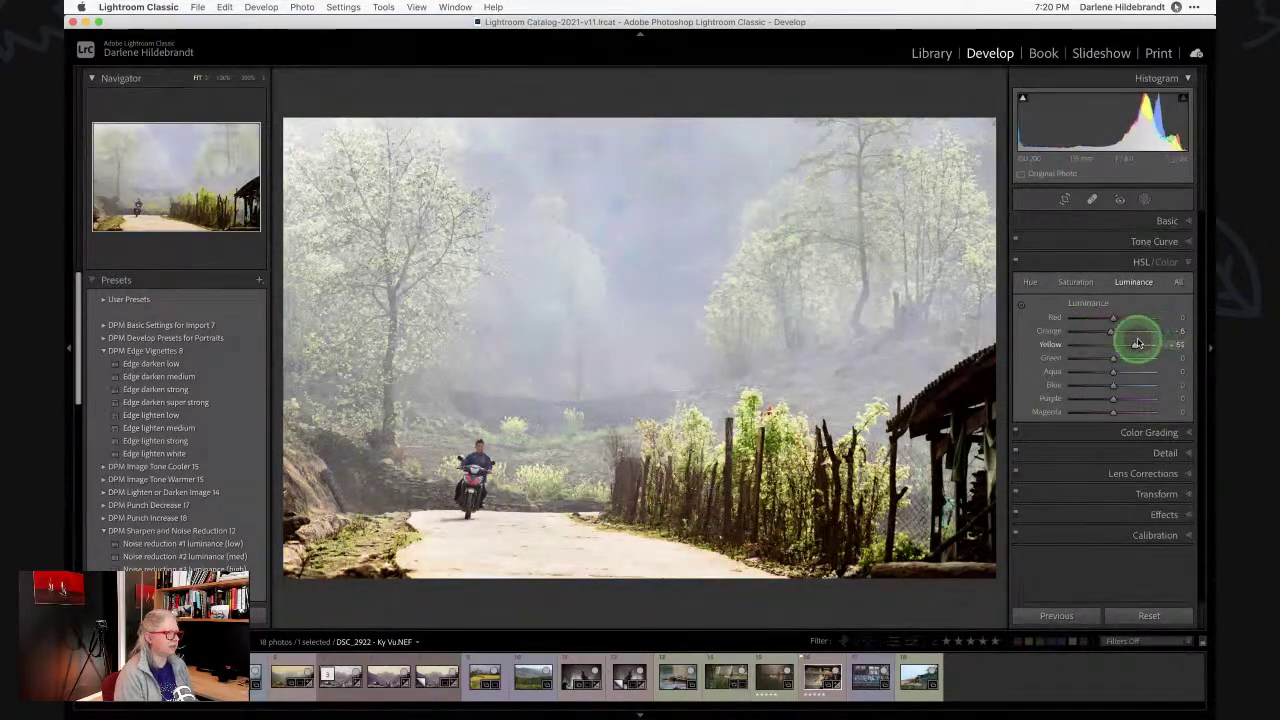
{"action": "double_click", "coordinate": [1088, 302]}
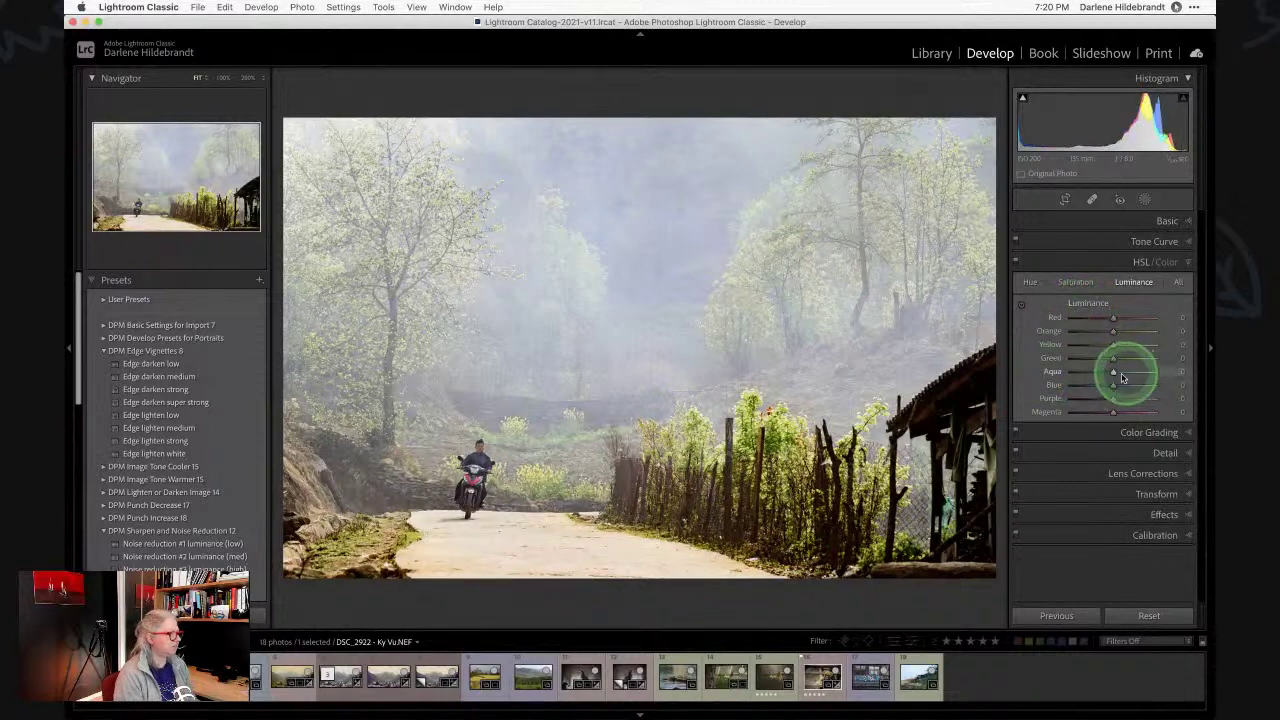
Compare the misty road photo with its unedited version, and change its profile to Camera Landscape.
{"action": "left_click", "coordinate": [1163, 221]}
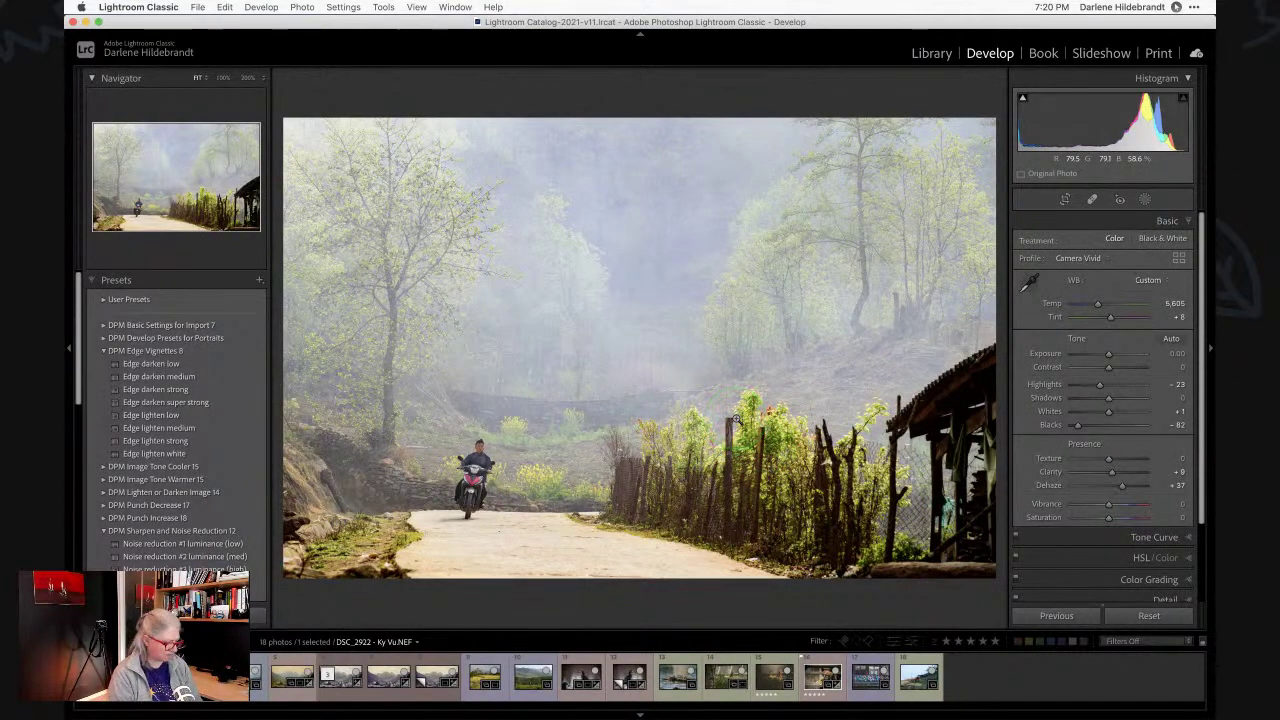
{"action": "key", "text": "backslash"}
{"action": "key", "text": "backslash"}
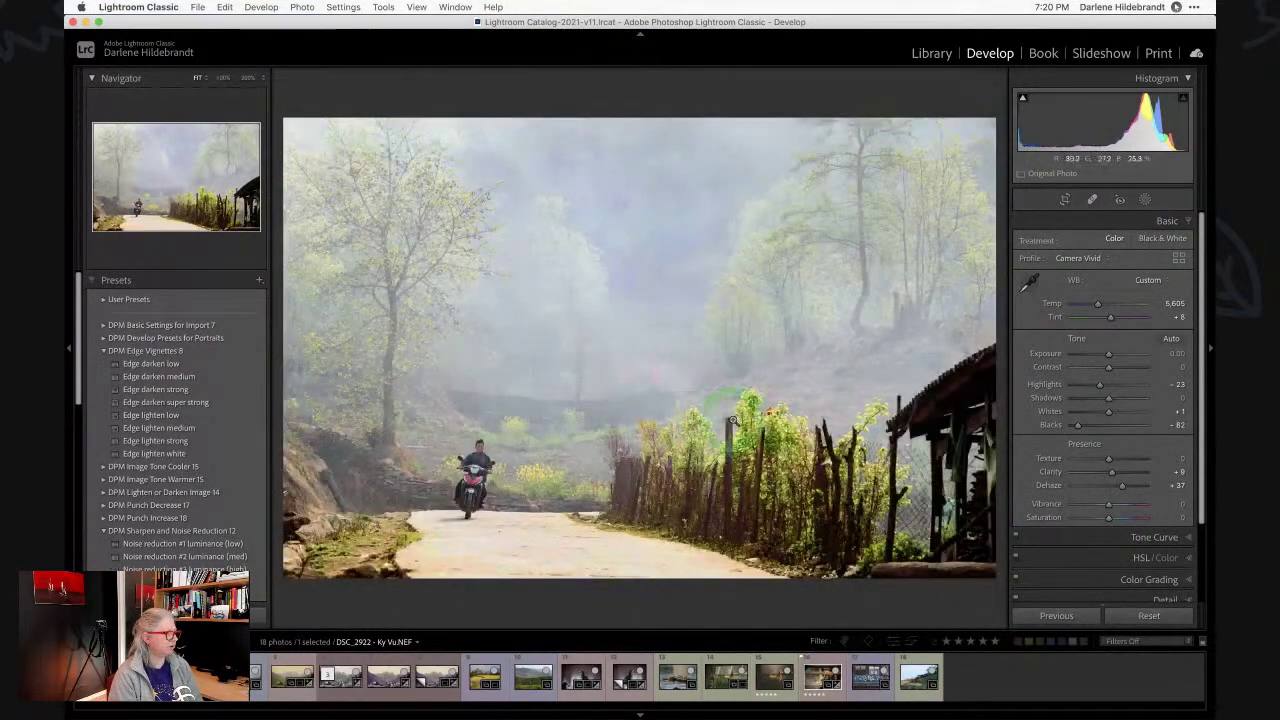
{"action": "left_click", "coordinate": [1179, 258]}
{"action": "left_click", "coordinate": [1148, 322]}
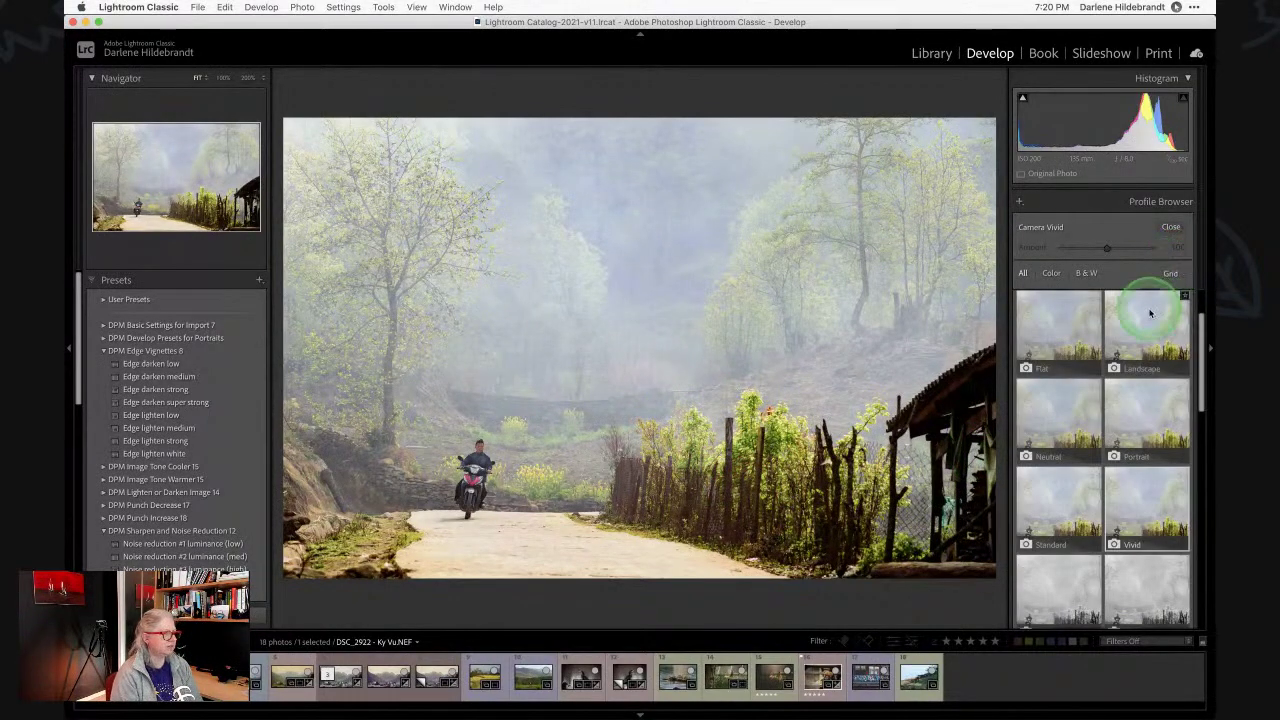
{"action": "left_click", "coordinate": [1171, 227]}
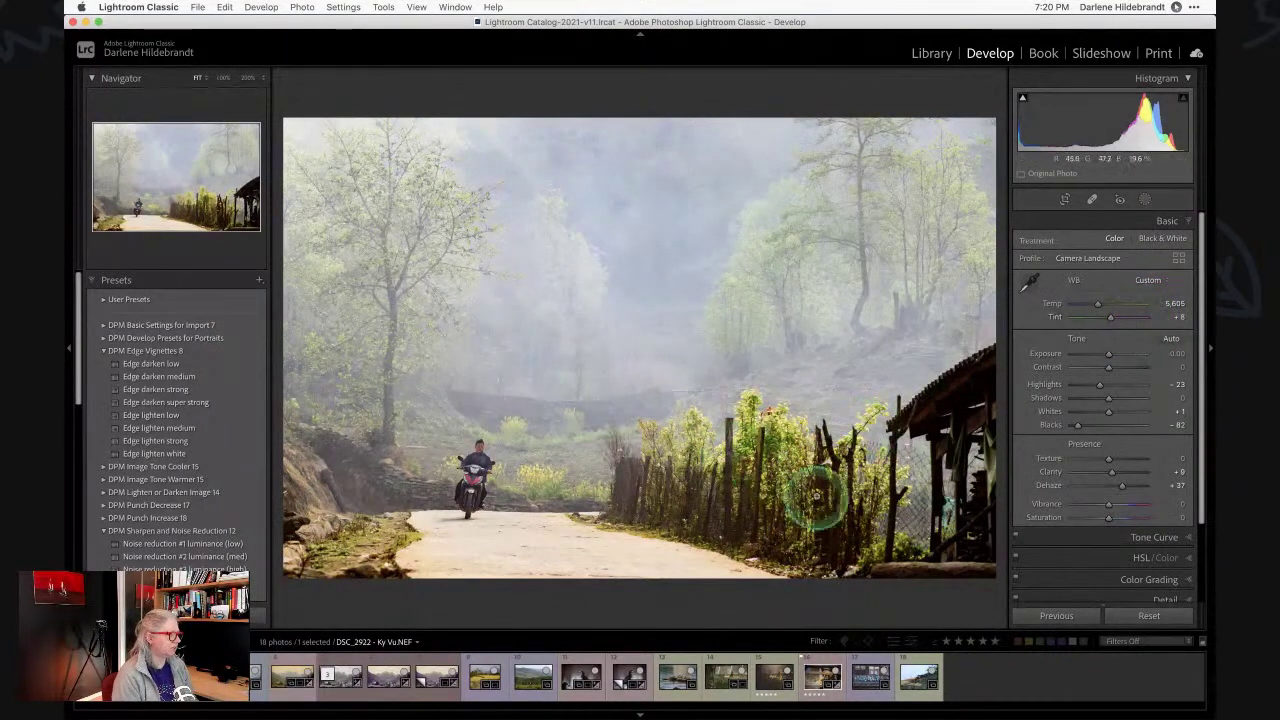
Mask the motorcyclist with Select Subject, and try a higher Exposure on the mask and reset it.
{"action": "left_click", "coordinate": [1147, 201]}
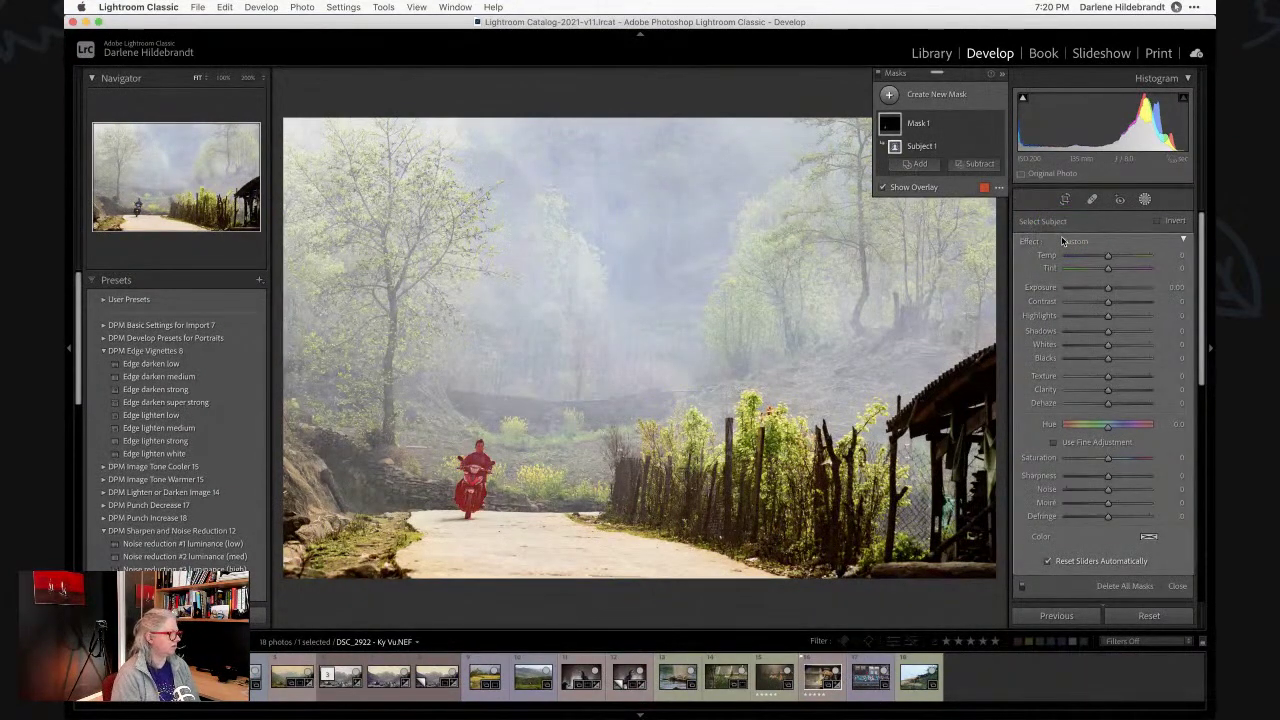
{"action": "mouse_move", "coordinate": [1131, 294]}
{"action": "left_mouse_down"}
{"action": "mouse_move", "coordinate": [1108, 287]}
{"action": "mouse_move", "coordinate": [1128, 289]}
{"action": "left_mouse_up"}
{"action": "double_click", "coordinate": [1126, 289]}
{"action": "left_click", "coordinate": [1106, 345]}
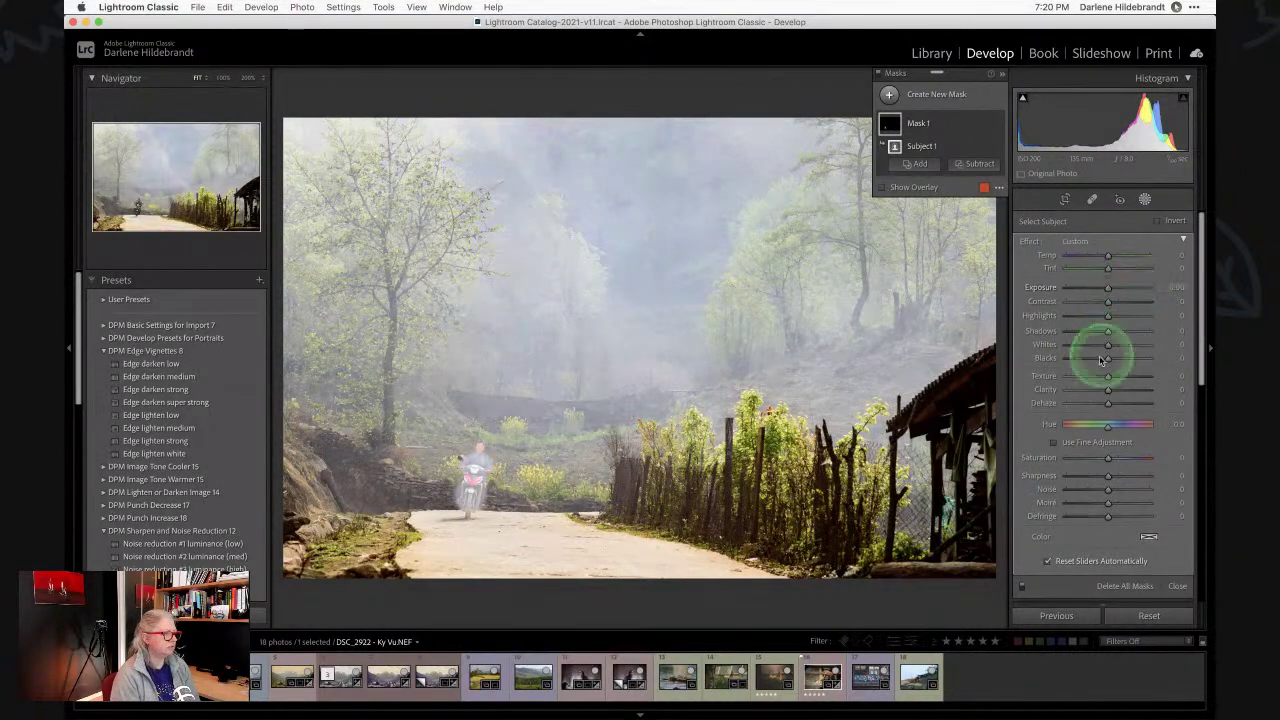
Set the motorcyclist mask's Exposure to 0.04, Shadows to 12, Whites to about 65 and Blacks to about −18, and compare with masking off.
{"action": "mouse_move", "coordinate": [1108, 345]}
{"action": "left_mouse_down"}
{"action": "mouse_move", "coordinate": [1160, 347]}
{"action": "mouse_move", "coordinate": [1074, 345]}
{"action": "mouse_move", "coordinate": [1127, 347]}
{"action": "left_mouse_up"}
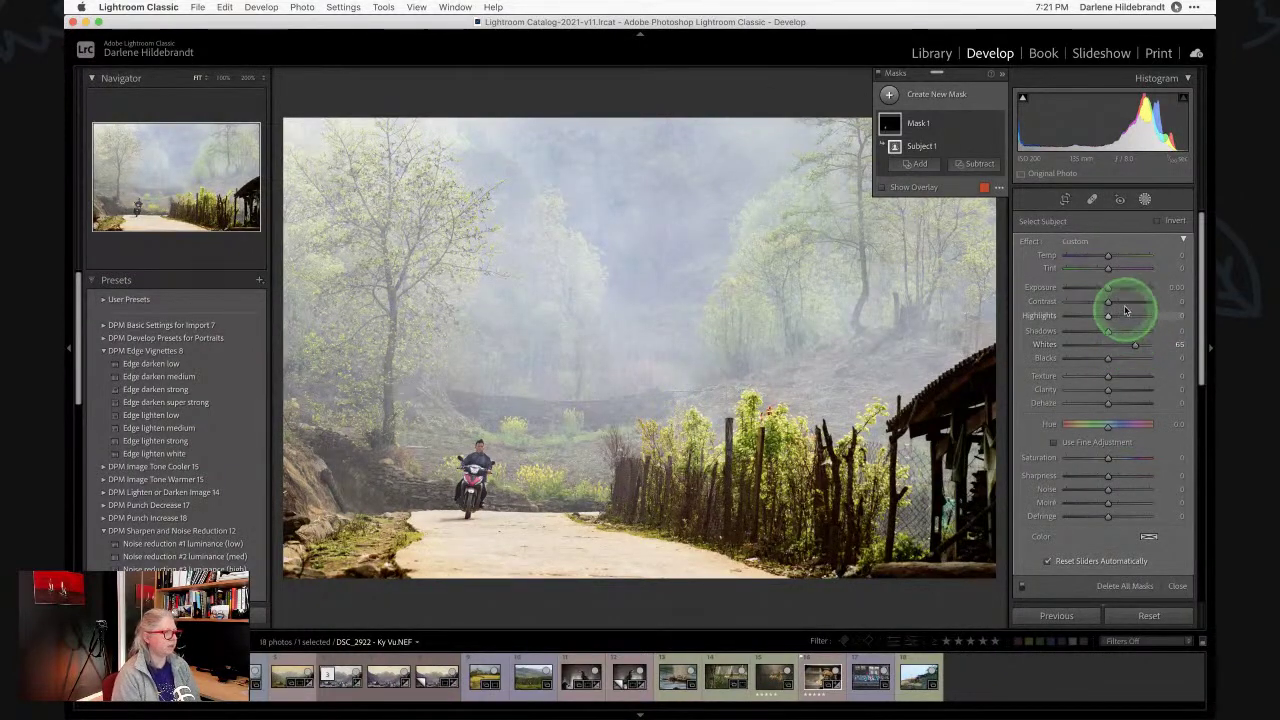
{"action": "left_click_drag", "start_coordinate": [1106, 287], "coordinate": [1110, 290]}
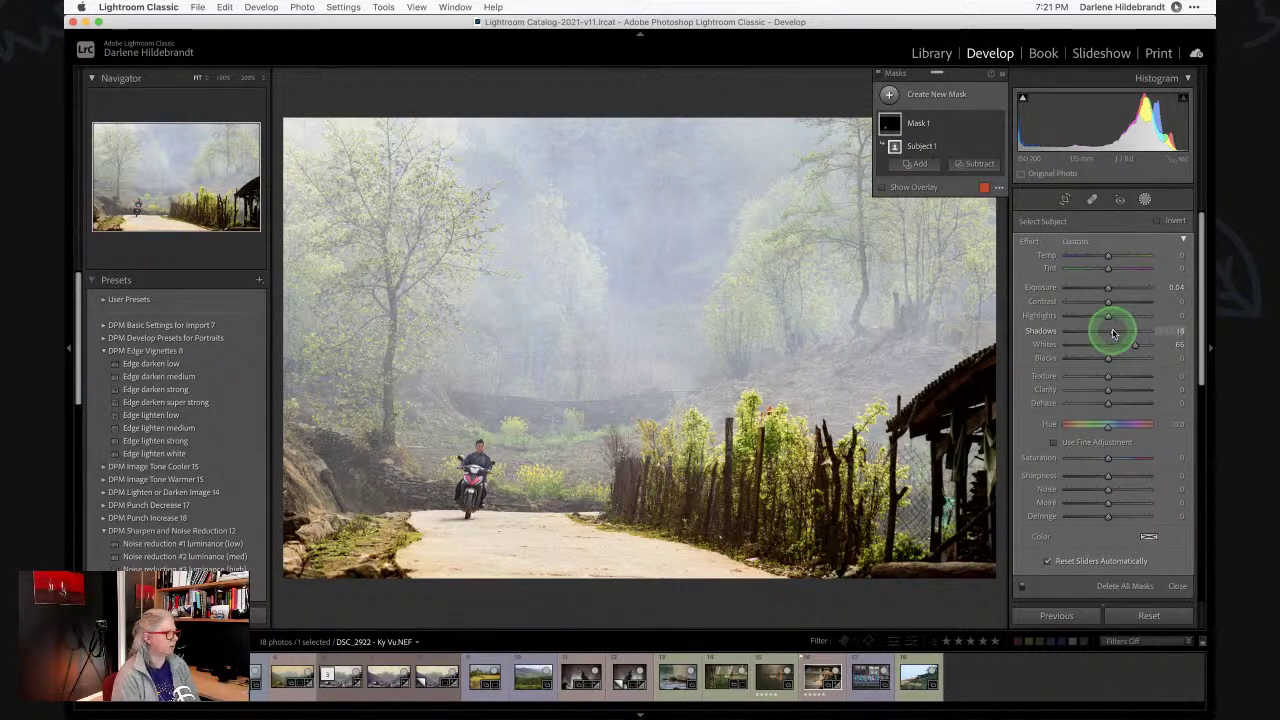
{"action": "left_click_drag", "start_coordinate": [1113, 333], "coordinate": [1104, 365]}
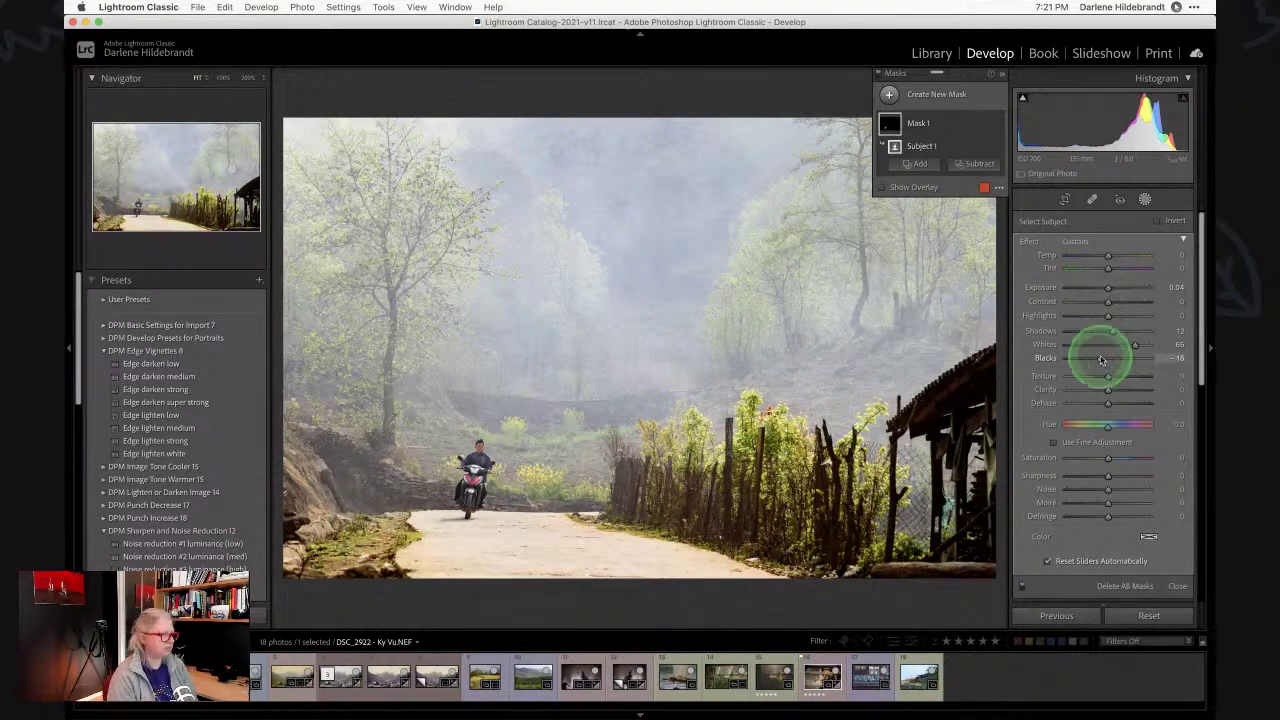
{"action": "left_click", "coordinate": [1022, 588]}
{"action": "left_click", "coordinate": [1022, 588]}
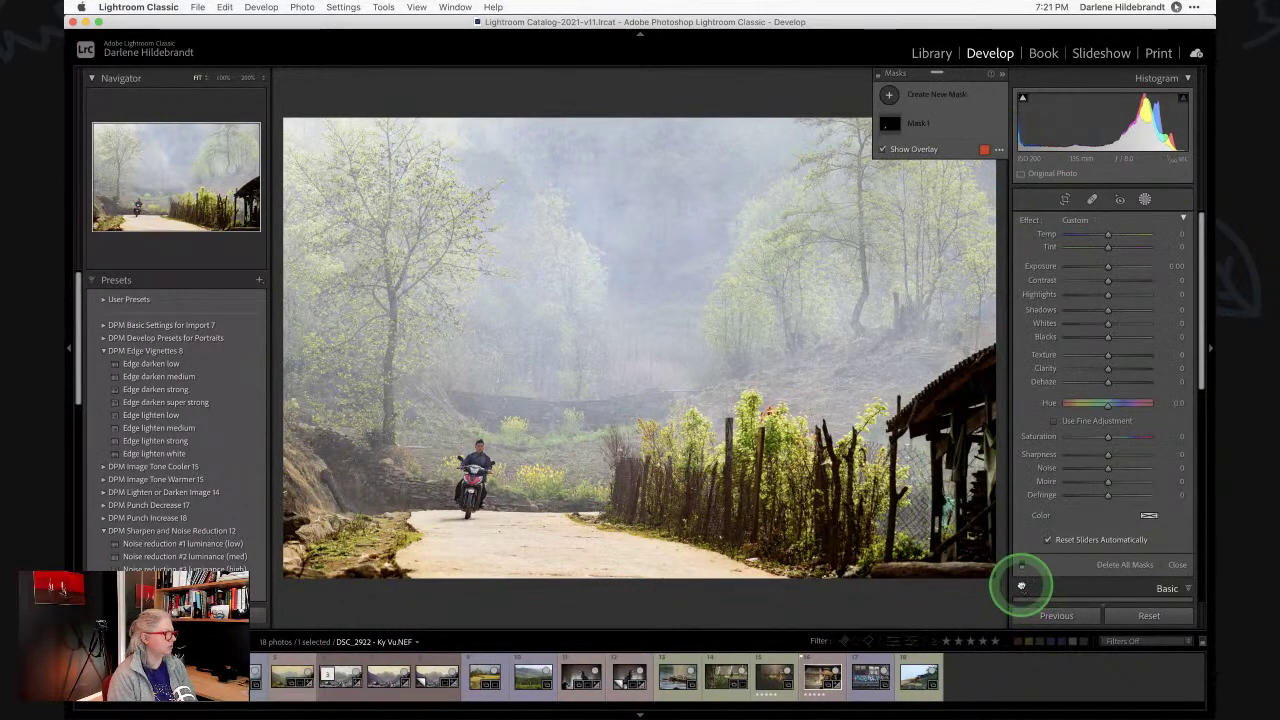
{"action": "left_click", "coordinate": [930, 124]}
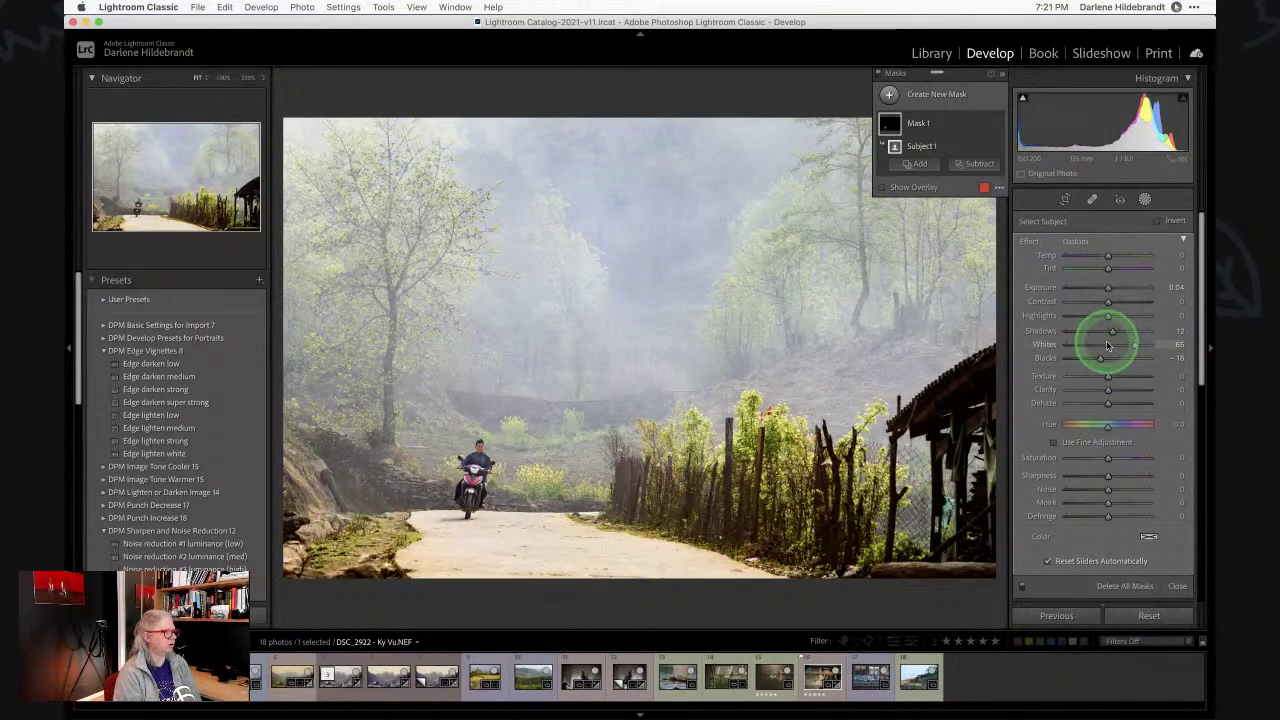
Create a Luminance Range mask sampled from the bright road, and refine its range with the lower falloff starting at 23.
{"action": "left_click", "coordinate": [889, 94]}
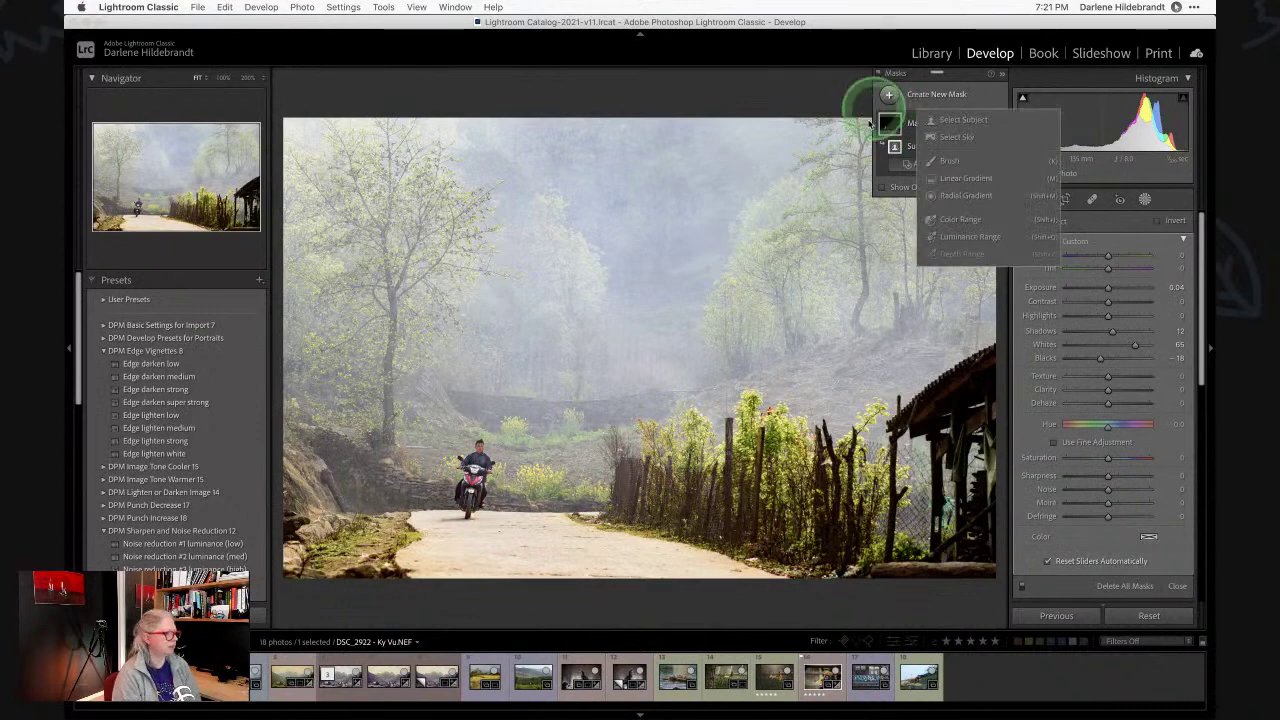
{"action": "left_click", "coordinate": [960, 238]}
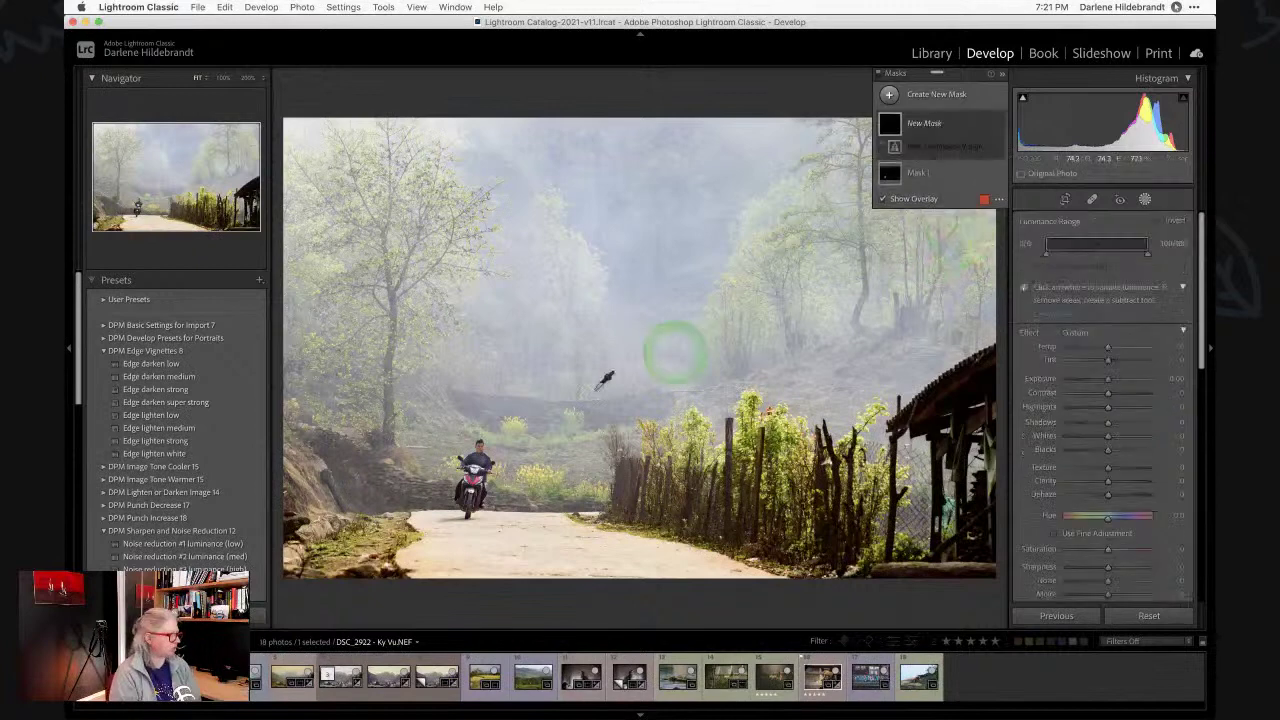
{"action": "left_click", "coordinate": [522, 549]}
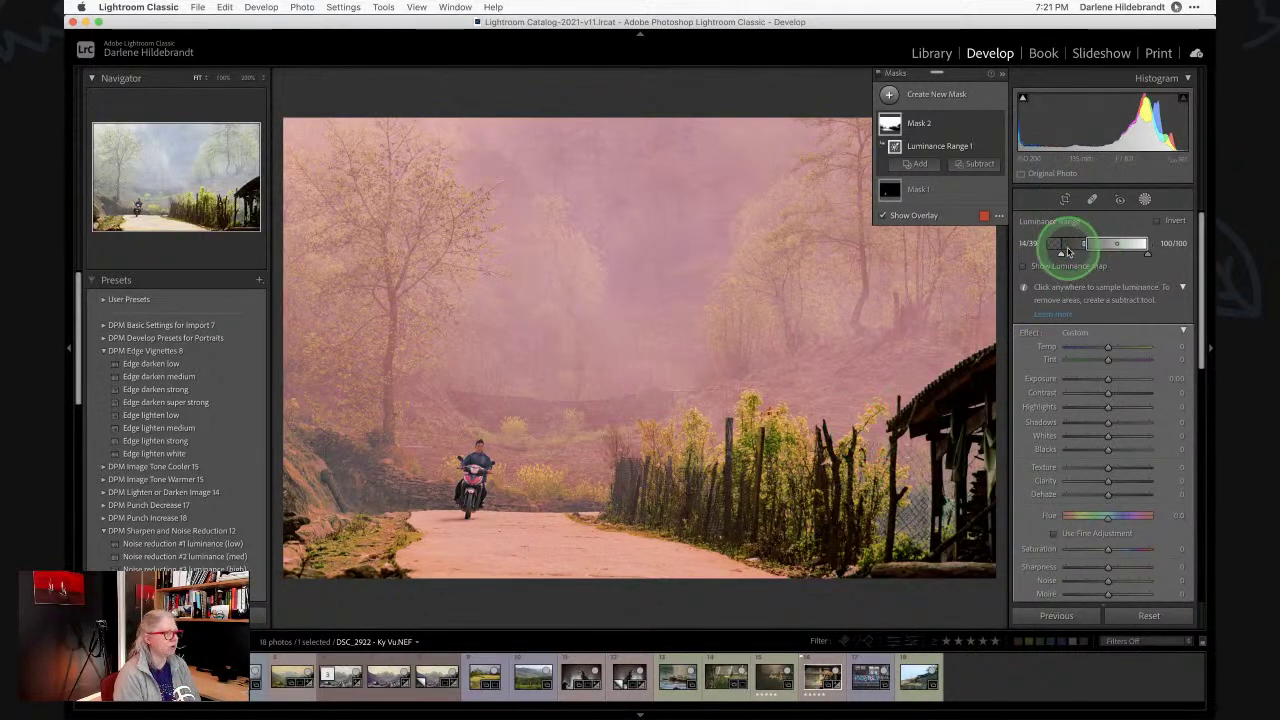
{"action": "mouse_move", "coordinate": [1088, 247]}
{"action": "left_mouse_down"}
{"action": "mouse_move", "coordinate": [1108, 248]}
{"action": "mouse_move", "coordinate": [1051, 249]}
{"action": "mouse_move", "coordinate": [1088, 256]}
{"action": "left_mouse_up"}
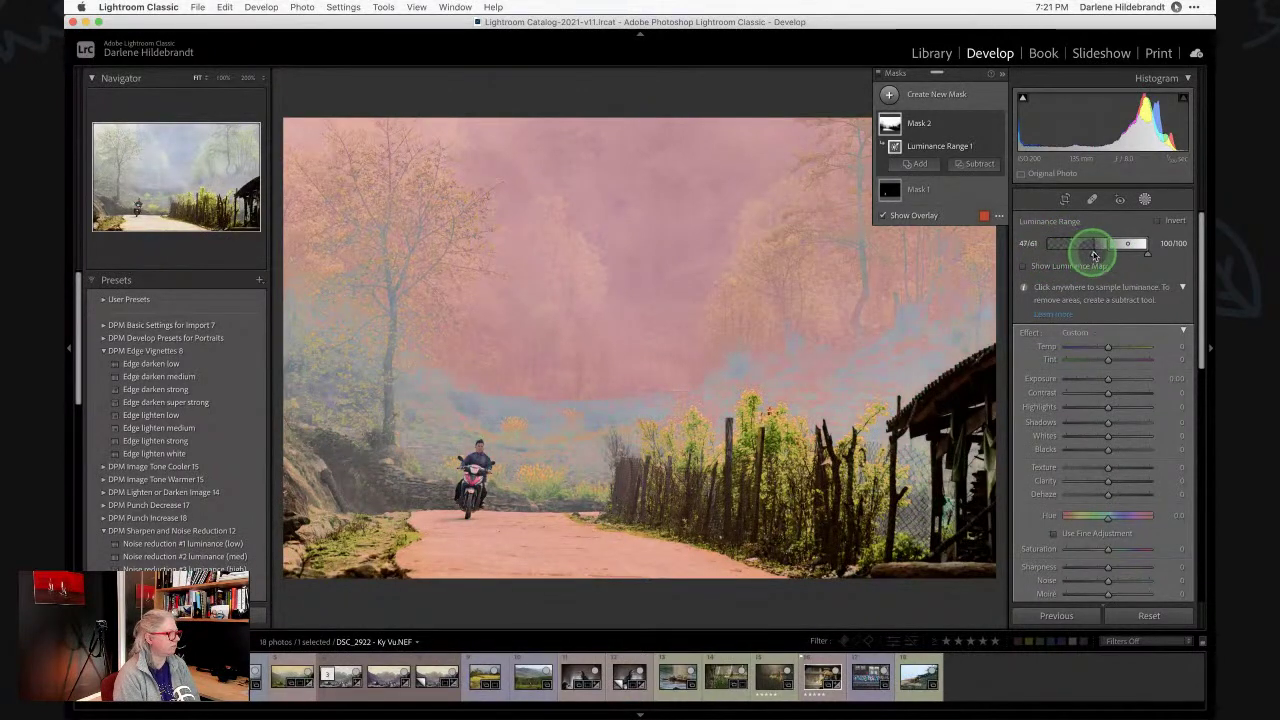
{"action": "mouse_move", "coordinate": [1098, 255]}
{"action": "left_mouse_down"}
{"action": "mouse_move", "coordinate": [1126, 245]}
{"action": "mouse_move", "coordinate": [1065, 253]}
{"action": "left_mouse_up"}
Subtract a linear gradient from the luminance mask, ending just above the road, to limit the mask to the road.
{"action": "left_click", "coordinate": [973, 164]}
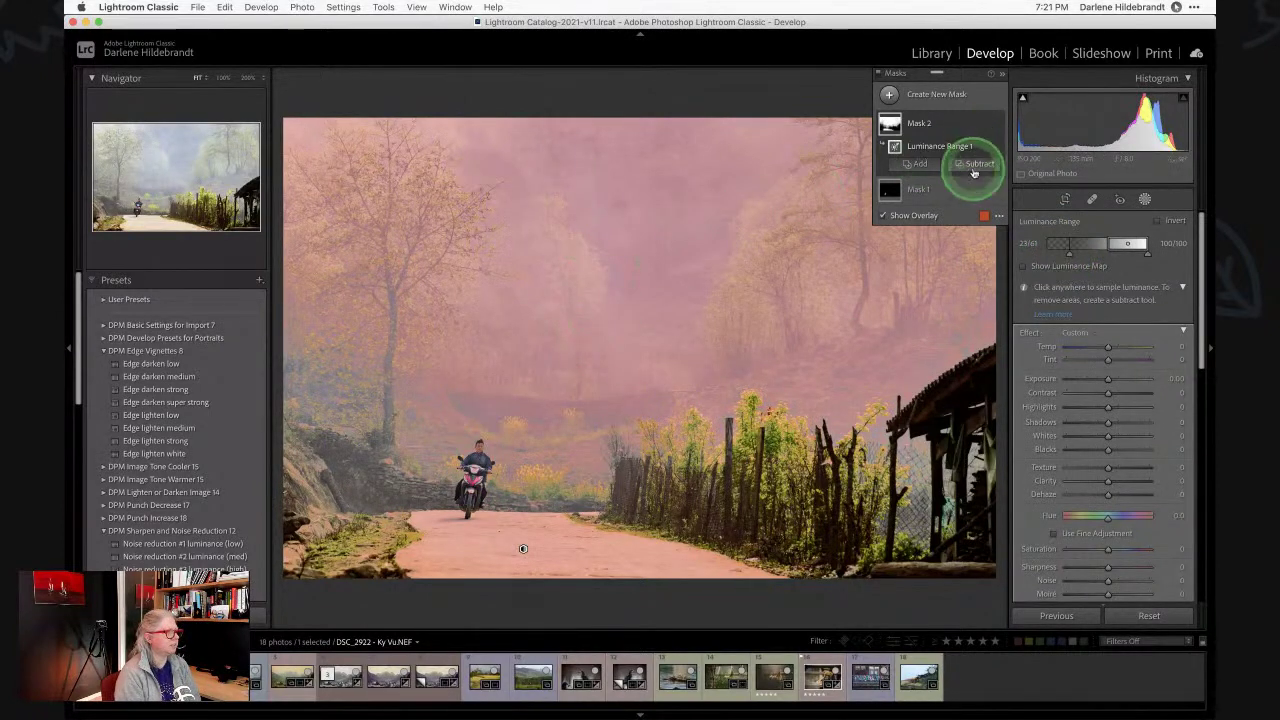
{"action": "left_click", "coordinate": [983, 240]}
{"action": "left_click", "coordinate": [990, 257]}
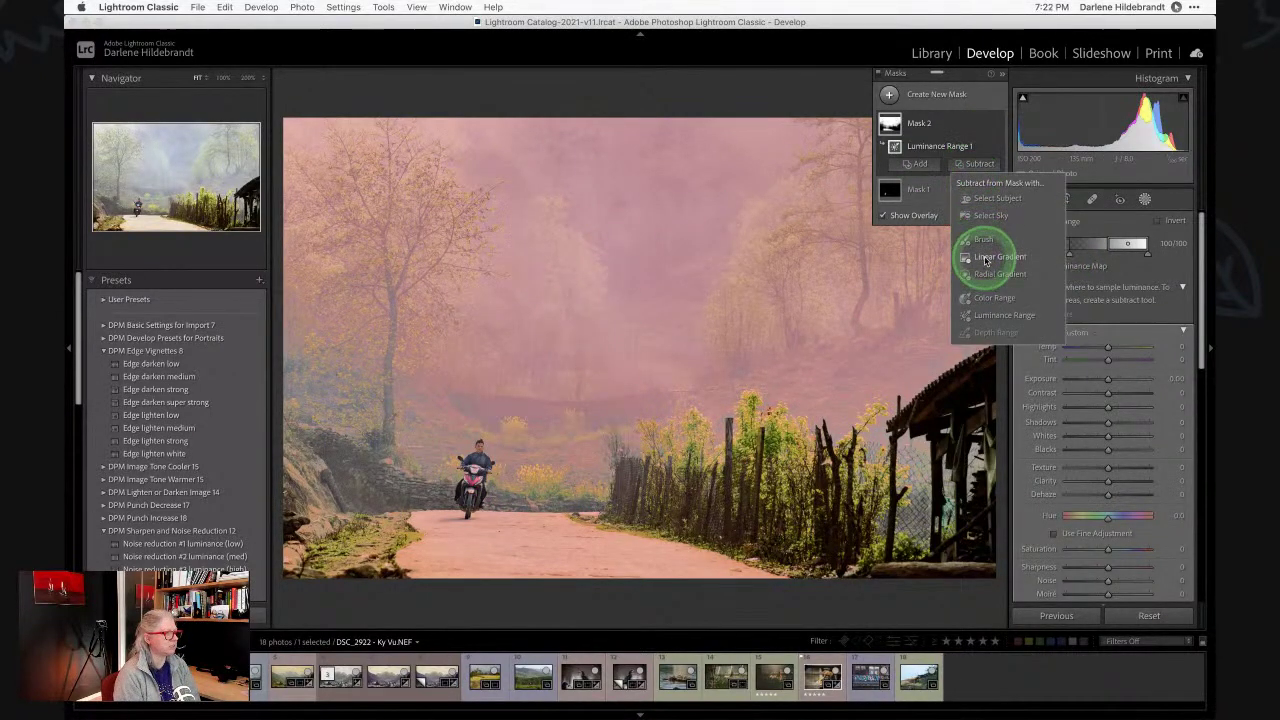
{"action": "left_click_drag", "start_coordinate": [608, 452], "coordinate": [577, 499]}
{"action": "left_click", "coordinate": [975, 365]}
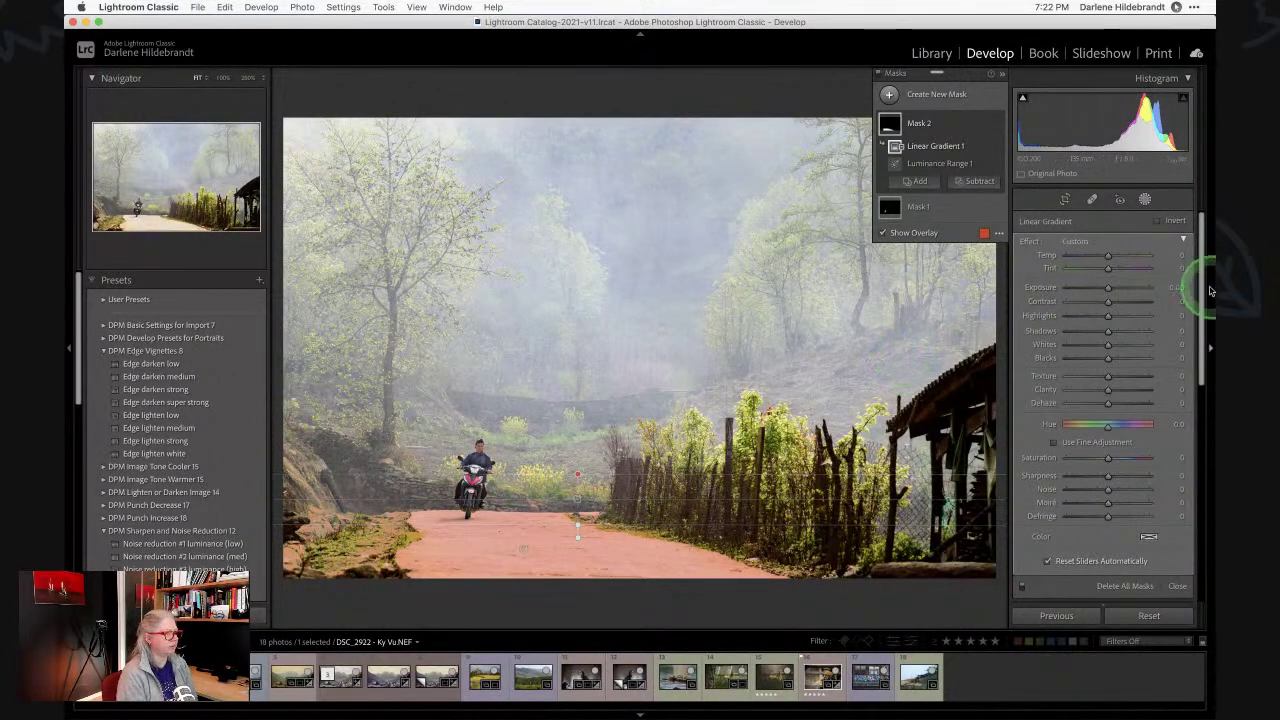
Set the road mask's Exposure to −1.01, Saturation to −10 and Highlights to −20, compare before and after, and close masking.
{"action": "left_click_drag", "start_coordinate": [1108, 287], "coordinate": [1096, 288]}
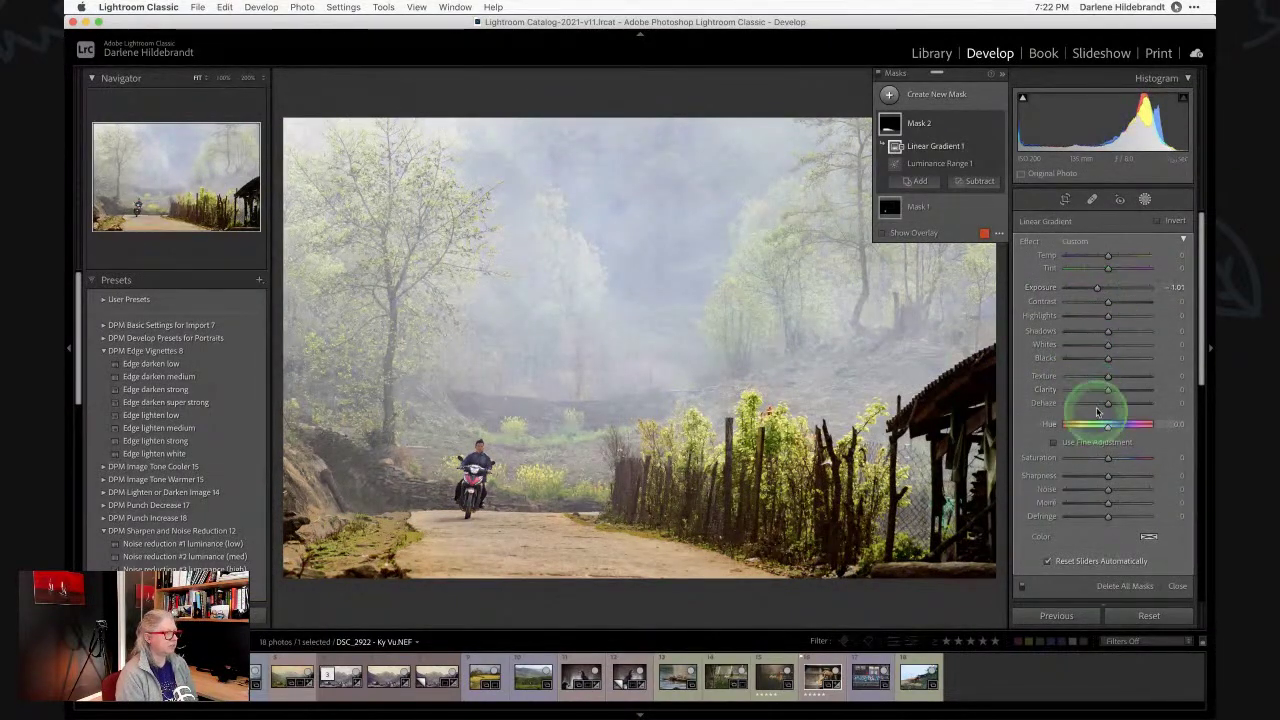
{"action": "left_click_drag", "start_coordinate": [1108, 458], "coordinate": [1105, 460]}
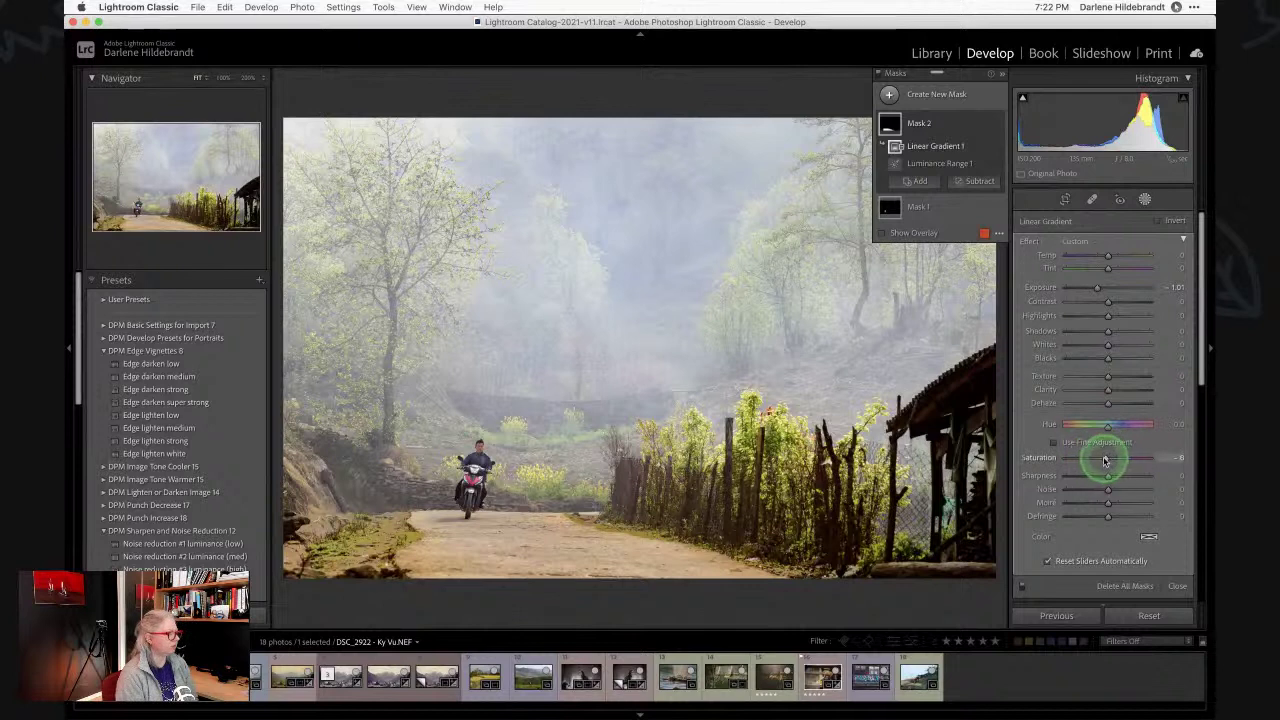
{"action": "mouse_move", "coordinate": [1108, 316]}
{"action": "left_mouse_down"}
{"action": "mouse_move", "coordinate": [1090, 318]}
{"action": "mouse_move", "coordinate": [1101, 317]}
{"action": "left_mouse_up"}
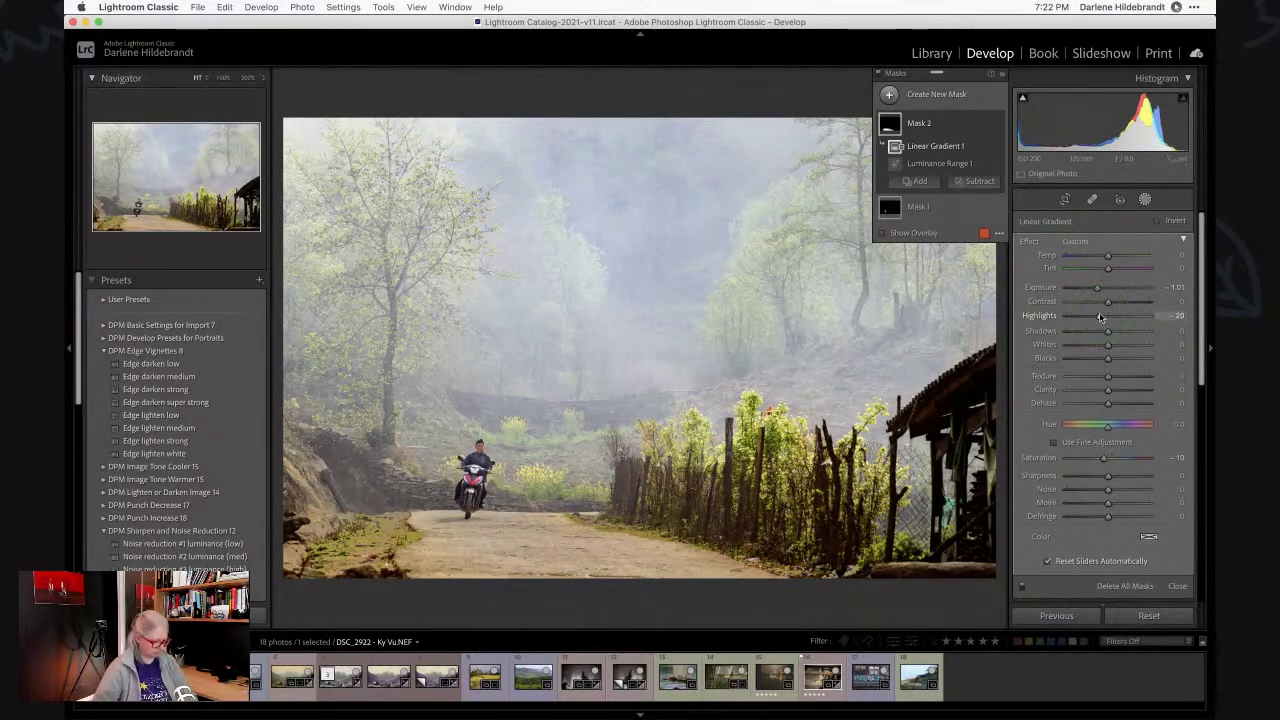
{"action": "key", "text": "backslash"}
{"action": "key", "text": "backslash"}
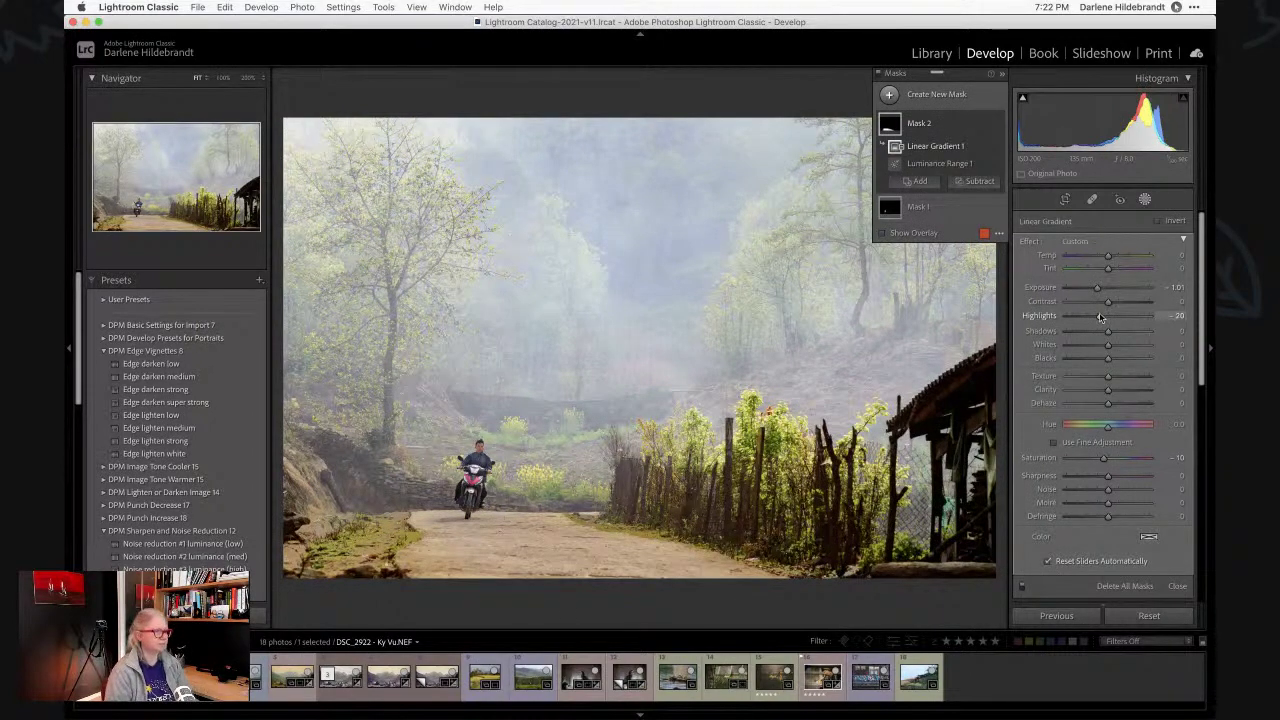
{"action": "left_click", "coordinate": [1143, 200]}
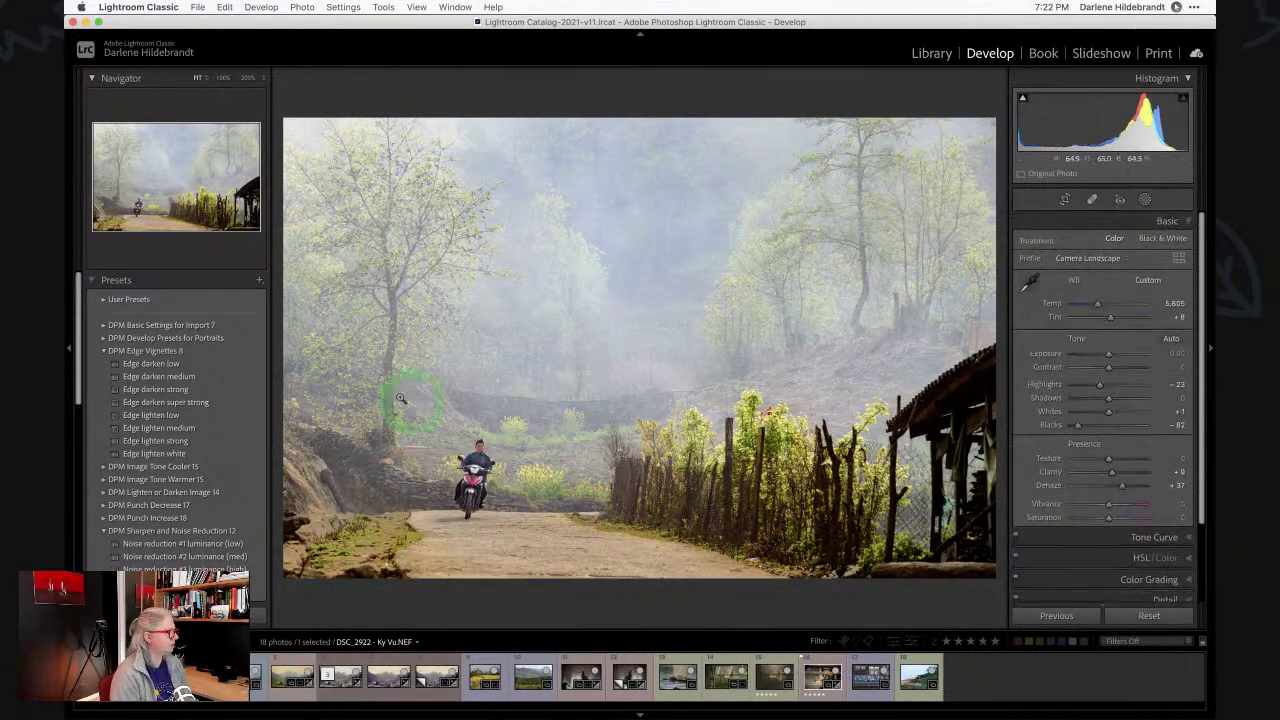
Apply the Edge darken low vignette preset to the photo, and create a new Select Sky mask.
{"action": "left_click", "coordinate": [170, 365]}
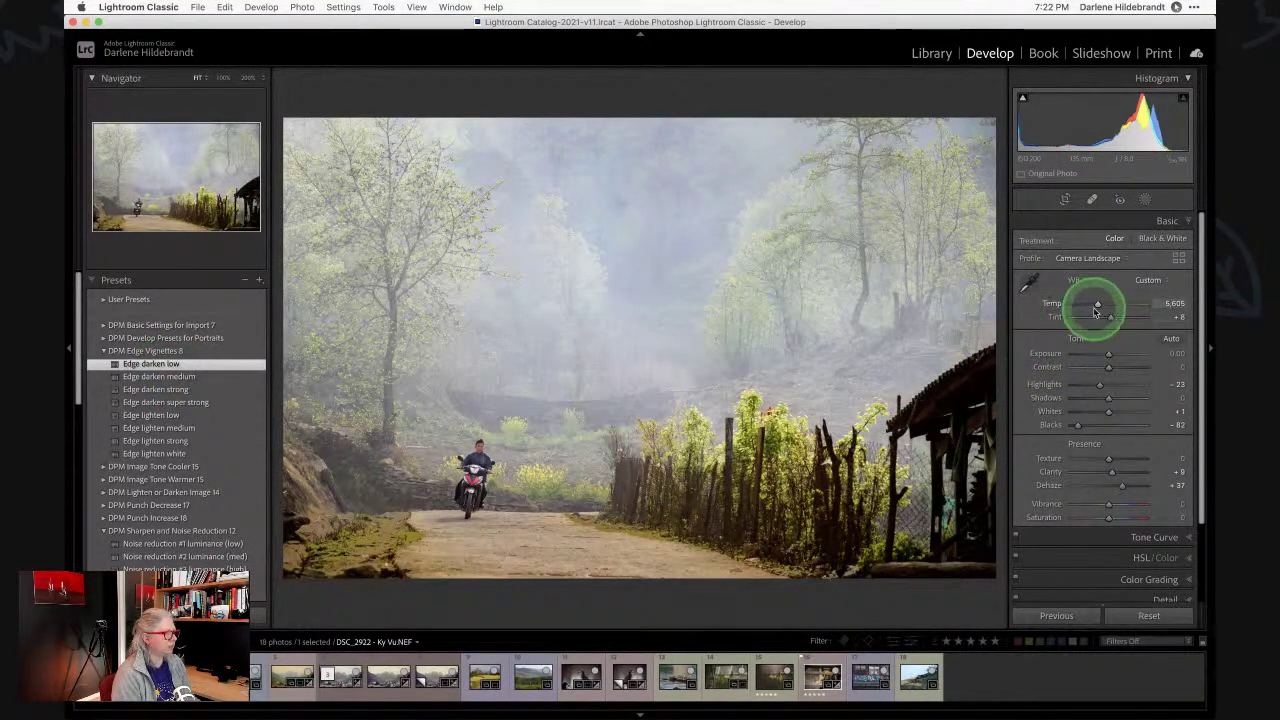
{"action": "left_click", "coordinate": [1145, 199]}
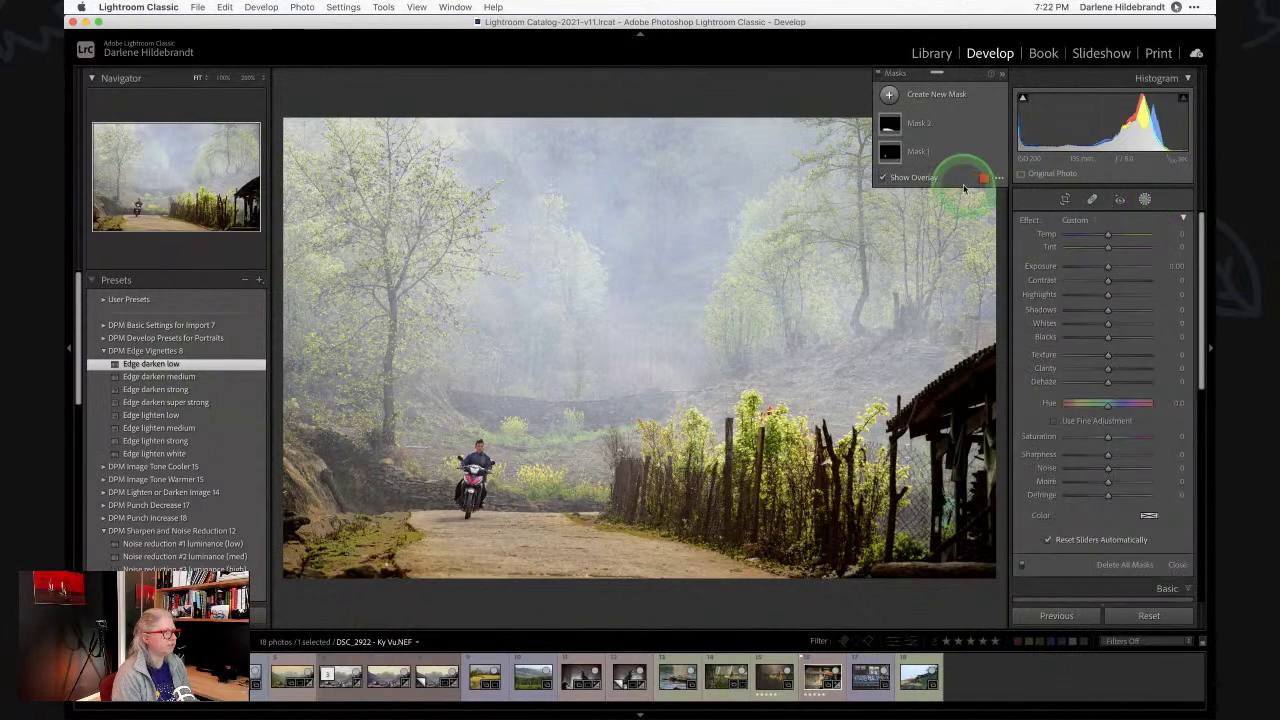
{"action": "left_click", "coordinate": [889, 94]}
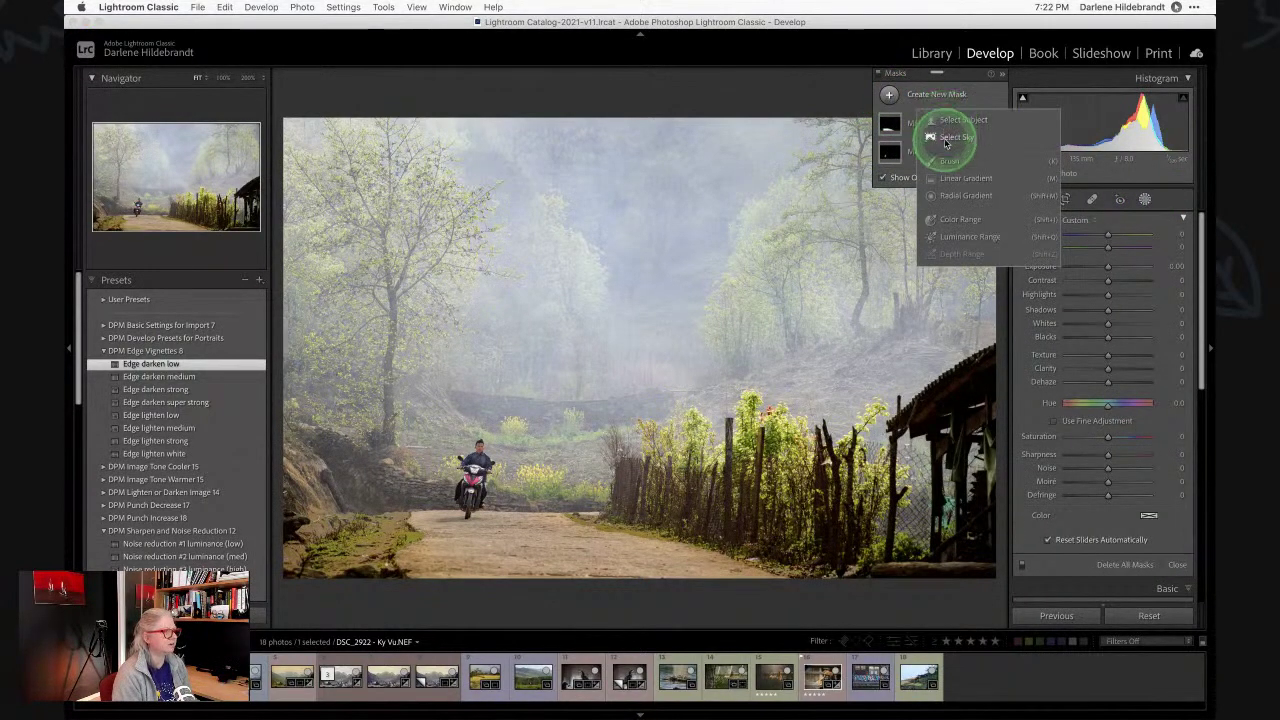
{"action": "left_click", "coordinate": [945, 138]}
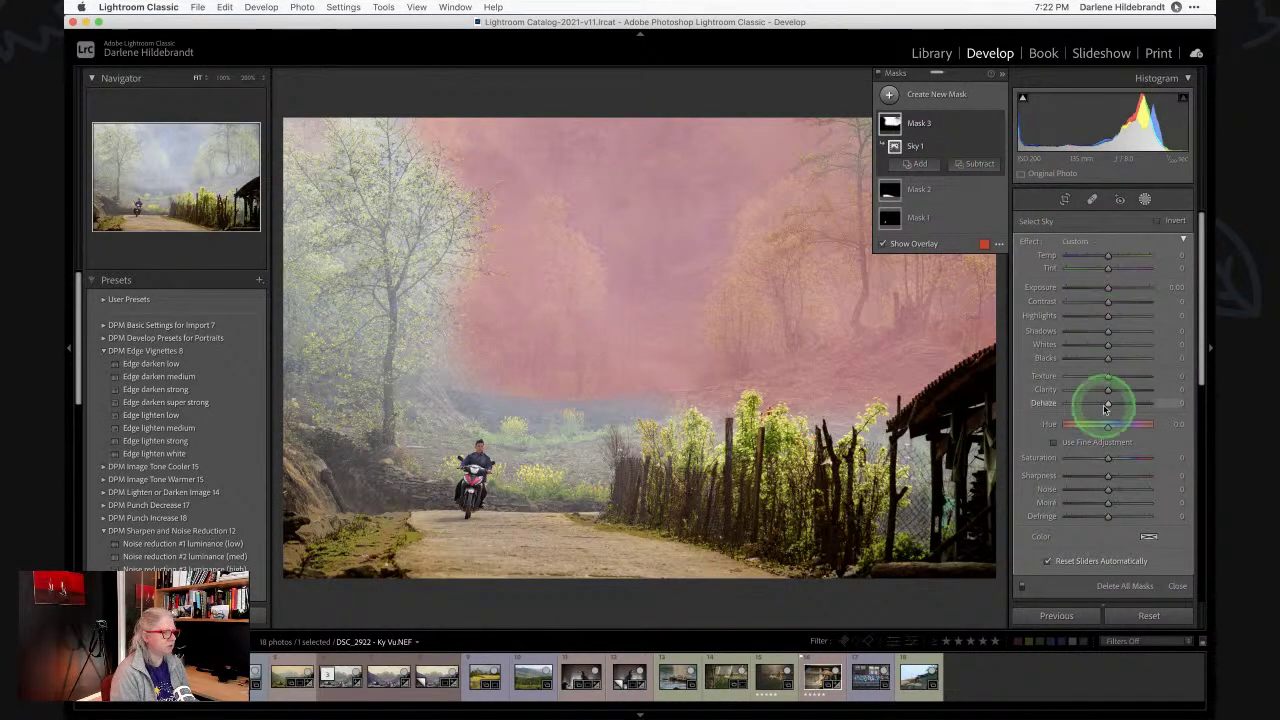
Try the sky mask with Blacks at −13 and a slight positive Dehaze, then with Dehaze at −38, undoing each attempt.
{"action": "left_click_drag", "start_coordinate": [1107, 404], "coordinate": [1105, 360]}
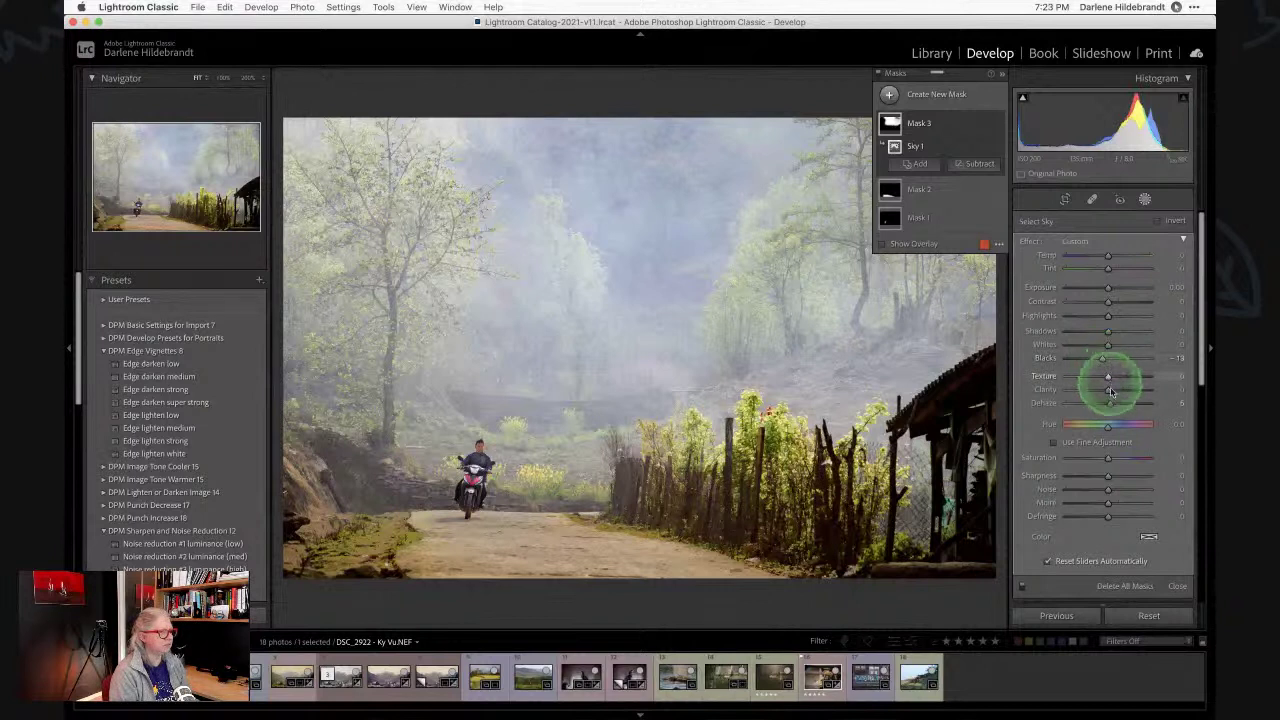
{"action": "left_click_drag", "start_coordinate": [1112, 402], "coordinate": [1111, 403]}
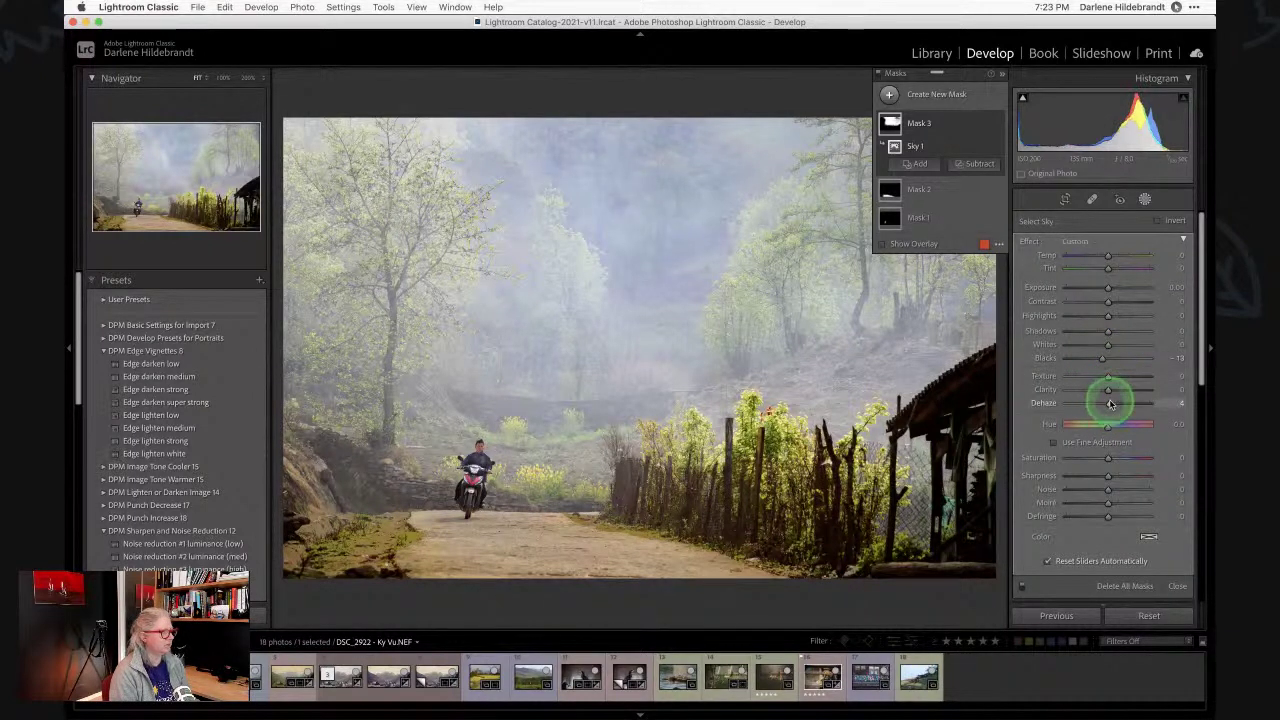
{"action": "key", "text": "super+z"}
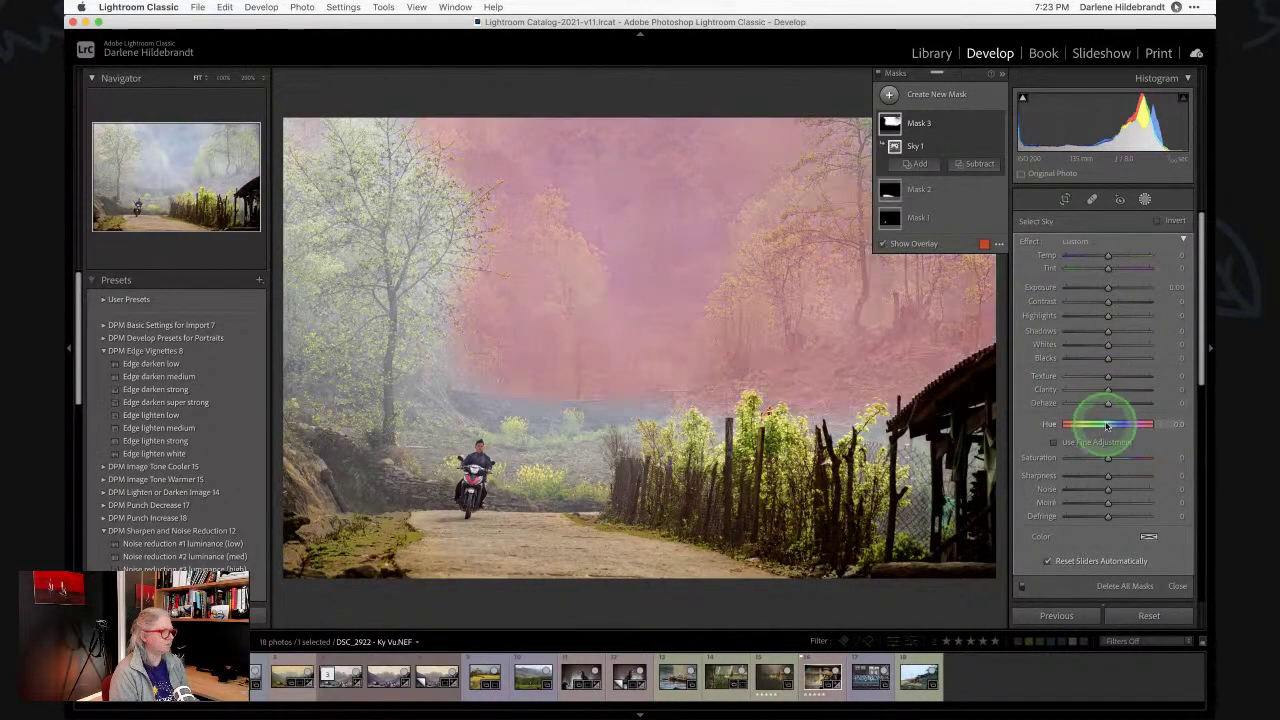
{"action": "left_click_drag", "start_coordinate": [1108, 404], "coordinate": [1094, 404]}
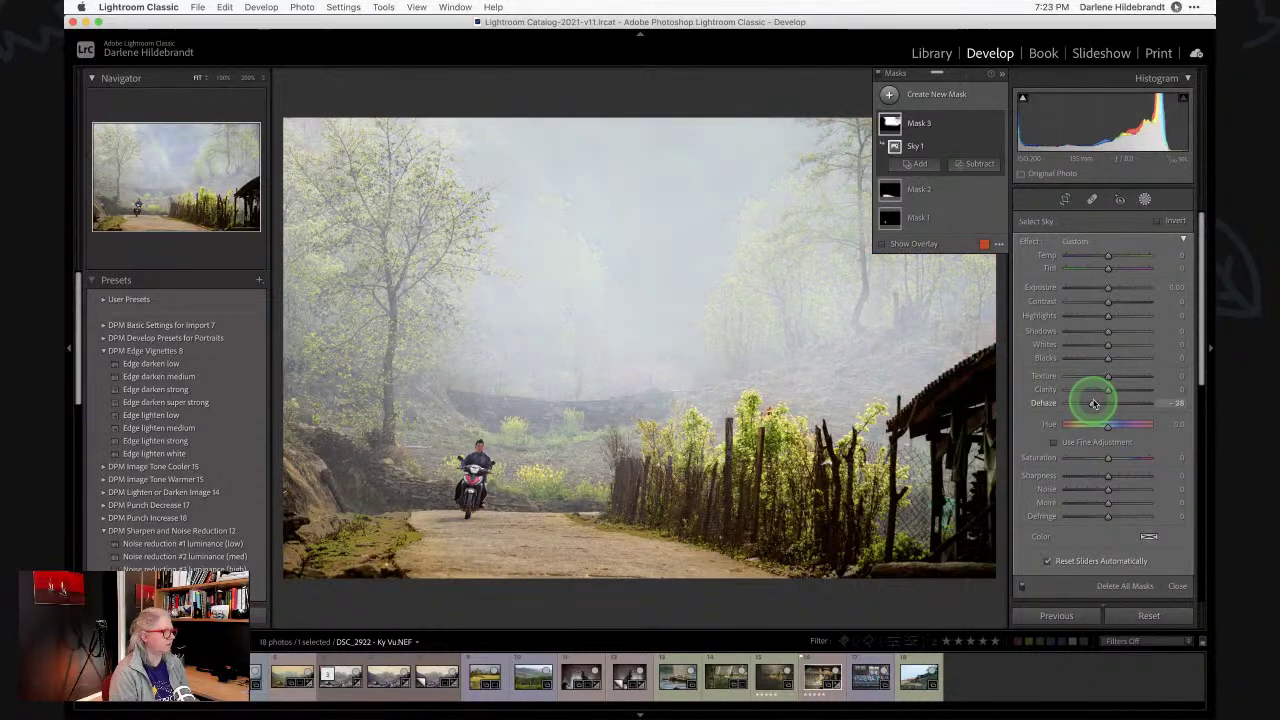
{"action": "key", "text": "super+z"}
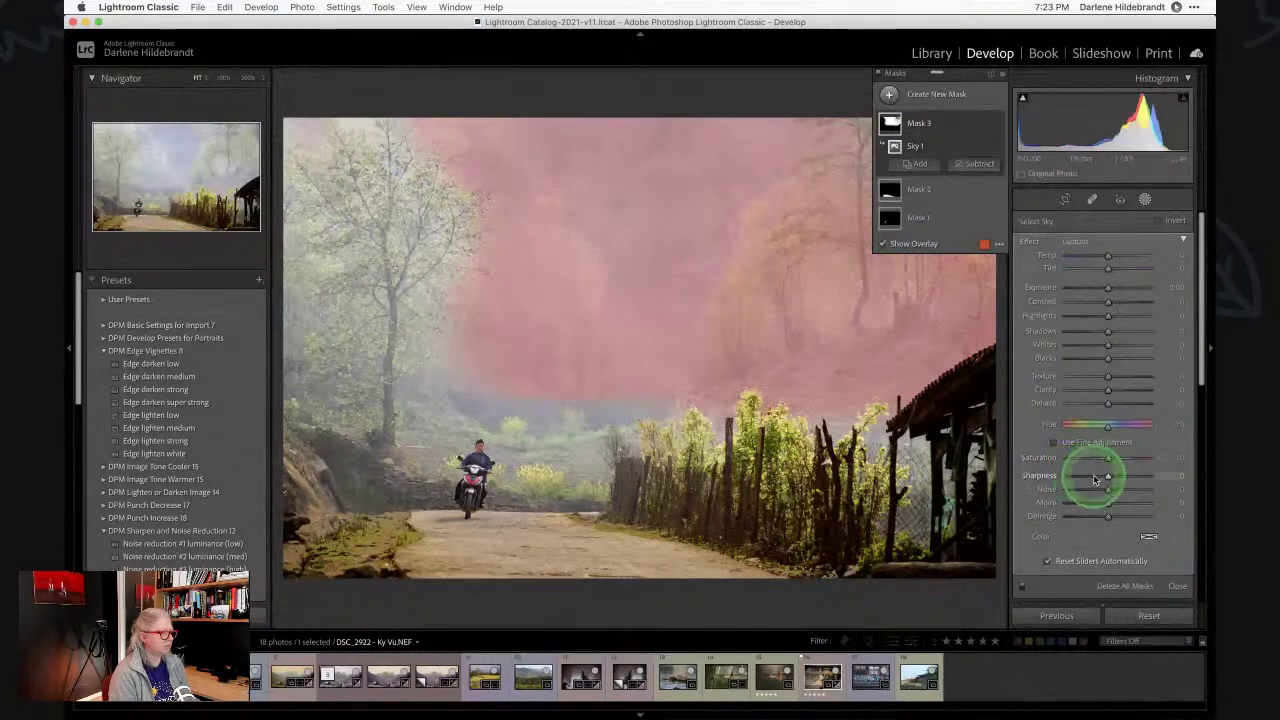
Soften the misty background by setting the sky mask's Texture to −34, Clarity to −35 and Sharpness to −28, and close masking.
{"action": "left_click_drag", "start_coordinate": [1092, 478], "coordinate": [1092, 398]}
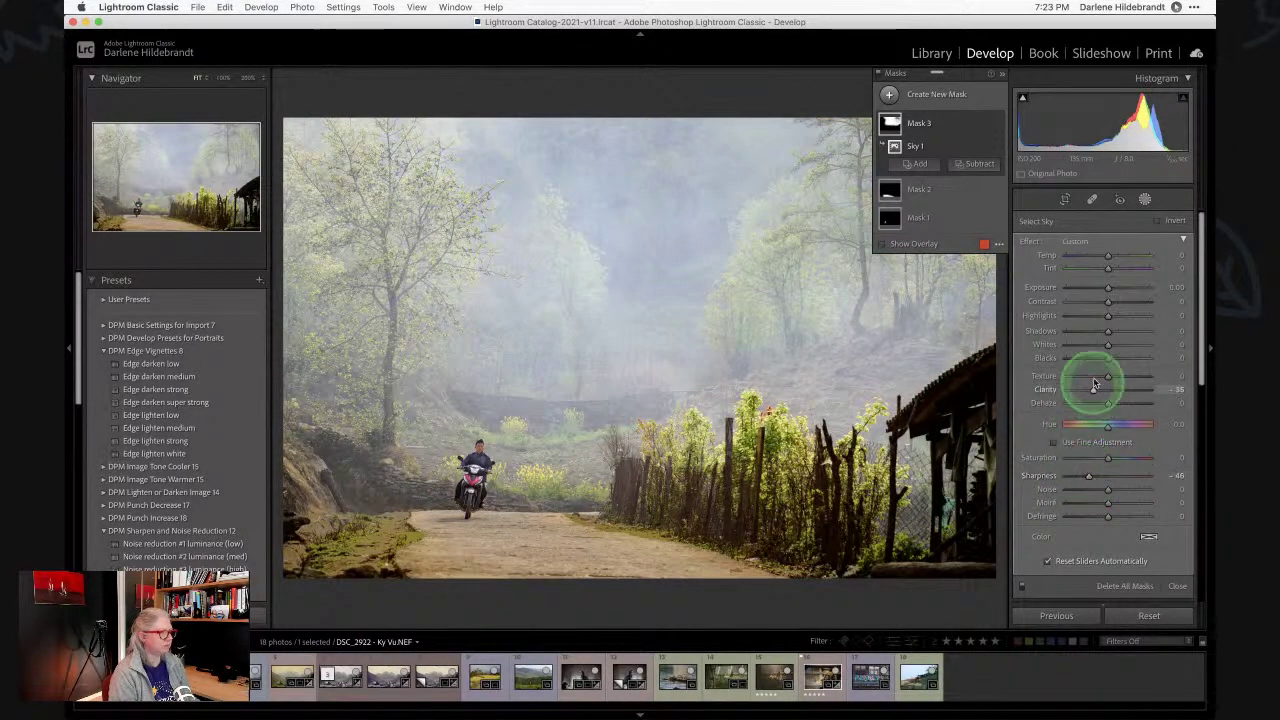
{"action": "left_click", "coordinate": [1093, 377]}
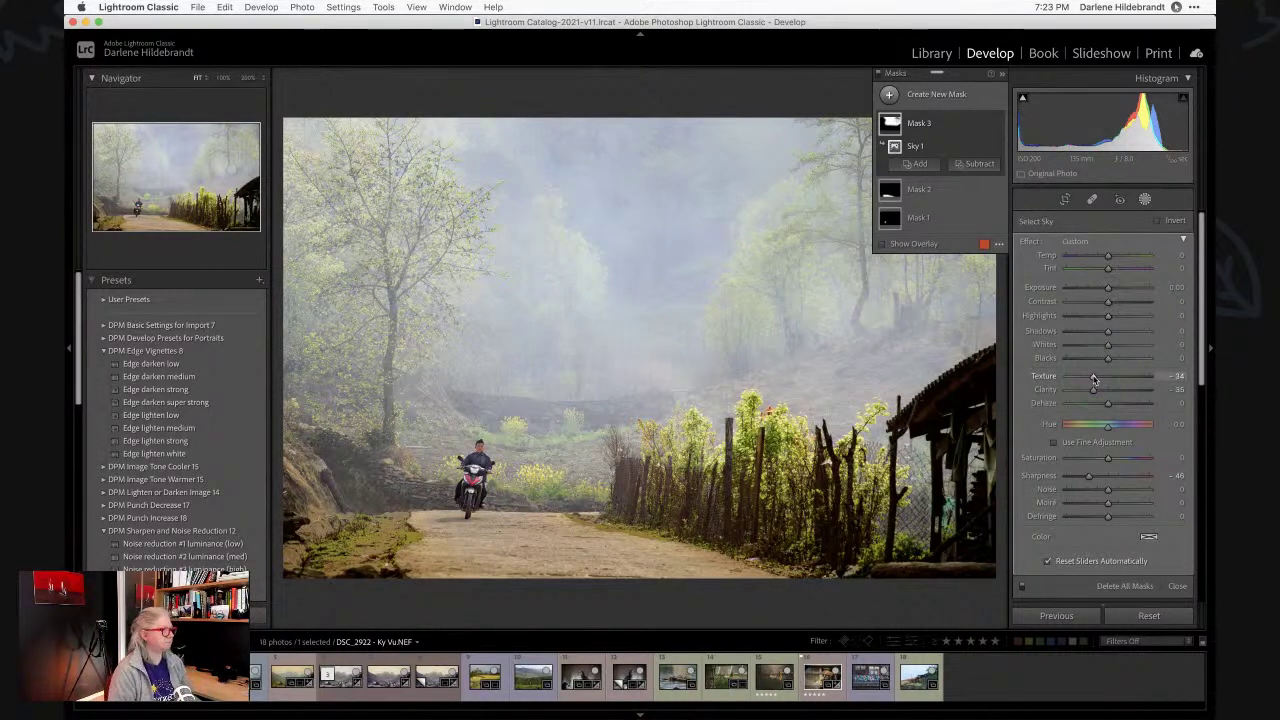
{"action": "left_click", "coordinate": [1092, 474]}
{"action": "left_click_drag", "start_coordinate": [1090, 478], "coordinate": [1097, 476]}
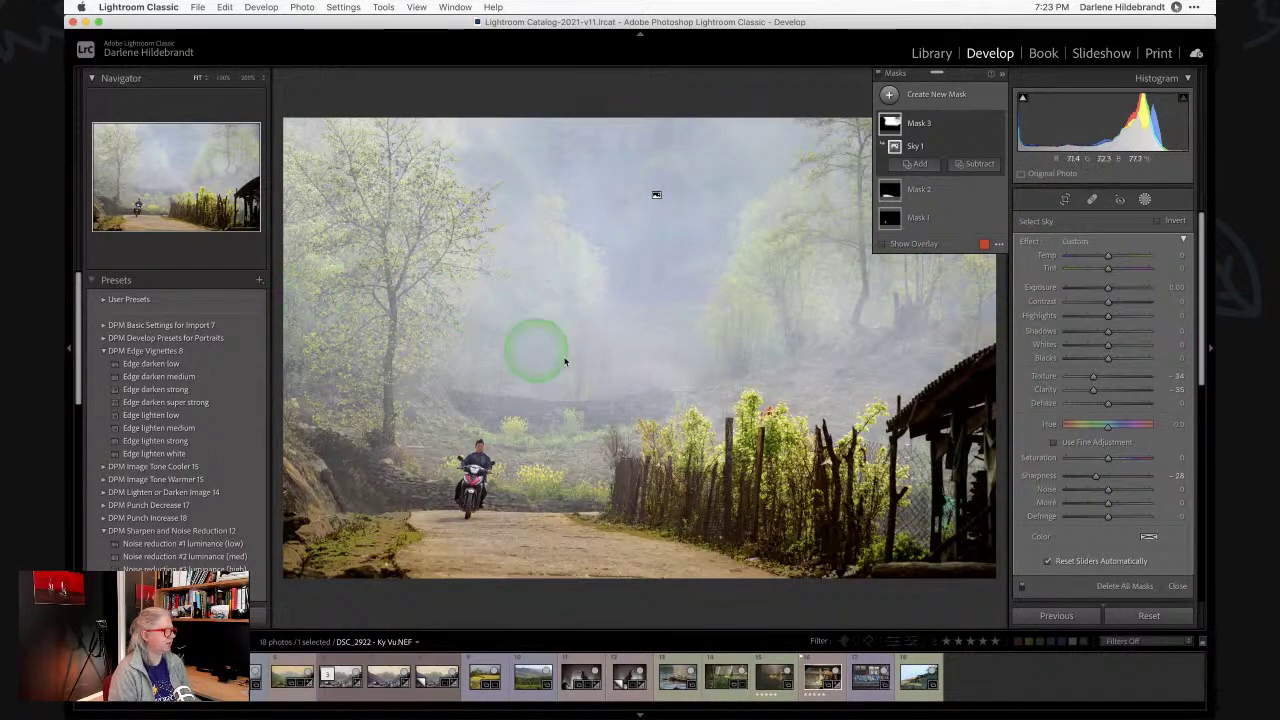
{"action": "left_click", "coordinate": [1145, 200]}
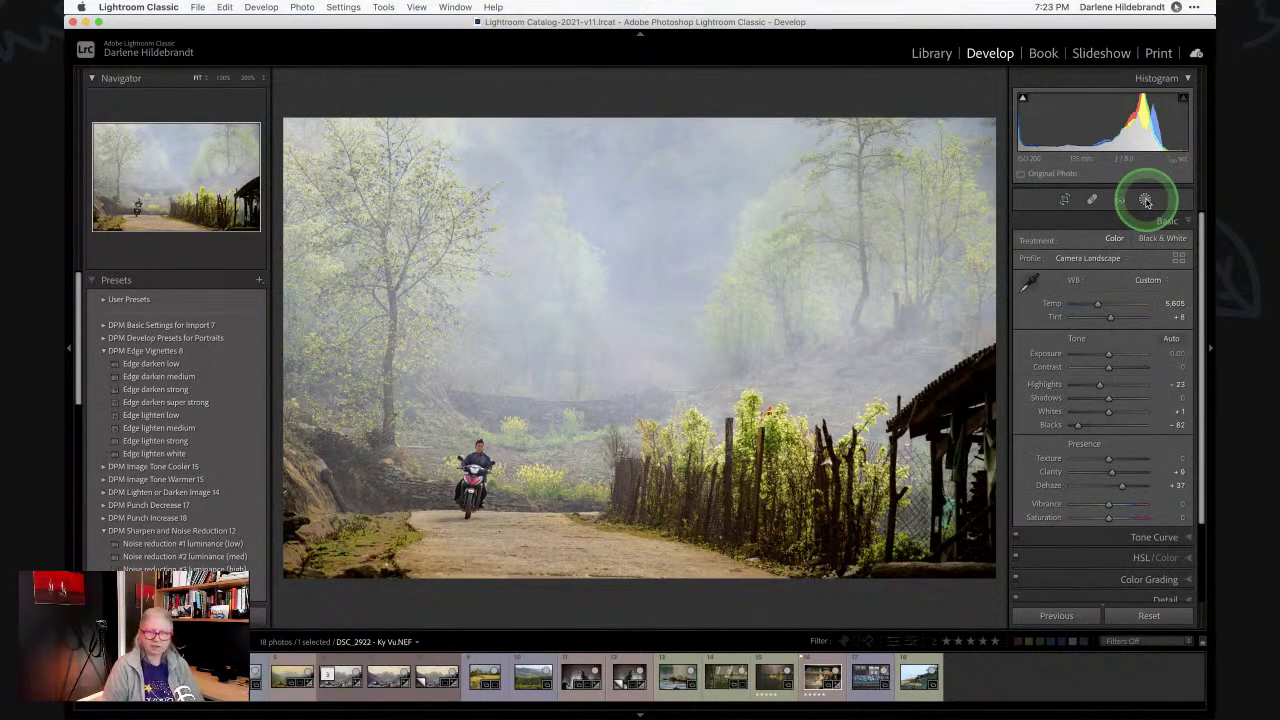
Compare the whole edited photo with its unedited version.
{"action": "key", "text": "backslash"}
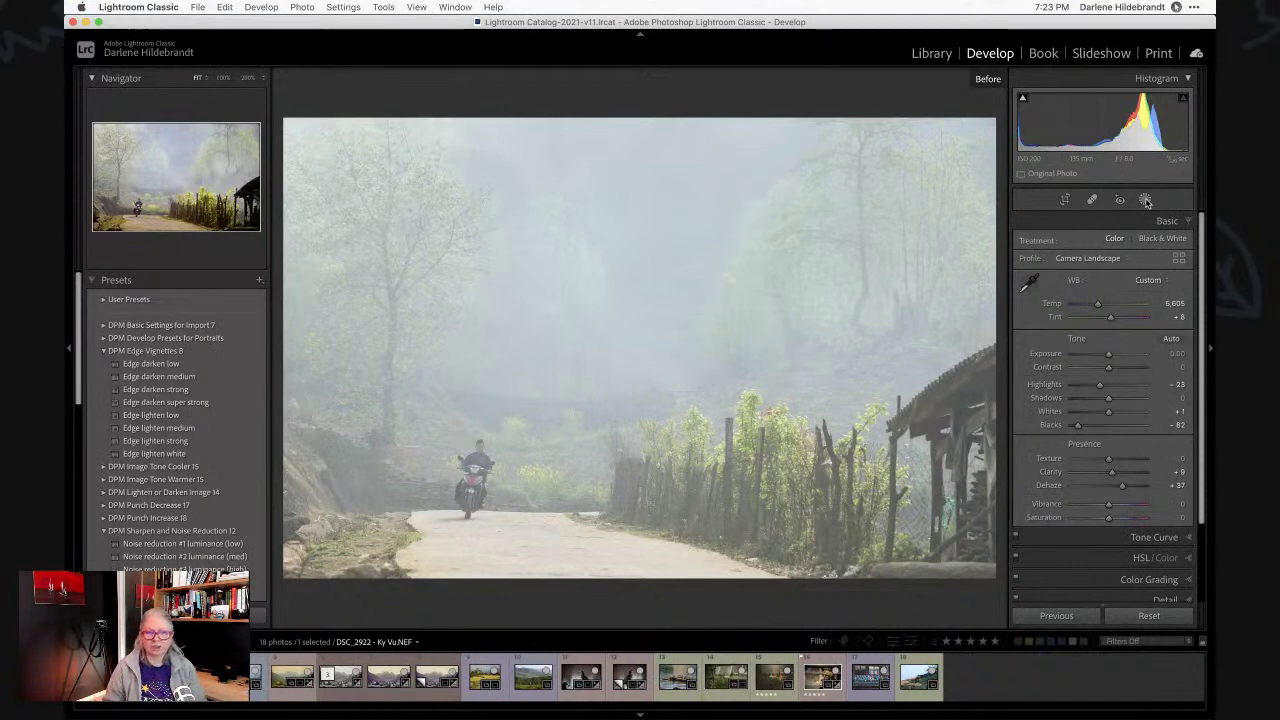
{"action": "key", "text": "backslash"}
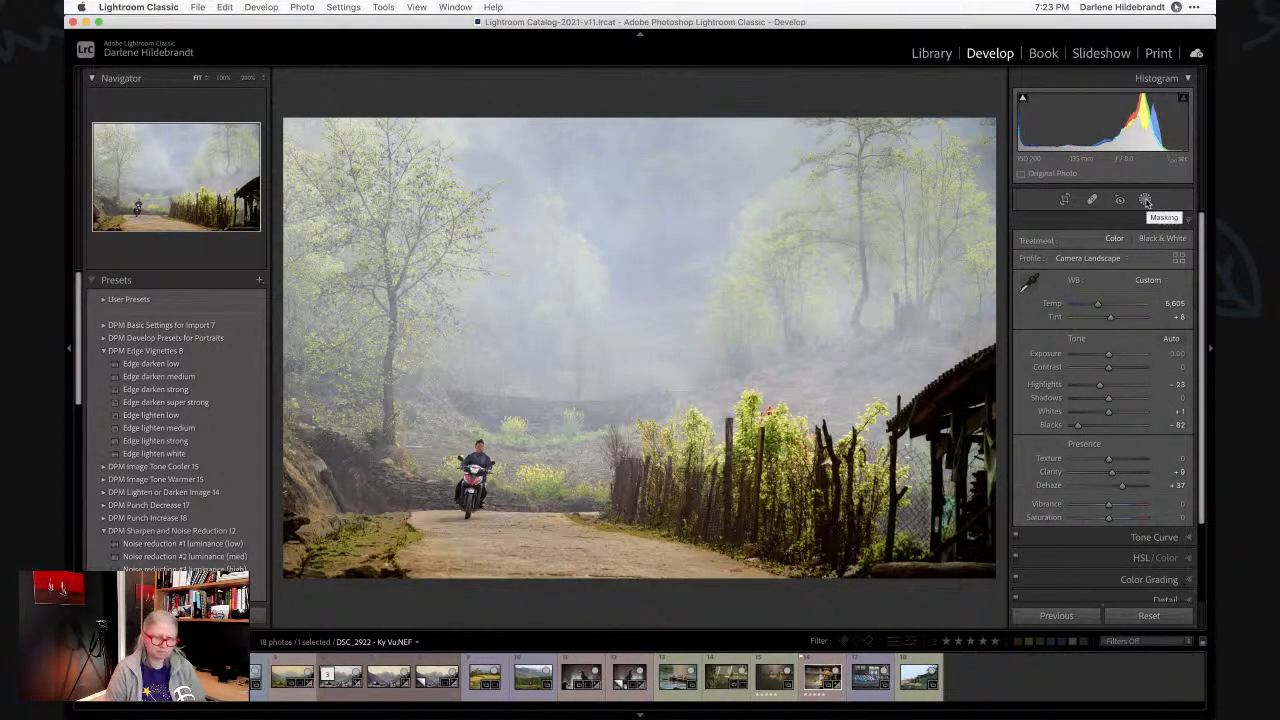
{"action": "key", "text": "backslash"}
{"action": "key", "text": "backslash"}
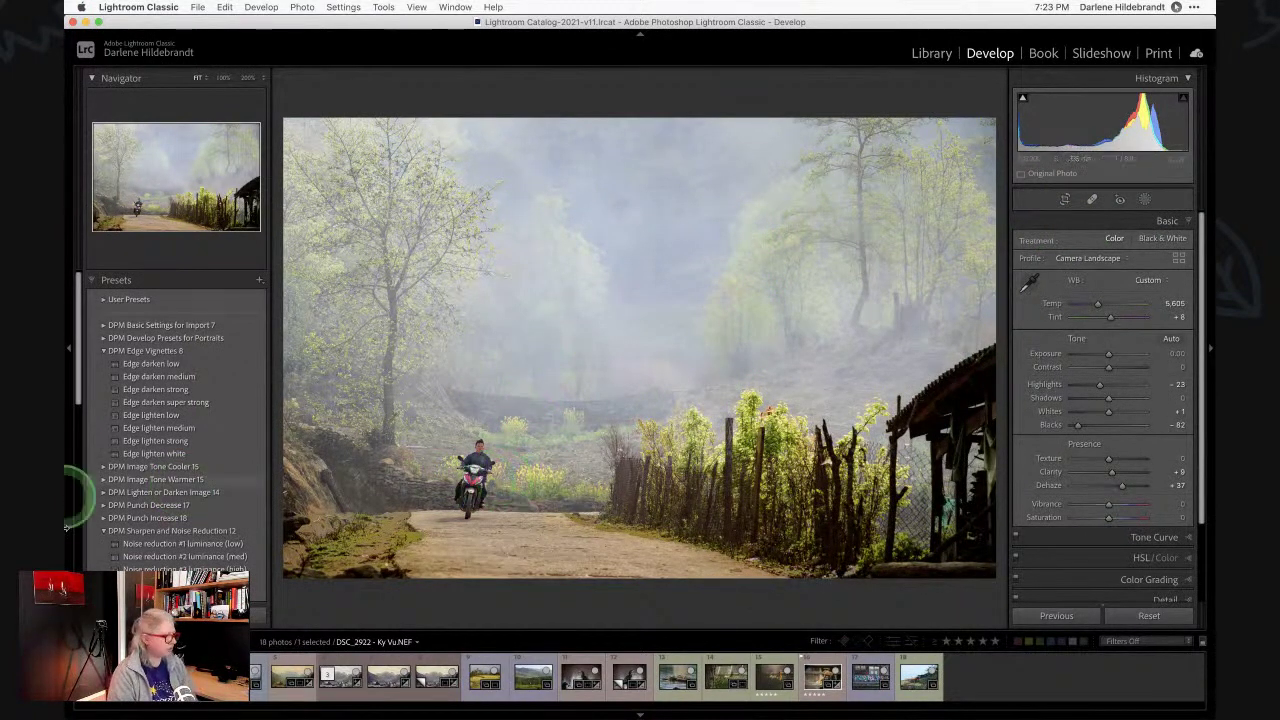
Inspect the motorcyclist at 100% zoom, and compare the rider with the subject mask on and off.
{"action": "key", "text": "z"}
{"action": "scroll", "coordinate": [120, 420], "scroll_direction": "down", "scroll_amount": 10}
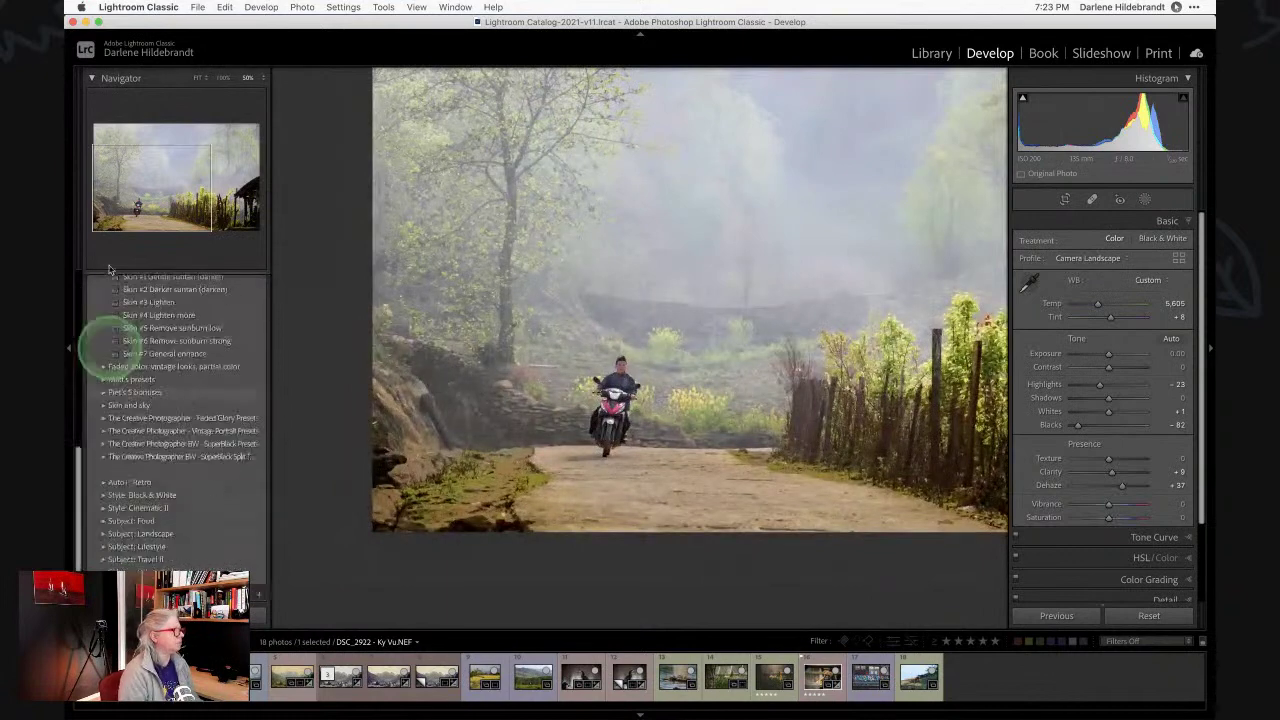
{"action": "left_click", "coordinate": [224, 80]}
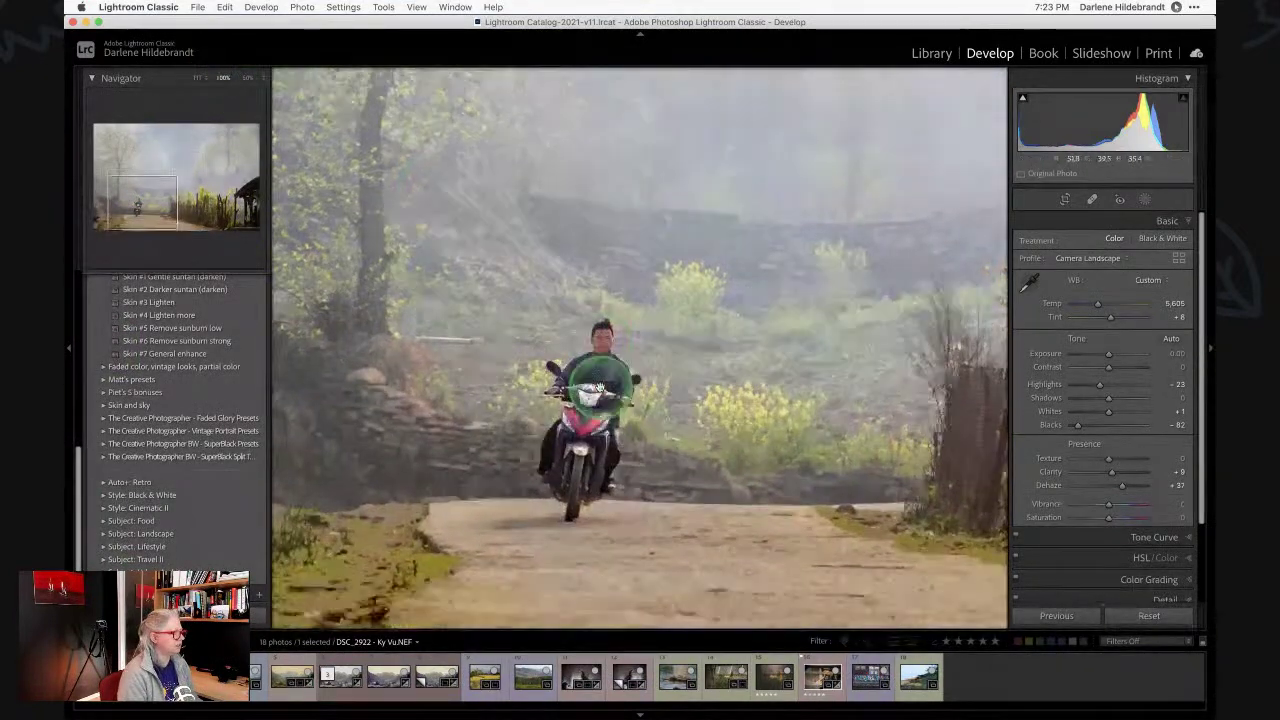
{"action": "left_click", "coordinate": [1144, 198]}
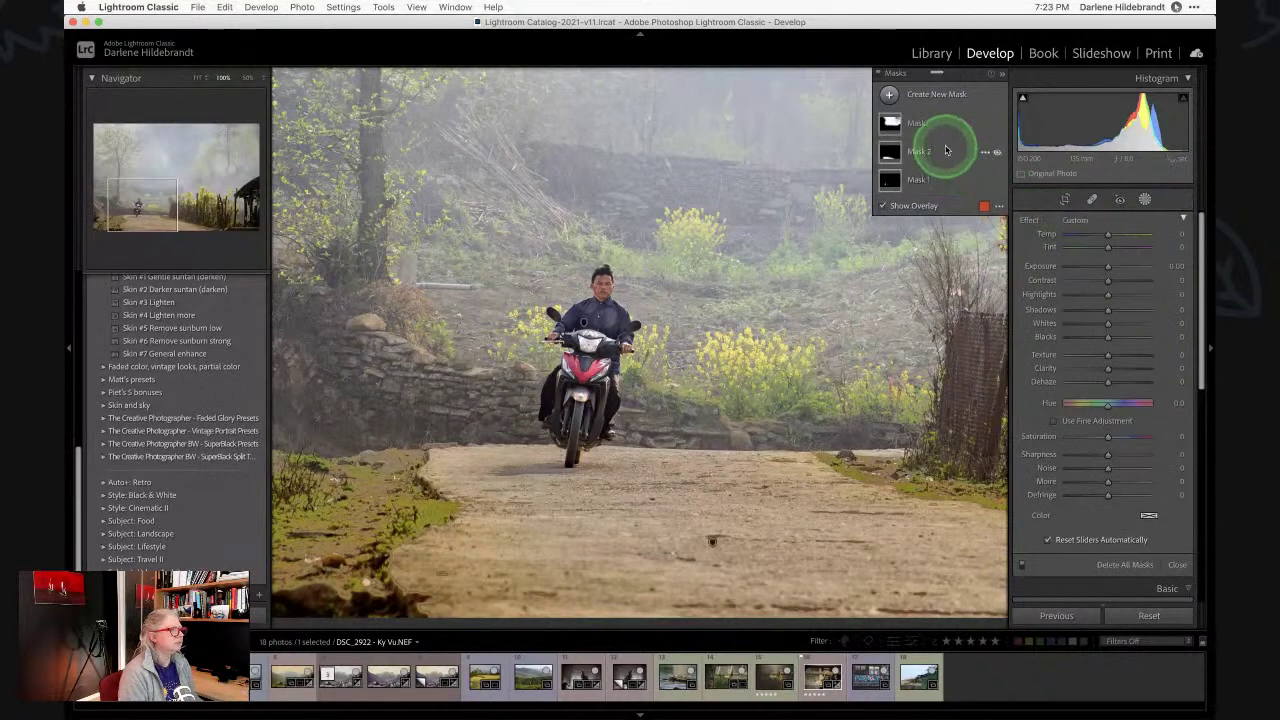
{"action": "left_click", "coordinate": [985, 181]}
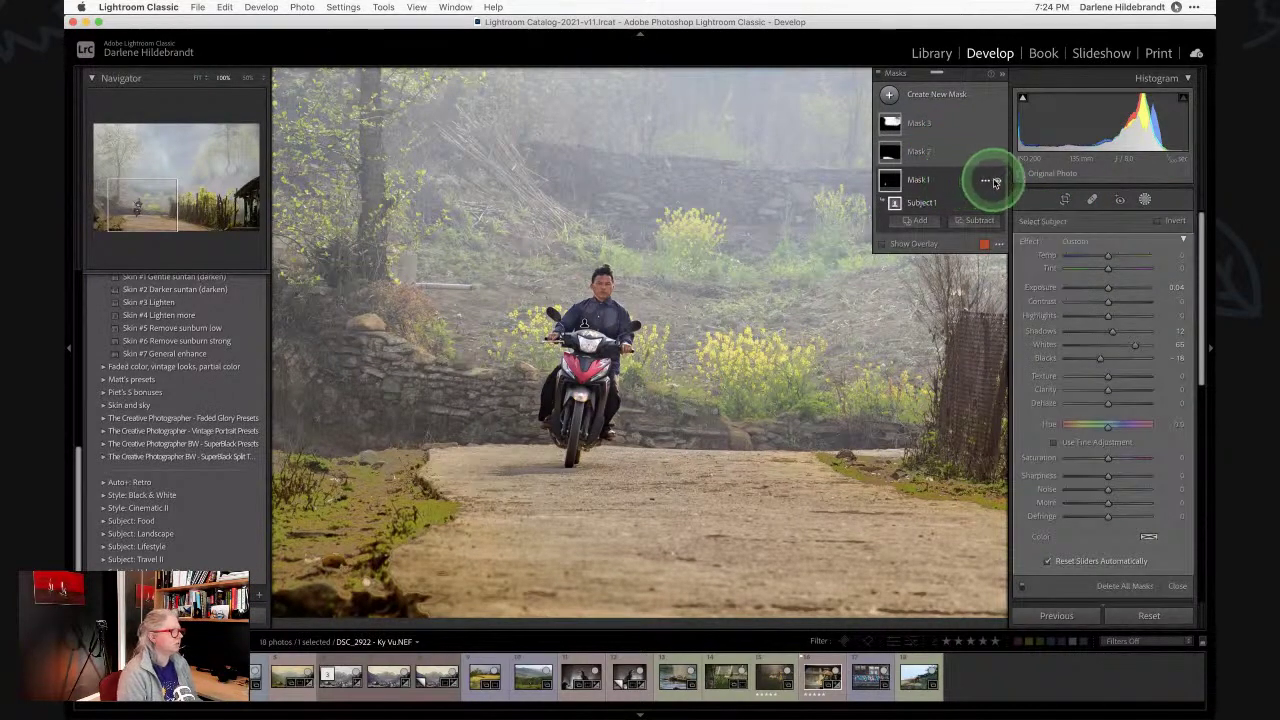
{"action": "left_click", "coordinate": [995, 182]}
{"action": "left_click", "coordinate": [995, 182]}
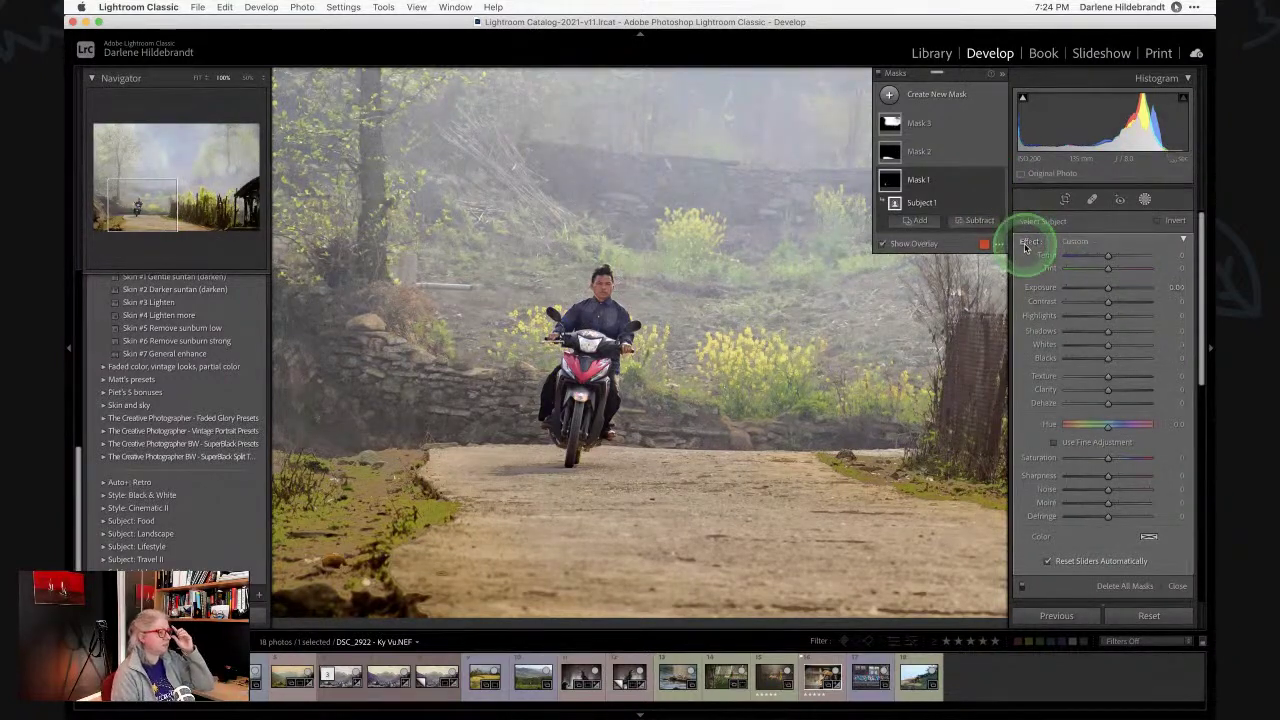
Reset the motorcyclist mask's adjustments, hide the overlay, and set Exposure to 0.42, Whites to 69 and Blacks to −36.
{"action": "left_click", "coordinate": [1025, 245]}
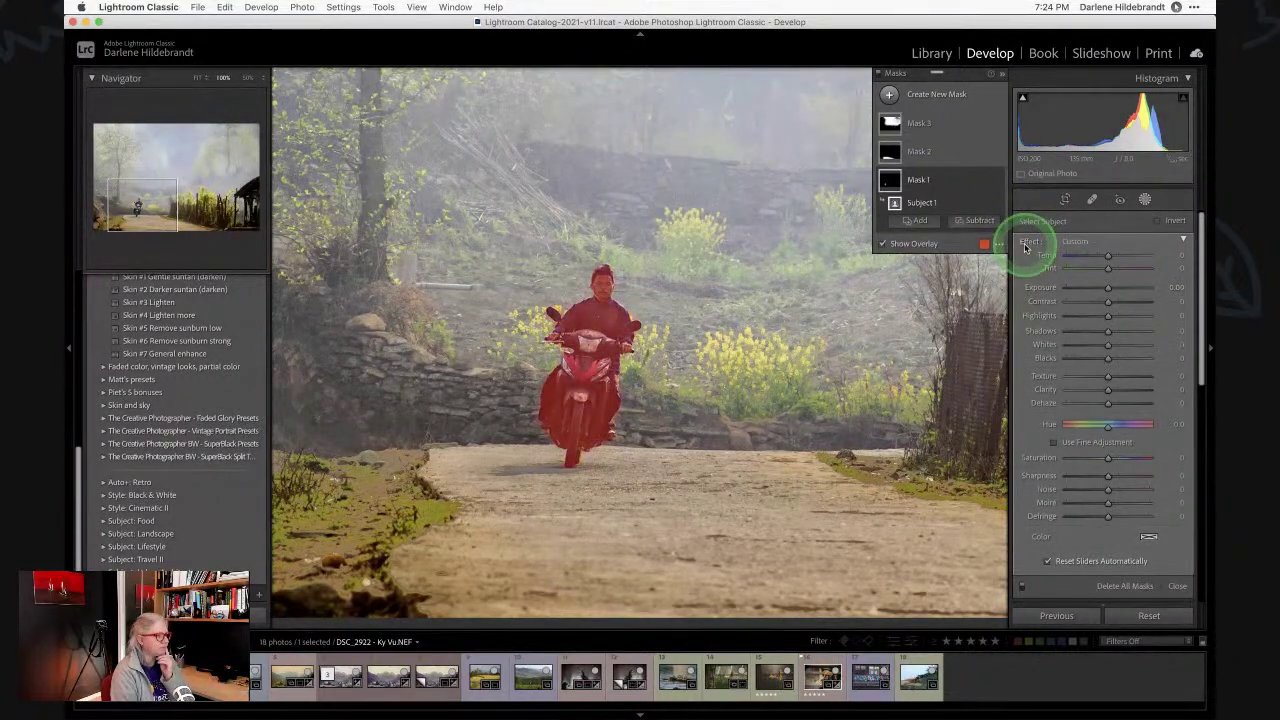
{"action": "left_click", "coordinate": [882, 245]}
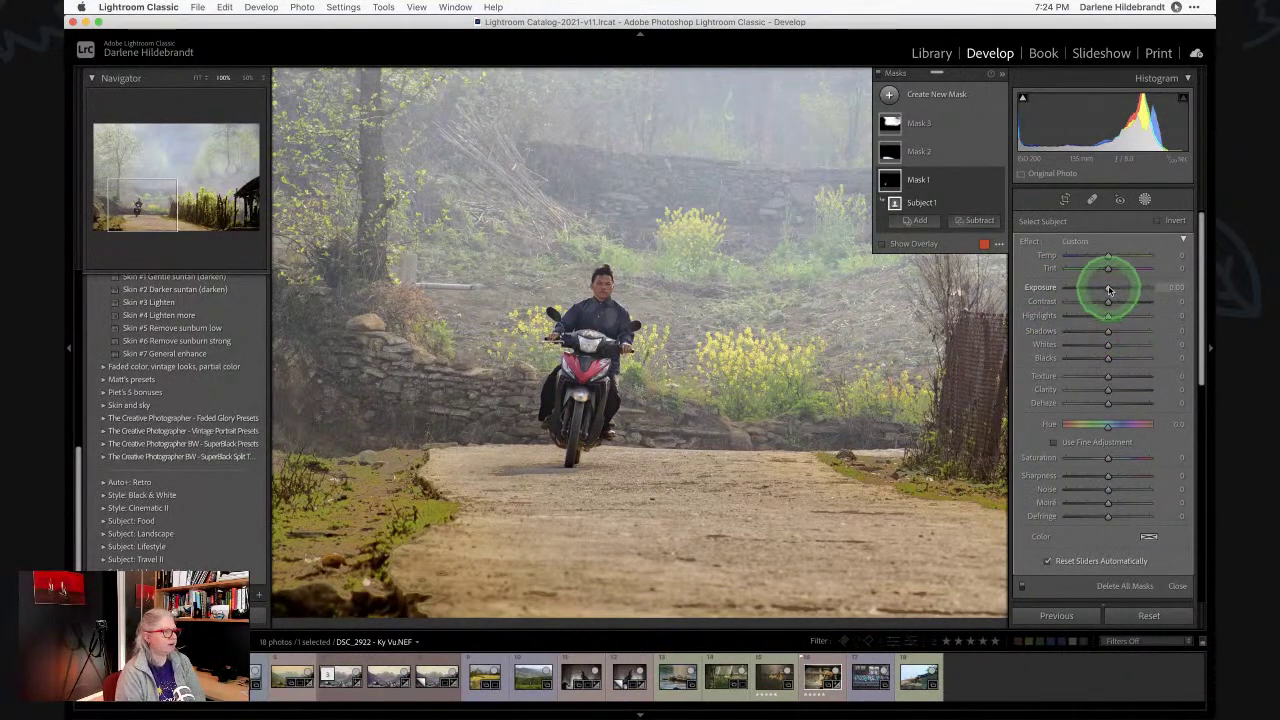
{"action": "mouse_move", "coordinate": [1108, 287]}
{"action": "left_mouse_down"}
{"action": "mouse_move", "coordinate": [1126, 288]}
{"action": "mouse_move", "coordinate": [1111, 290]}
{"action": "left_mouse_up"}
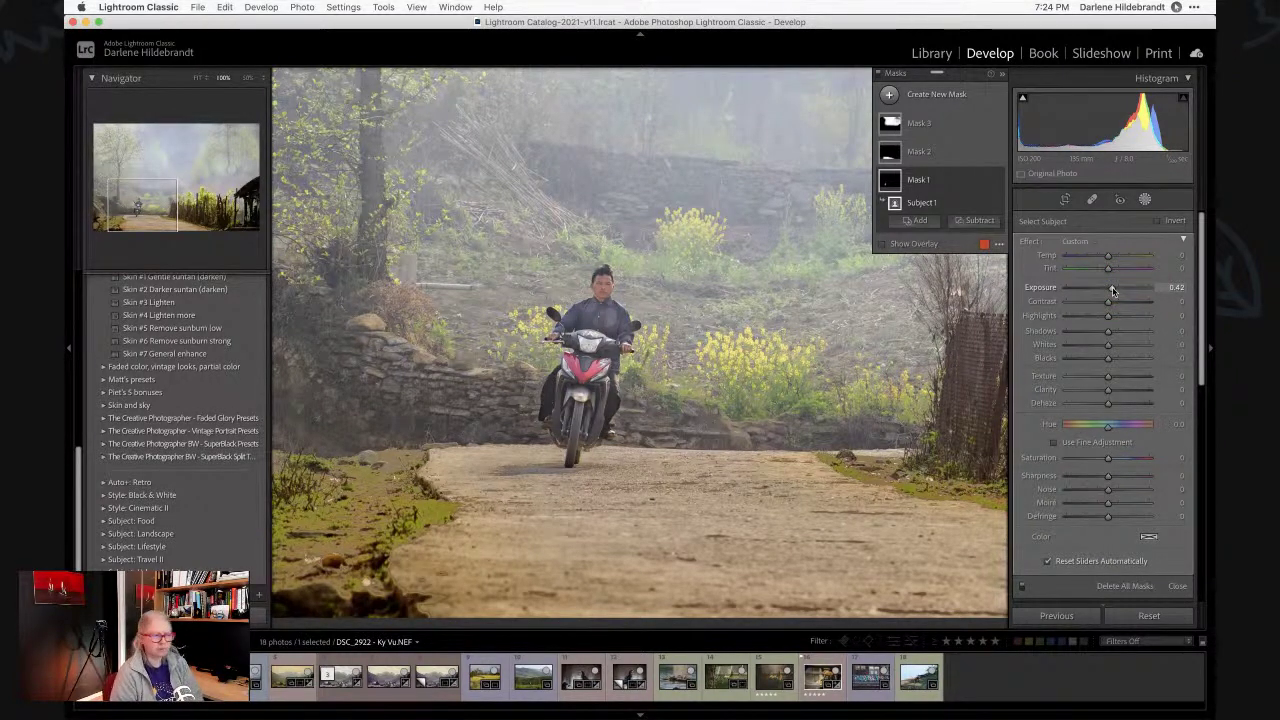
{"action": "left_click_drag", "start_coordinate": [1108, 344], "coordinate": [1136, 346]}
{"action": "left_click", "coordinate": [1108, 358]}
{"action": "left_click_drag", "start_coordinate": [1108, 360], "coordinate": [1093, 360]}
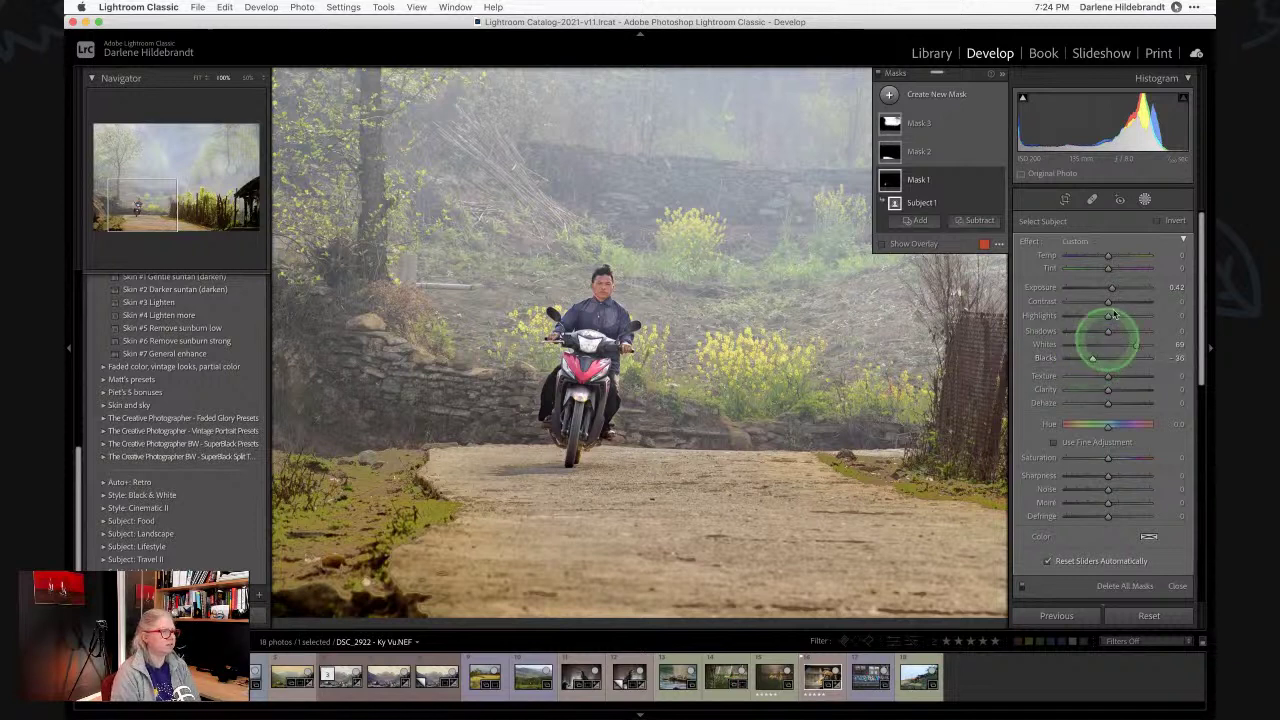
Set the motorcyclist mask's Exposure to 0.62, Shadows to 12 and Dehaze to 9, compare with the mask off, and close masking.
{"action": "left_click_drag", "start_coordinate": [1113, 289], "coordinate": [1112, 302]}
{"action": "left_click_drag", "start_coordinate": [1108, 403], "coordinate": [1113, 403]}
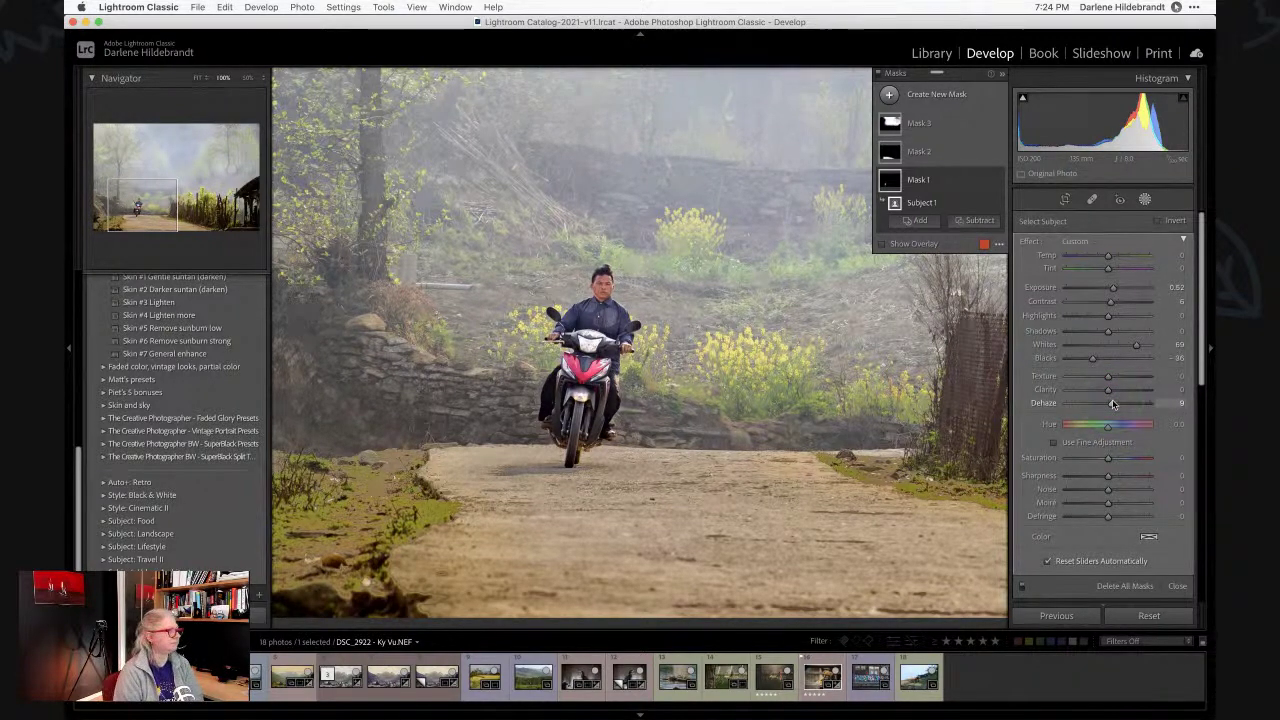
{"action": "left_click_drag", "start_coordinate": [1108, 331], "coordinate": [1111, 331]}
{"action": "left_click_drag", "start_coordinate": [1111, 306], "coordinate": [1108, 302]}
{"action": "left_click", "coordinate": [985, 182]}
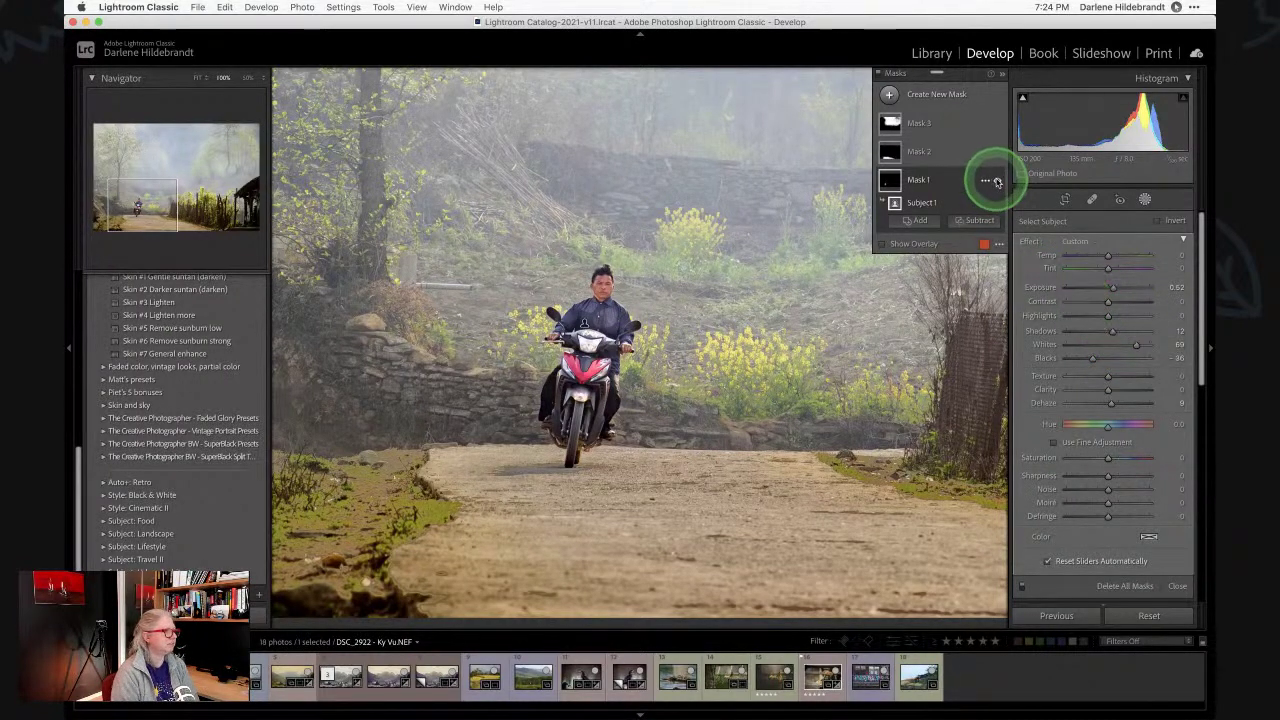
{"action": "left_click", "coordinate": [997, 181]}
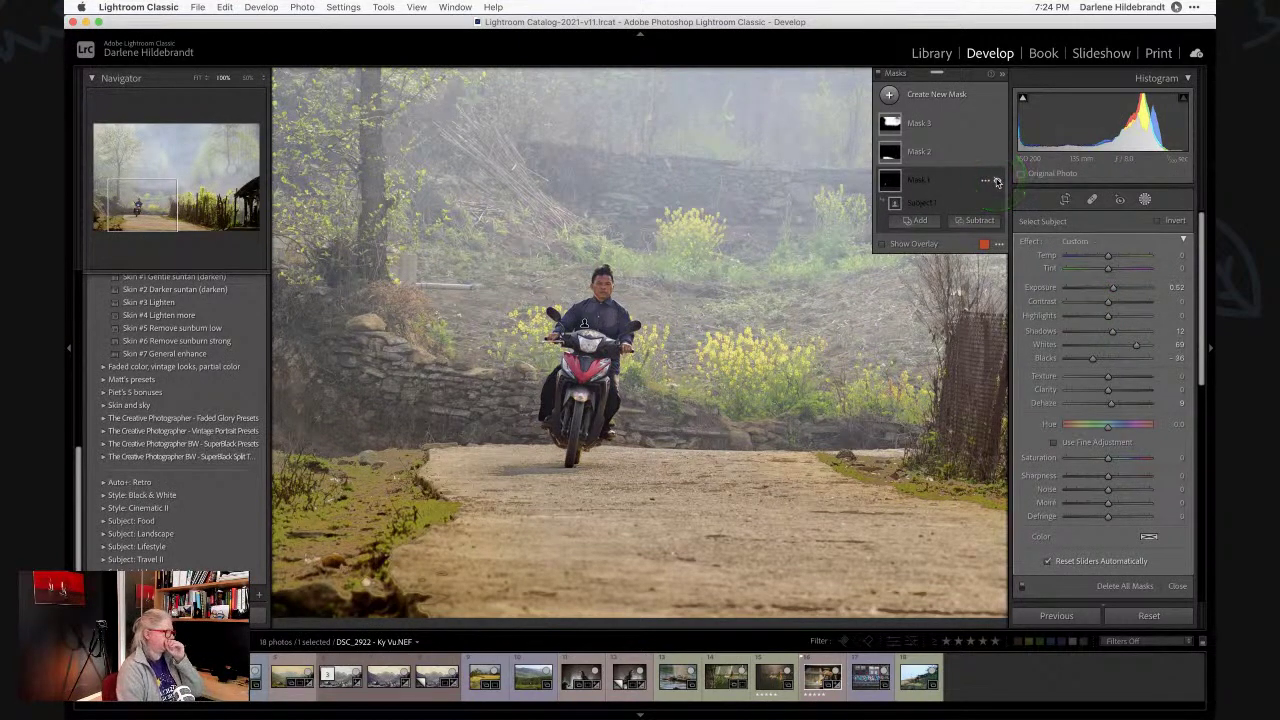
{"action": "left_click", "coordinate": [997, 181]}
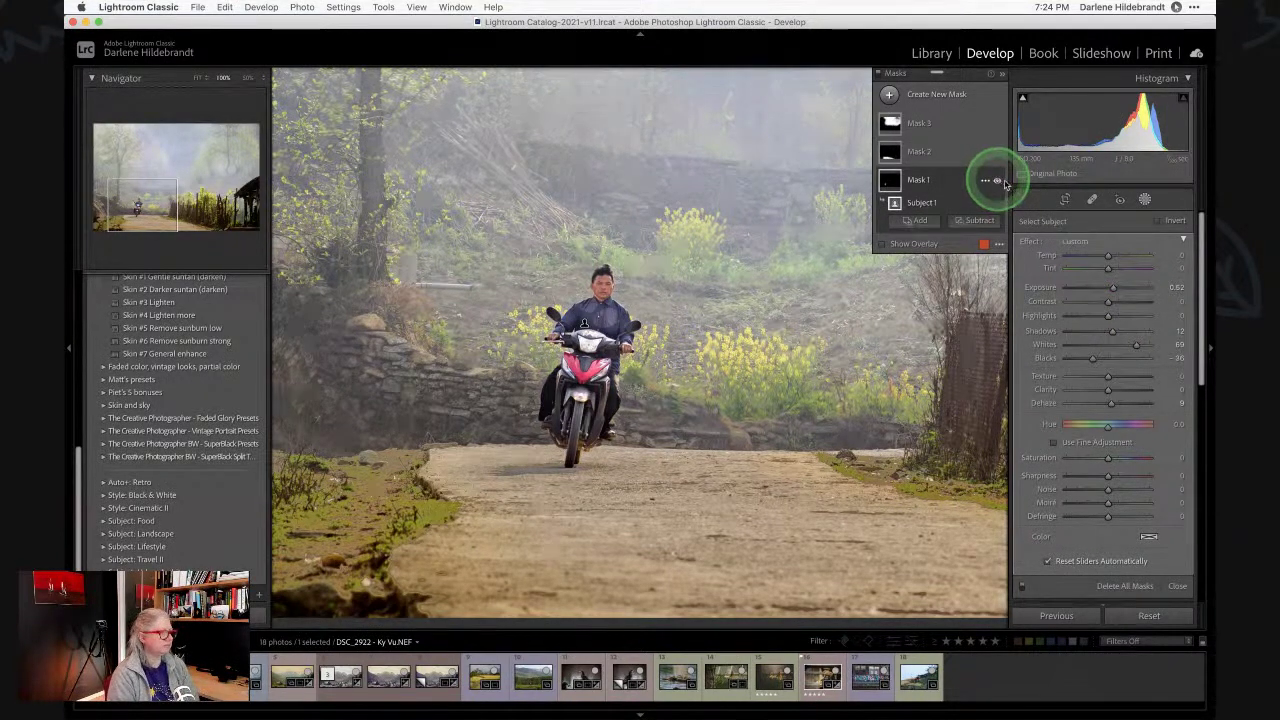
{"action": "left_click", "coordinate": [1145, 199]}
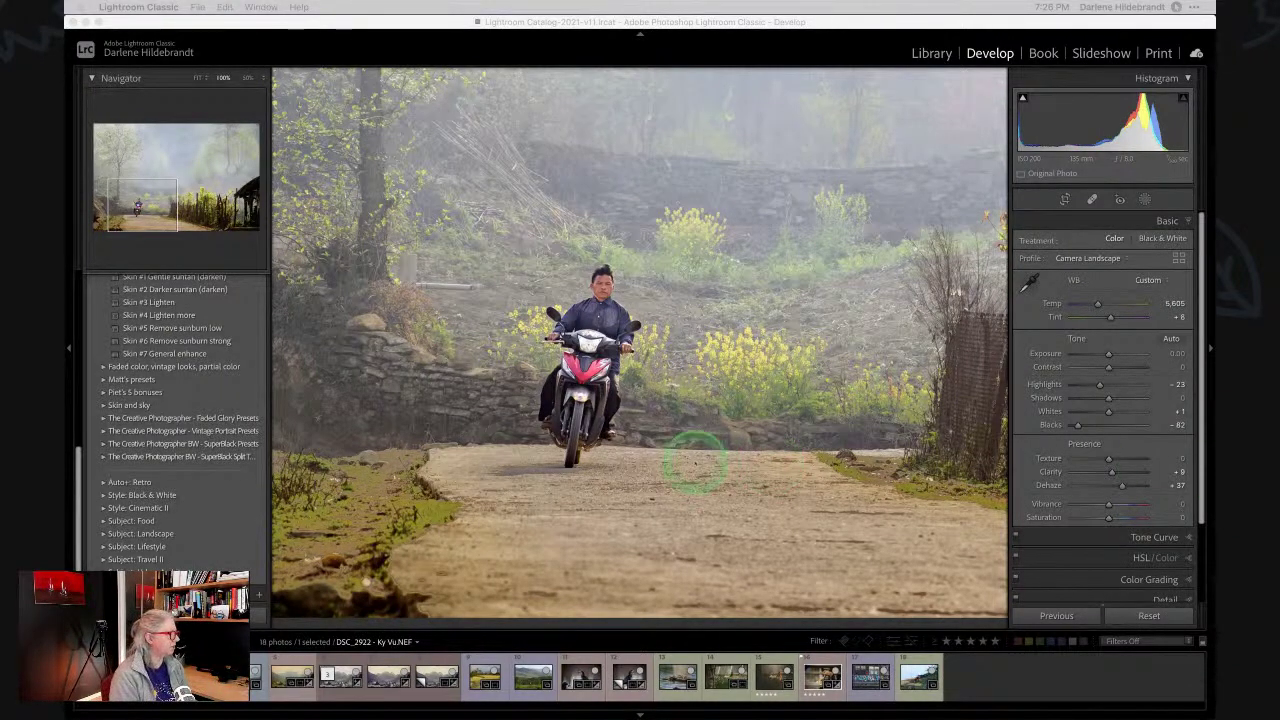
Compare the finished photo at full view before and after editing, and return to the Library grid.
{"action": "left_click_drag", "start_coordinate": [694, 458], "coordinate": [702, 538]}
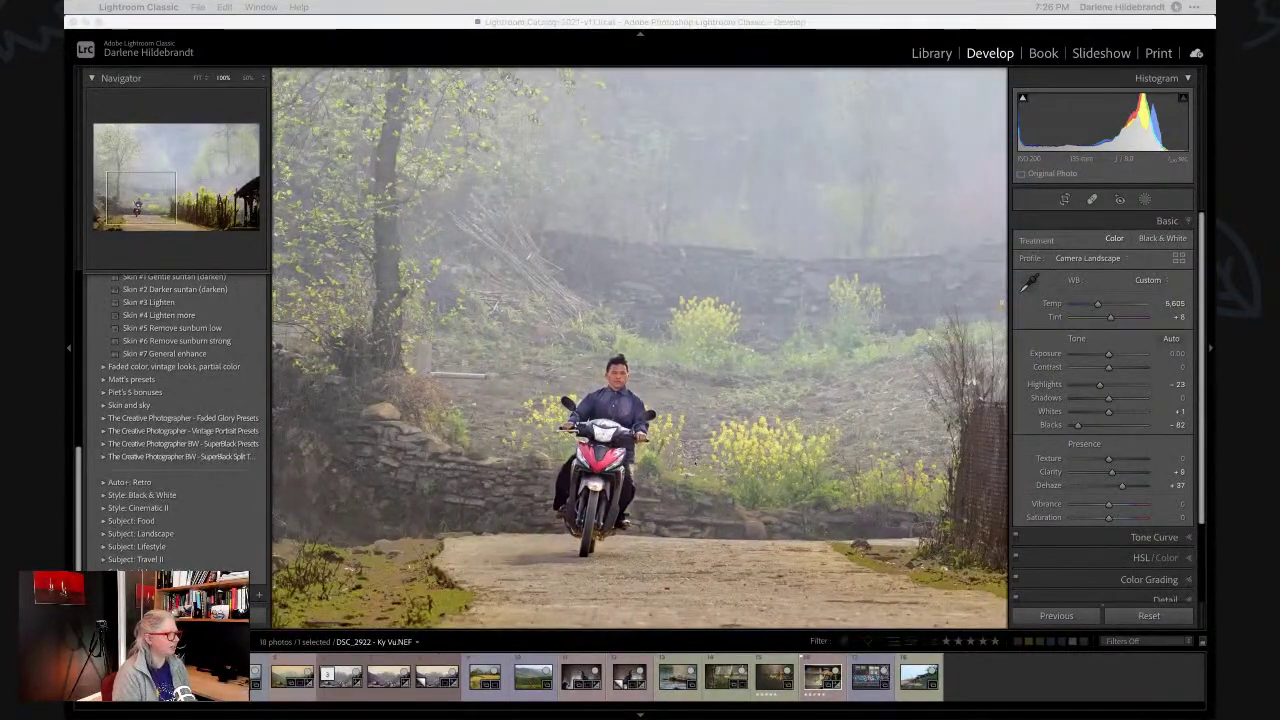
{"action": "left_click", "coordinate": [838, 567]}
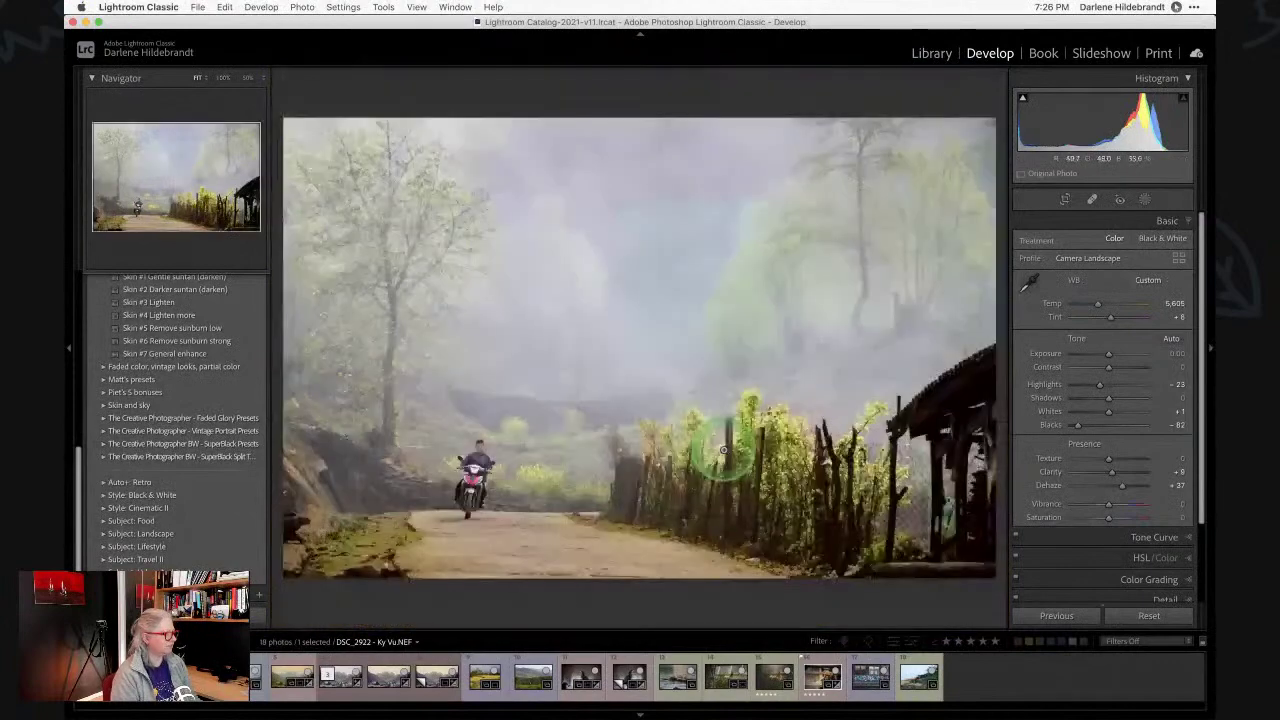
{"action": "key", "text": "backslash"}
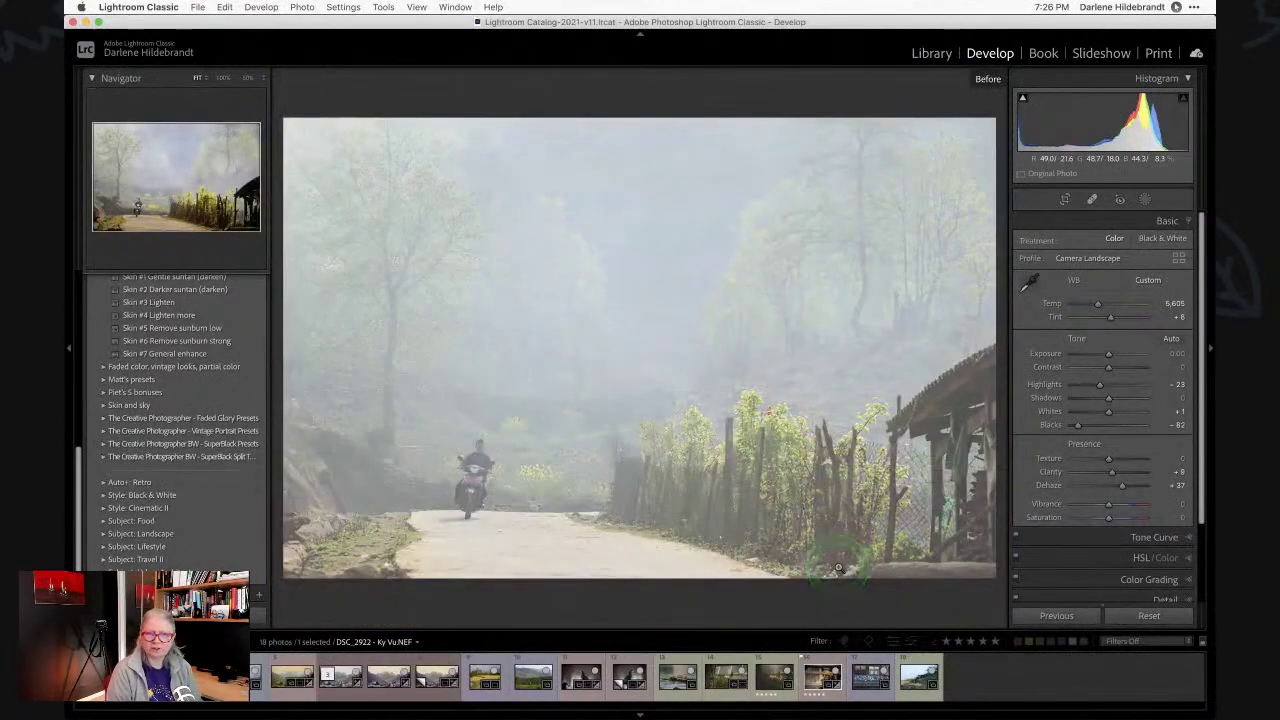
{"action": "key", "text": "backslash"}
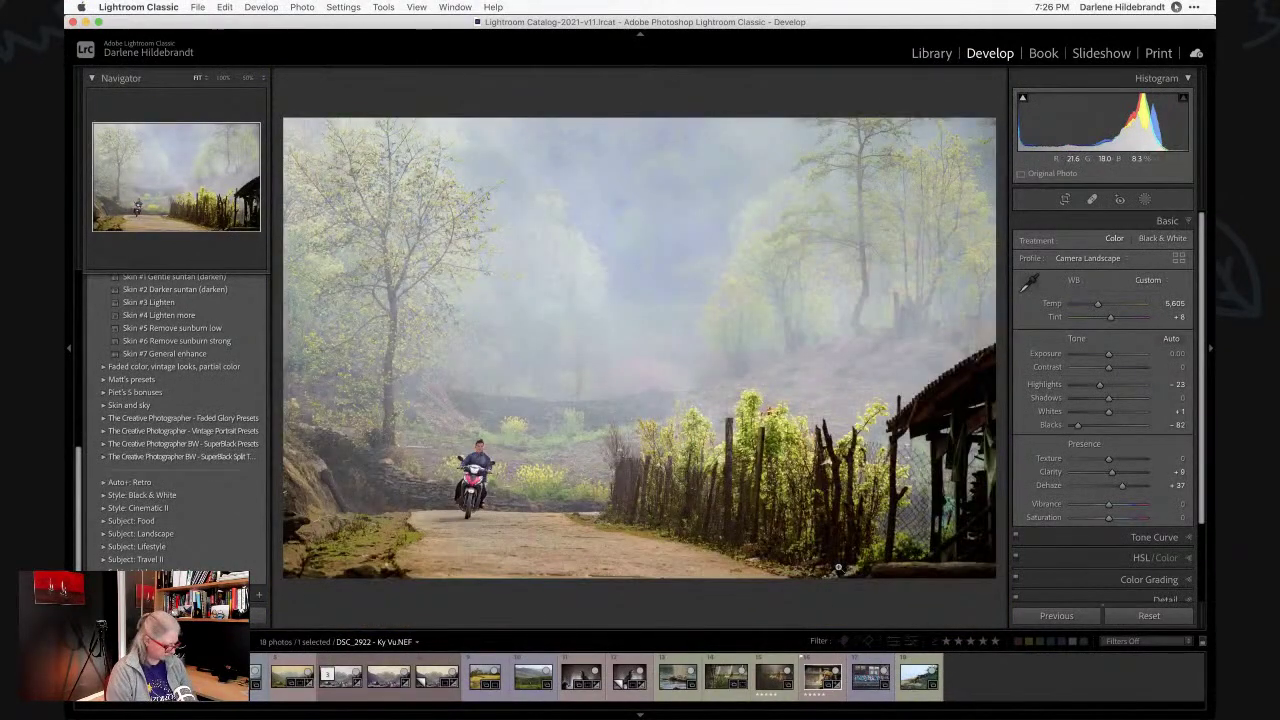
{"action": "key", "text": "g"}
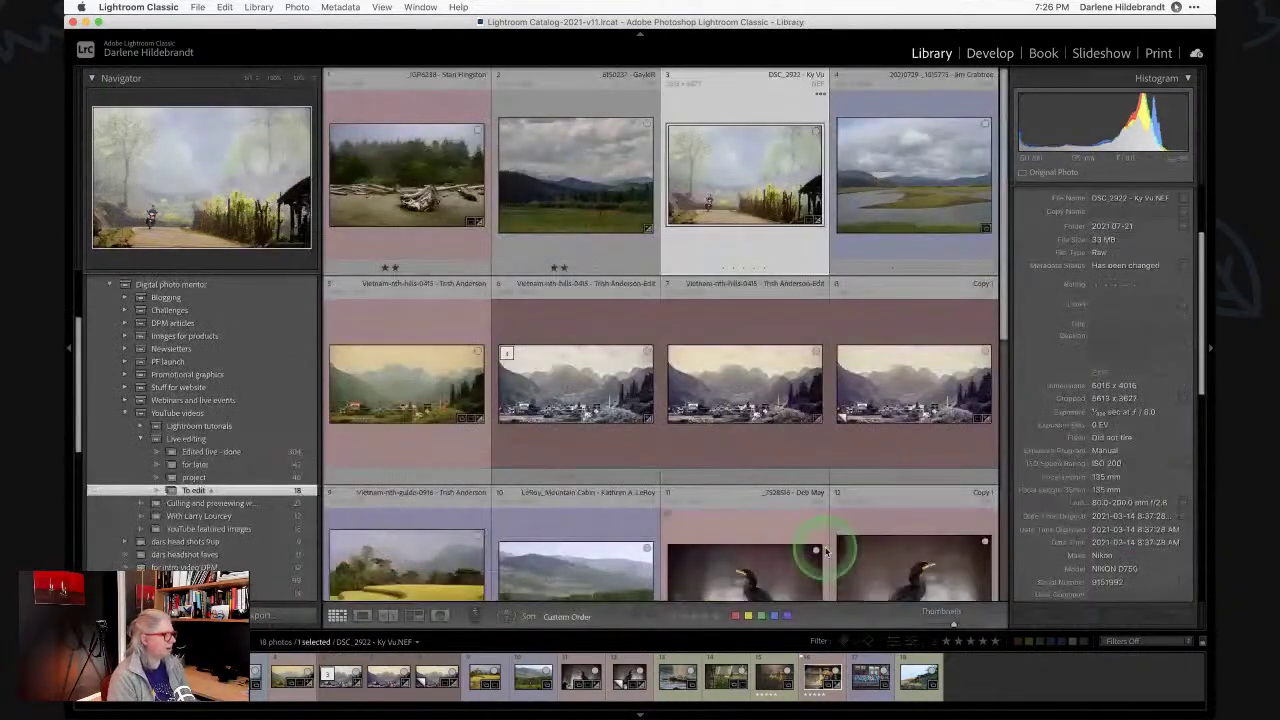